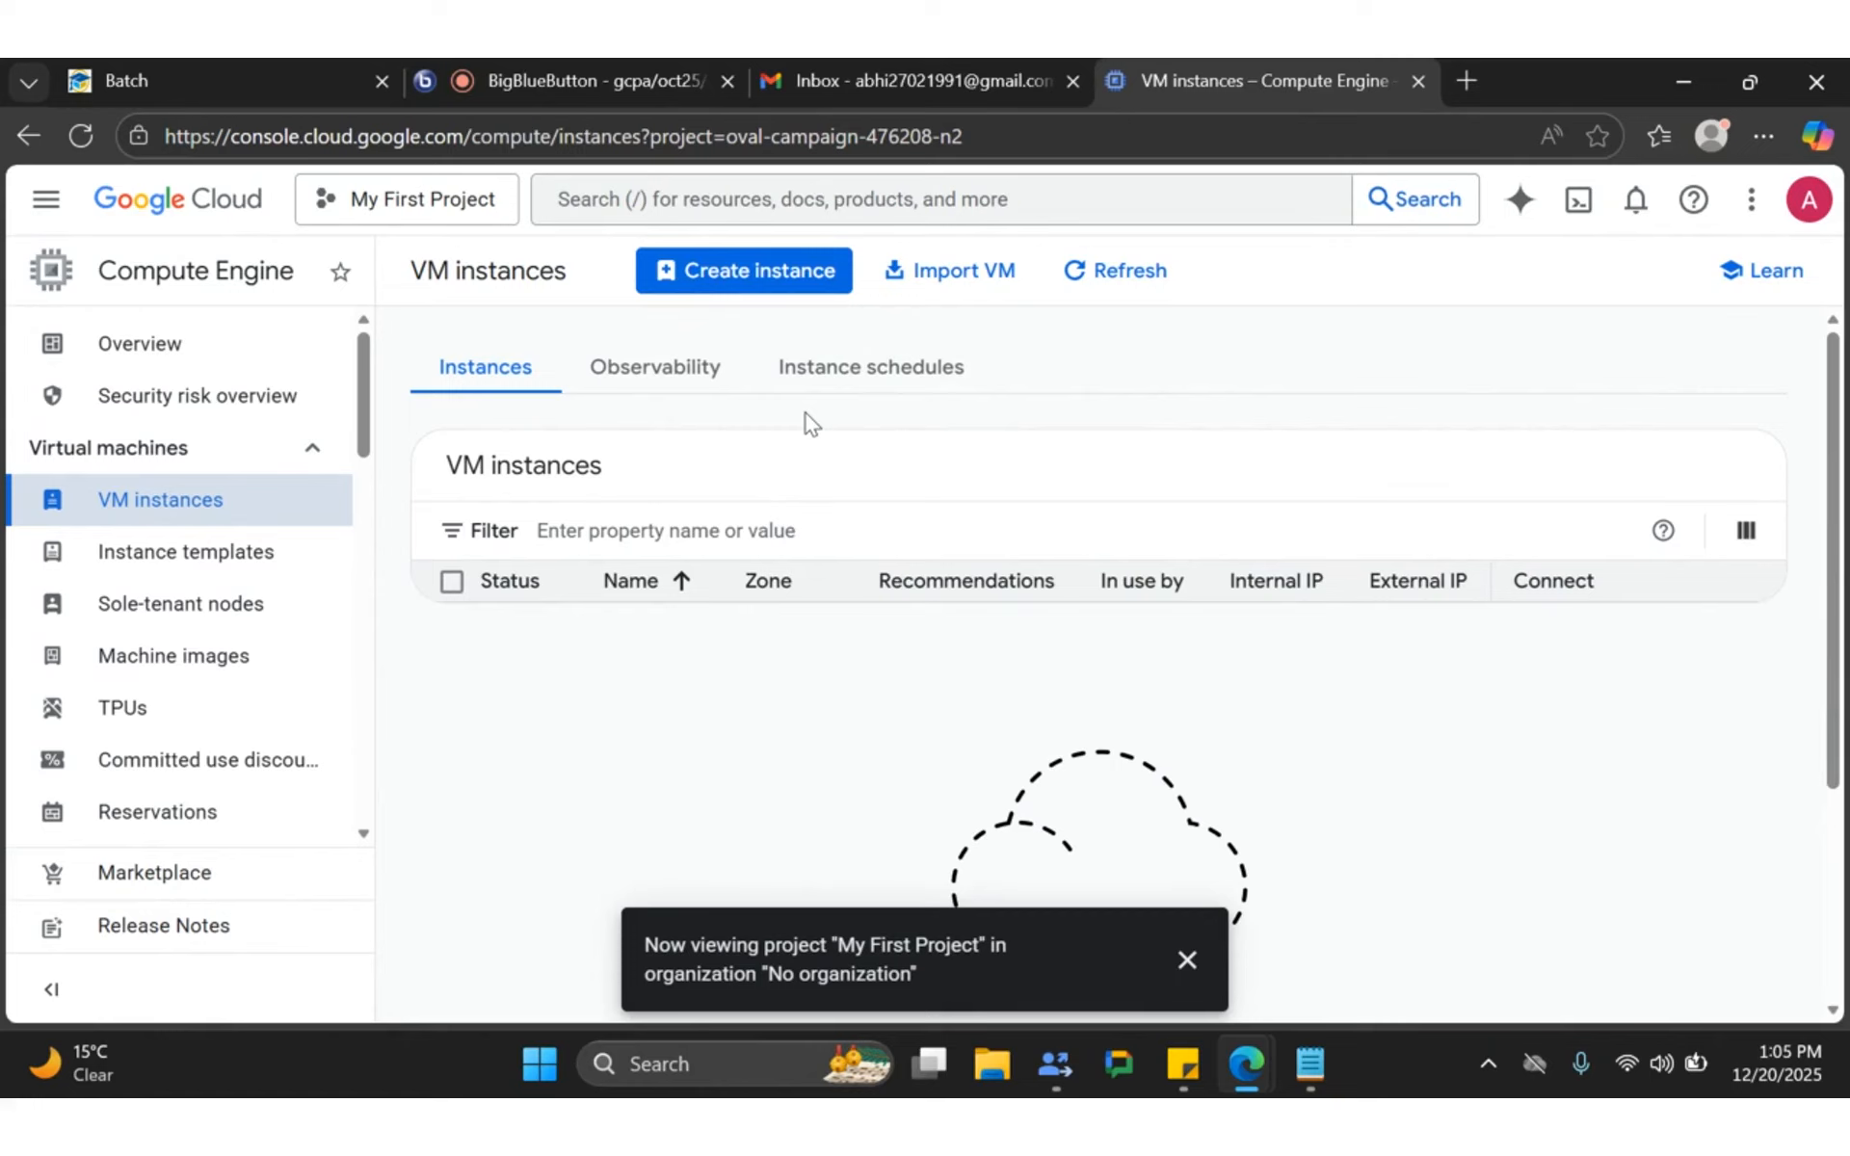
Start a new VM instance named abhi-vm (copied from the notes) in us-central1 with e2-medium.
click(713, 272)
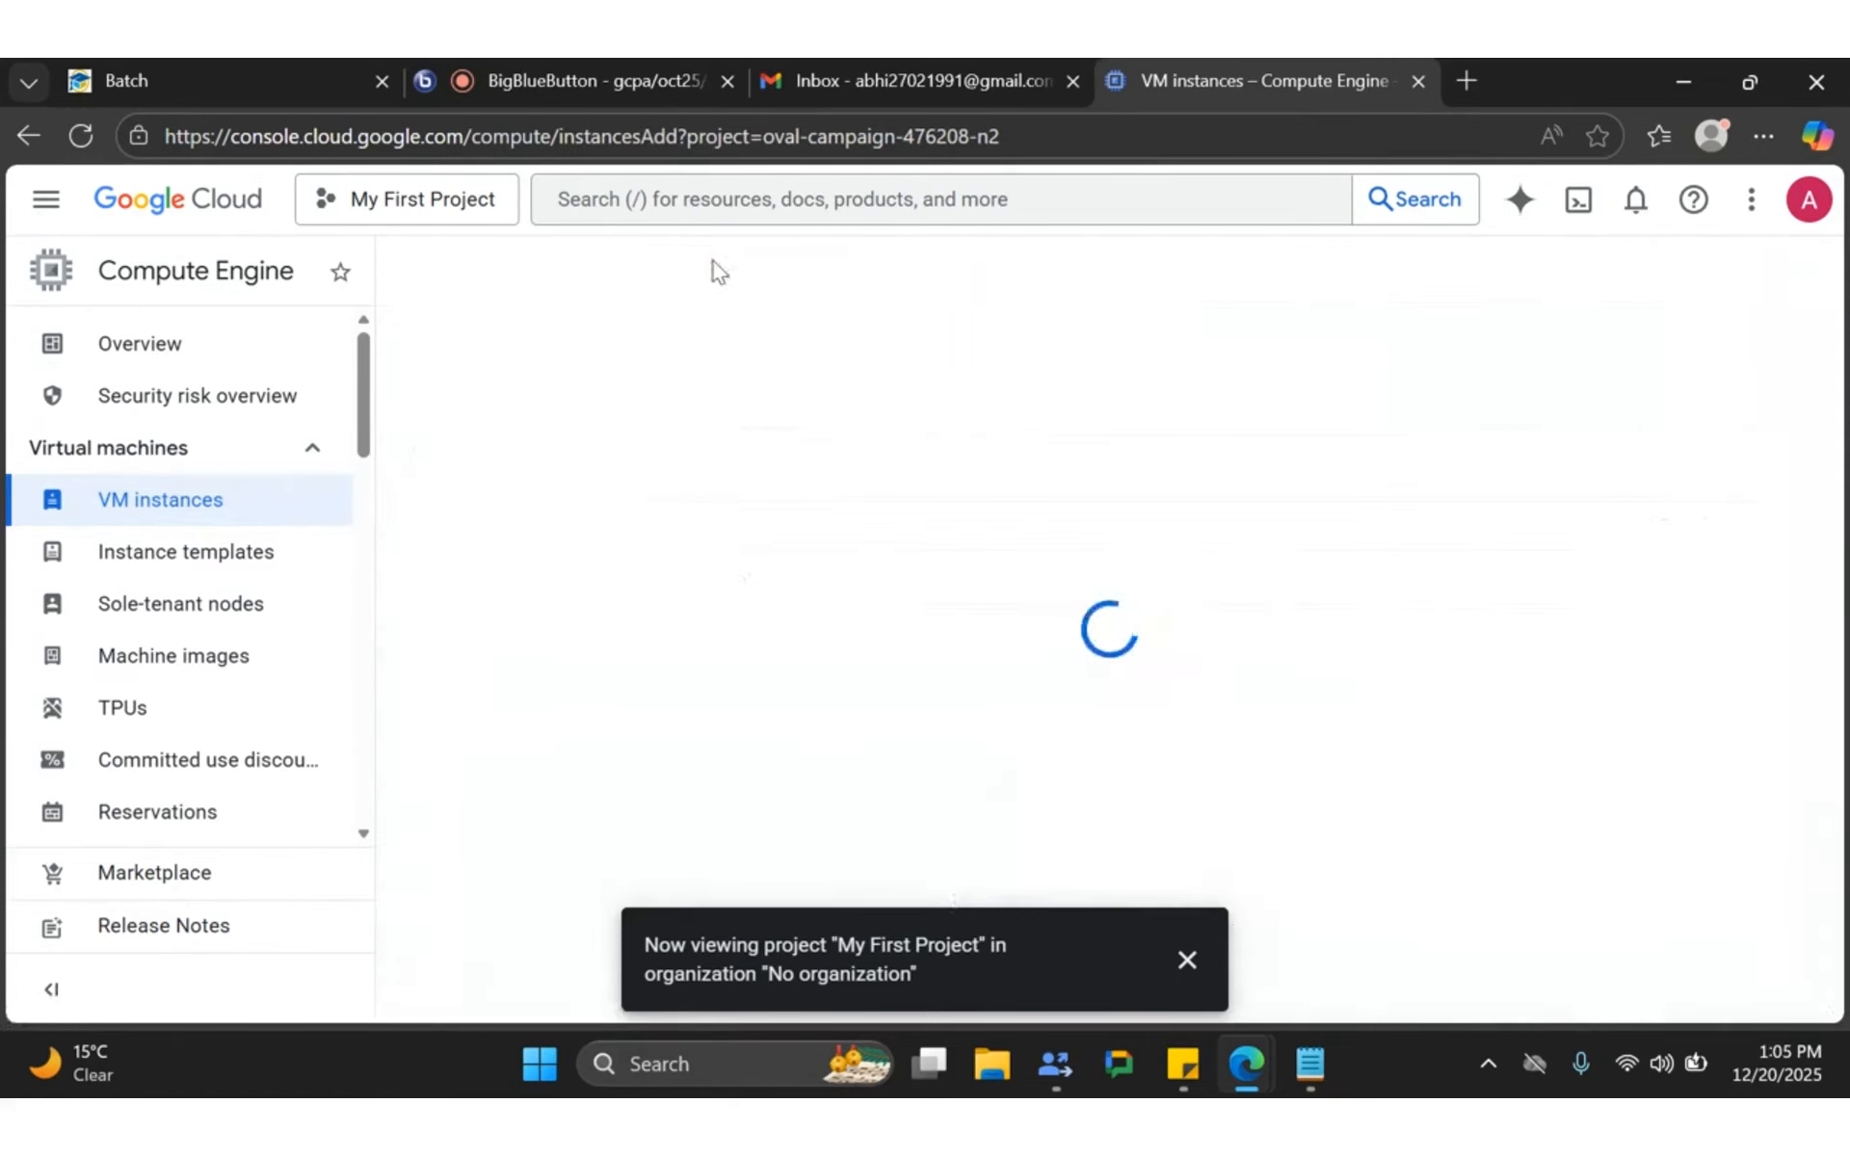
click(1186, 958)
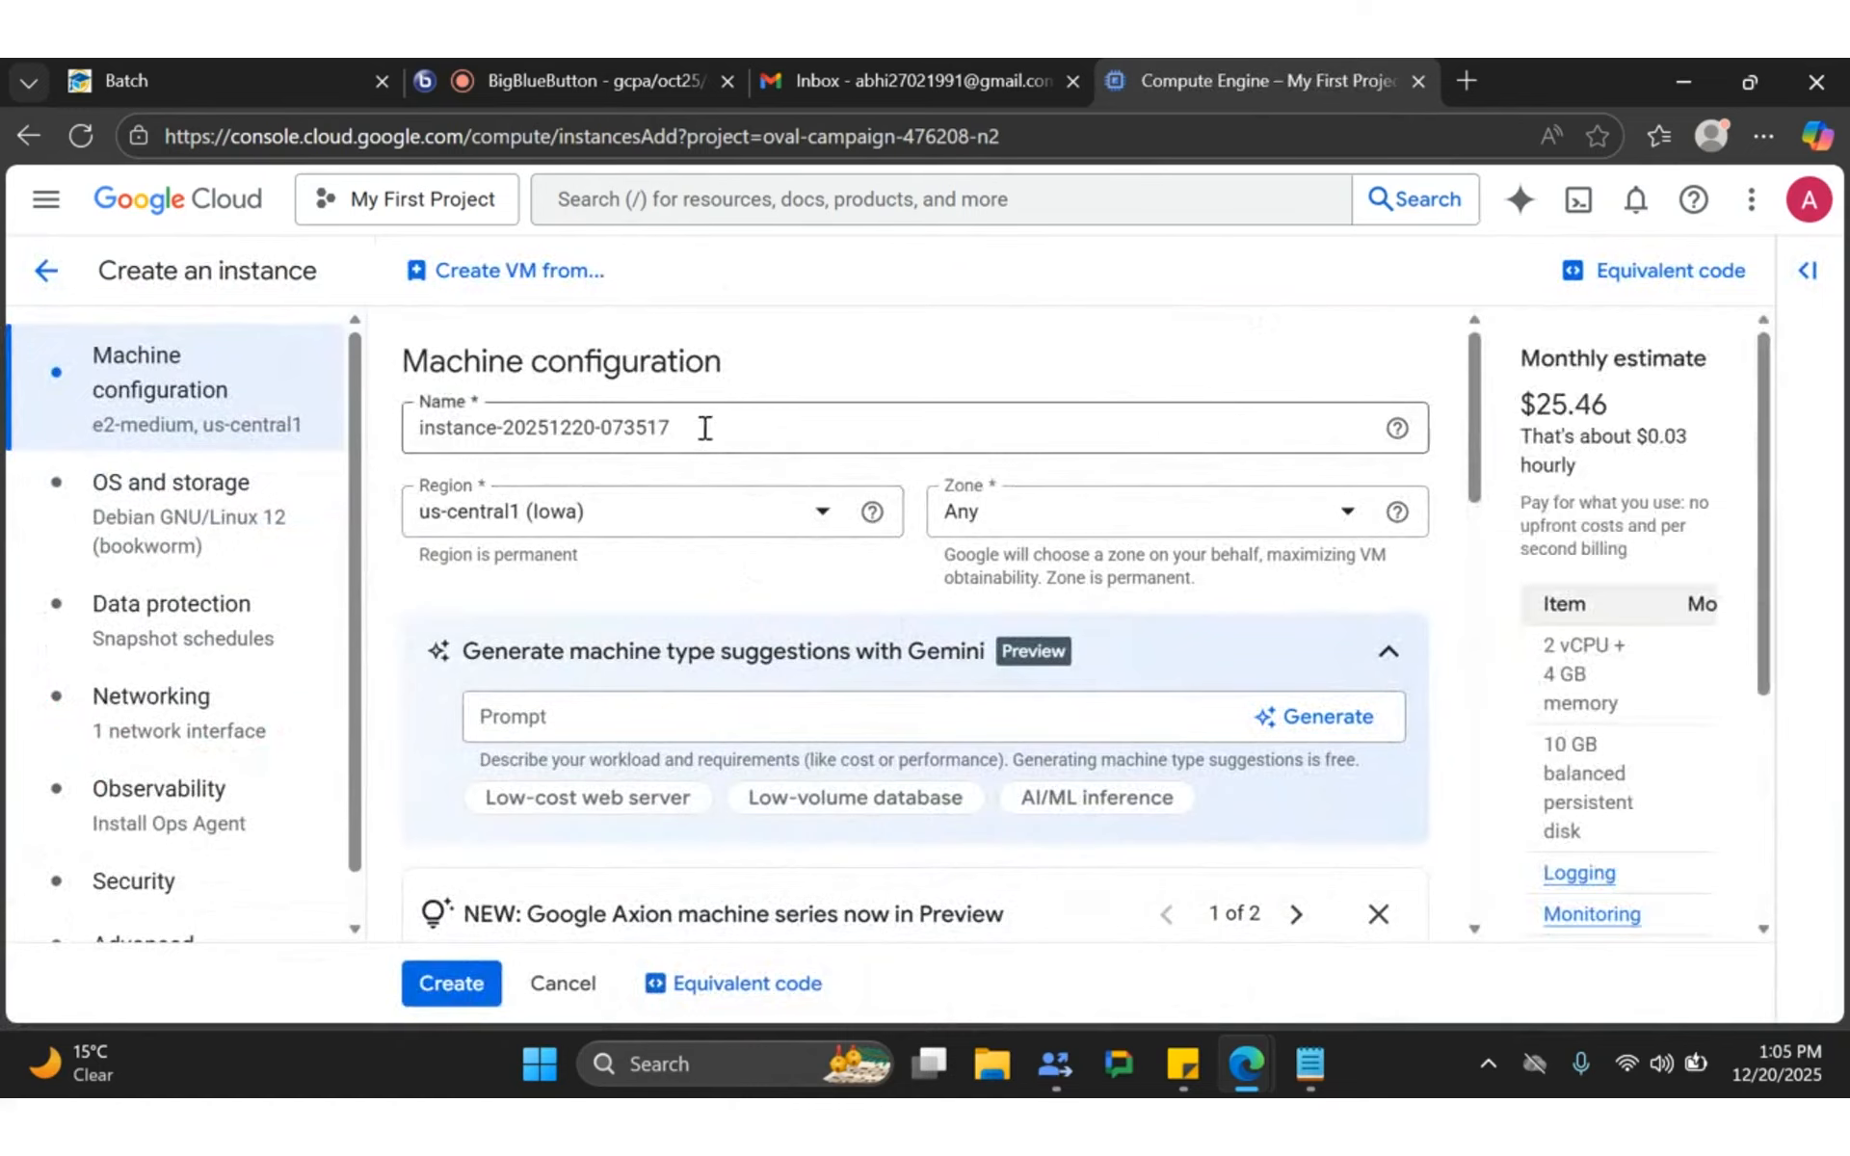
drag(702, 425, 301, 438)
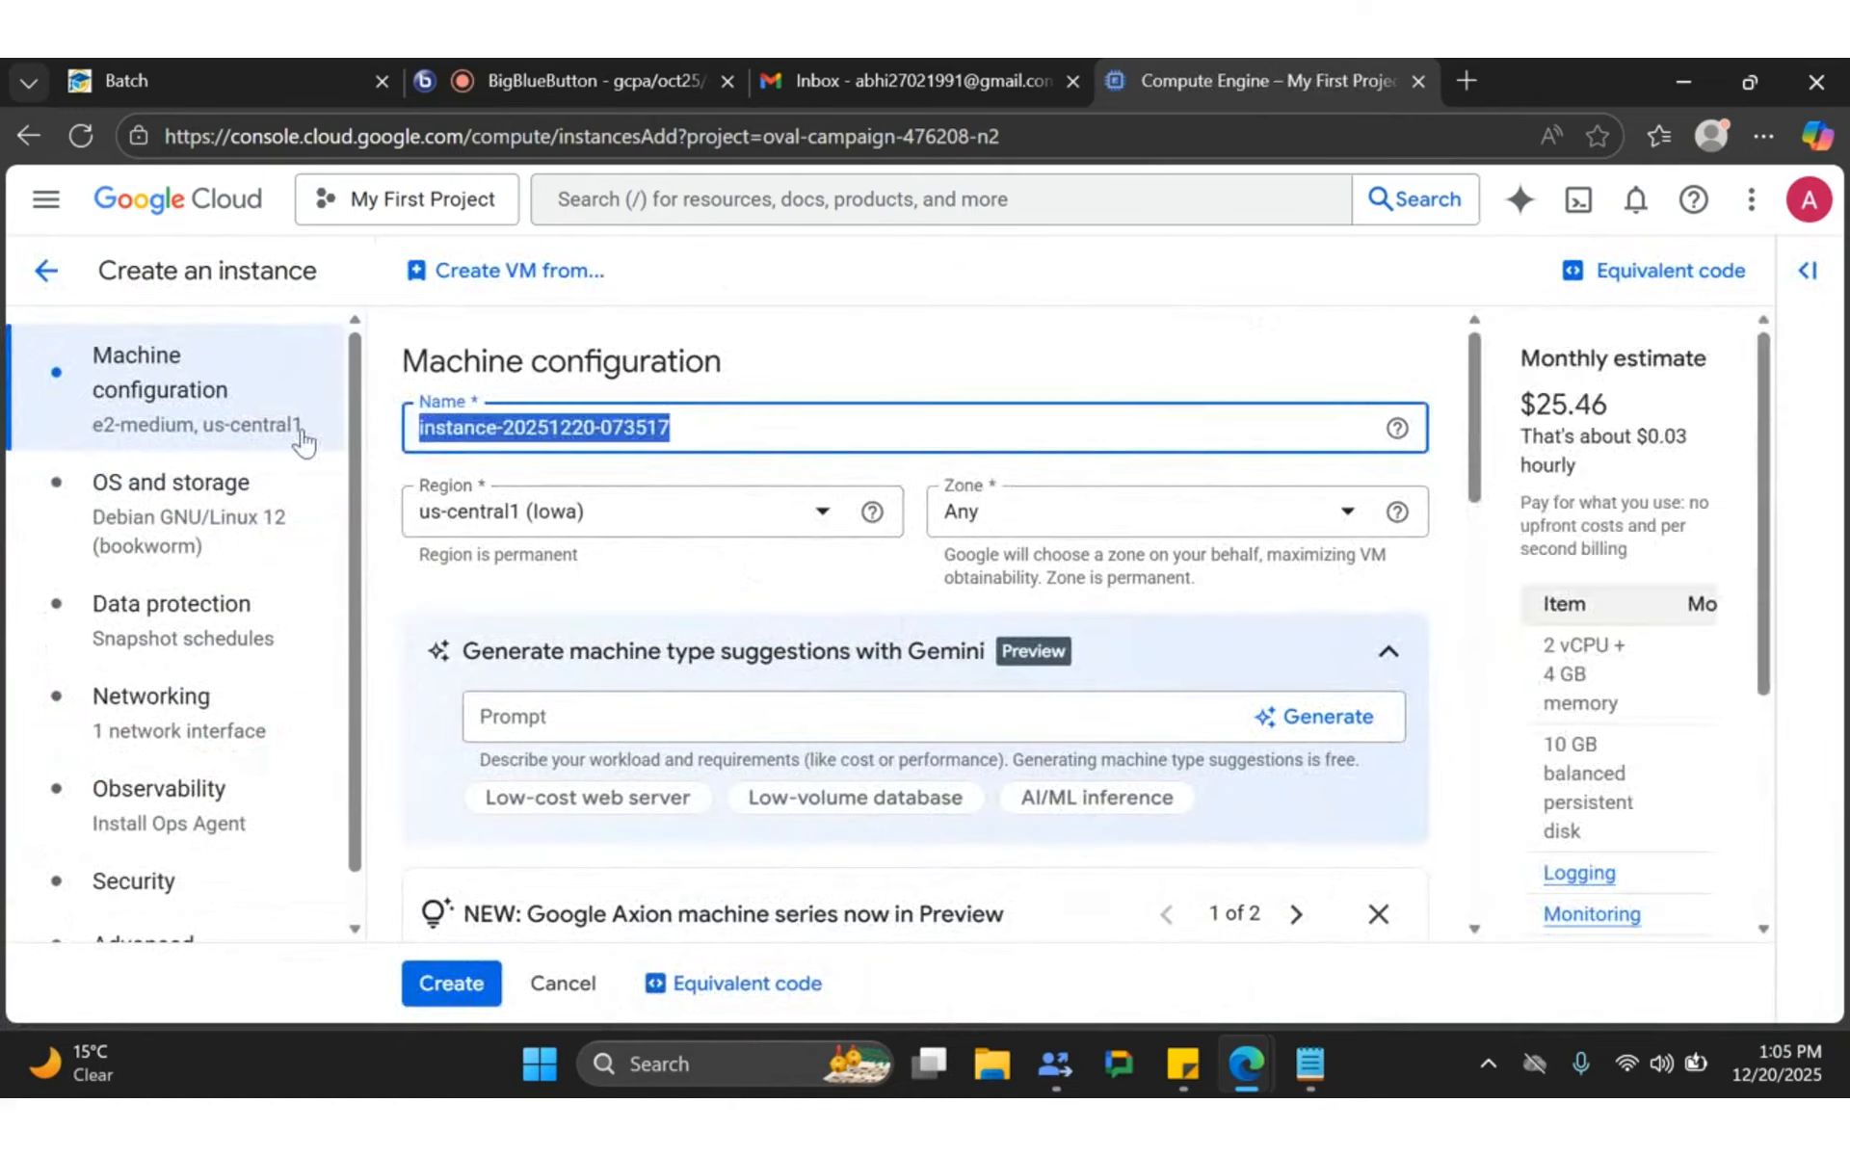
click(1310, 1064)
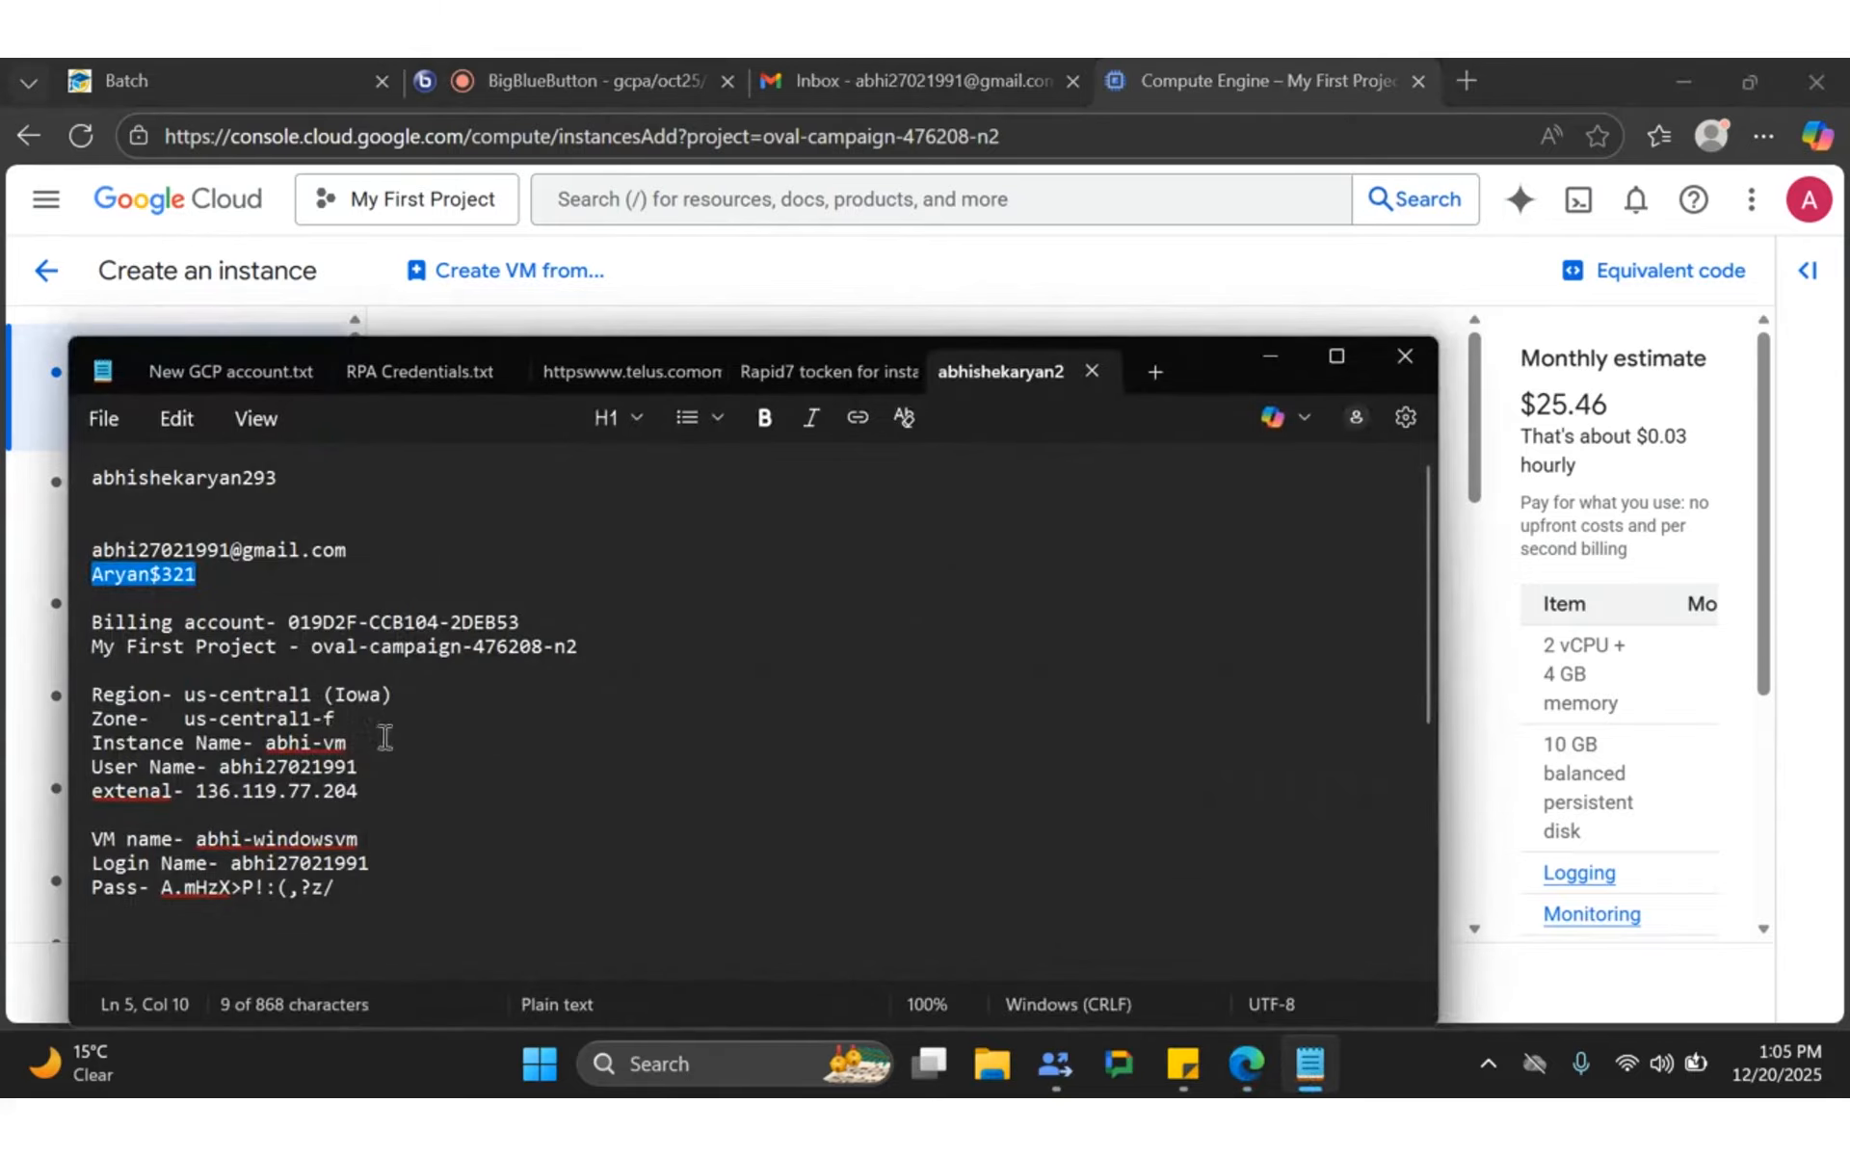
click(353, 742)
drag(353, 741, 270, 744)
key(ctrl+c)
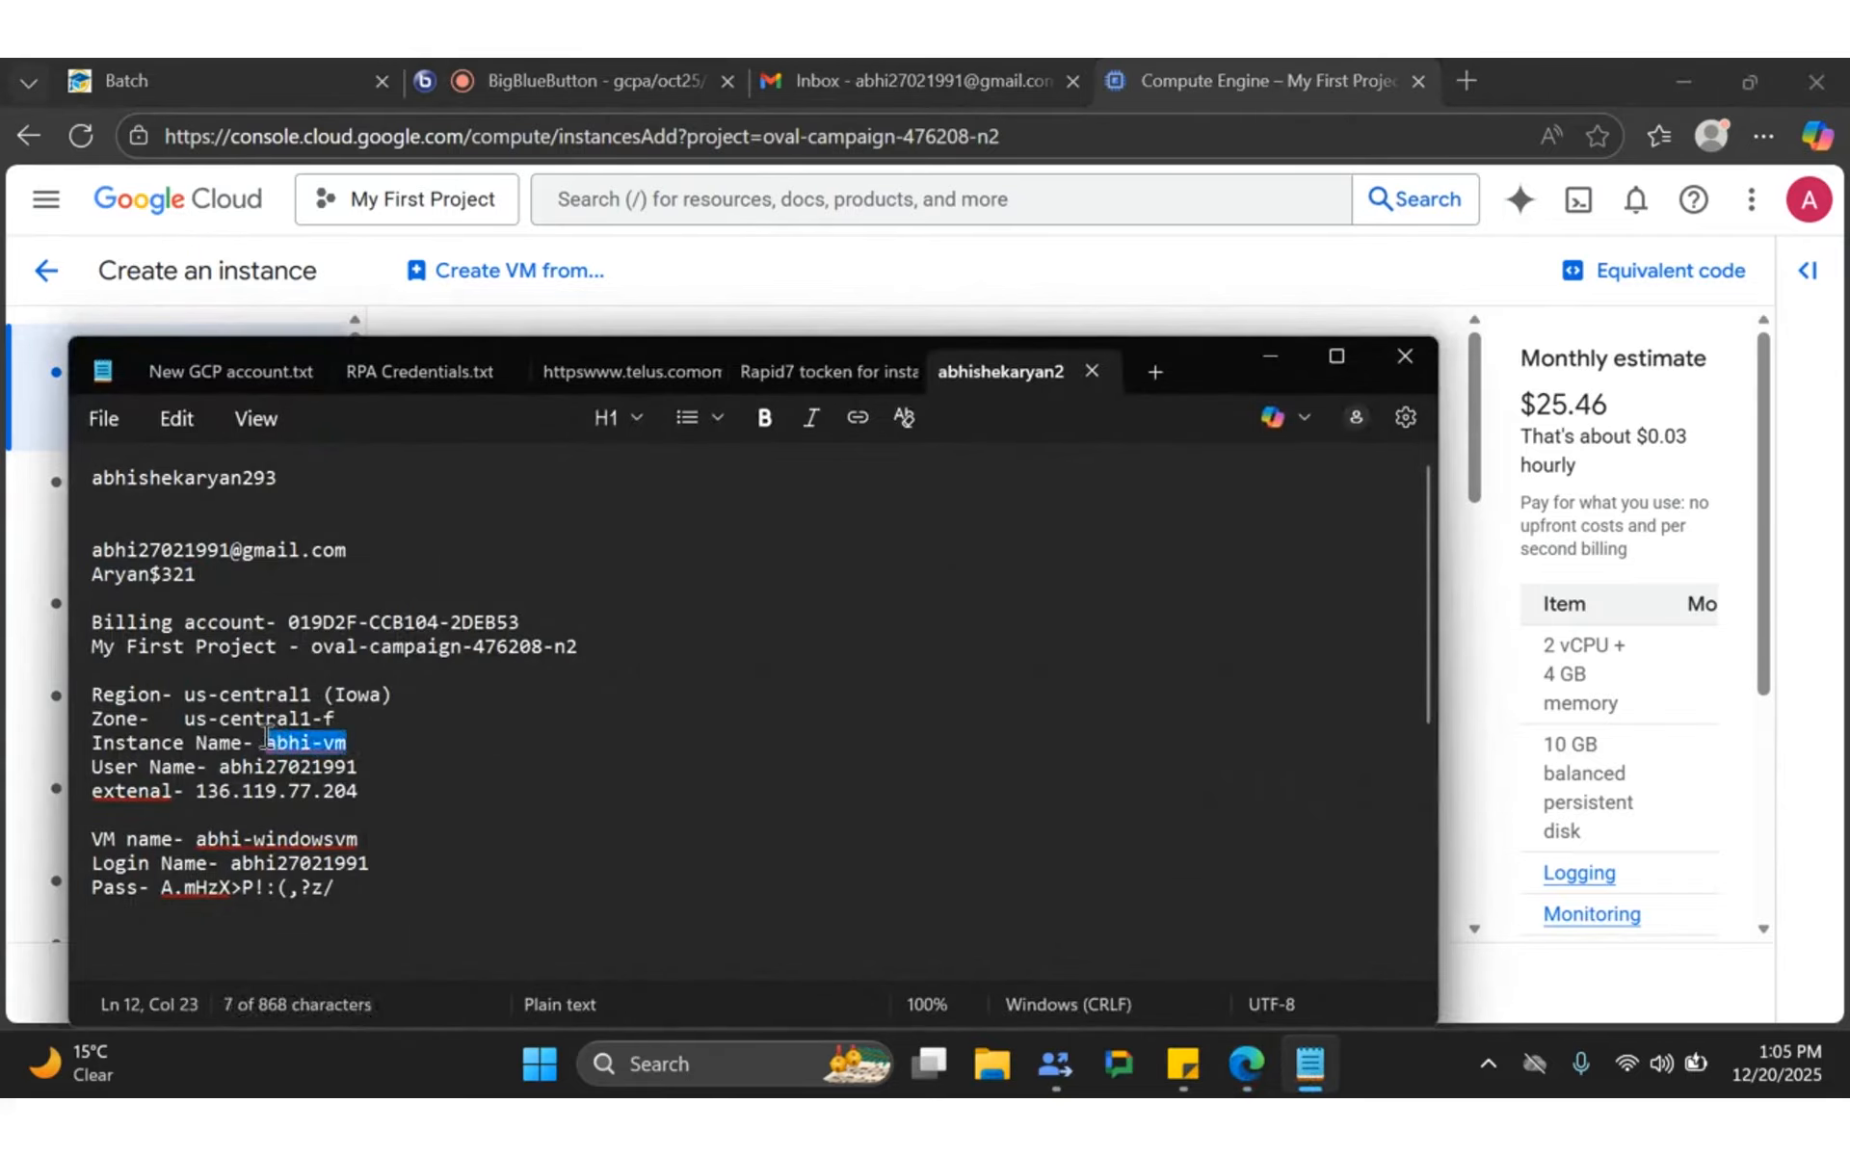
key(alt+Tab)
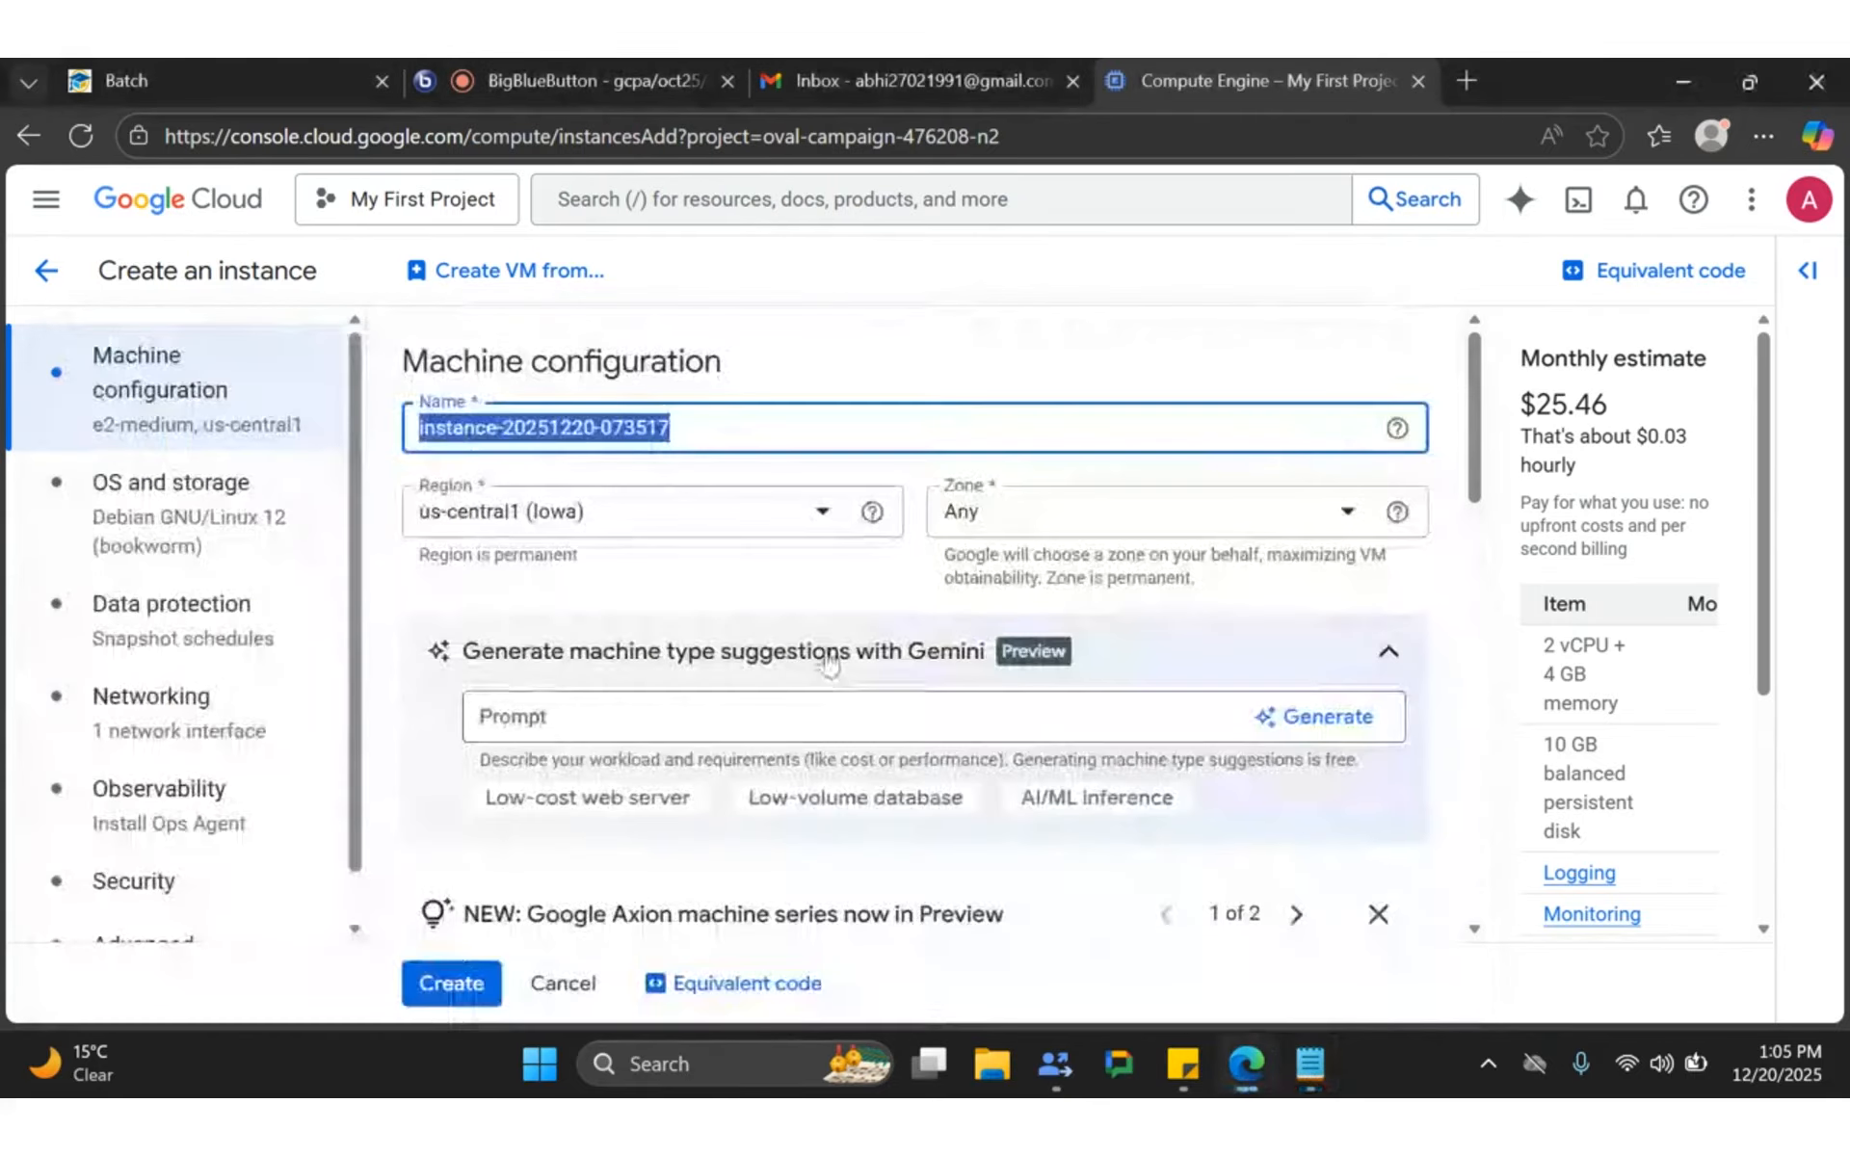
key(ctrl+v)
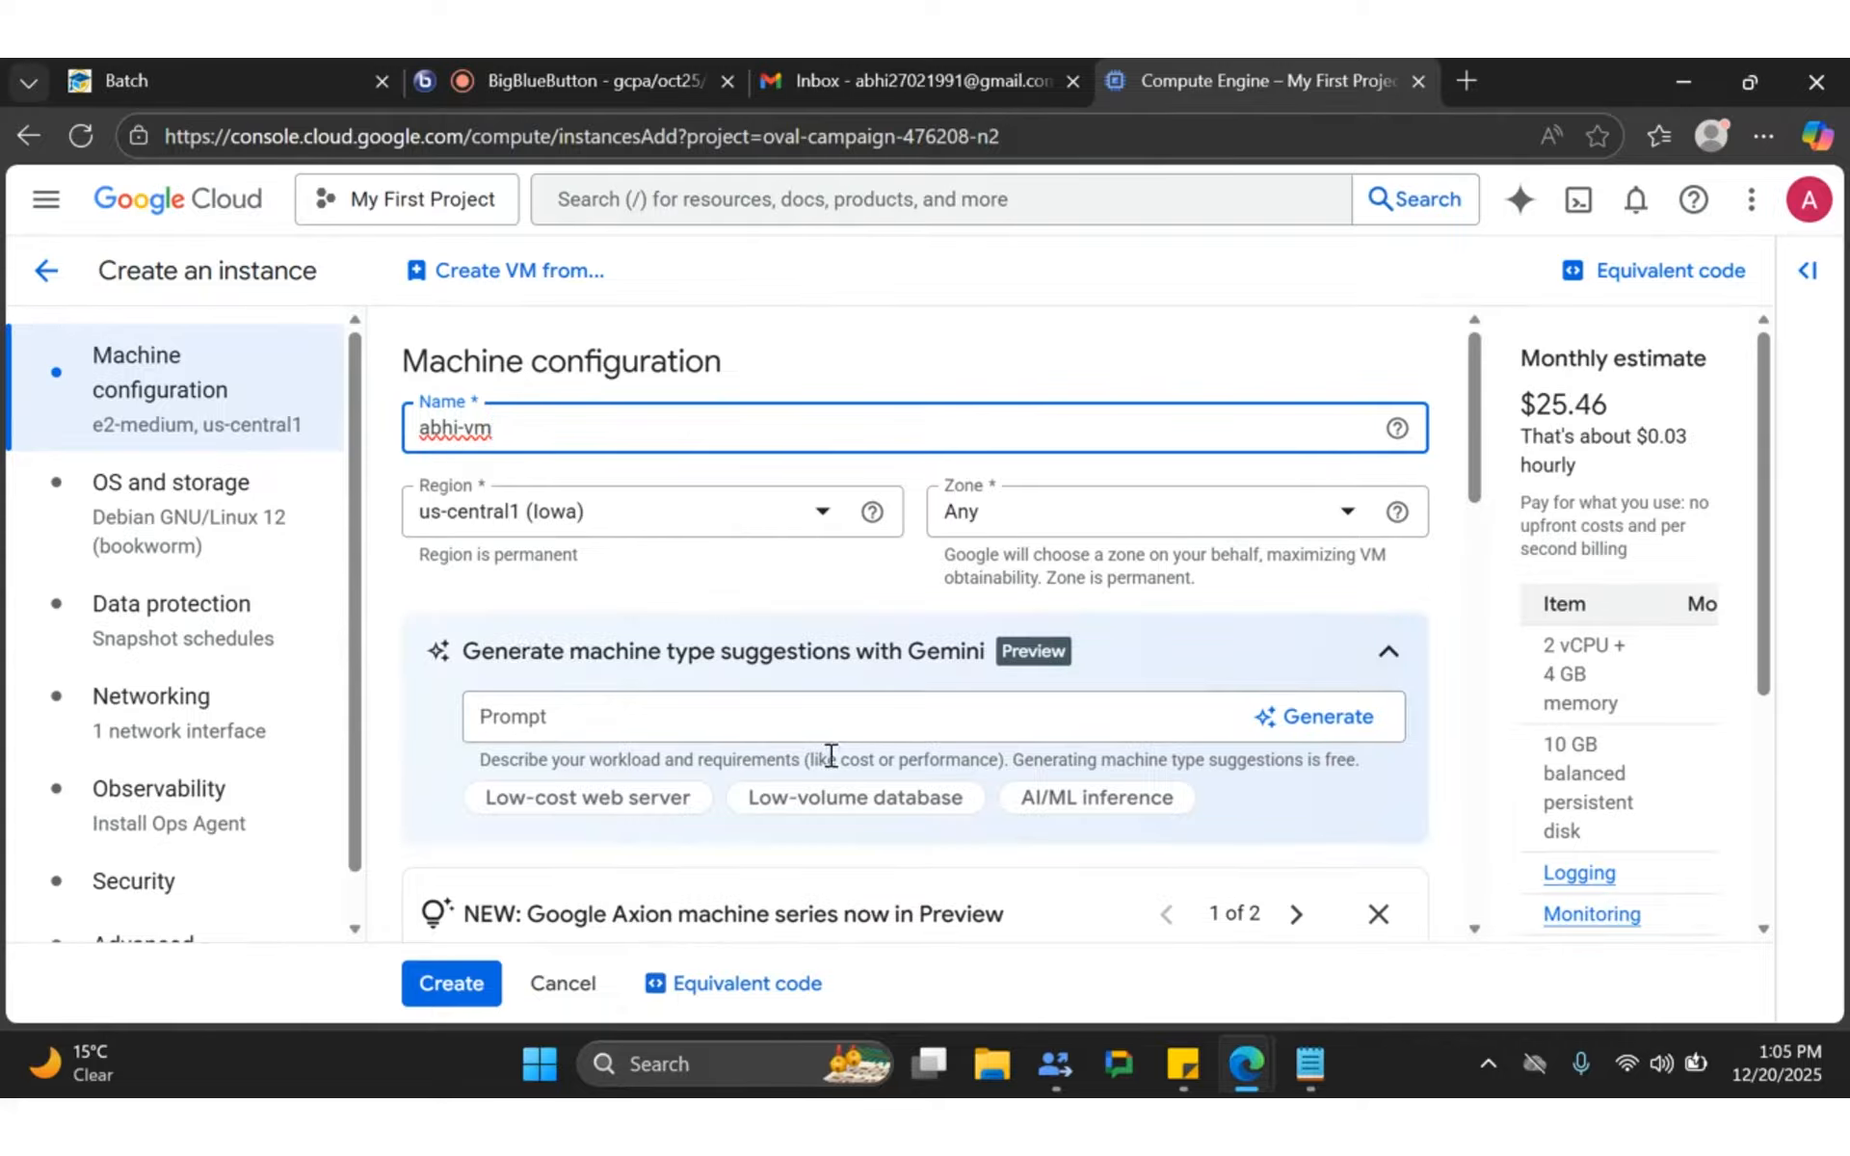
scroll(826, 755, down, 5)
scroll(829, 756, down, 10)
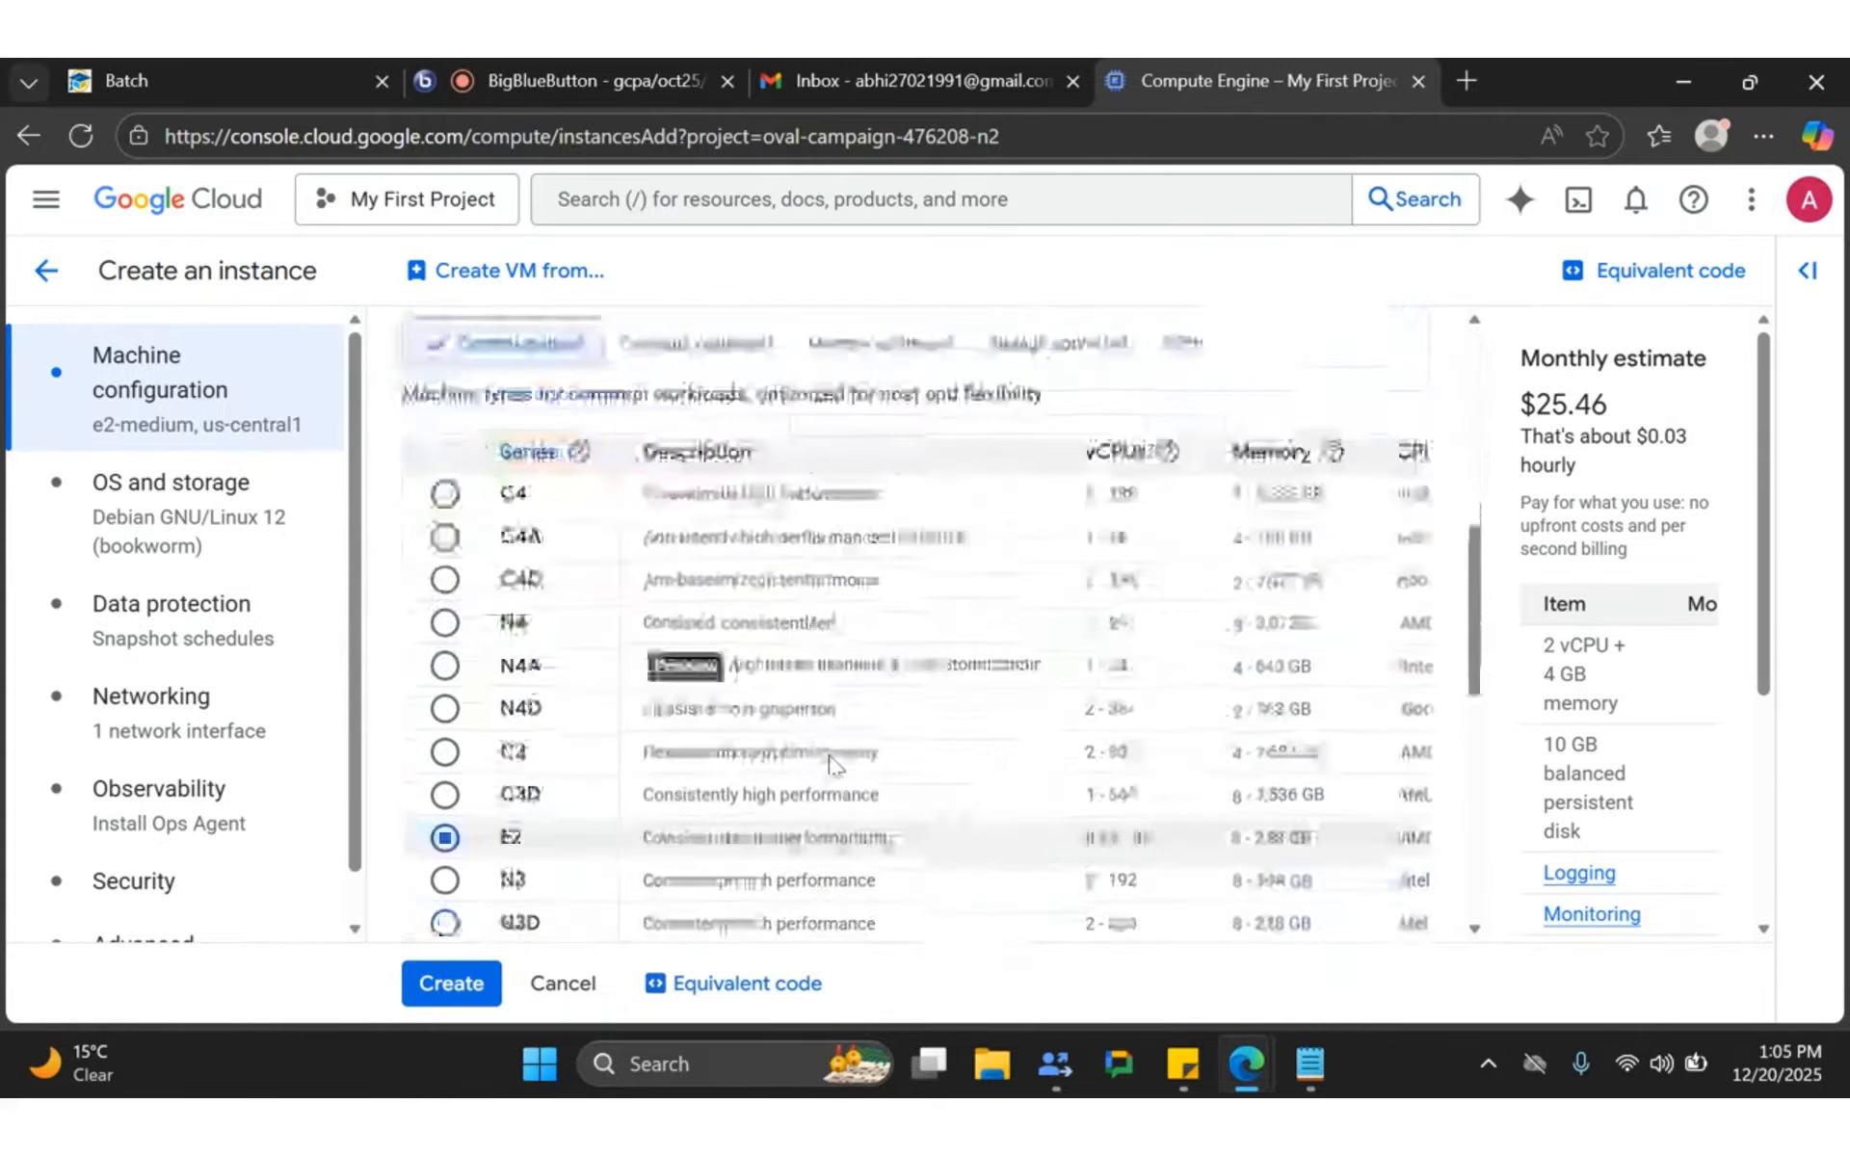
scroll(831, 765, down, 3)
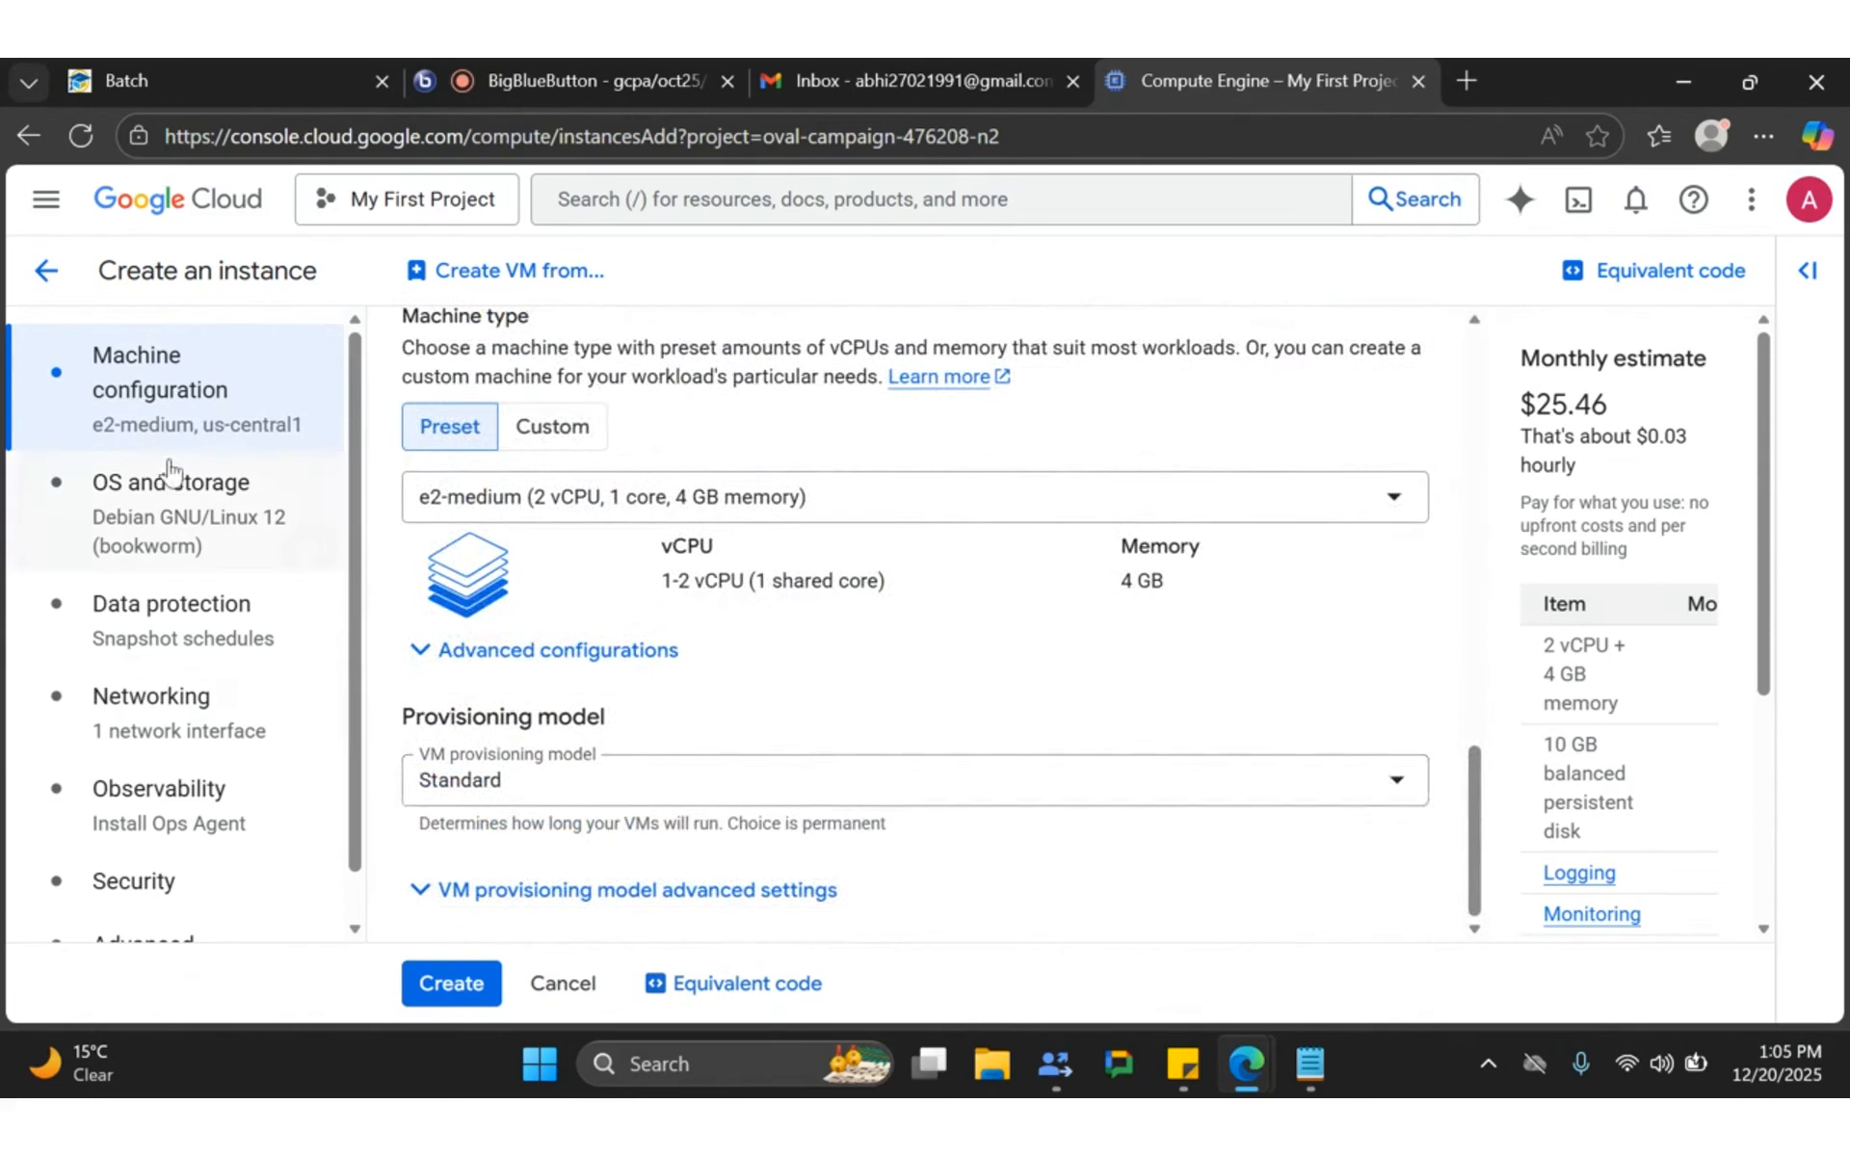
Set the instance's data protection to No backups.
click(178, 504)
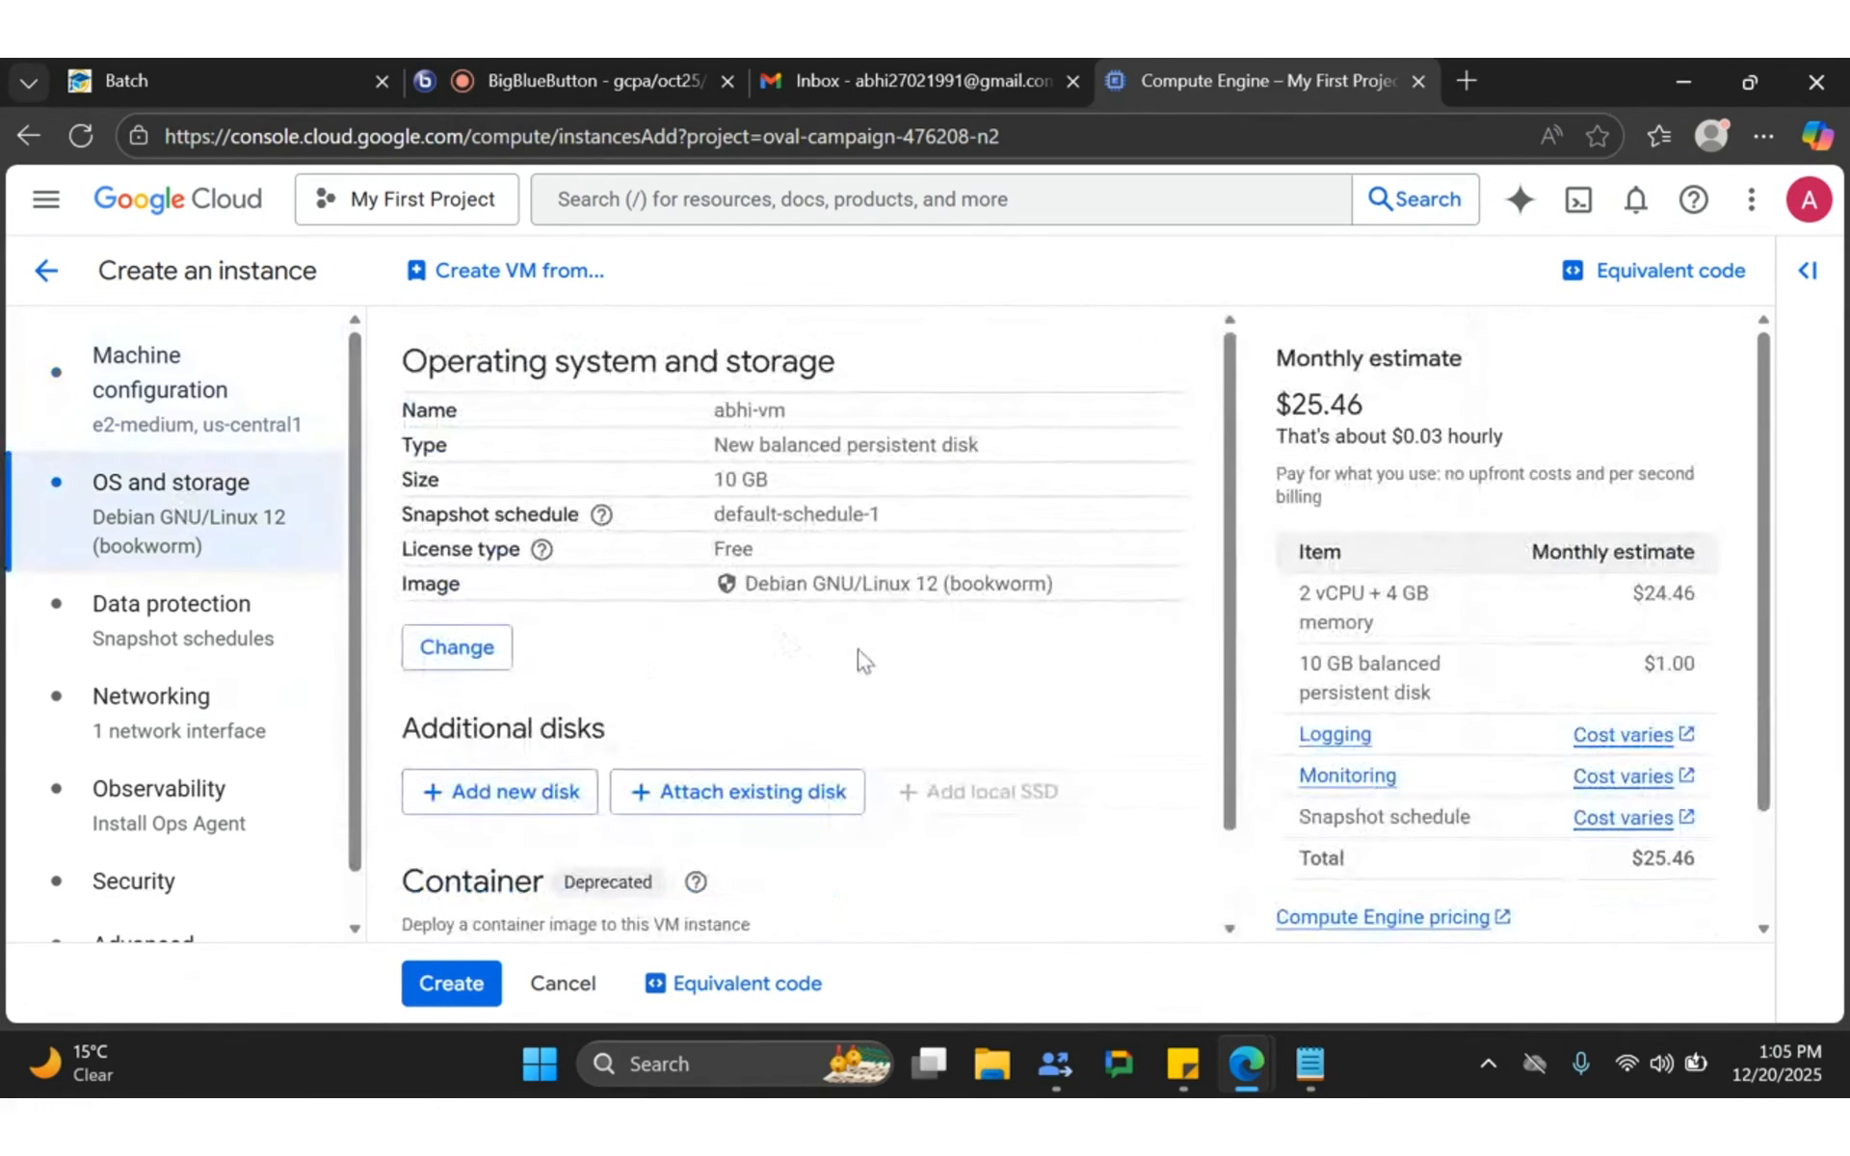
scroll(844, 652, down, 1)
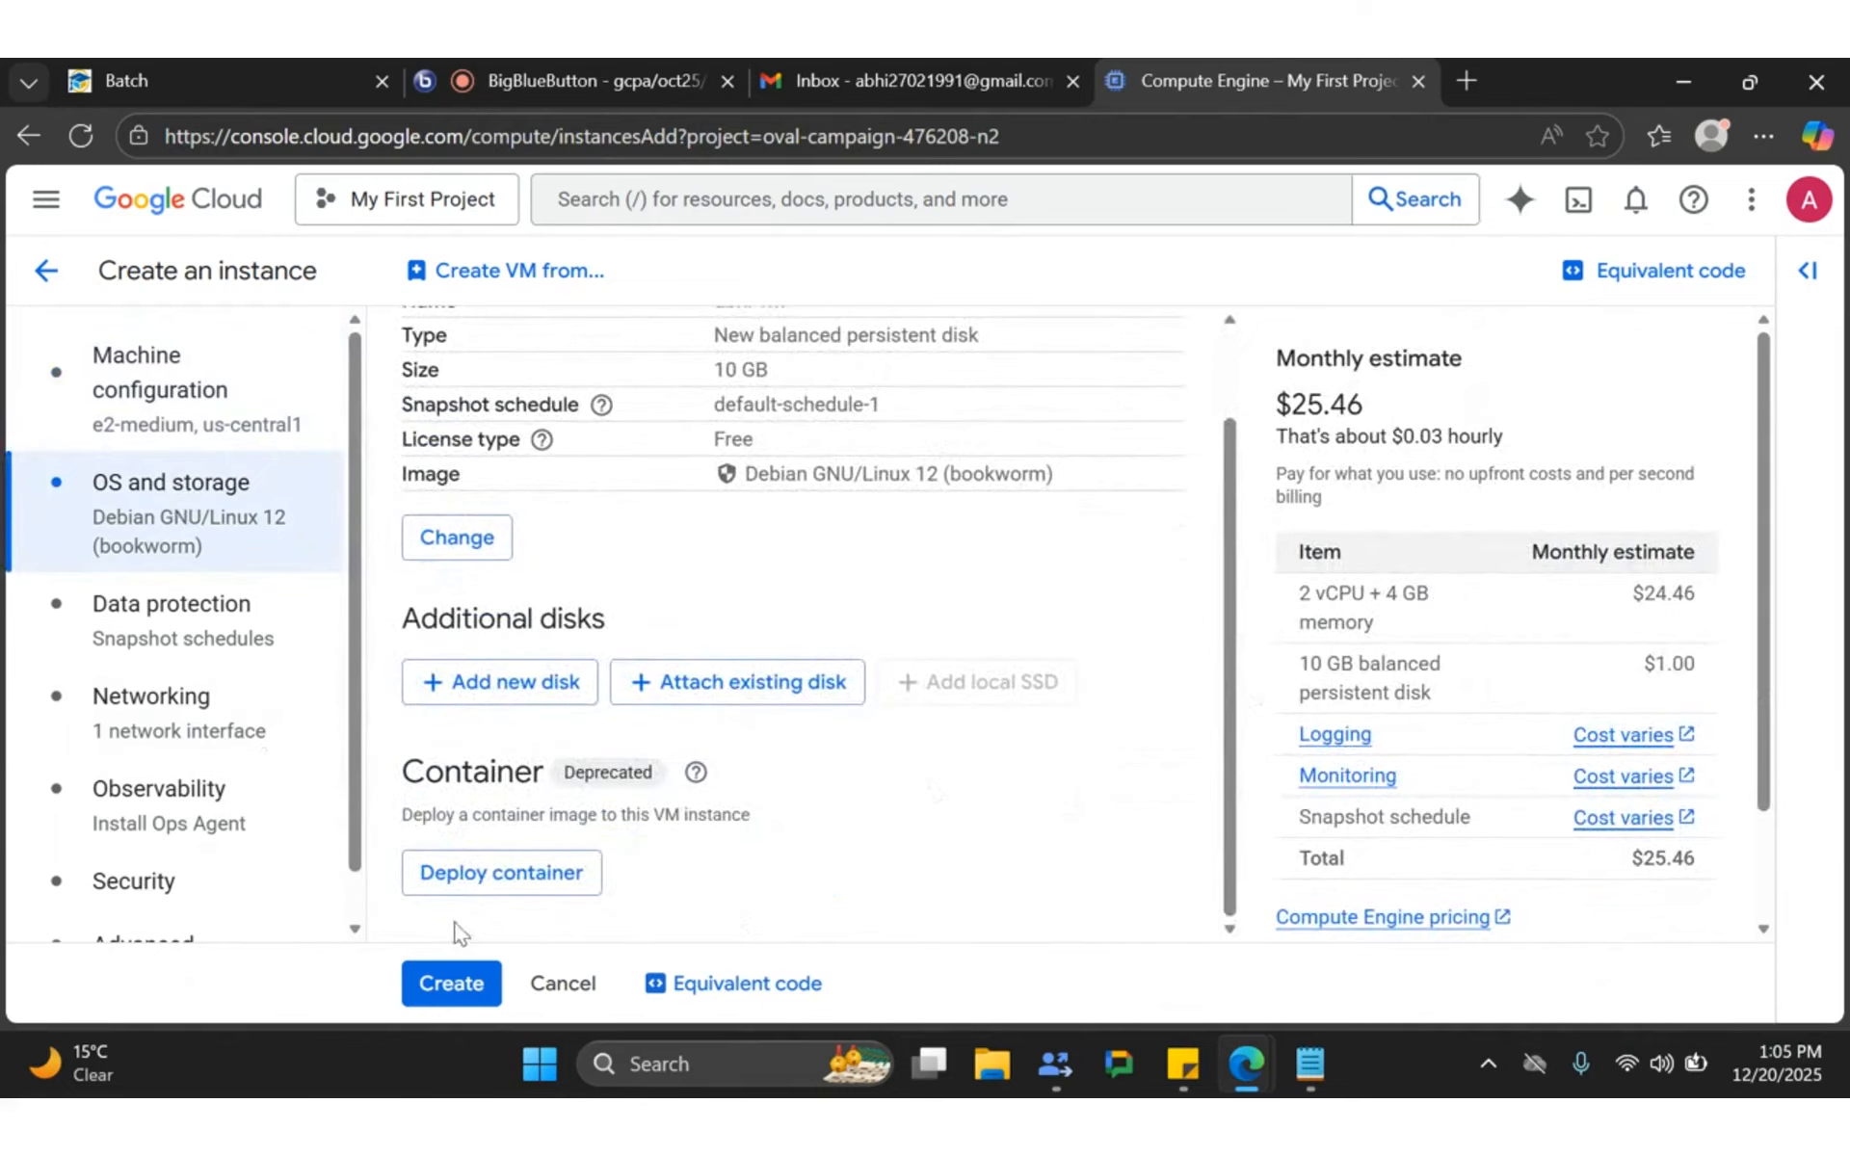
click(179, 640)
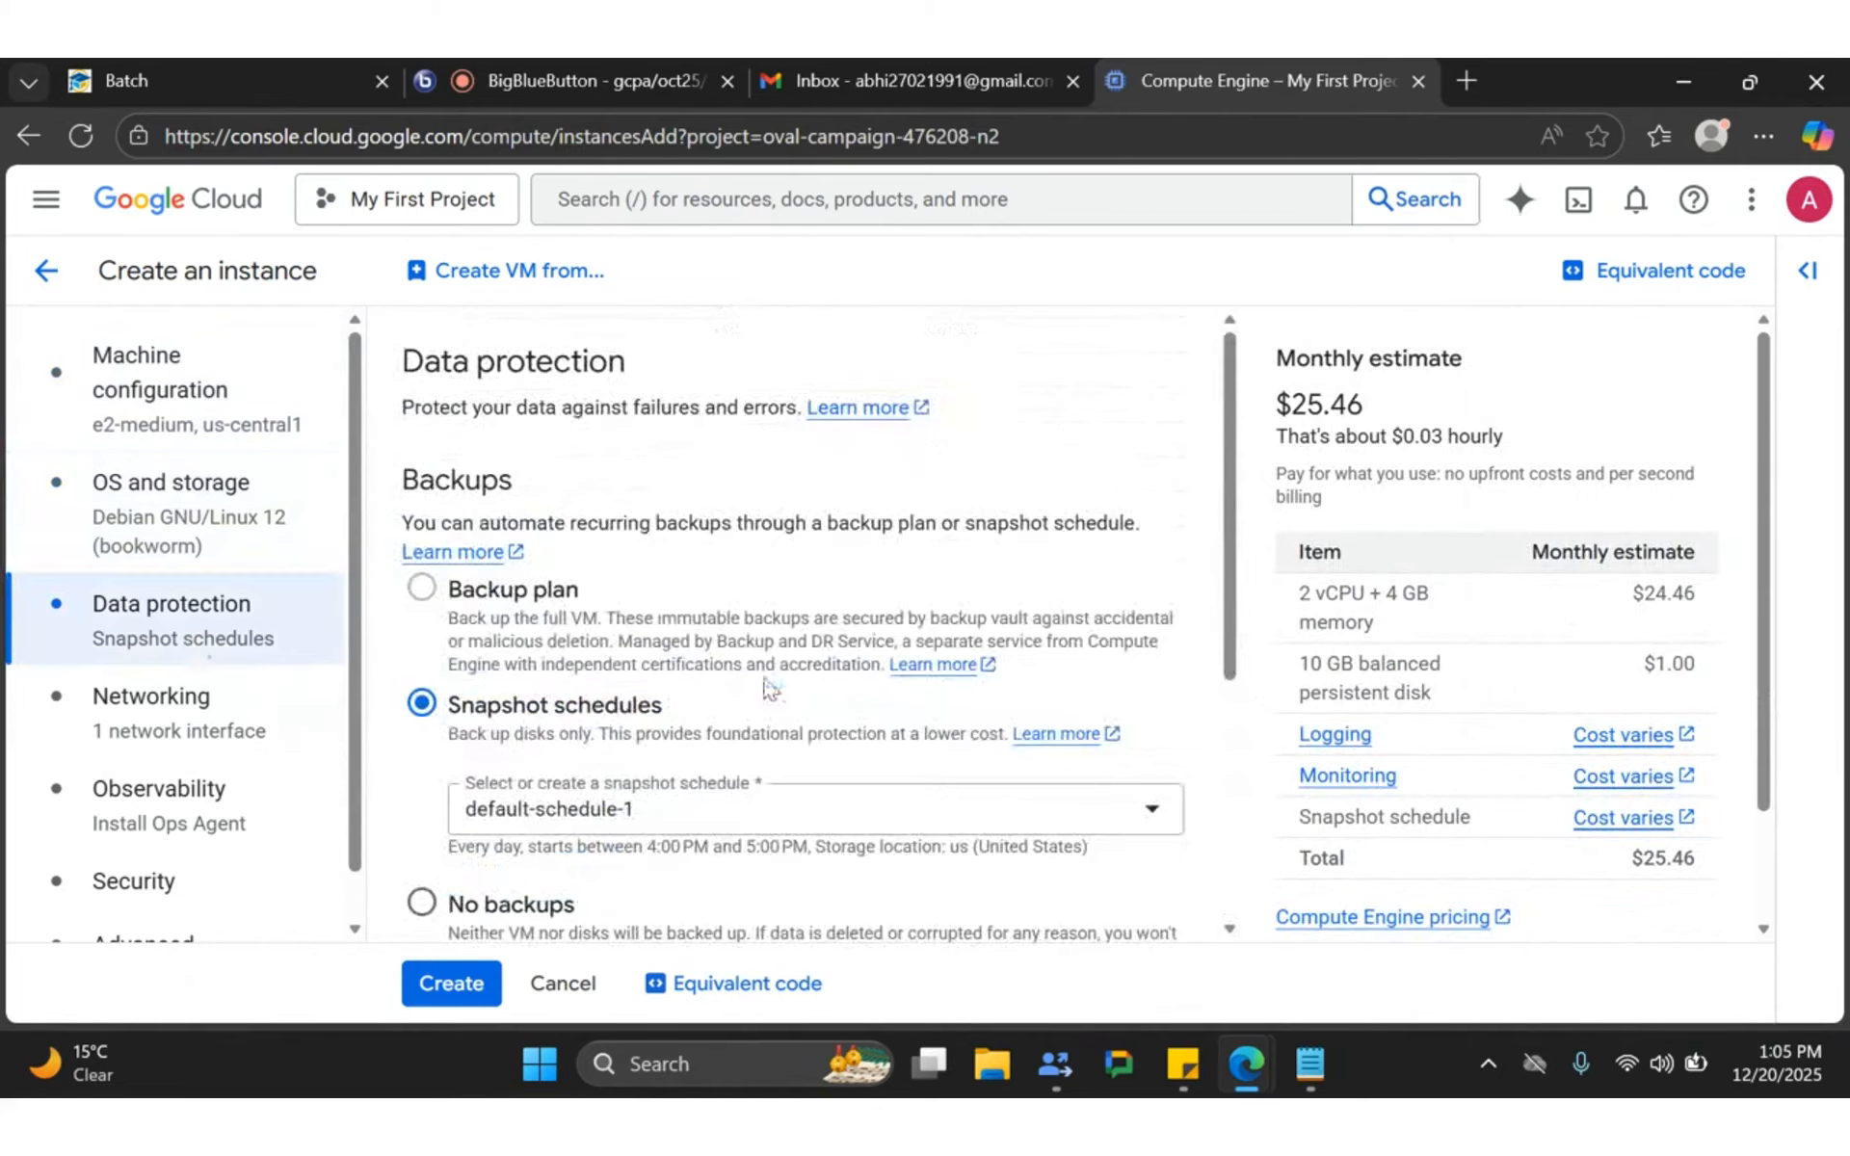
click(421, 903)
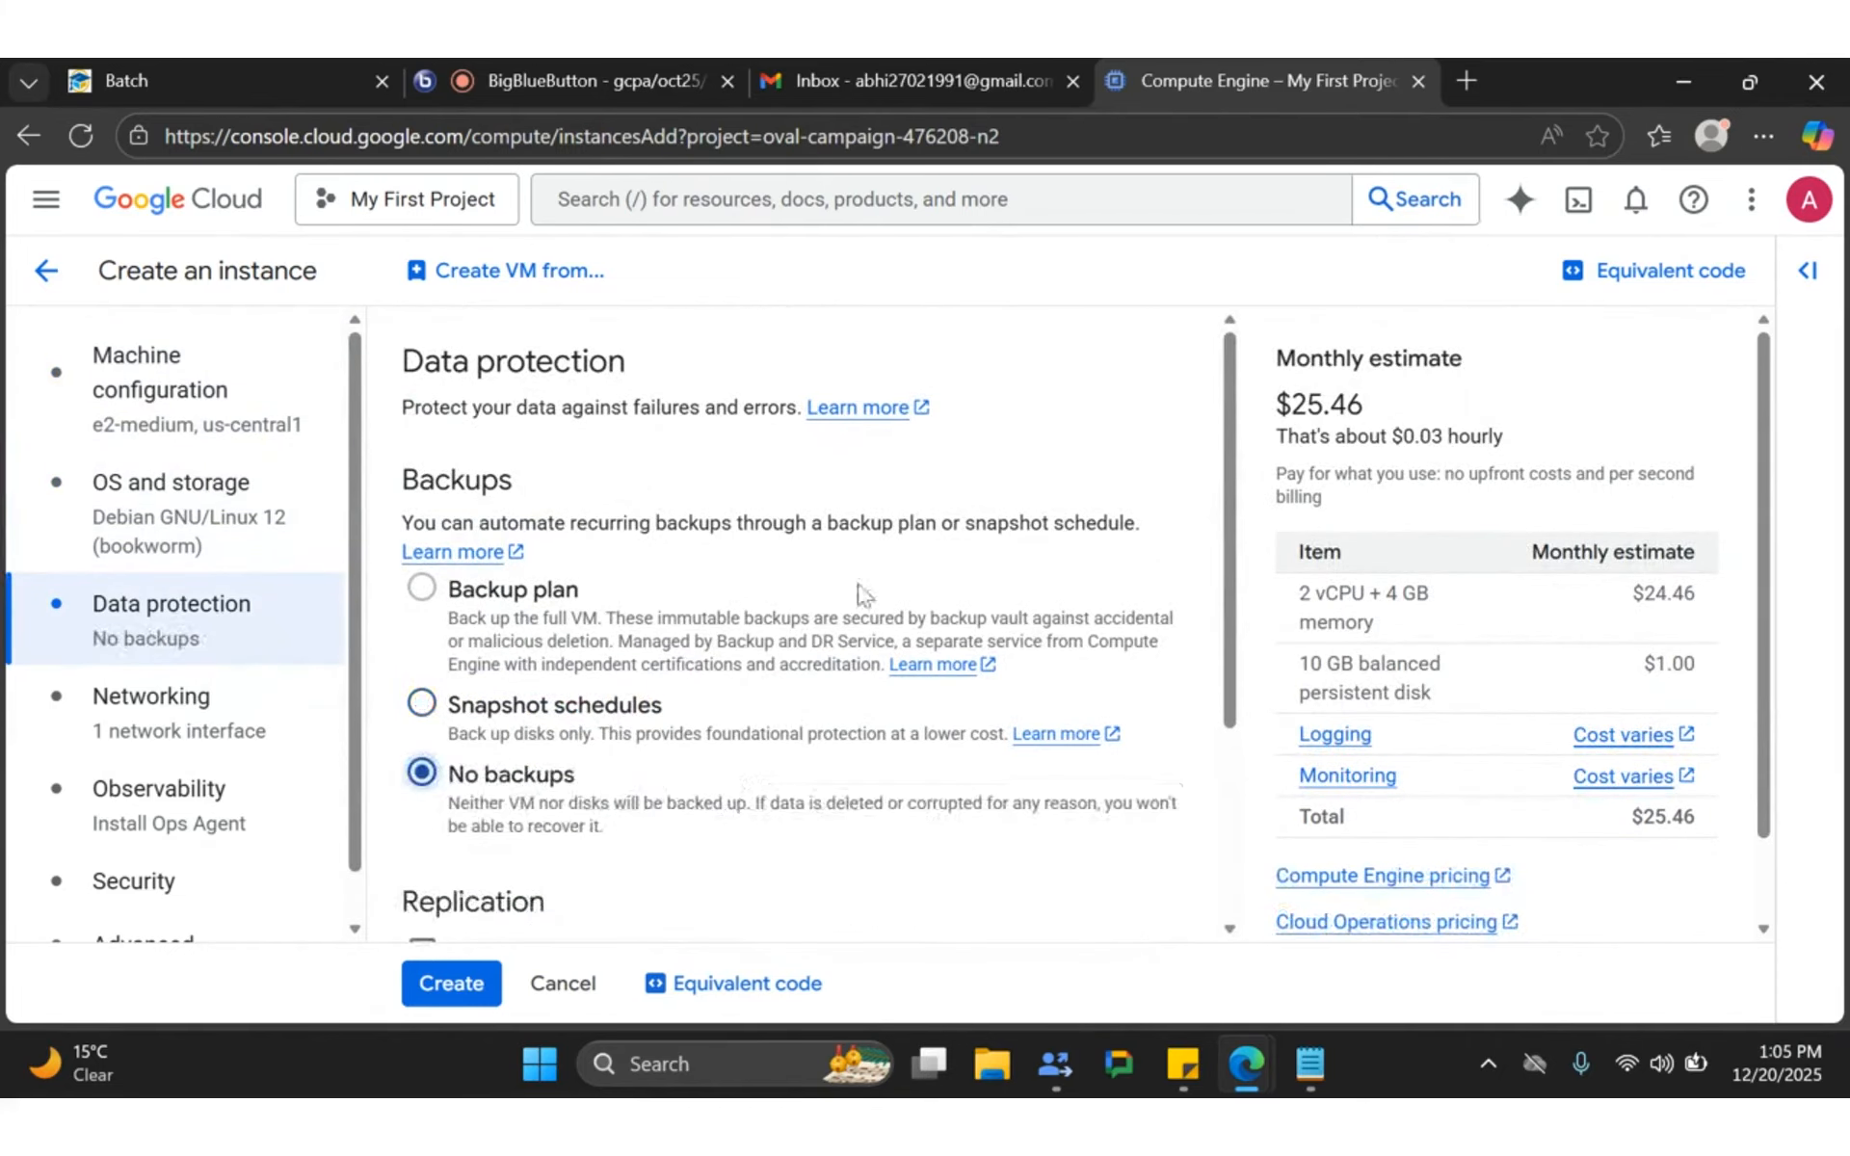
Review the Networking and Advanced settings and submit the instance for creation.
scroll(827, 620, down, 3)
click(229, 749)
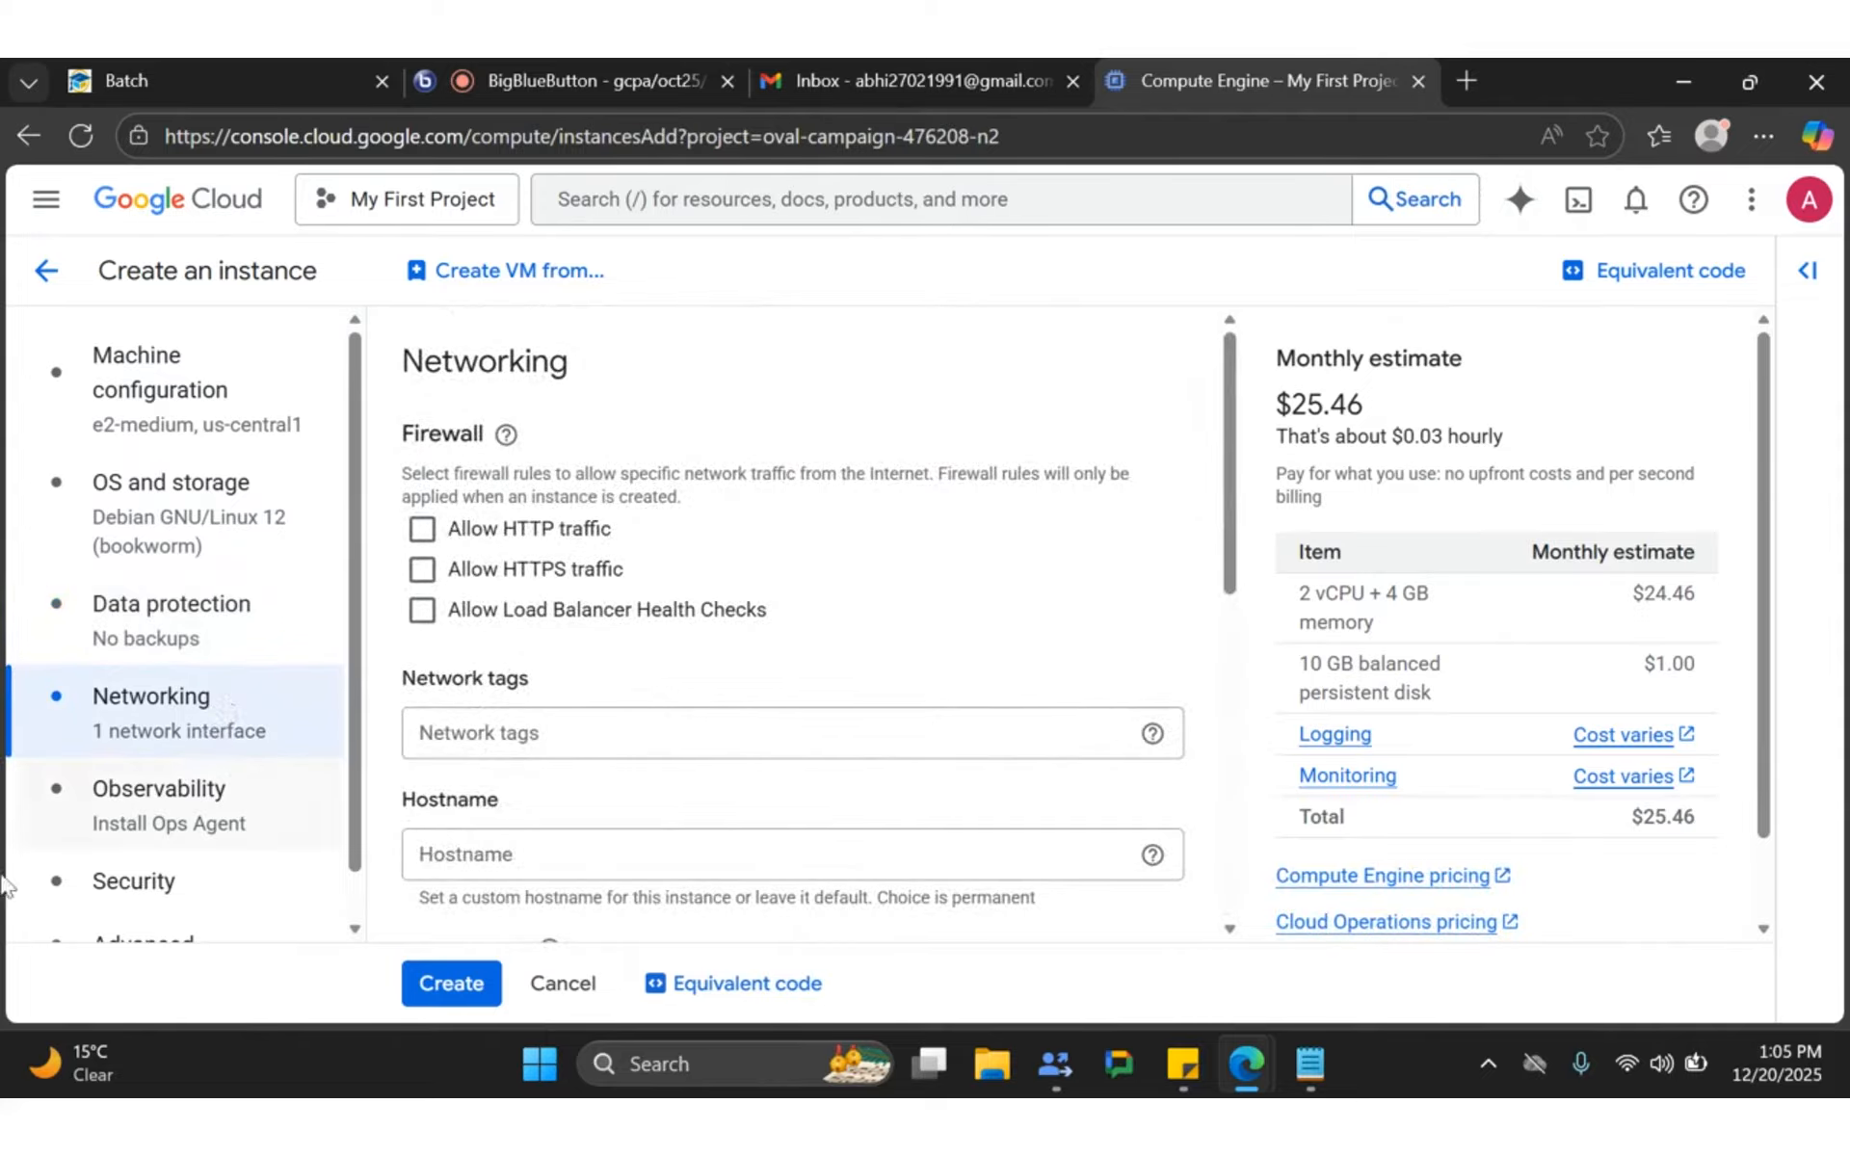
scroll(239, 794, down, 1)
click(133, 904)
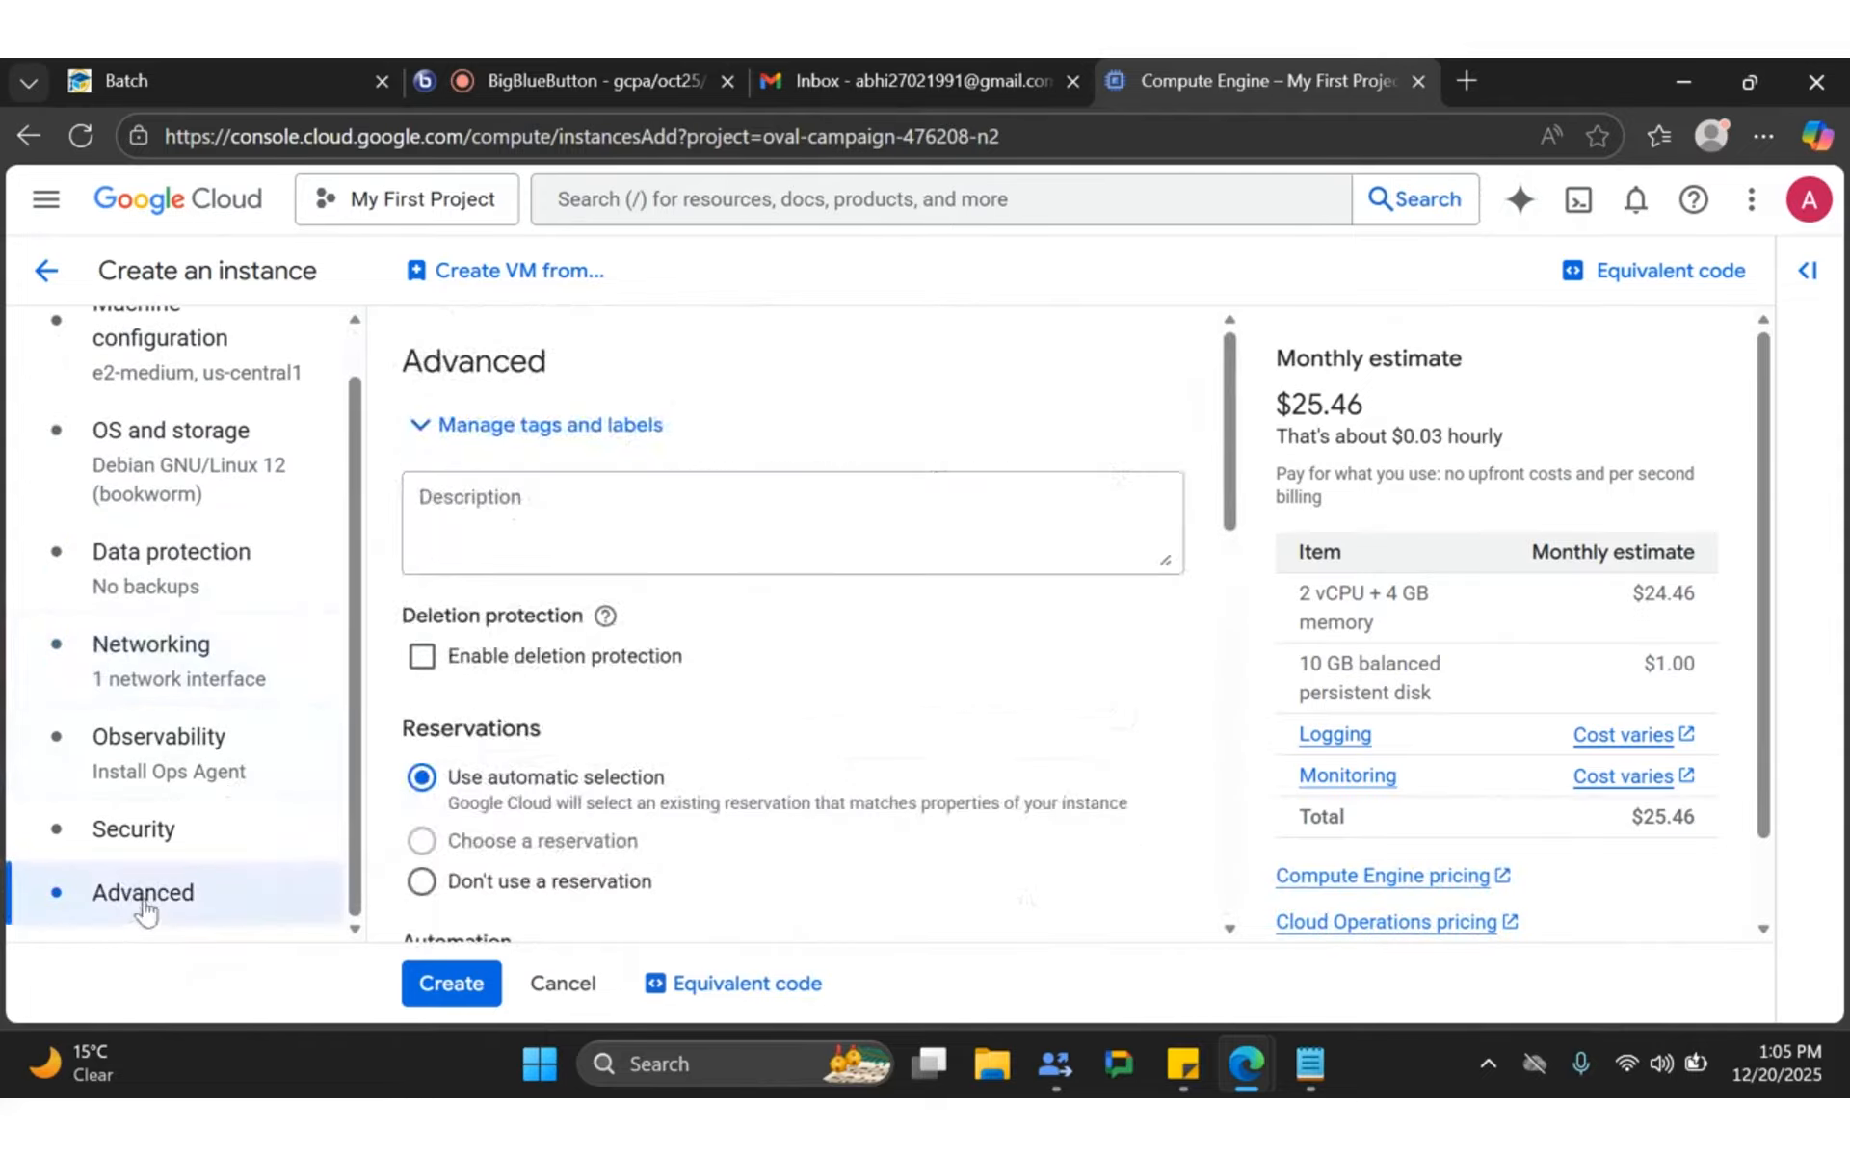
scroll(708, 661, down, 12)
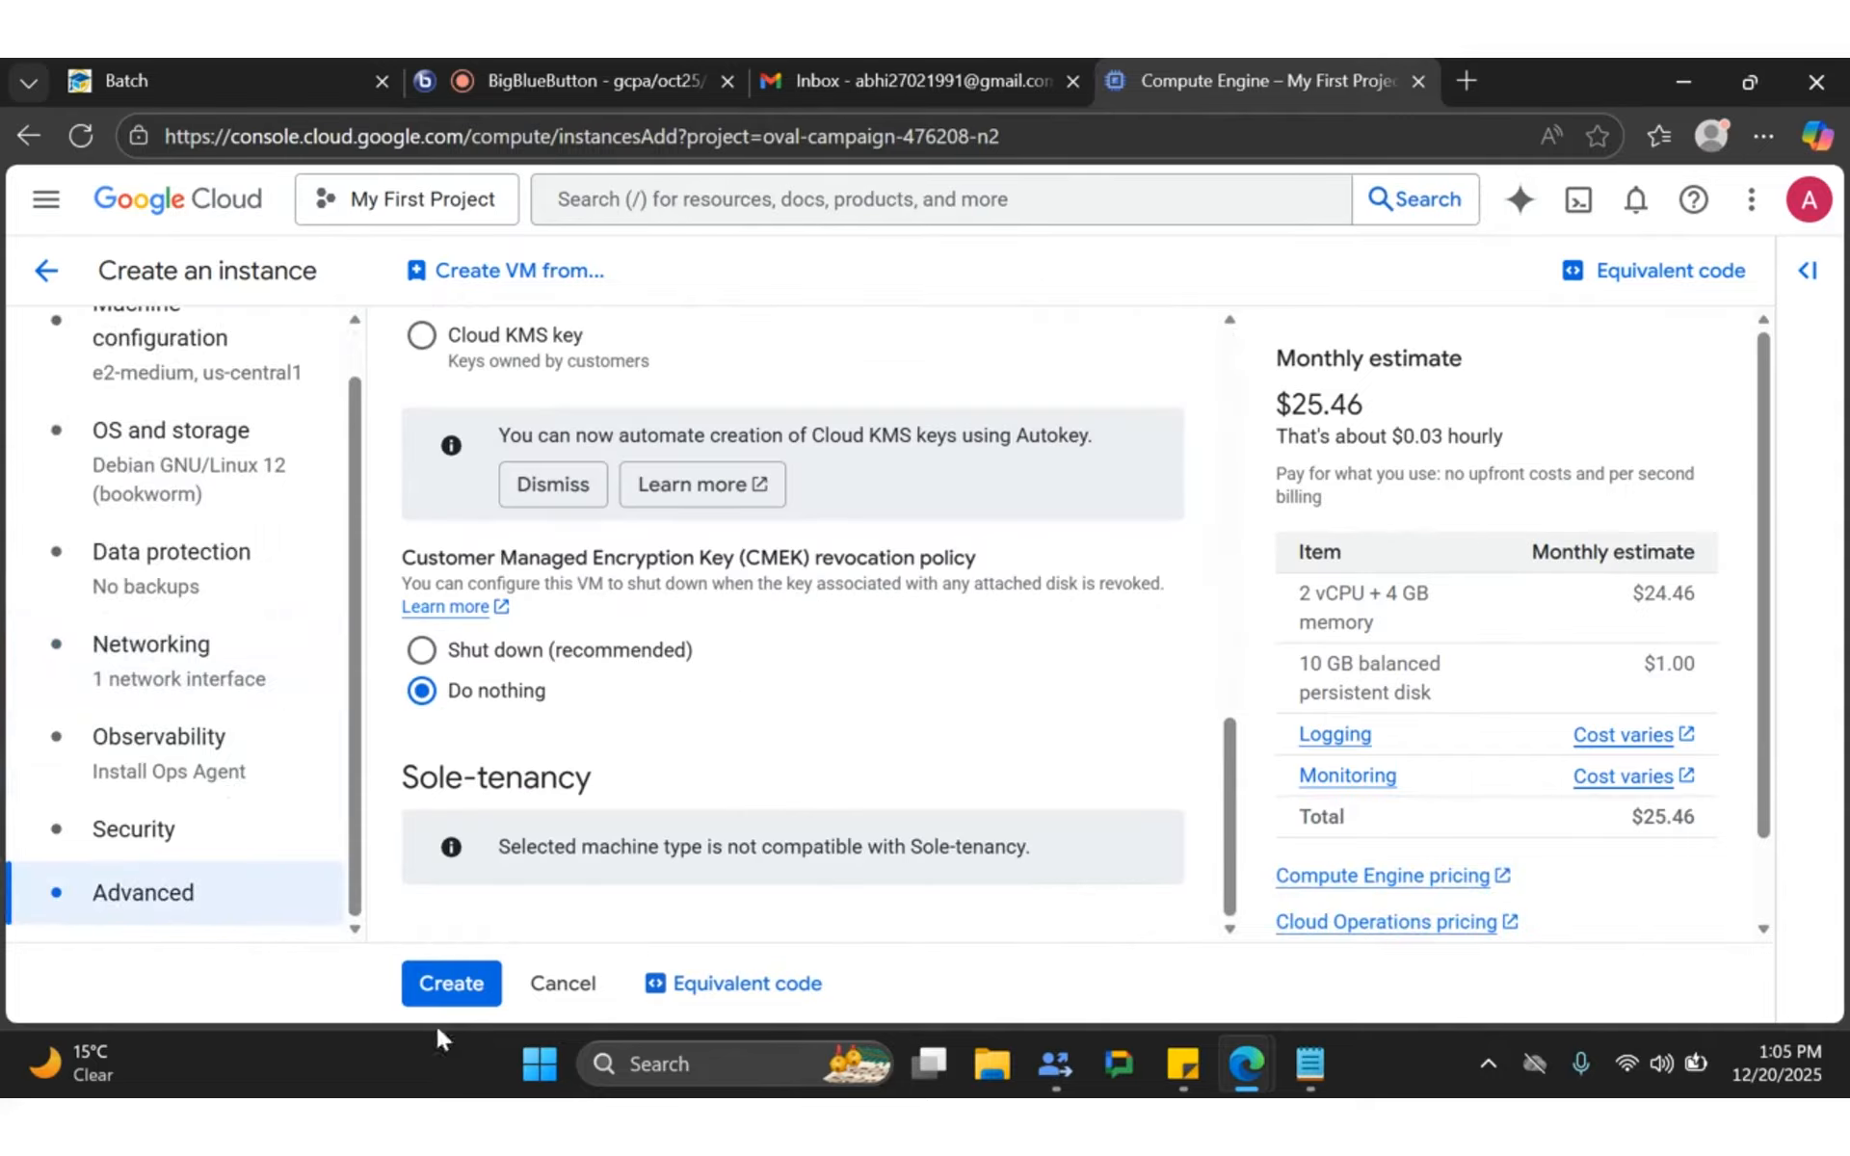
click(467, 980)
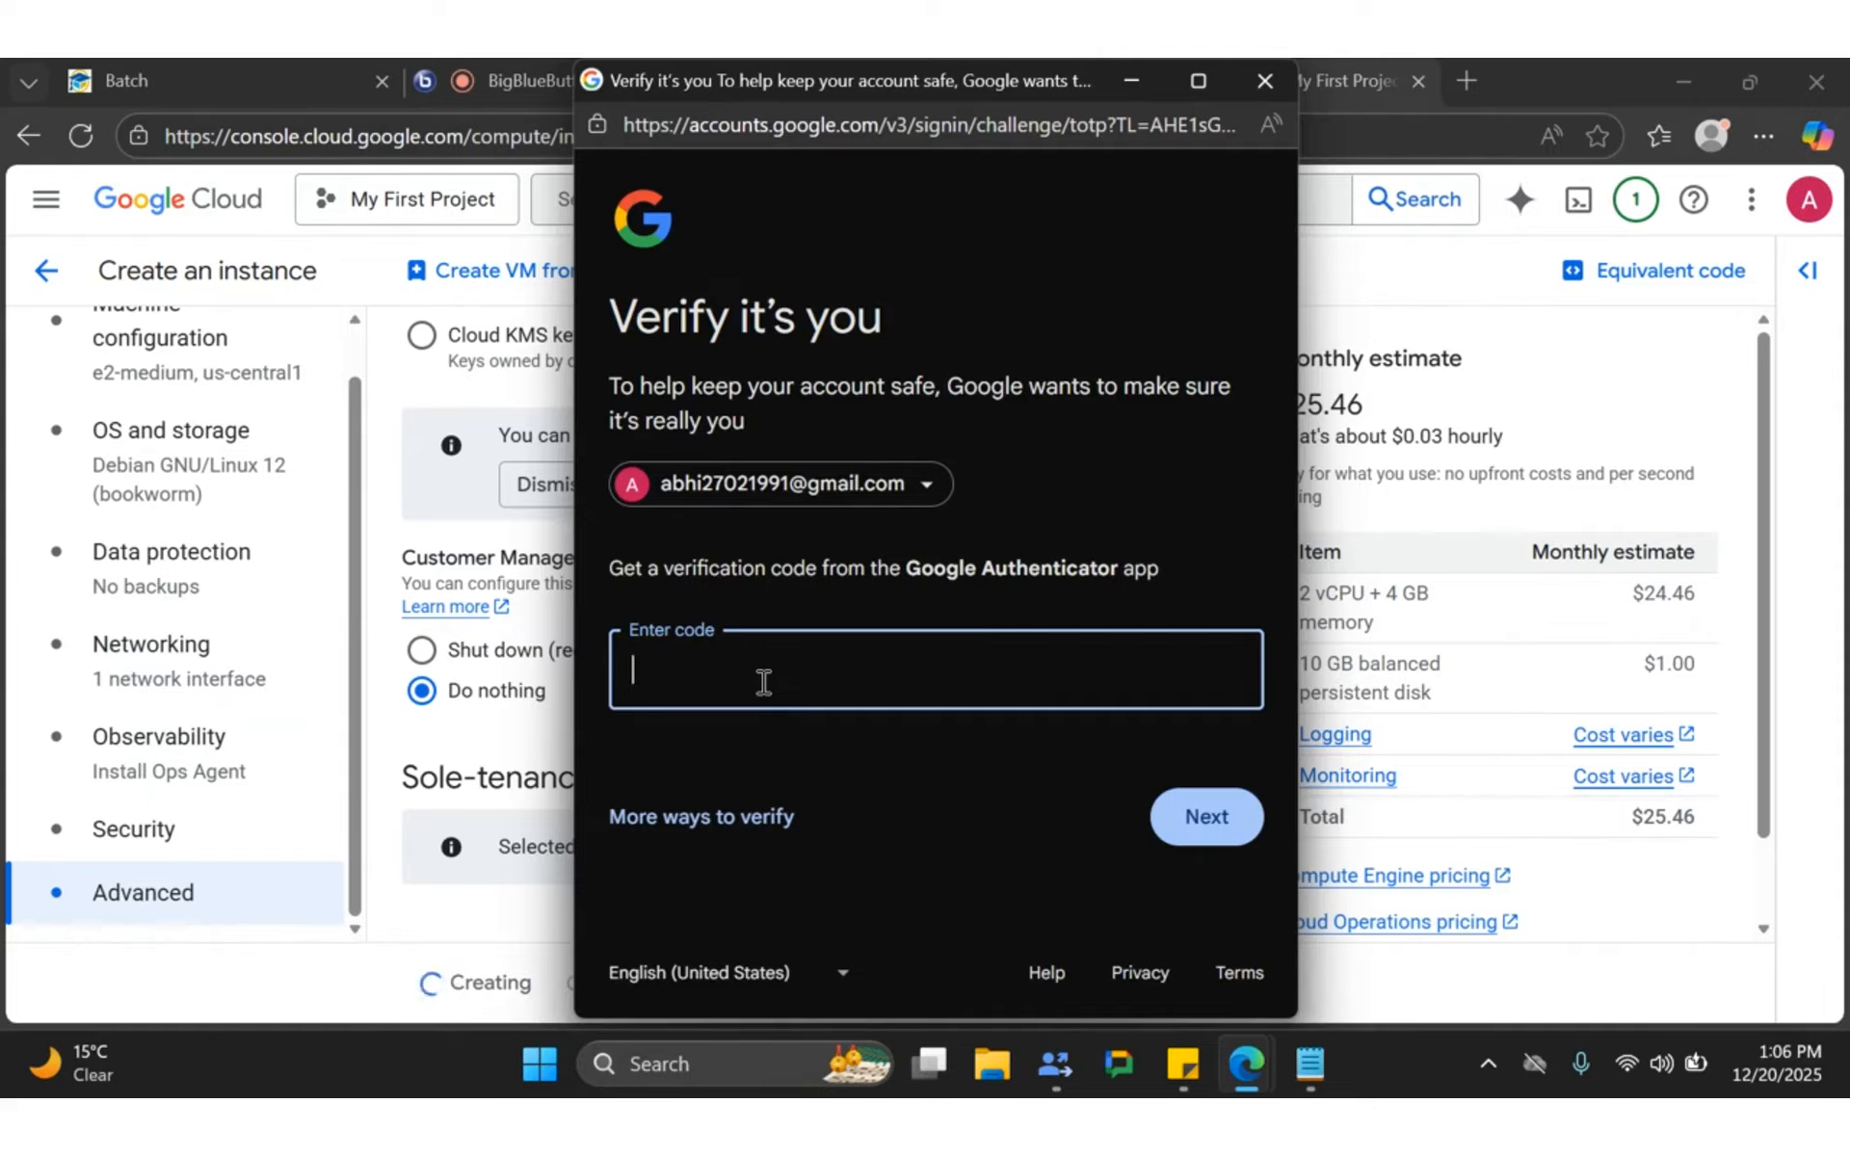
Enter the Google Authenticator verification code so abhi-vm finishes creating.
key(Return)
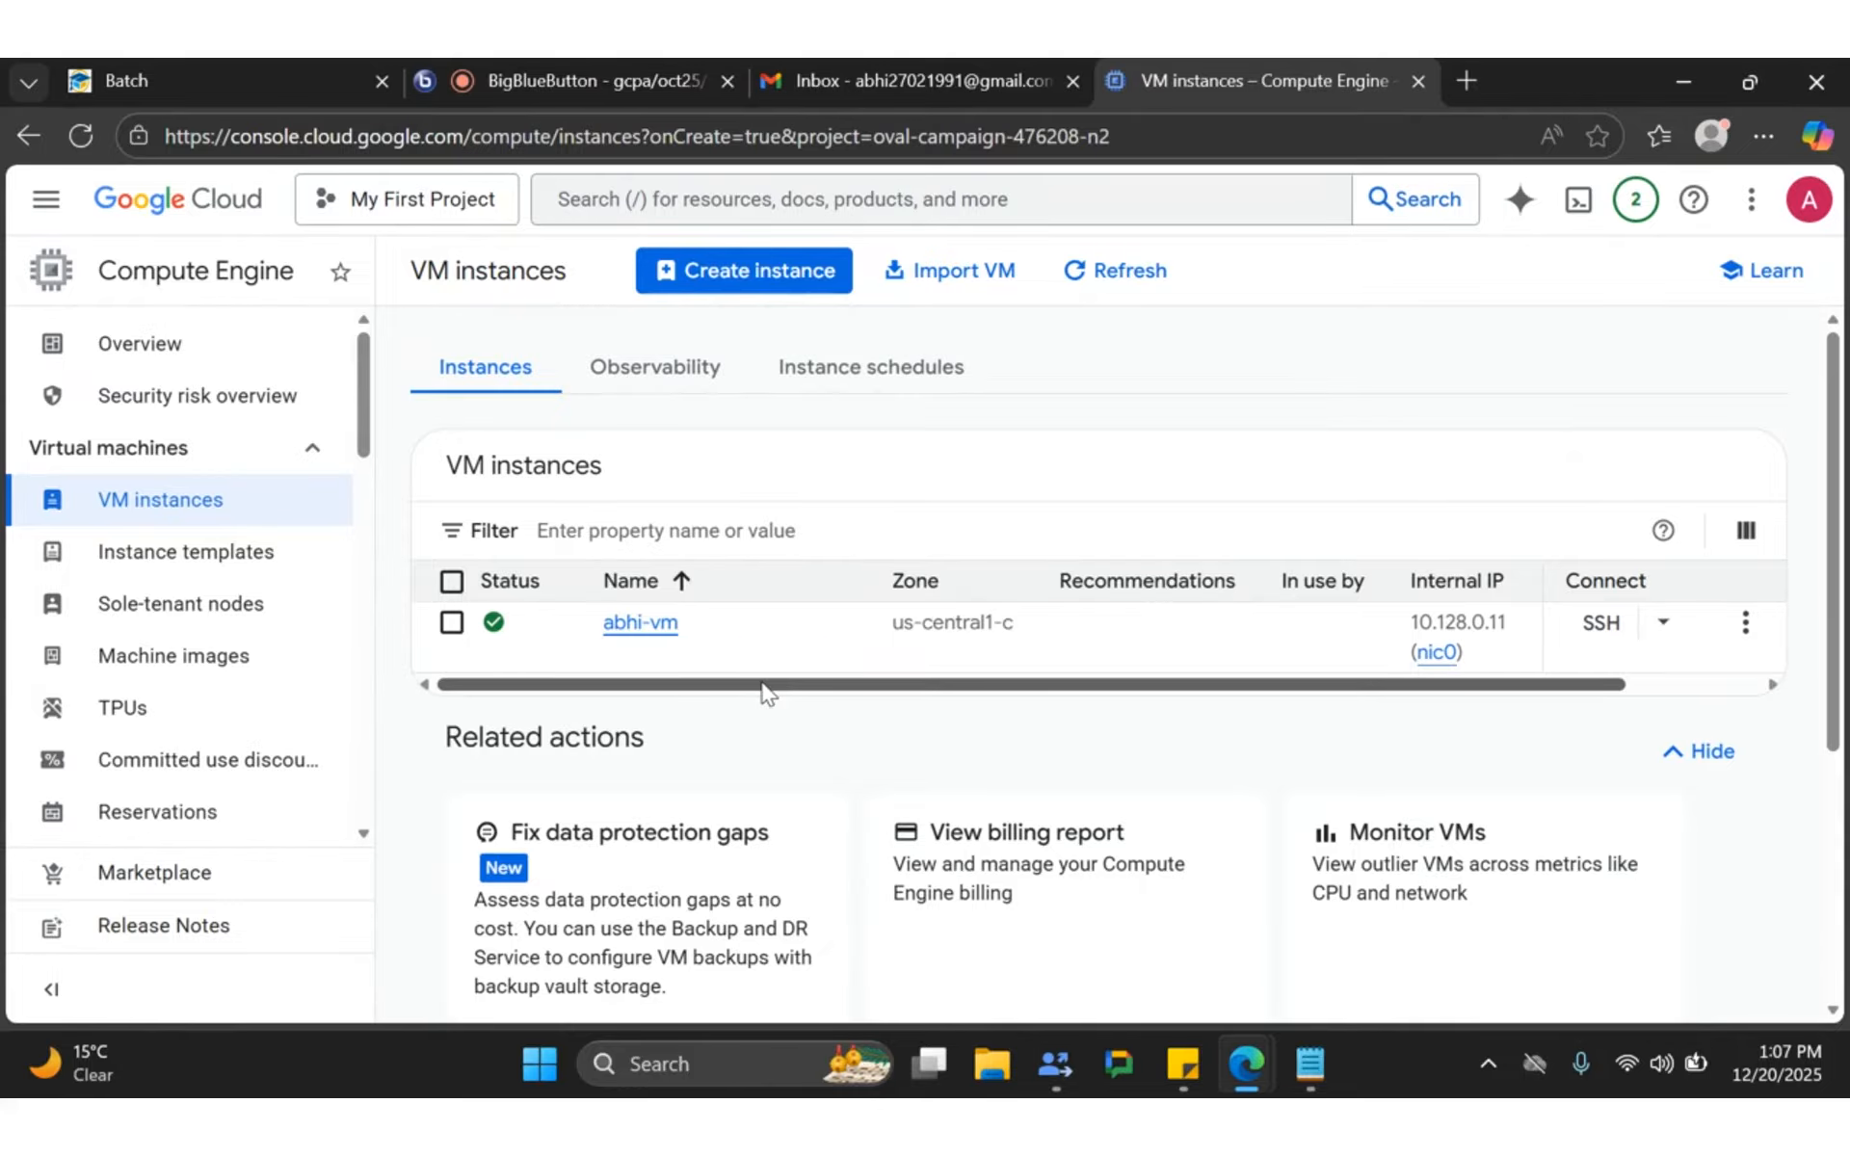
Open an authorized SSH-in-browser session to abhi-vm.
click(1606, 631)
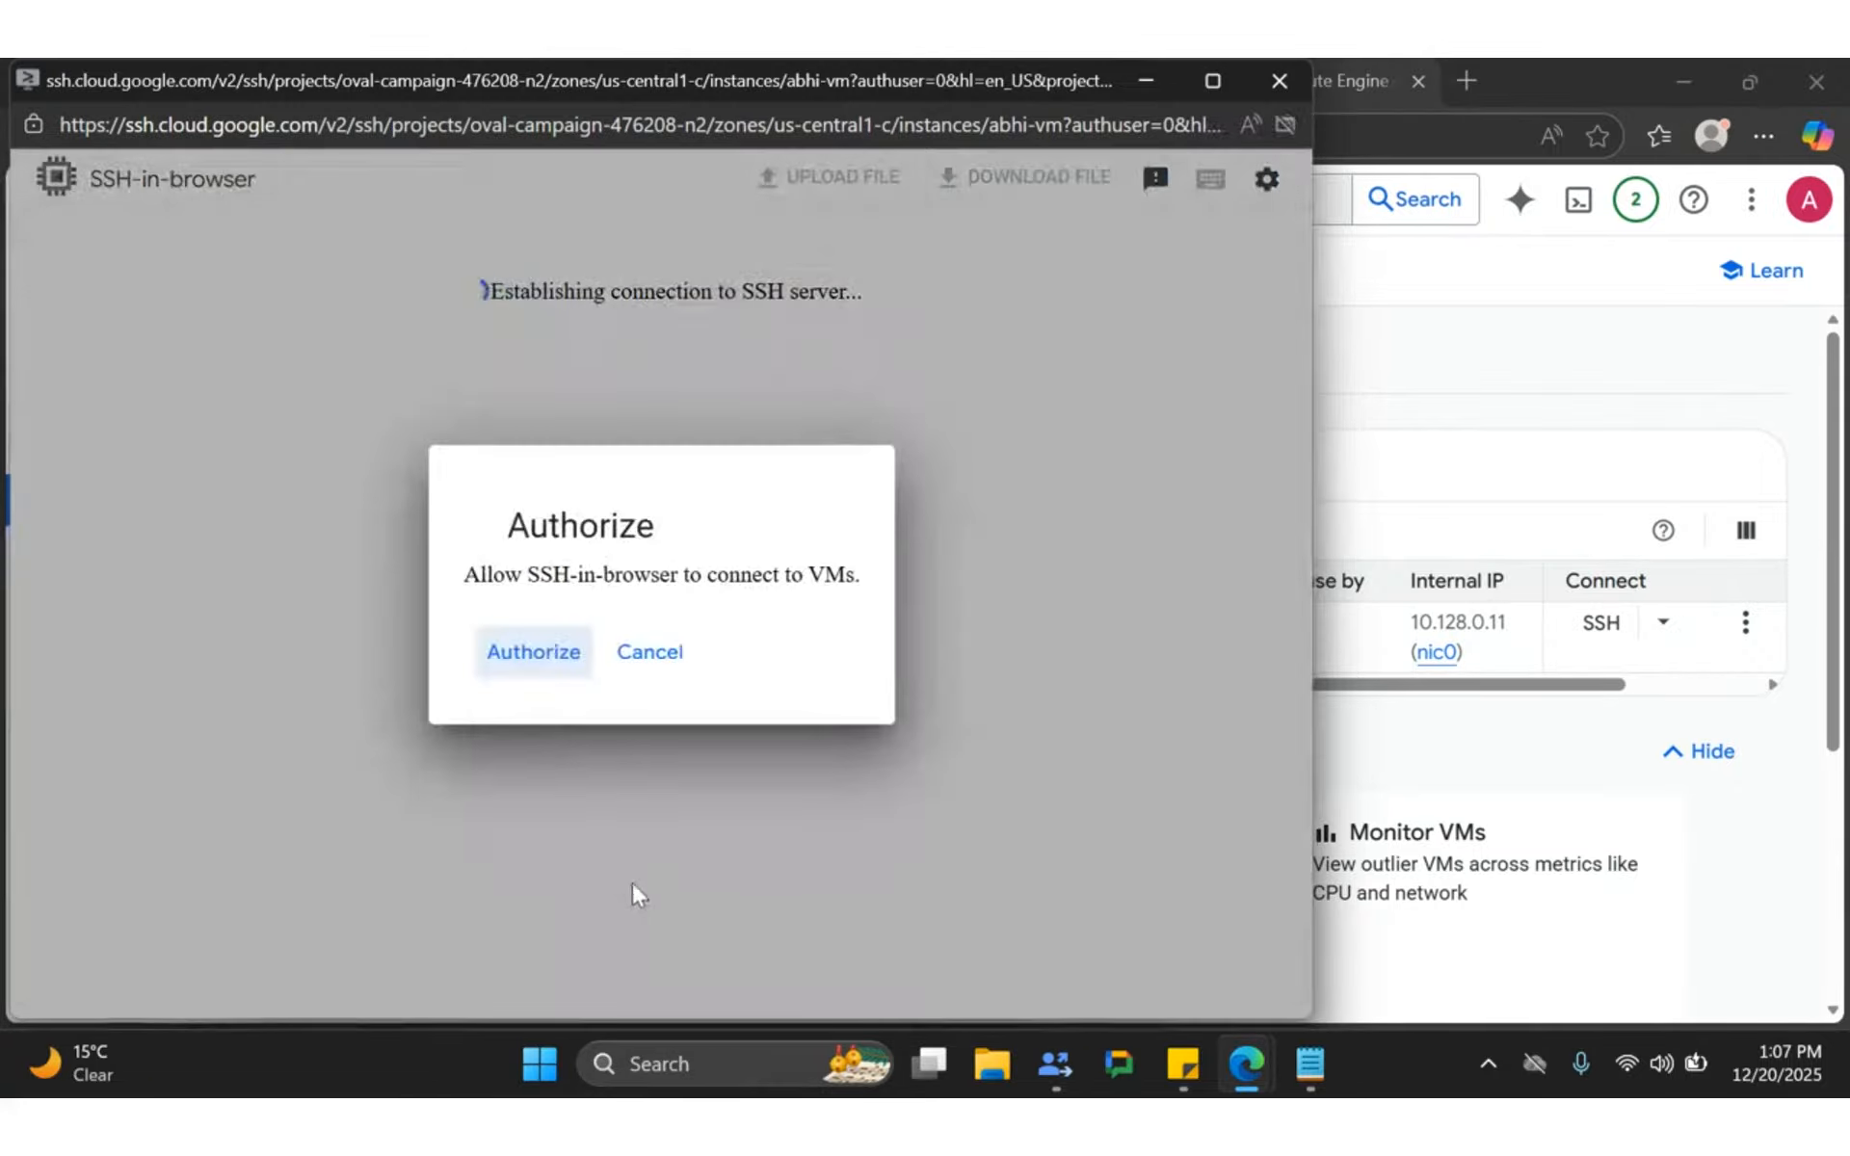
click(537, 652)
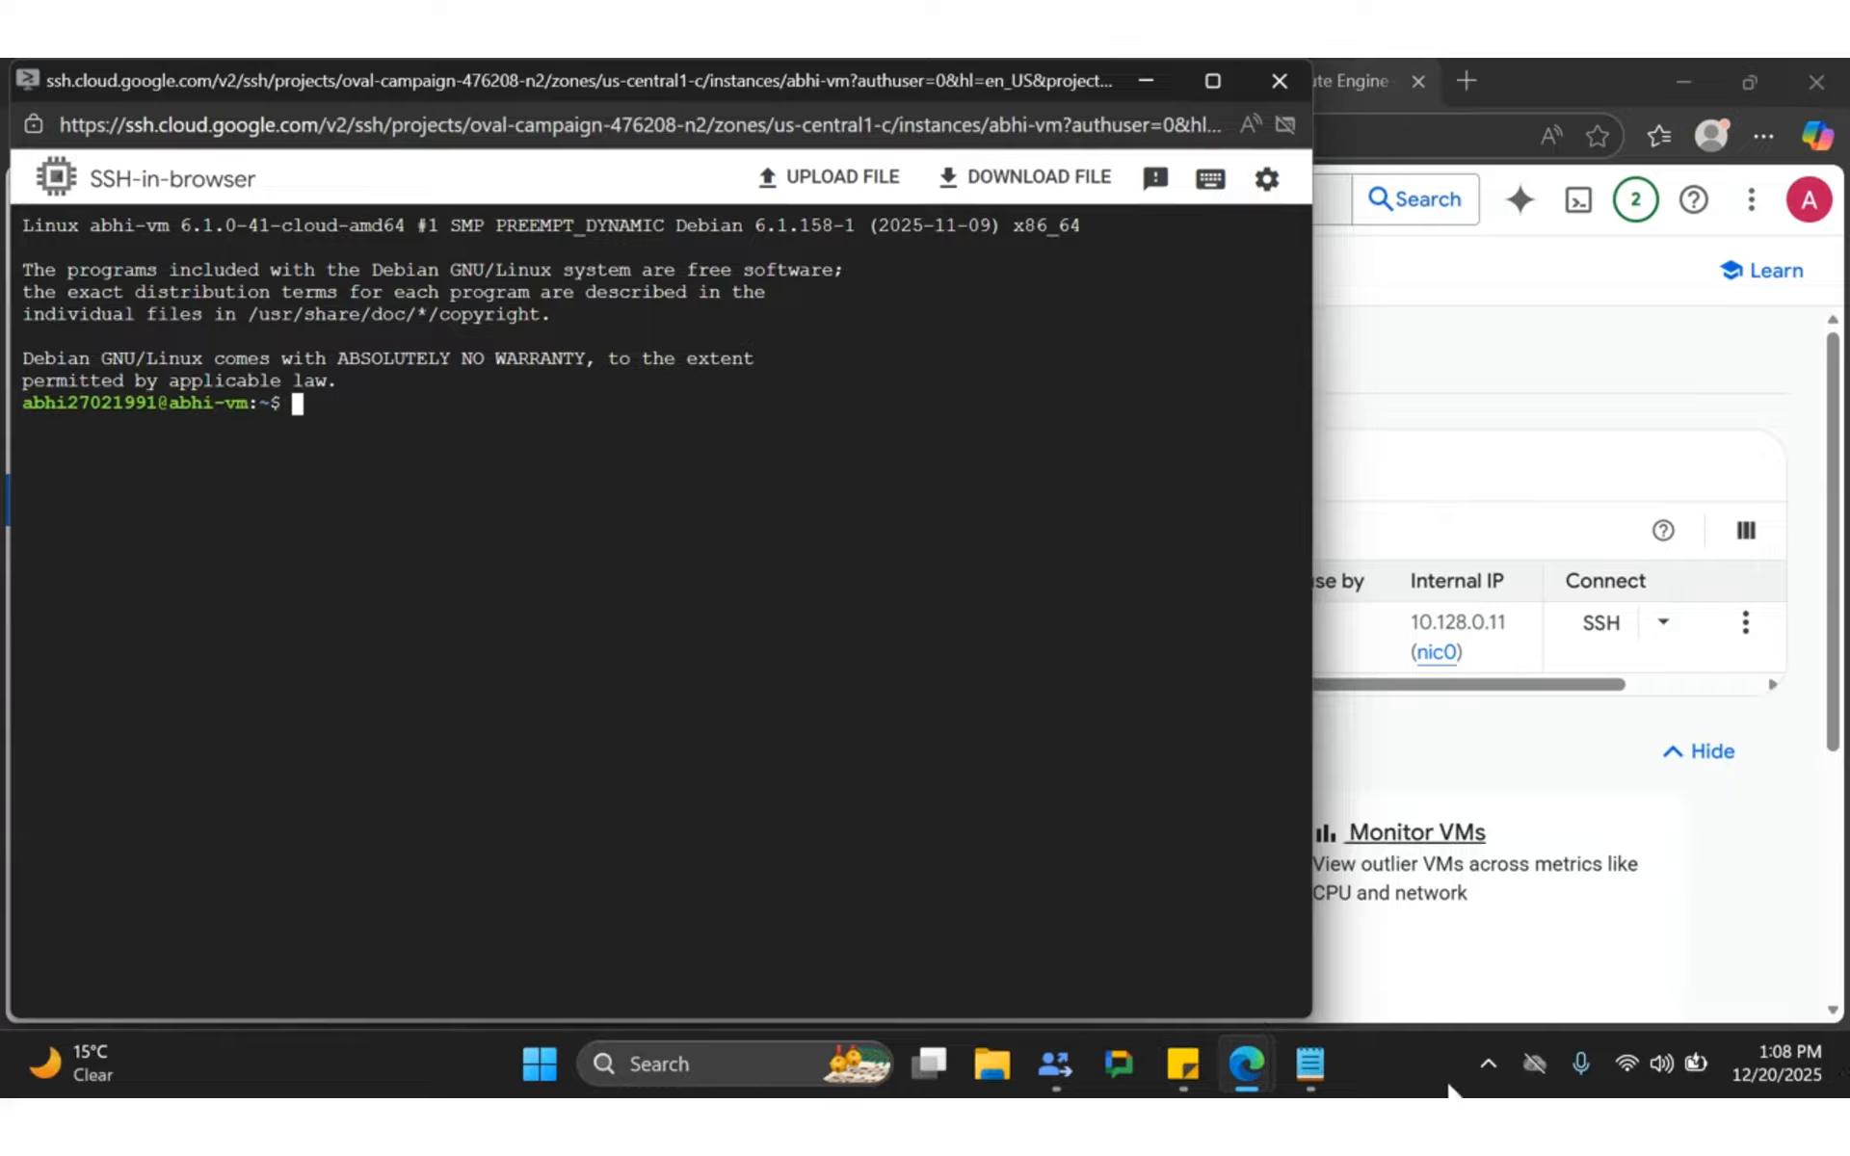
Copy the sudo apt update command from the New GCP account.txt notes.
click(1322, 1074)
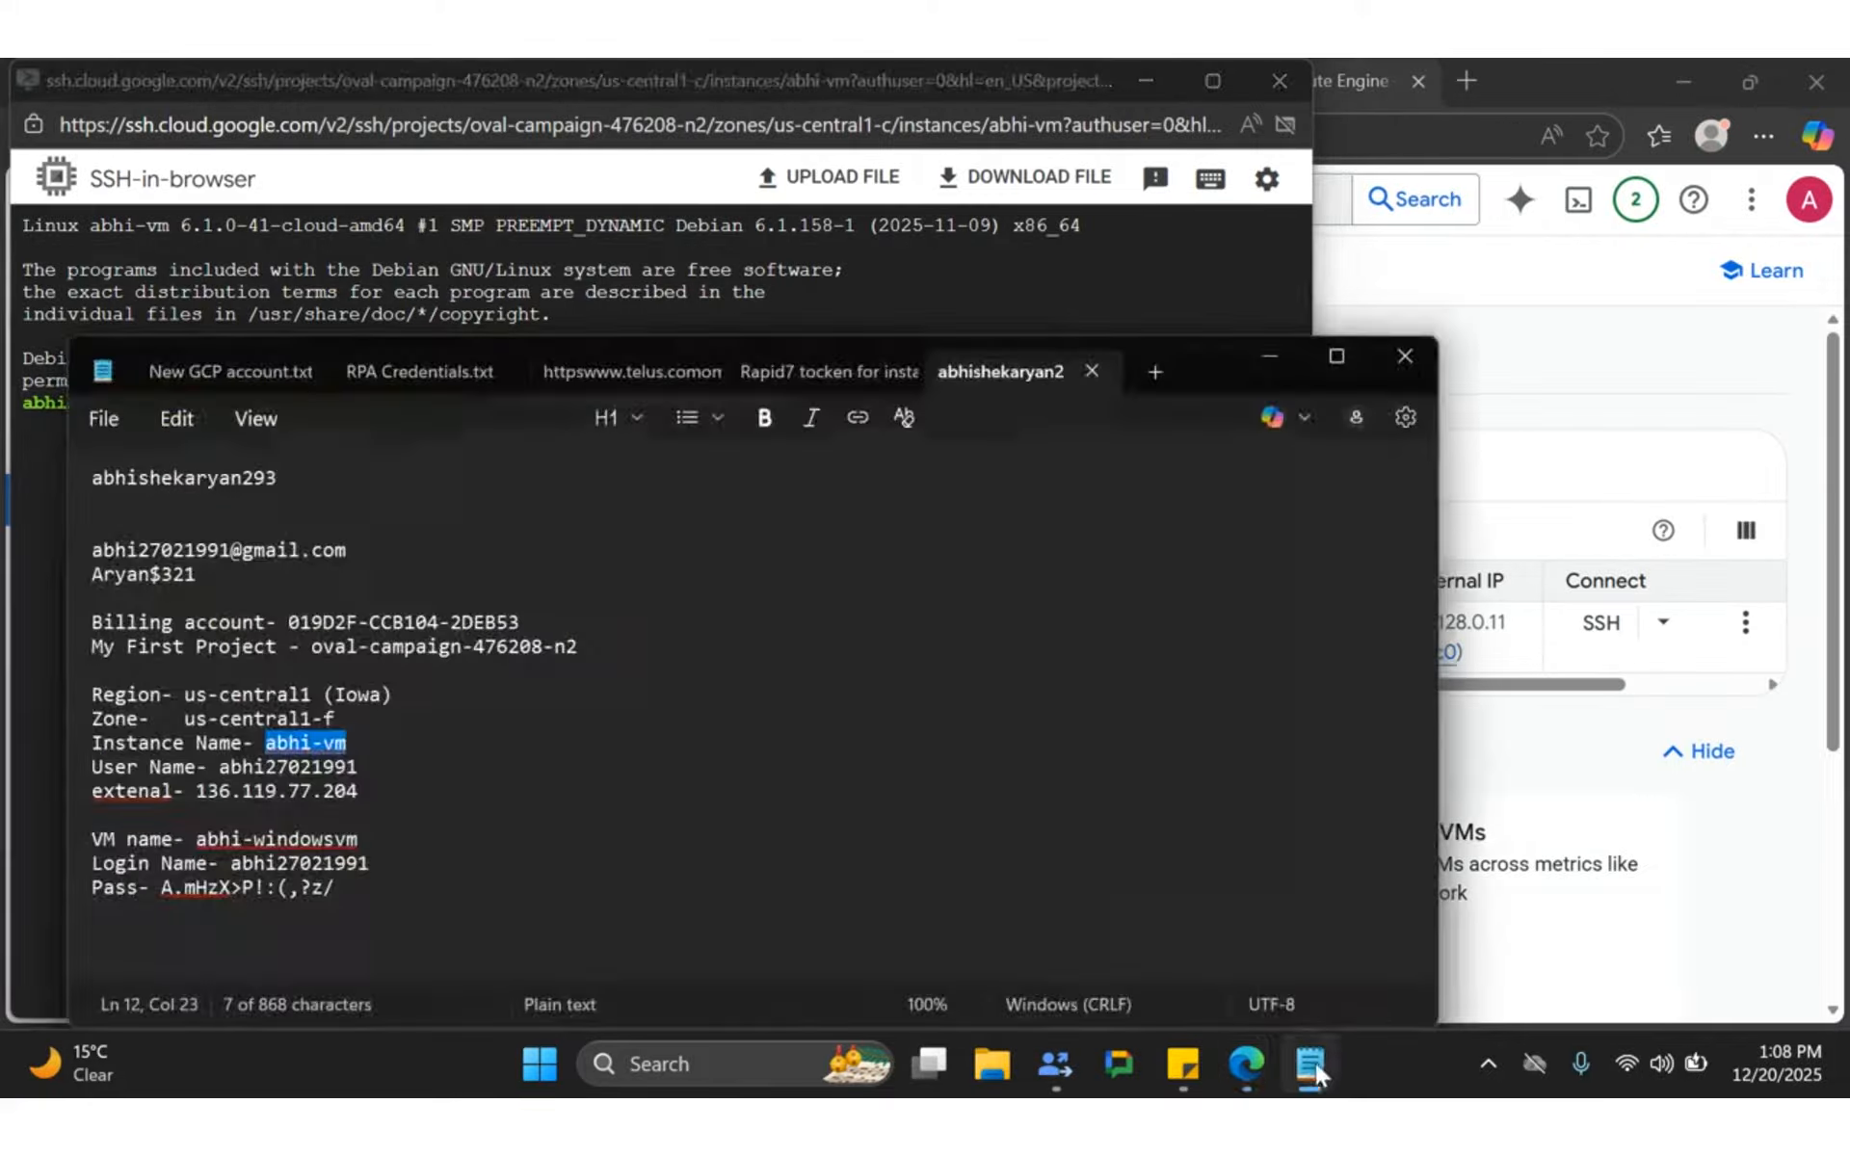
scroll(386, 792, down, 2)
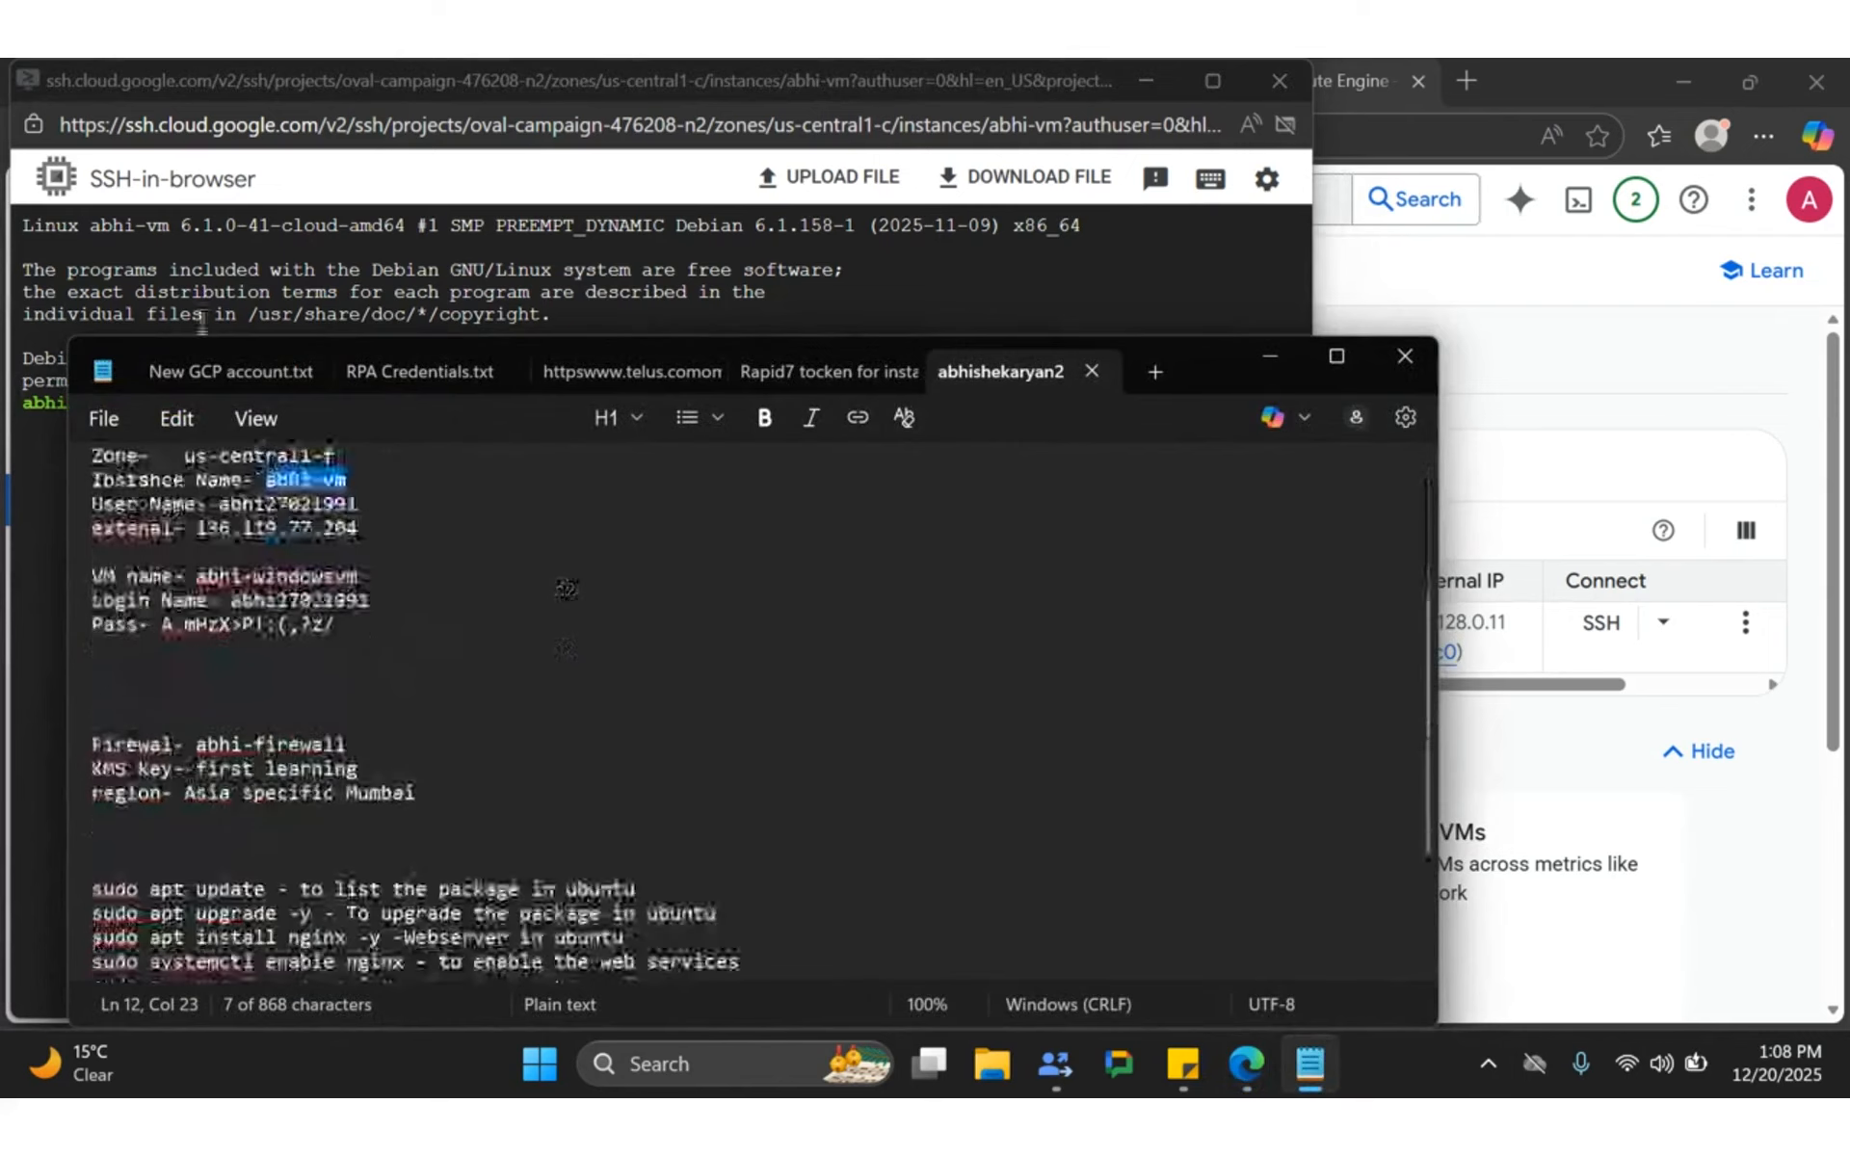
click(207, 371)
scroll(574, 696, down, 3)
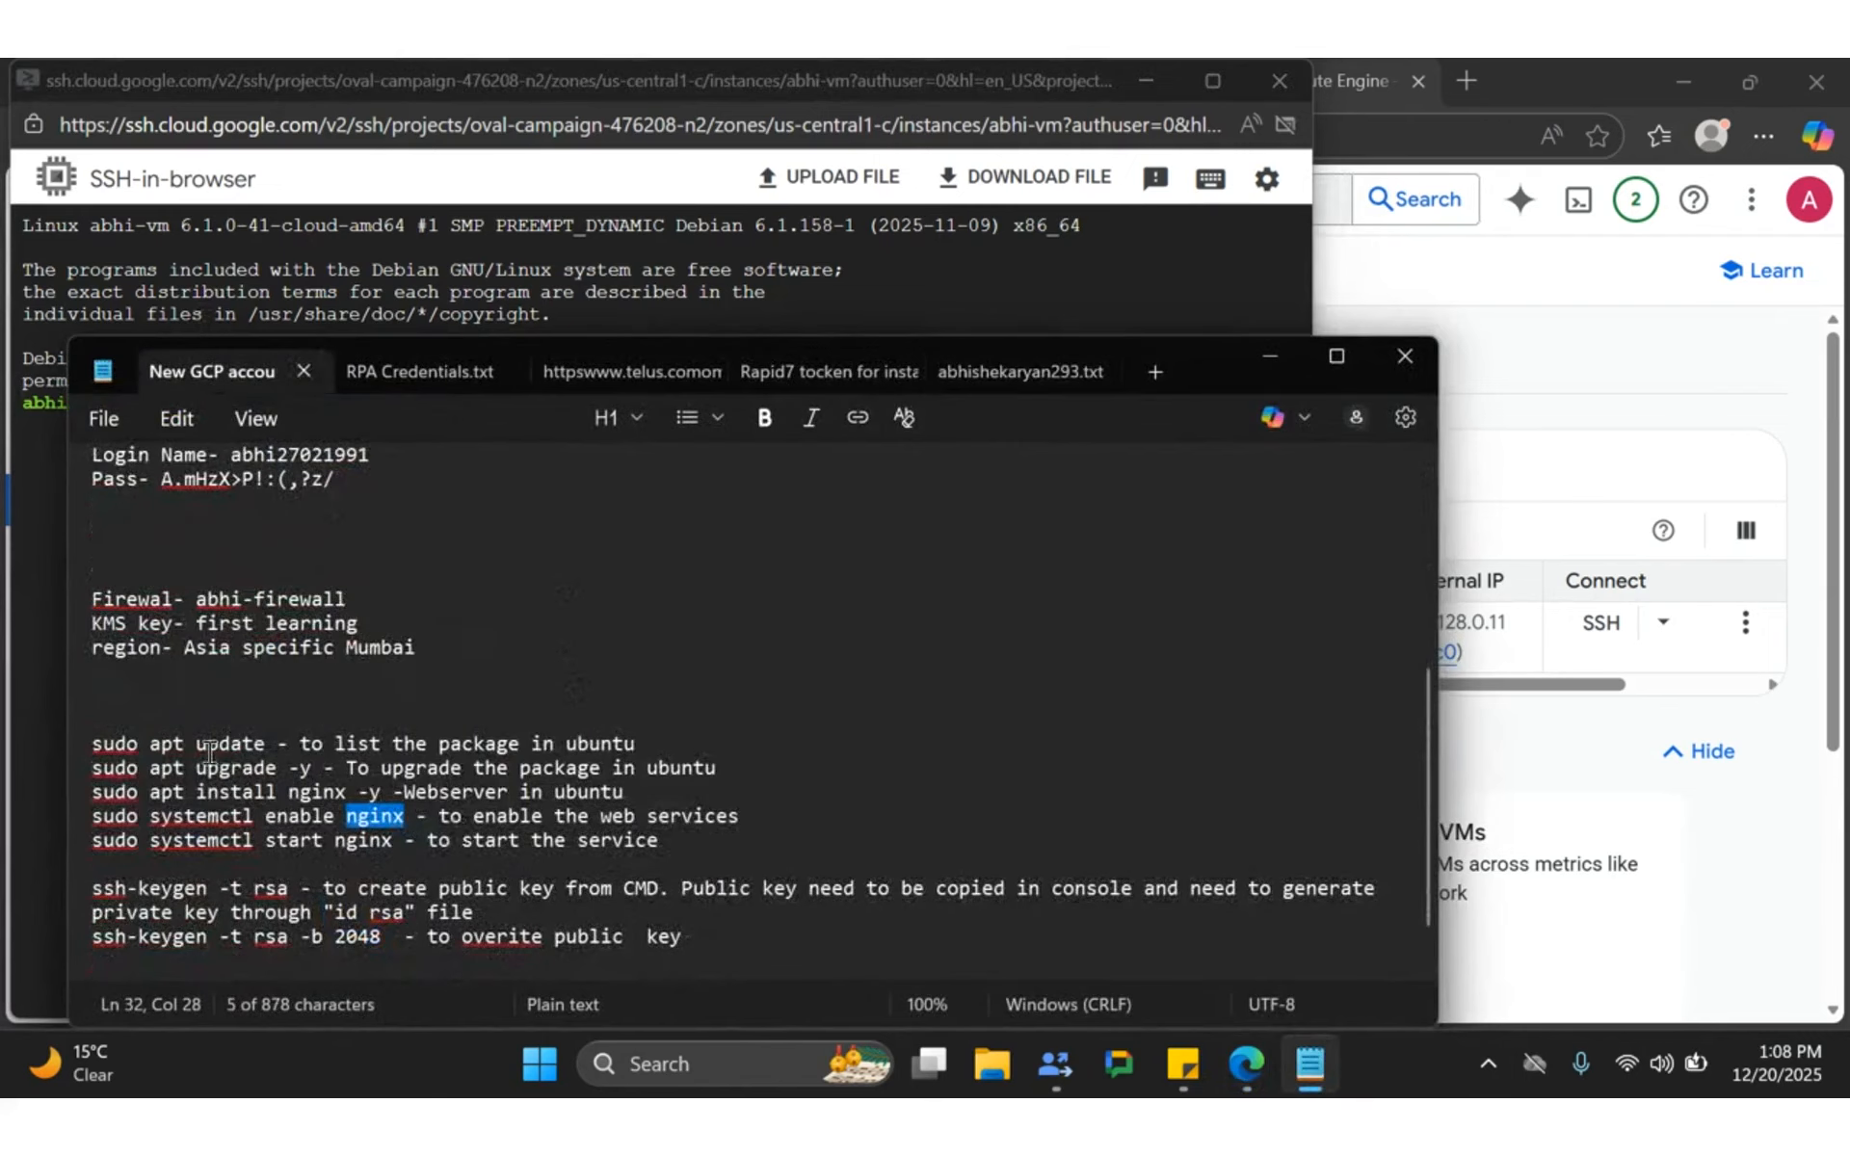
drag(266, 744, 77, 768)
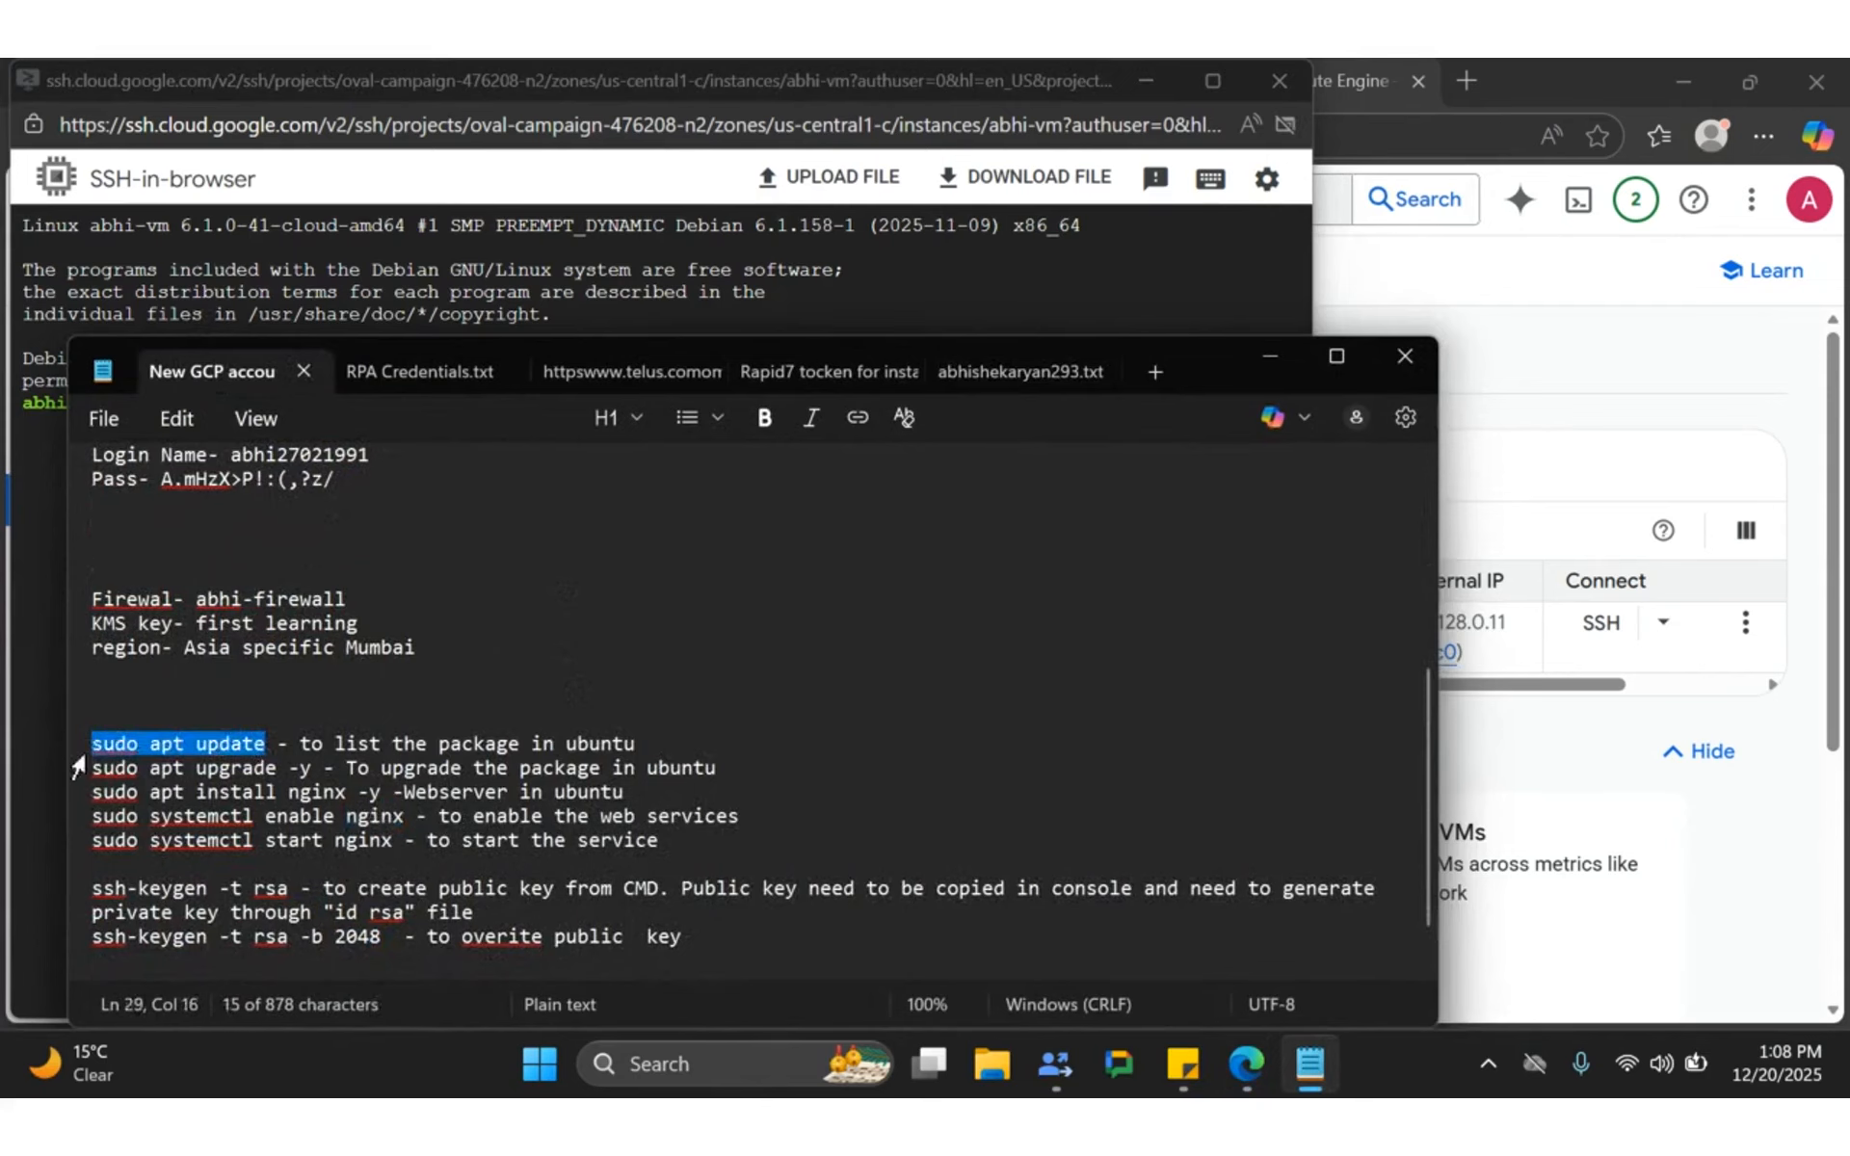
Paste and run sudo apt update in the abhi-vm terminal to refresh package lists.
click(1053, 289)
right_click(315, 430)
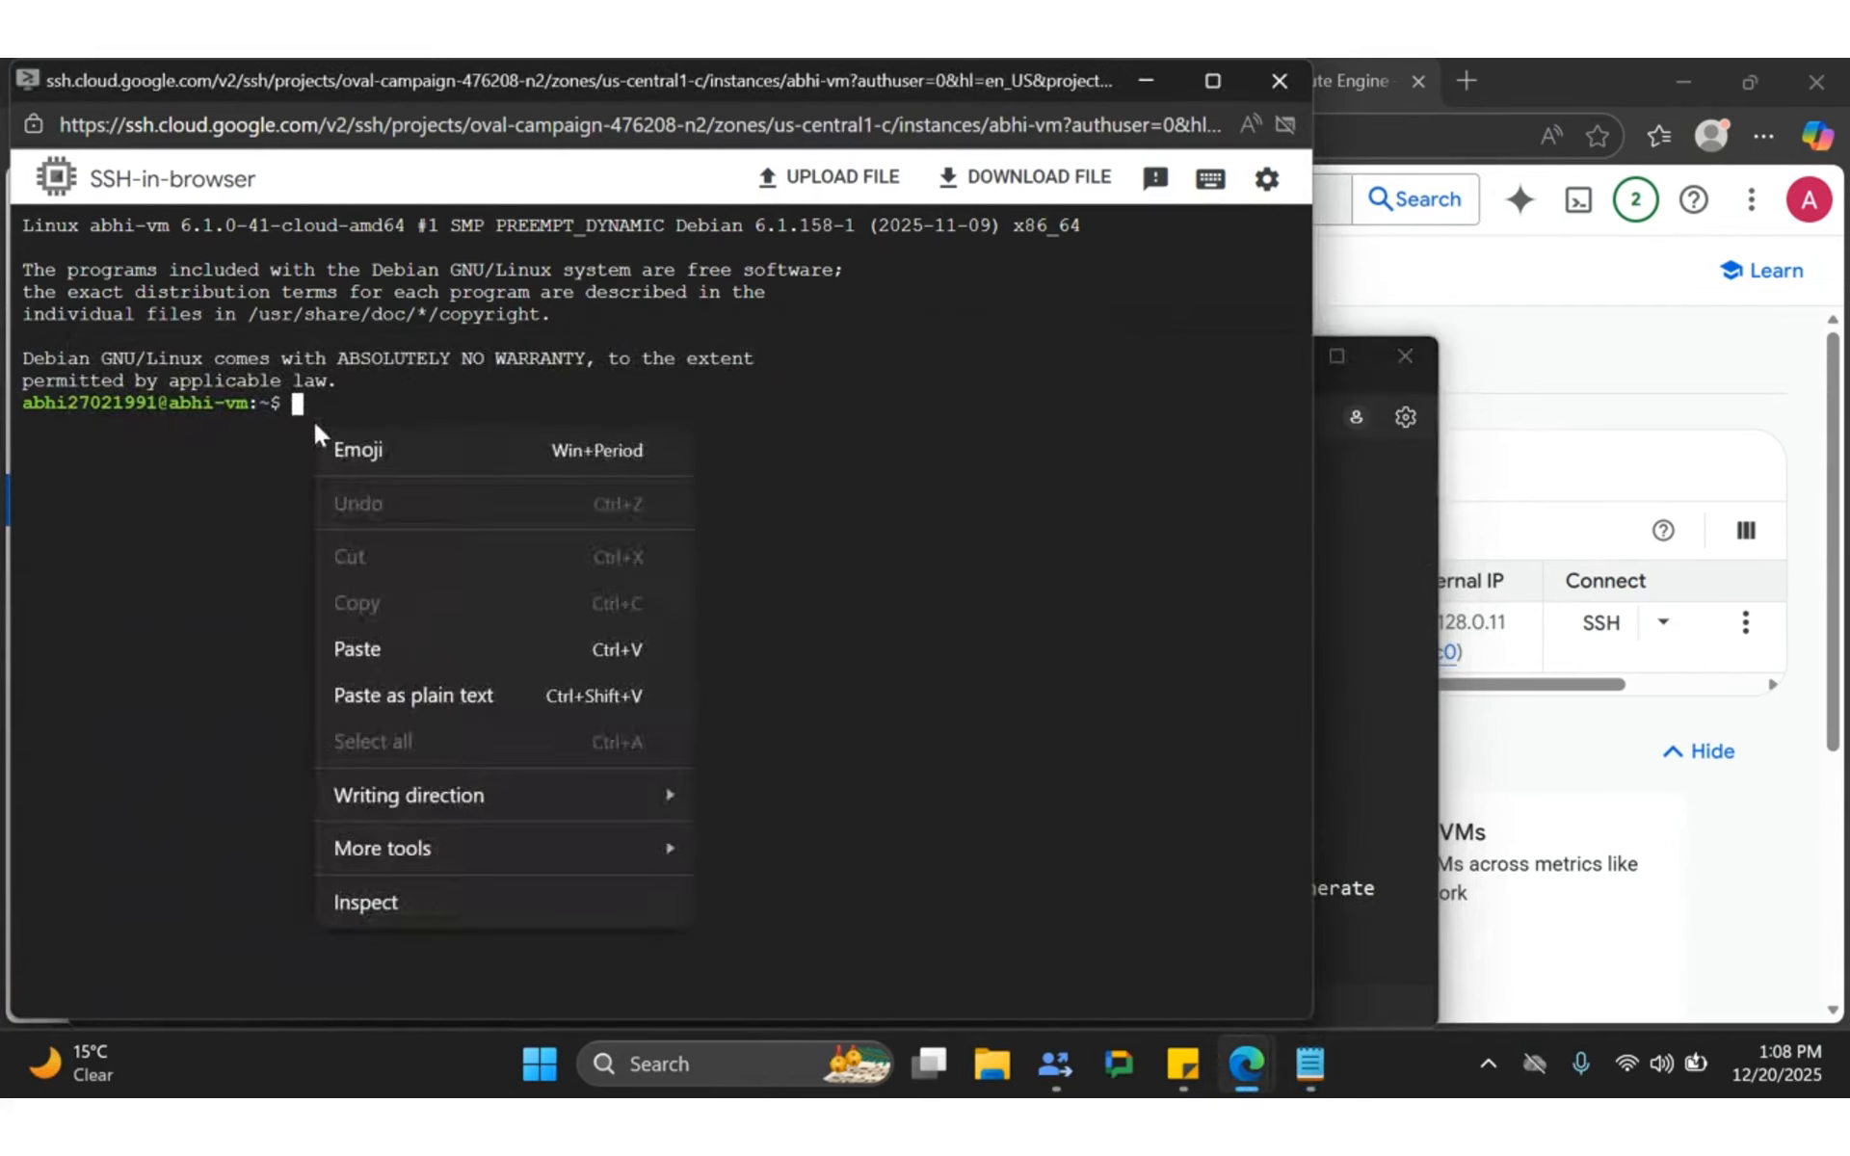
right_click(314, 405)
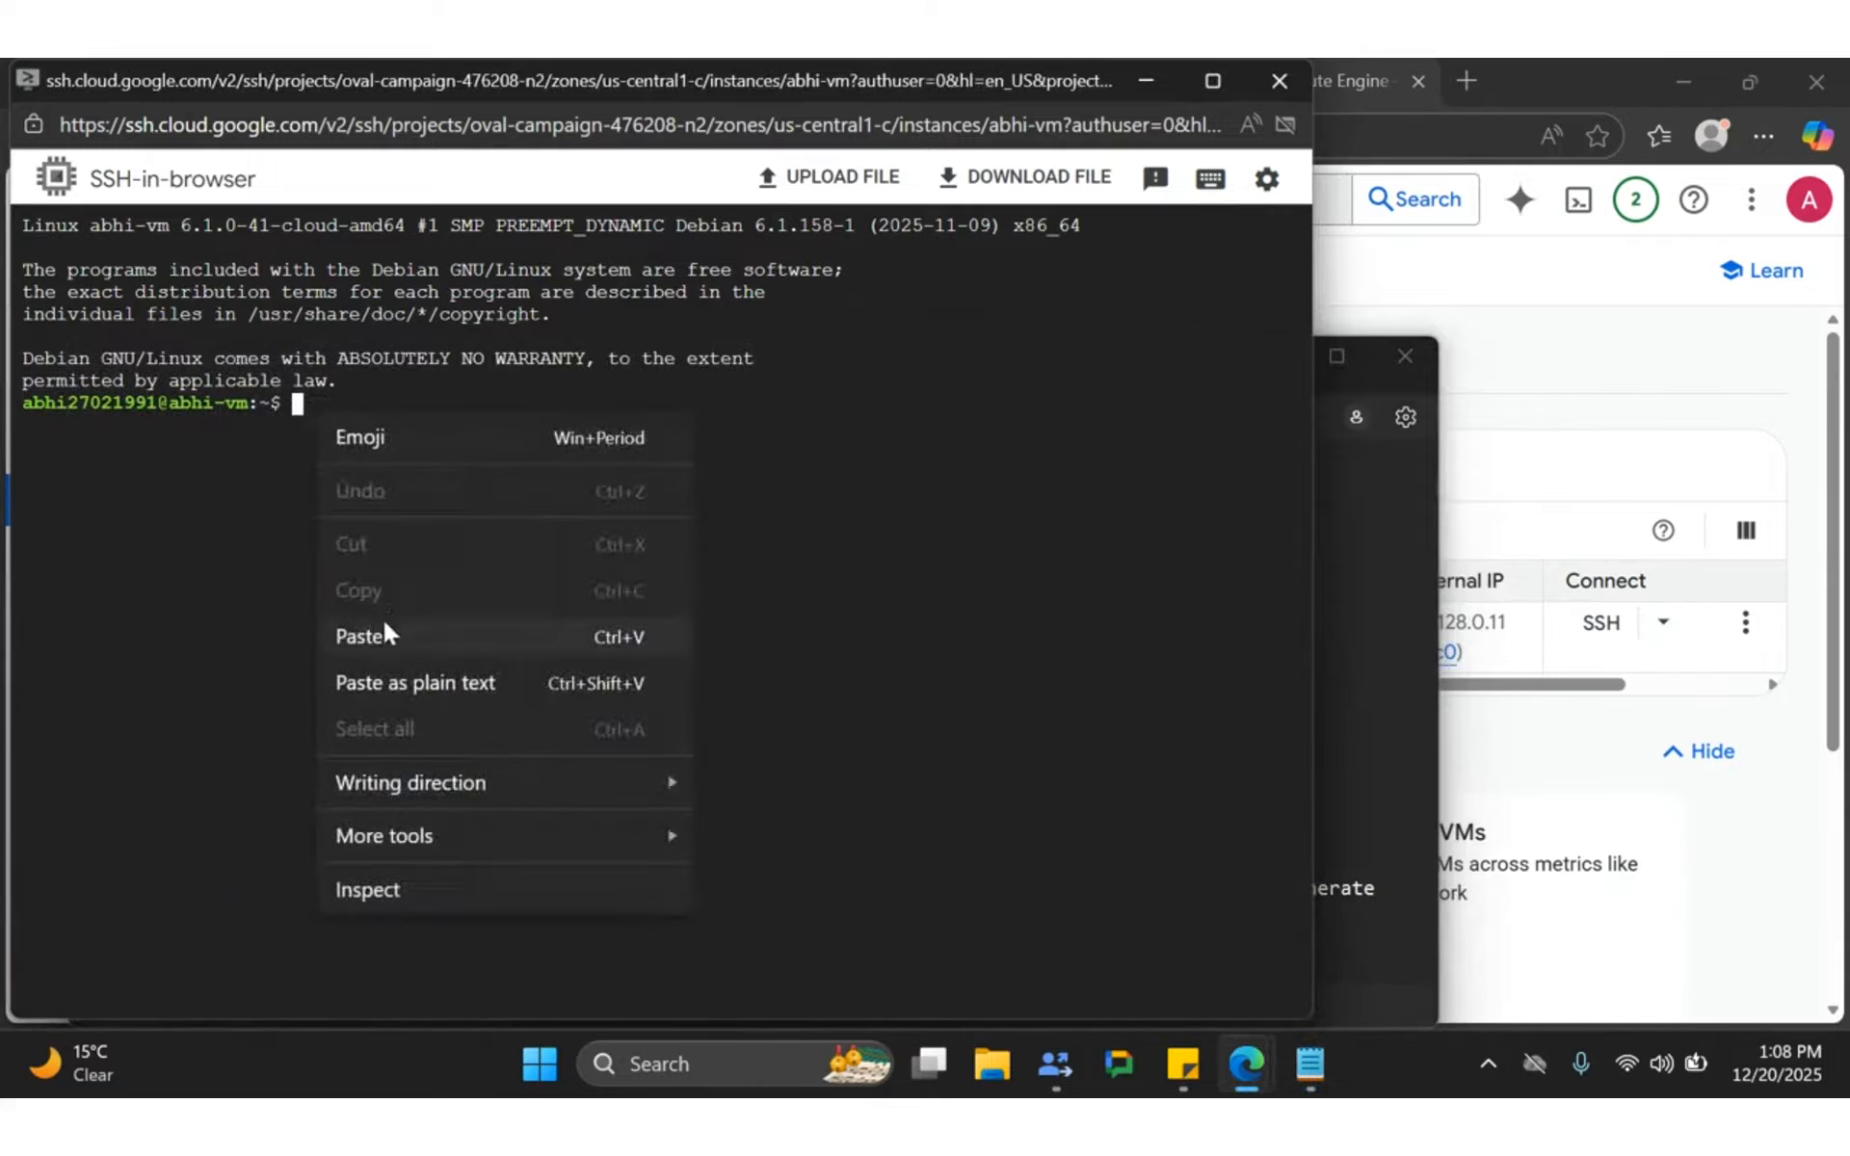
click(370, 637)
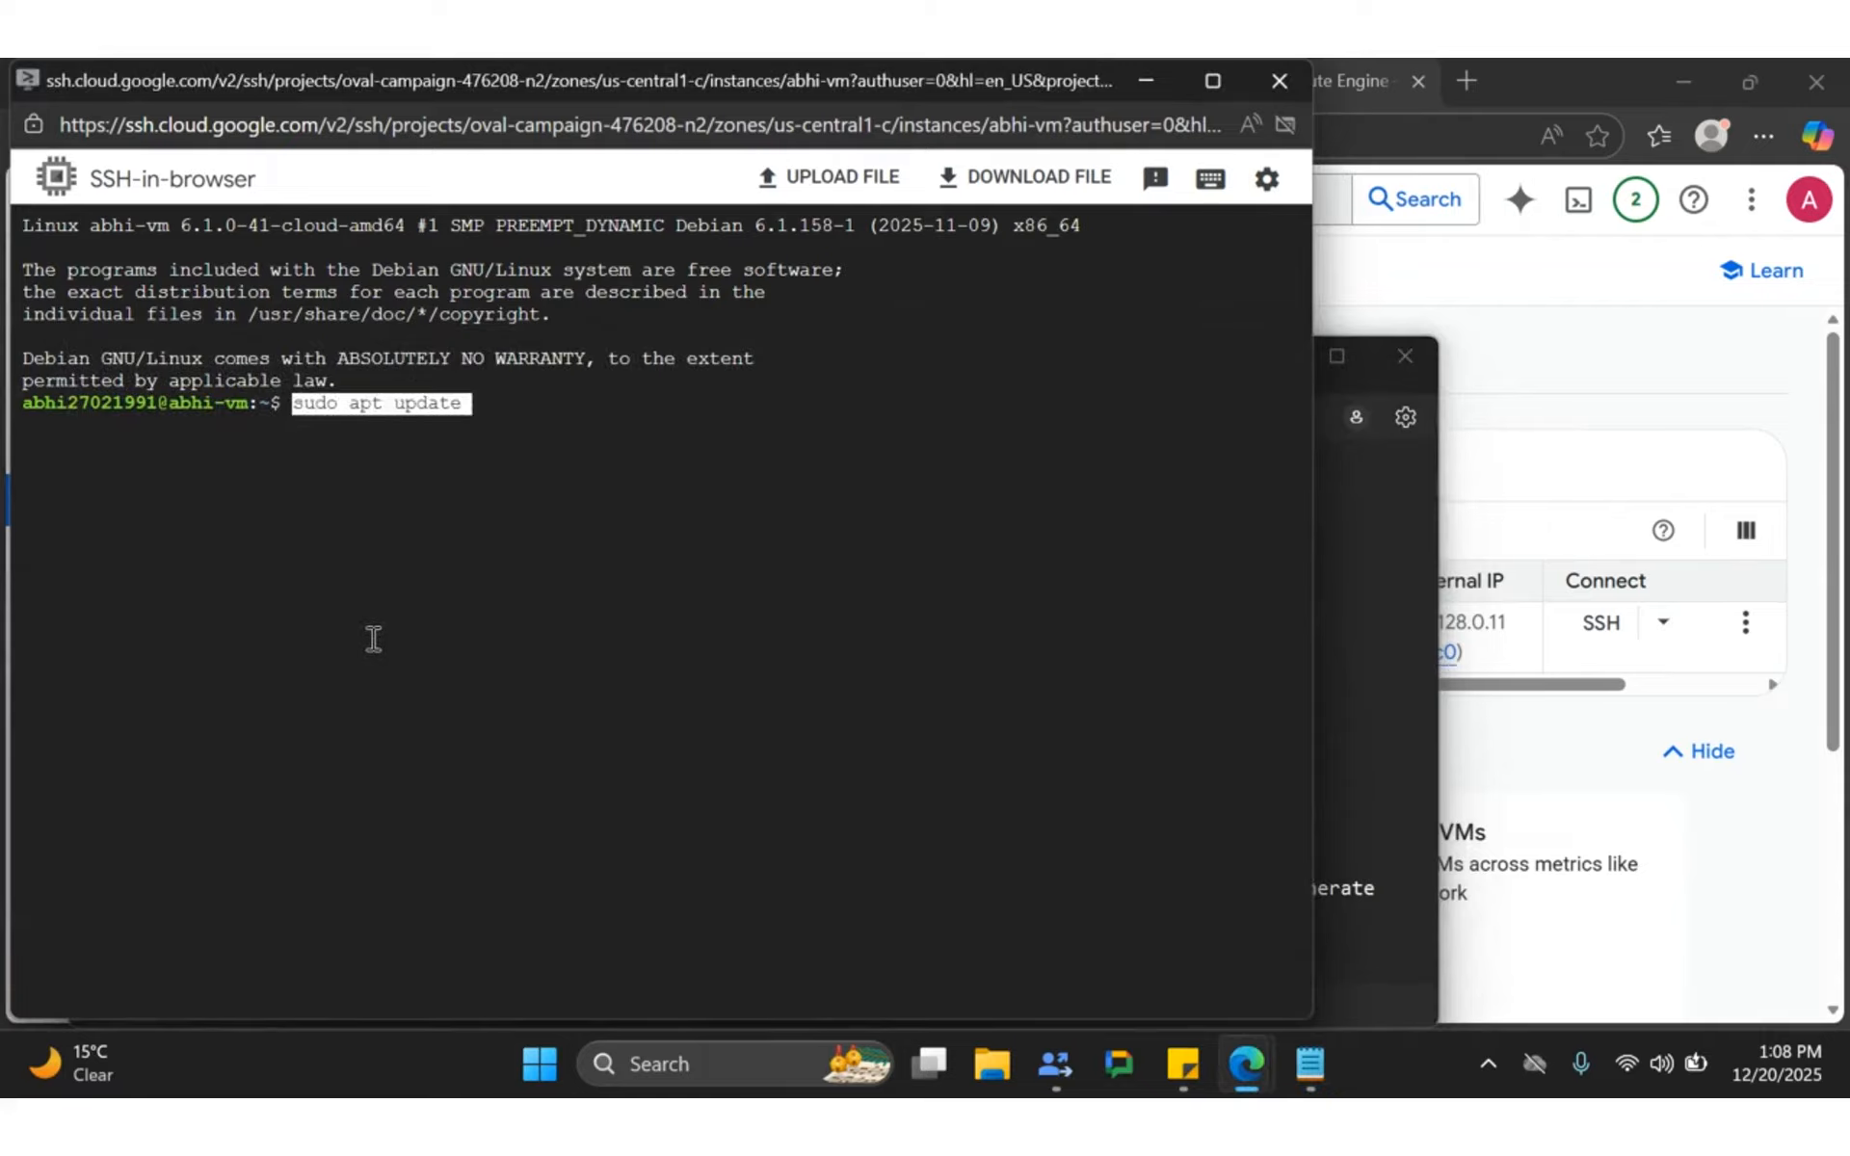
key(Return)
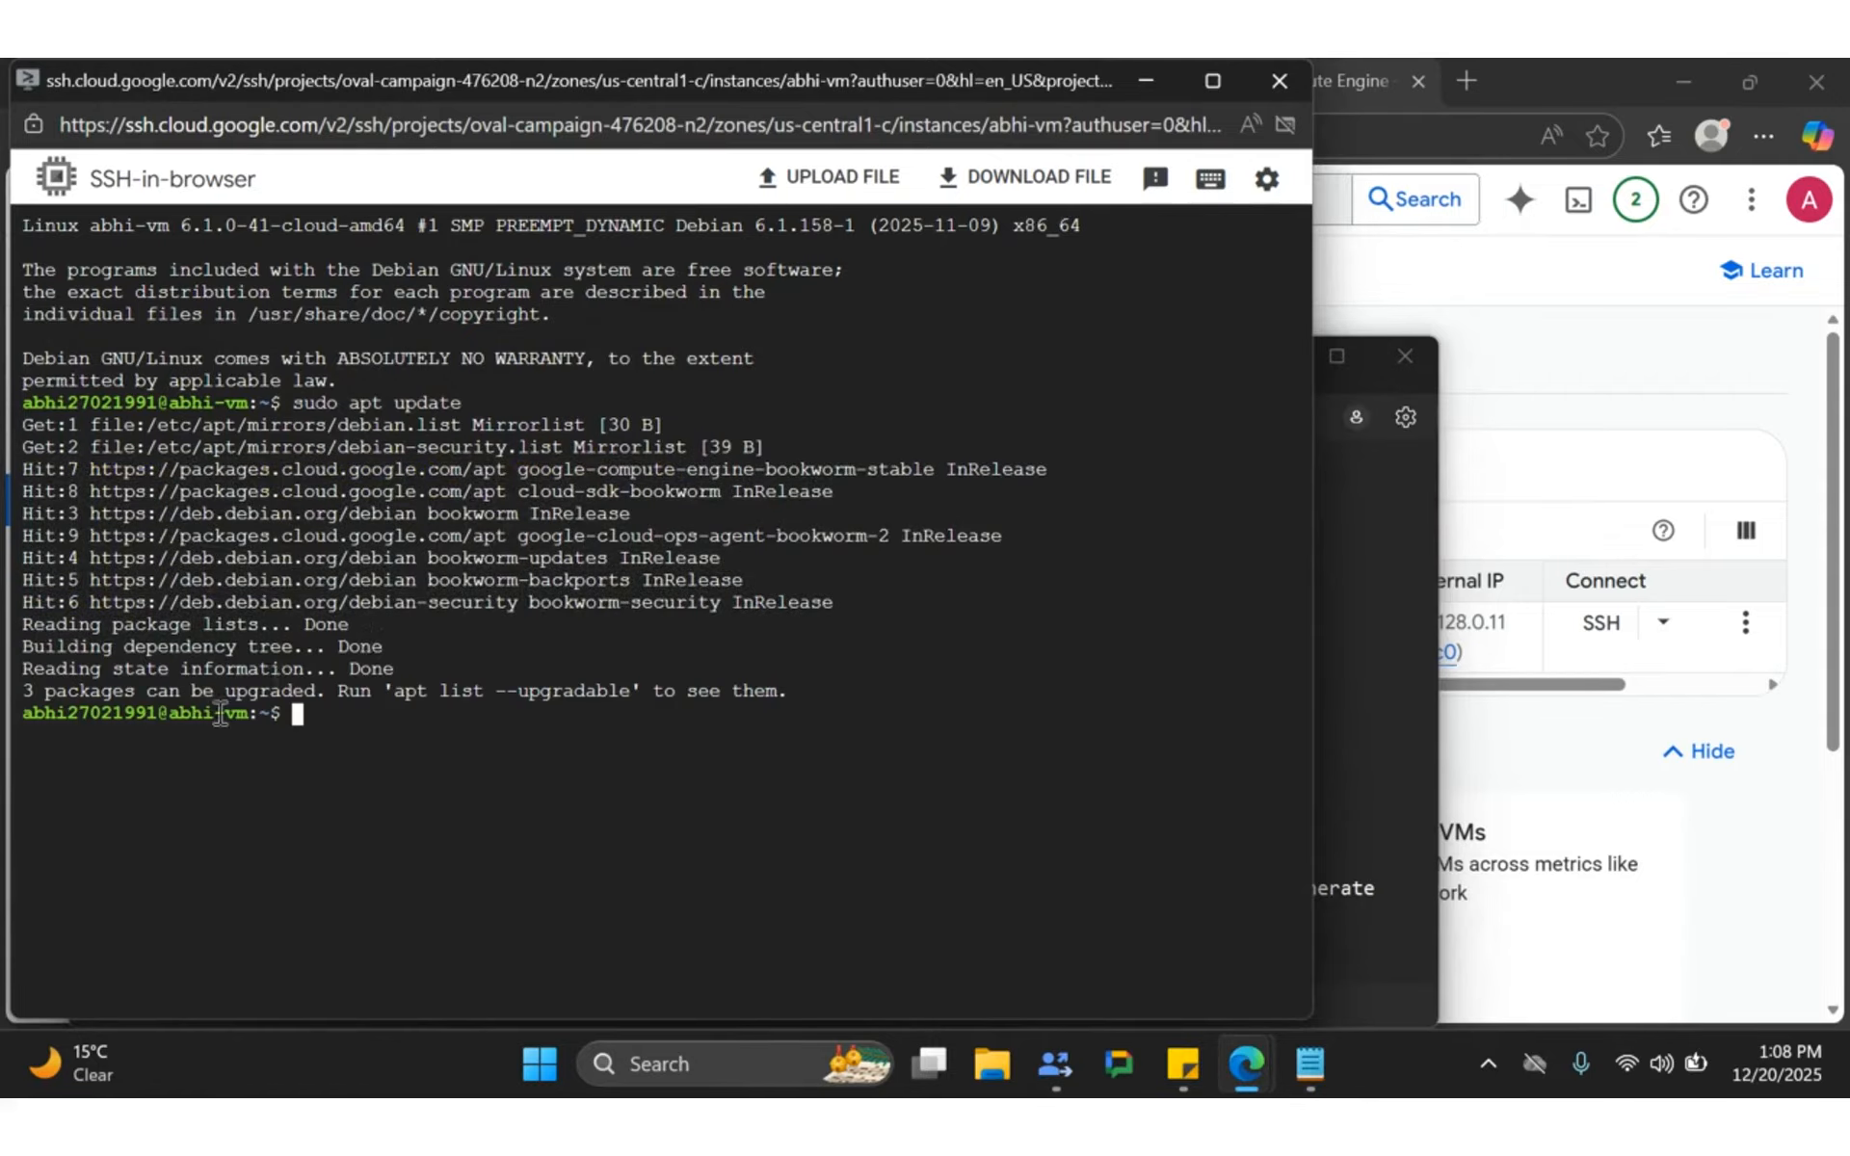
key(Up)
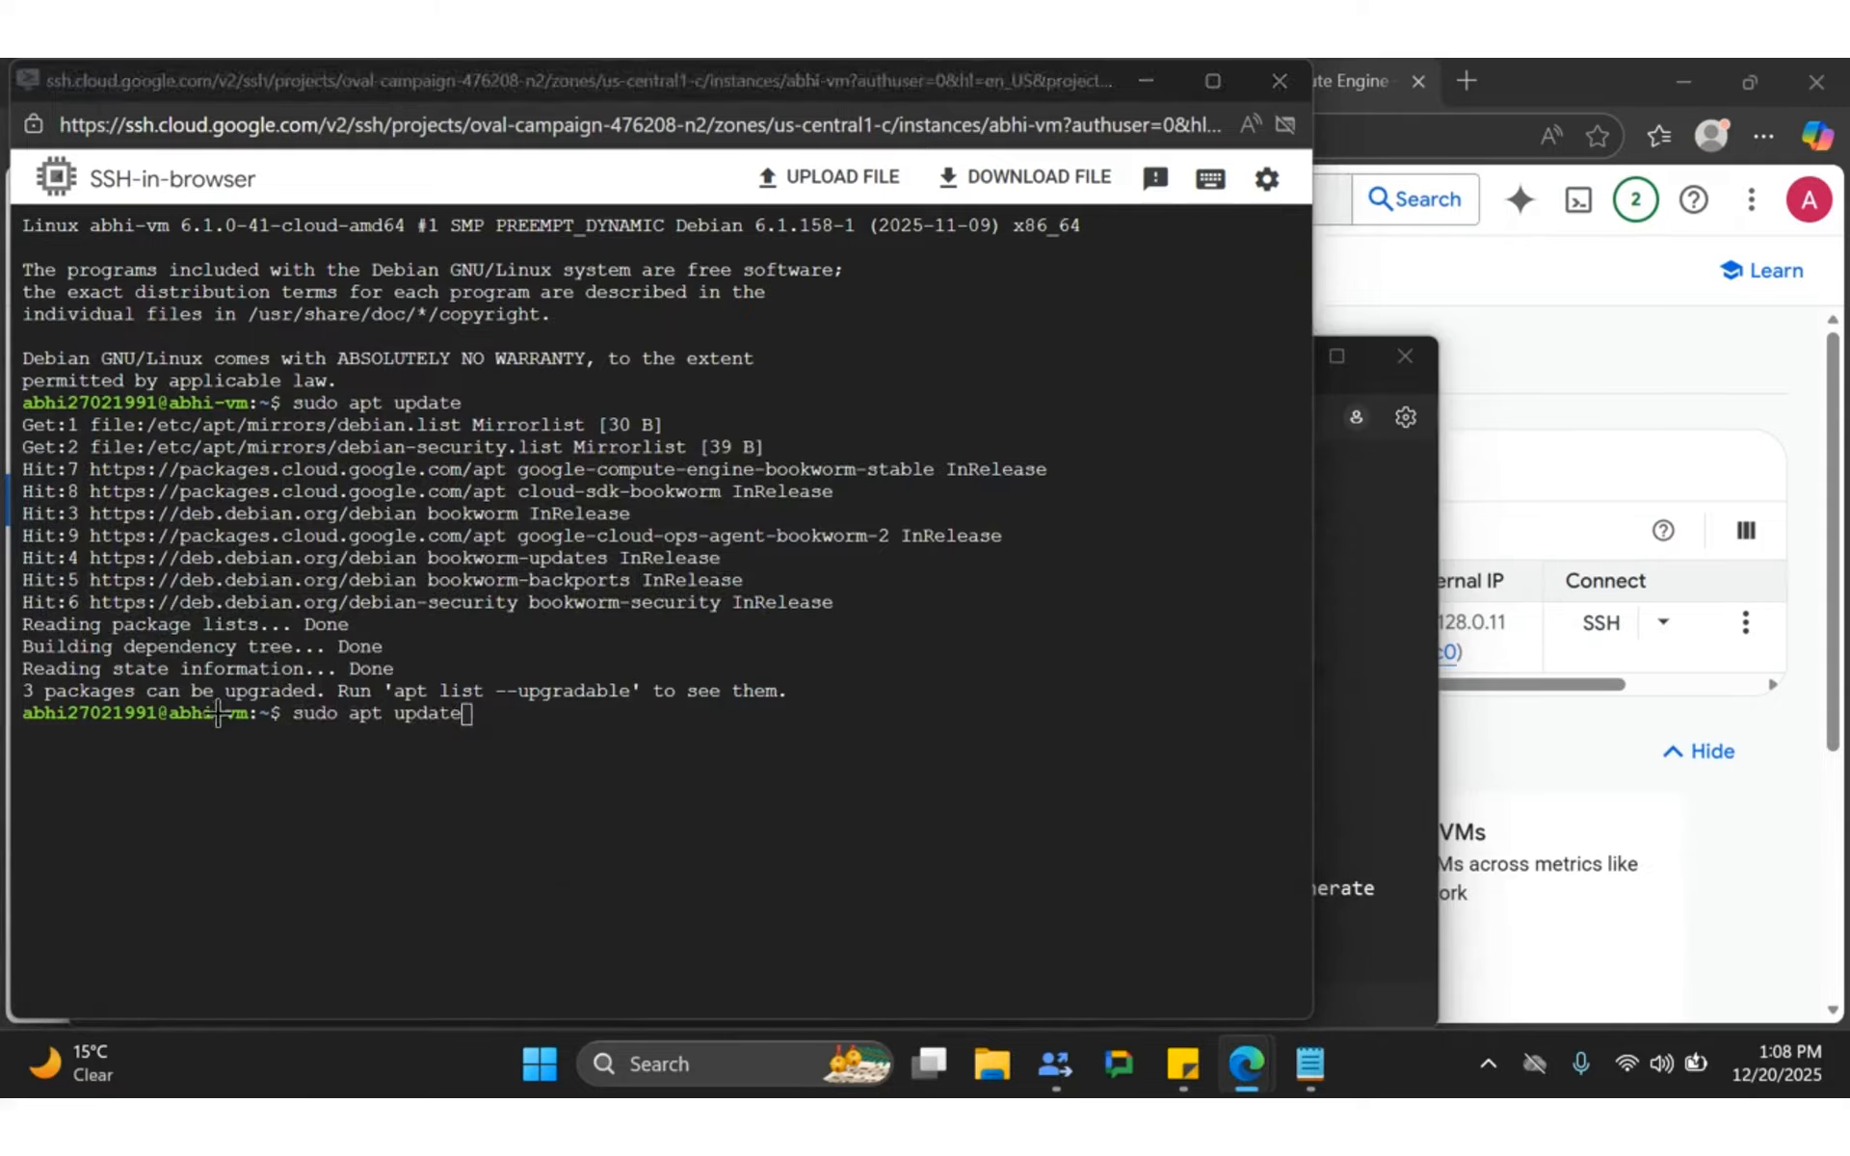
key(alt+Tab)
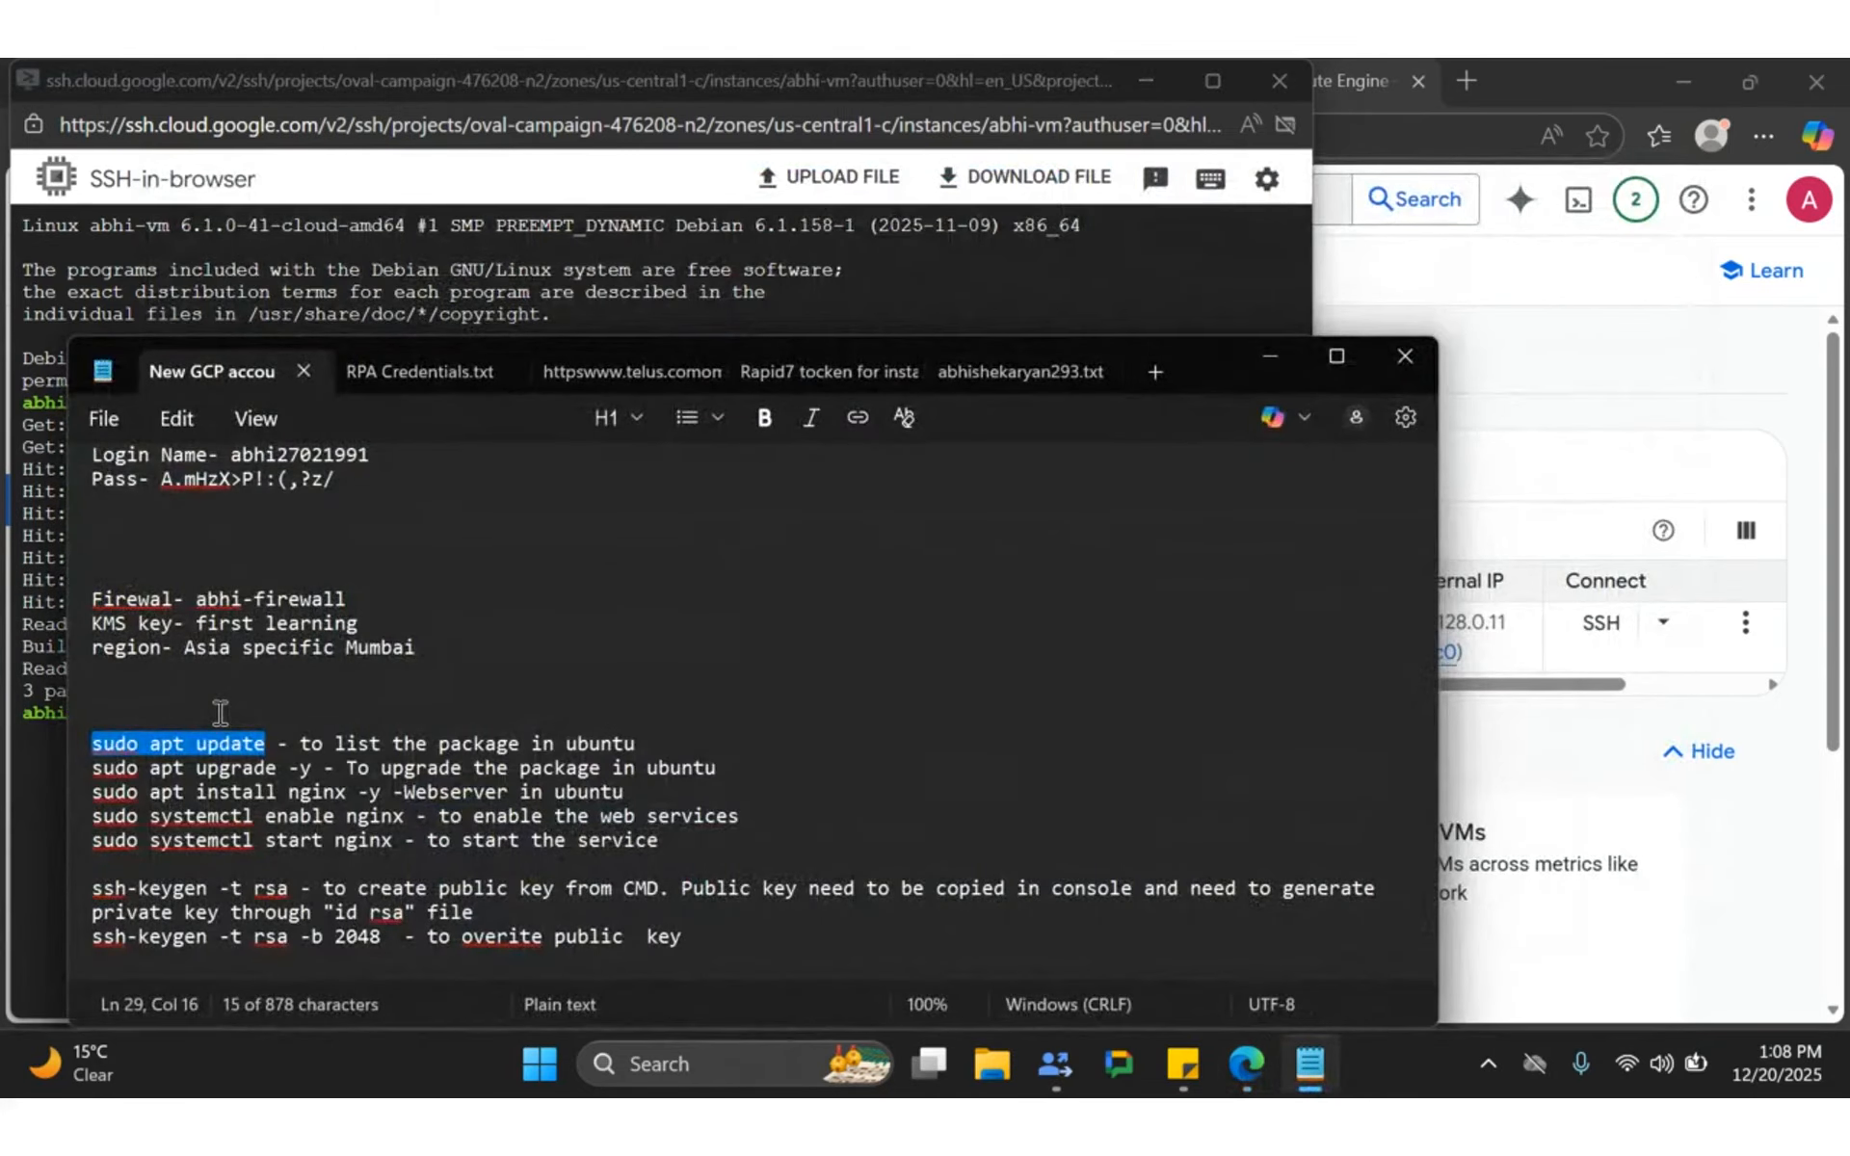
Change the recalled command to sudo apt upgrade and confirm with y to upgrade three packages.
key(alt+Tab)
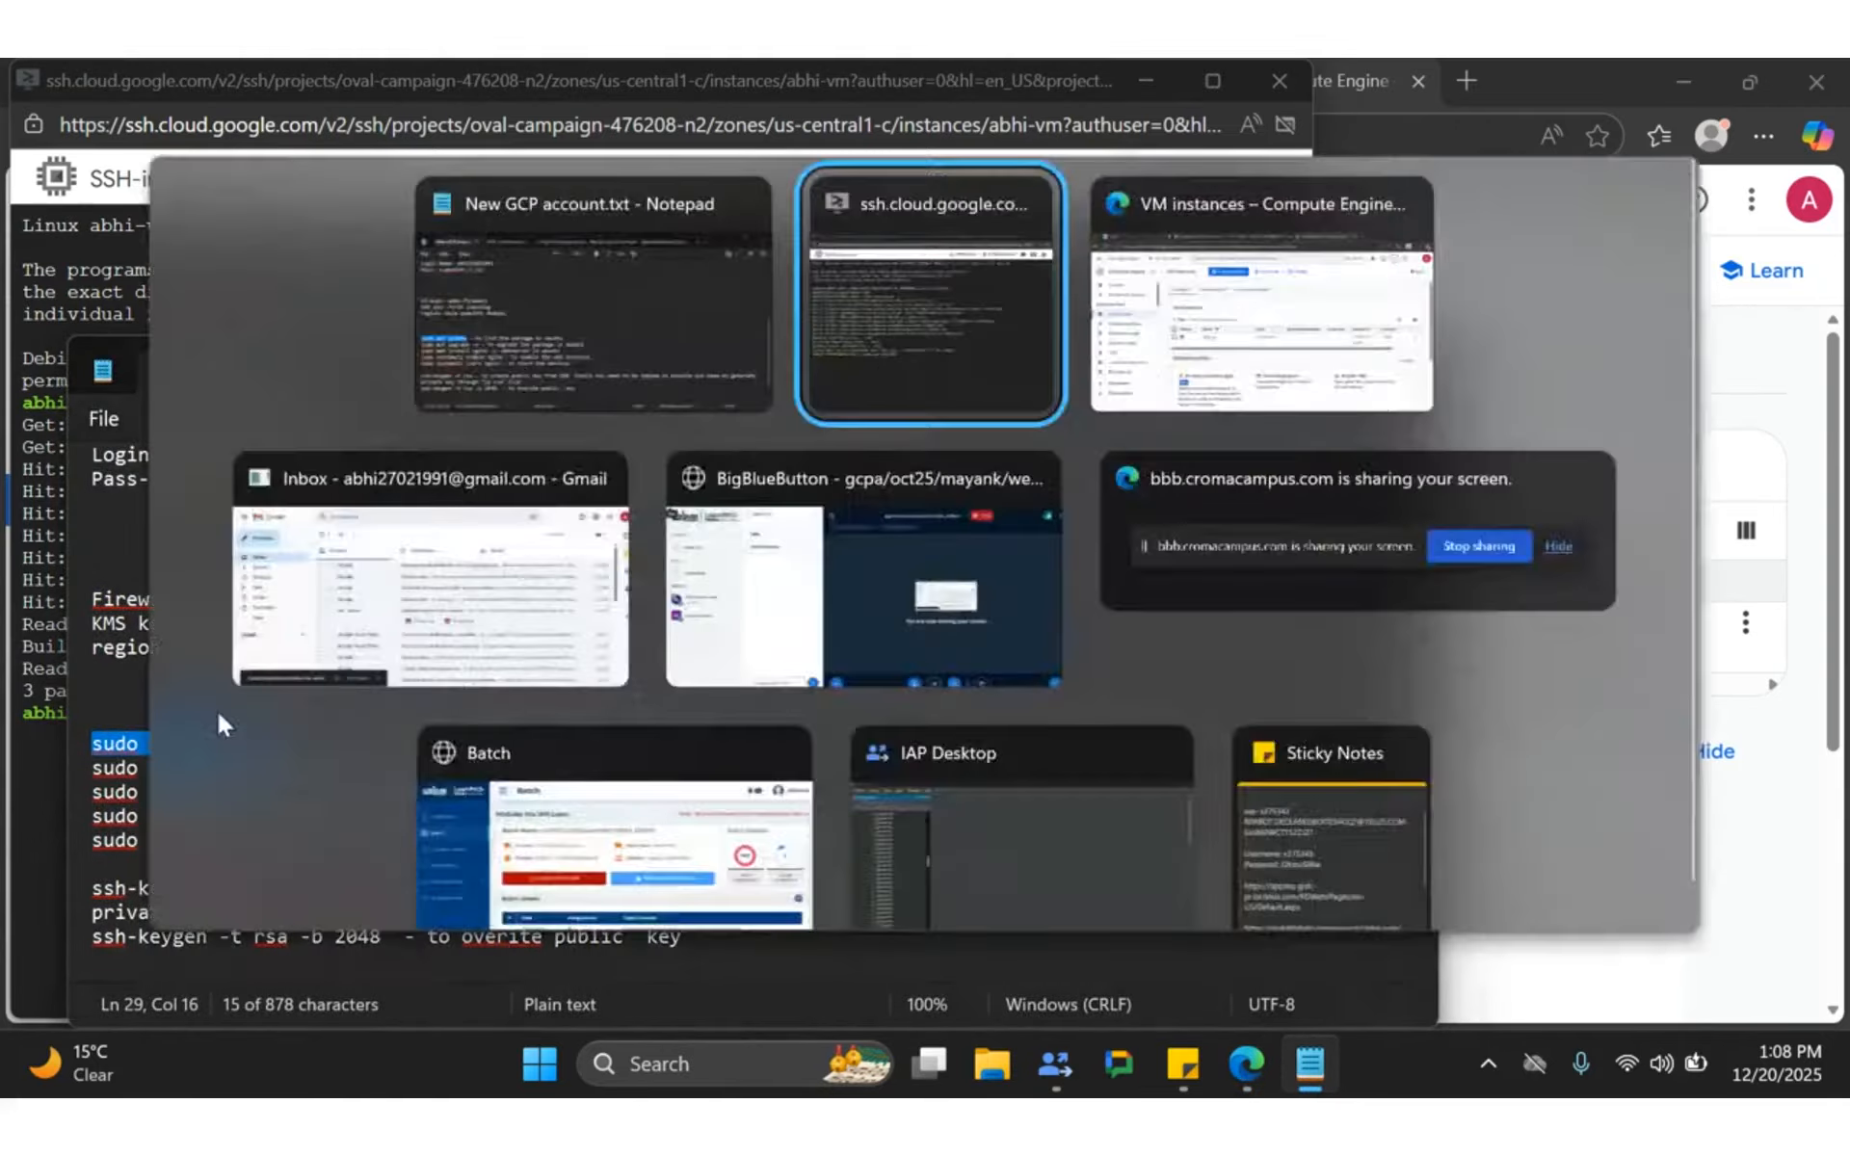
key(BackSpace)
key(BackSpace)
key(BackSpace)
key(BackSpace)
key(BackSpace)
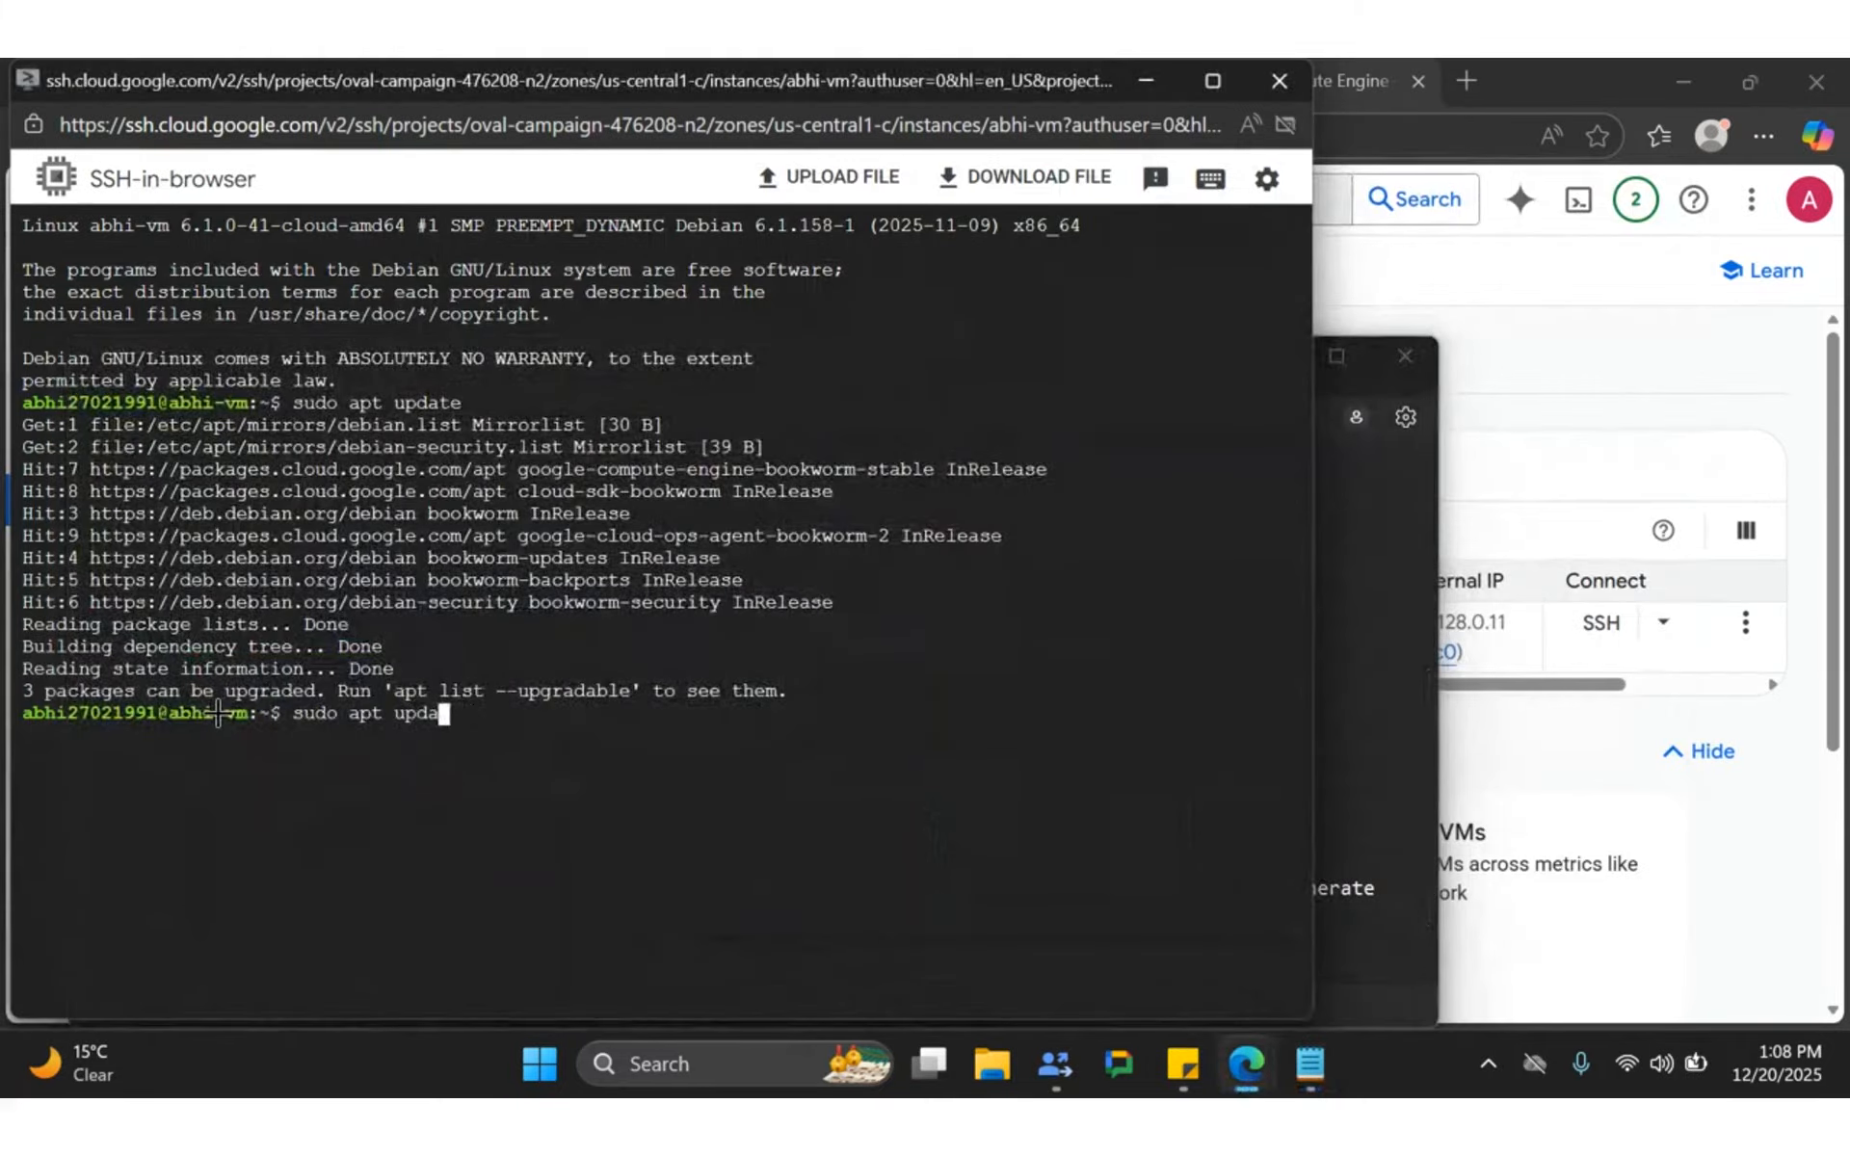
text(pgrade)
key(Return)
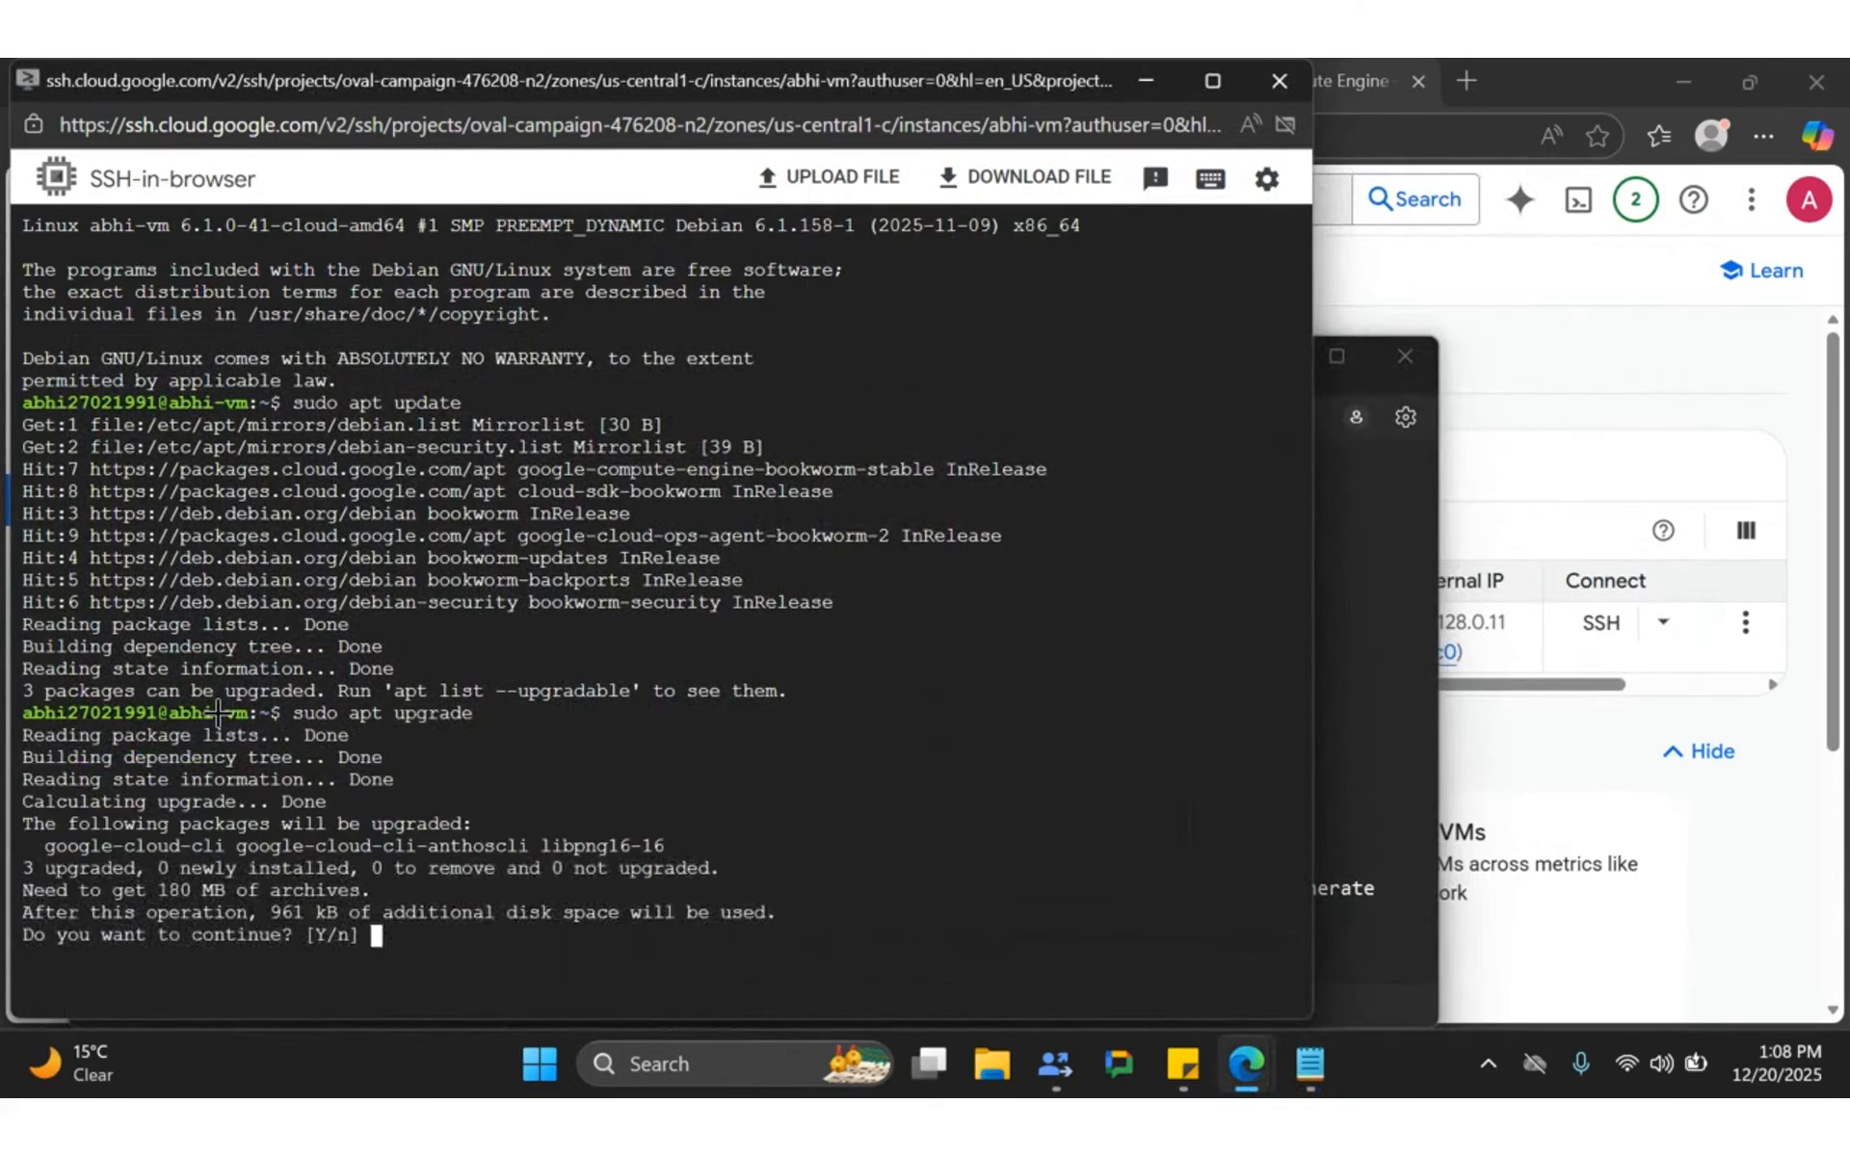
text(y)
key(Return)
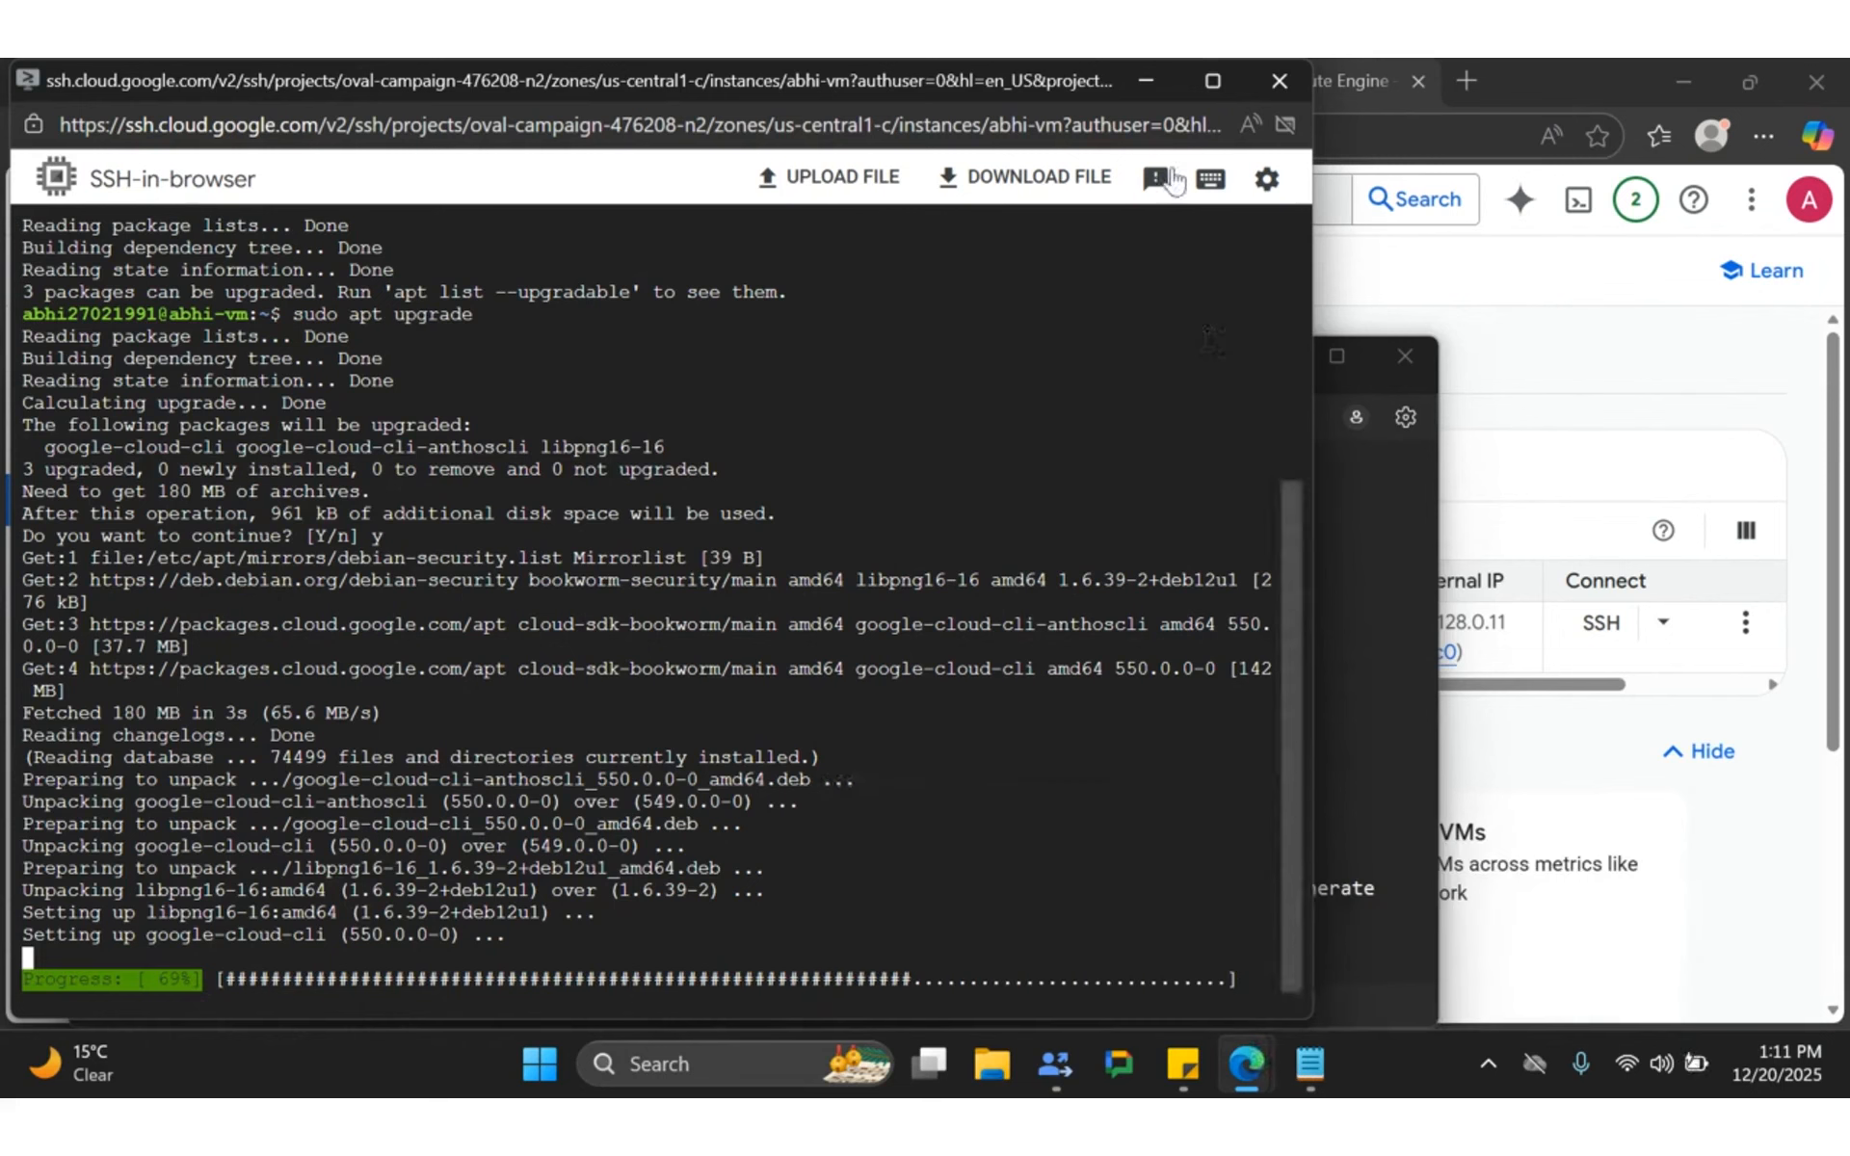
Minimize SSH, toggle the BigBlueButton microphone off and on, then return to VM instances.
click(1147, 64)
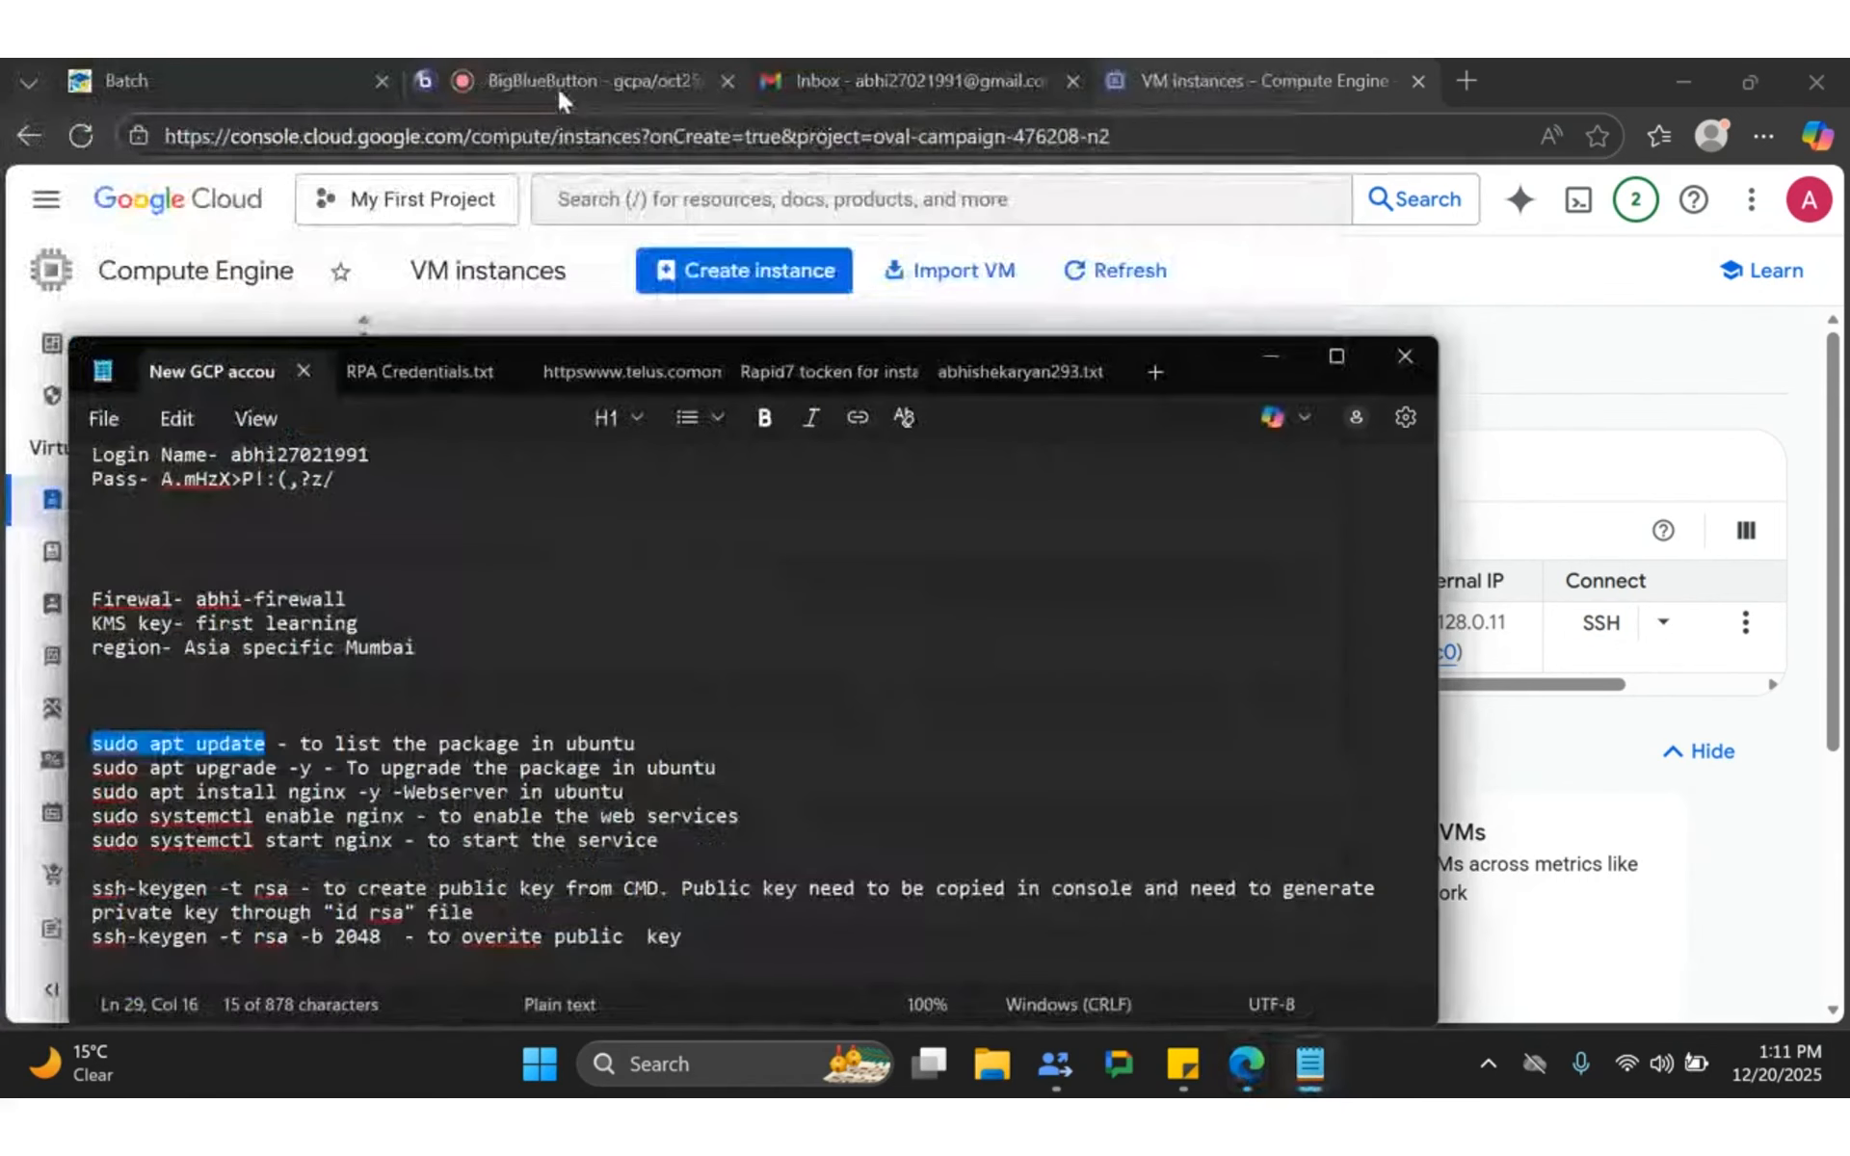
click(558, 85)
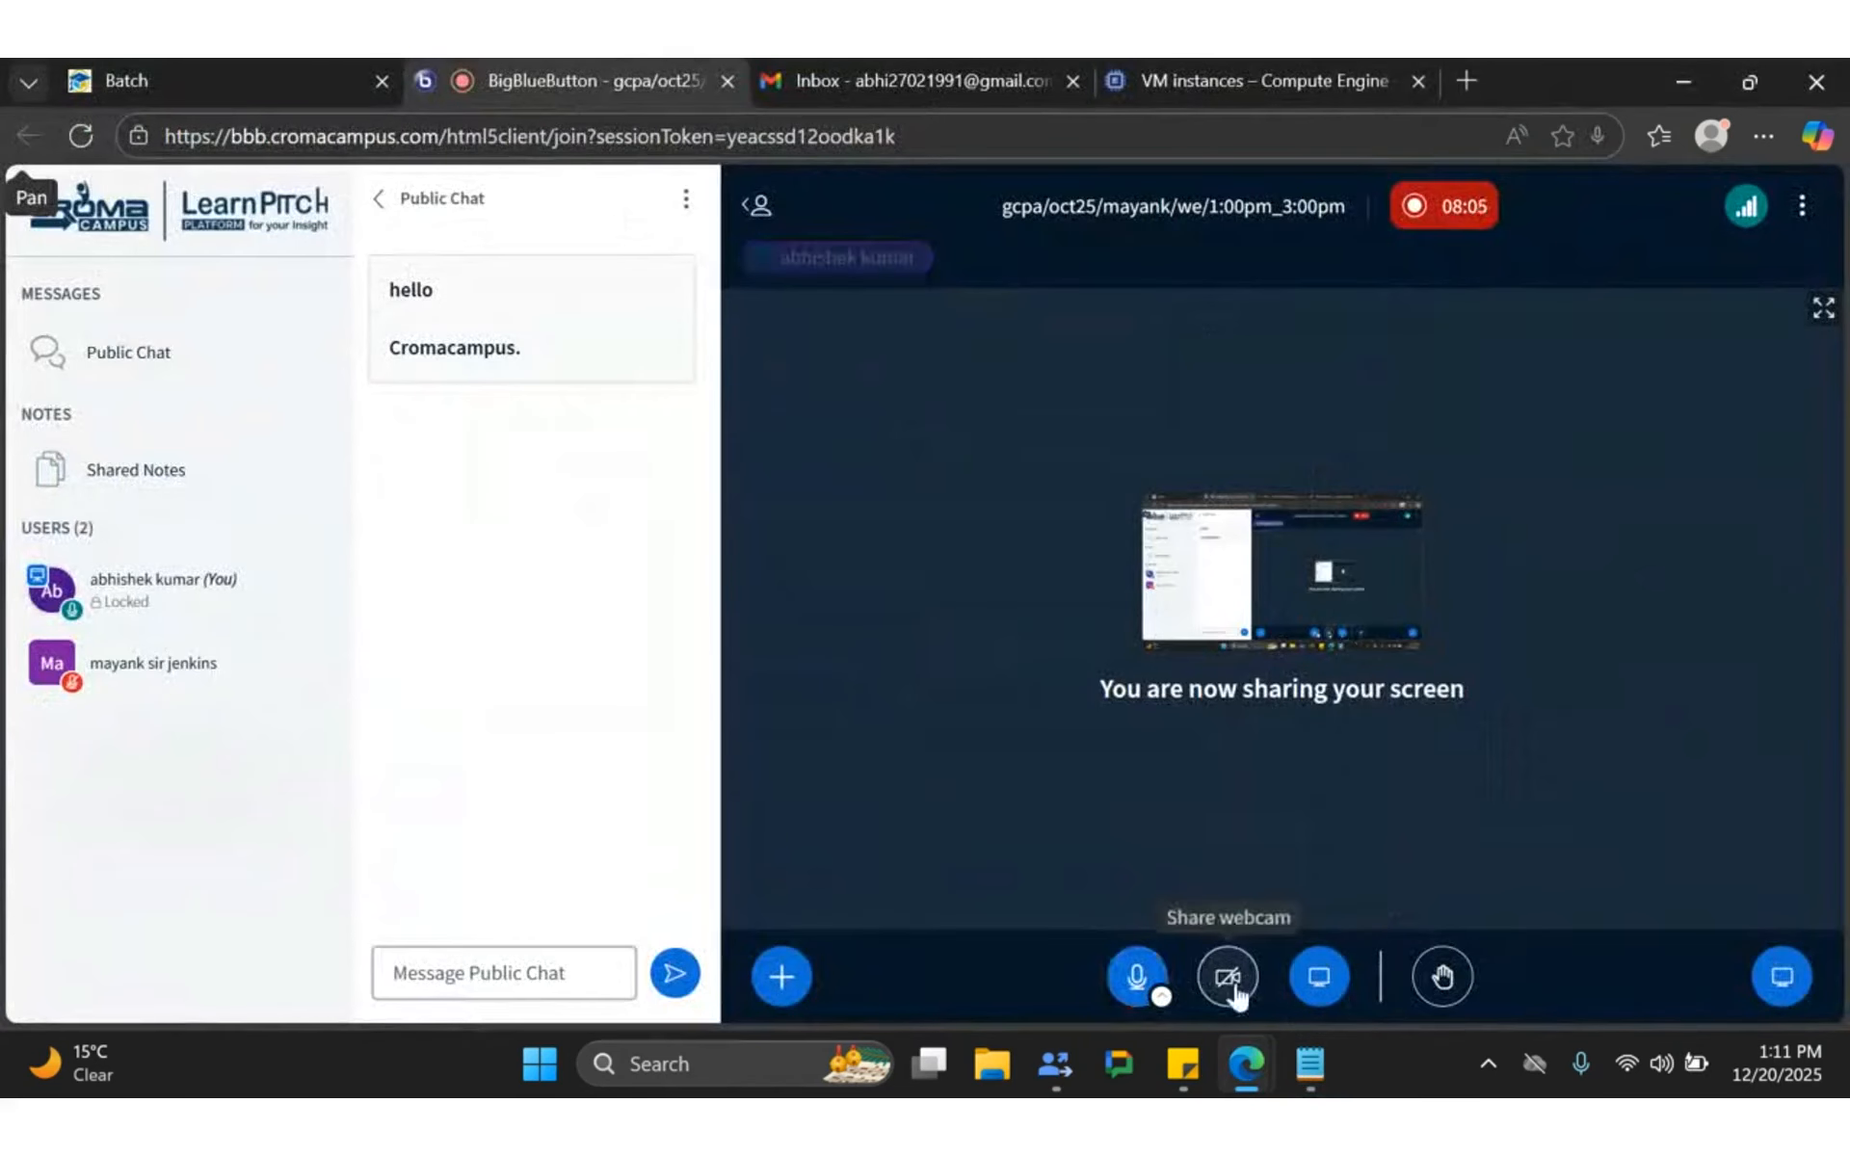
click(1120, 993)
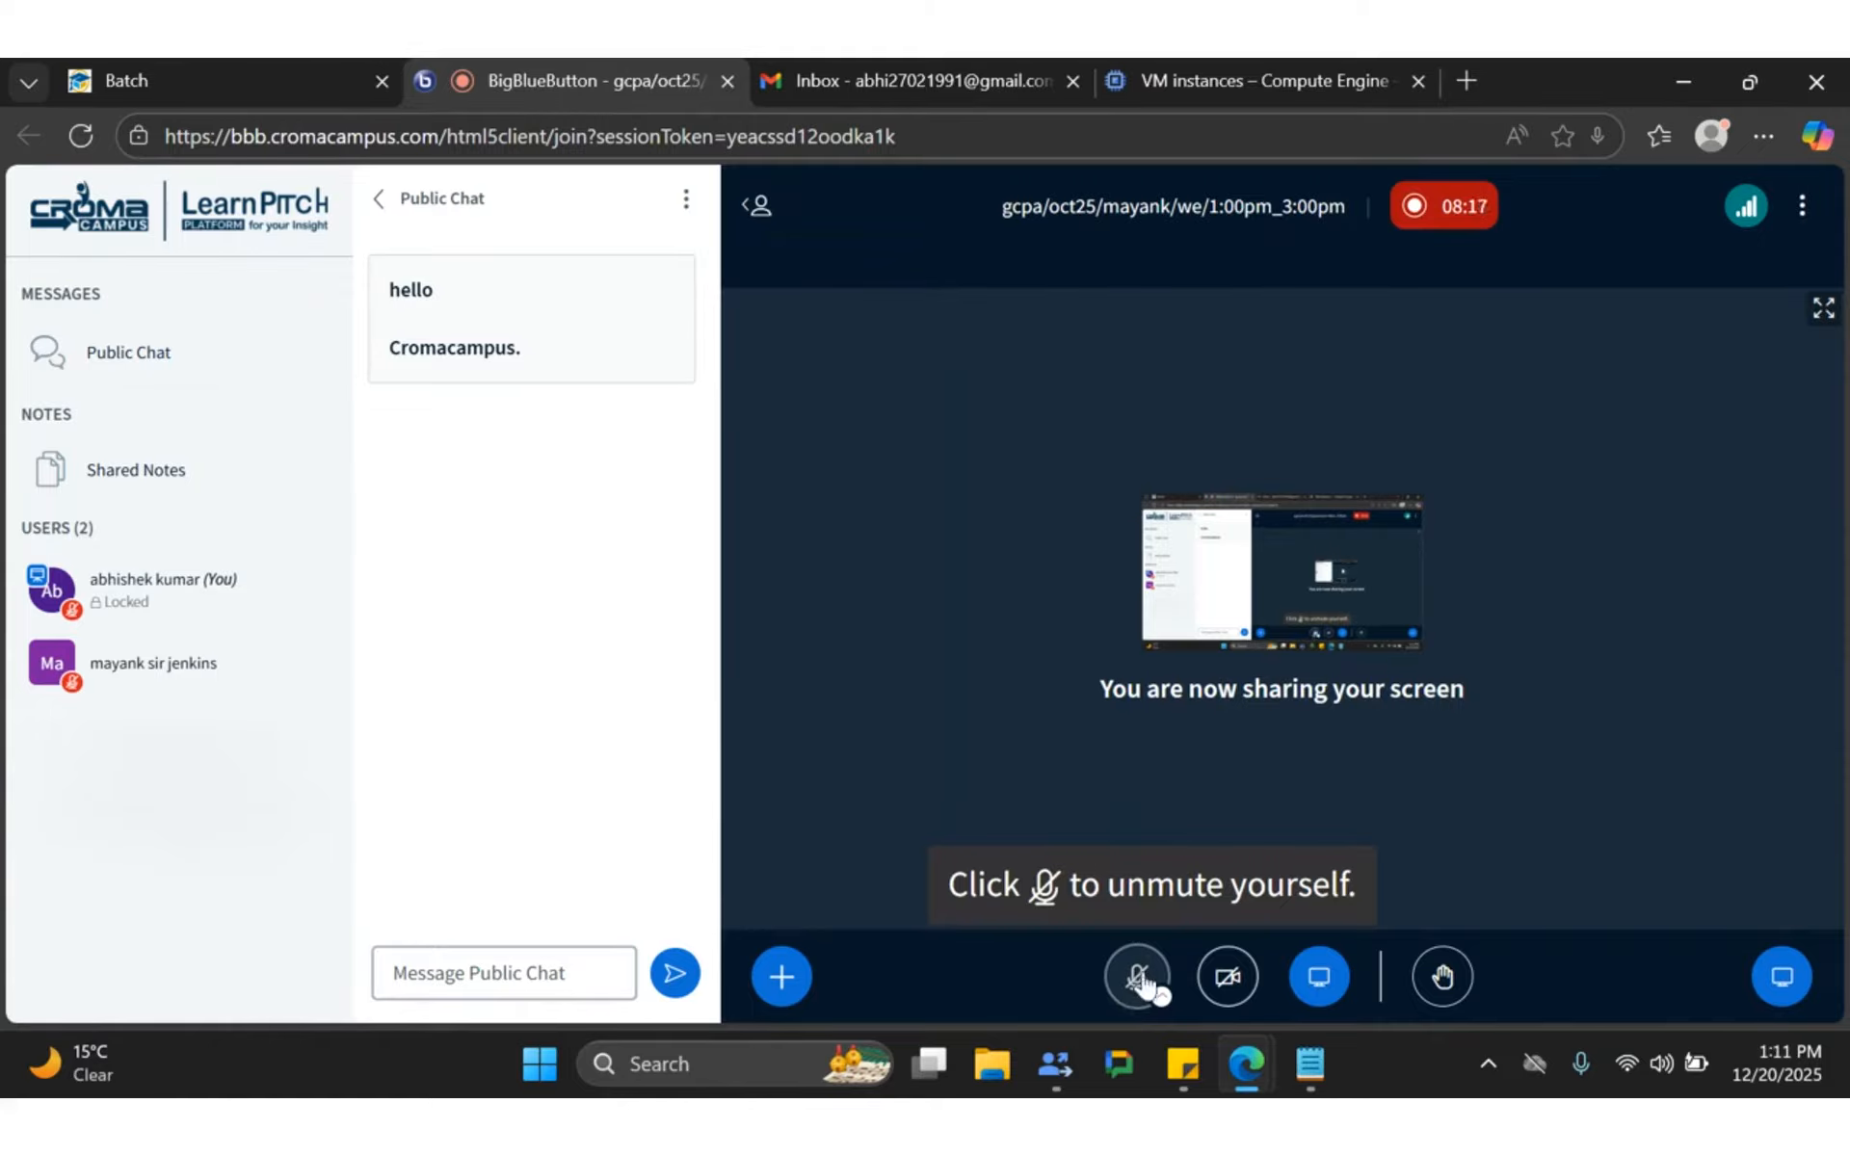
click(1138, 985)
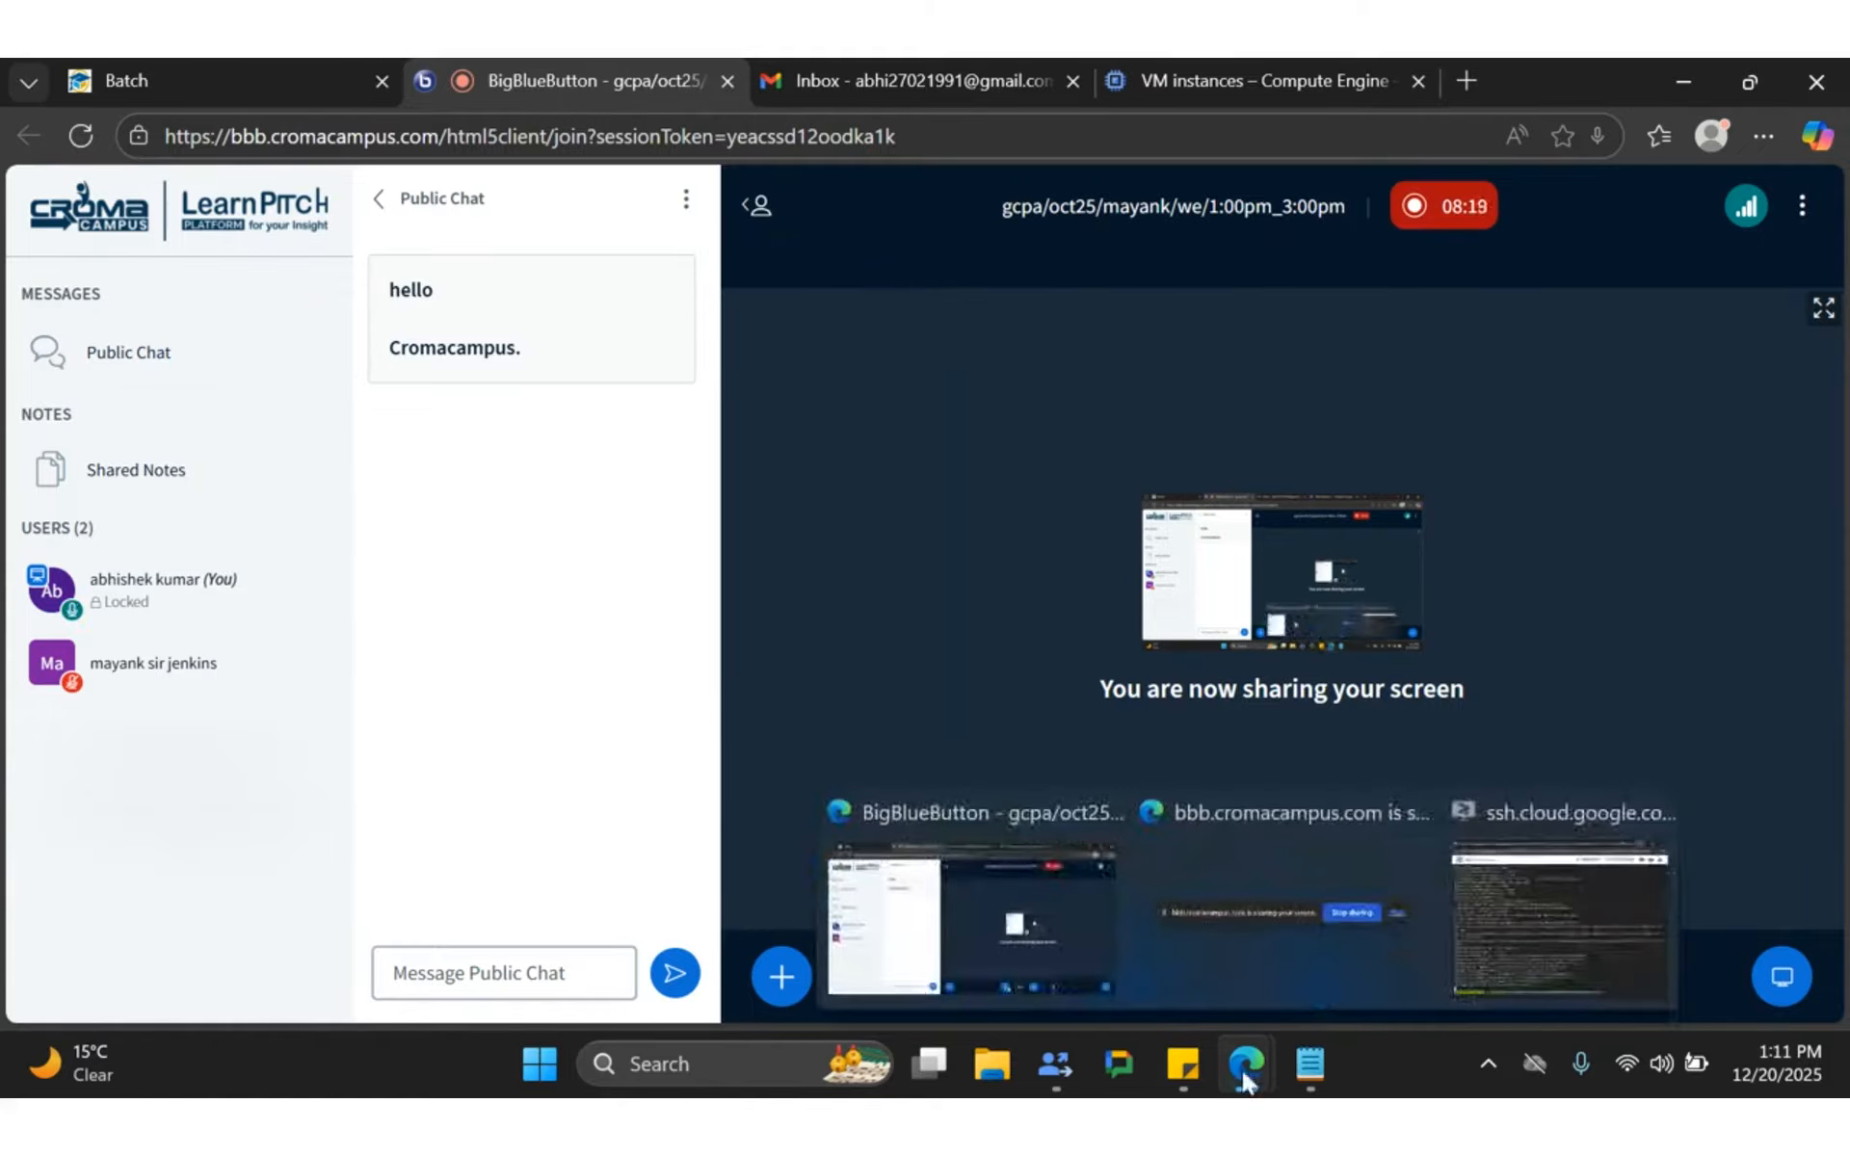
mouse_move(1085, 1074)
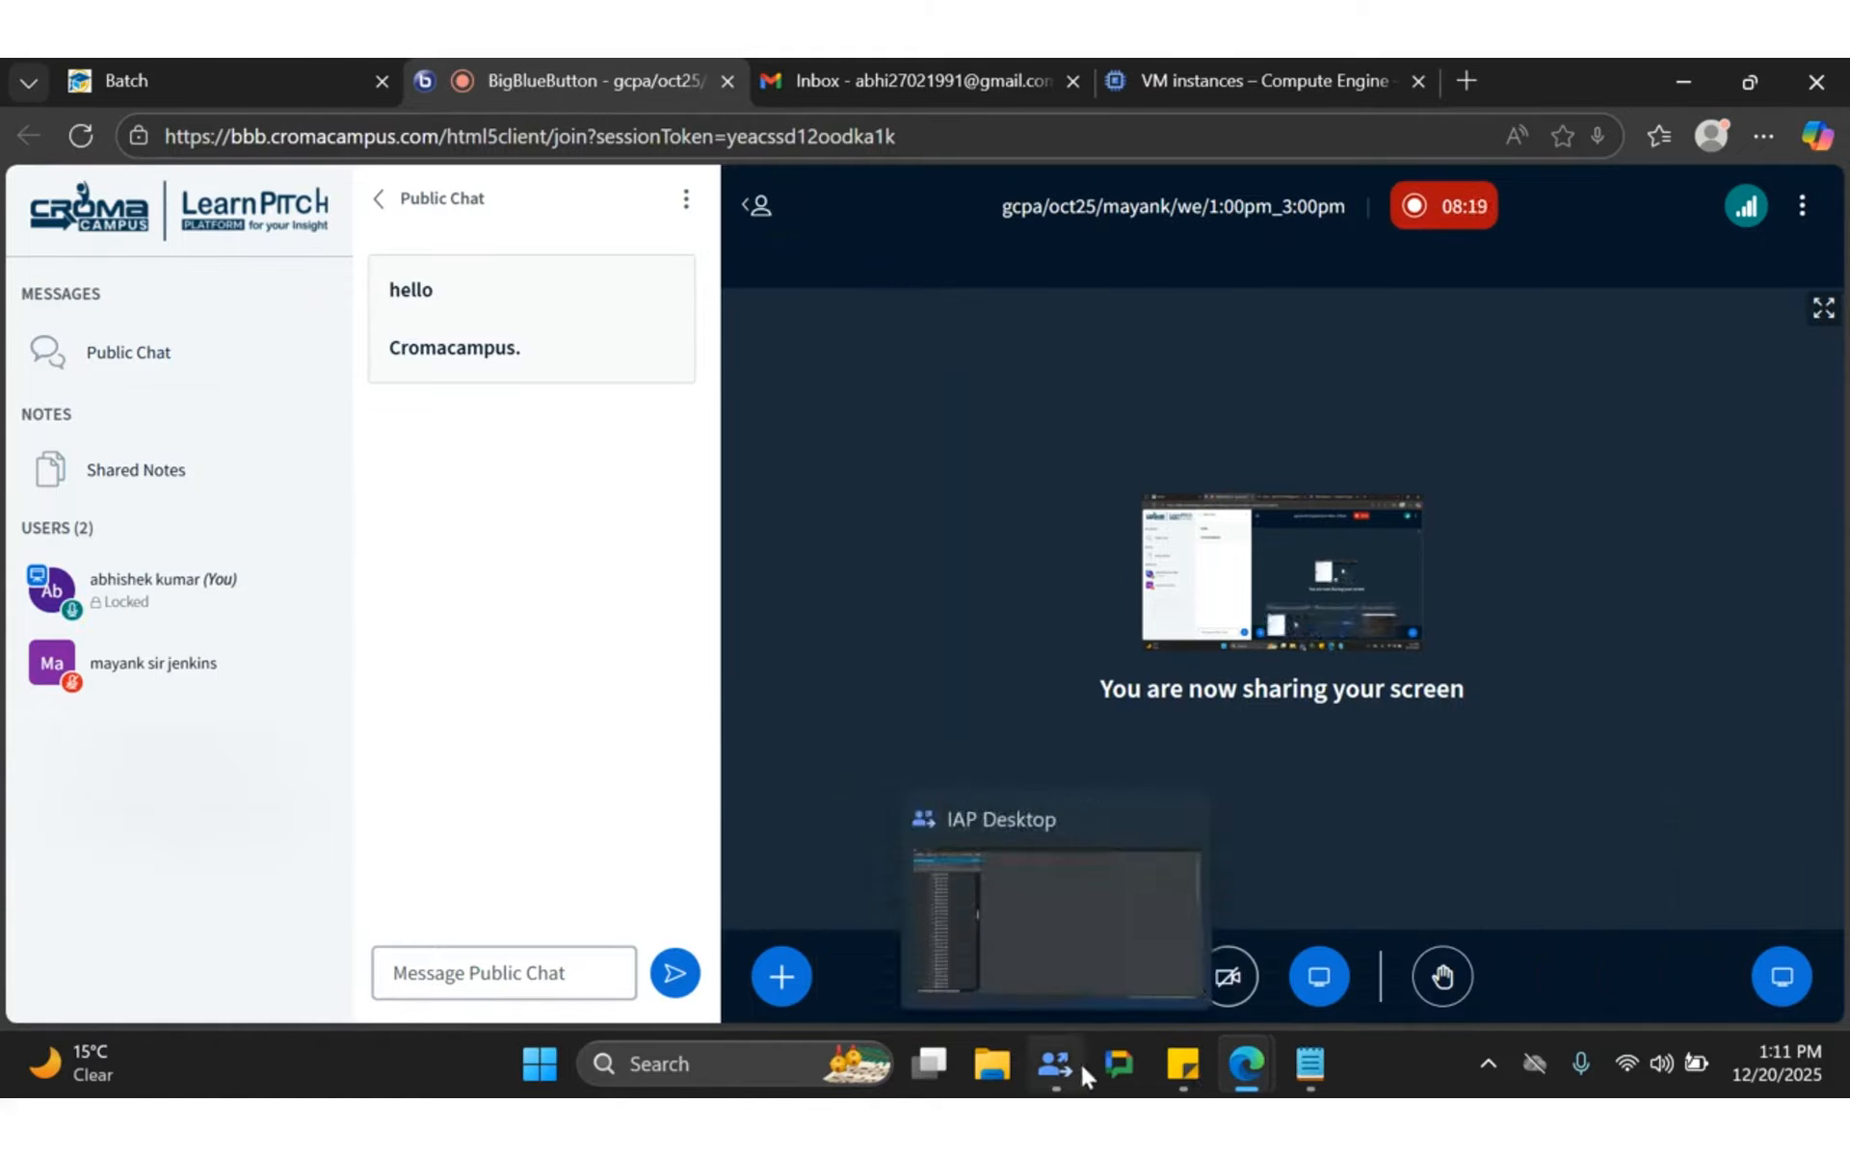
click(1280, 68)
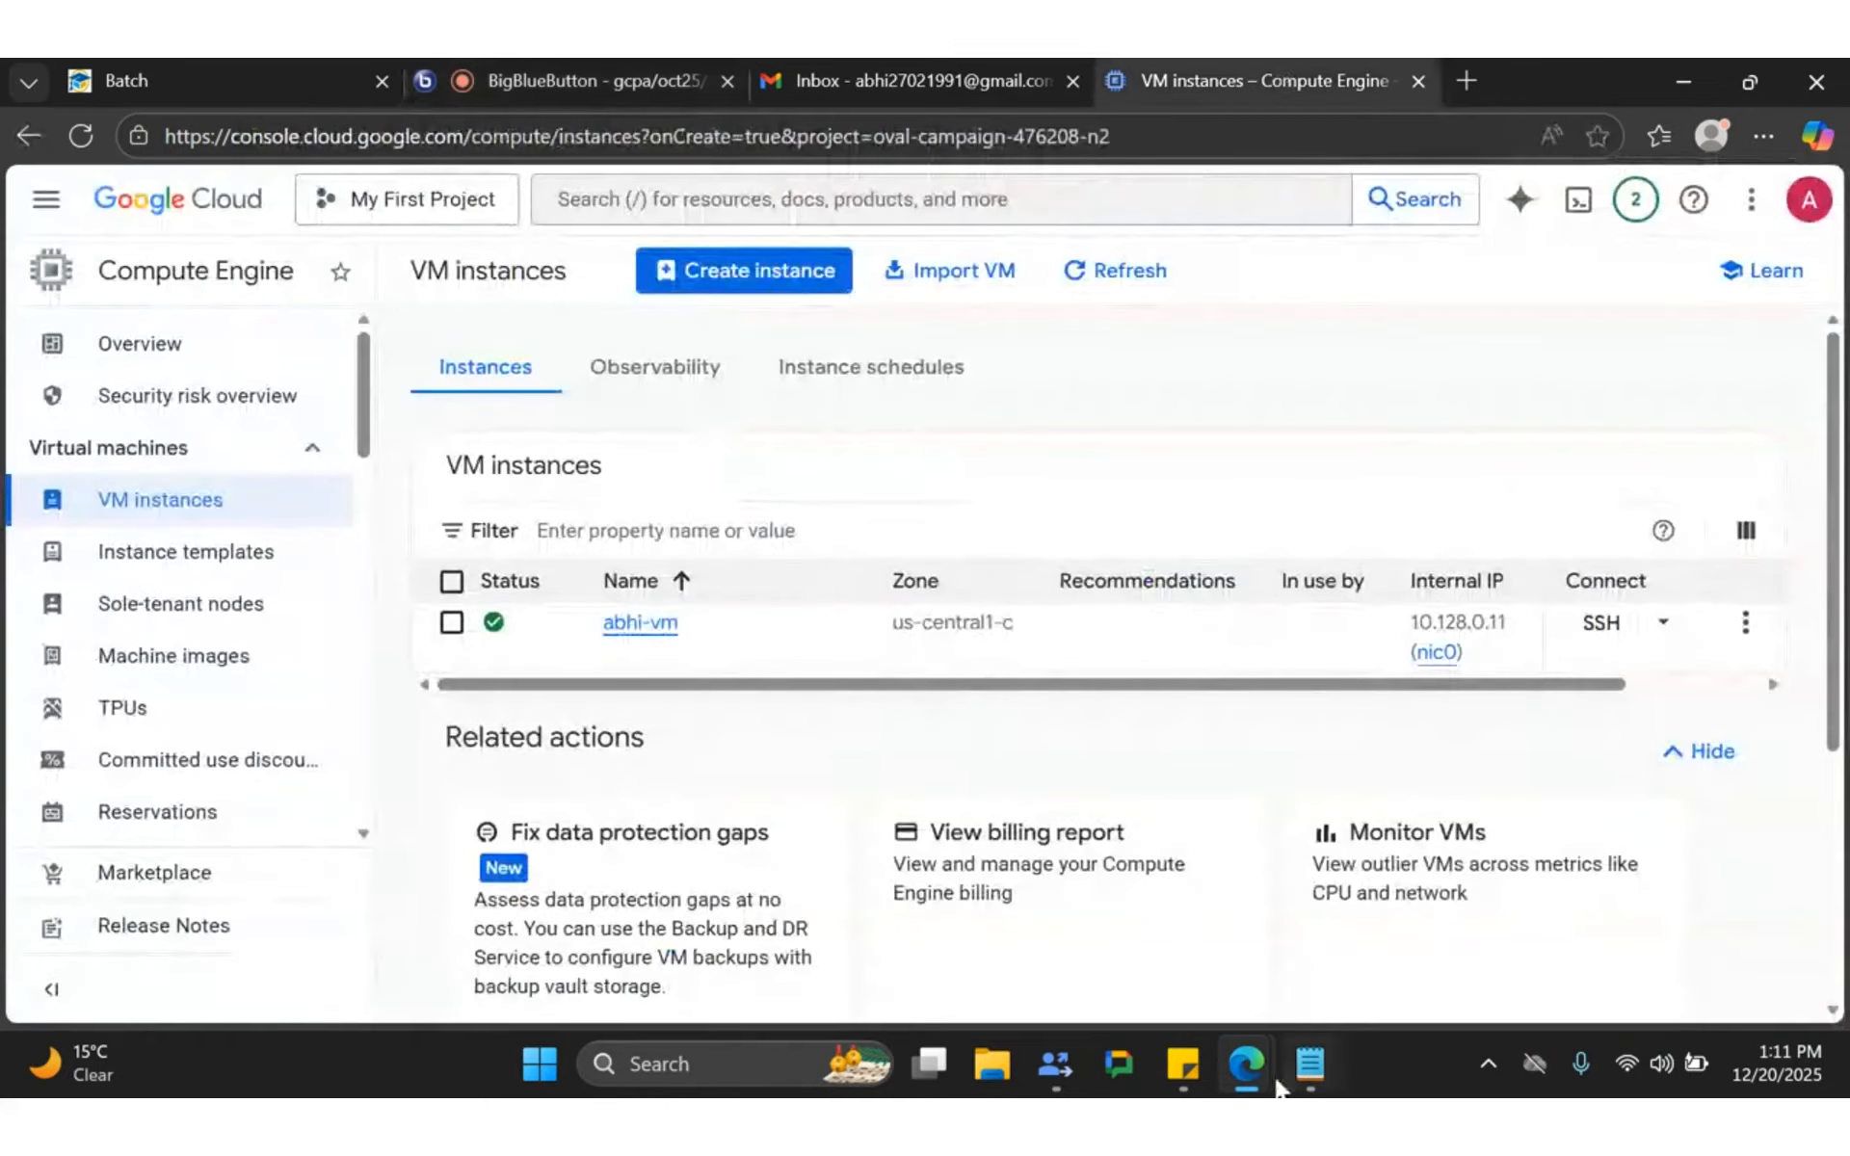
Bring the SSH terminal back, let the upgrade finish, then show the Notepad command notes.
mouse_move(1229, 1056)
click(1518, 923)
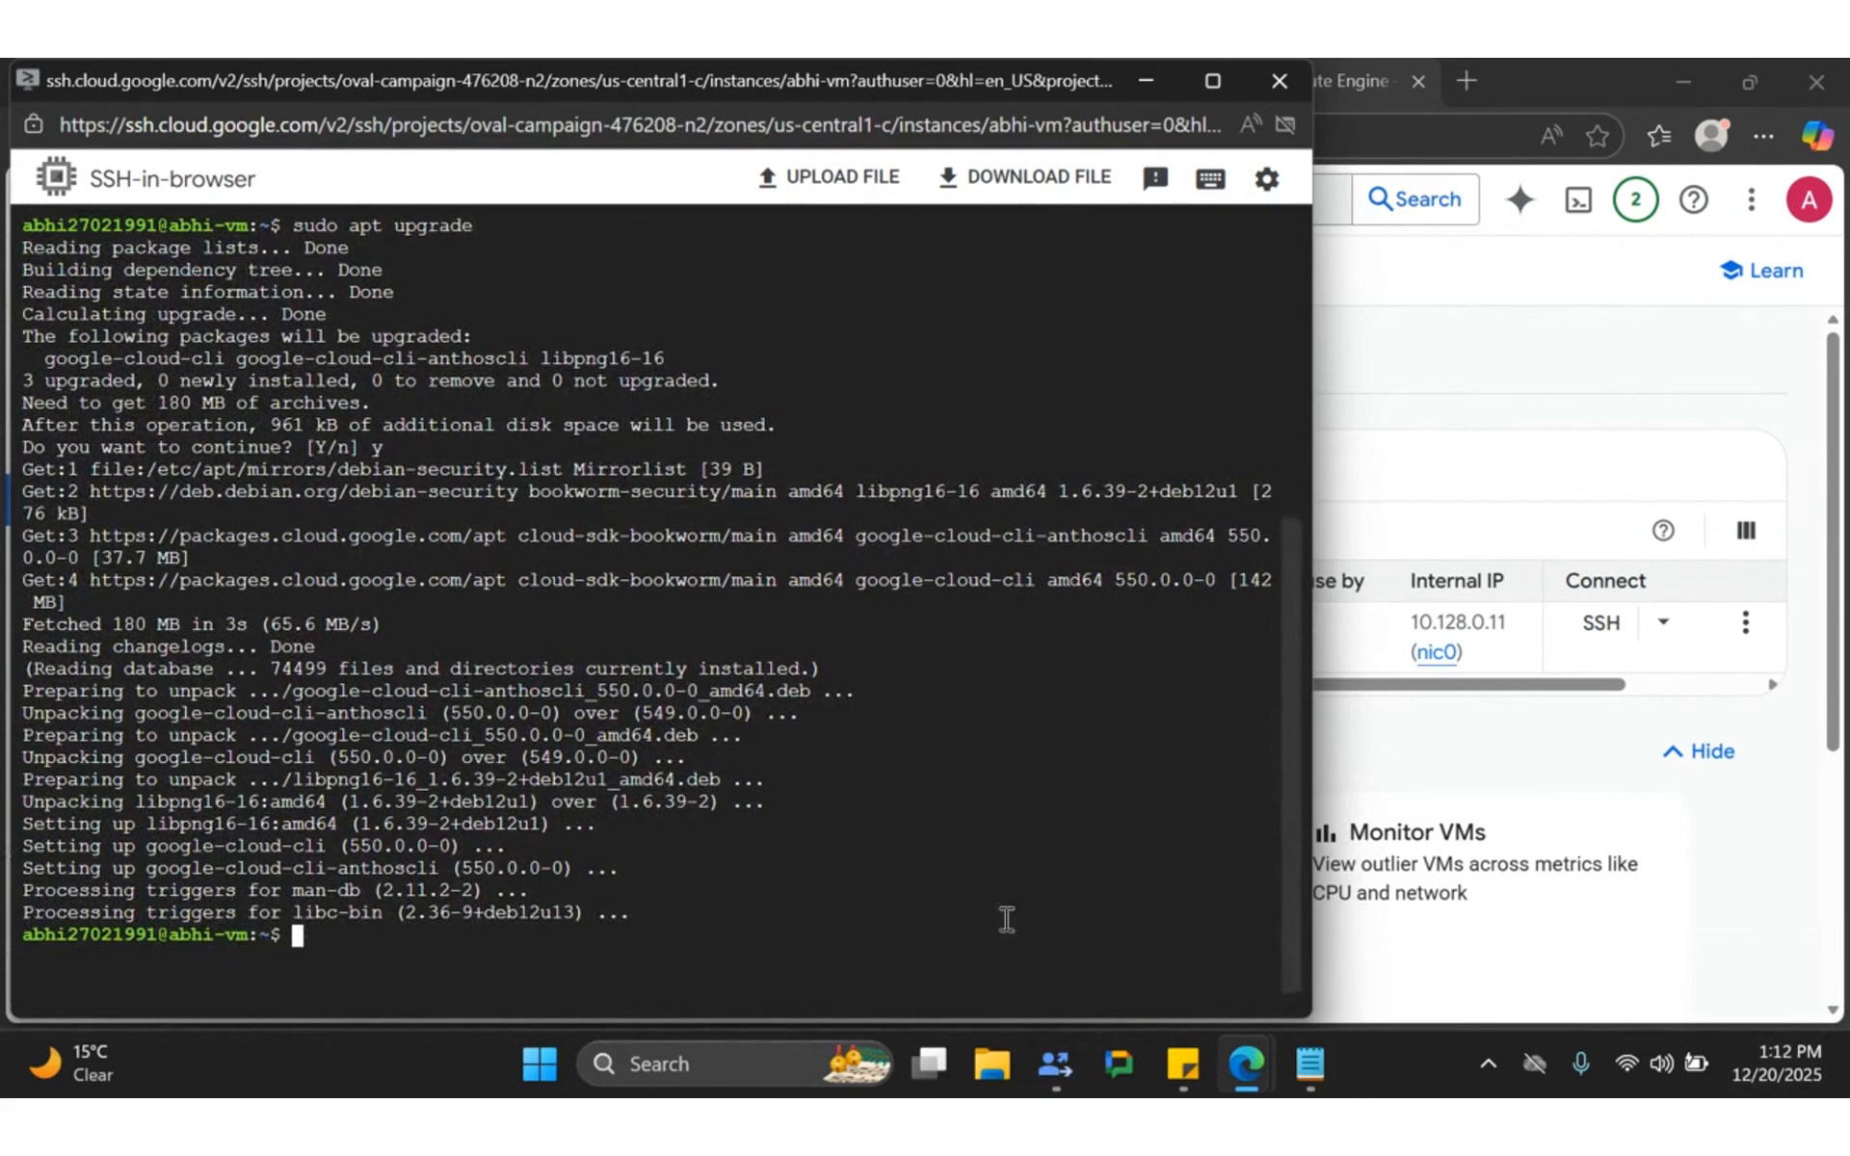
click(1306, 1072)
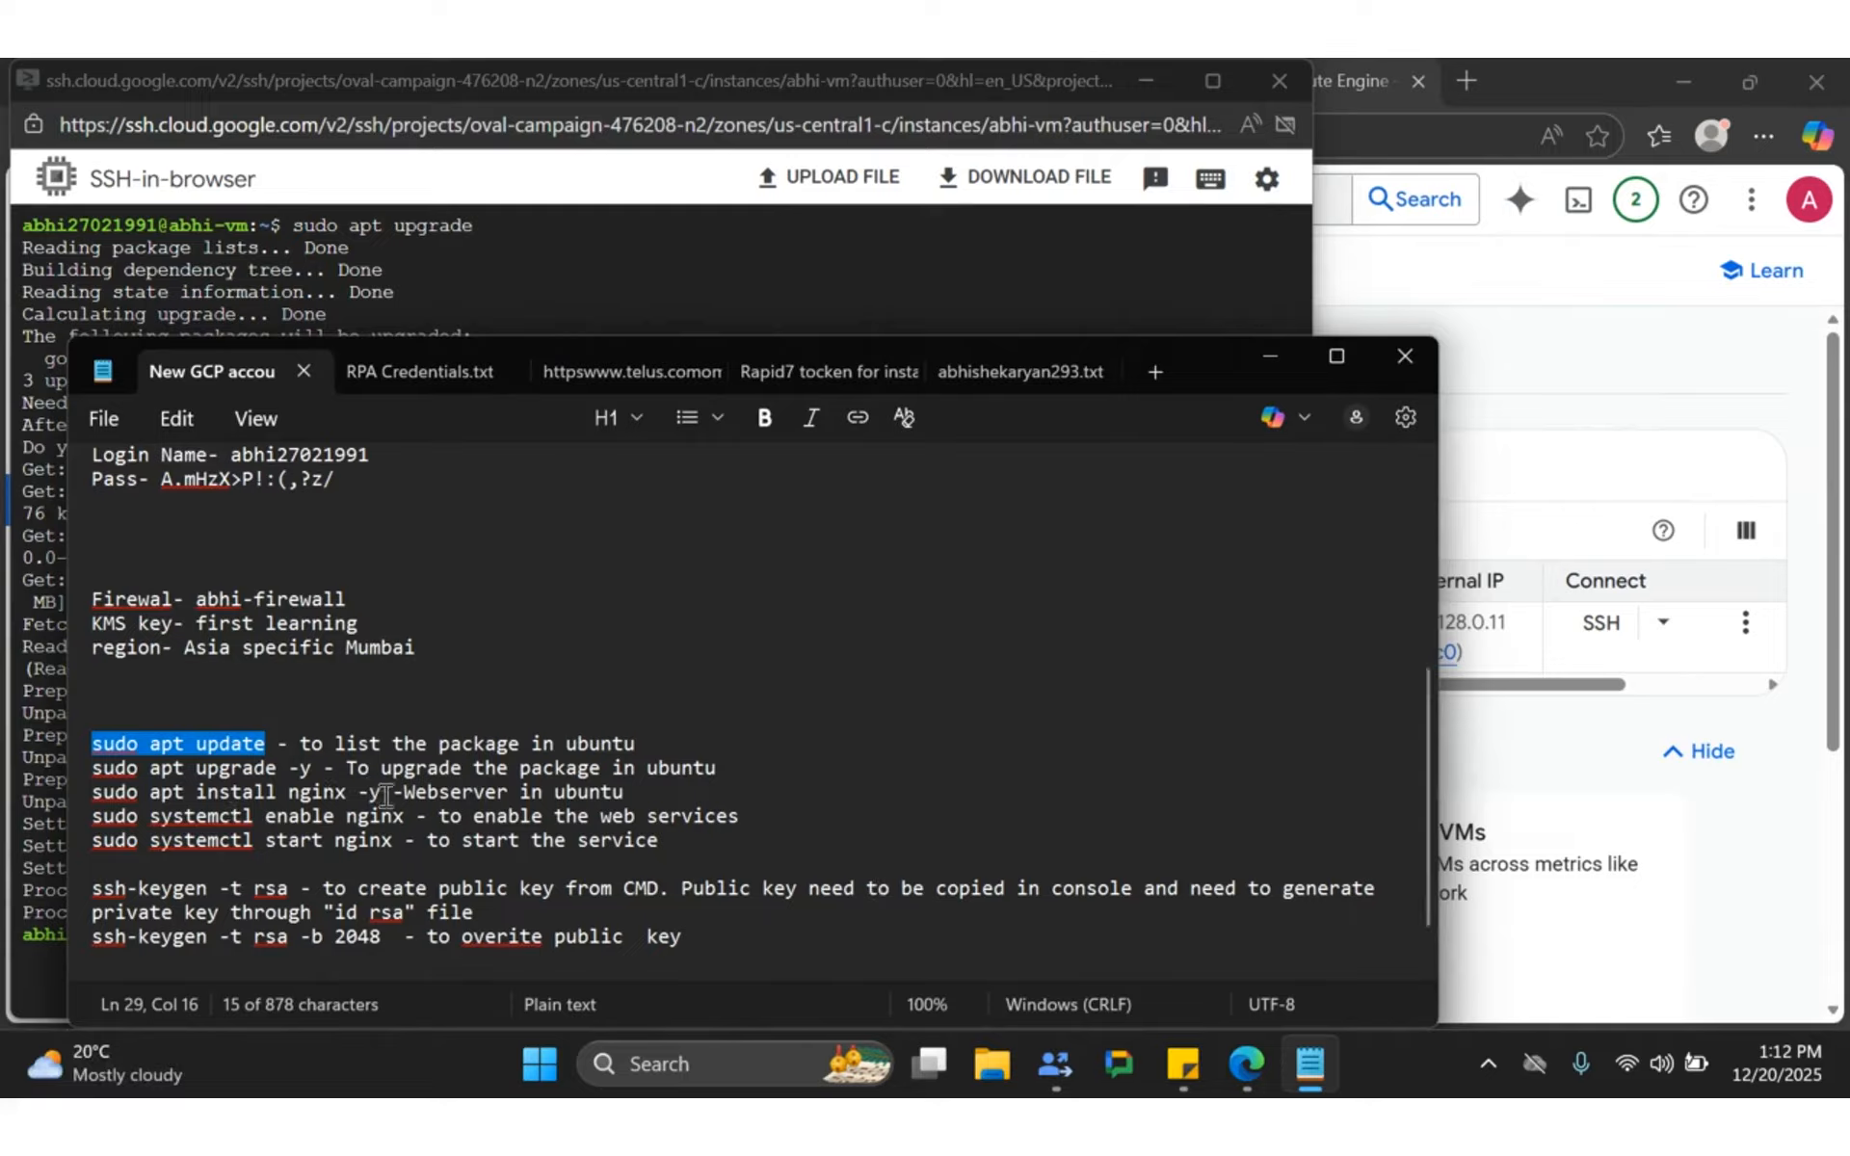
Paste and run sudo apt install nginx, answering y to install nginx and nginx-common.
drag(345, 792, 94, 799)
key(ctrl+c)
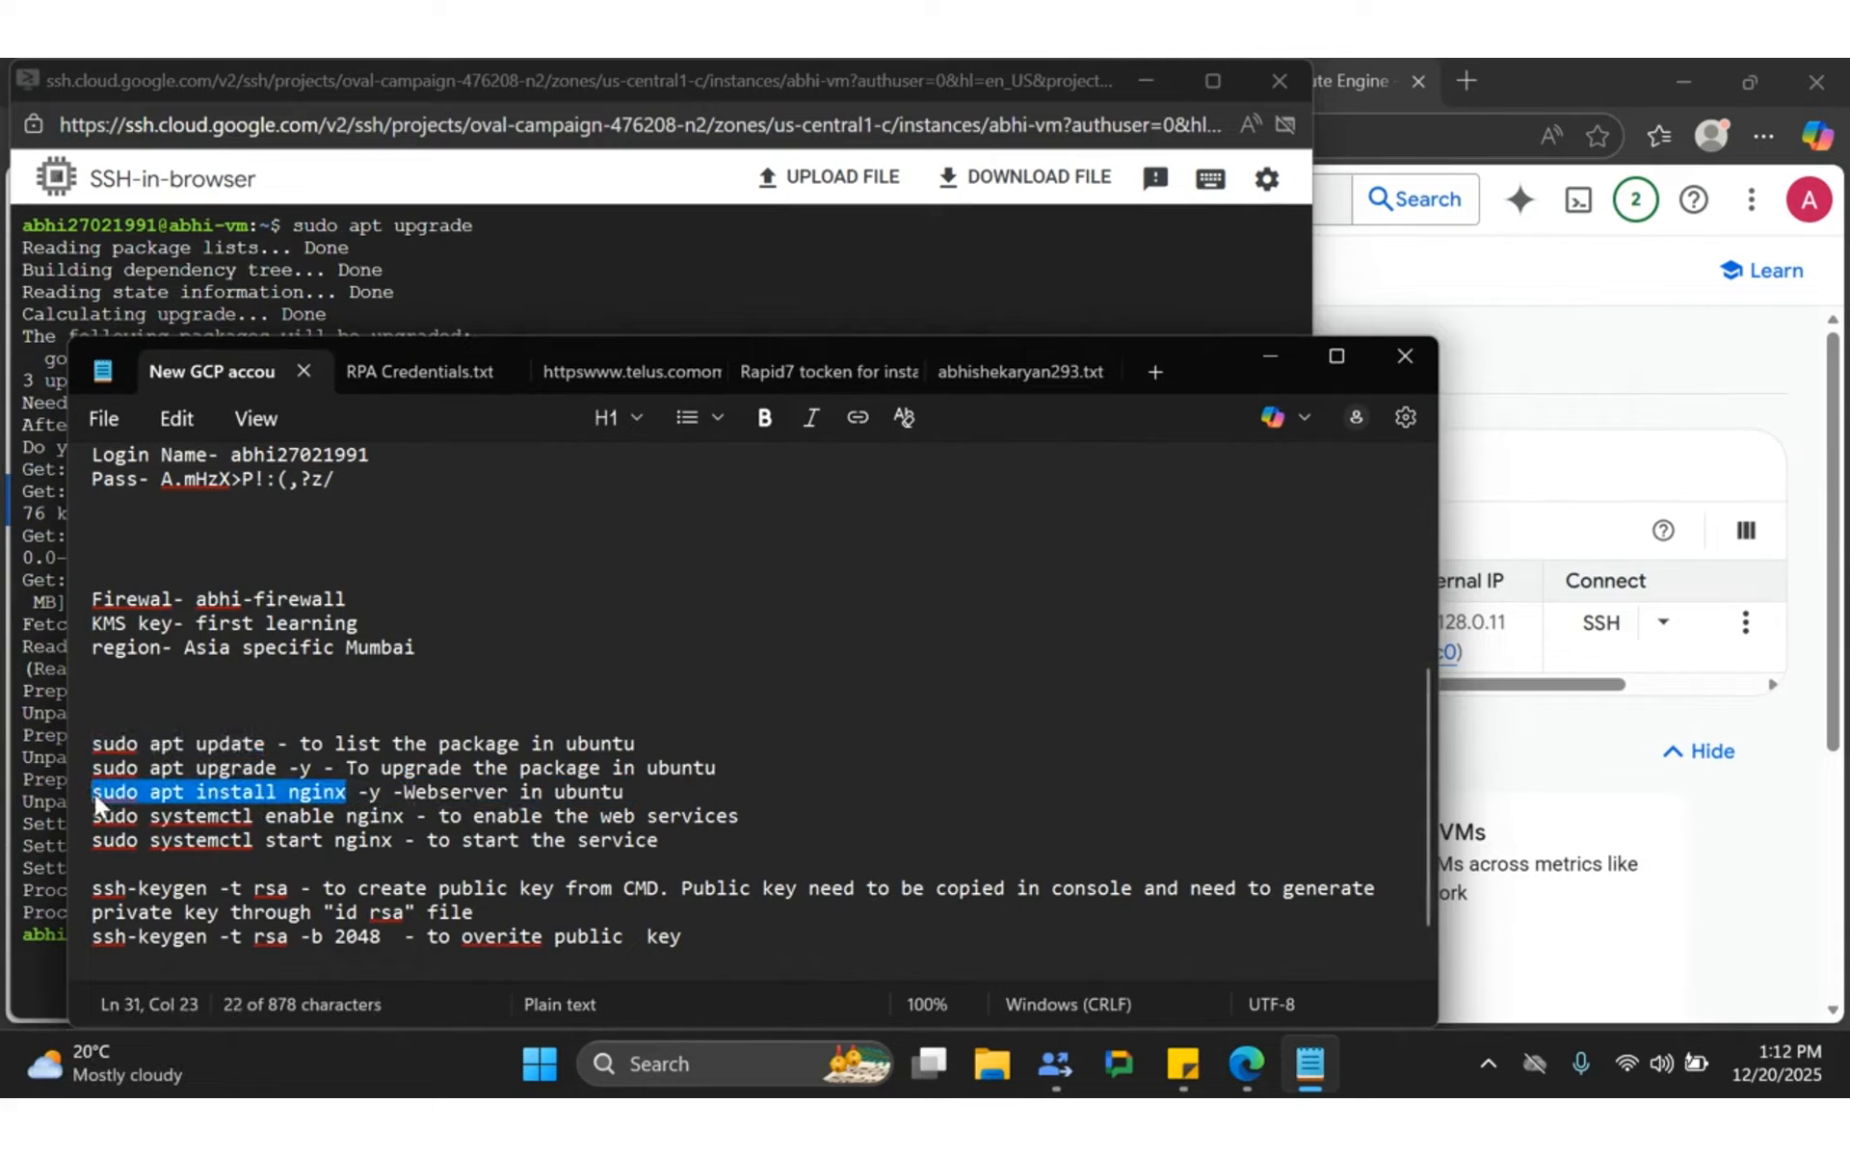
click(922, 301)
right_click(403, 946)
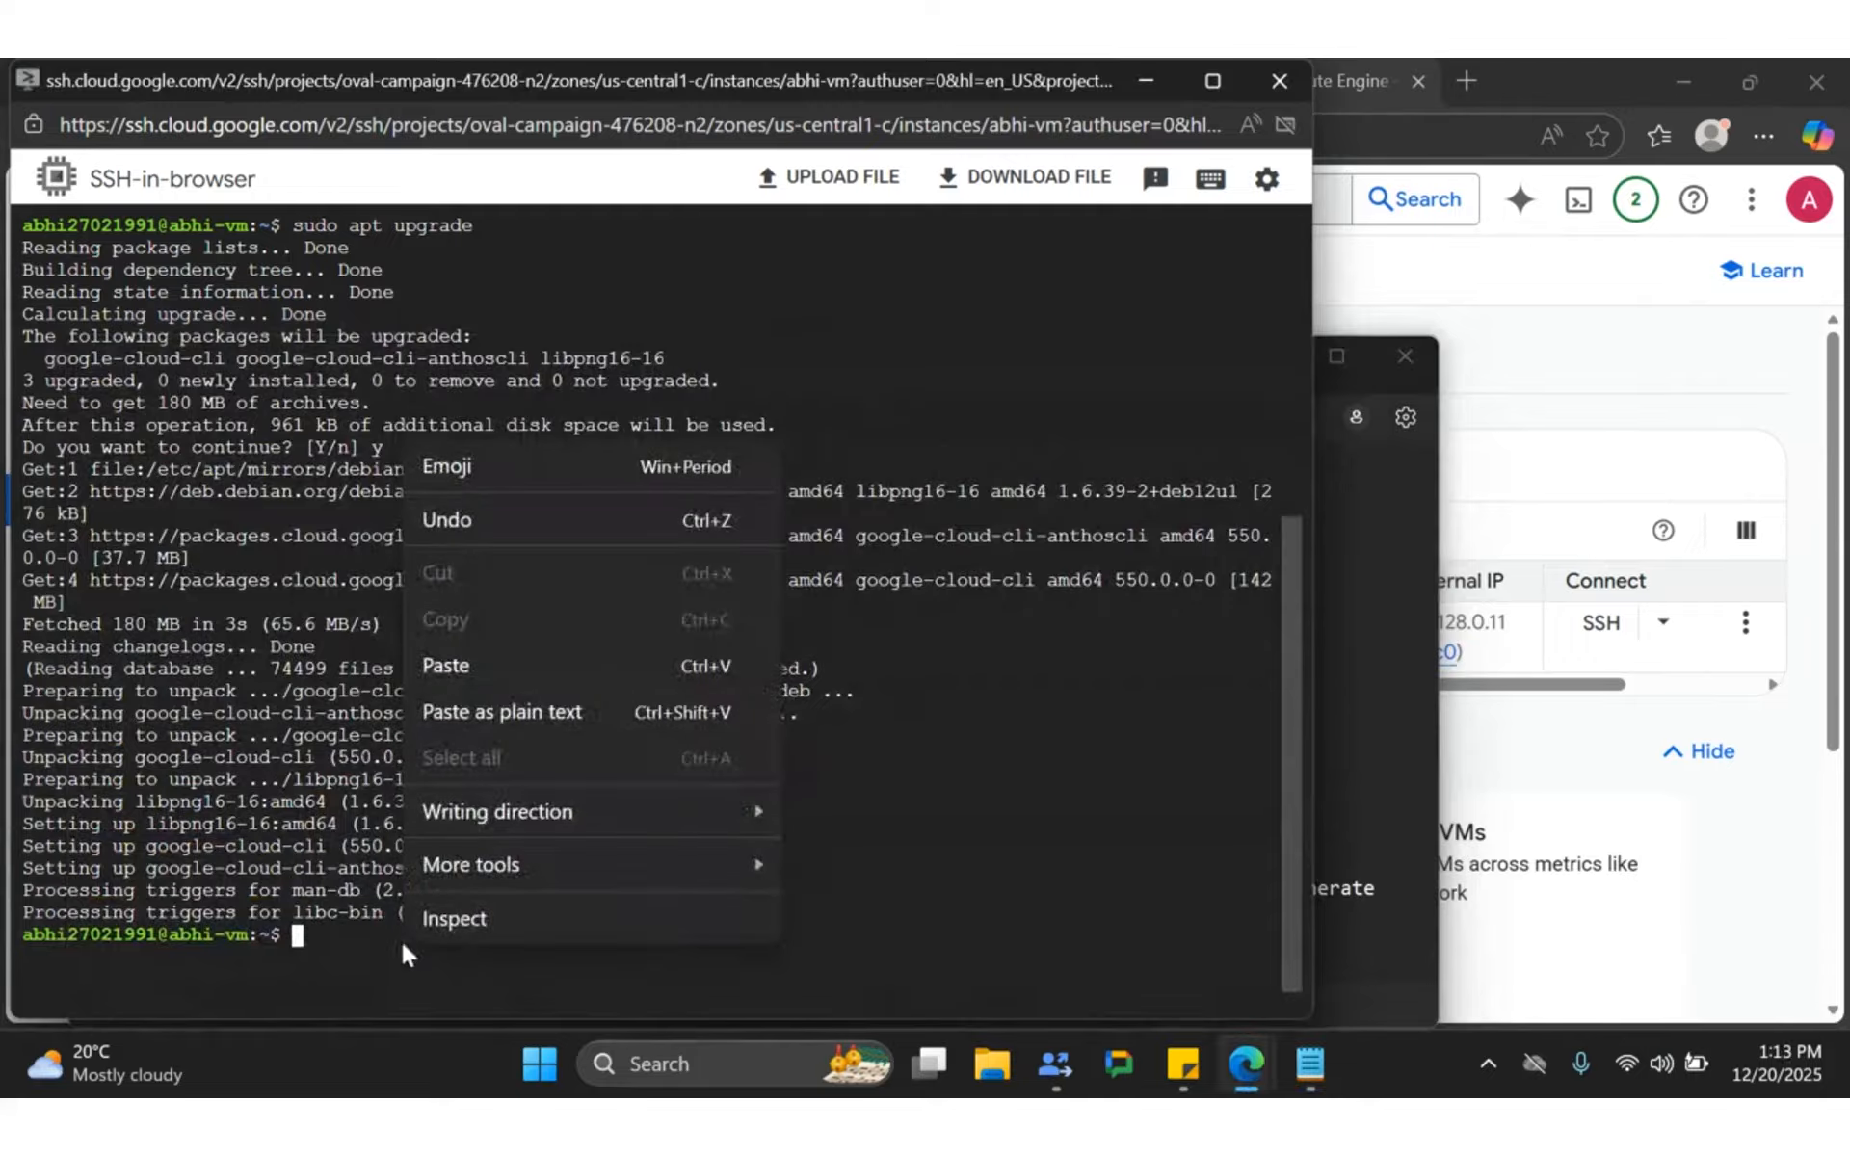
click(449, 666)
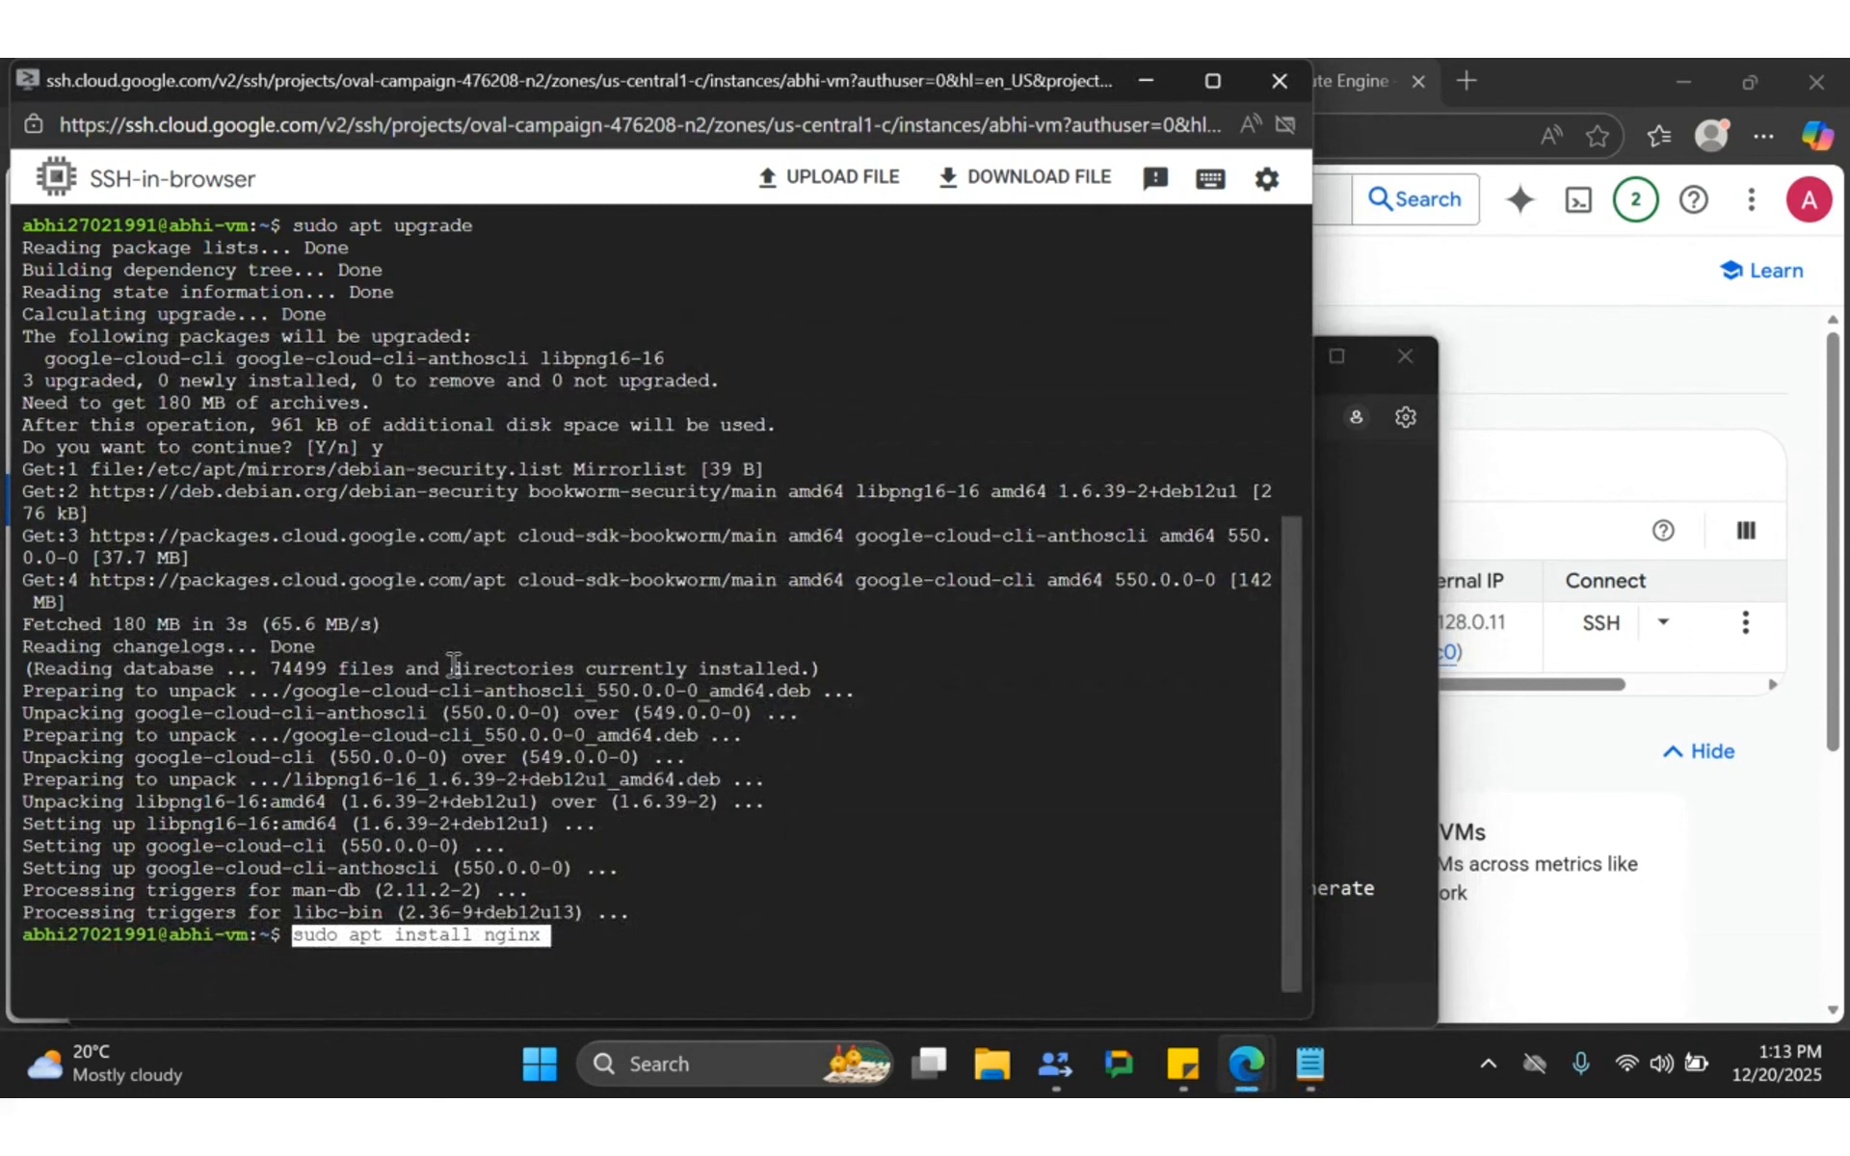
key(Return)
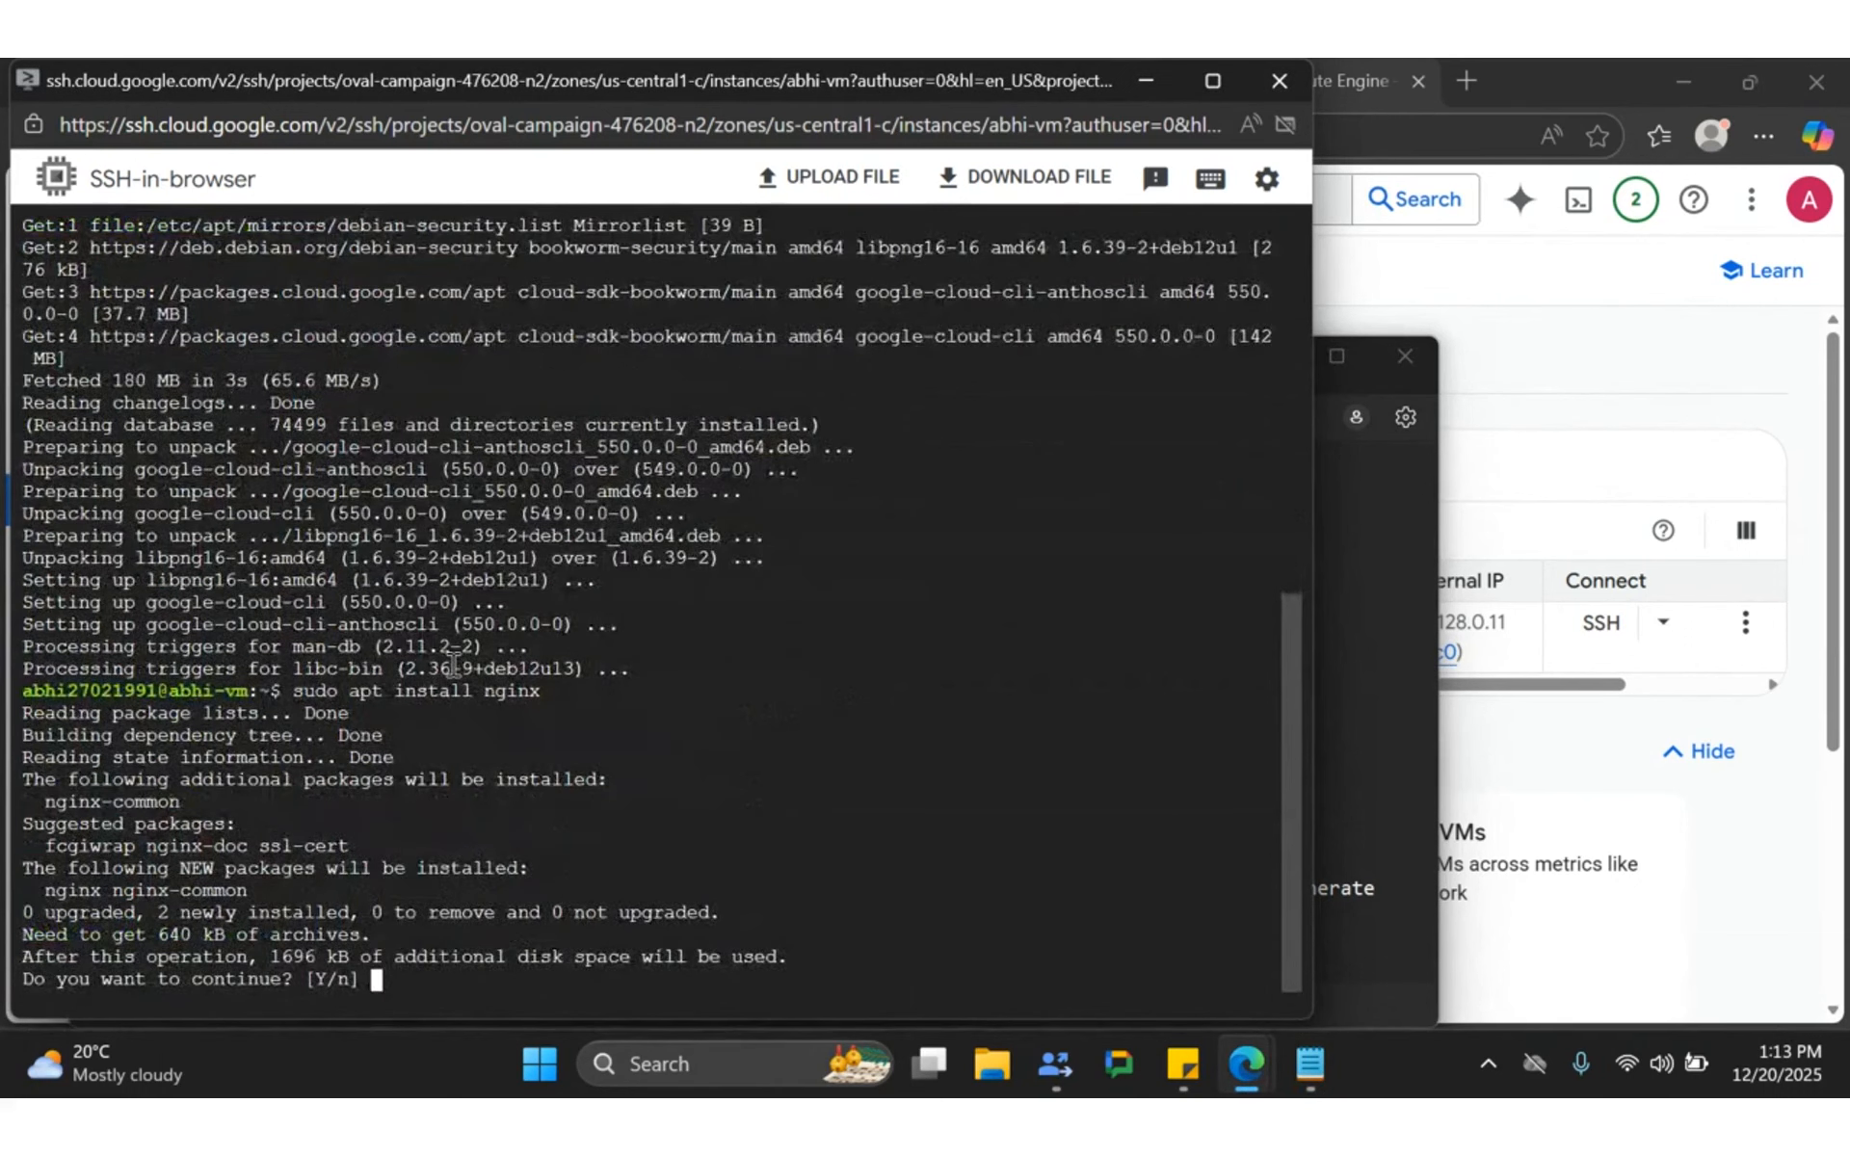
text(y)
key(Return)
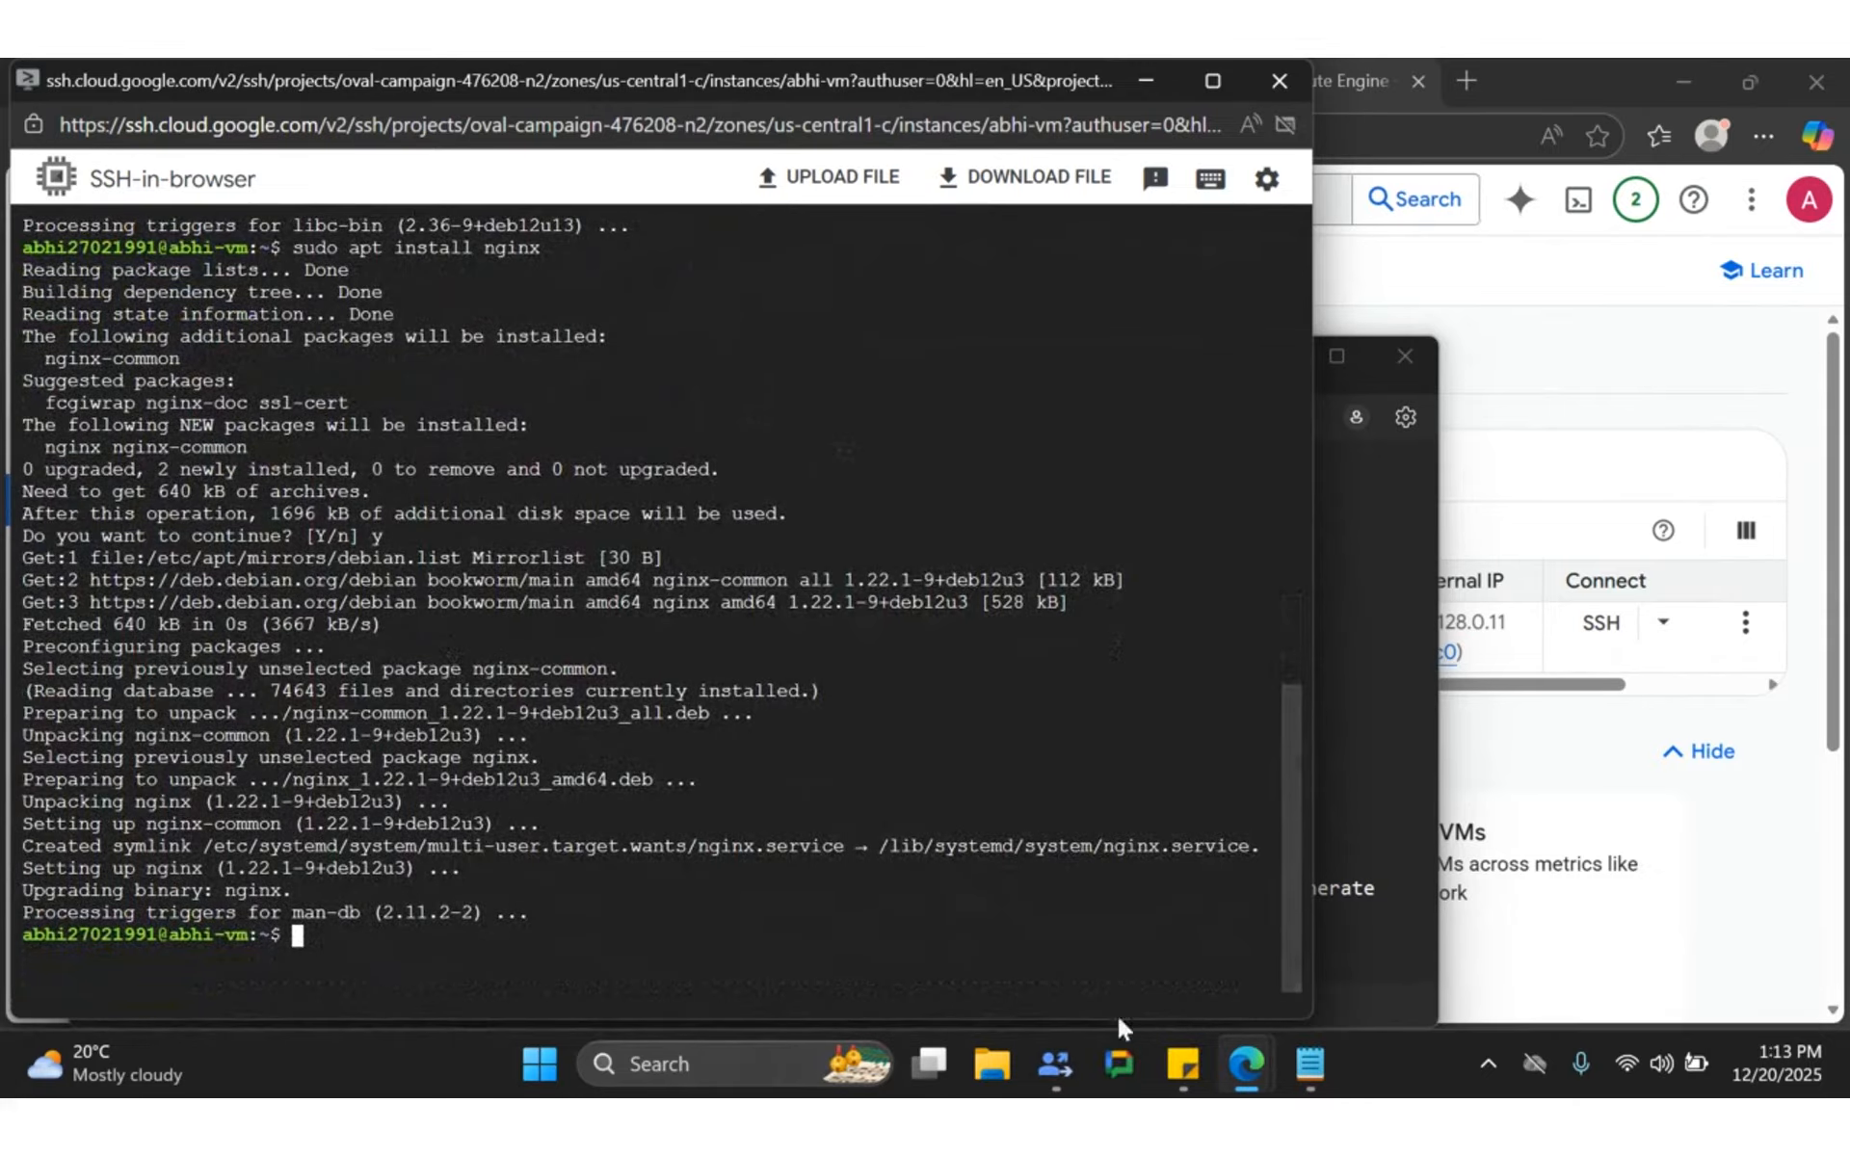
Copy sudo systemctl enable nginx from the notes and run it on abhi-vm.
click(1312, 1065)
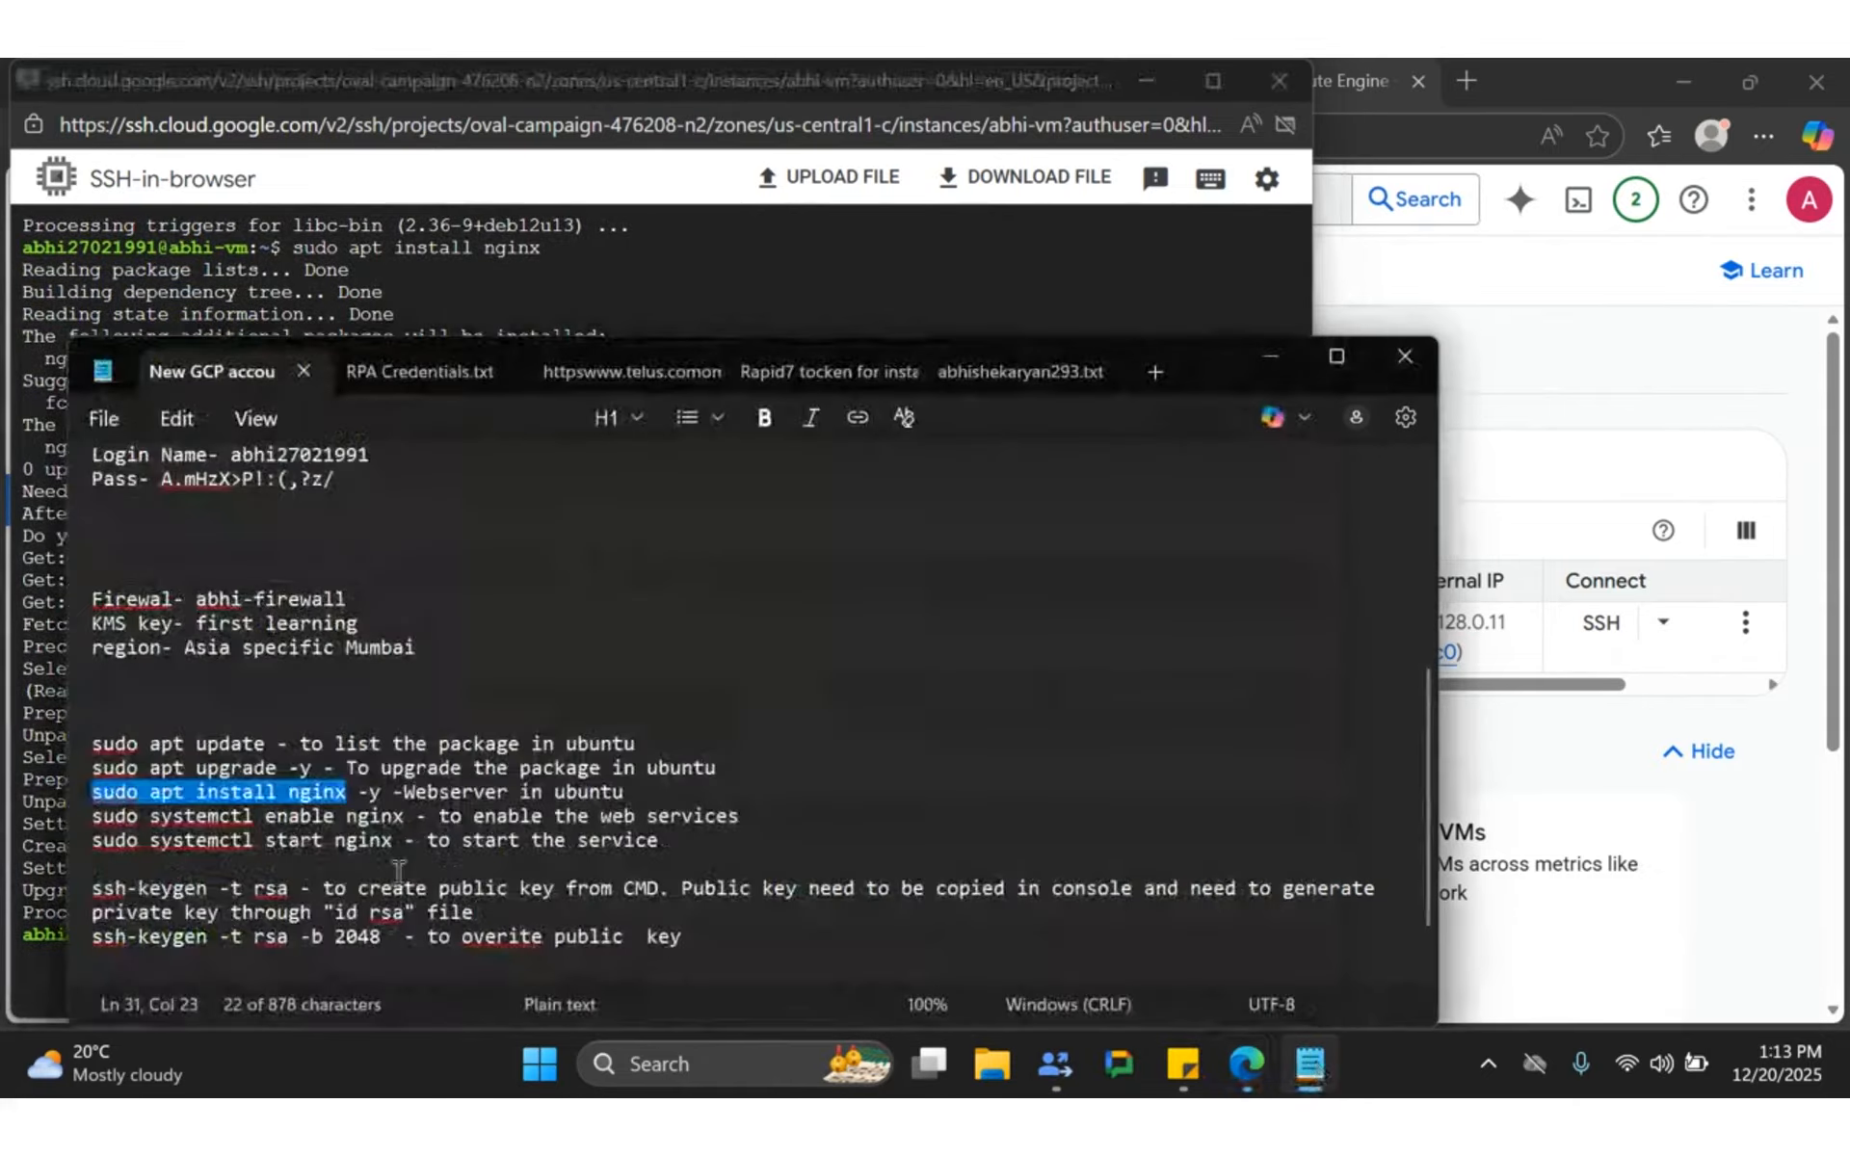
drag(408, 819, 87, 819)
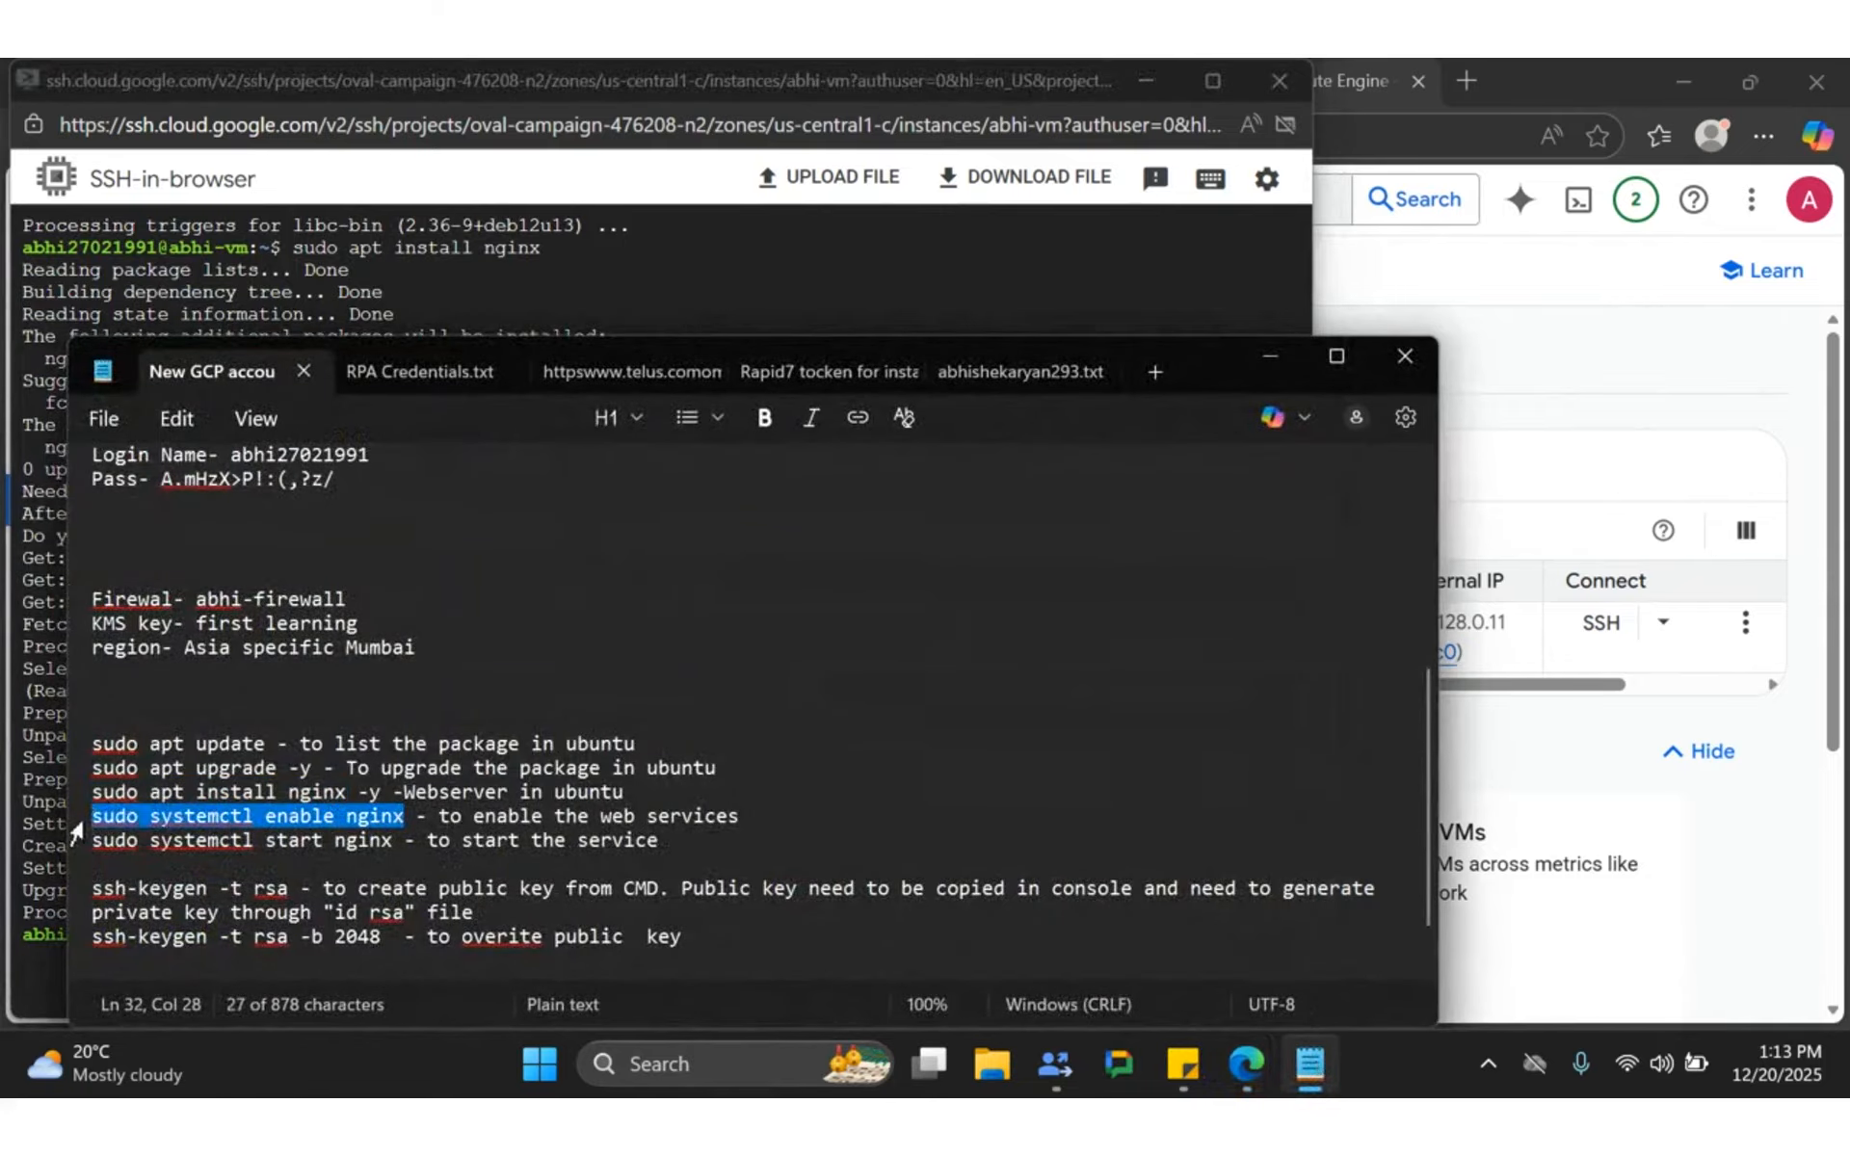
click(54, 817)
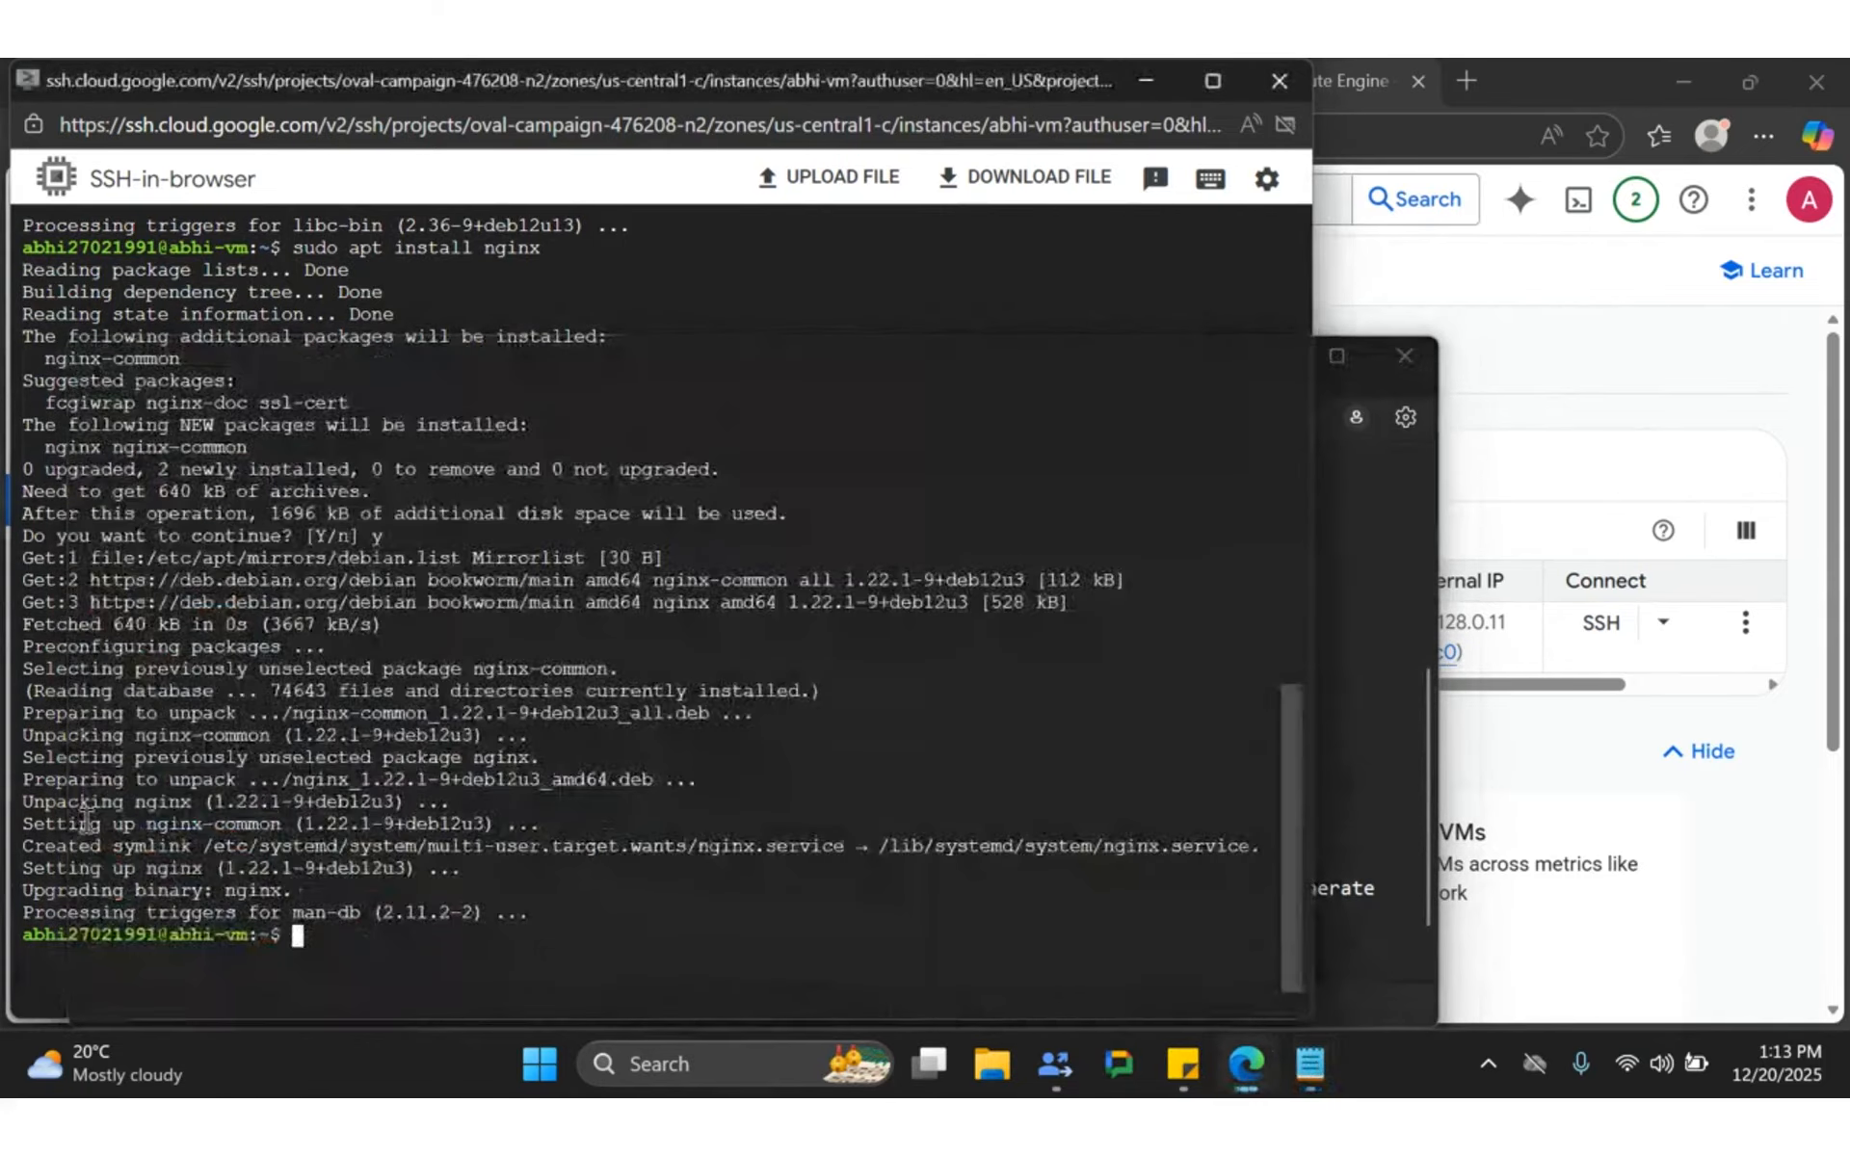
right_click(305, 940)
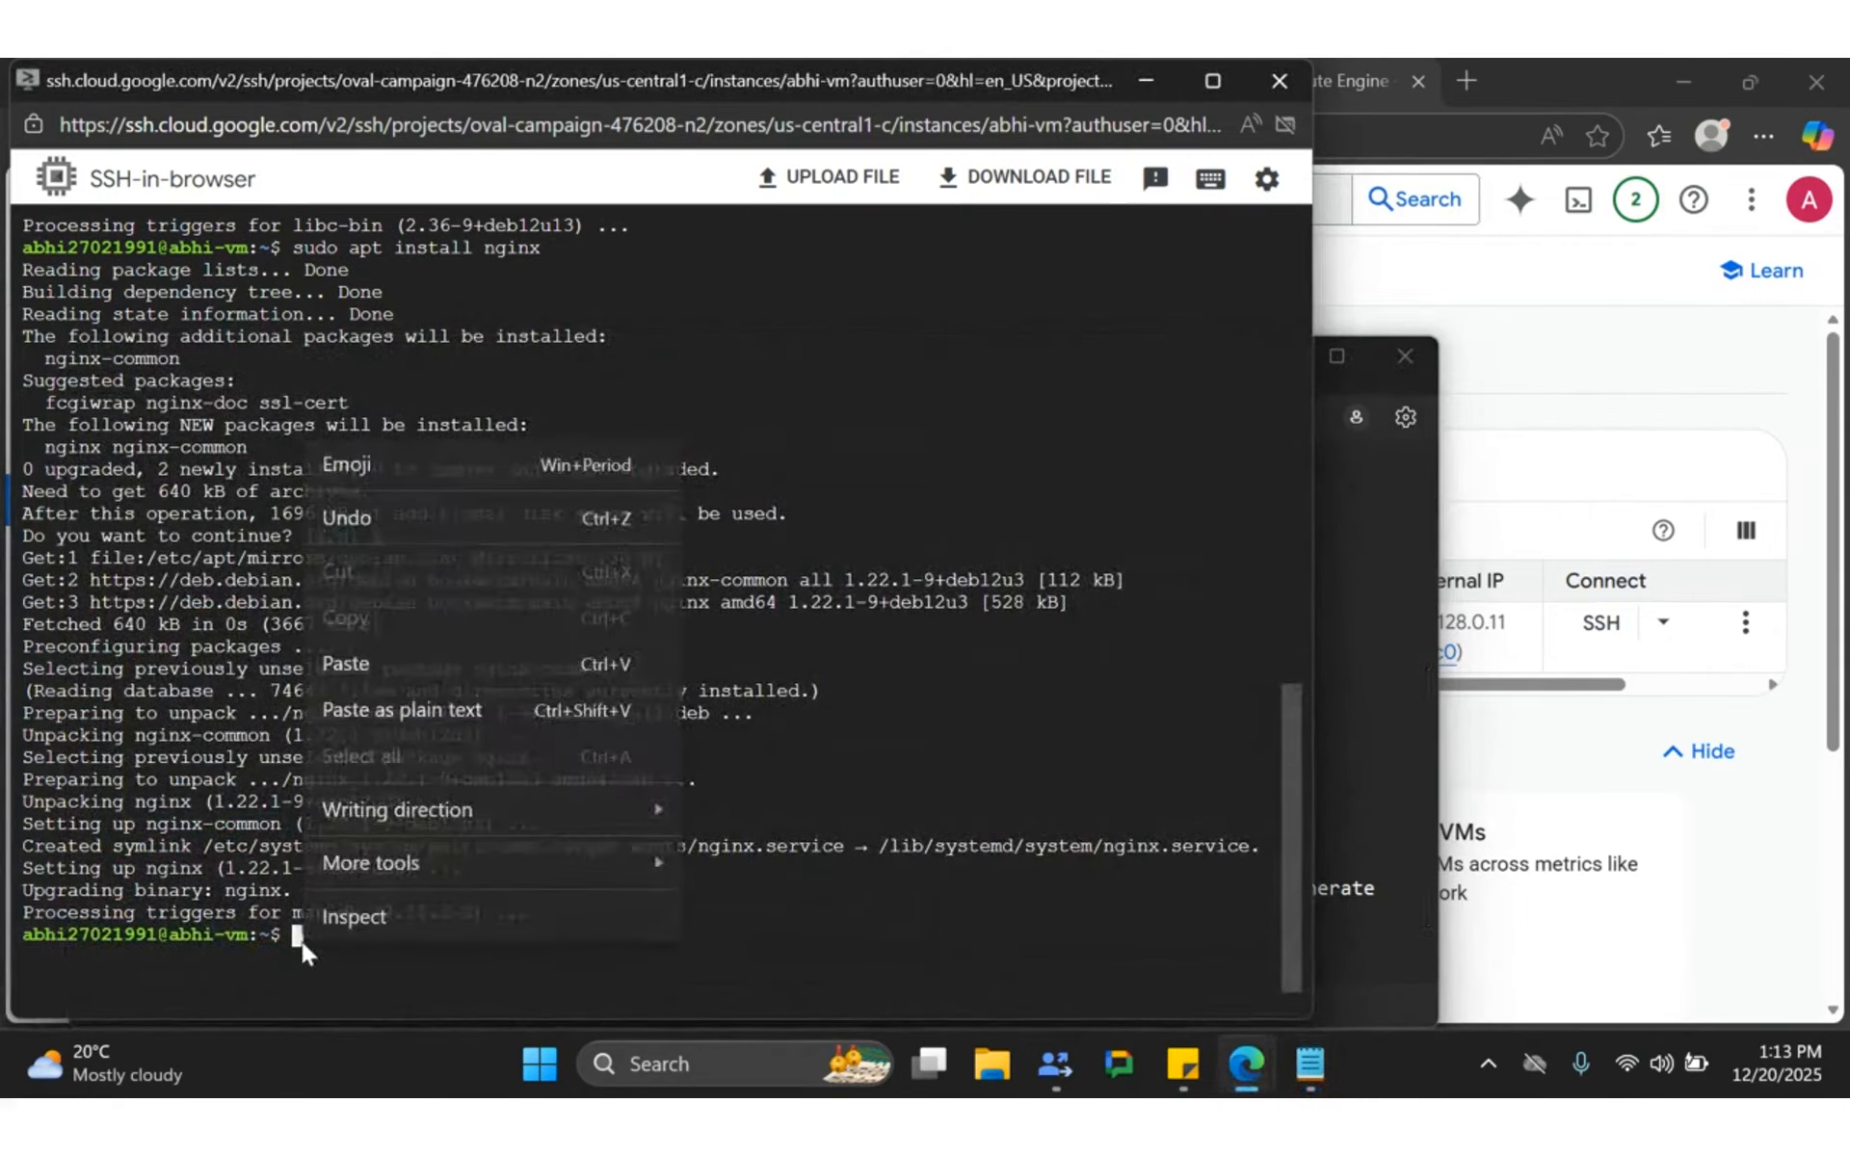
click(376, 663)
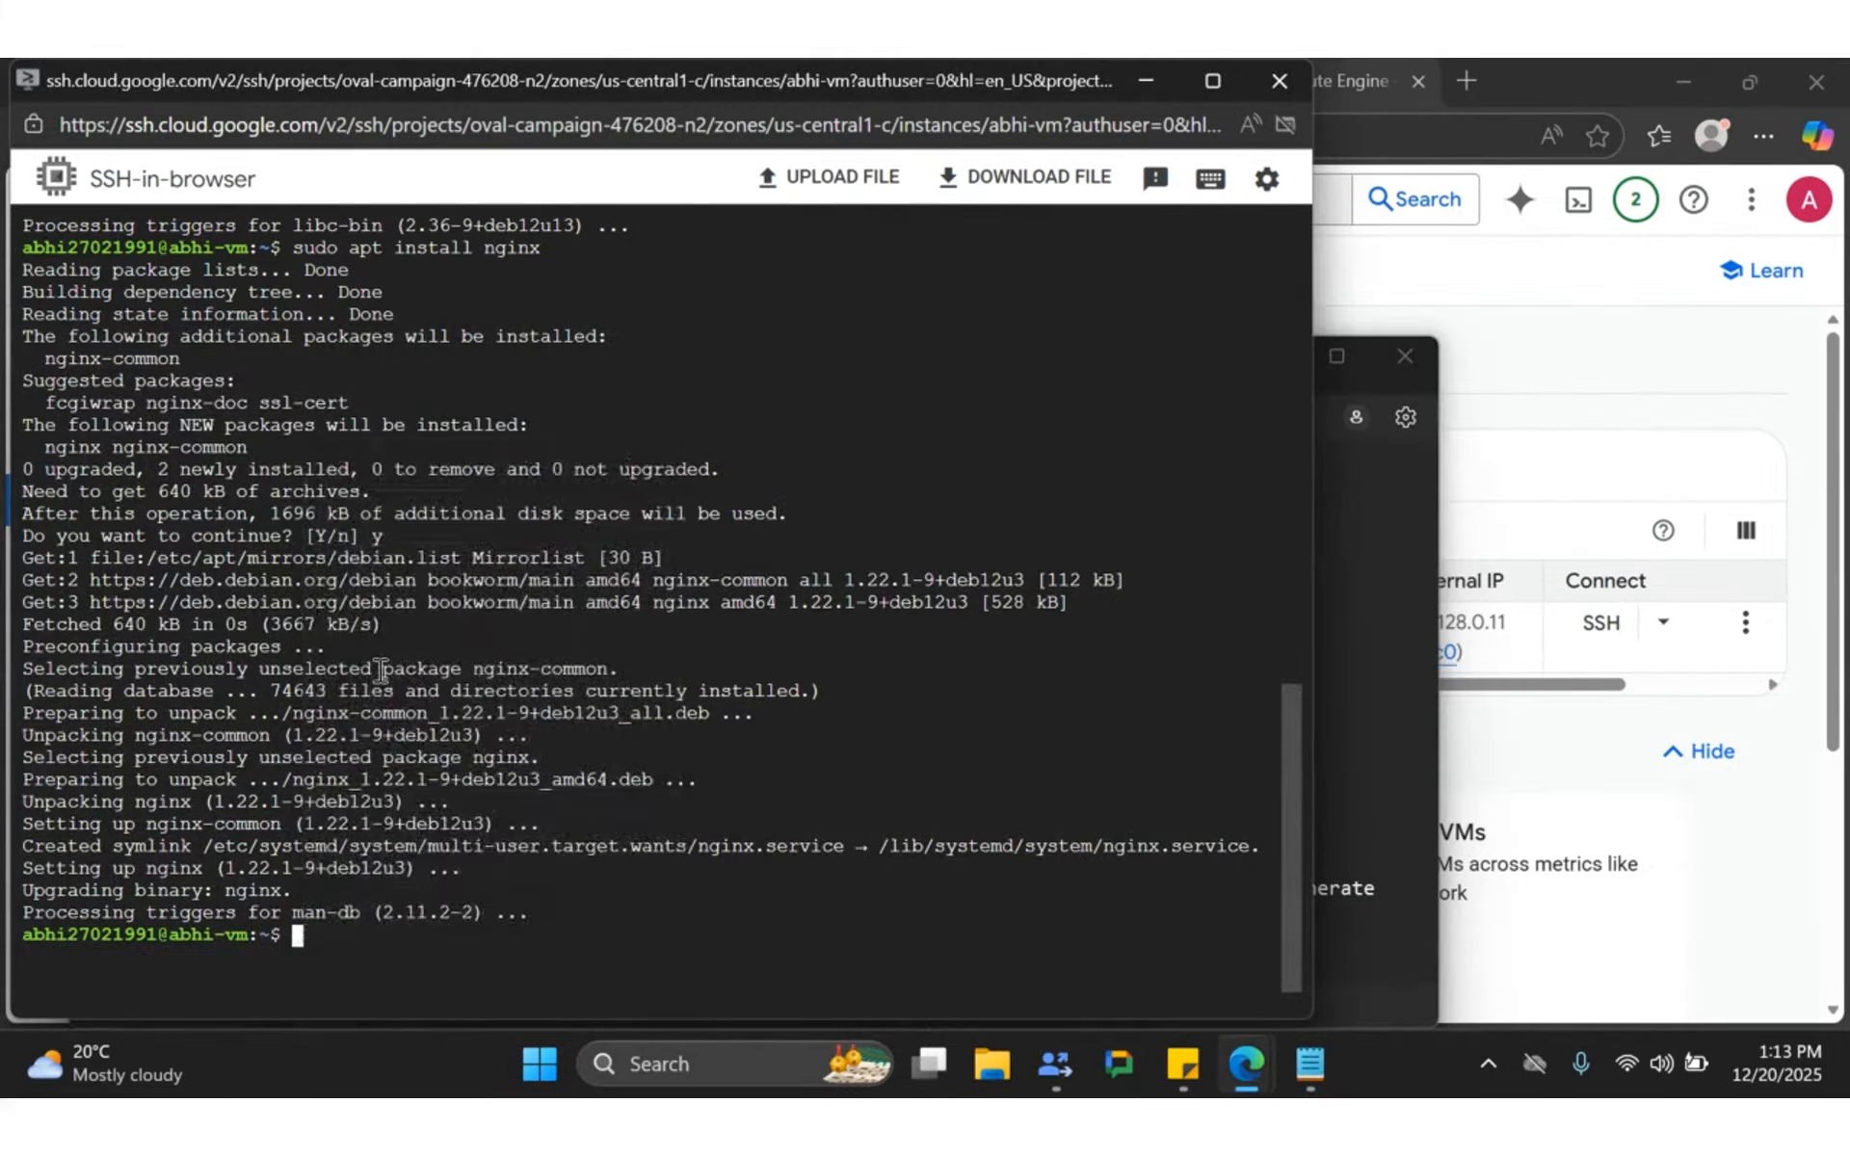
key(Return)
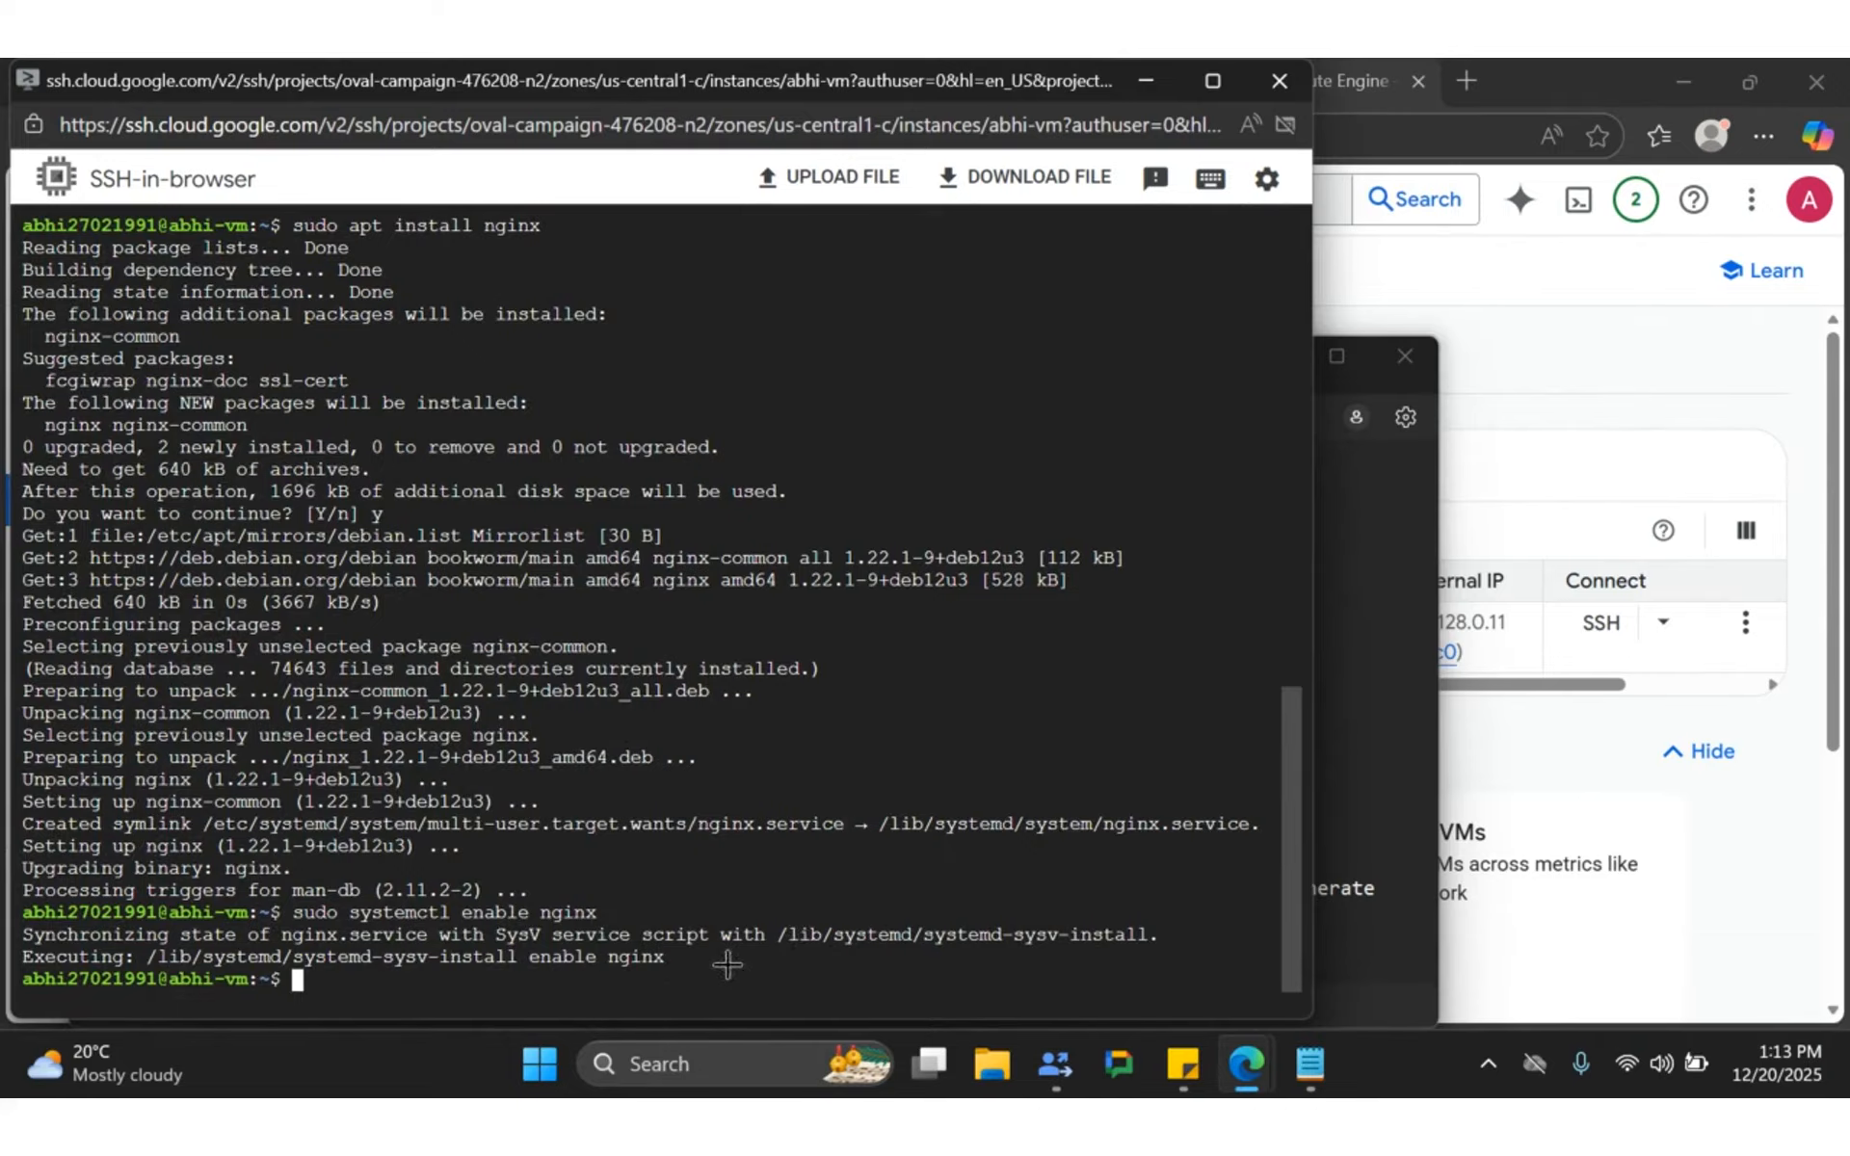
key(alt+Tab)
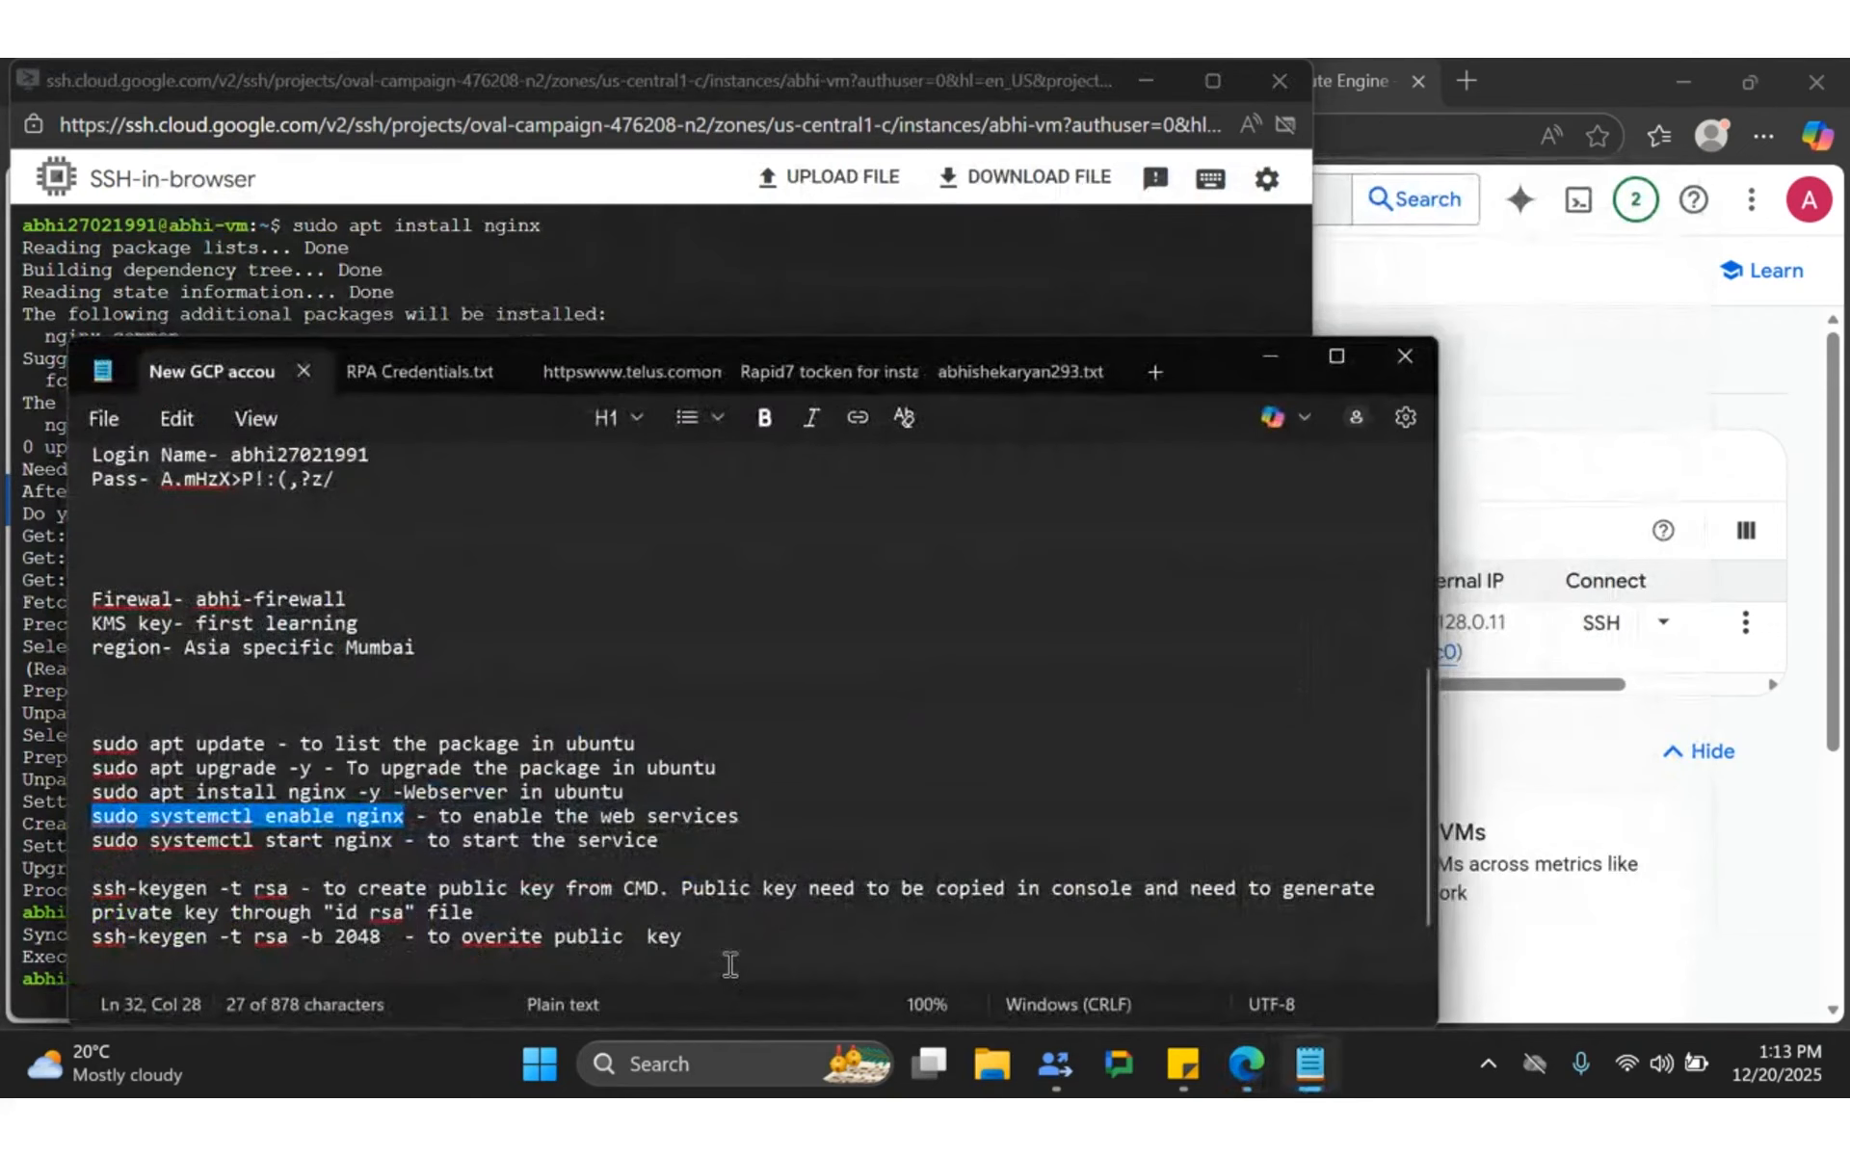
Copy 'sudo systemctl start nginx' from the notes and run it in abhi-vm's SSH terminal, then return to the notes.
drag(392, 840, 80, 848)
key(ctrl+c)
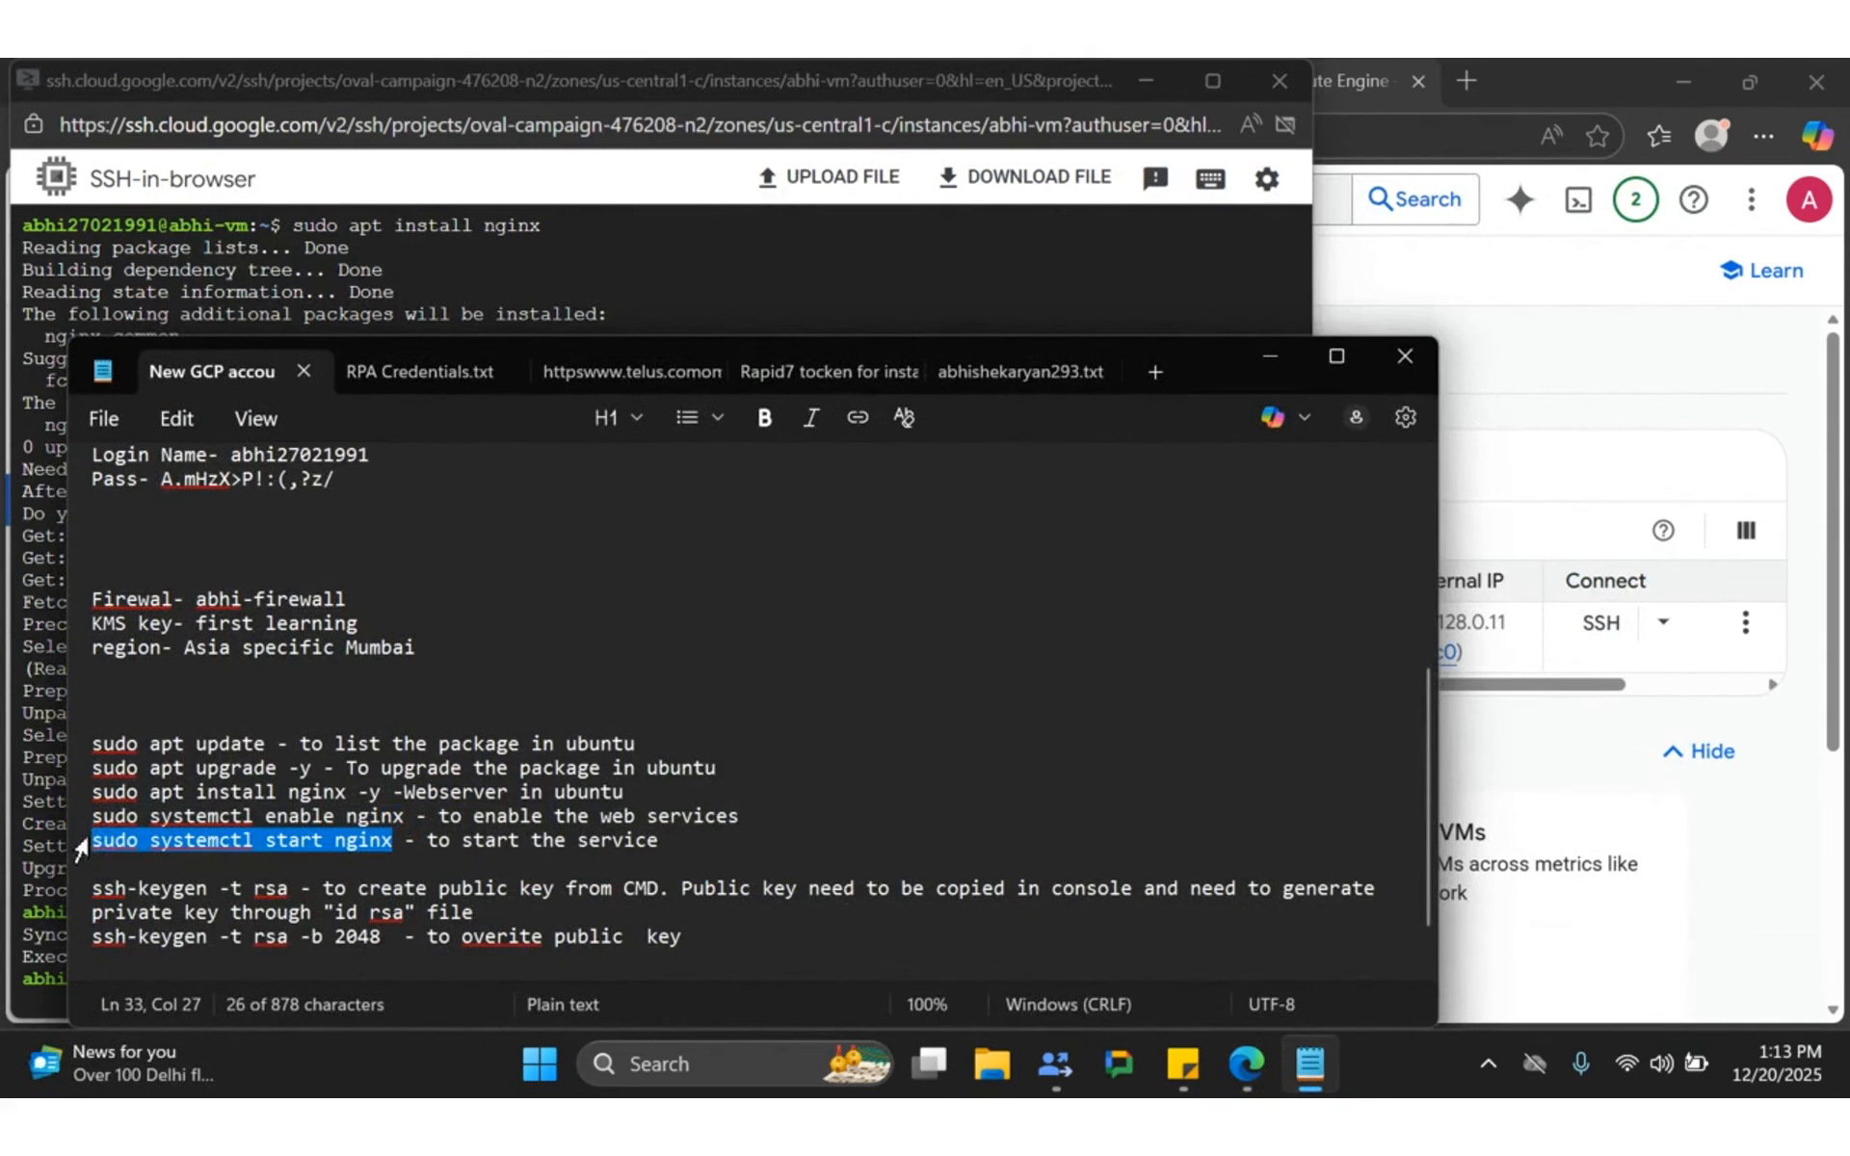
click(44, 848)
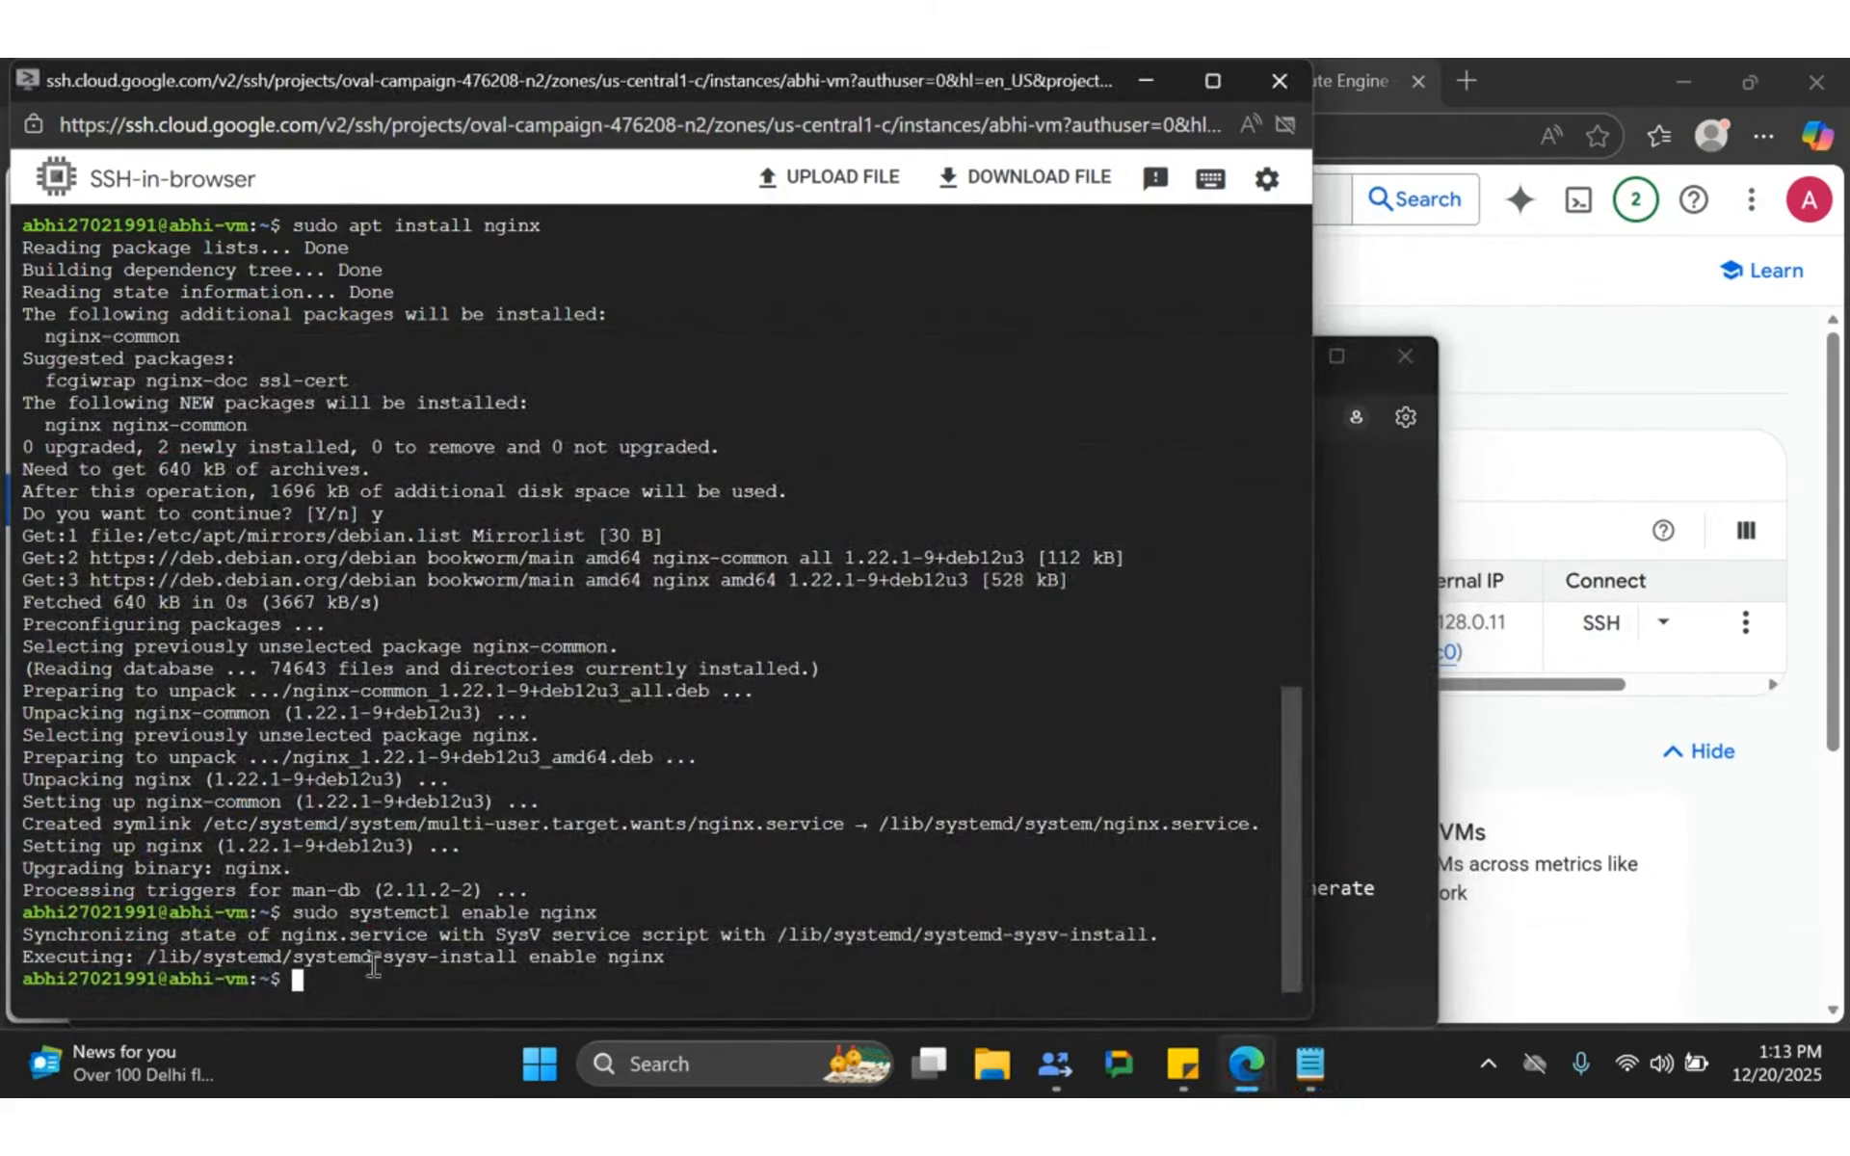
right_click(319, 975)
click(395, 701)
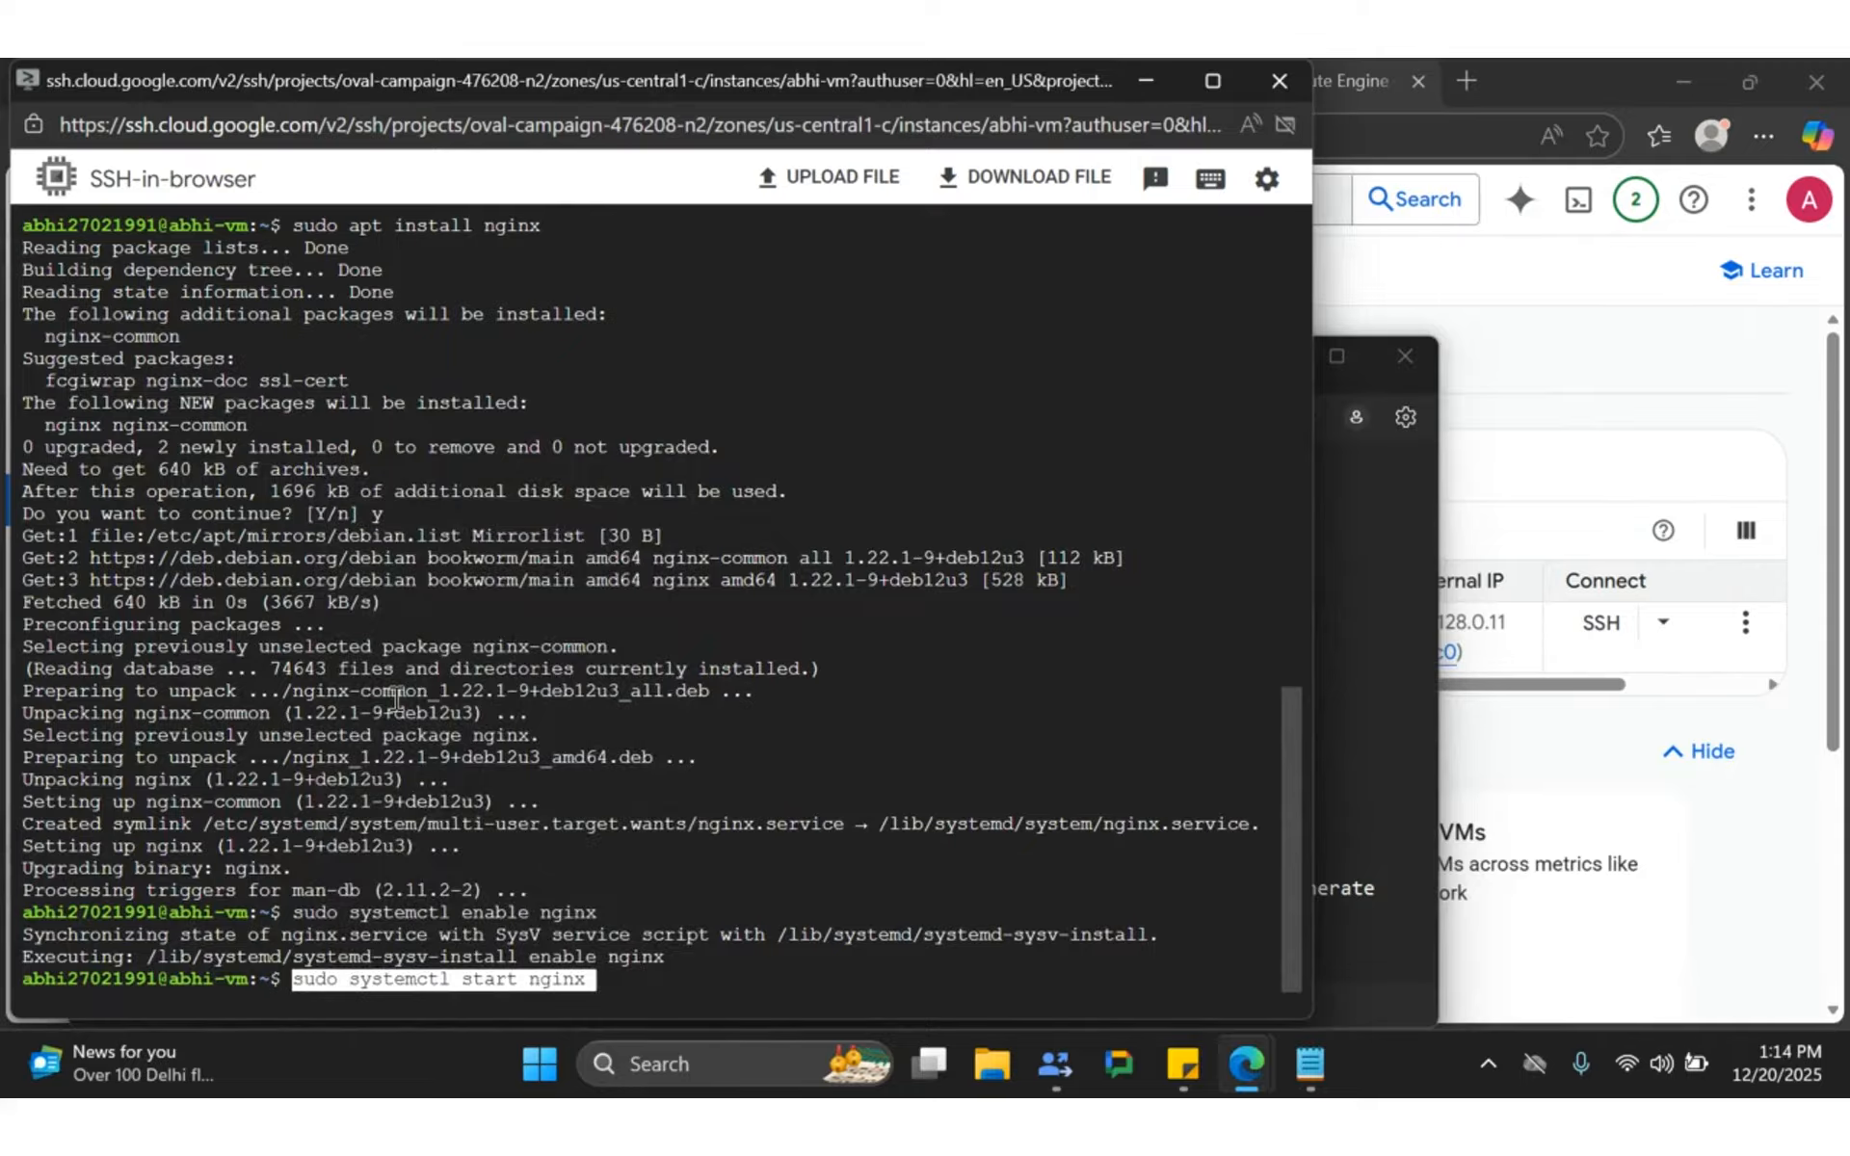
key(Return)
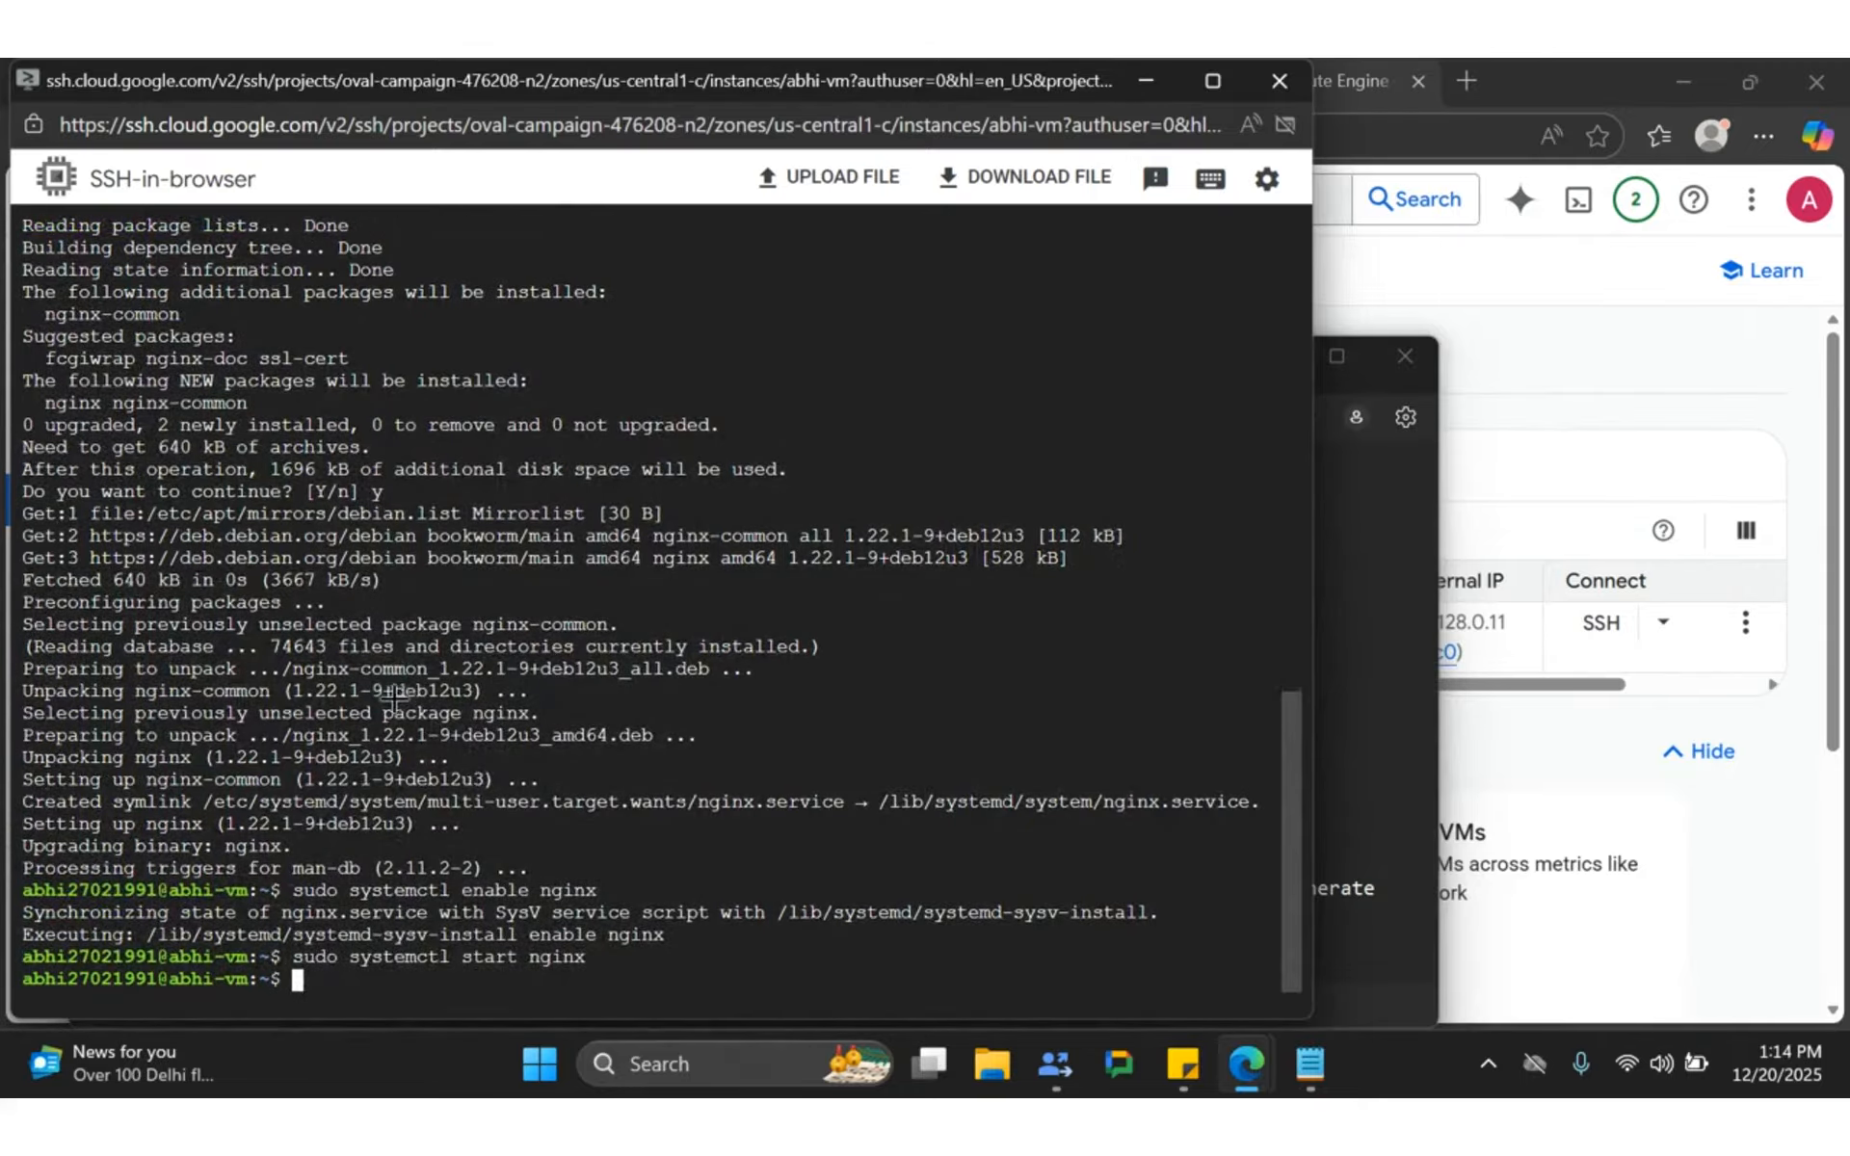
key(alt+Tab)
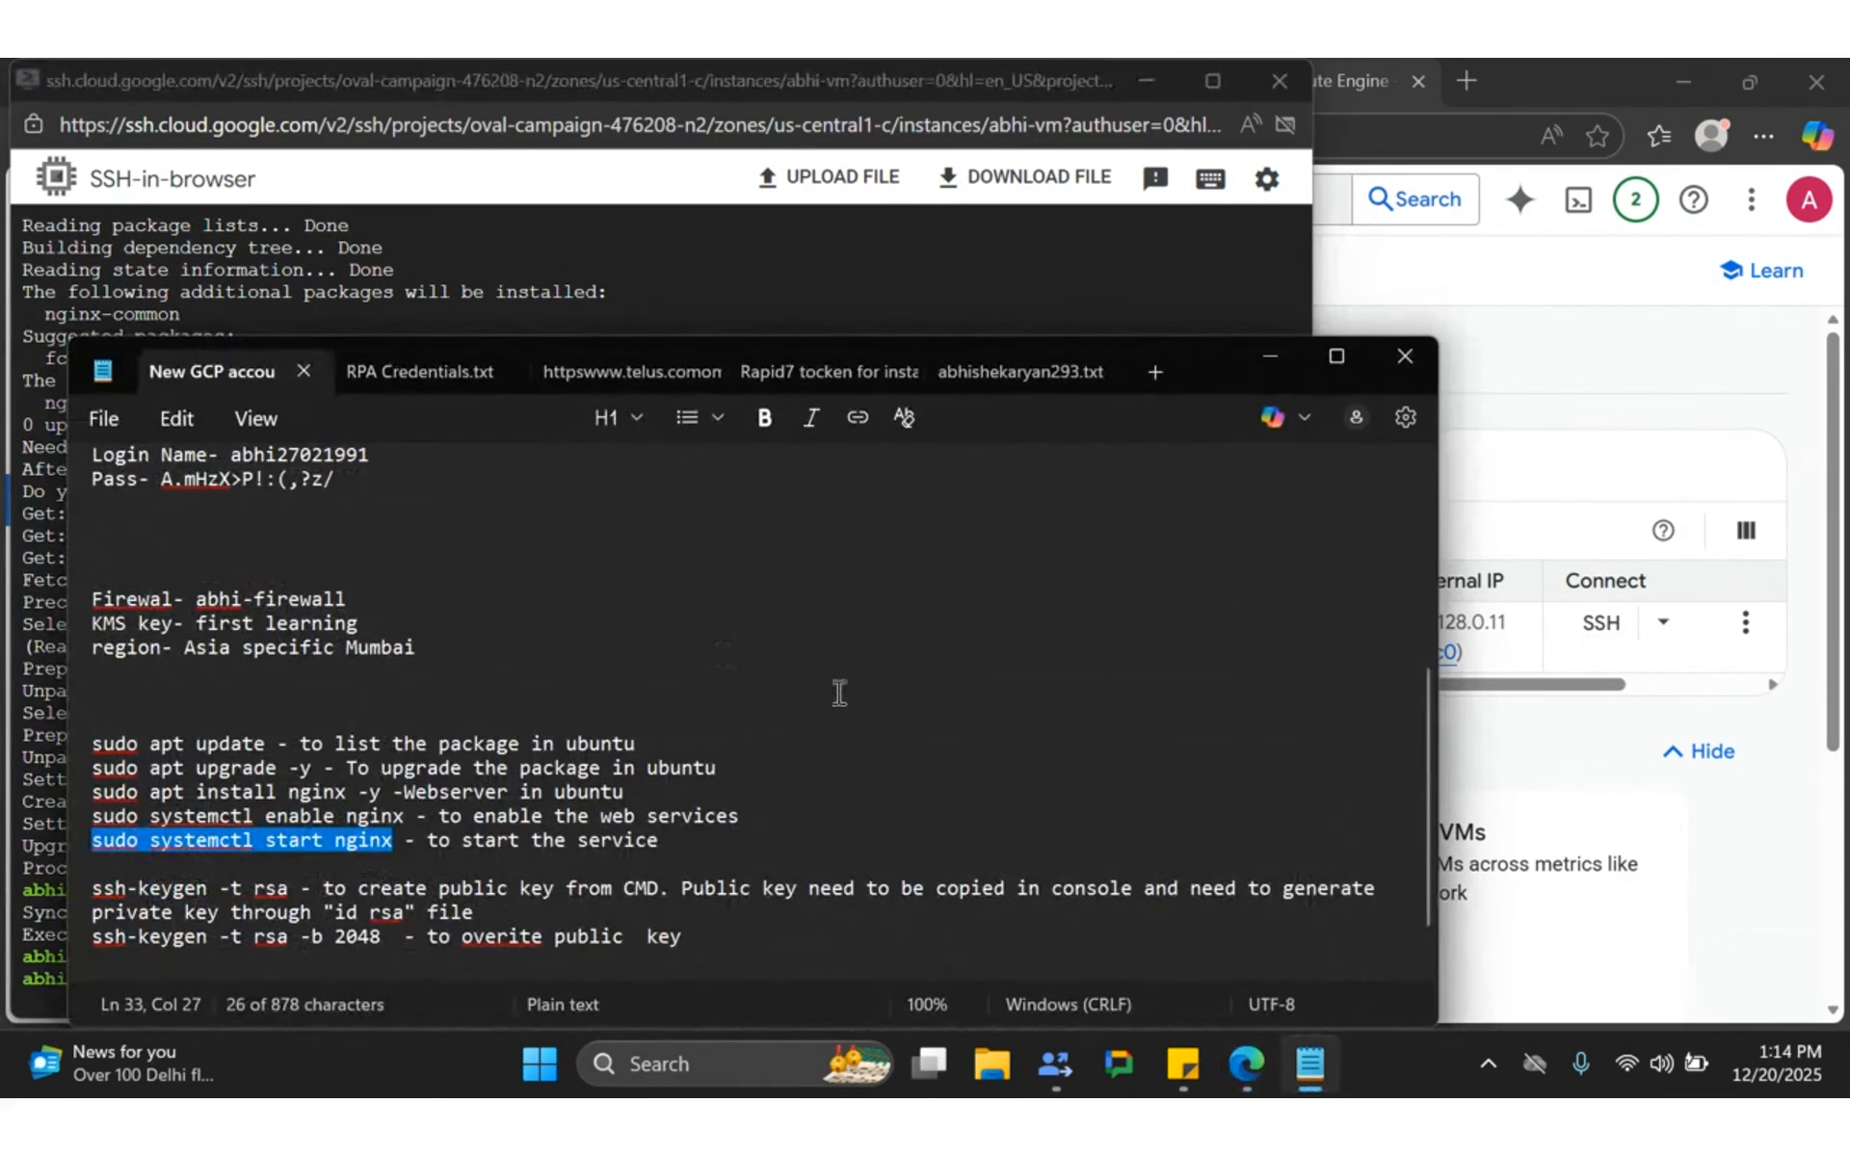
scroll(839, 693, down, 1)
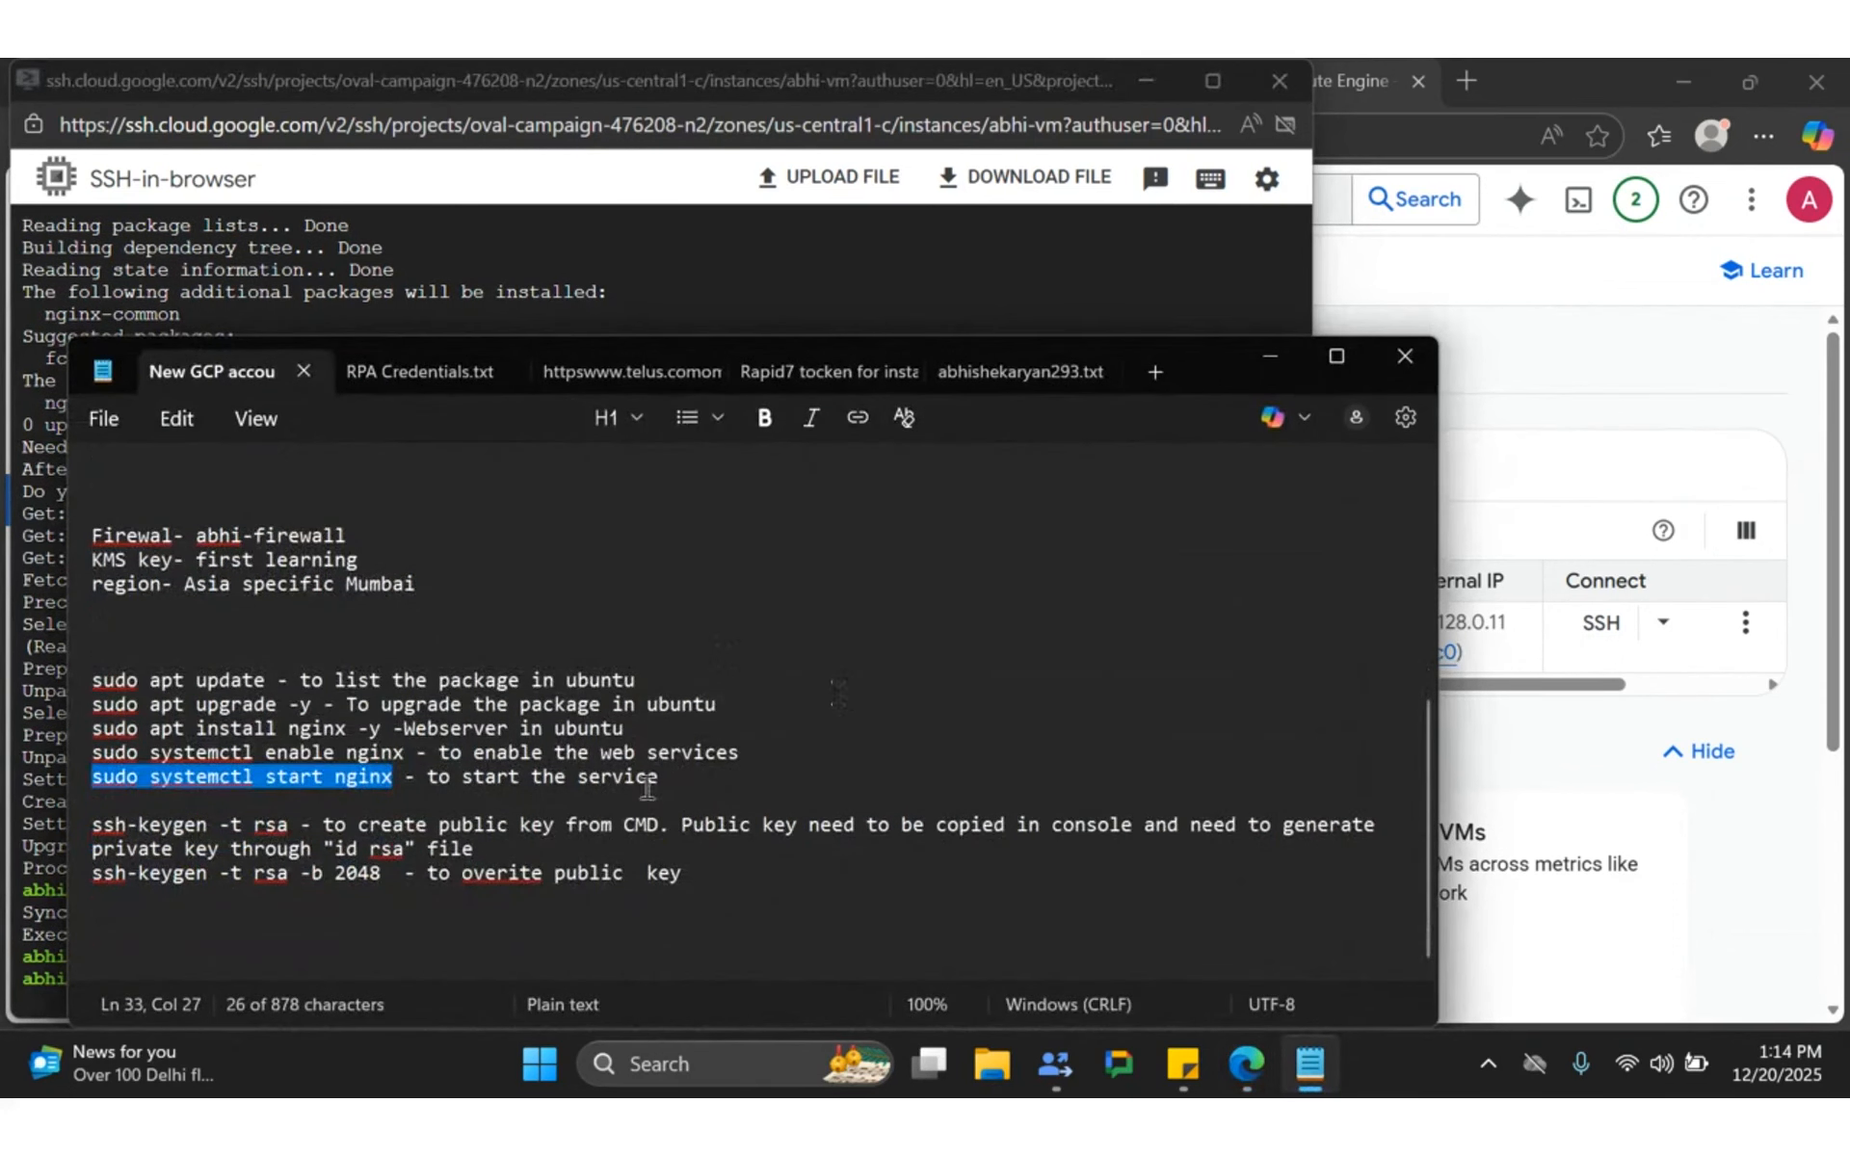
drag(660, 777, 97, 785)
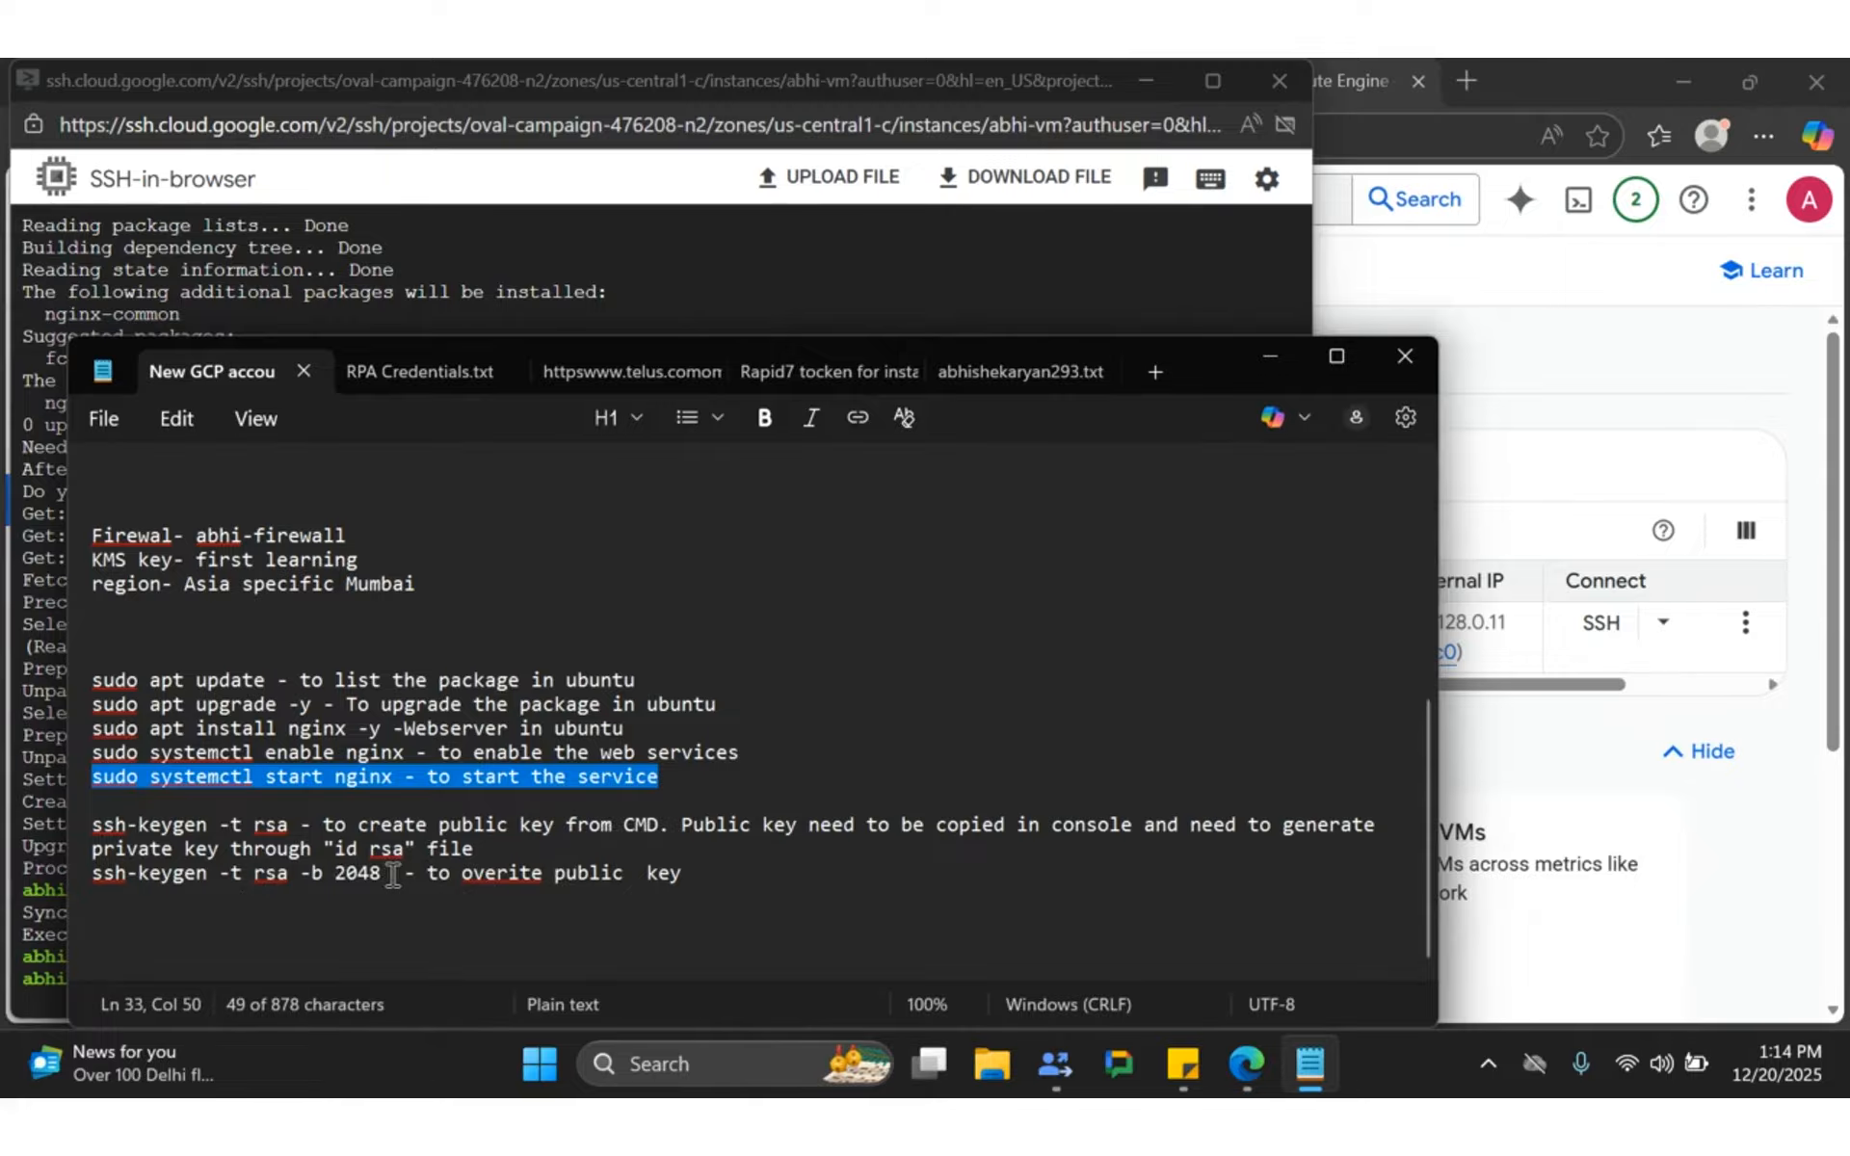
Minimize the notes and scroll the SSH terminal to review the nginx commands.
click(1264, 360)
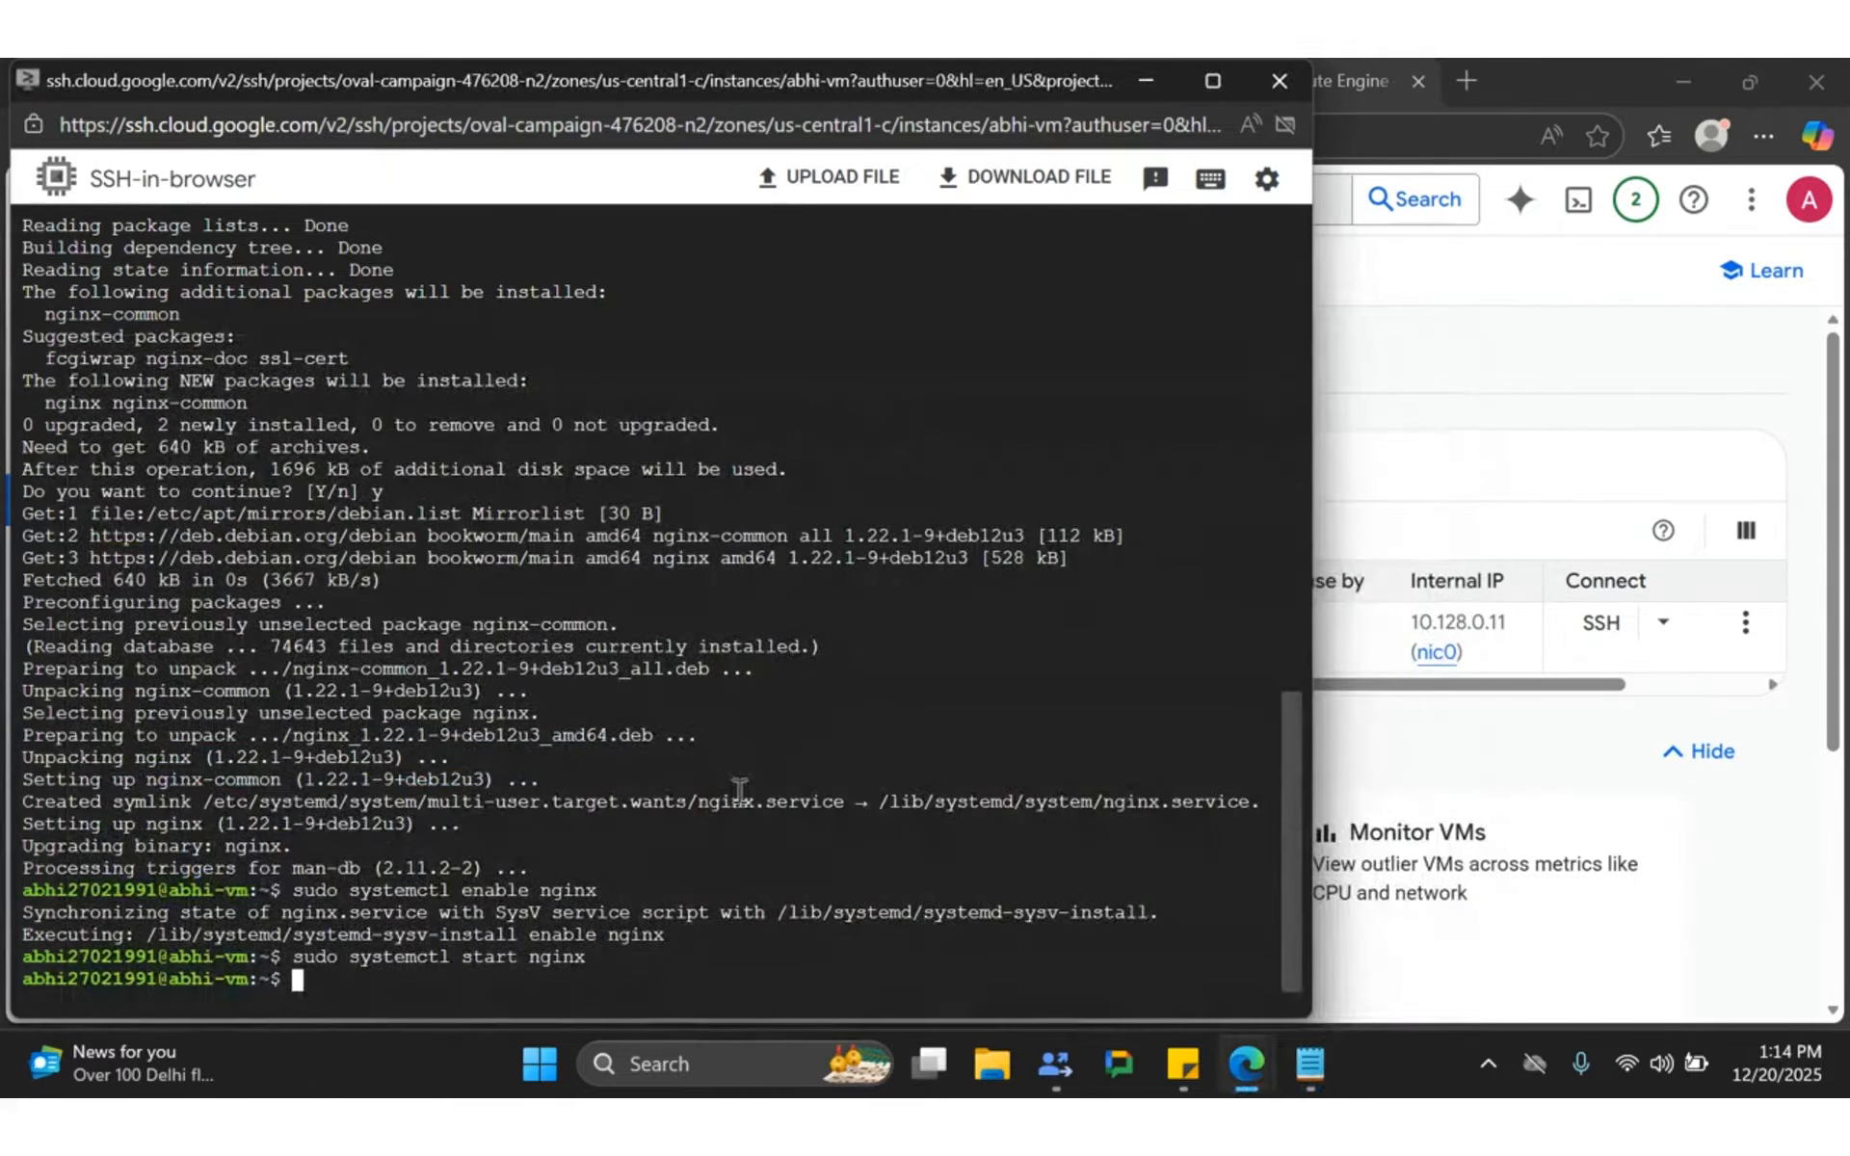
scroll(739, 788, up, 1)
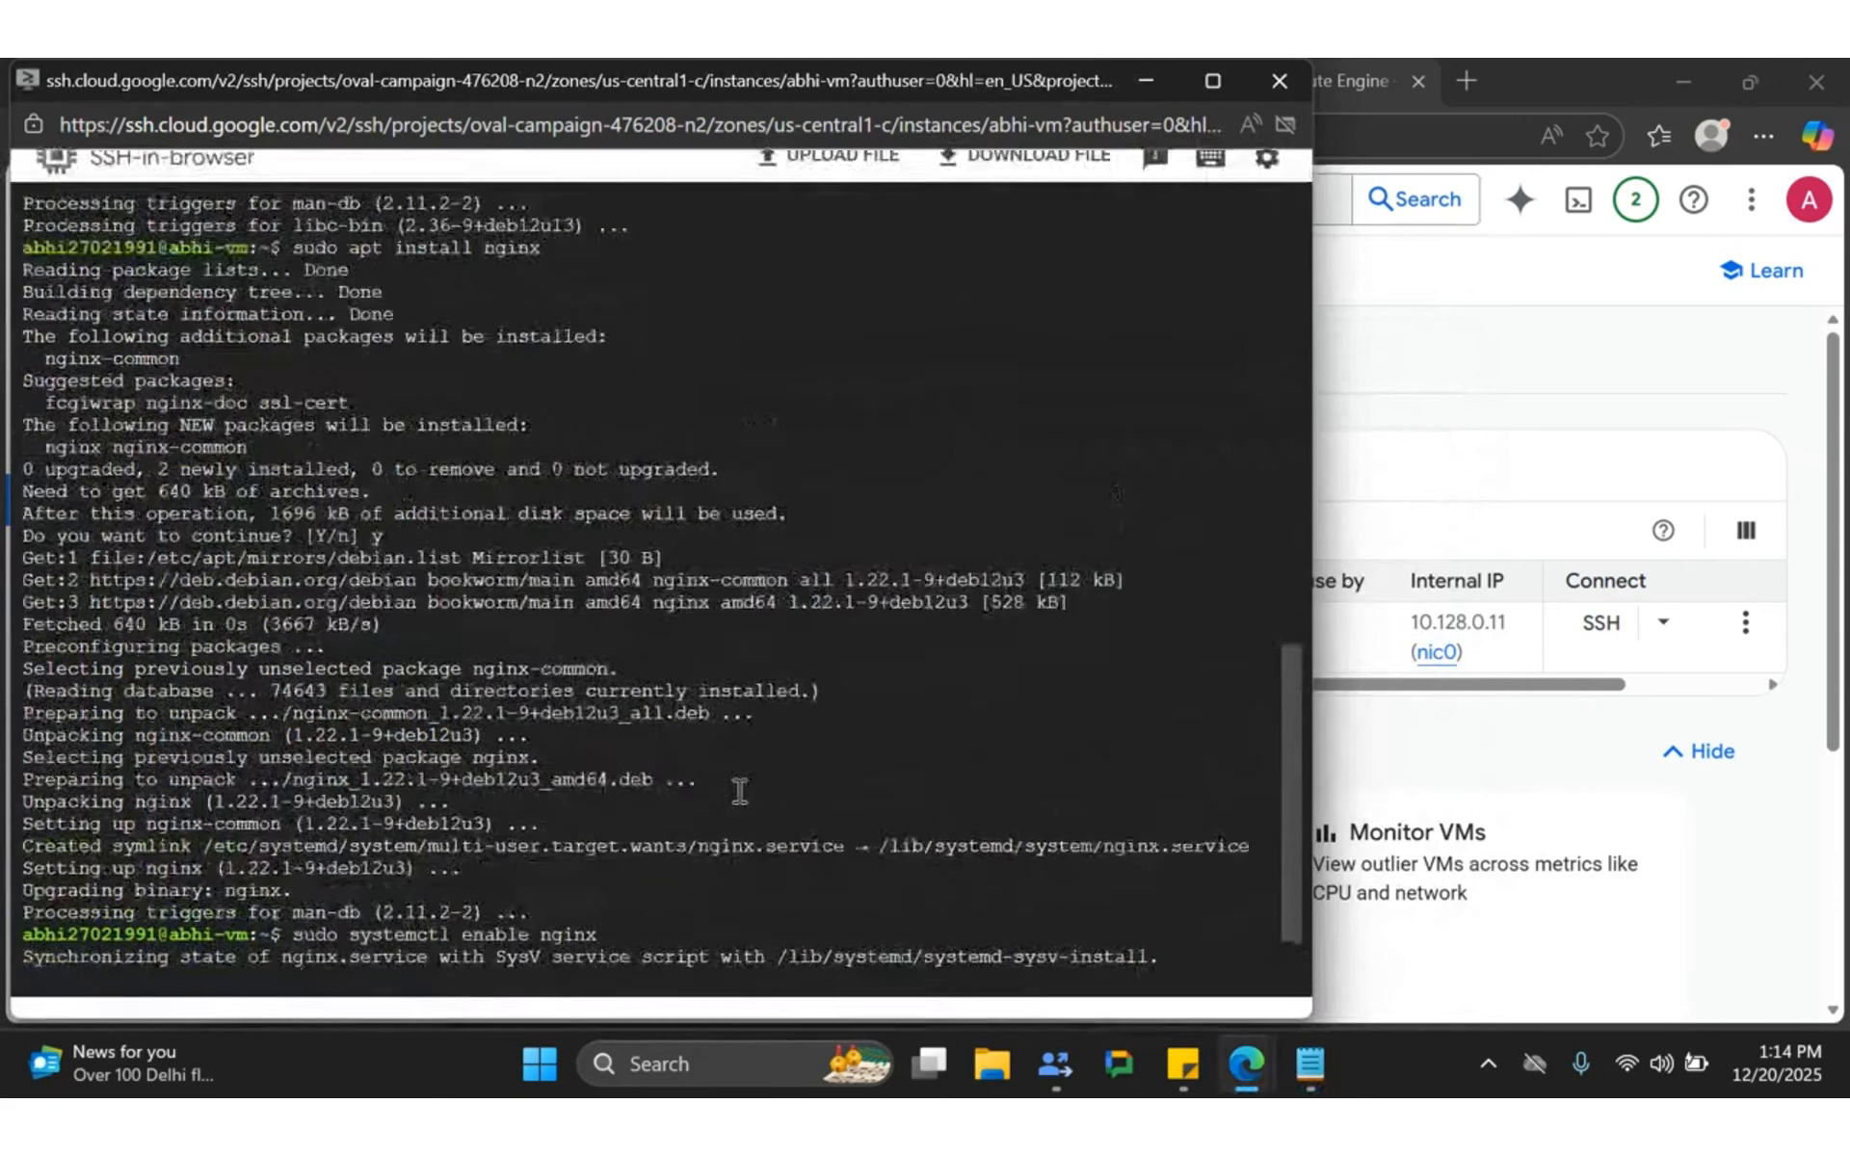
scroll(739, 788, down, 1)
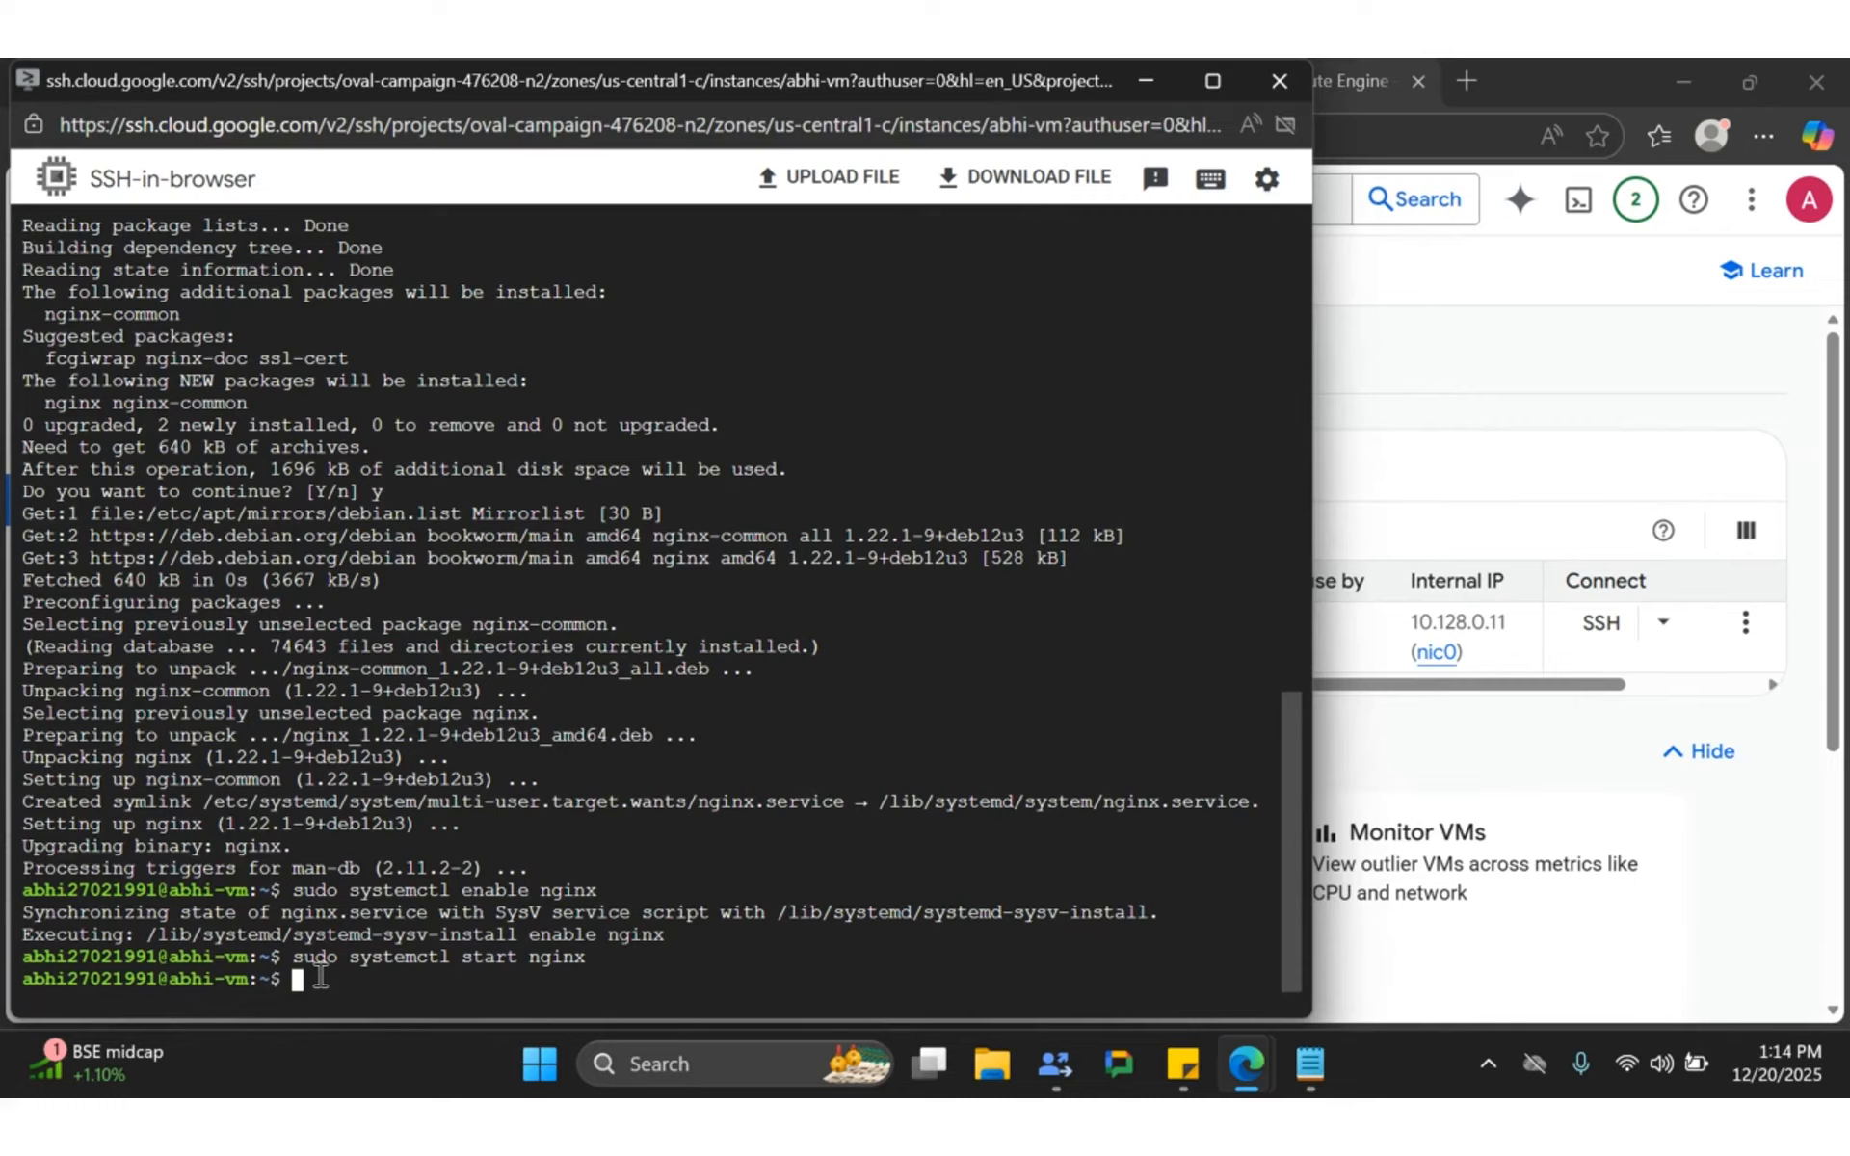
Copy abhi-vm's external IP 35.202.79.102, load it in a new tab, and go back to VM instances.
click(1145, 85)
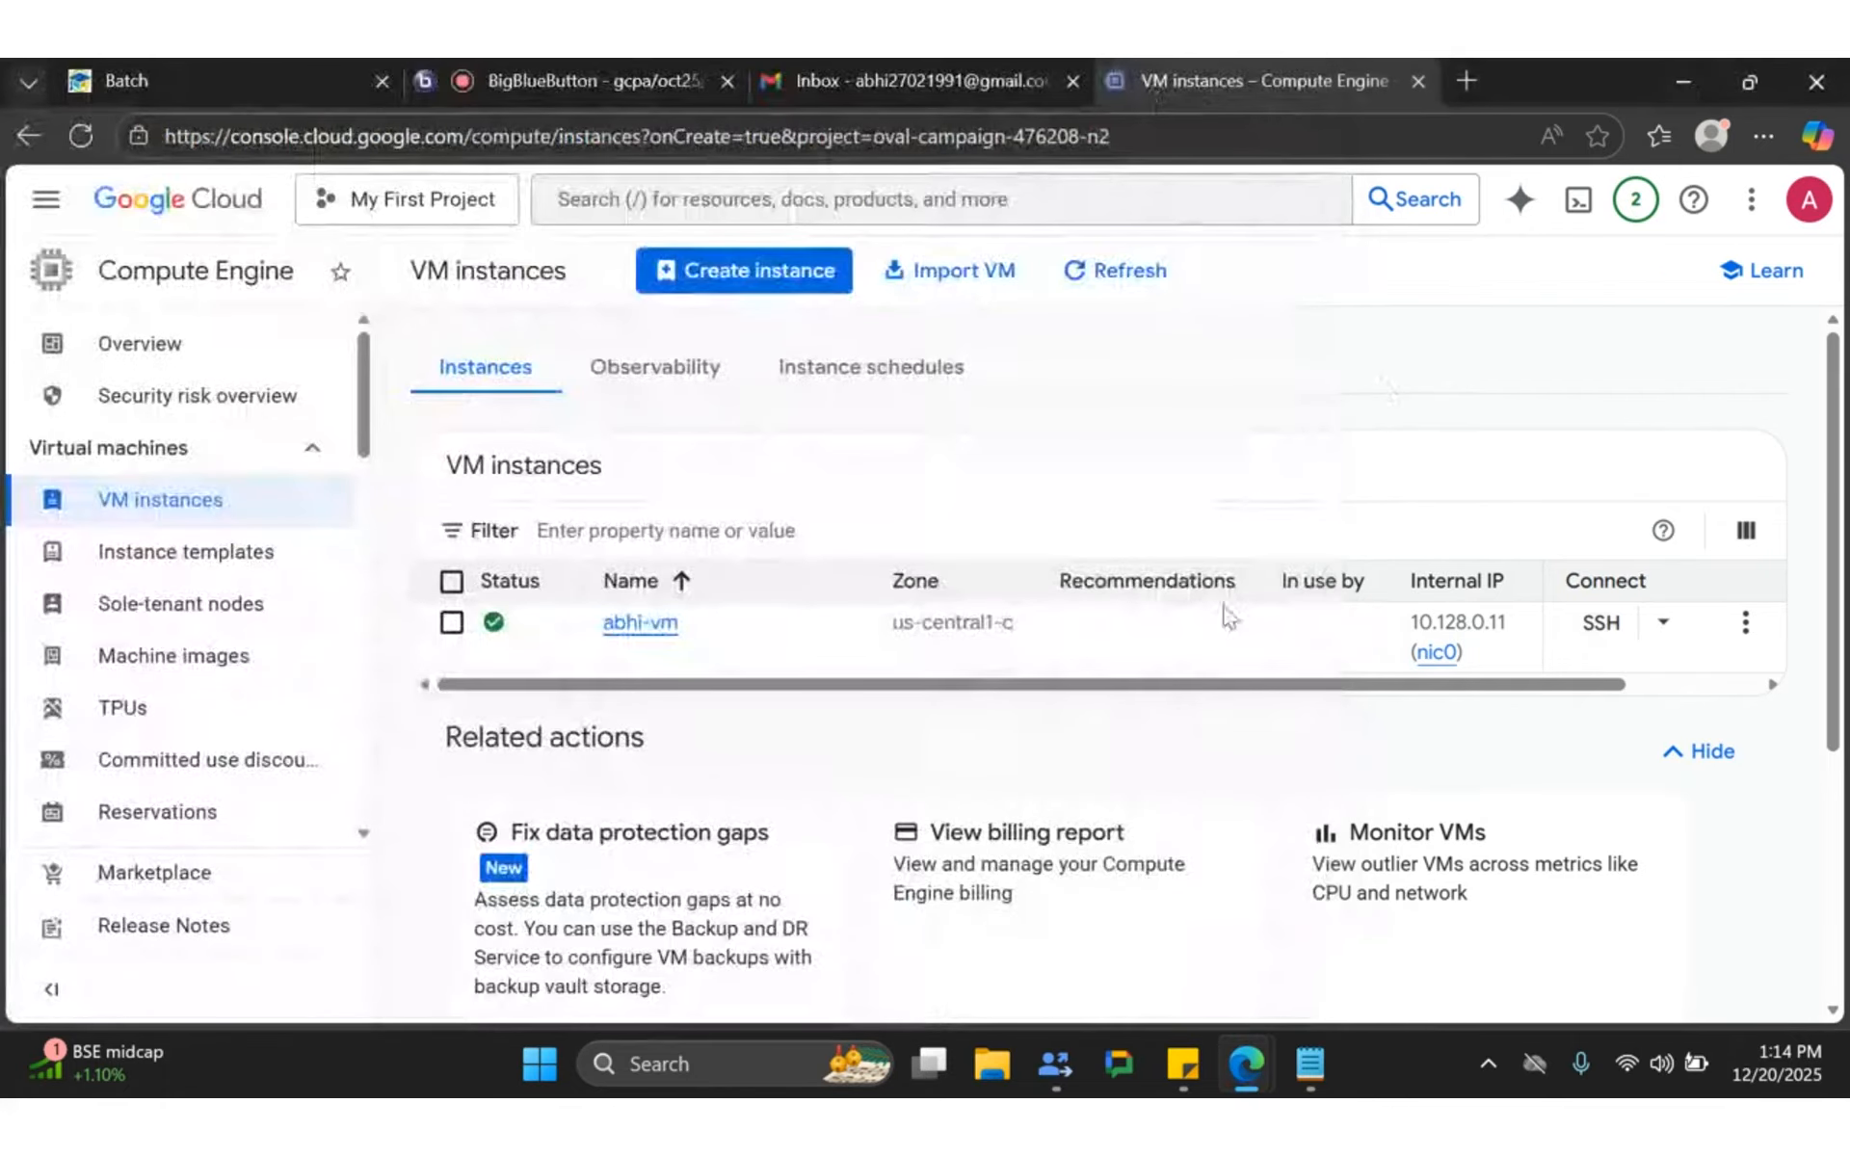
scroll(1260, 655, right, 3)
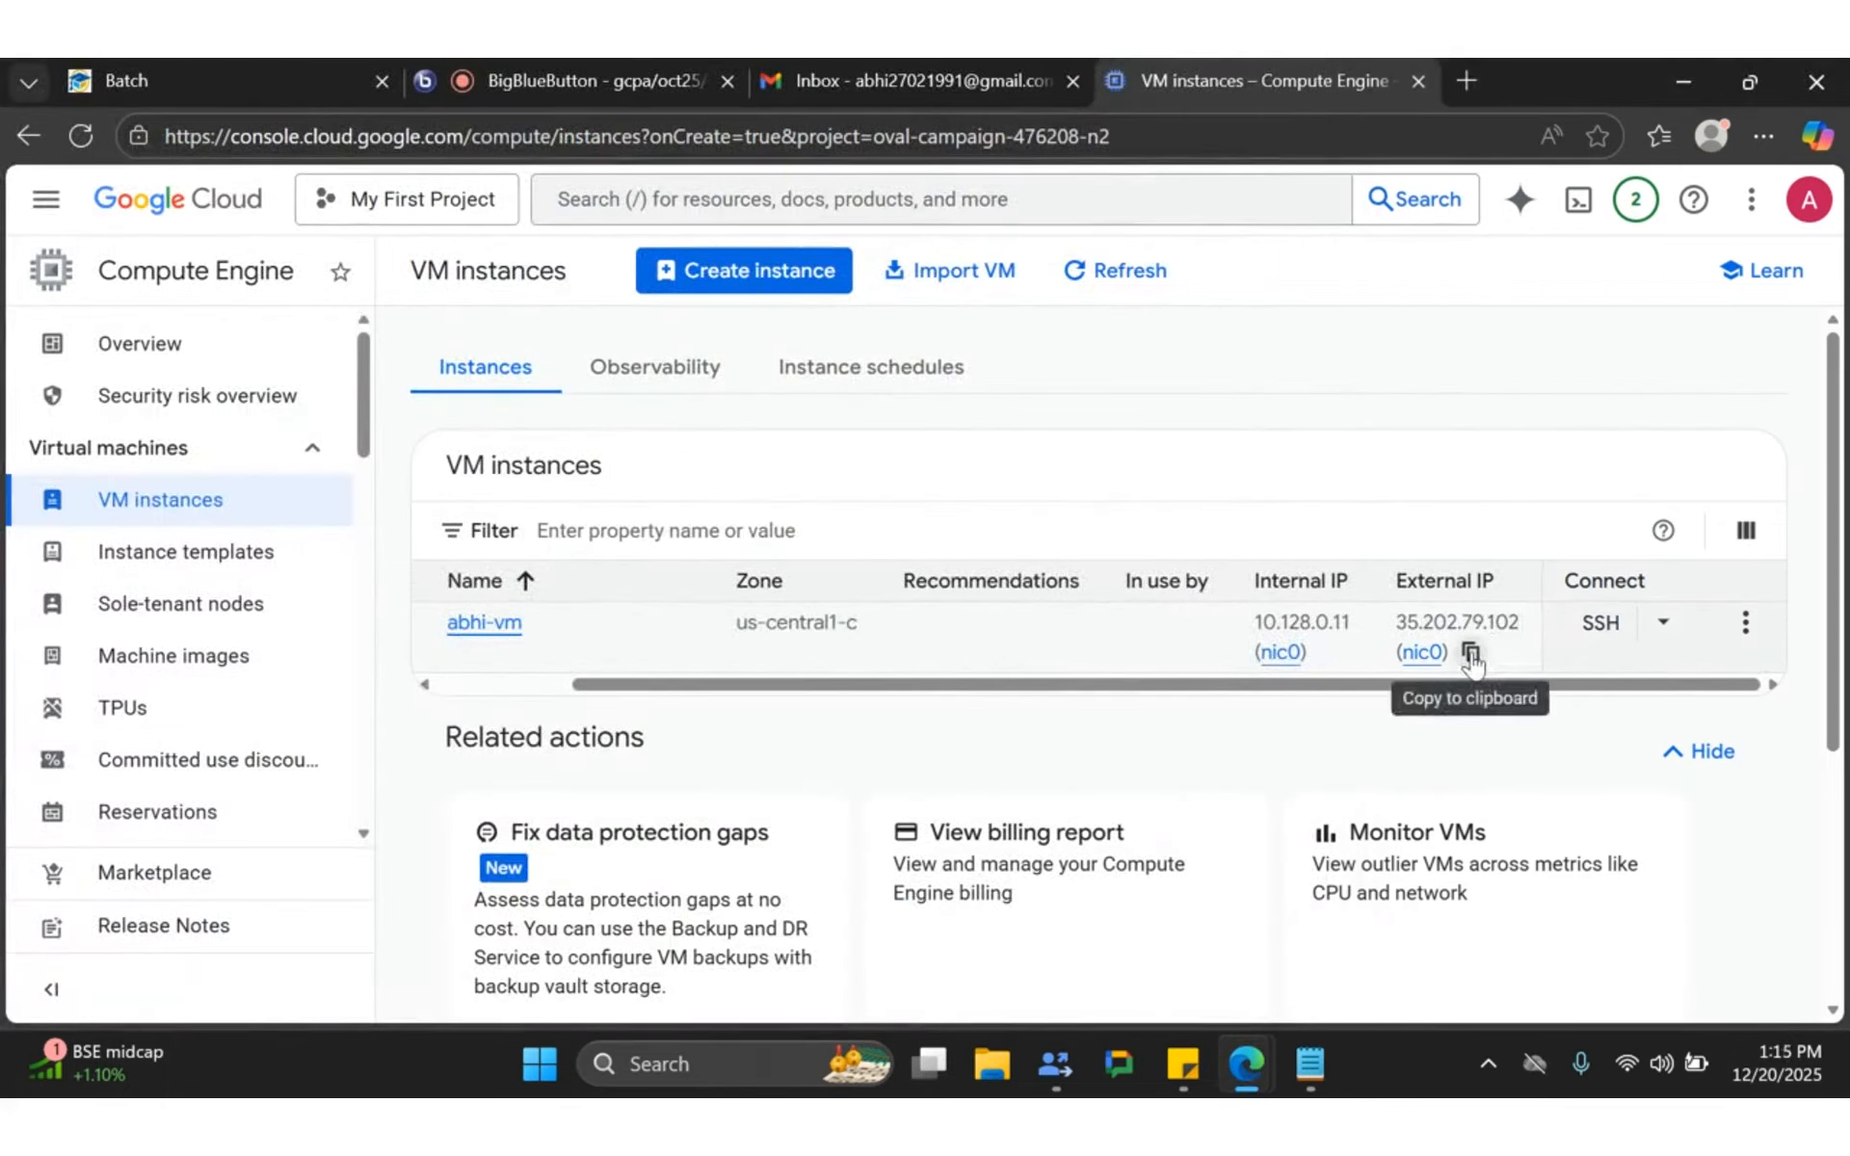
click(1470, 655)
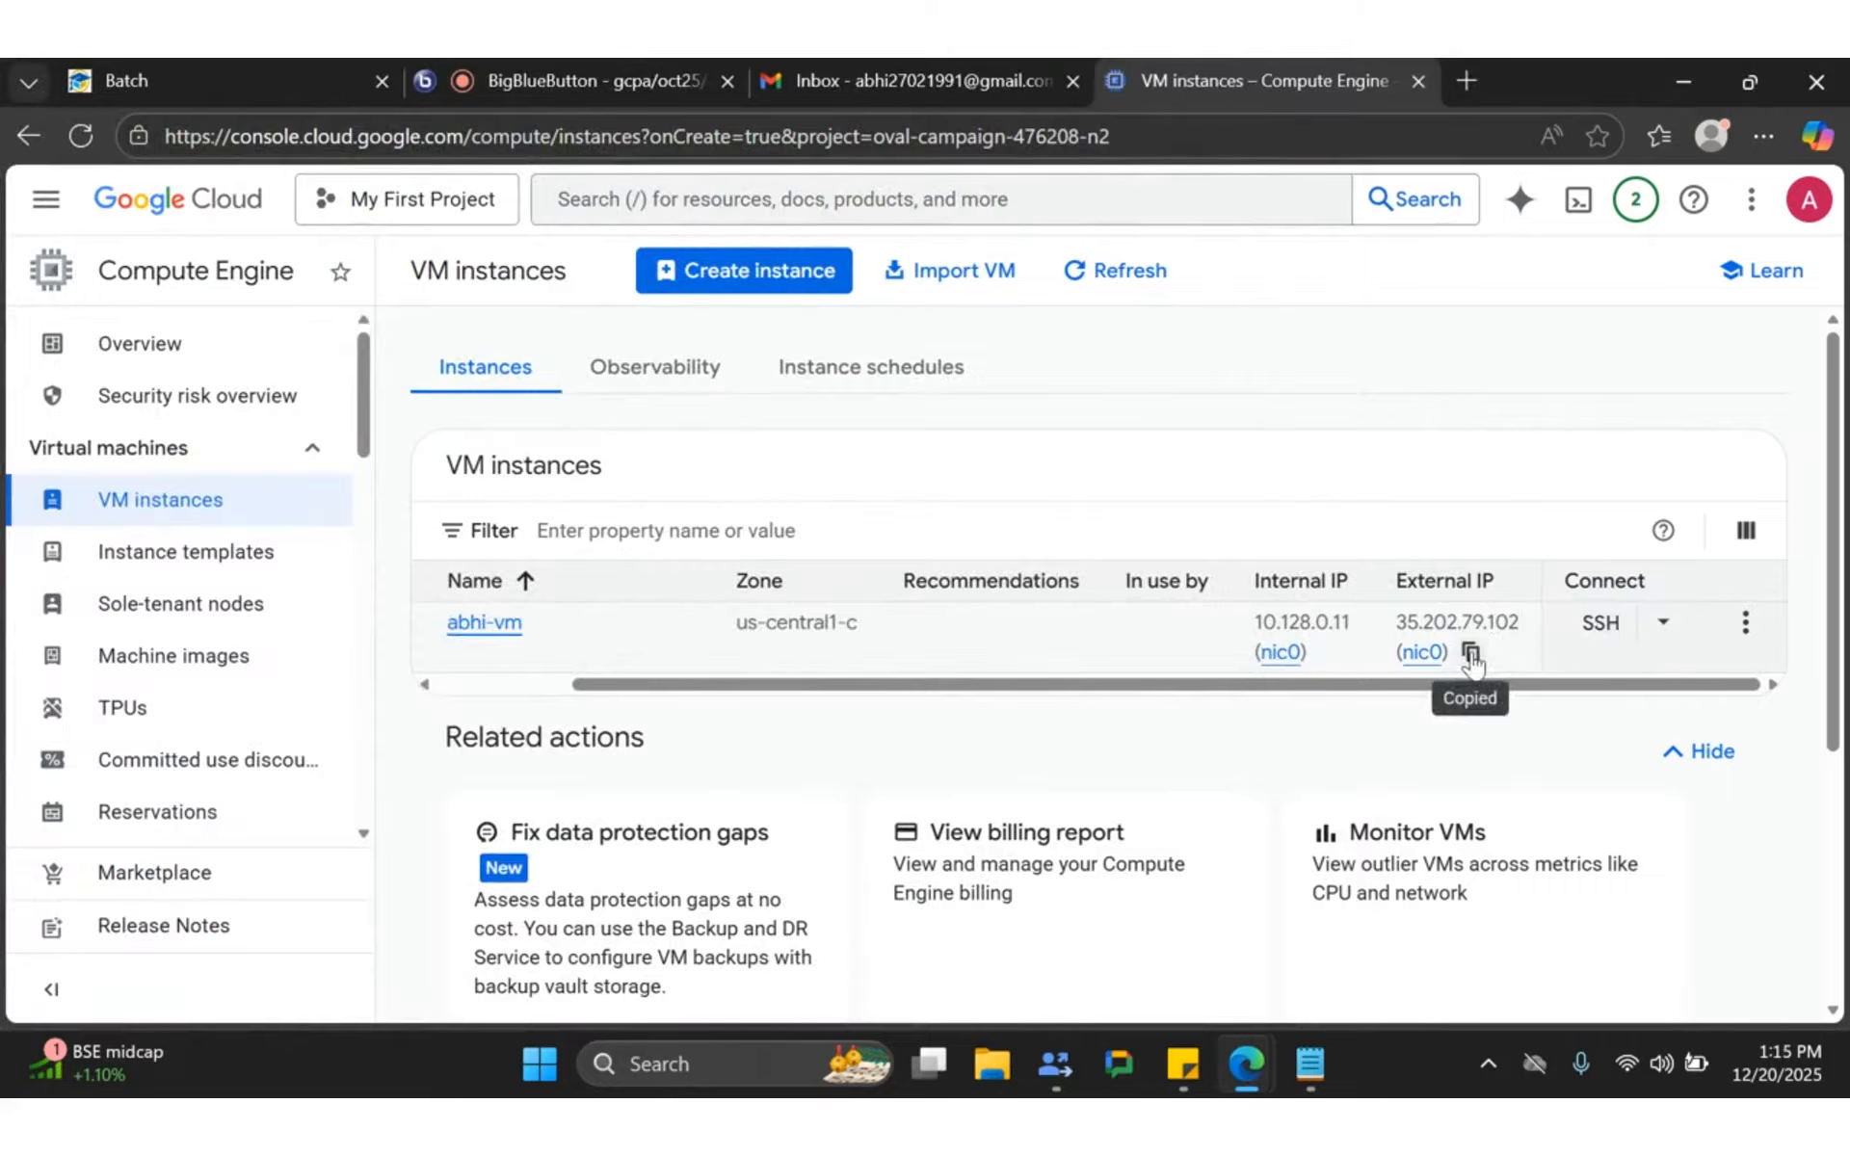
click(1467, 82)
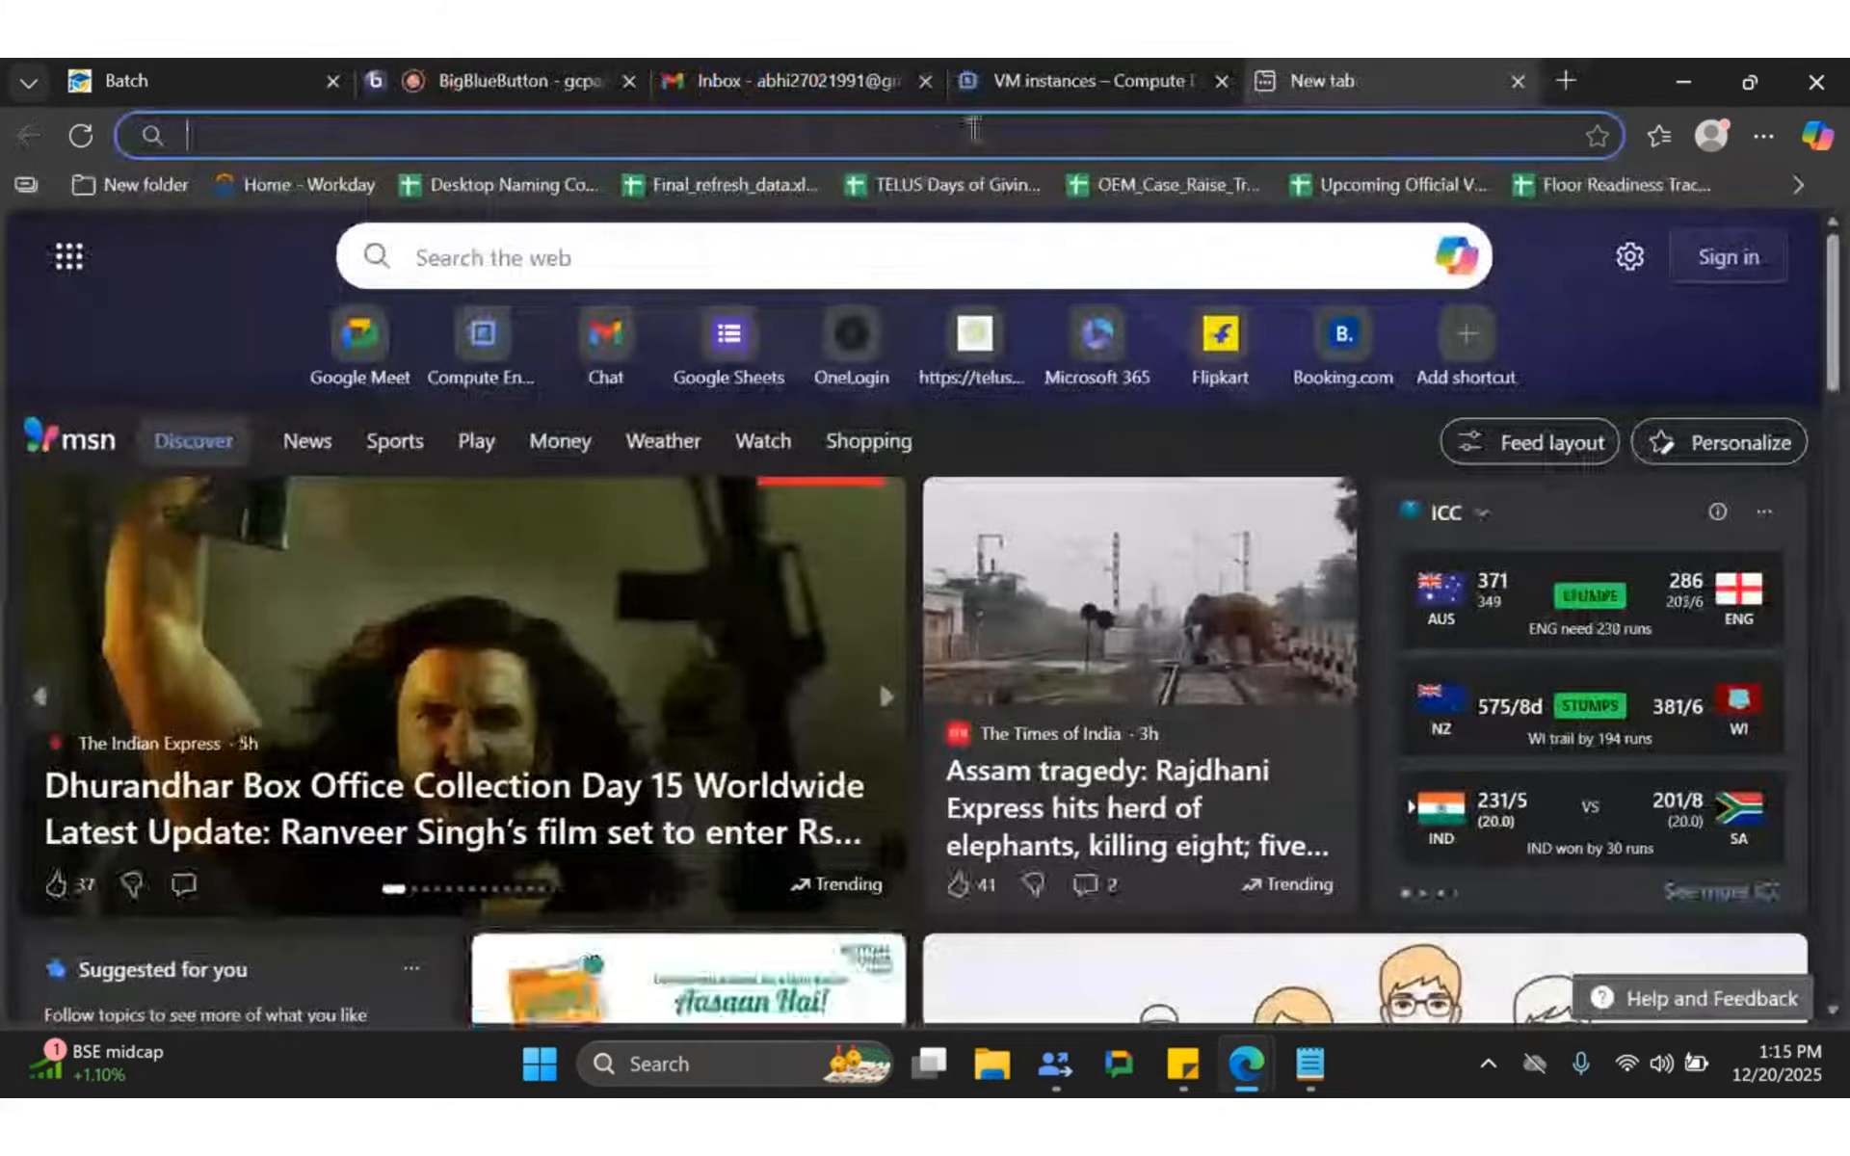
click(973, 128)
key(ctrl+v)
key(Return)
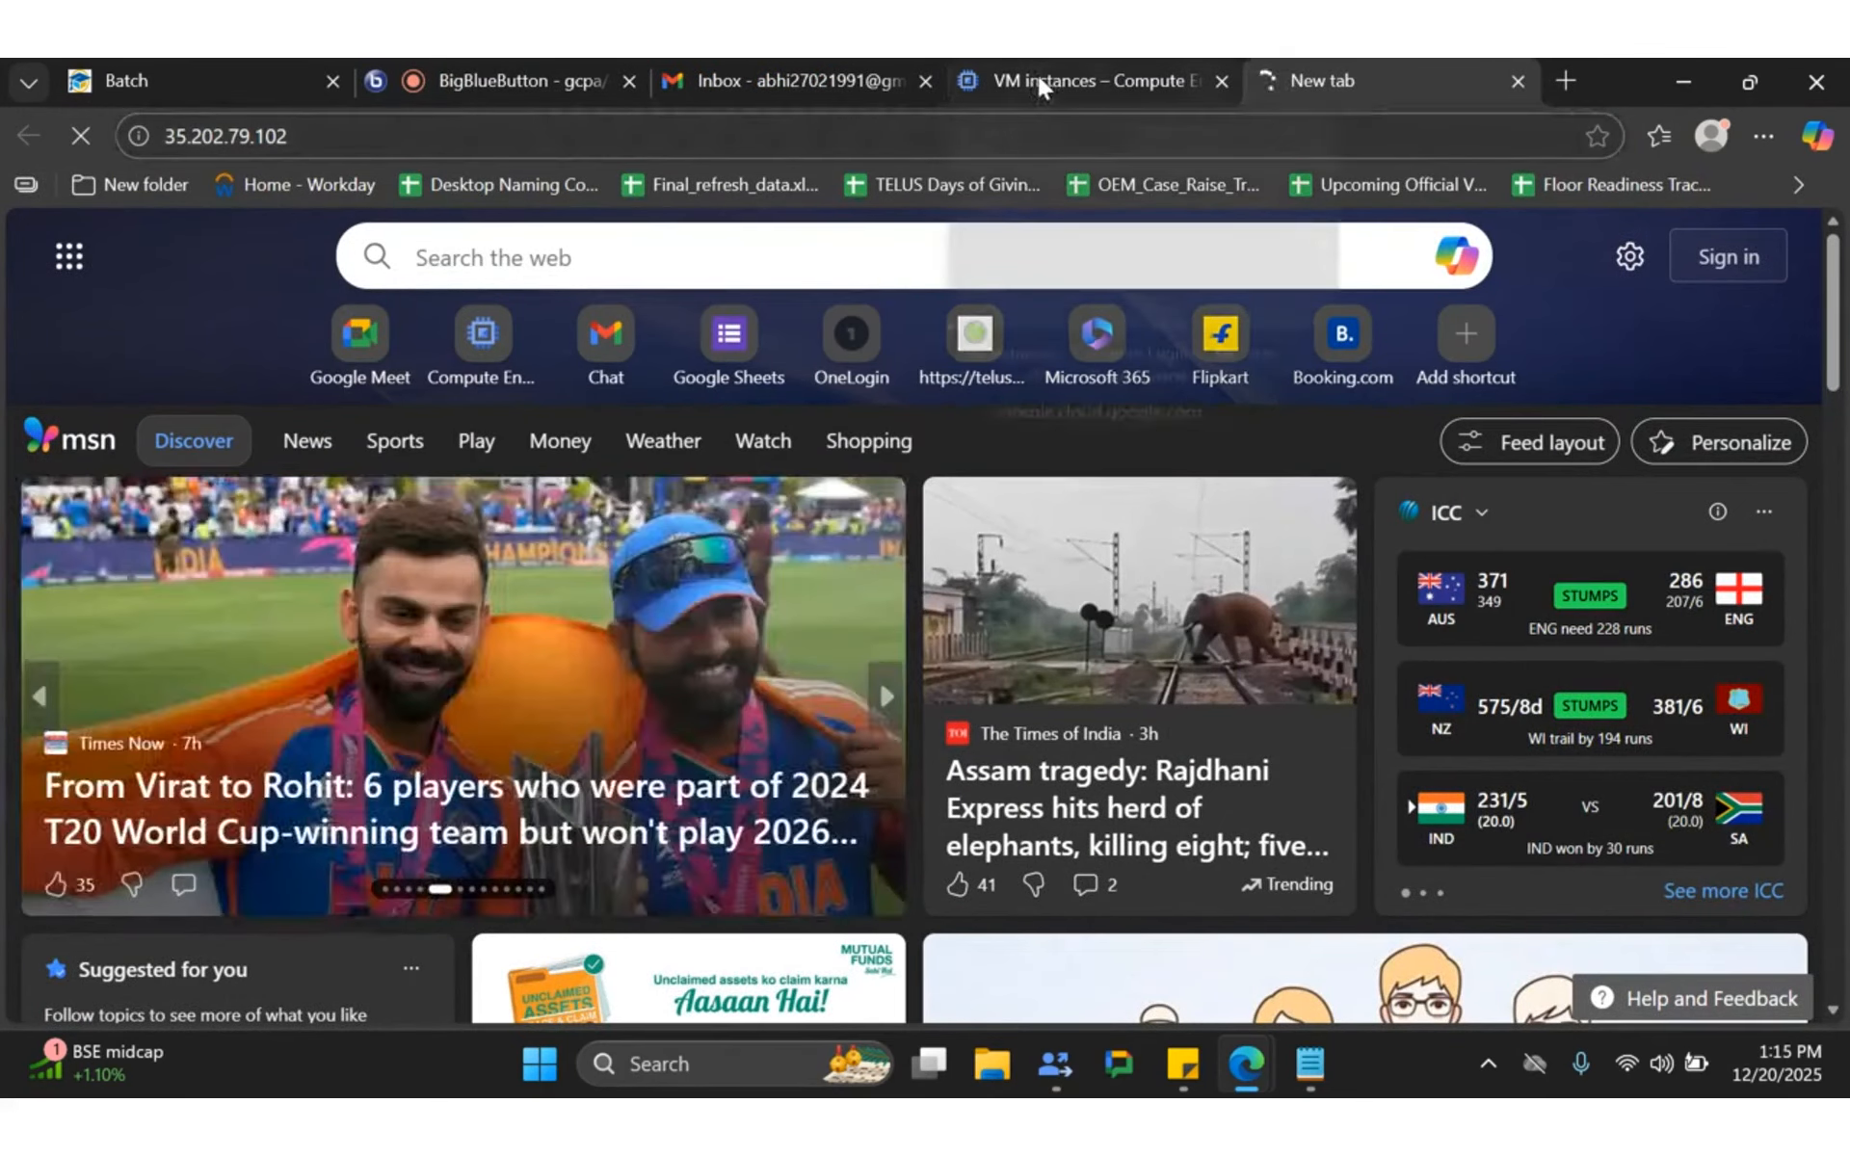
click(1040, 85)
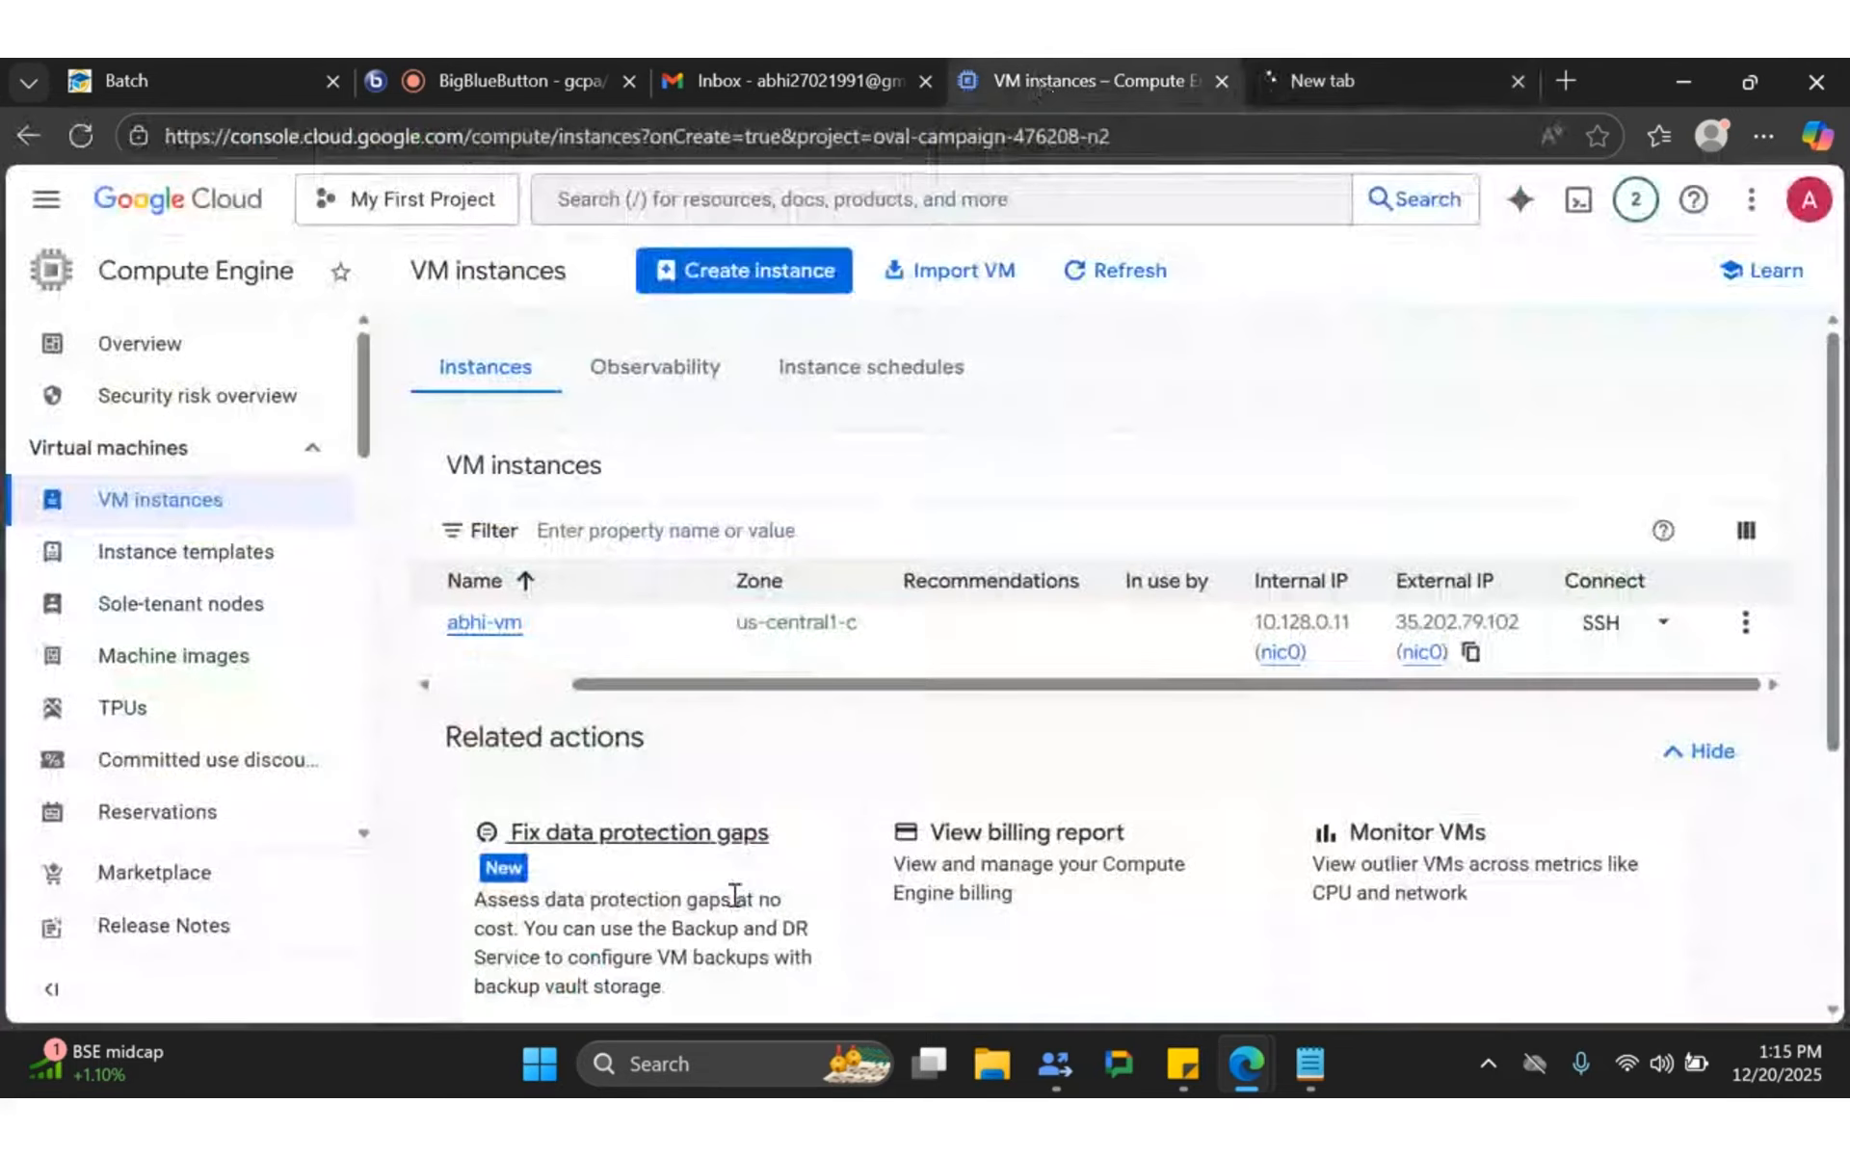
click(484, 624)
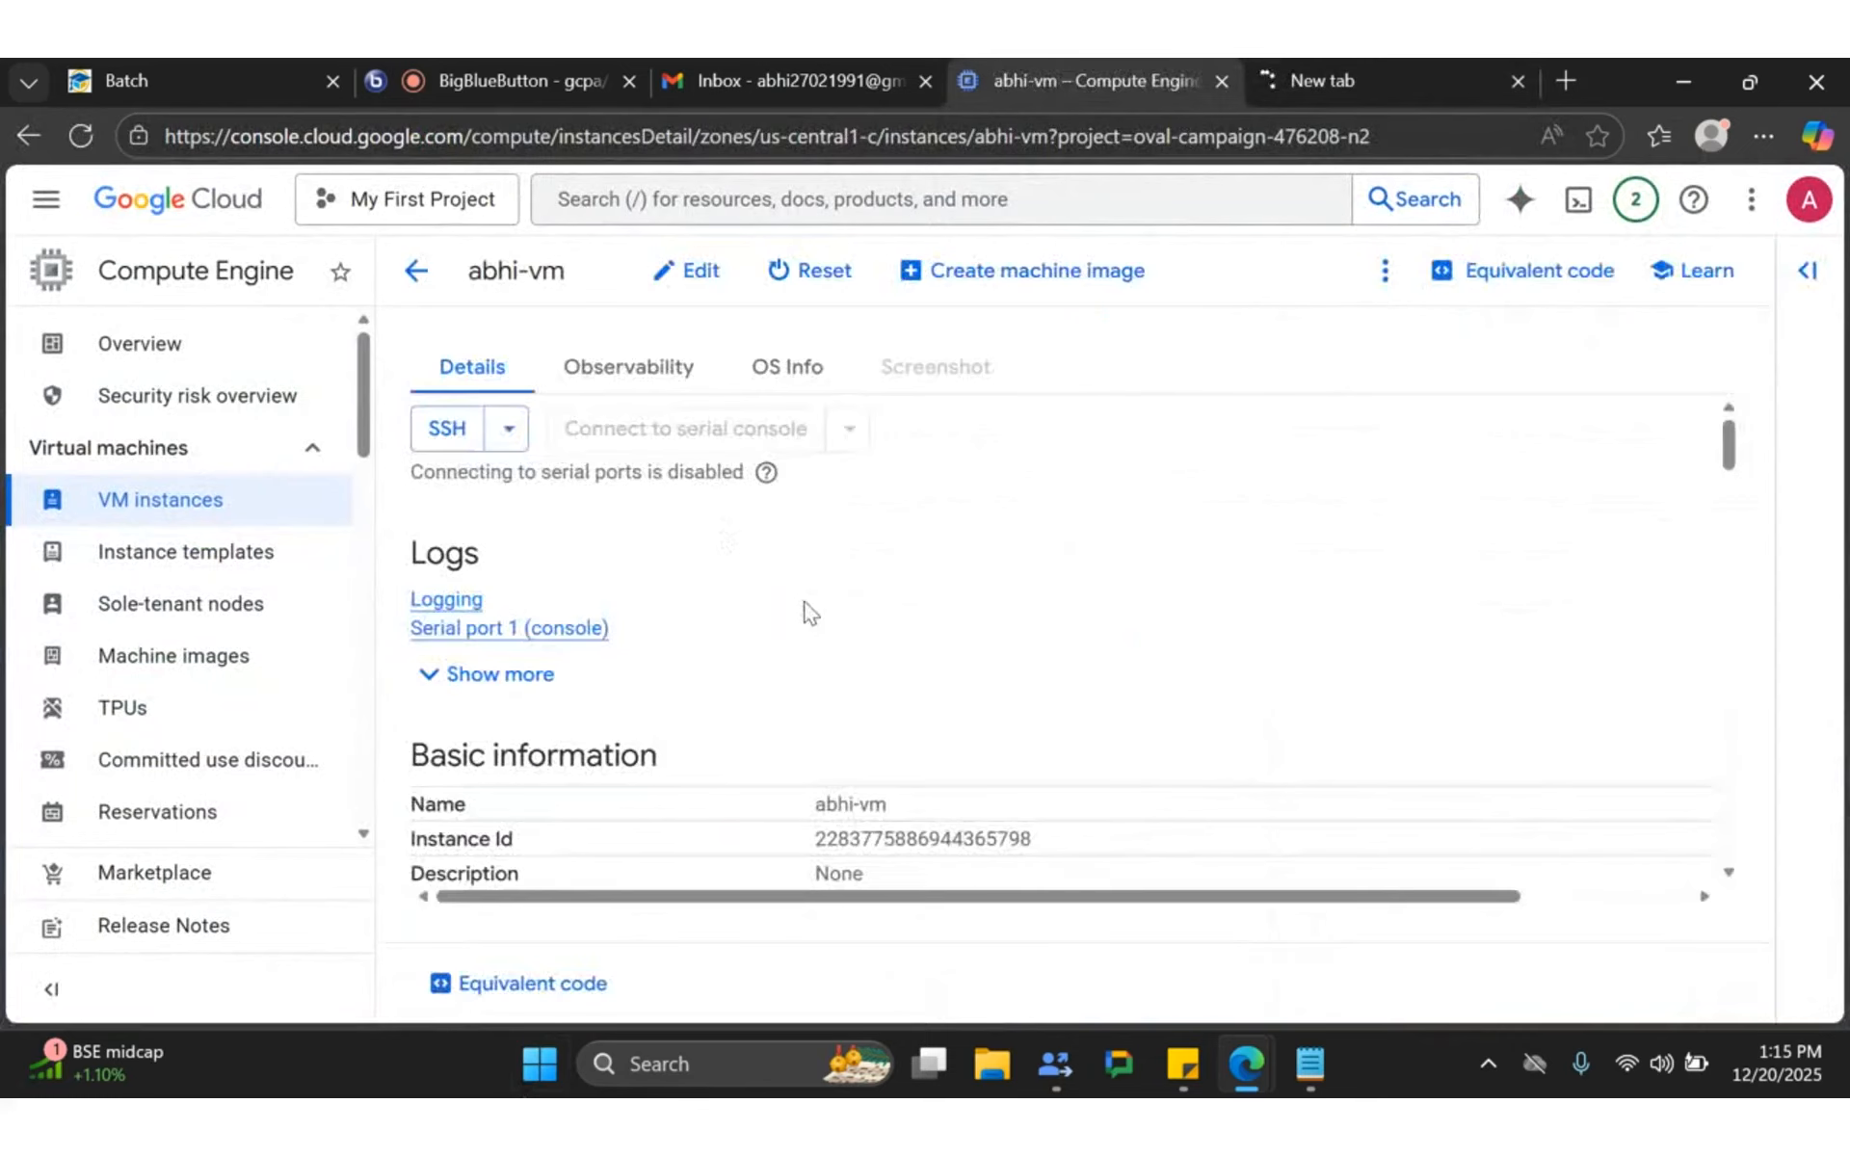
scroll(716, 695, down, 10)
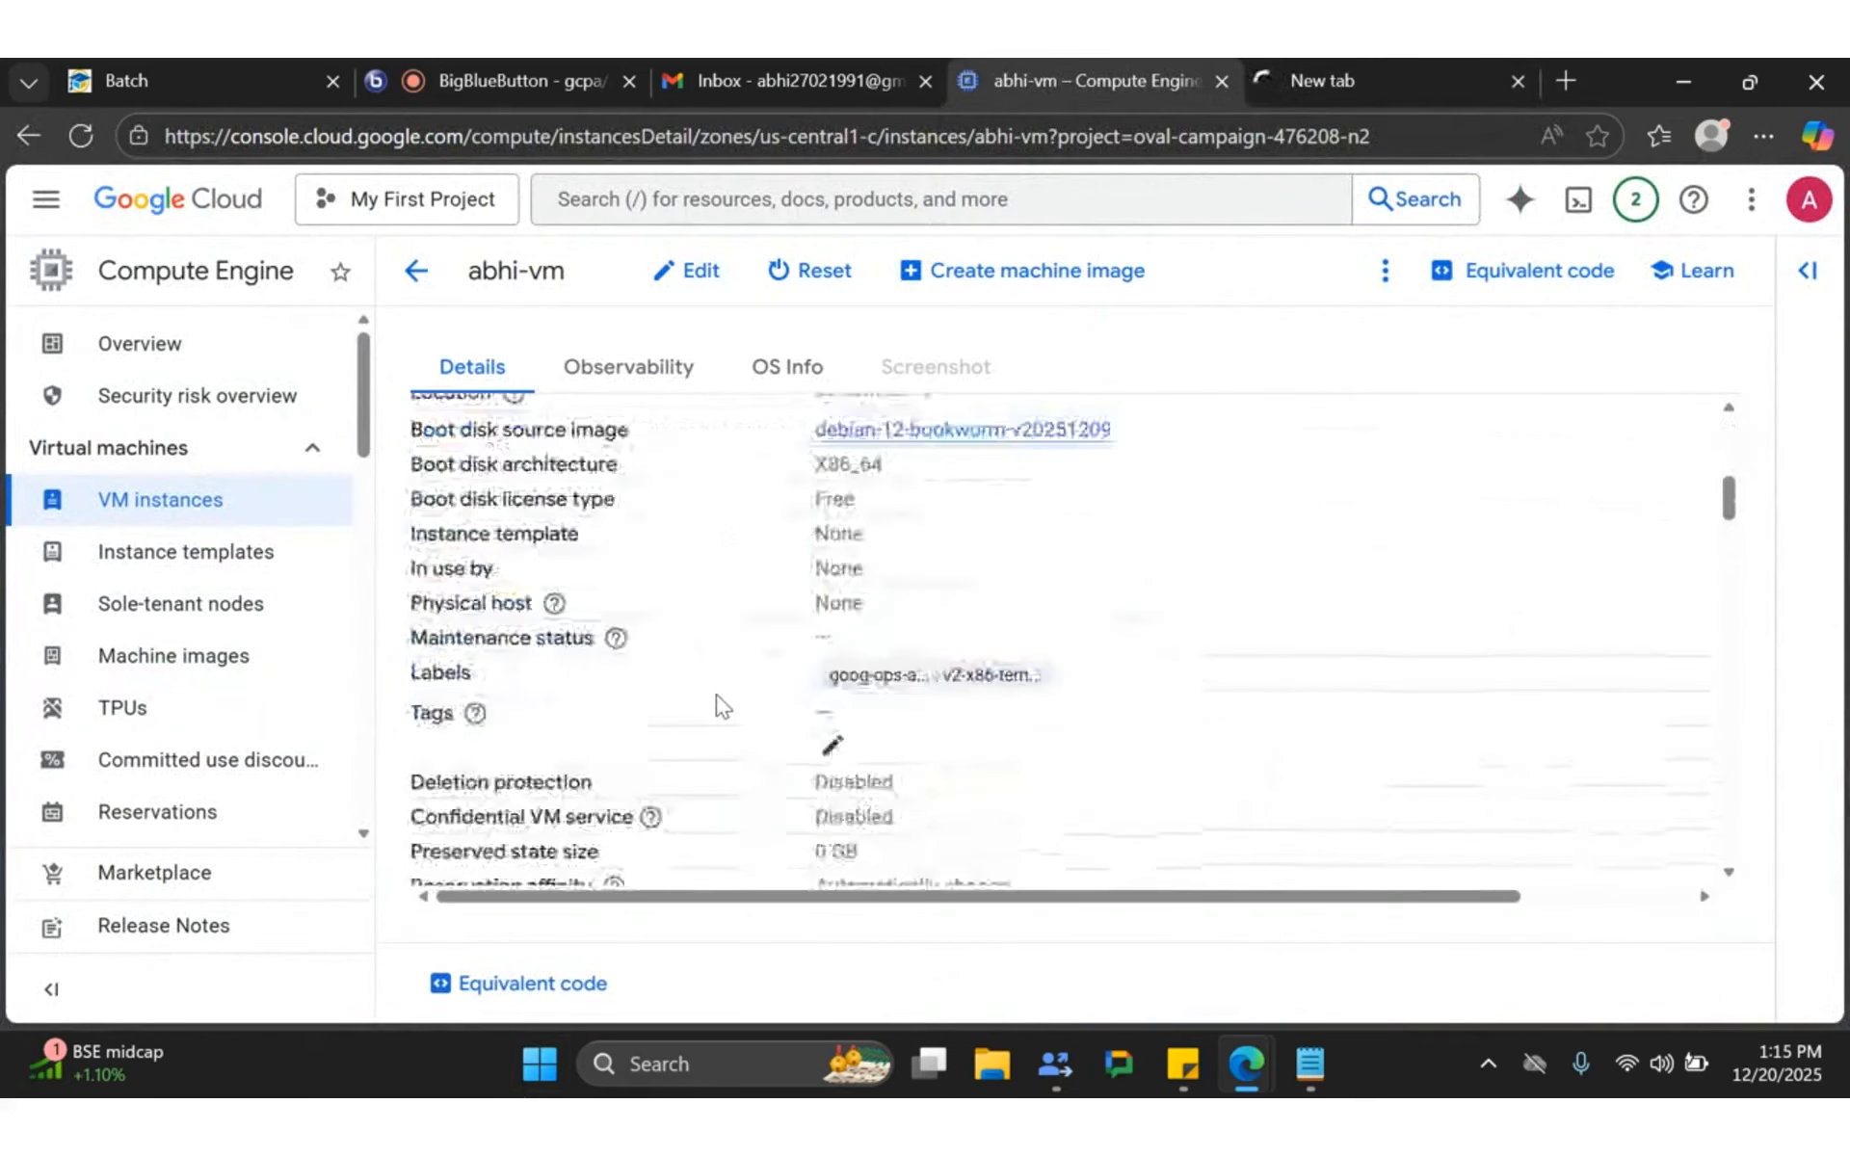
scroll(715, 693, down, 5)
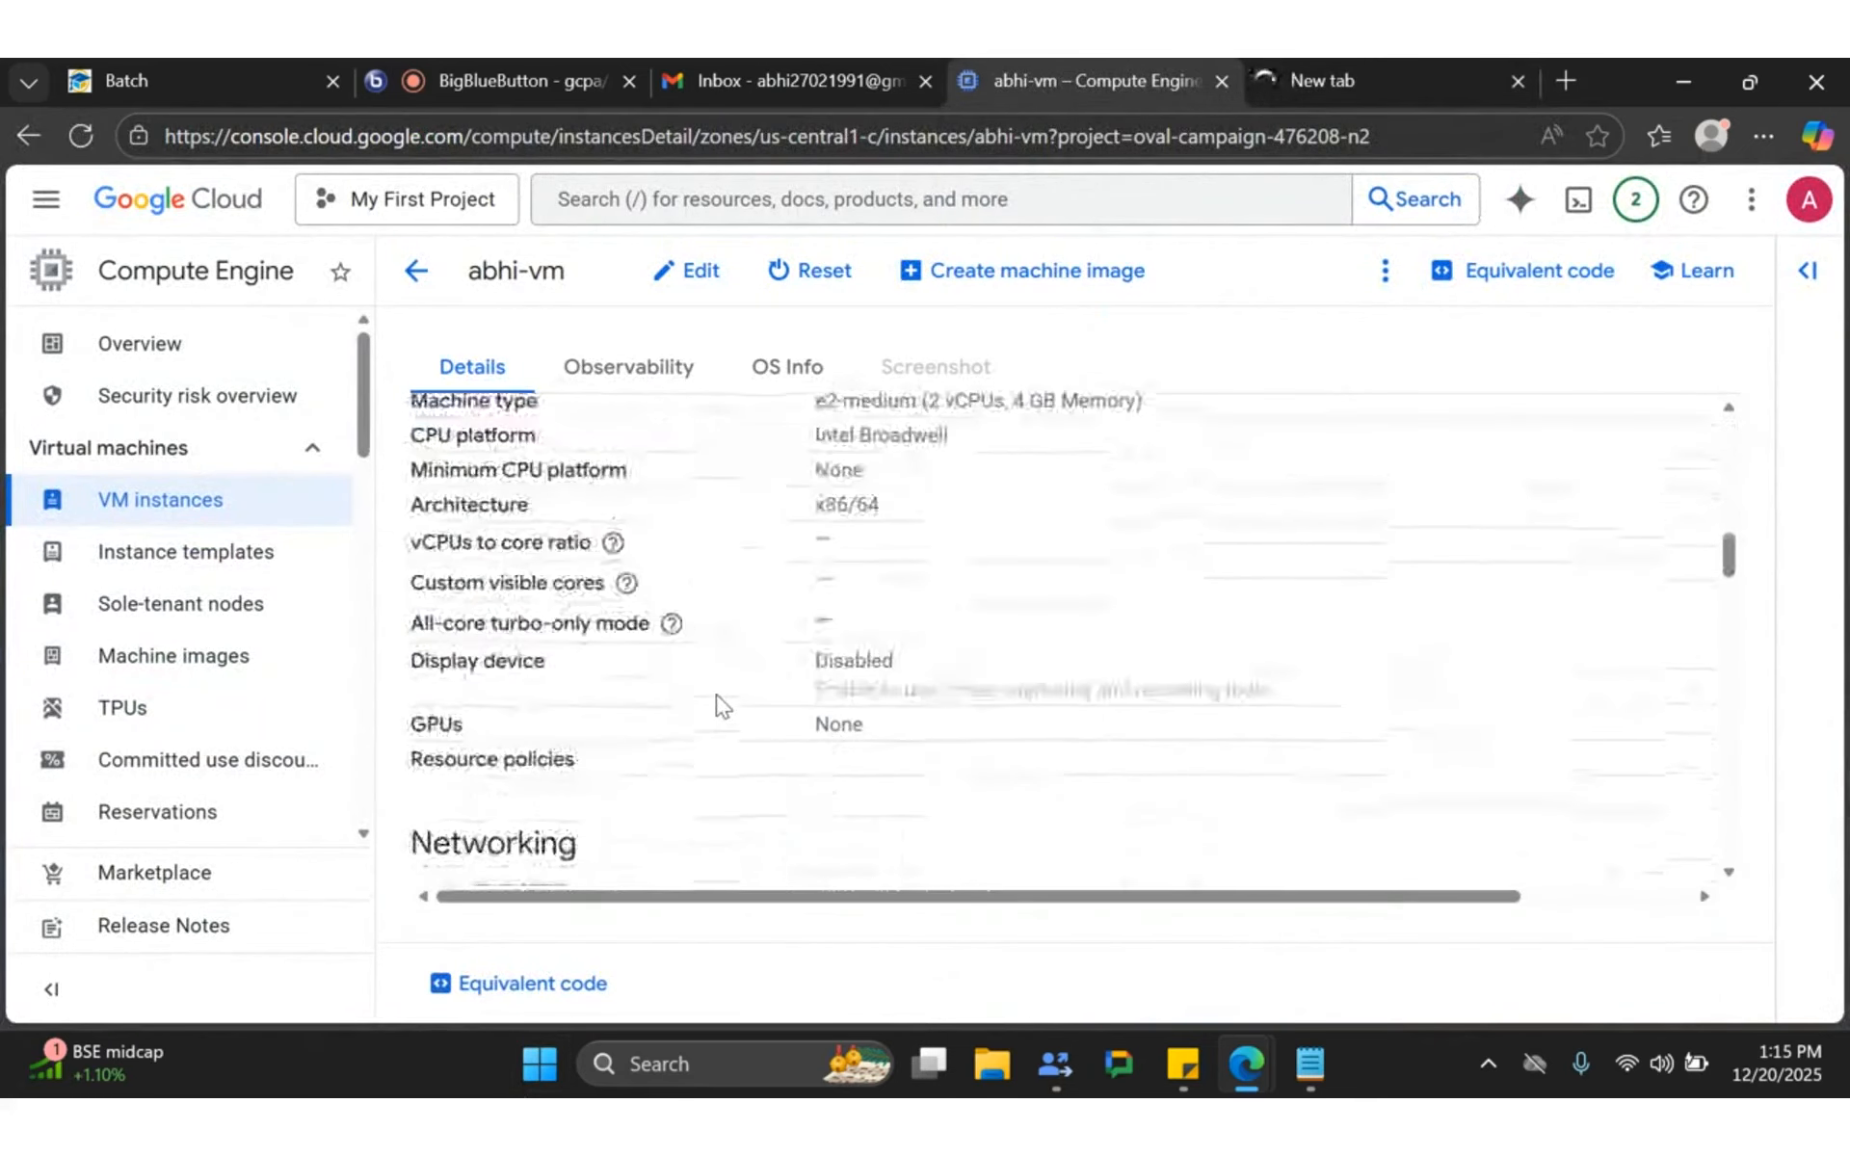
scroll(715, 696, down, 3)
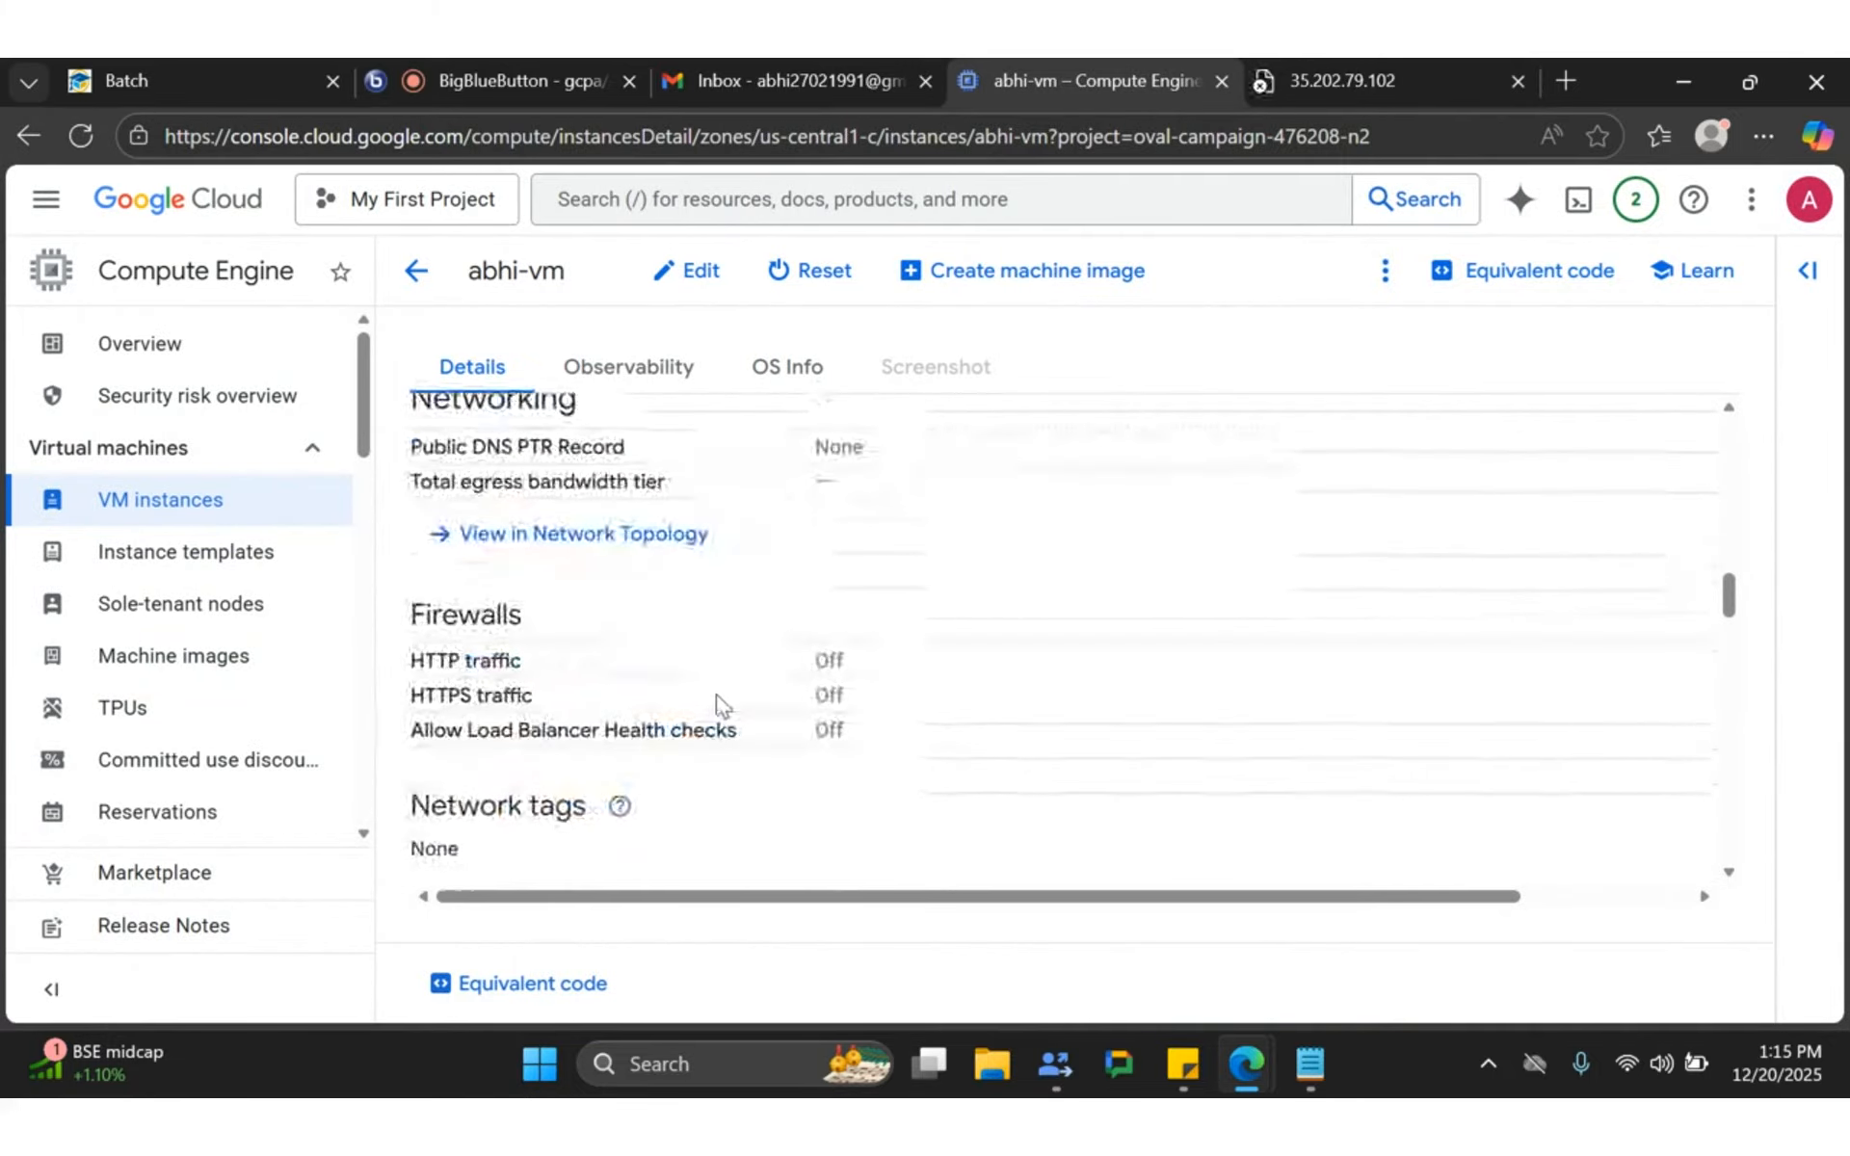
scroll(717, 705, down, 2)
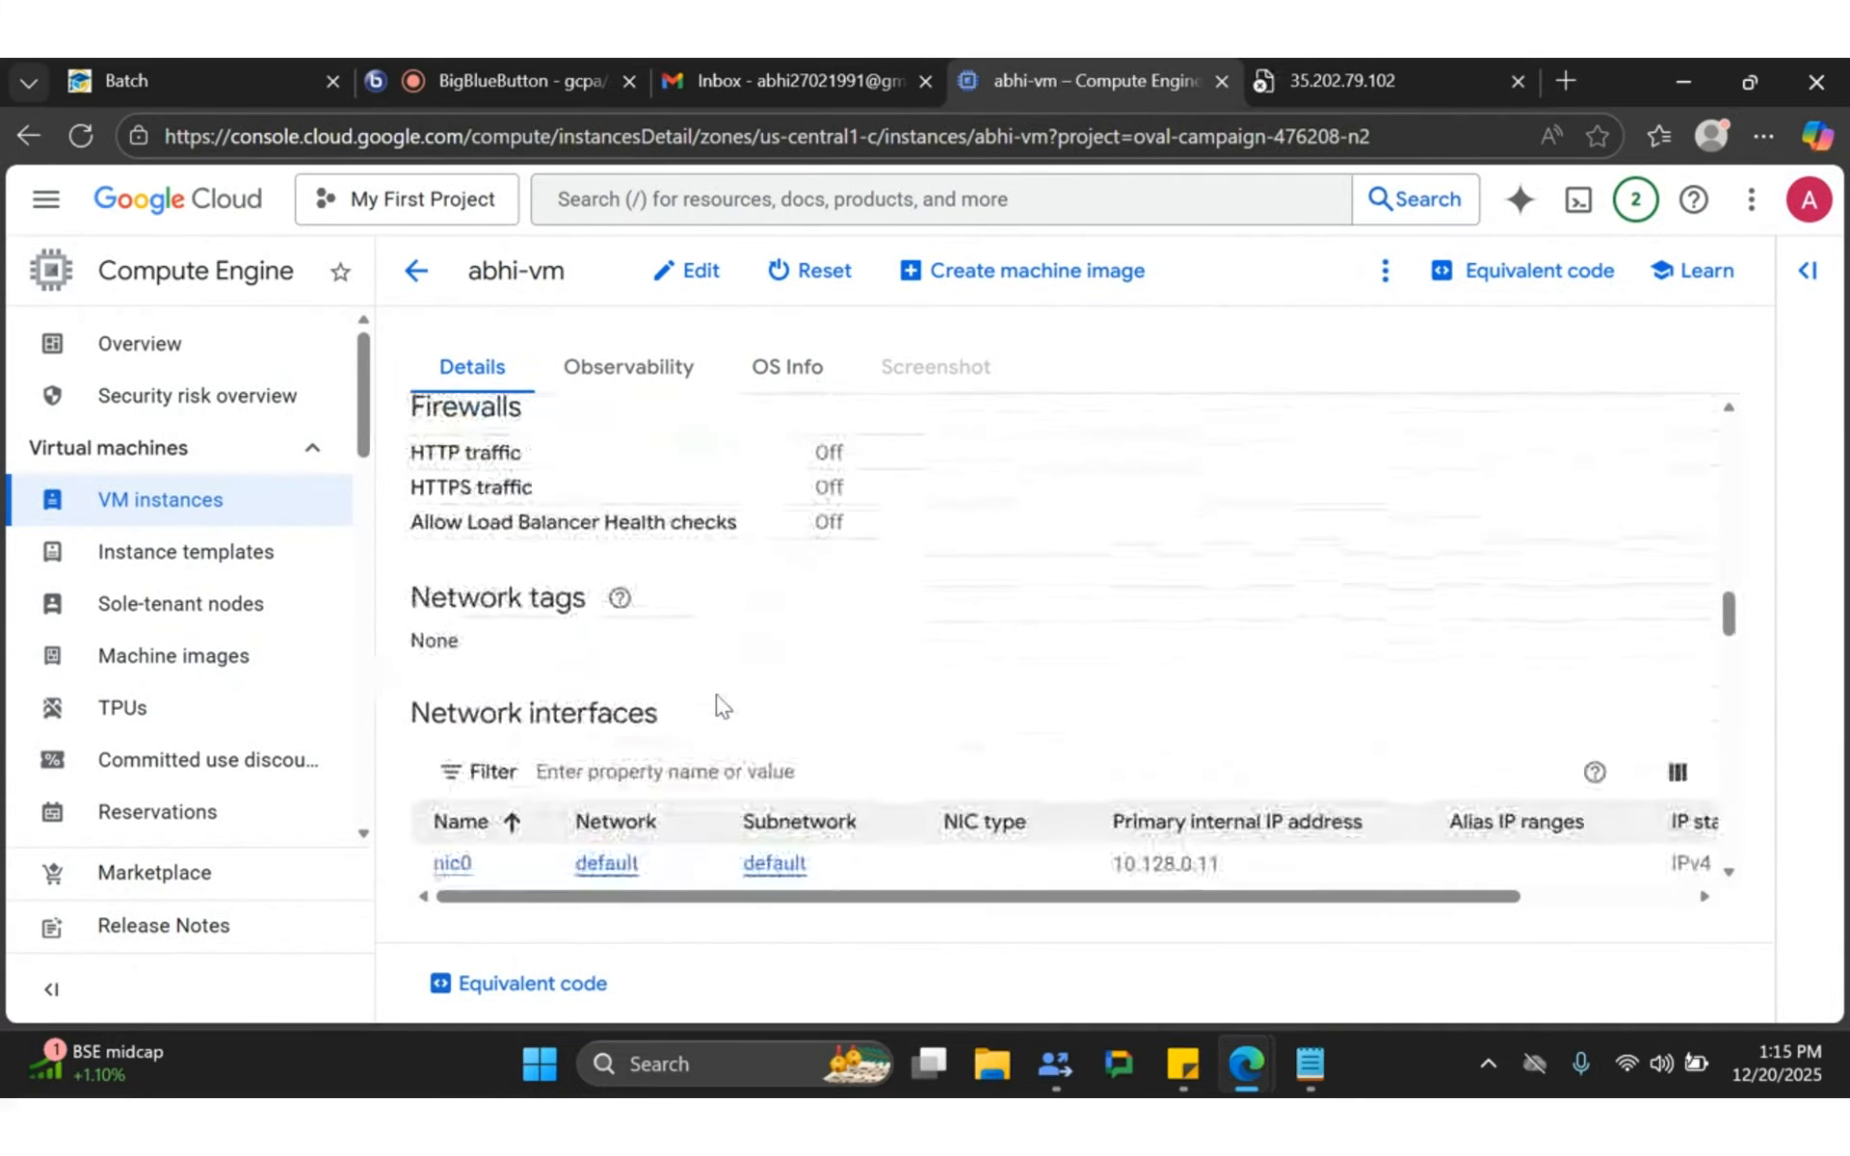
scroll(717, 706, down, 3)
scroll(716, 695, down, 5)
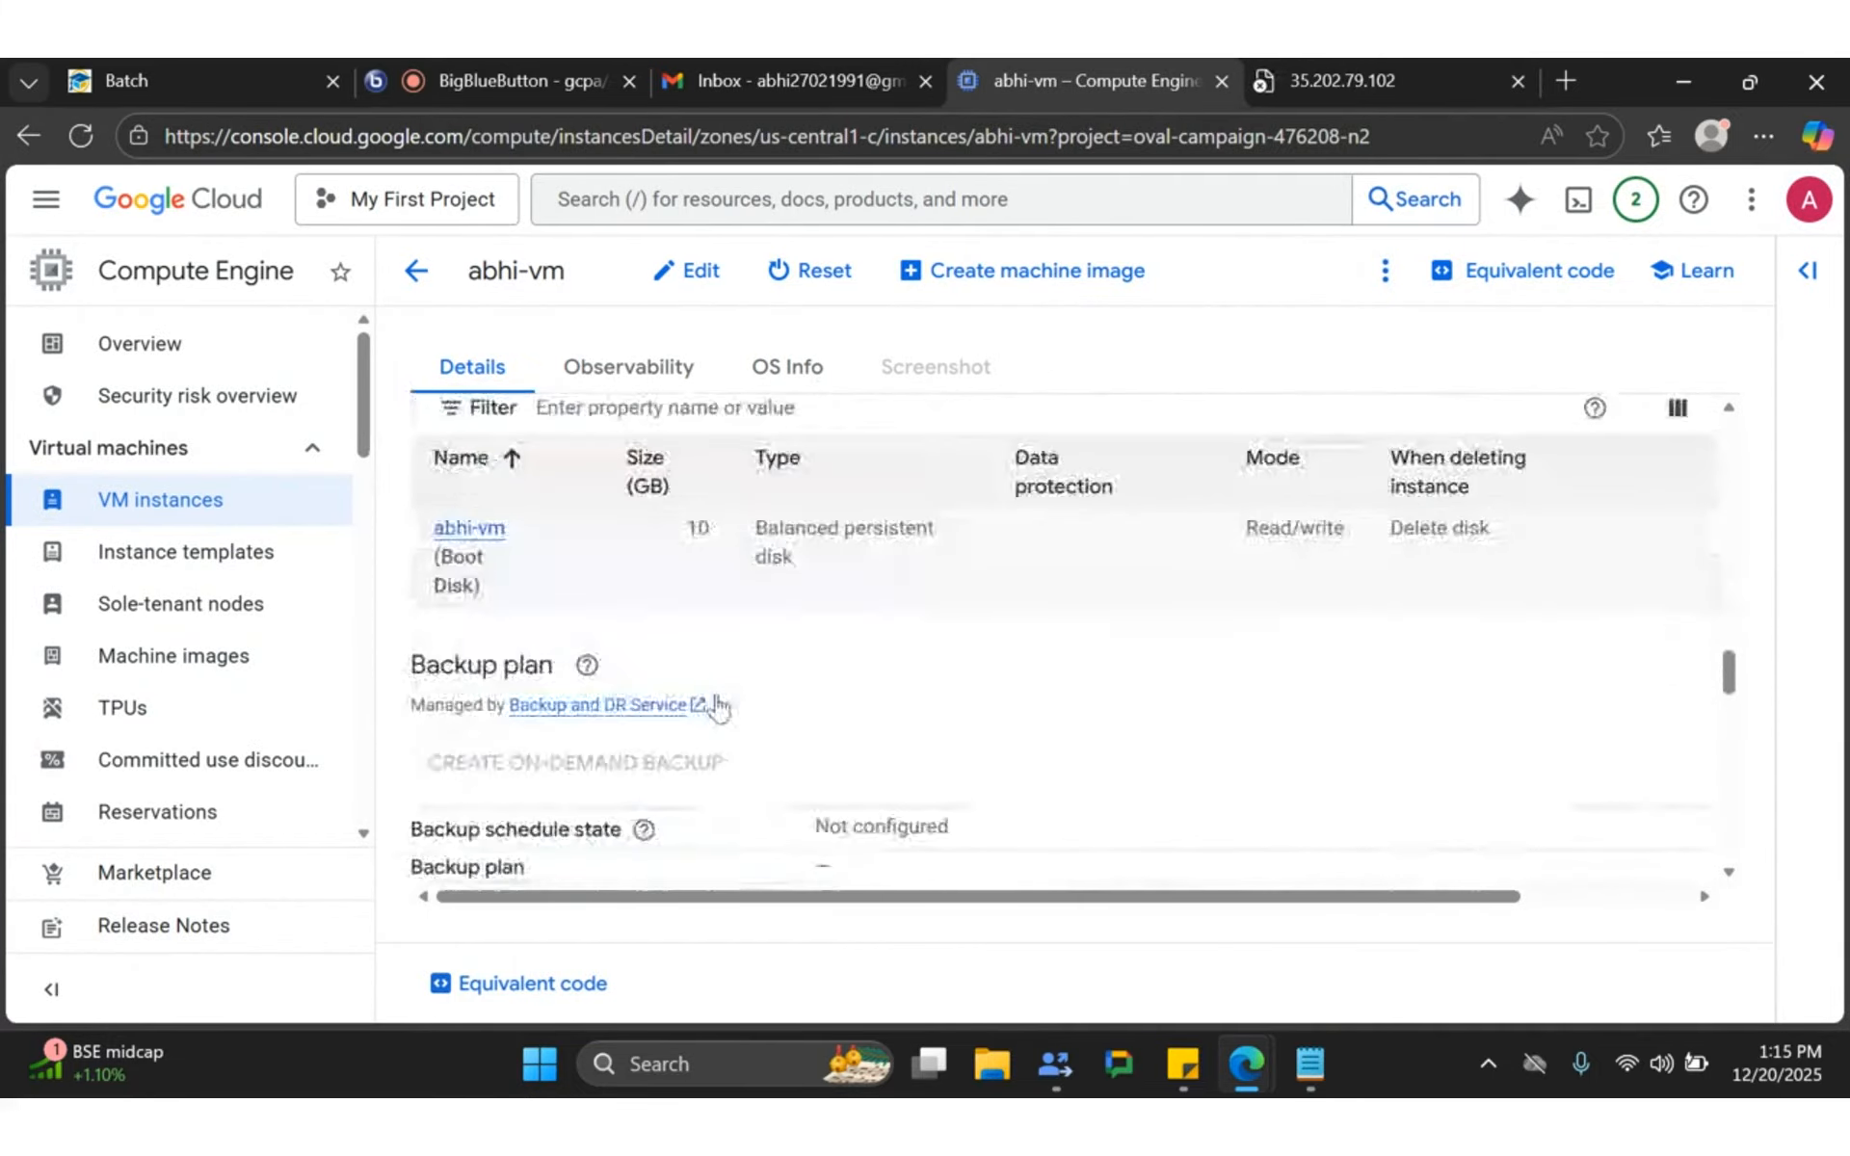
scroll(716, 695, down, 5)
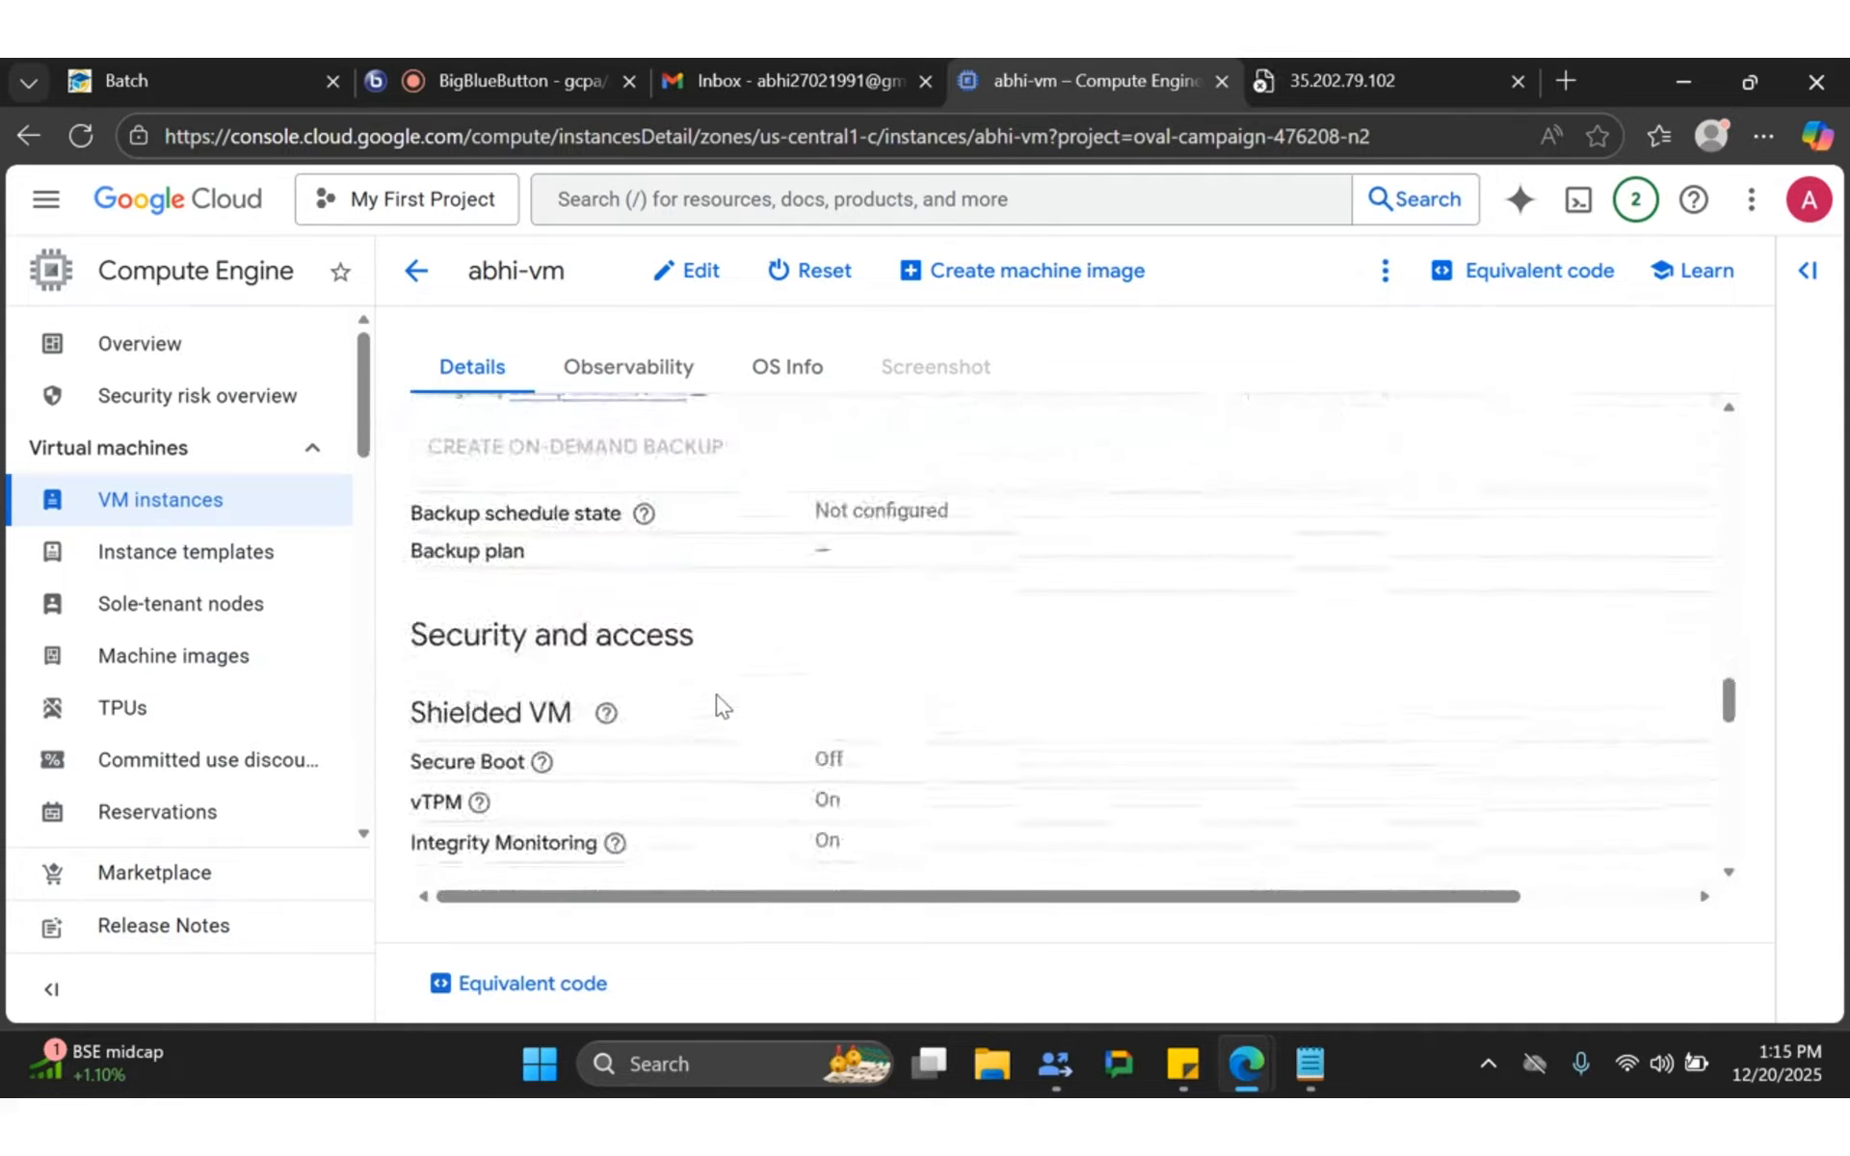
scroll(715, 693, down, 3)
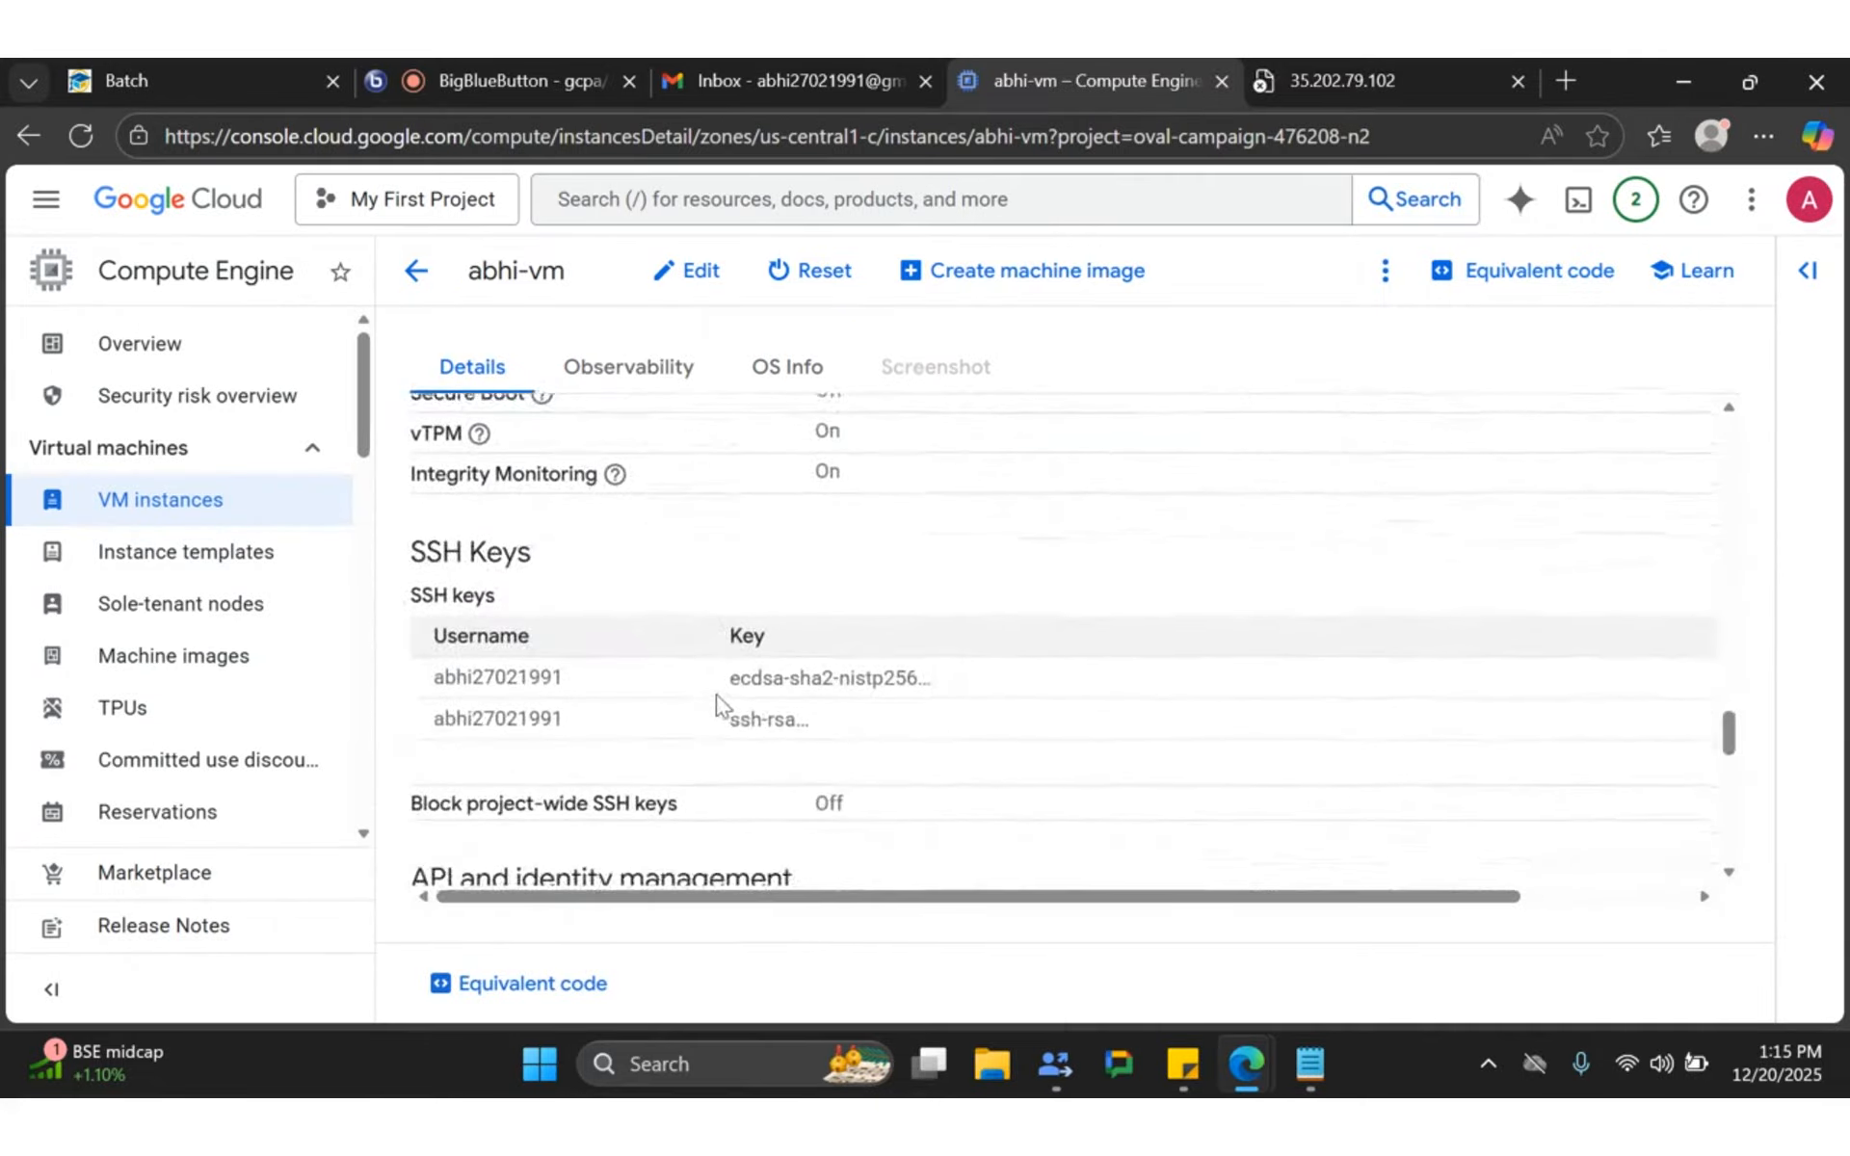
scroll(714, 696, down, 5)
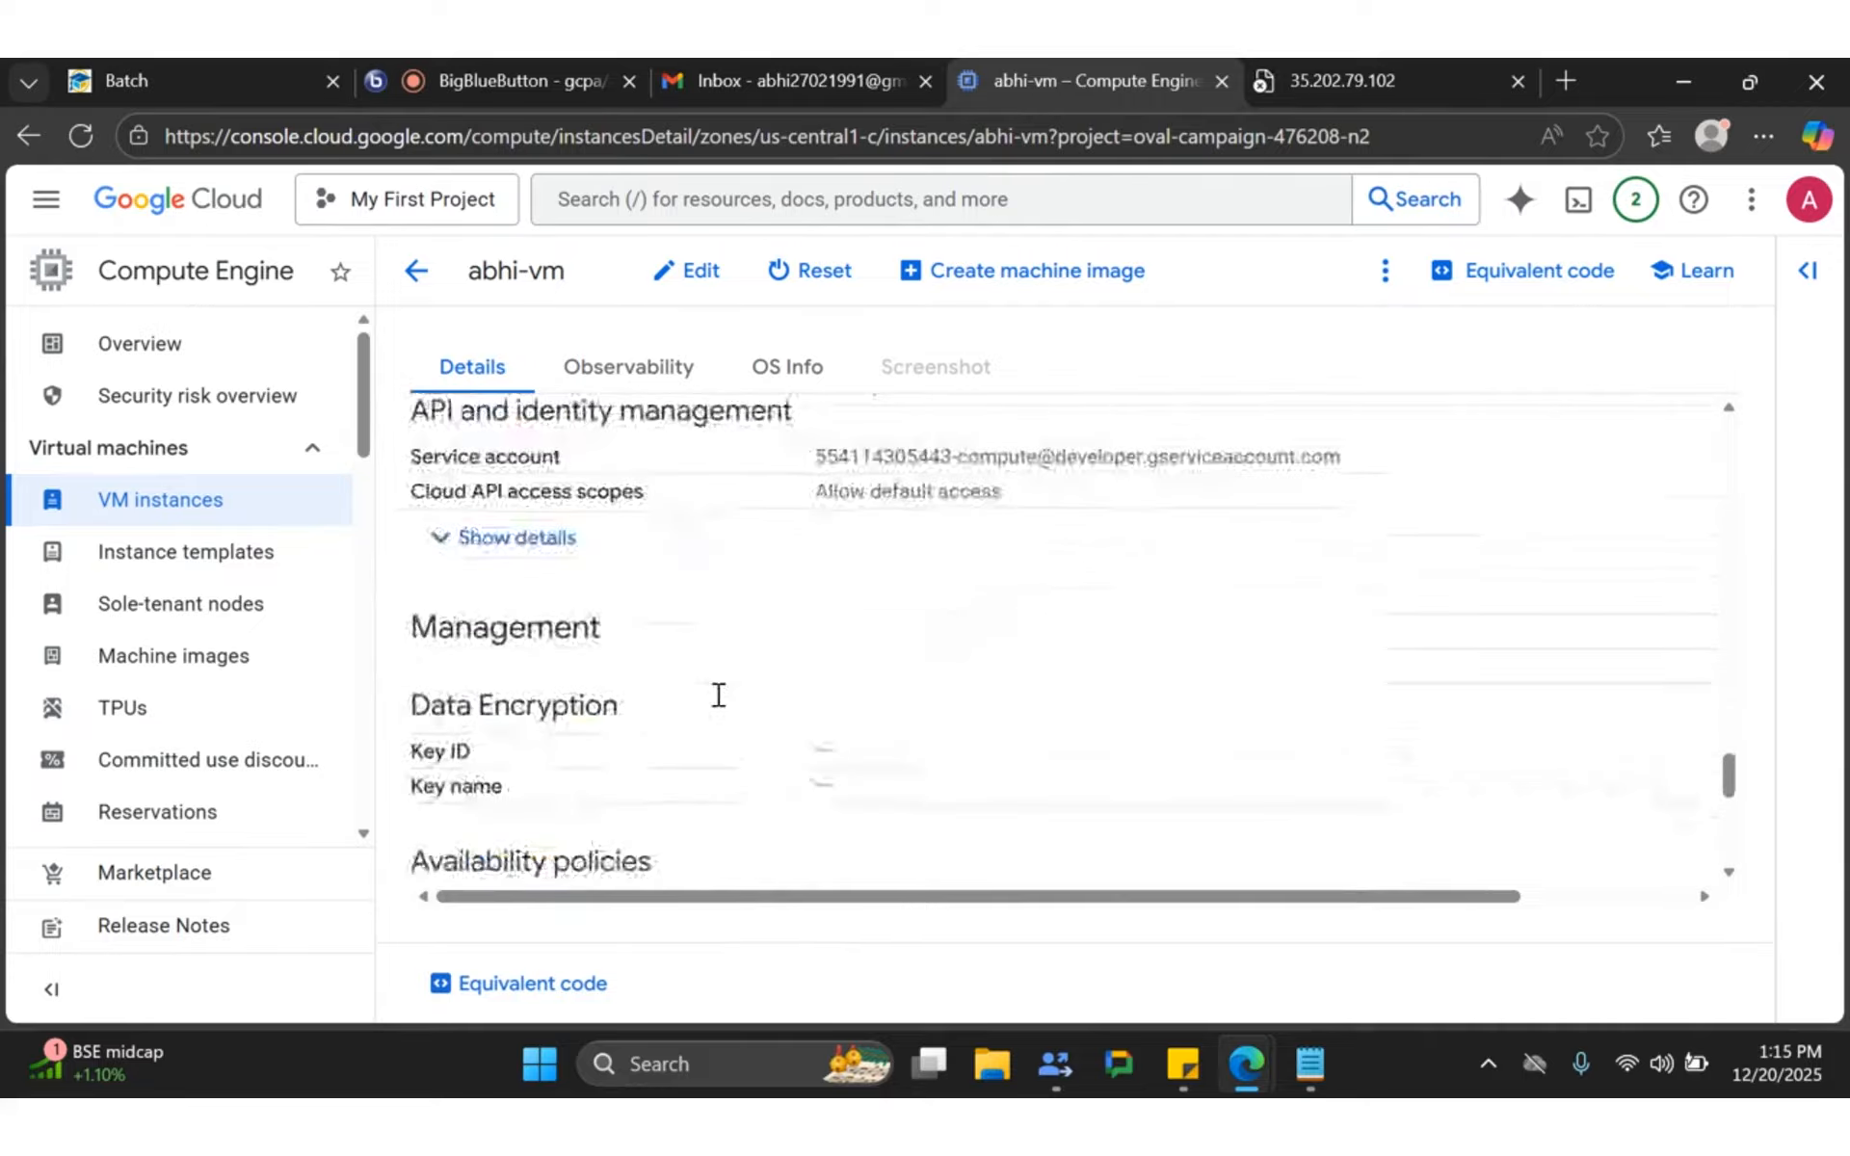
scroll(715, 695, down, 1)
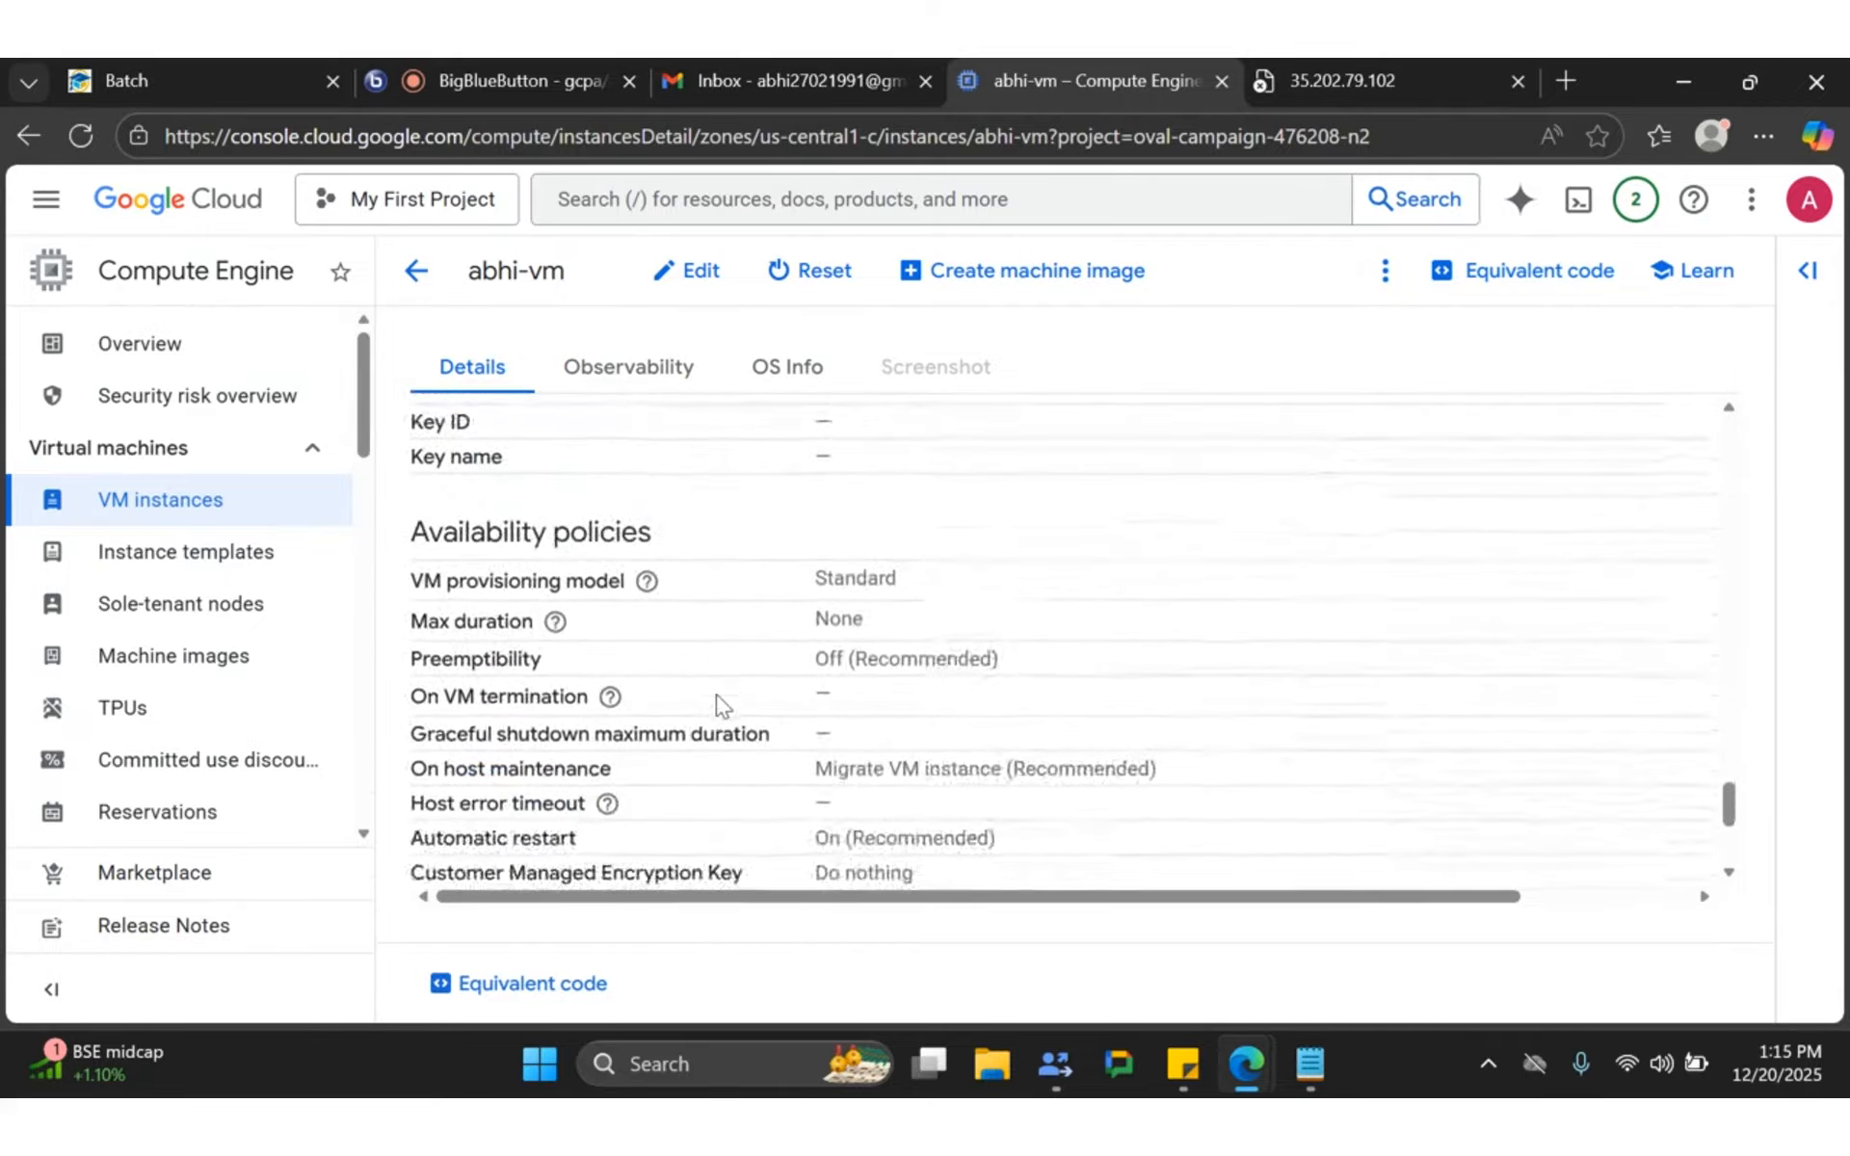
scroll(715, 693, down, 2)
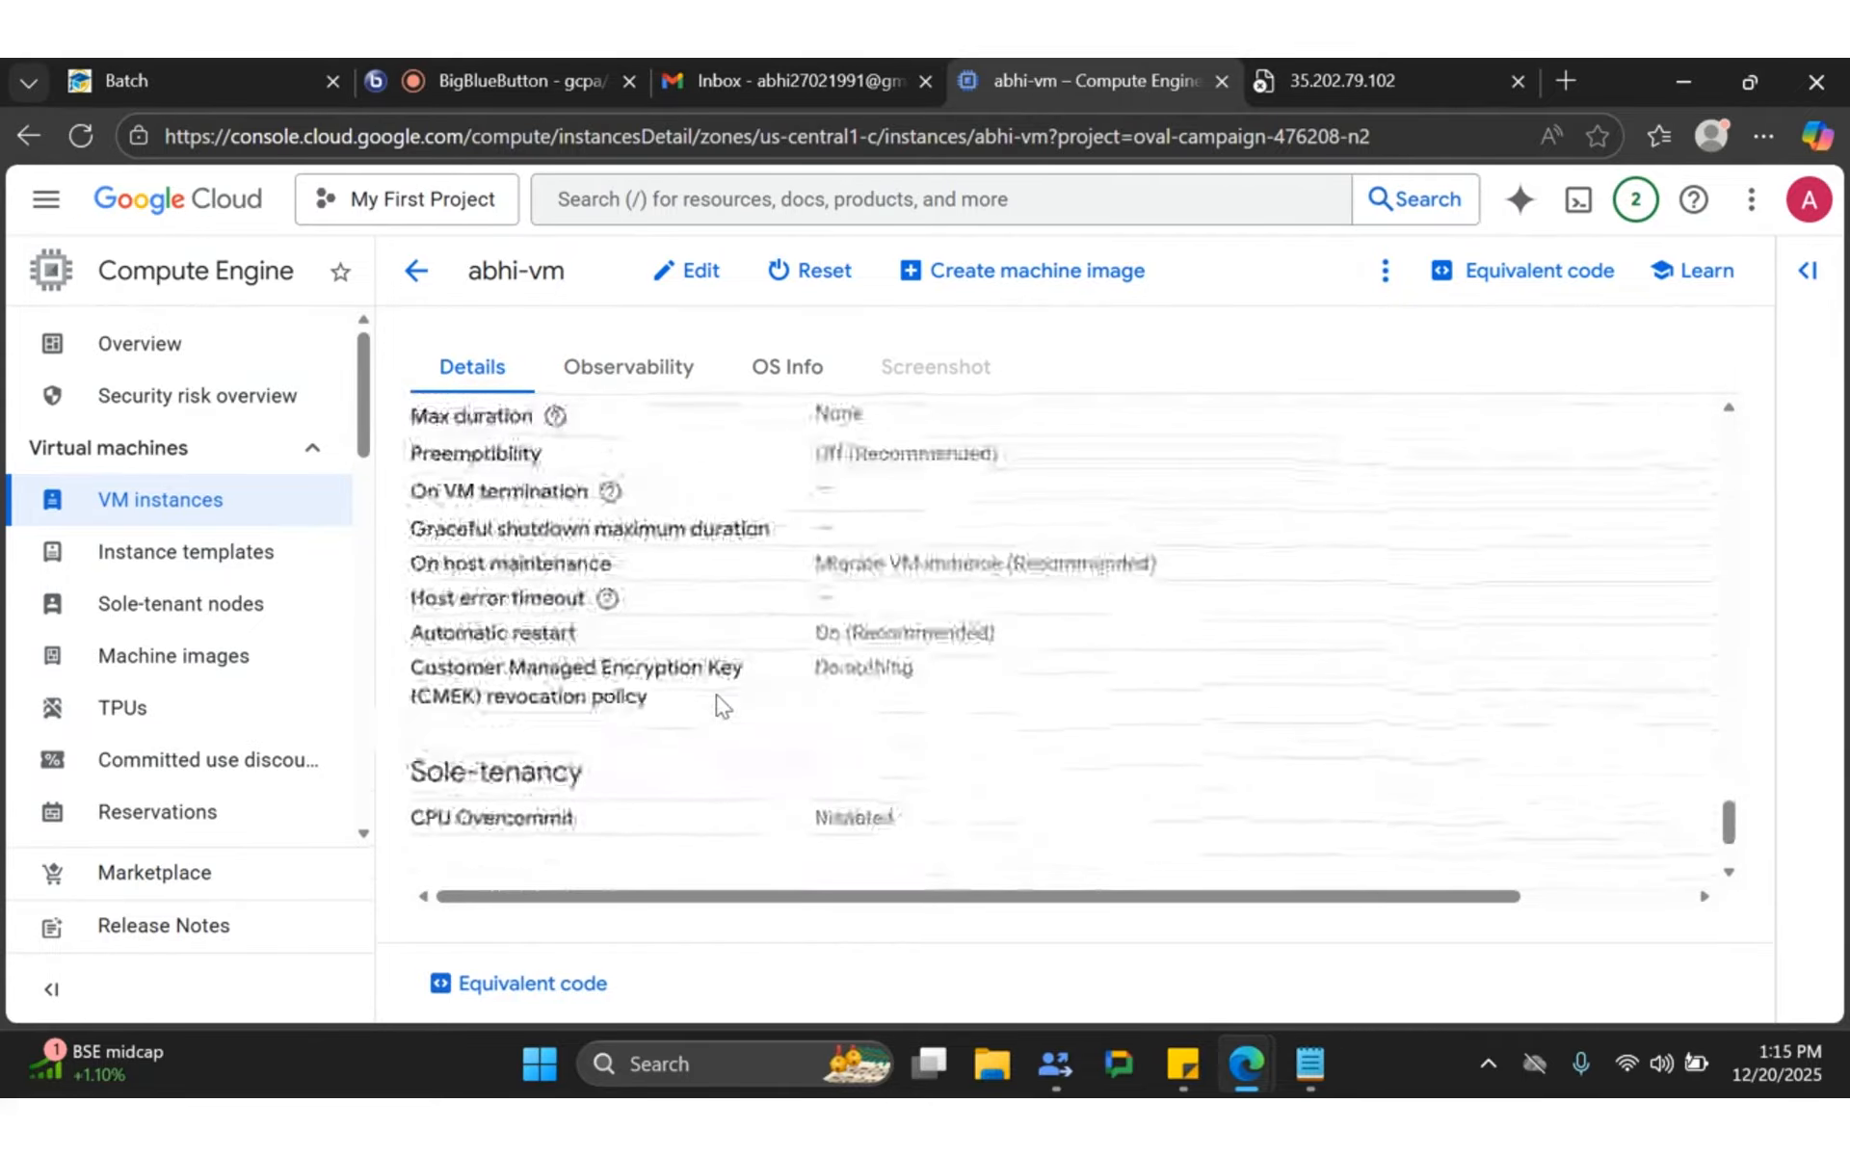
Edit abhi-vm to allow HTTP traffic in its firewall settings and save.
click(700, 269)
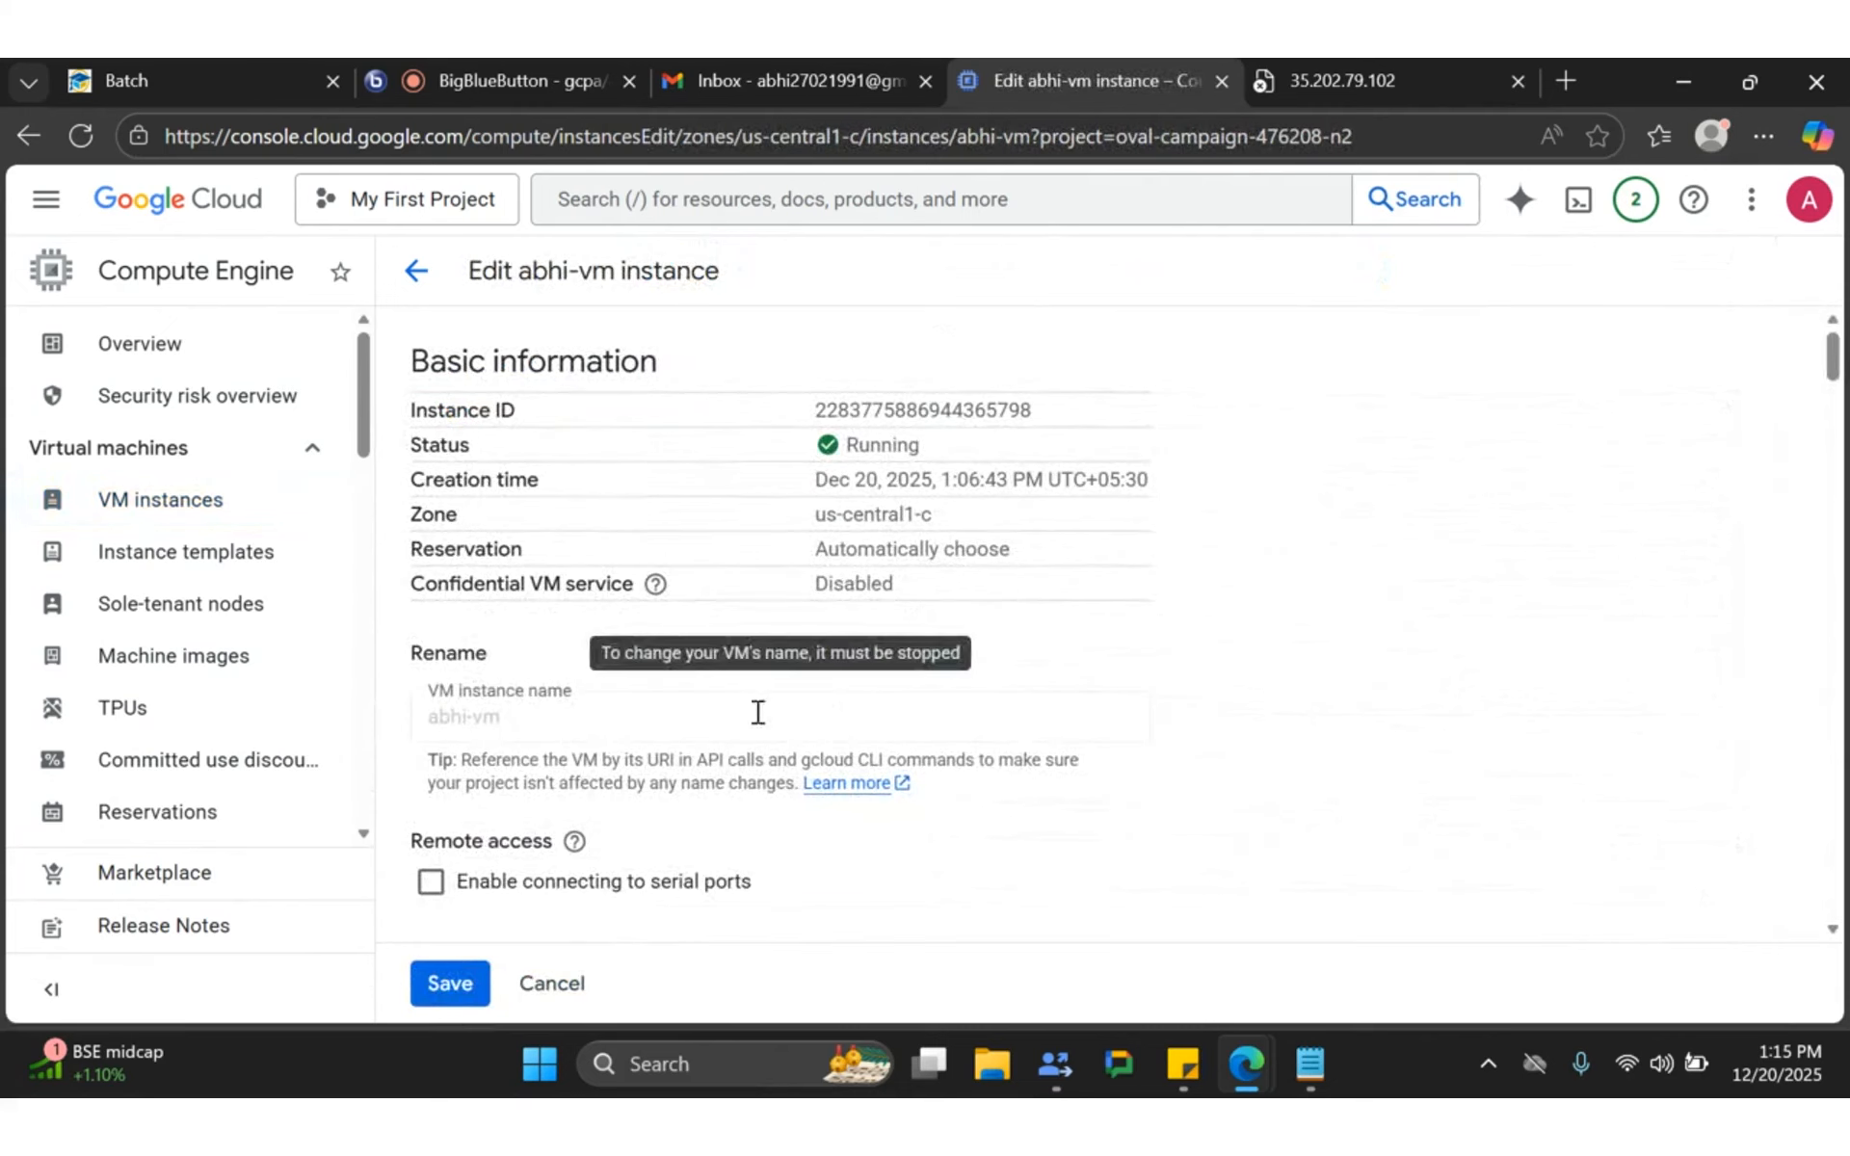
scroll(761, 702, down, 2)
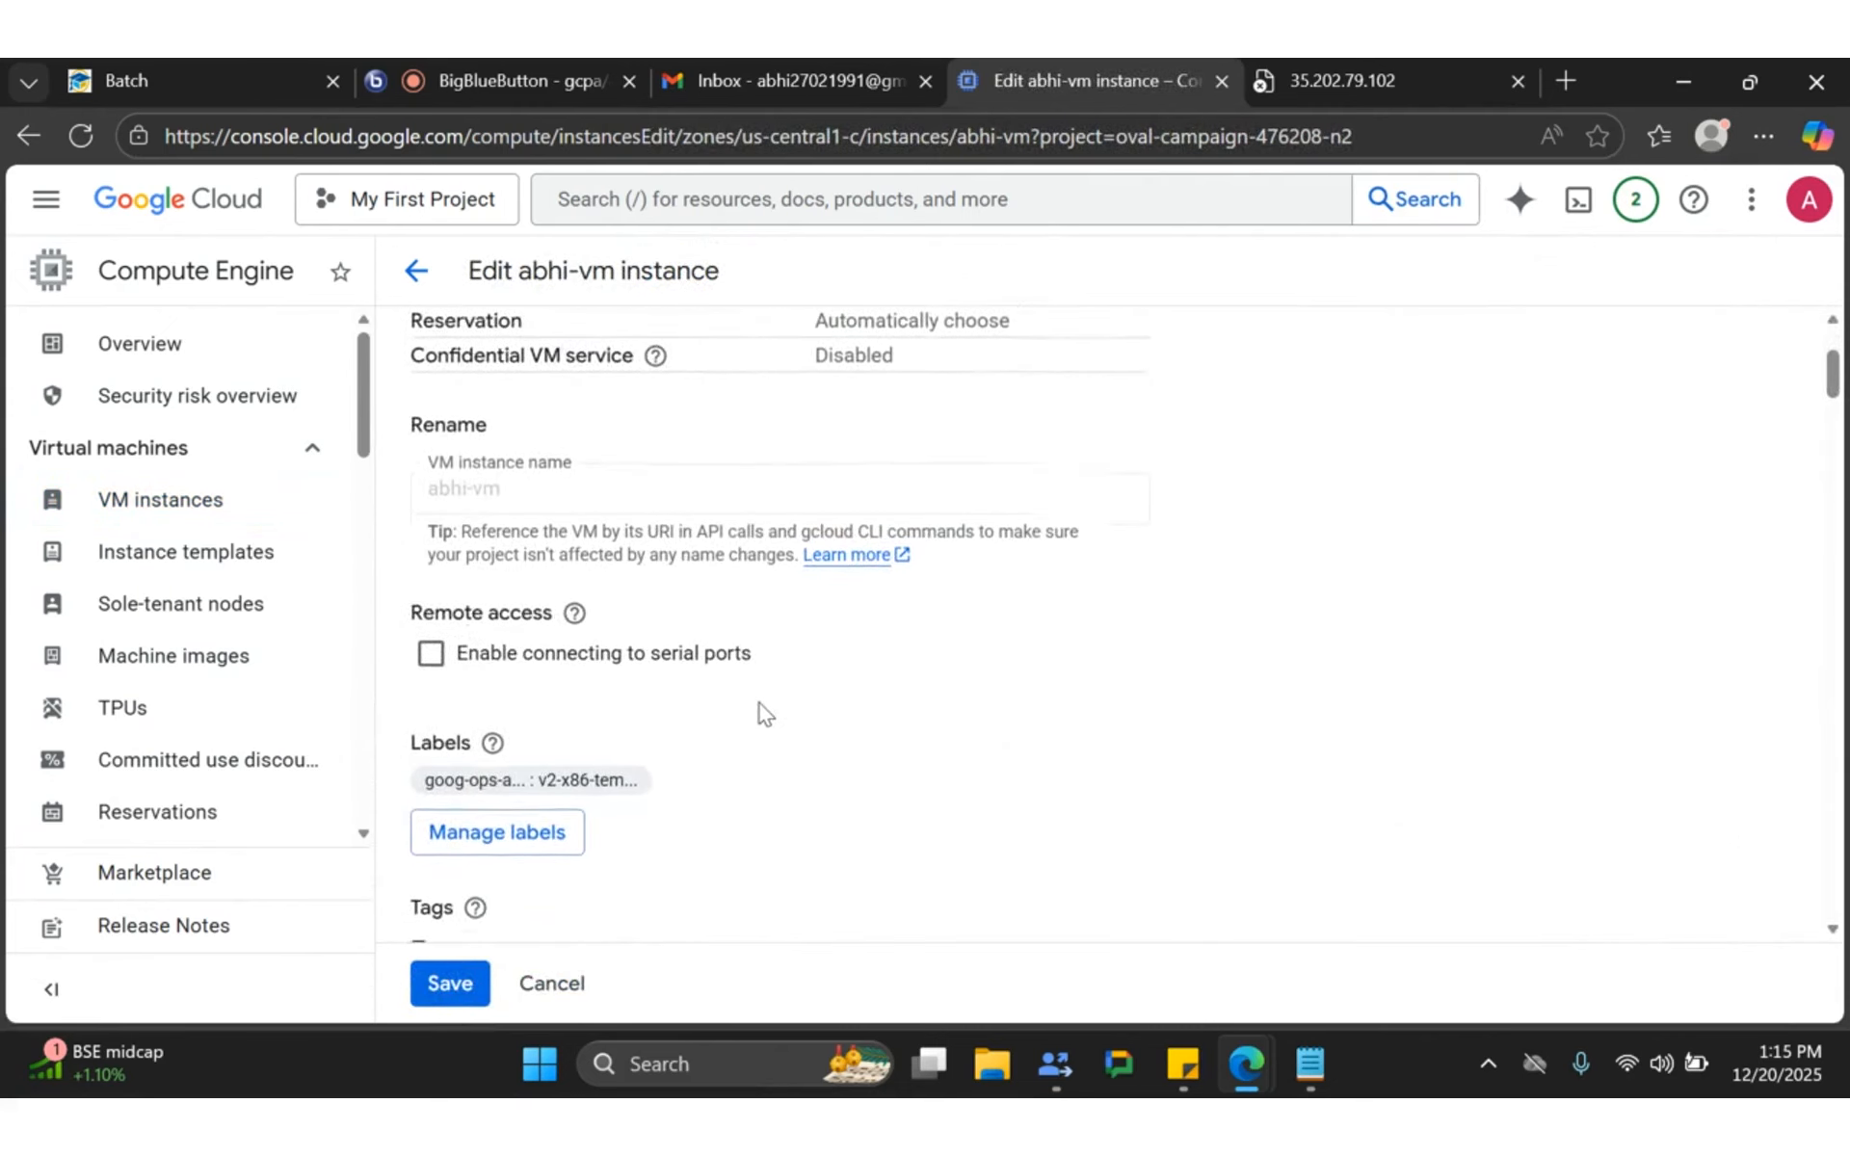
scroll(763, 714, down, 1)
scroll(763, 714, down, 2)
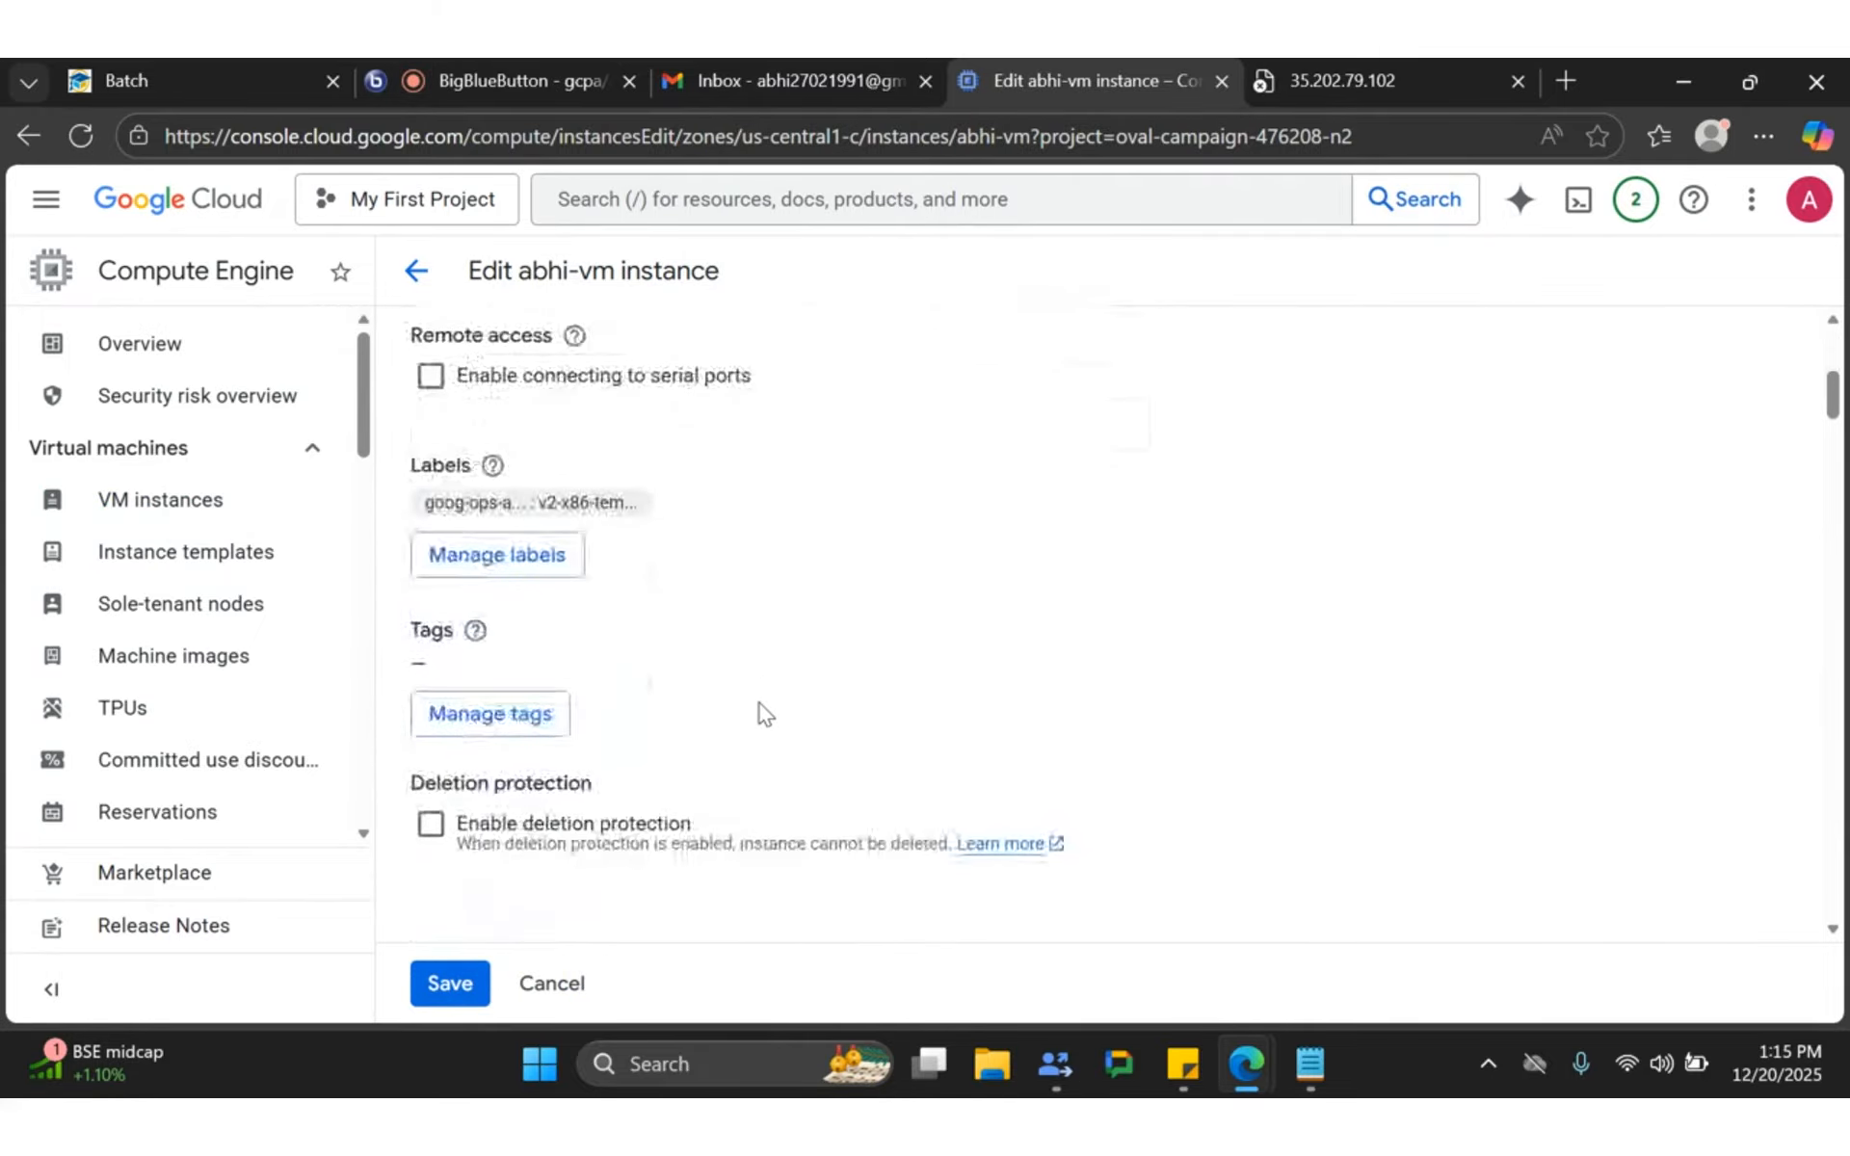
scroll(764, 713, down, 3)
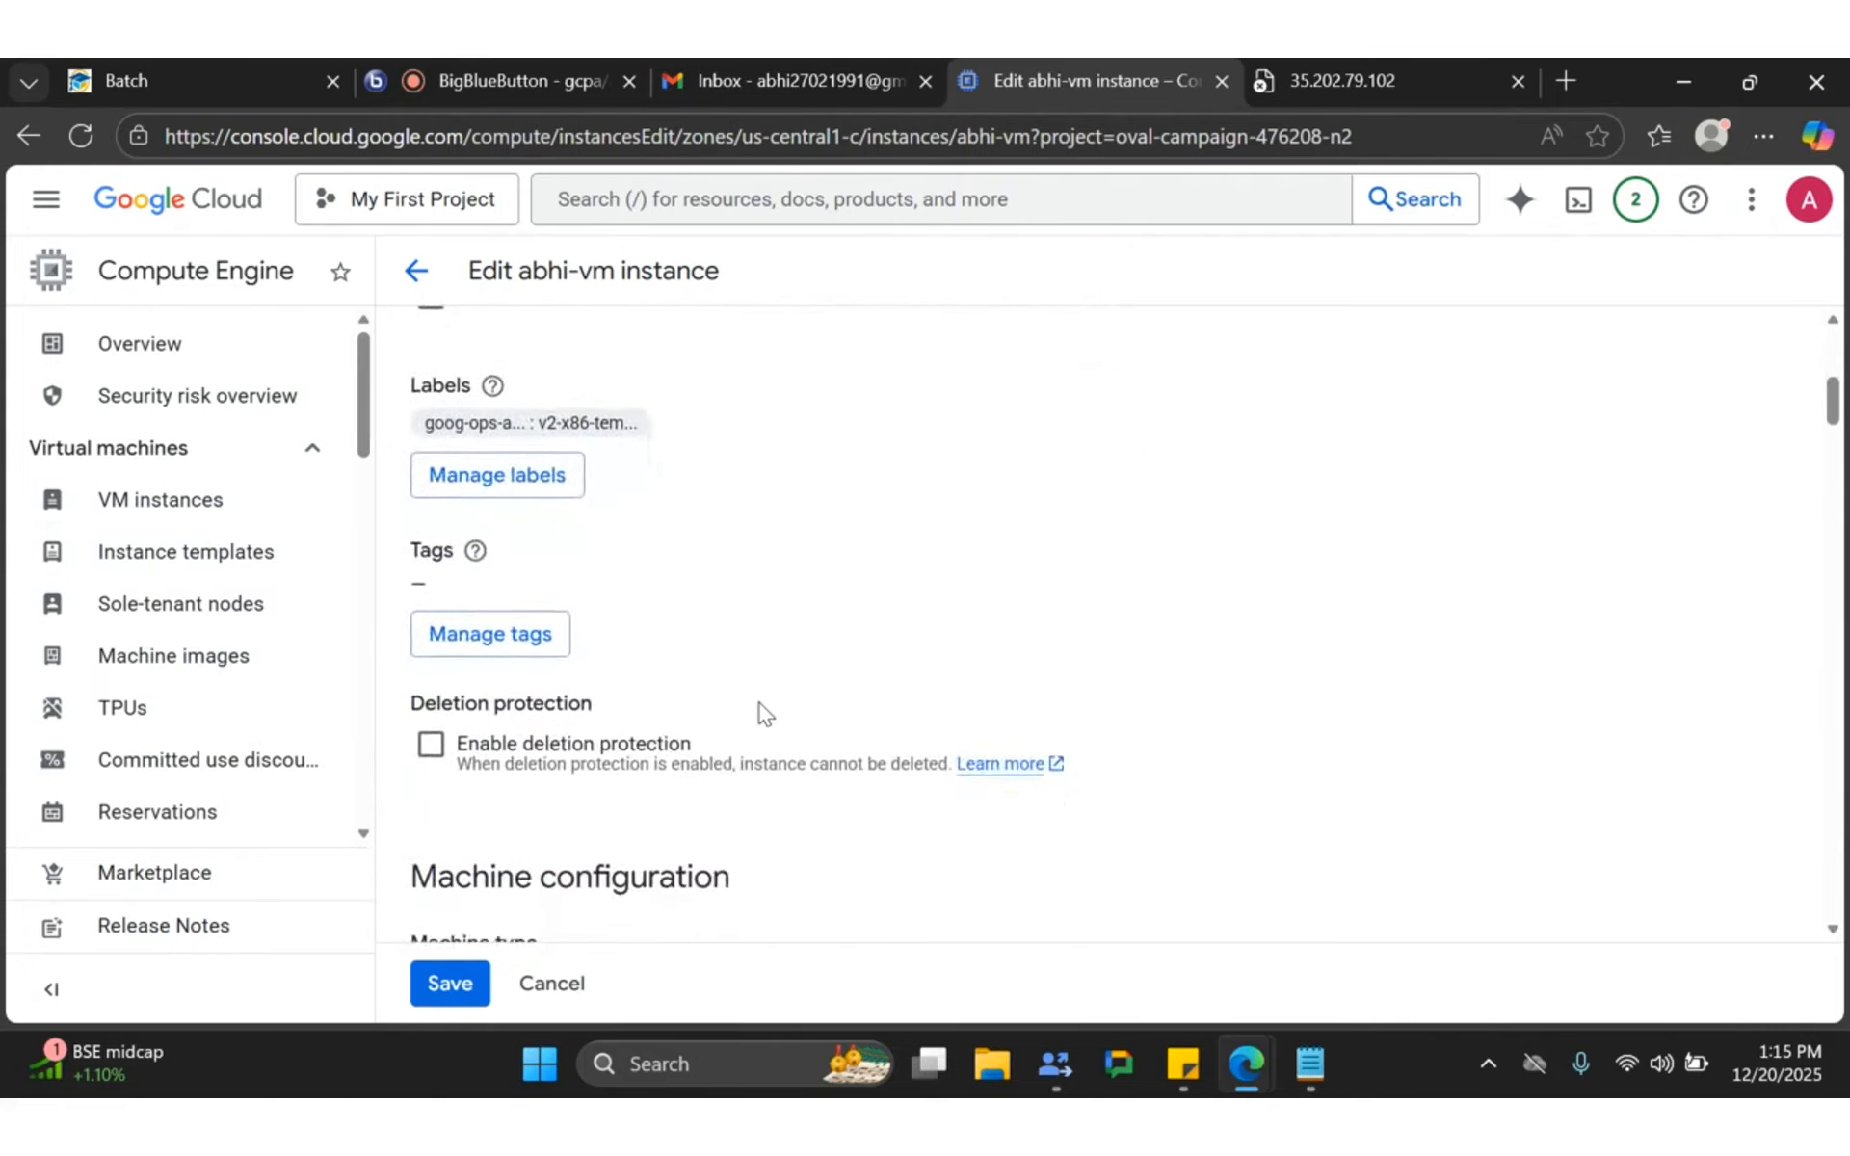
scroll(764, 714, down, 4)
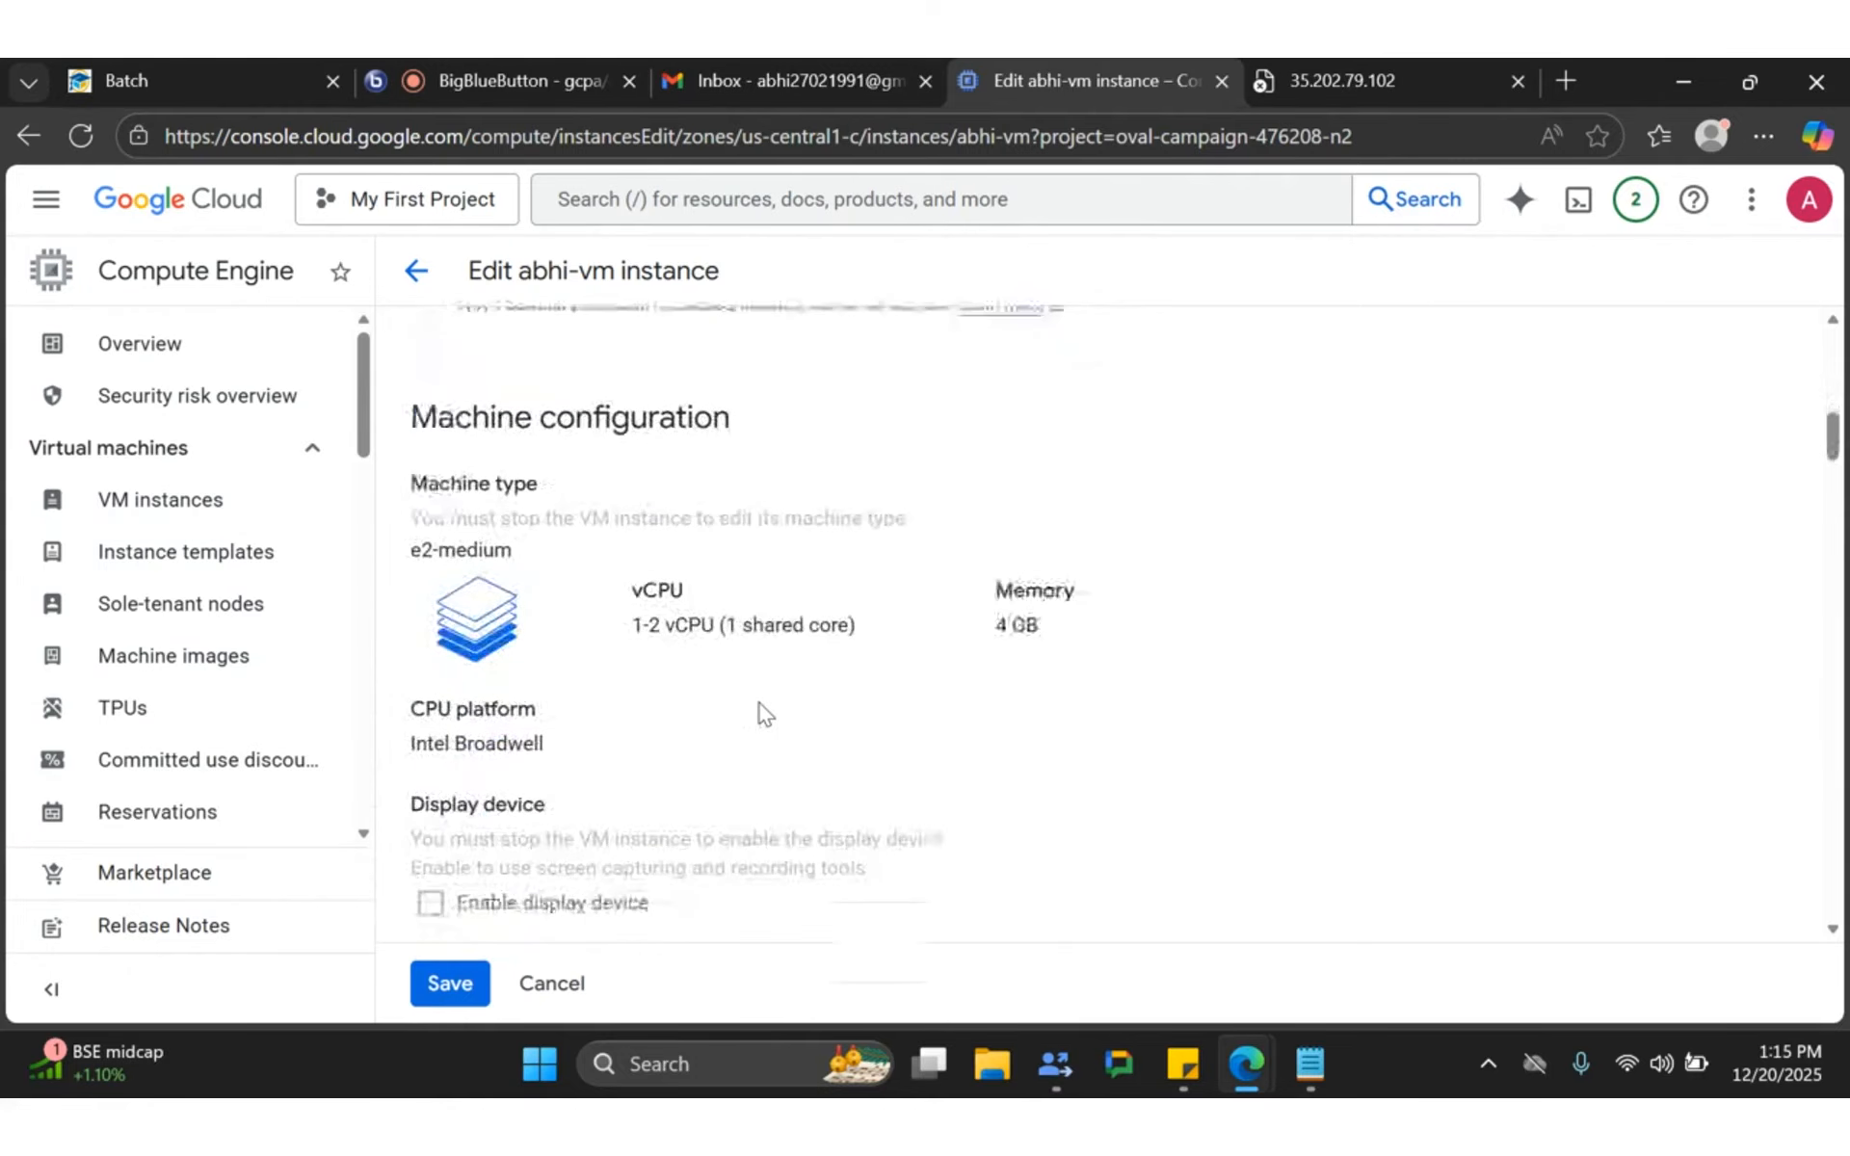
scroll(764, 713, down, 5)
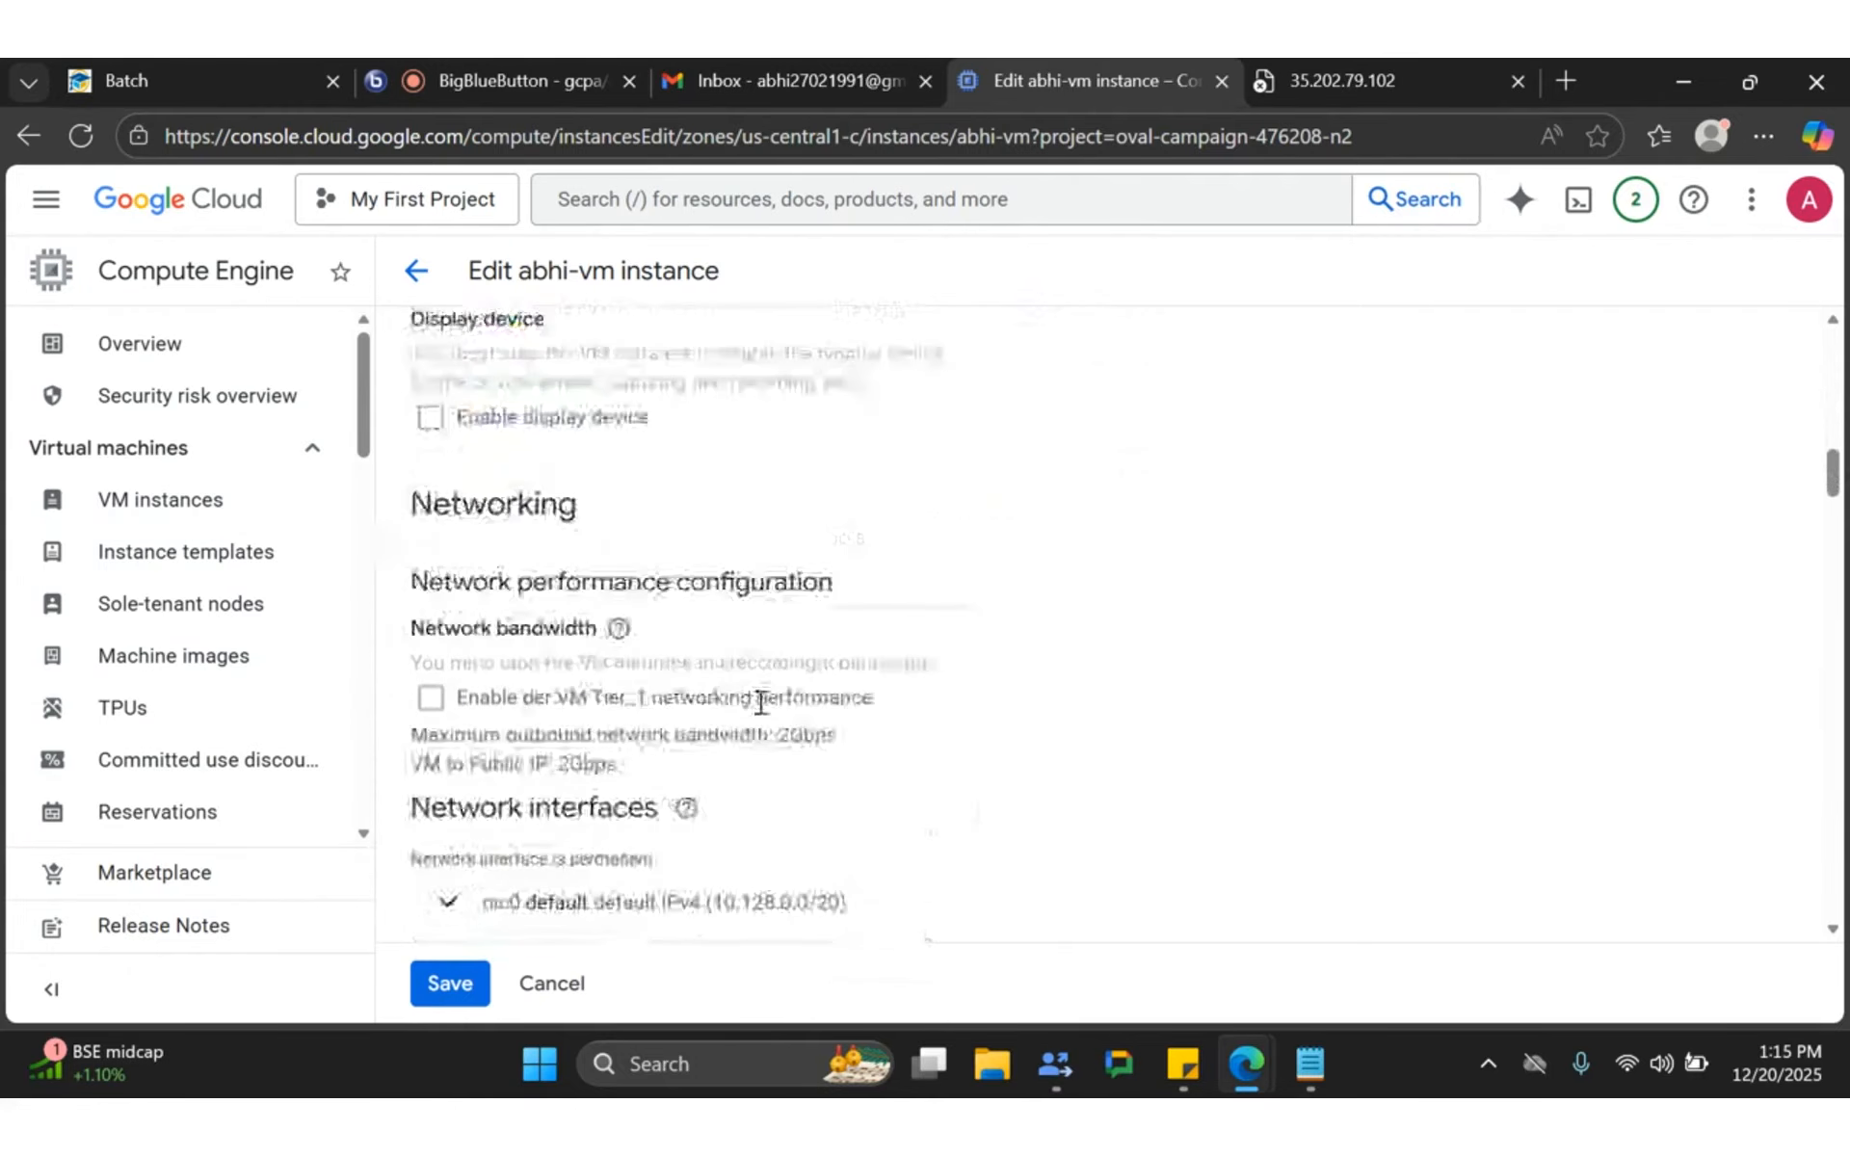
scroll(760, 703, down, 7)
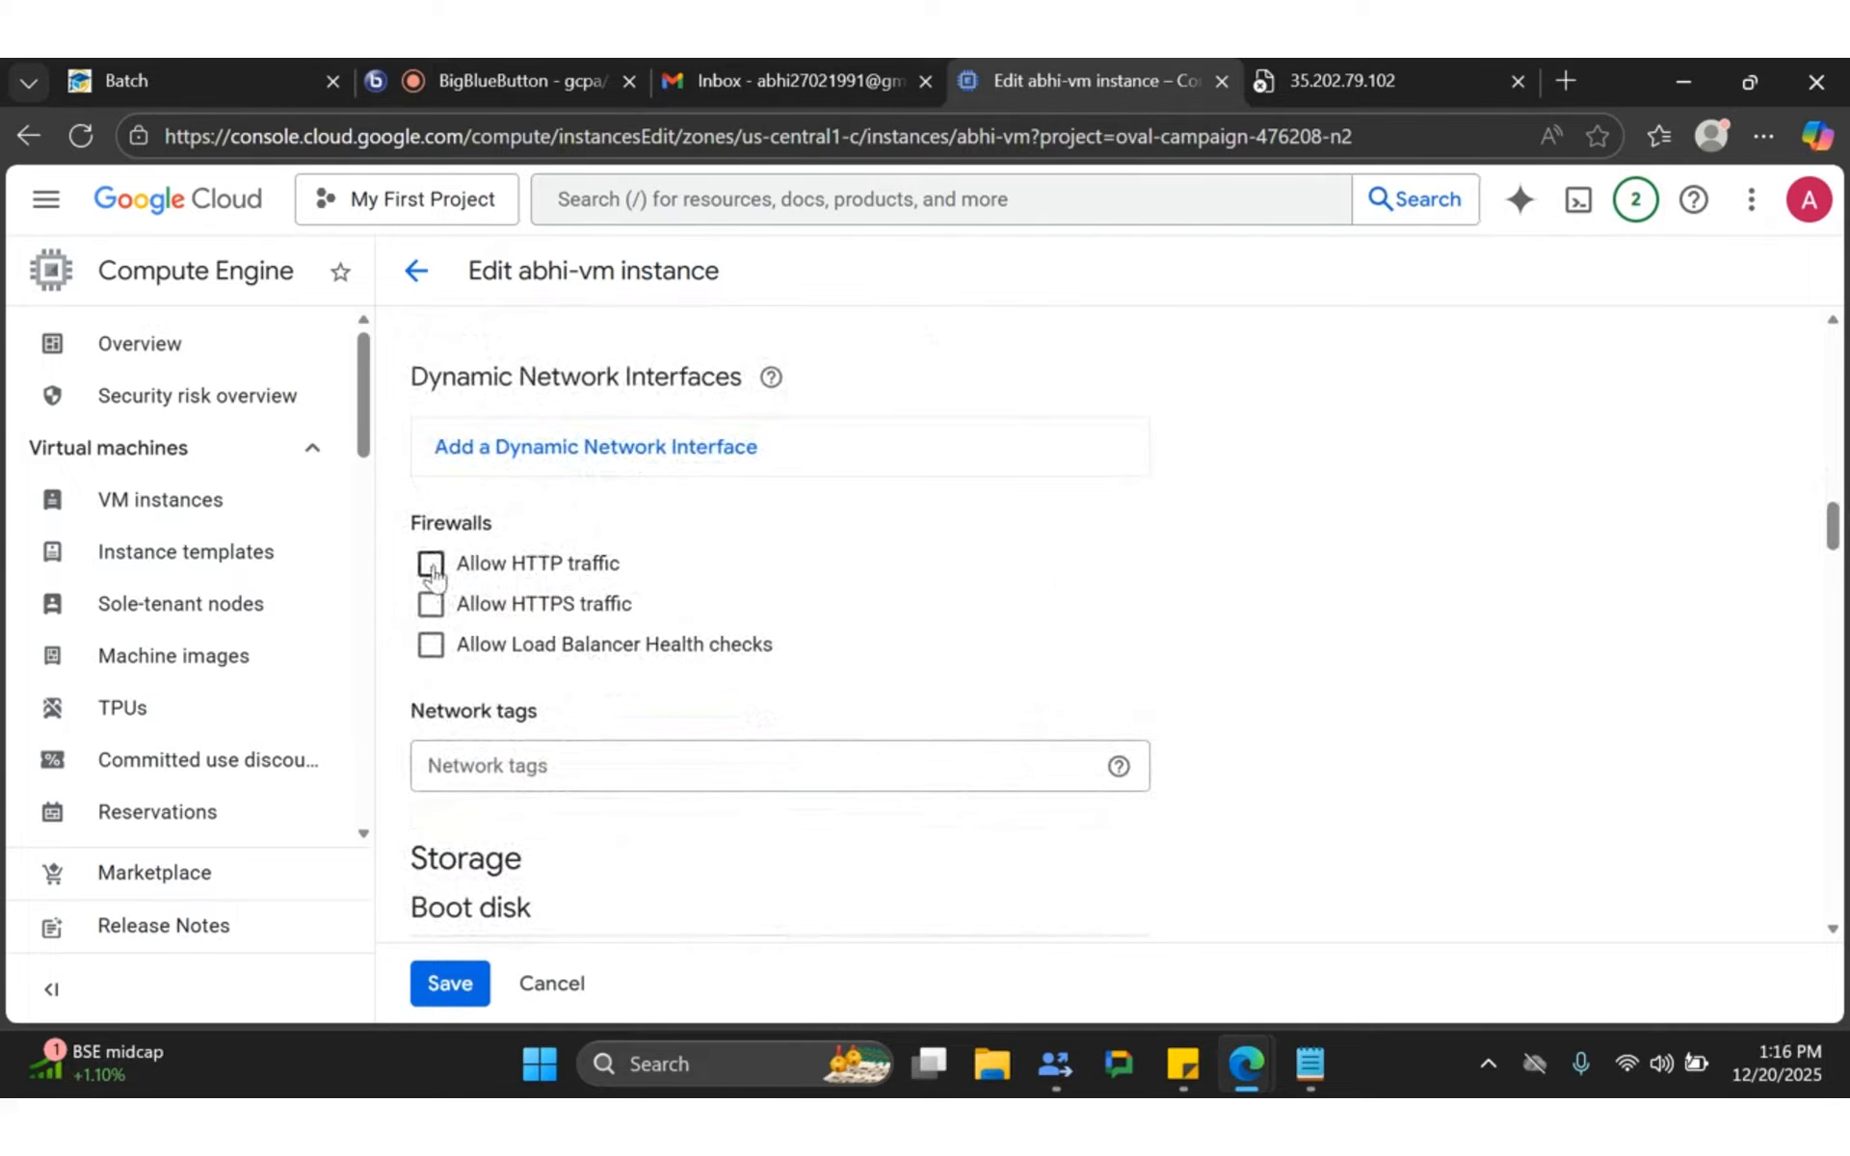
click(432, 569)
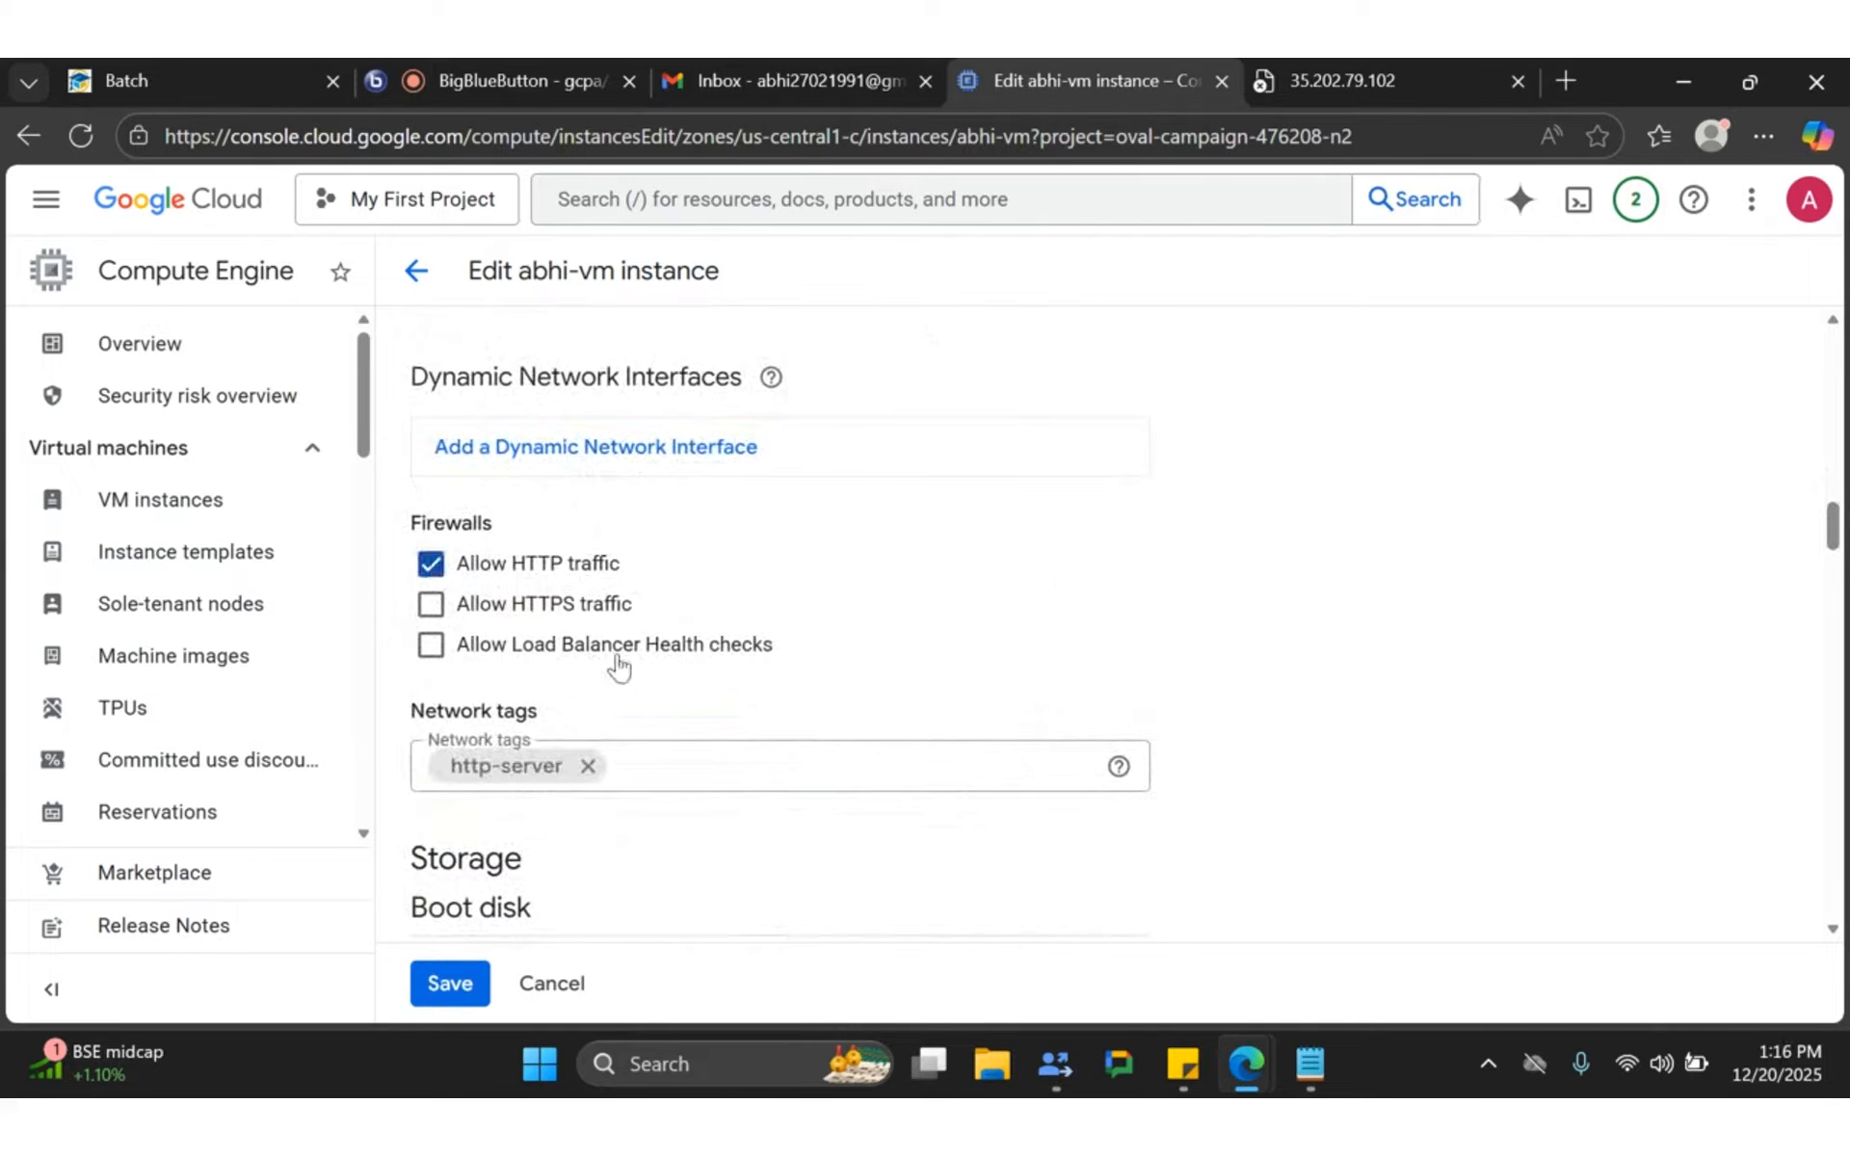
click(443, 993)
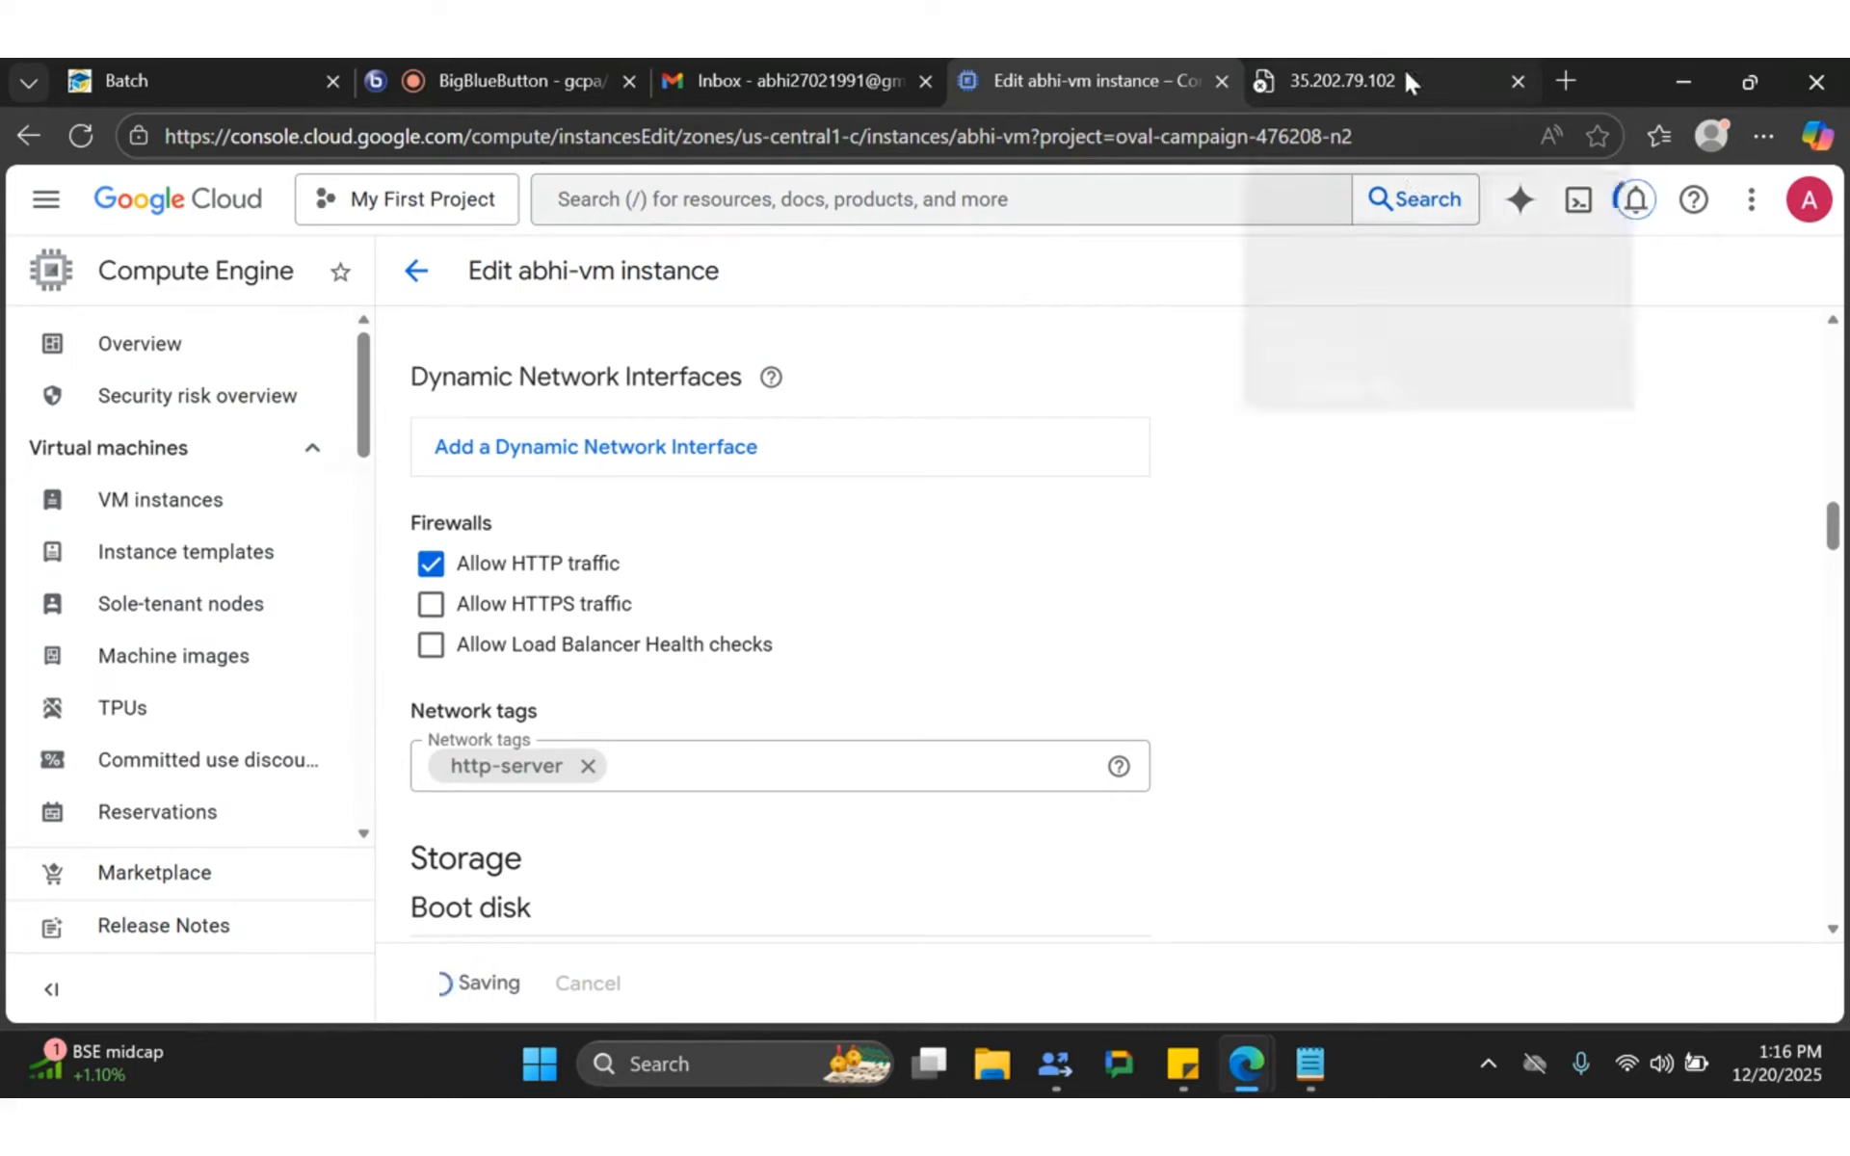
Bring the SSH-in-browser terminal back to the front from the taskbar.
mouse_move(1407, 81)
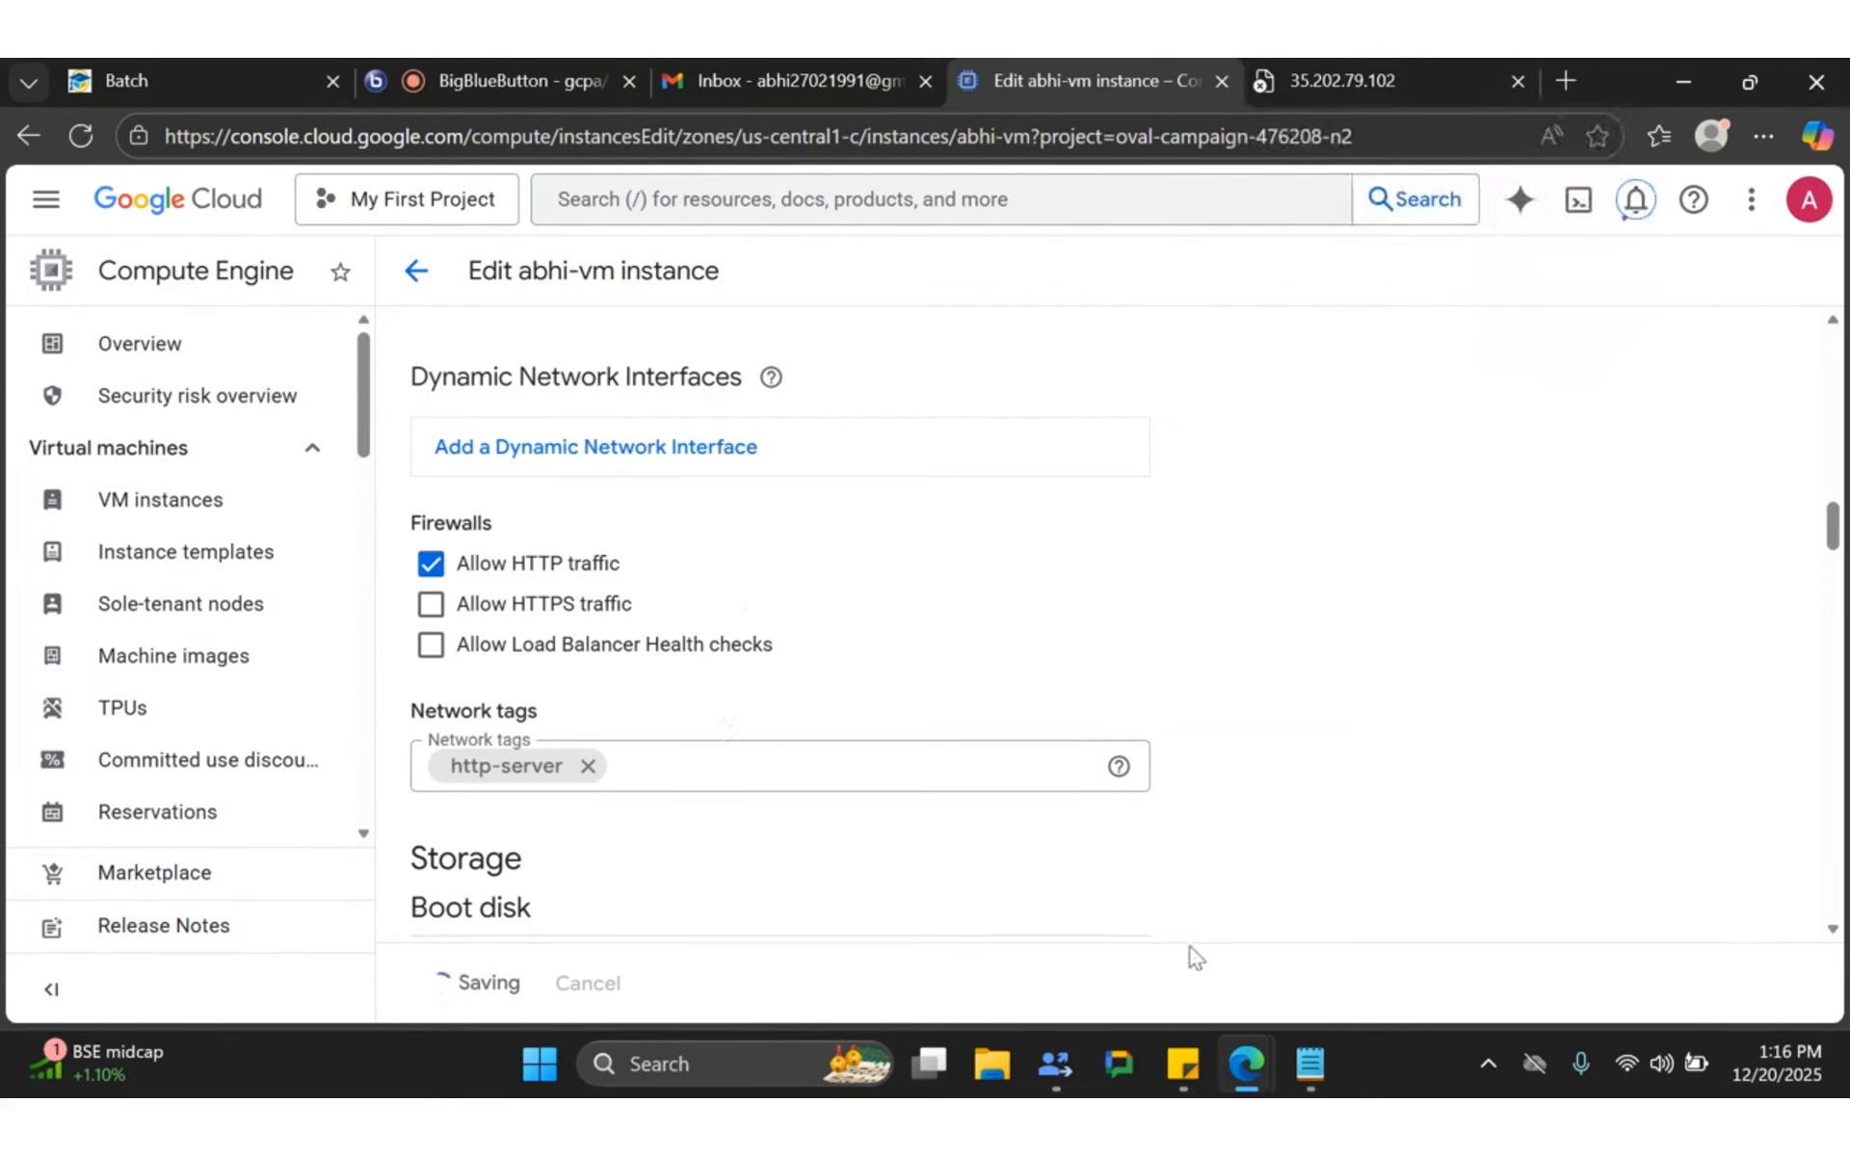
mouse_move(1246, 1067)
click(1470, 900)
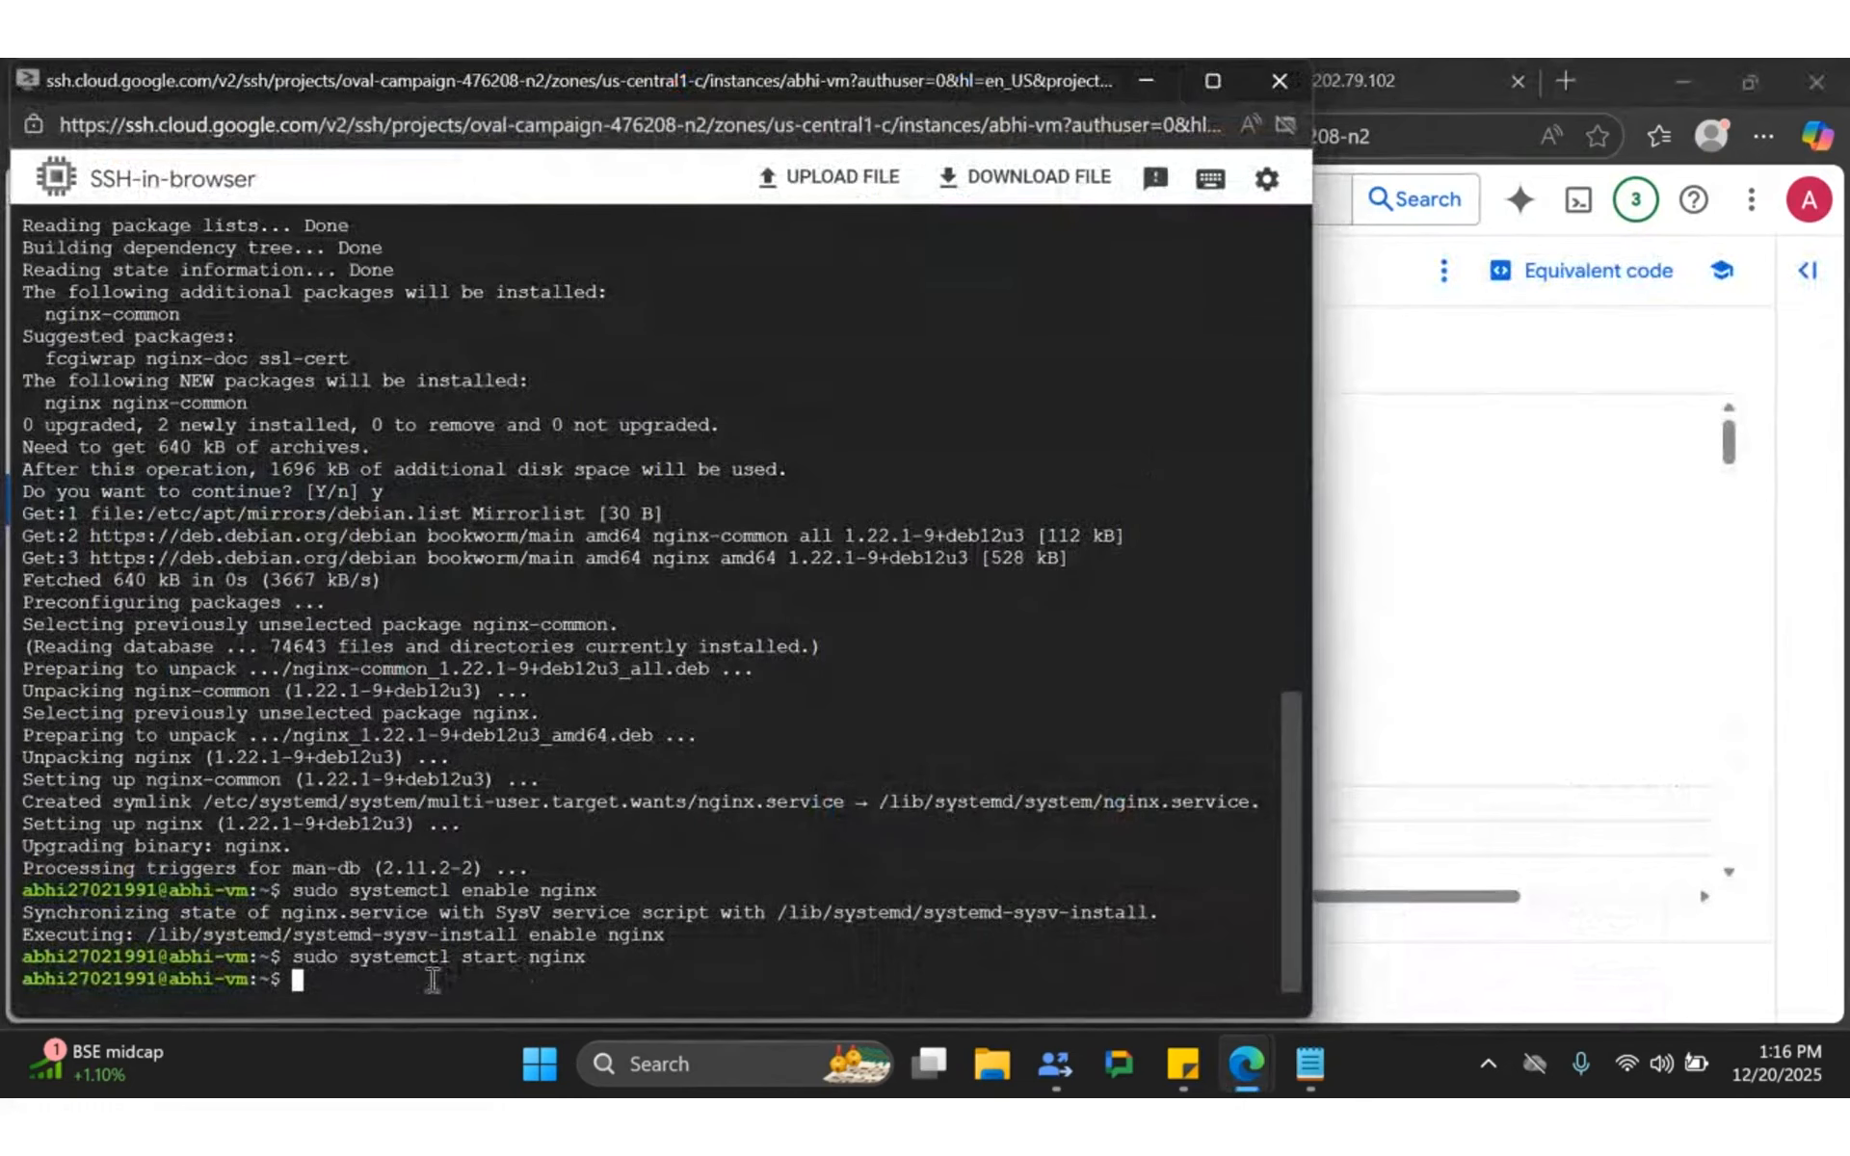
Select the nginx start line, minimize the SSH window, and go to the 35.202.79.102 tab.
drag(611, 958, 292, 956)
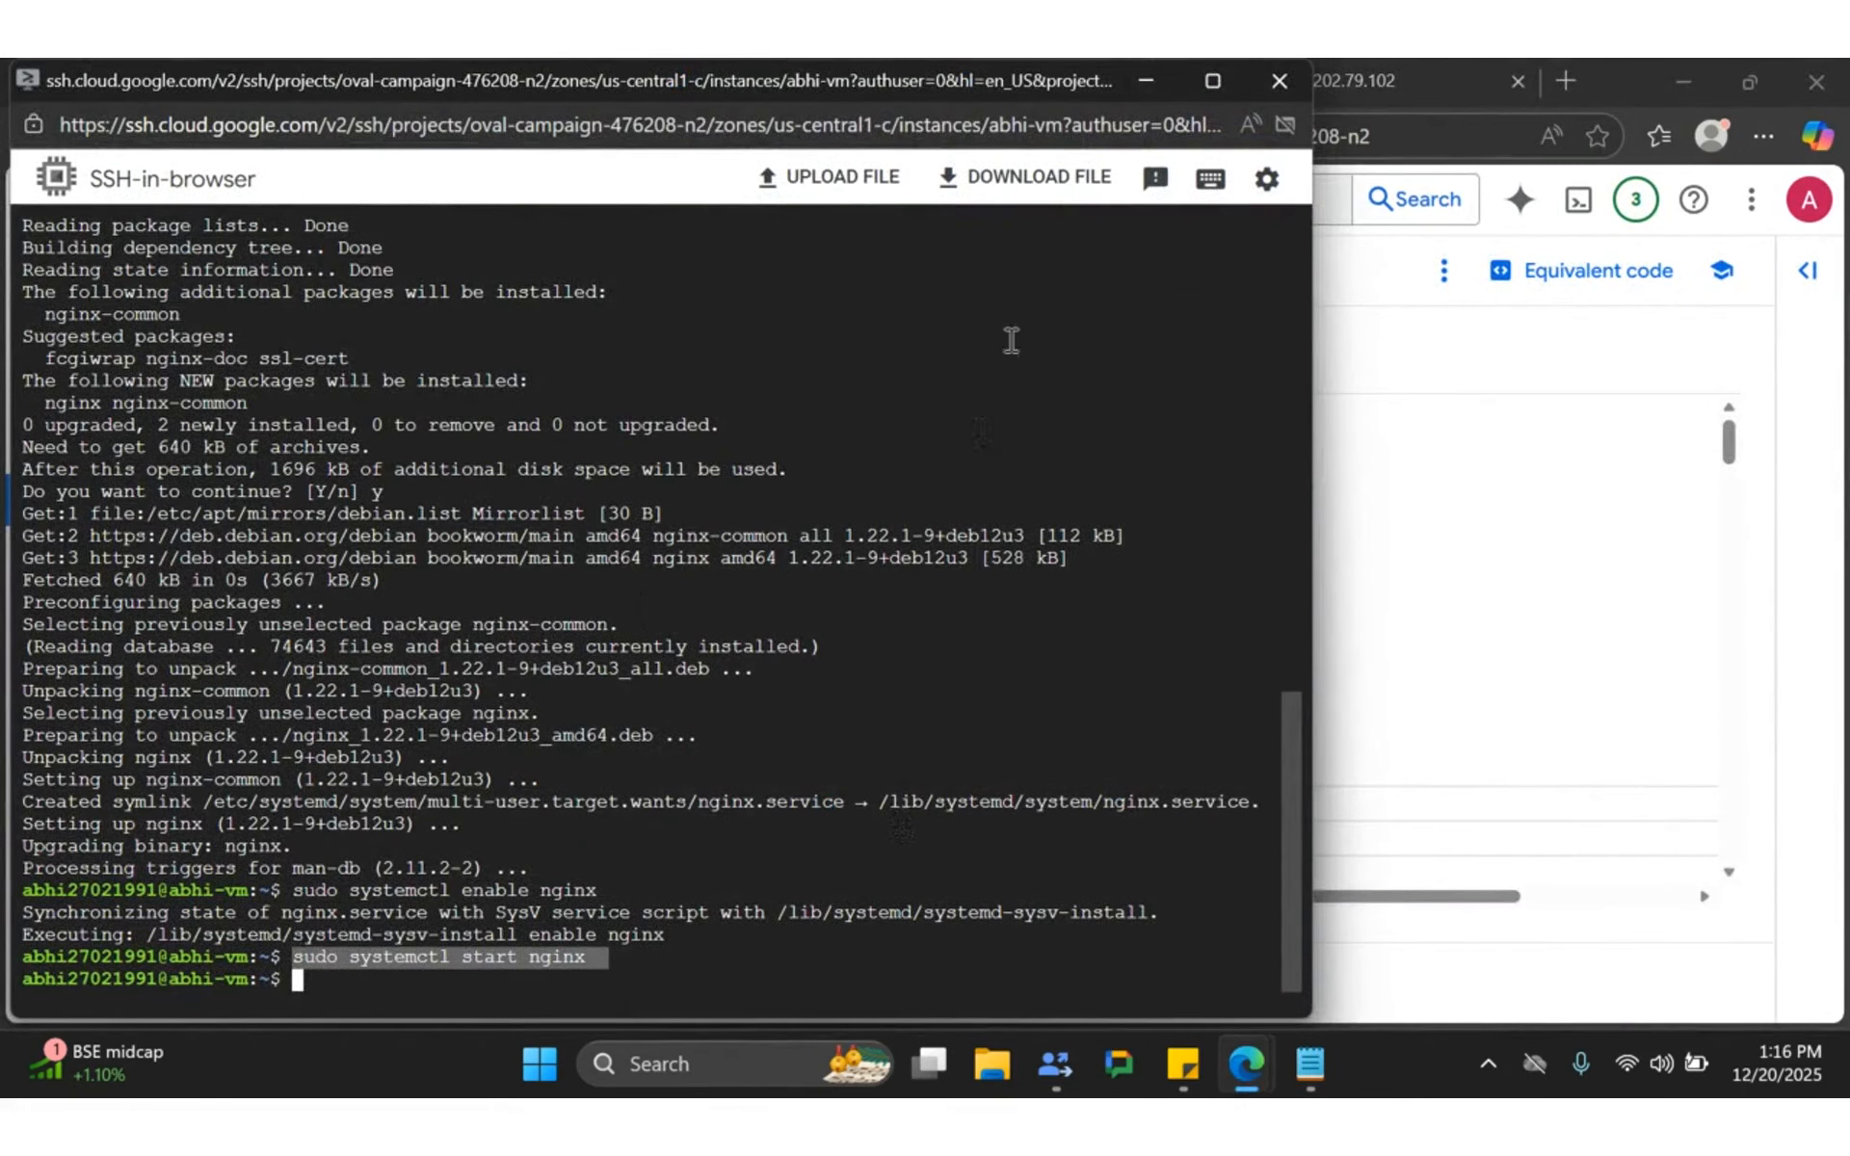
click(1143, 70)
click(1396, 81)
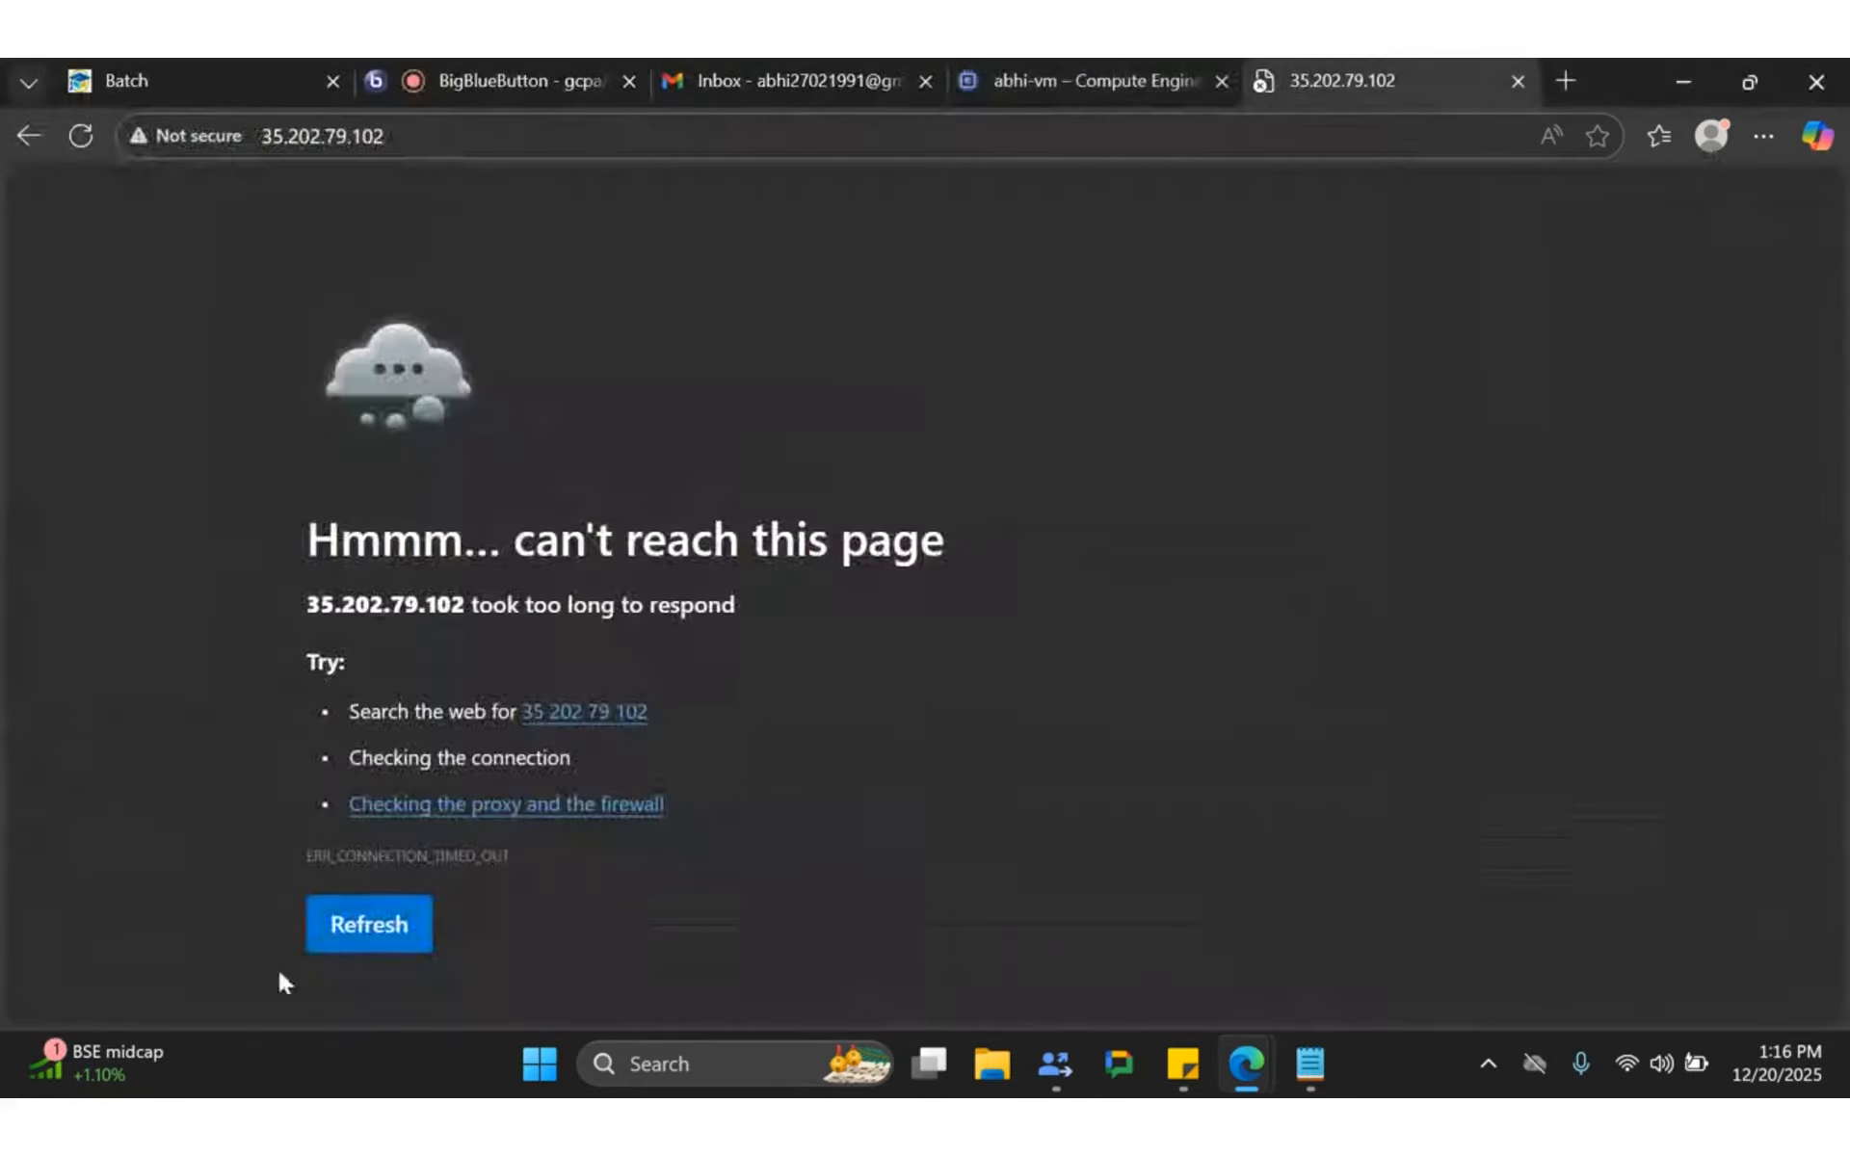
Reload 35.202.79.102 to show the Nginx welcome page, review its text, then close that tab.
click(381, 931)
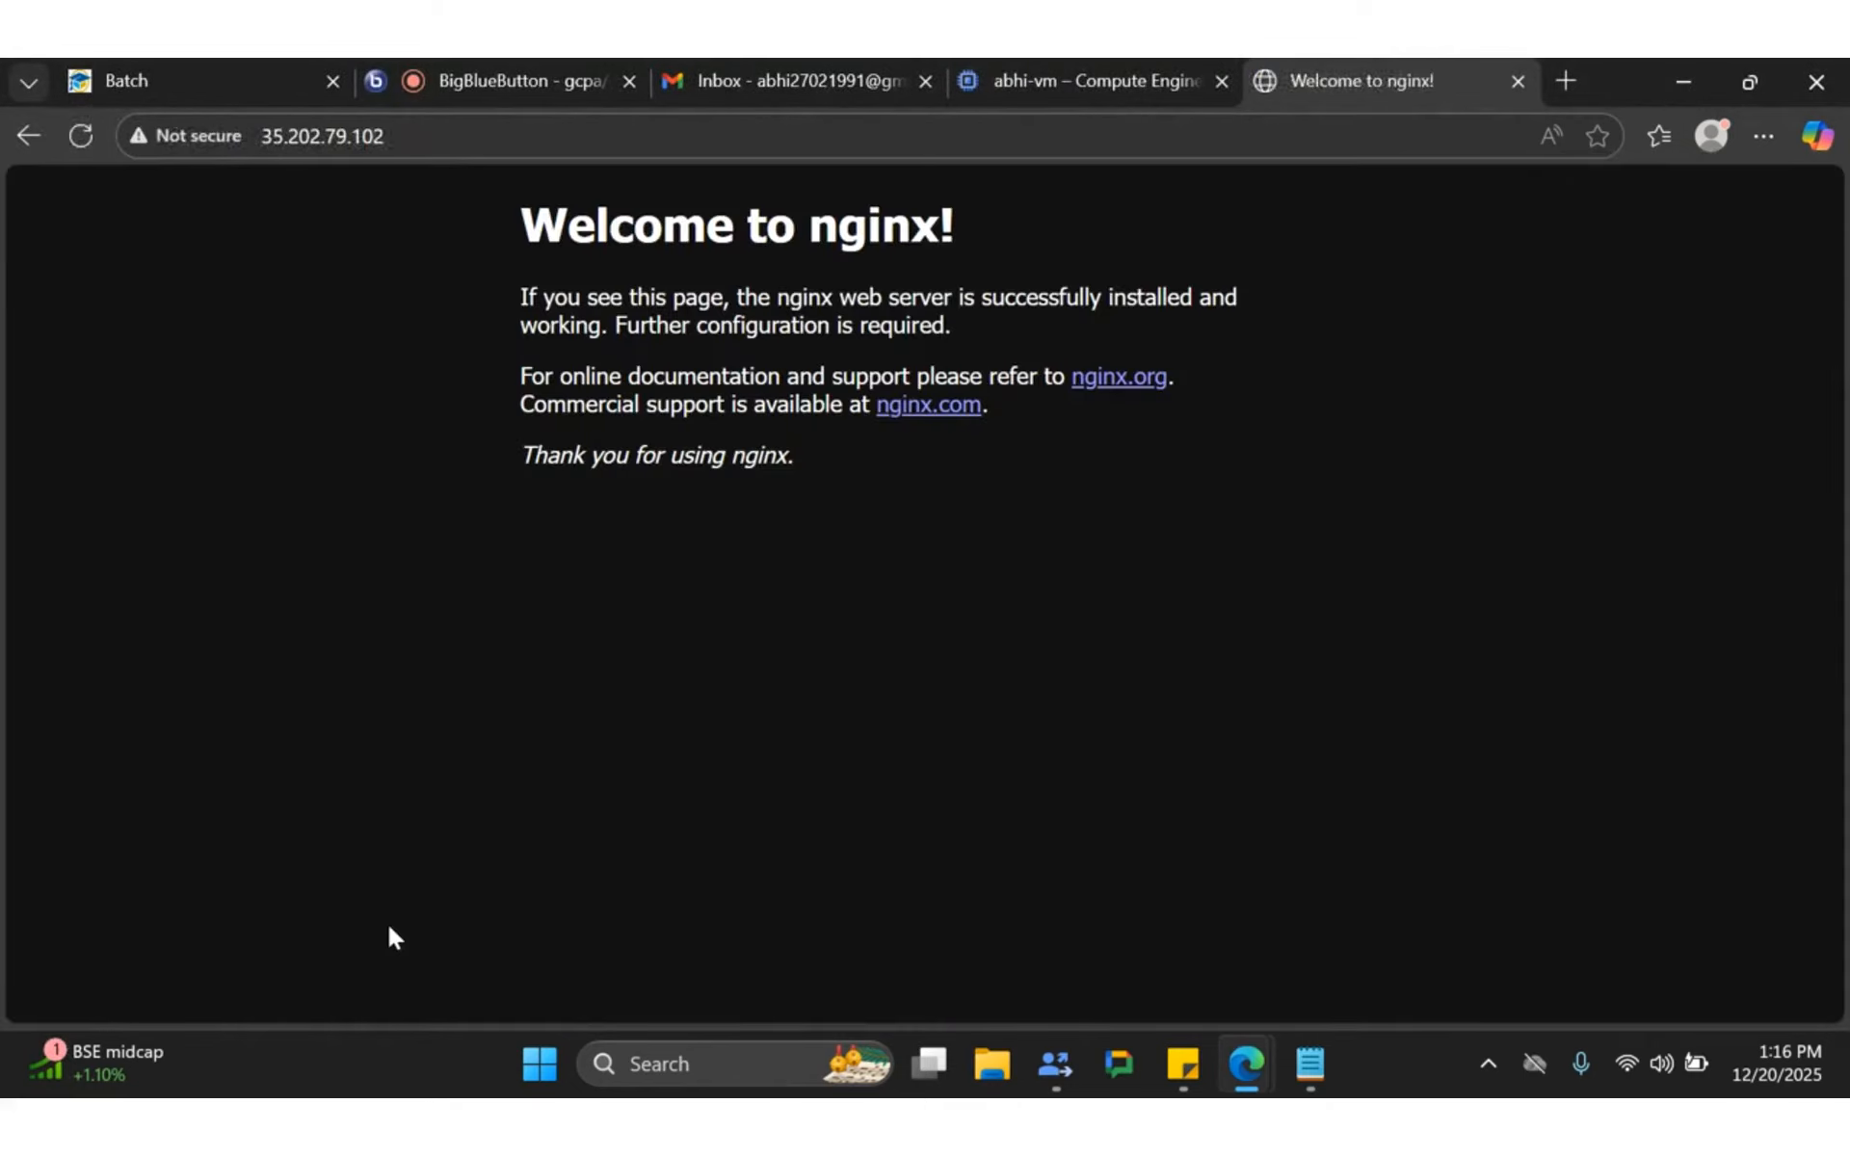
drag(500, 214, 1060, 479)
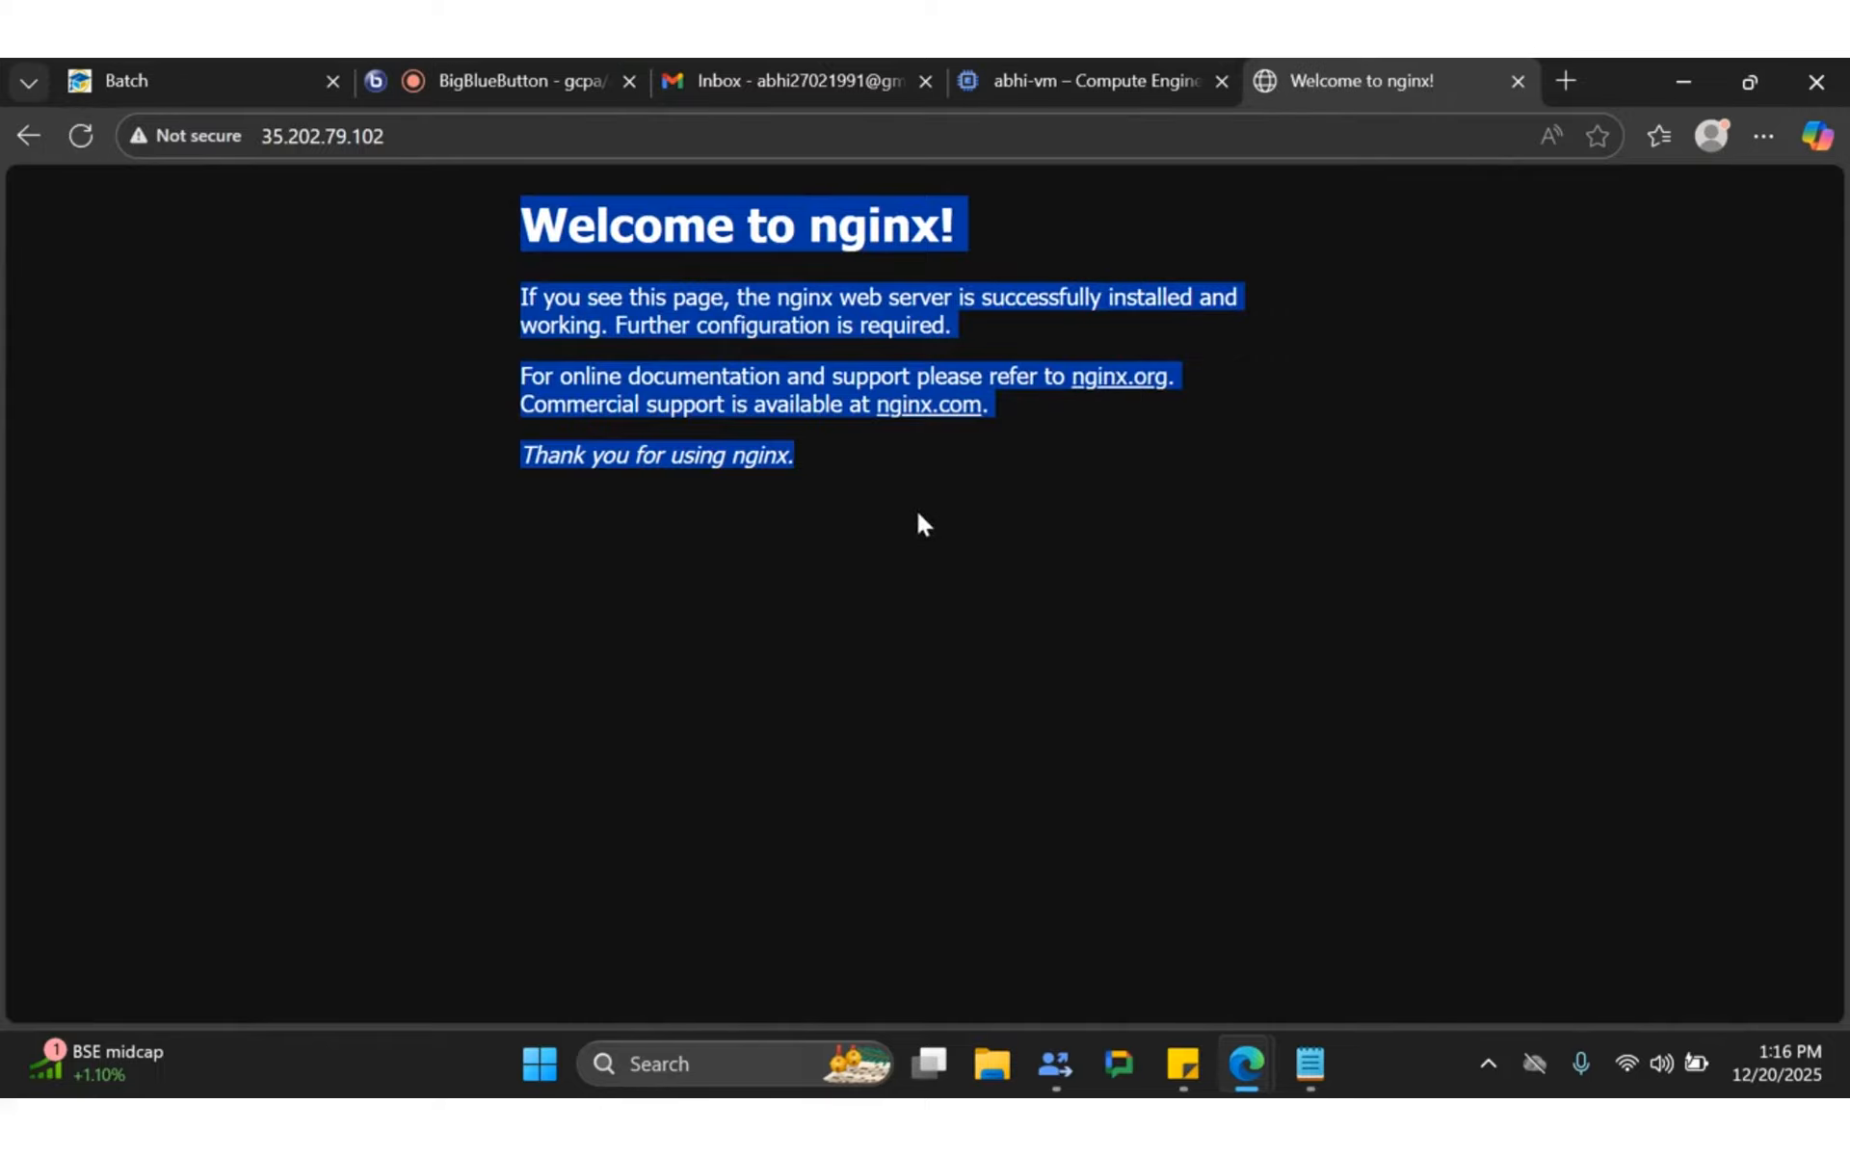
click(1040, 675)
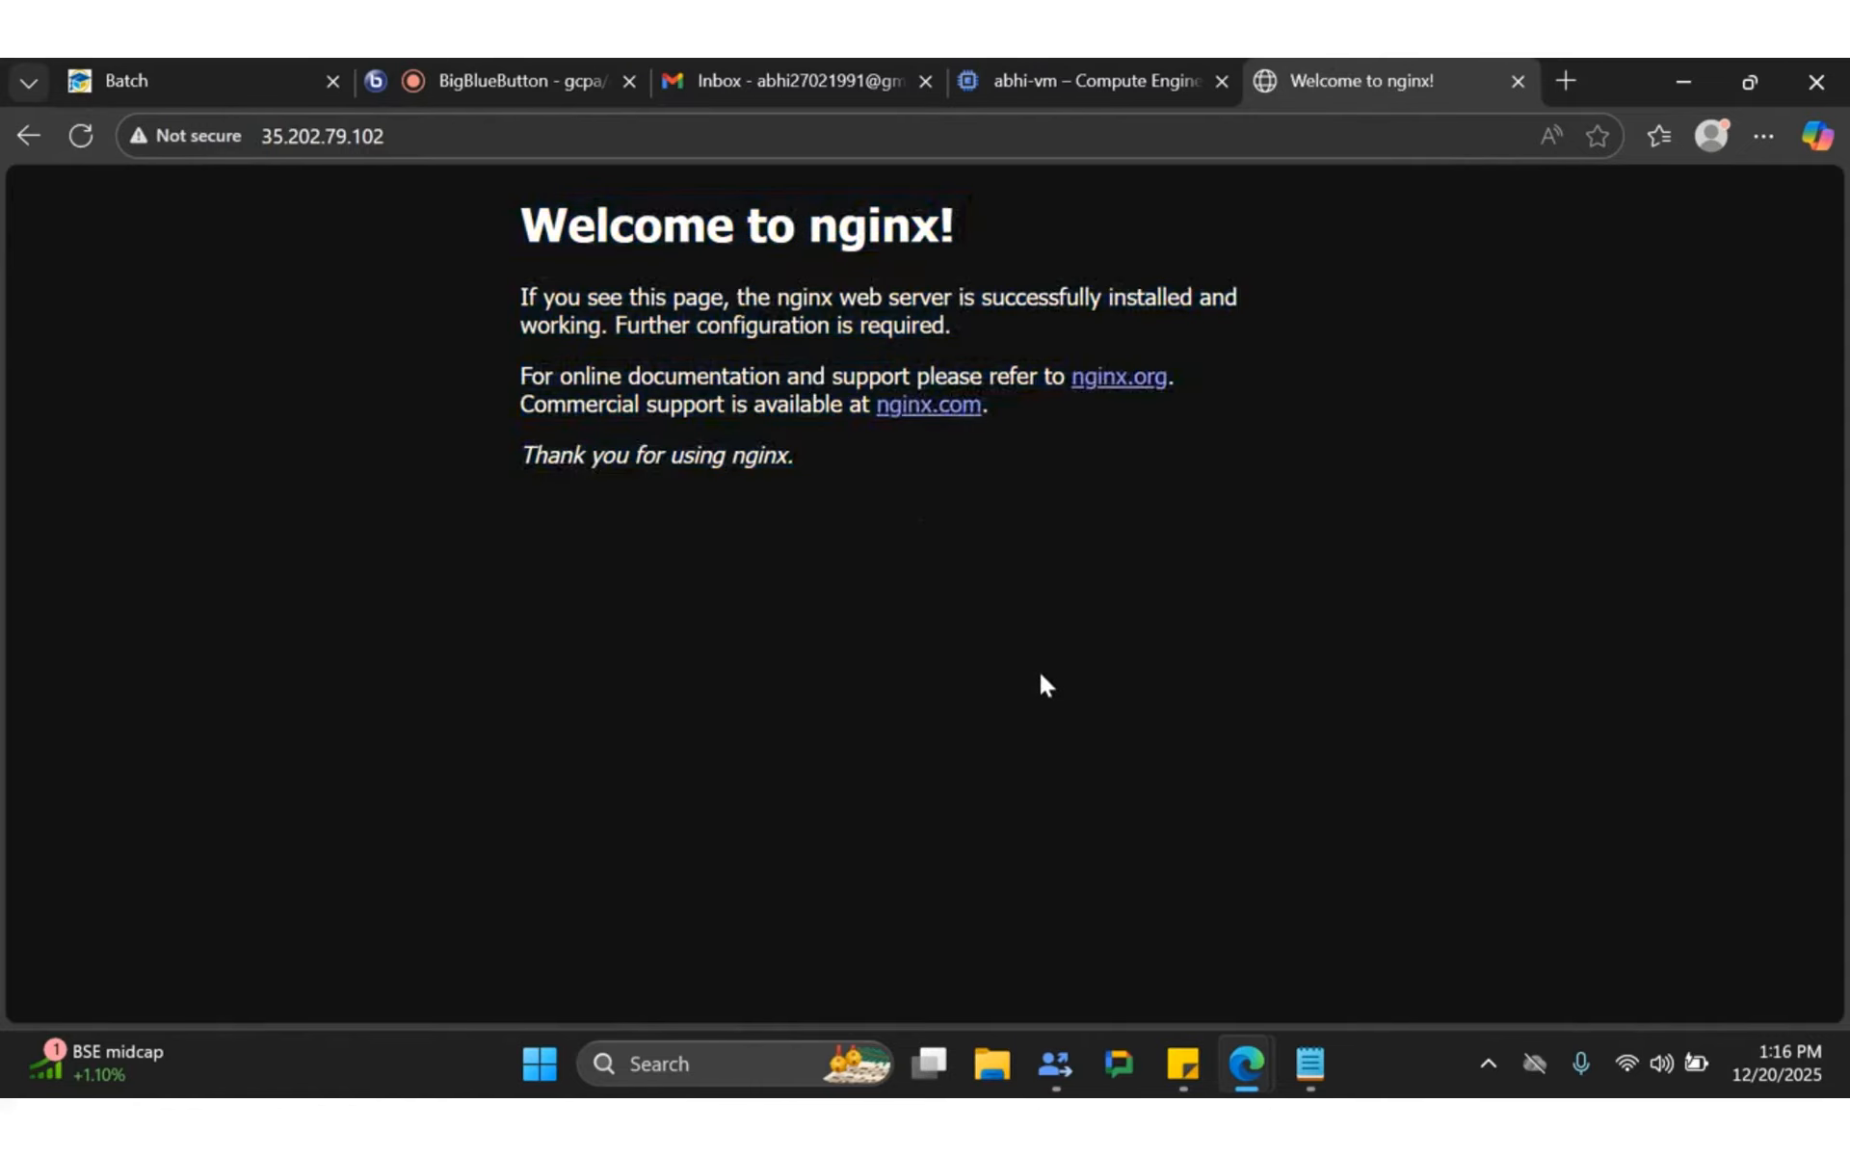
drag(846, 482, 477, 232)
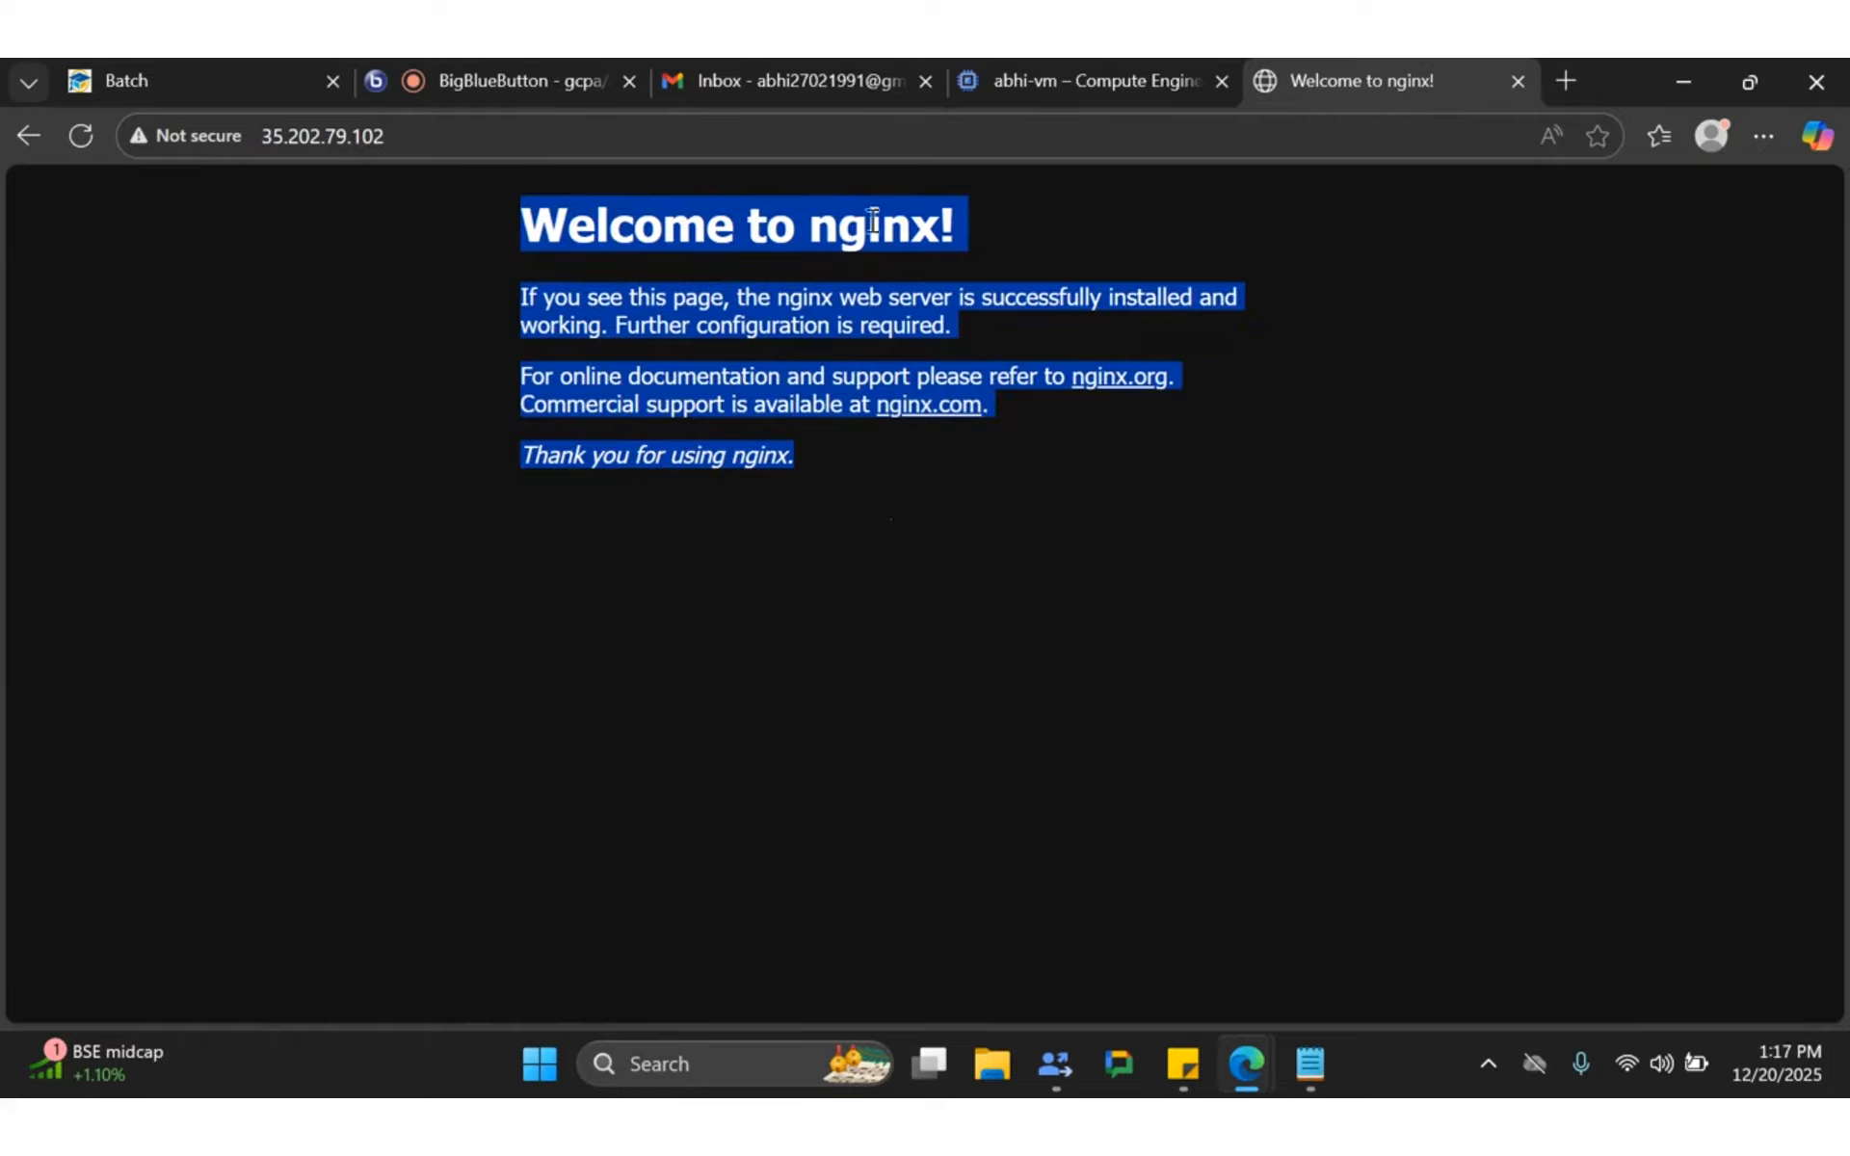
click(81, 144)
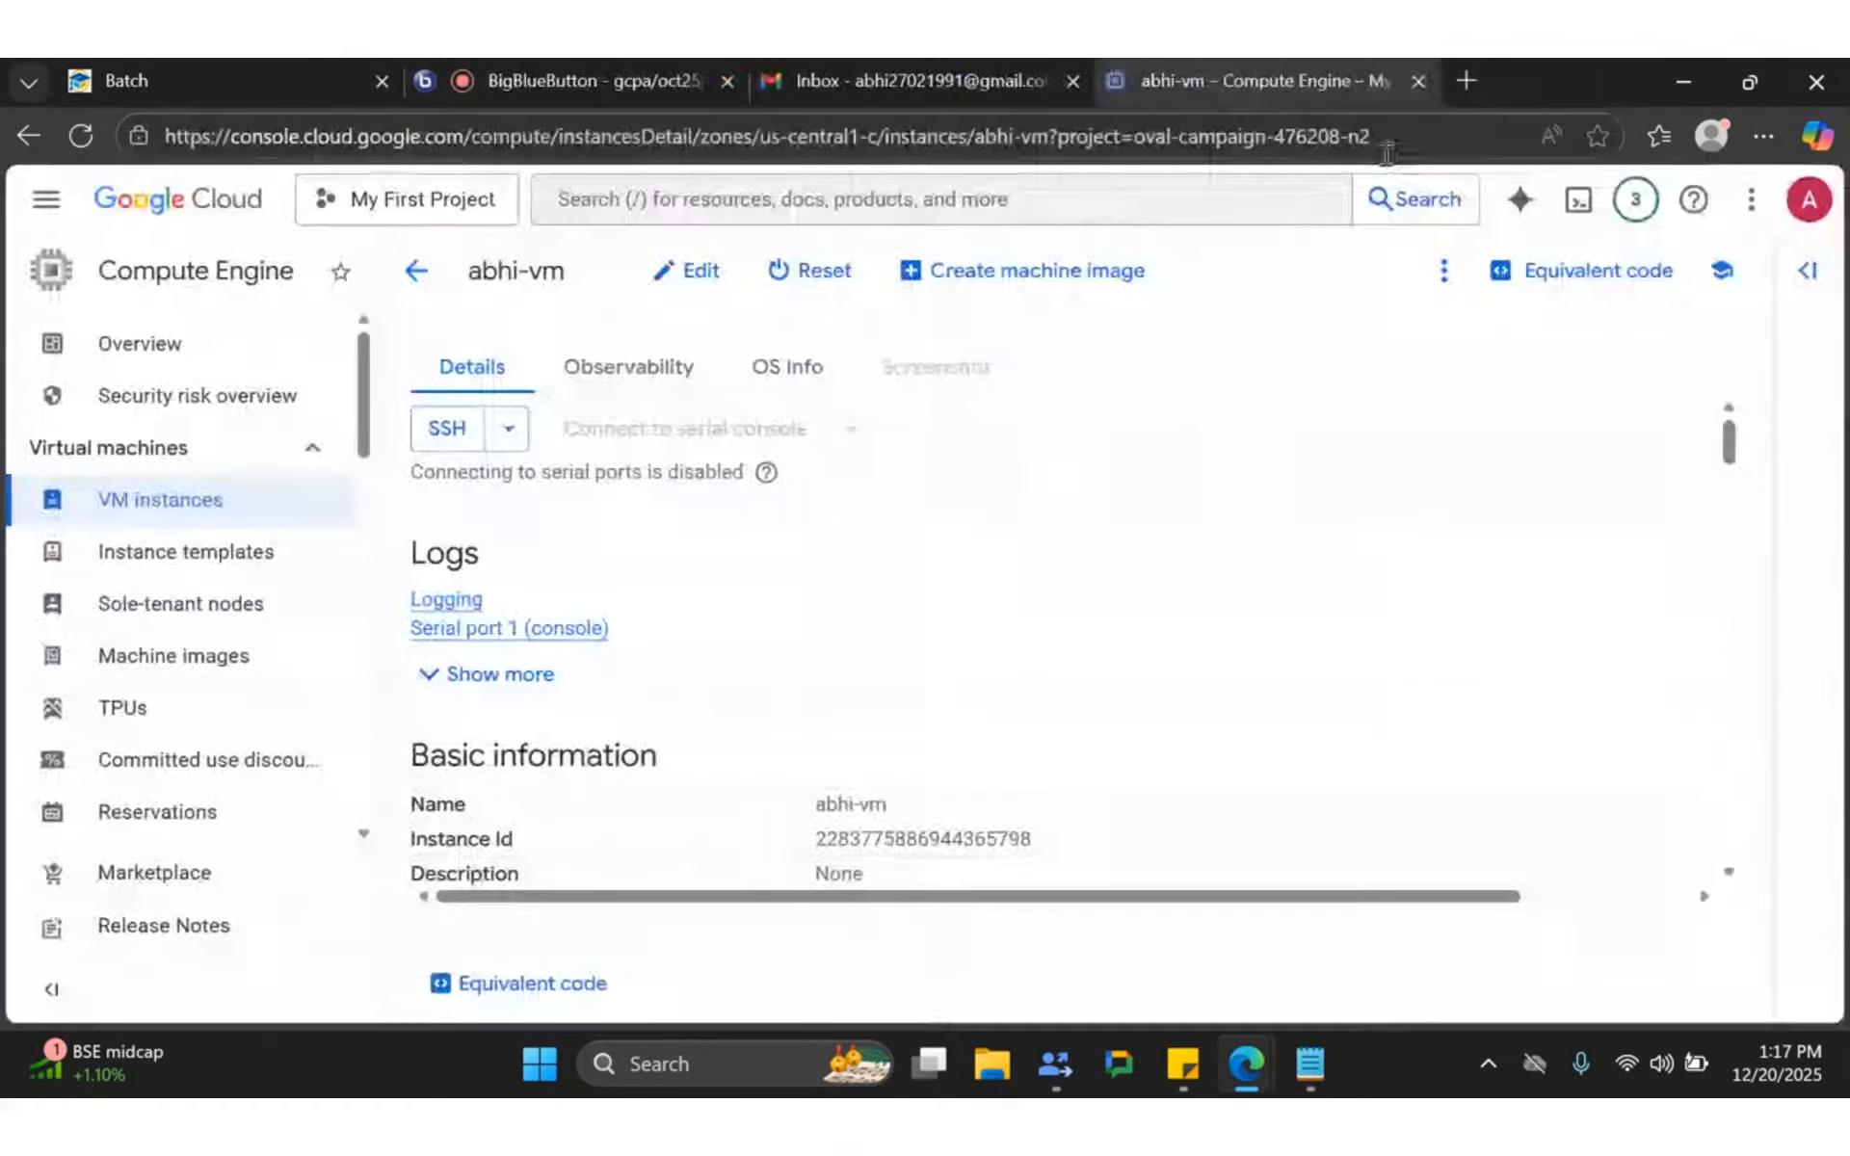
click(1519, 82)
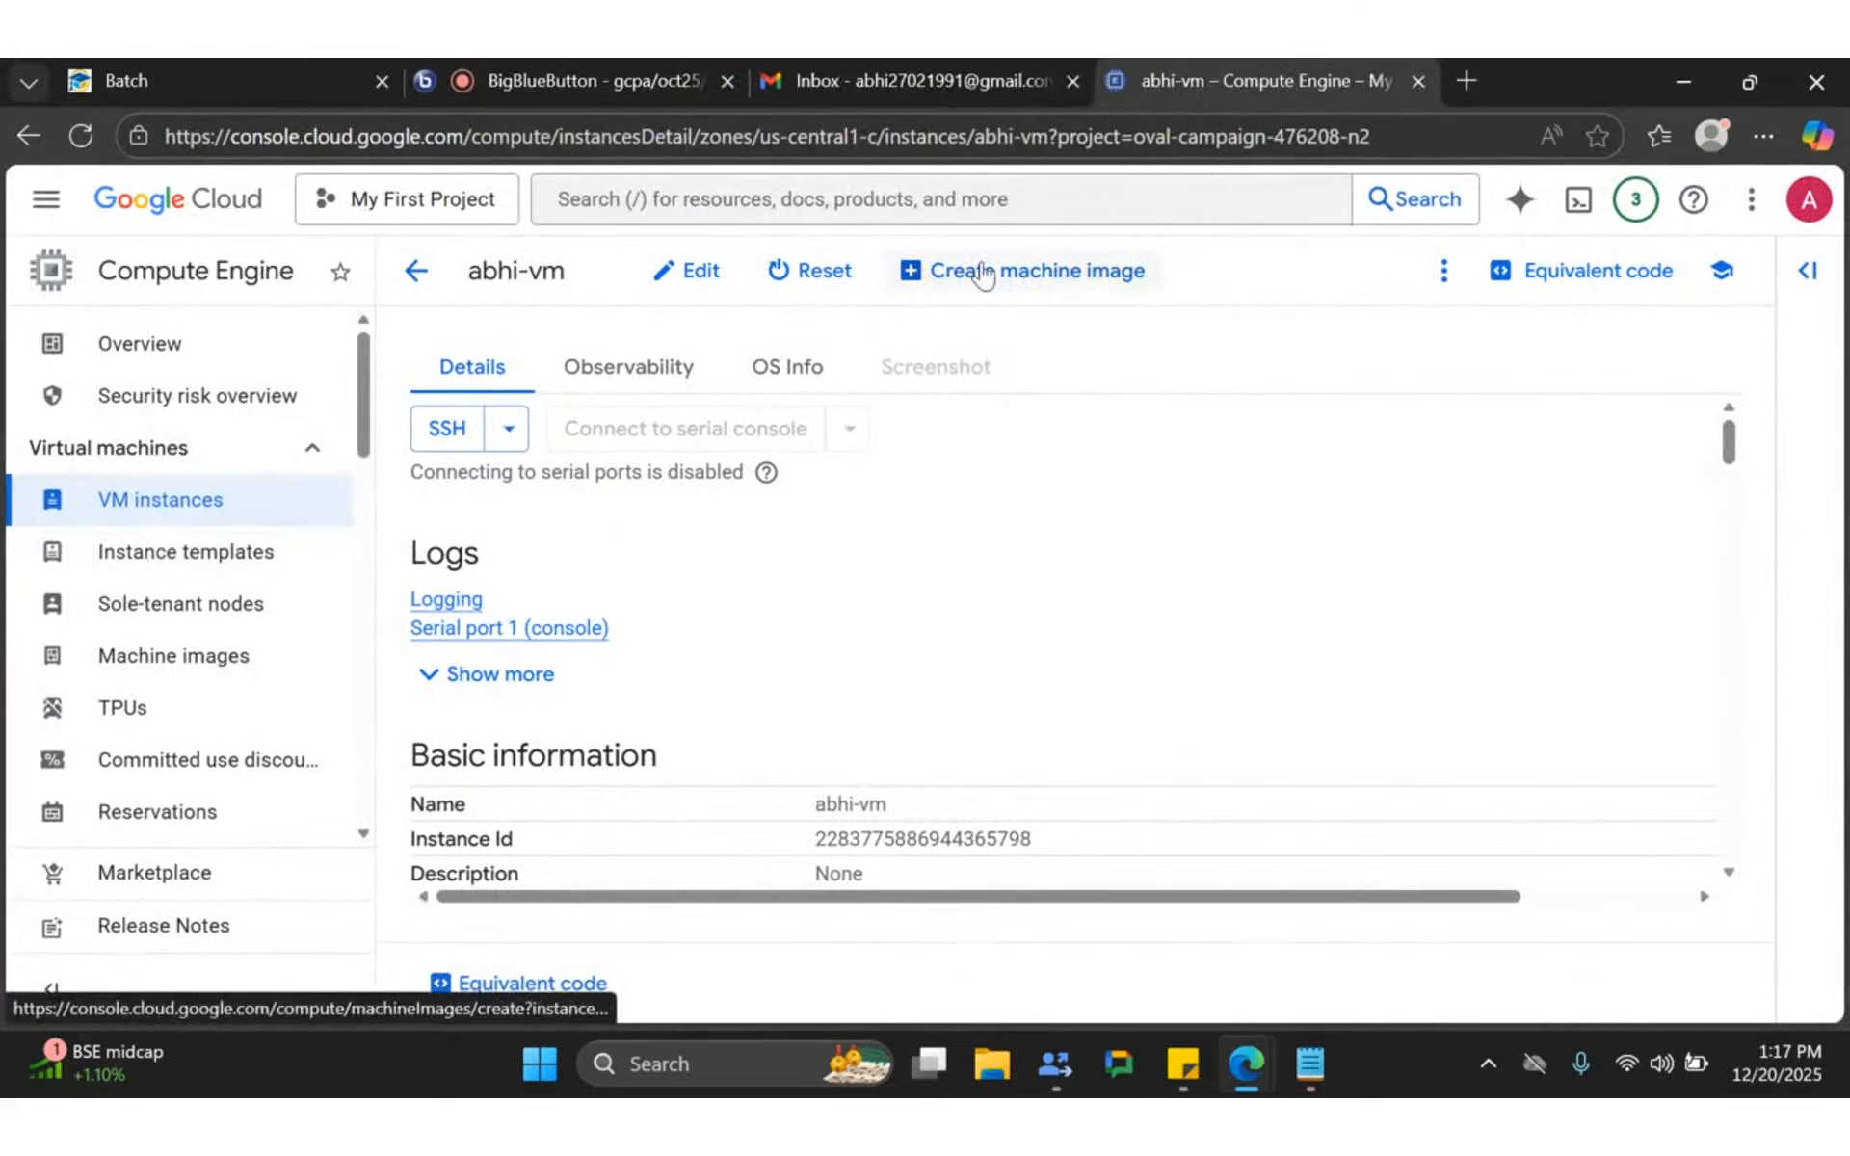
Start a machine image from abhi-vm and enter an initial name, reviewing the form.
click(1031, 286)
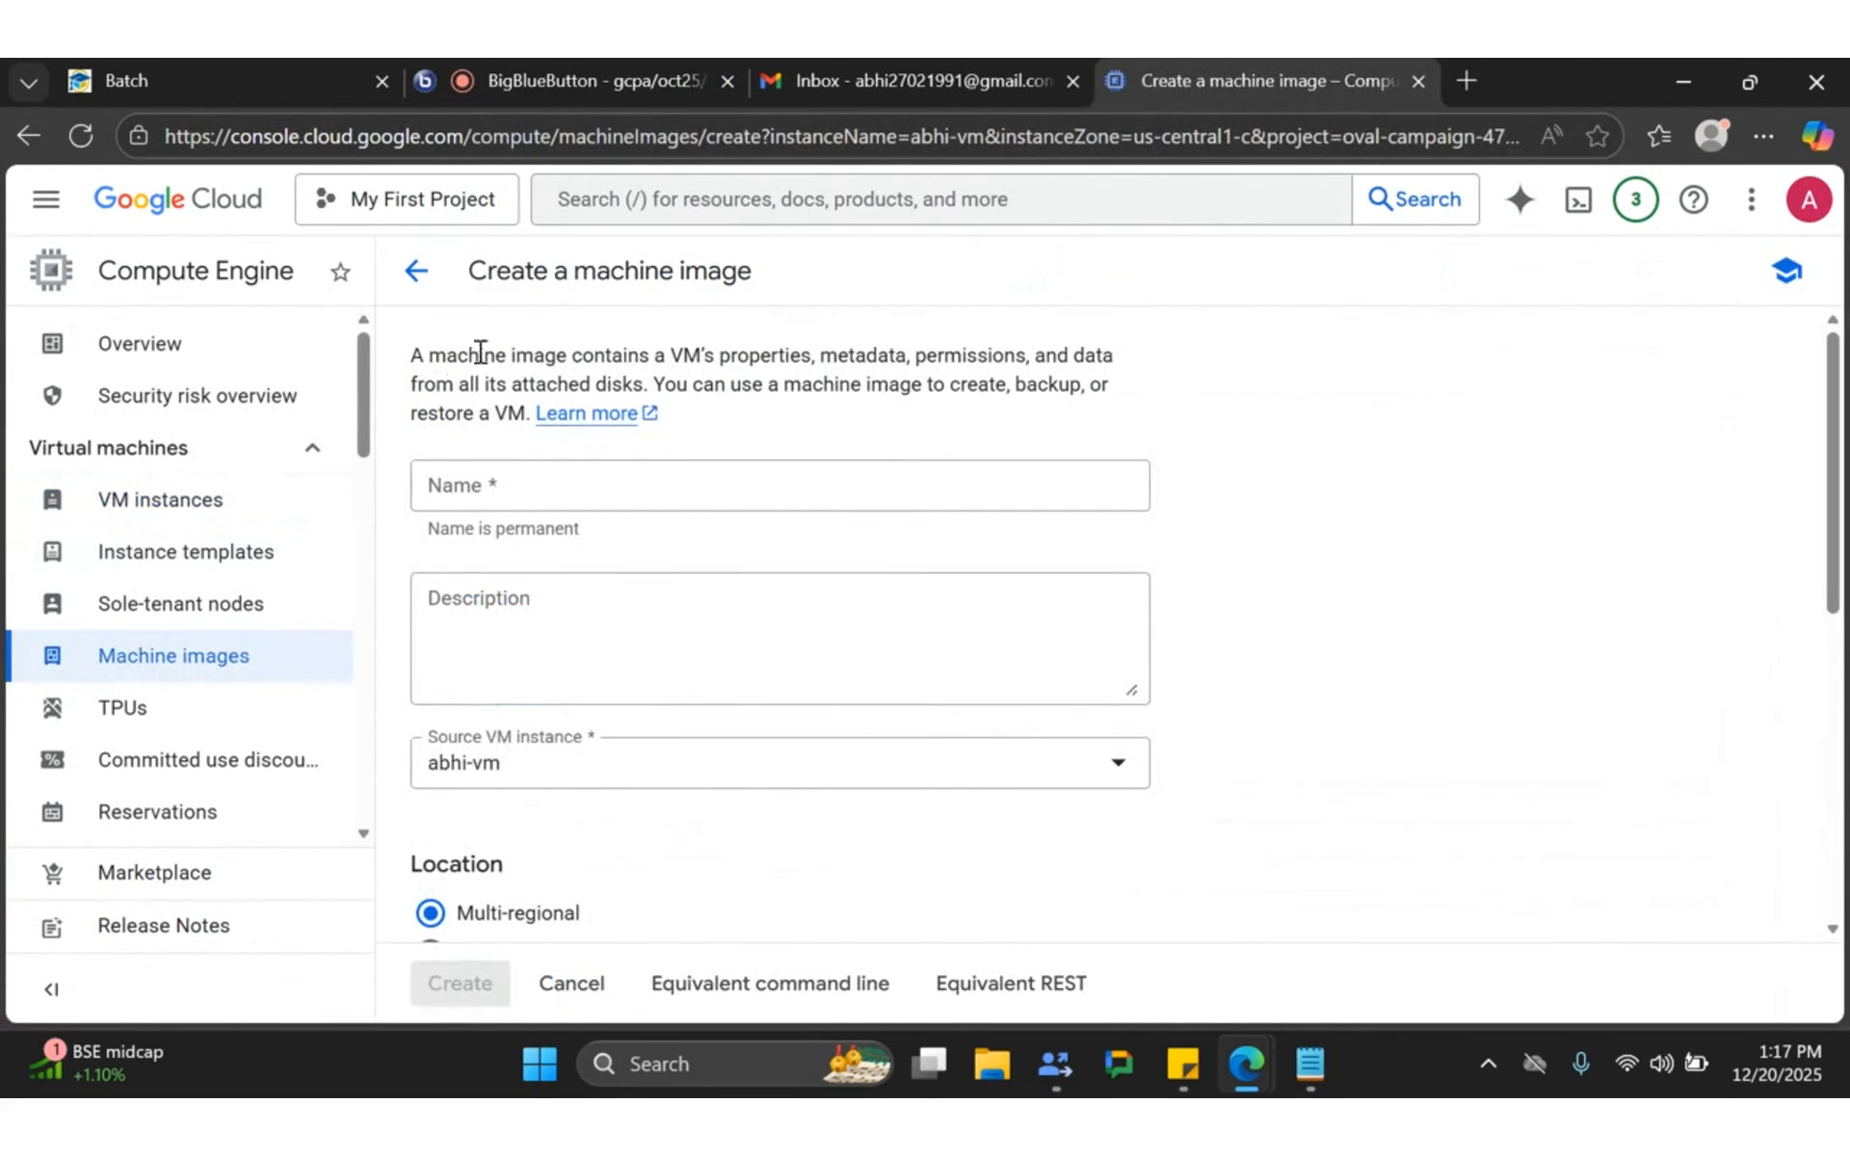
click(573, 479)
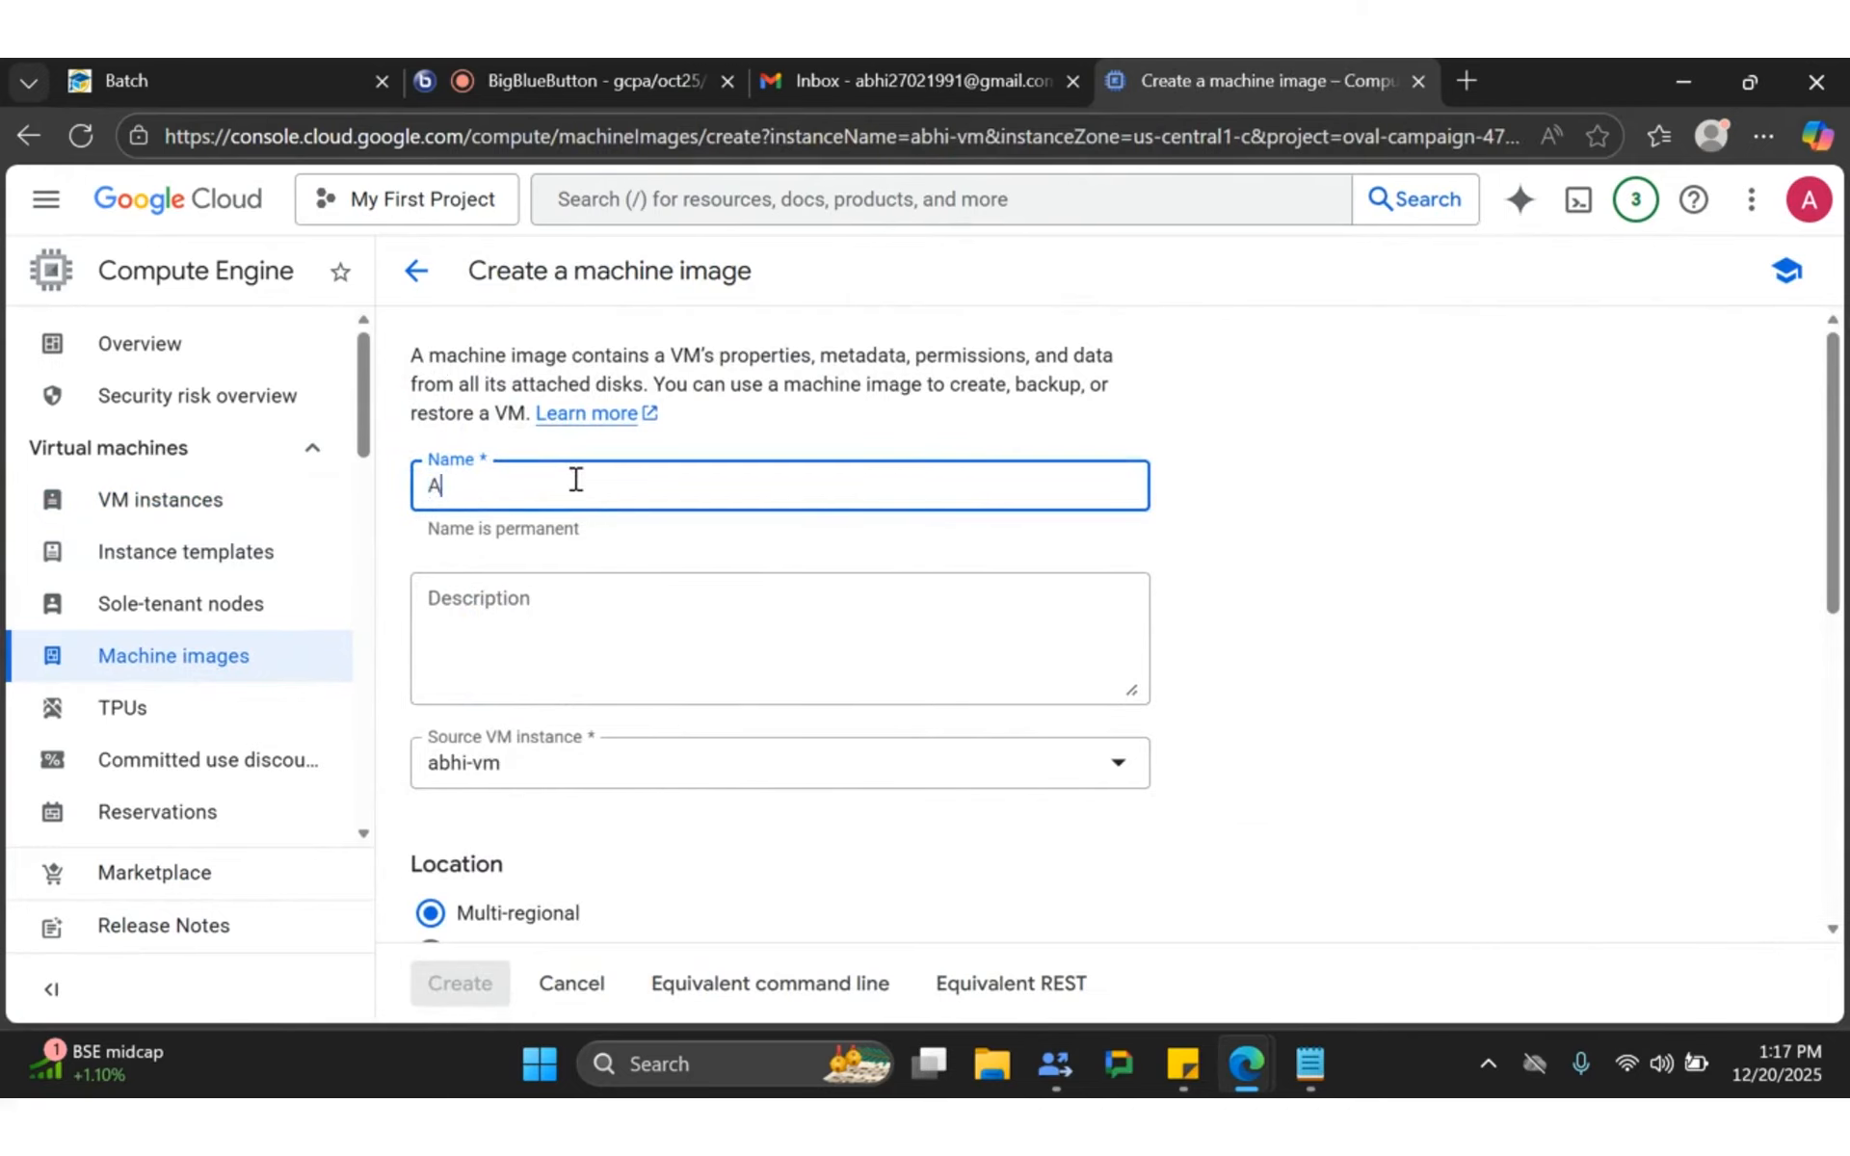
text(abhi)
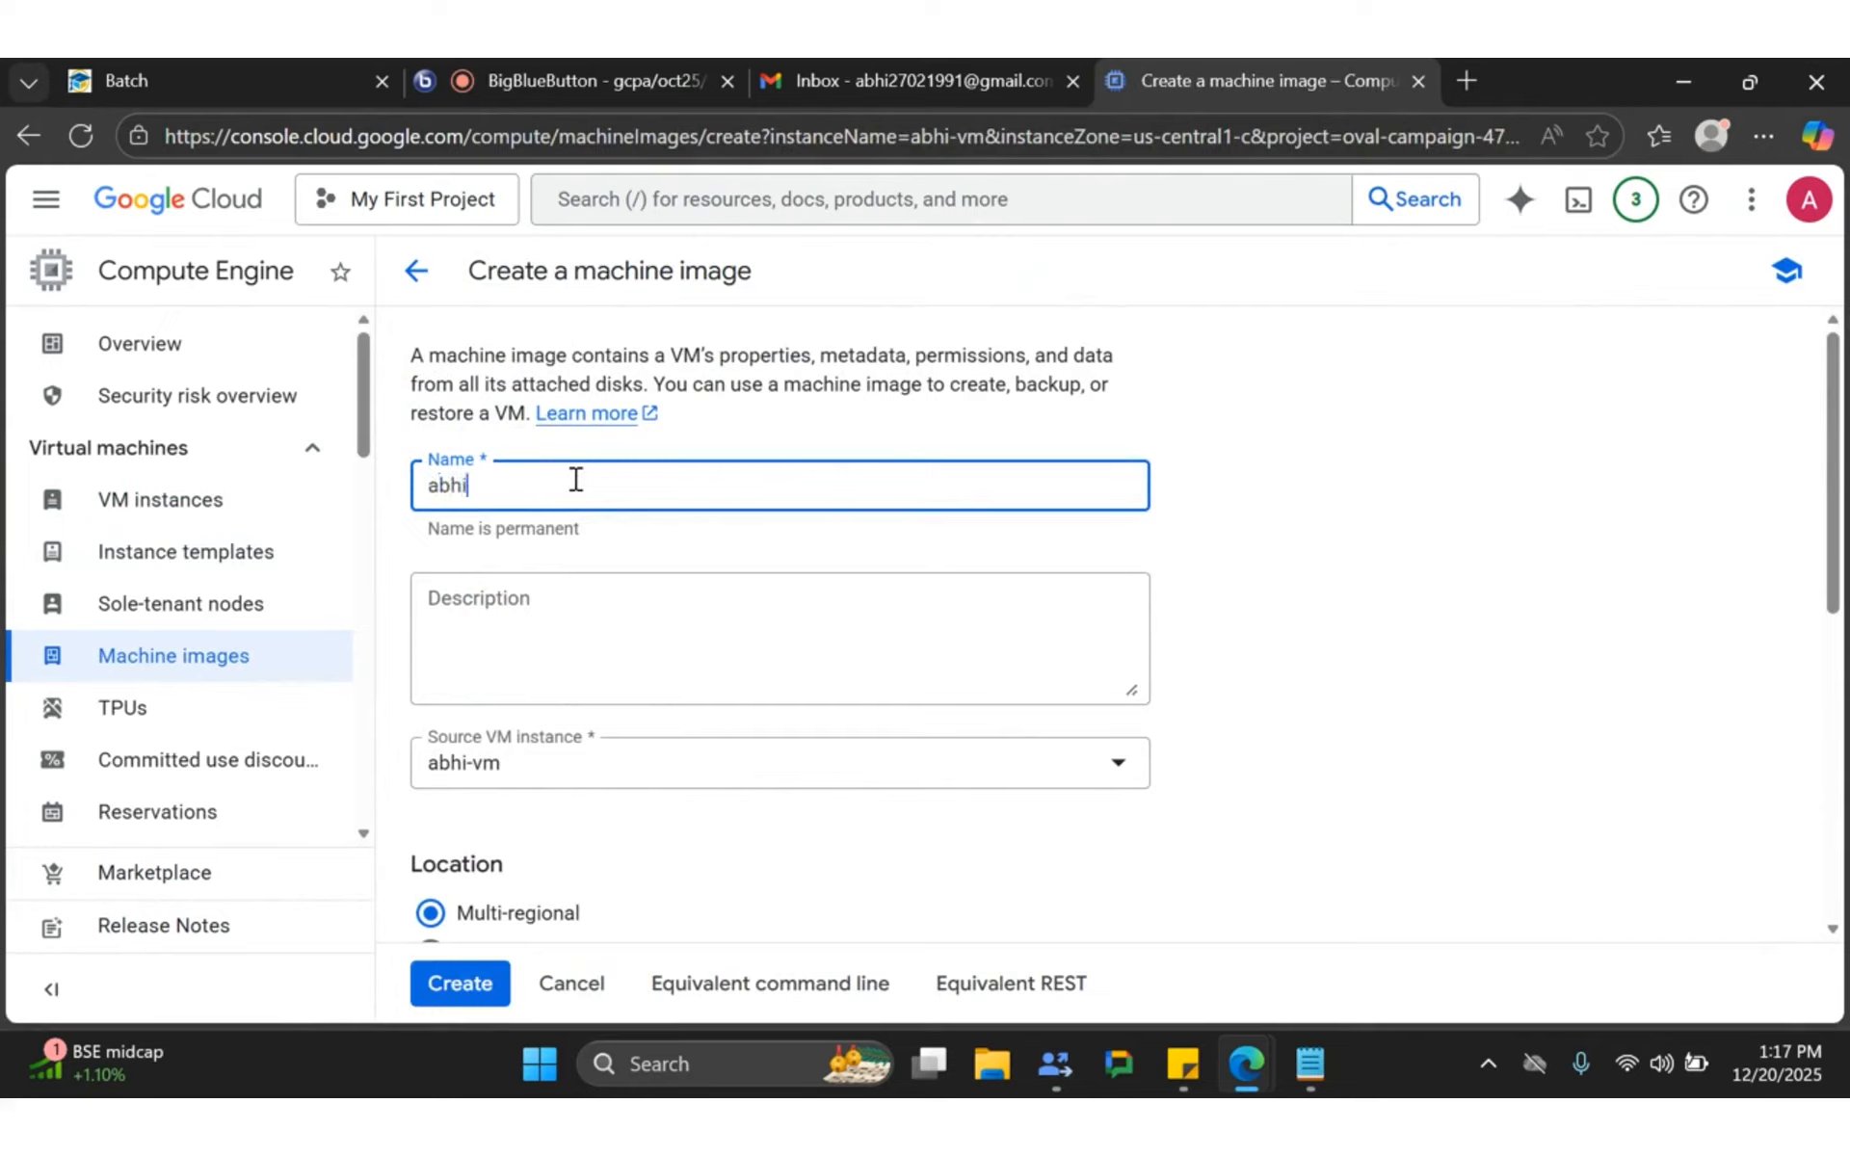
text(-)
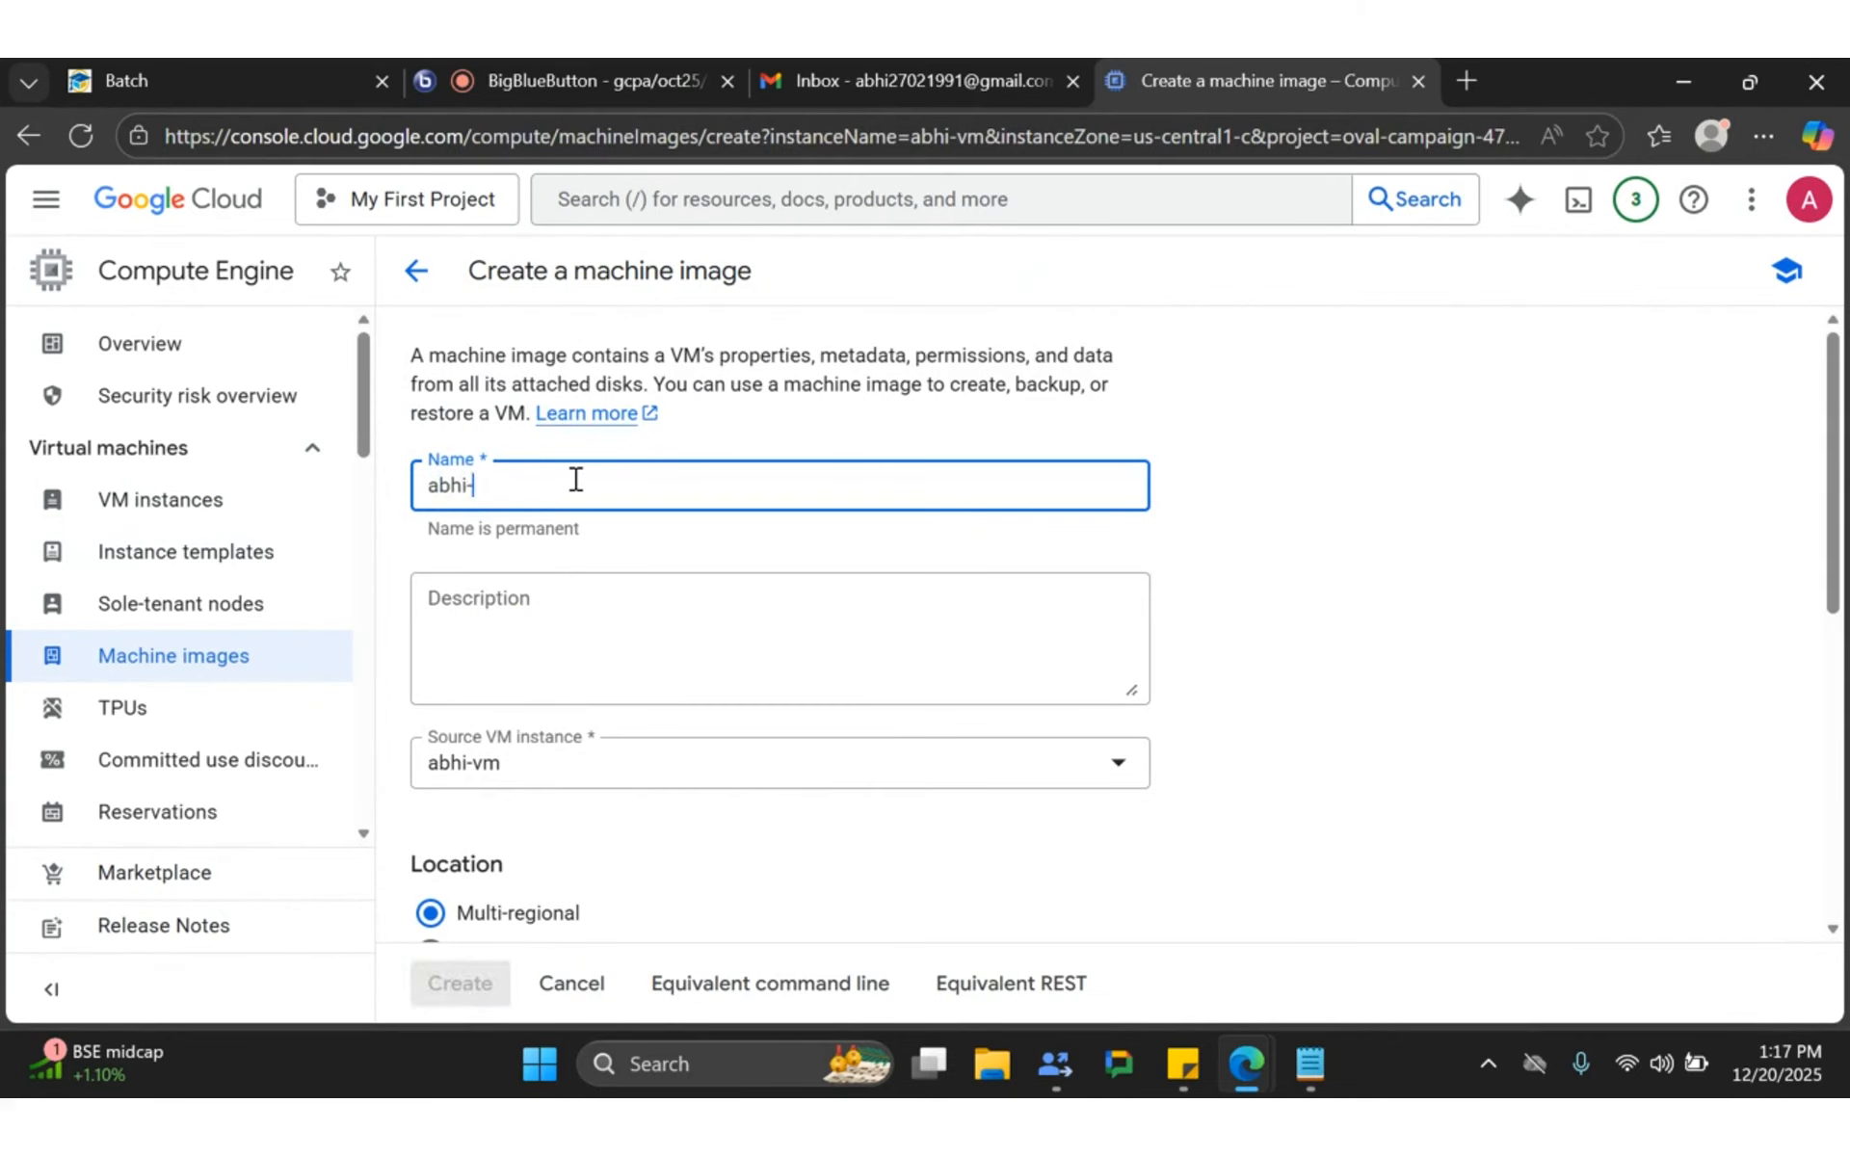
text(linu)
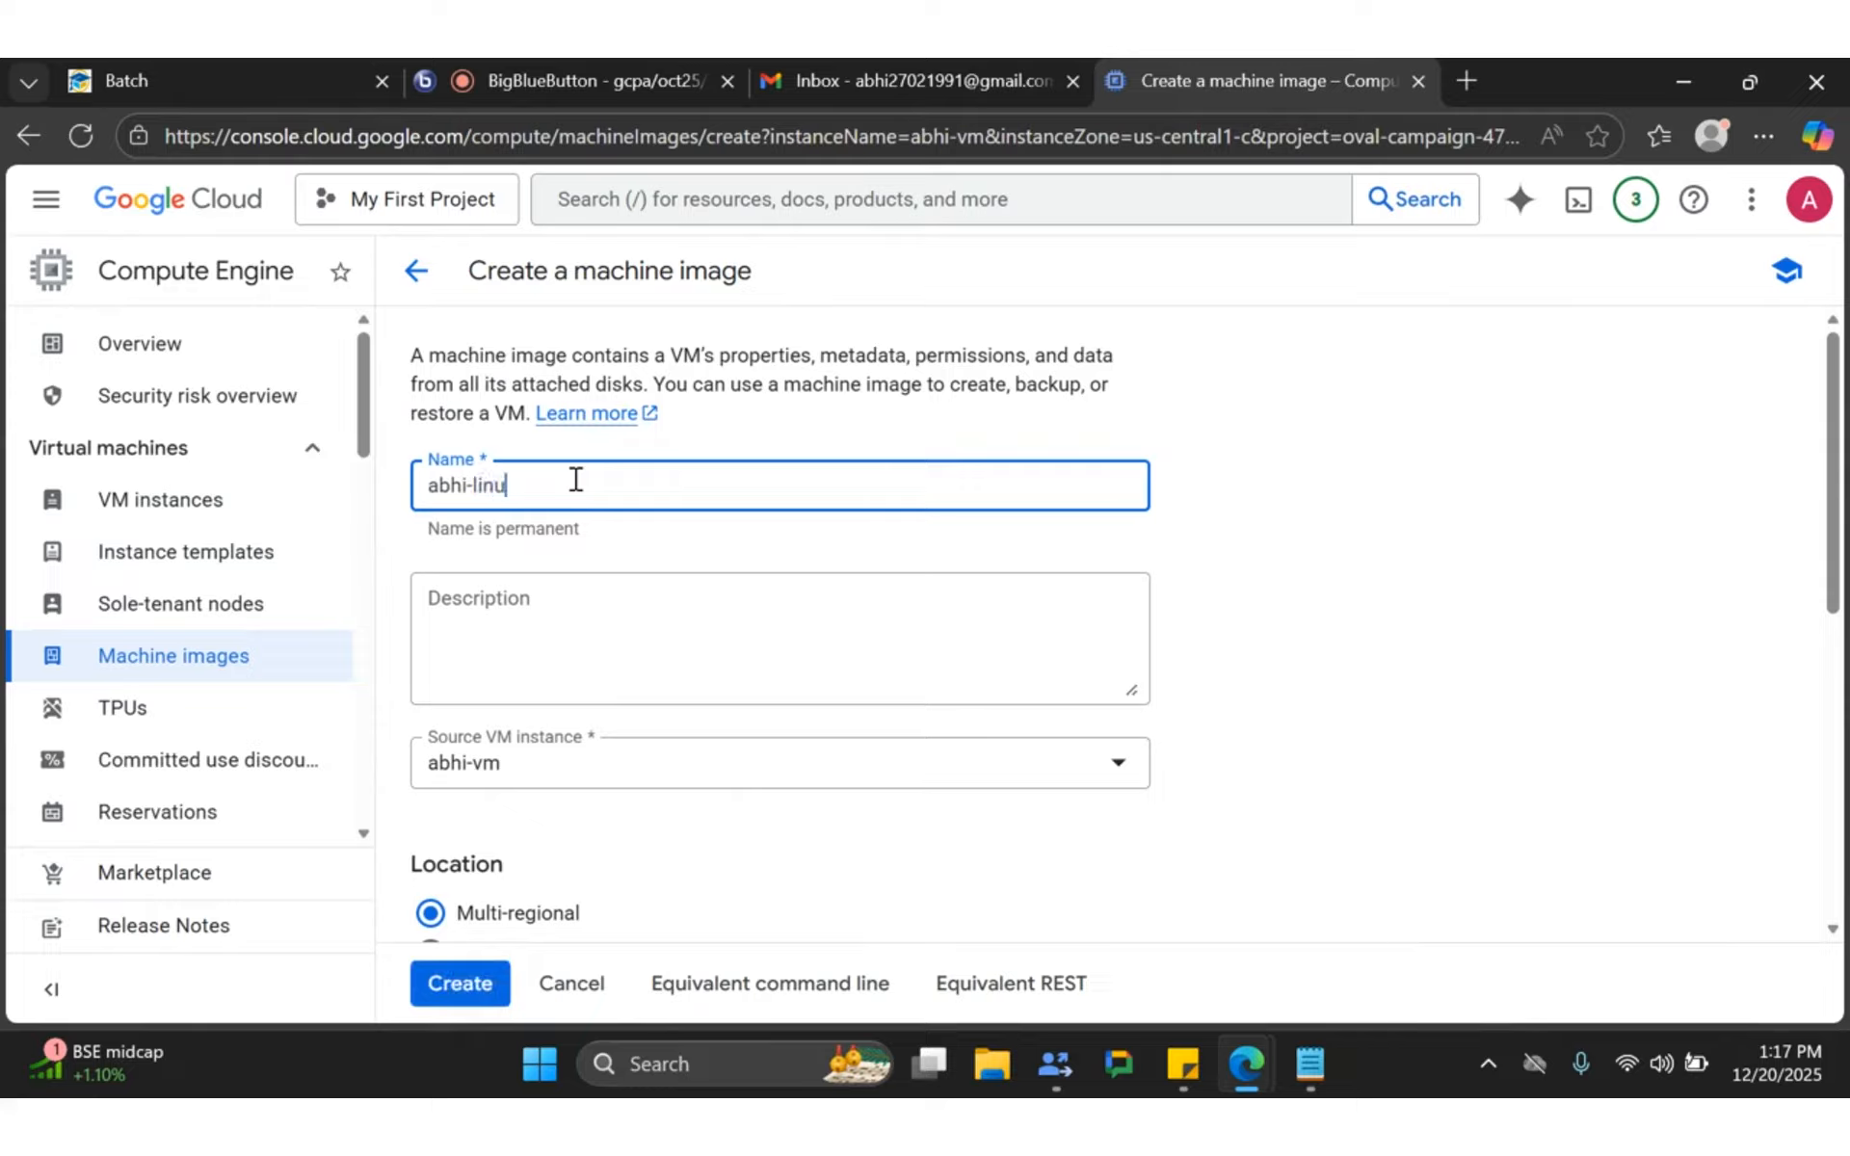
text(x machine)
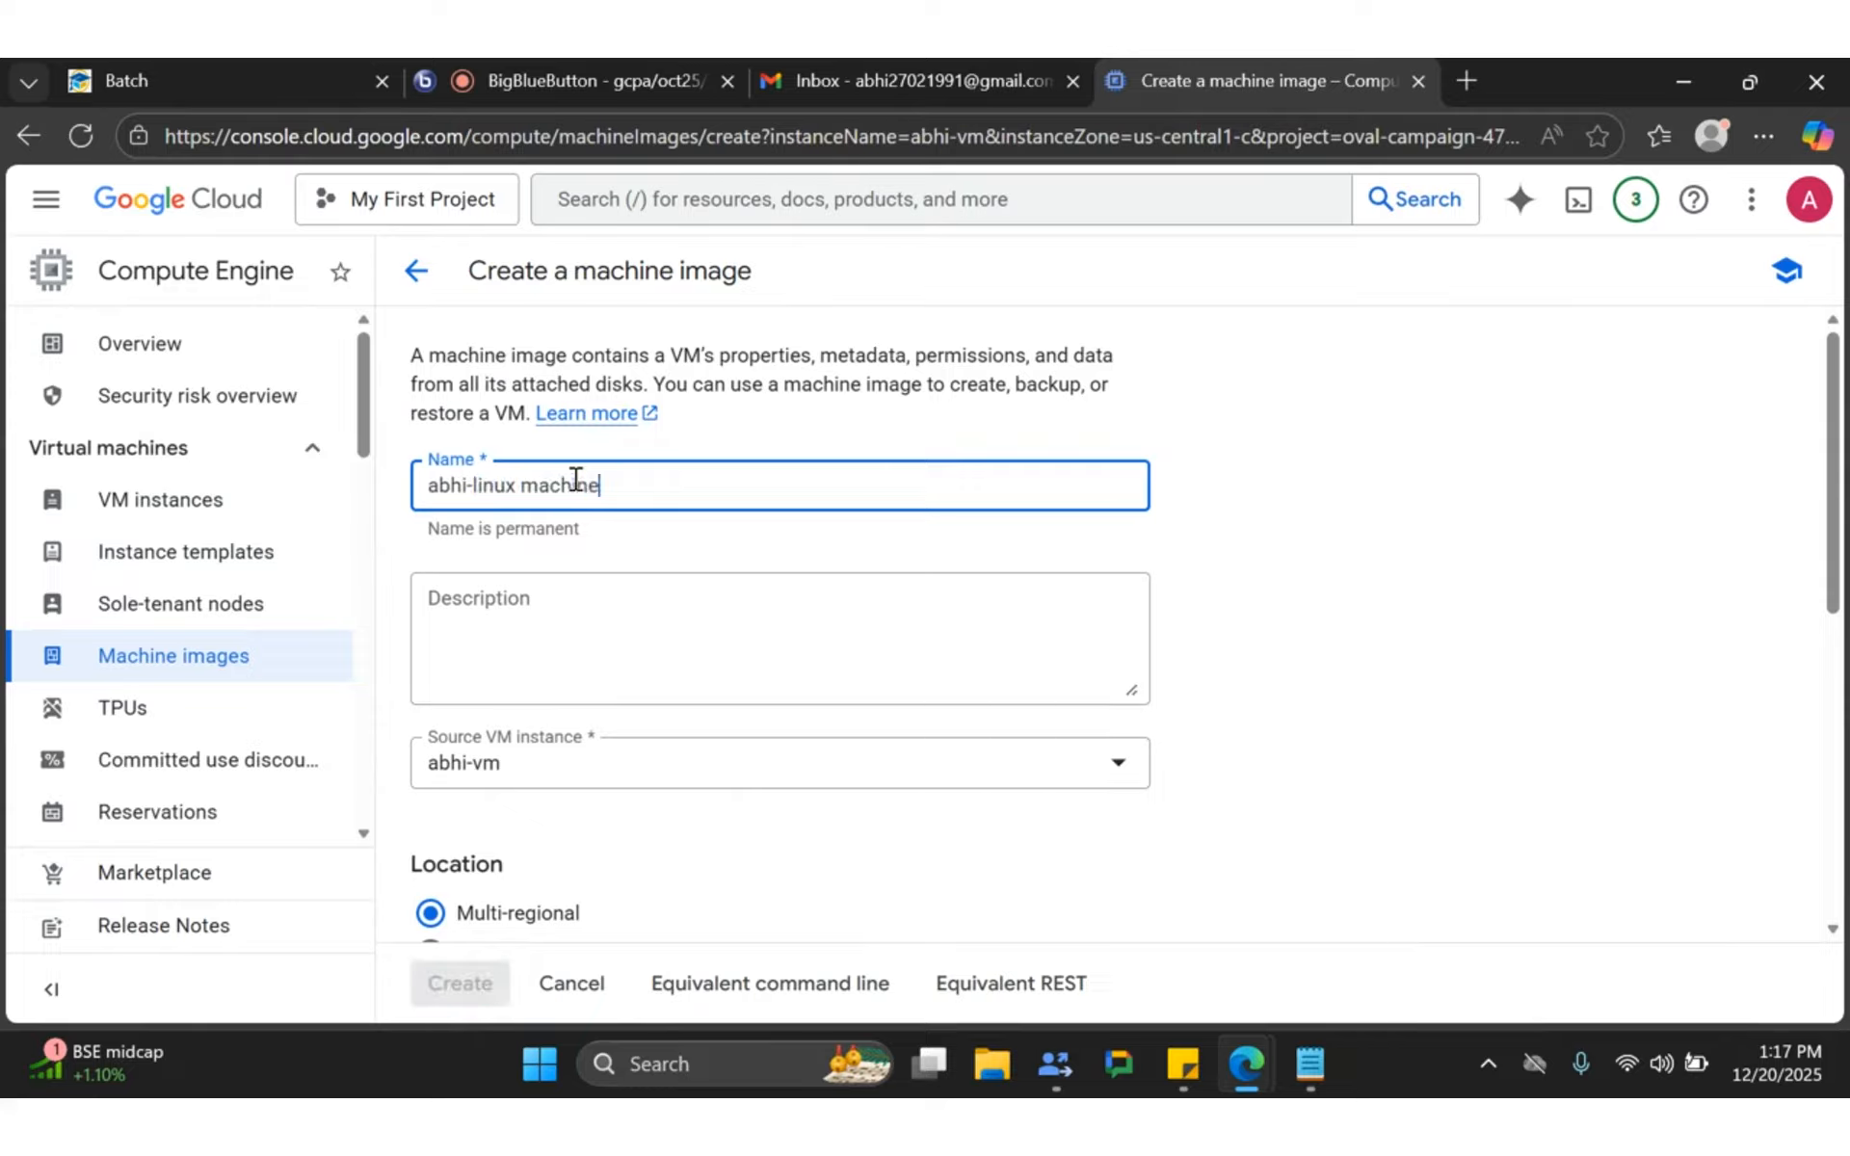
scroll(575, 479, down, 5)
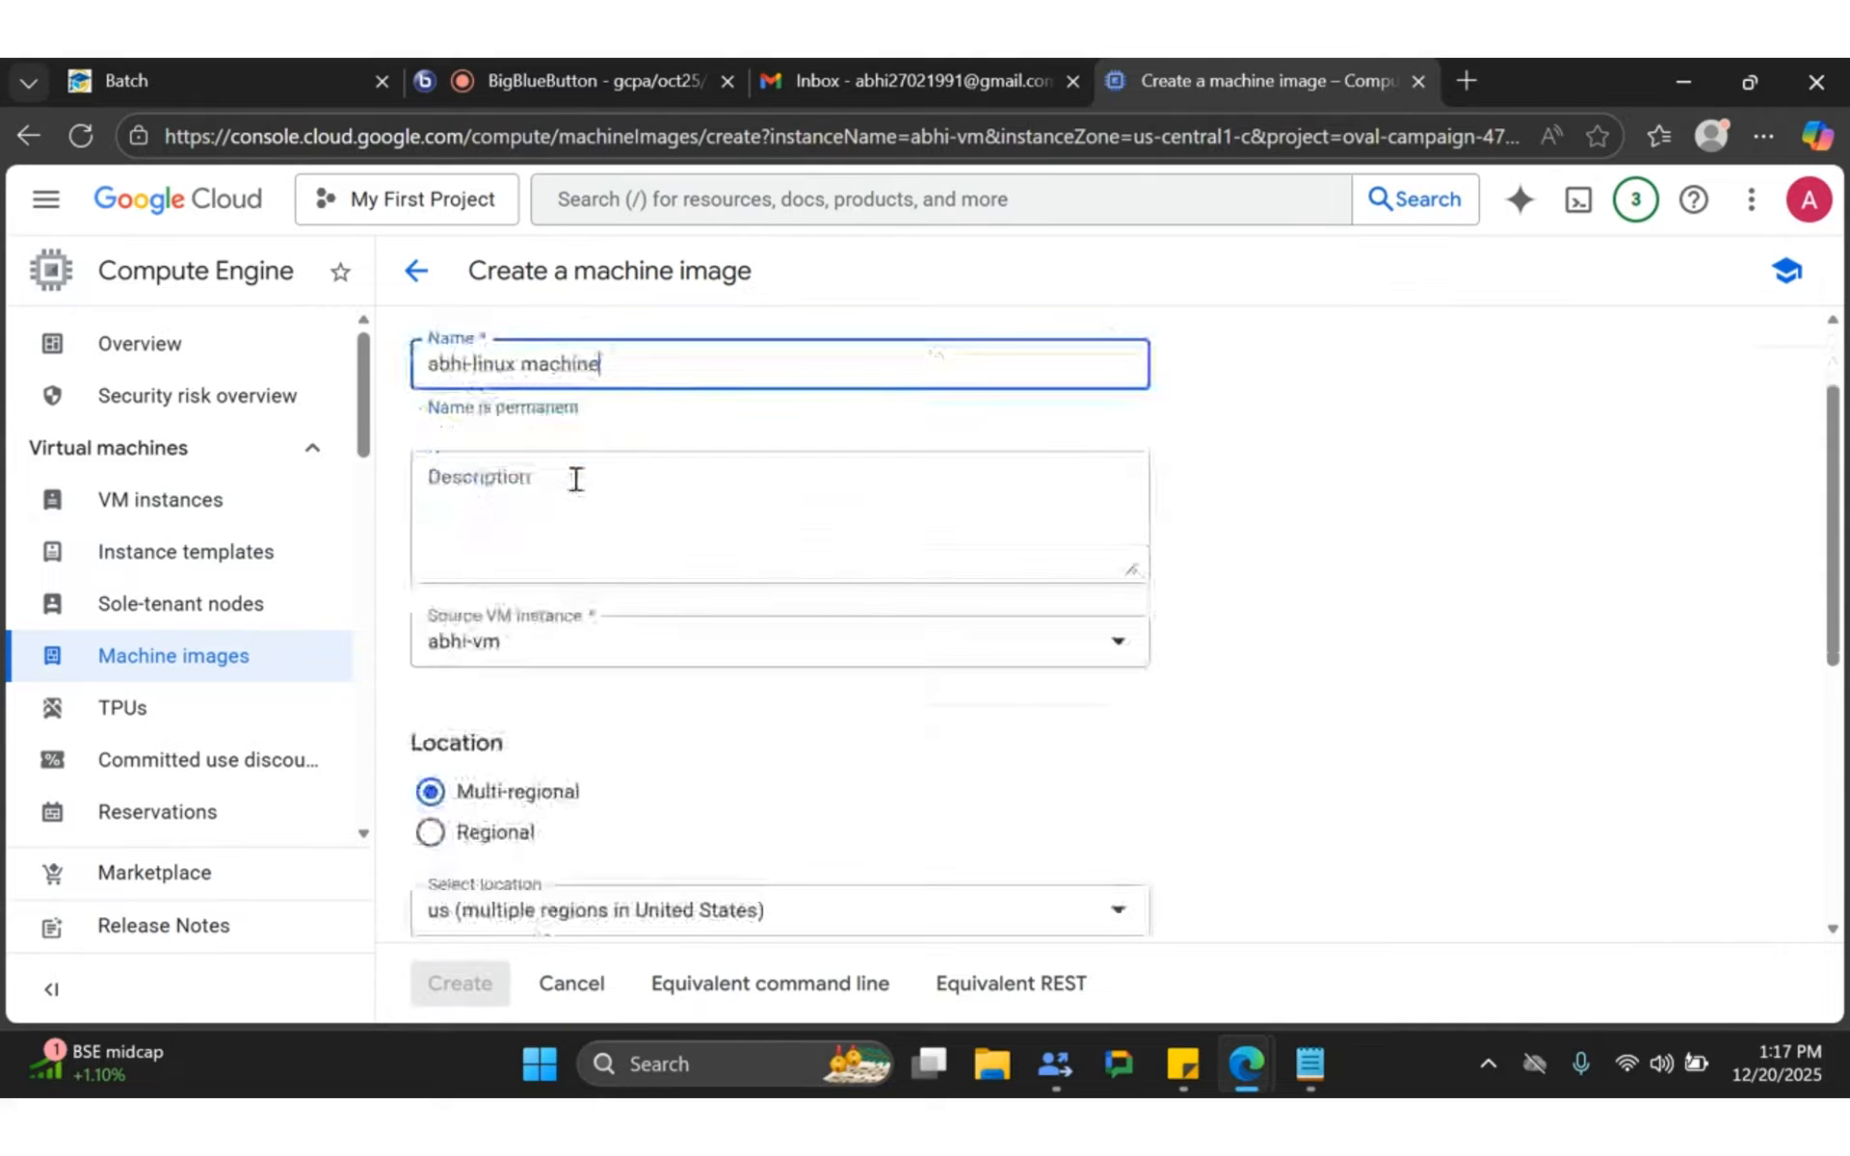
scroll(575, 489, down, 2)
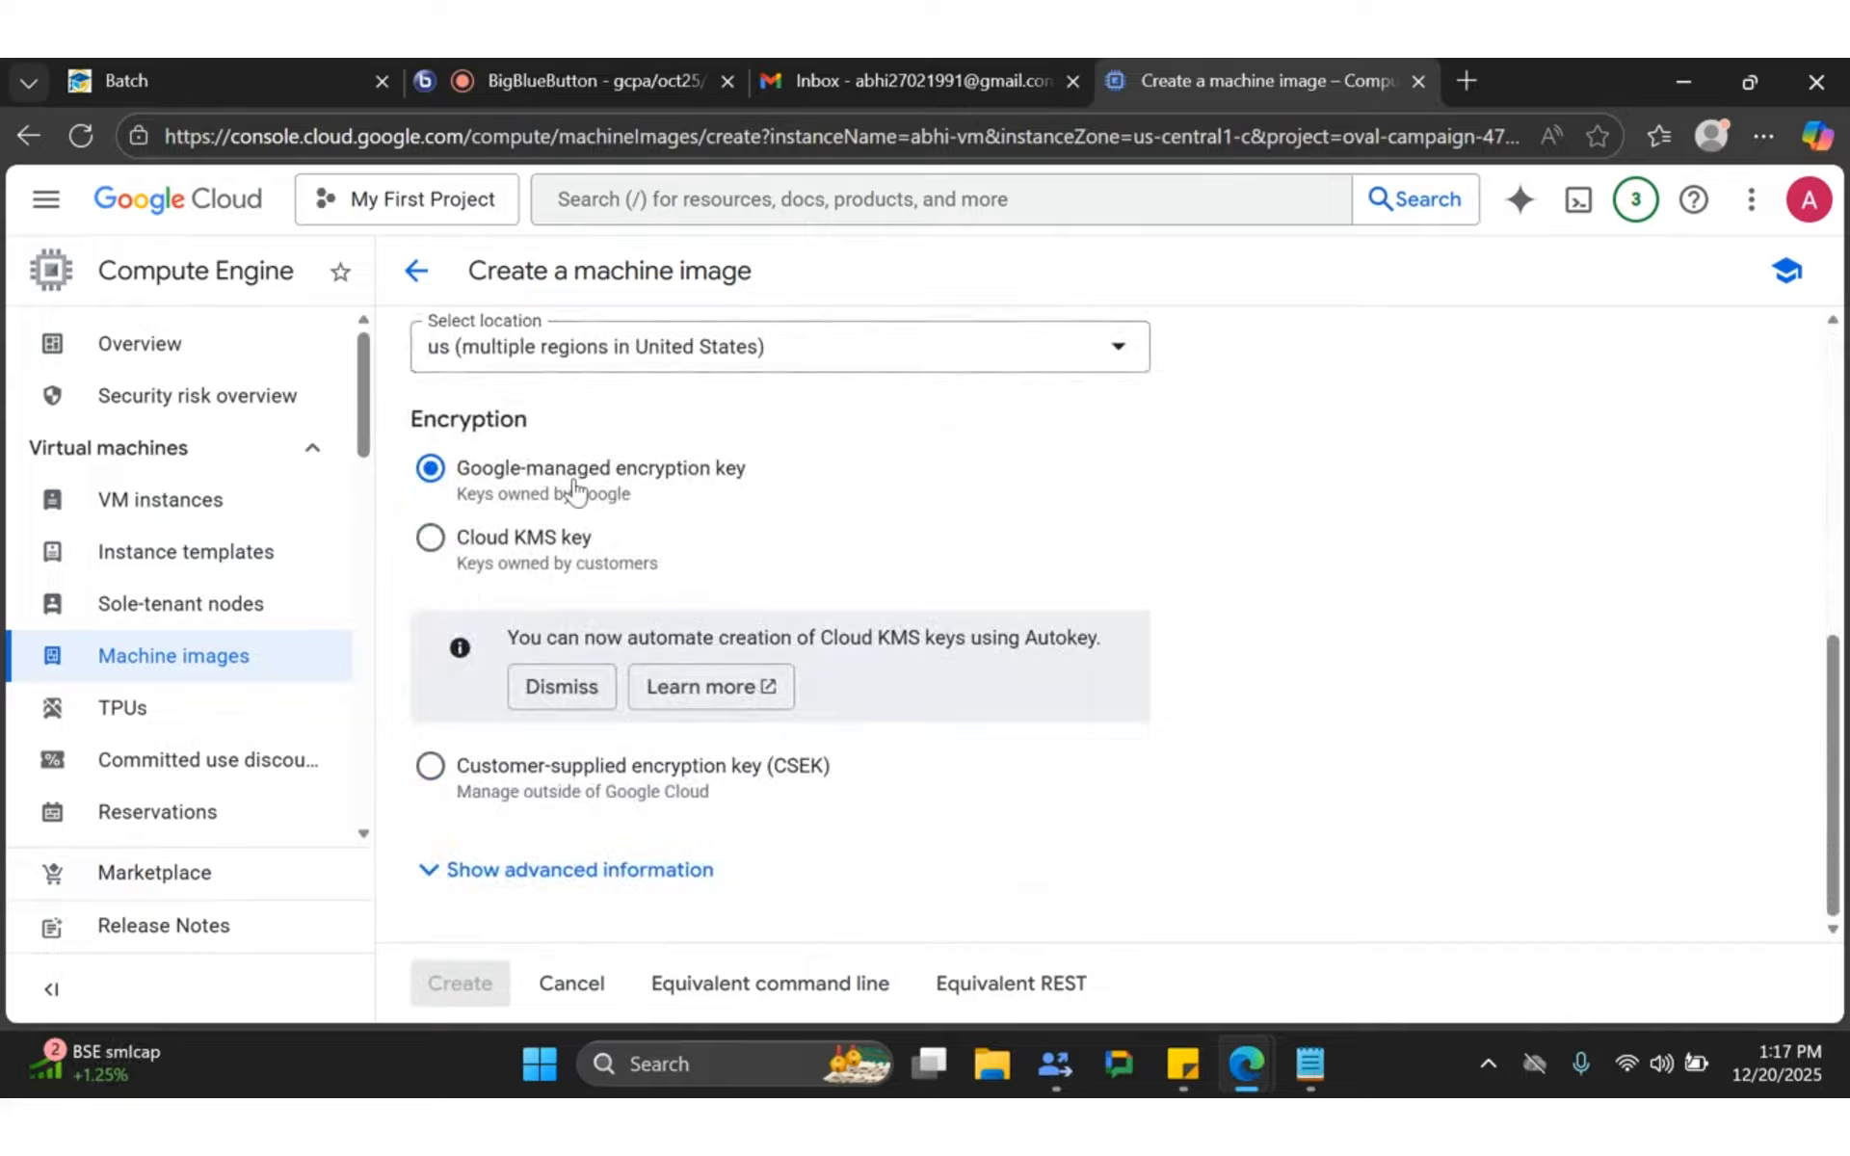
scroll(575, 489, up, 4)
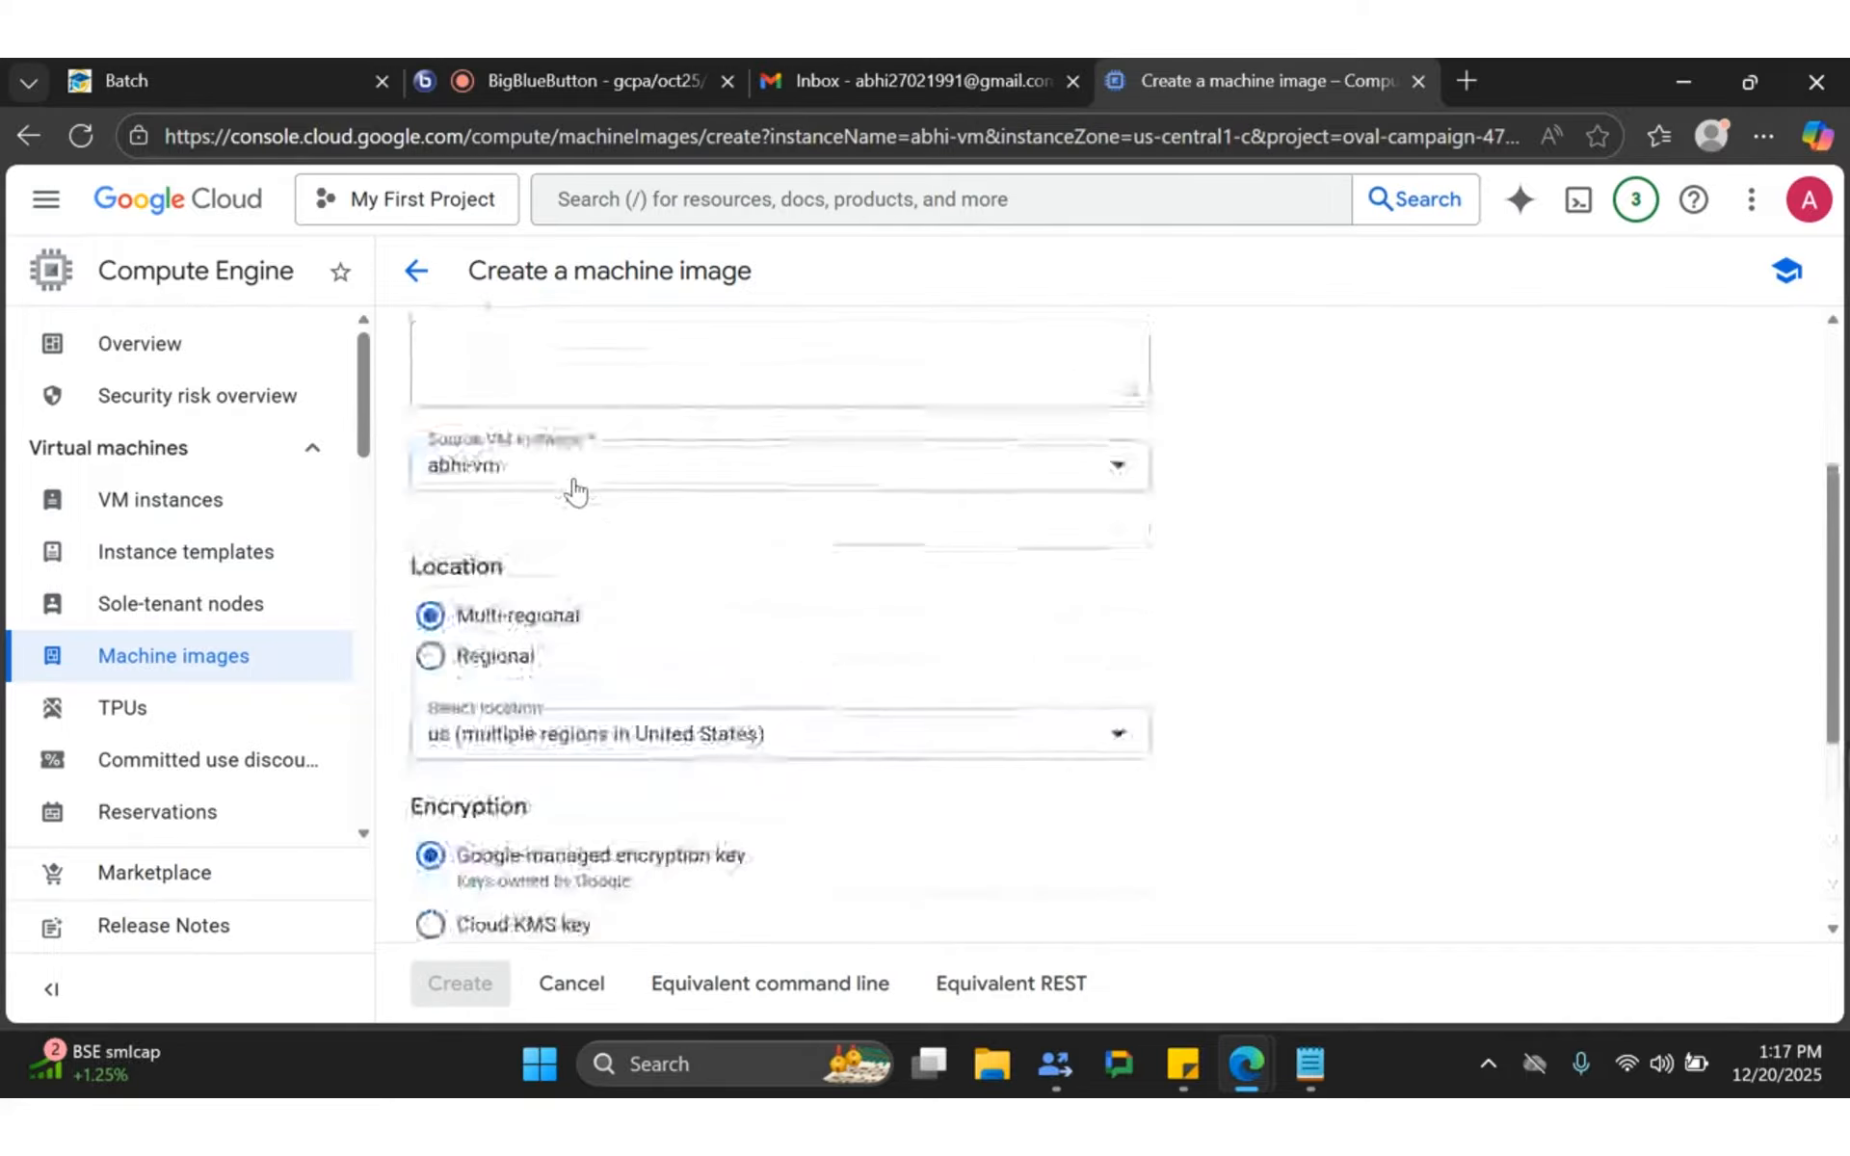
scroll(575, 490, up, 3)
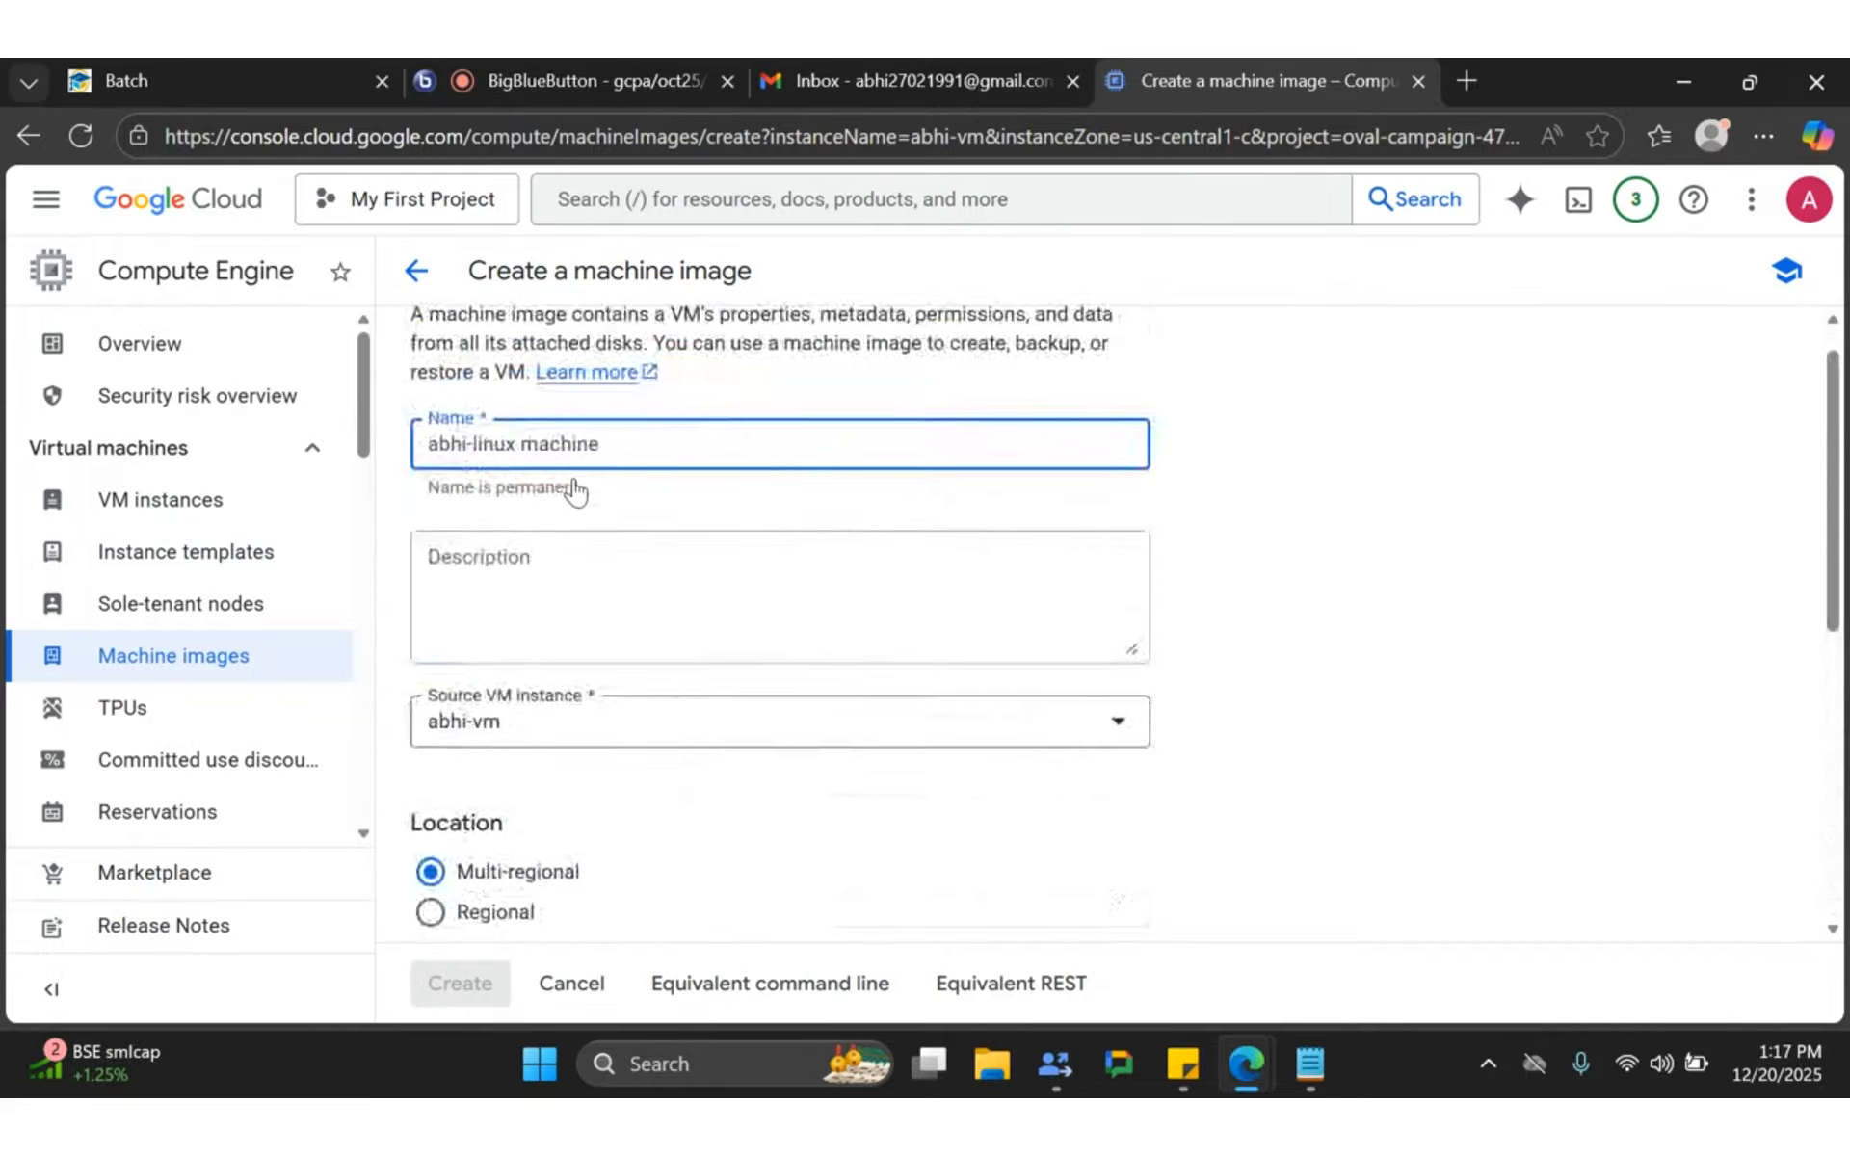
scroll(575, 490, down, 3)
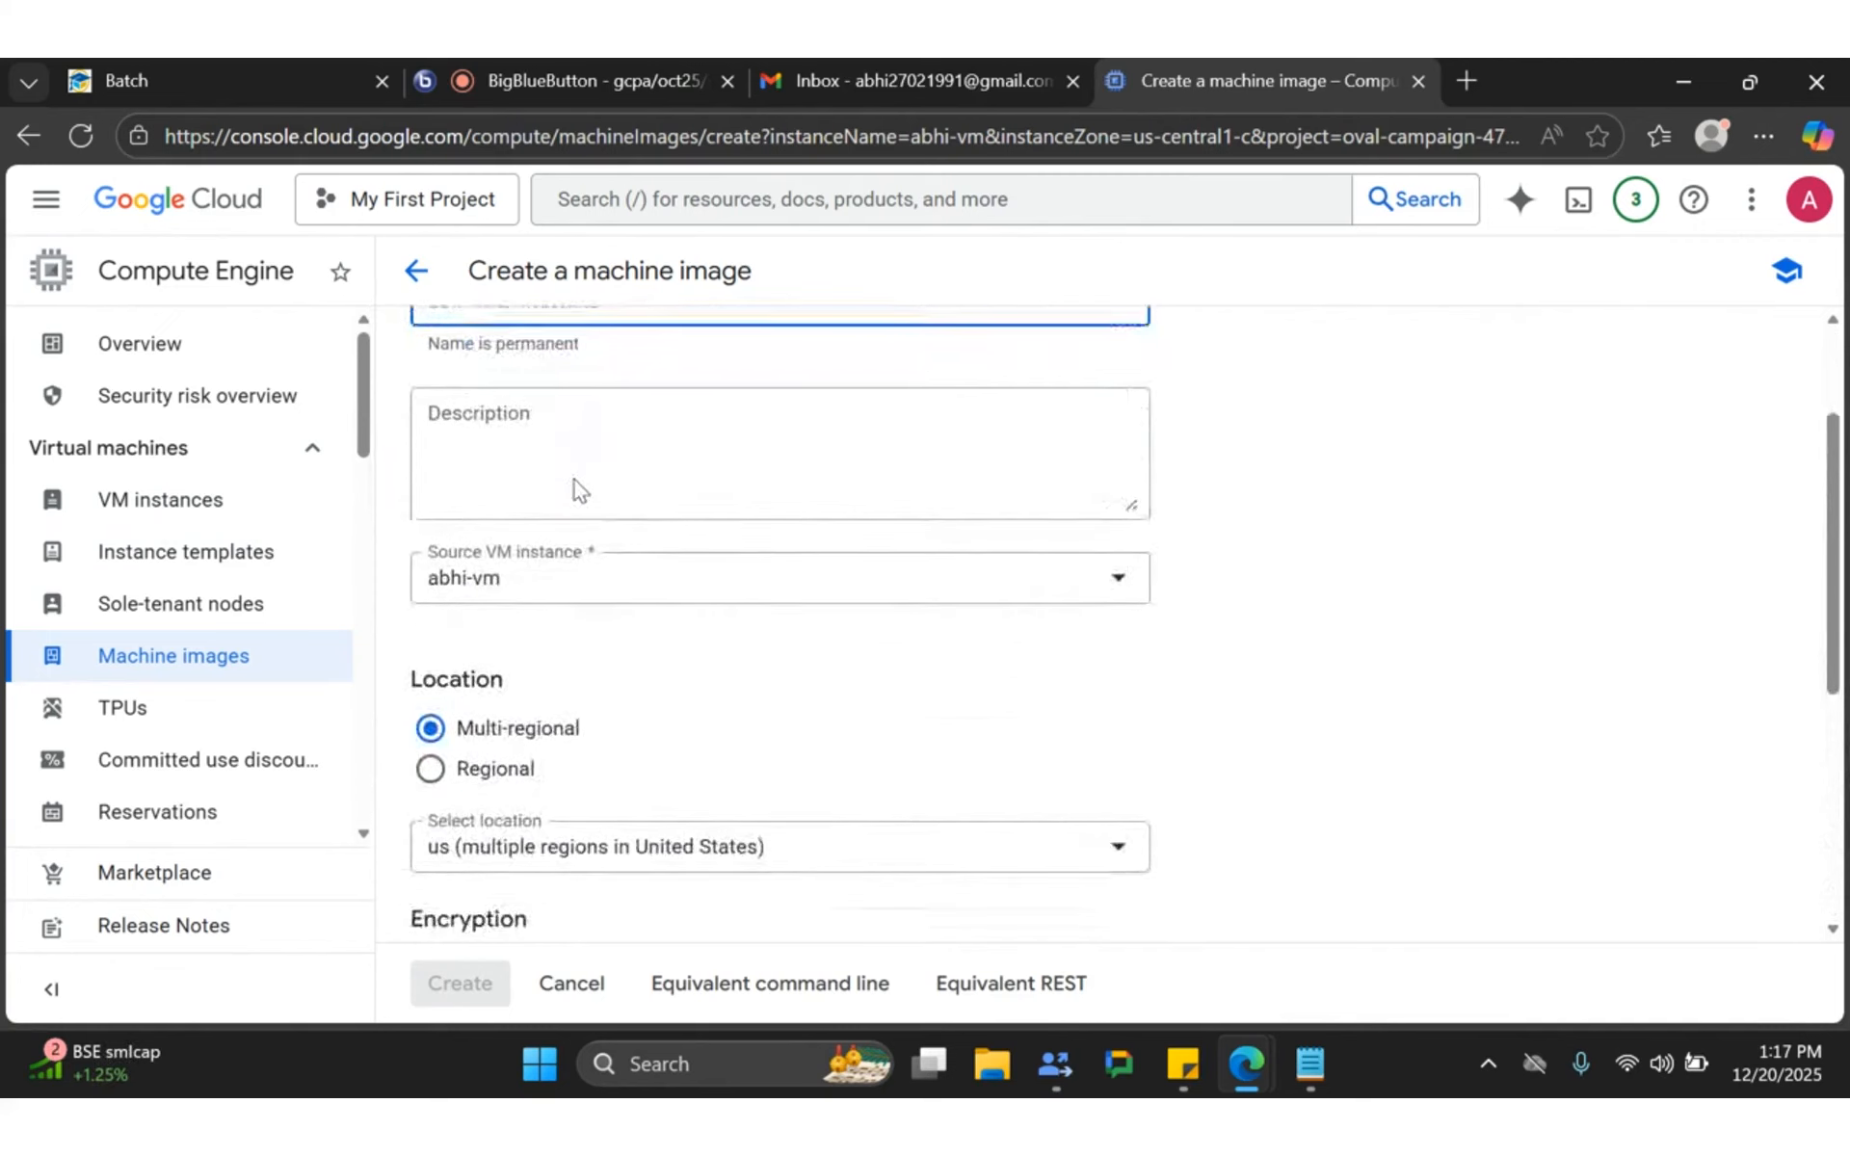
scroll(575, 489, down, 1)
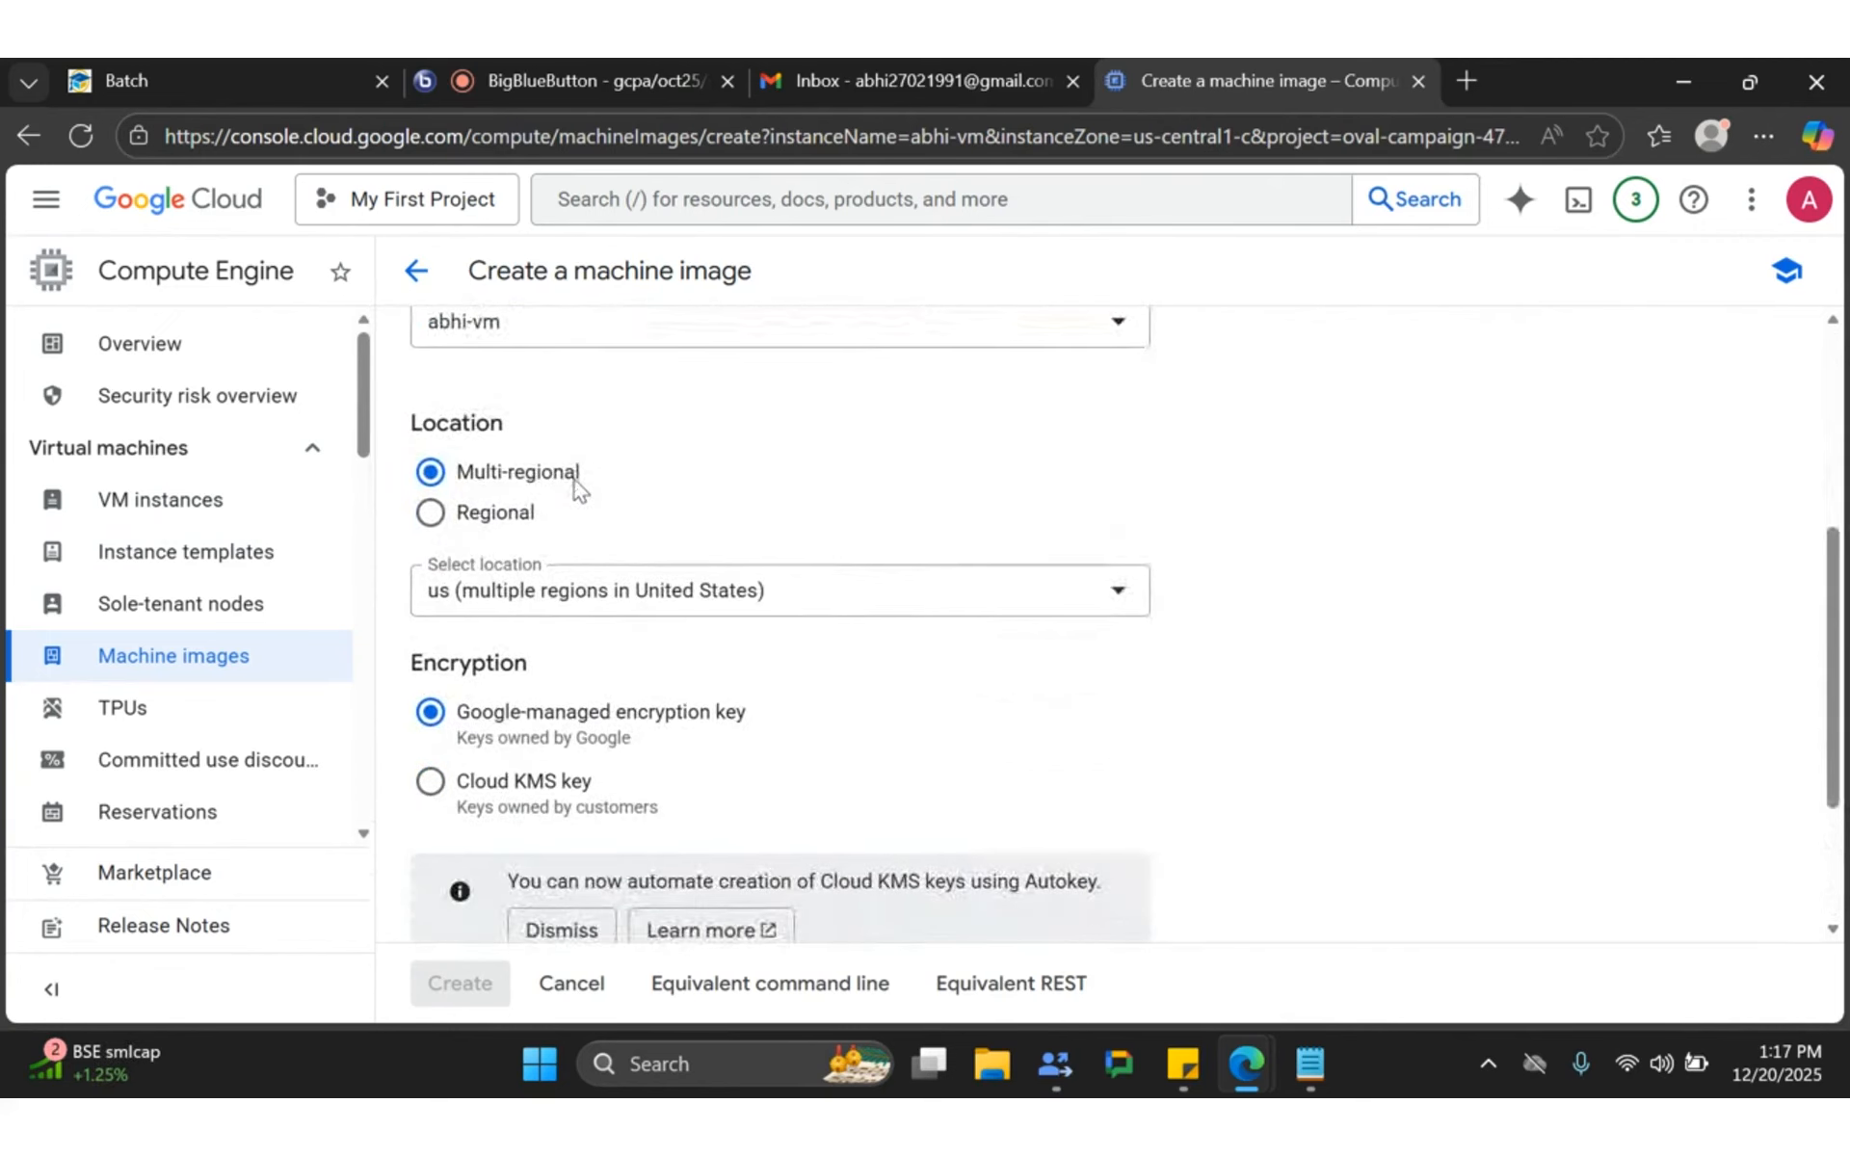
scroll(575, 490, down, 1)
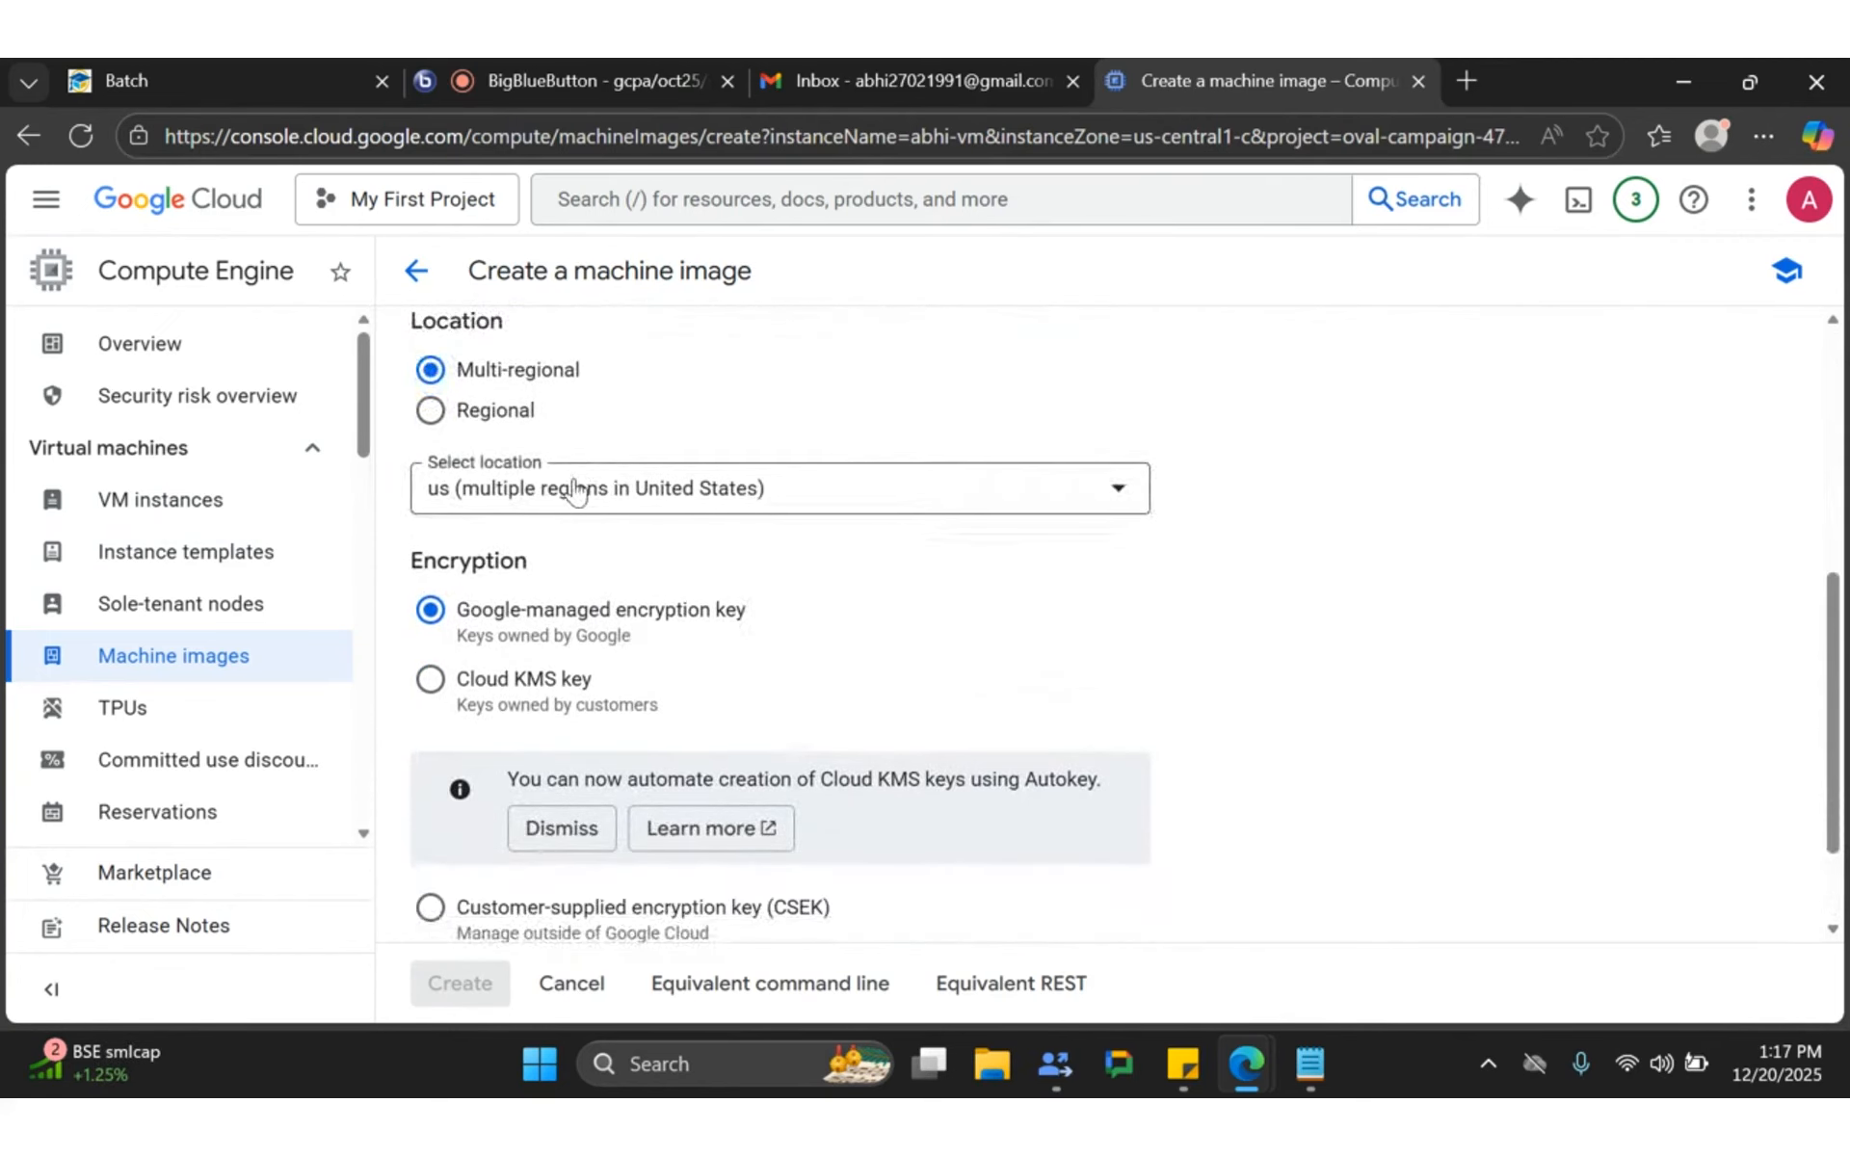
scroll(575, 490, down, 2)
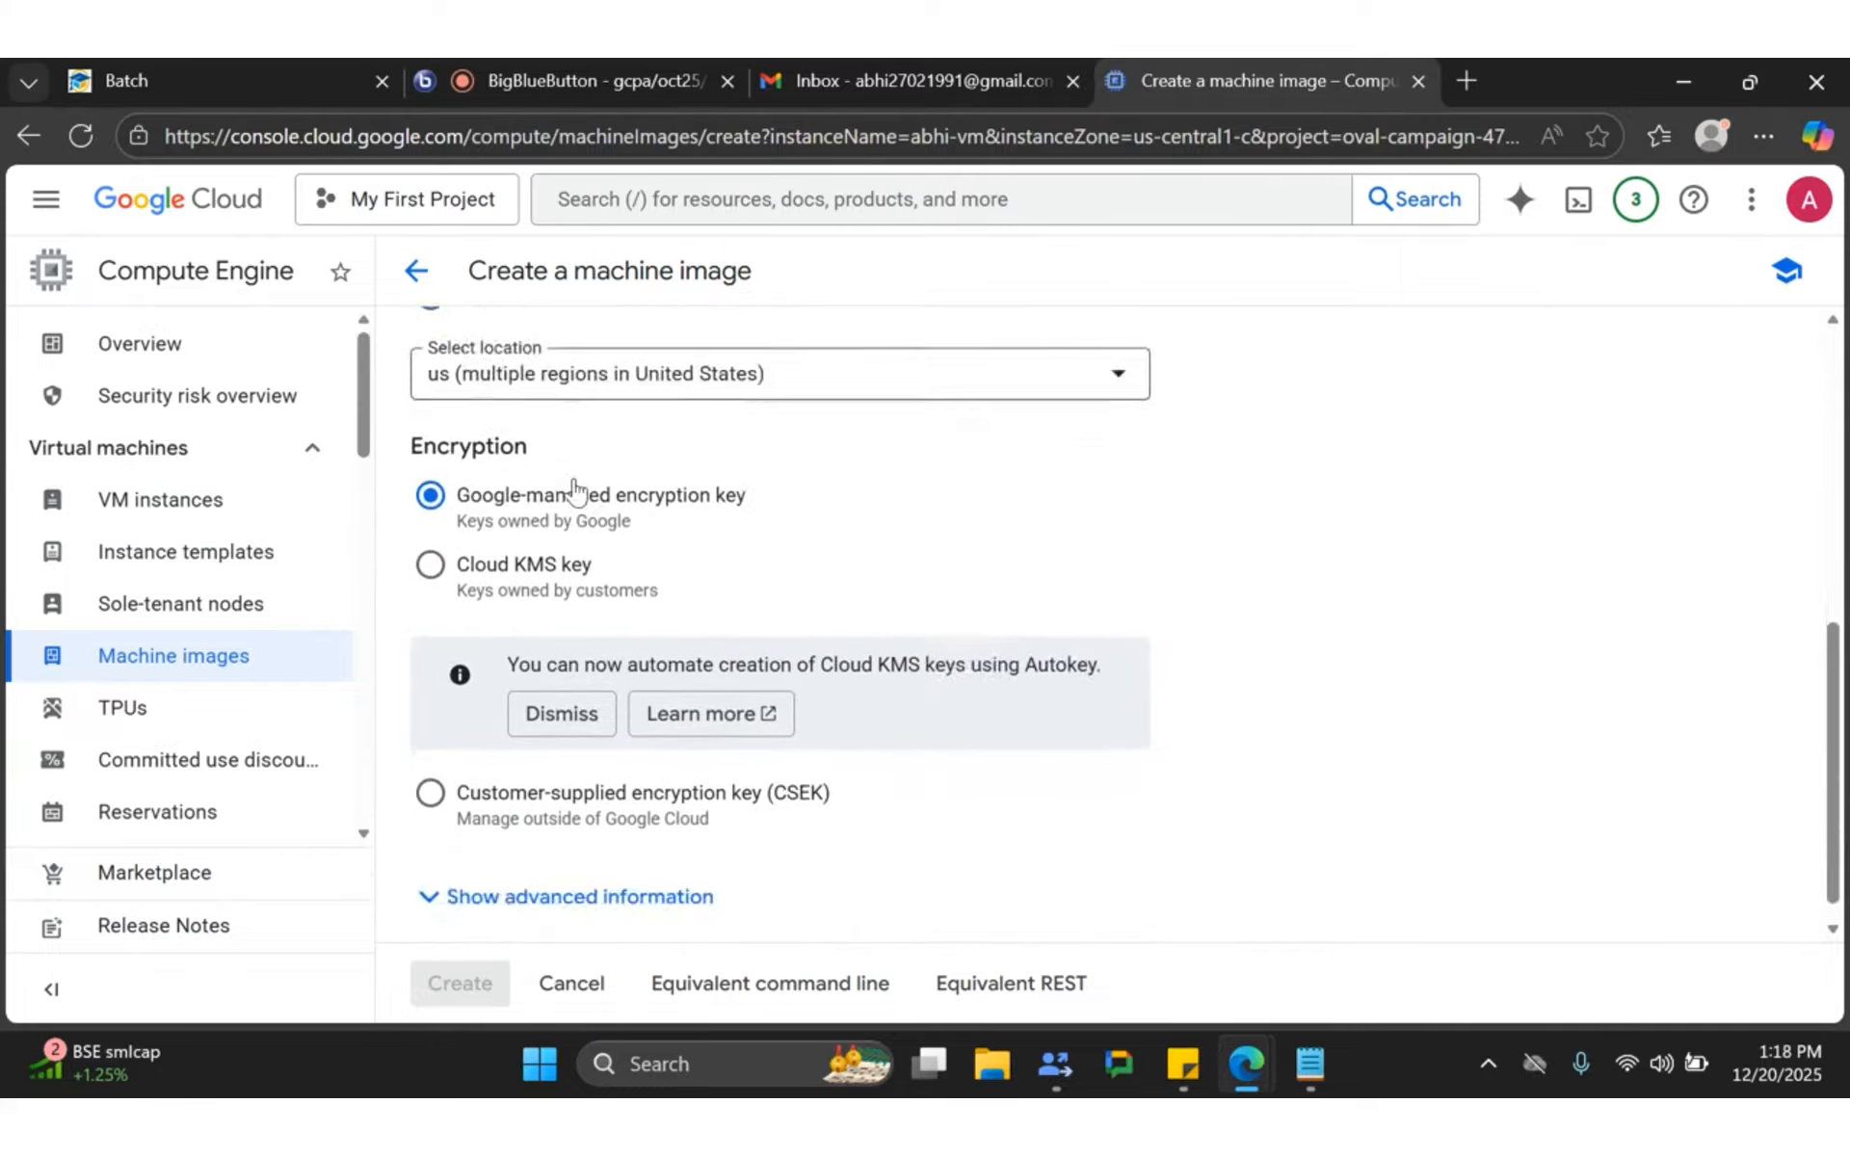
Expand Show advanced information to review the settings copied from abhi-vm.
click(427, 878)
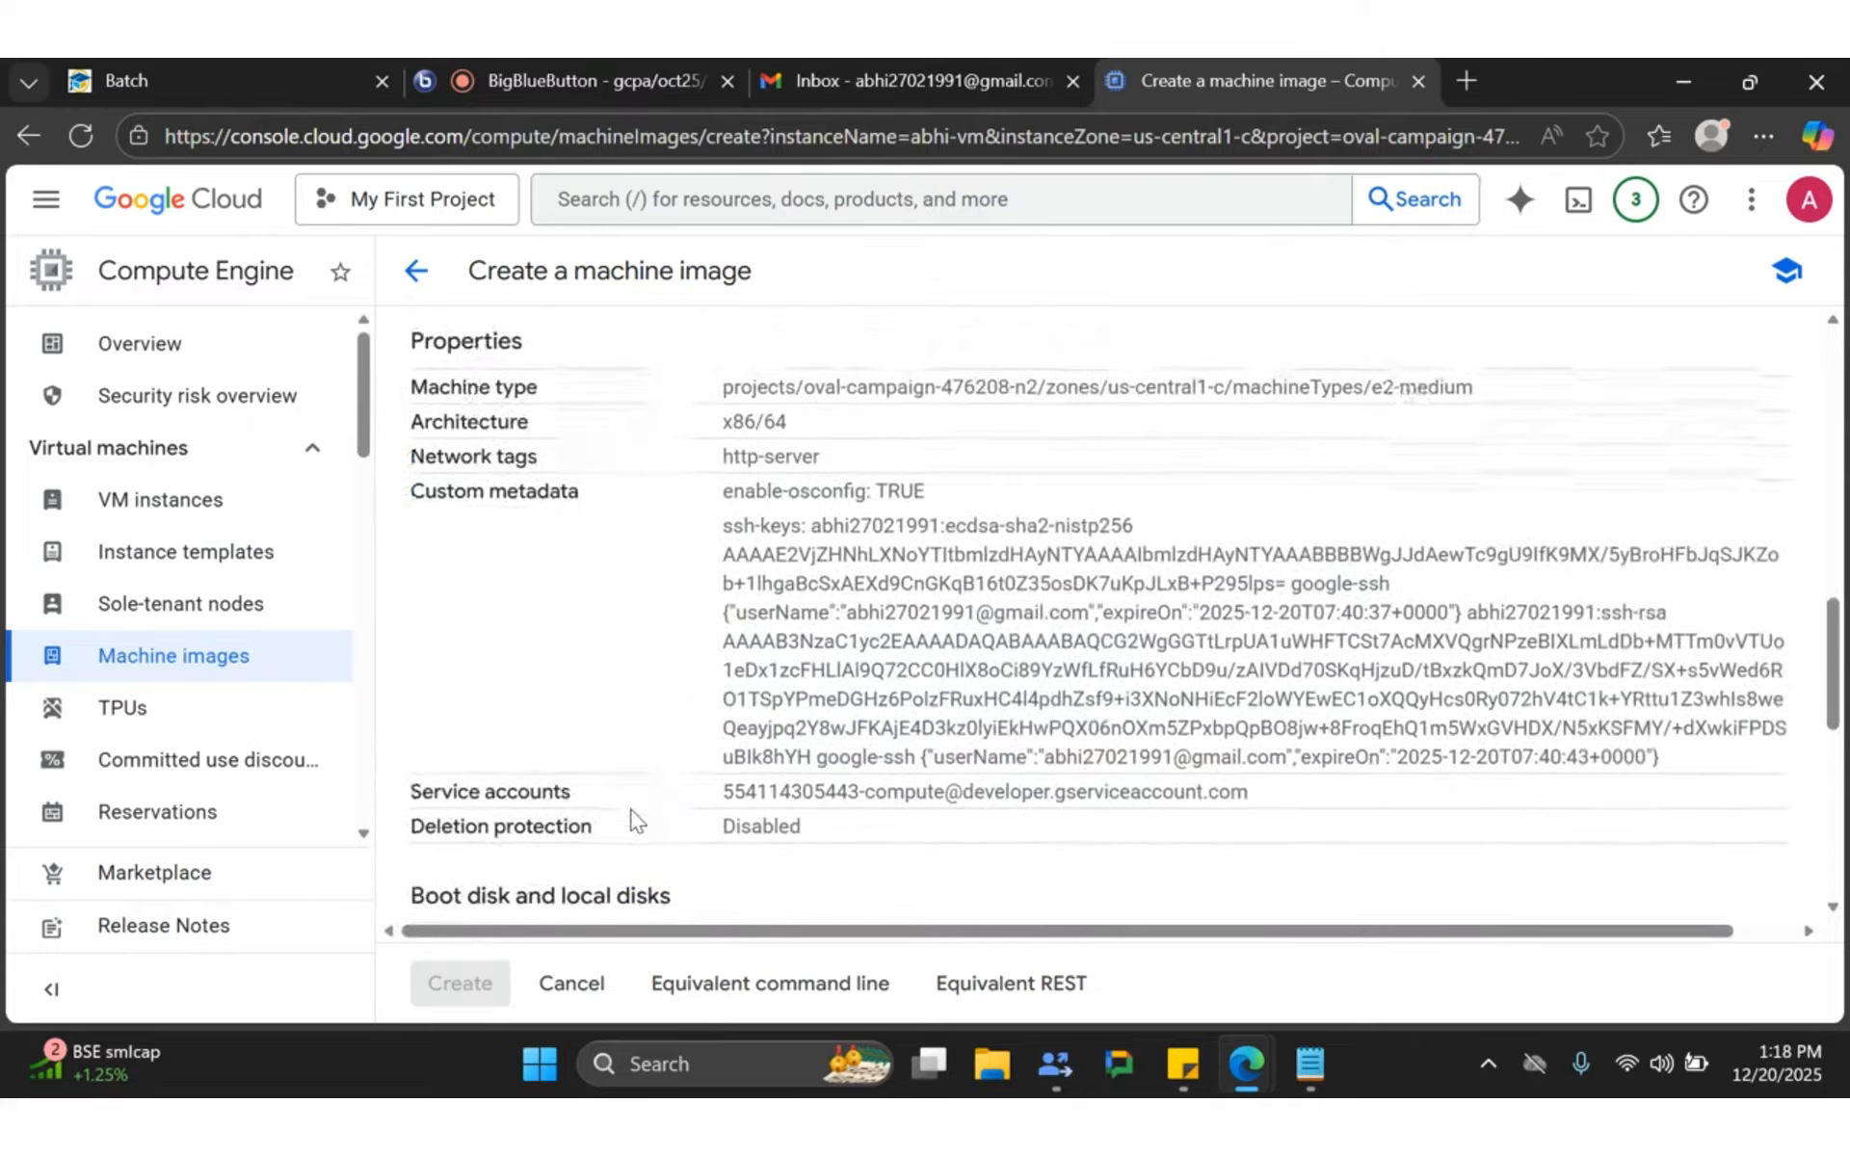
scroll(633, 818, down, 5)
scroll(632, 818, down, 3)
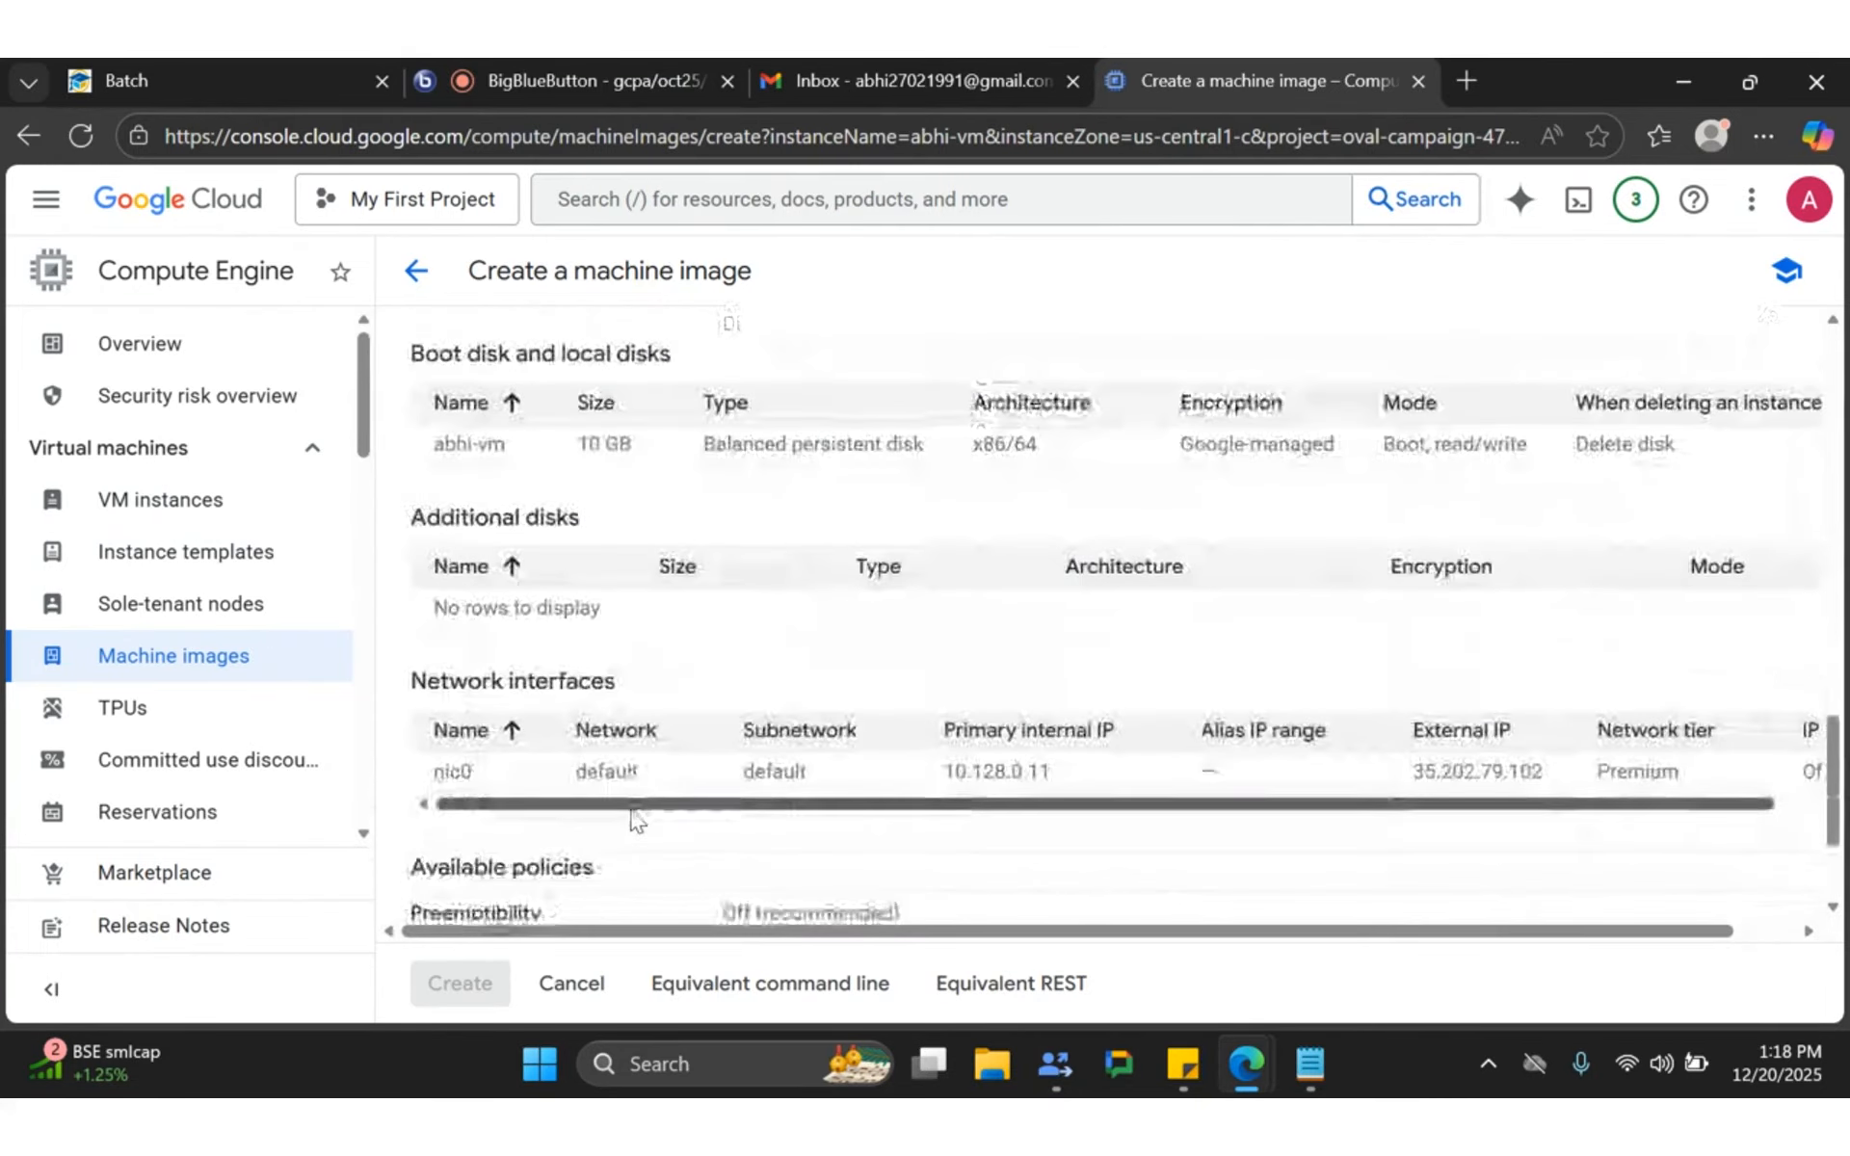
scroll(633, 819, up, 10)
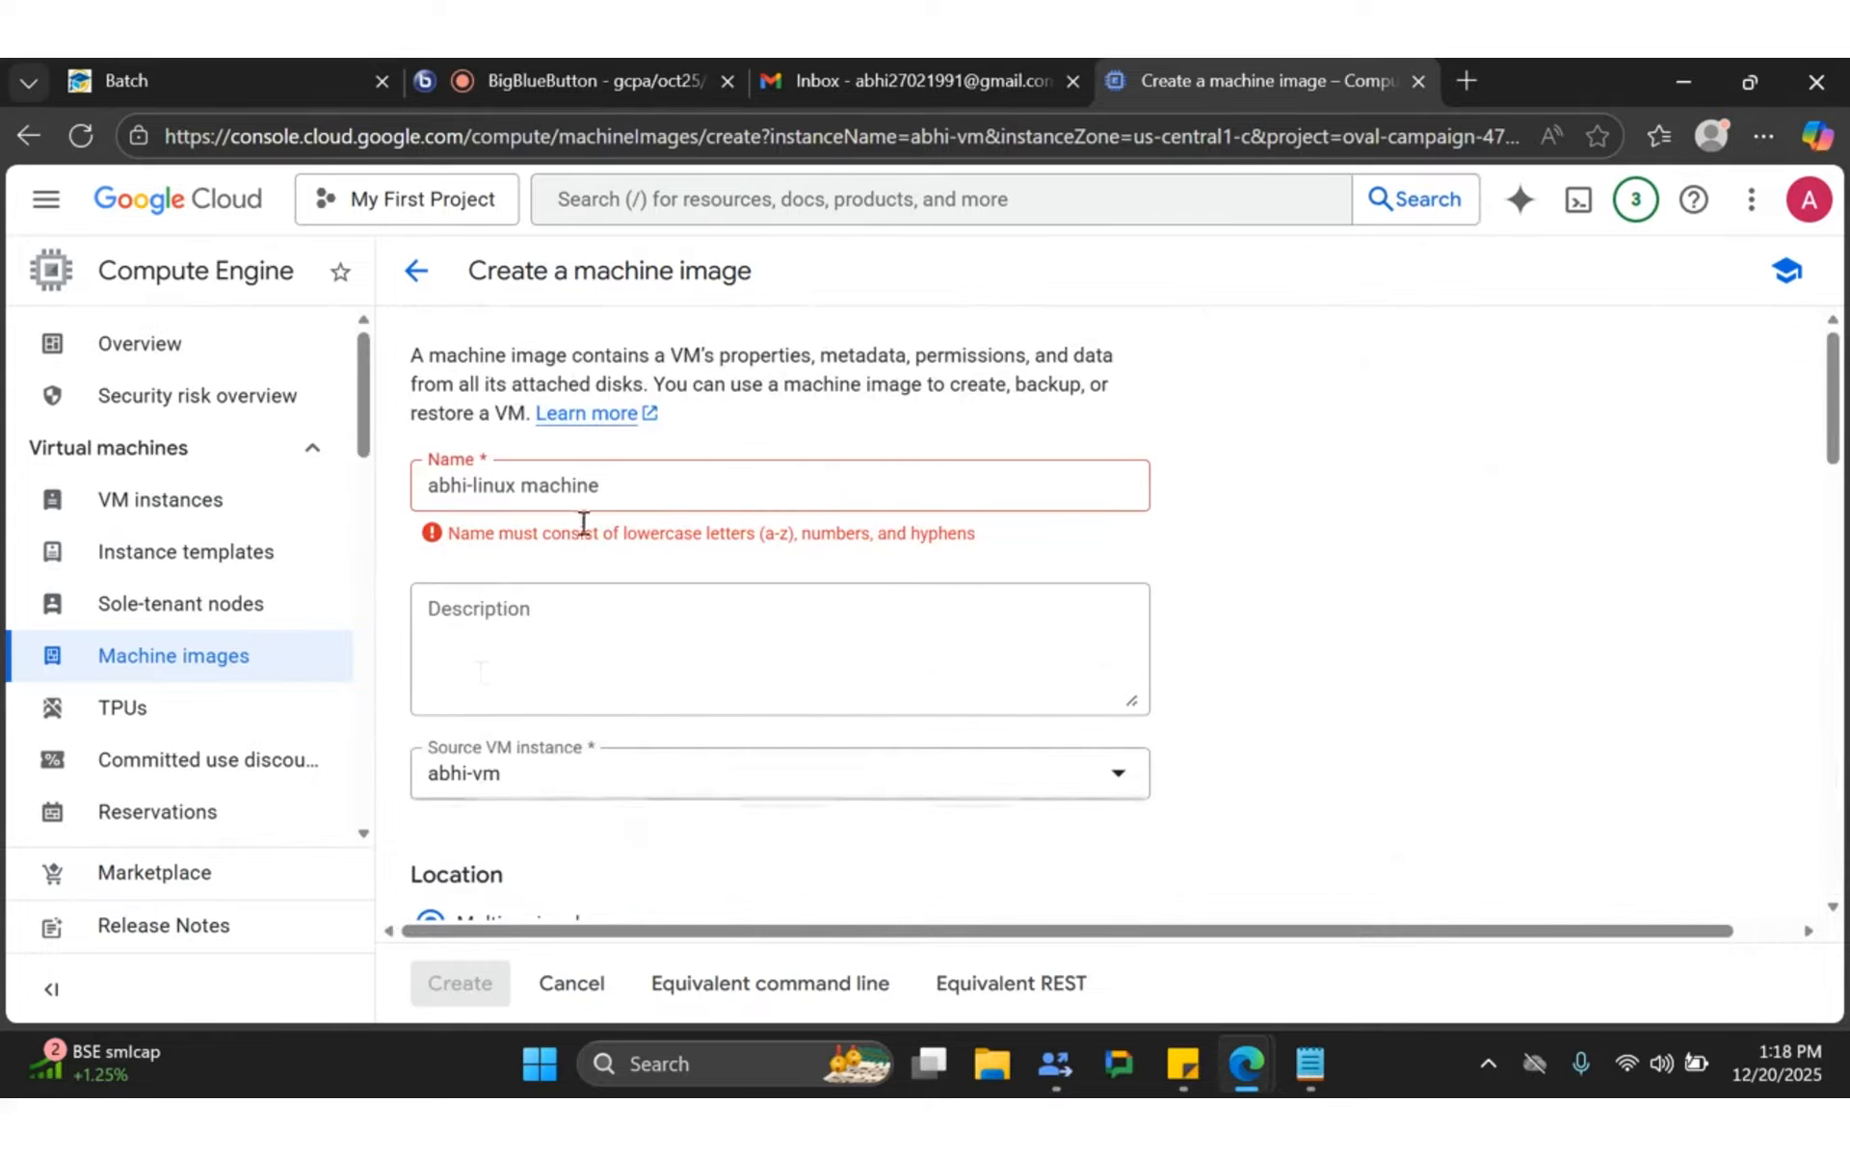
Fix the rejected name by replacing the space with a hyphen: abhi-linux-machine.
click(627, 485)
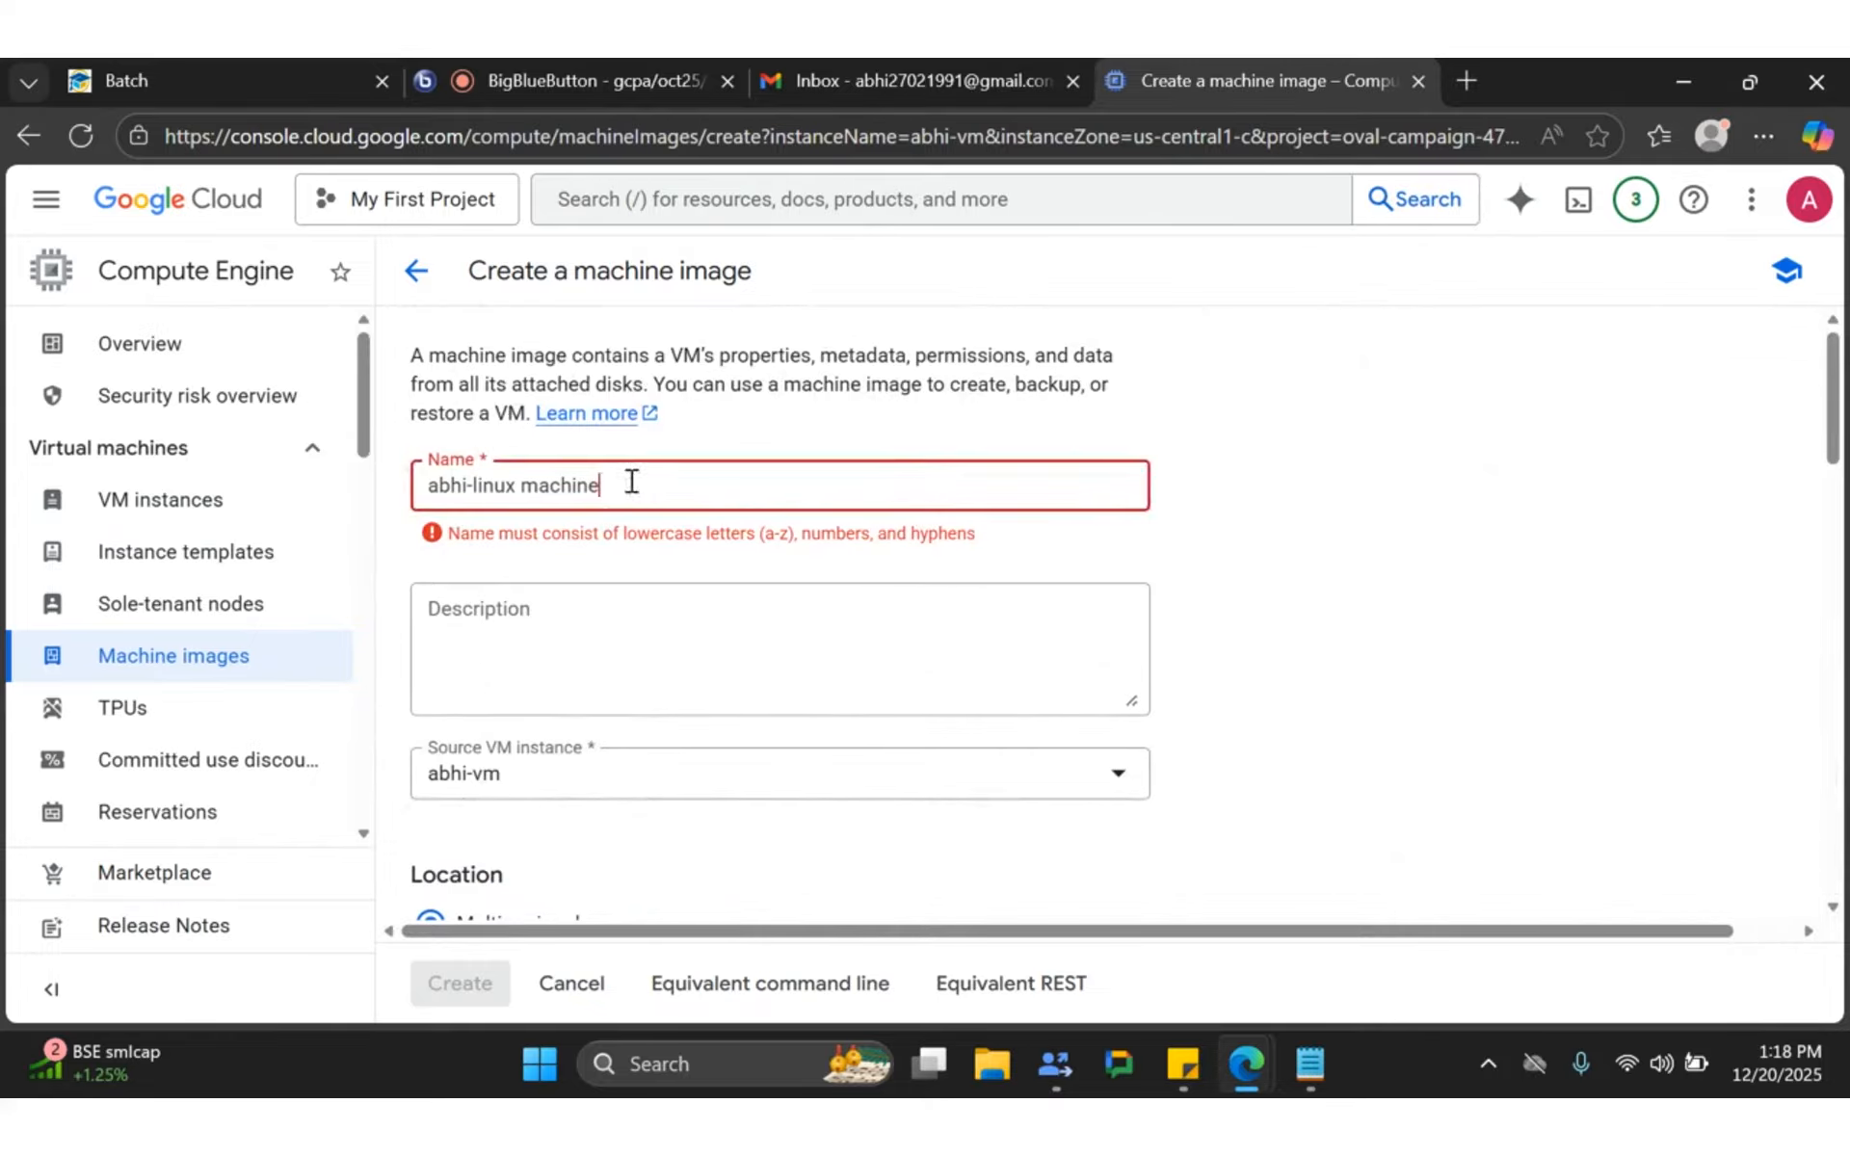
click(521, 485)
key(BackSpace)
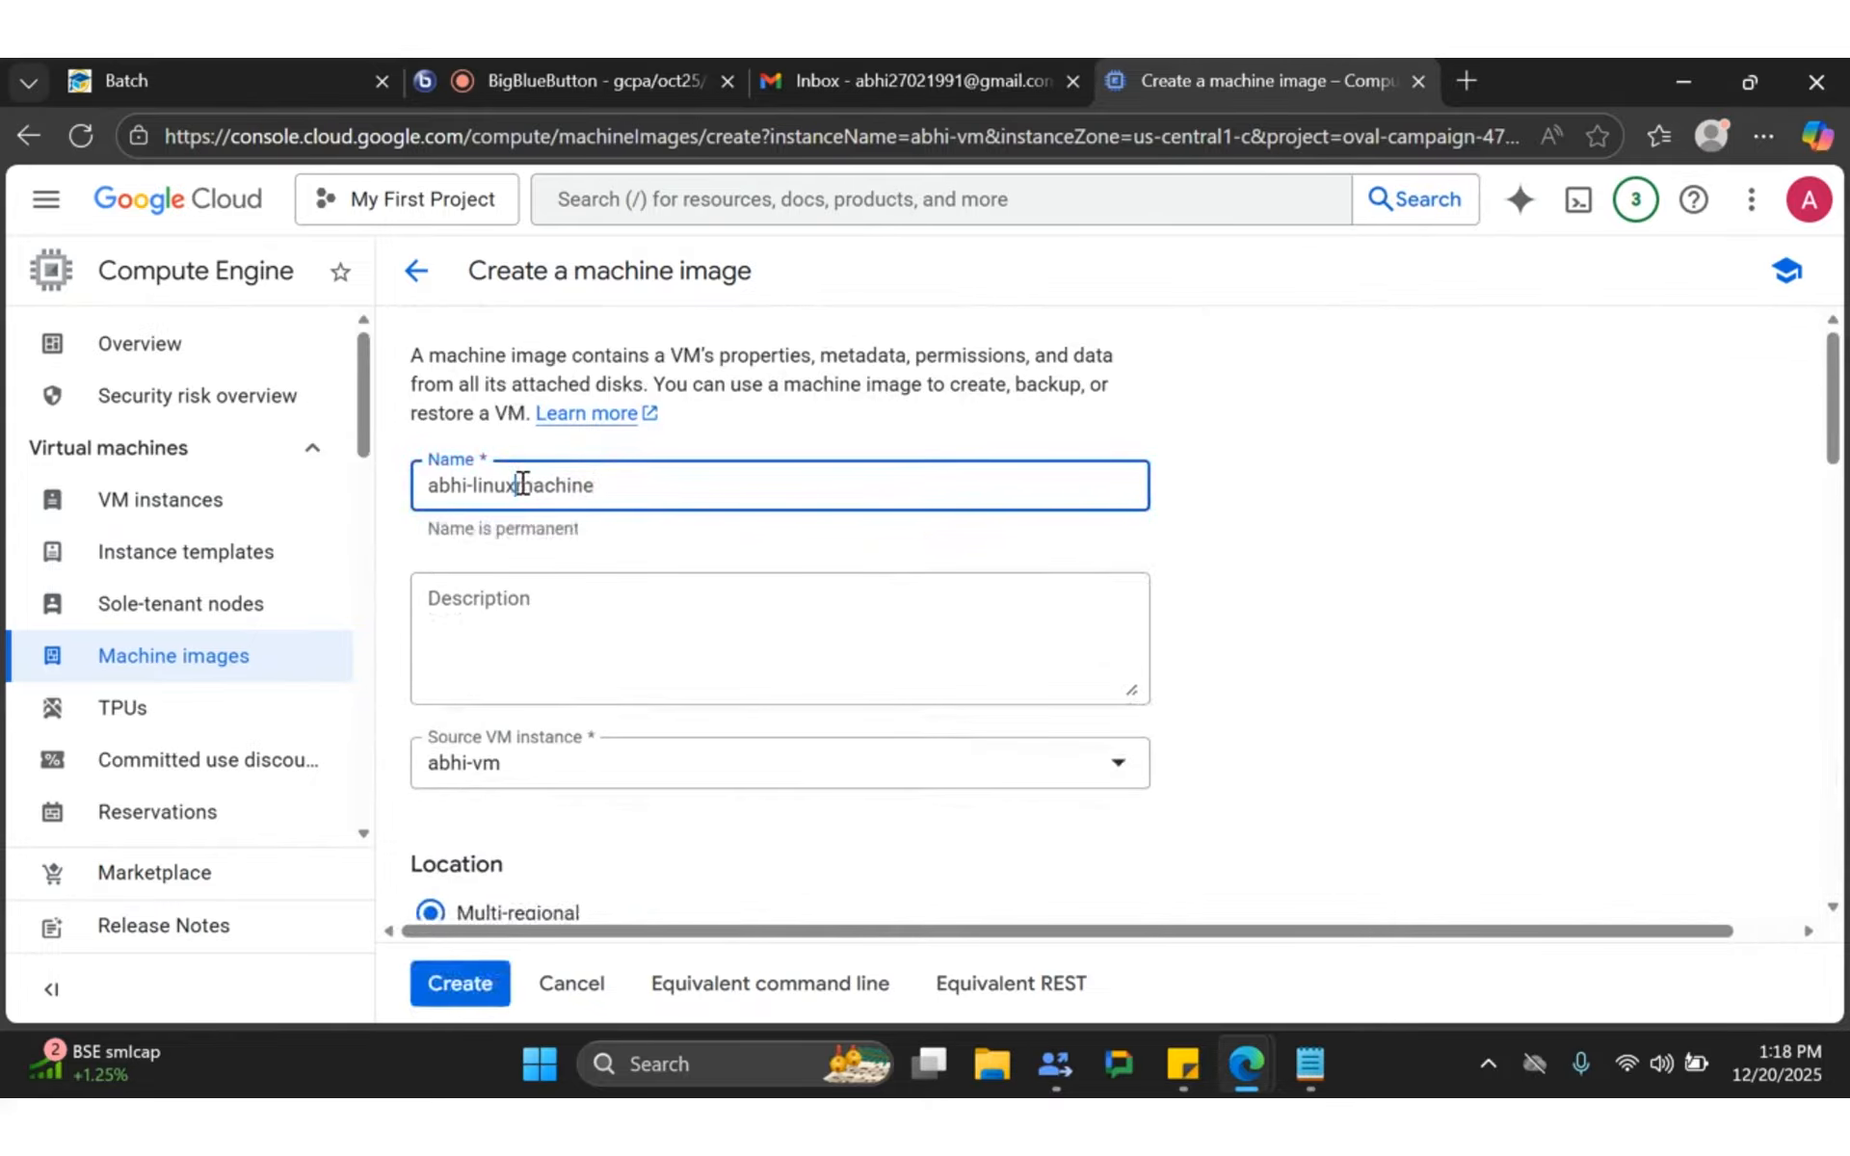
text(-)
scroll(981, 723, down, 10)
scroll(981, 722, down, 2)
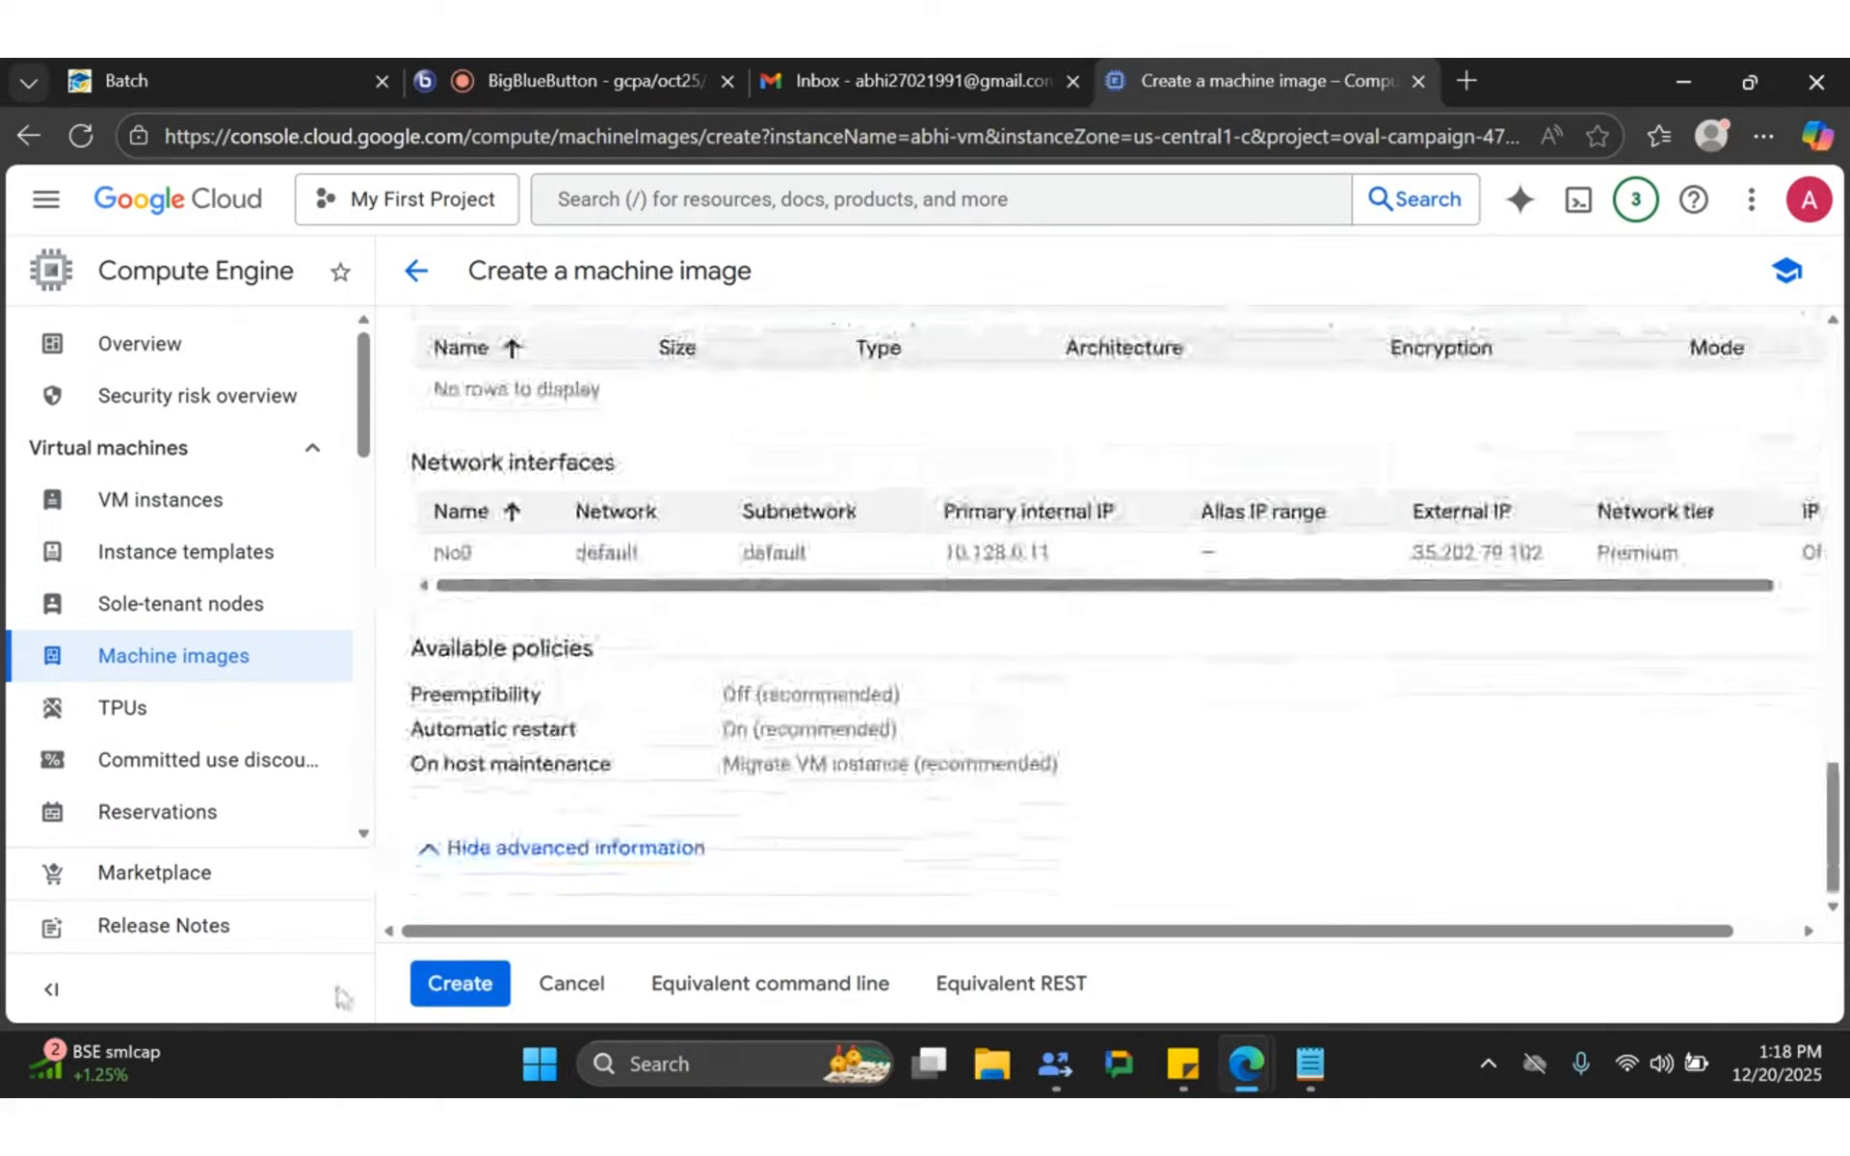
Create the abhi-linux-machine machine image from abhi-vm and wait while it builds.
click(475, 986)
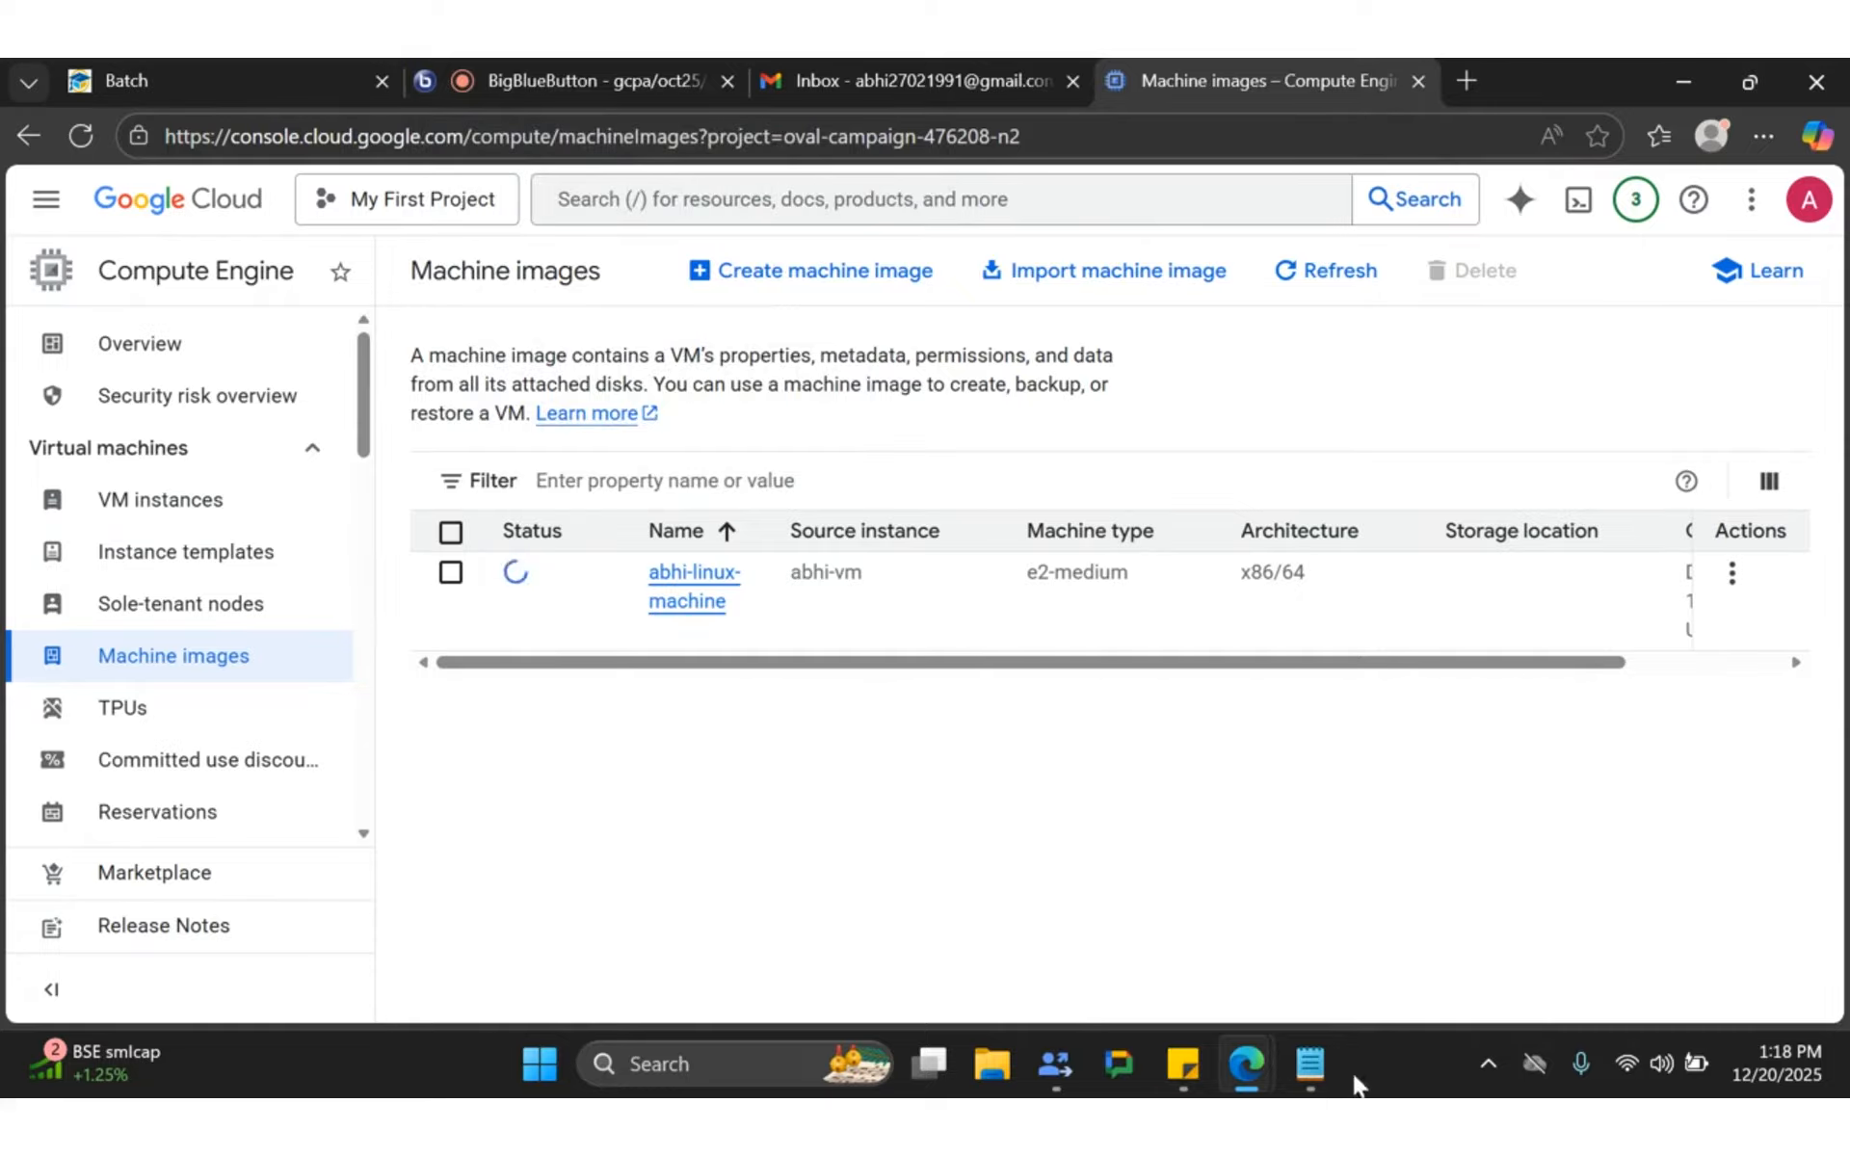
mouse_move(1245, 1061)
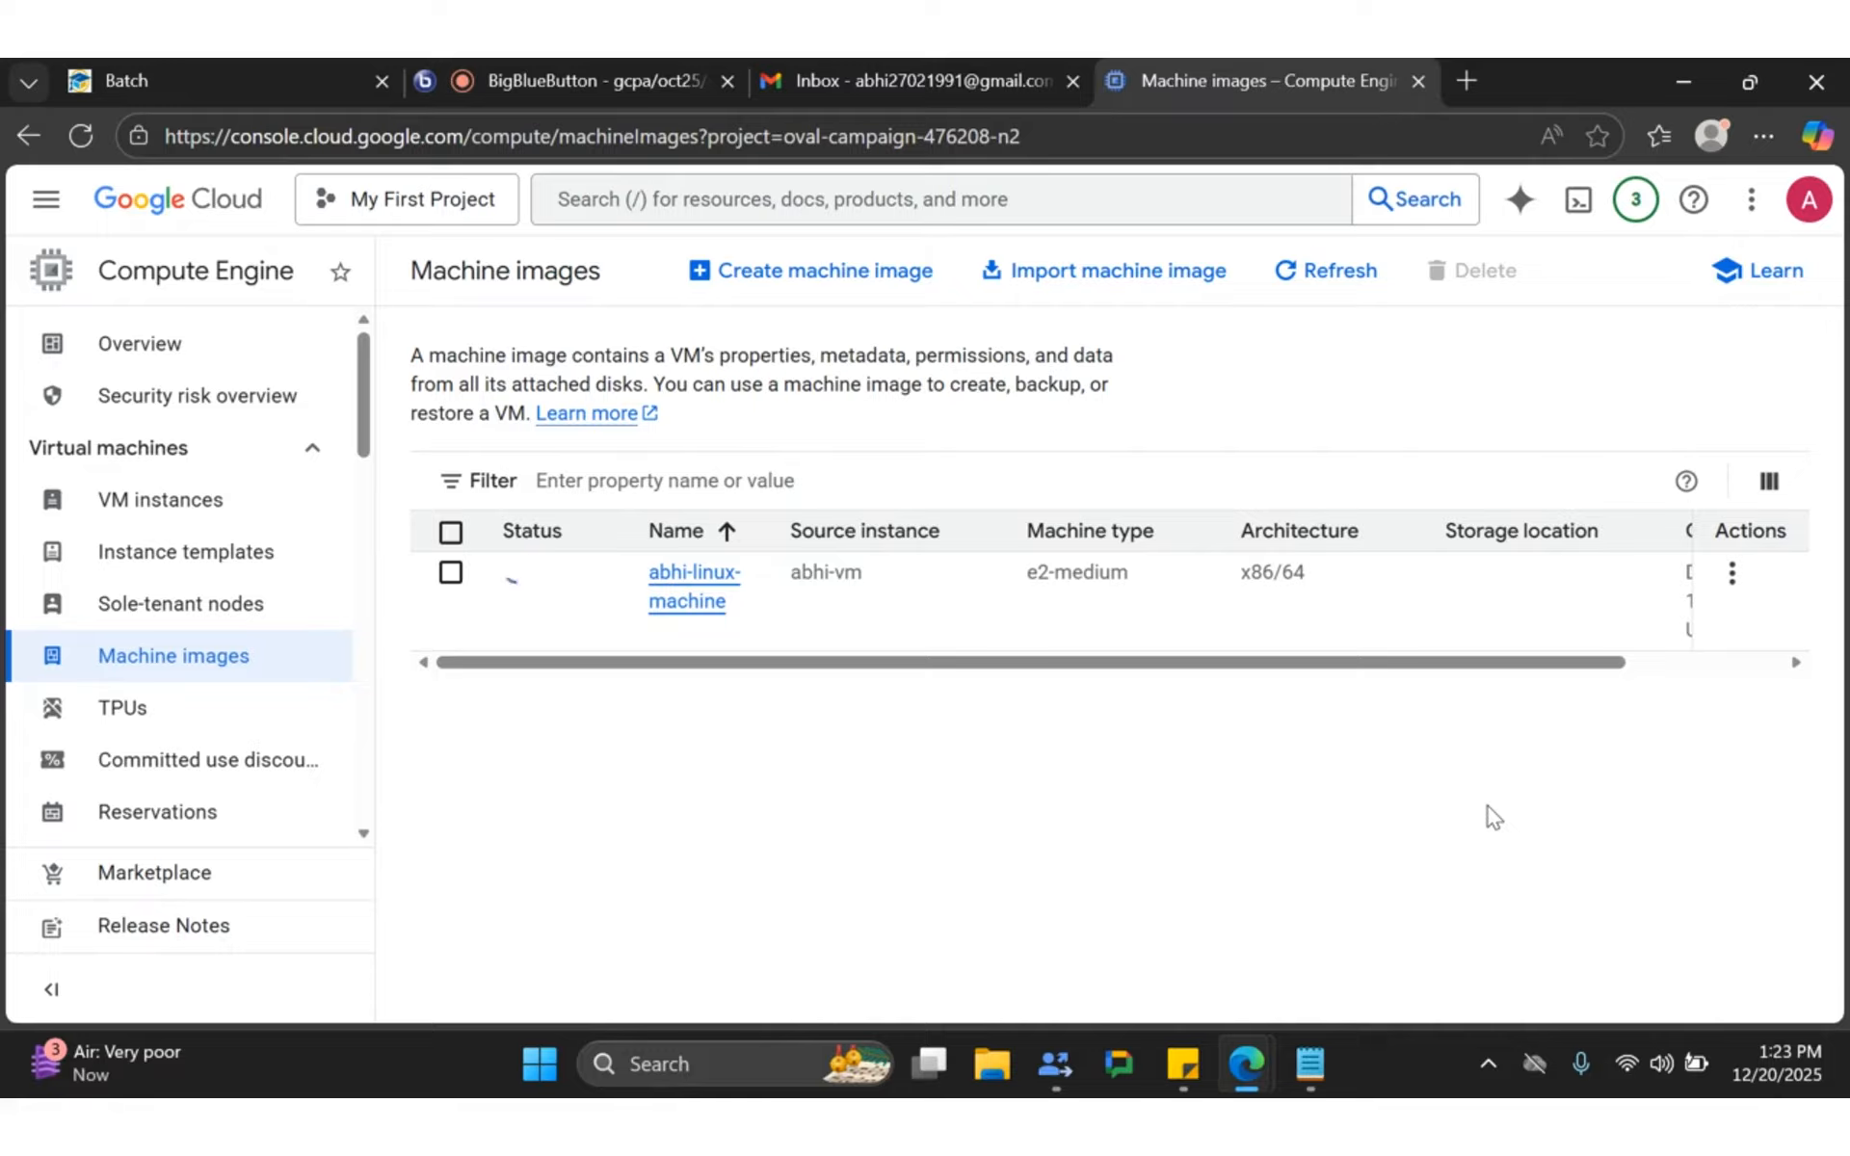
key(XF86AudioRaiseVolume)
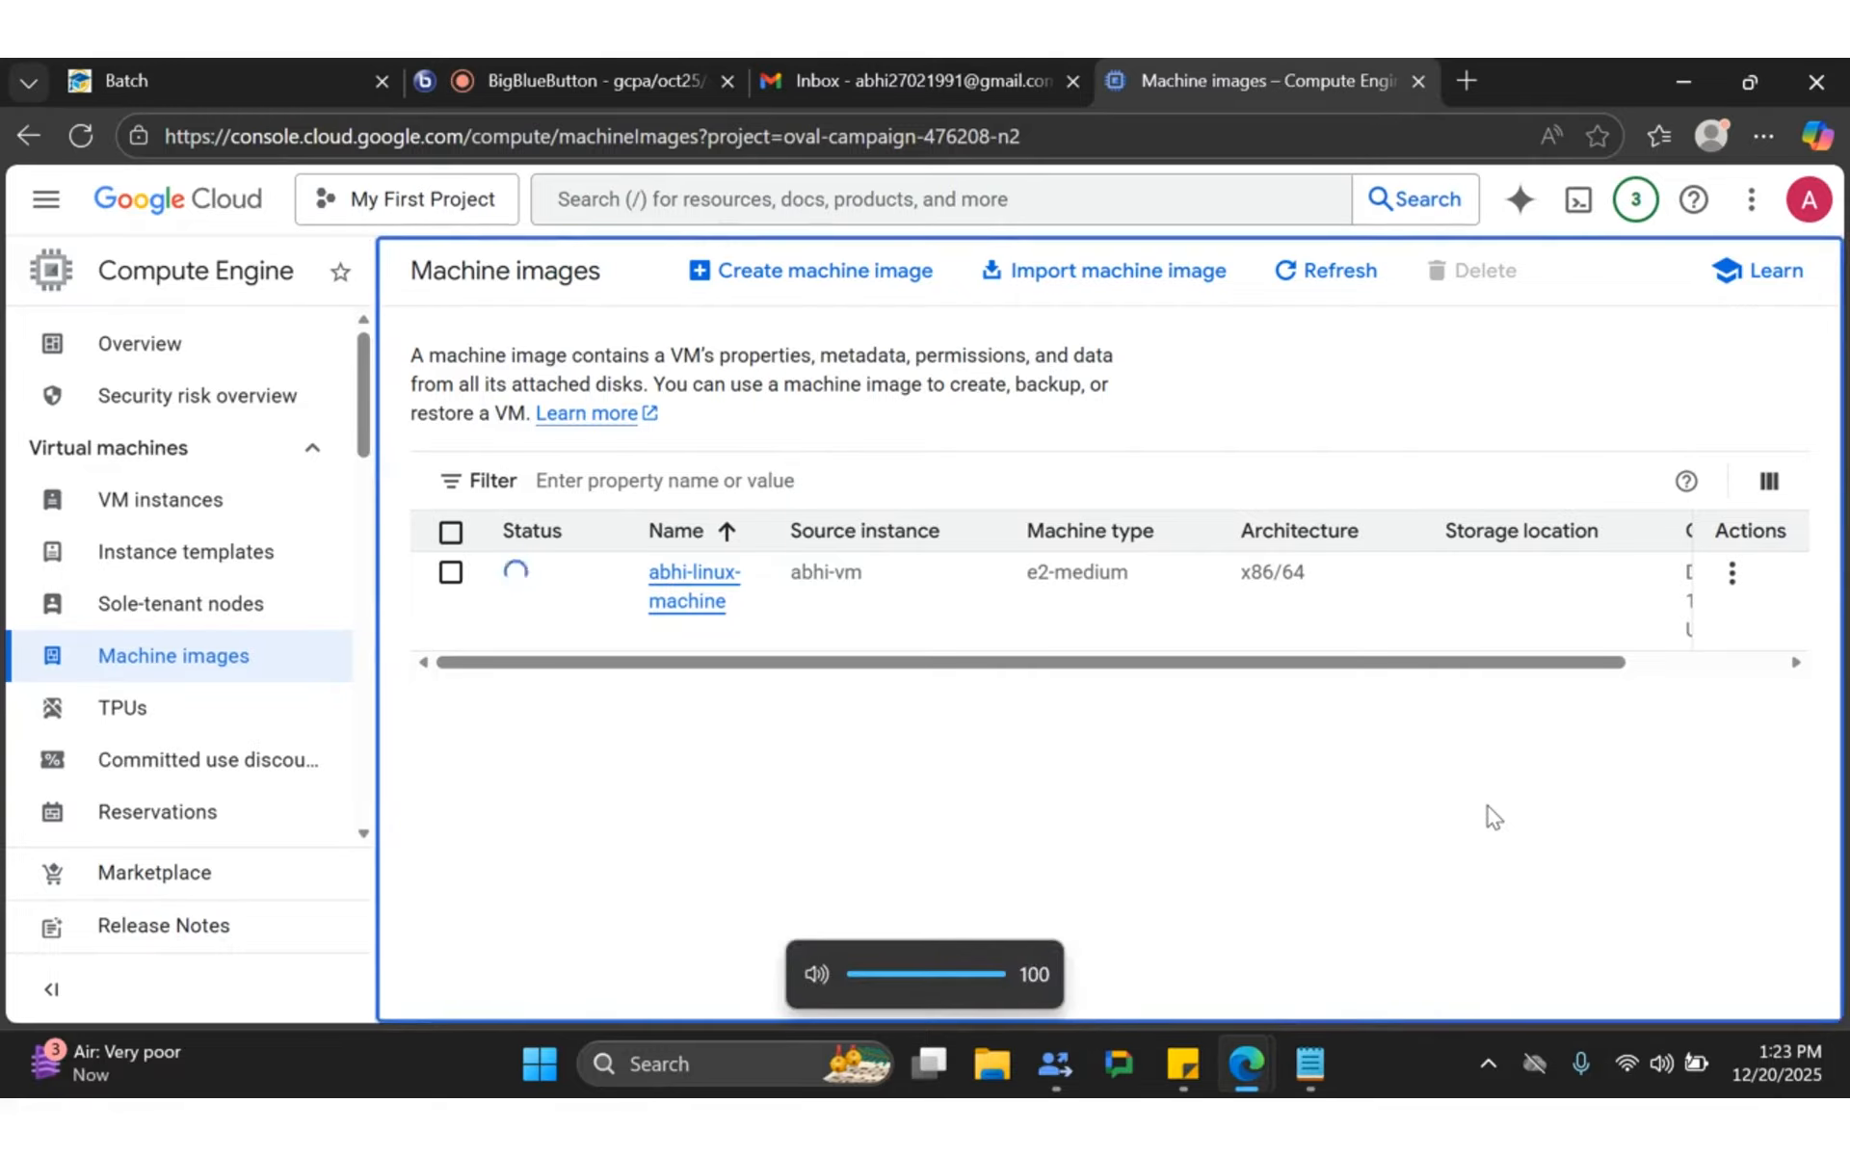
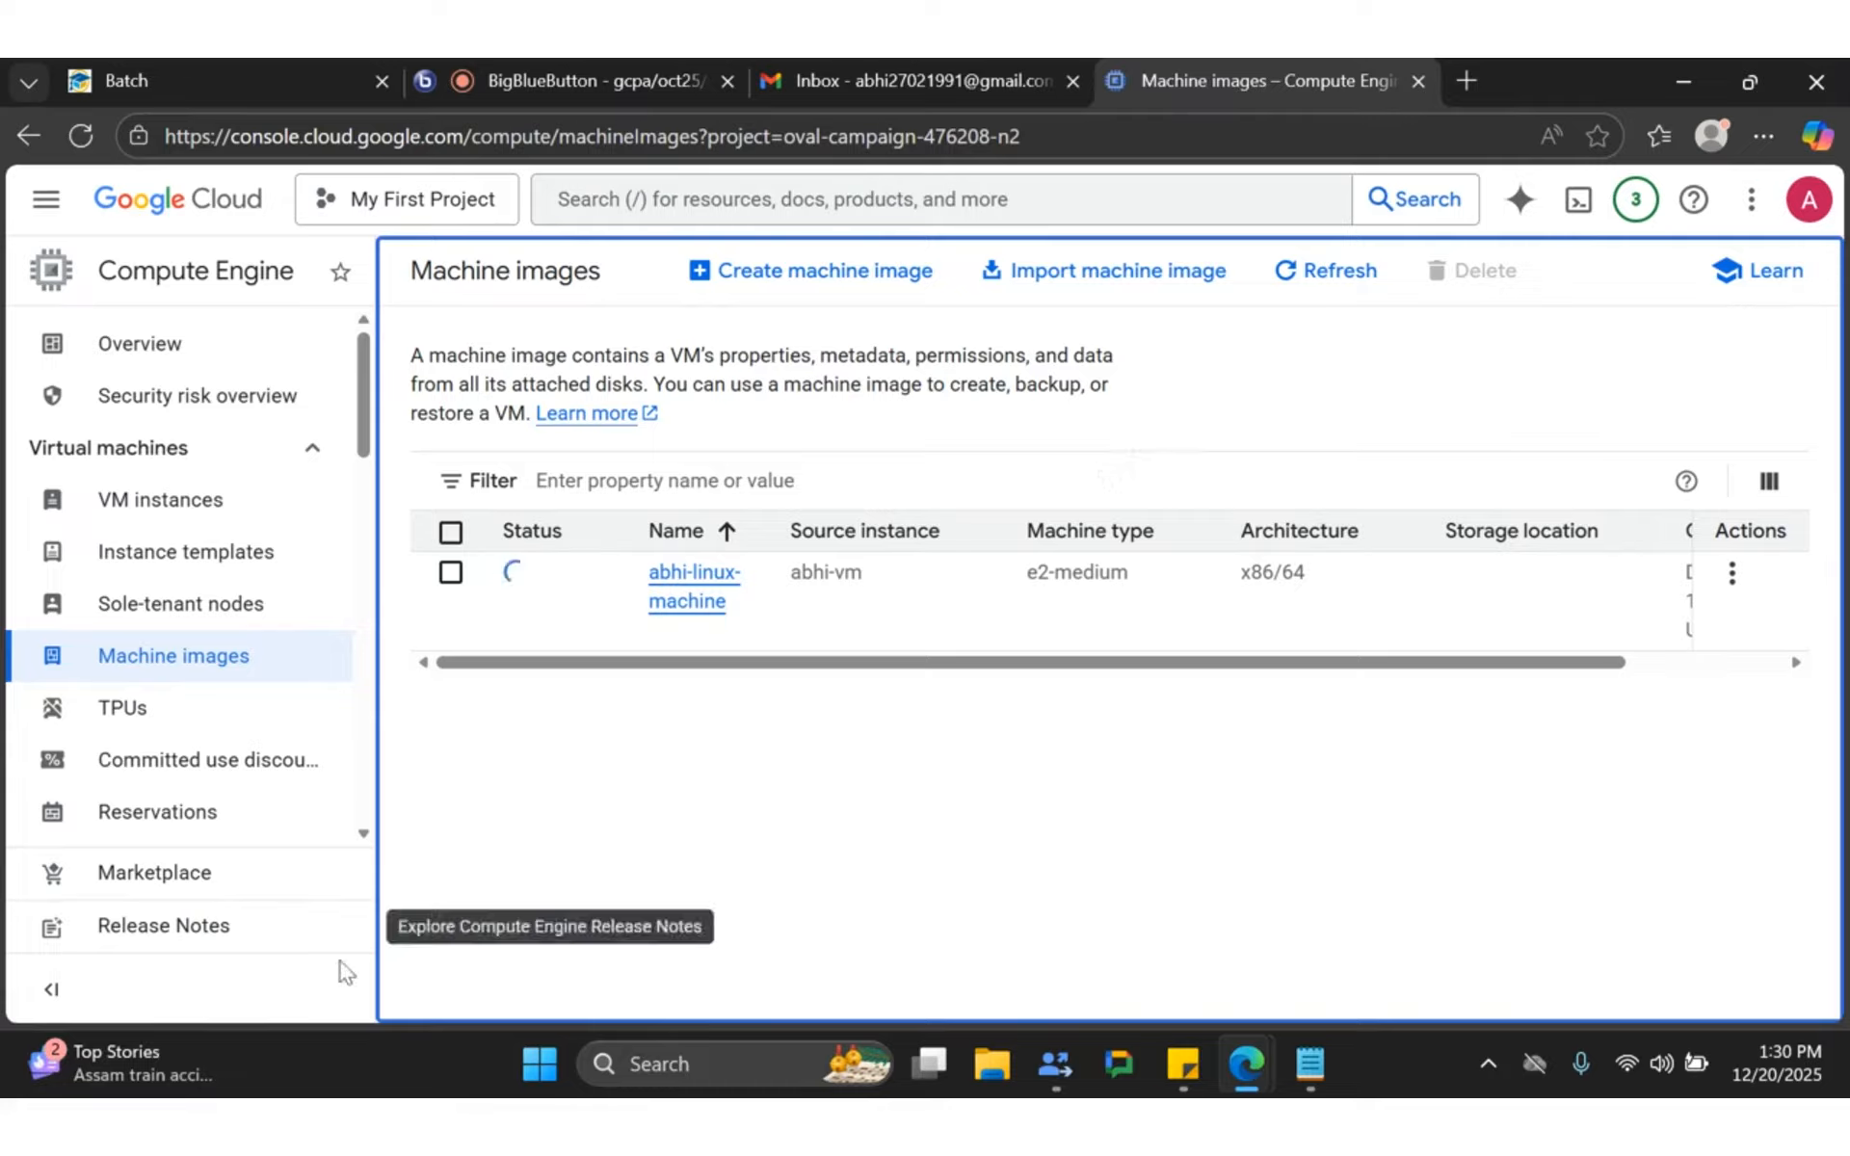
Switch to the BigBlueButton class meeting tab while the machine image keeps building.
mouse_move(1212, 1060)
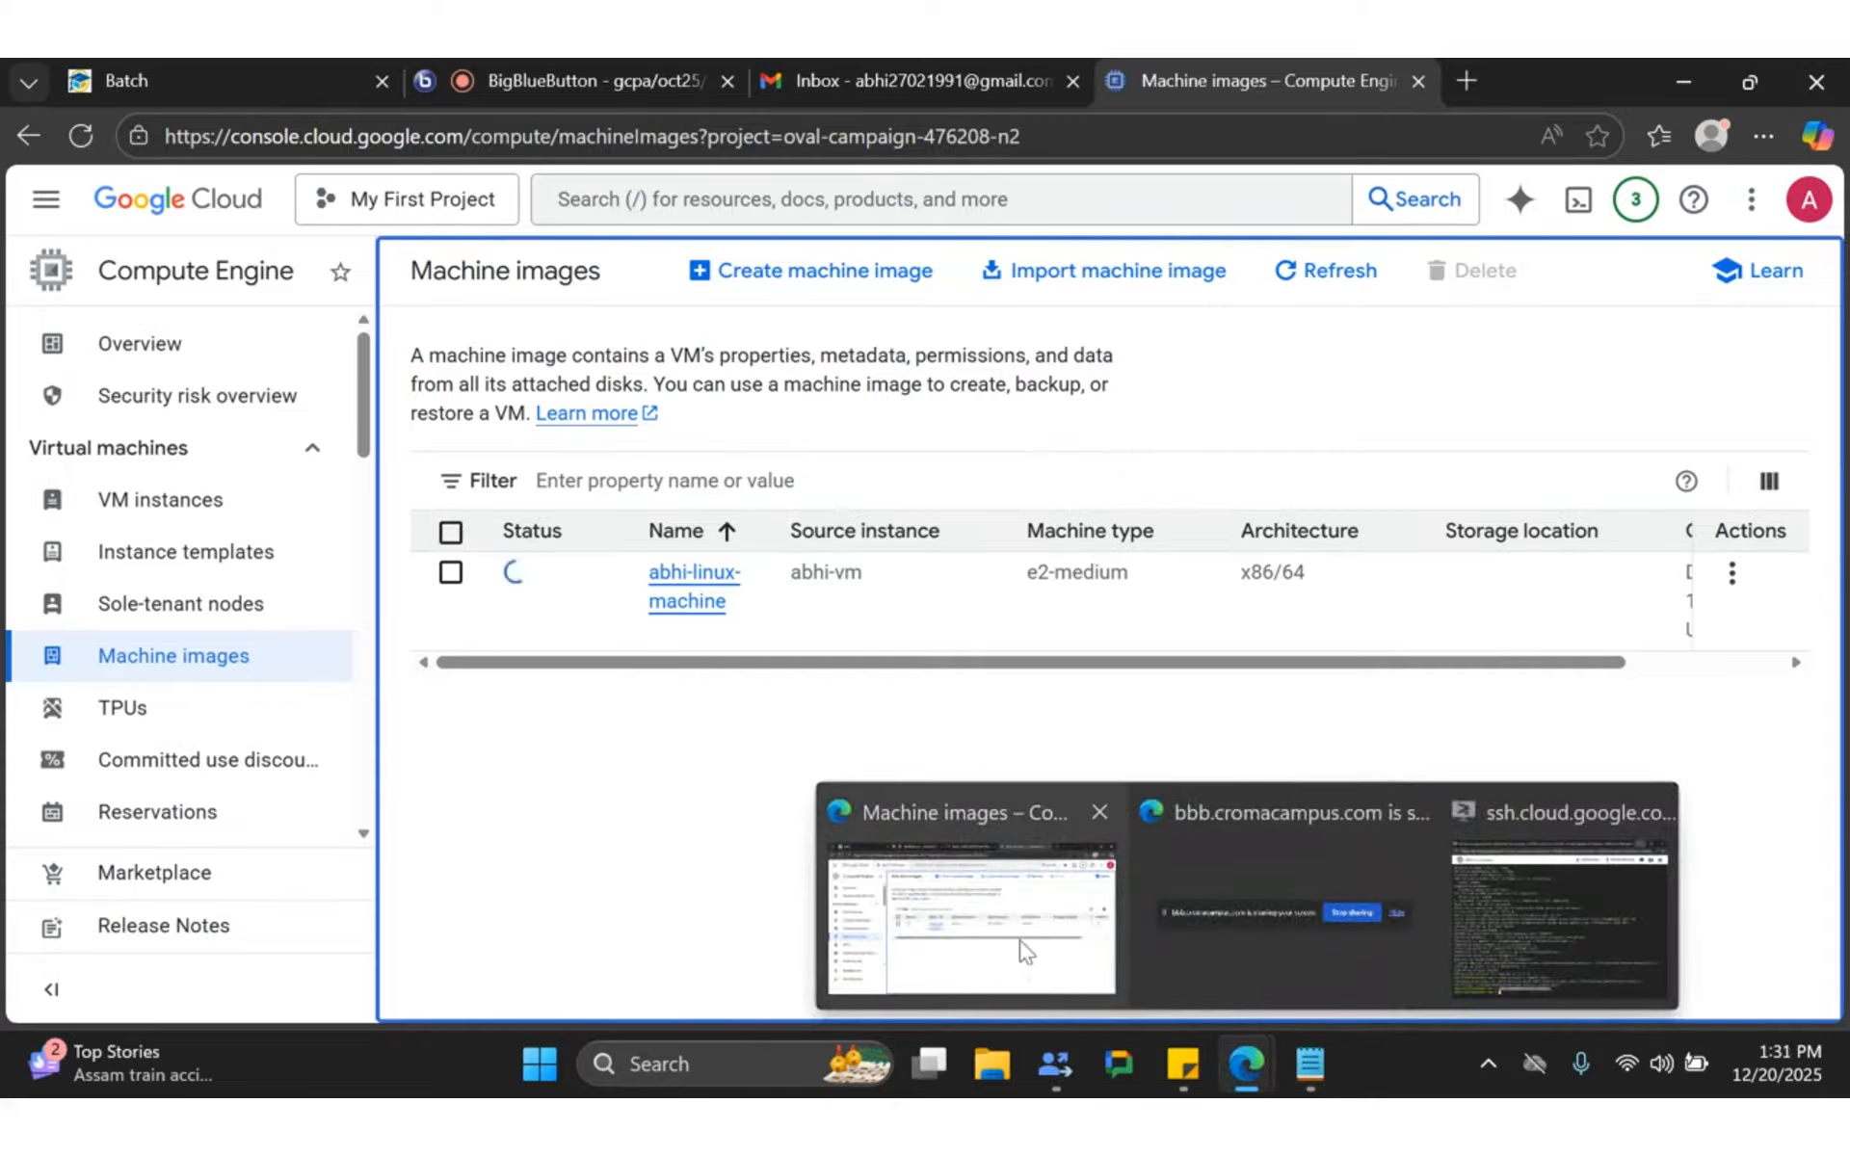
click(562, 83)
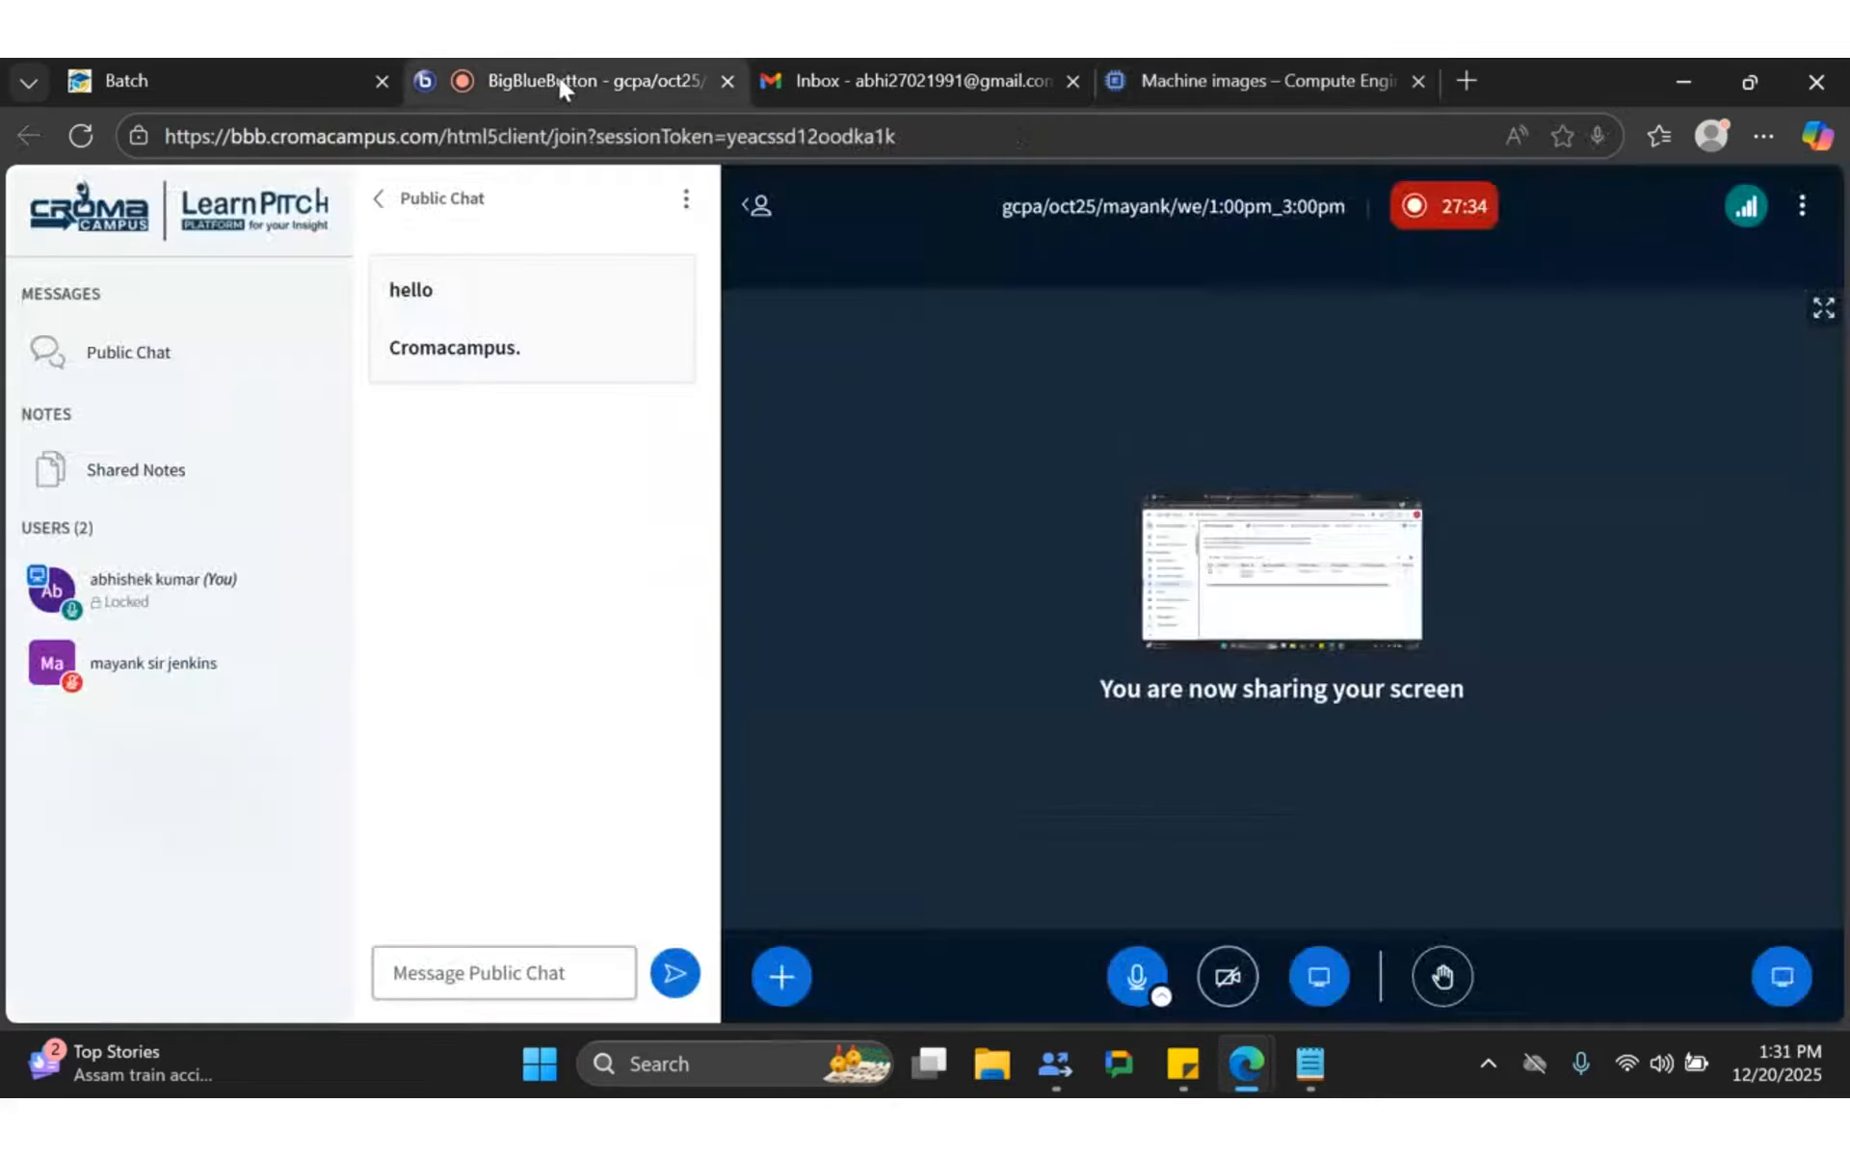
Leave the meeting microphone muted after toggling it, then return to the Machine images page.
click(1139, 978)
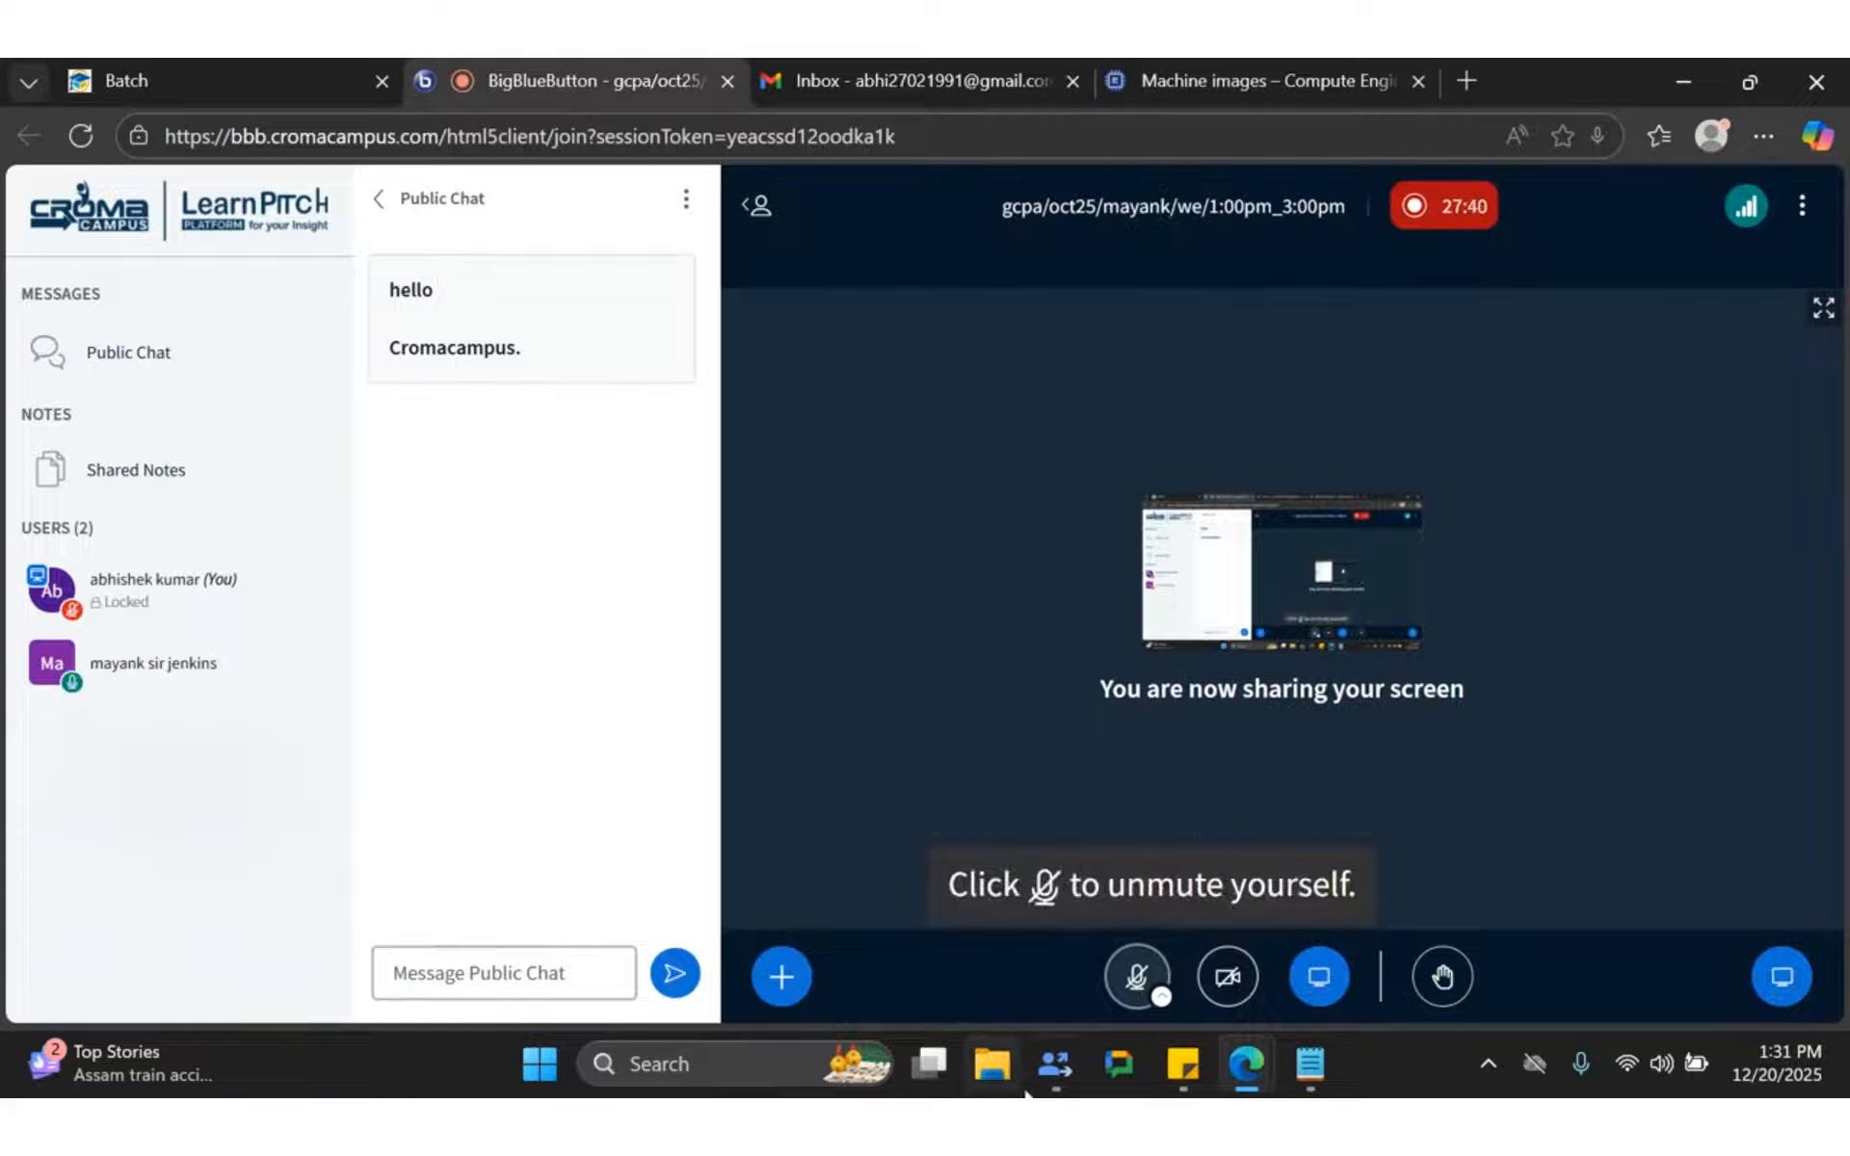
mouse_move(1180, 1060)
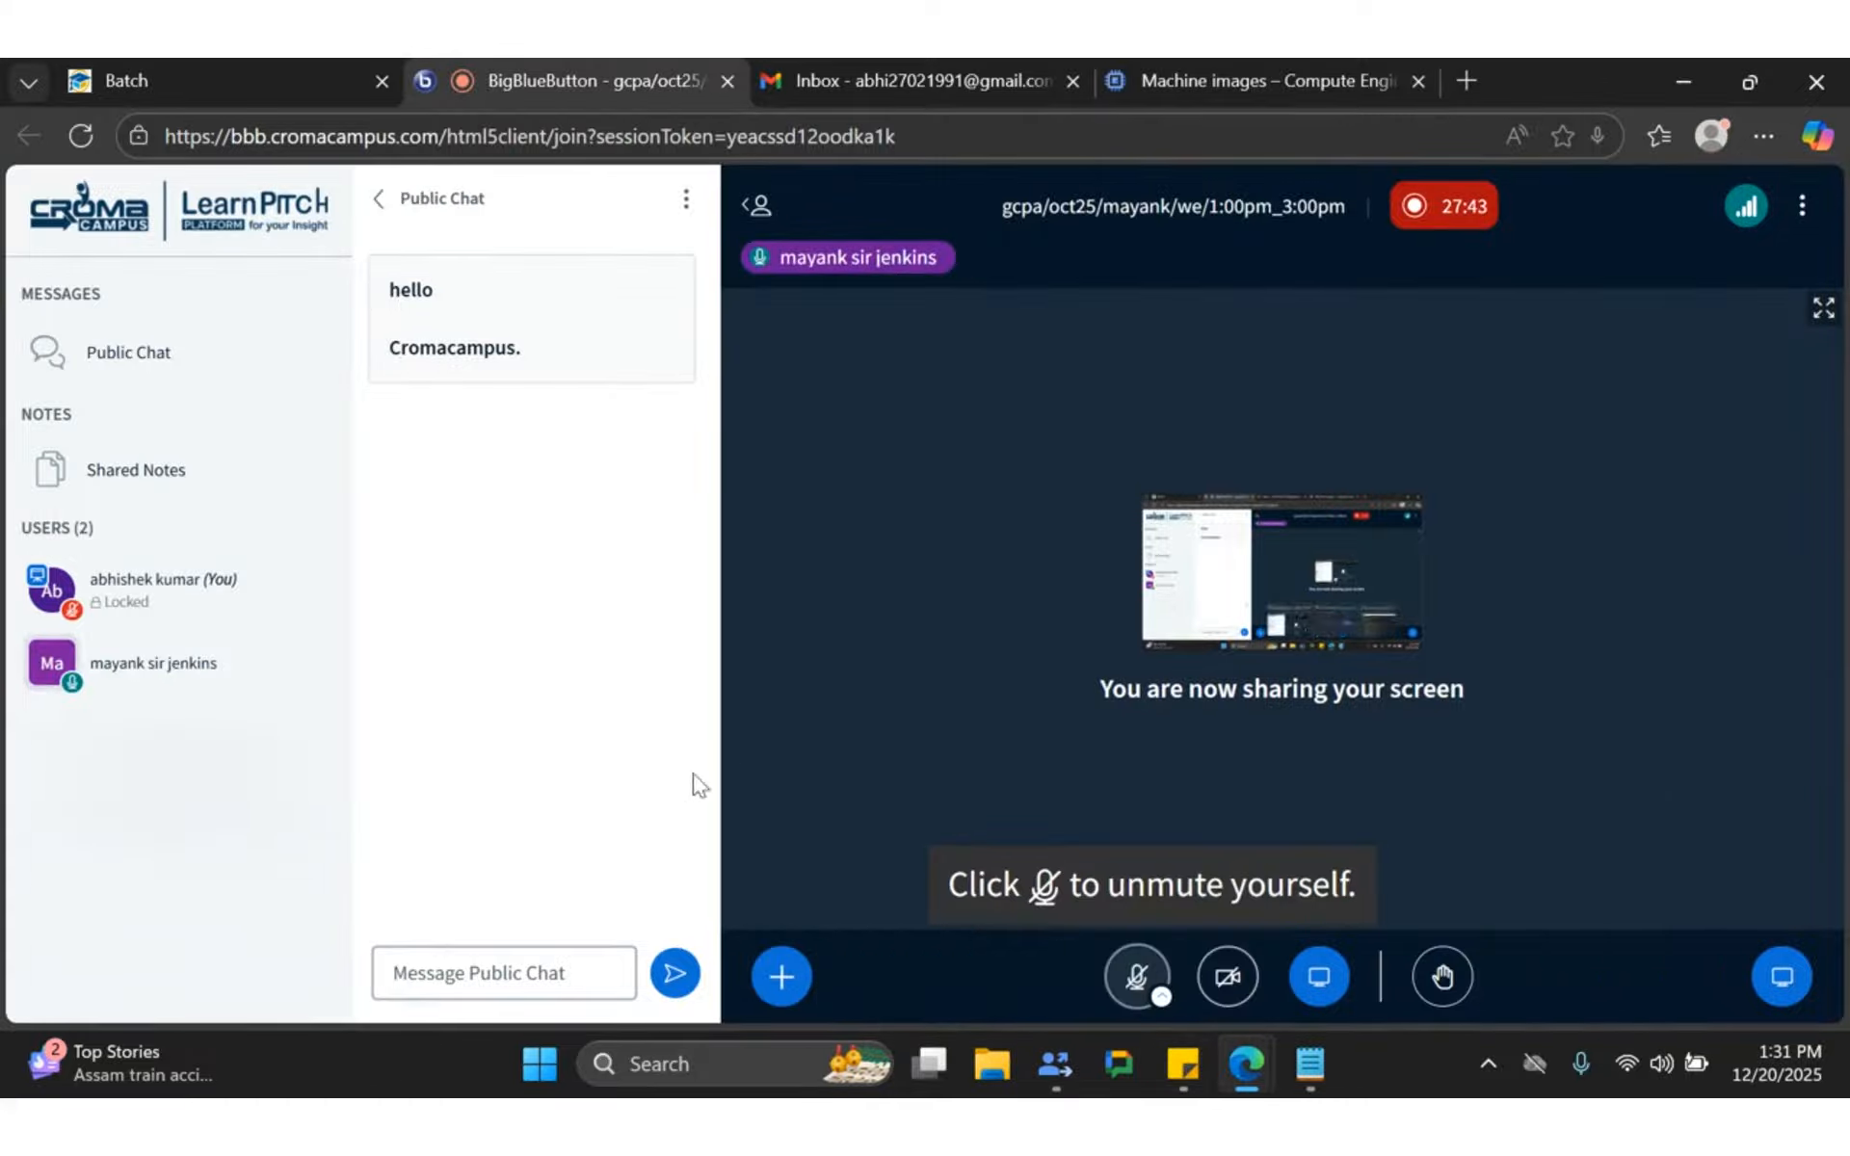
click(1134, 976)
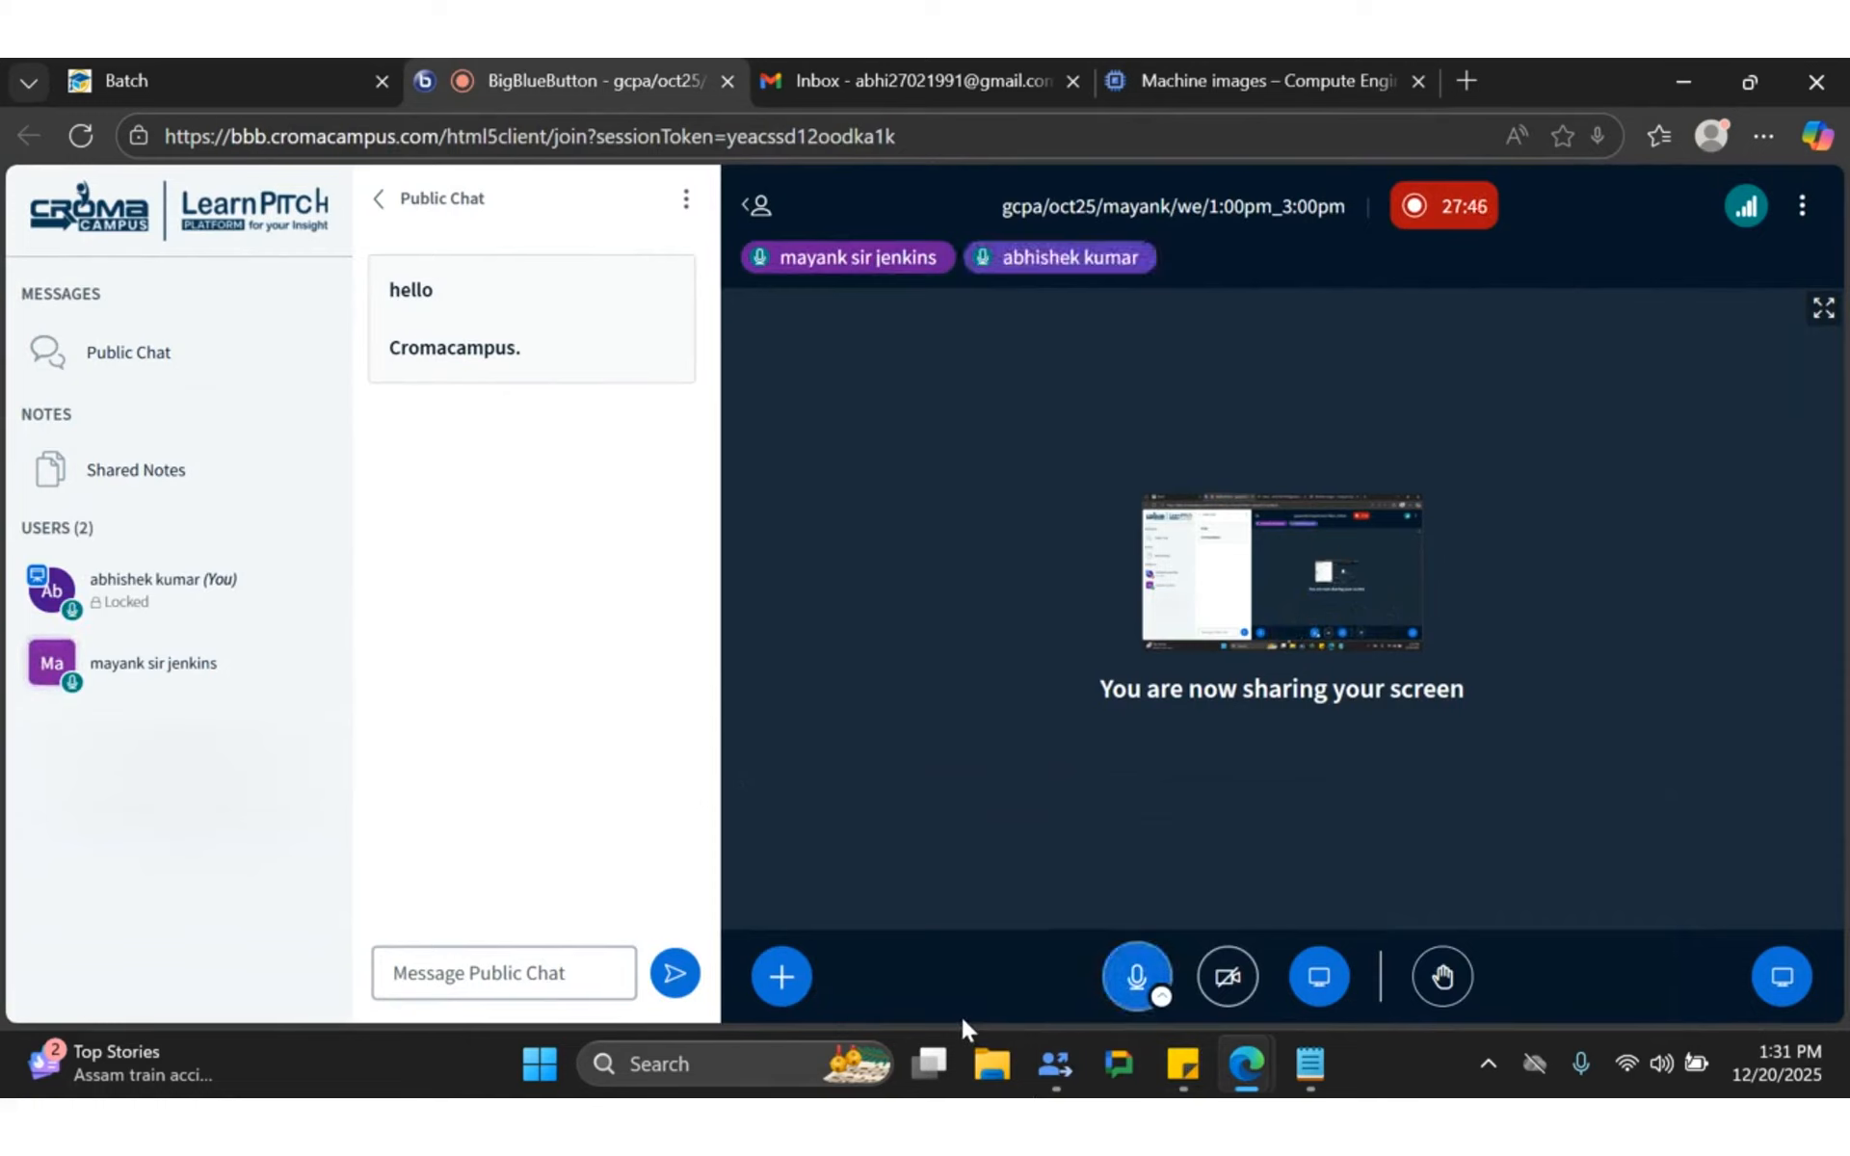
click(1141, 978)
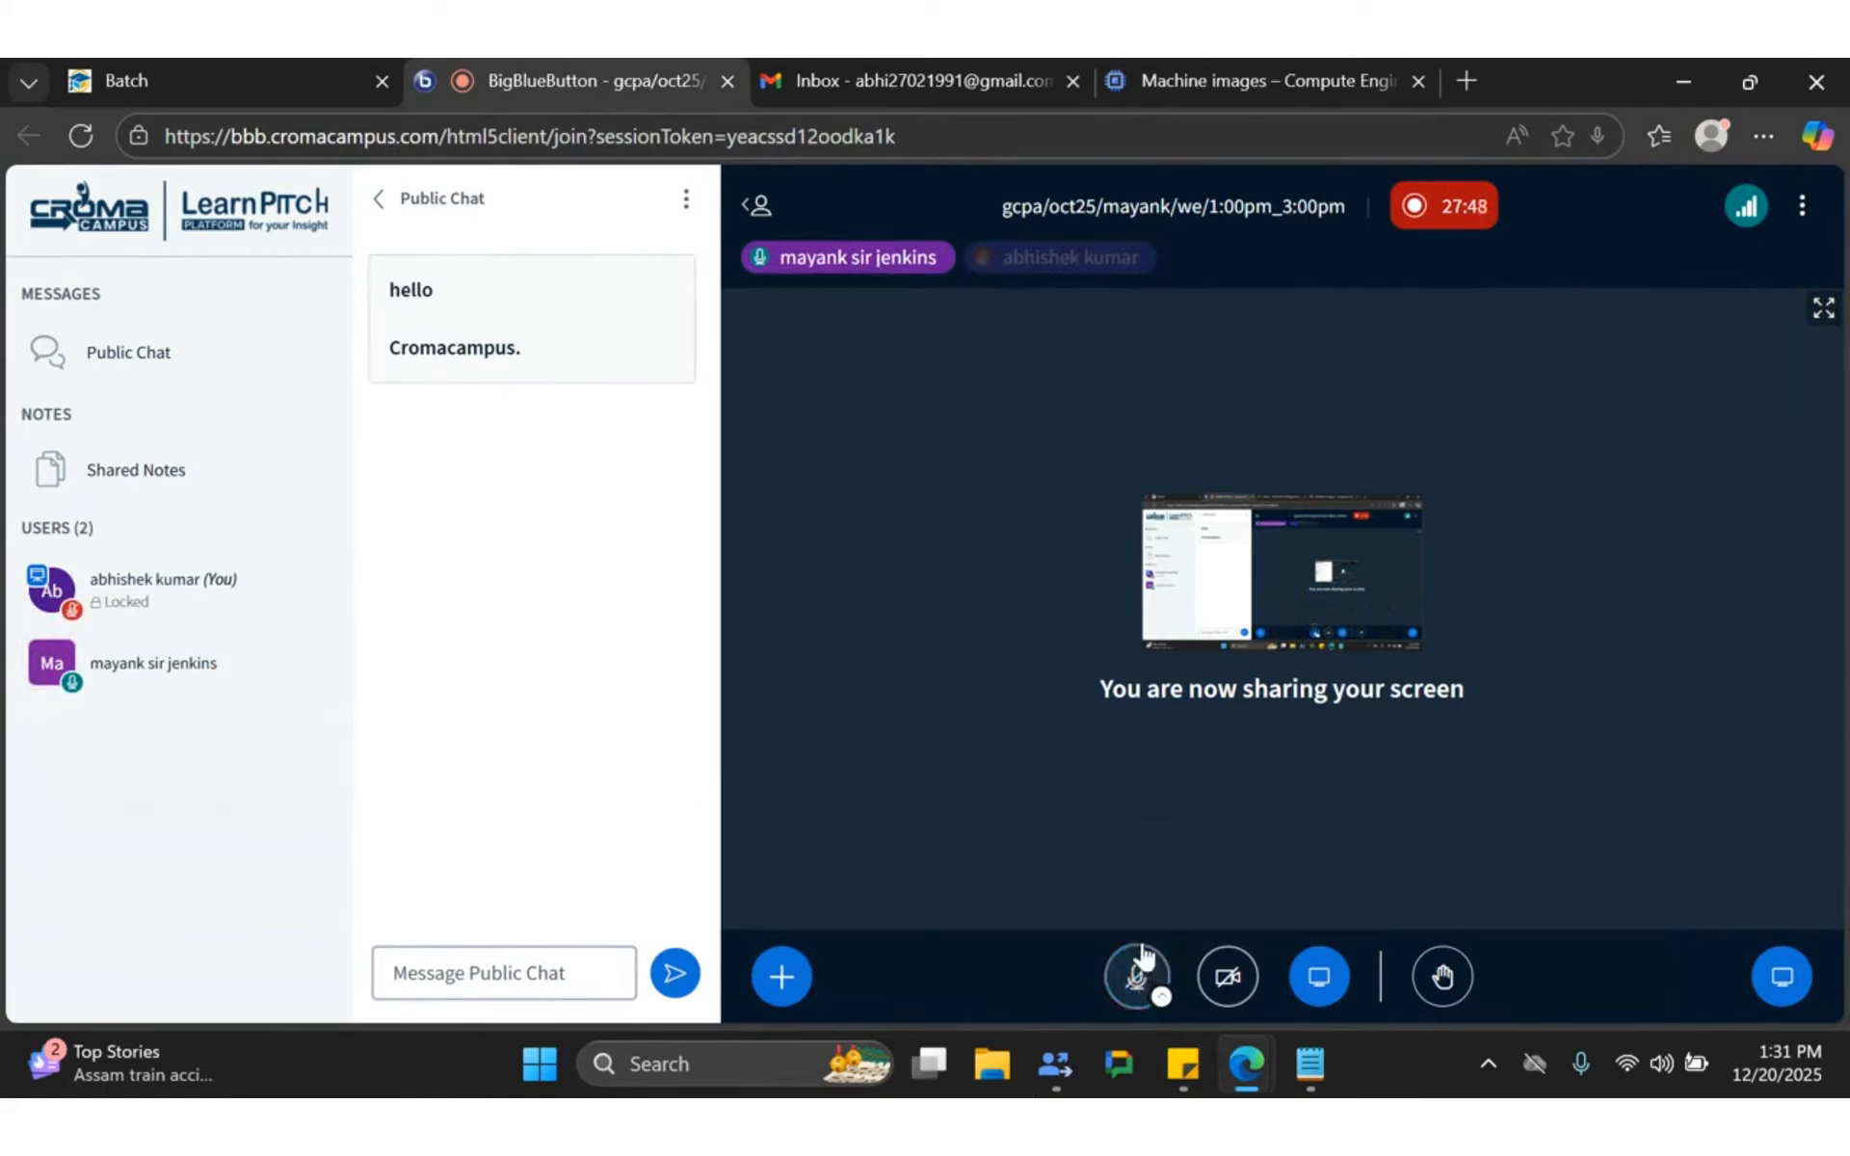
click(1221, 73)
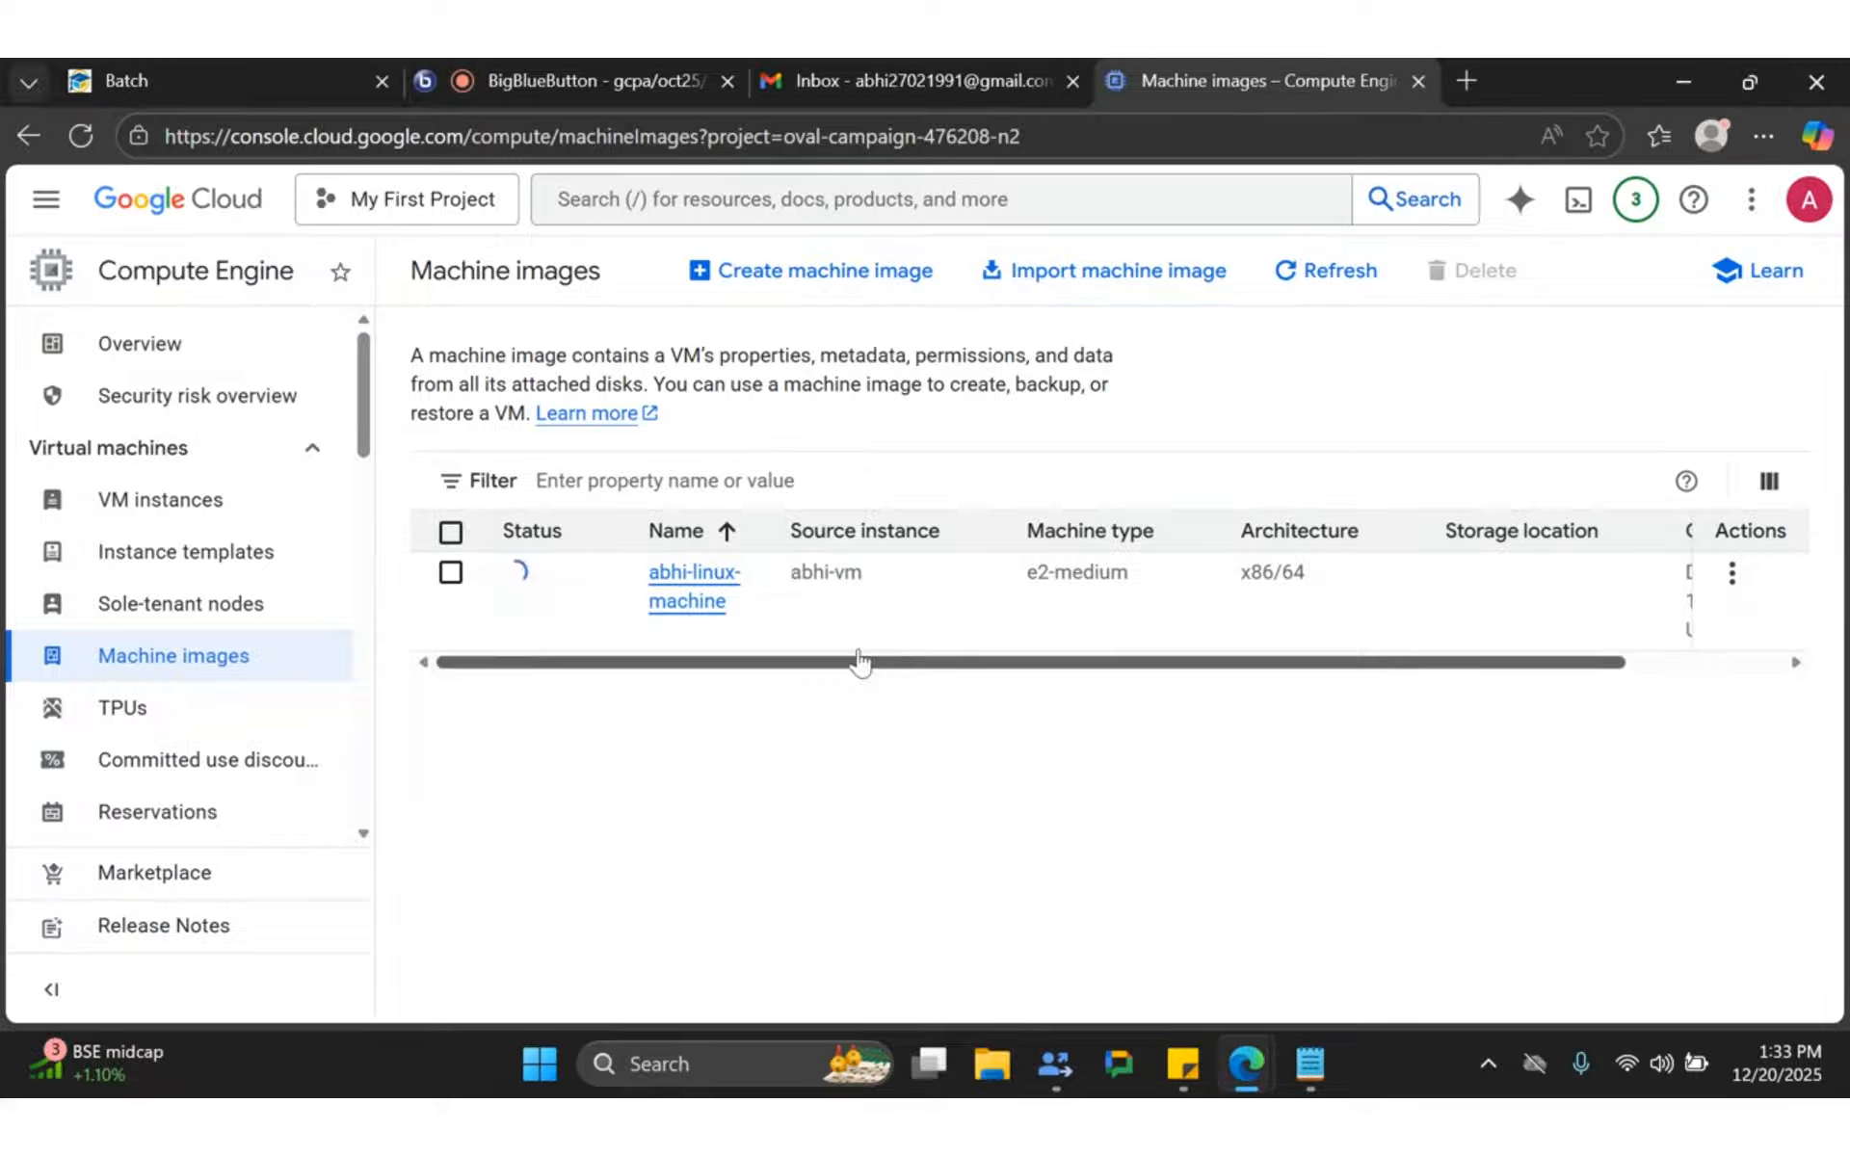
Go to the BigBlueButton meeting while abhi-linux-machine is still being created.
click(506, 74)
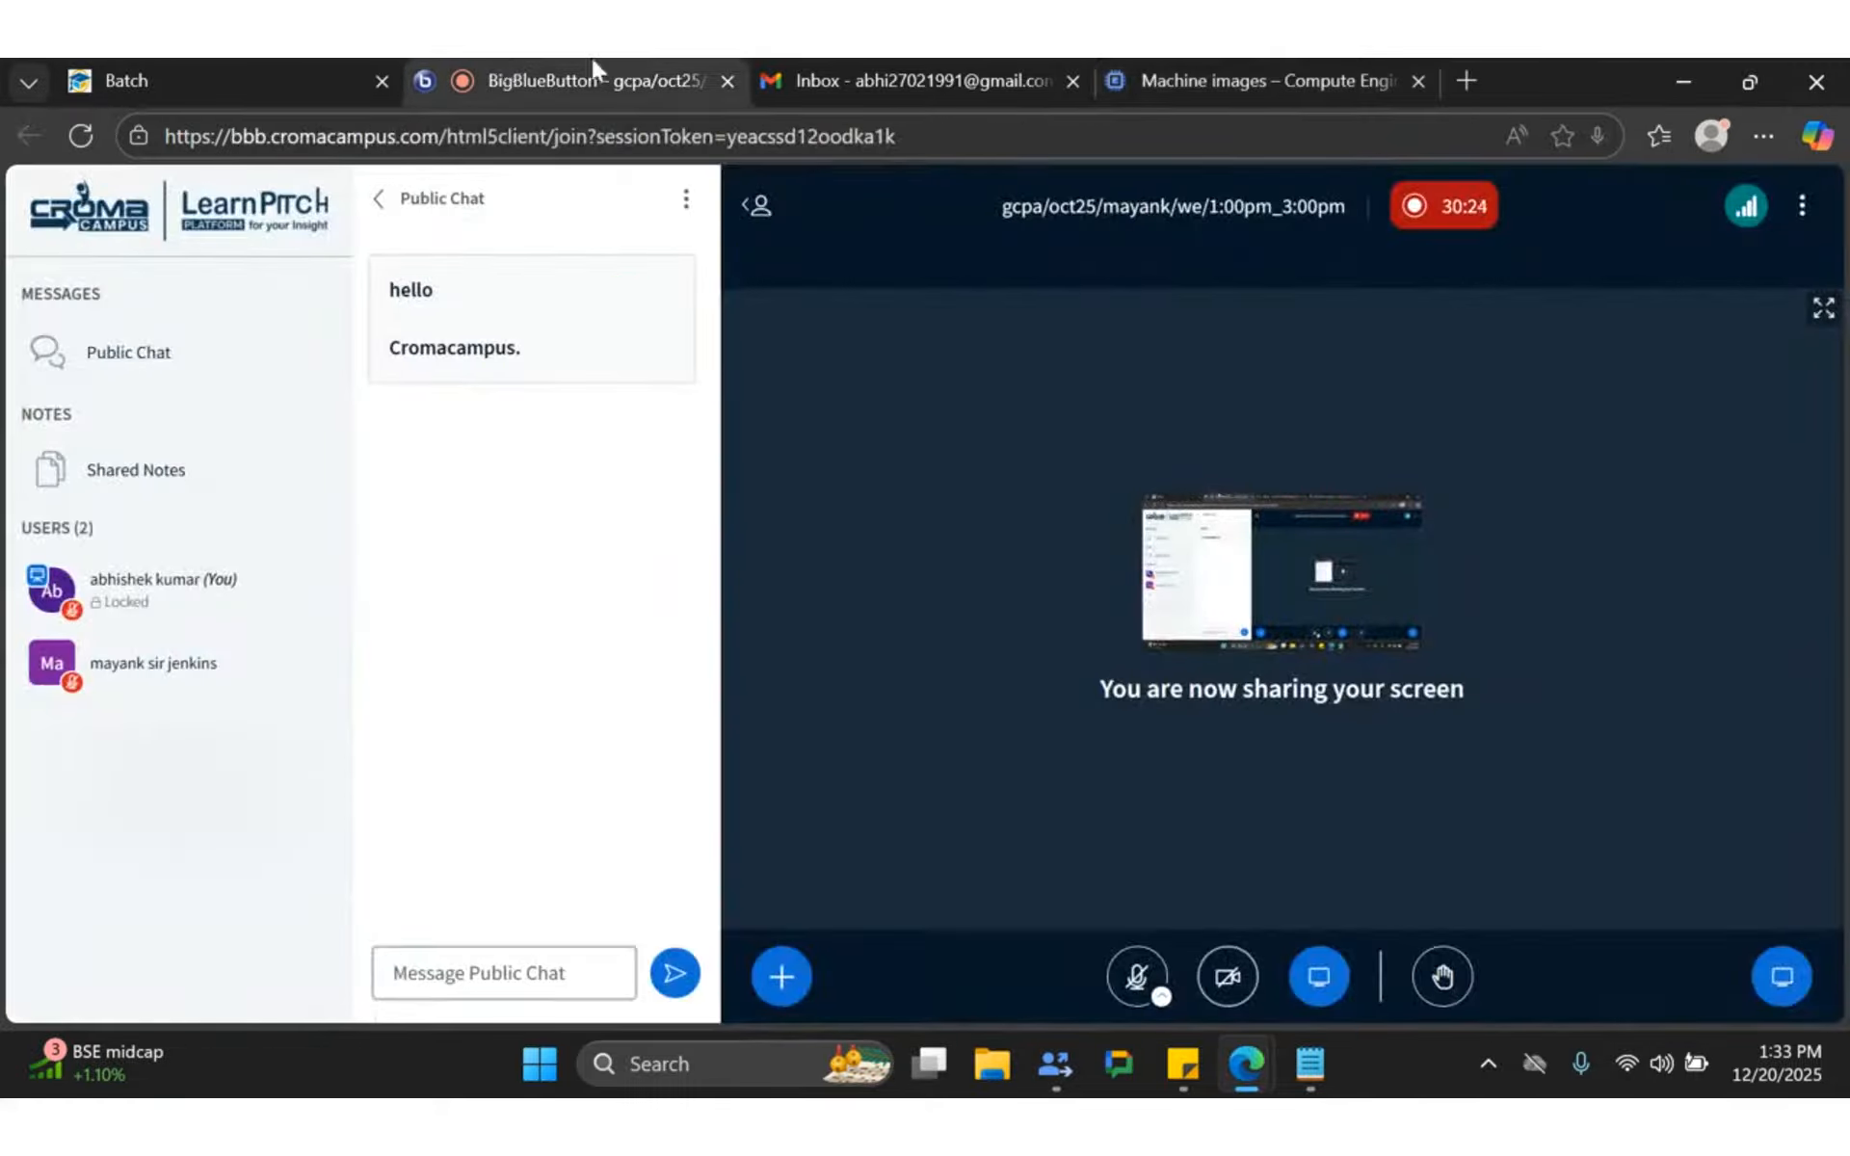
Glance at the Gmail inbox, then come back to the Machine images page.
click(1110, 81)
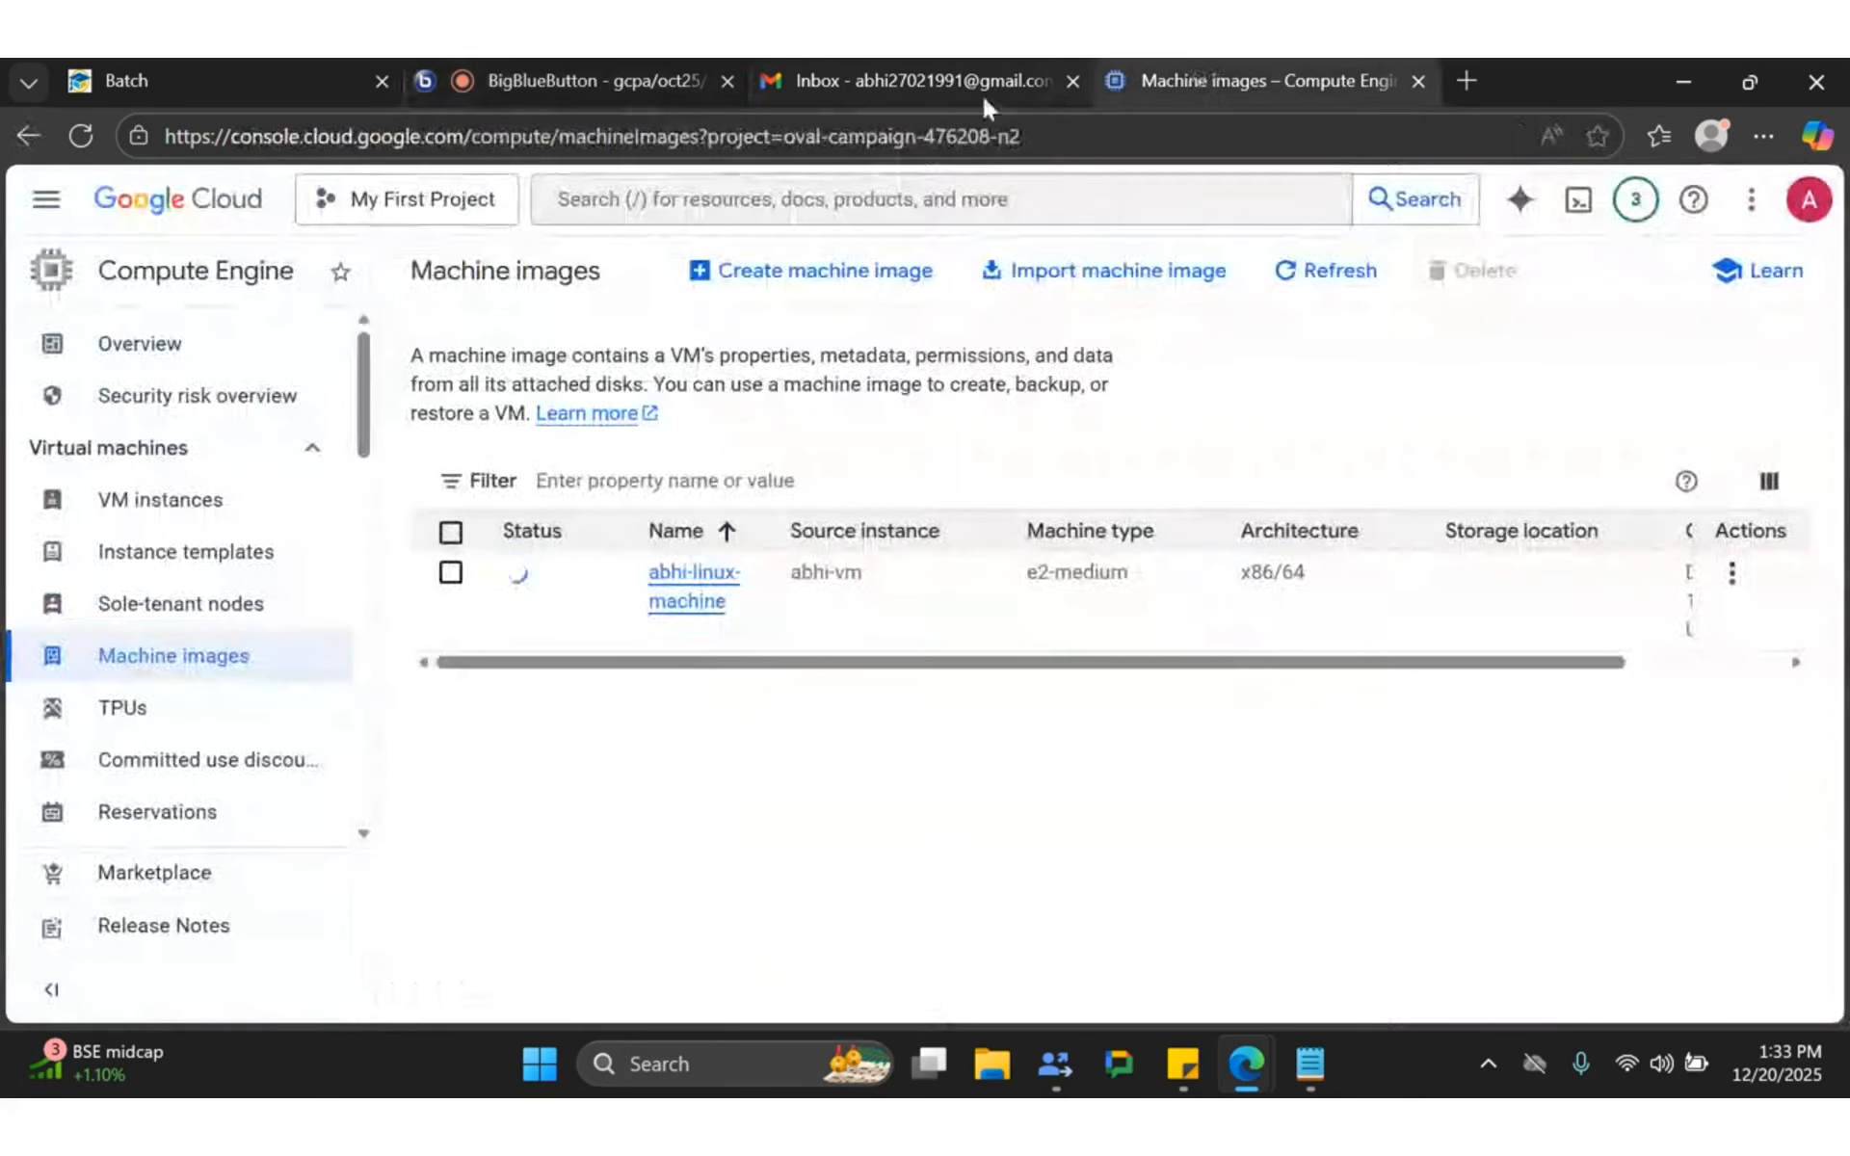
click(920, 81)
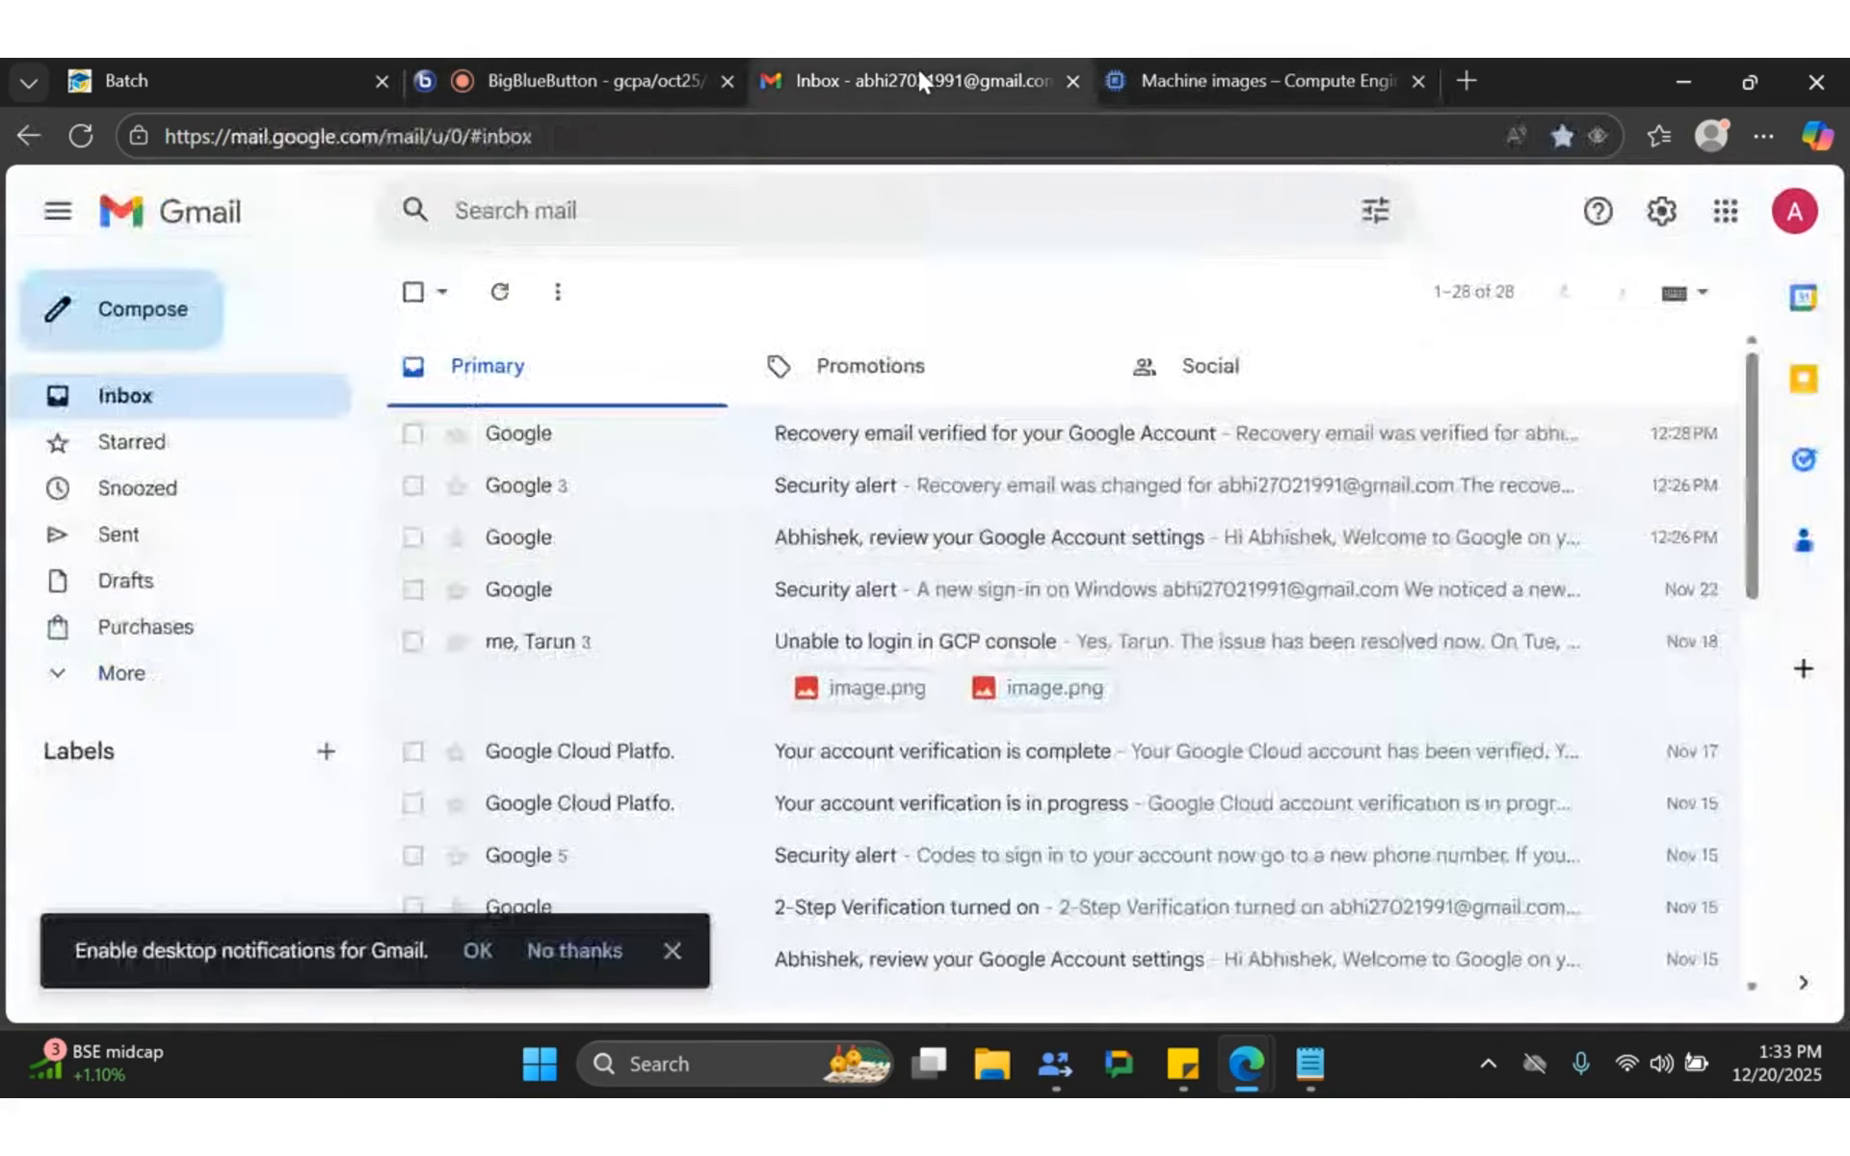
click(1231, 74)
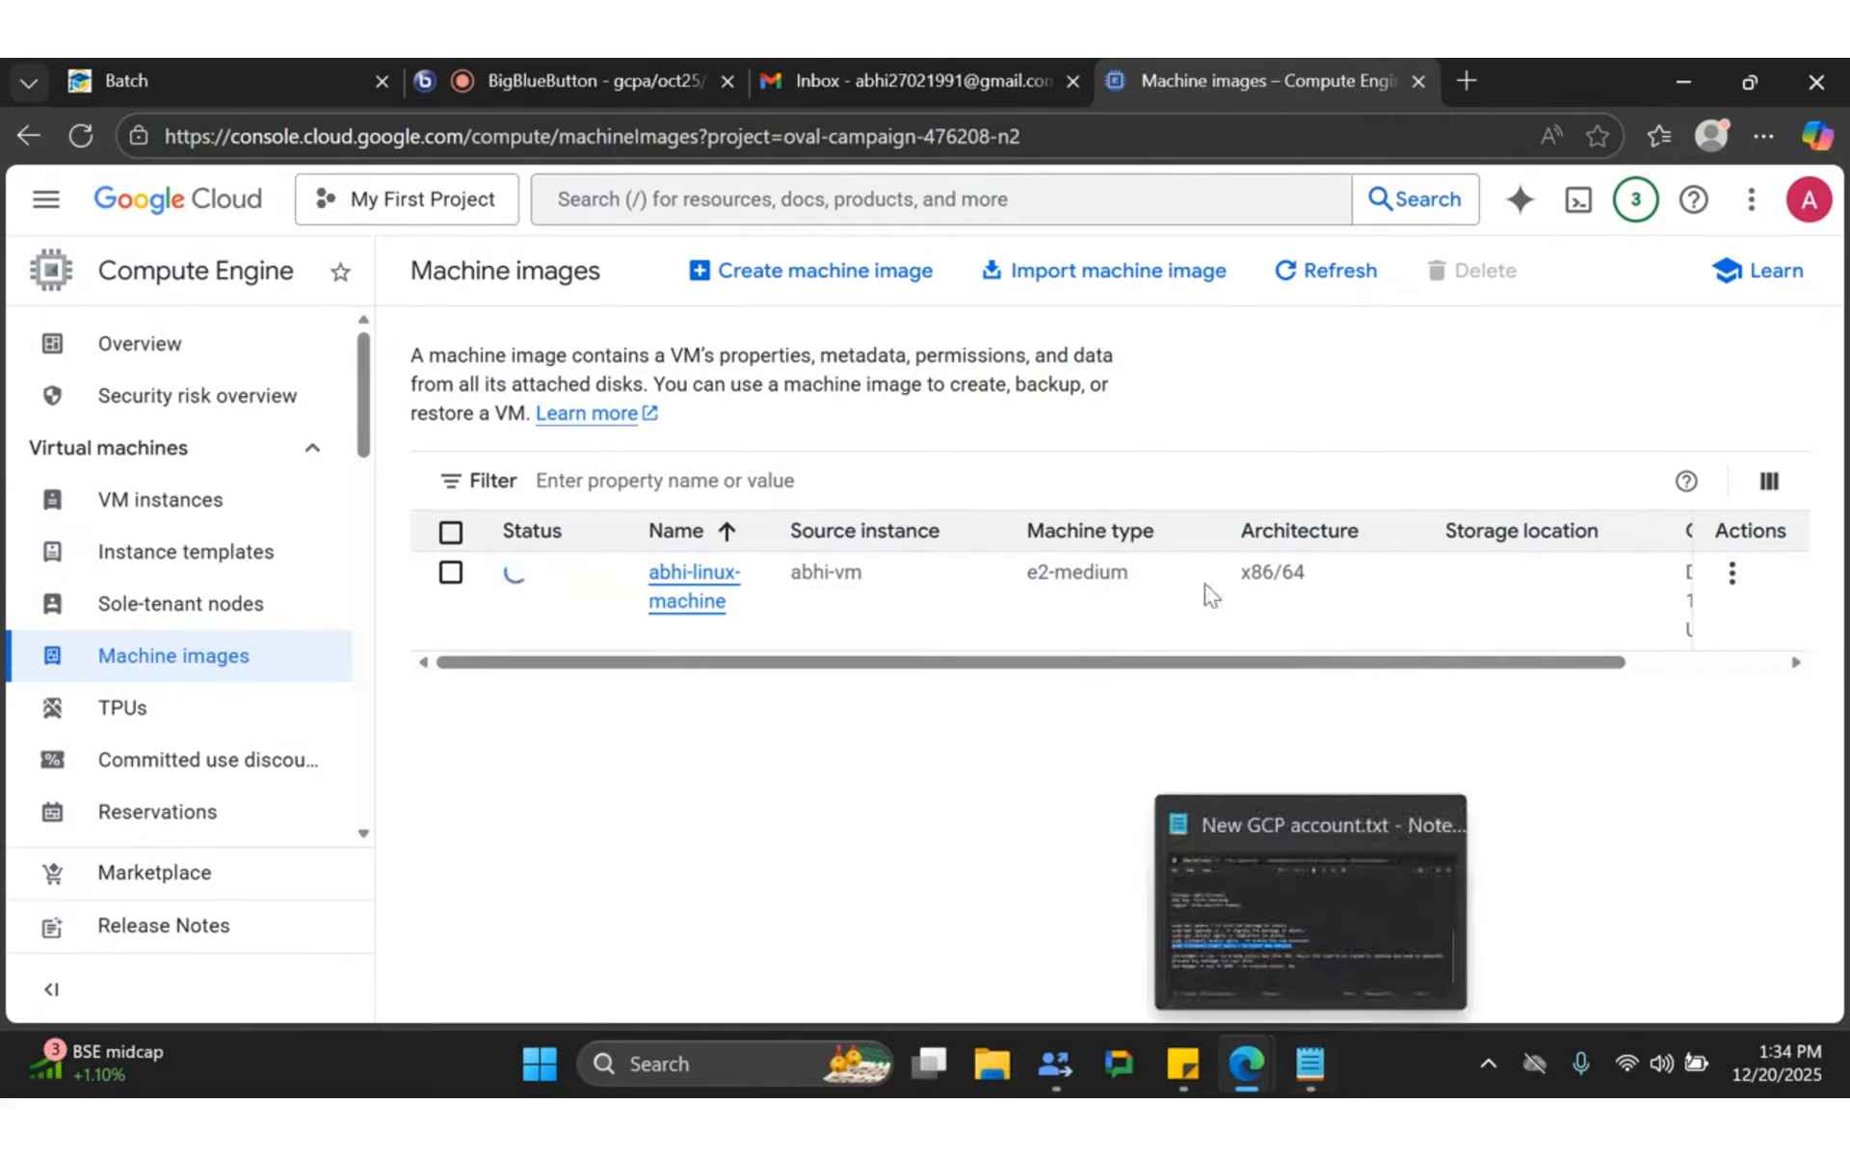
Check the class meeting, then view the Cloud Console notifications listing the abhi-vm activities.
click(597, 82)
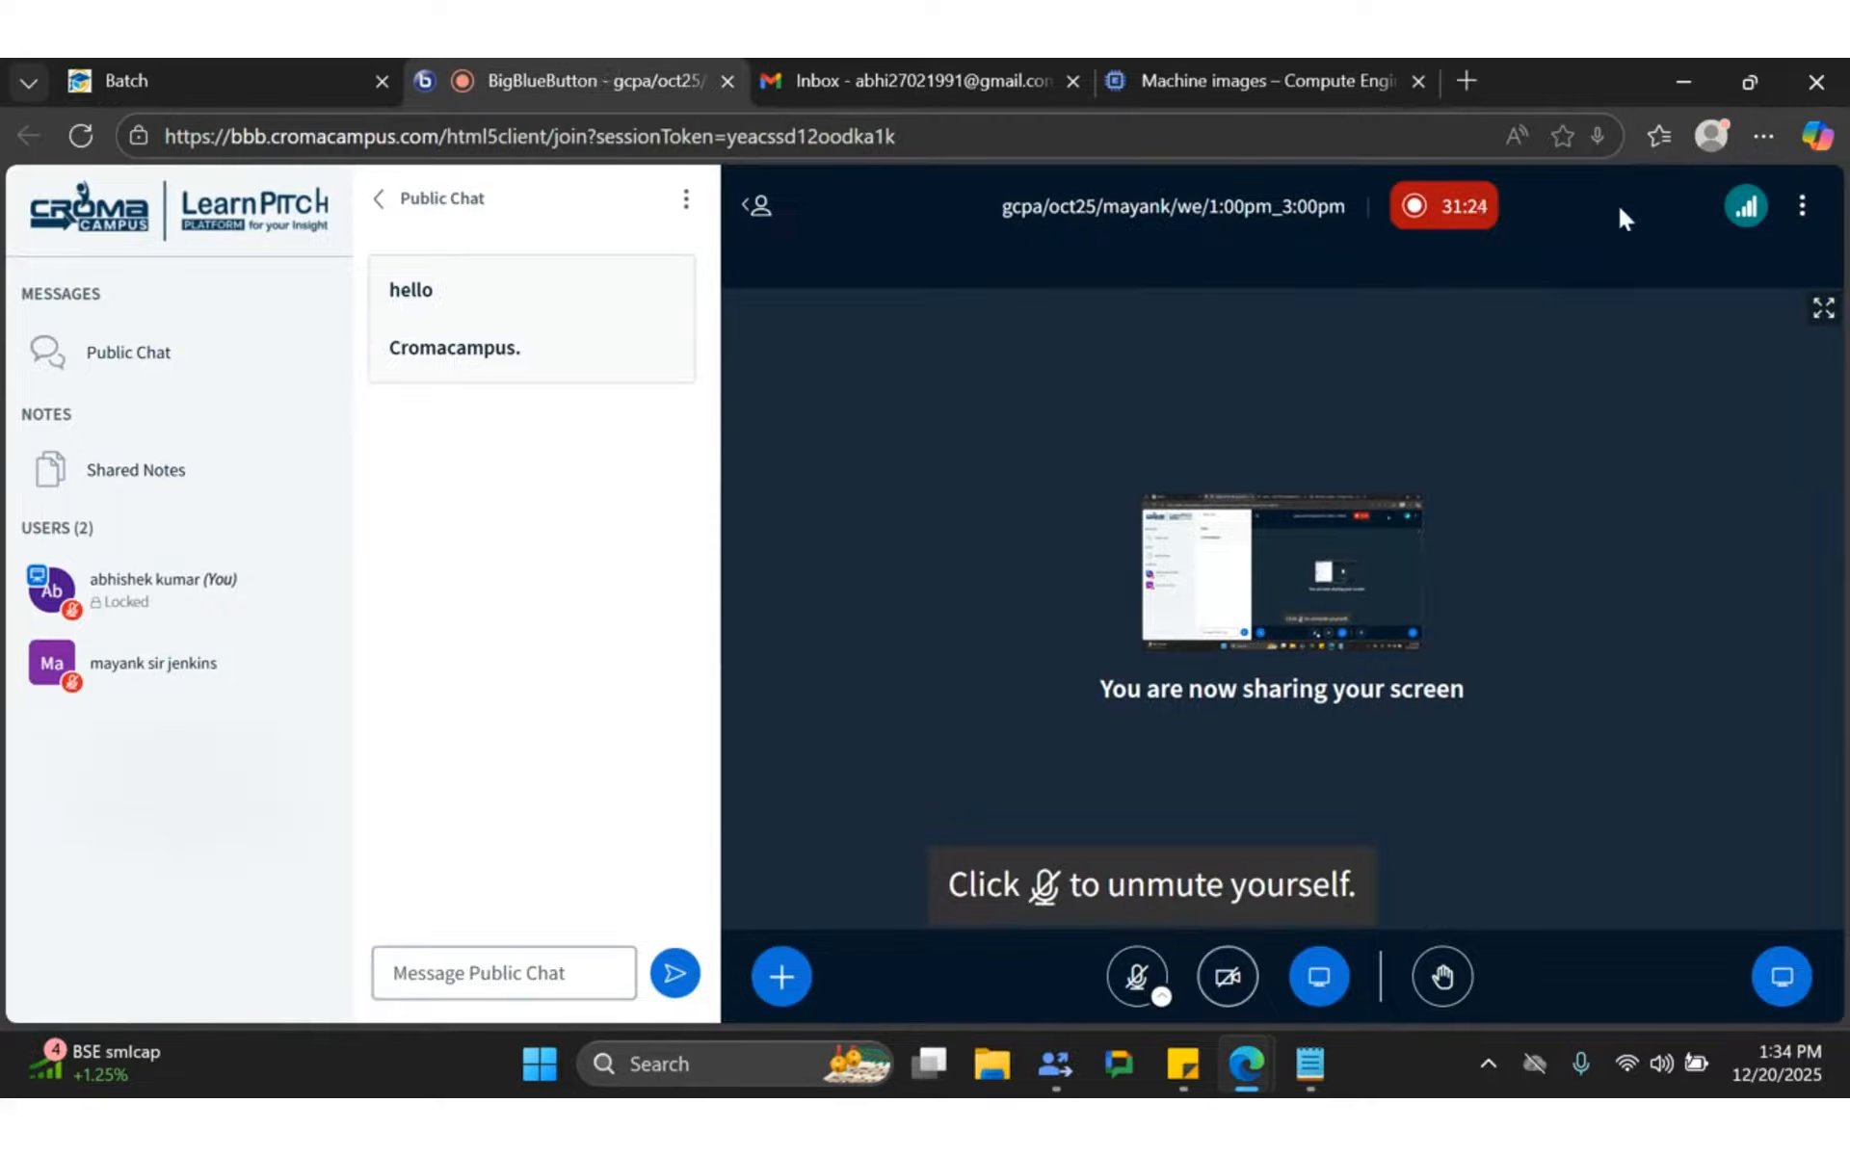
click(1287, 81)
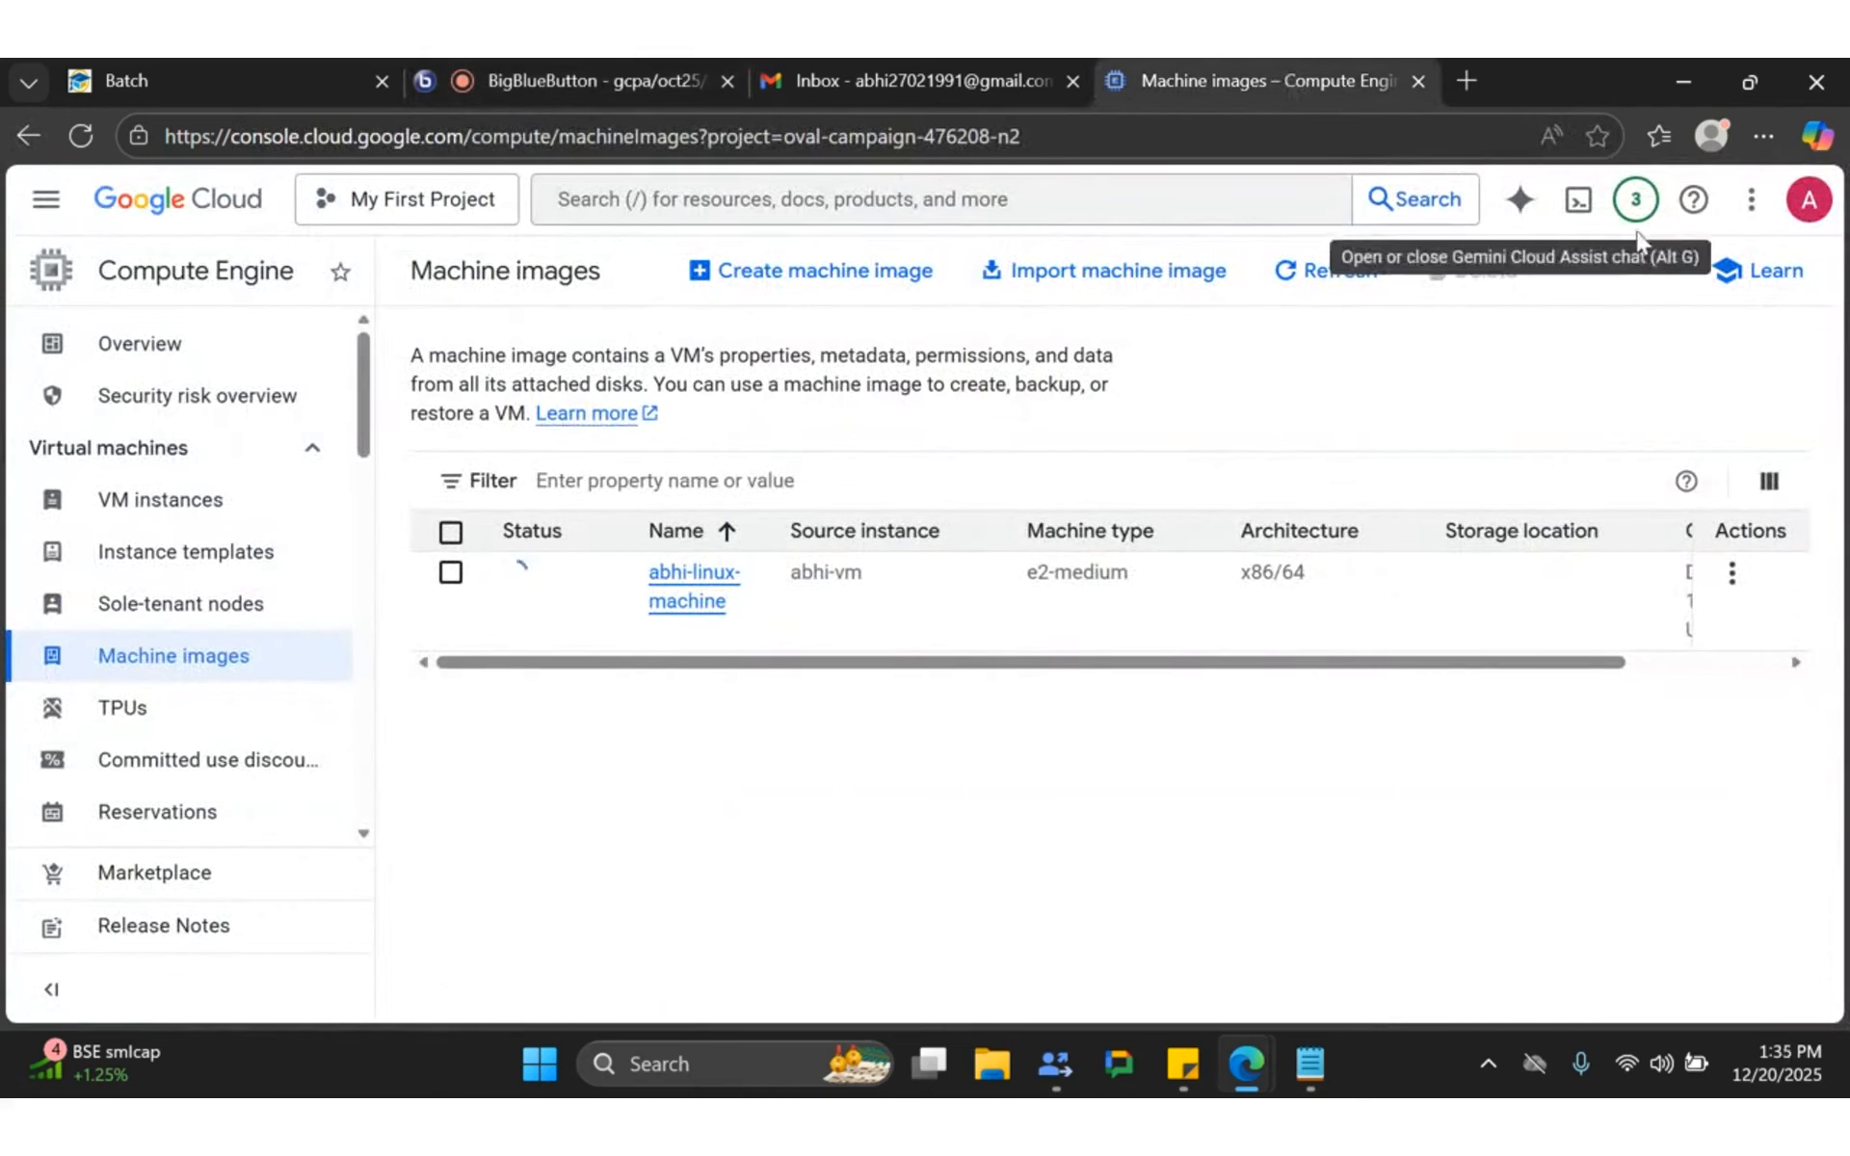
click(1638, 199)
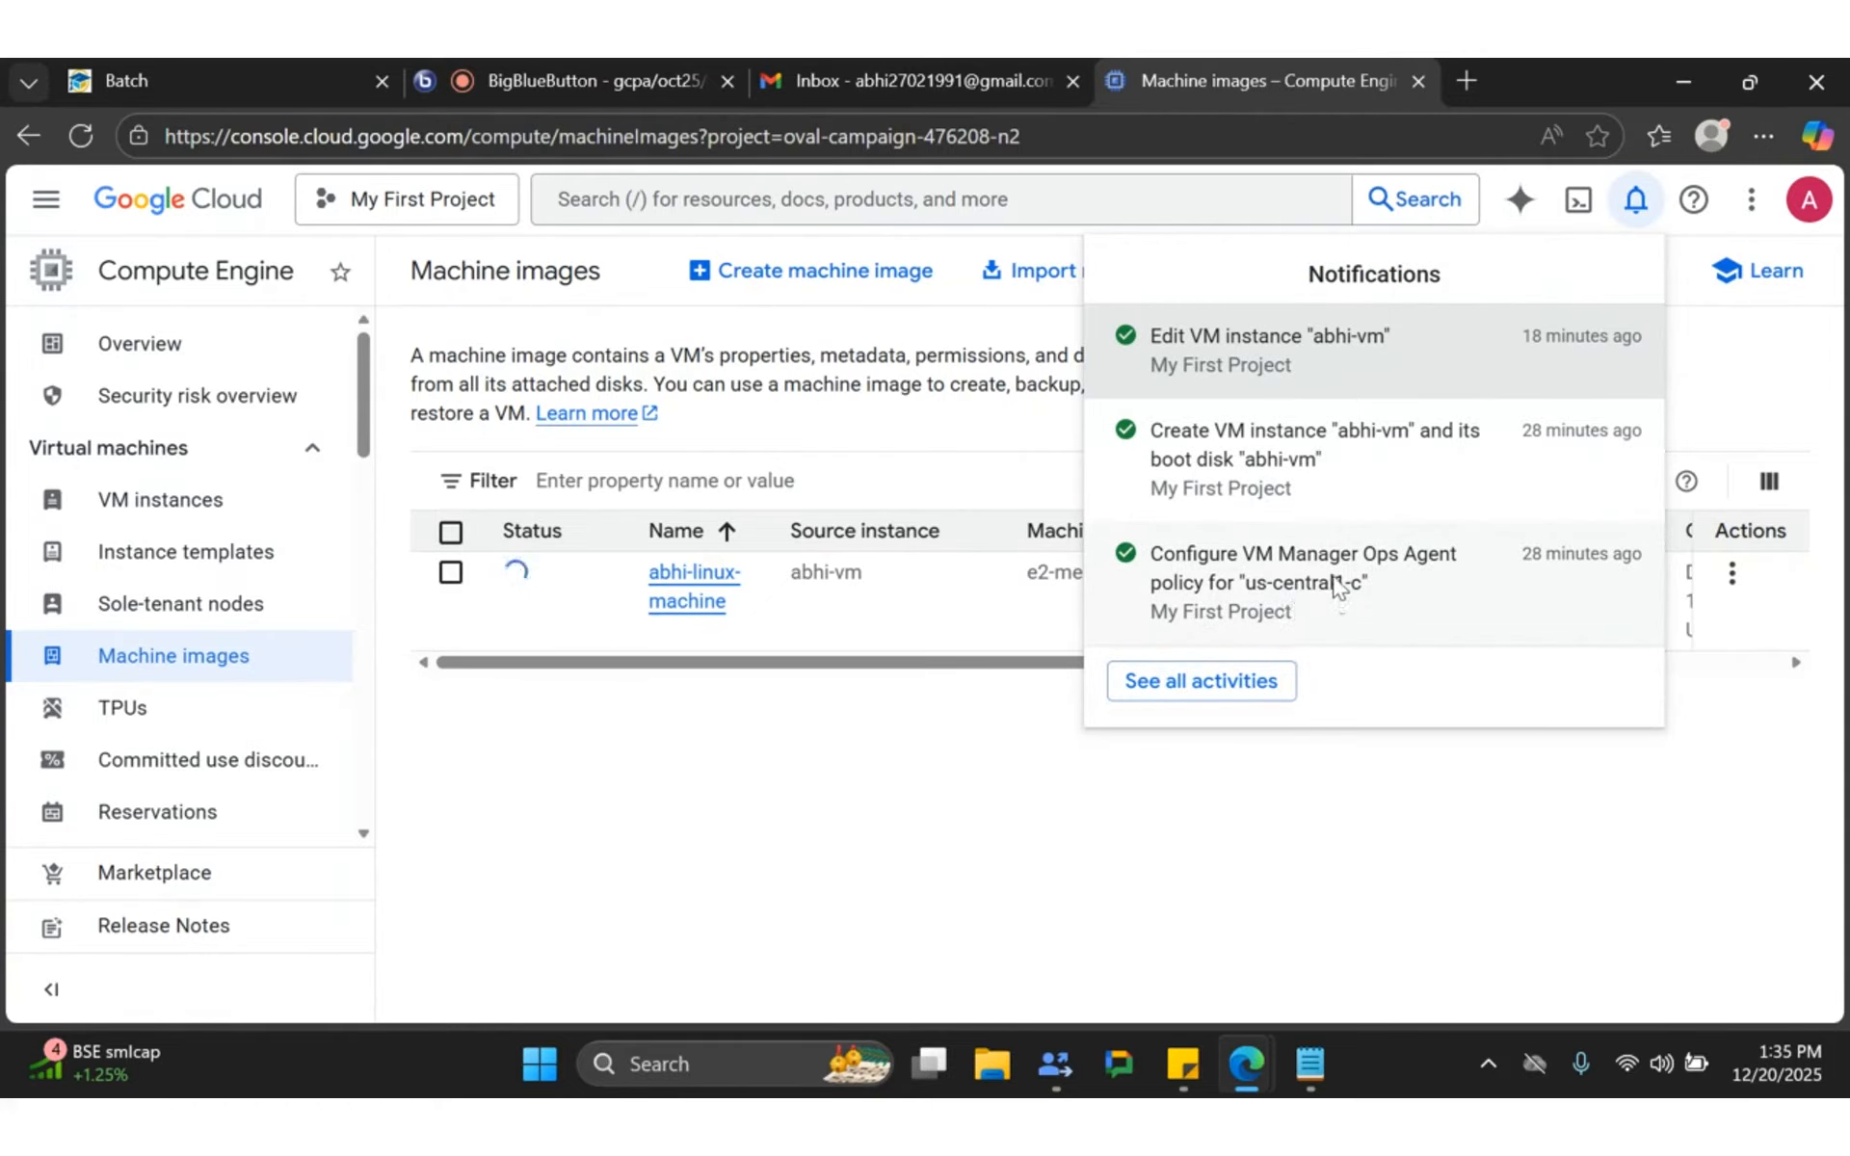
Dismiss the Notifications panel to return to the Machine images list.
click(1423, 852)
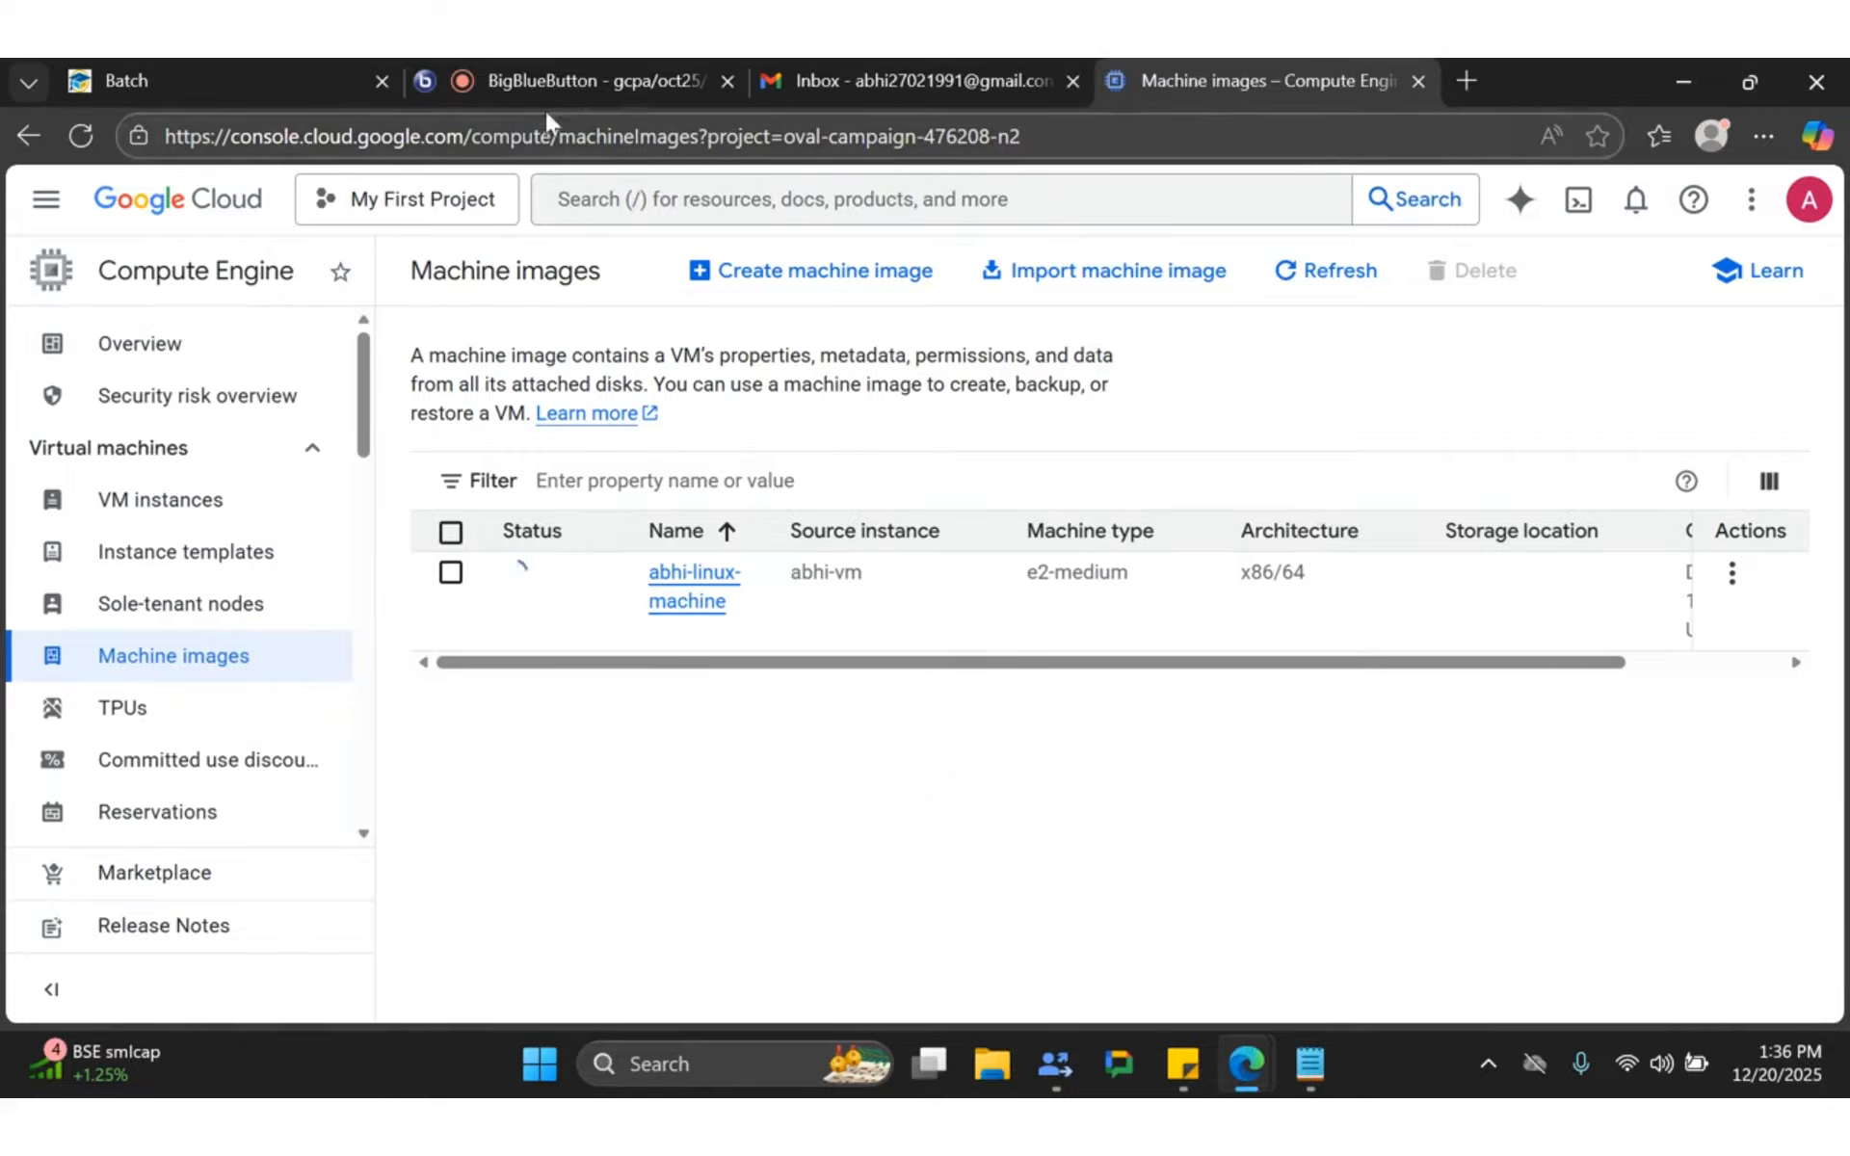
Unmute the microphone in the BigBlueButton class meeting.
click(547, 77)
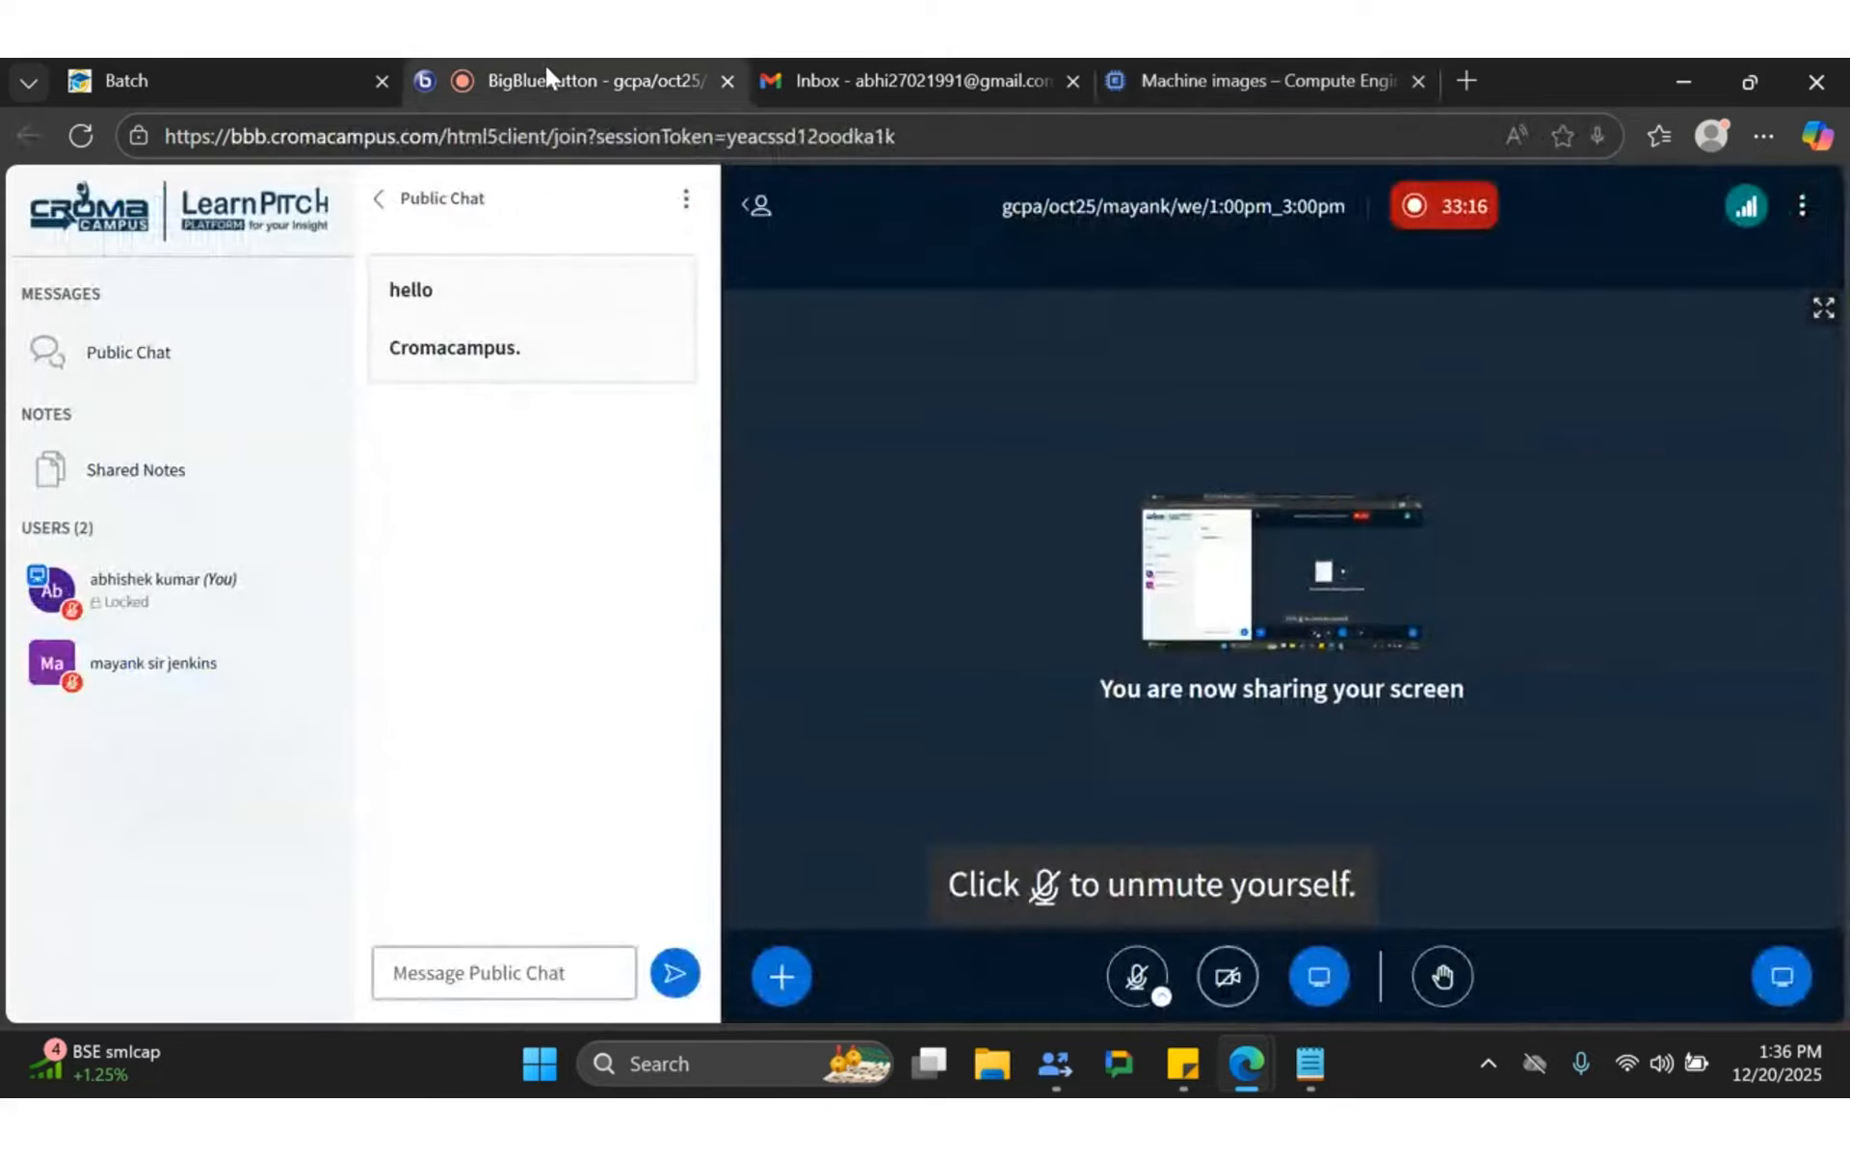
click(1201, 80)
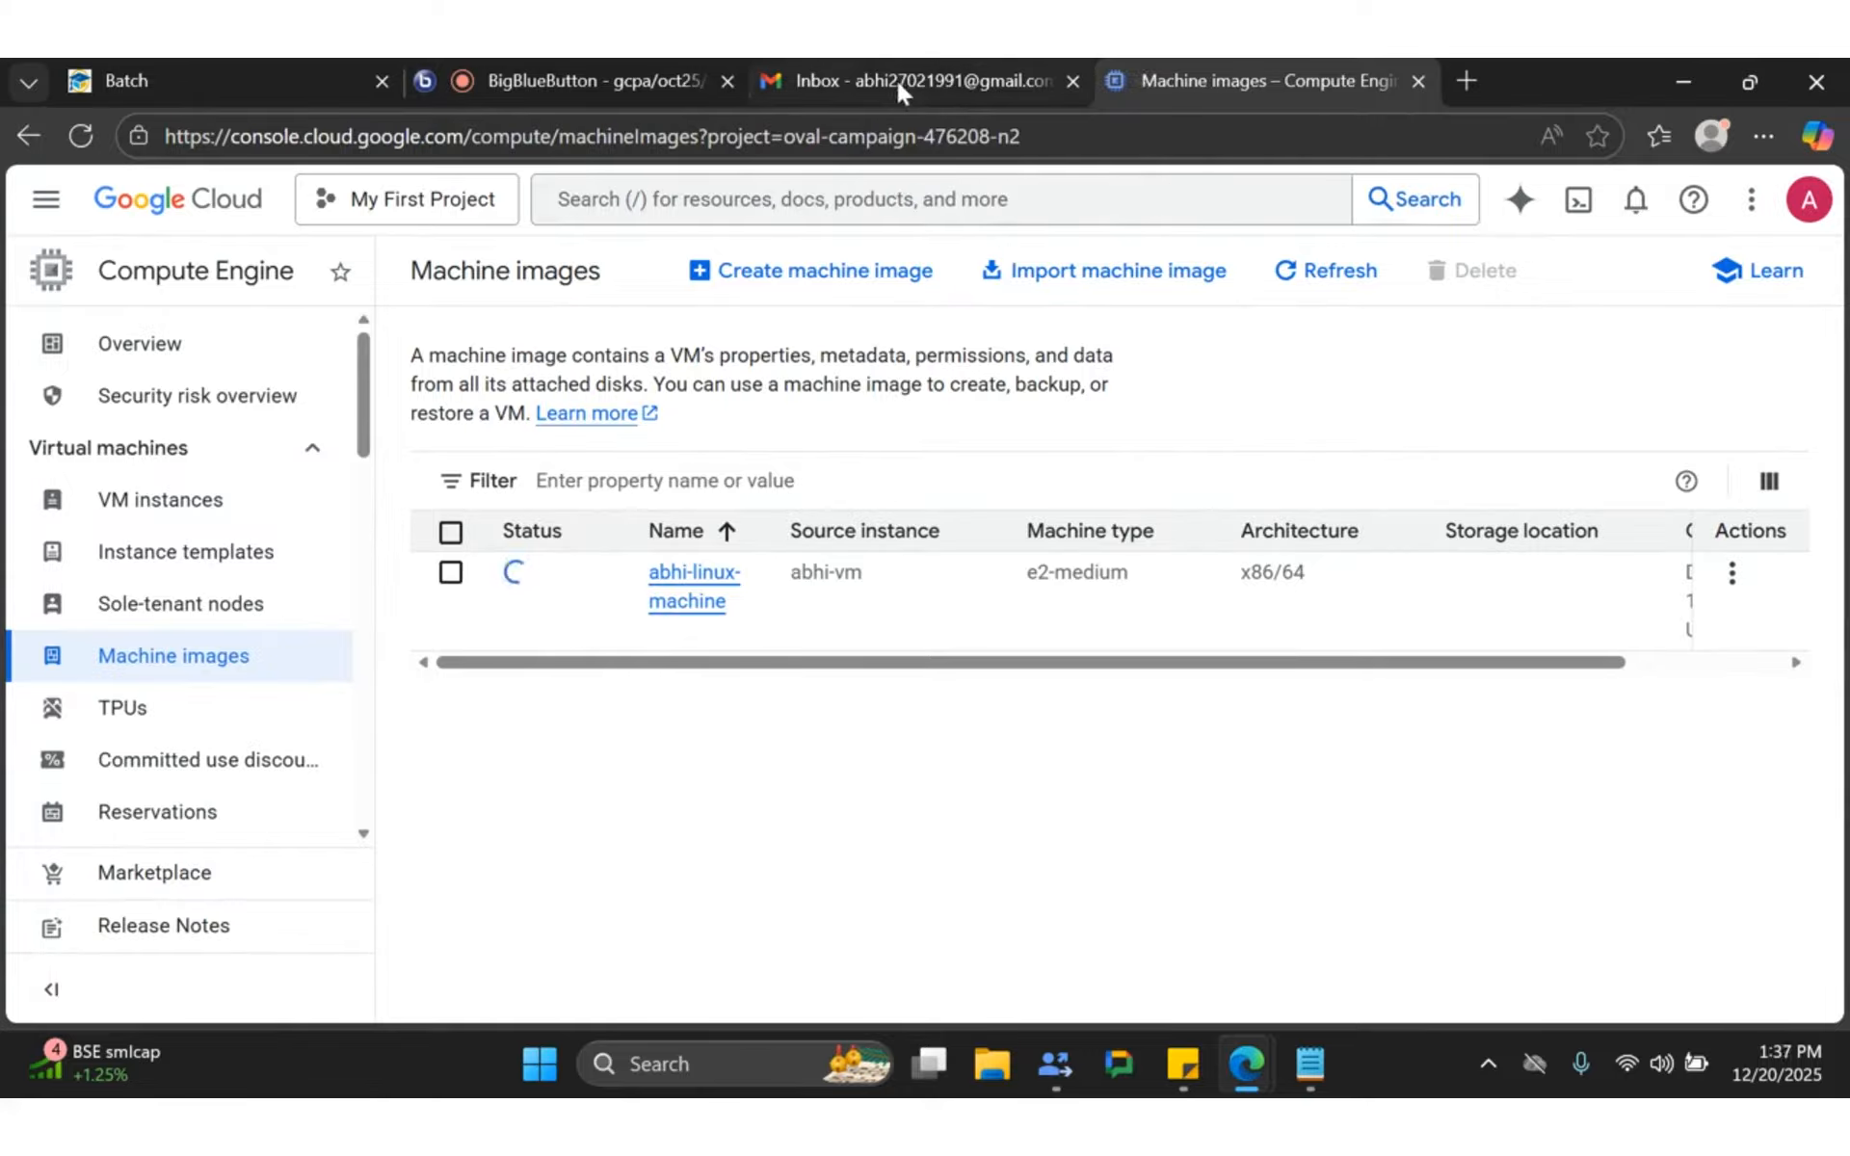
click(575, 86)
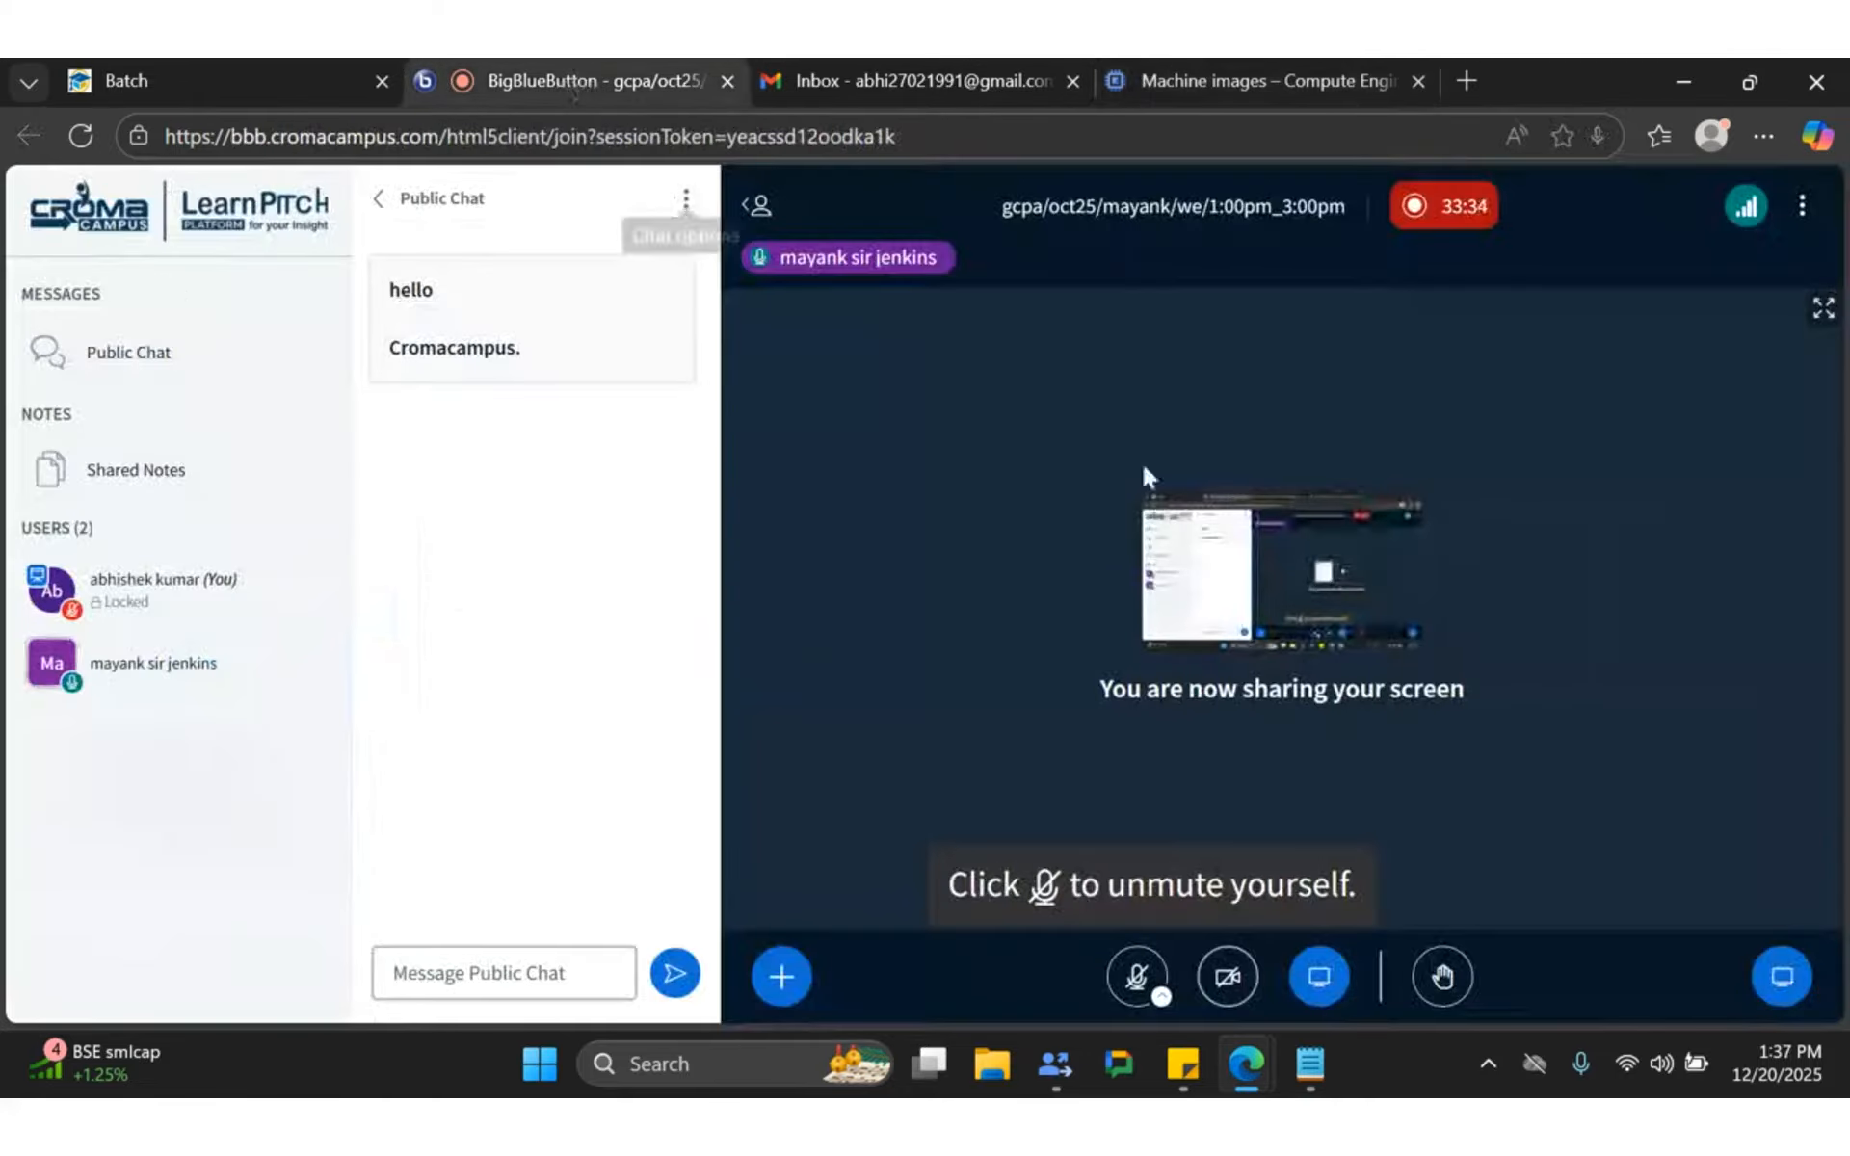
click(1139, 981)
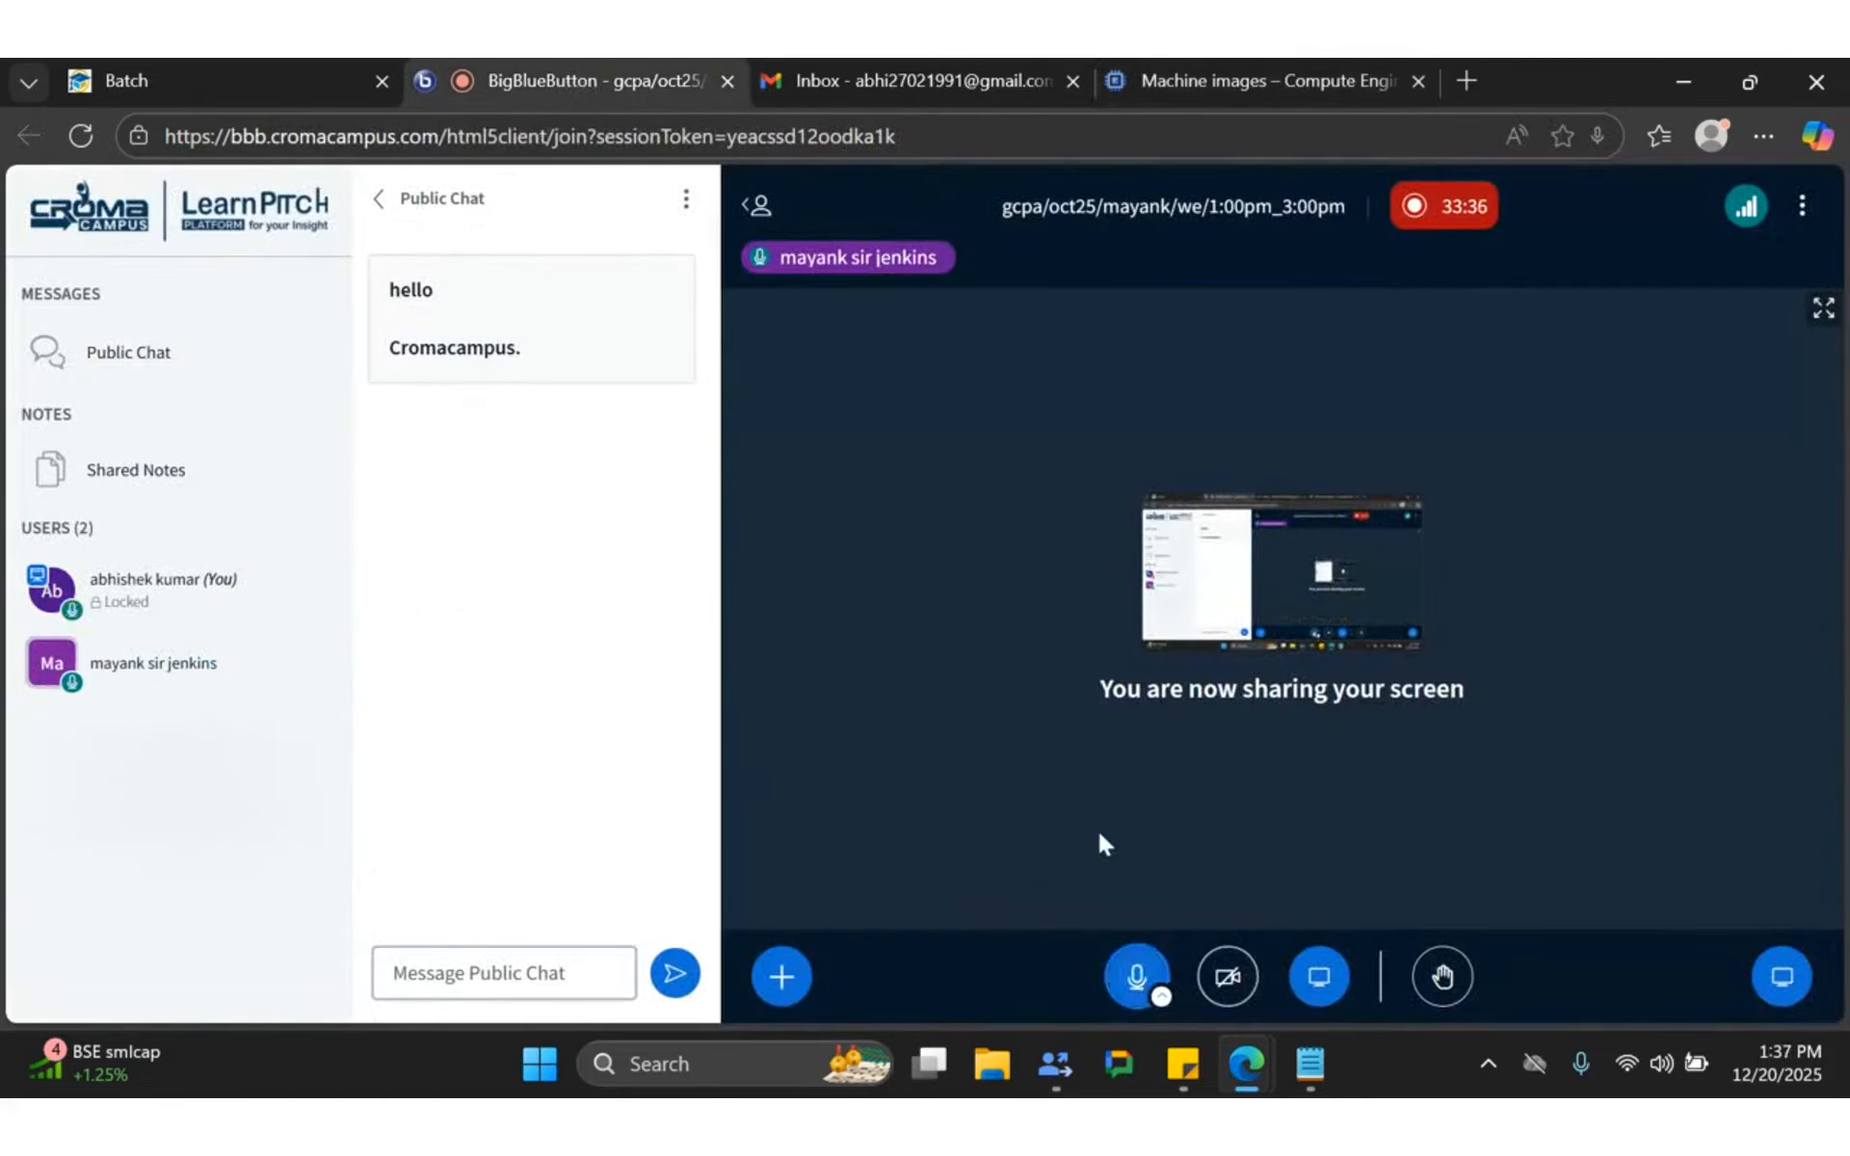
Refresh the Machine images list until abhi-linux-machine shows Ready in location us.
click(1228, 78)
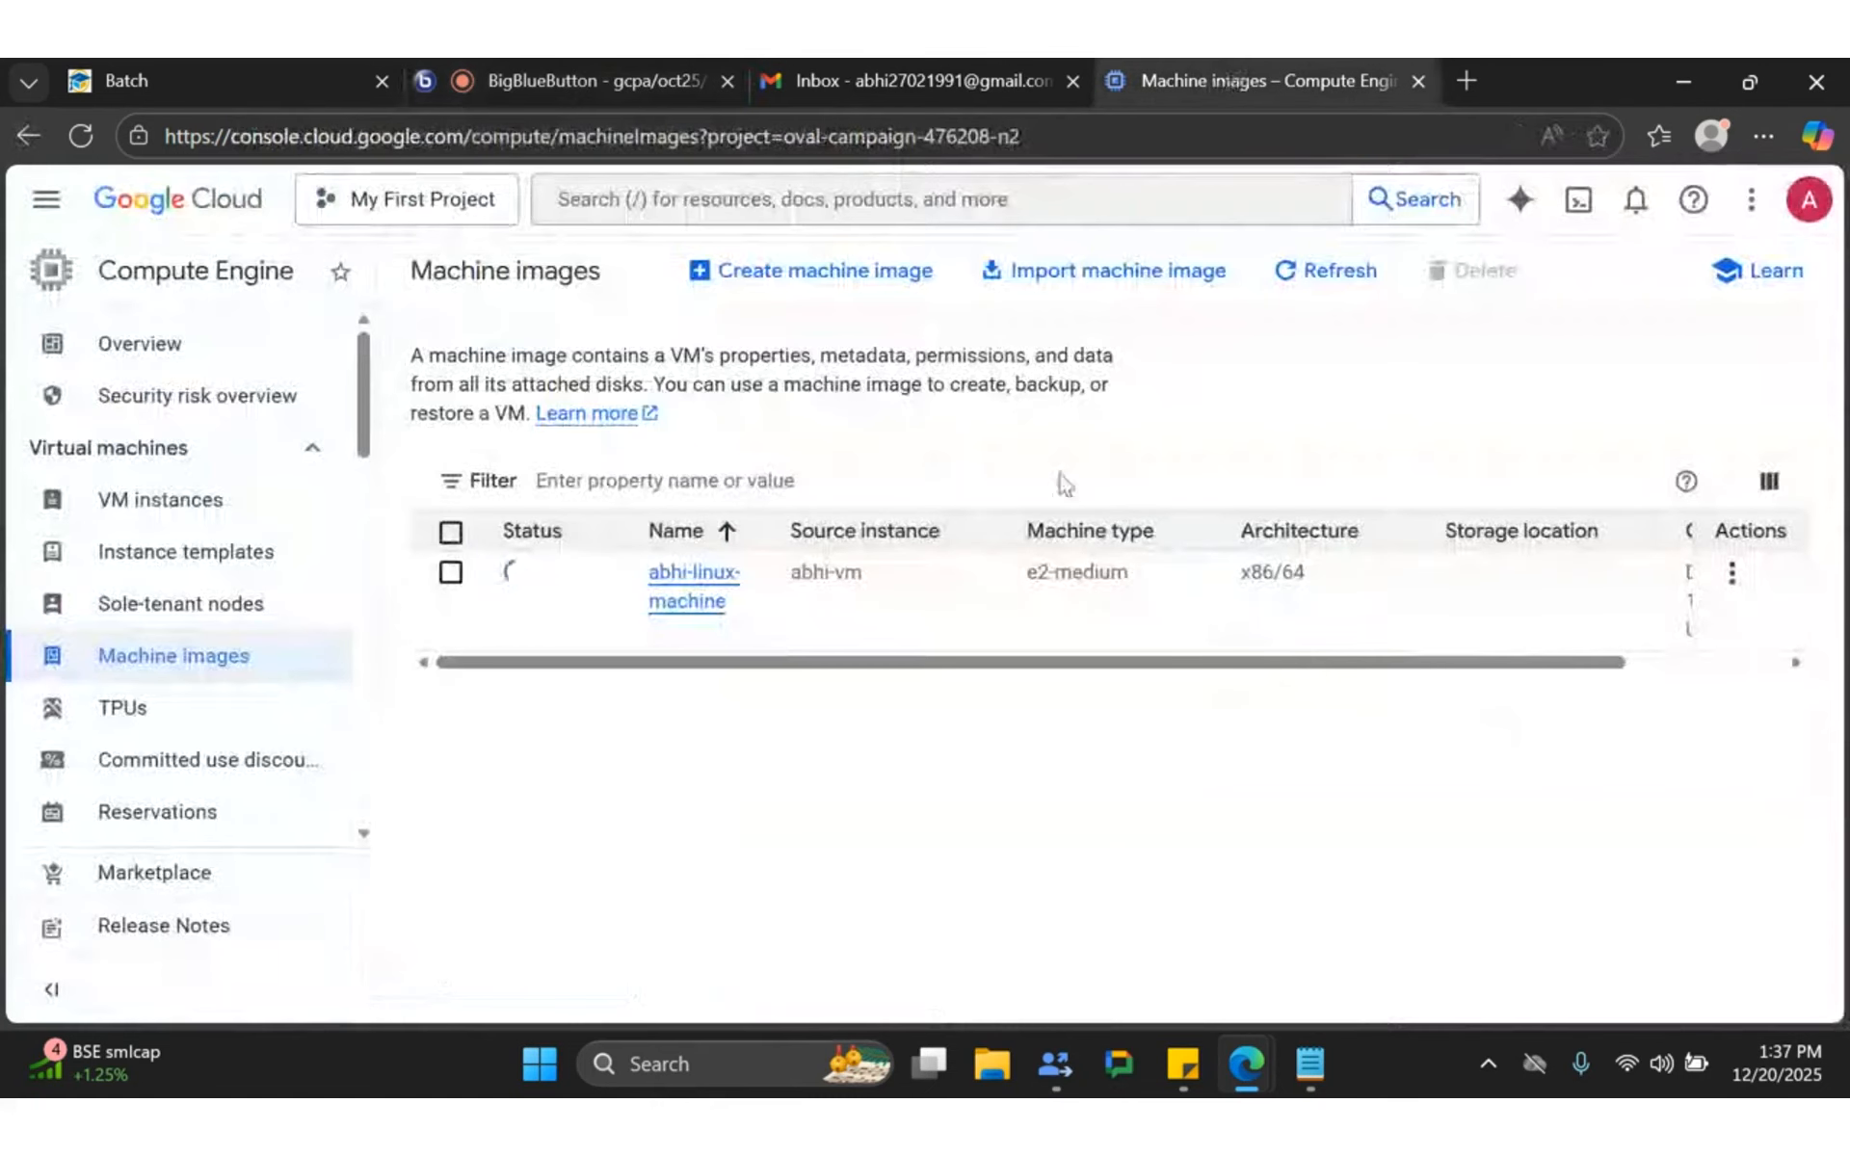
click(1332, 270)
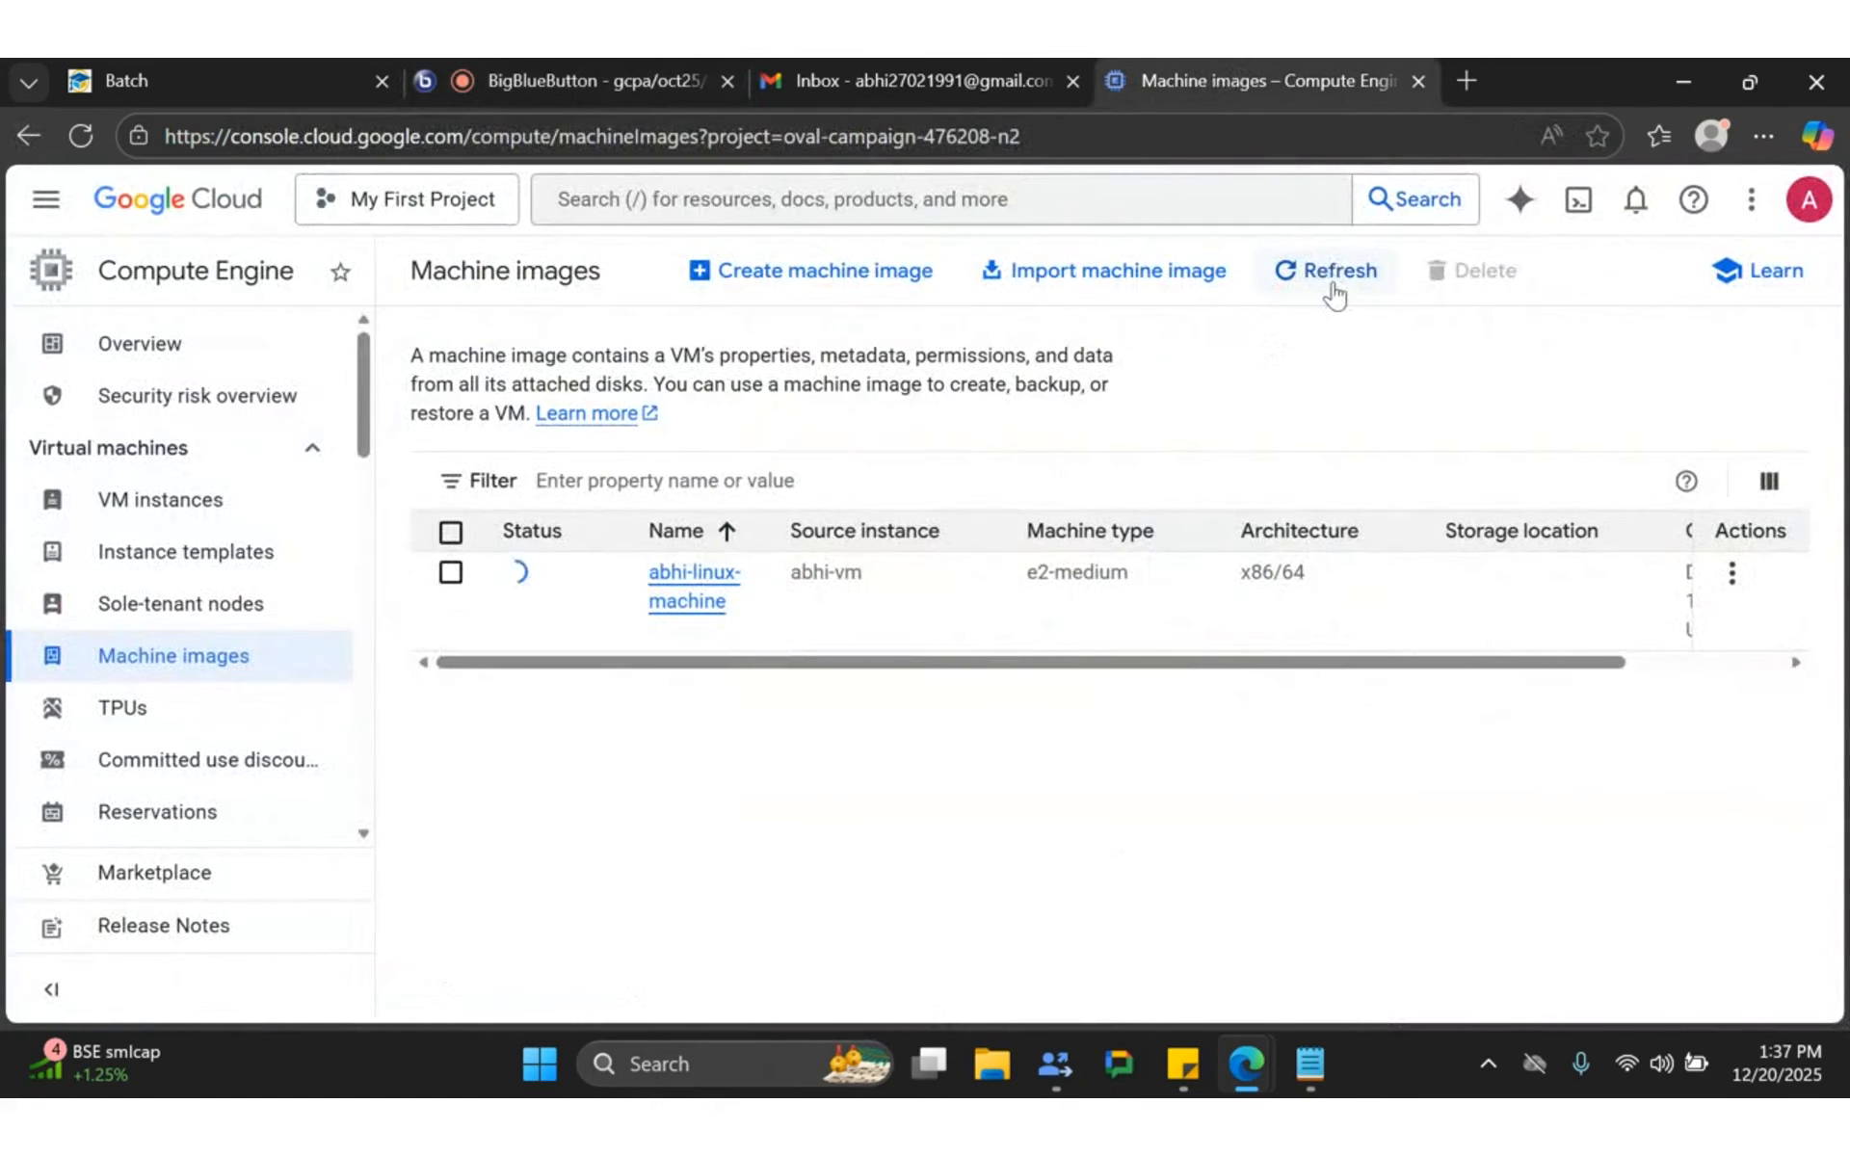
click(1334, 285)
mouse_move(505, 636)
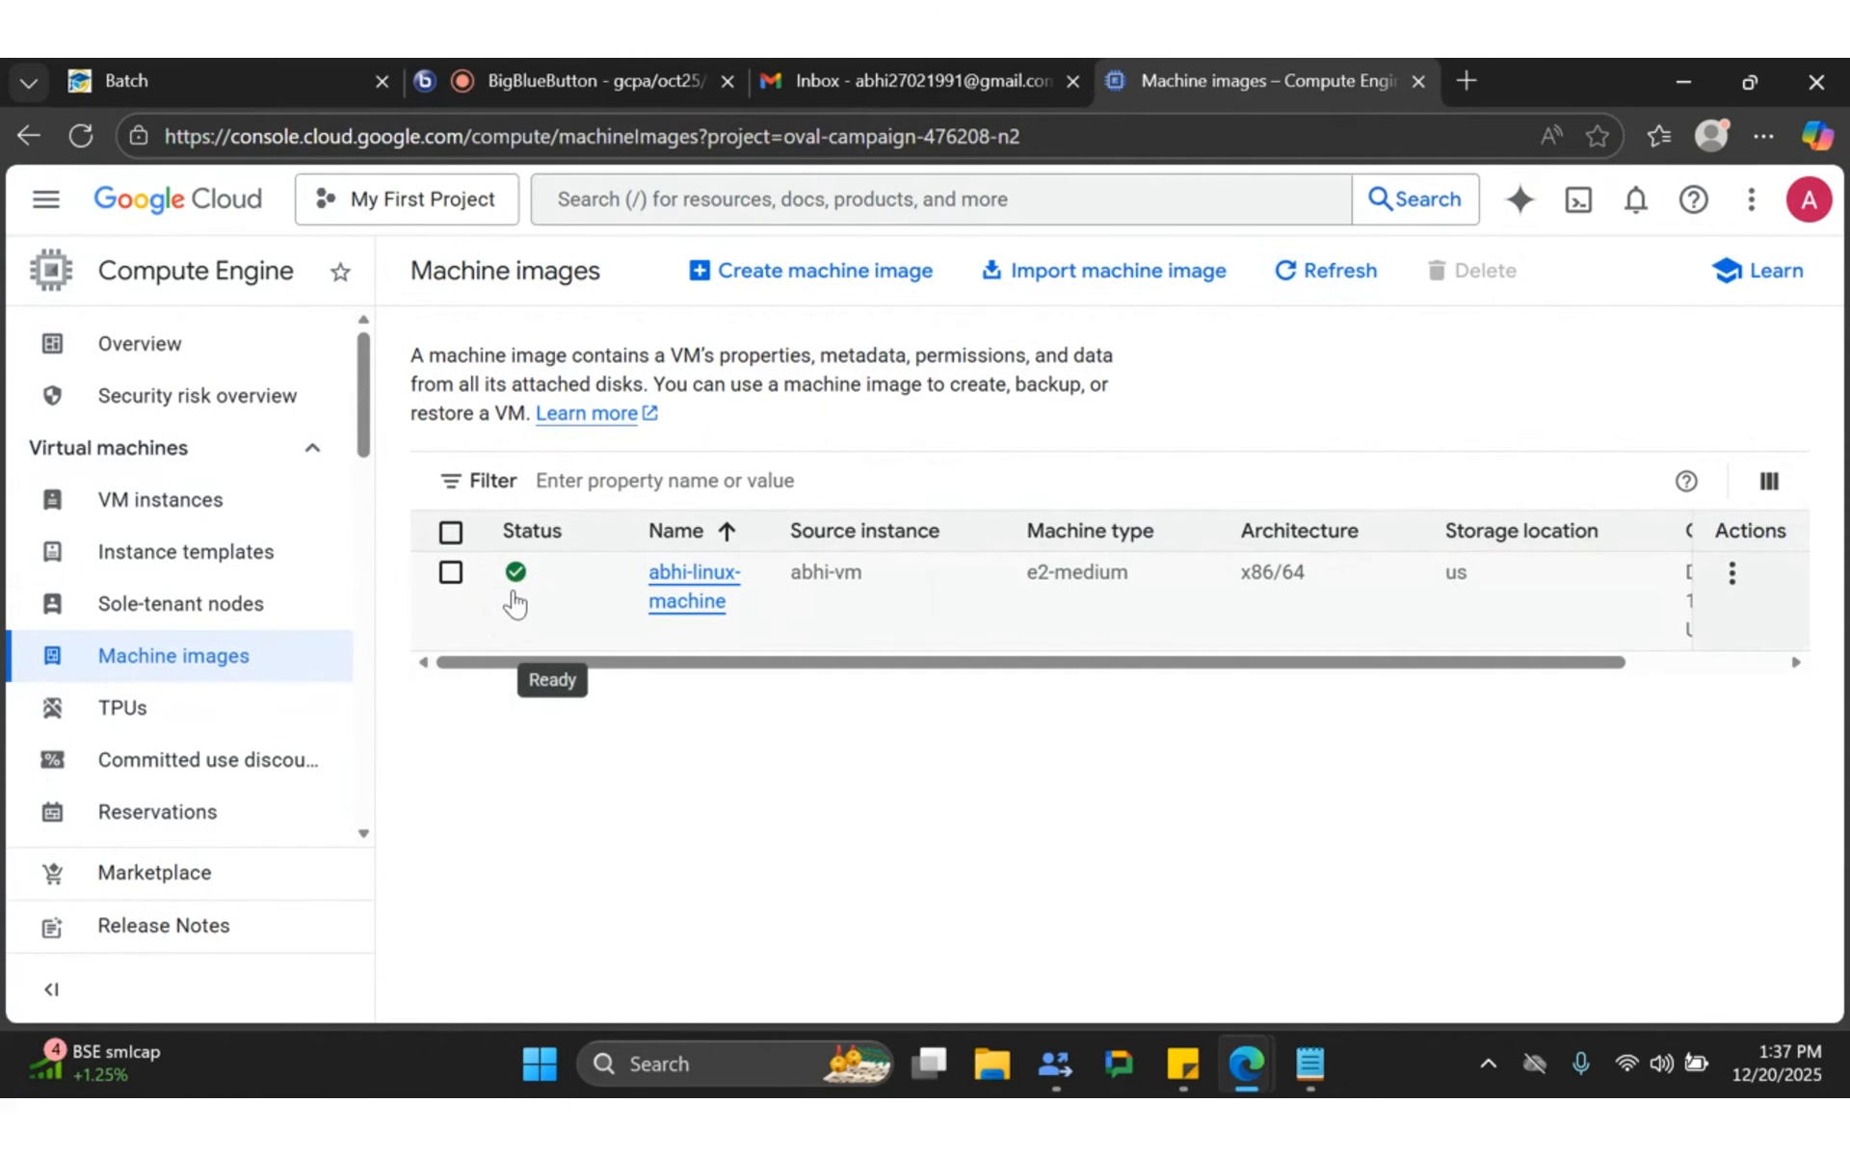
Start a new instance from the abhi-linux-machine image, prefilled as e2-medium in us-central1-a.
click(713, 588)
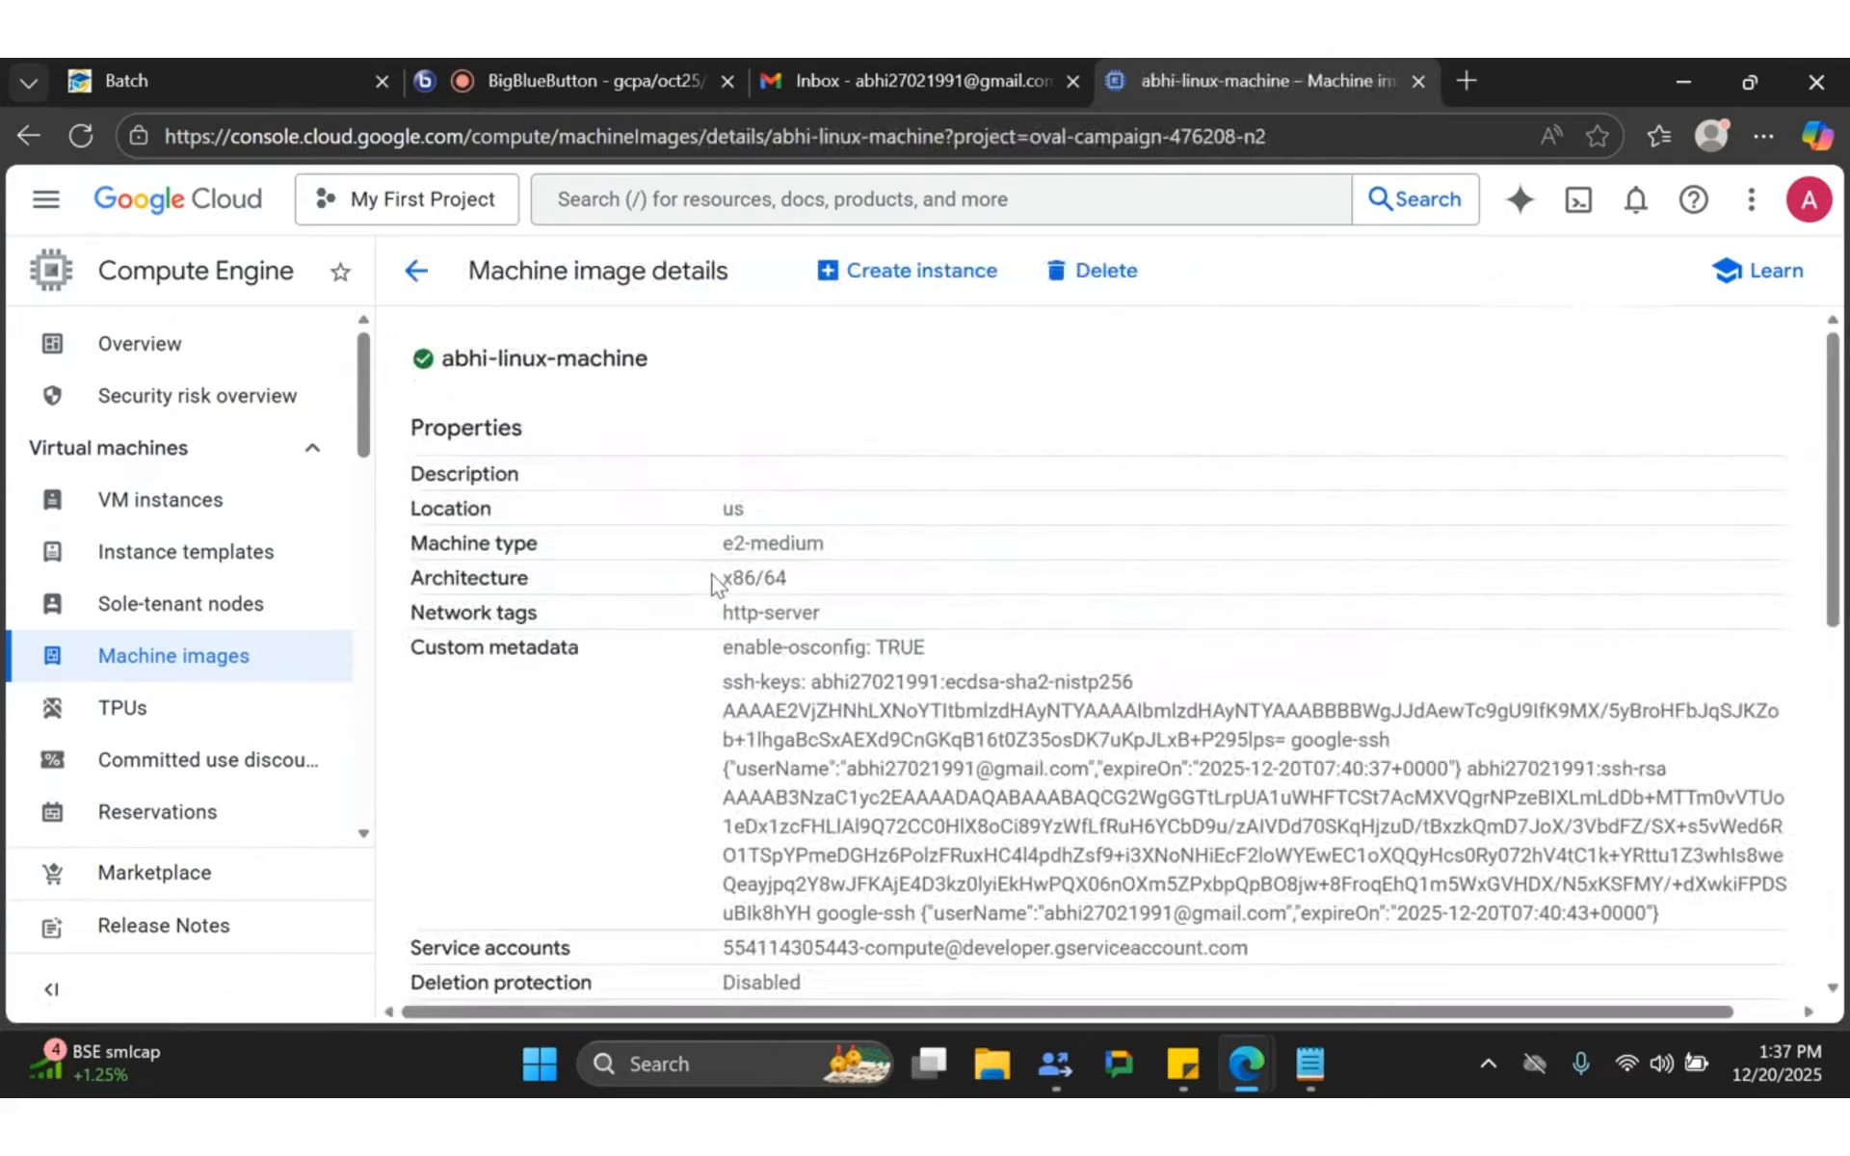
click(885, 272)
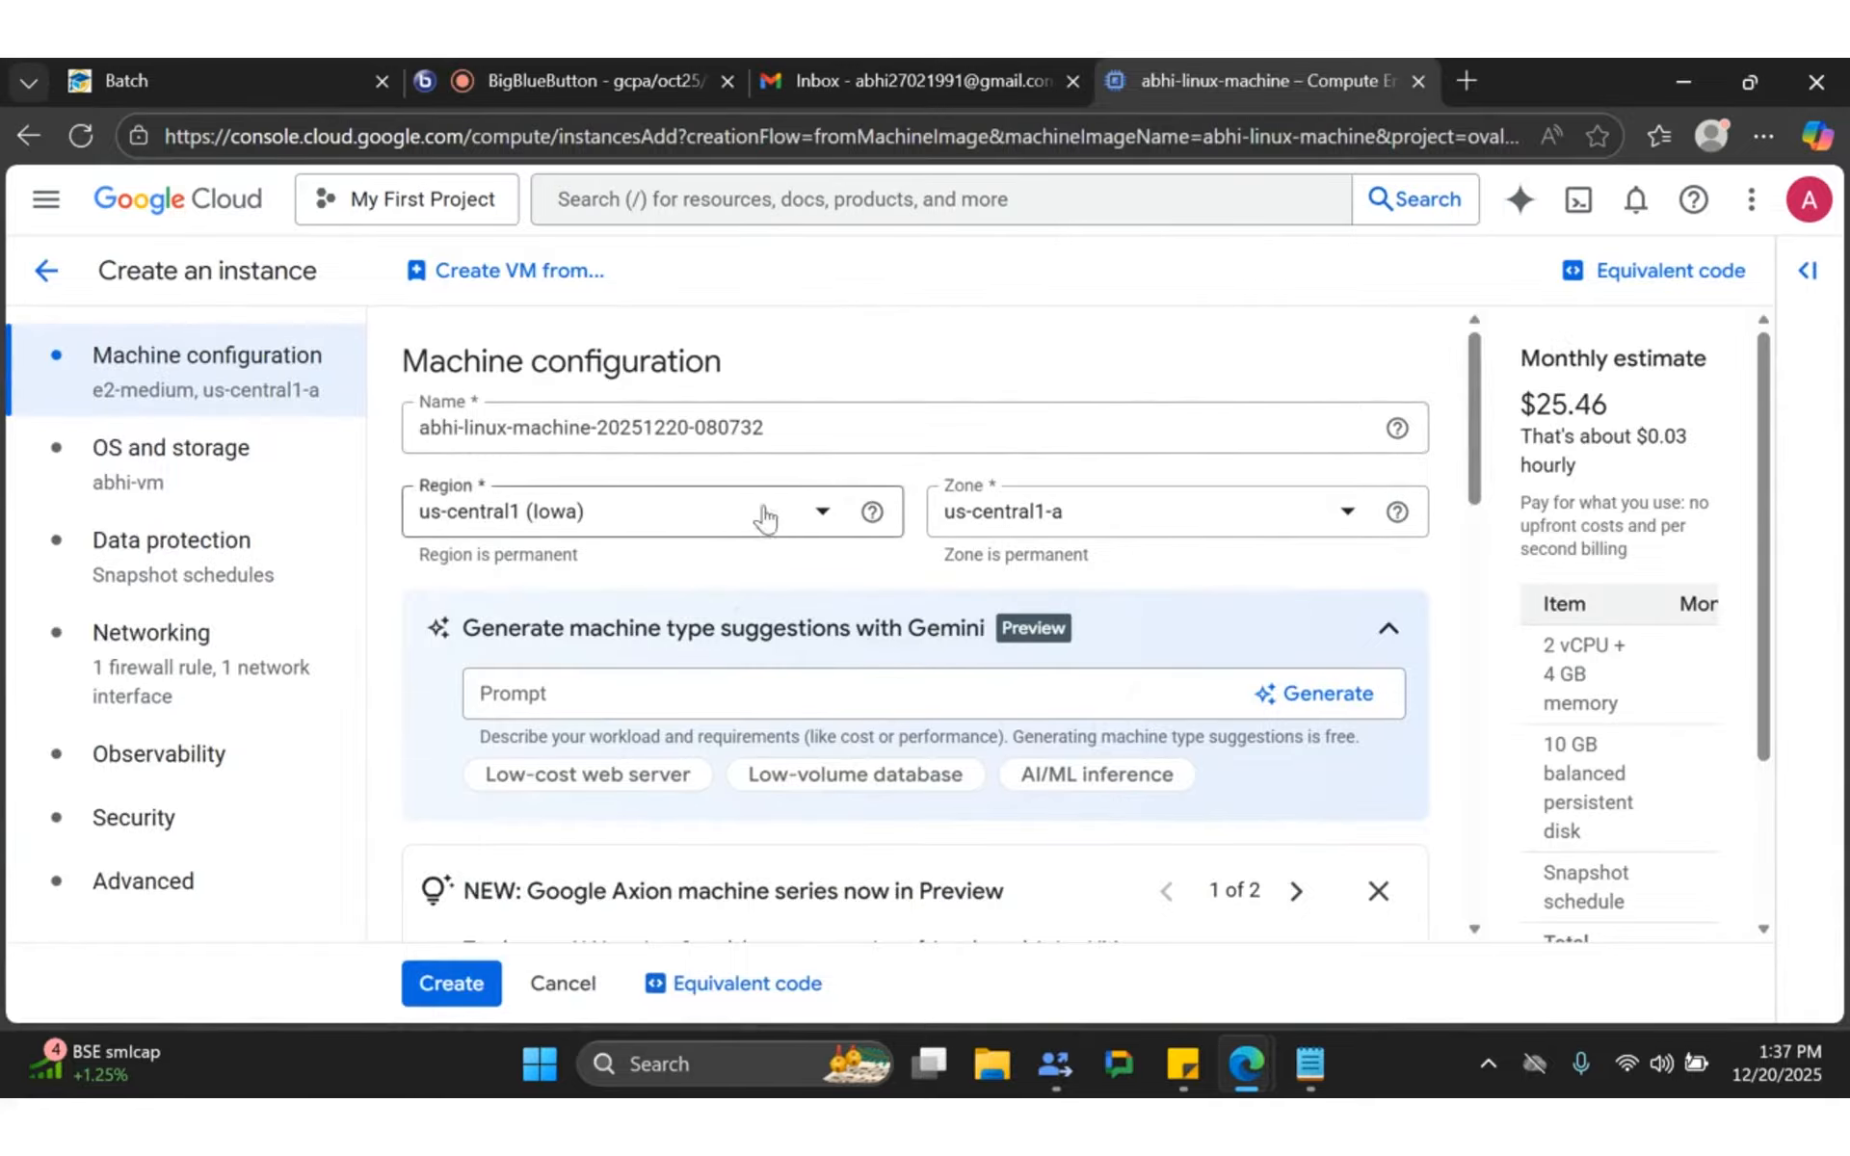
Create the VM from abhi-linux-machine with Data protection set to No backups.
scroll(766, 517, down, 10)
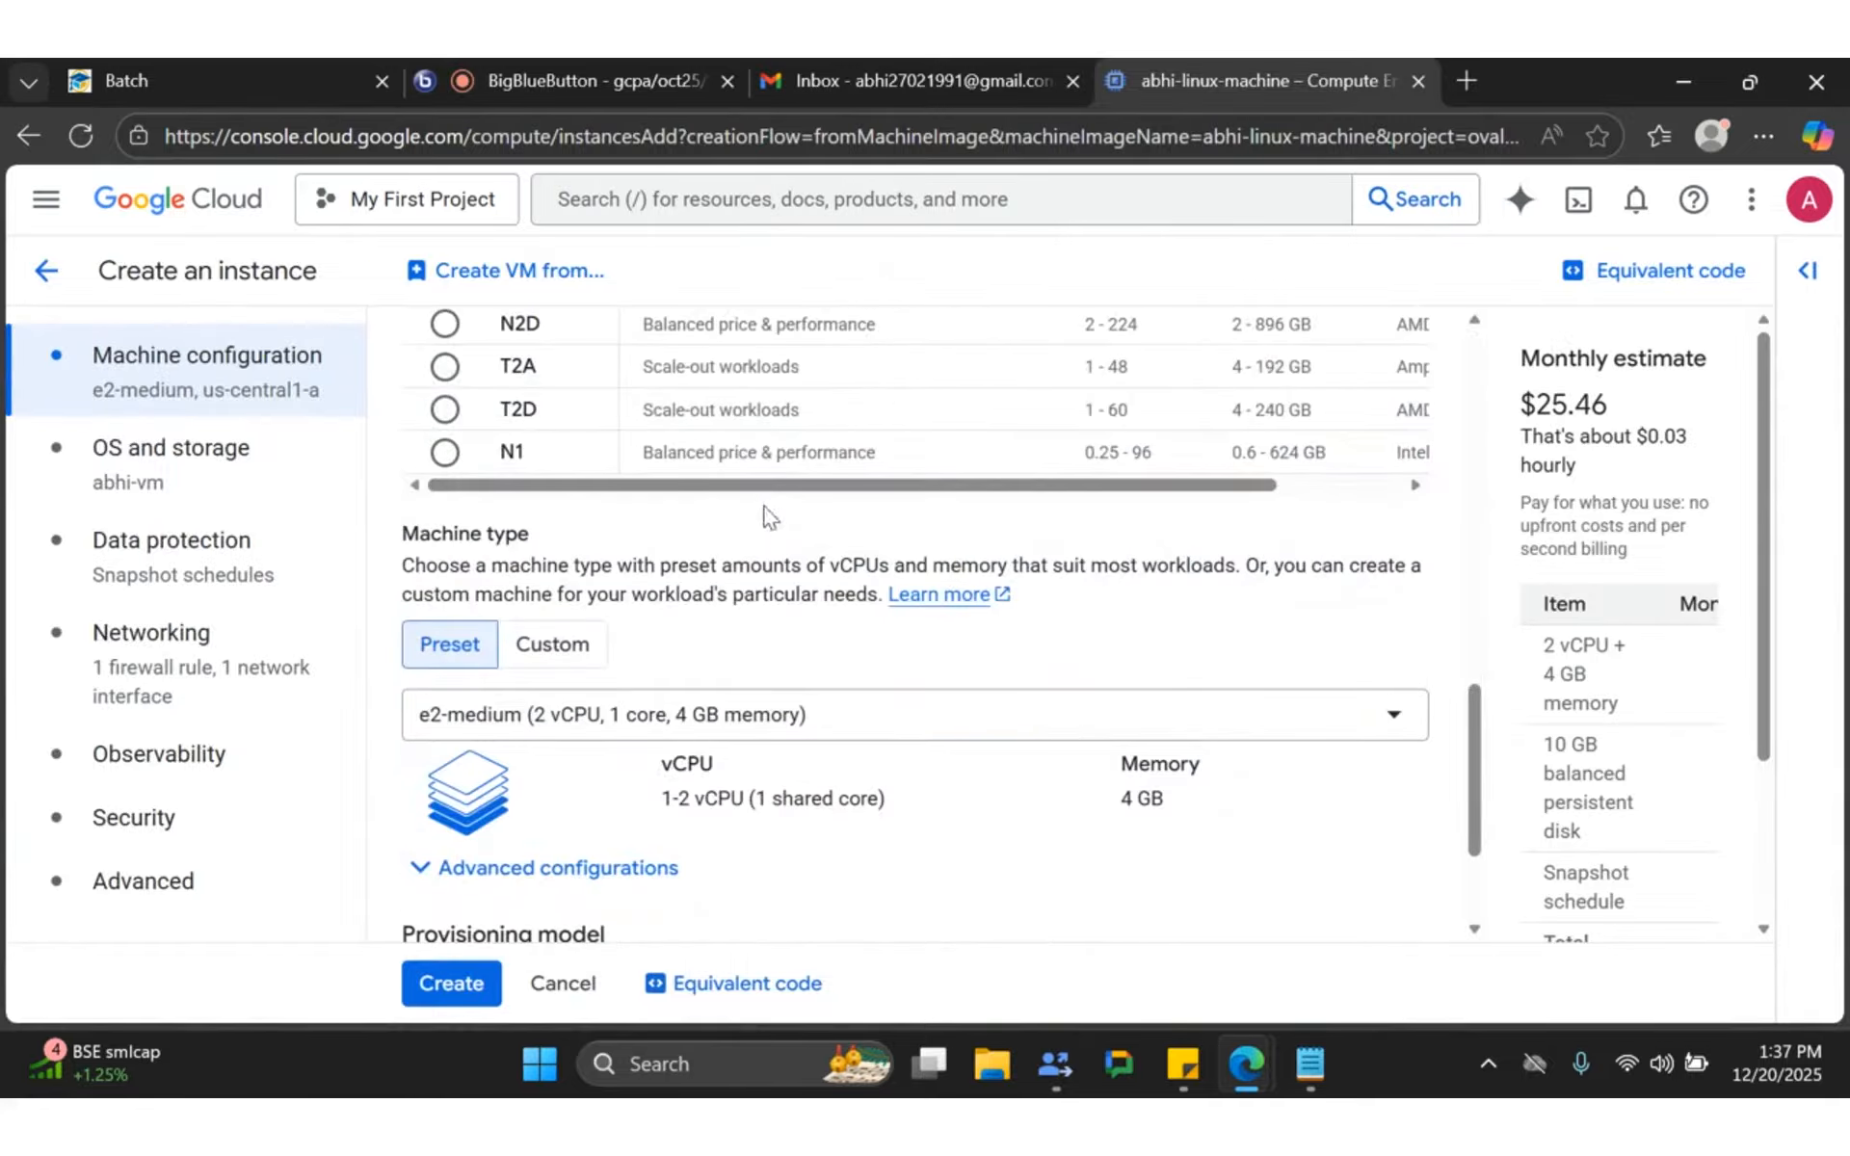
scroll(766, 518, down, 2)
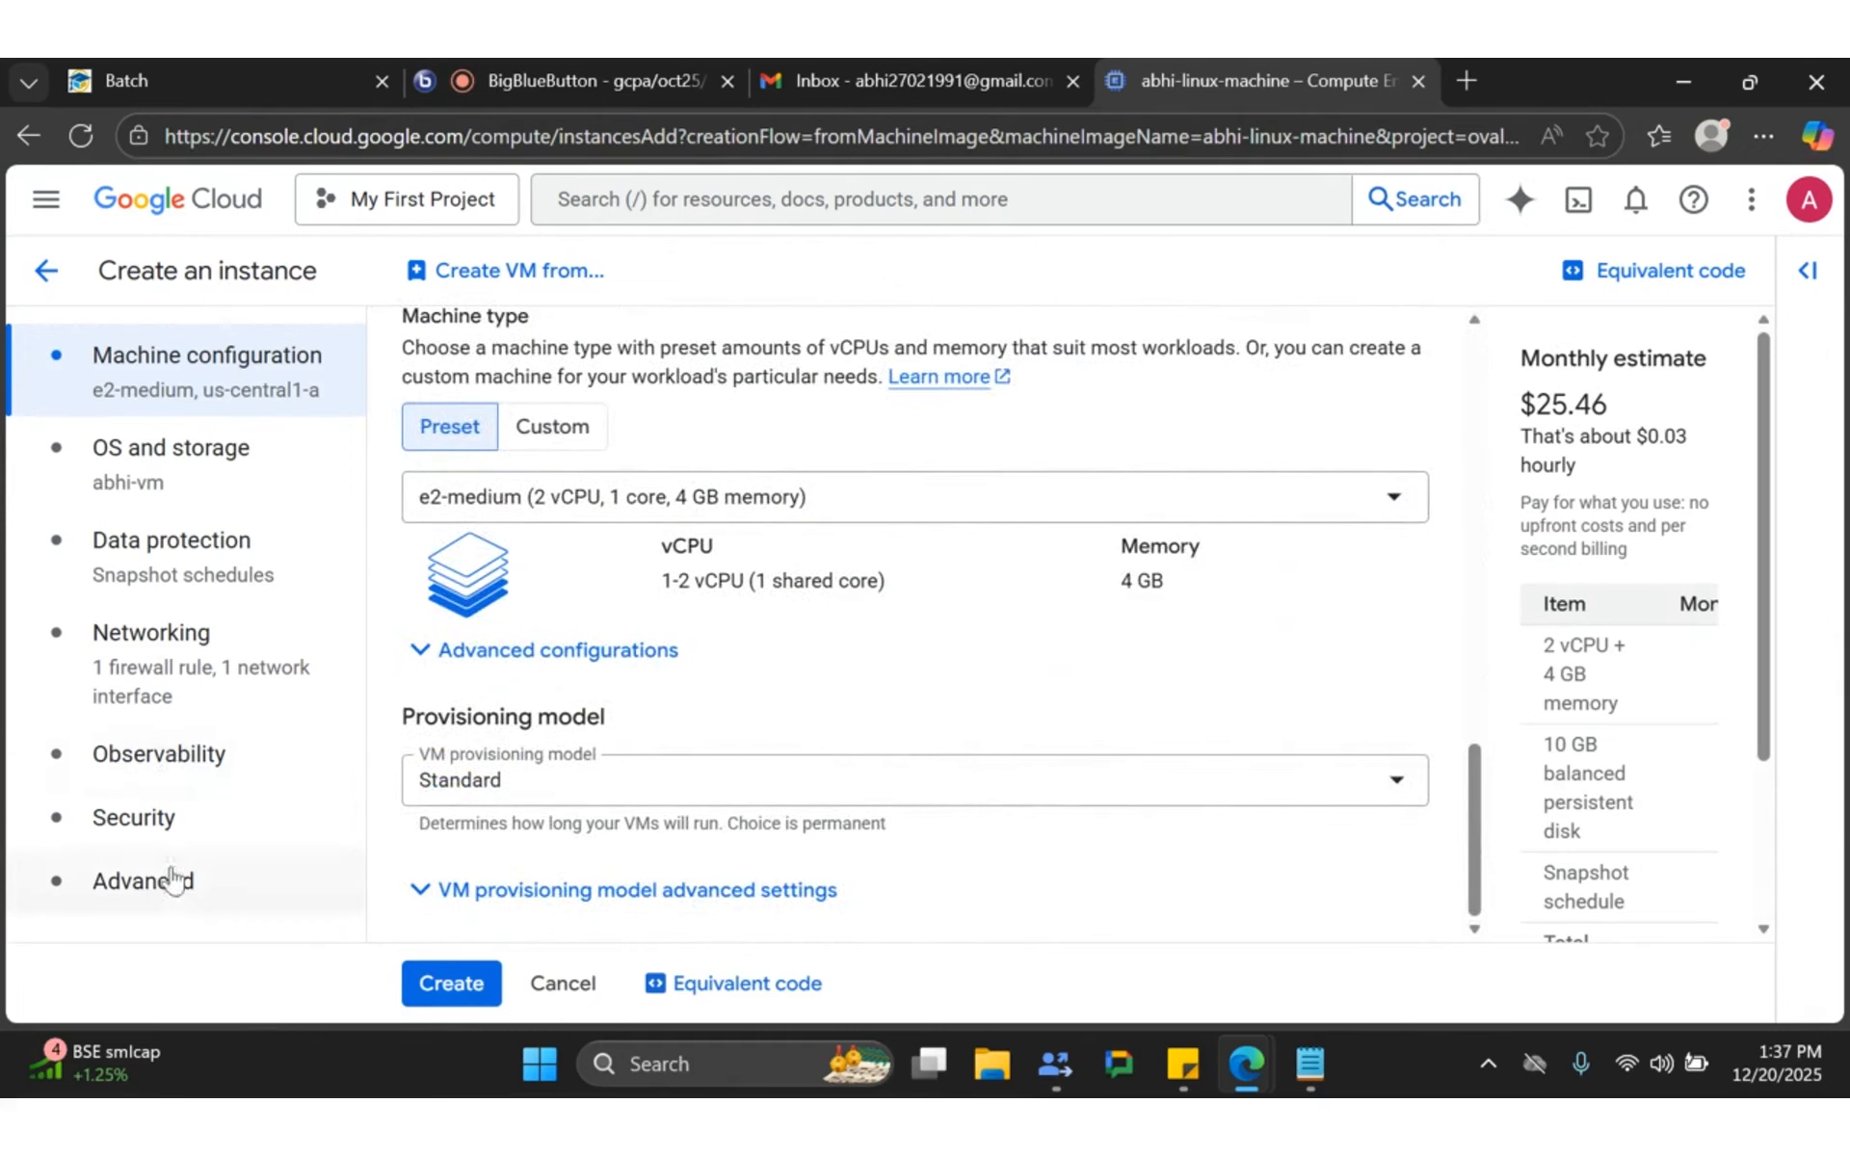
click(177, 554)
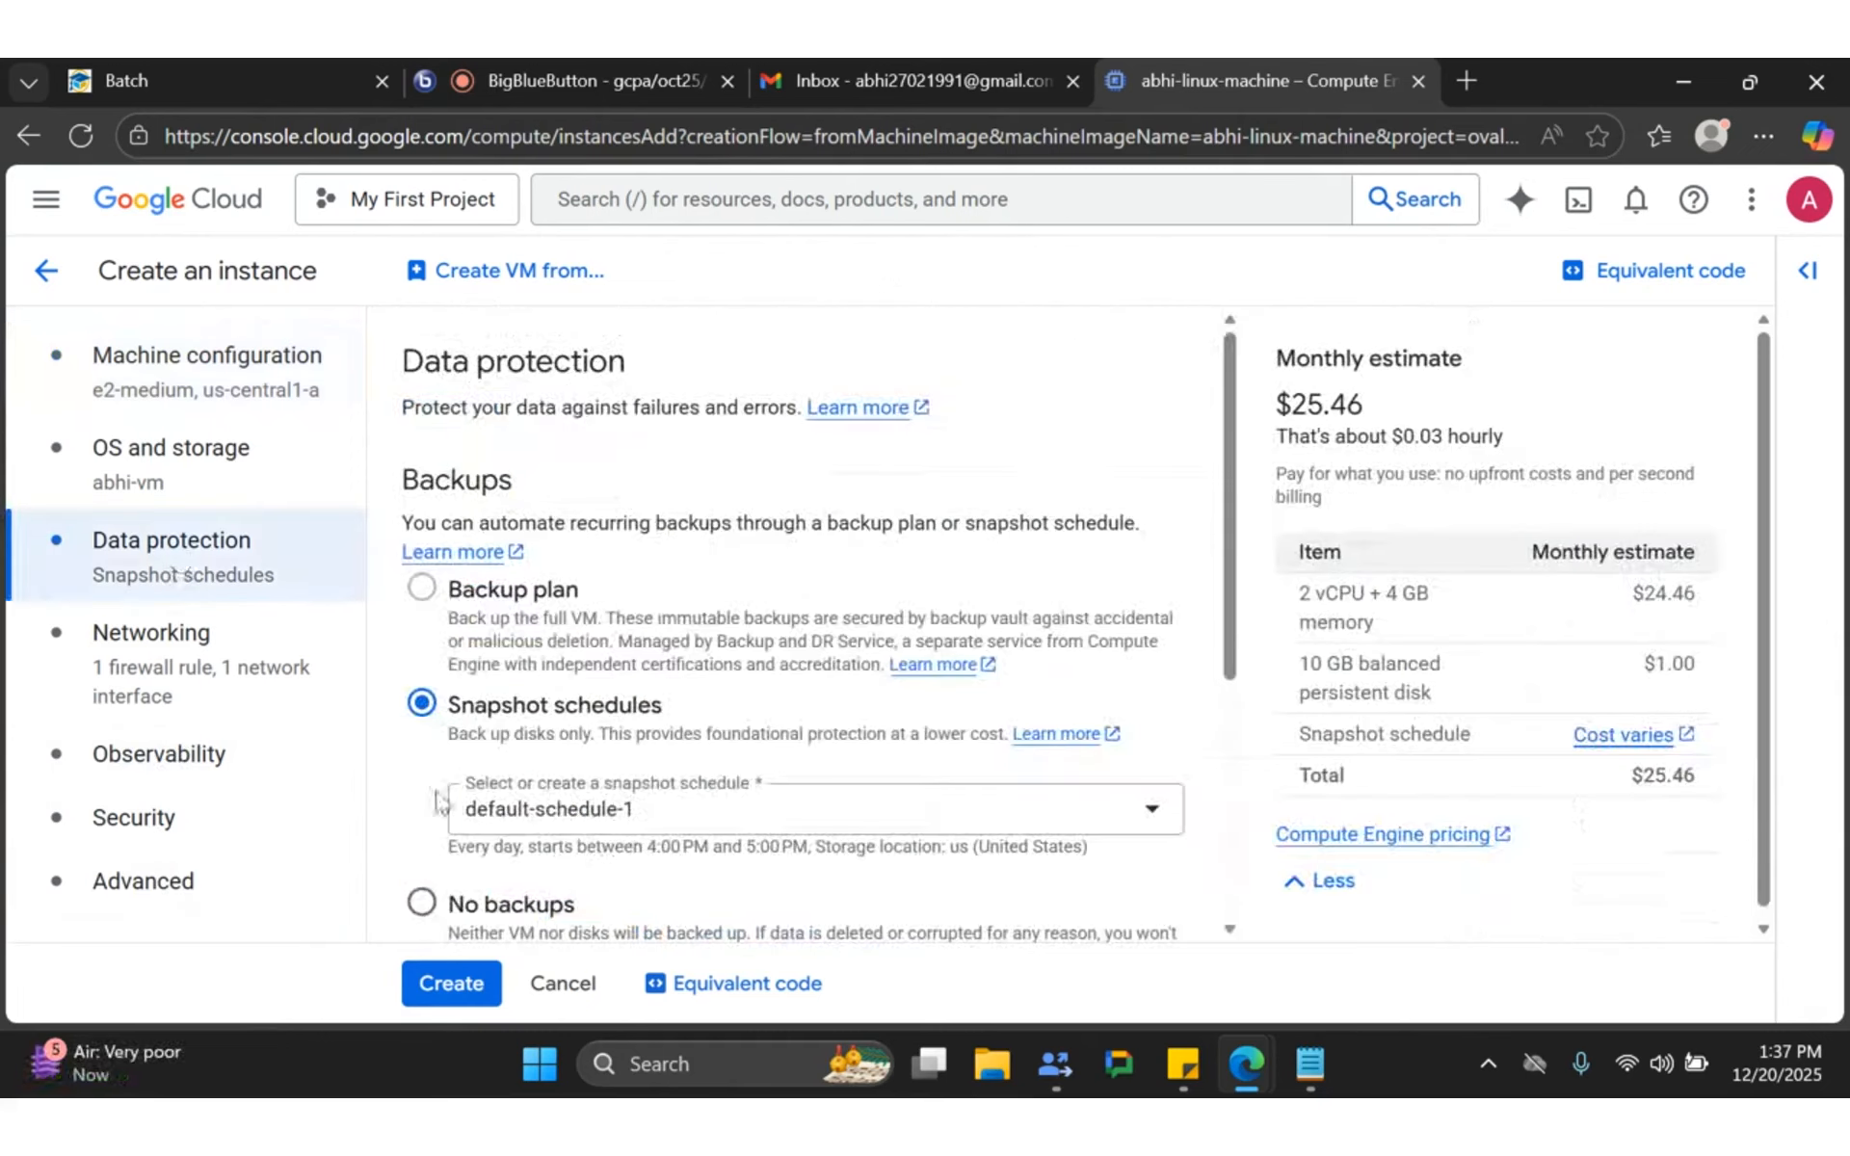
click(421, 902)
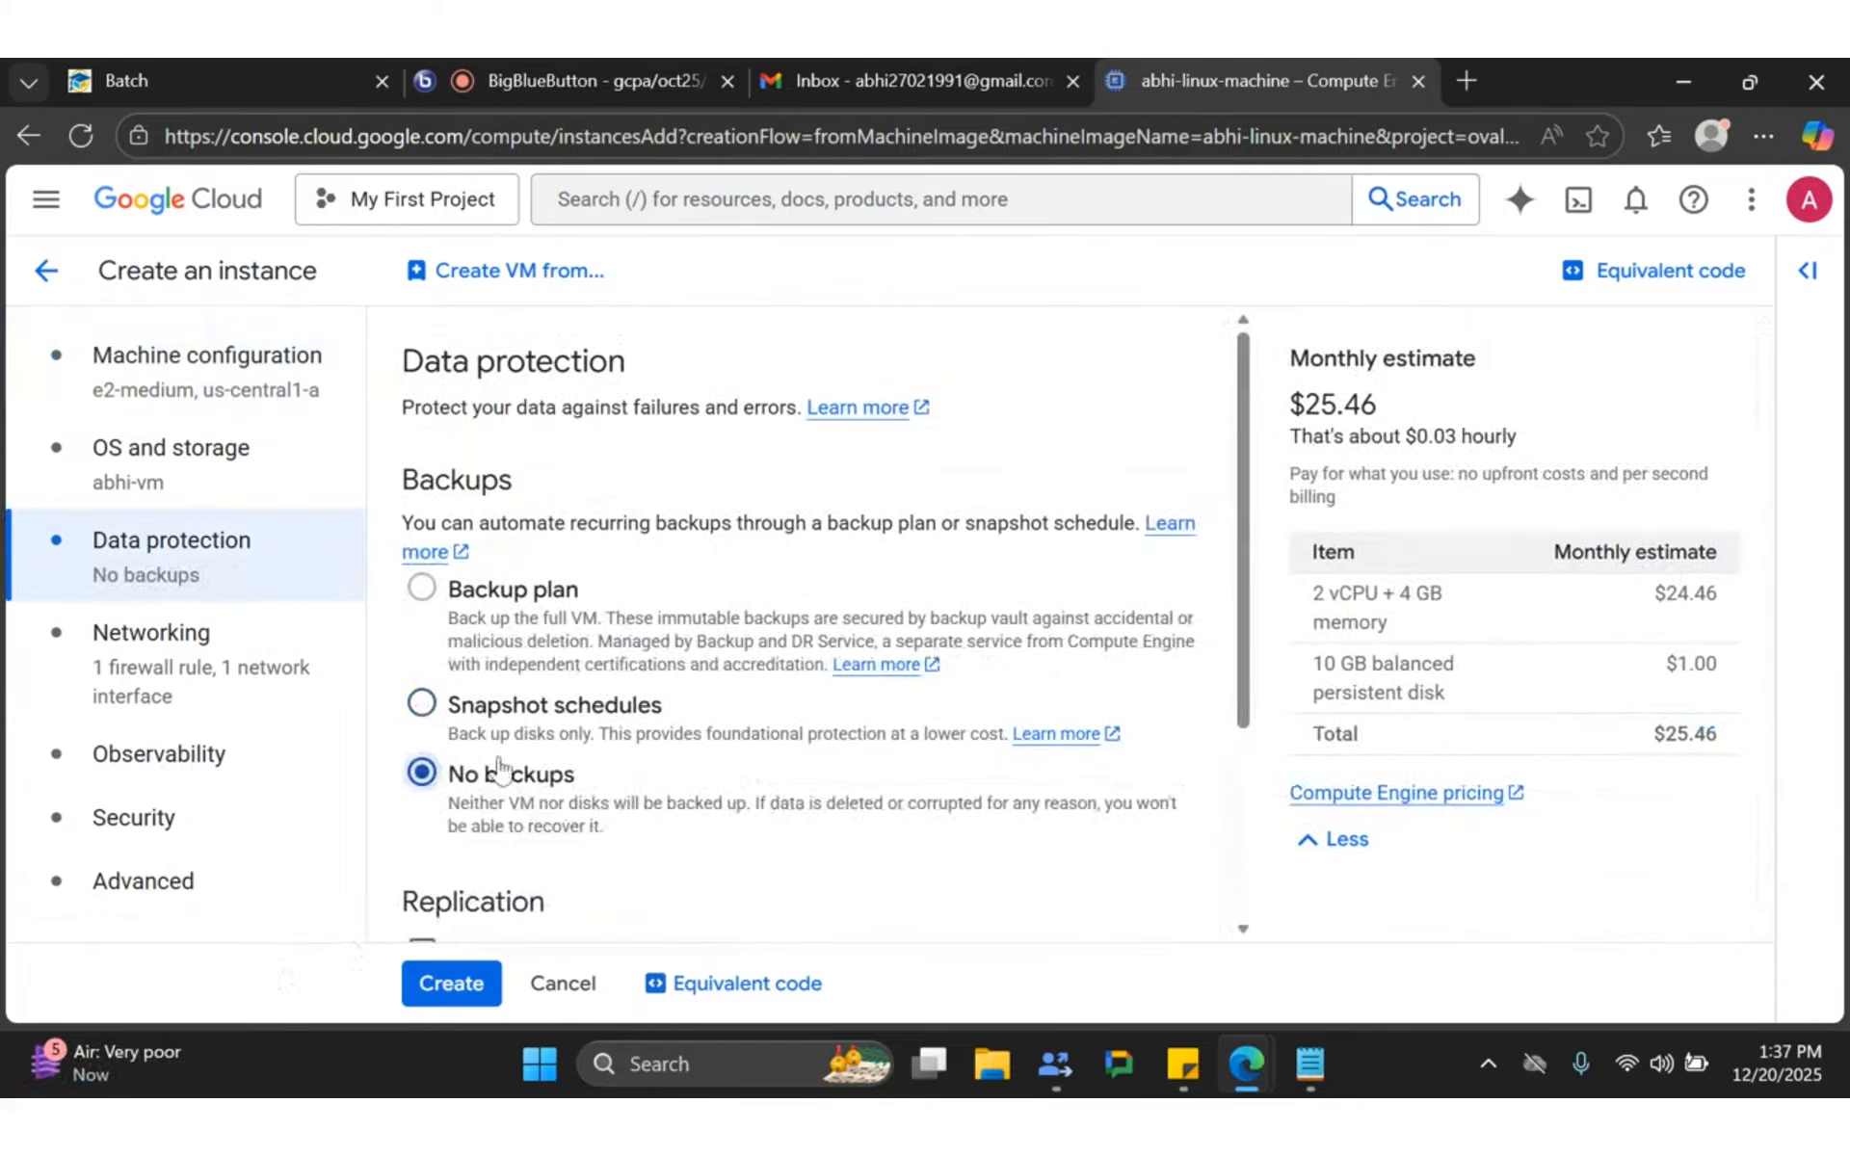
scroll(641, 679, down, 3)
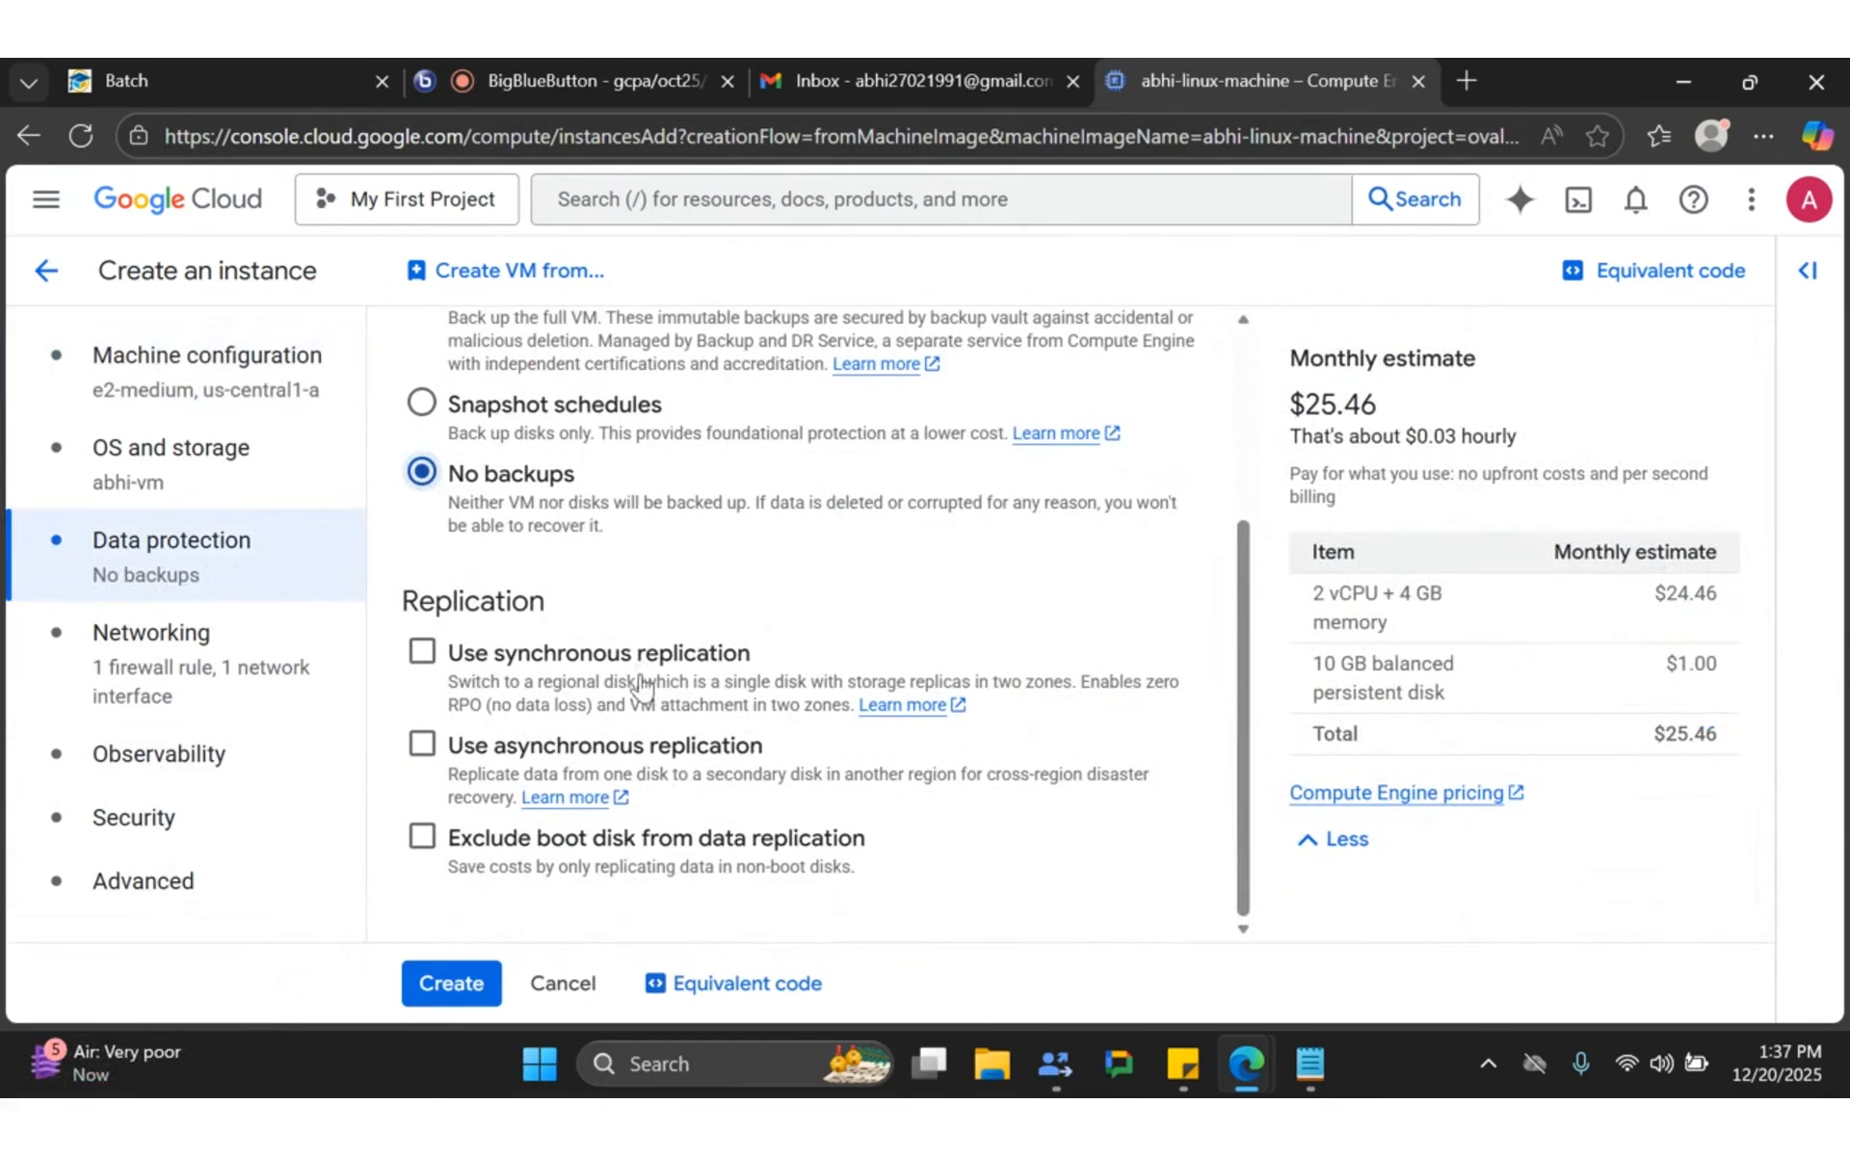
click(130, 880)
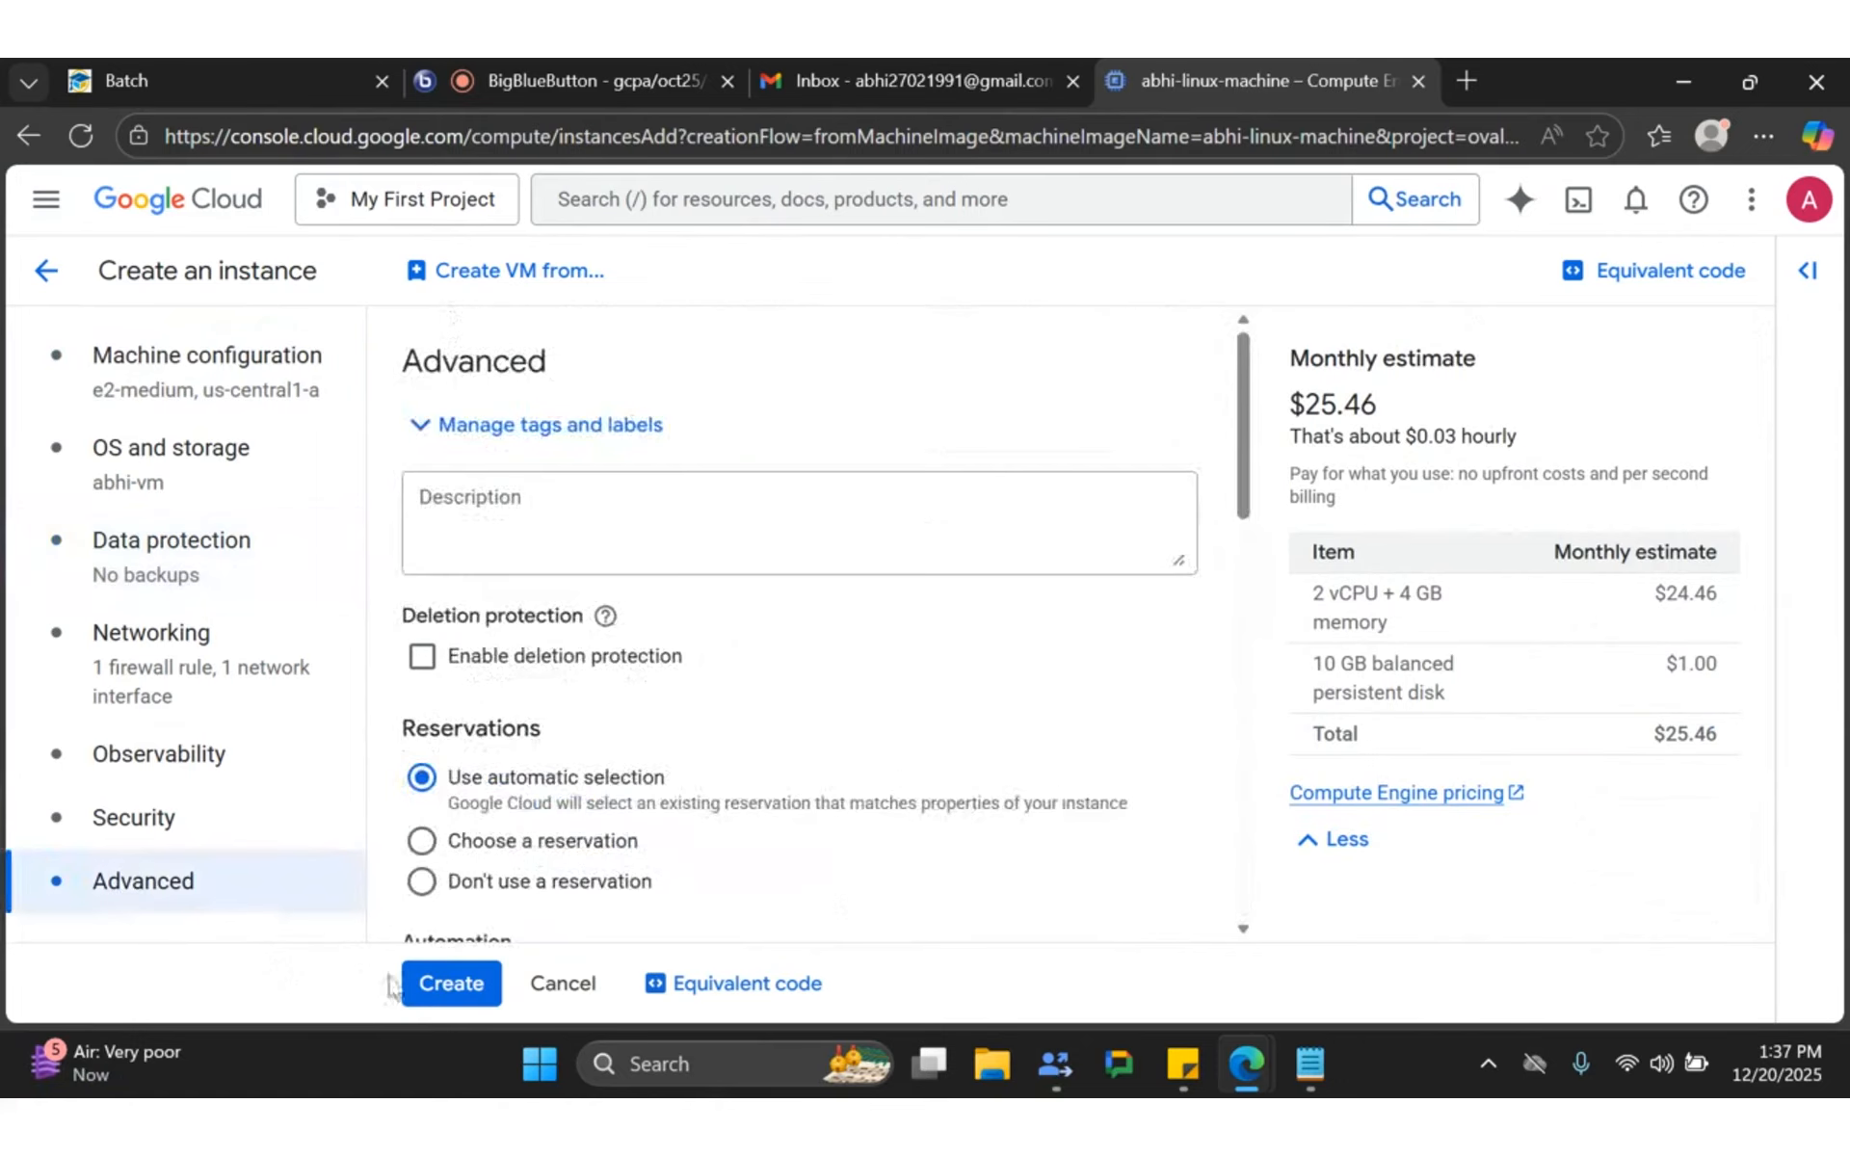
click(454, 989)
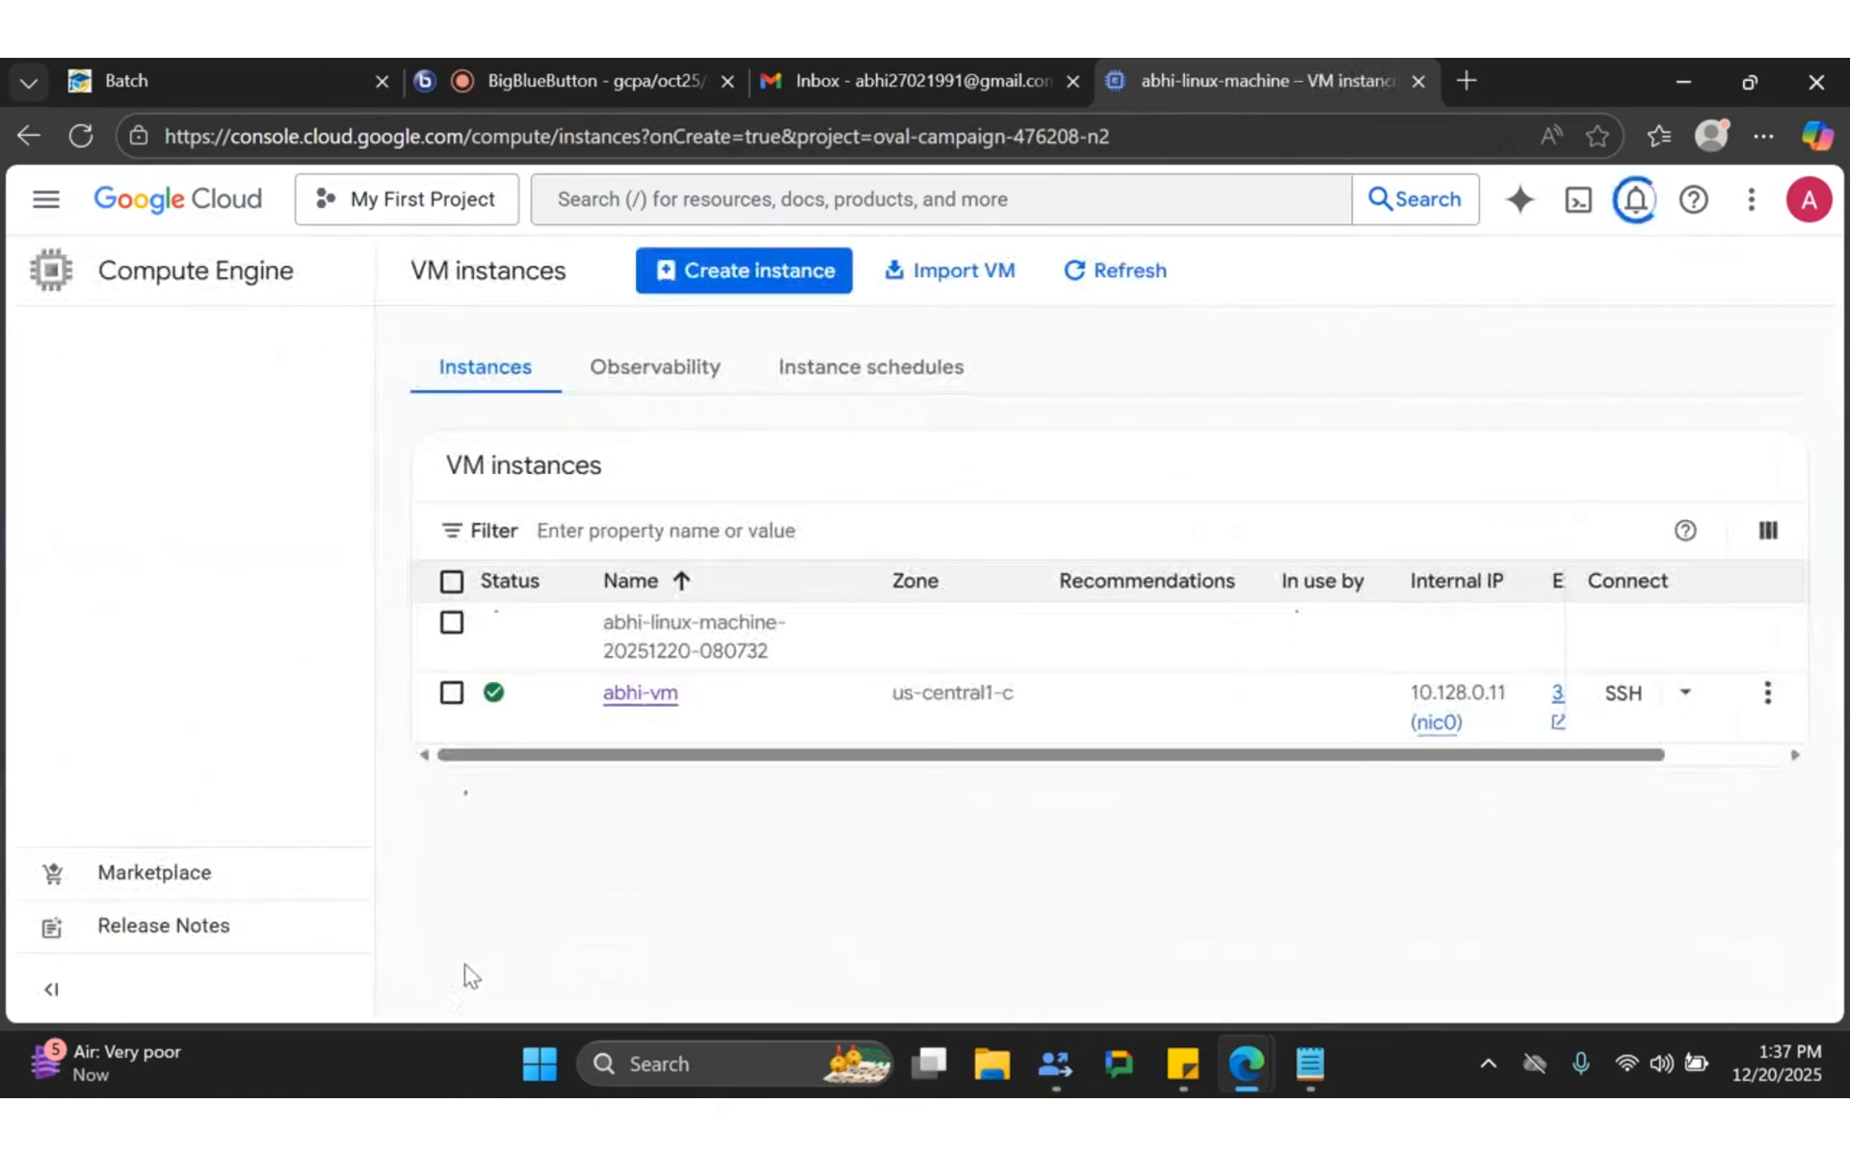
click(1312, 1064)
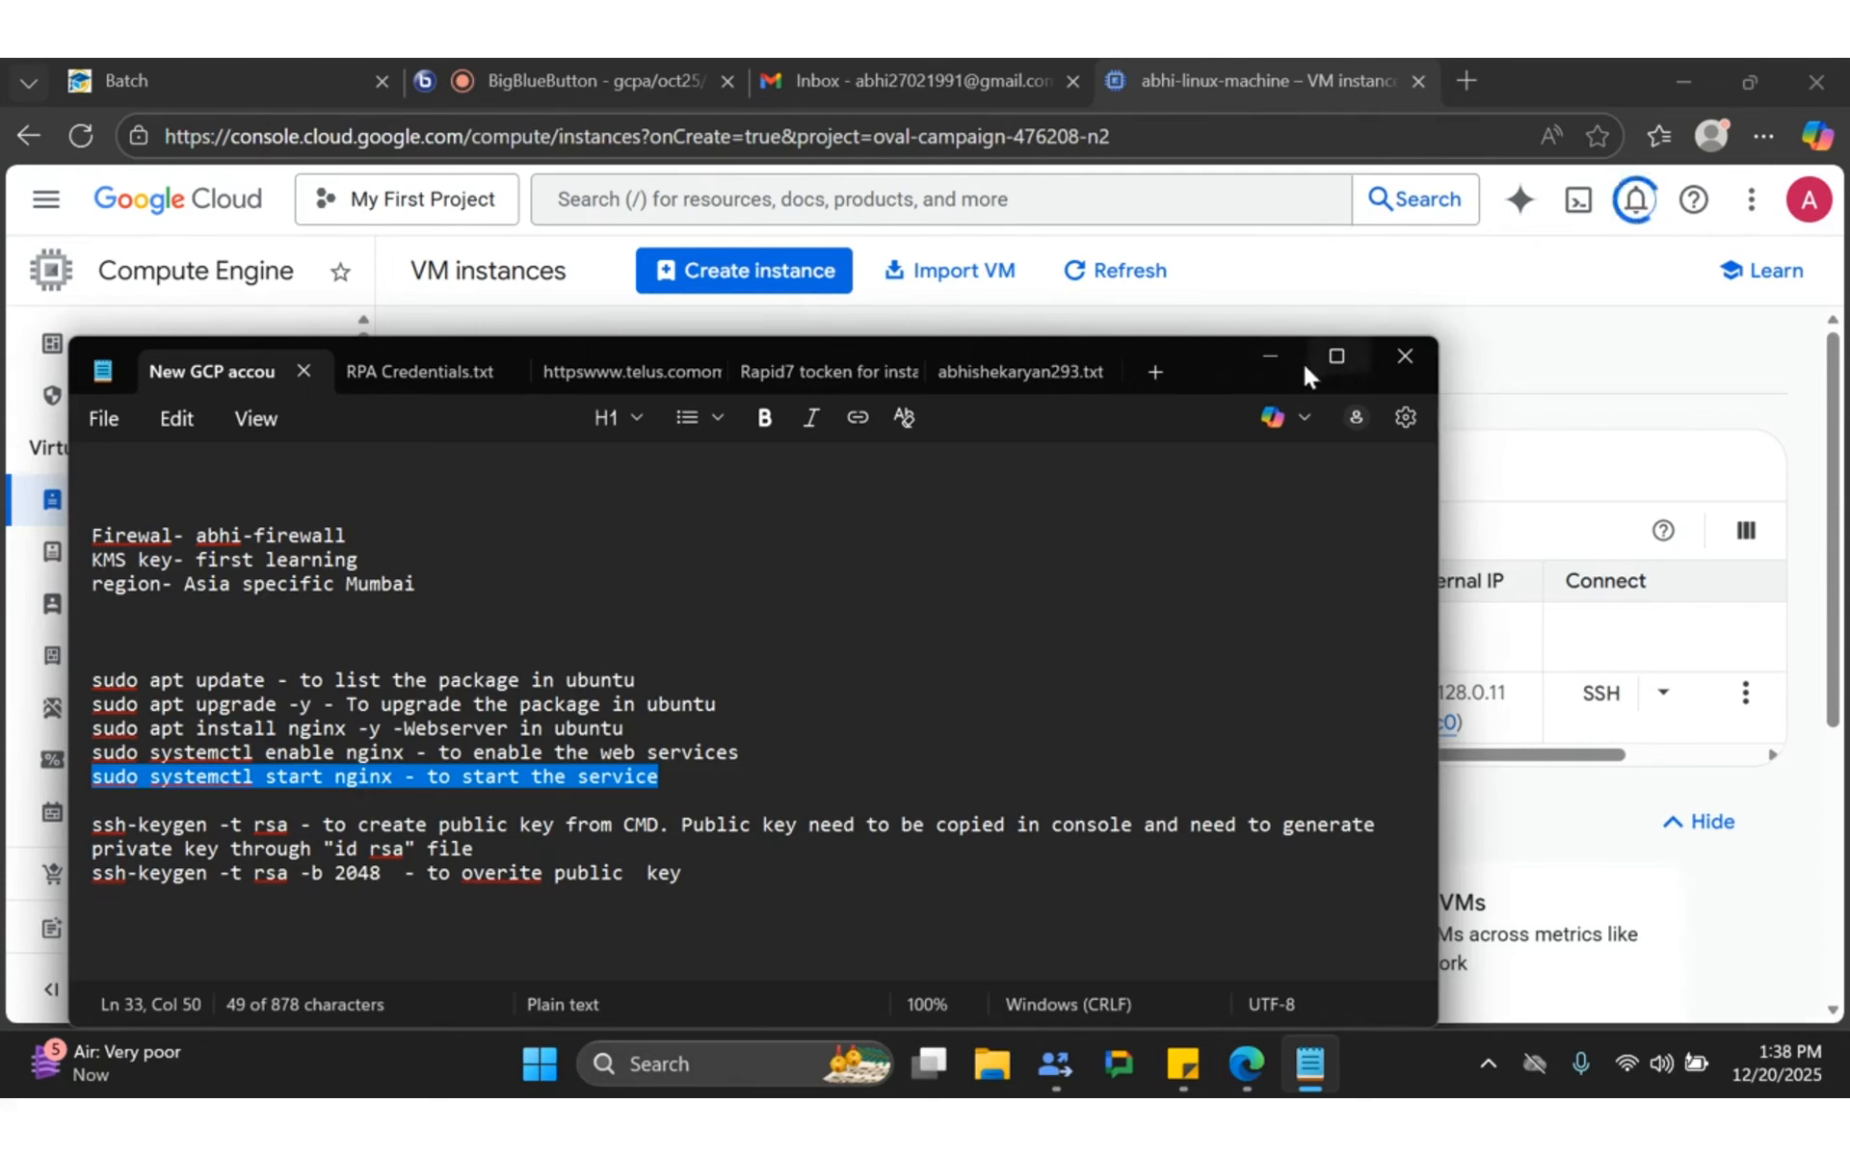
click(1270, 355)
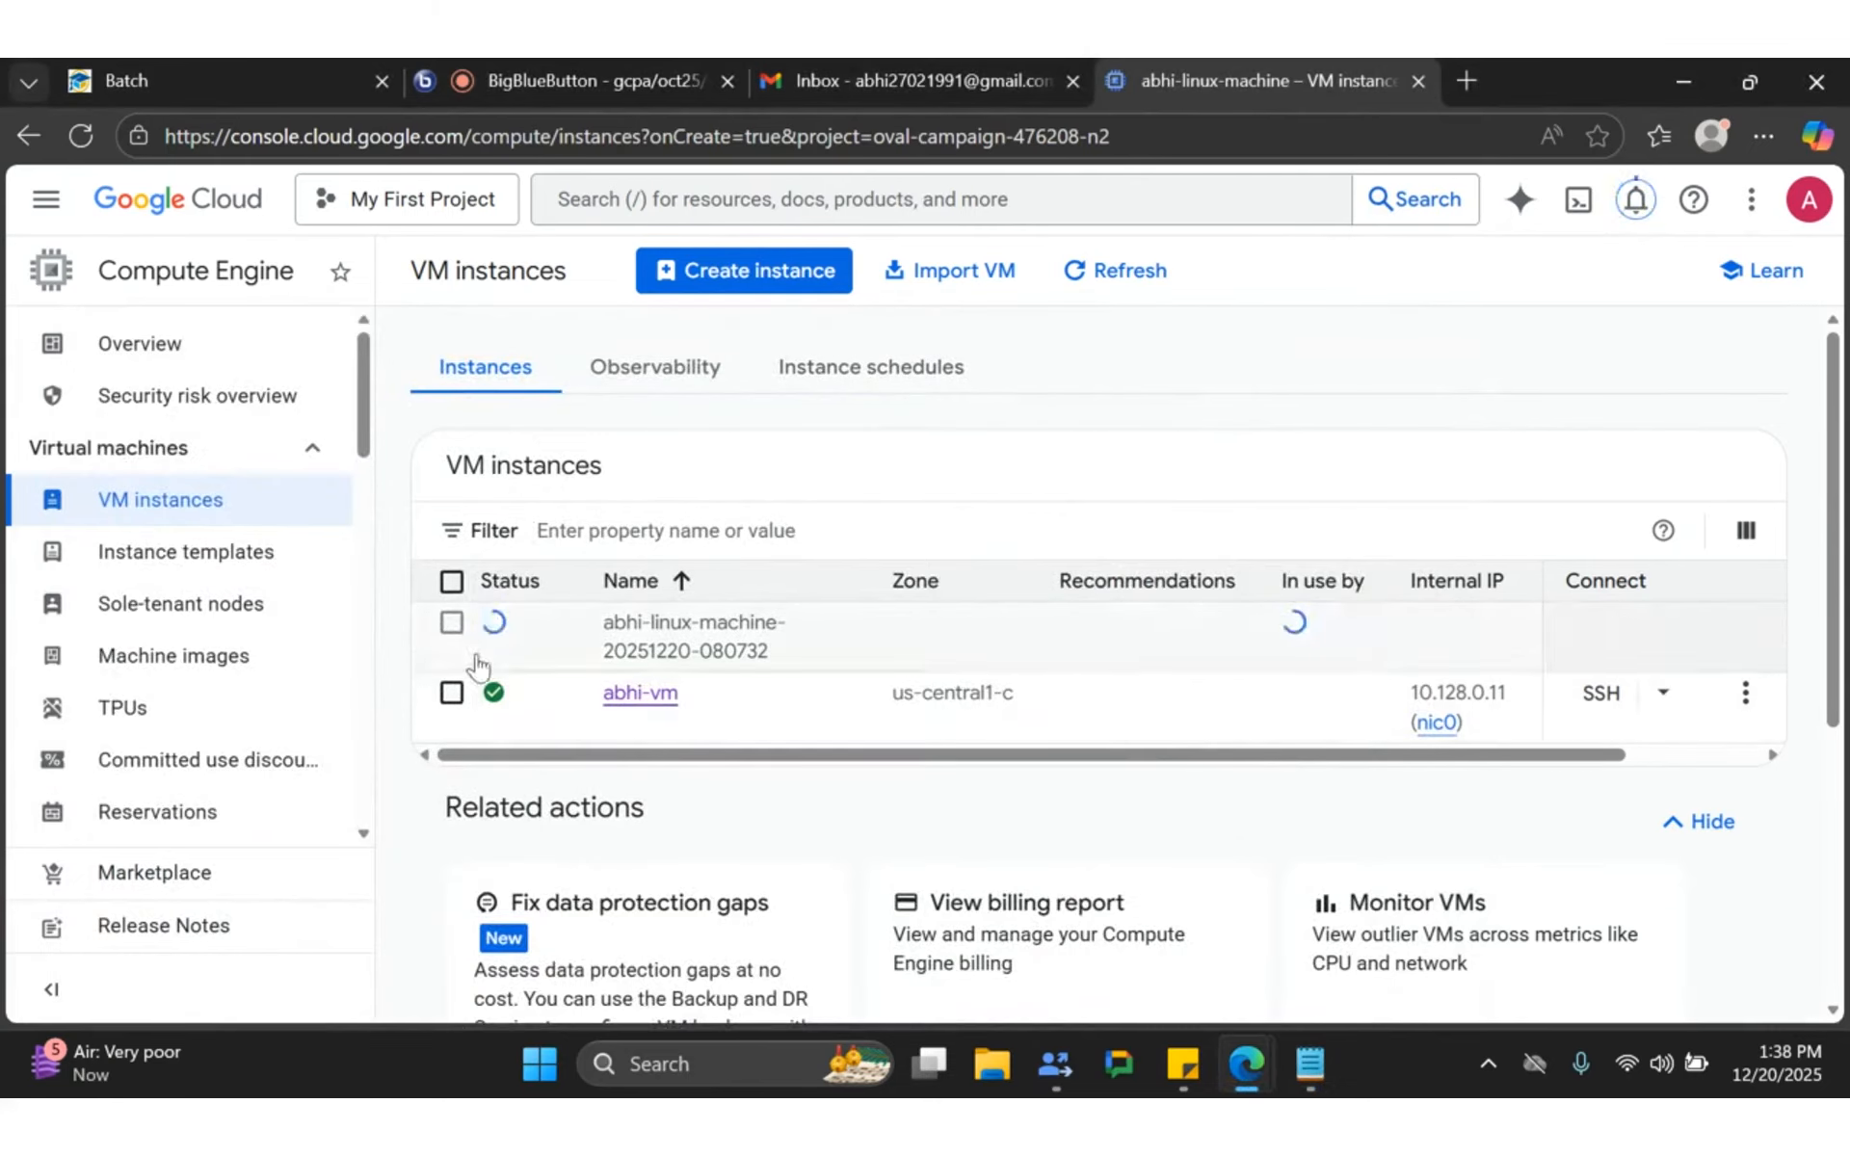
click(451, 696)
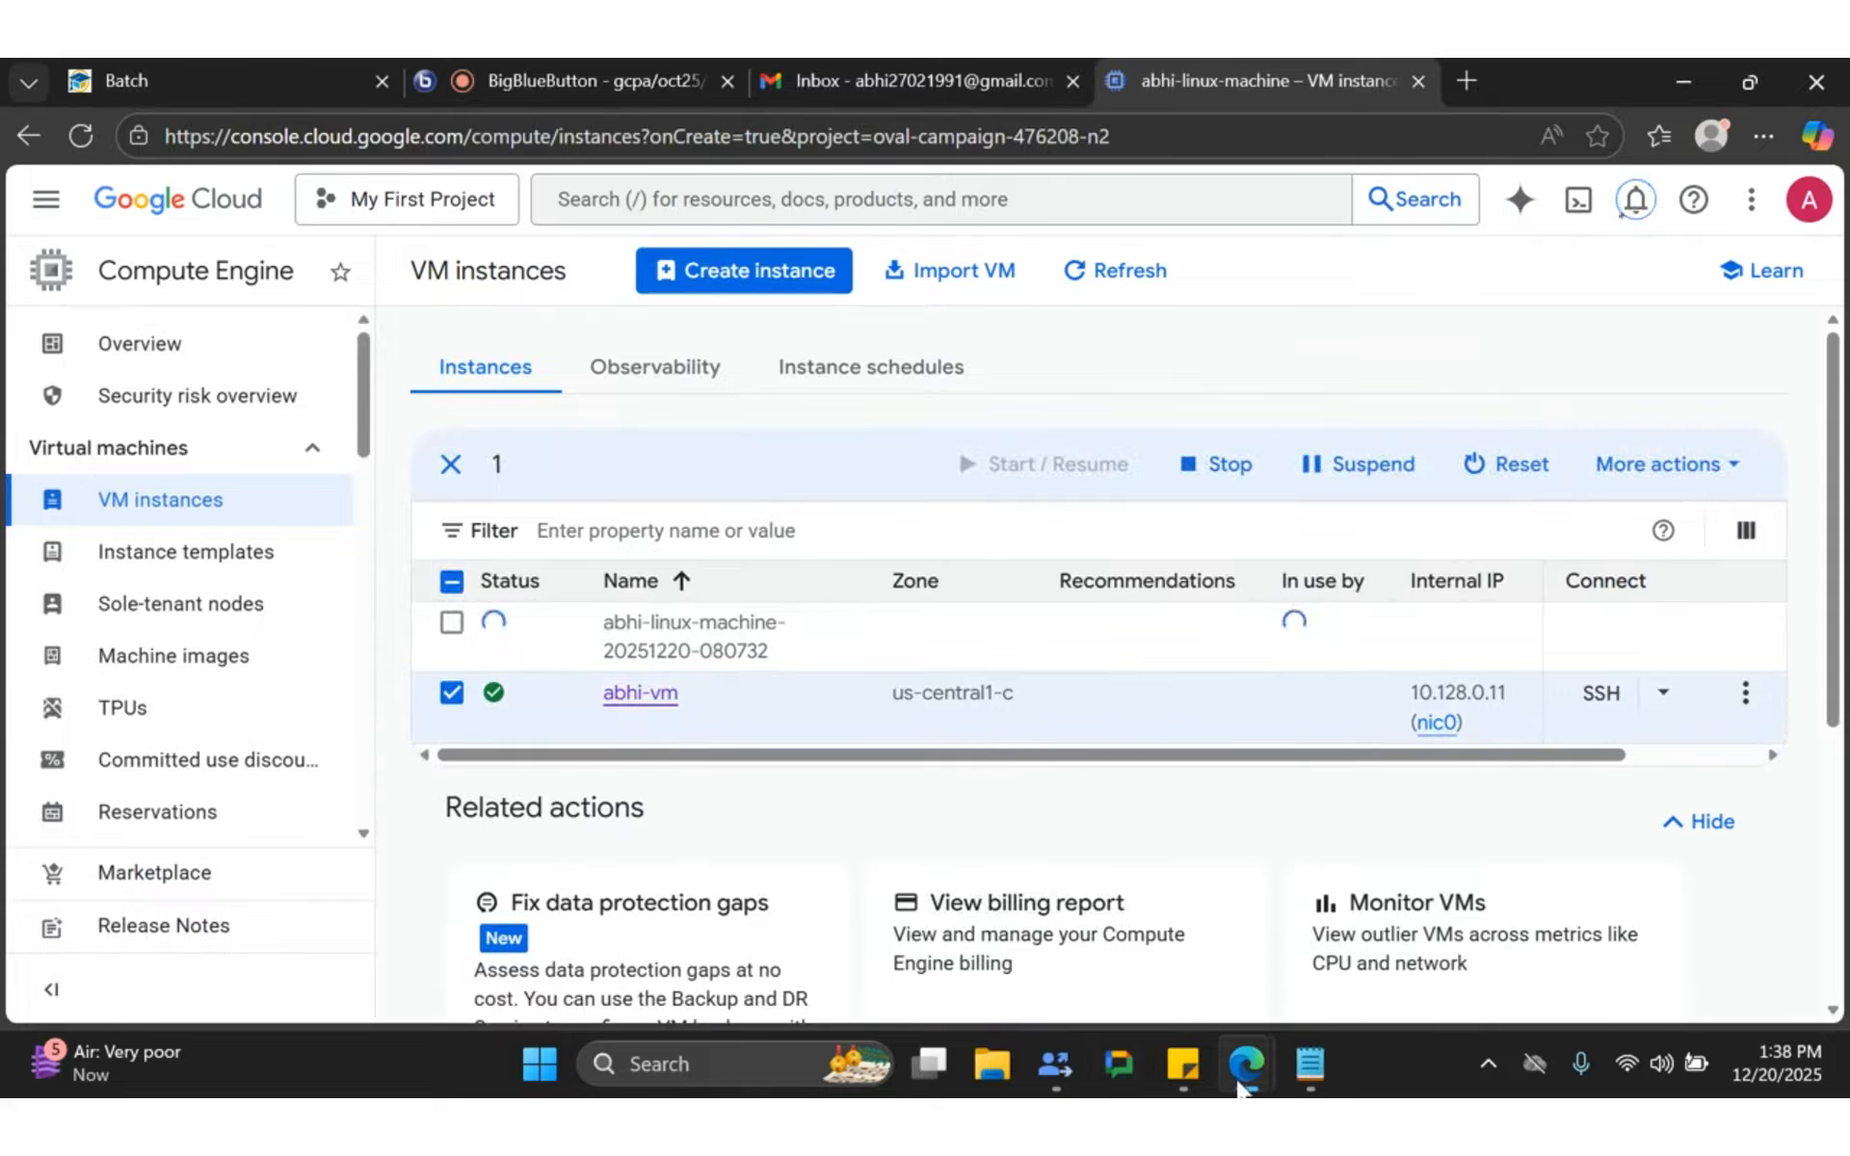
mouse_move(1240, 1087)
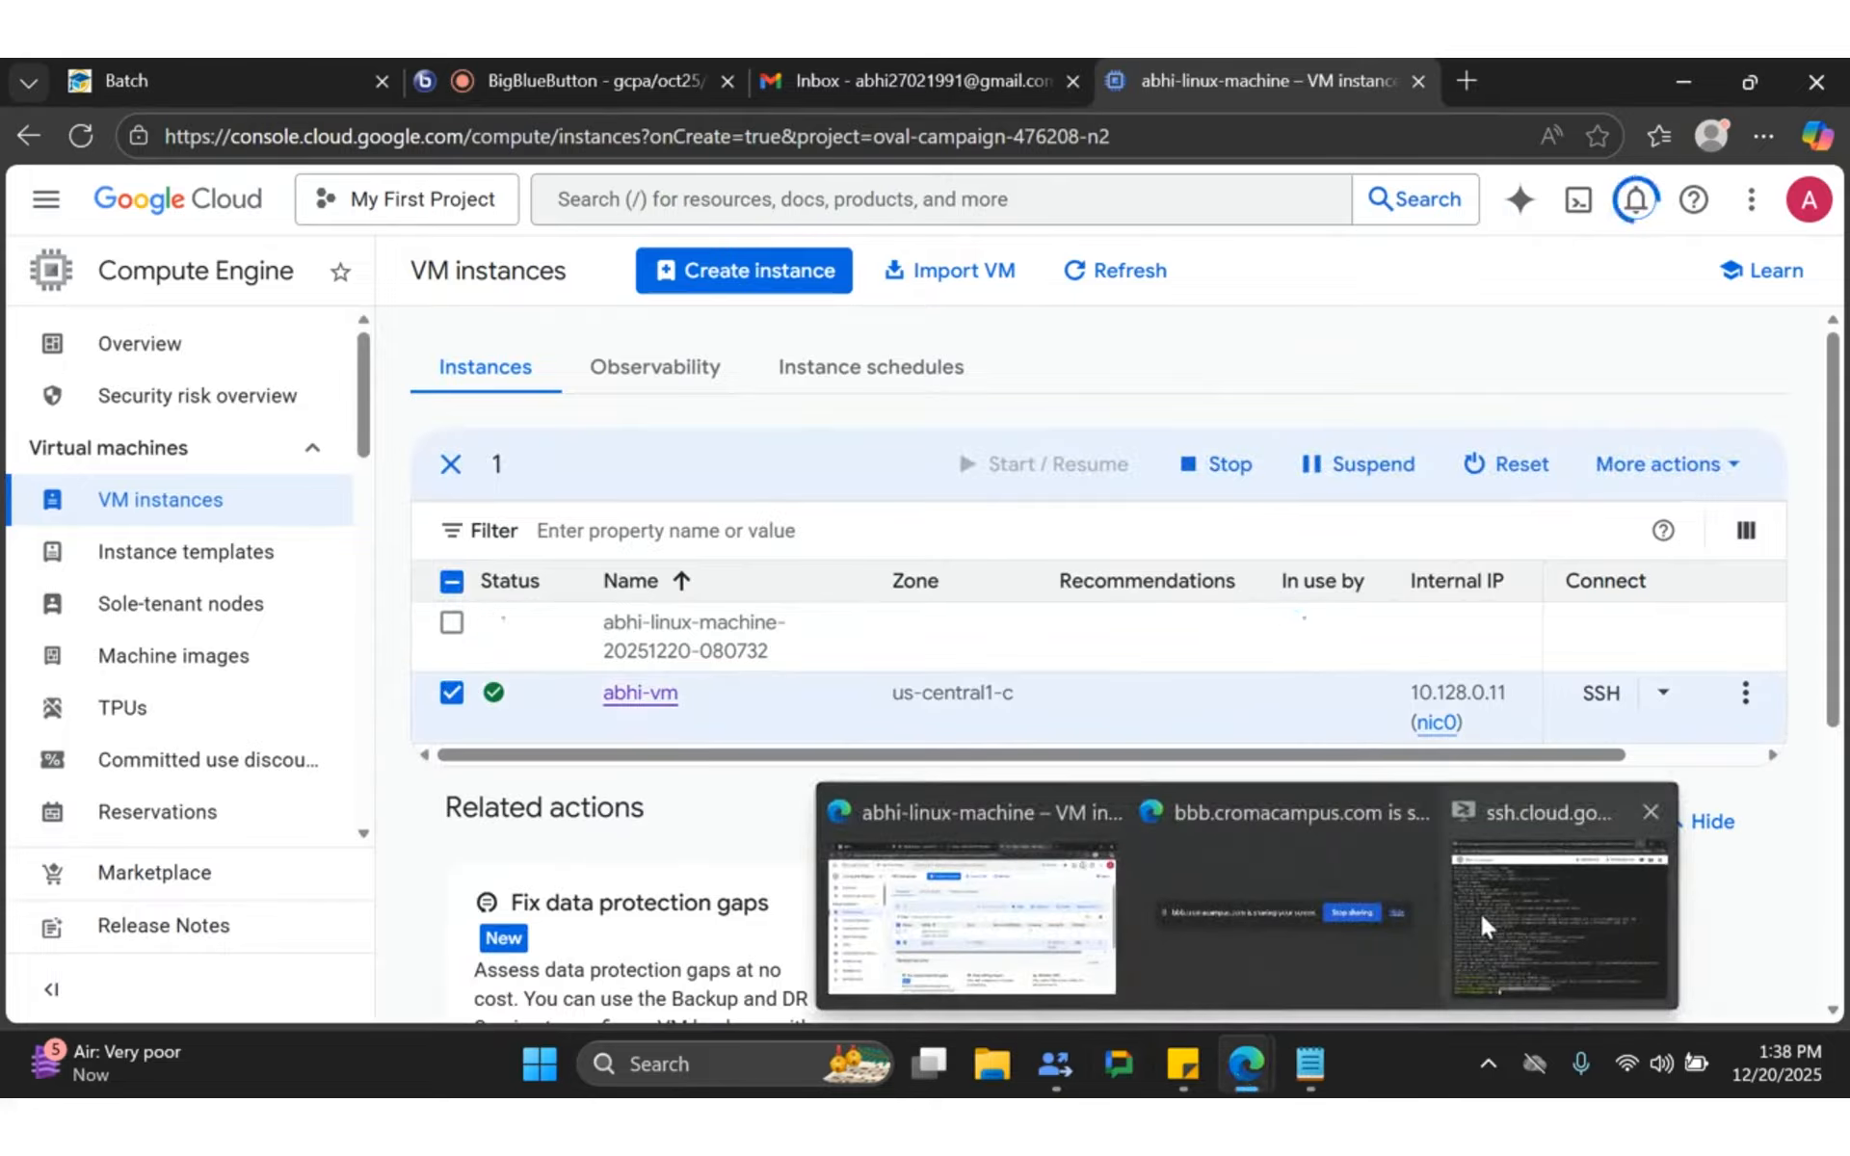
mouse_move(1501, 927)
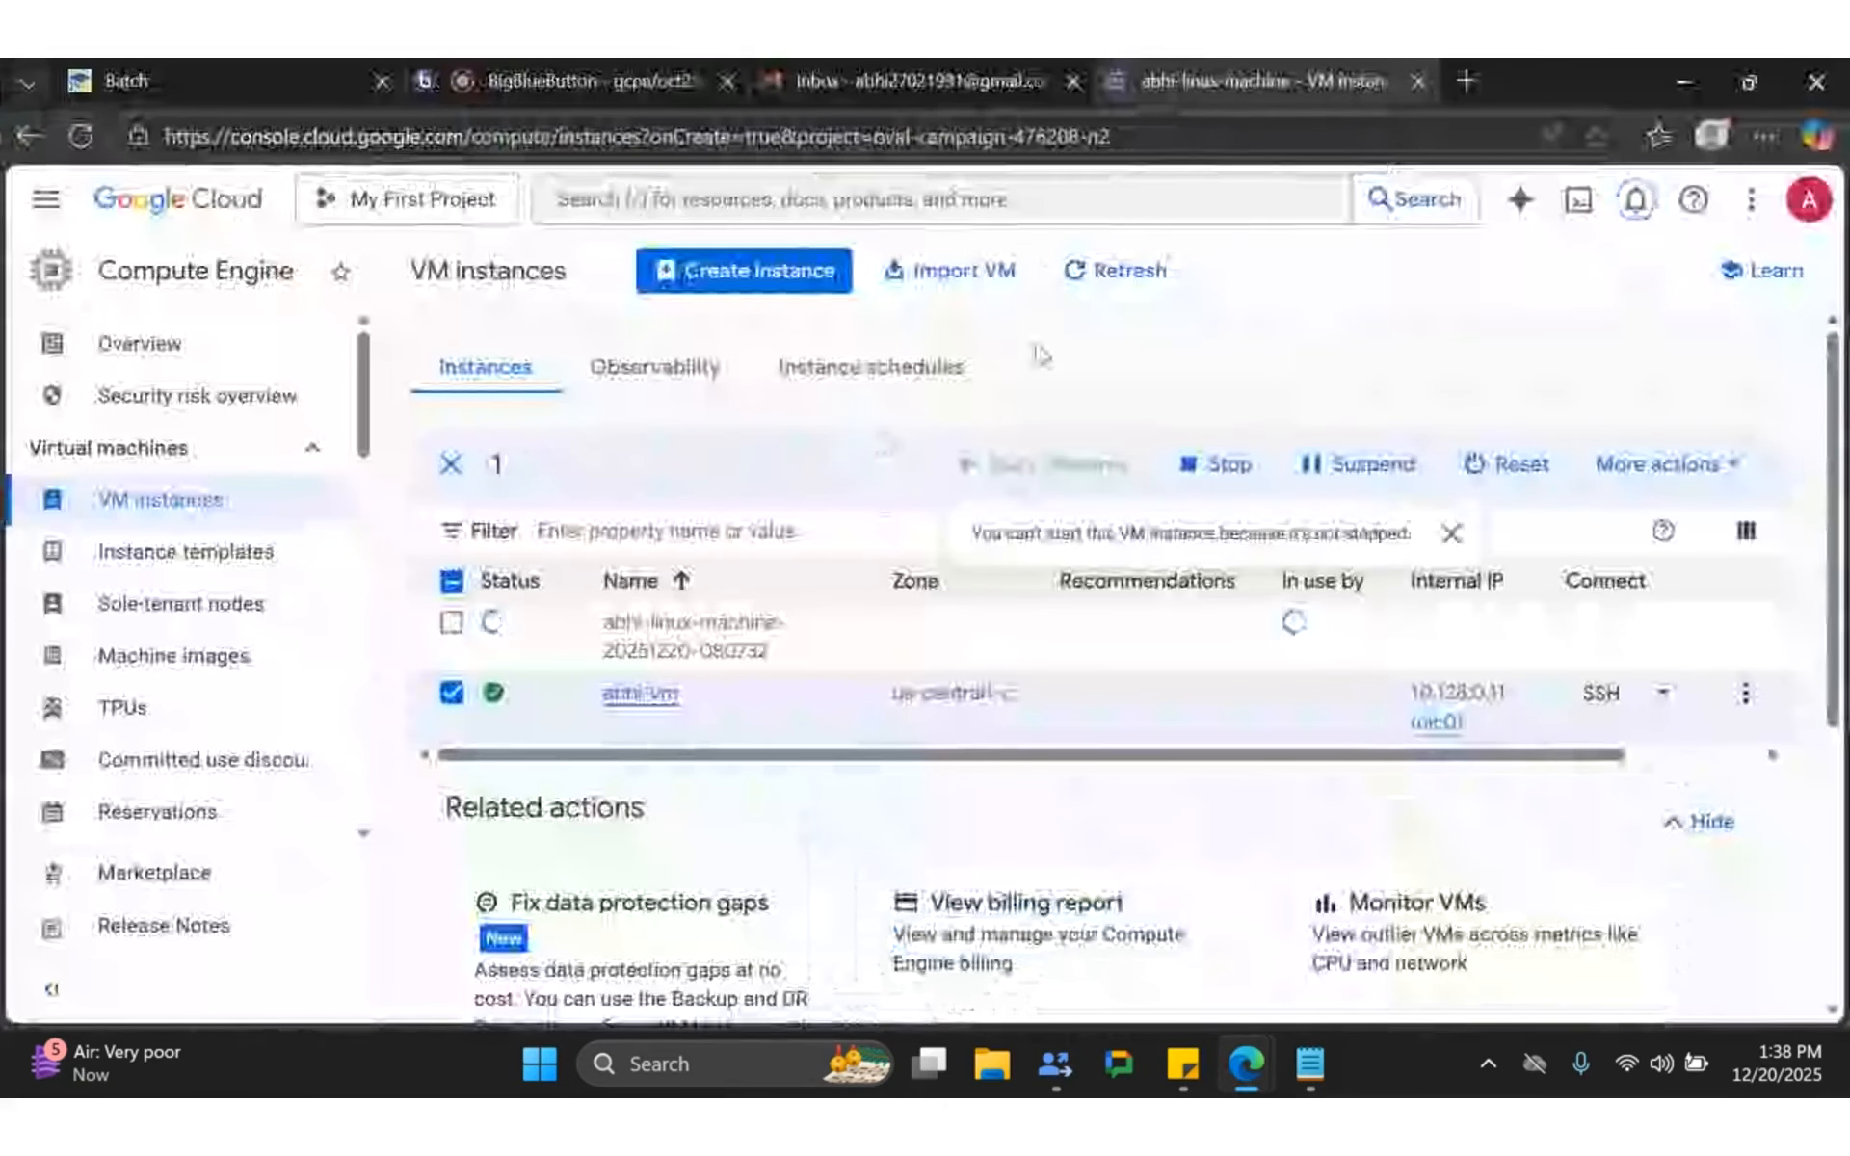
click(451, 692)
click(1135, 285)
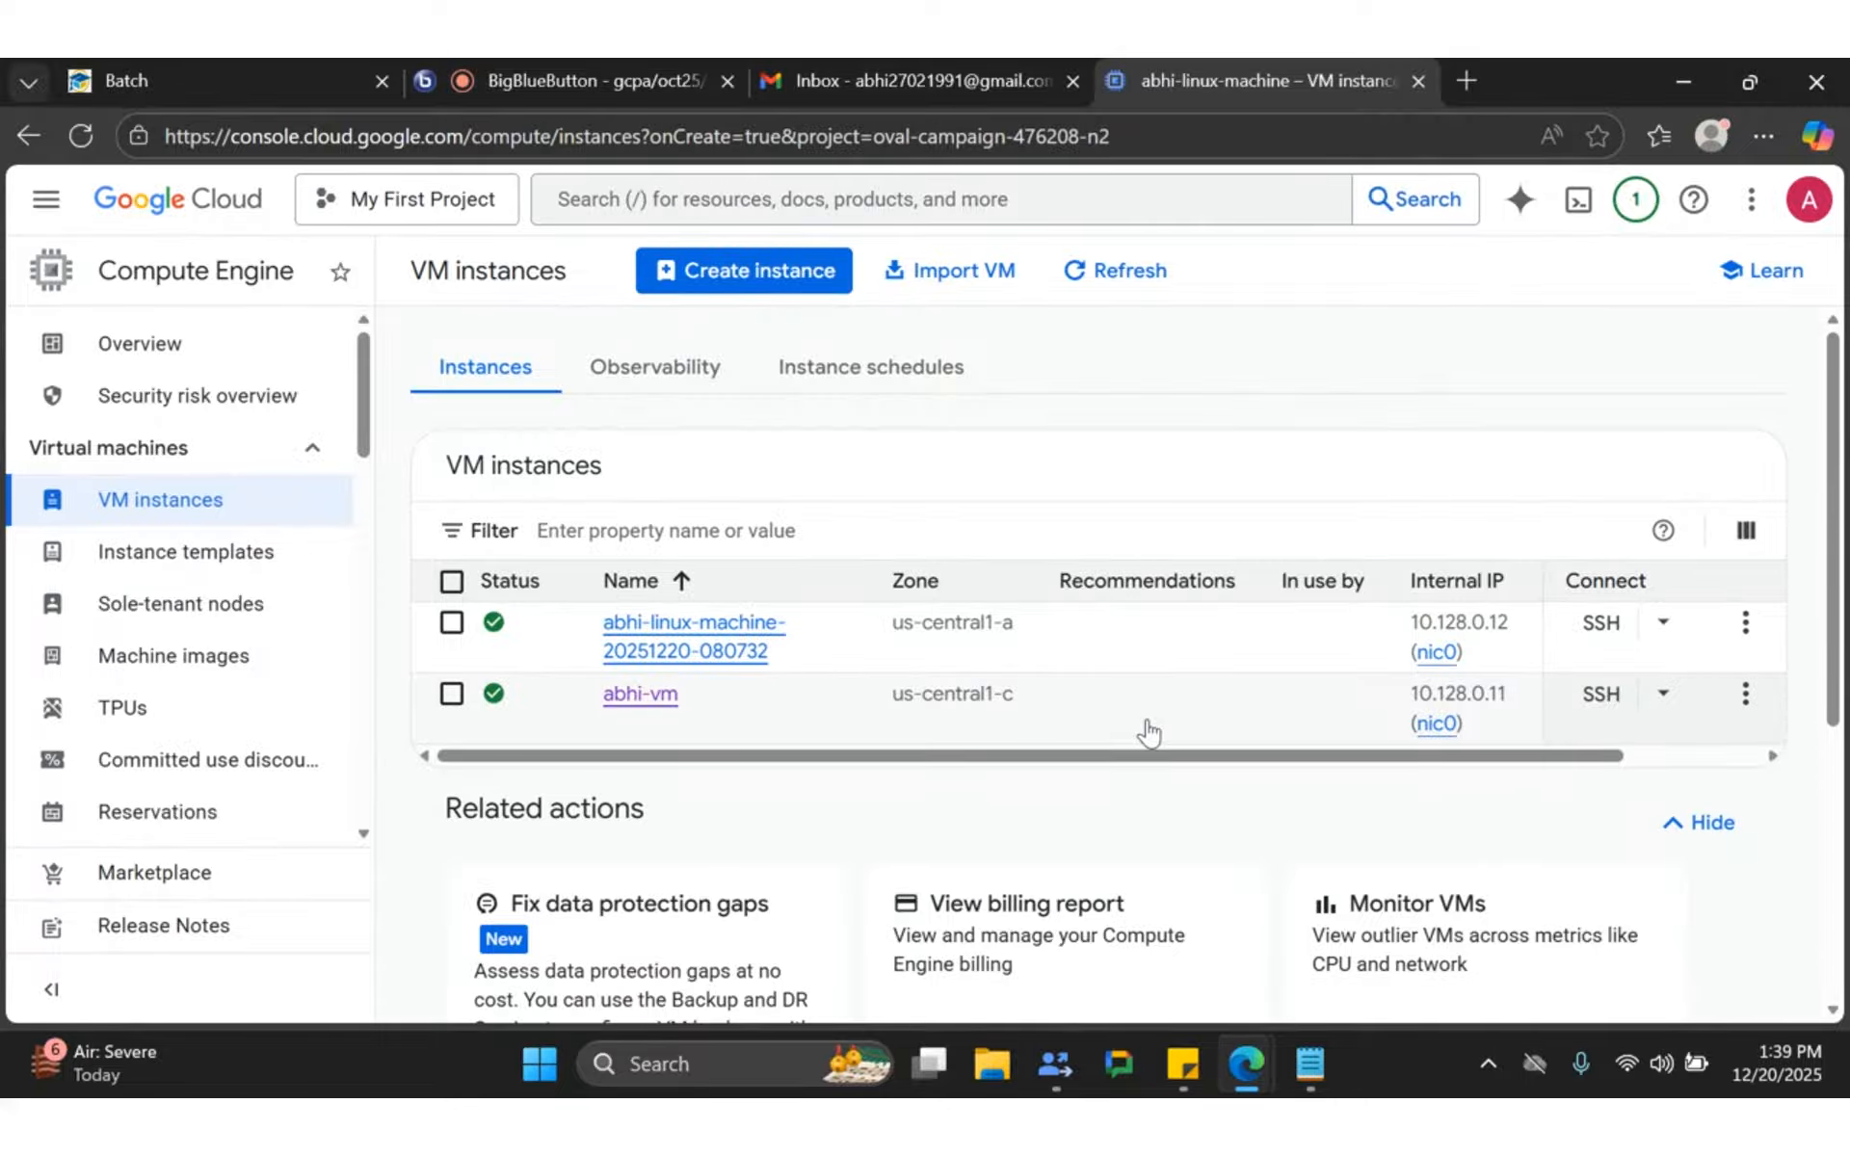
click(450, 695)
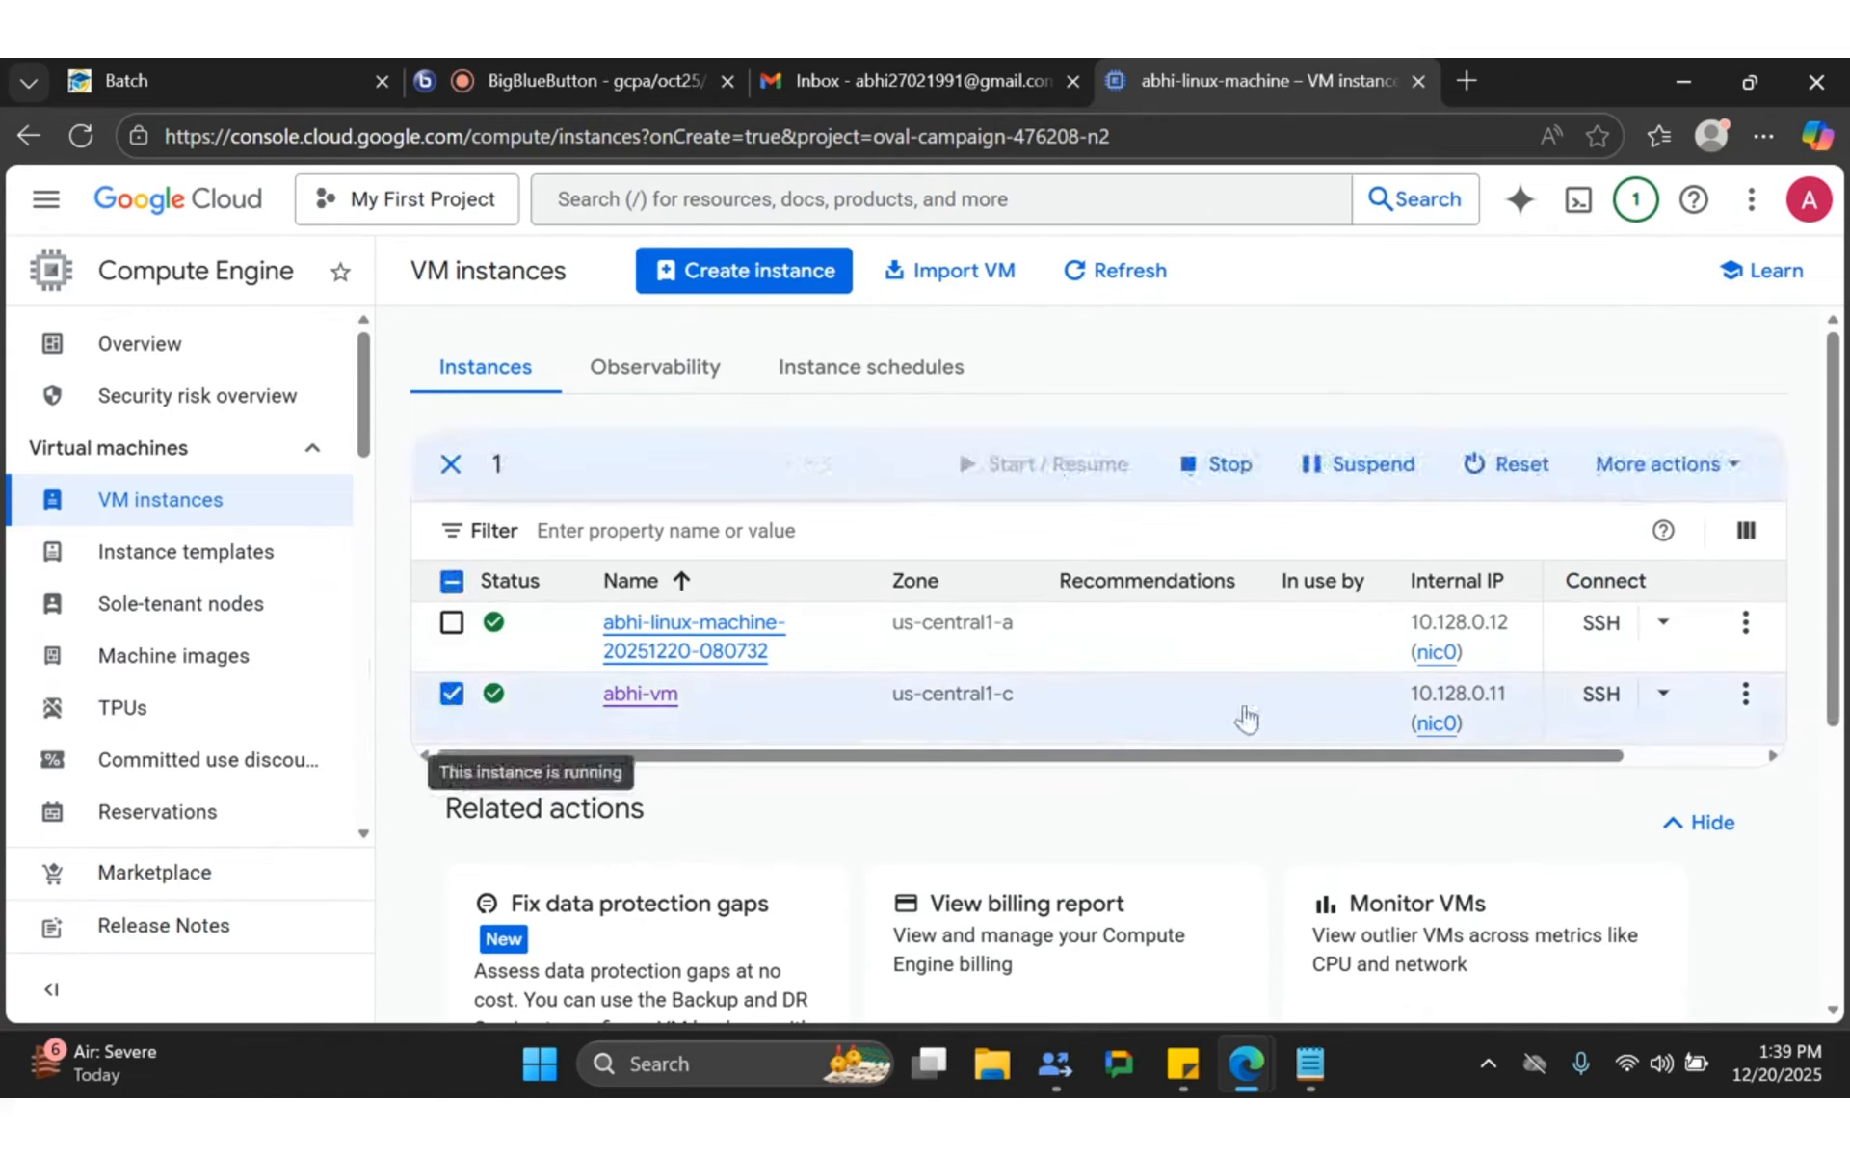
click(1746, 696)
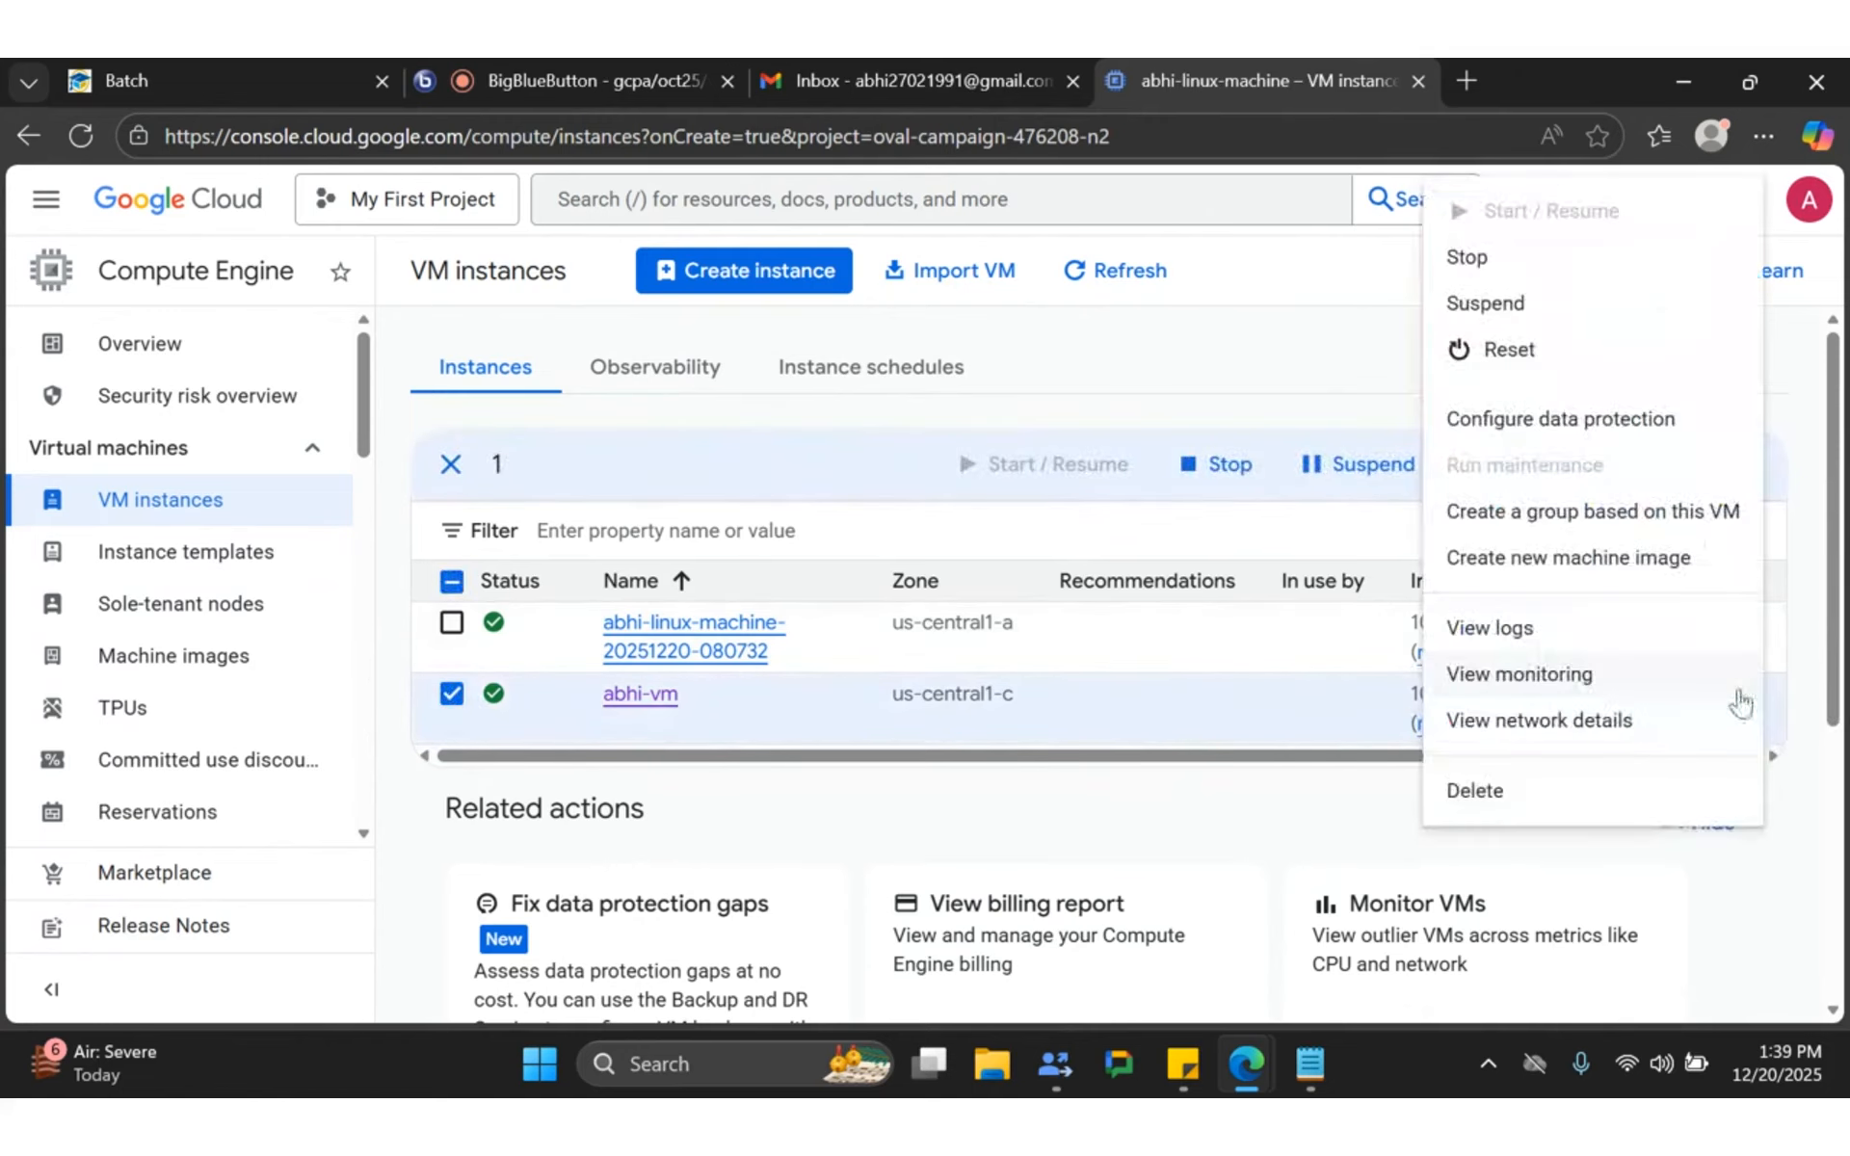
Stop abhi-vm, then copy the new VM's external IP 34.122.56.100 from the instances table.
click(1492, 272)
click(1277, 796)
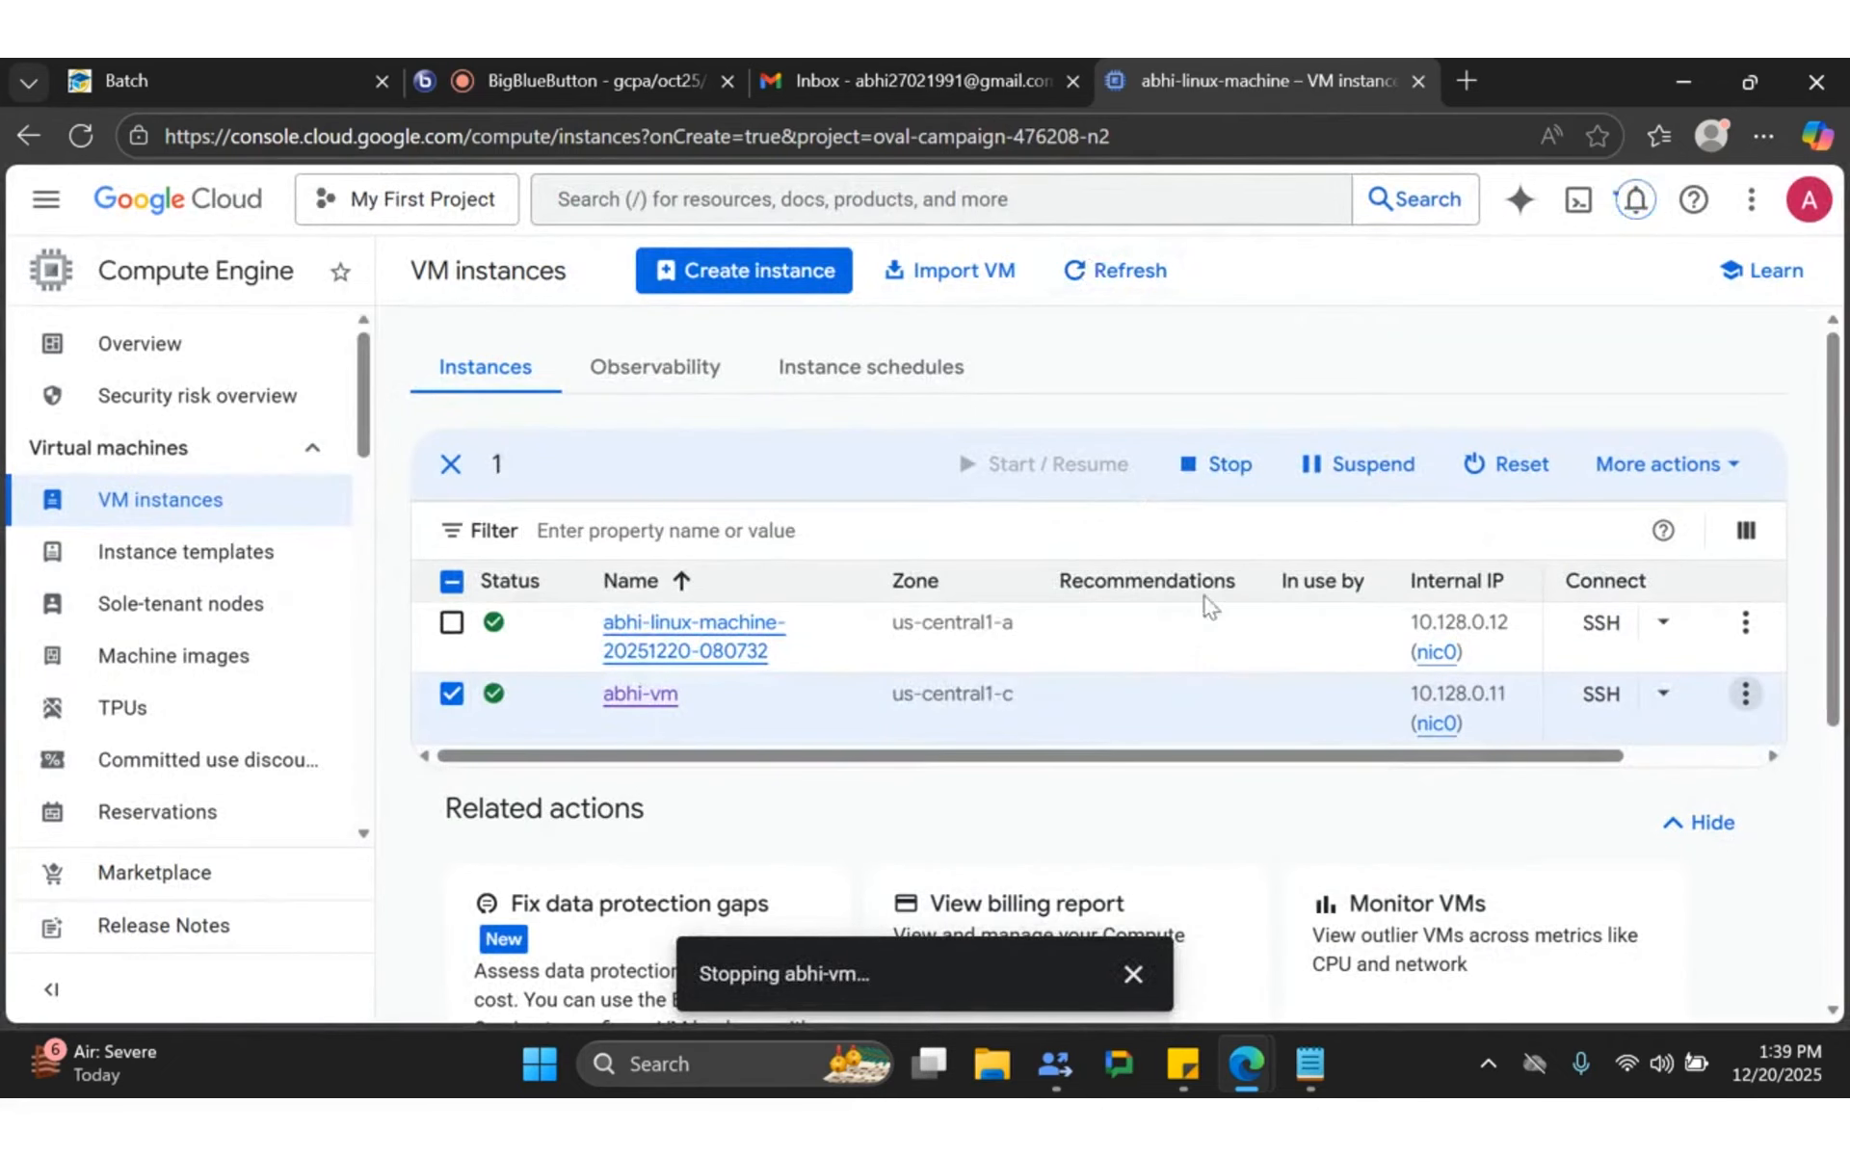
click(451, 694)
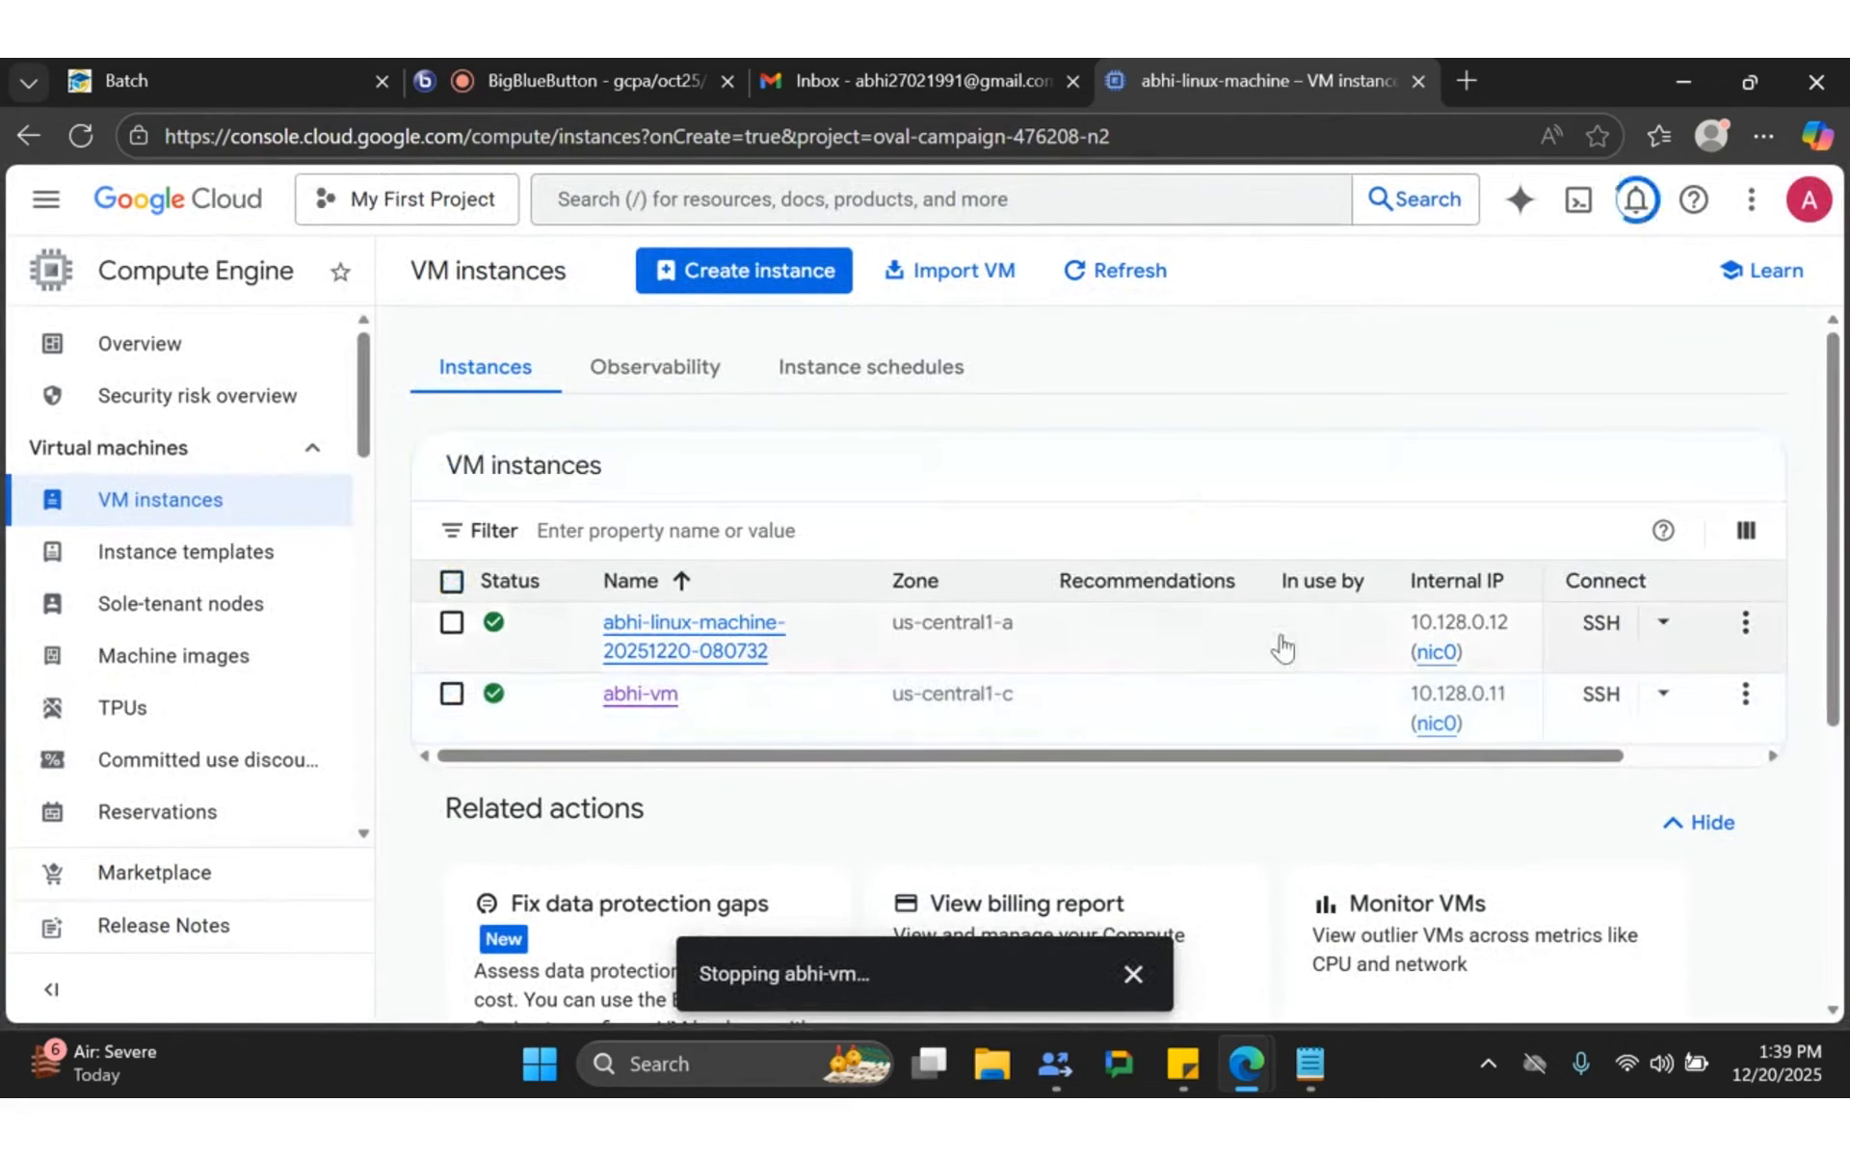
scroll(1281, 647, right, 2)
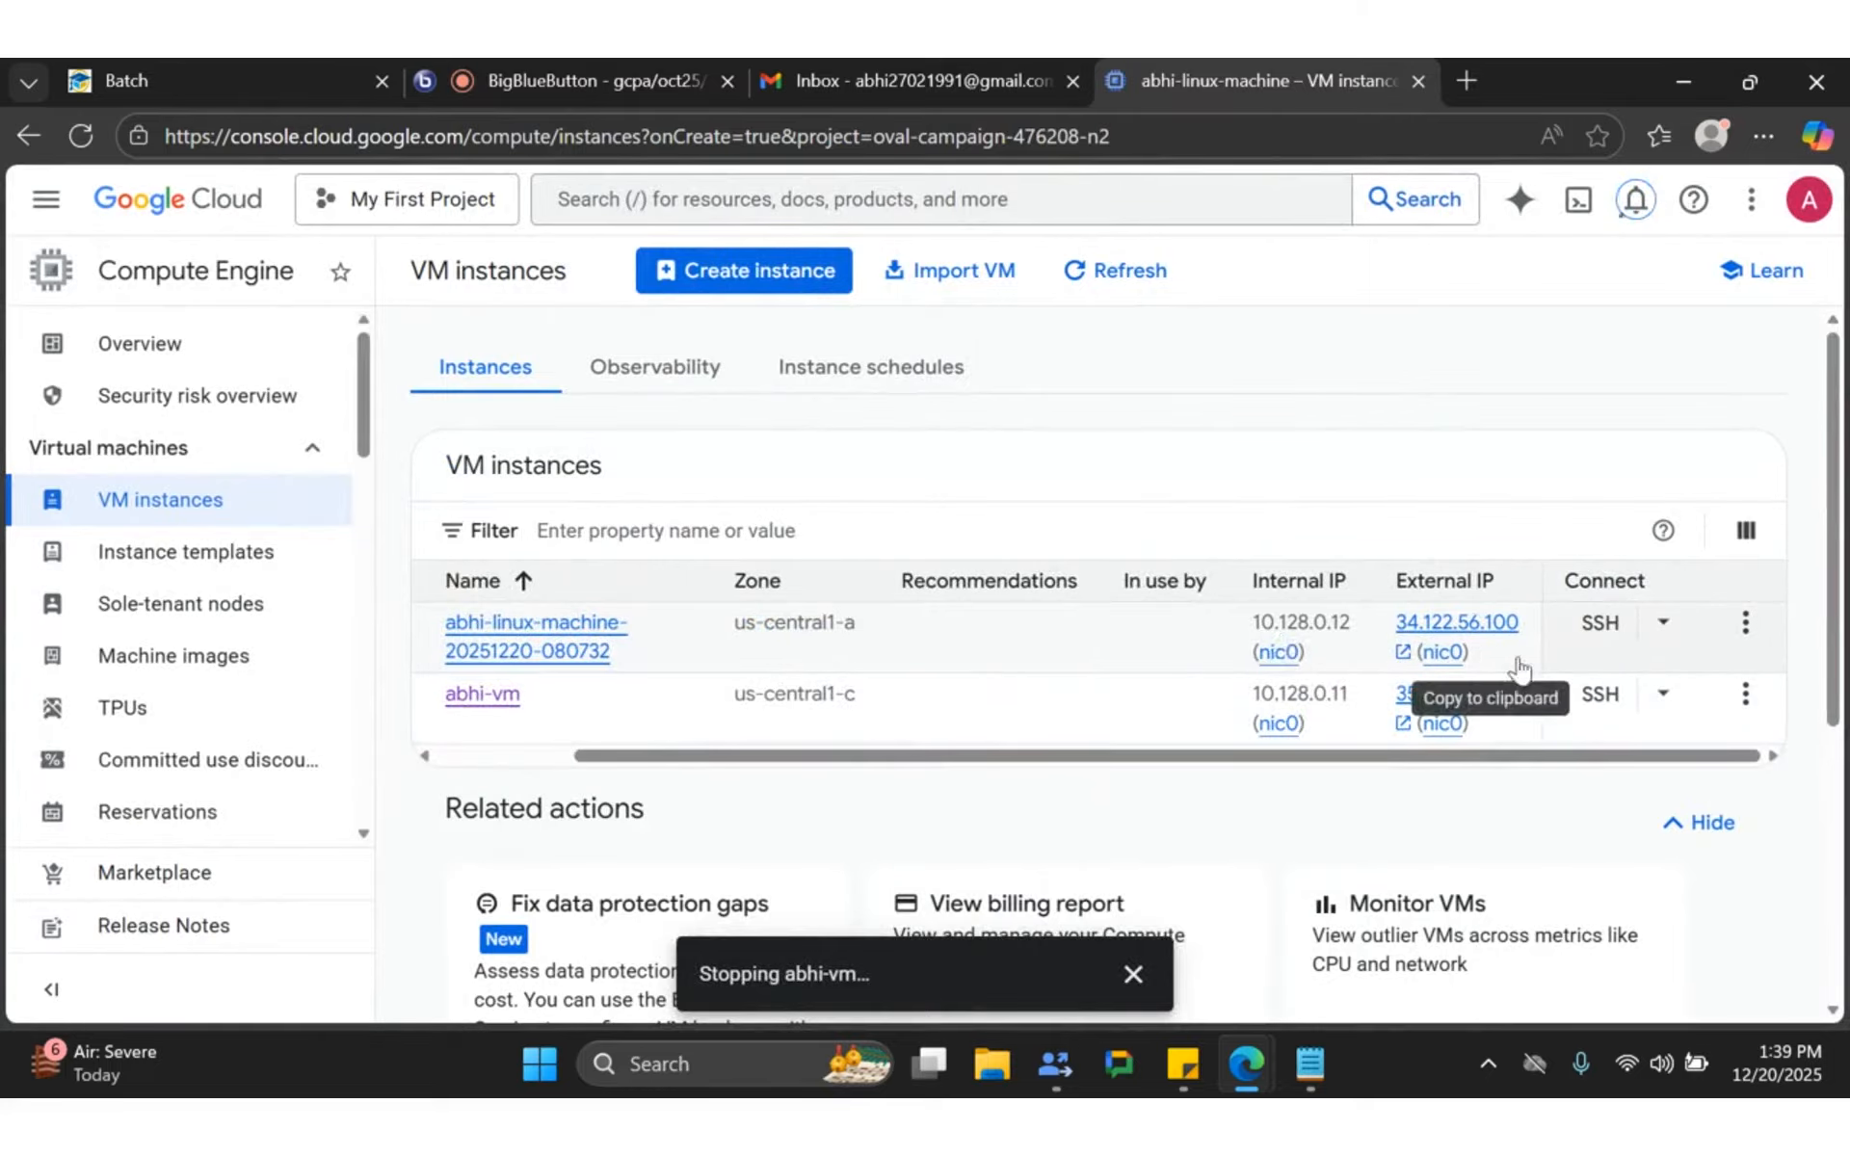
click(1491, 654)
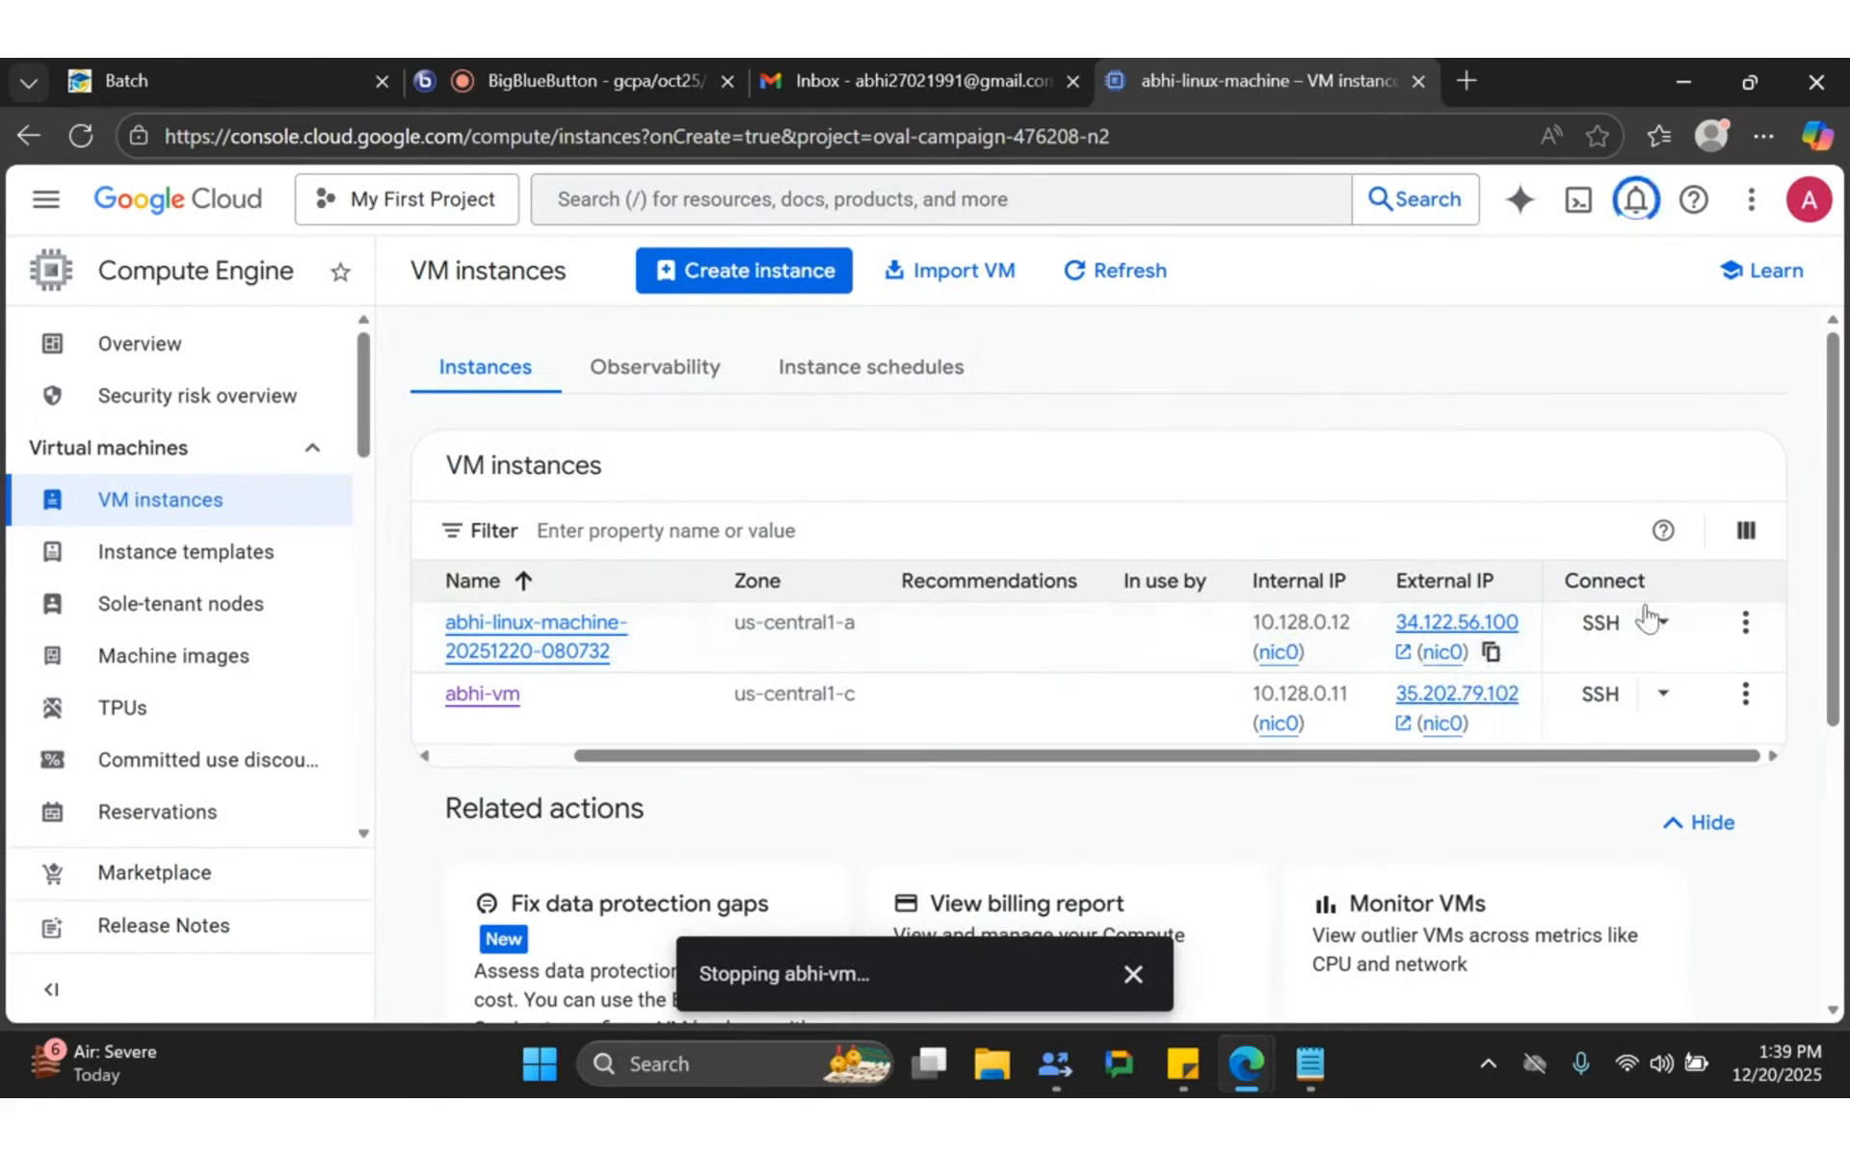
Open and authorize an SSH-in-browser session on abhi-linux-machine, then close that window.
click(1598, 624)
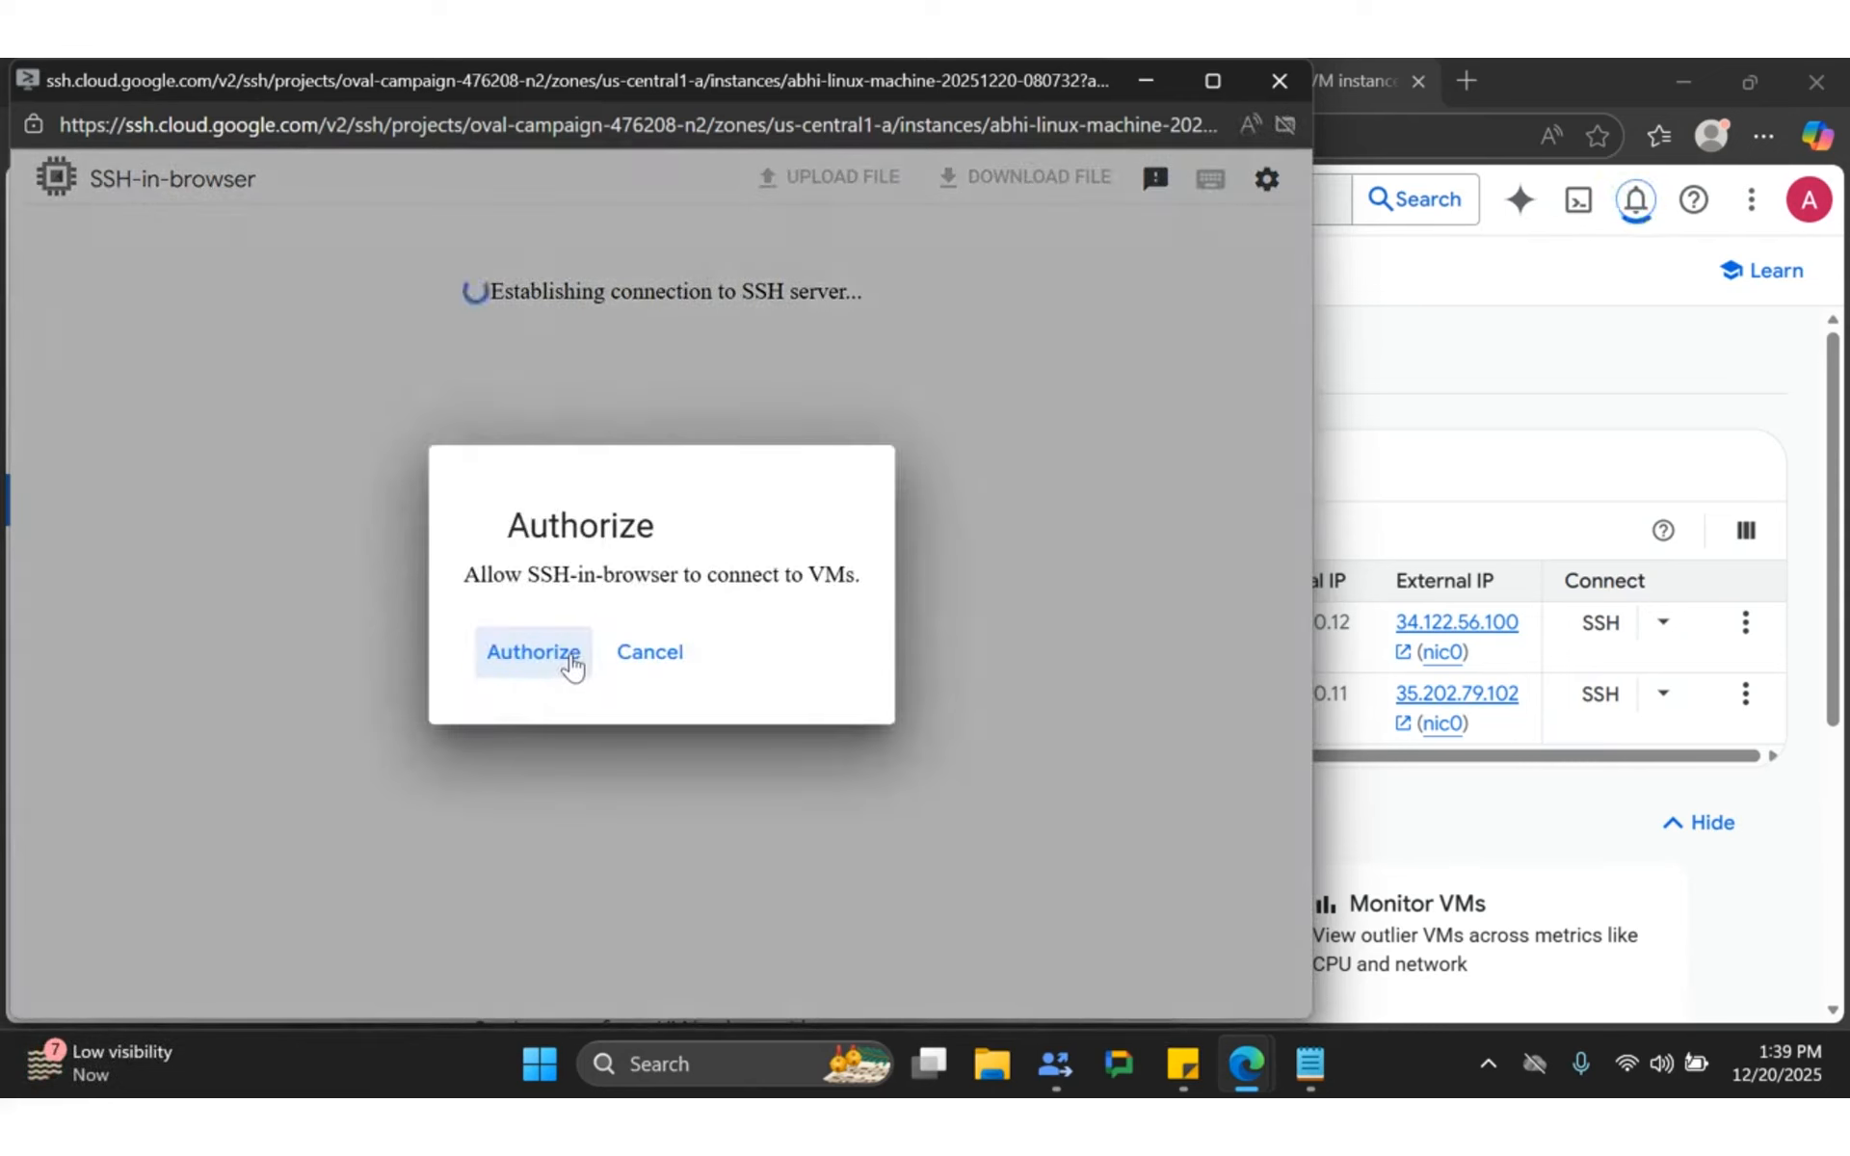
click(533, 653)
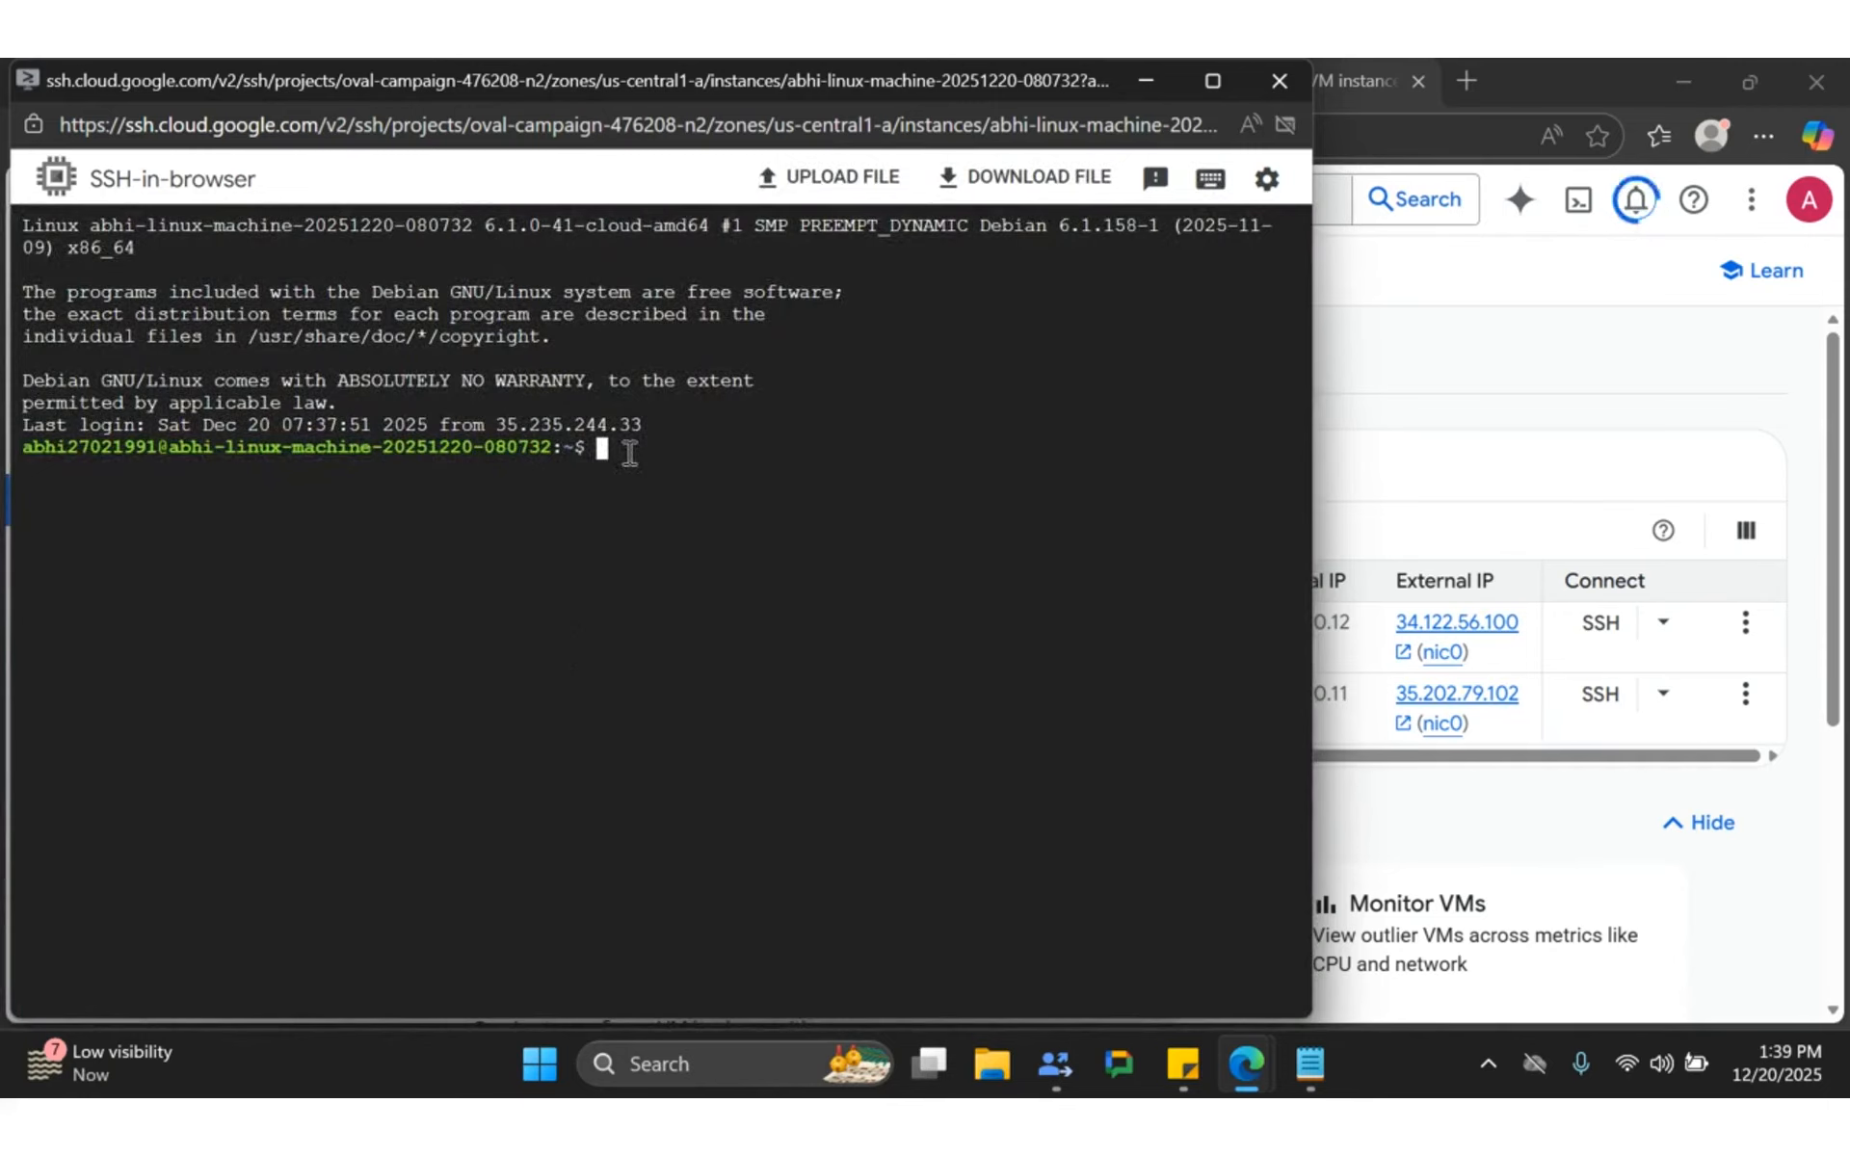
click(1276, 83)
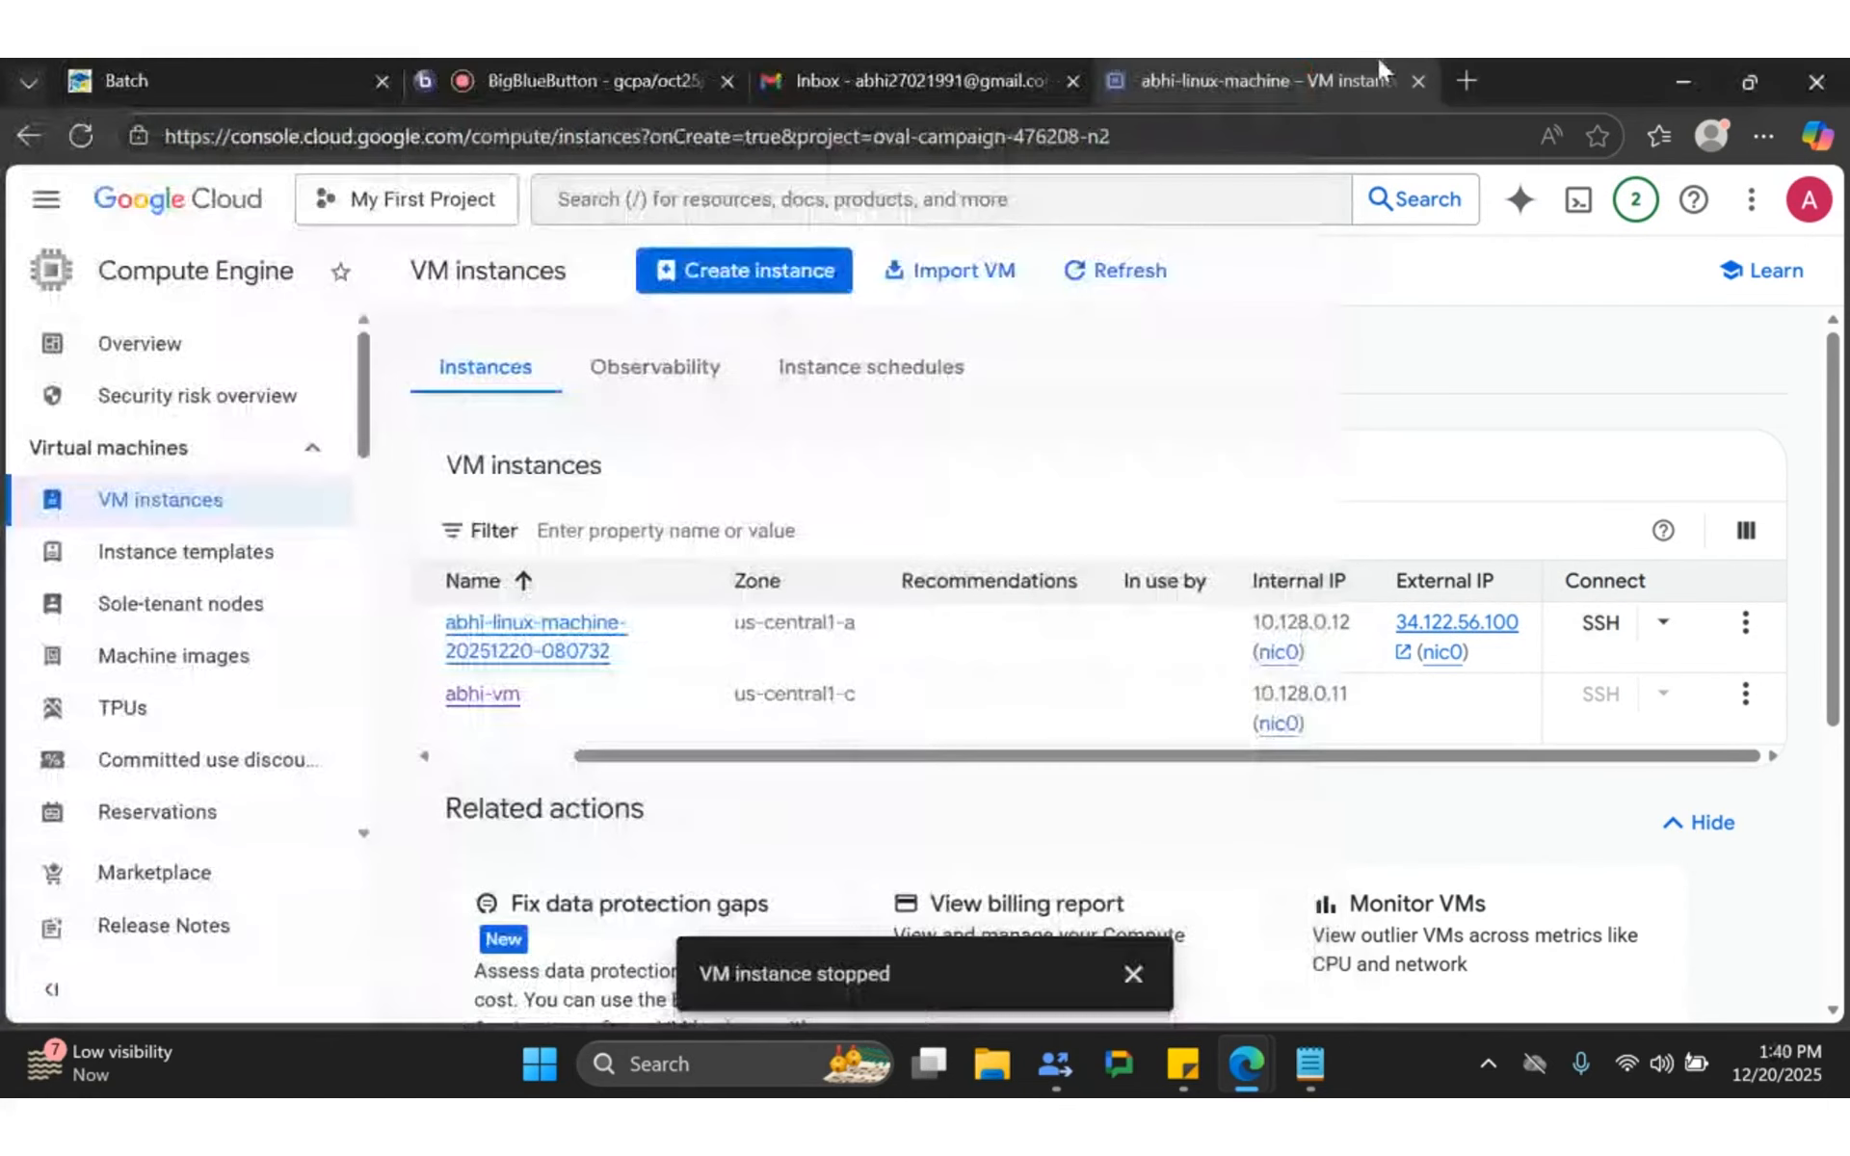
Load 34.122.56.100 in a new tab to confirm the Welcome to nginx! page, then close it.
click(1466, 81)
click(1385, 126)
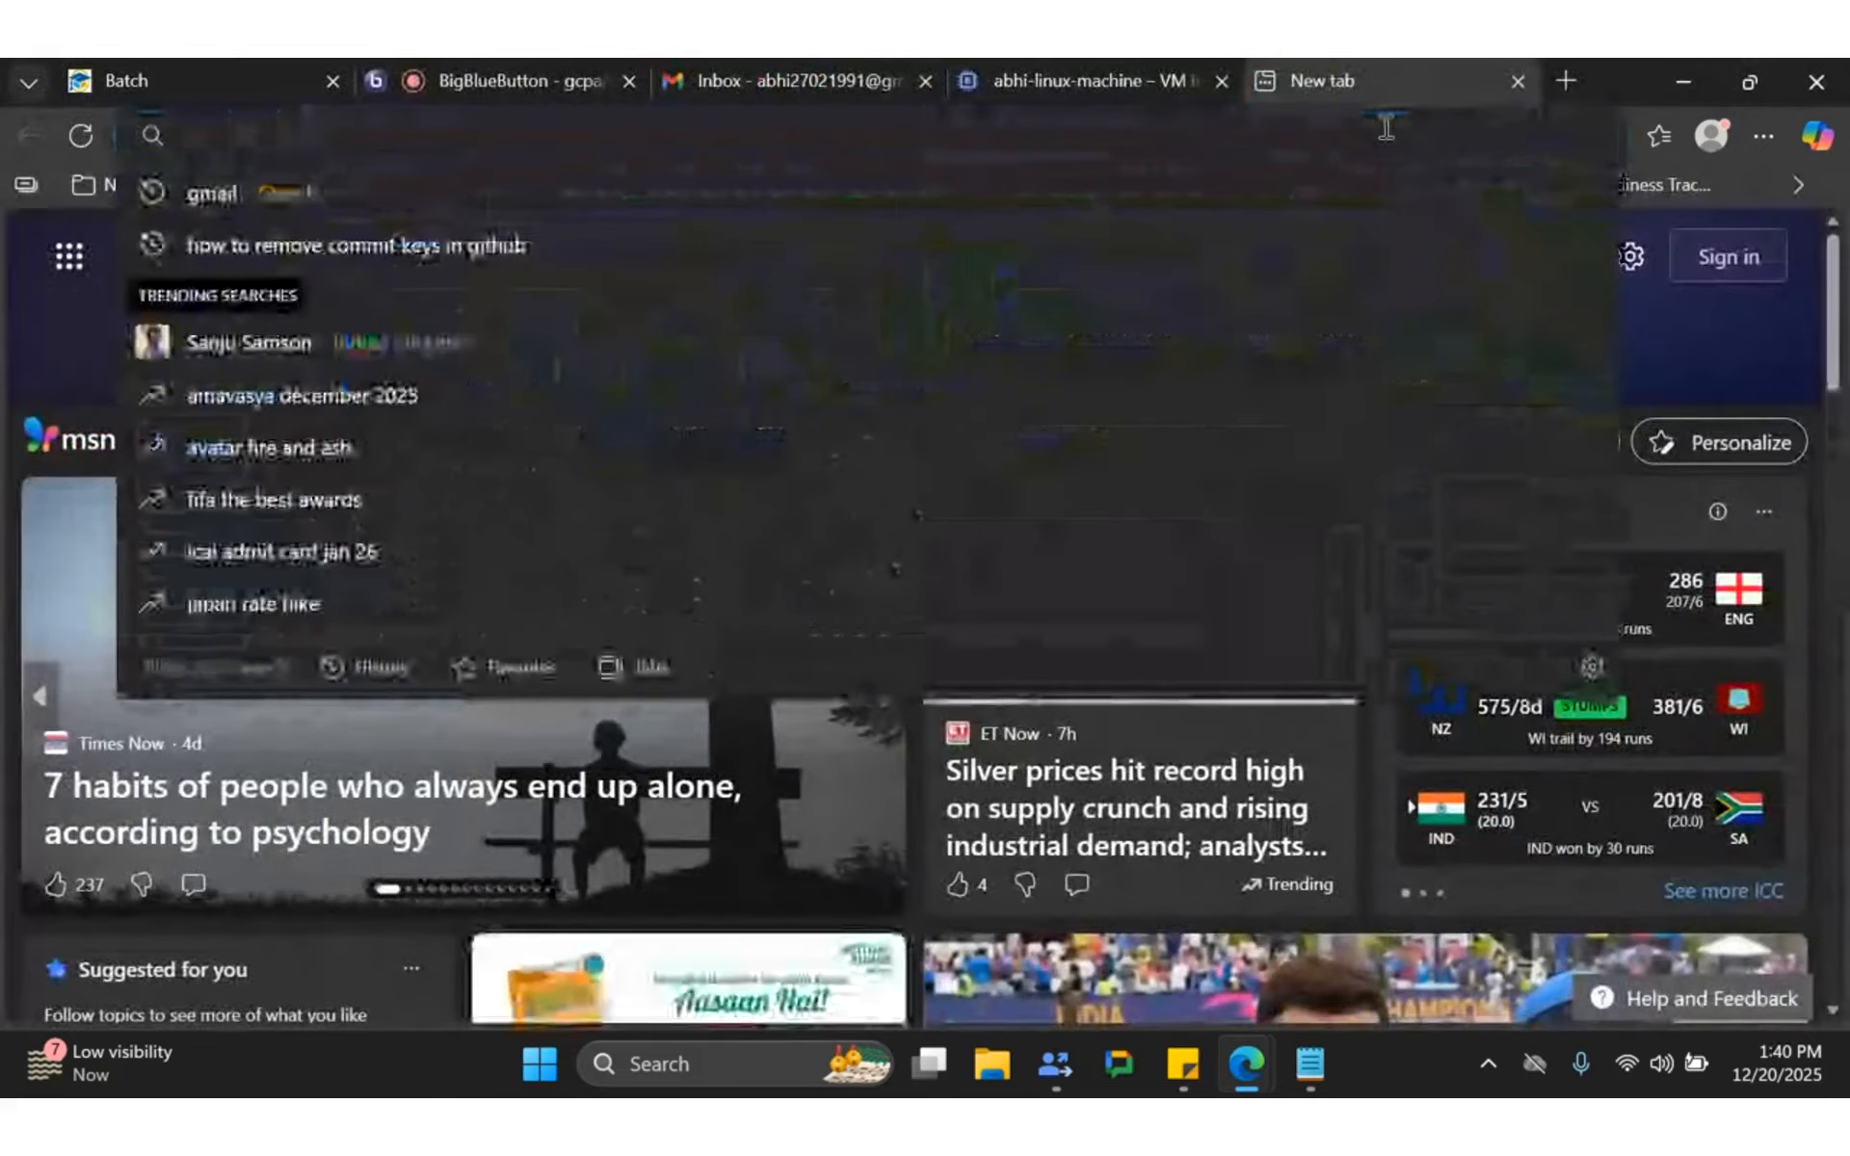
key(ctrl+v)
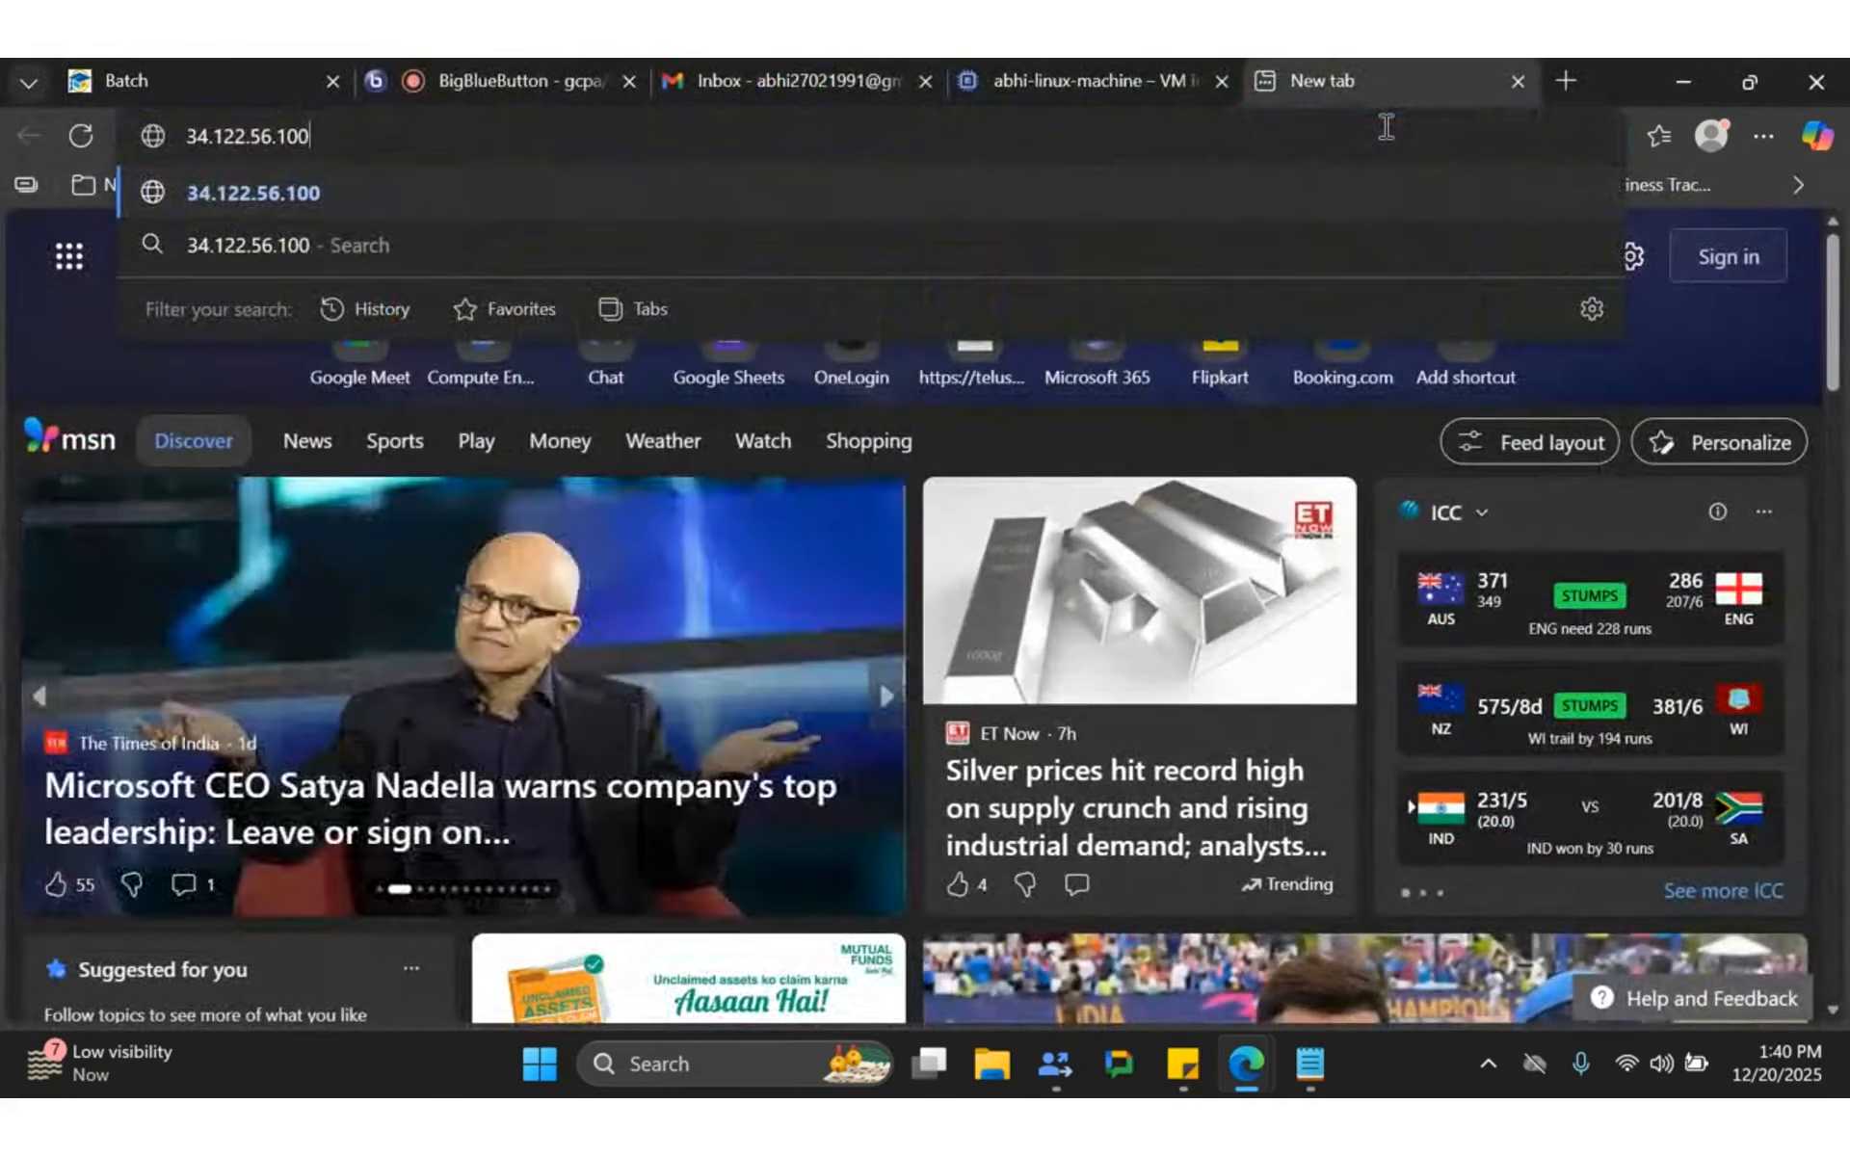
key(Return)
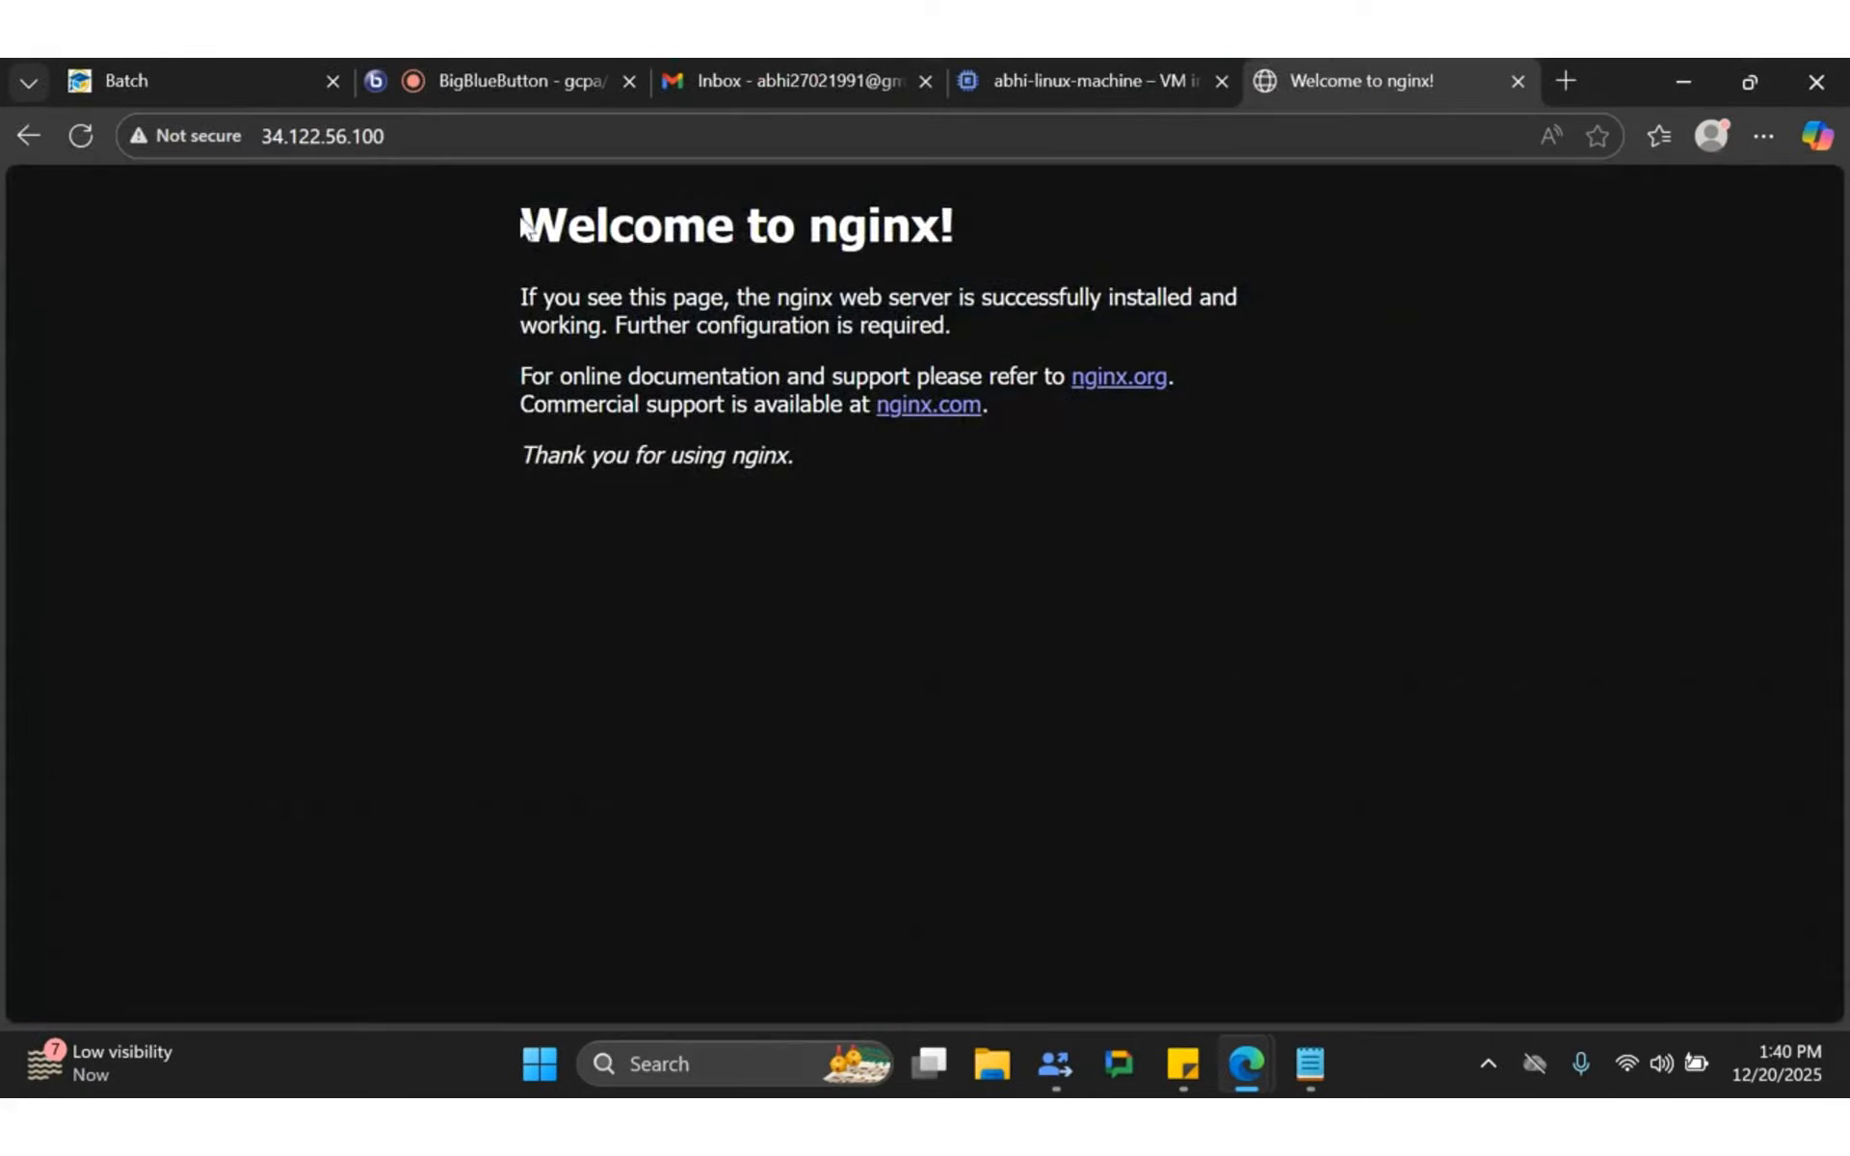
drag(509, 230, 953, 496)
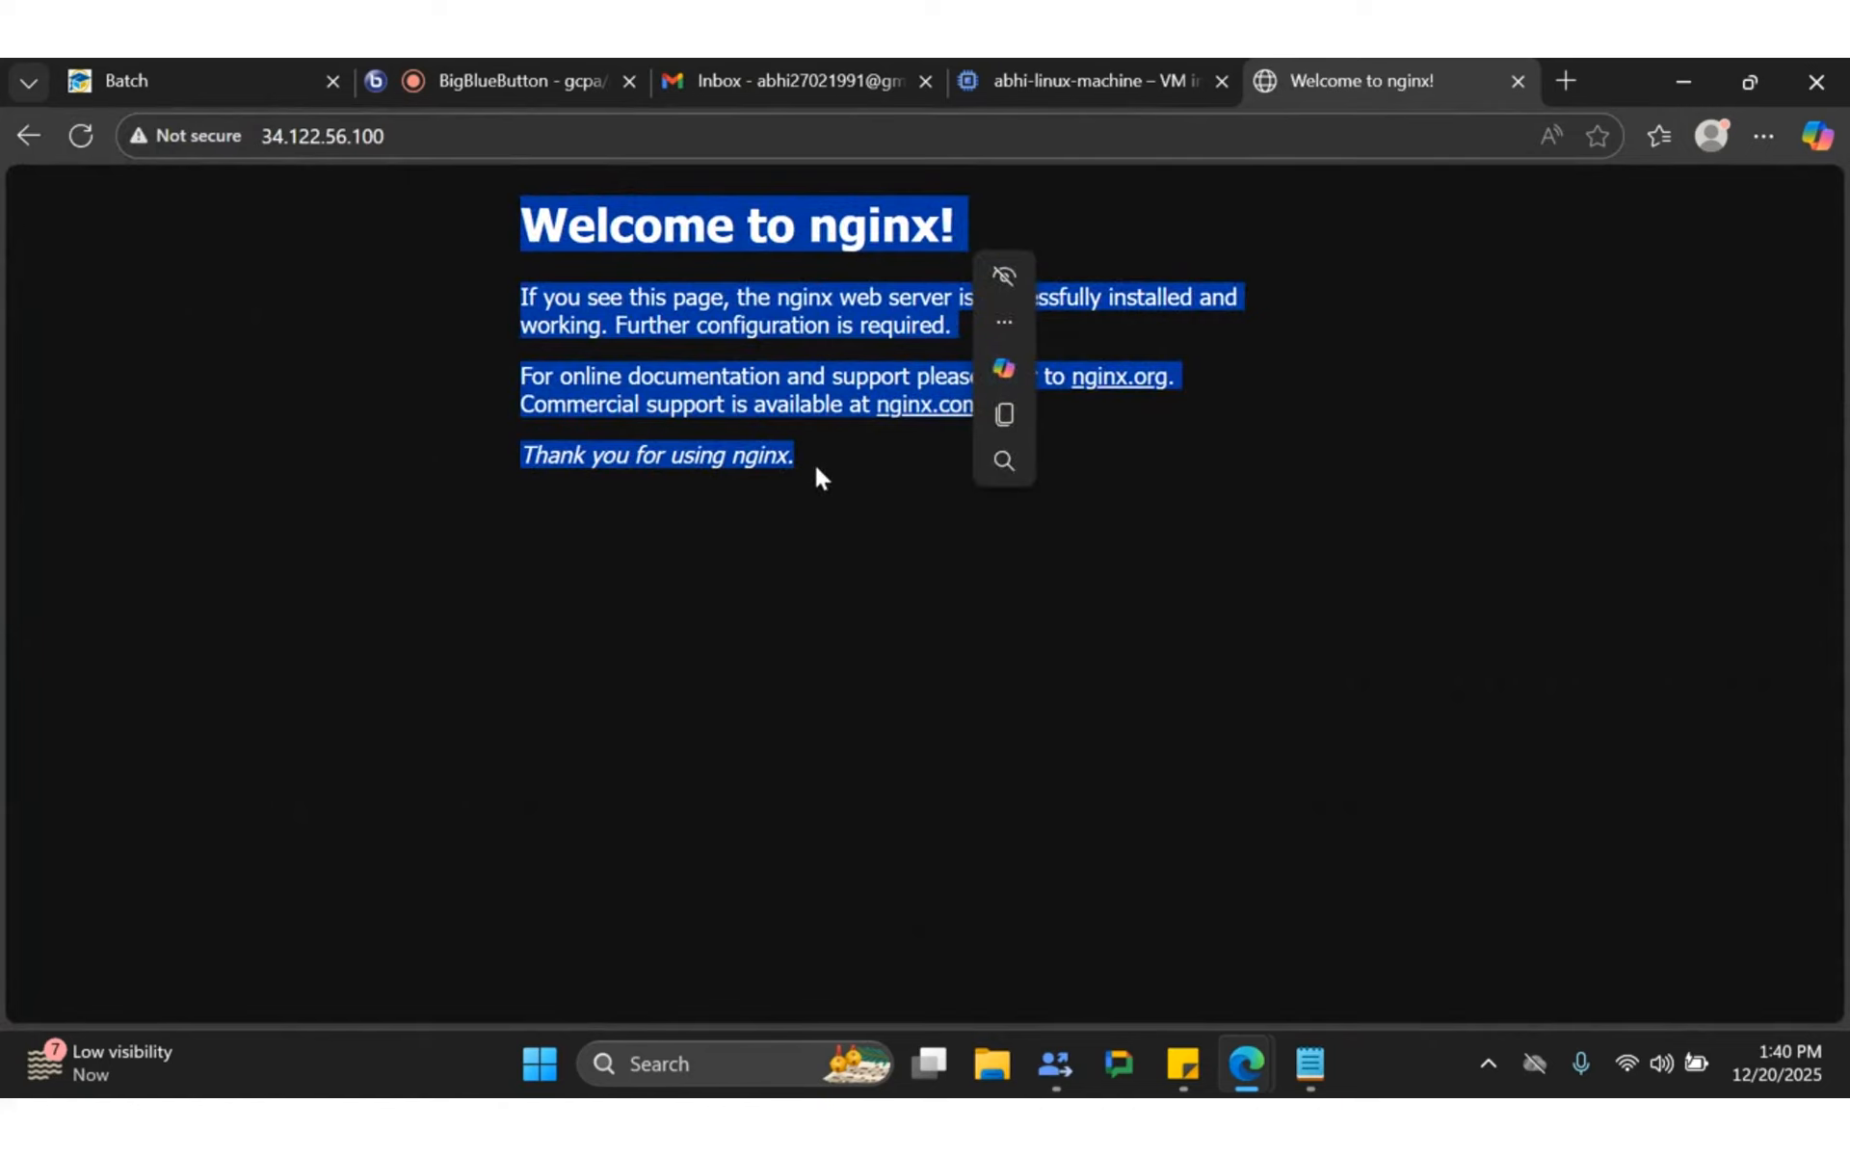
click(1518, 82)
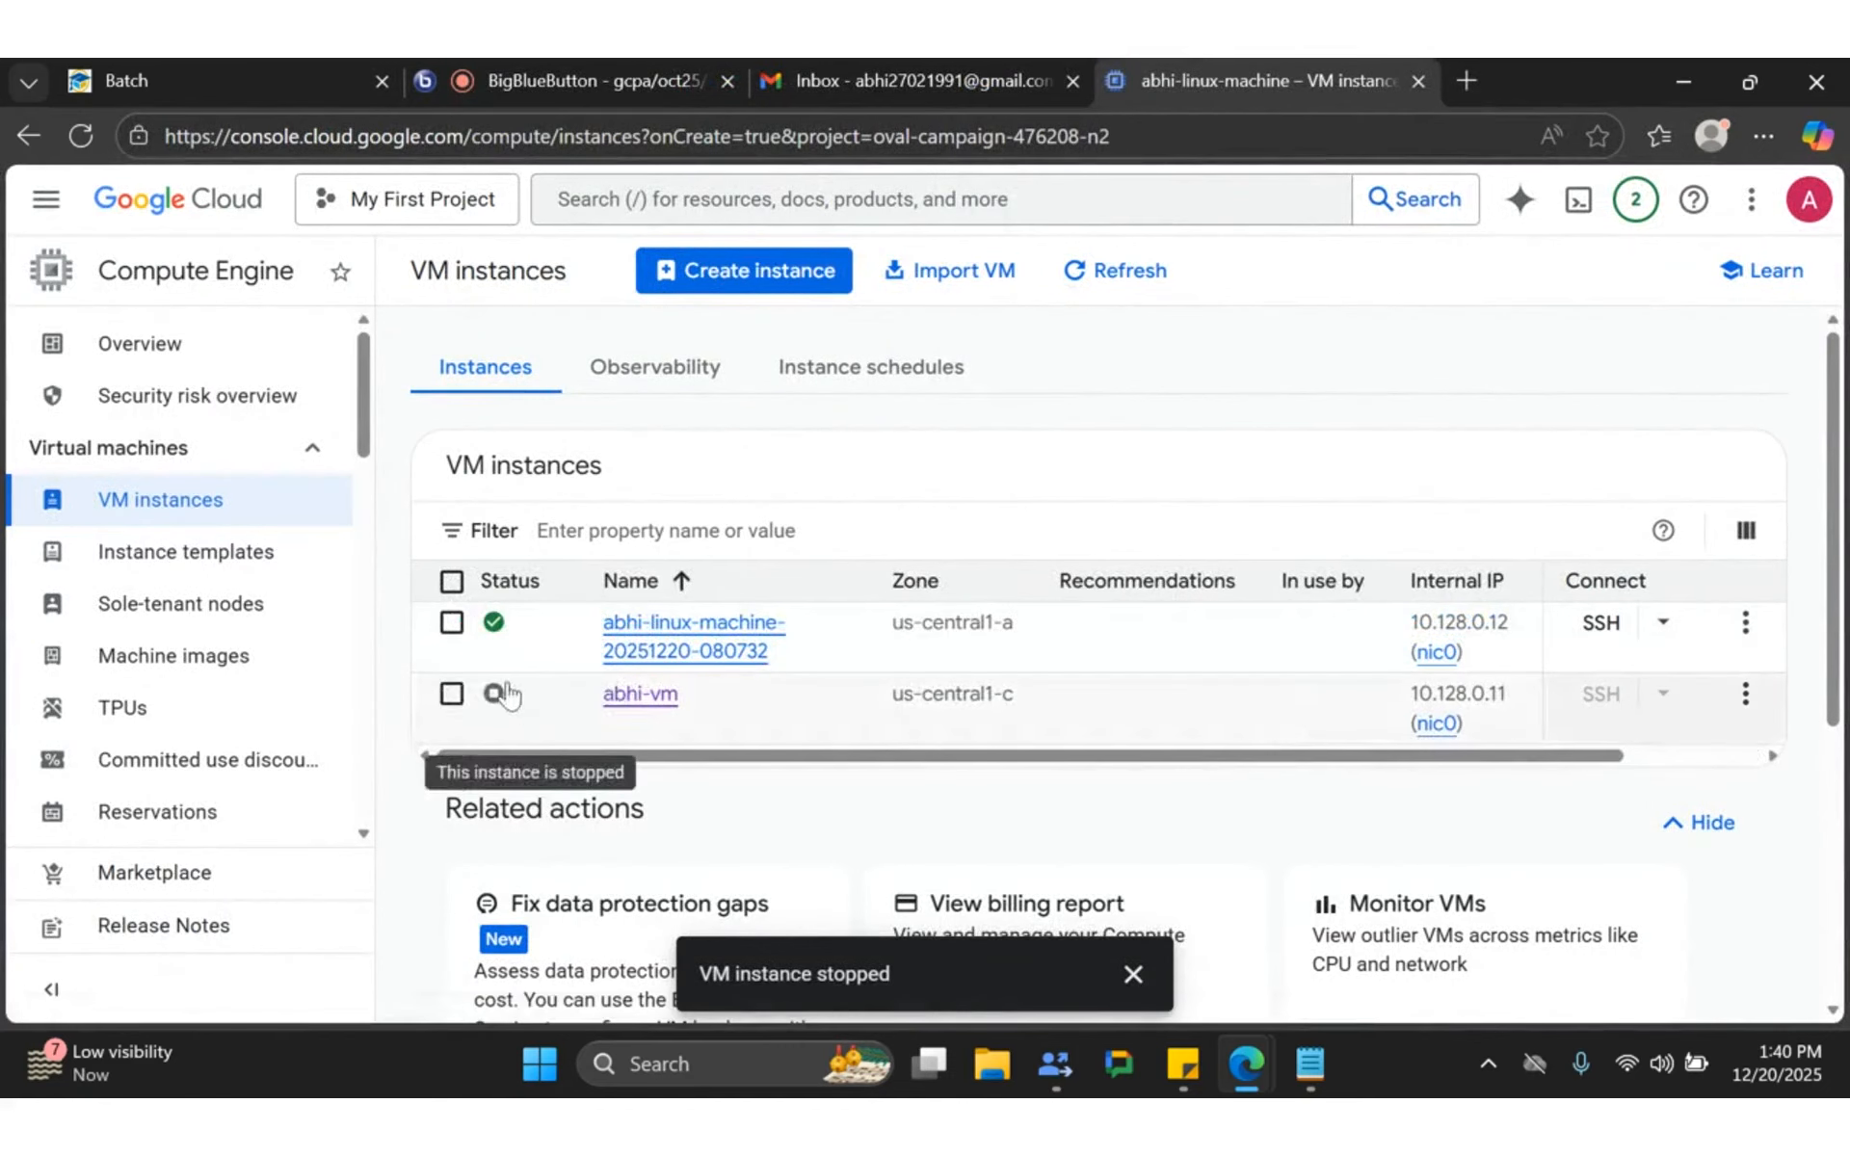
click(450, 624)
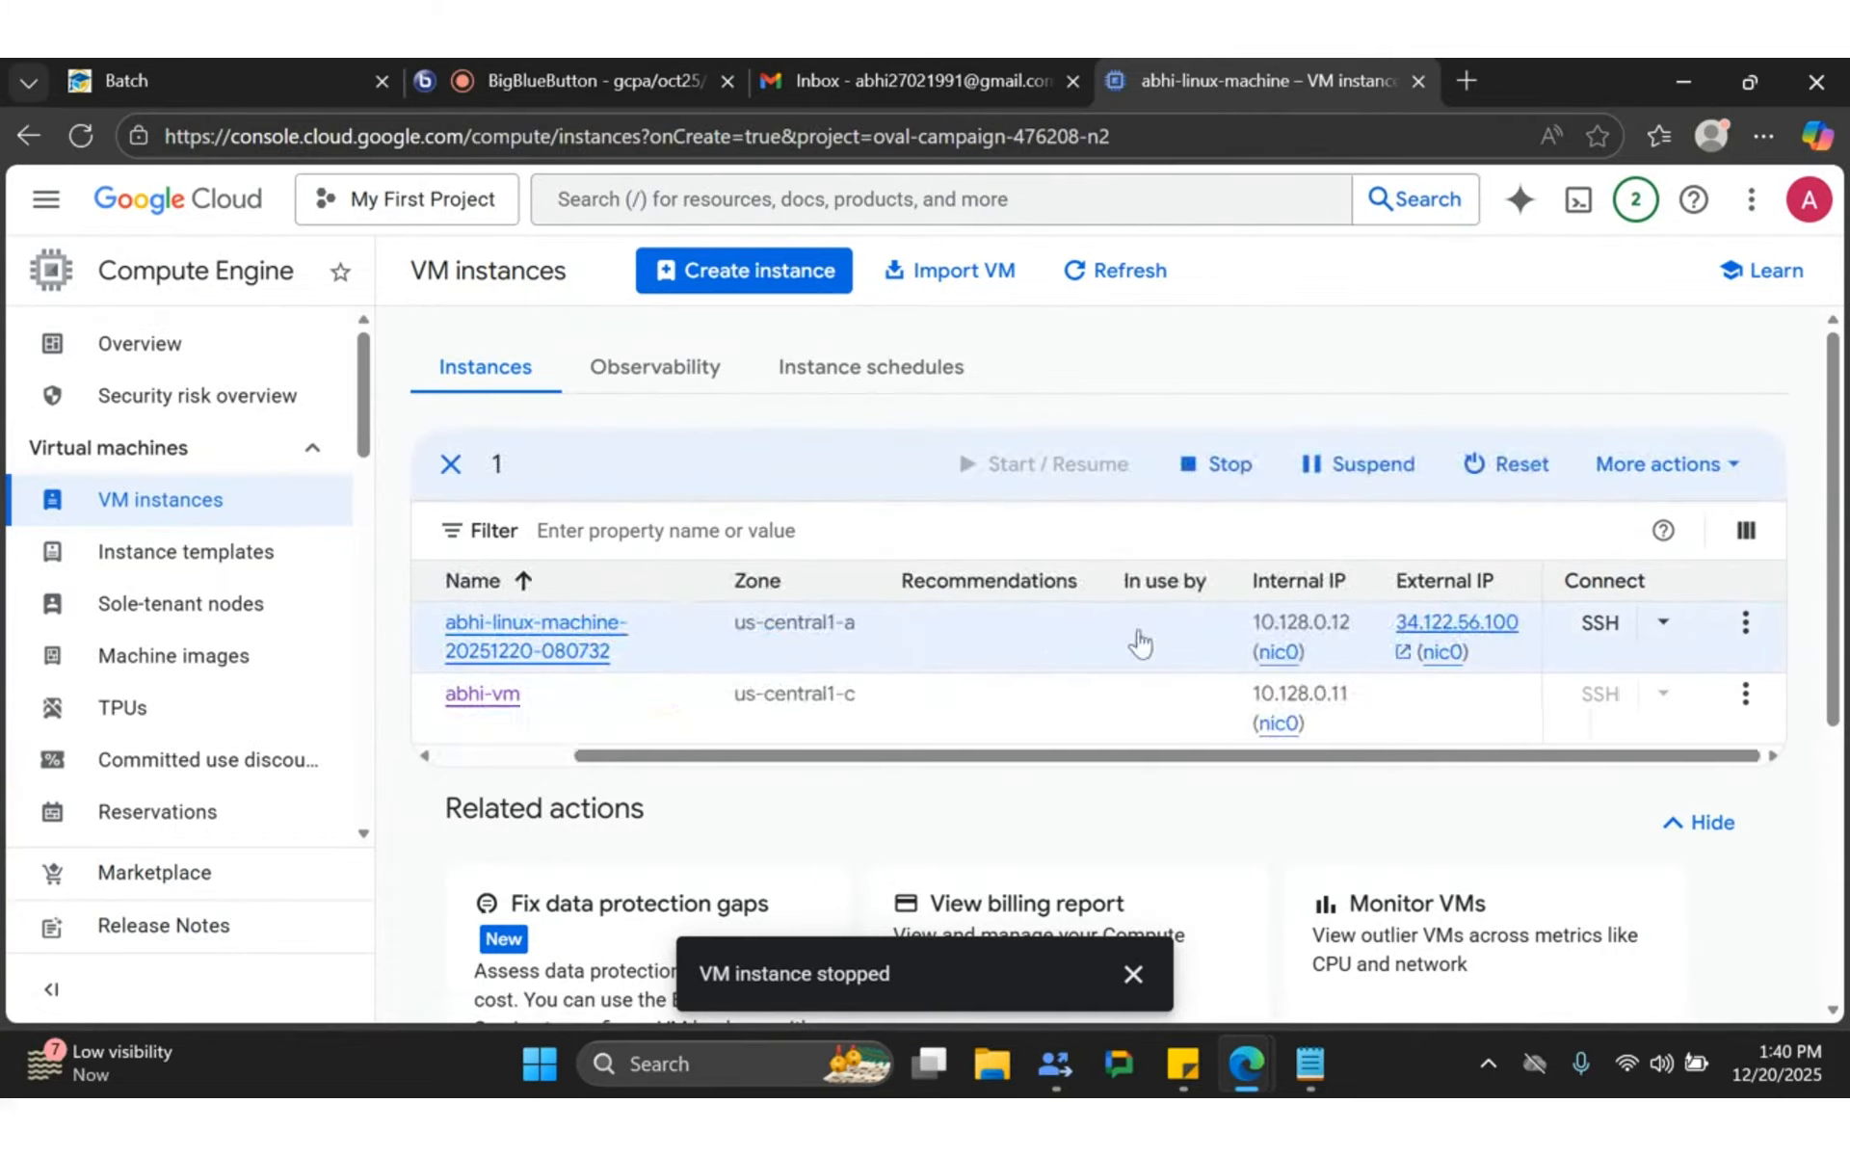
click(1744, 624)
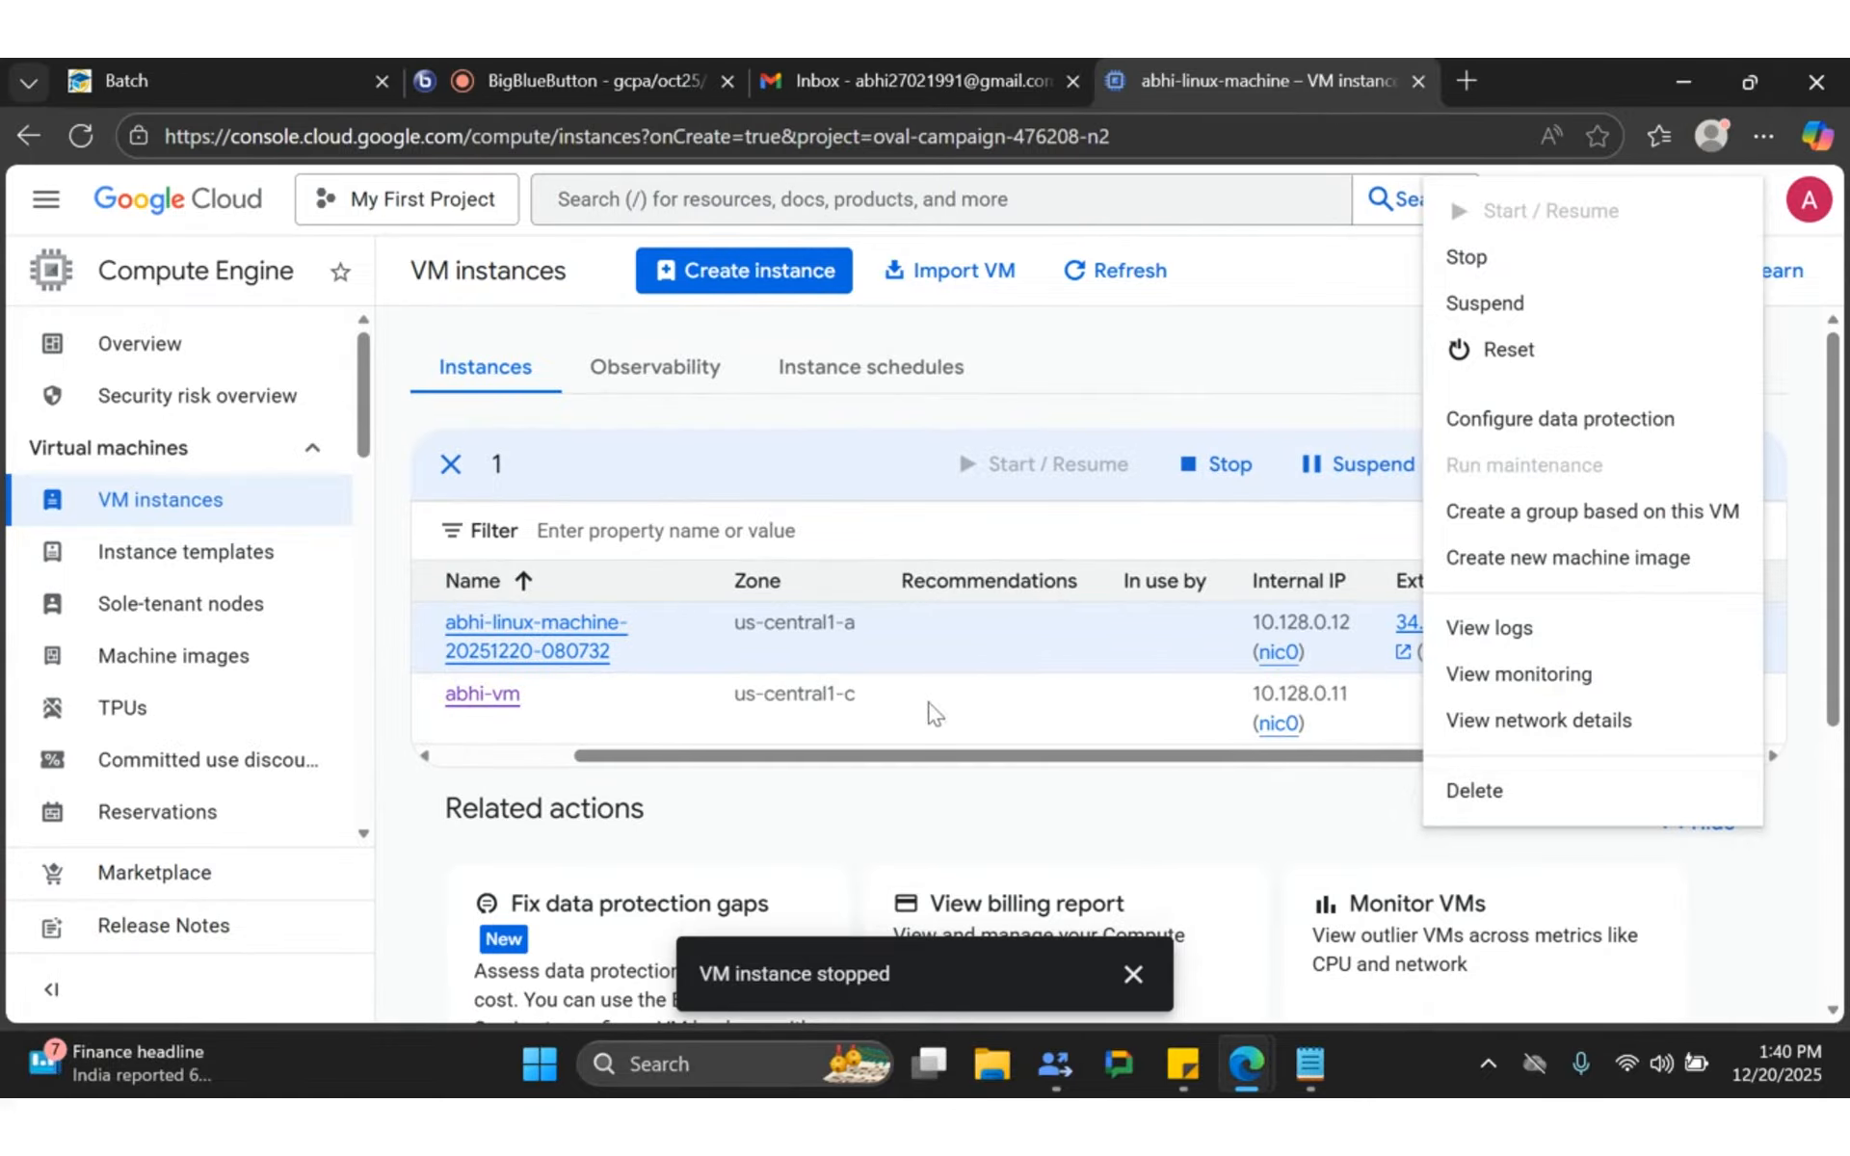
click(933, 714)
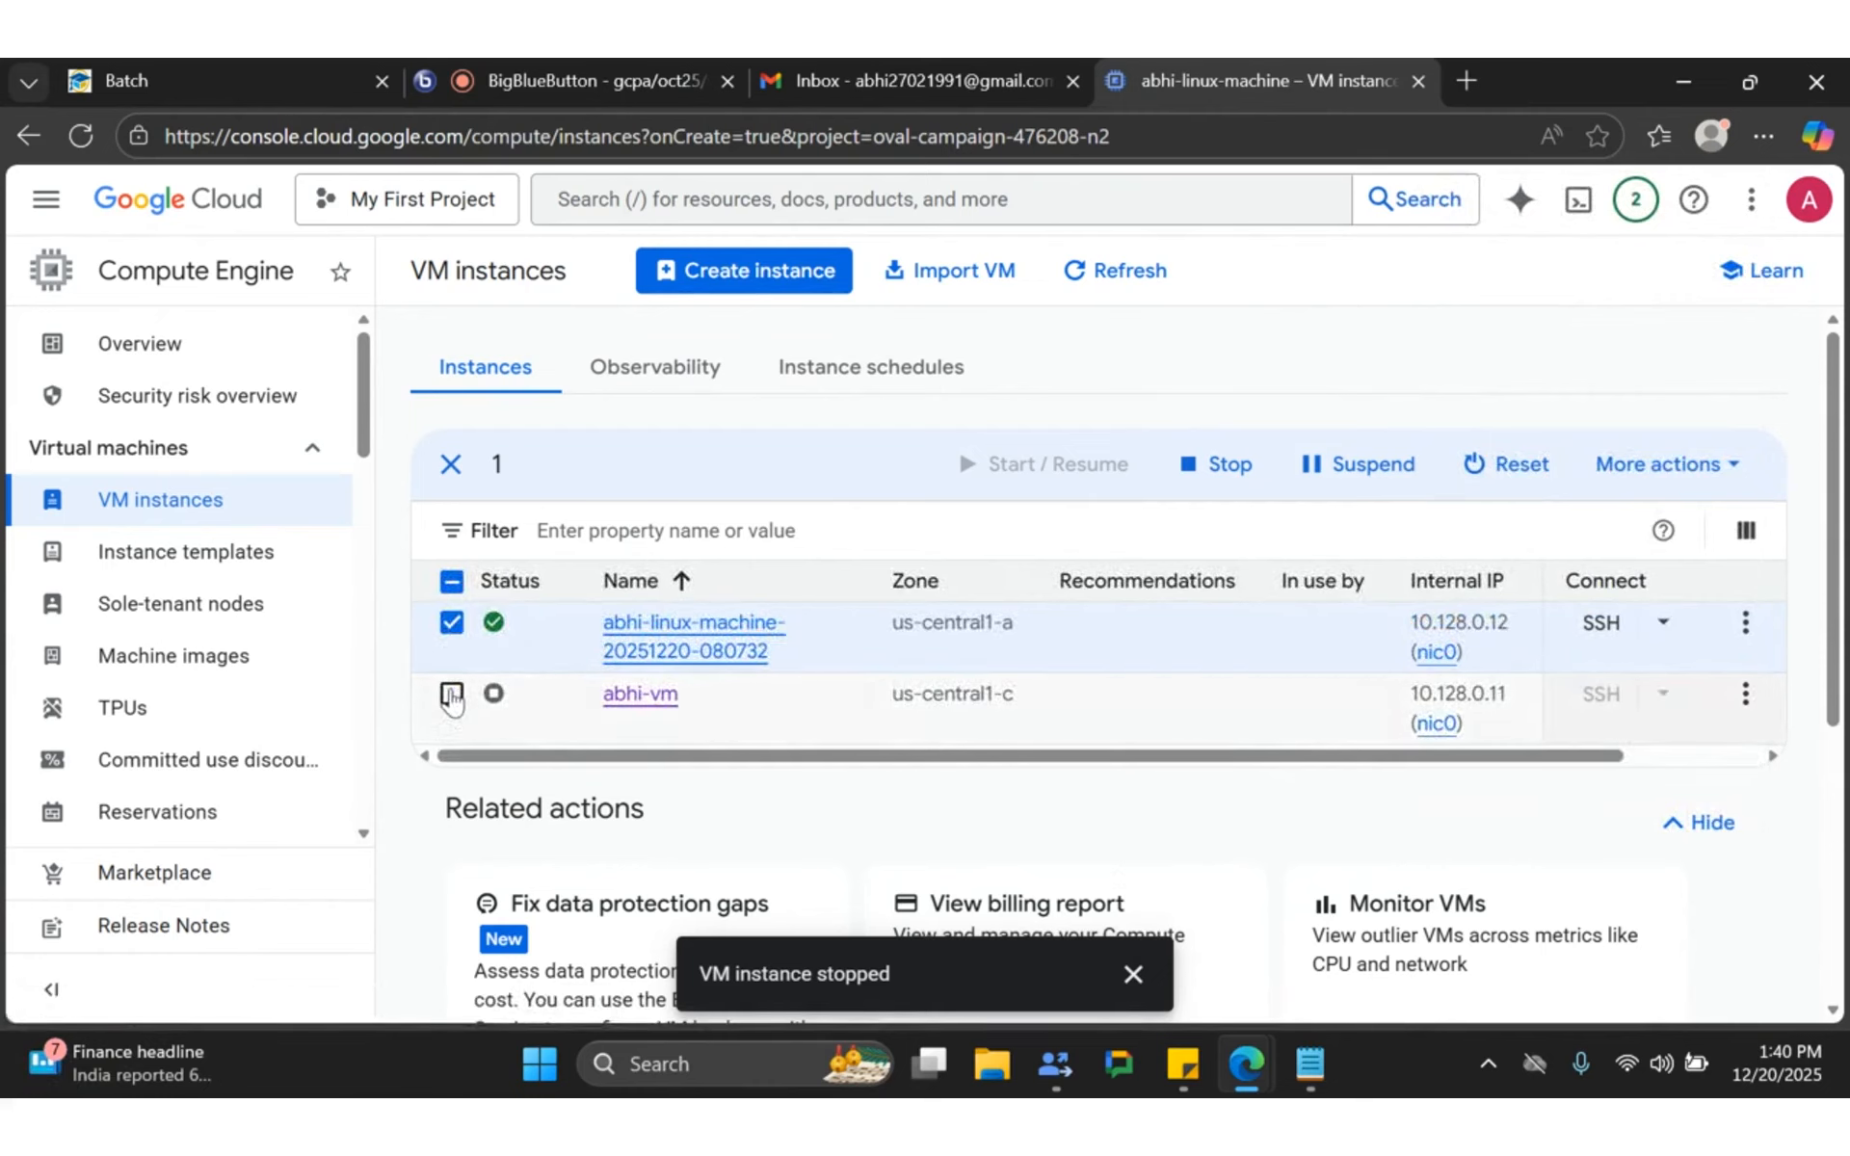
scroll(949, 660, right, 3)
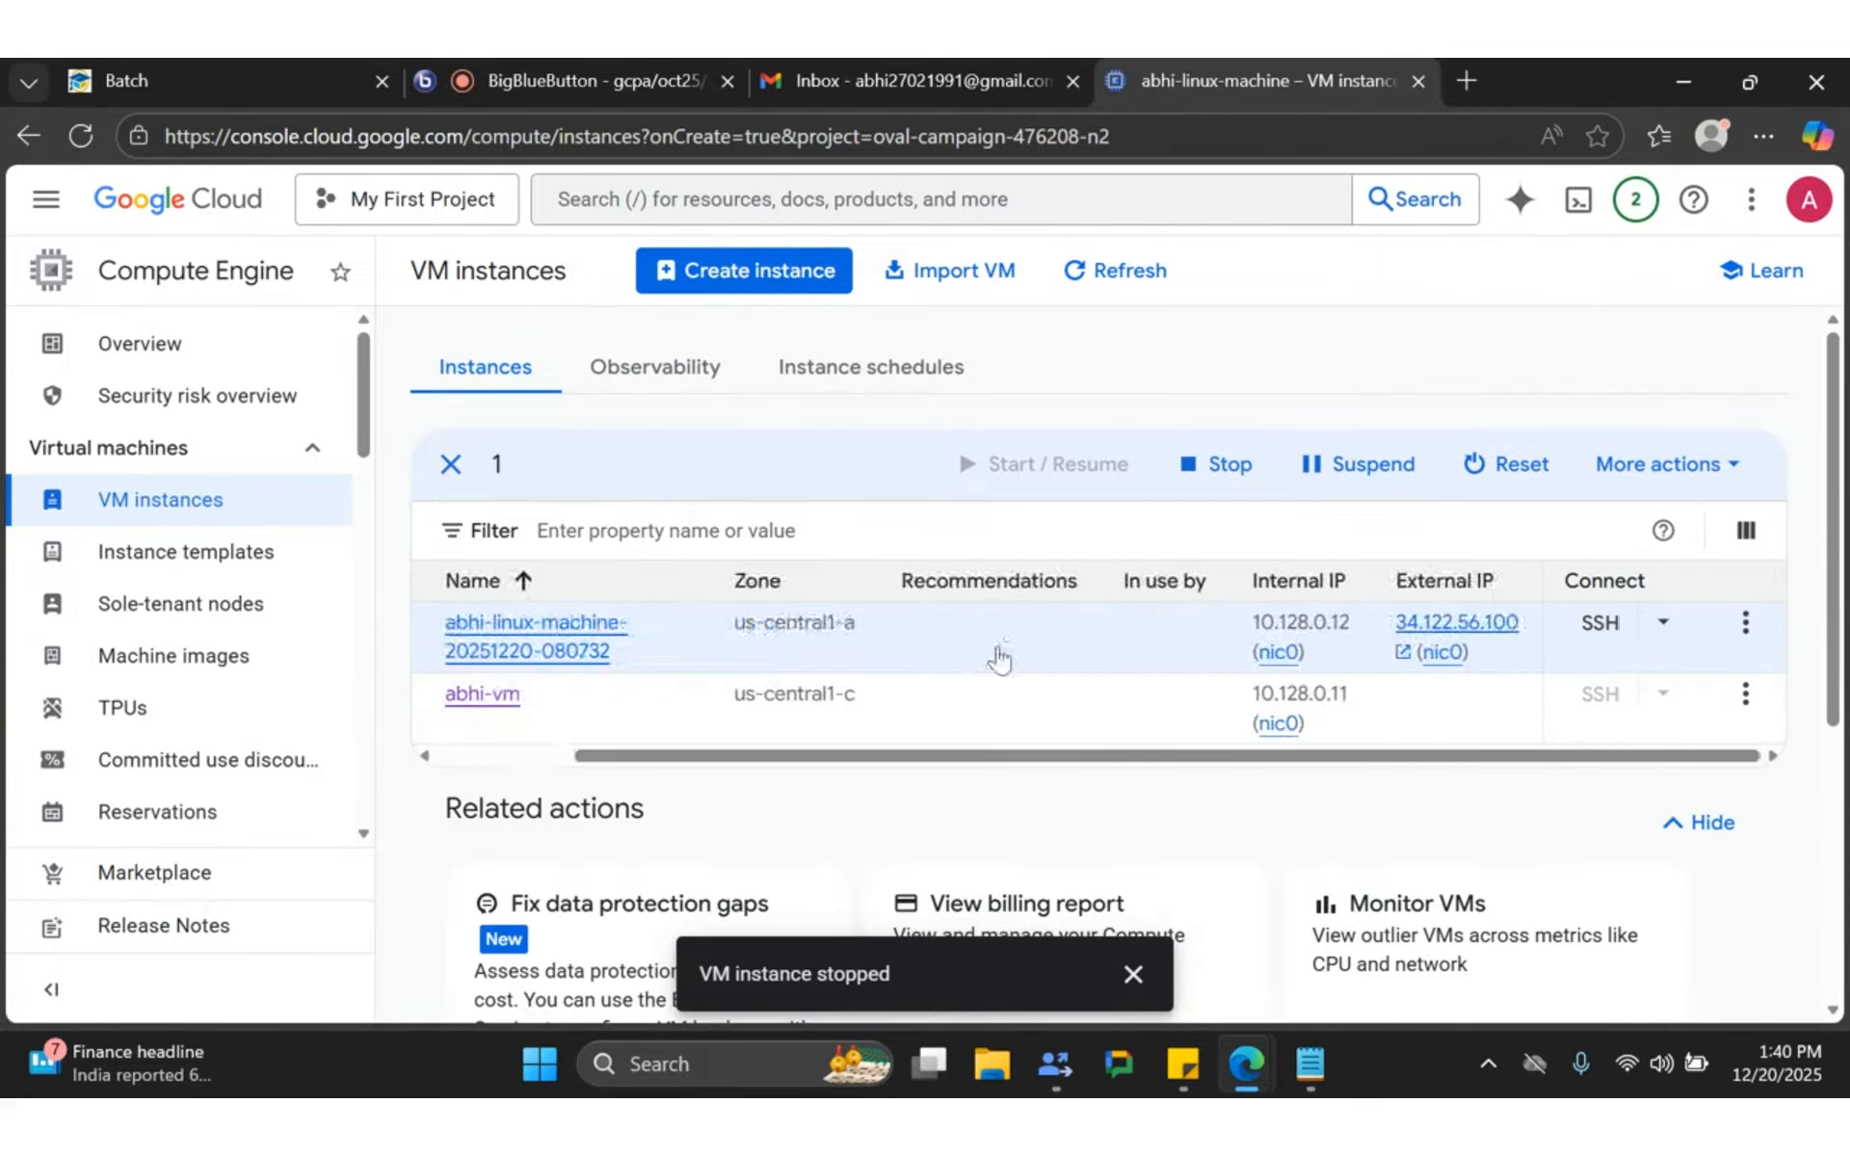
click(1745, 626)
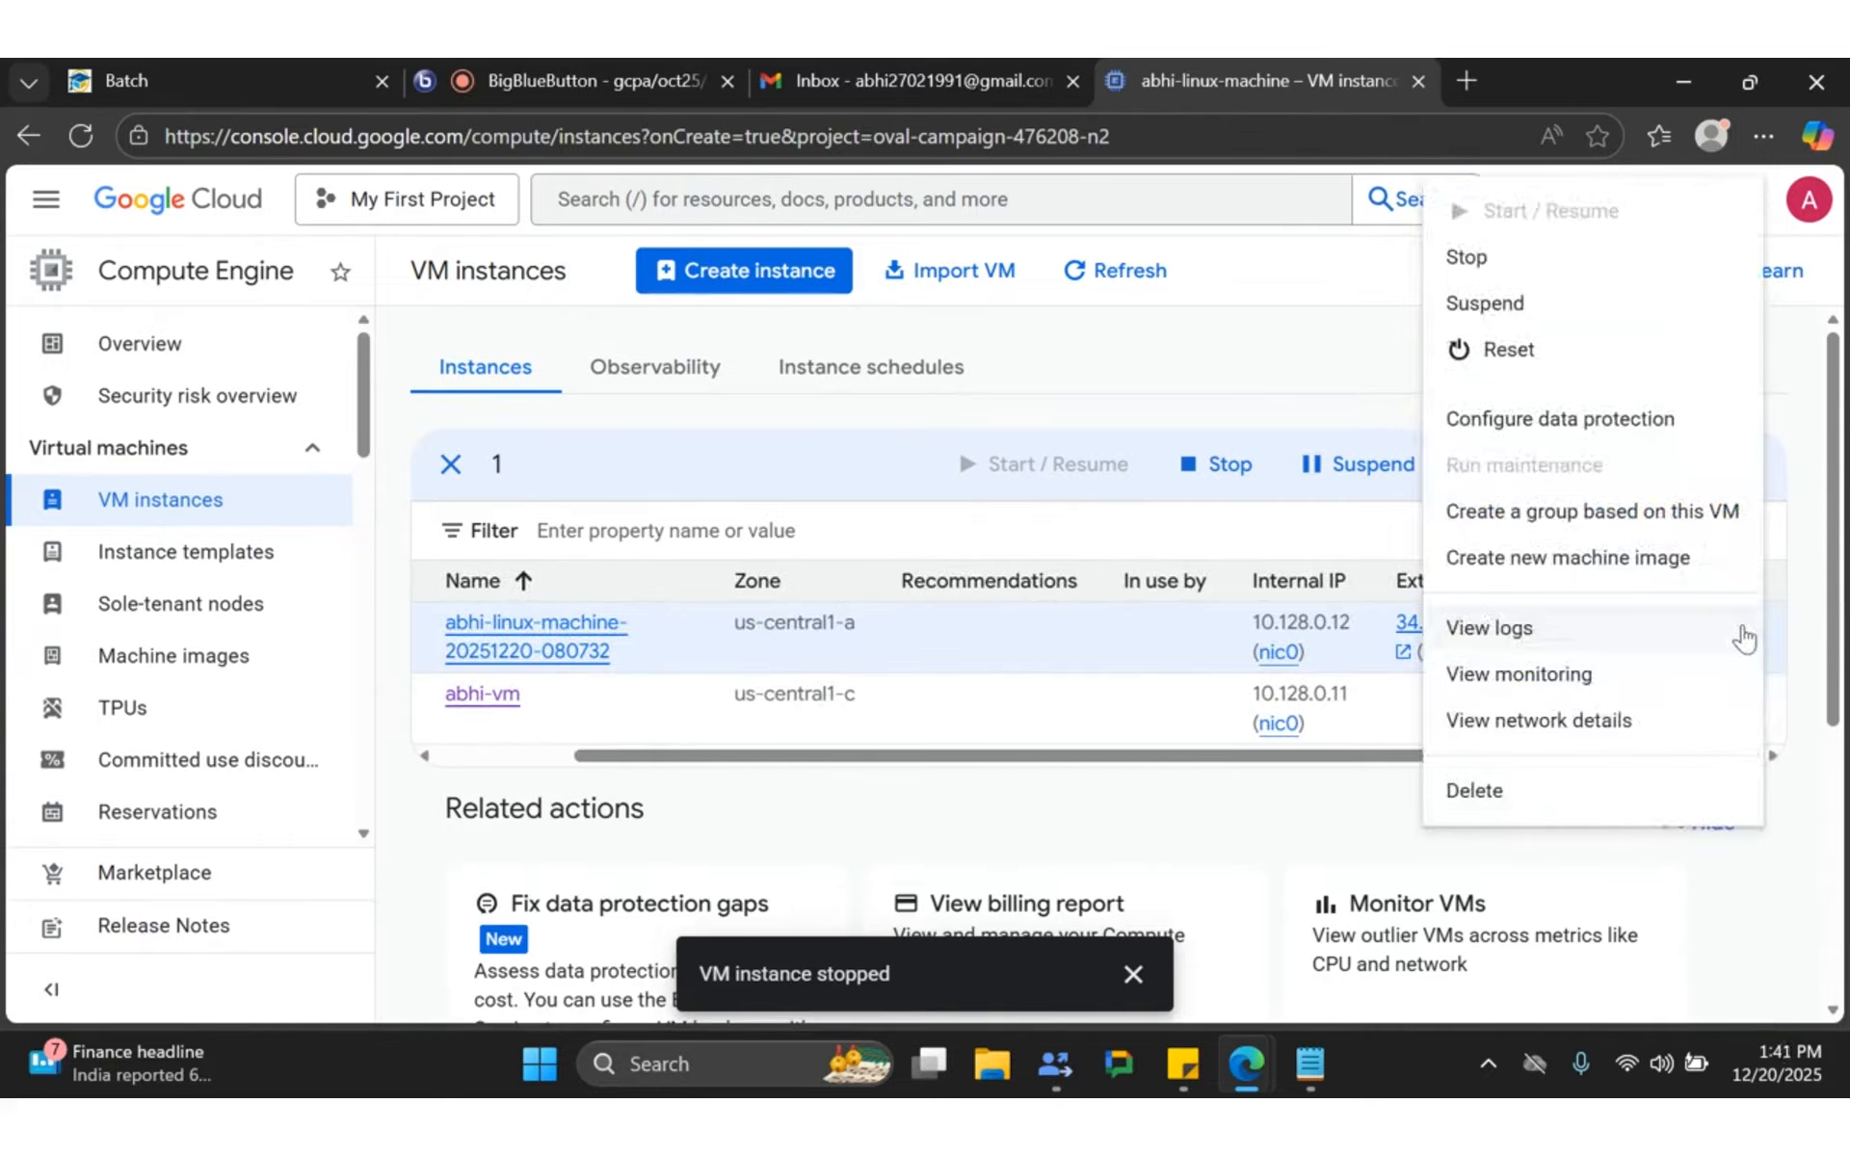
click(1474, 791)
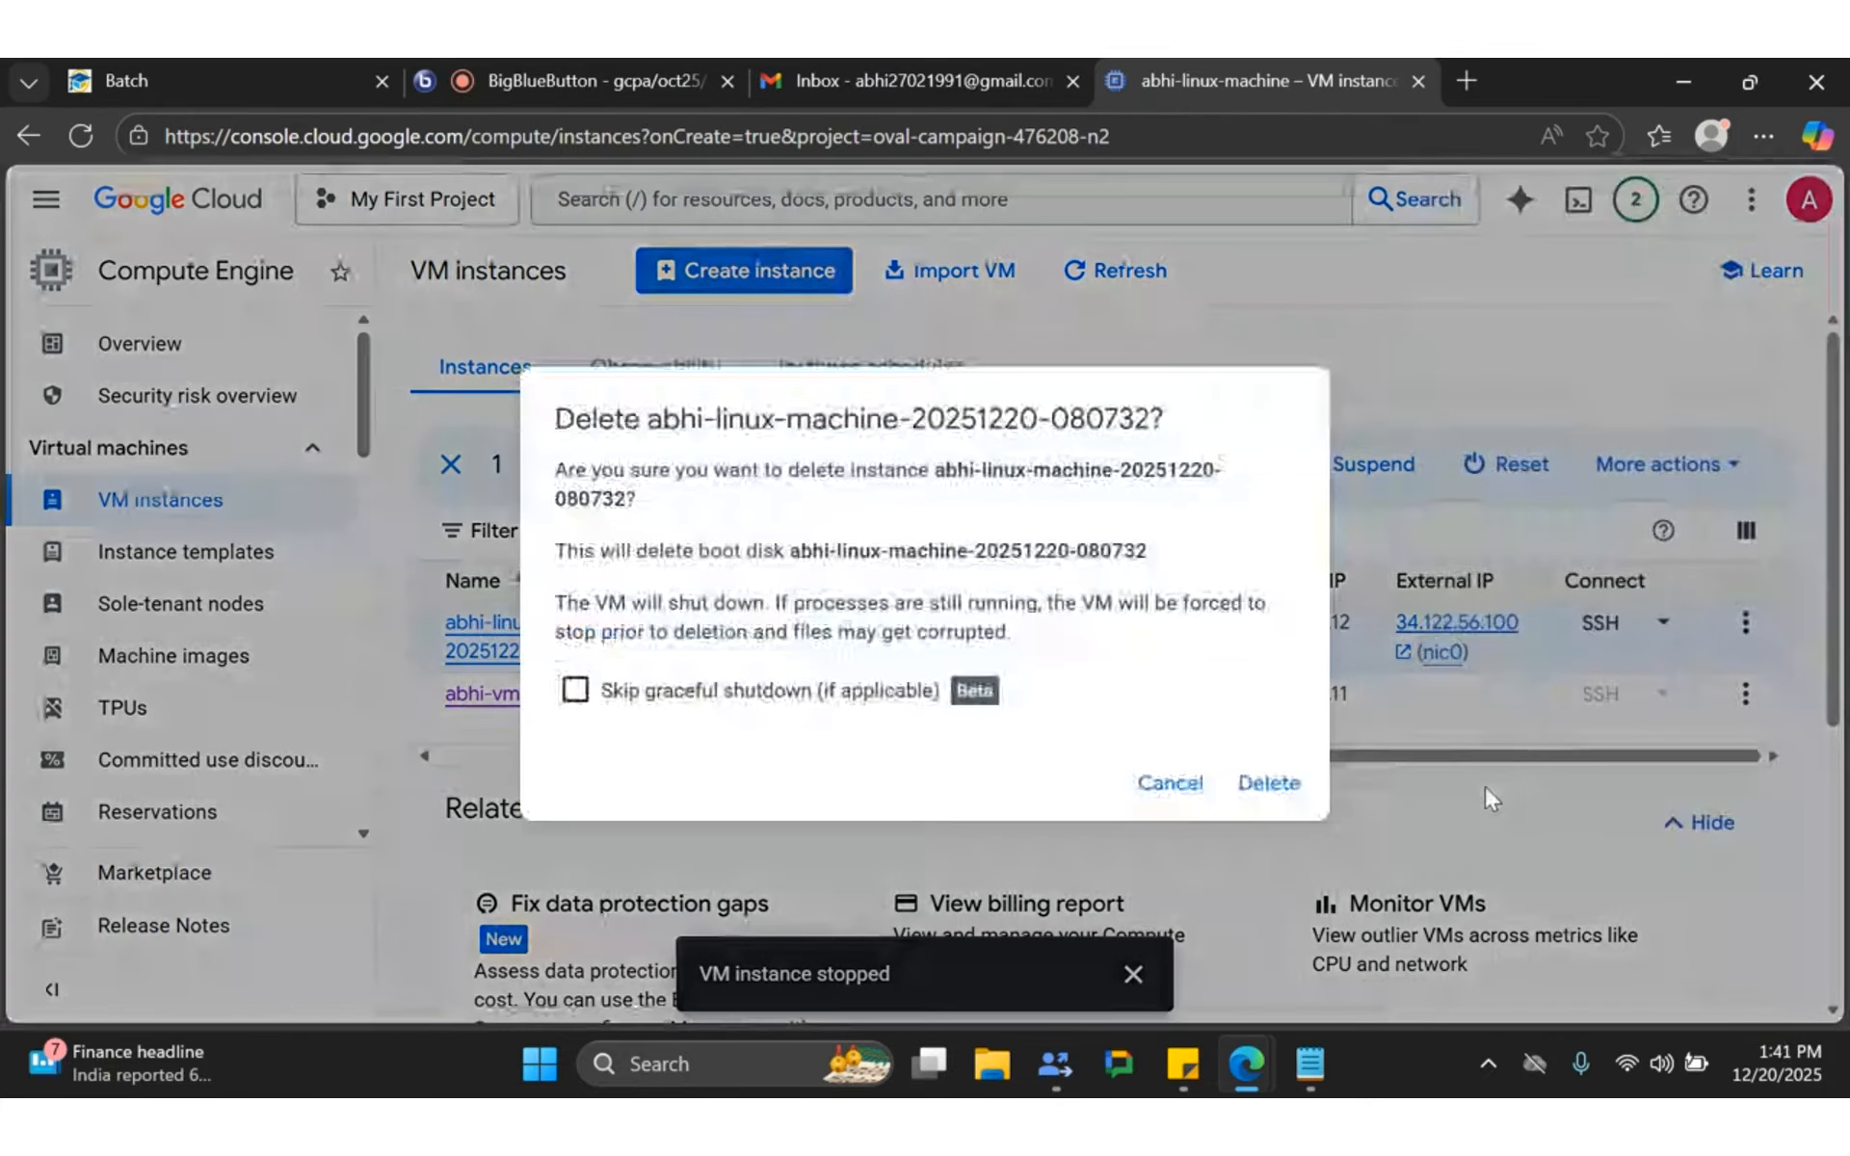
click(1270, 785)
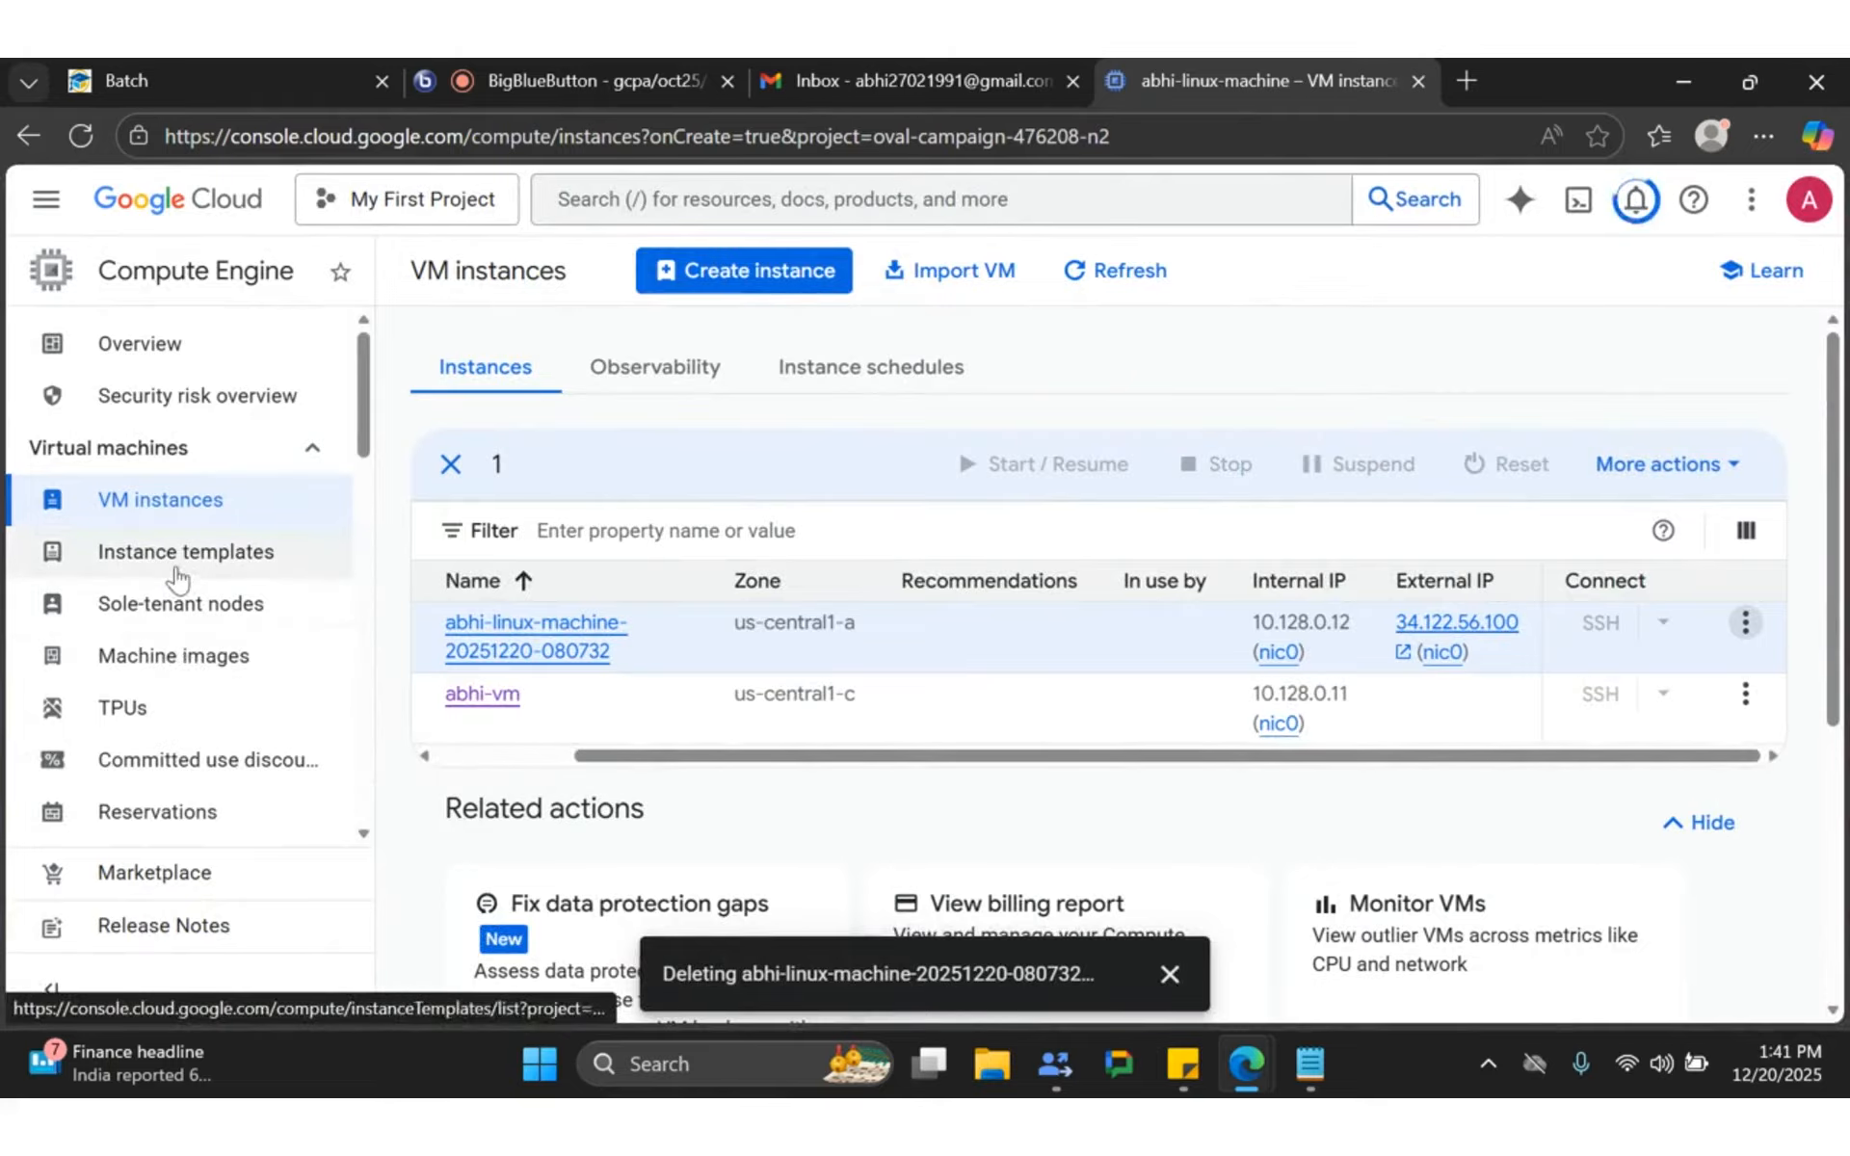
Open Compute Engine Images from the sidebar and browse the public image list.
scroll(176, 578, down, 2)
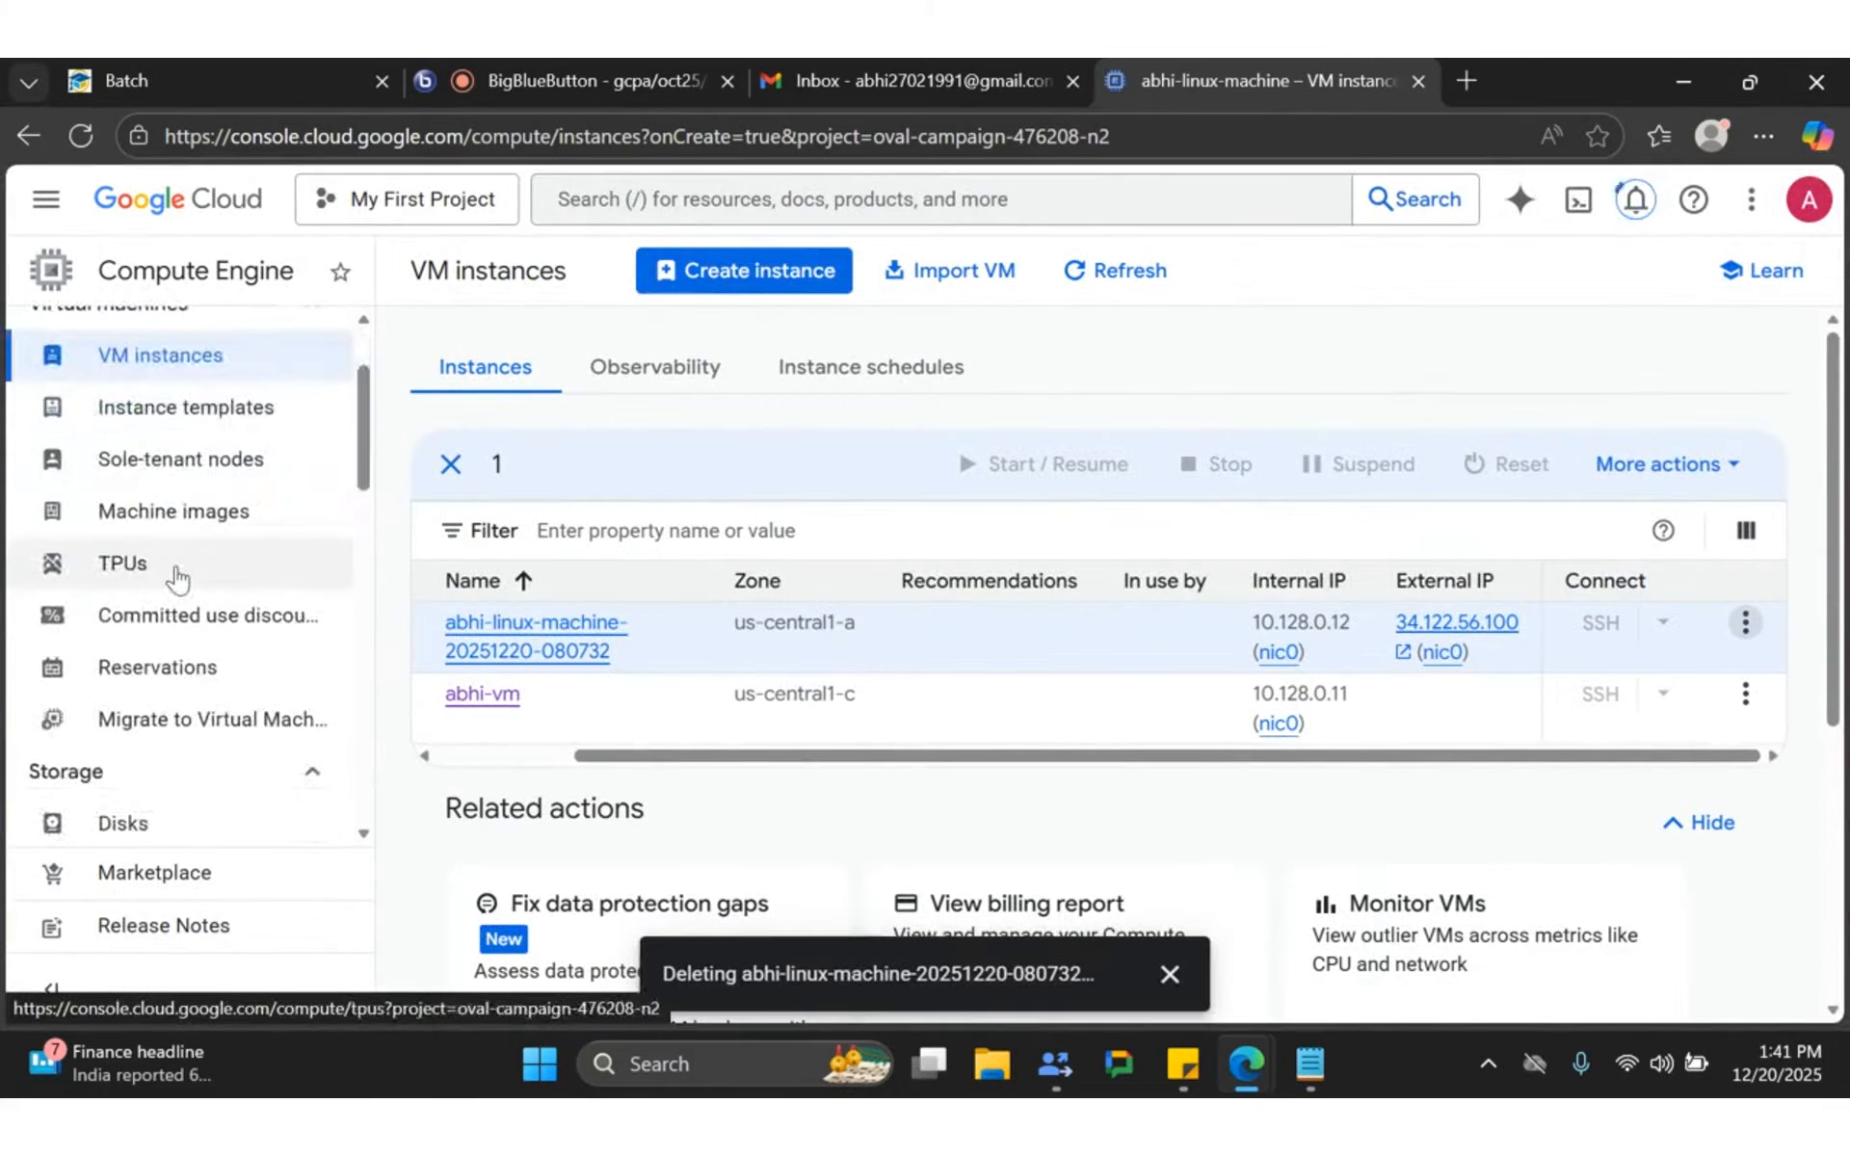
scroll(177, 578, down, 2)
scroll(177, 578, down, 1)
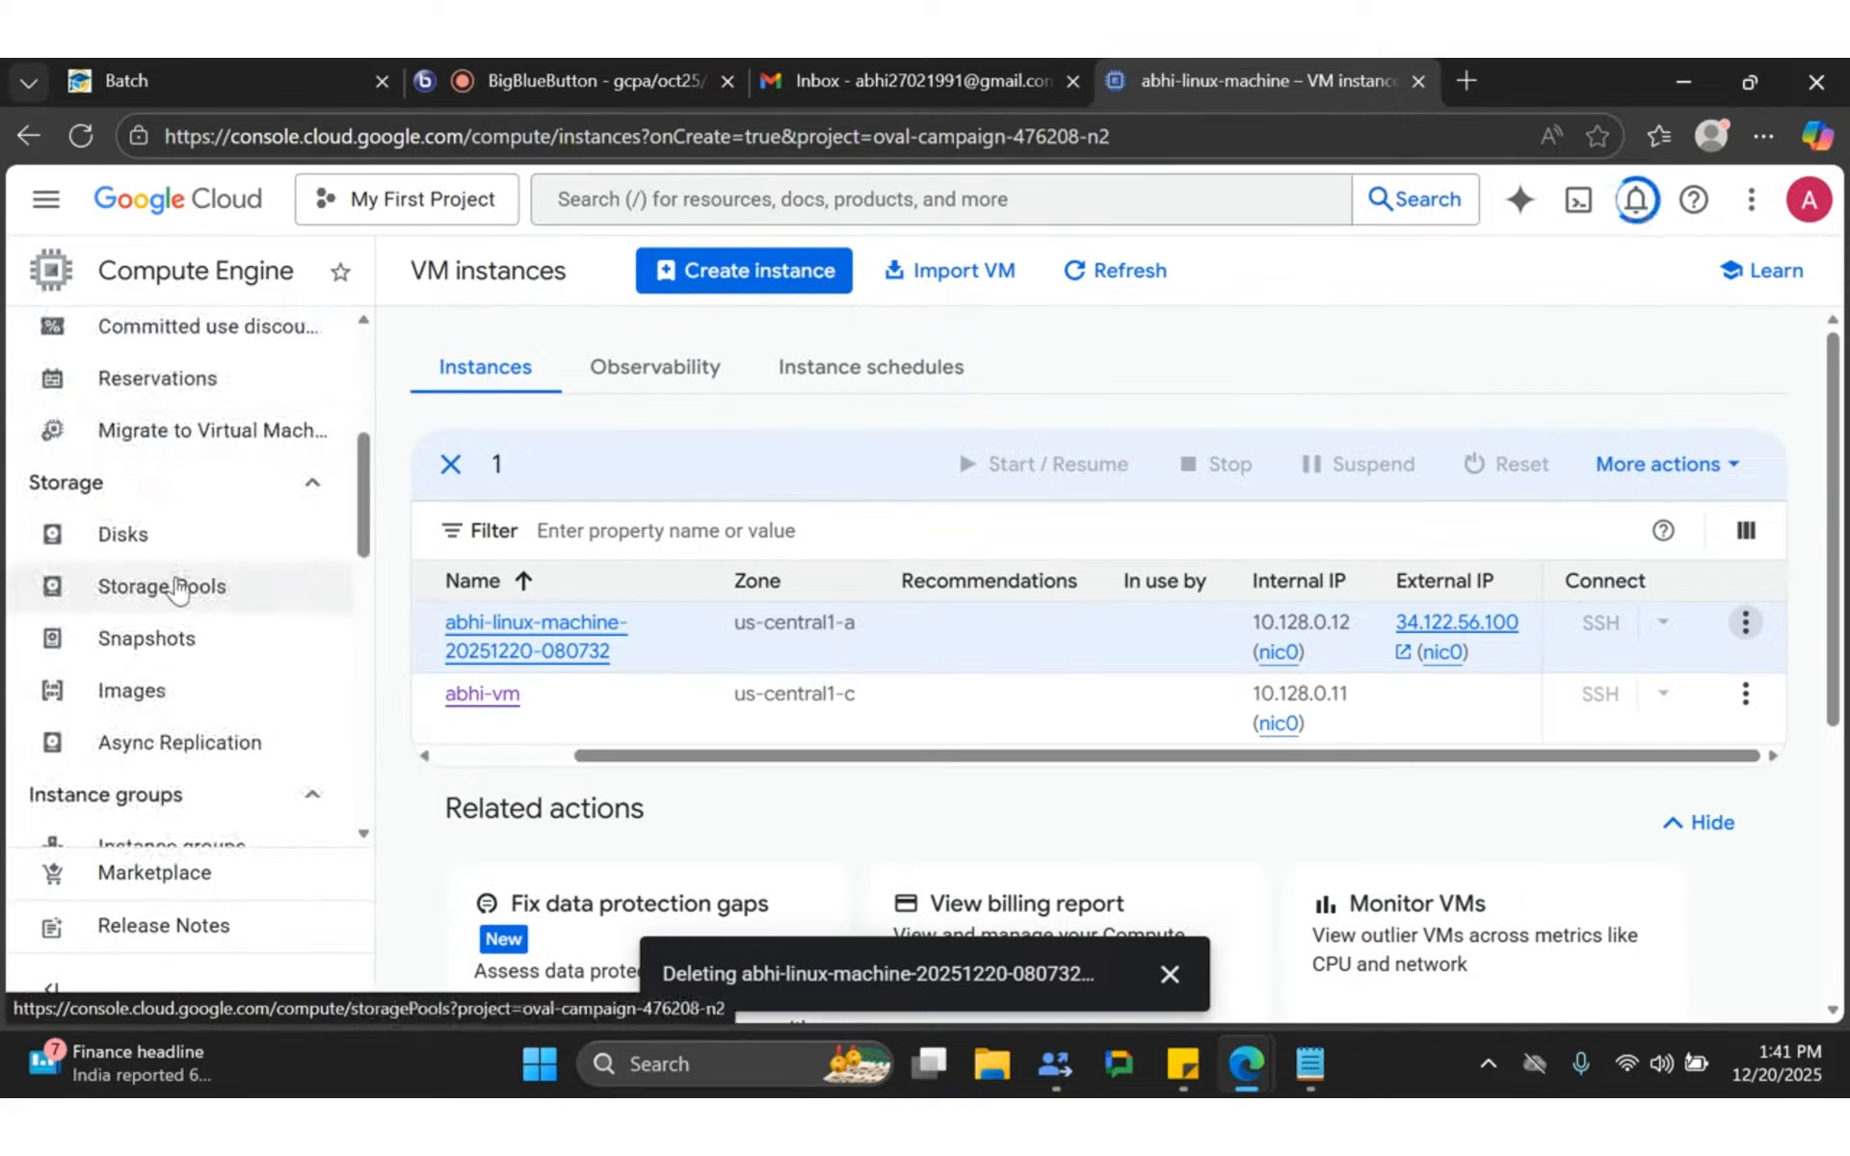
click(154, 693)
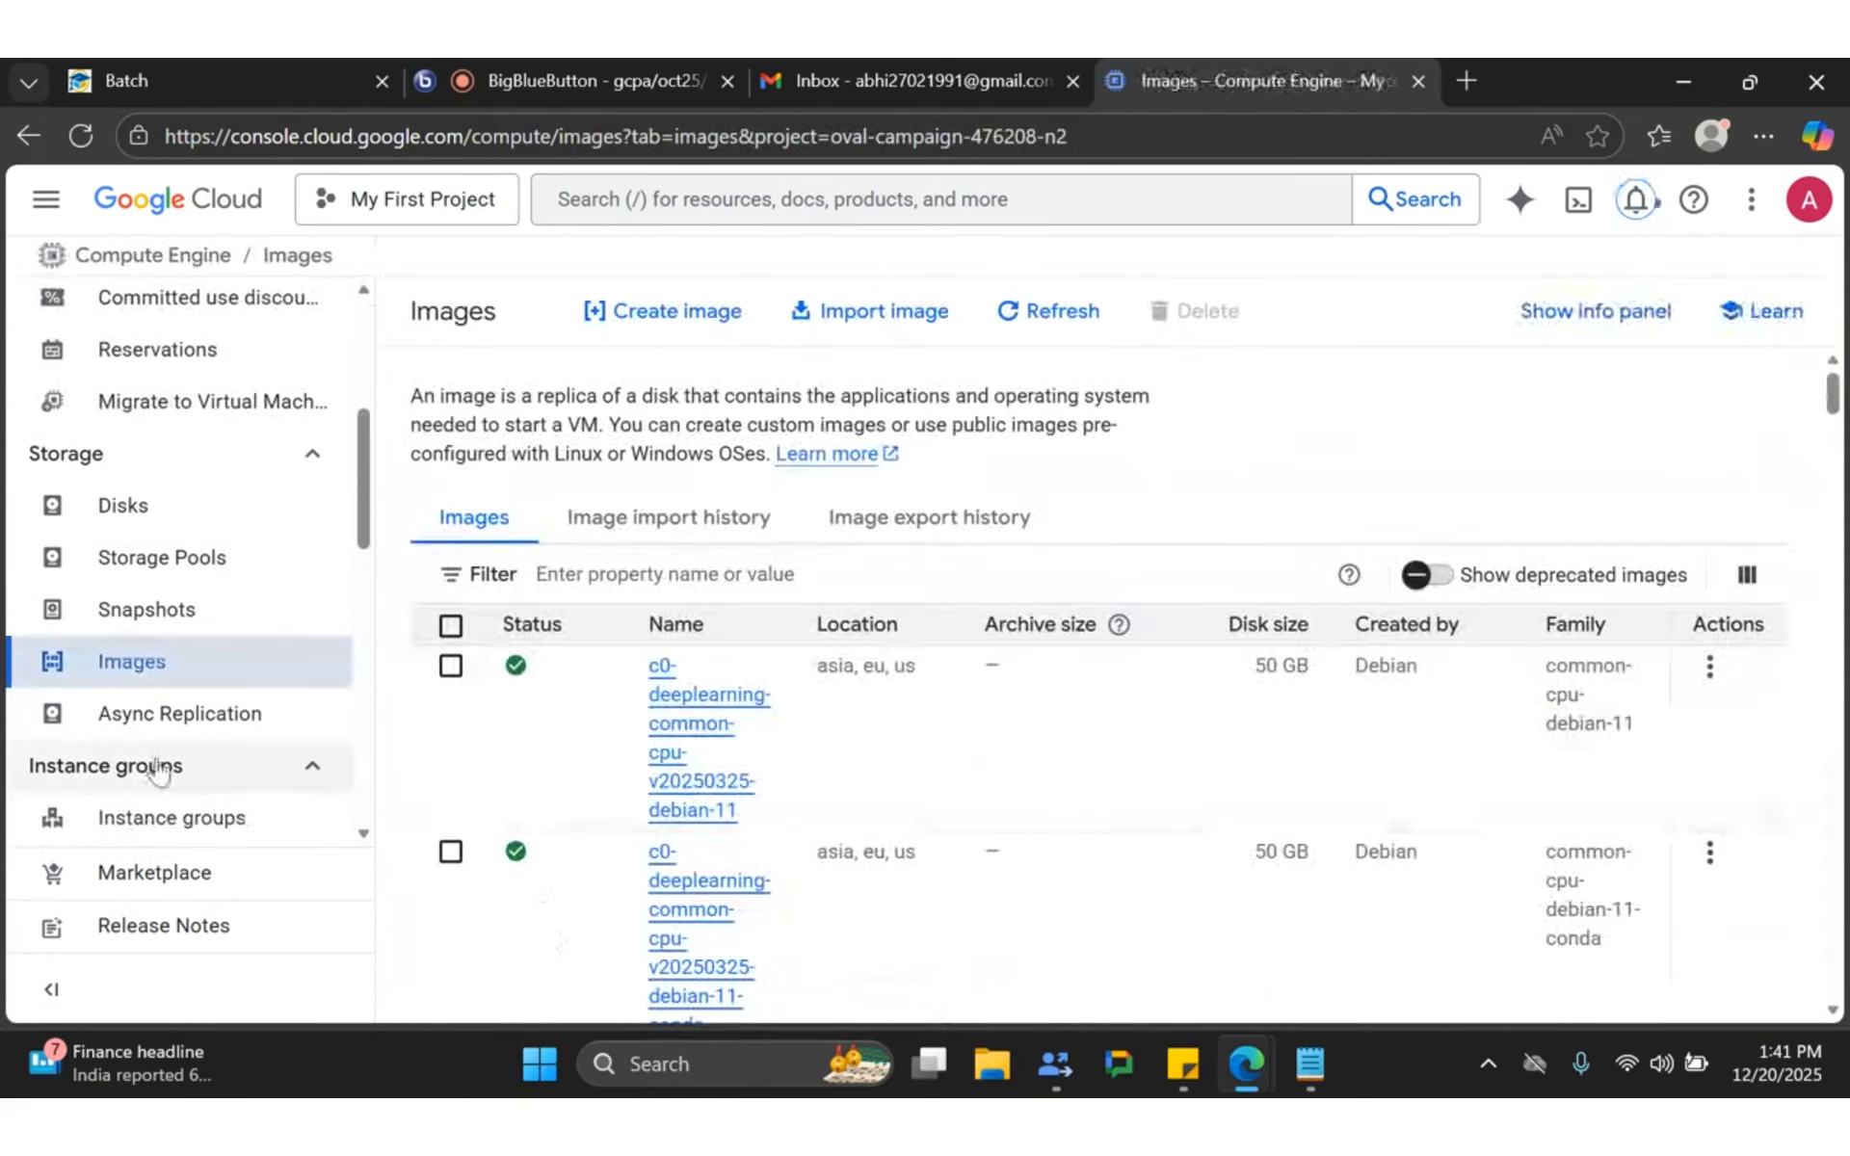
scroll(828, 737, down, 2)
scroll(828, 737, down, 5)
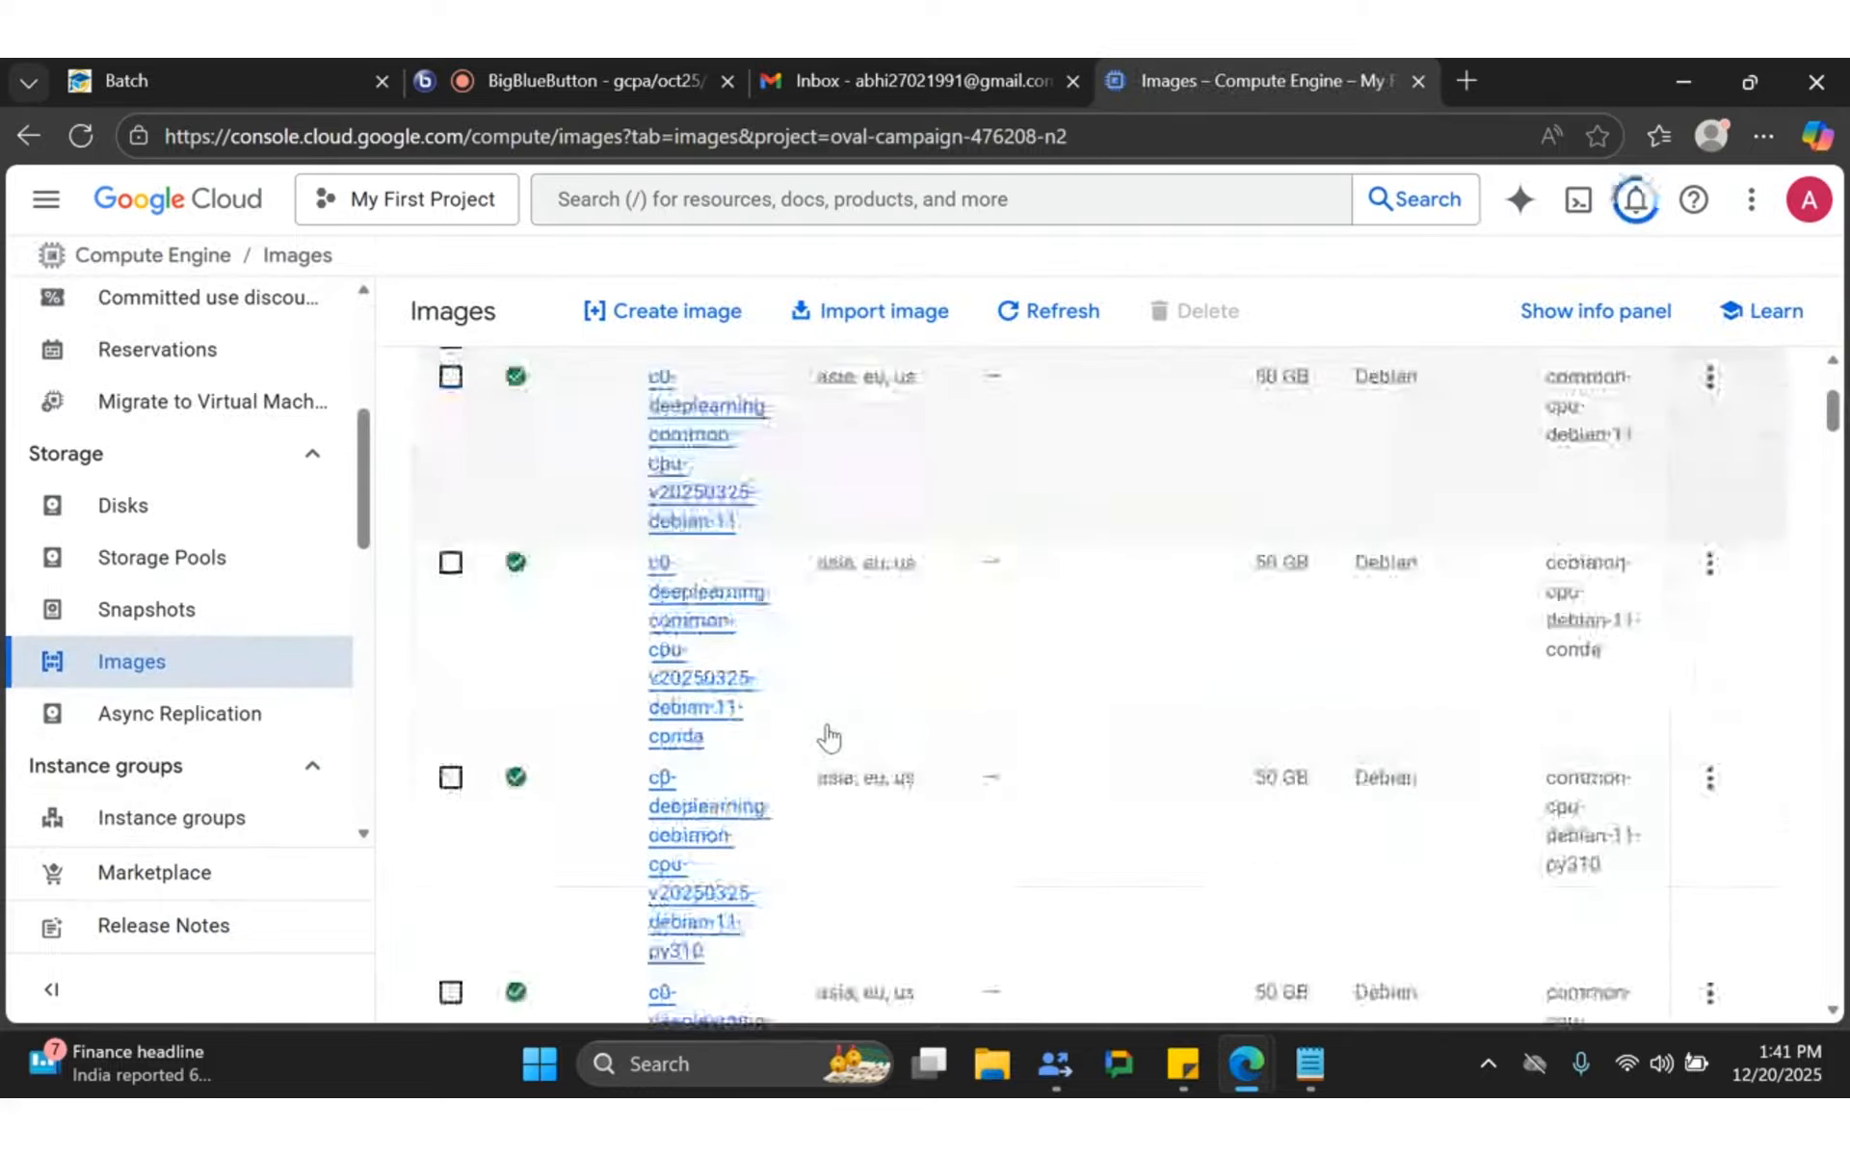
scroll(828, 736, down, 6)
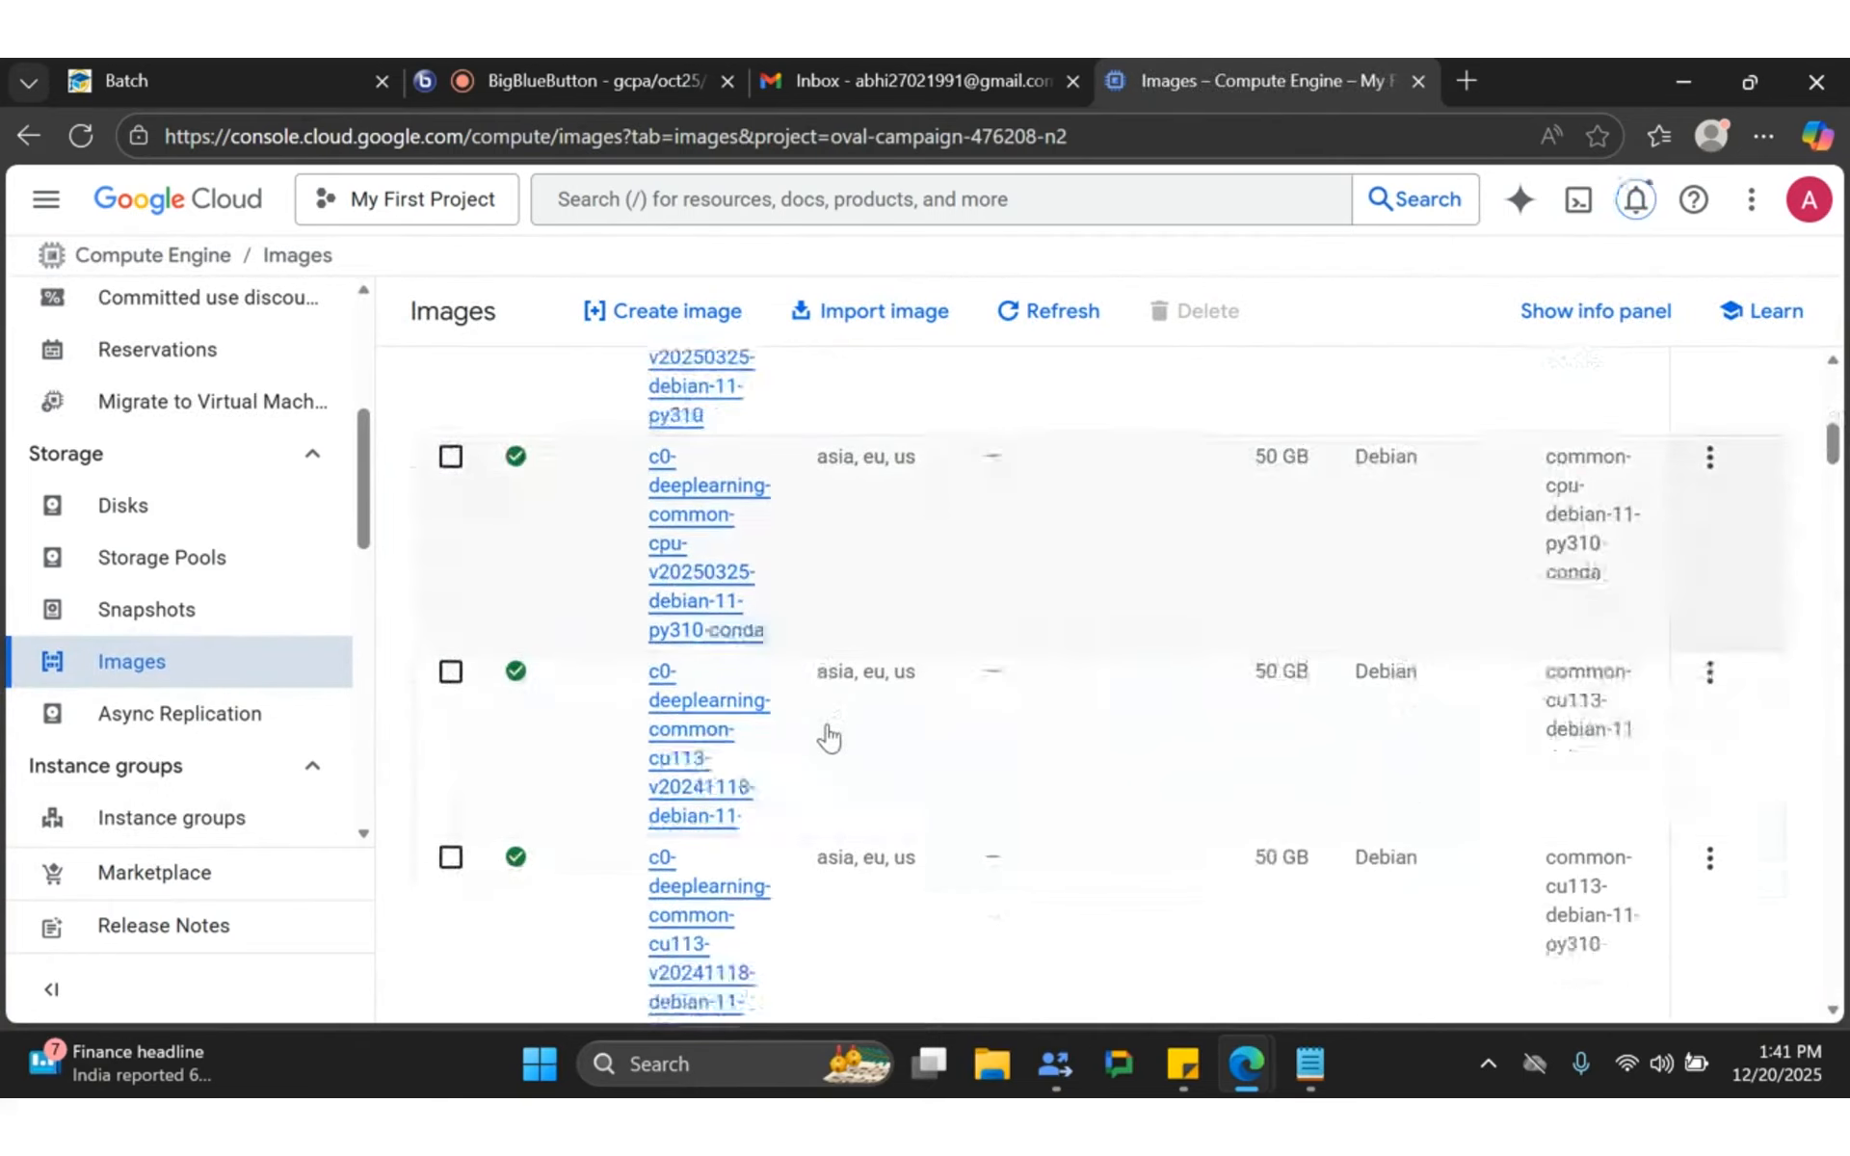
scroll(829, 737, down, 10)
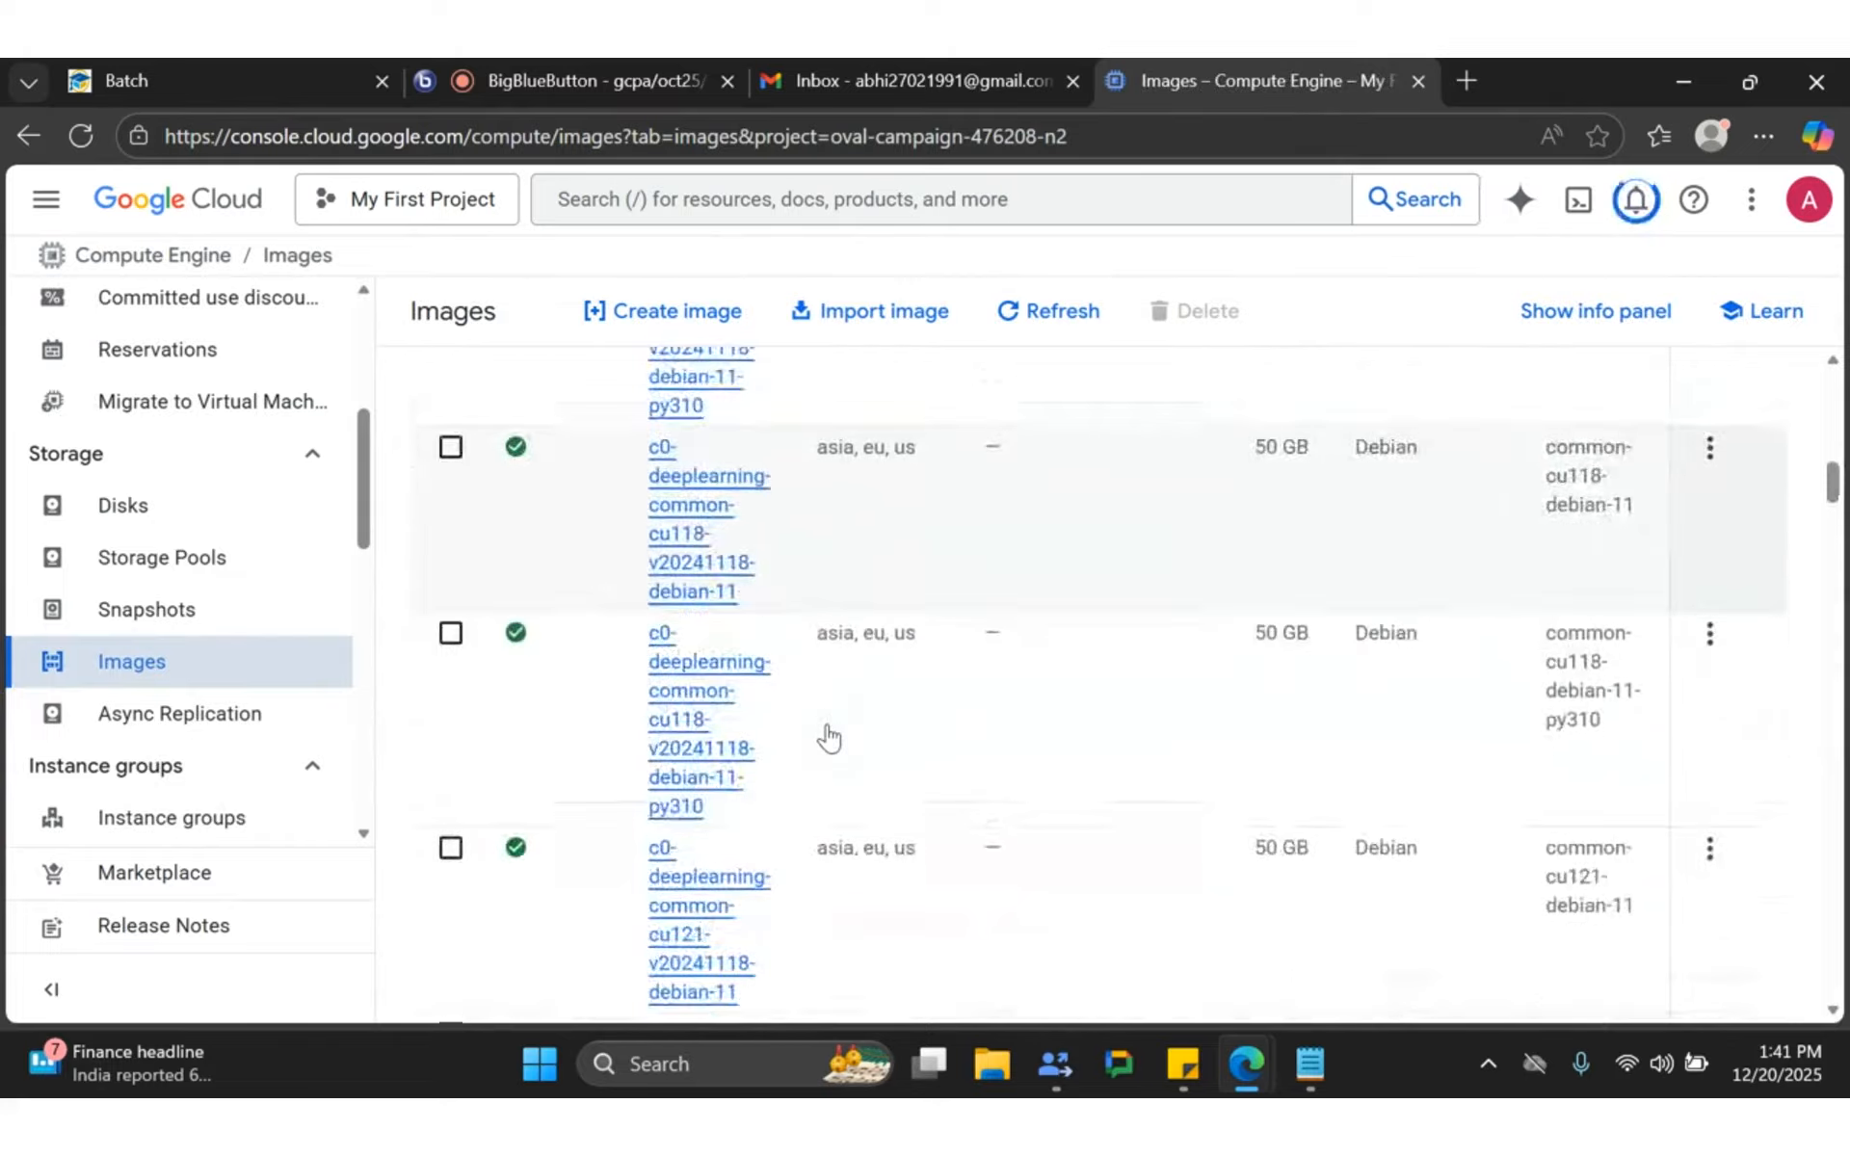
scroll(829, 737, down, 10)
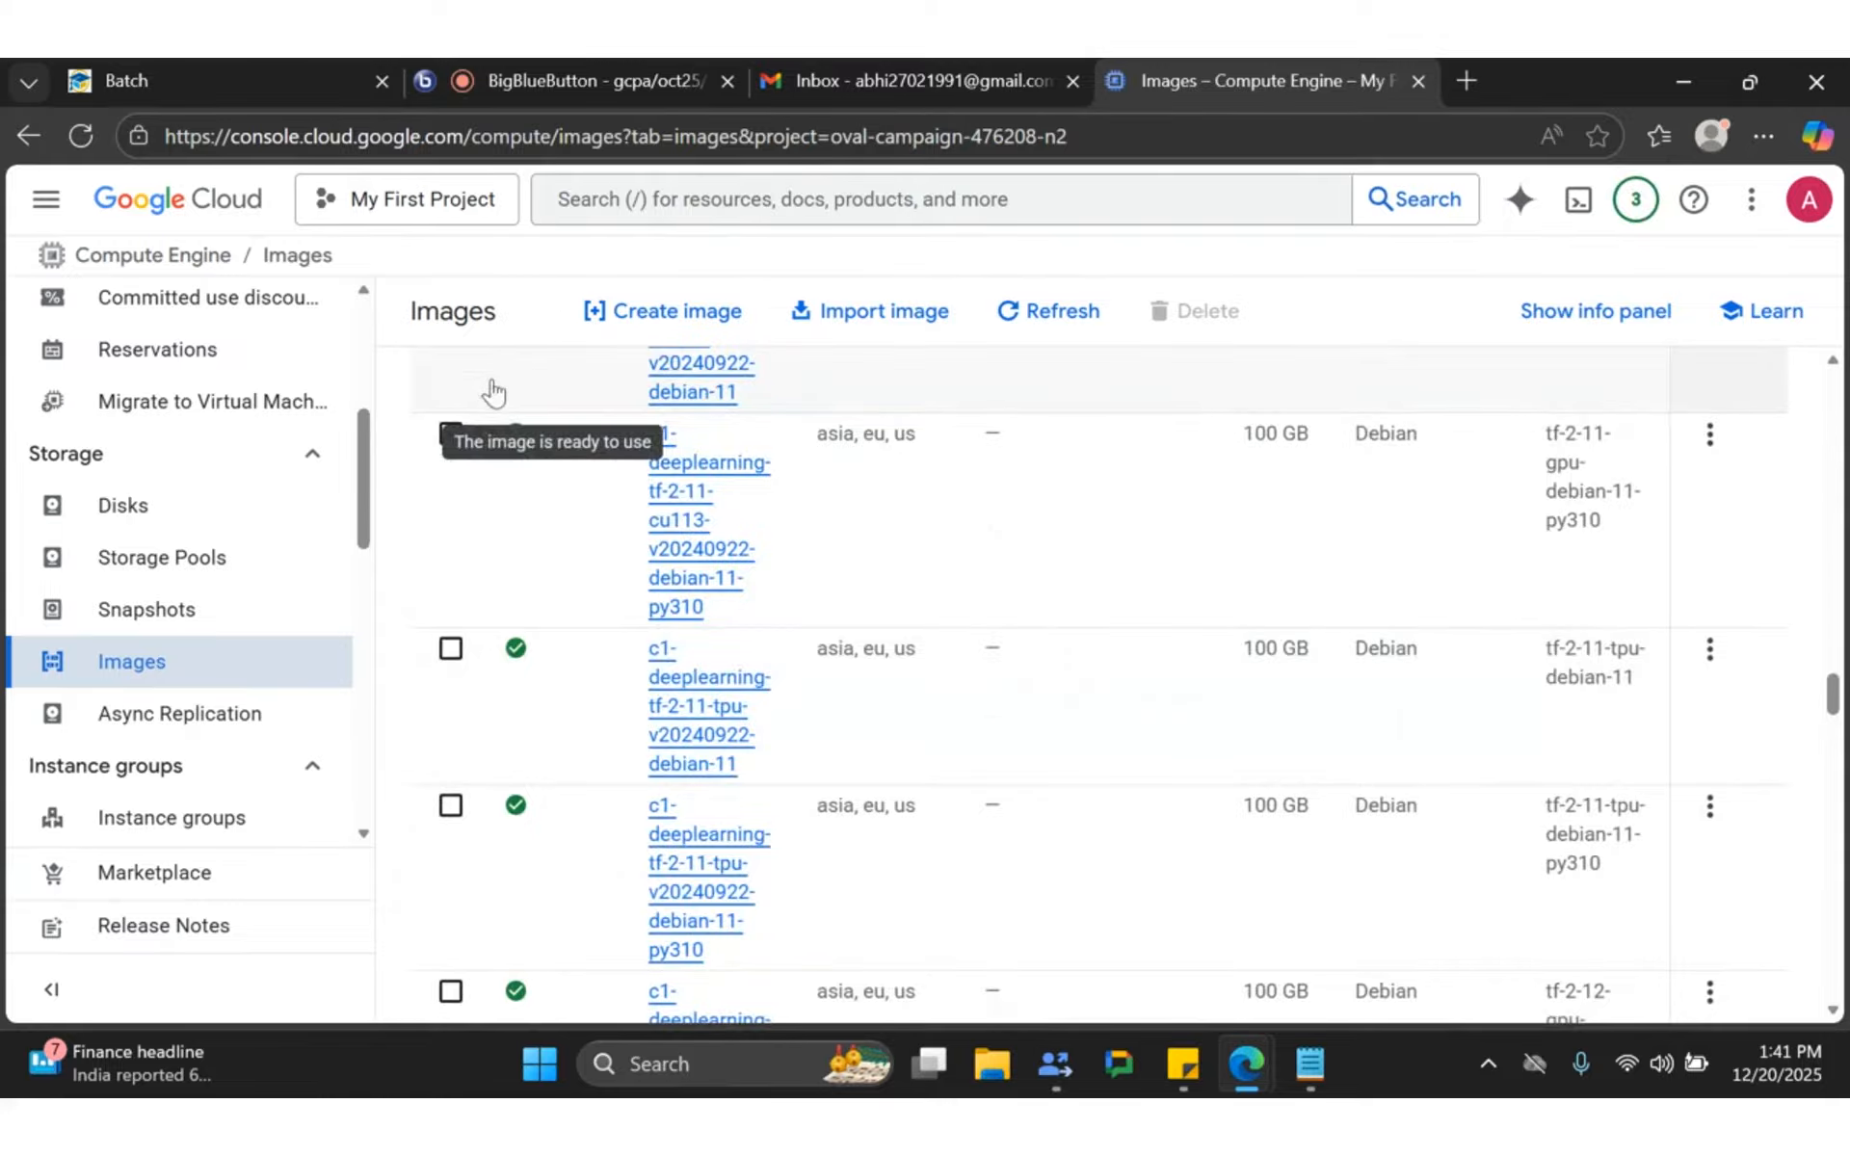
click(169, 664)
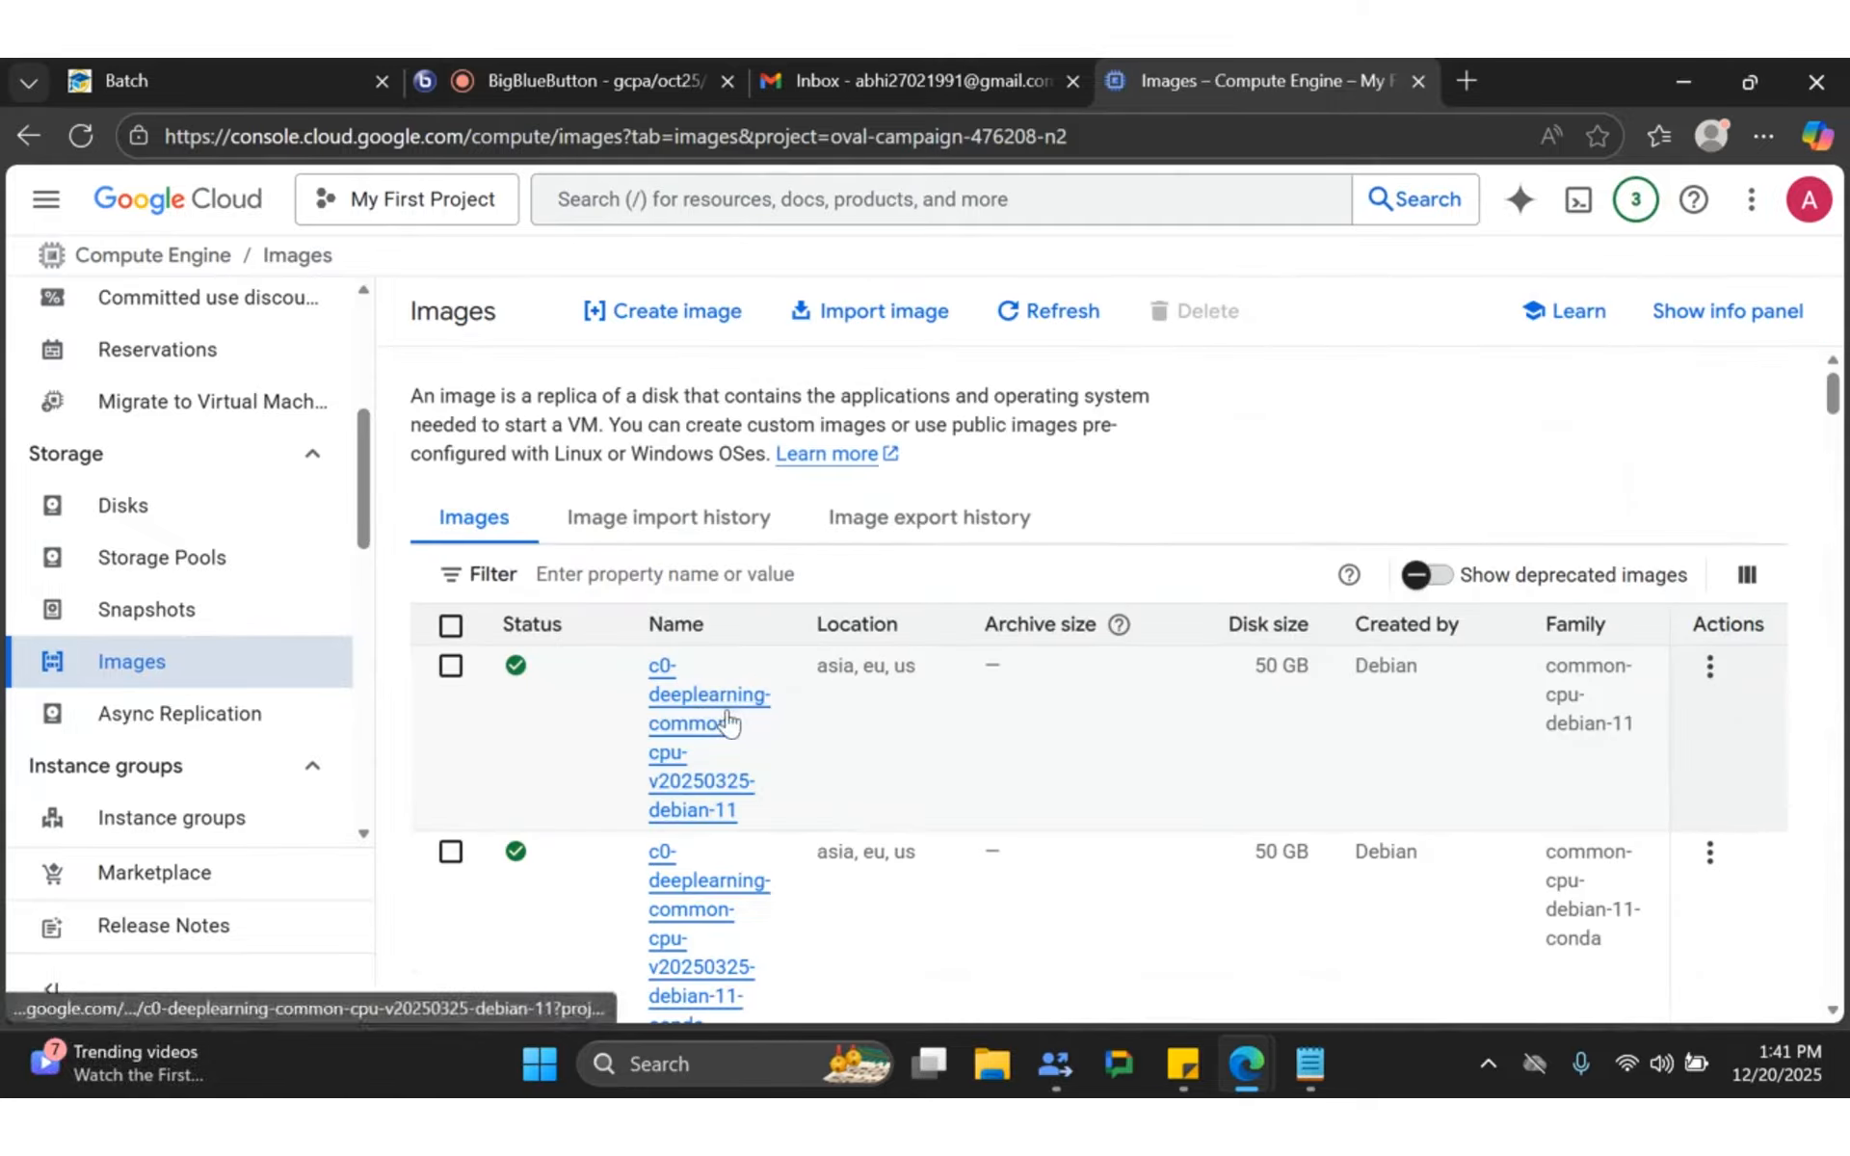
Check the Image import and Image export history tabs, then return to Images.
click(652, 525)
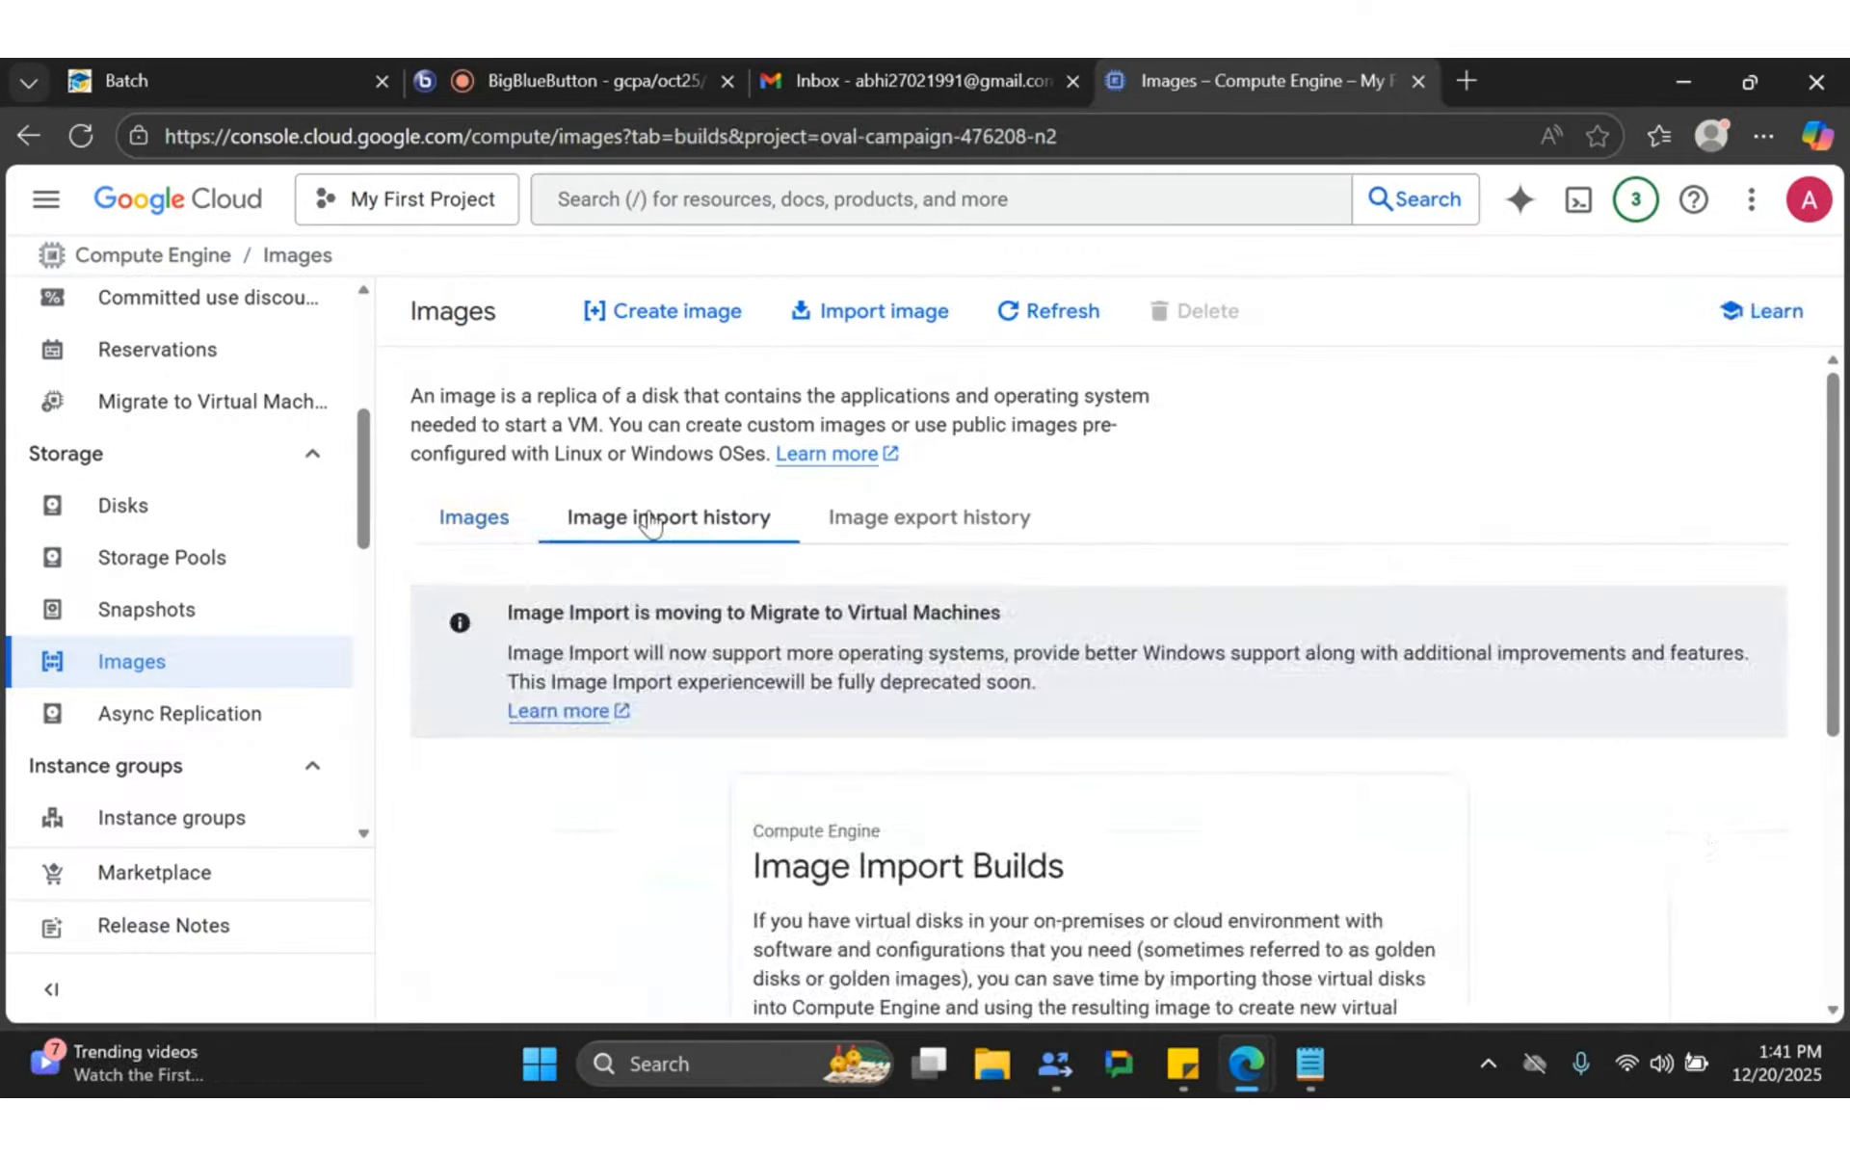
click(952, 525)
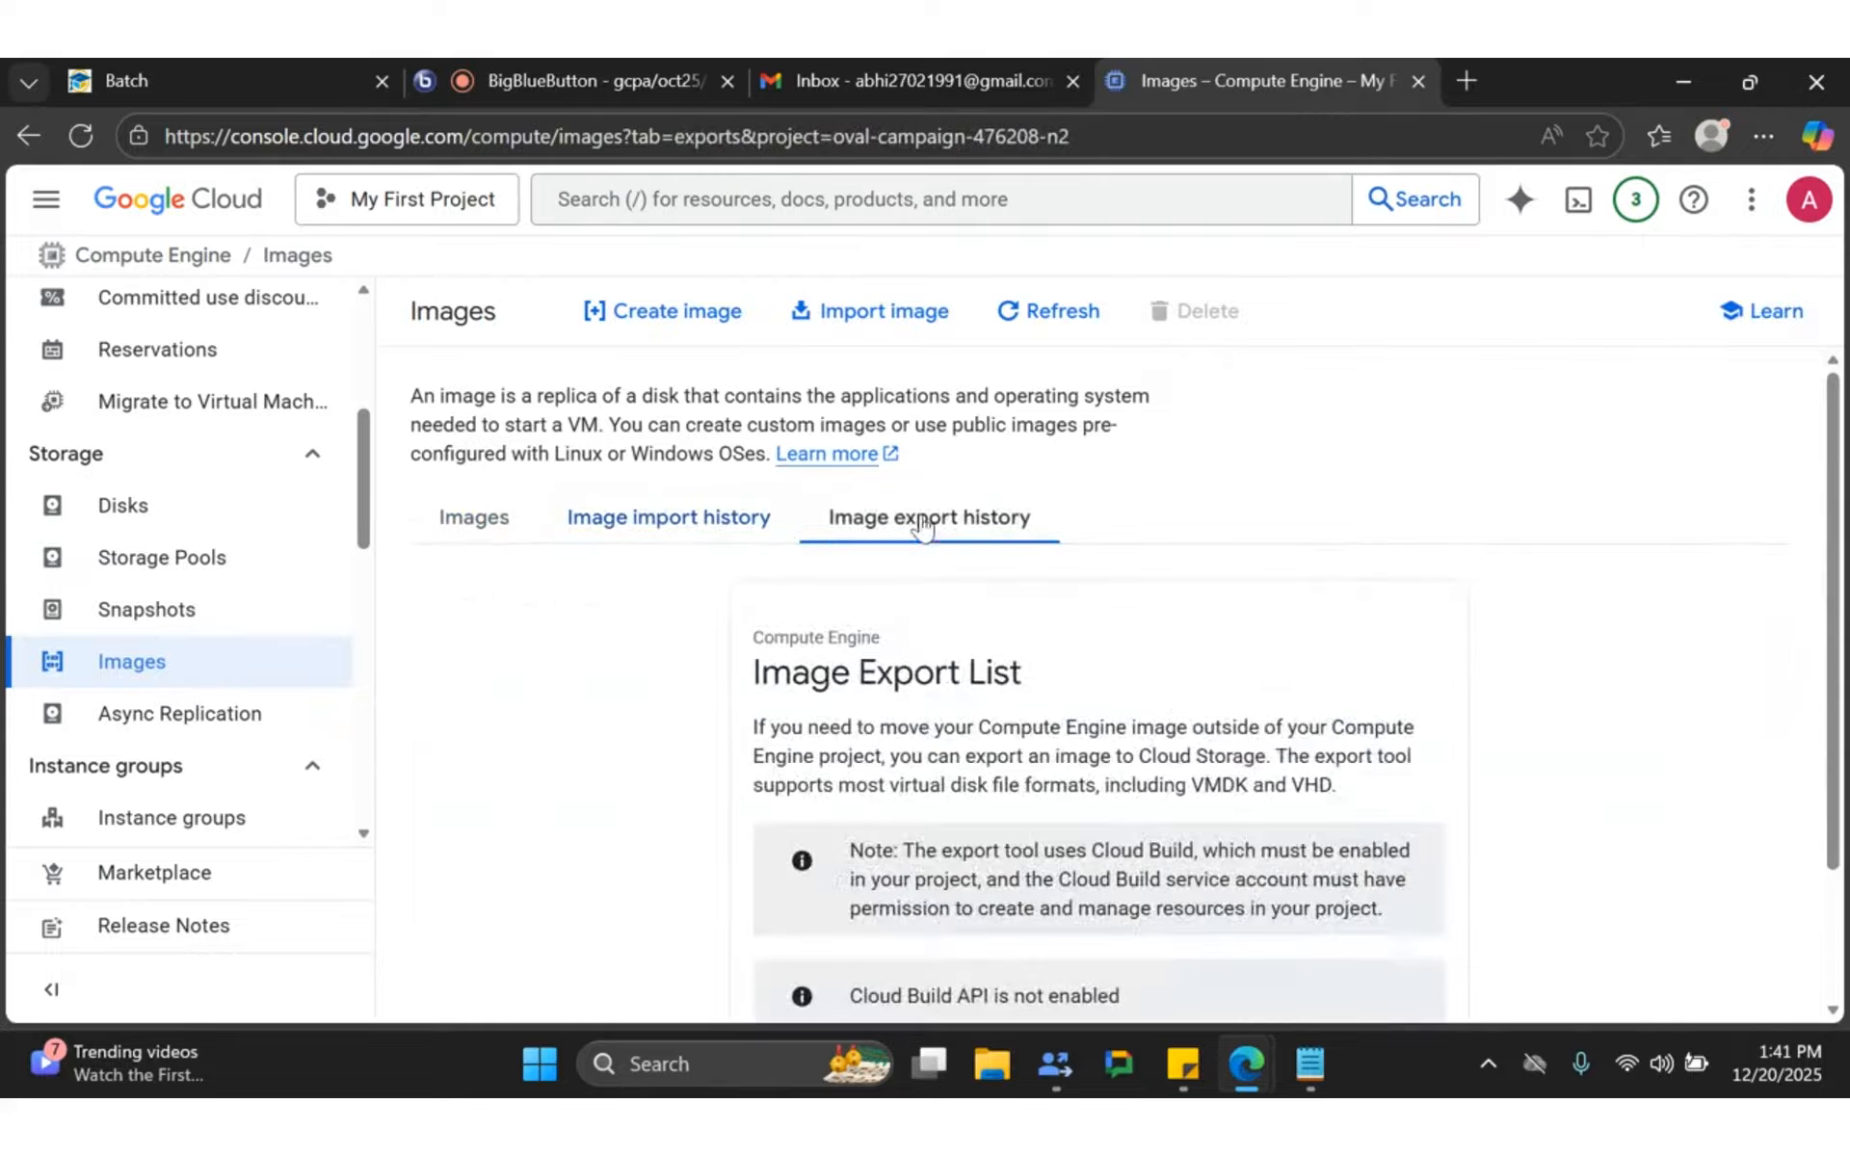
click(456, 525)
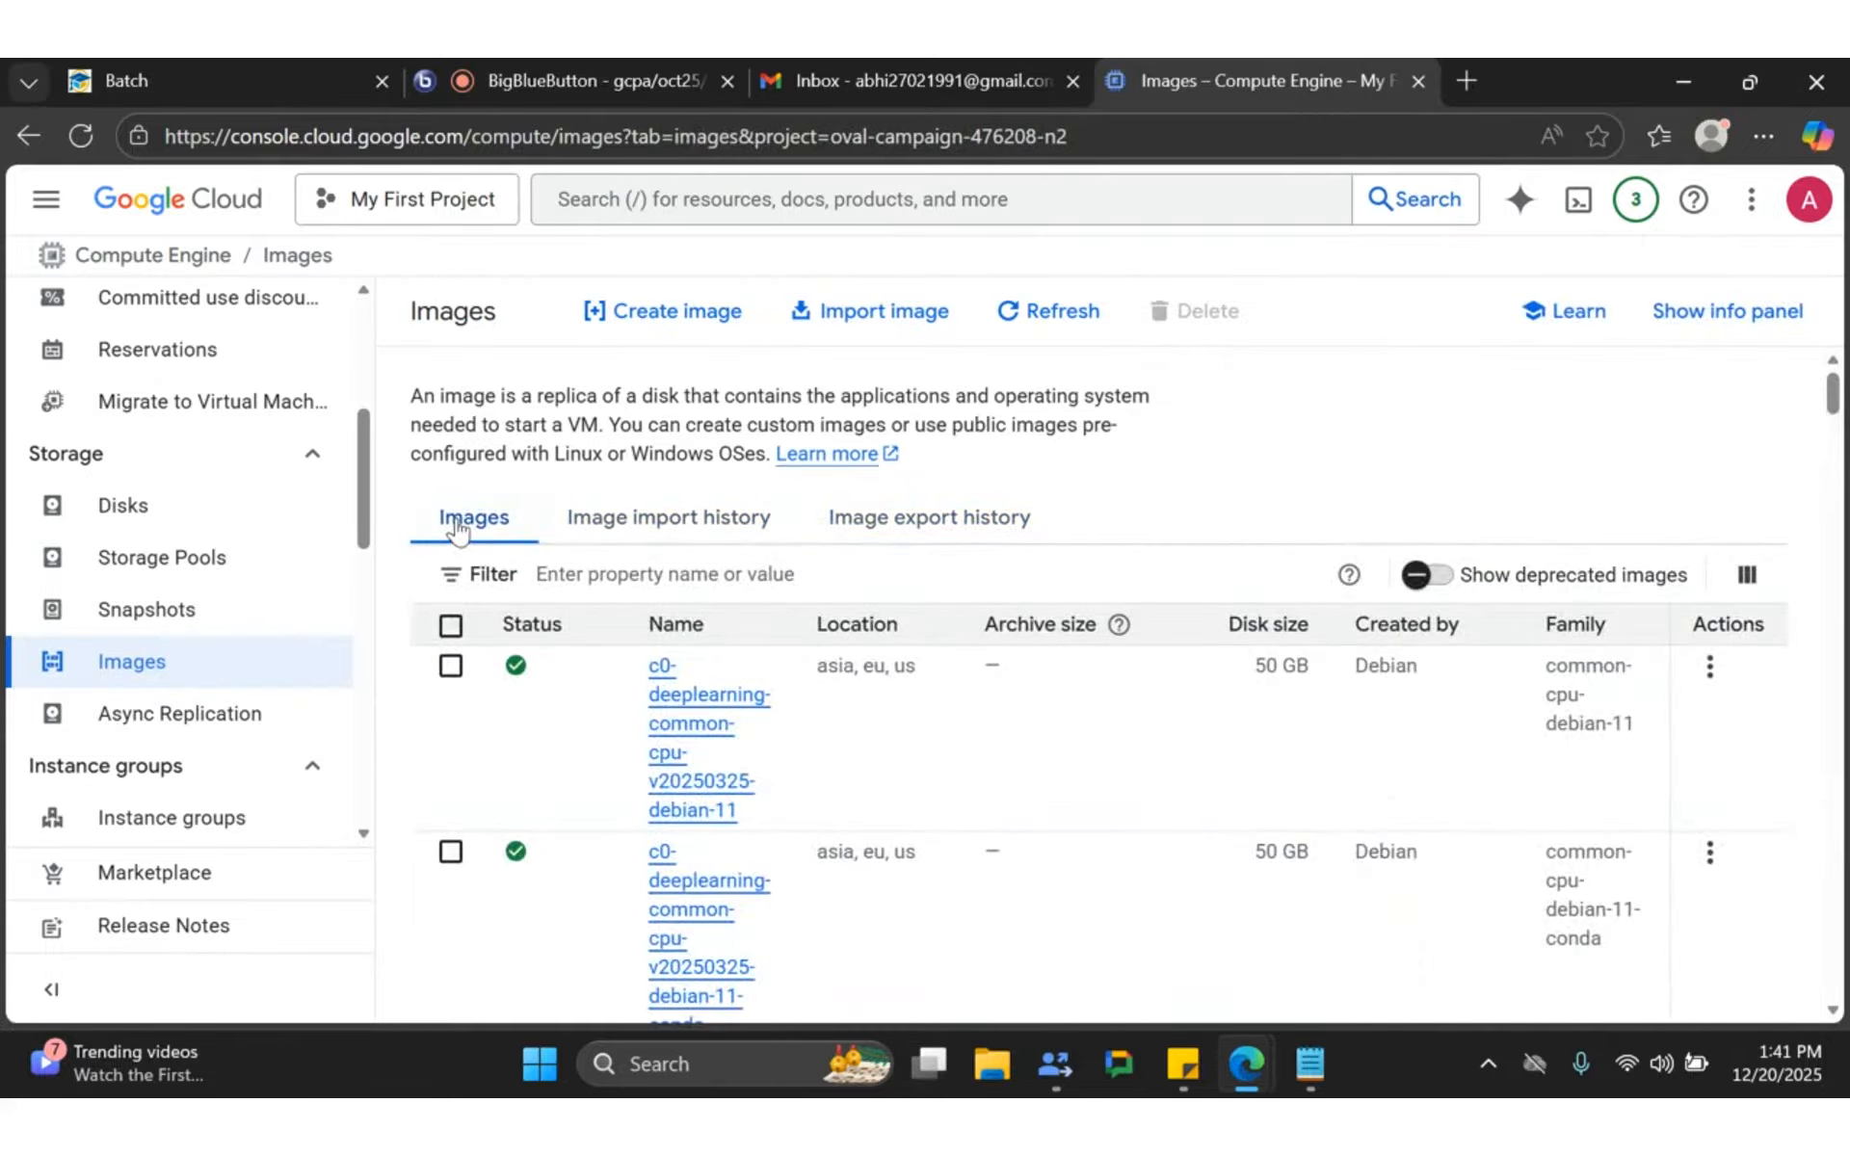
Filter the images list by 'abhi', reapplying the filter once, which returns no matches.
click(696, 572)
text(abhi)
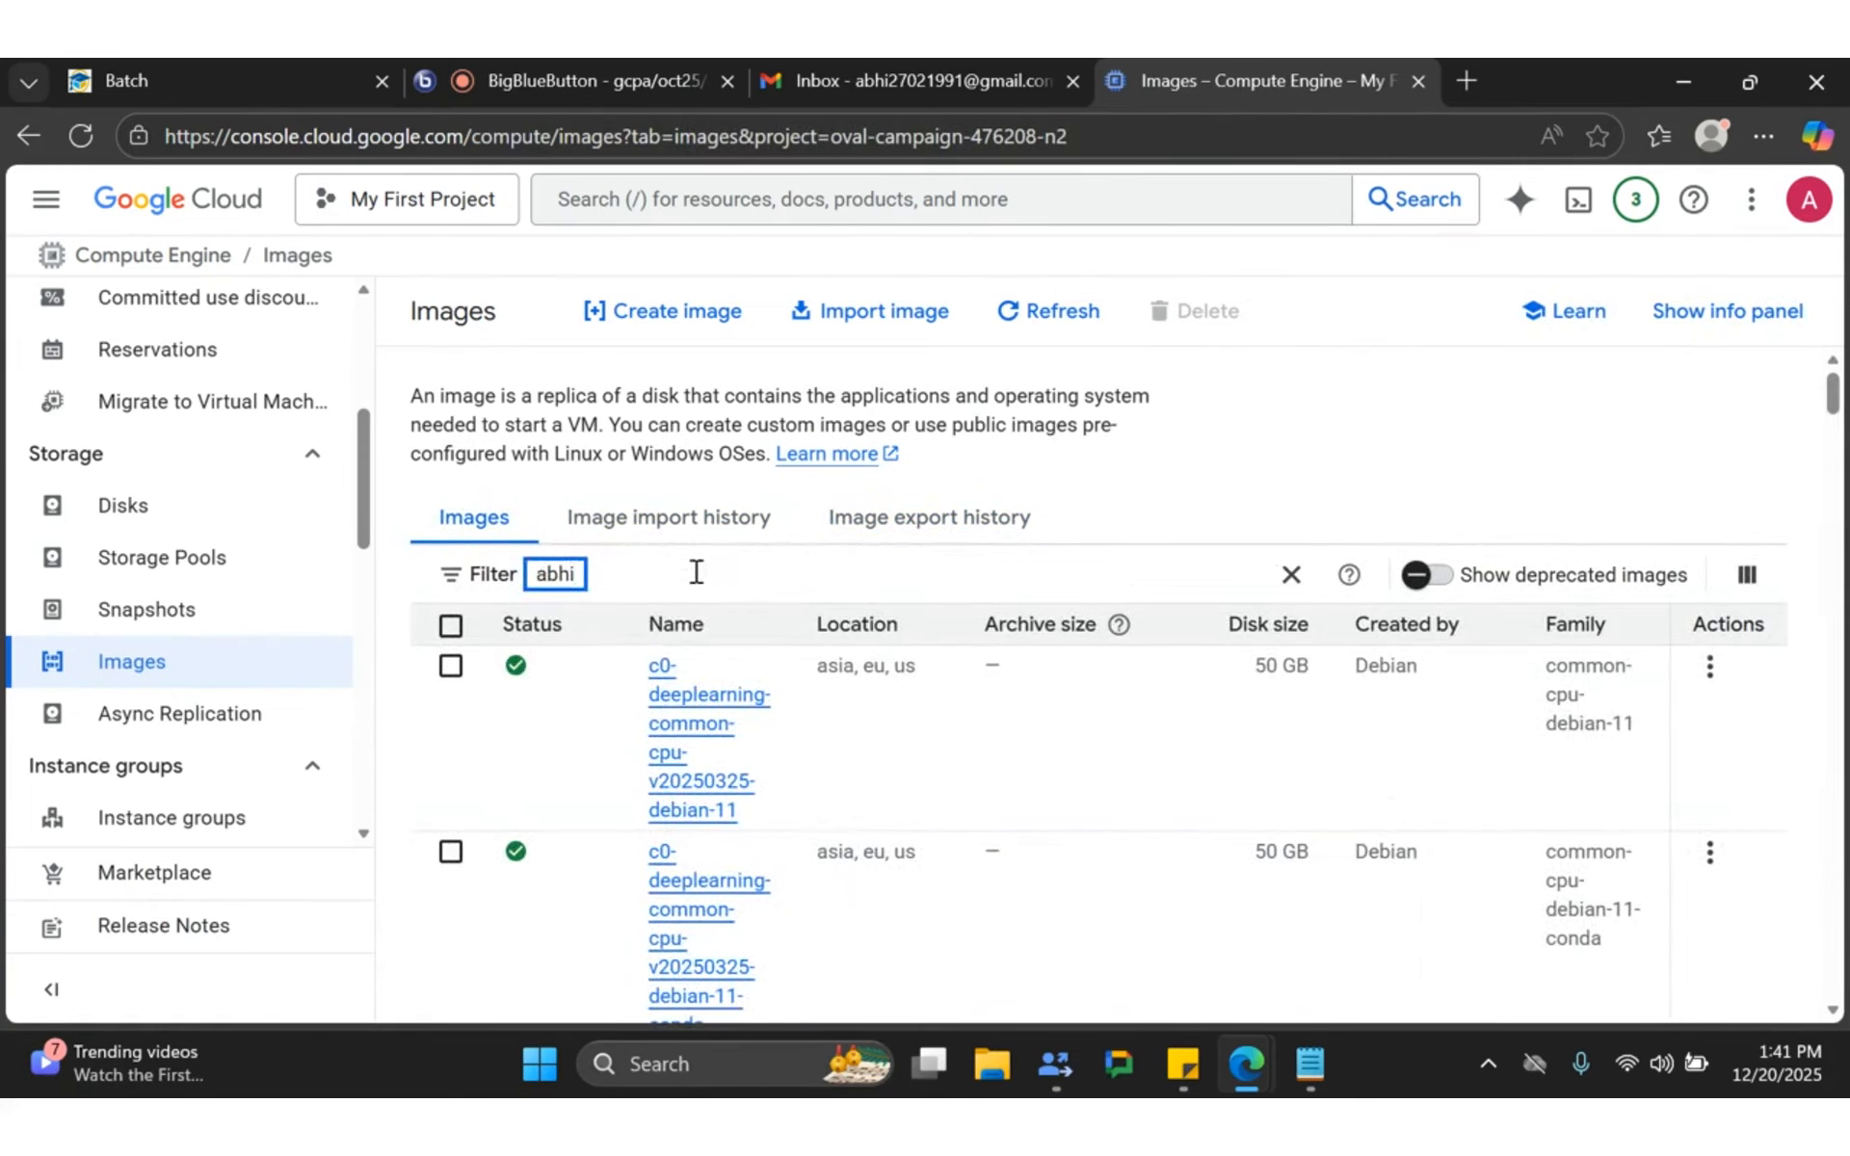
key(Return)
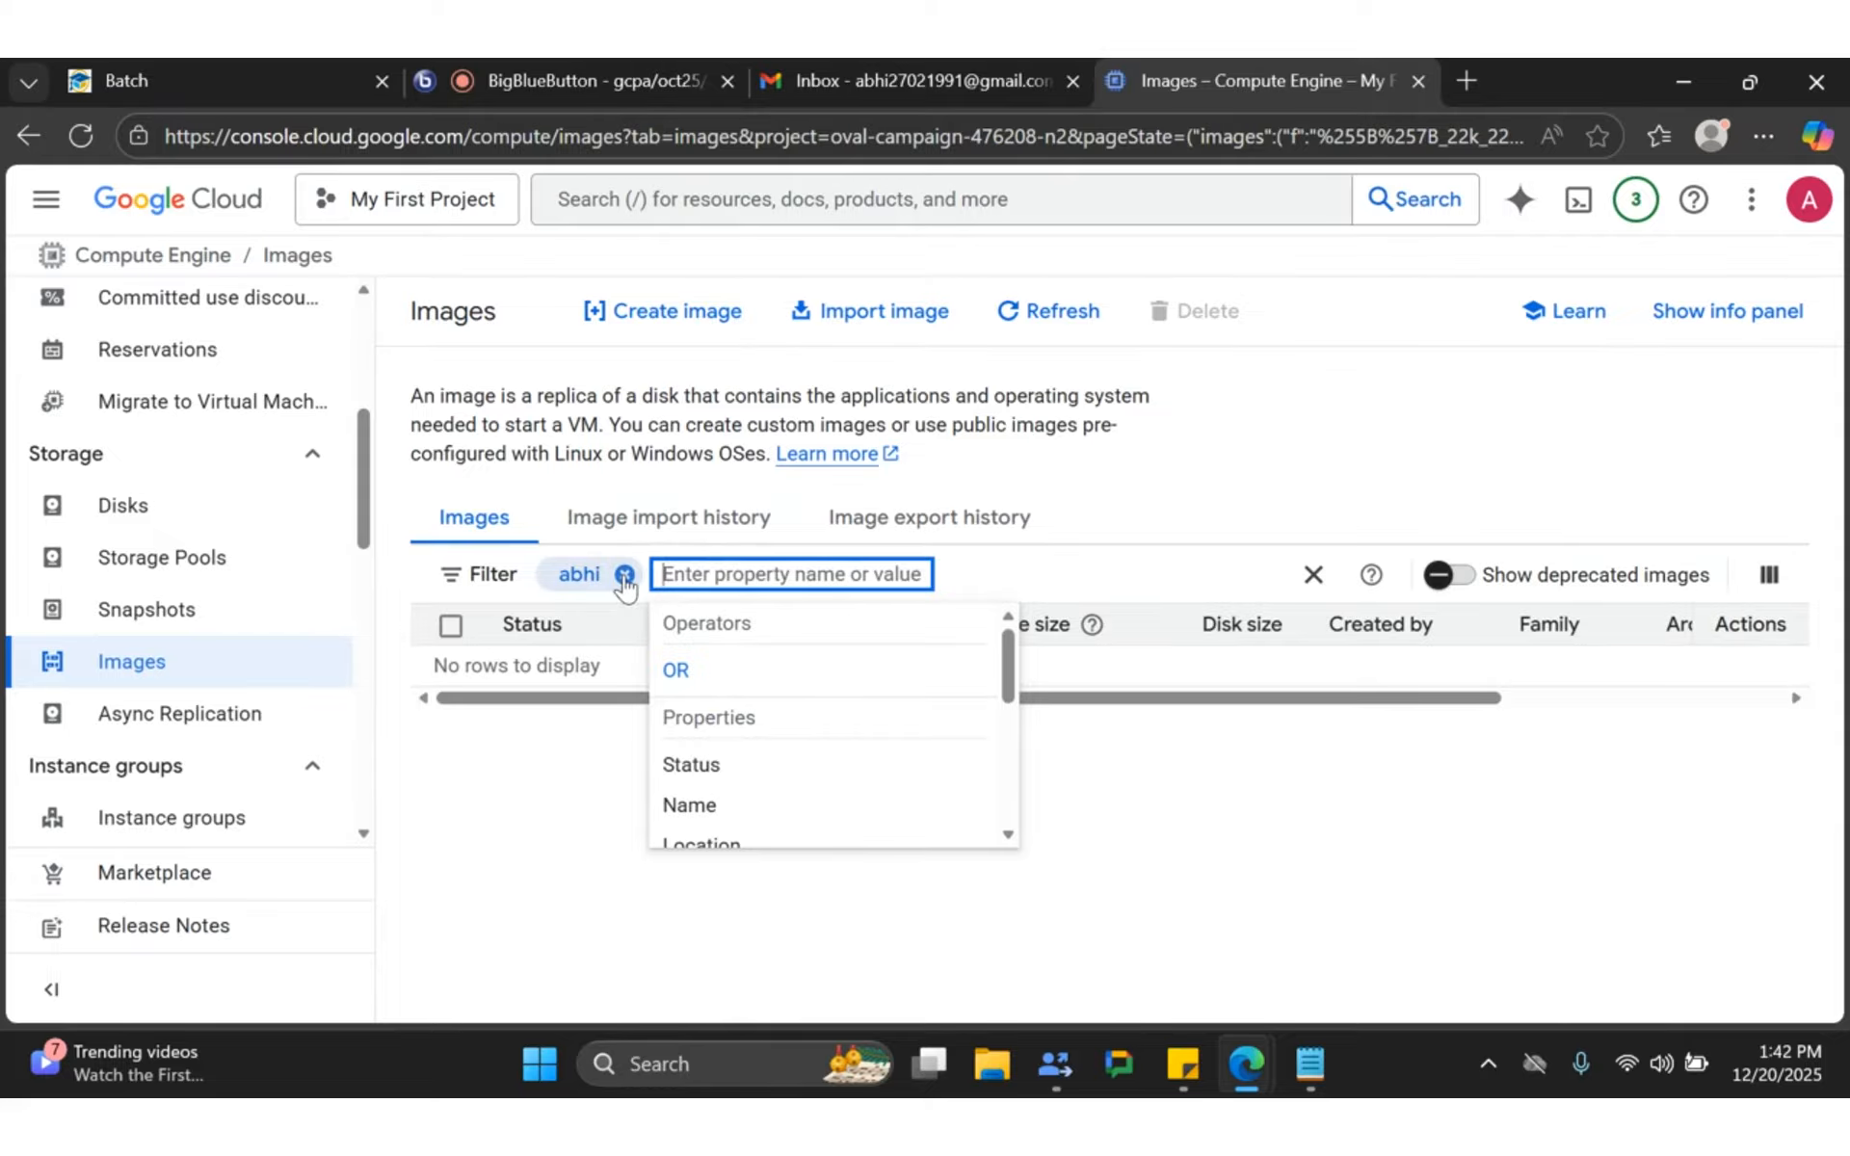
click(624, 575)
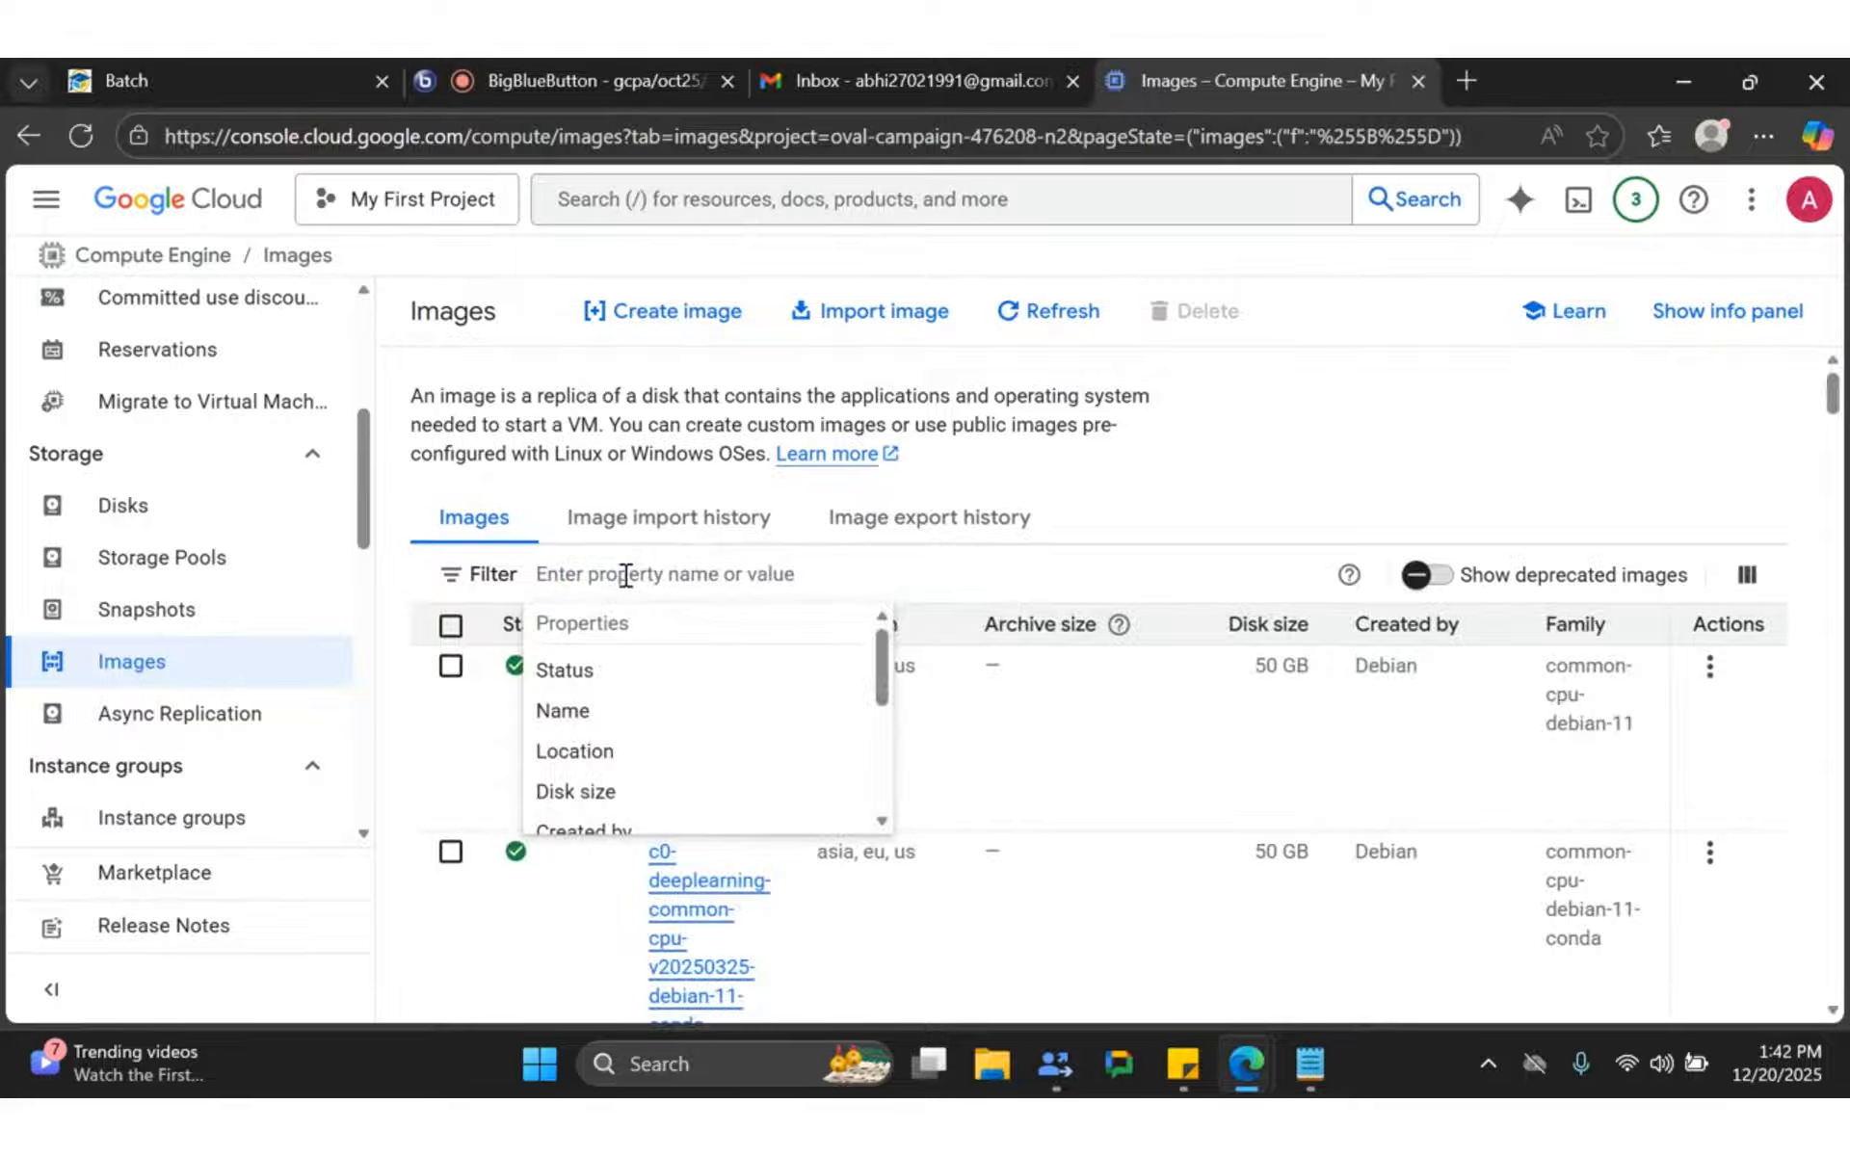
text(abhi)
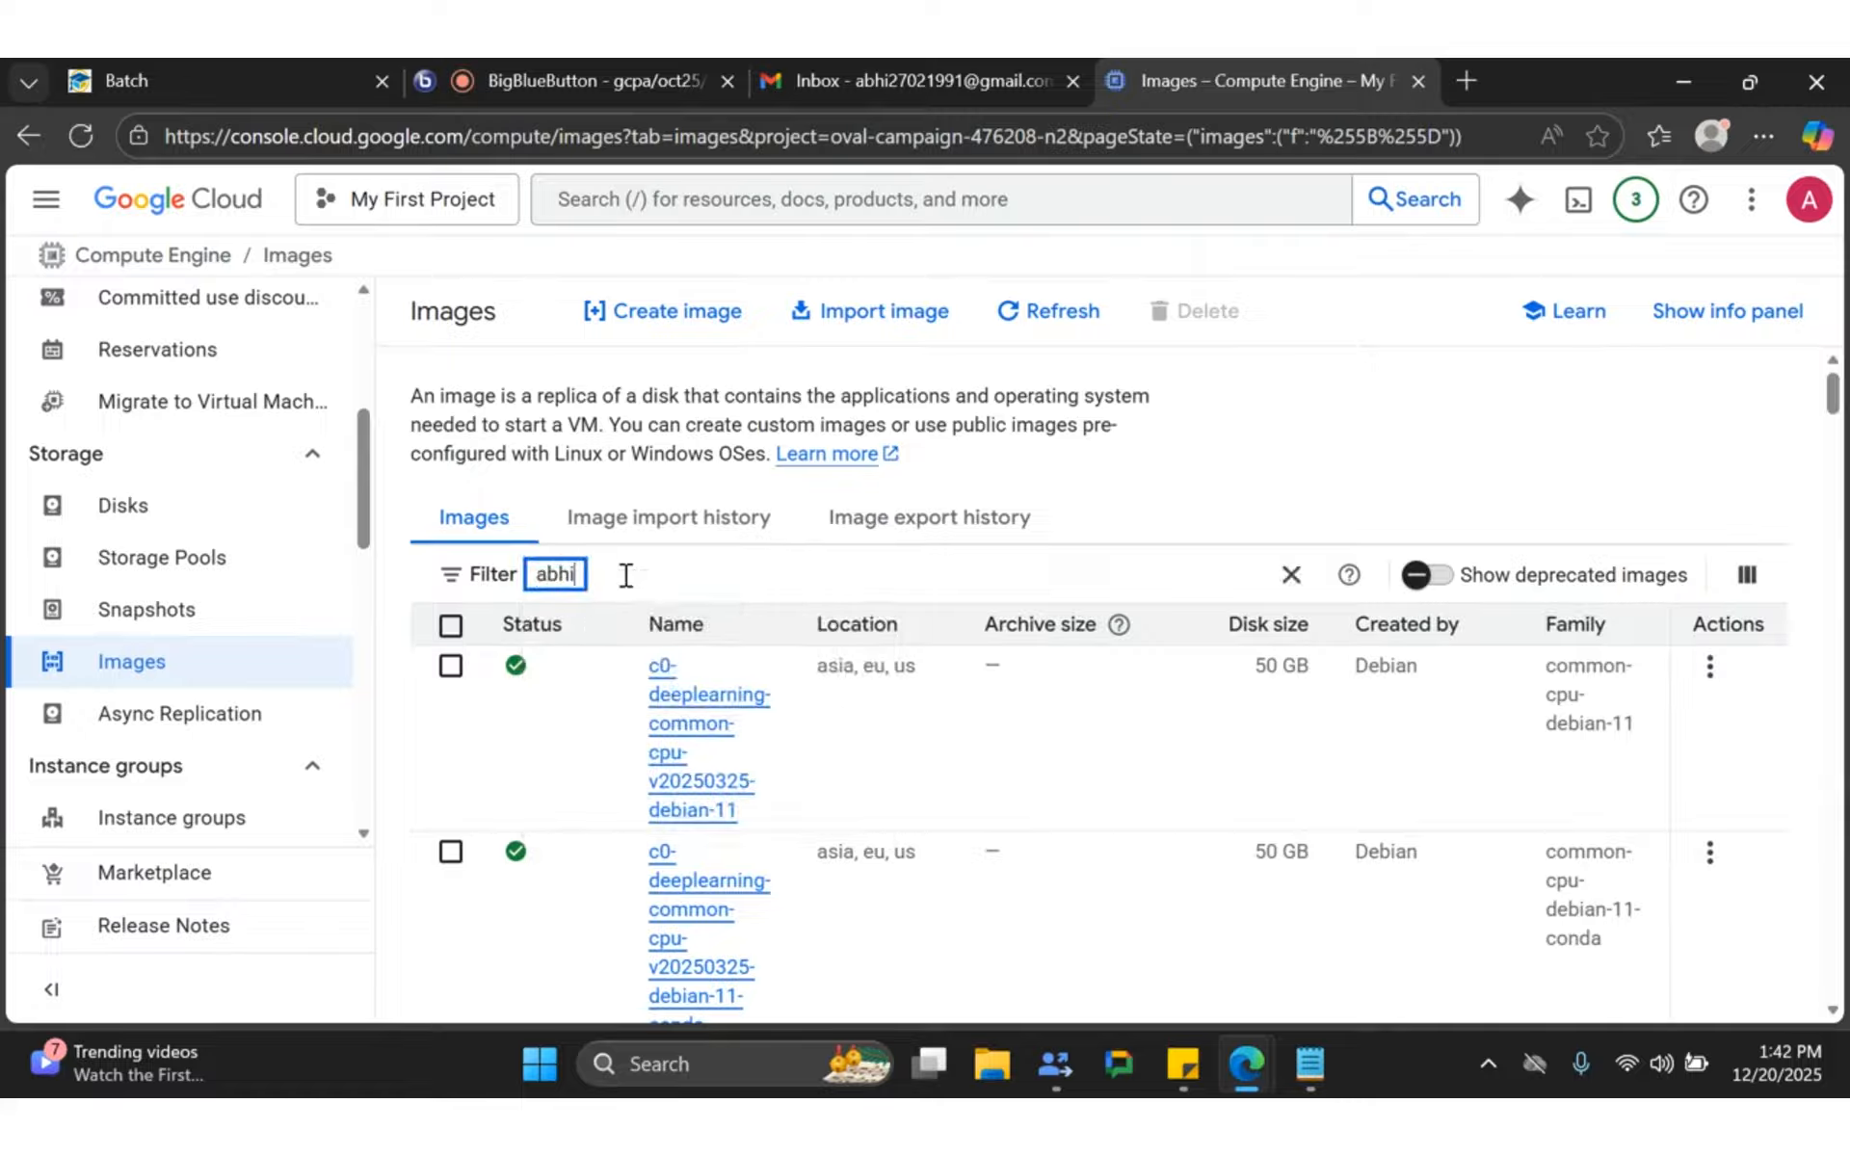
key(Return)
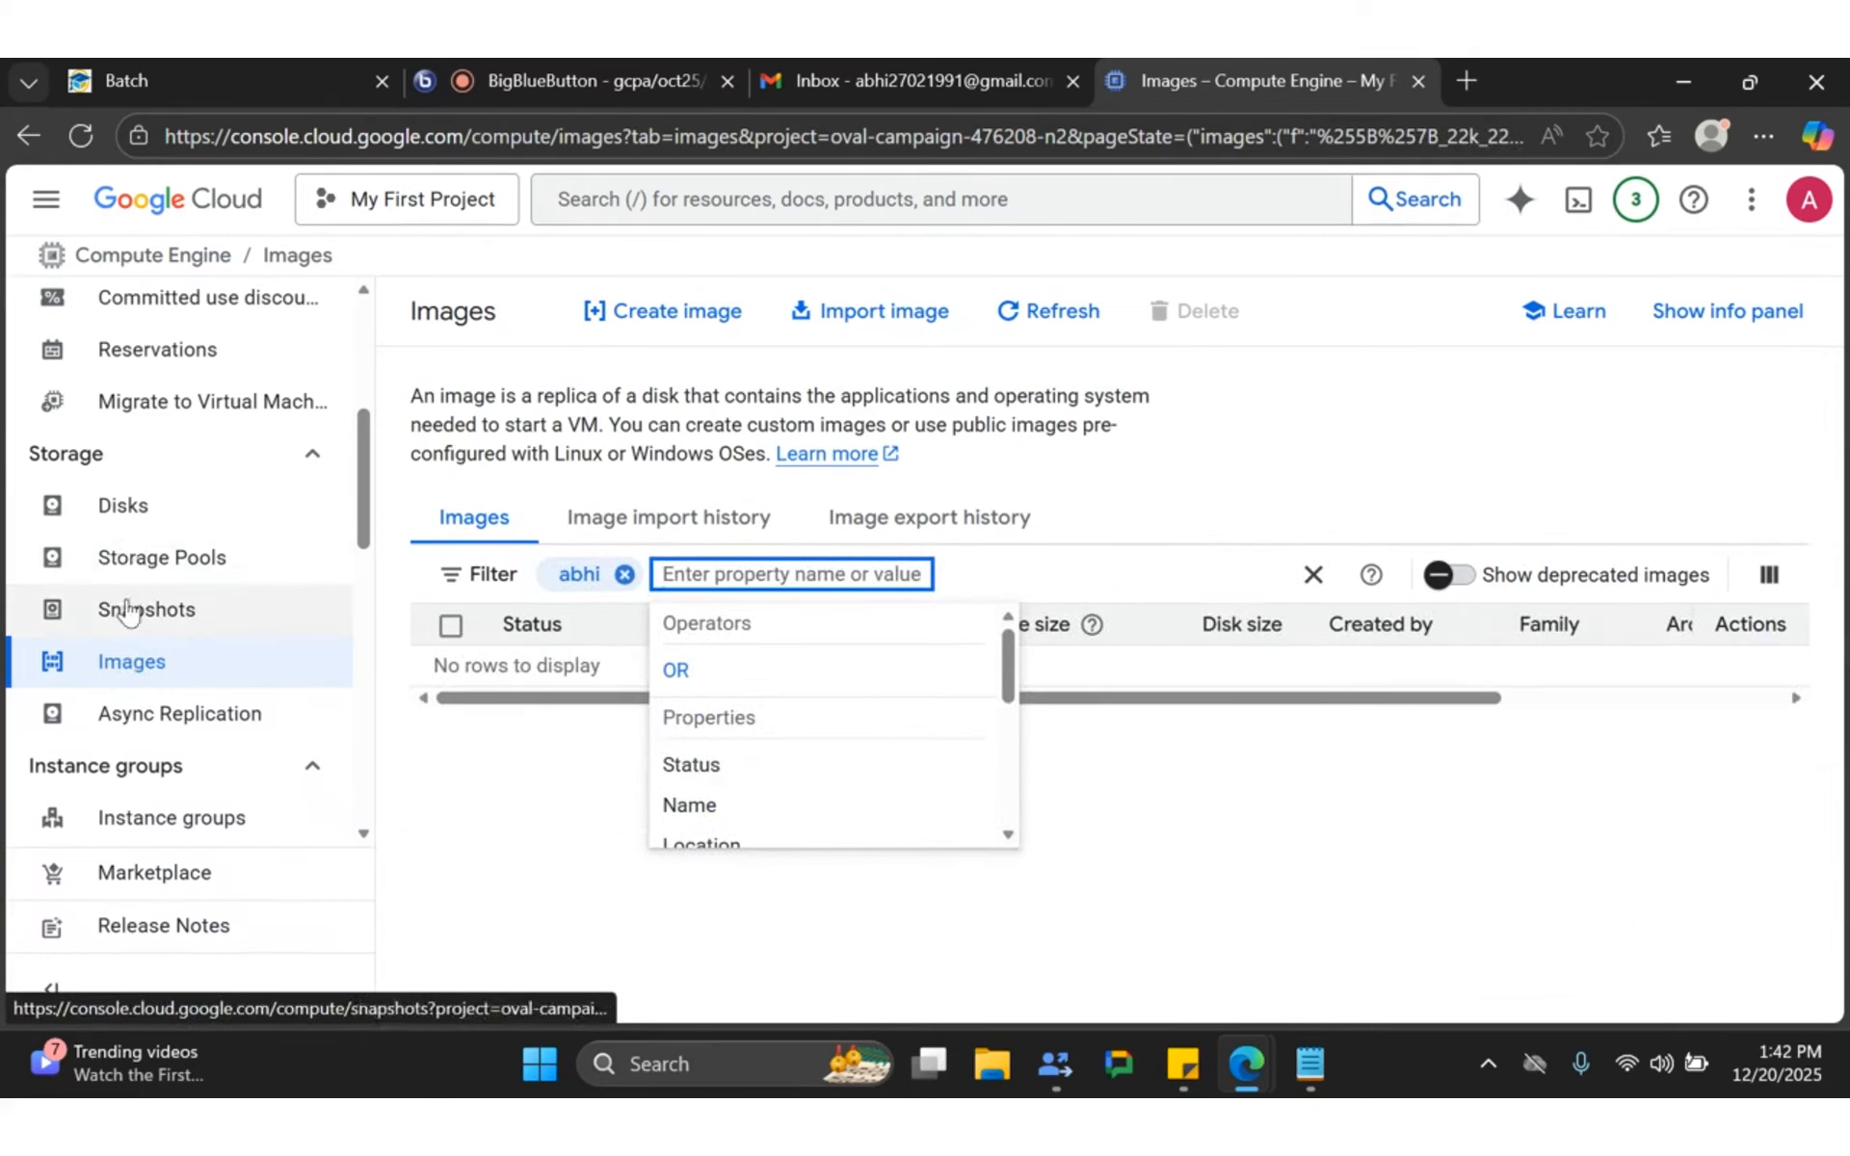
scroll(130, 607, up, 3)
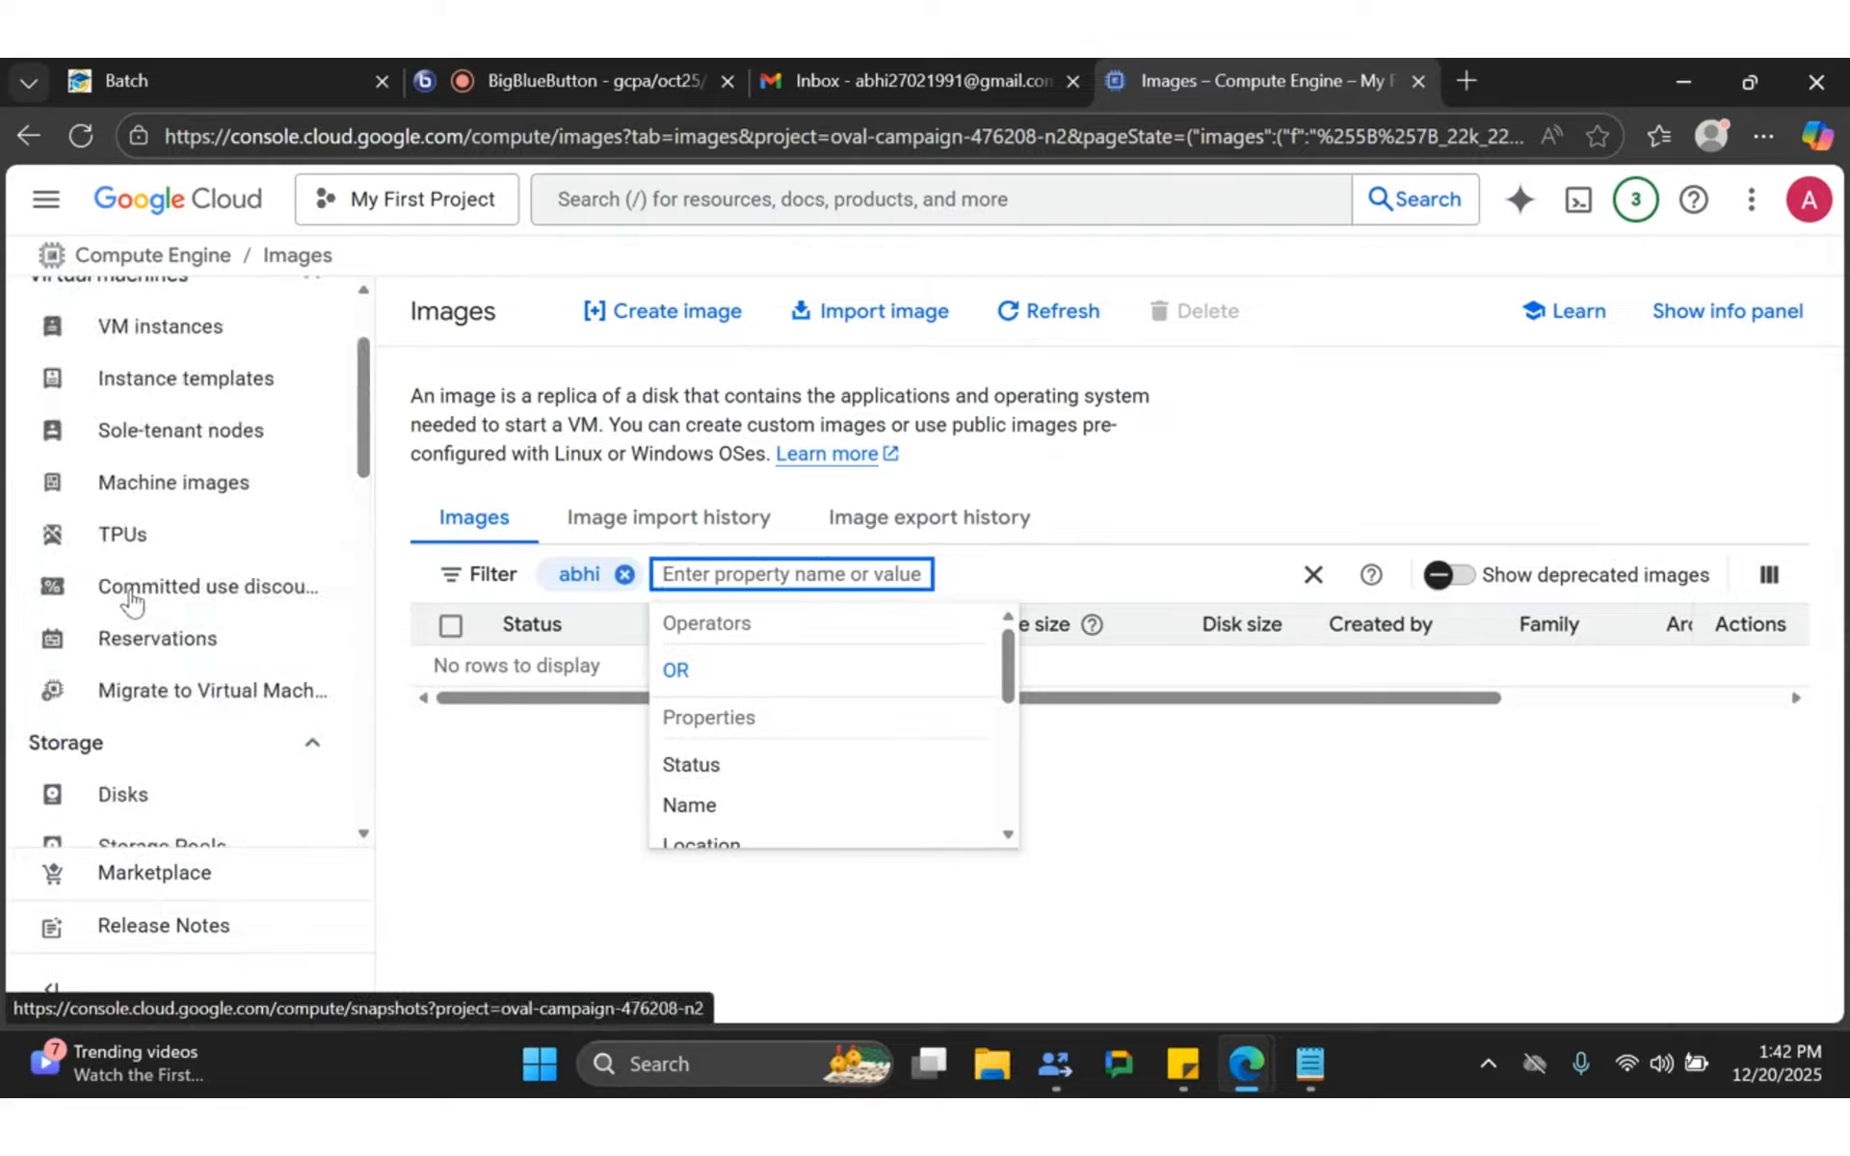
Open Machine images and select the abhi-linux-machine image.
click(193, 480)
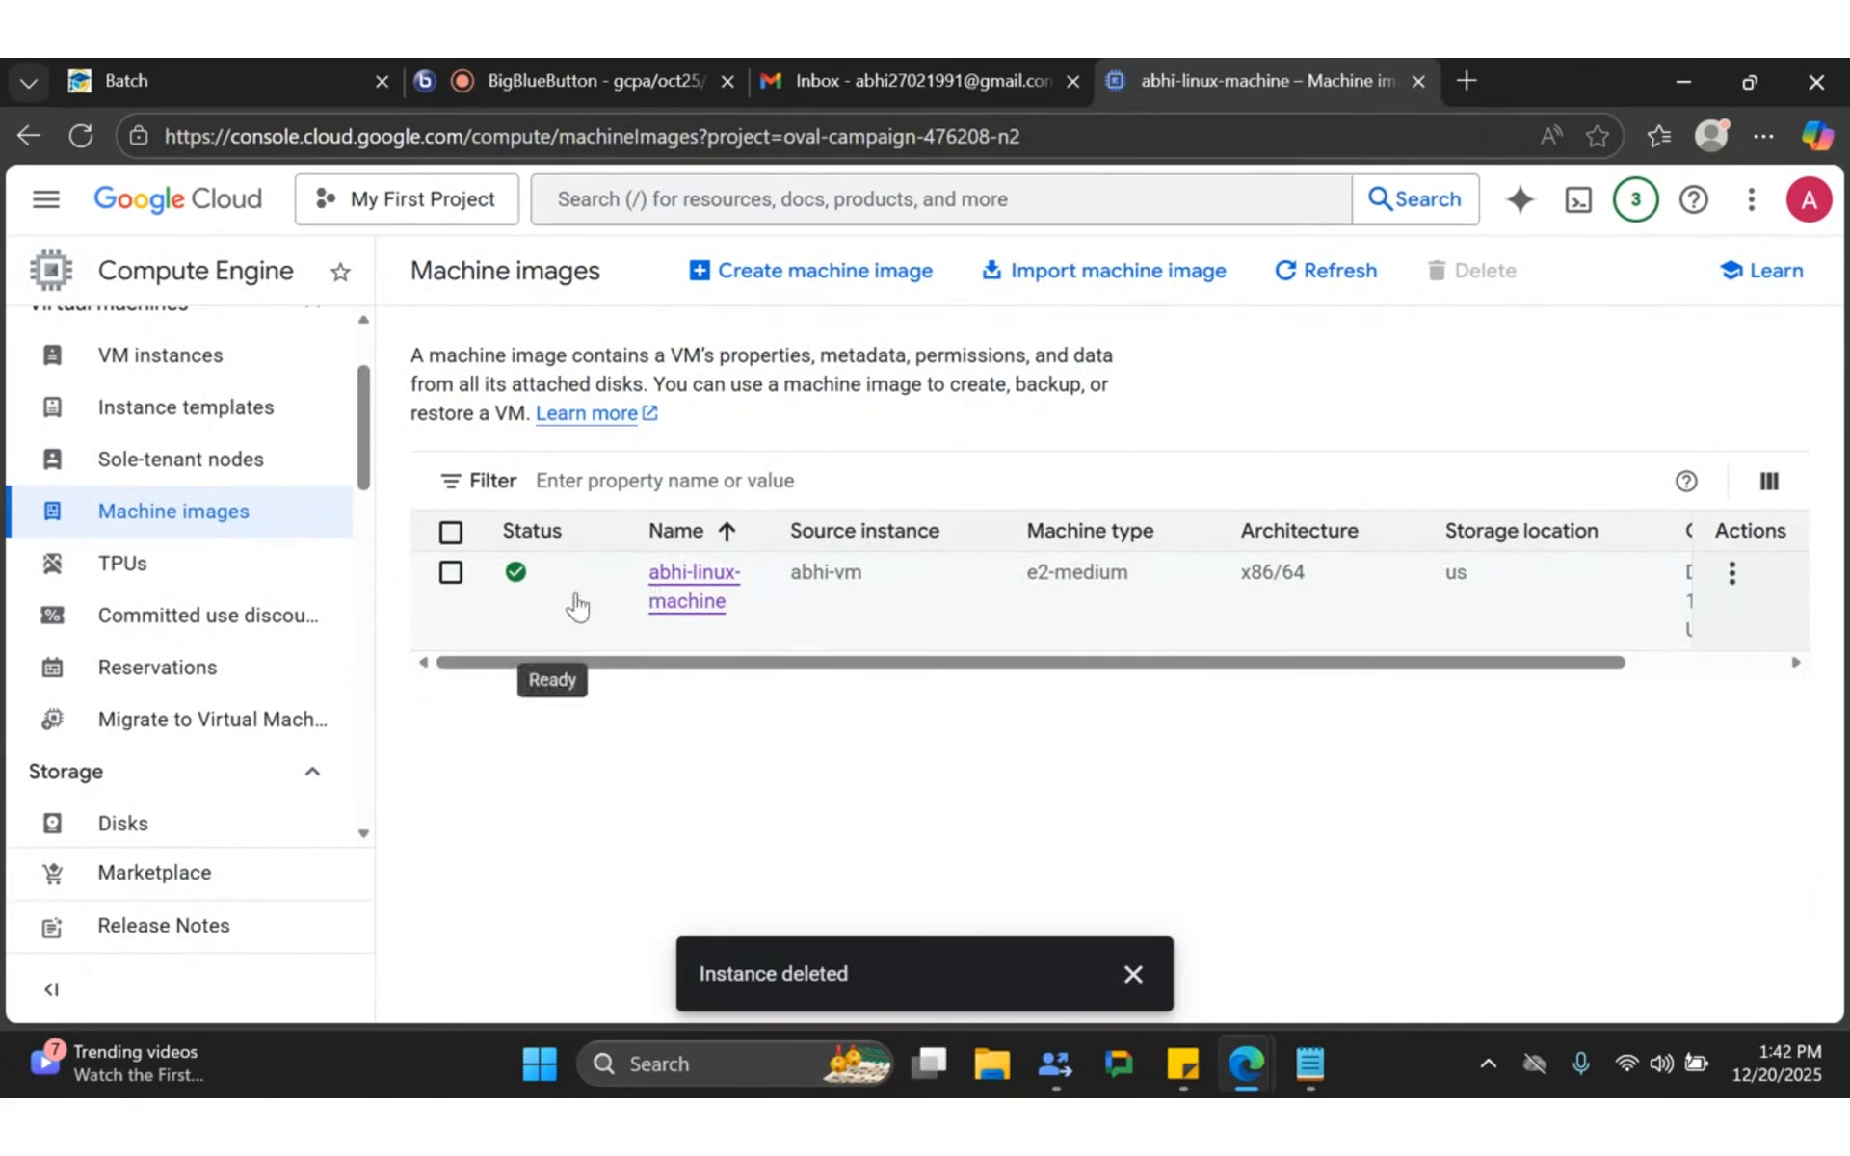
click(449, 572)
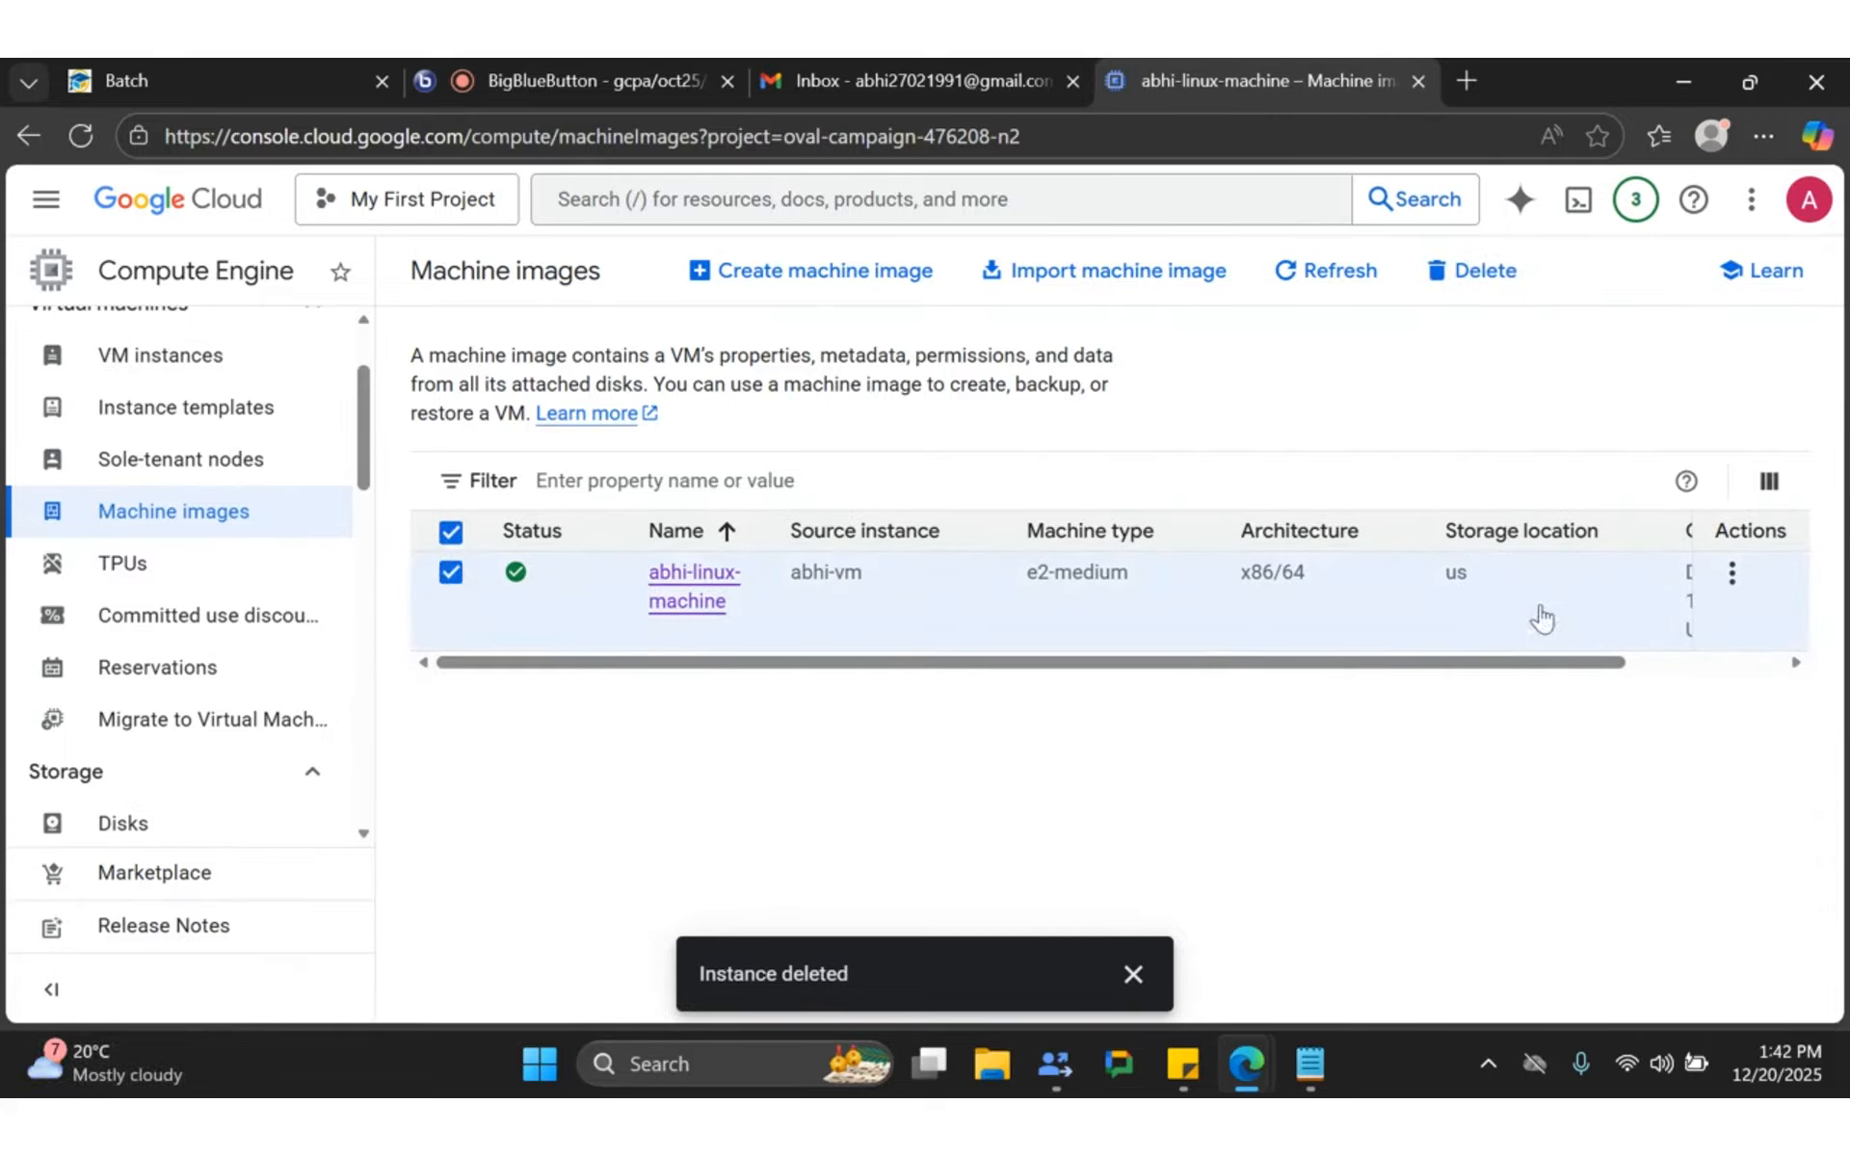
scroll(1541, 616, right, 2)
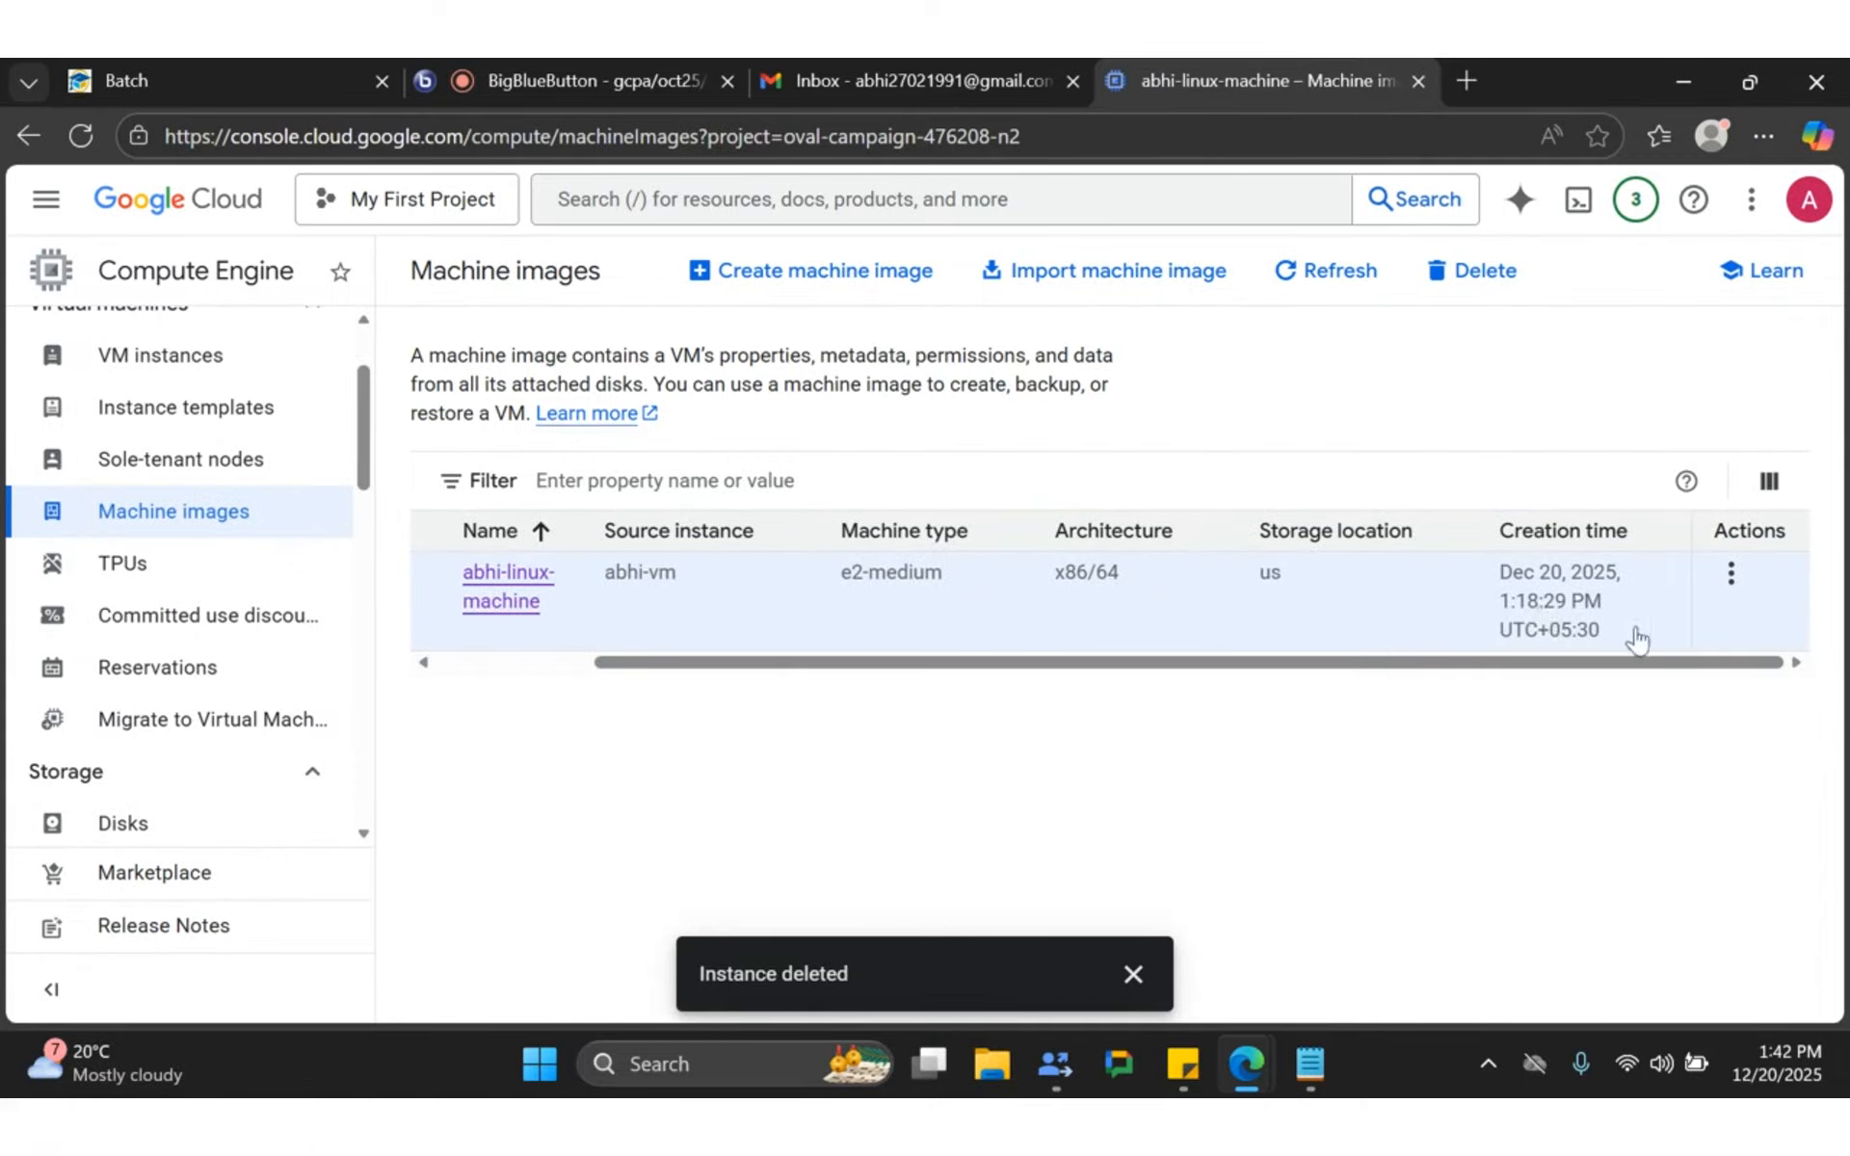
Delete the abhi-linux-machine machine image and refresh the now-empty Machine images list.
click(1731, 577)
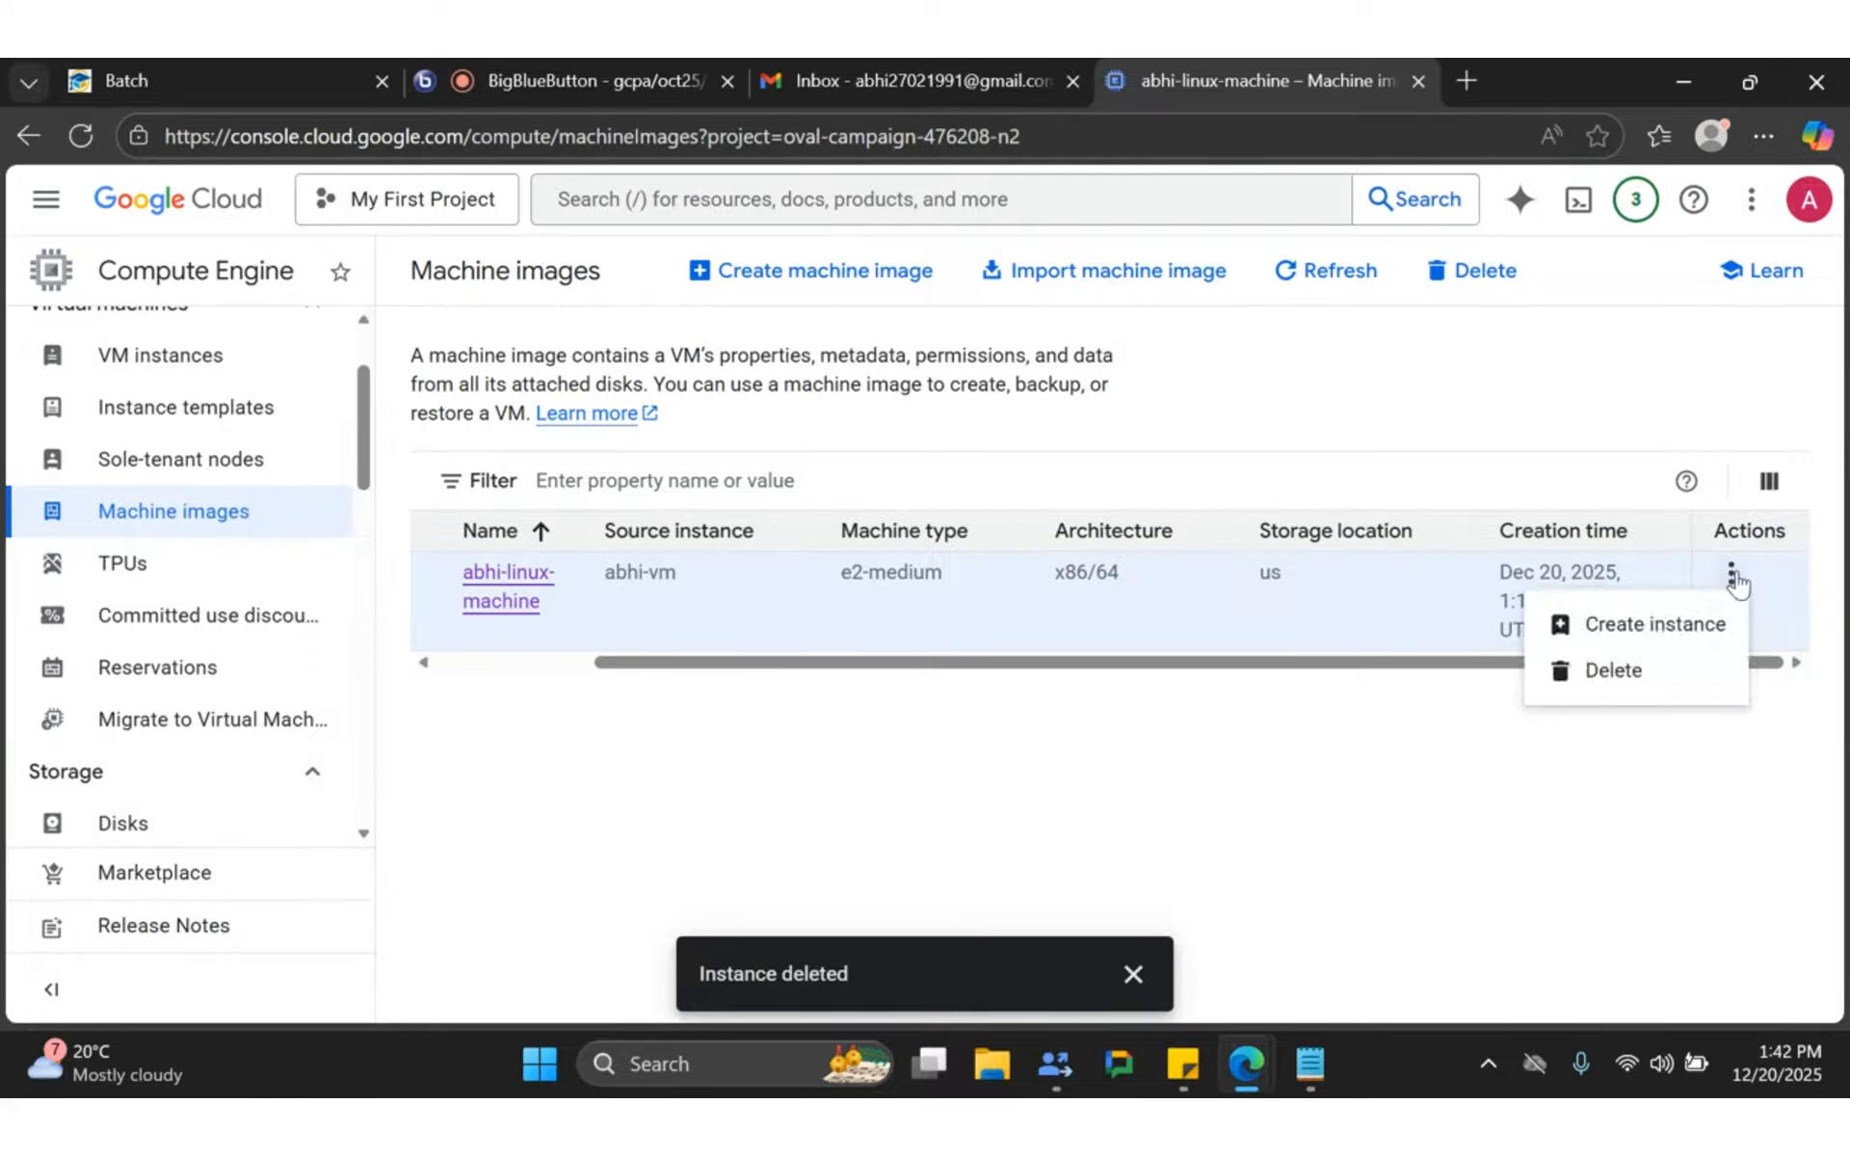
click(1616, 672)
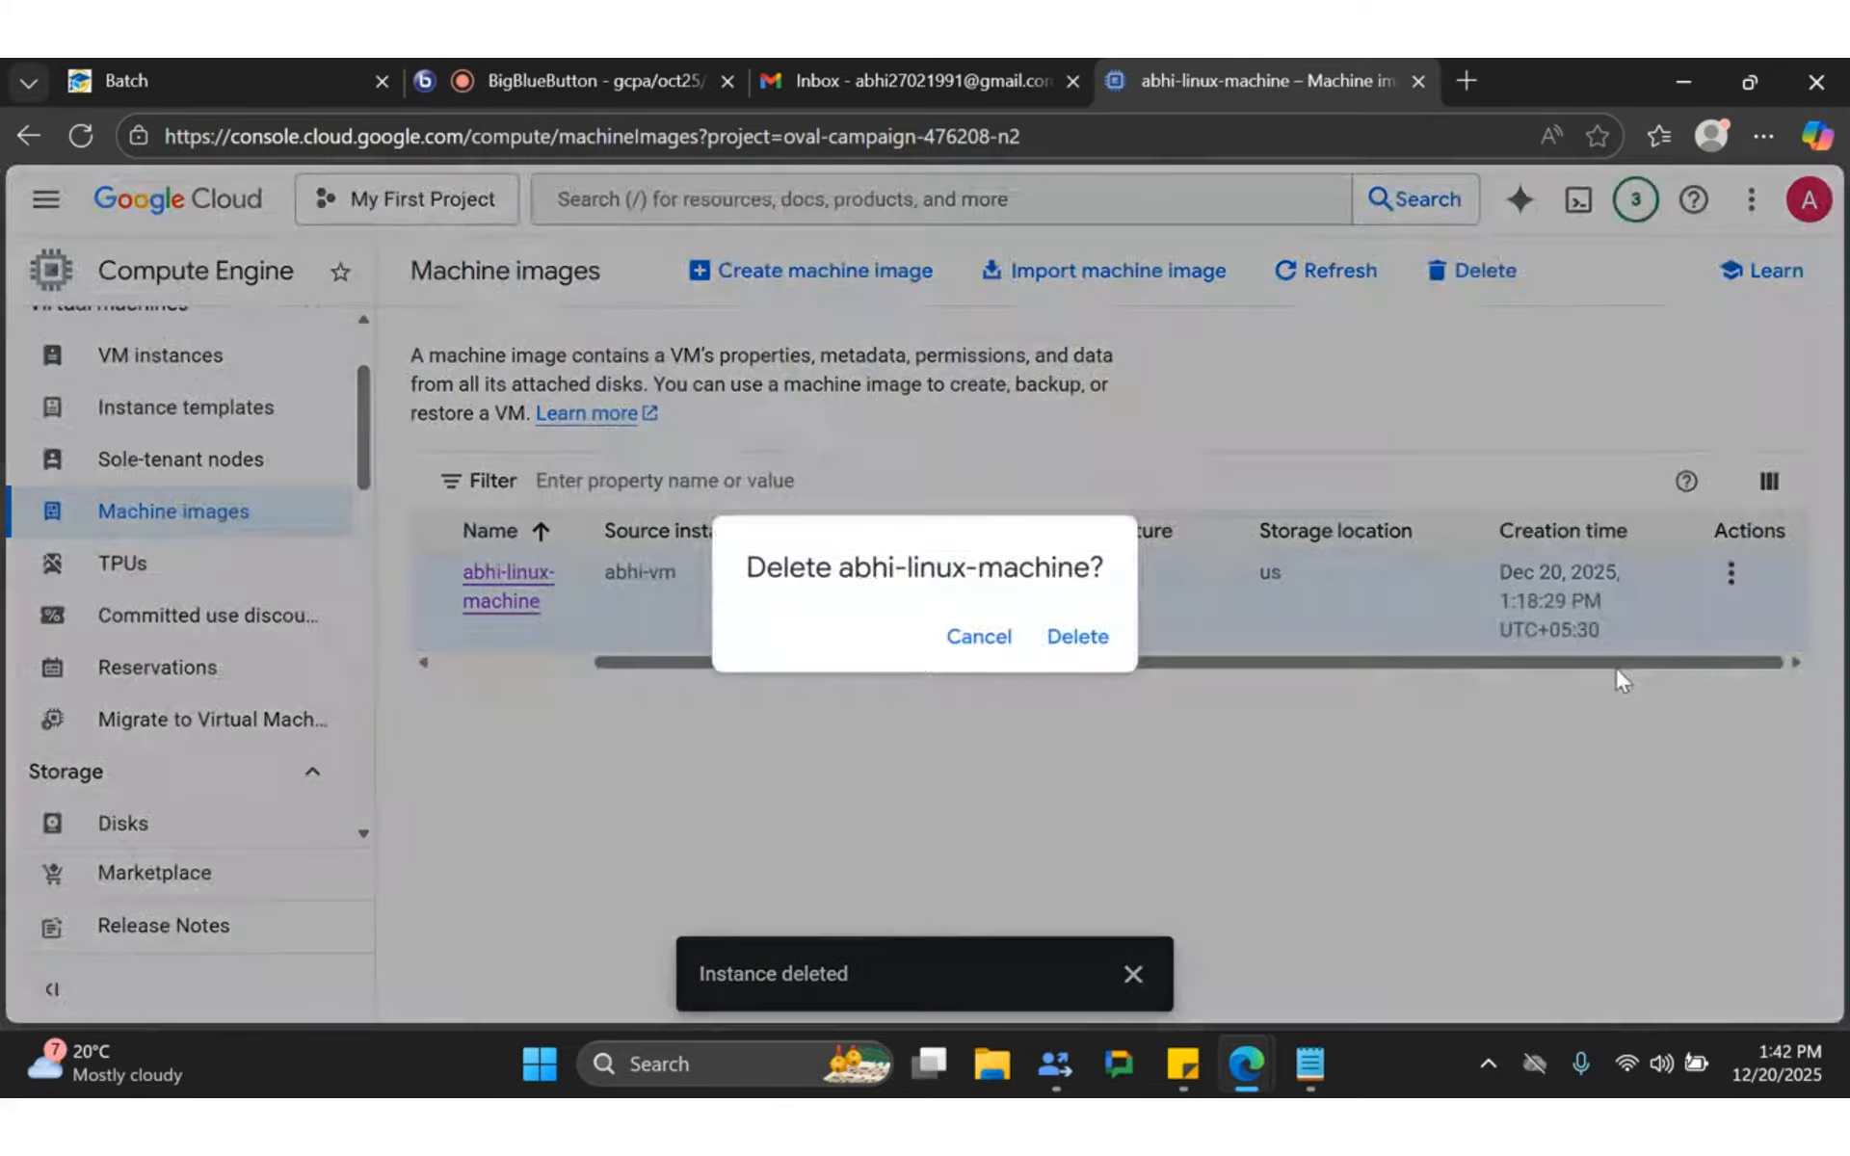
click(1093, 640)
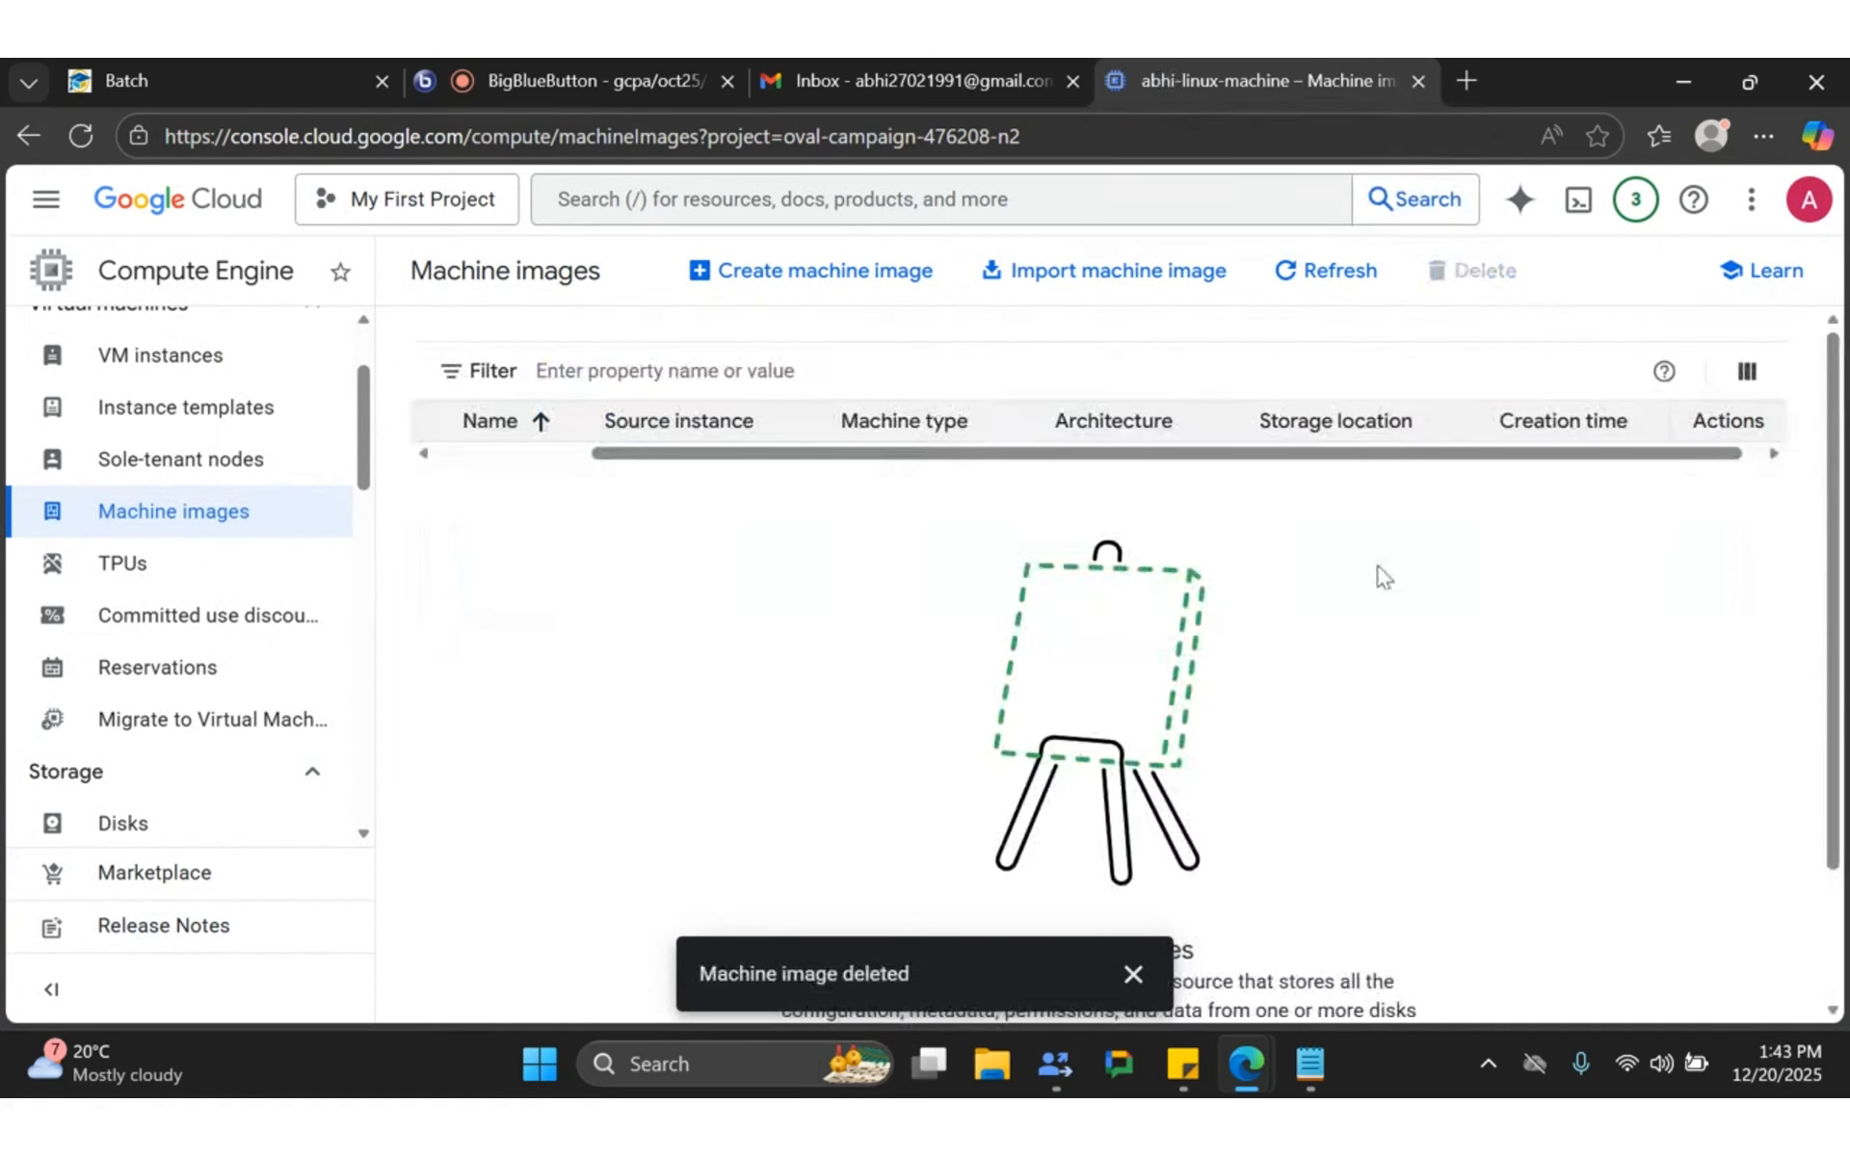
click(151, 525)
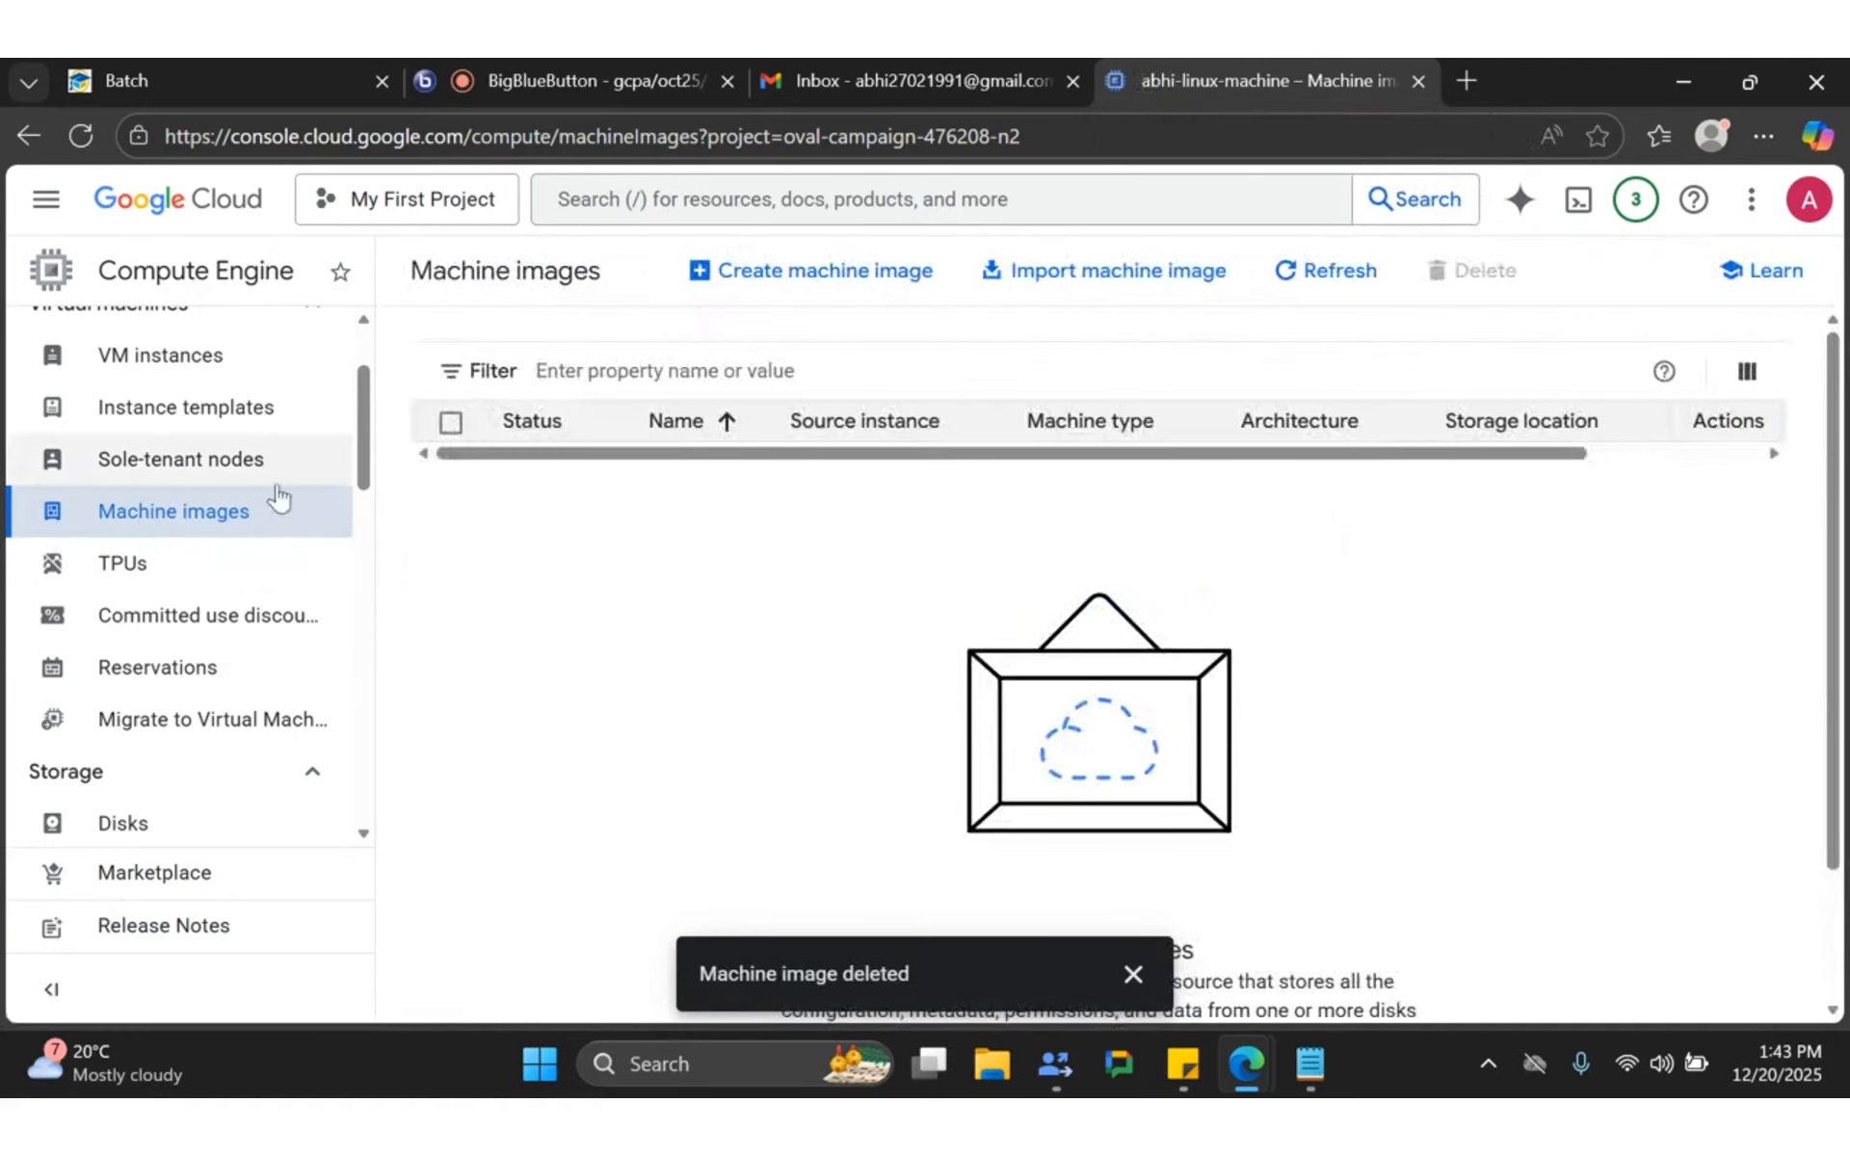
Start the stopped abhi-vm instance from the VM instances list.
click(141, 357)
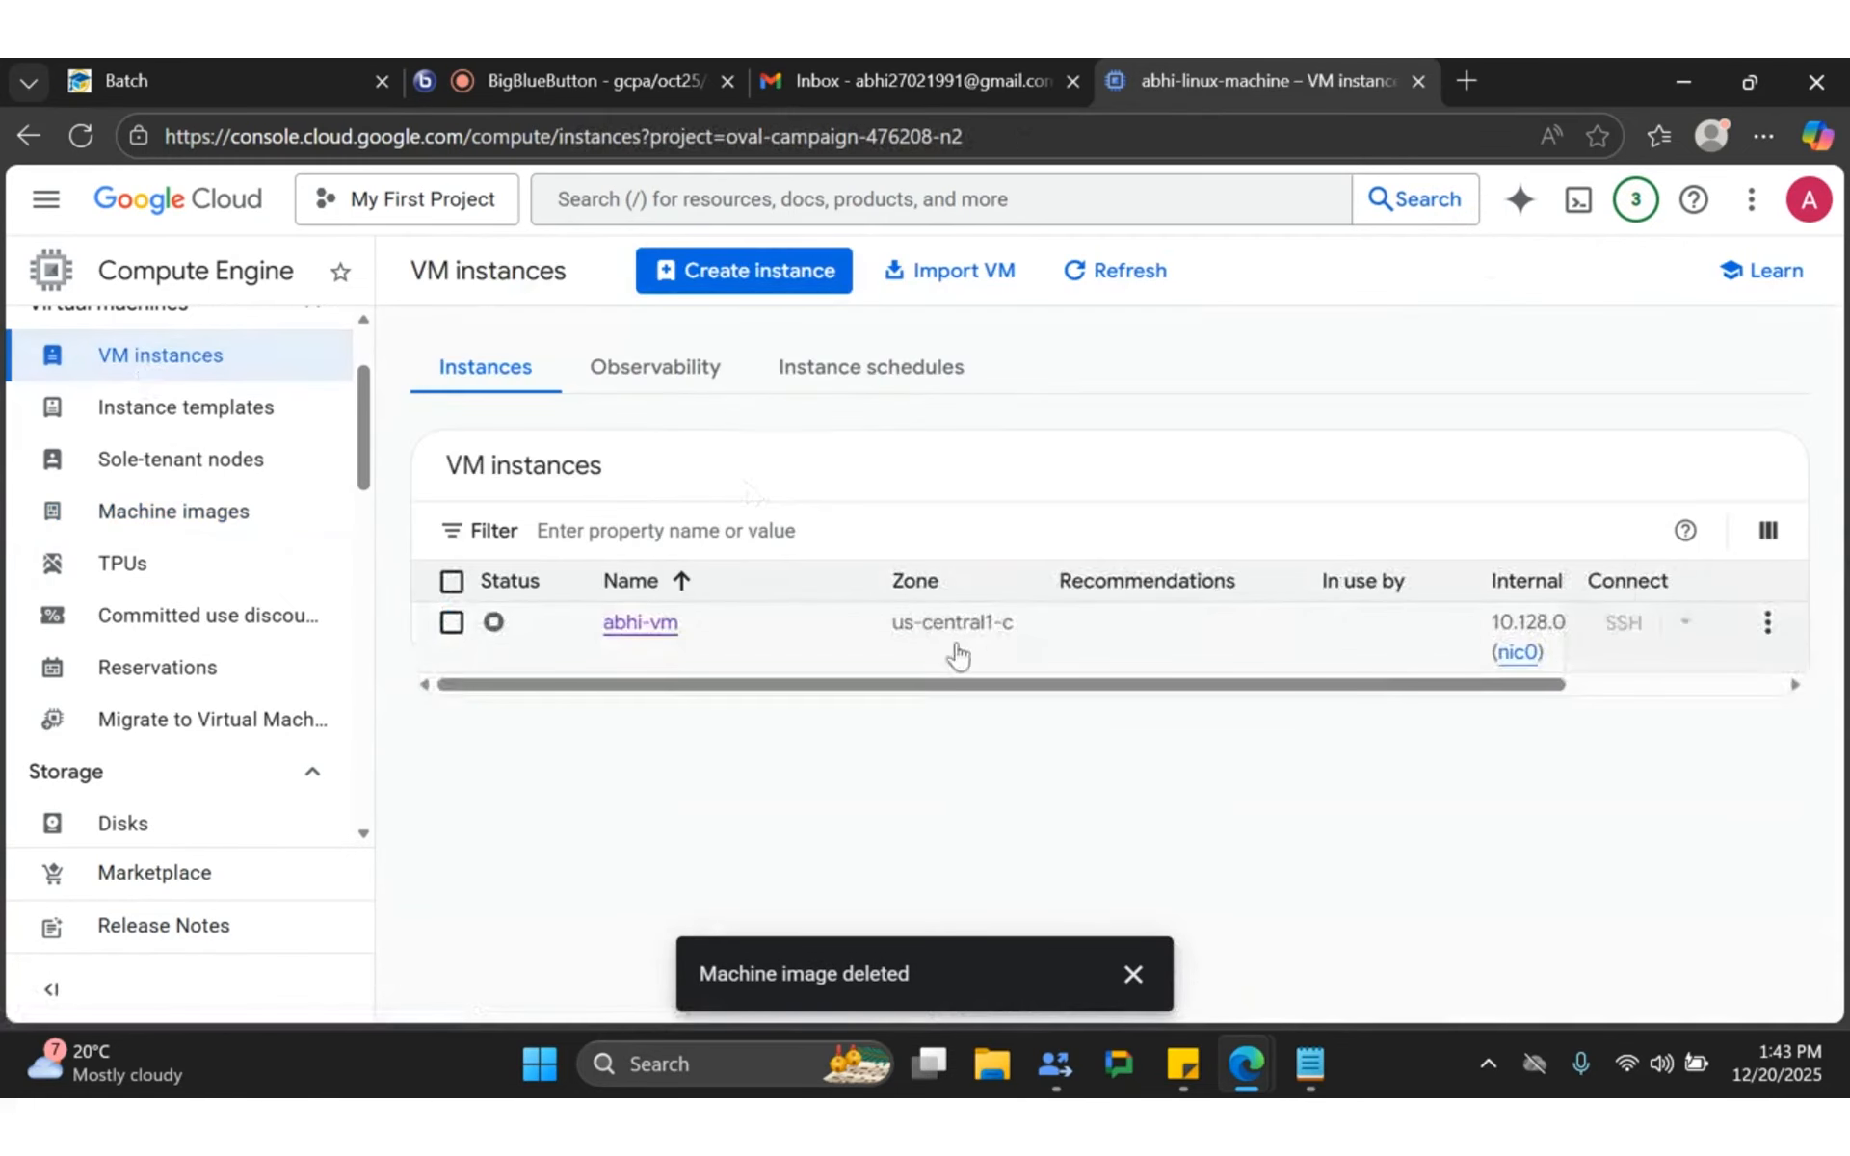
click(452, 623)
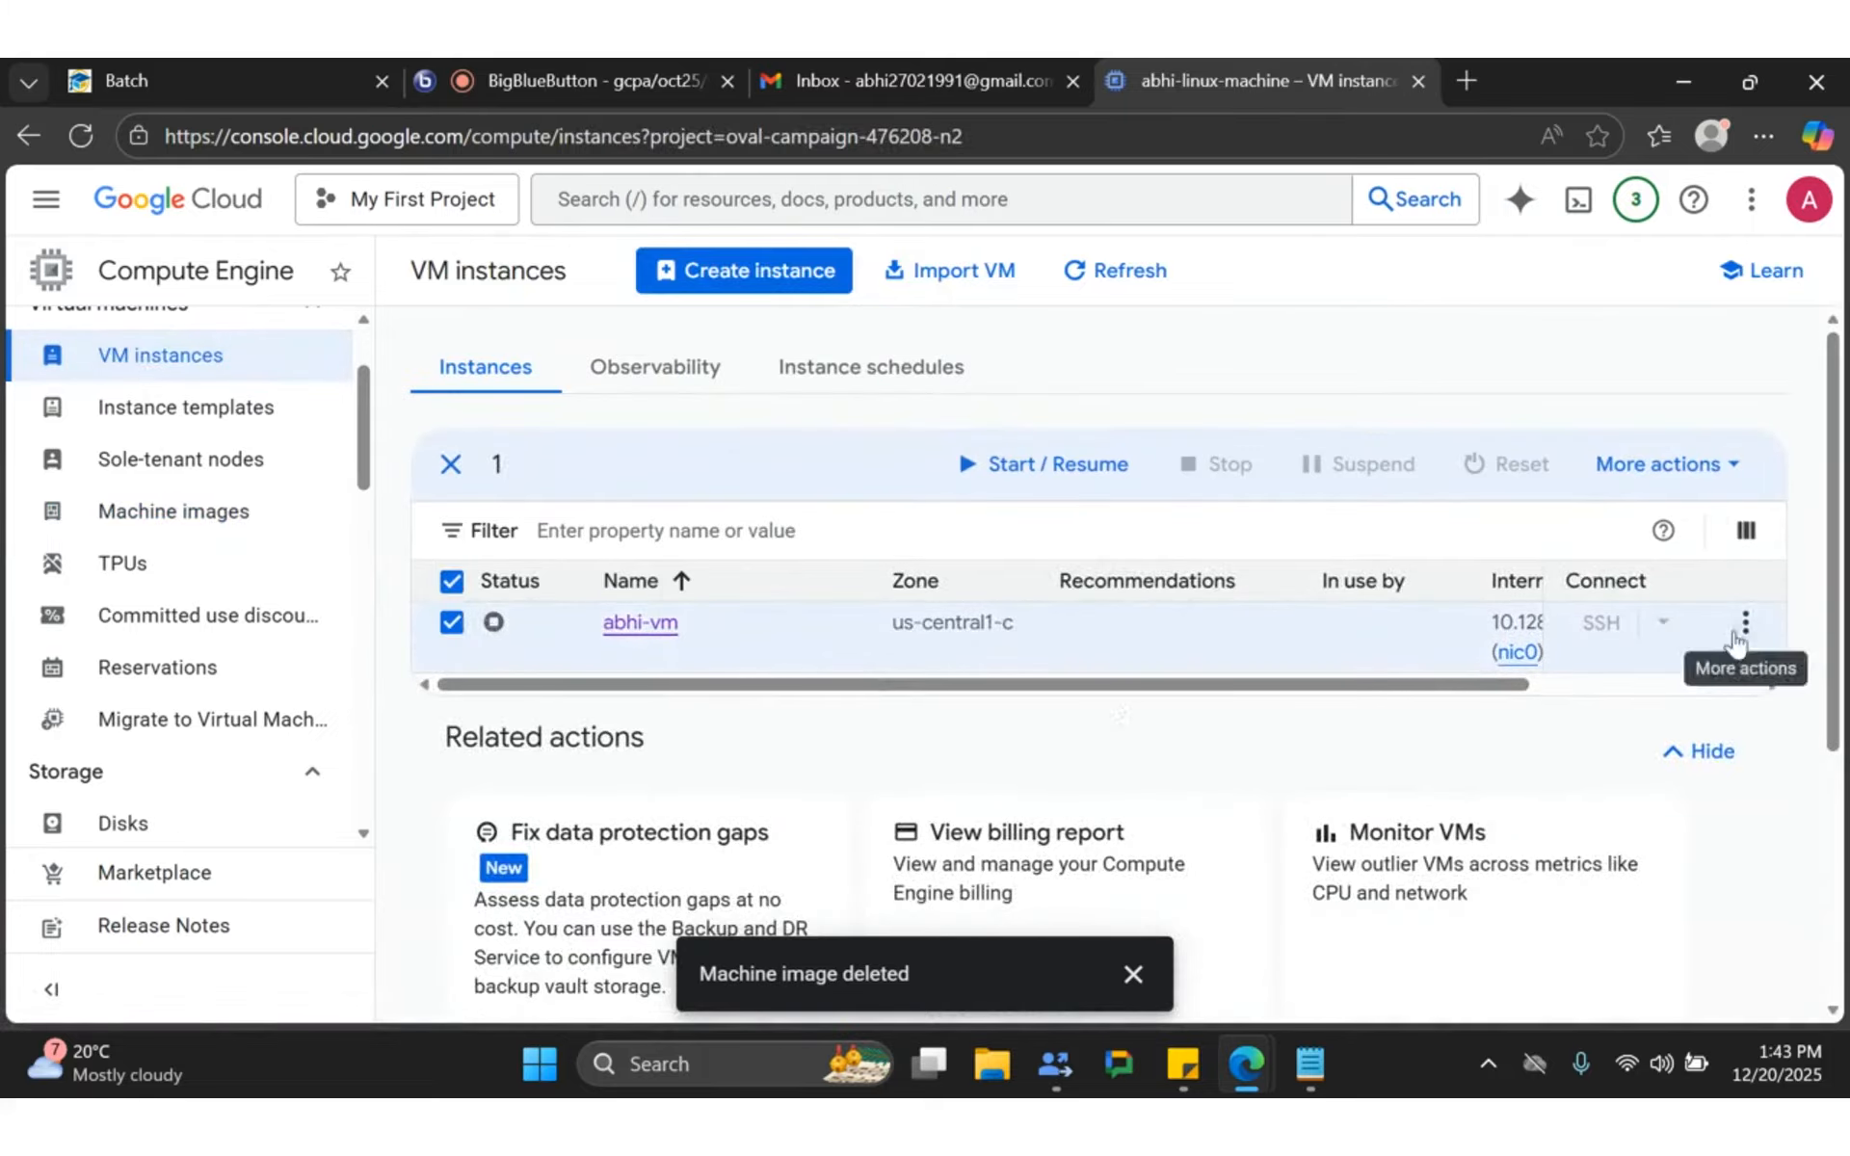
click(1742, 626)
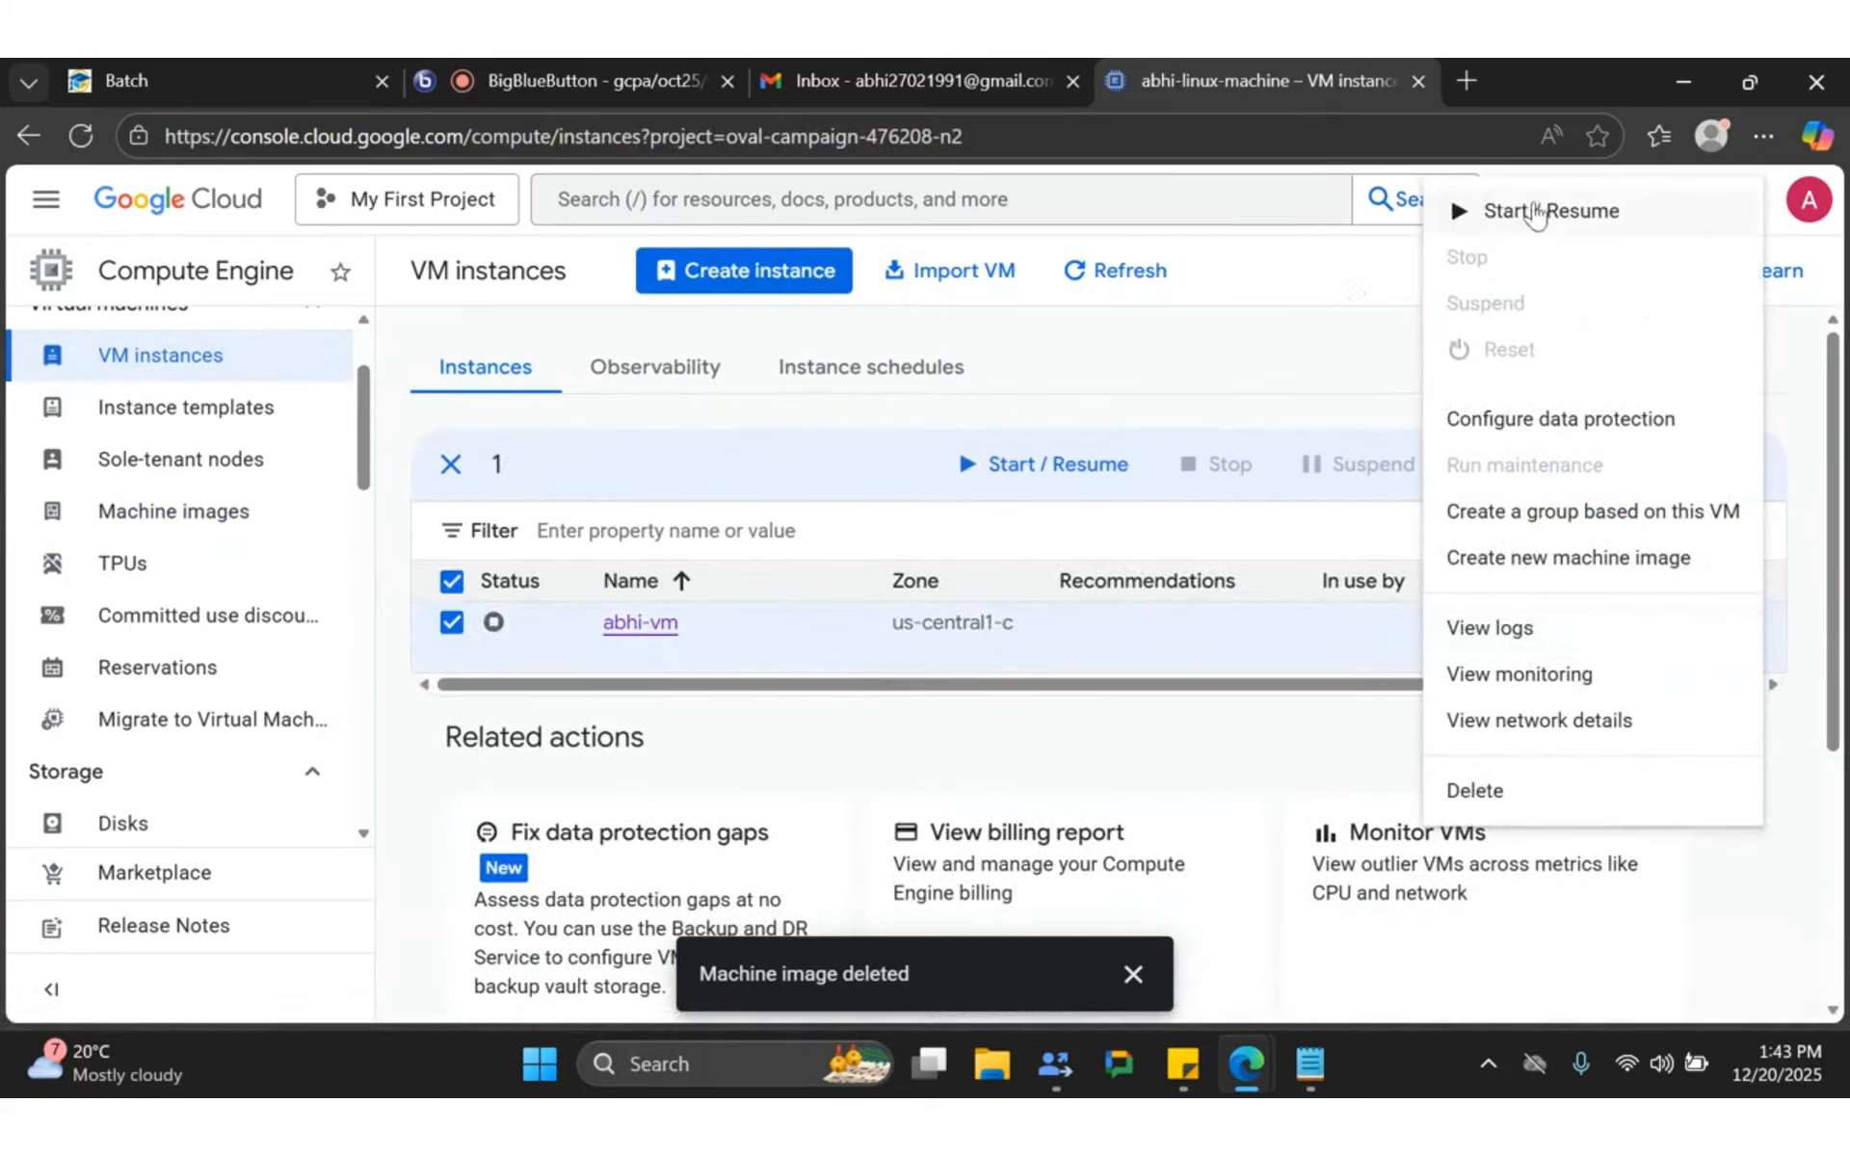
click(1536, 212)
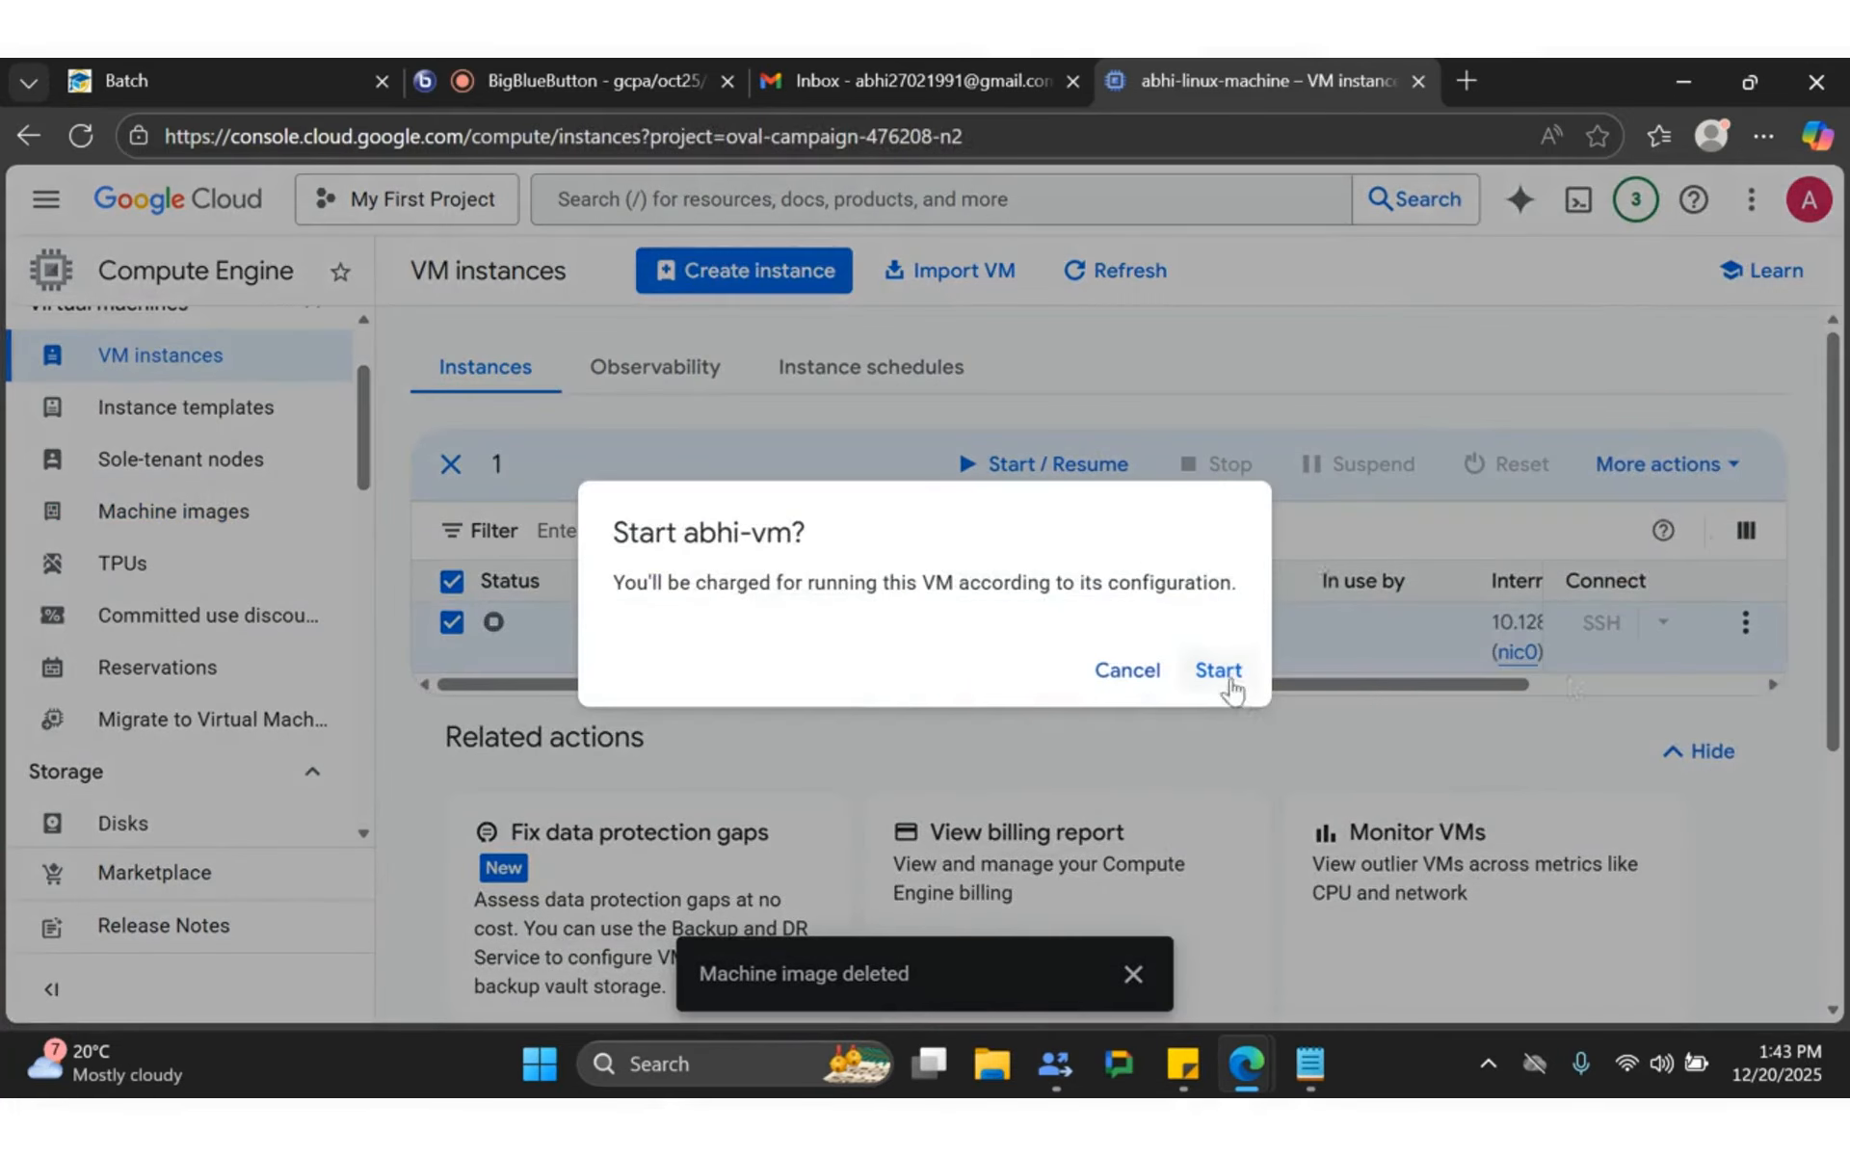
click(1230, 678)
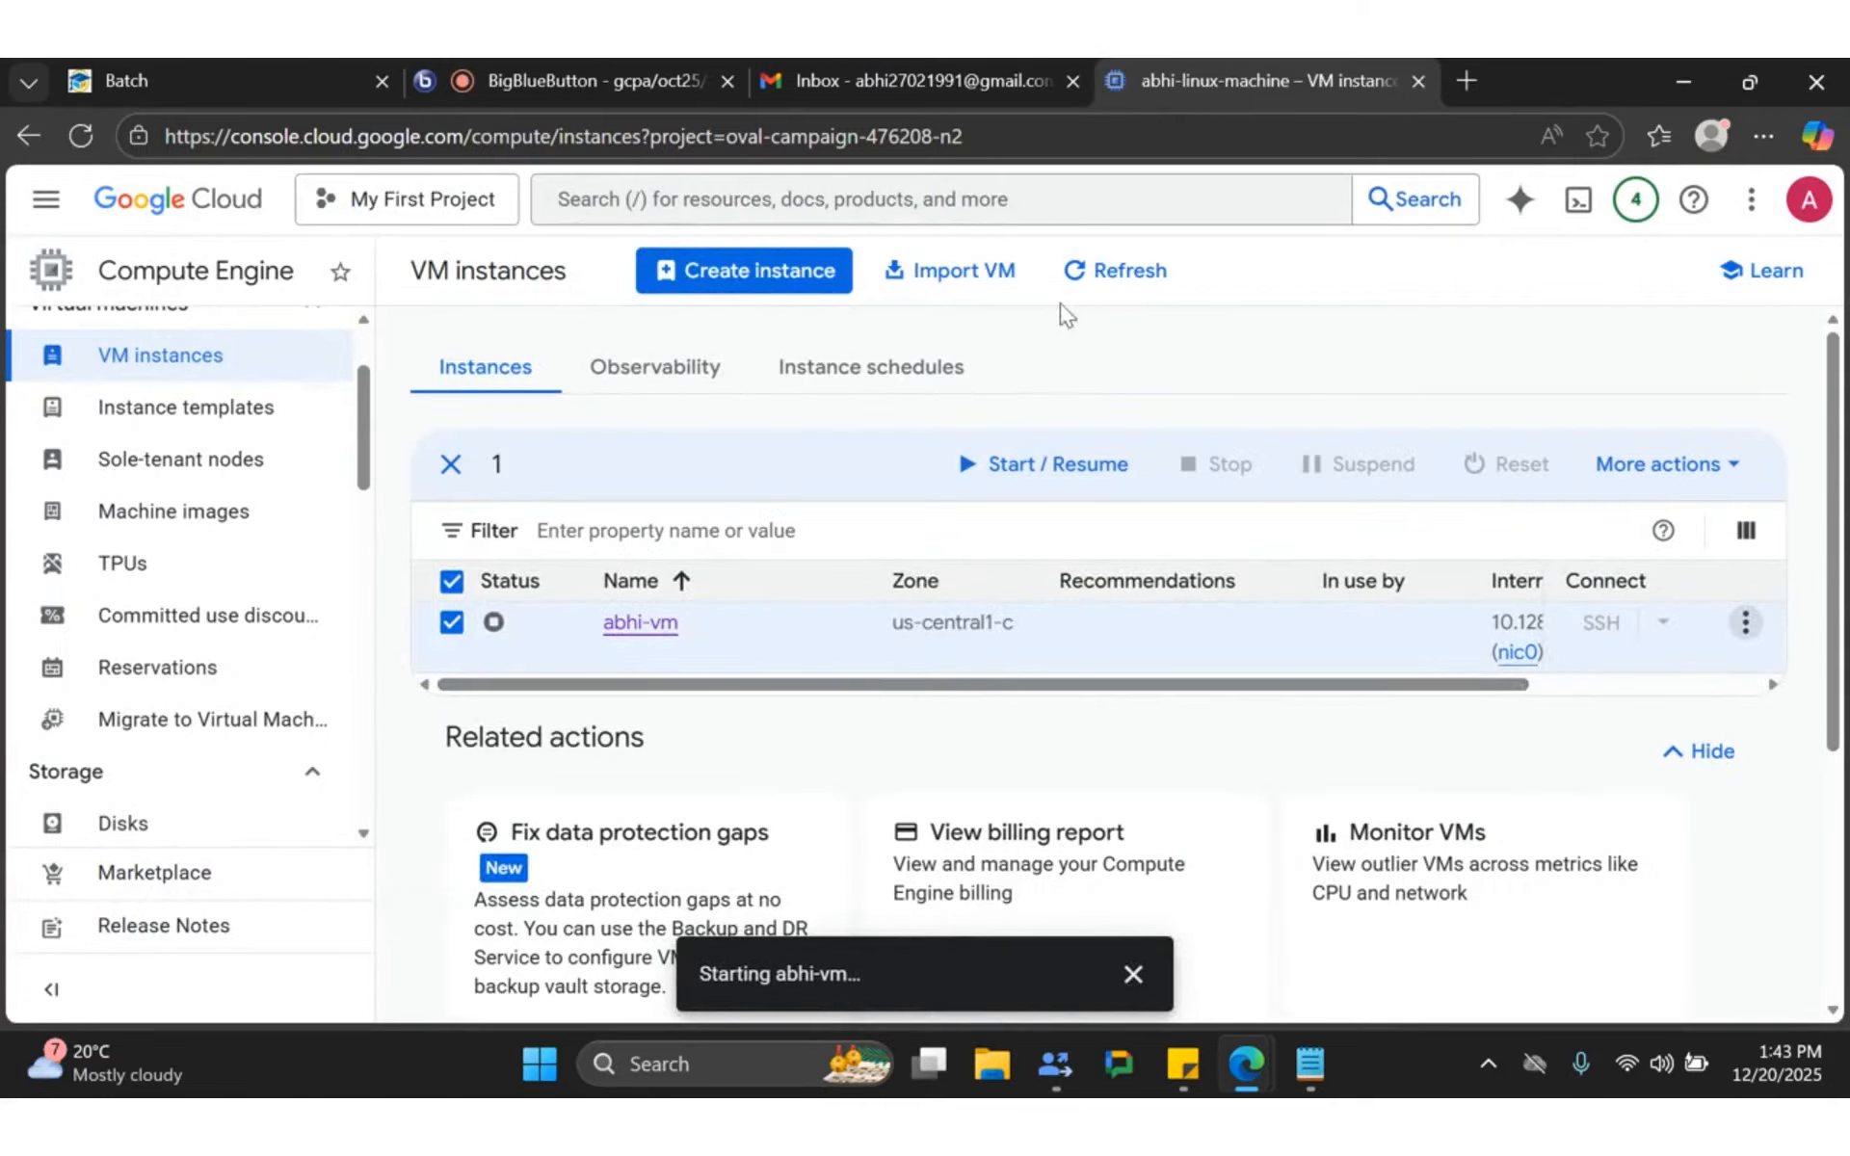
Refresh the VM instances list until abhi-vm shows as running.
click(1107, 275)
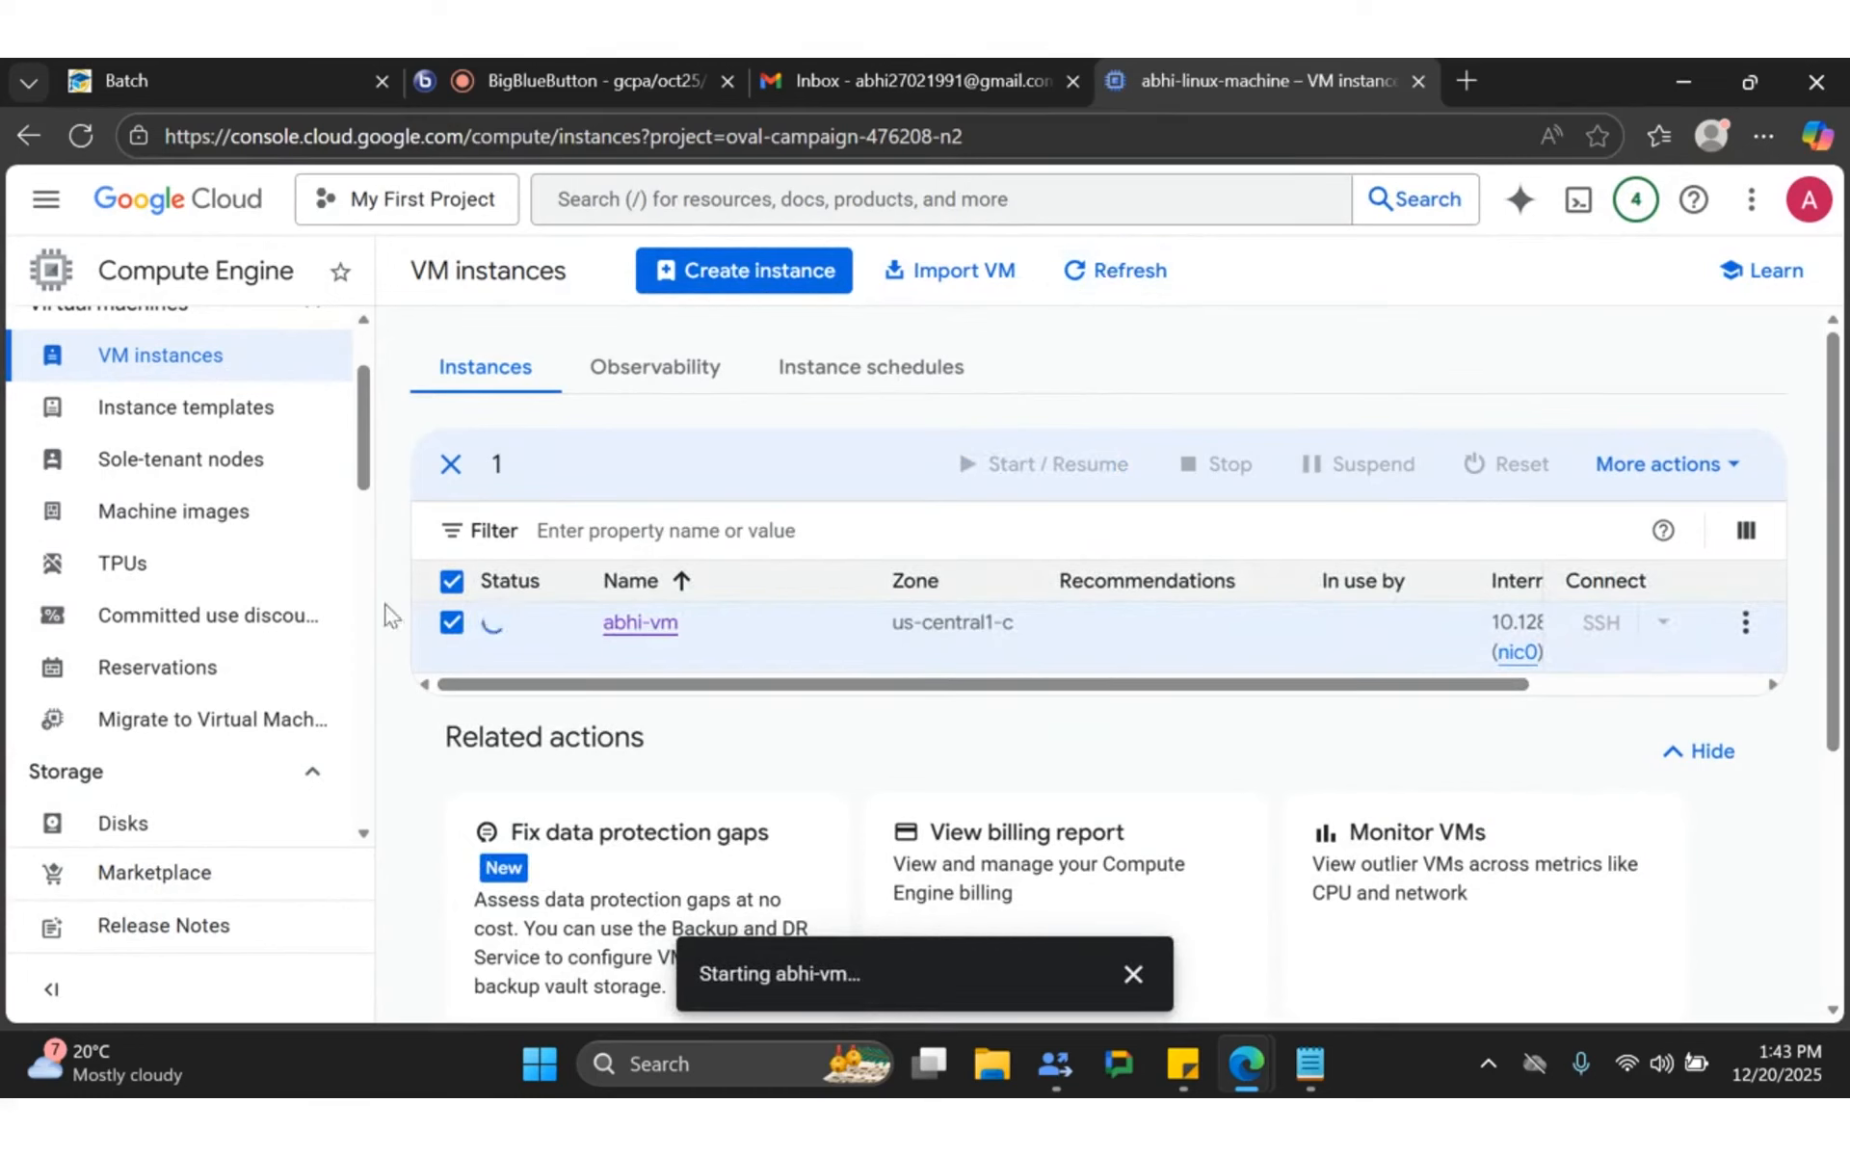
click(452, 624)
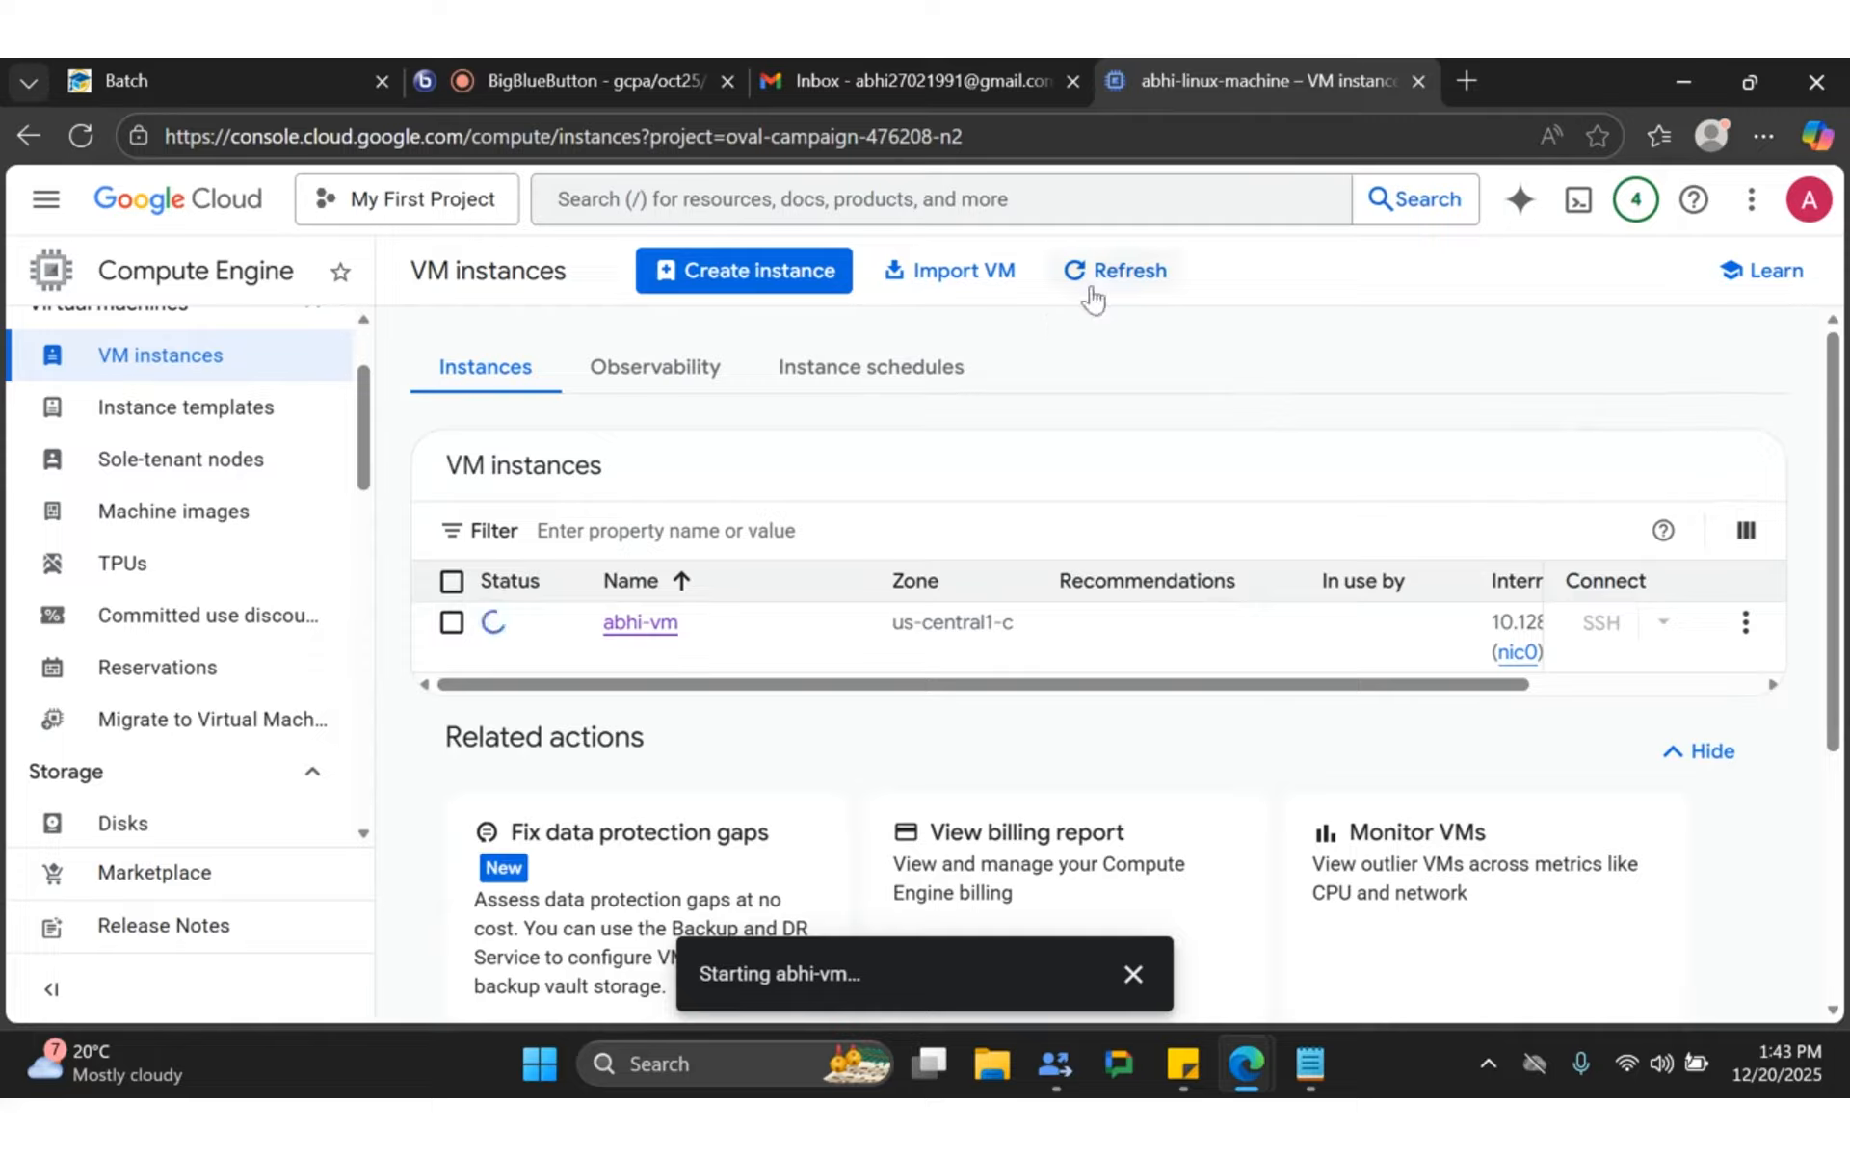
click(1118, 279)
mouse_move(1226, 1079)
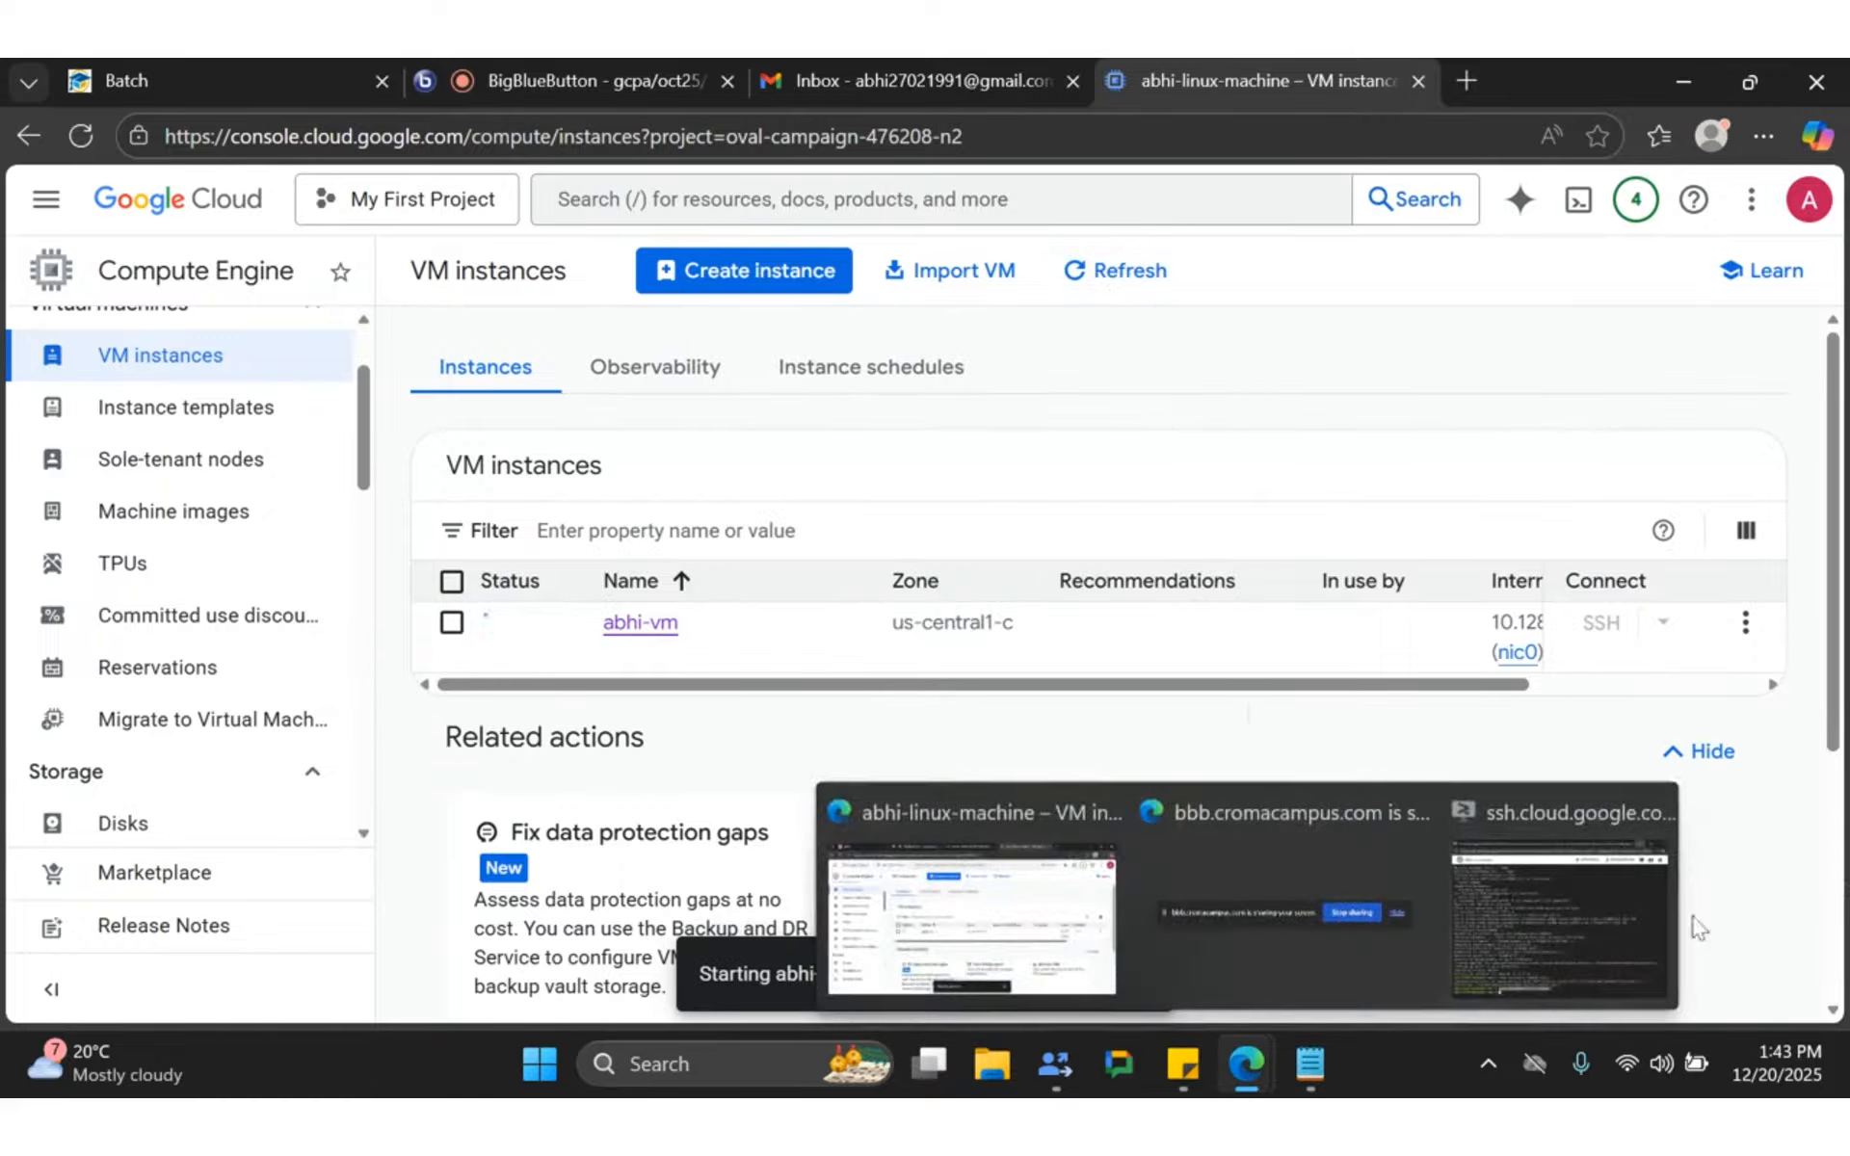
click(1132, 978)
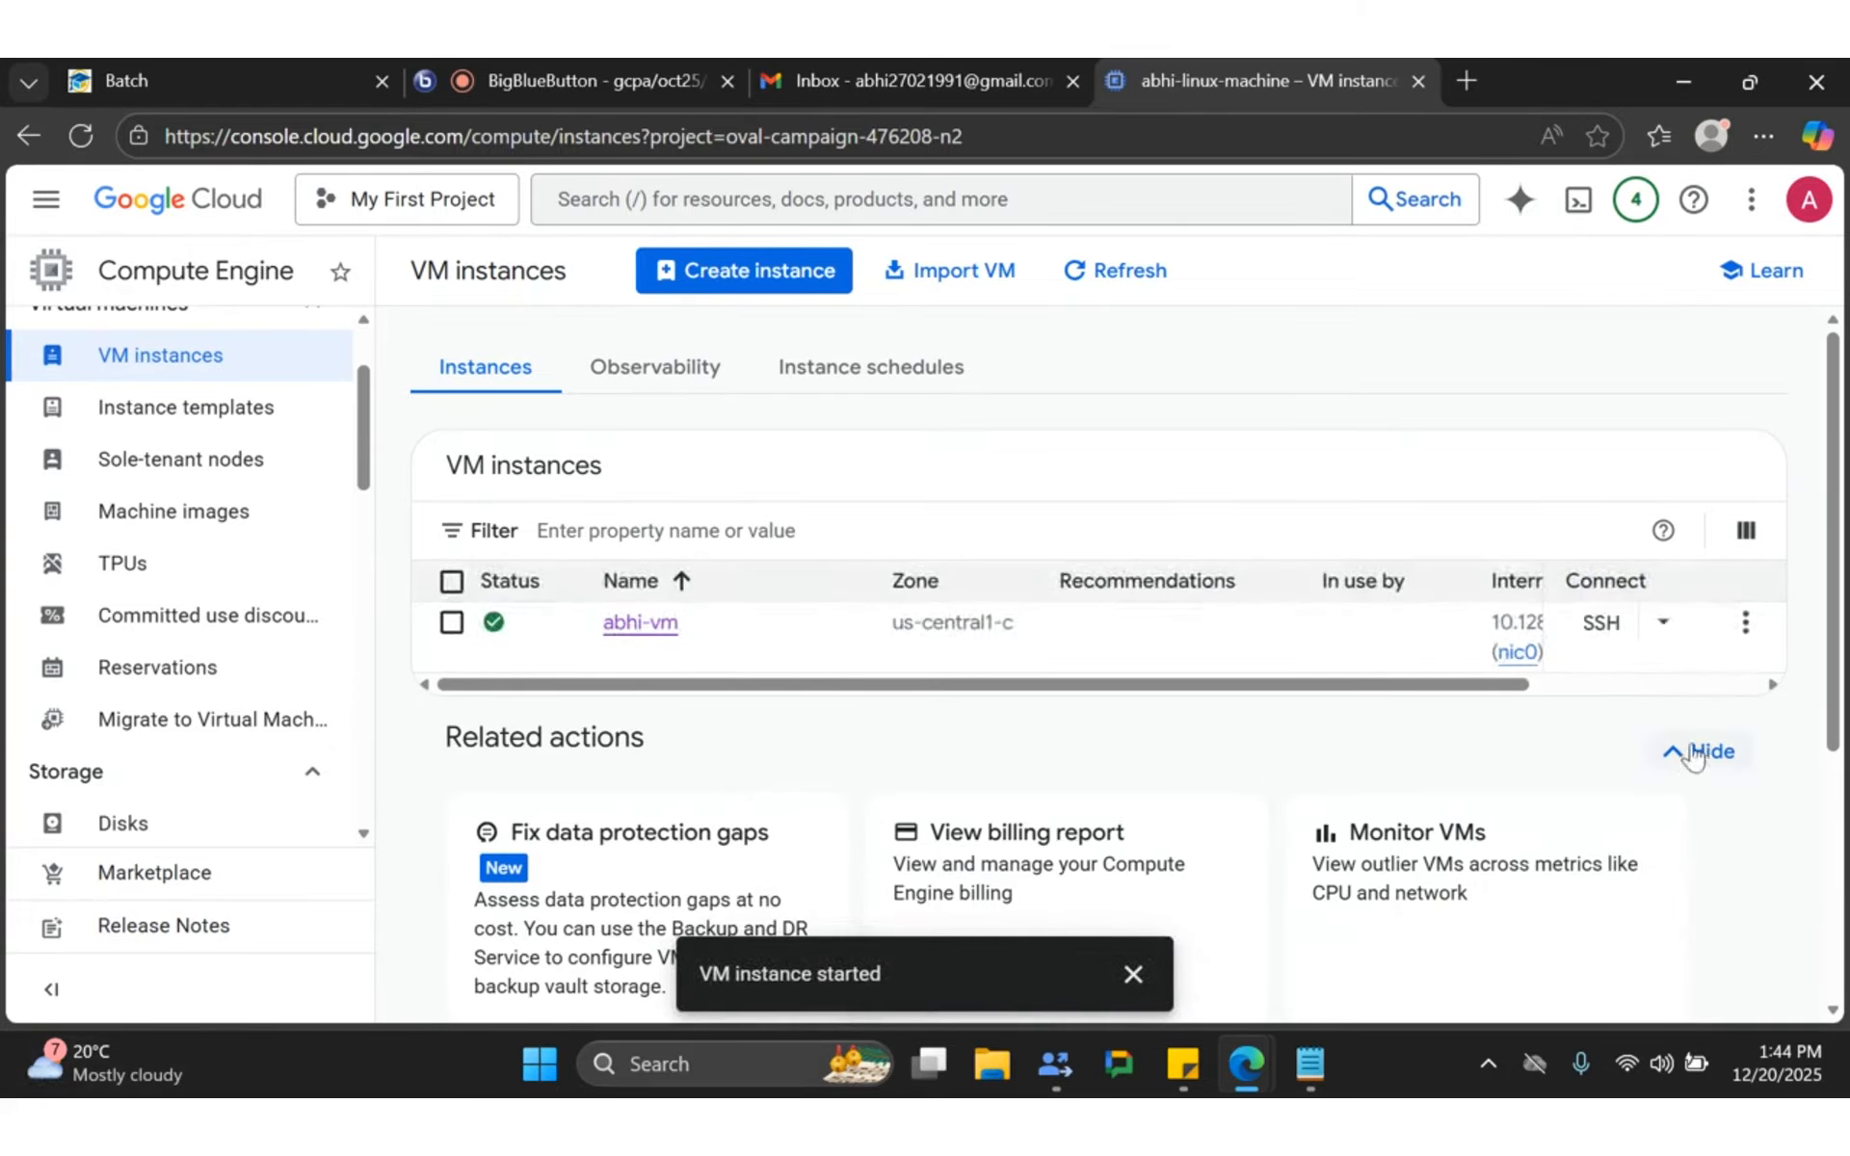
click(1108, 269)
Go to Snapshots and begin a new snapshot, prefilled as snapshot-1 with Disk source.
scroll(173, 757, down, 3)
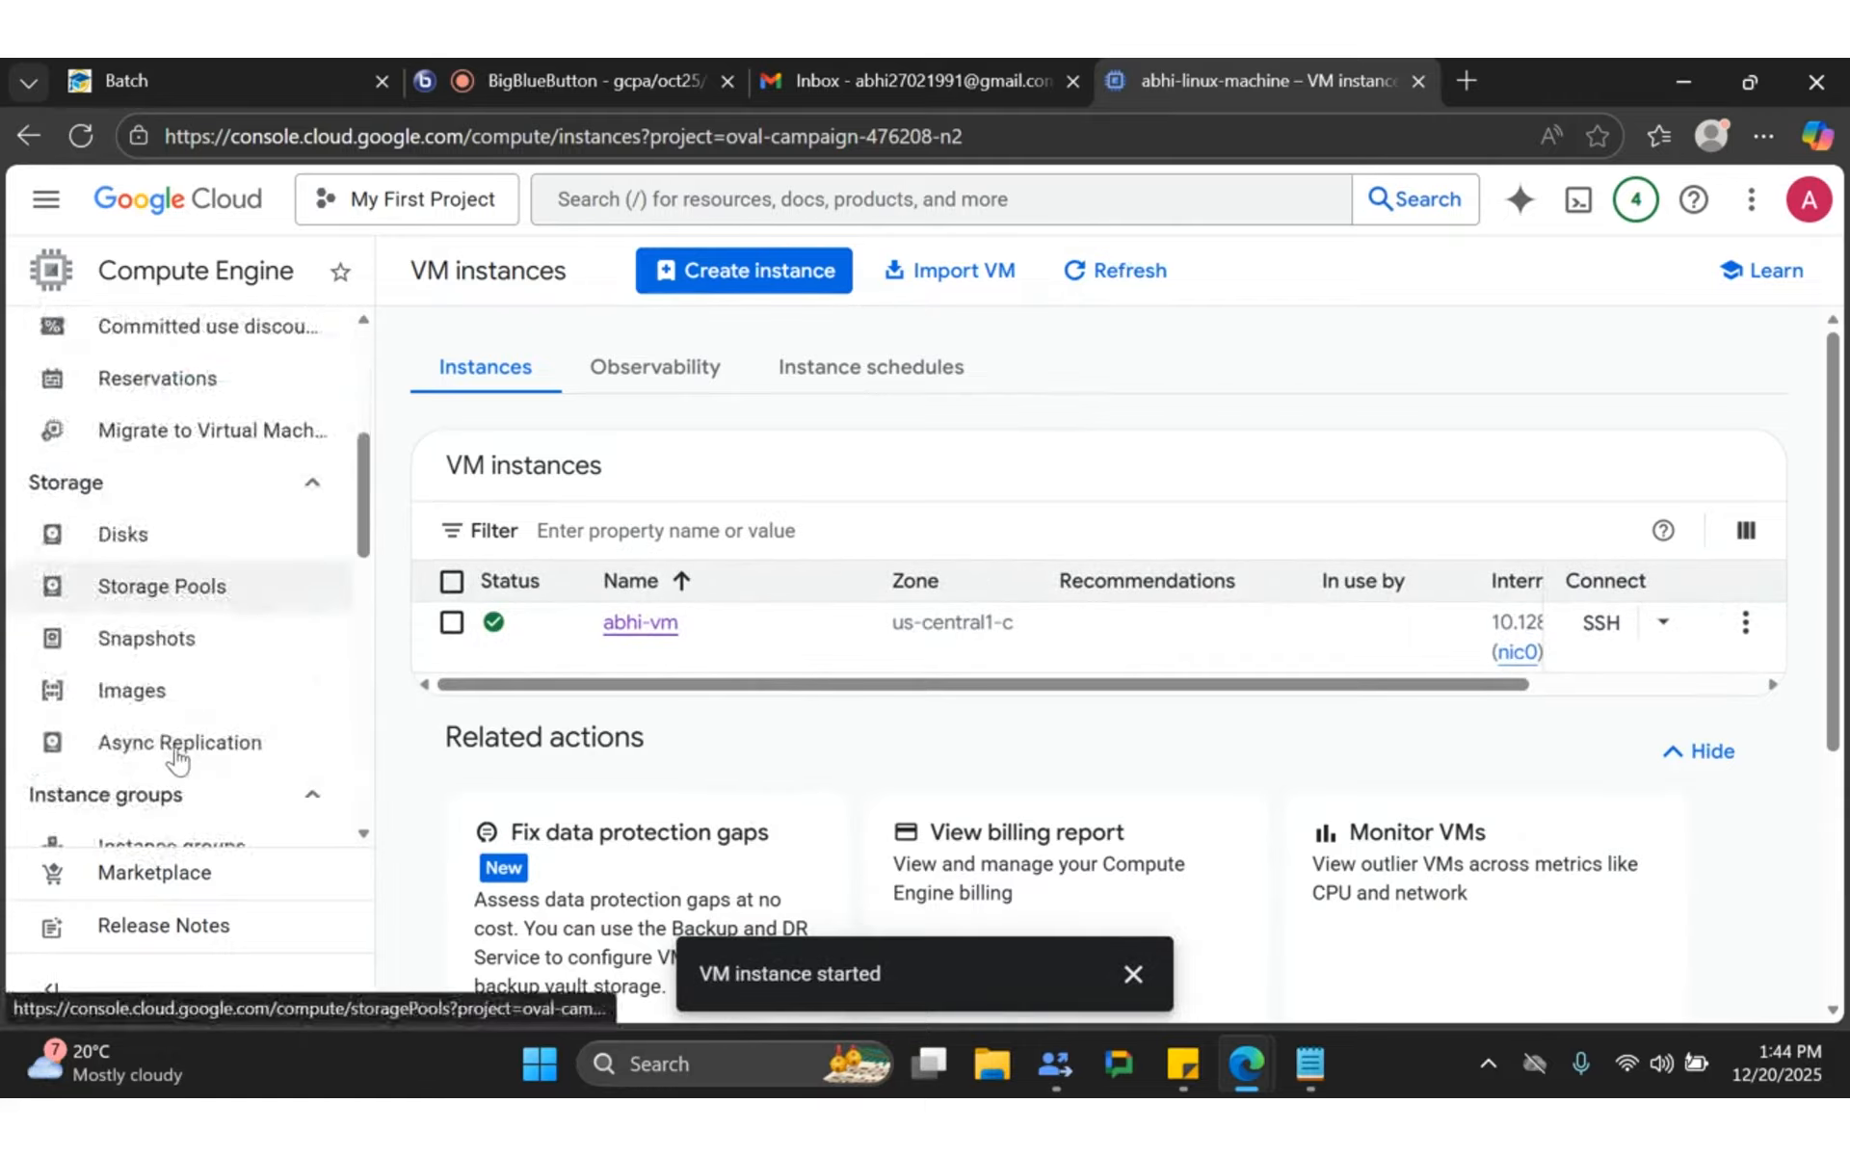
click(123, 640)
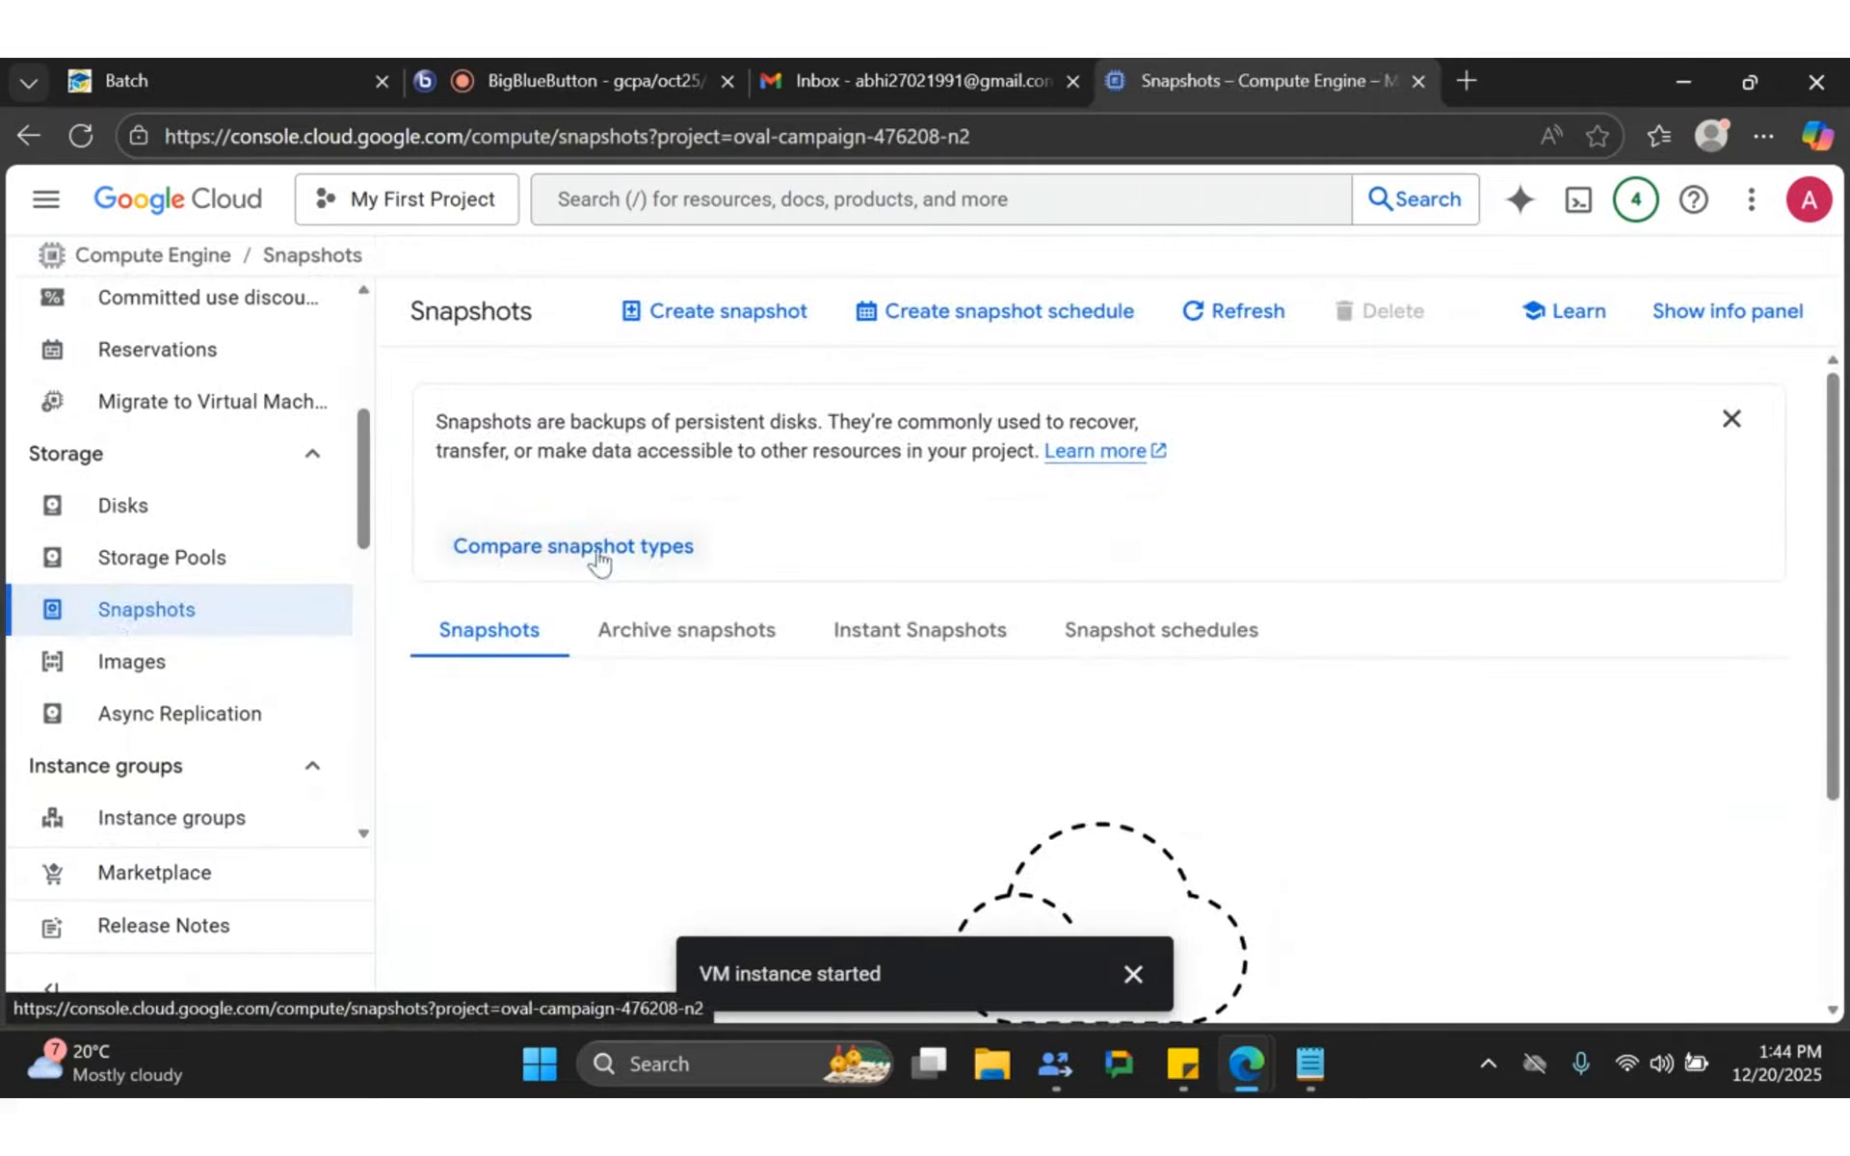
click(688, 324)
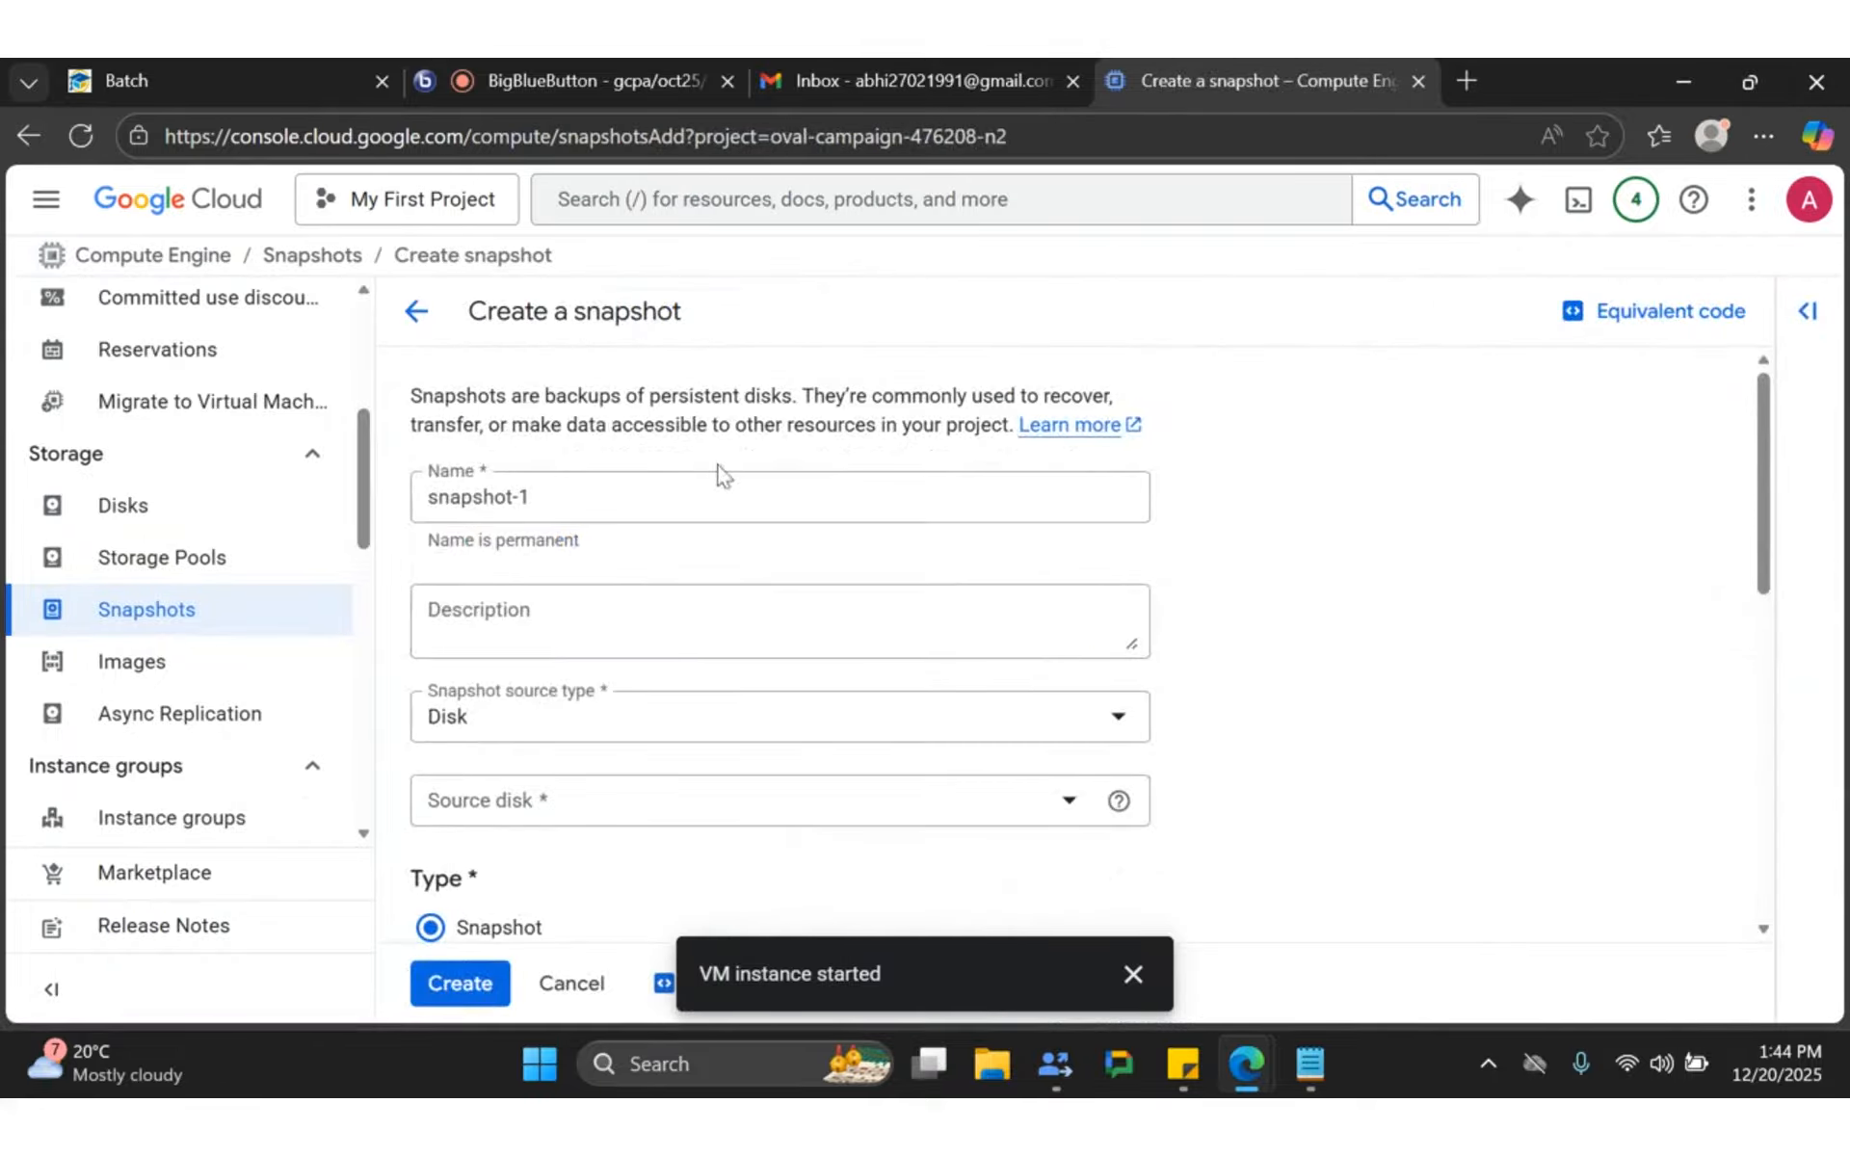
Name the snapshot abhi-linux-snapshot, with source type Disk and abhi-vm as the source disk.
click(740, 492)
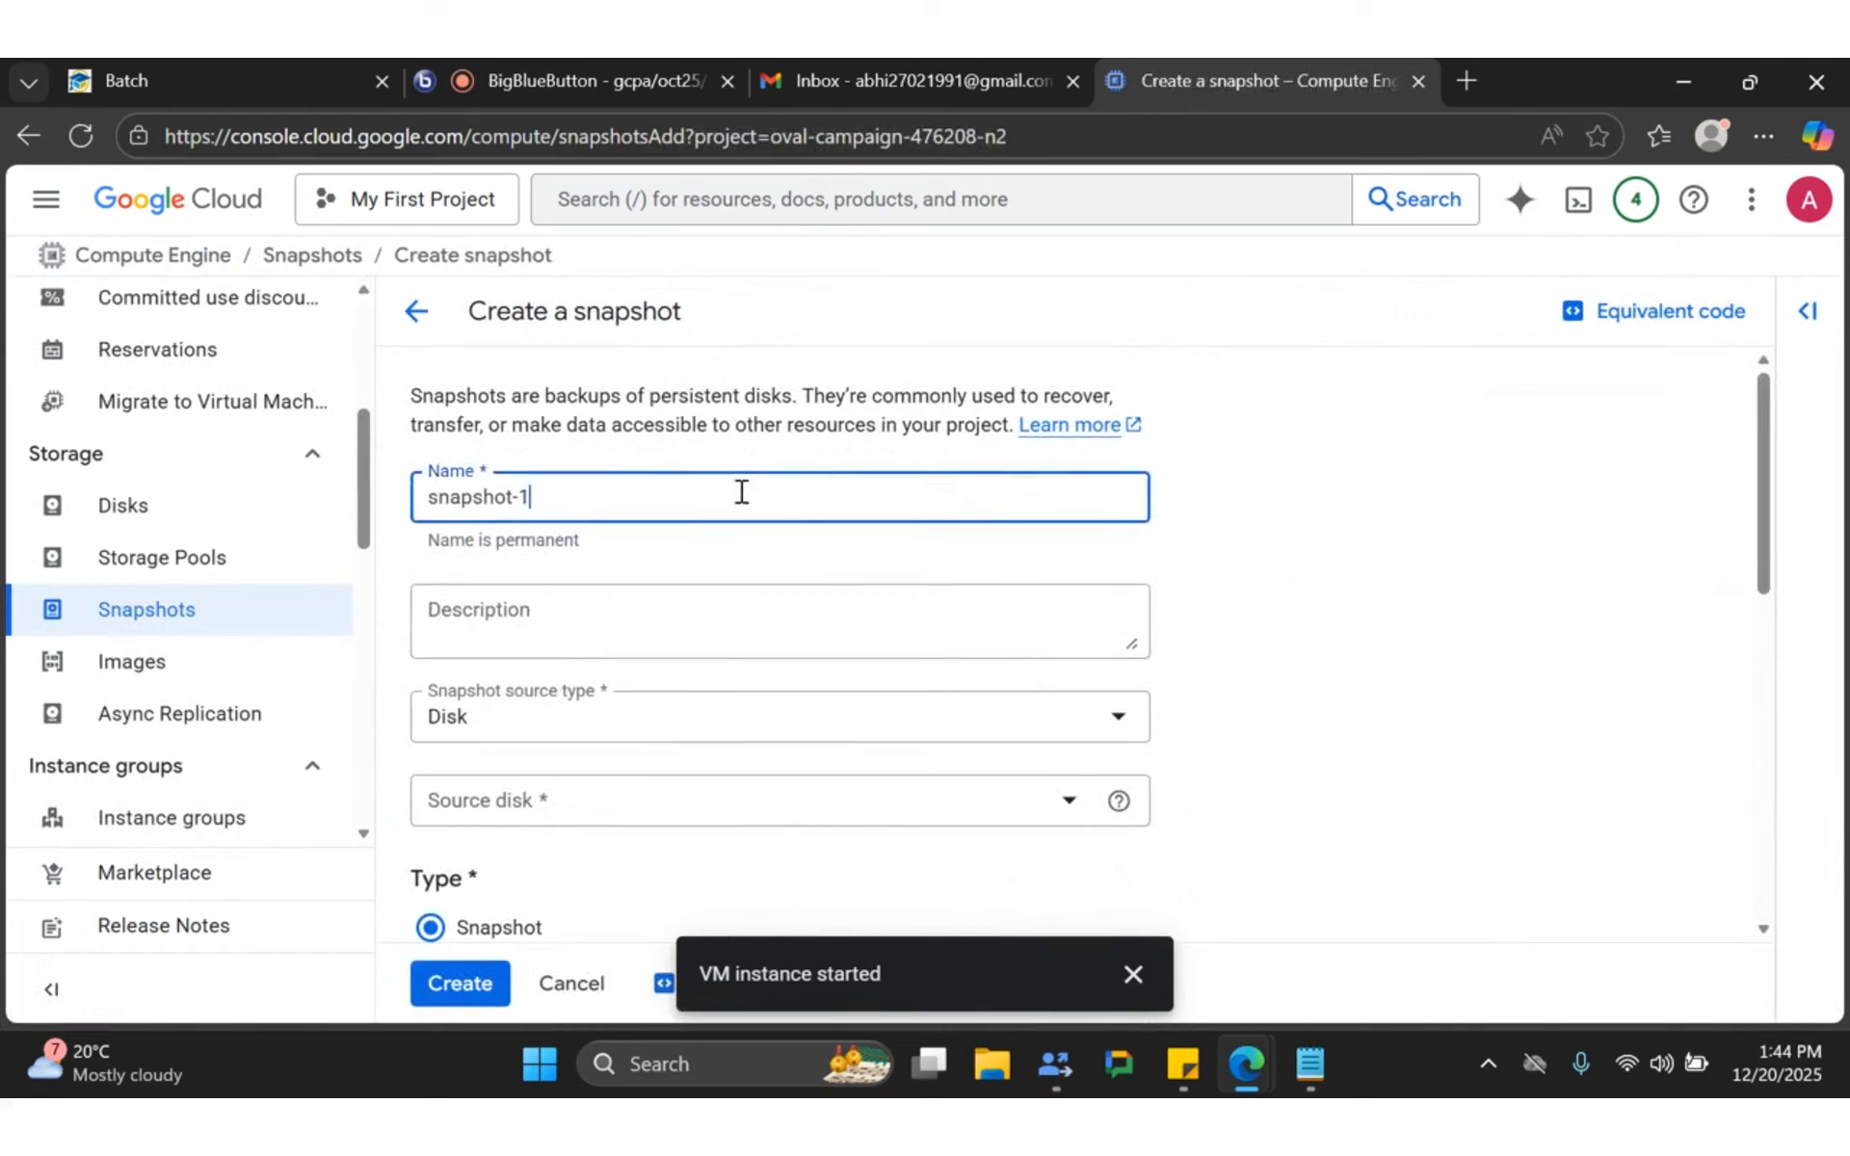
key(BackSpace)
key(BackSpace)
key(BackSpace)
key(BackSpace)
key(BackSpace)
key(BackSpace)
key(BackSpace)
key(BackSpace)
key(BackSpace)
text(x-snapshot)
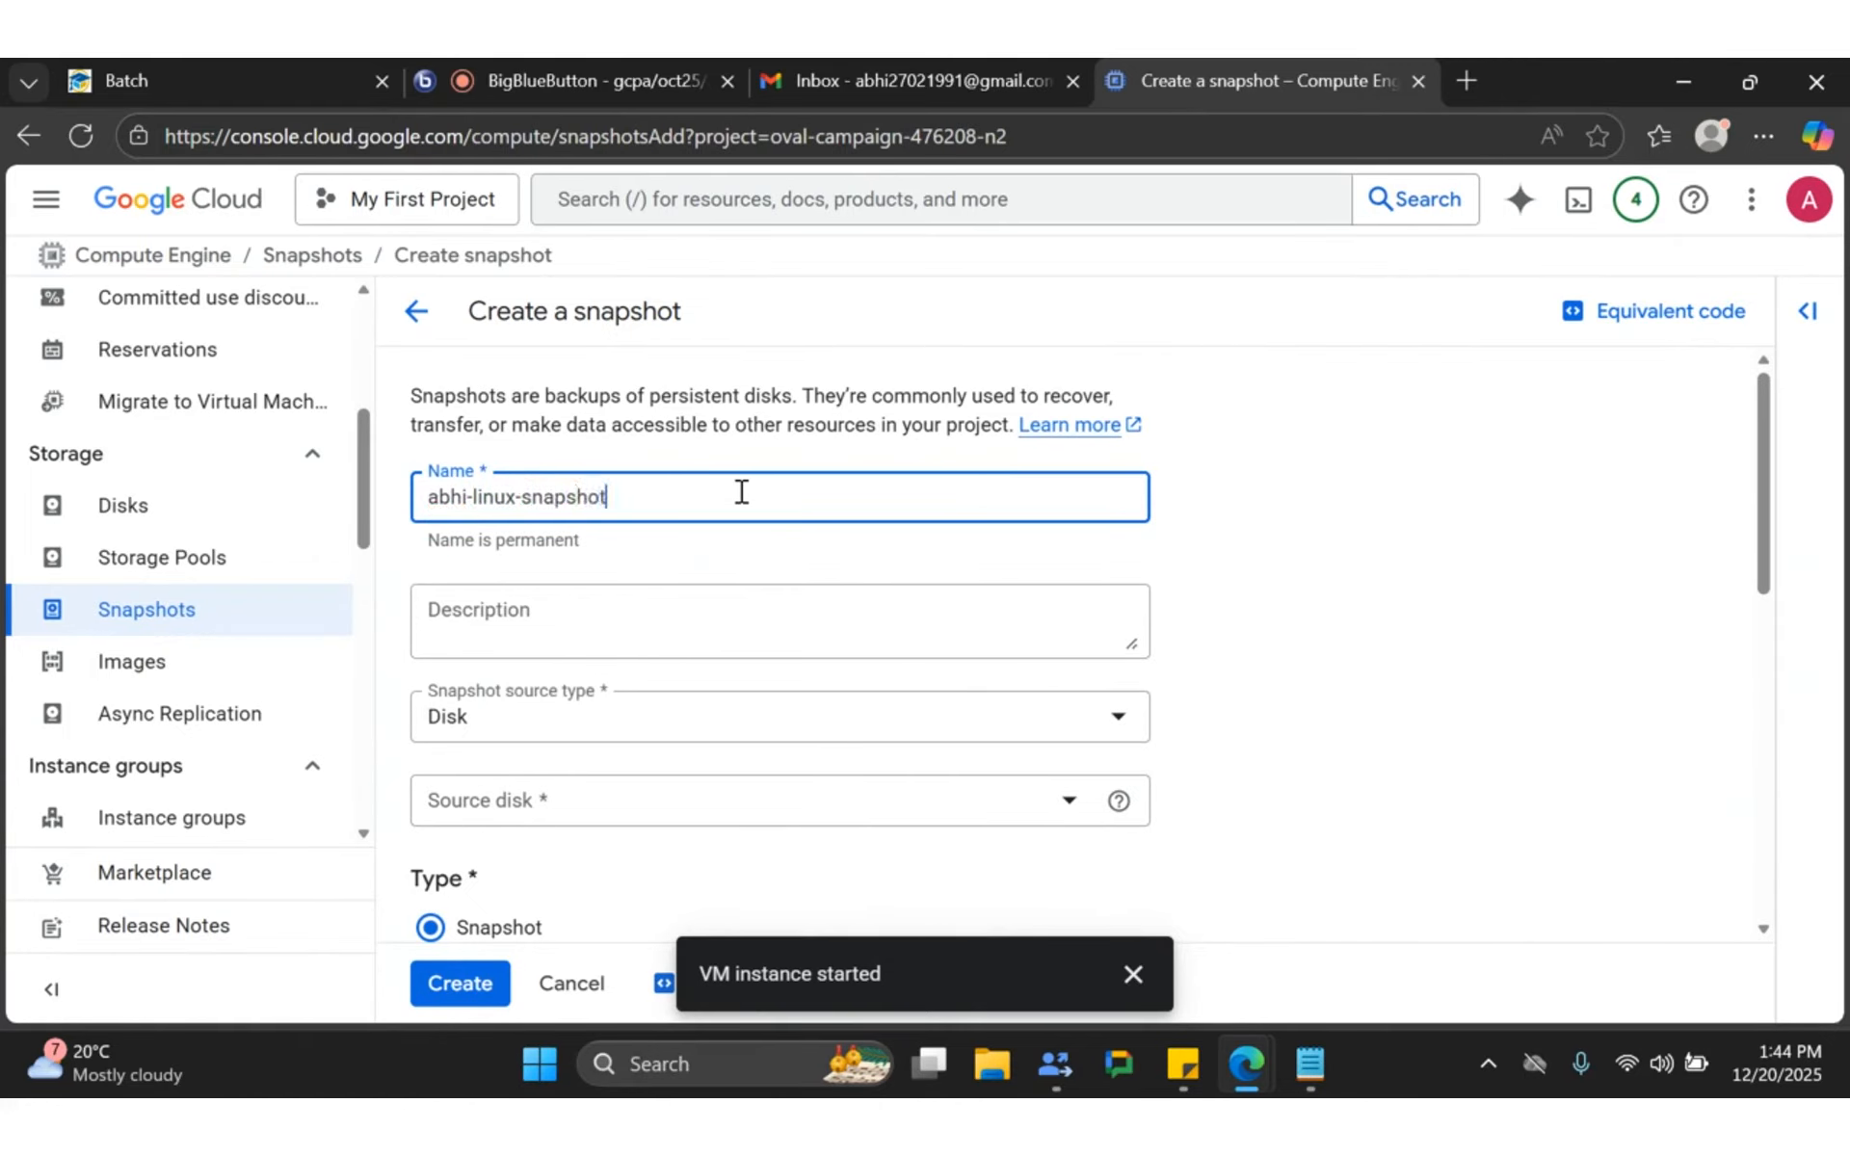
click(681, 713)
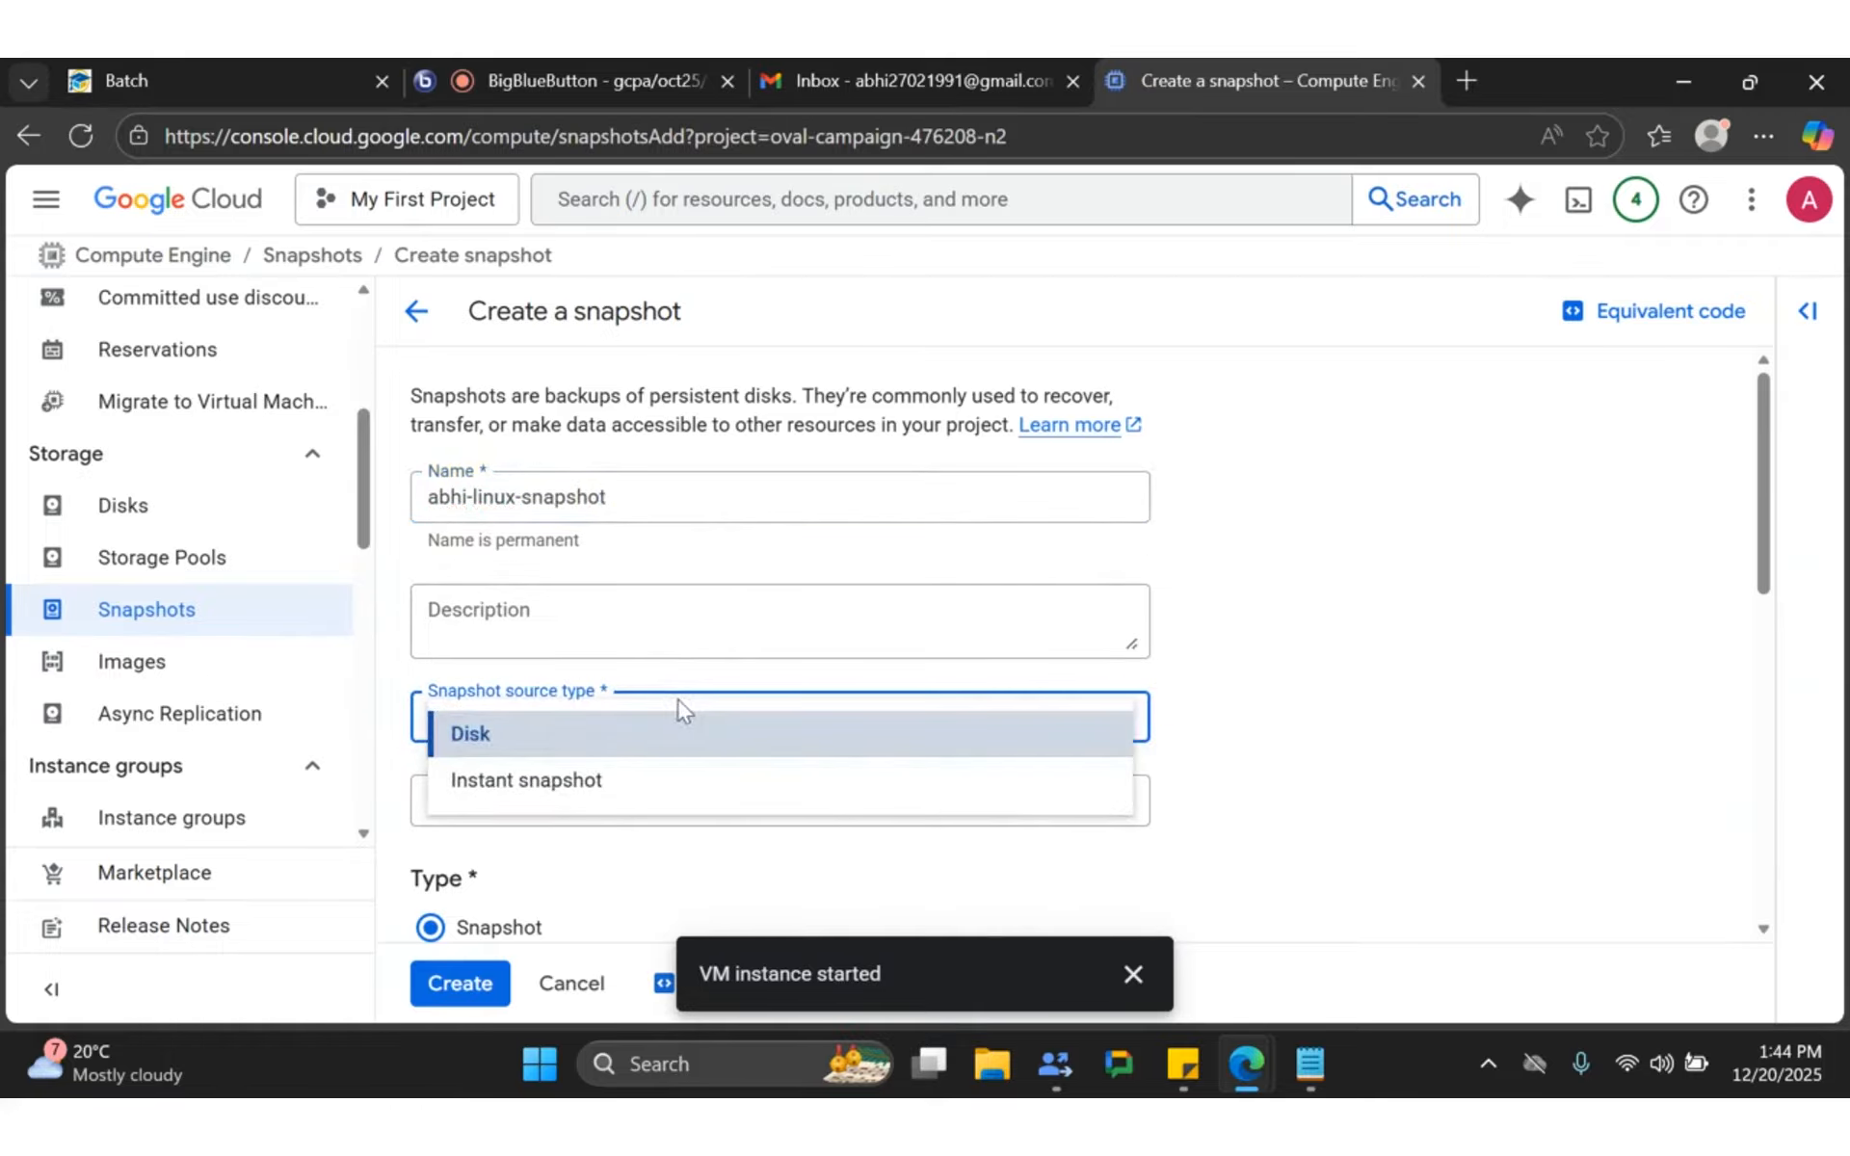
click(682, 718)
scroll(815, 681, down, 2)
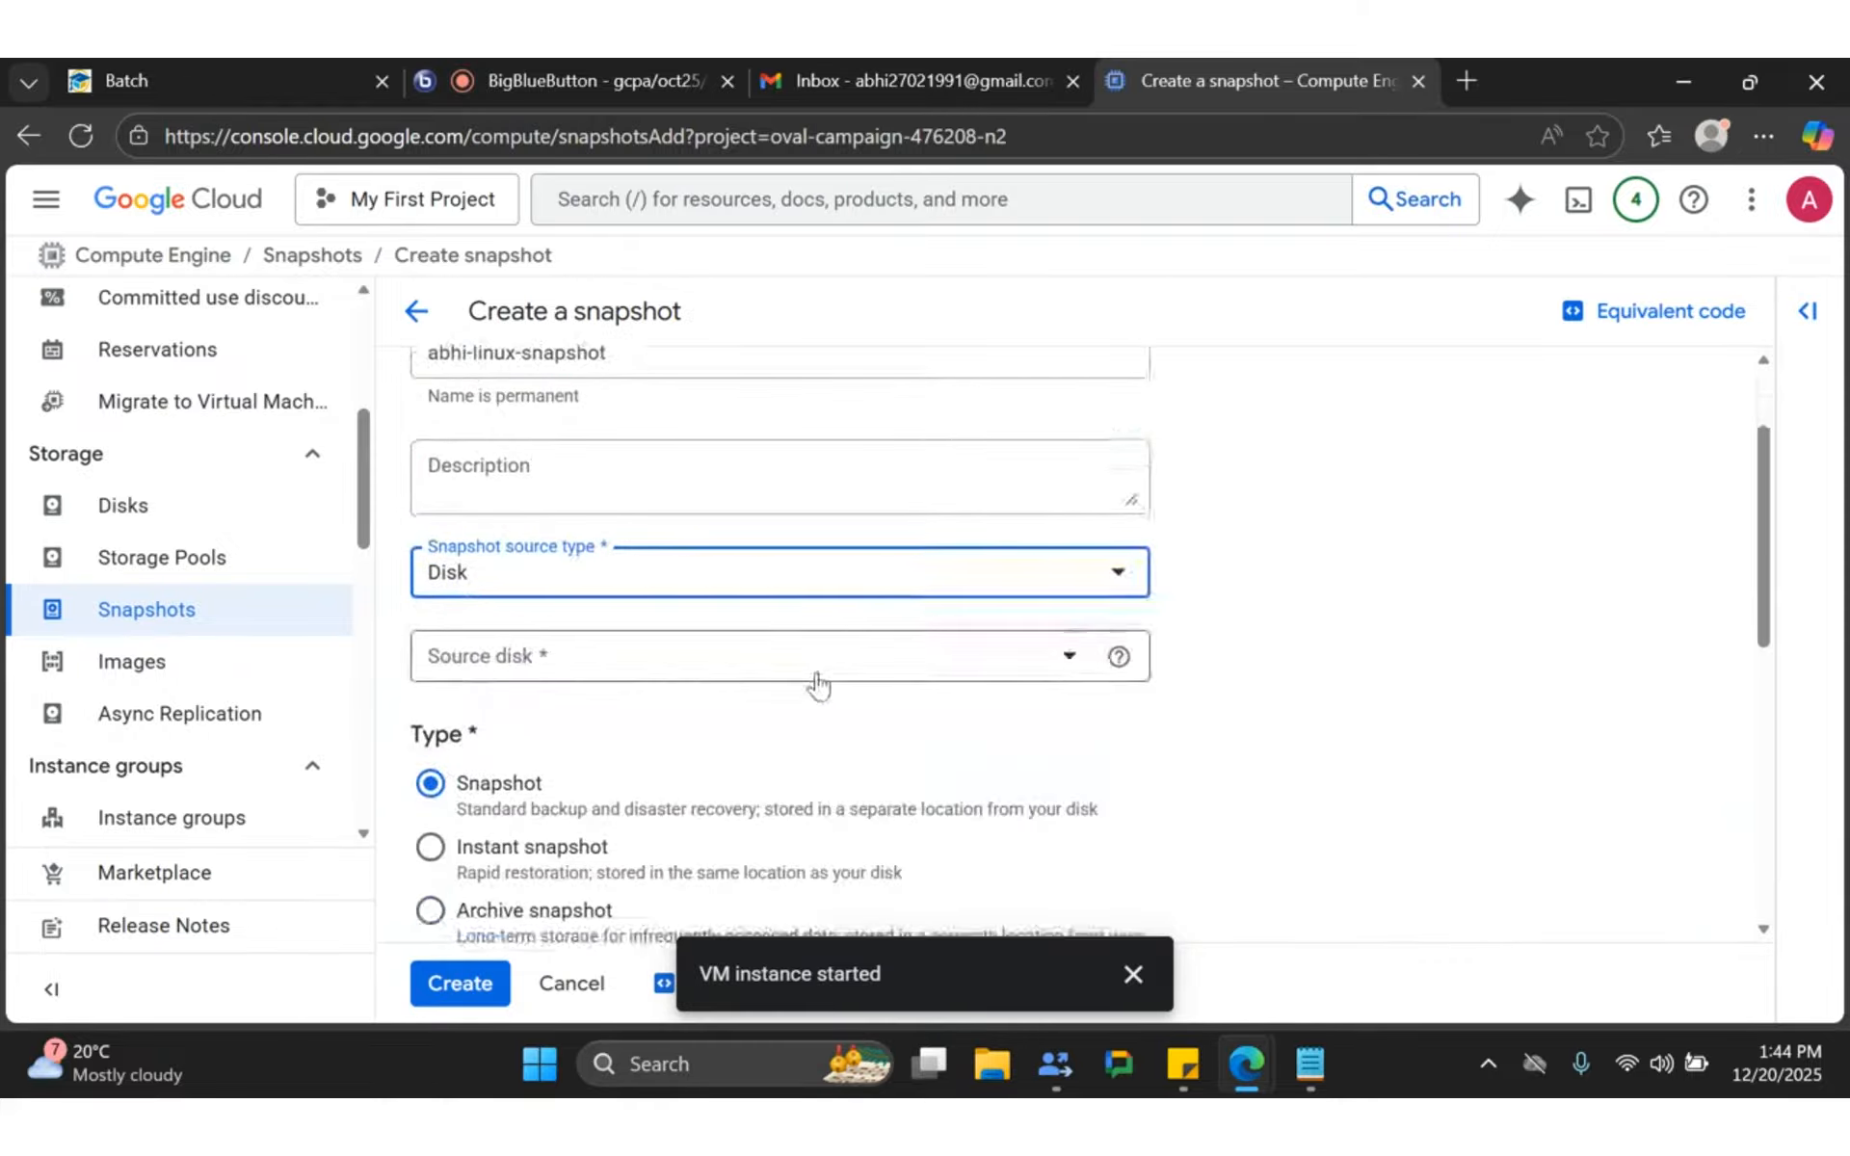
click(908, 657)
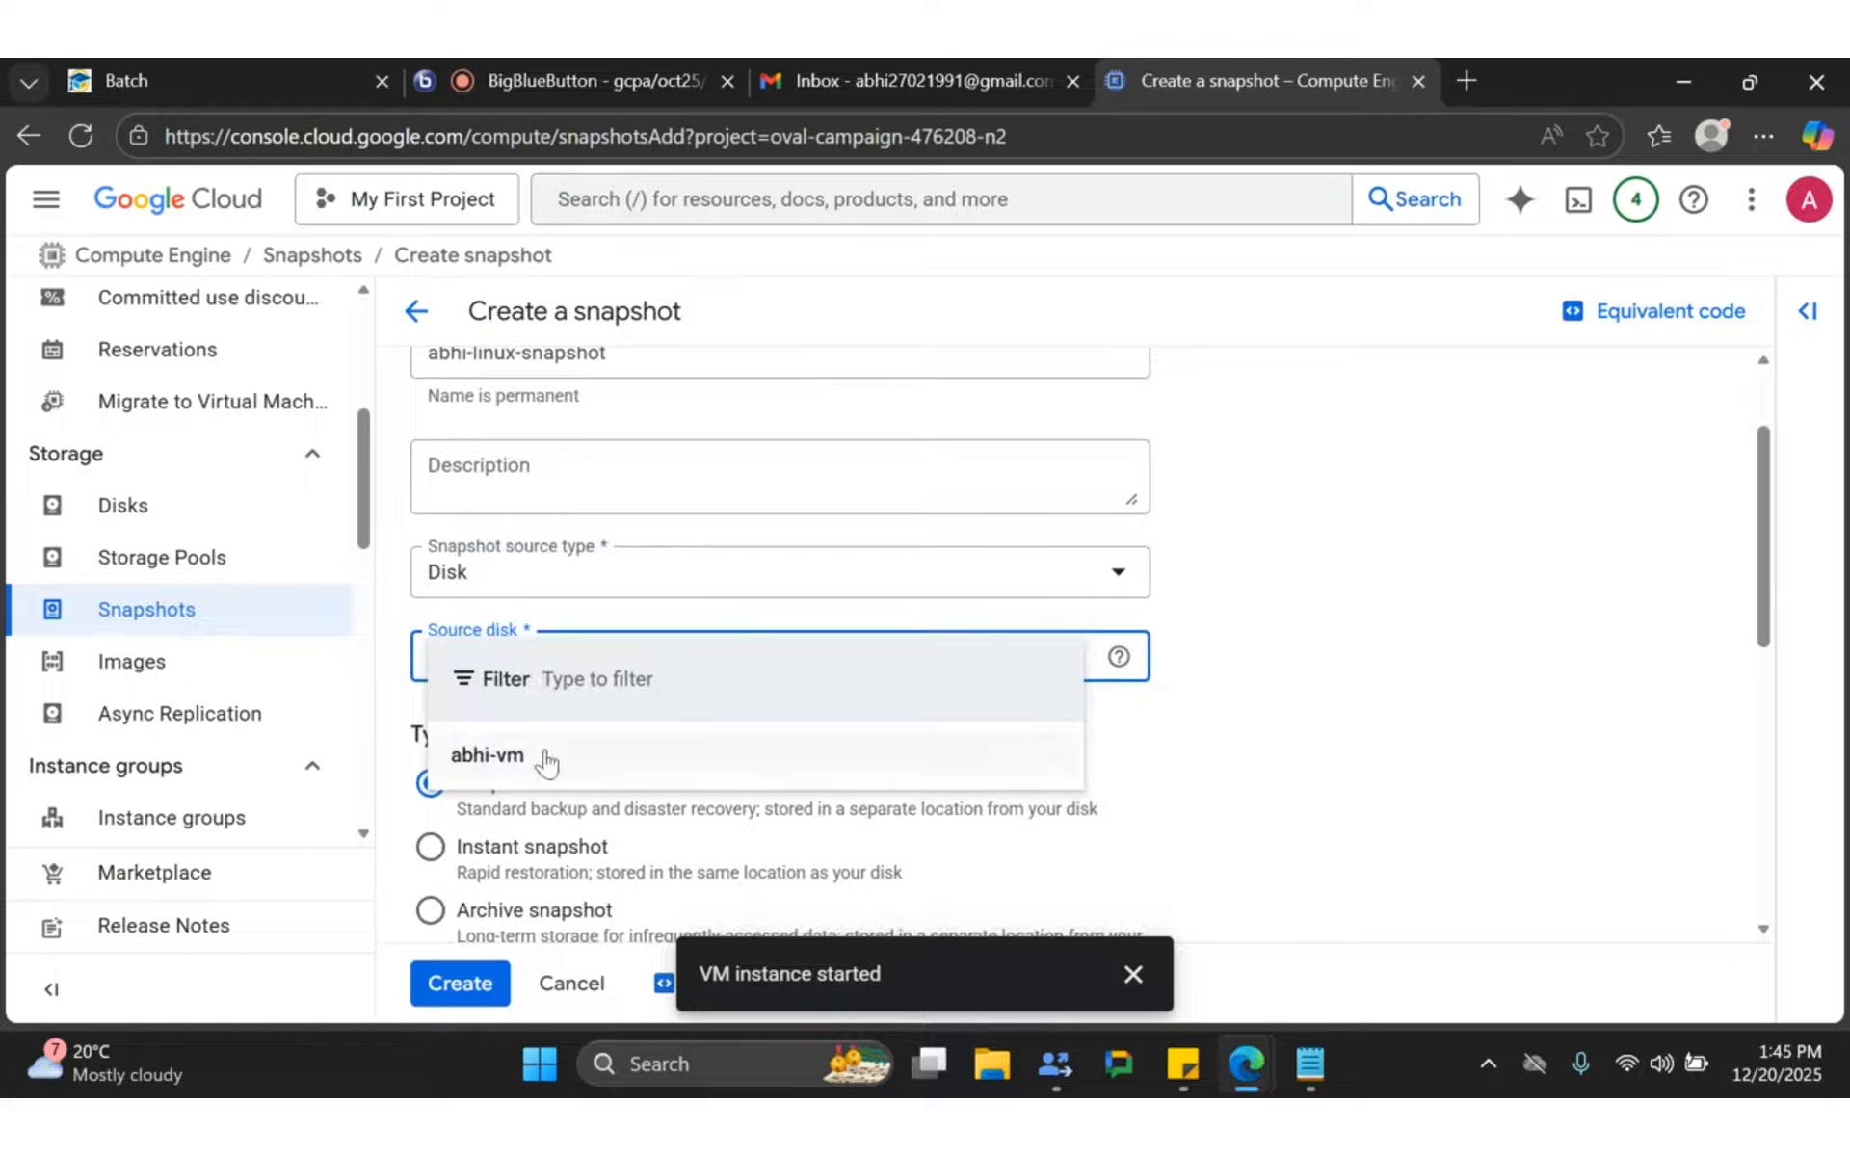
click(547, 757)
Review the remaining snapshot options and create abhi-linux-snapshot.
scroll(755, 751, down, 3)
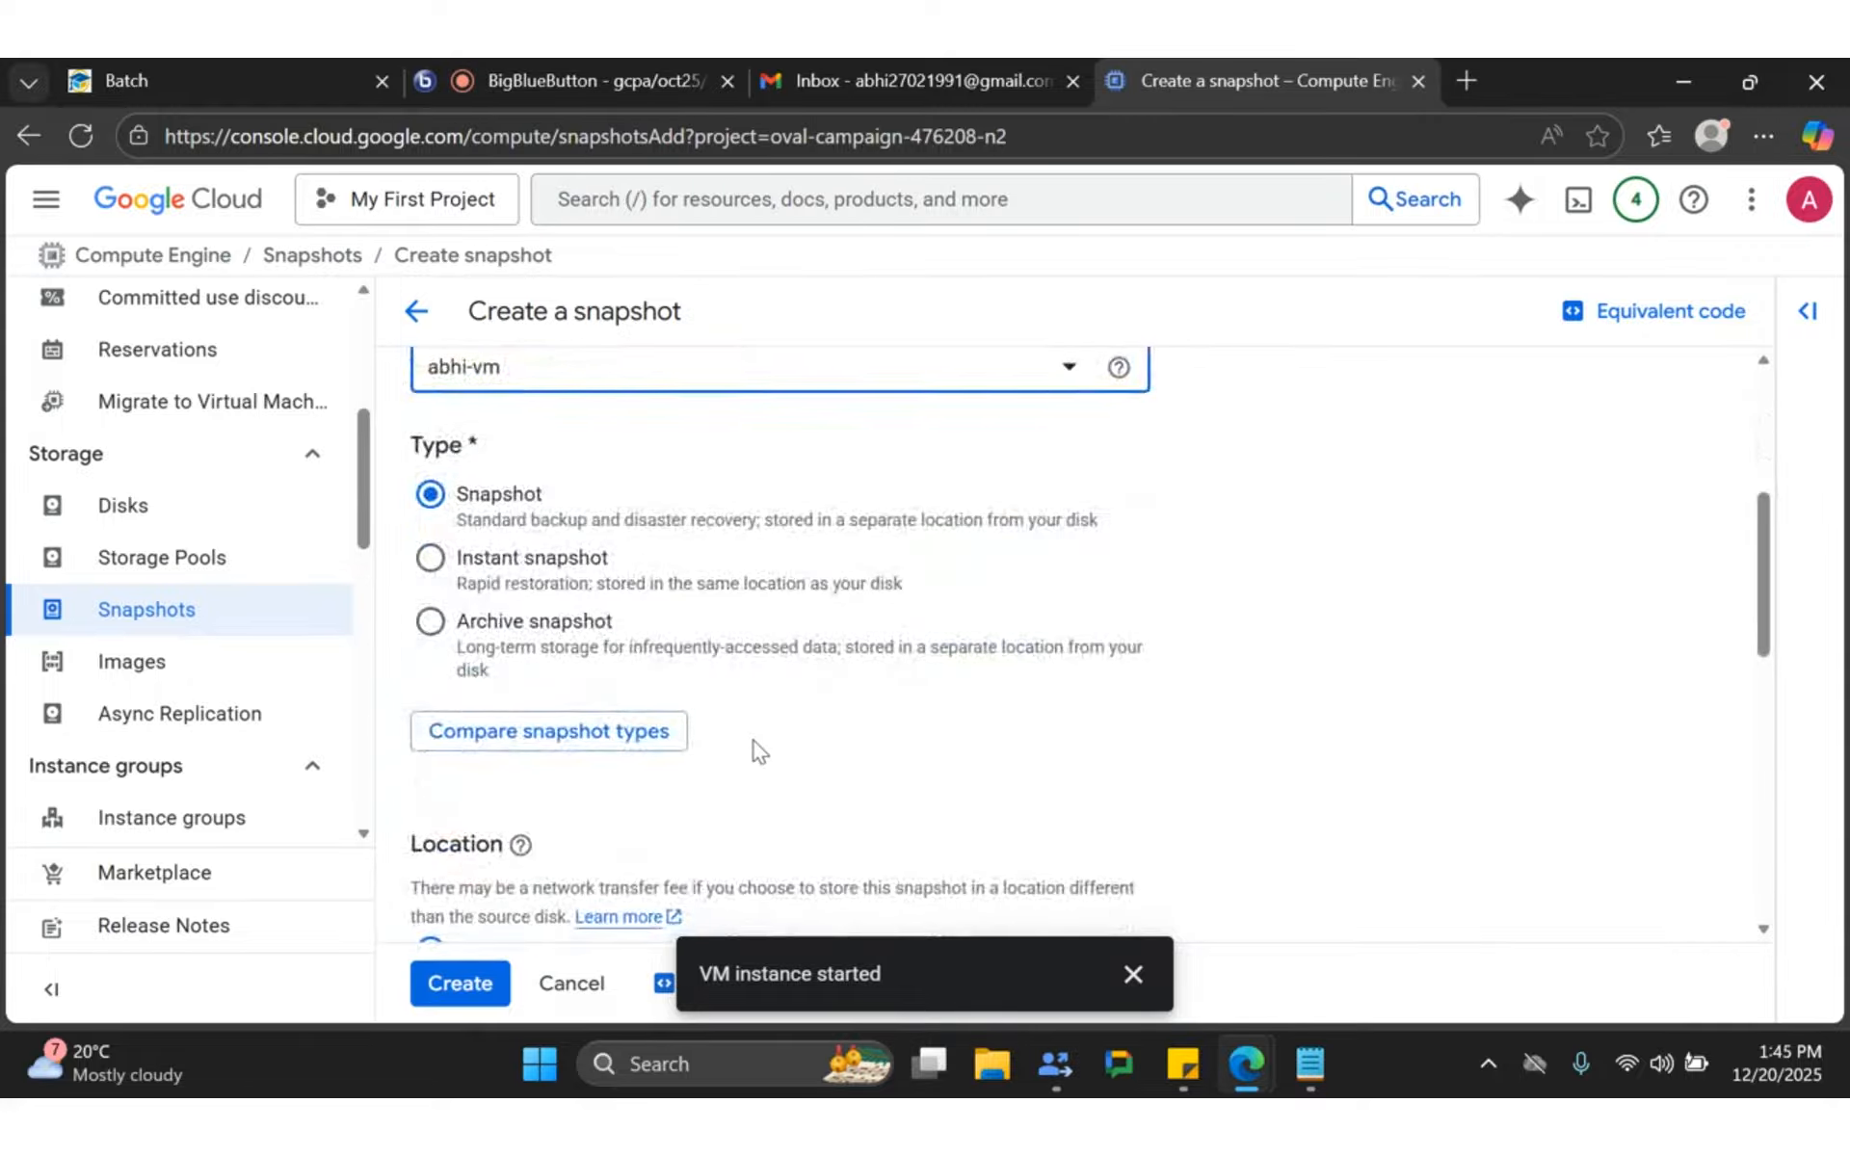
scroll(759, 751, down, 4)
scroll(759, 752, down, 5)
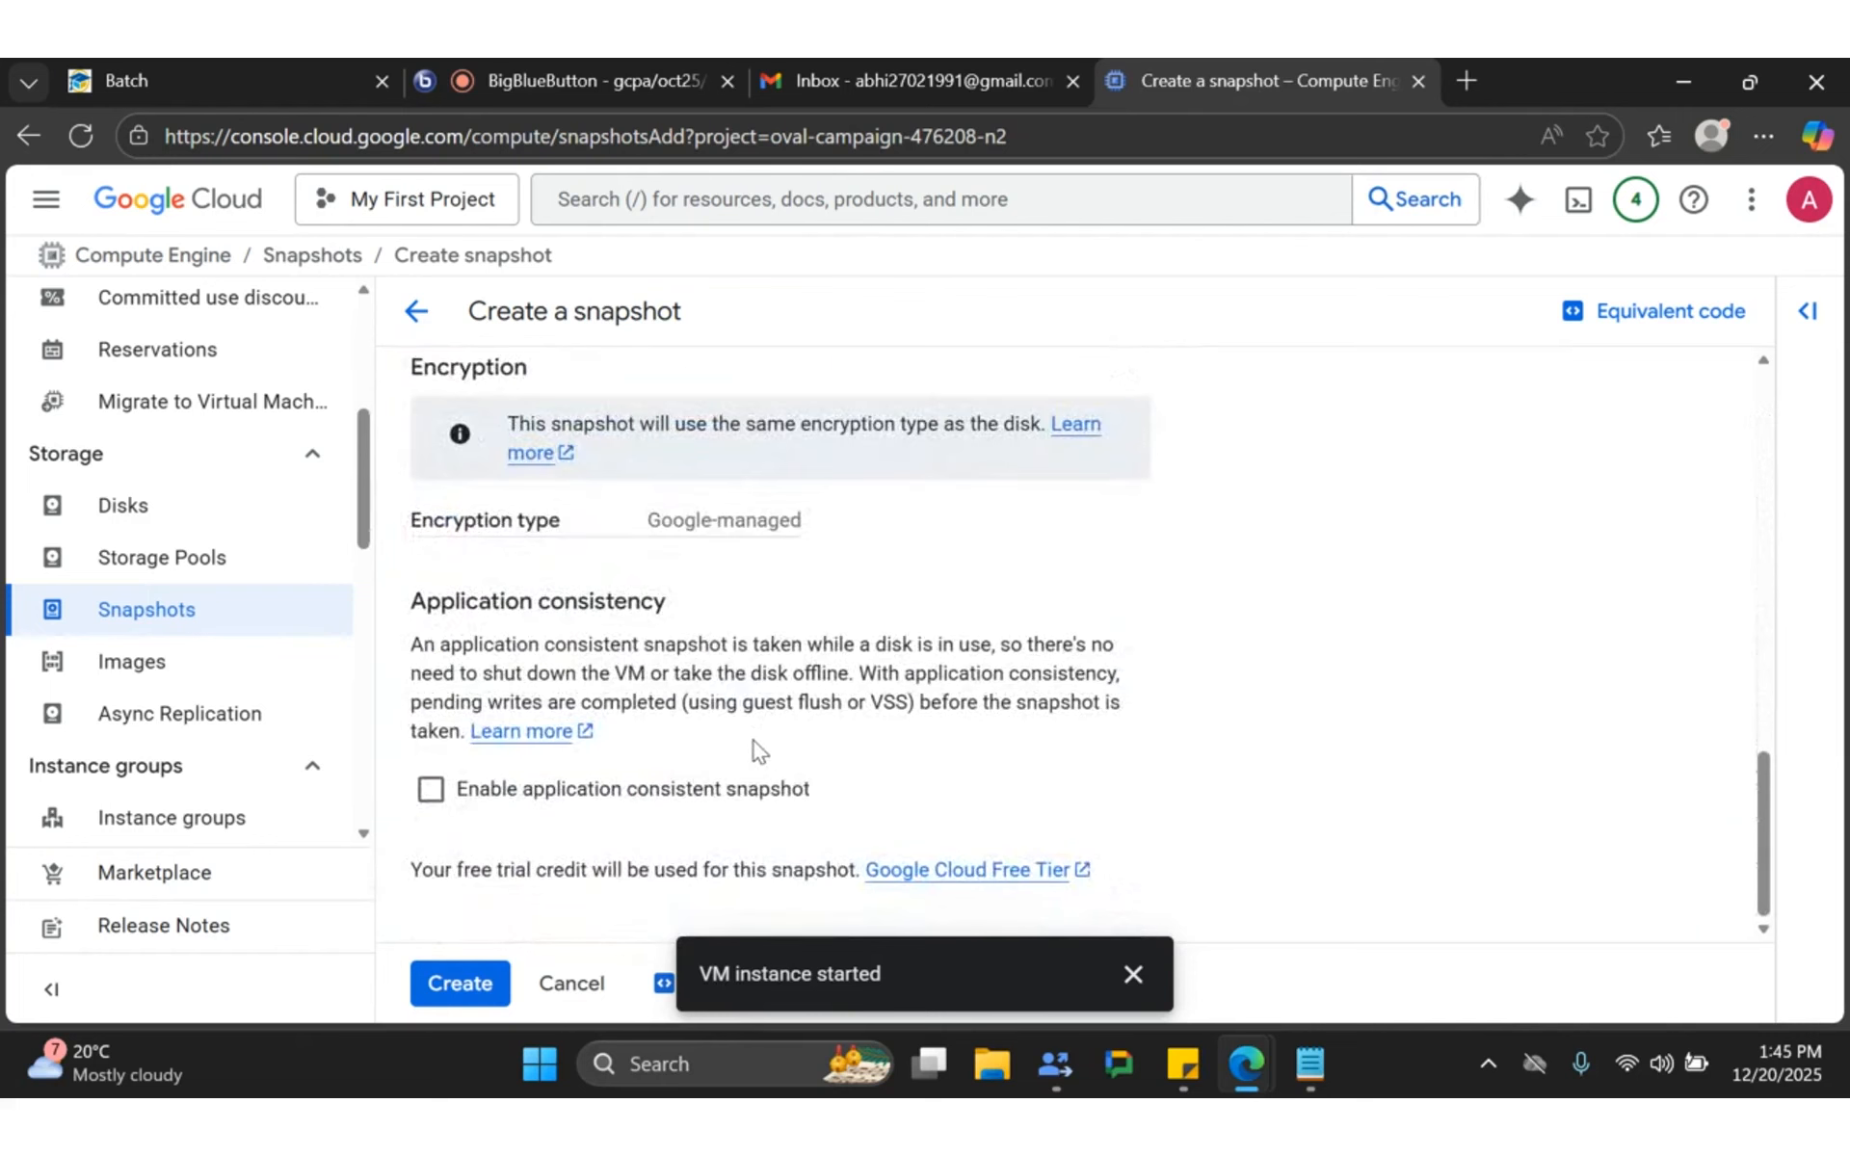
click(1134, 977)
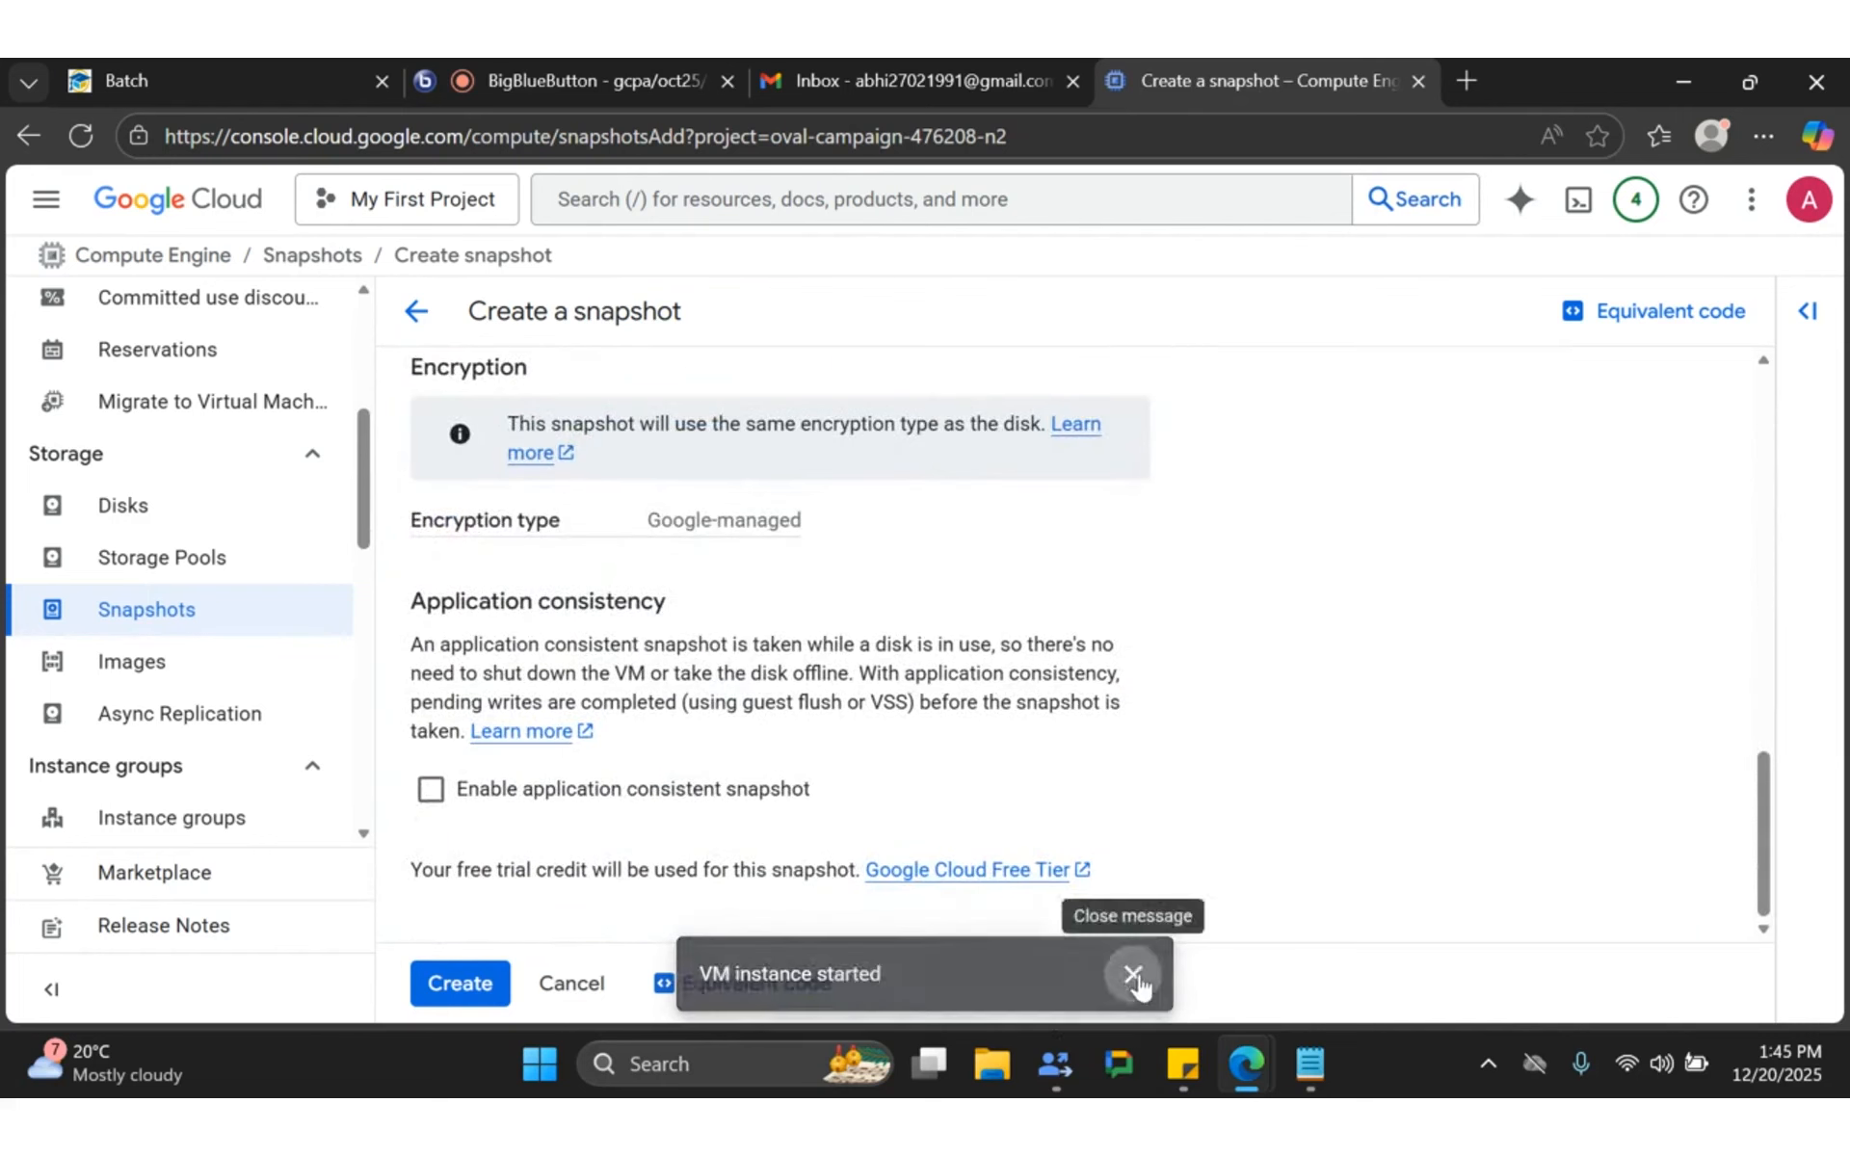
scroll(854, 899, up, 12)
scroll(875, 848, down, 3)
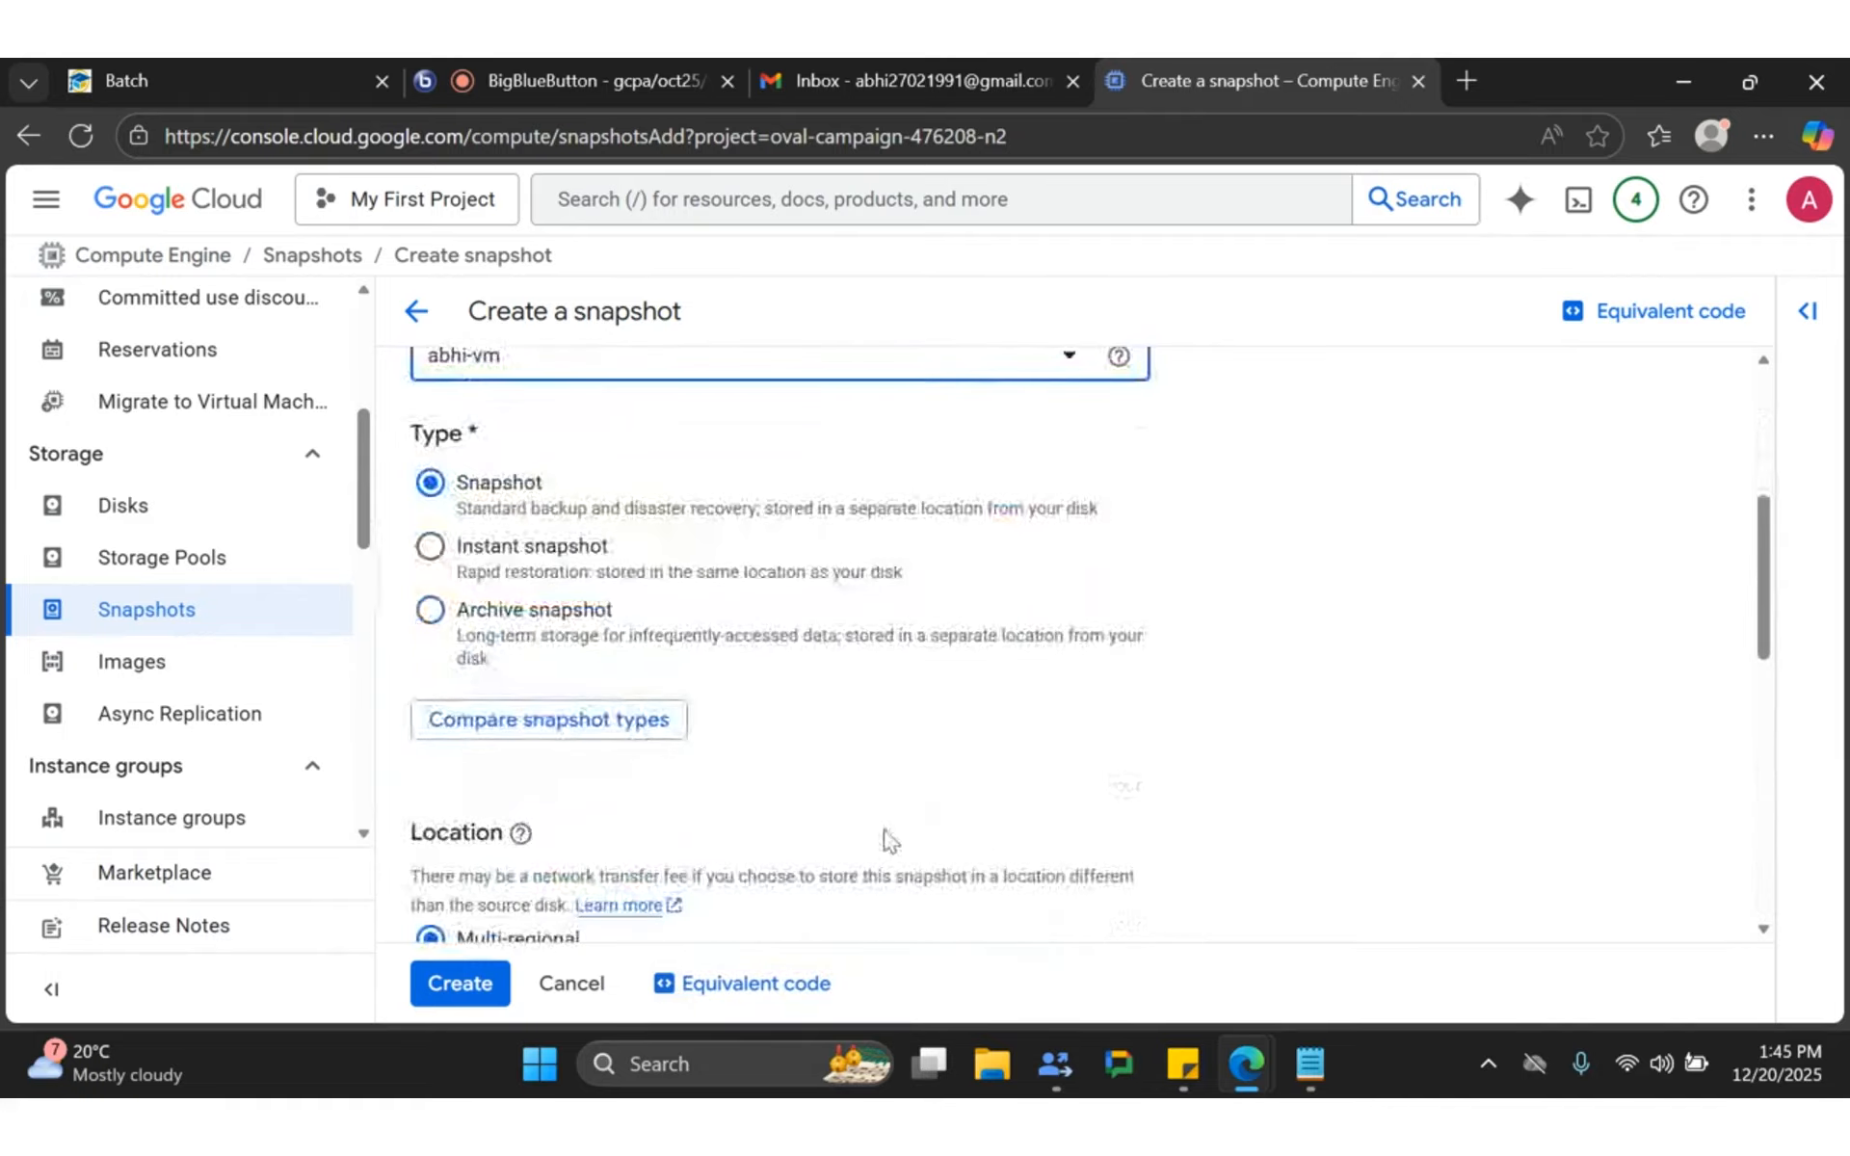
scroll(887, 838, down, 3)
scroll(888, 838, up, 7)
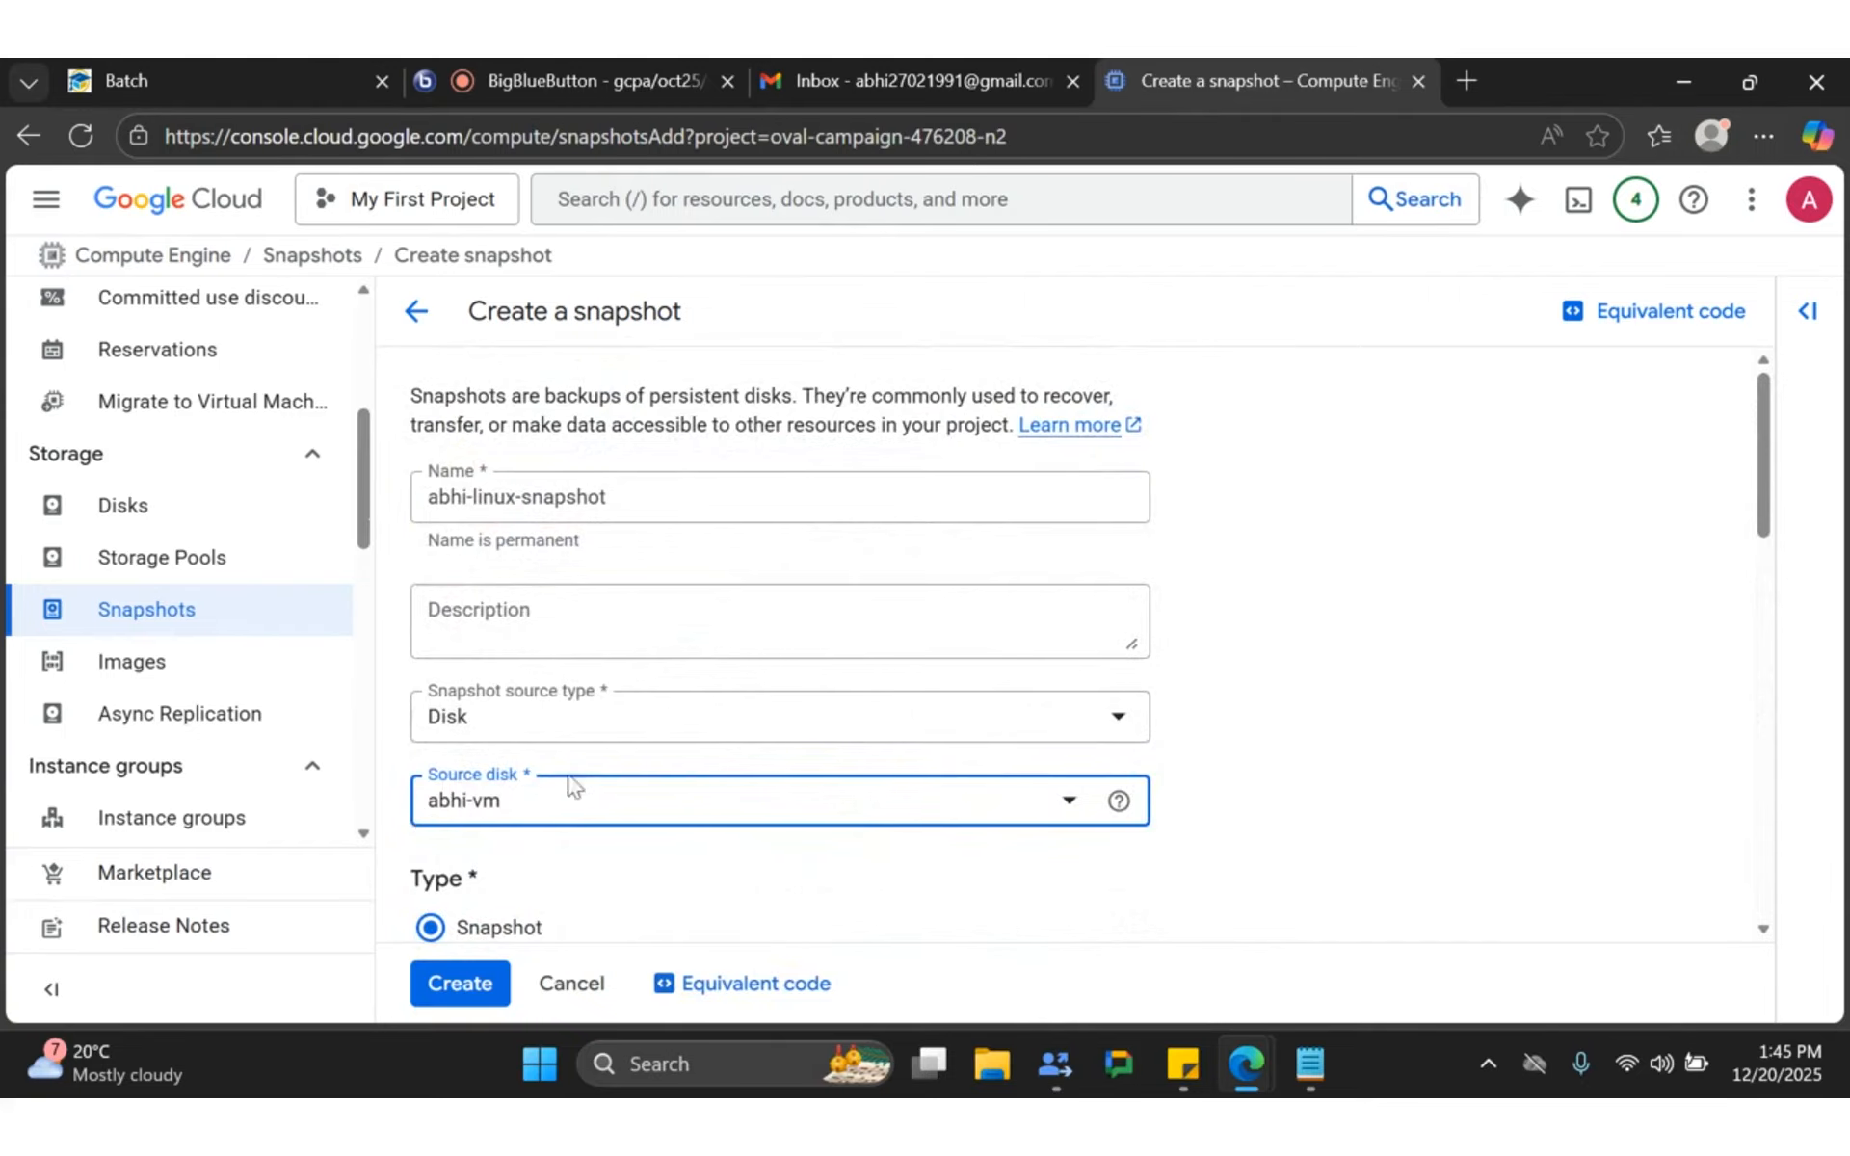
scroll(761, 915, down, 2)
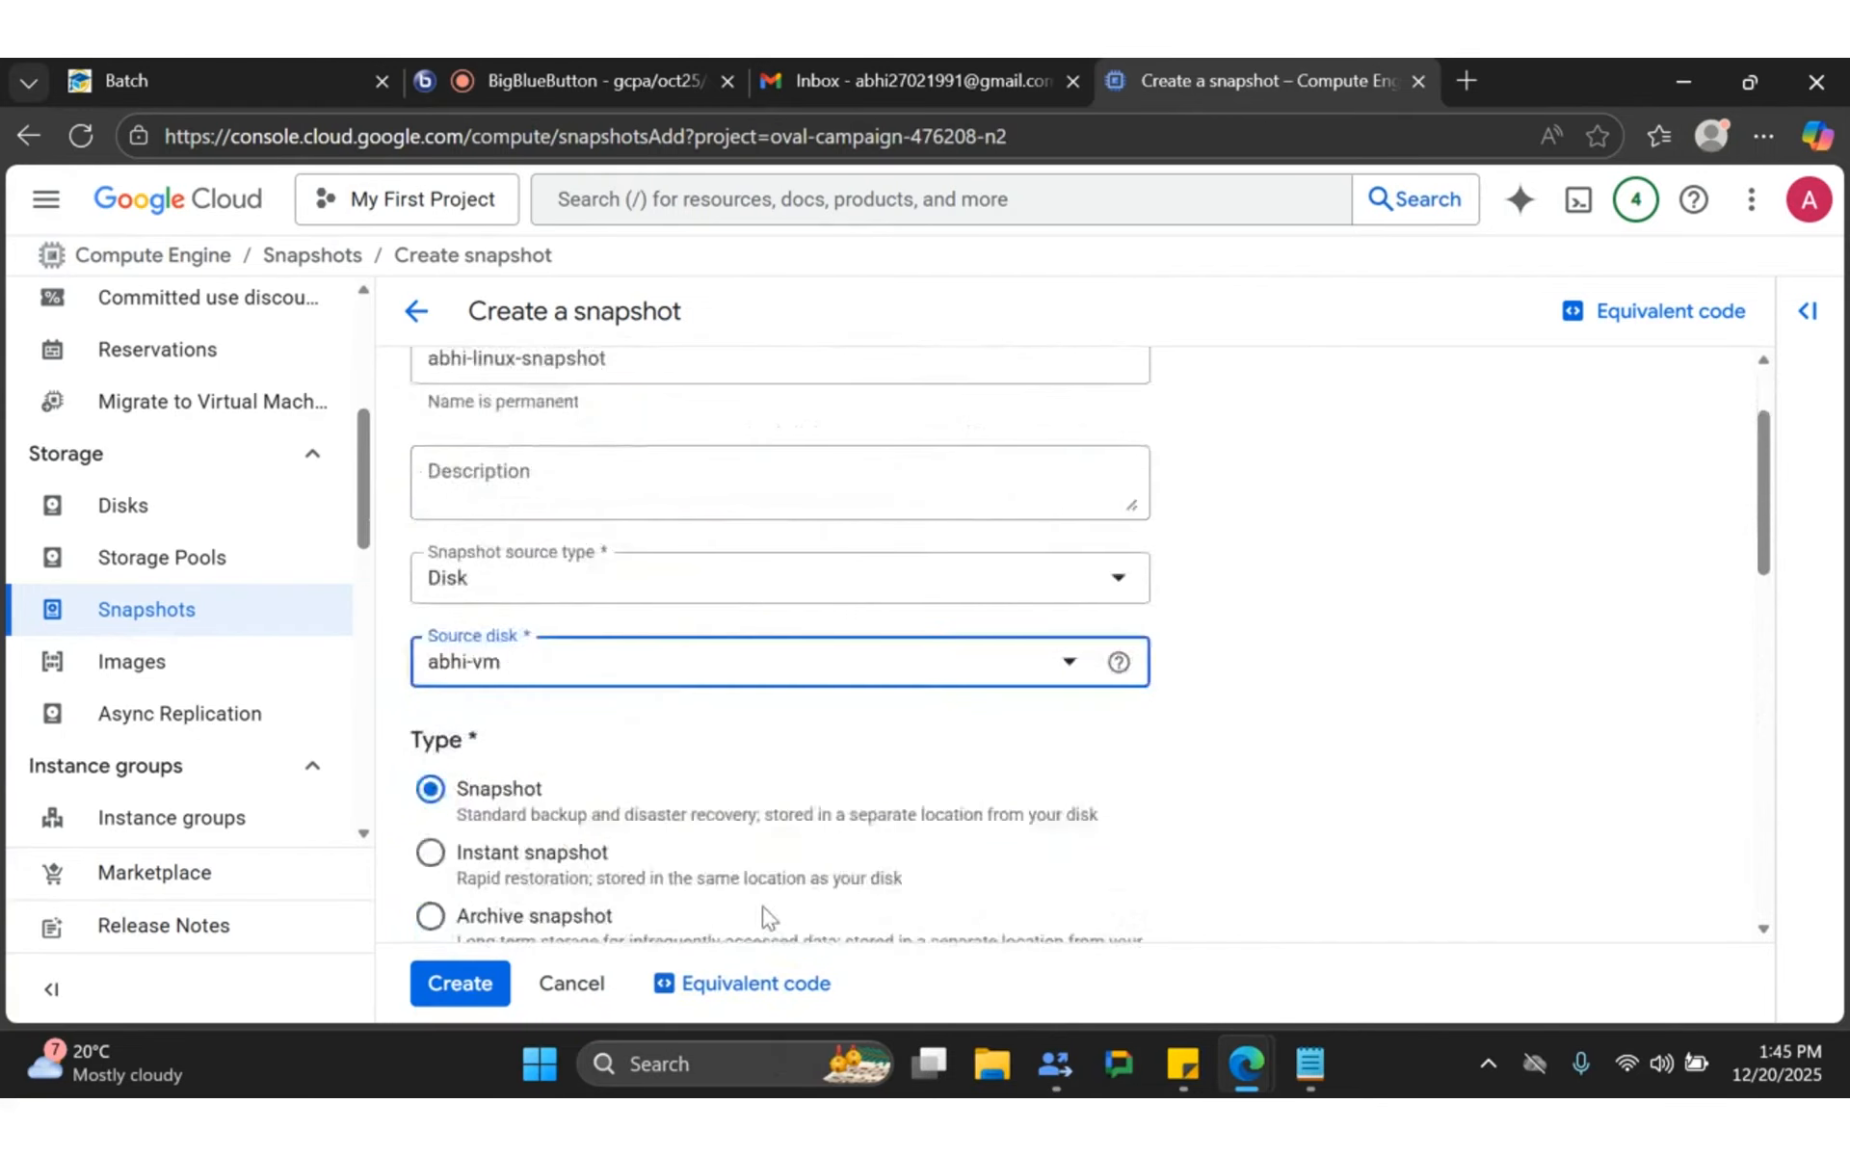
scroll(761, 913, down, 6)
scroll(753, 891, down, 1)
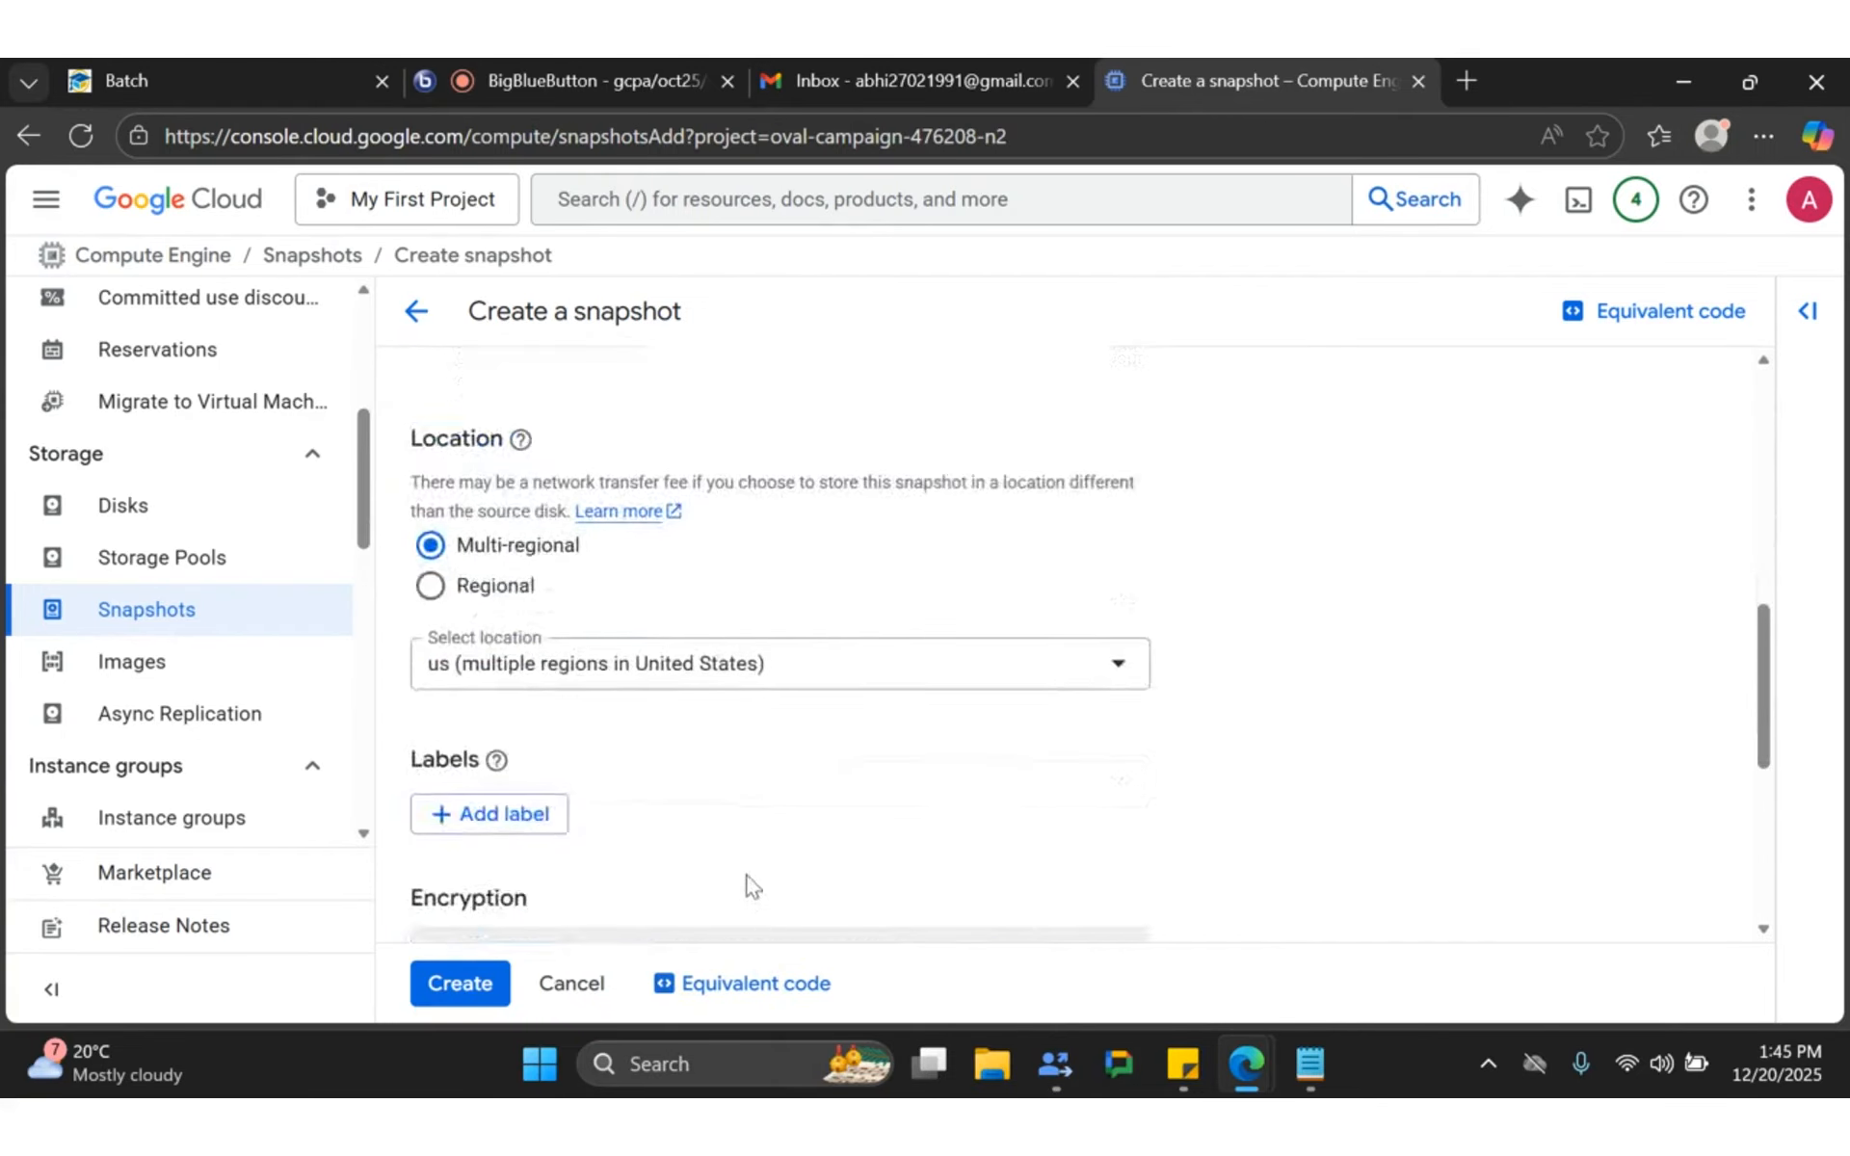
scroll(752, 886, down, 4)
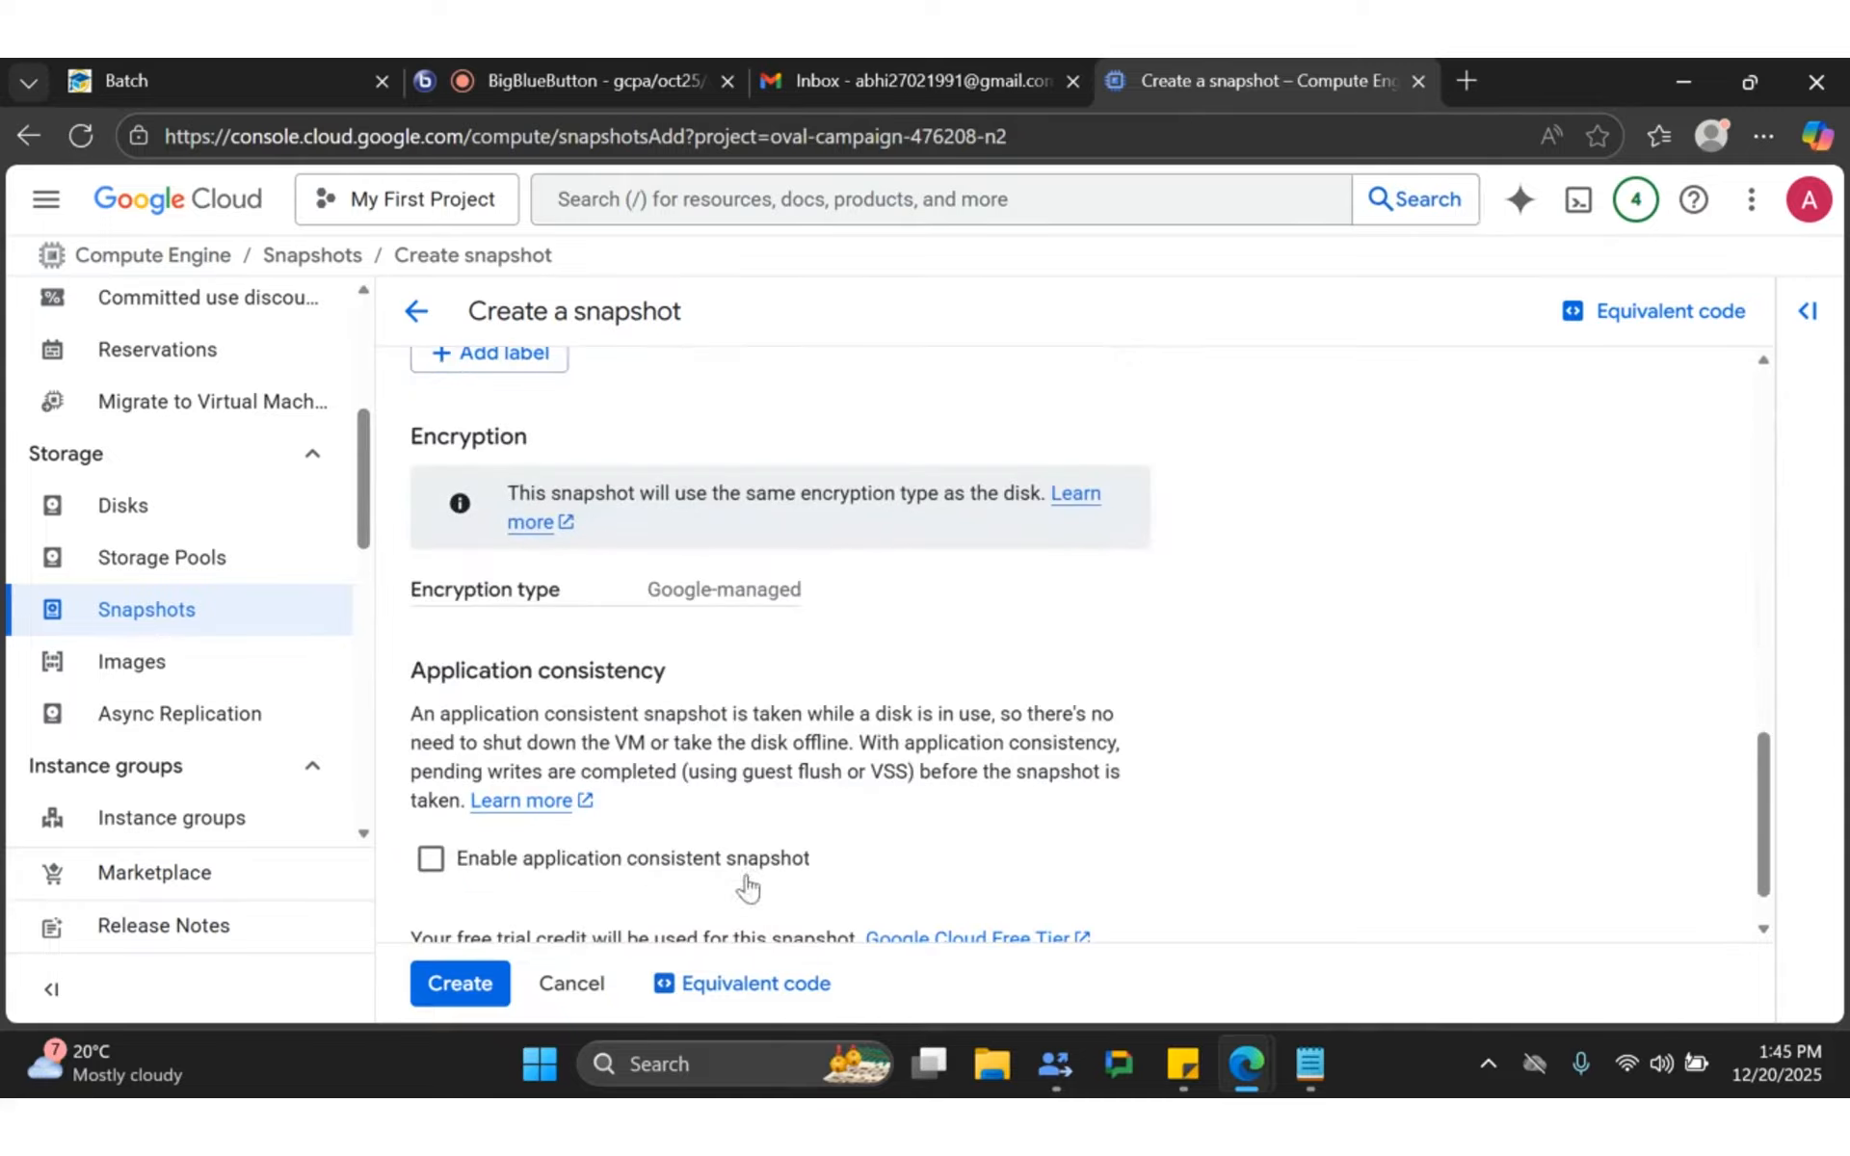
scroll(748, 881, down, 1)
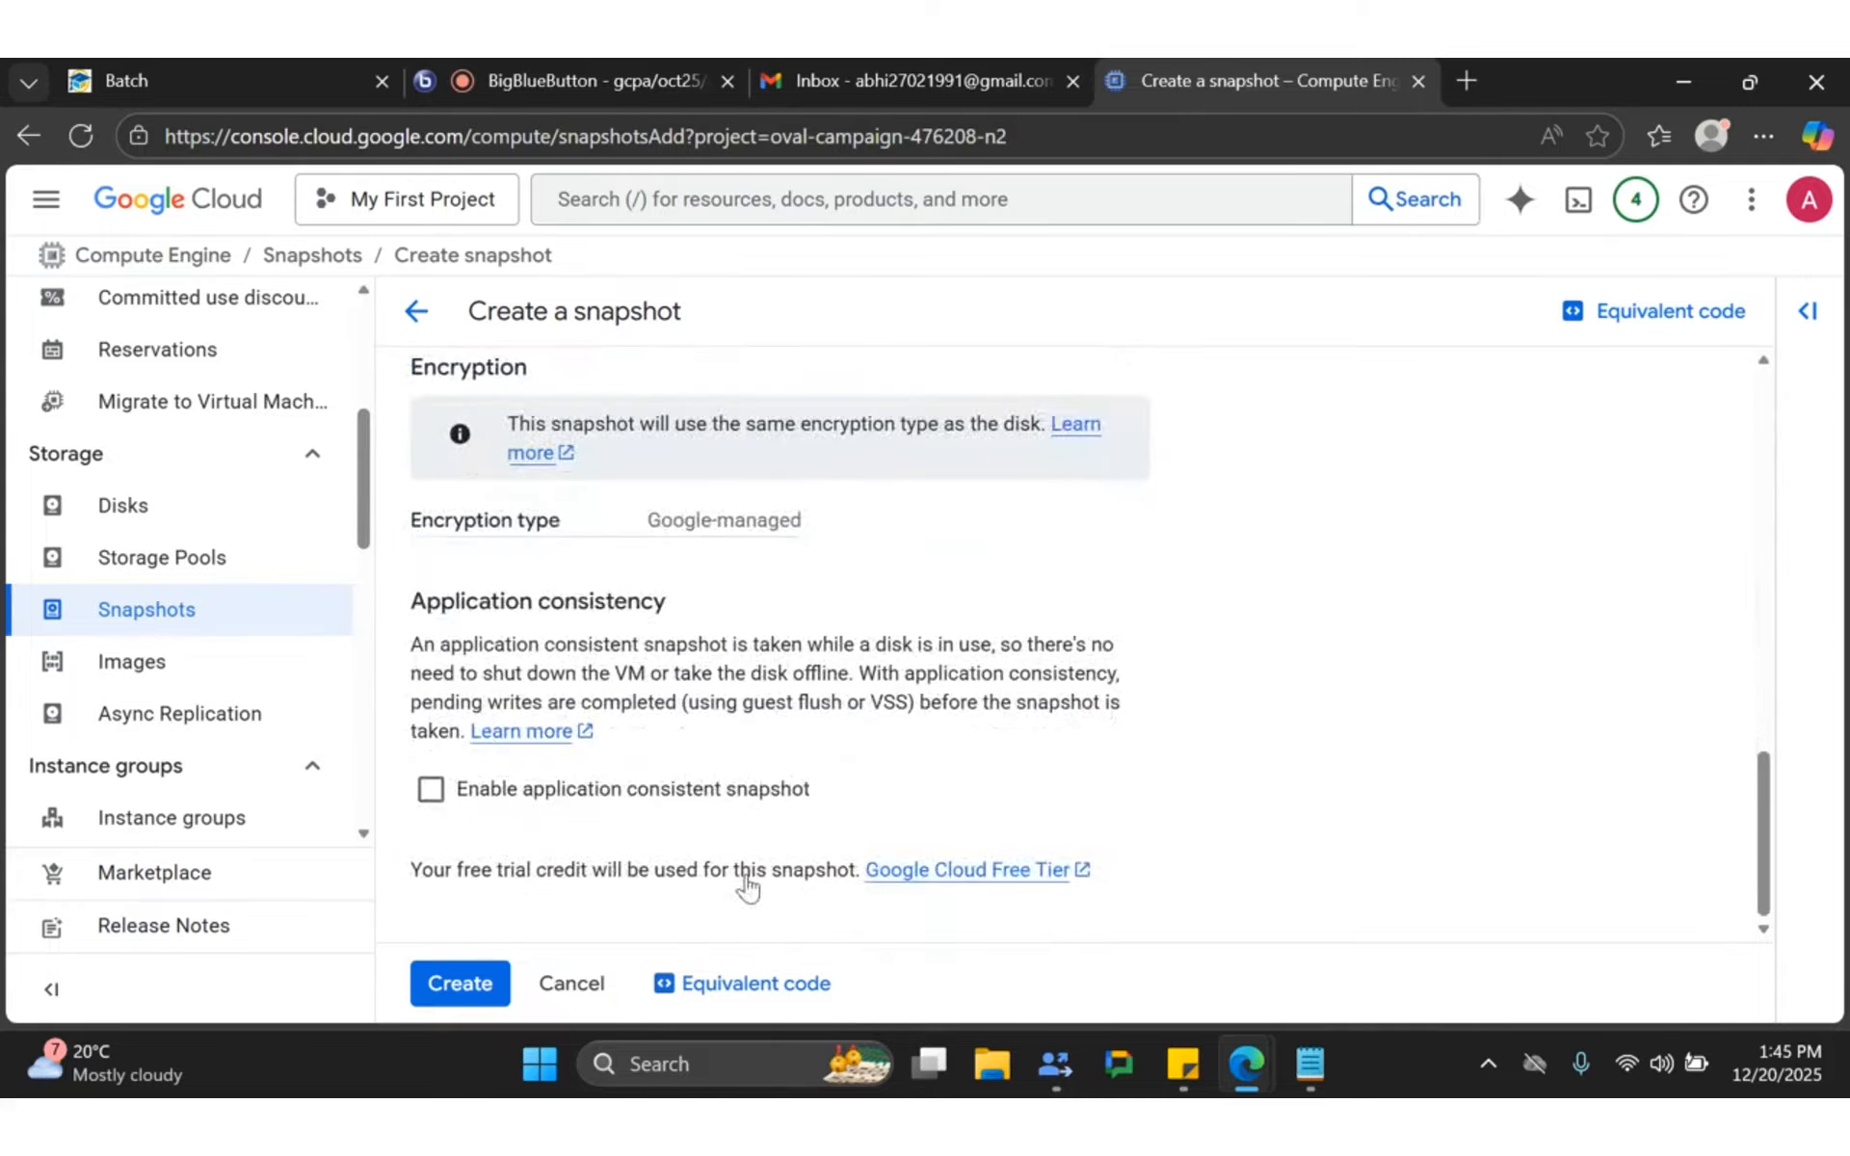
click(464, 983)
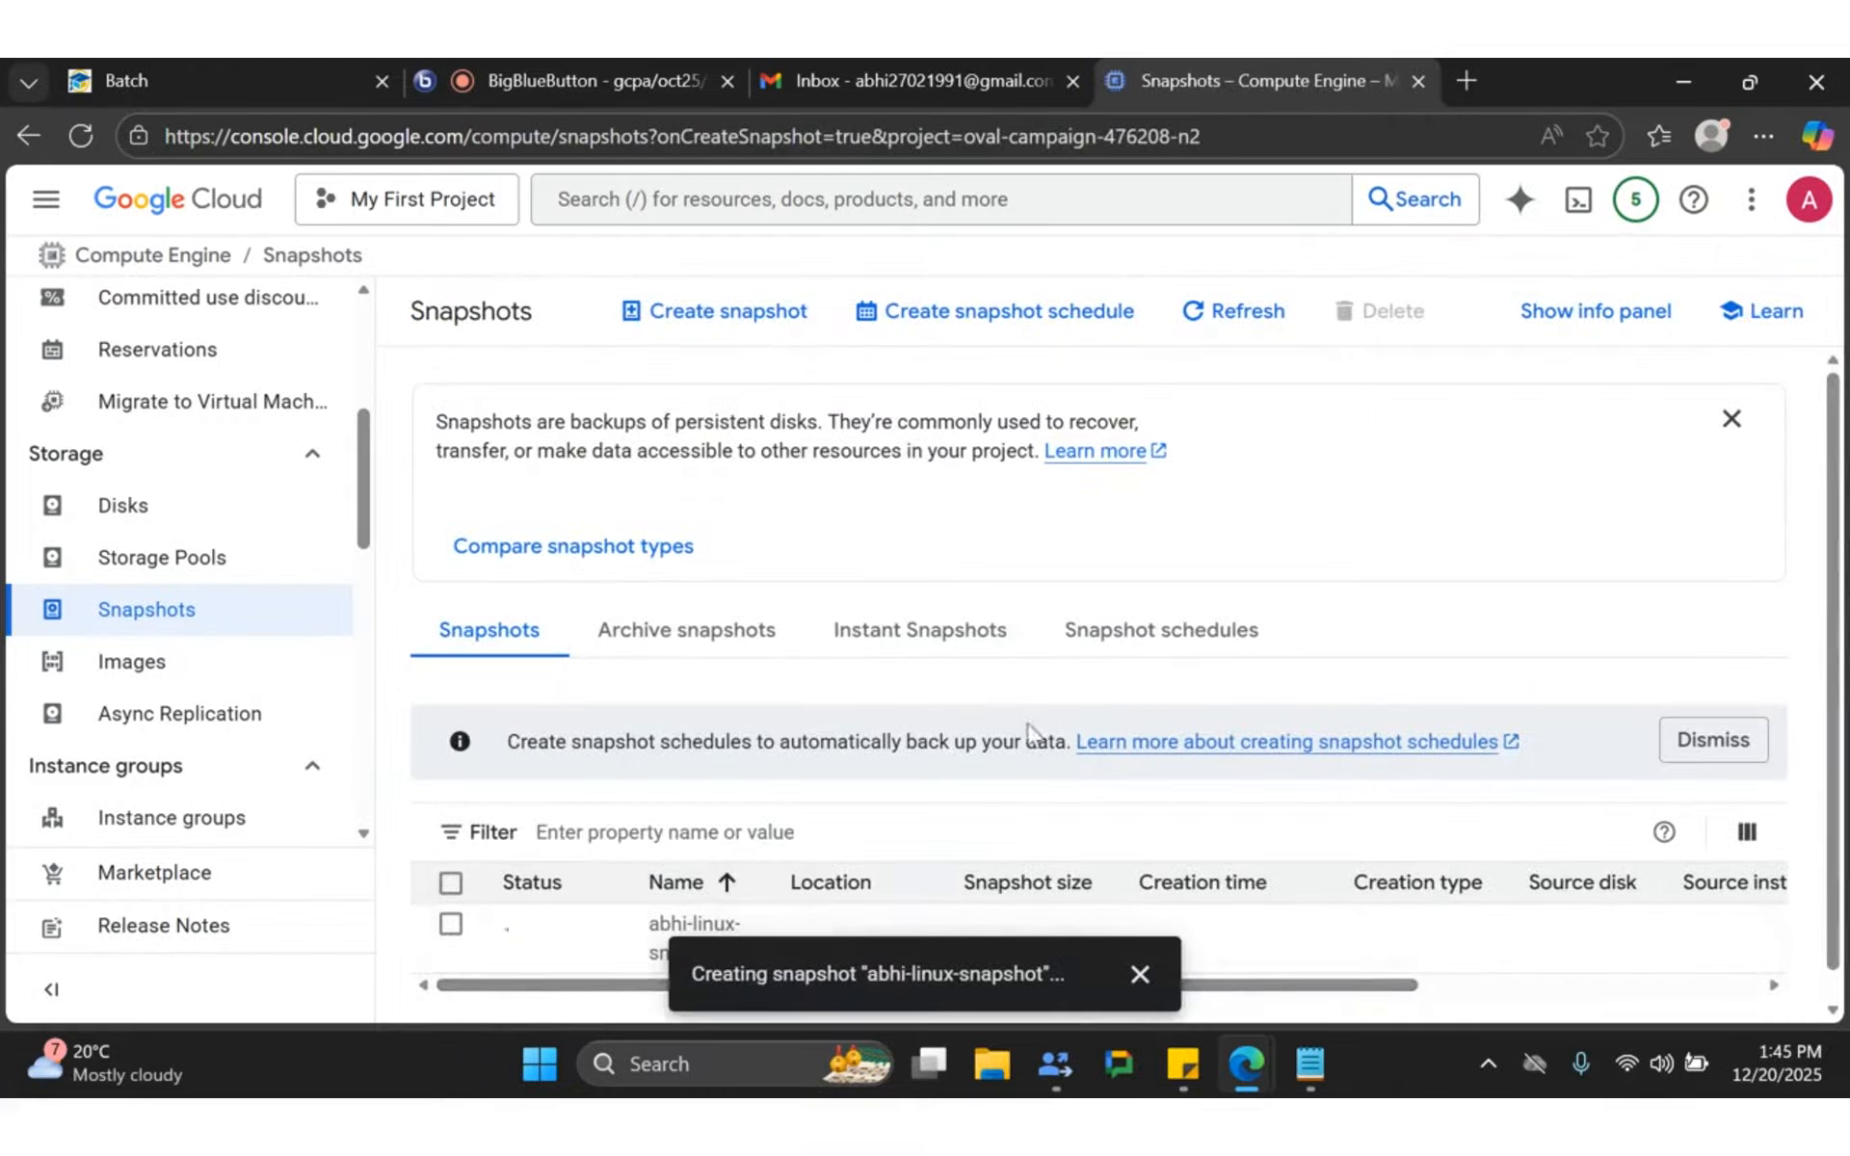
Refresh the Snapshots list until abhi-linux-snapshot finishes creating.
scroll(1039, 720, down, 1)
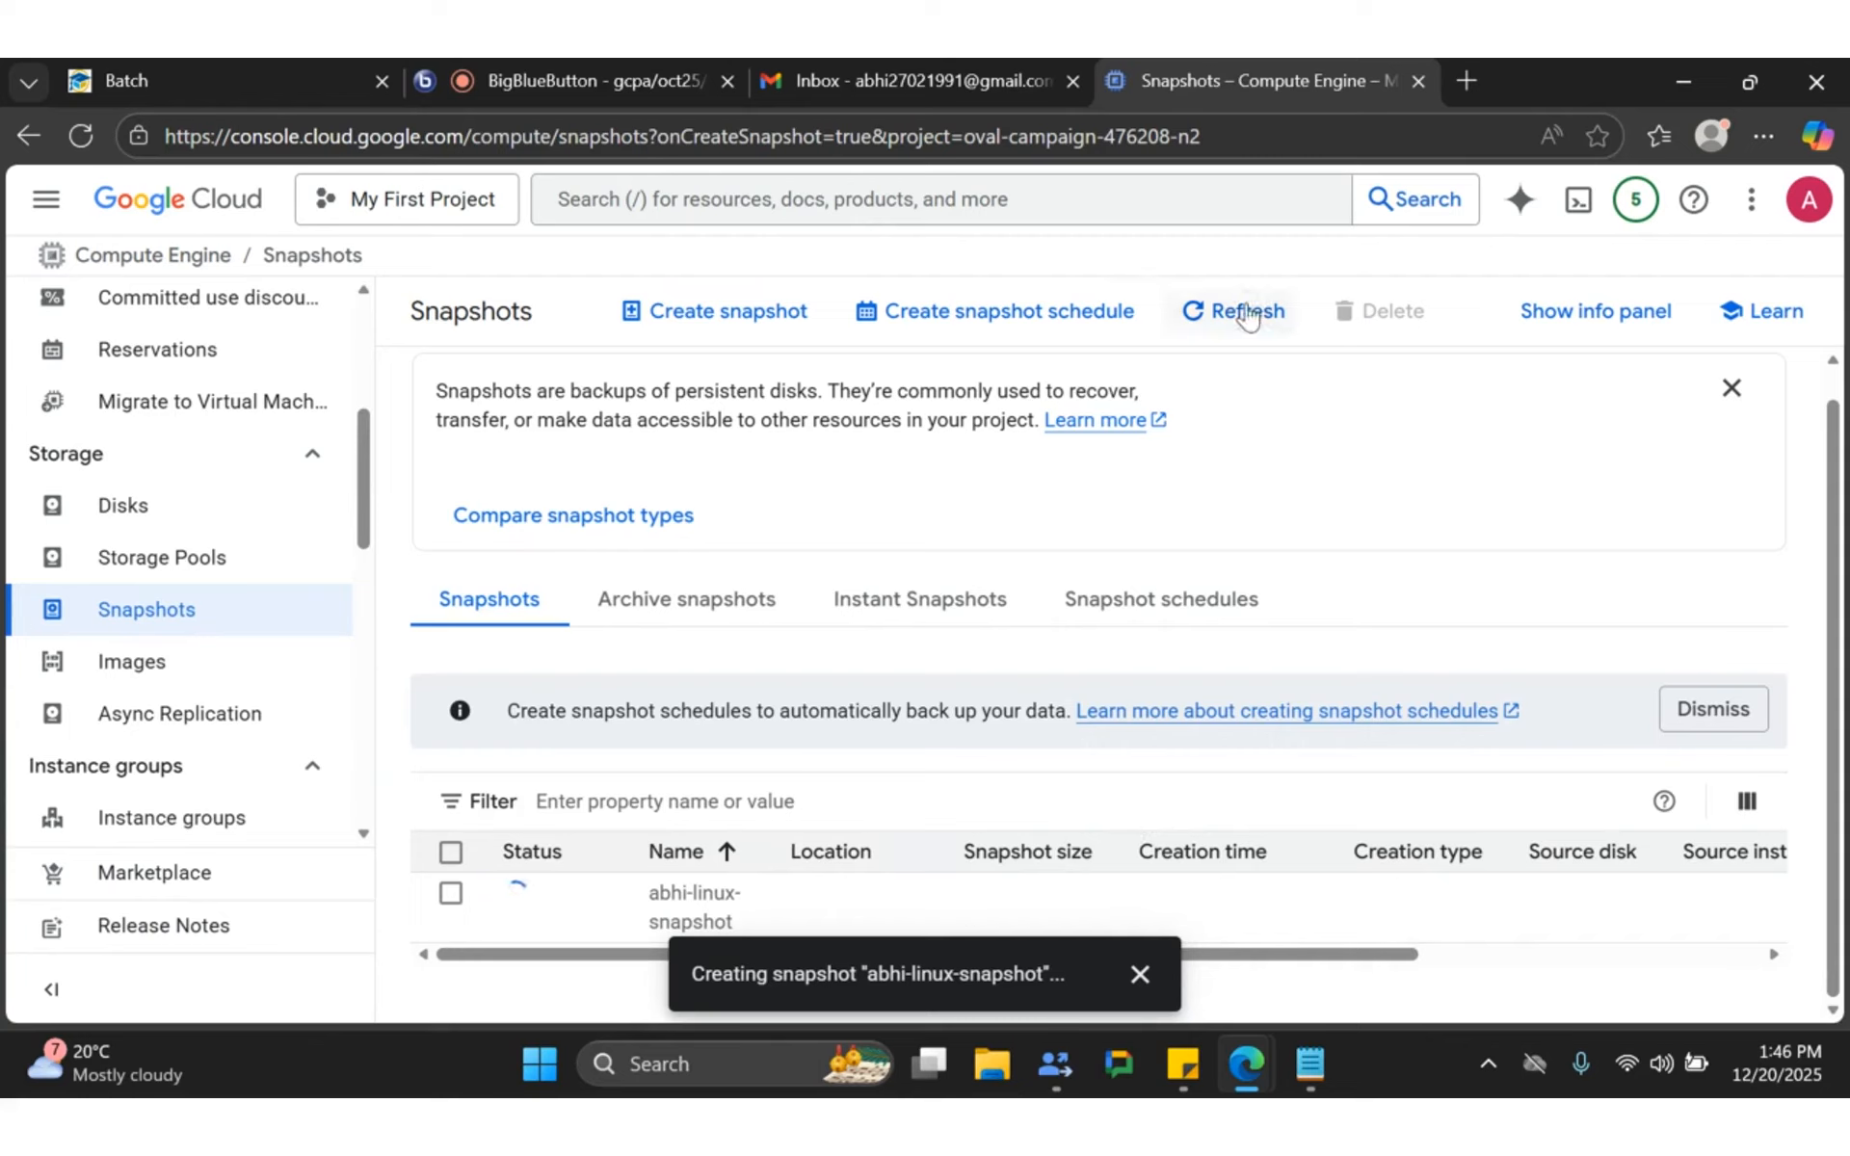
click(1247, 313)
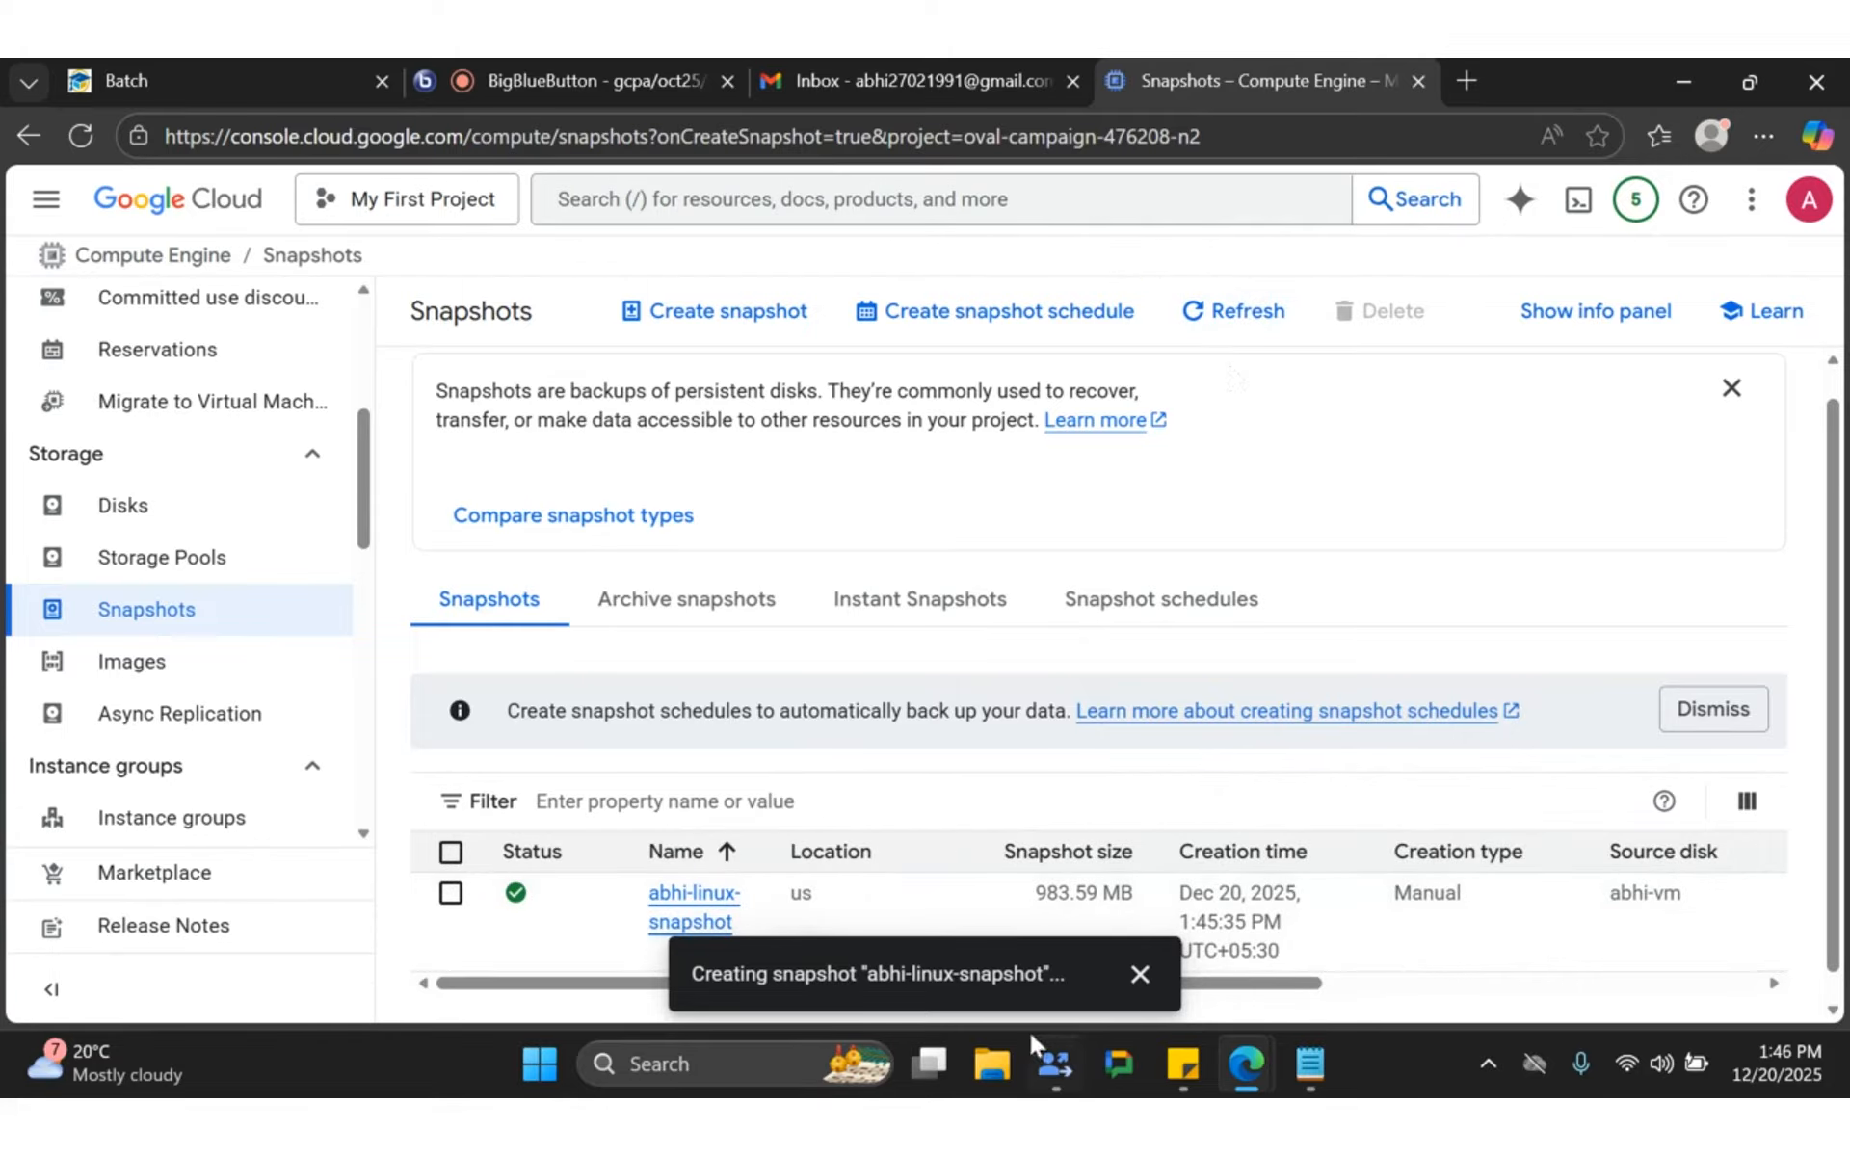
click(1140, 975)
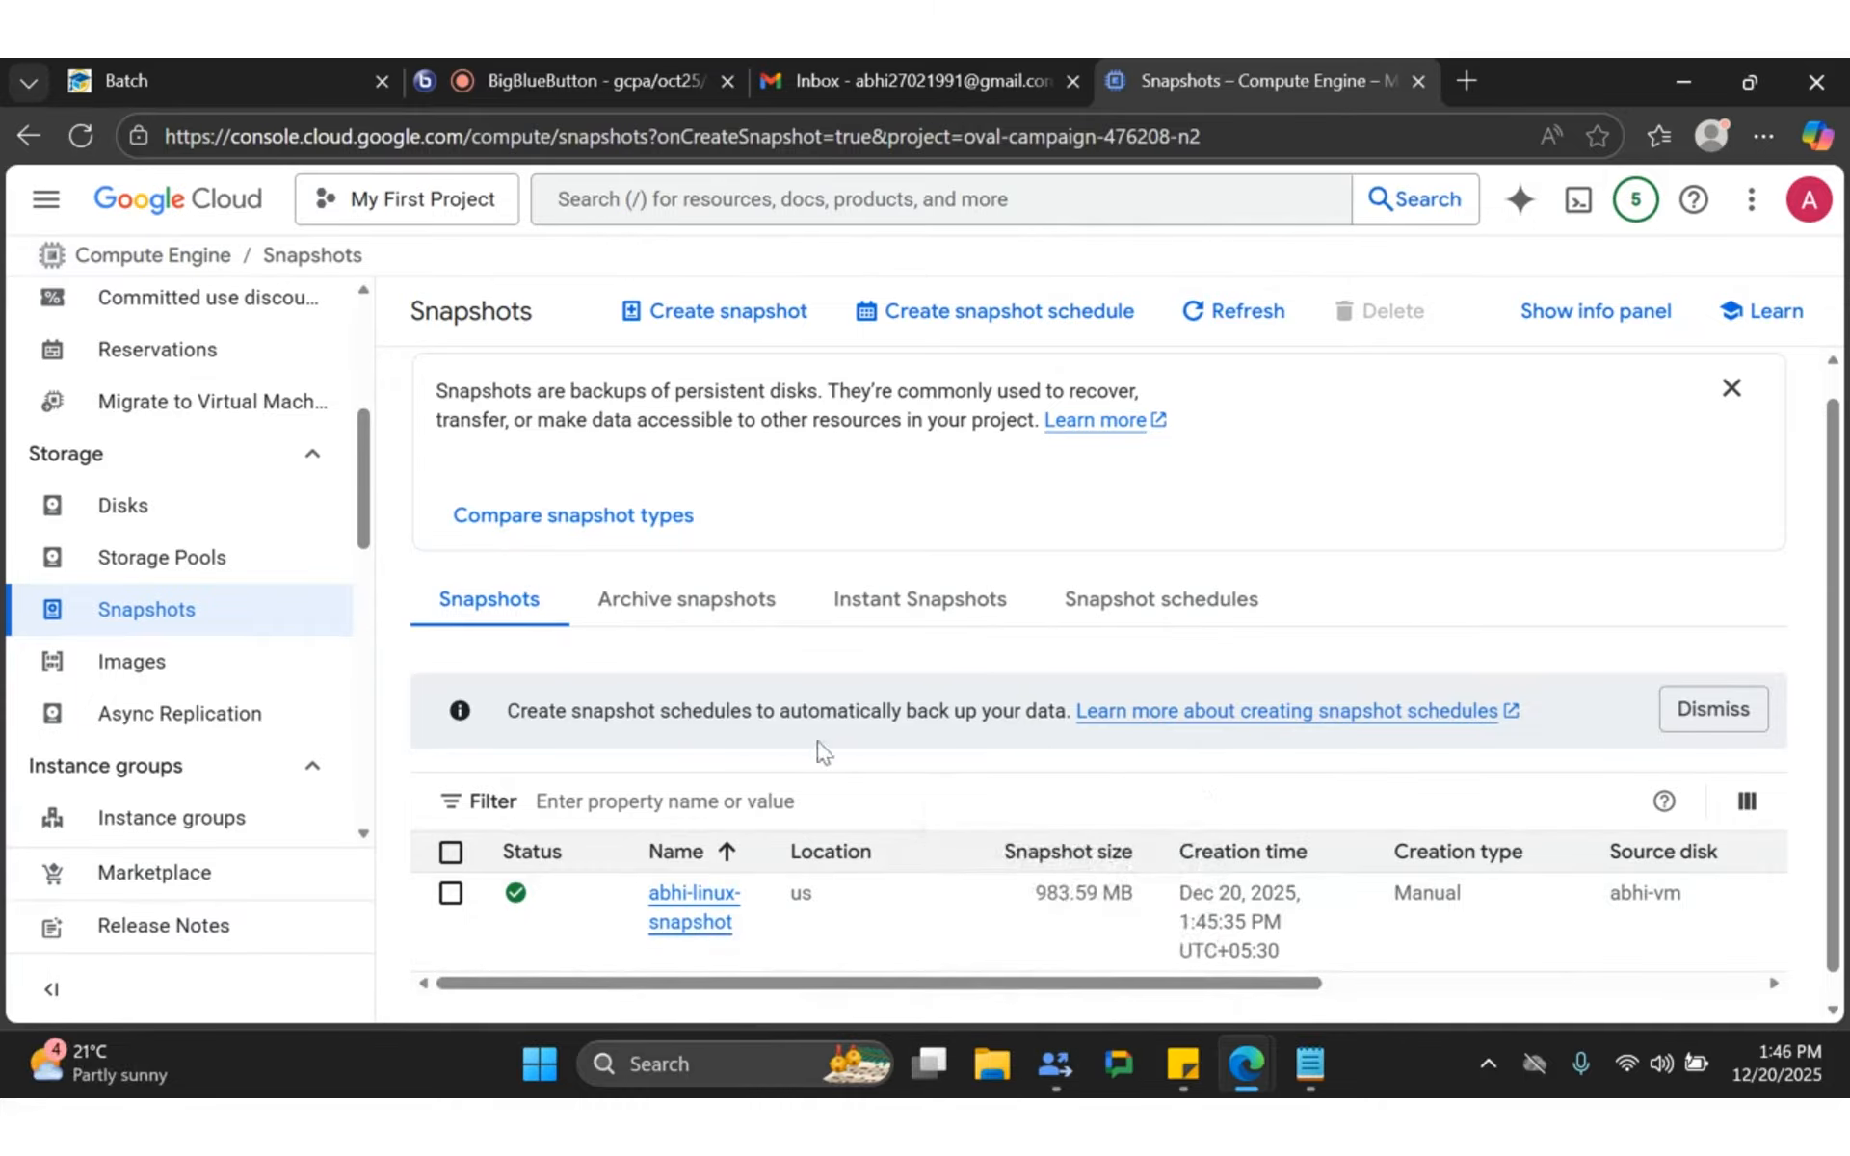
scroll(871, 712, down, 1)
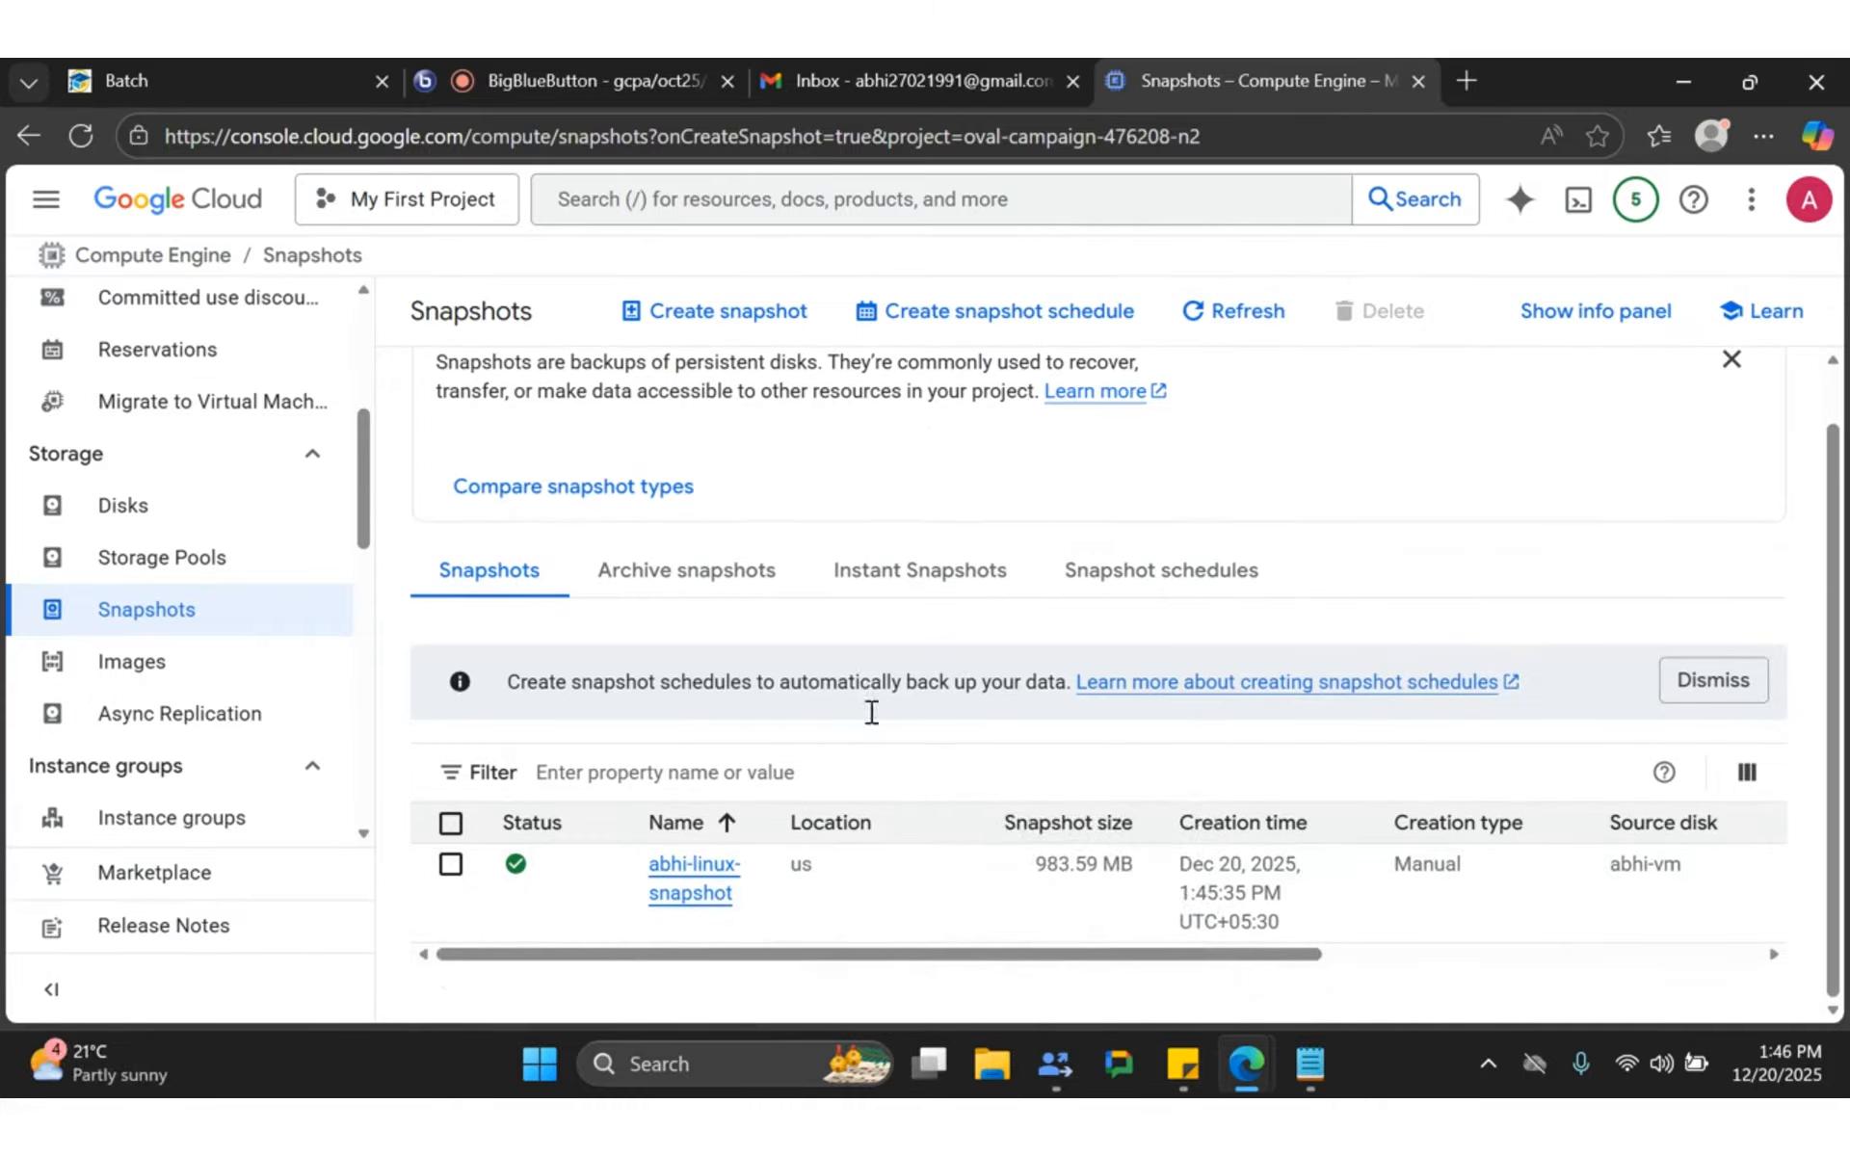
Open abhi-linux-snapshot's details page in a new tab and switch to it.
right_click(664, 875)
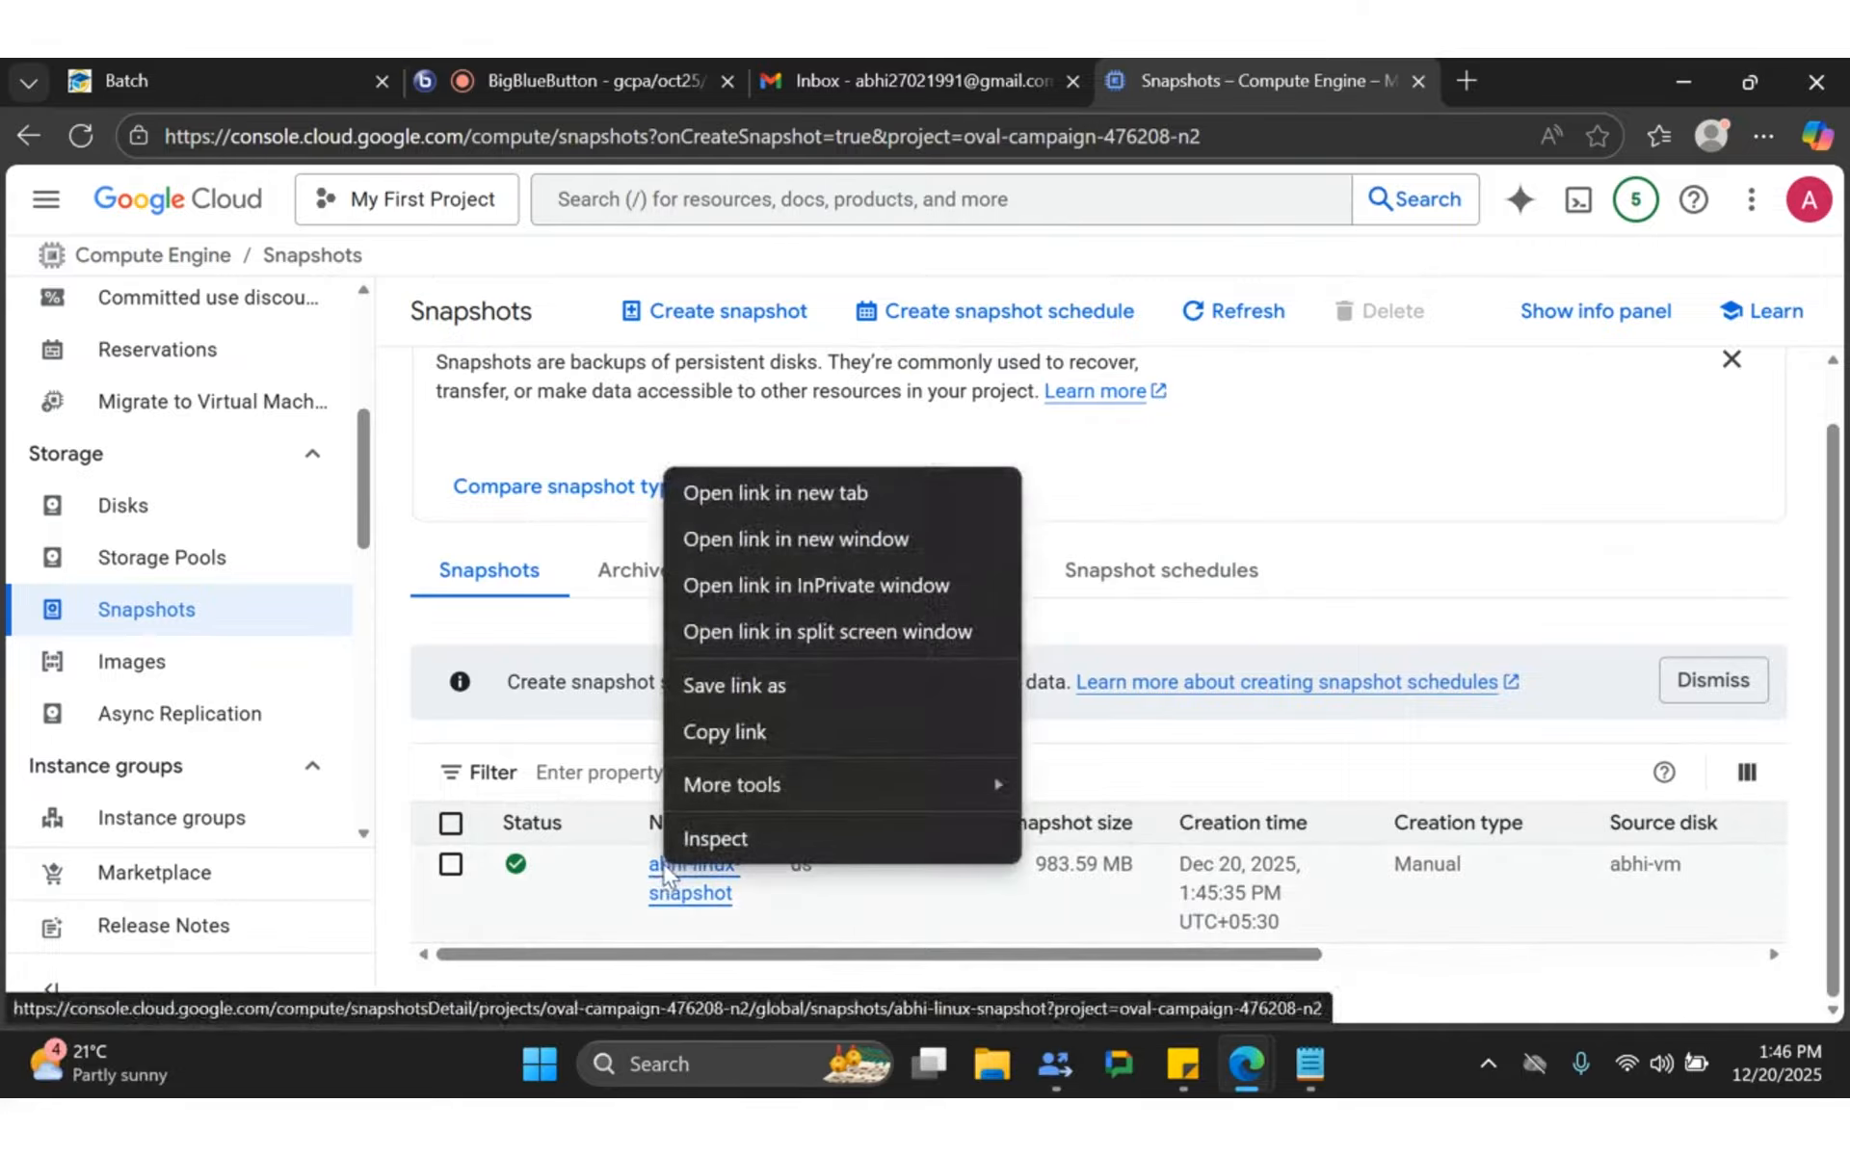
click(797, 494)
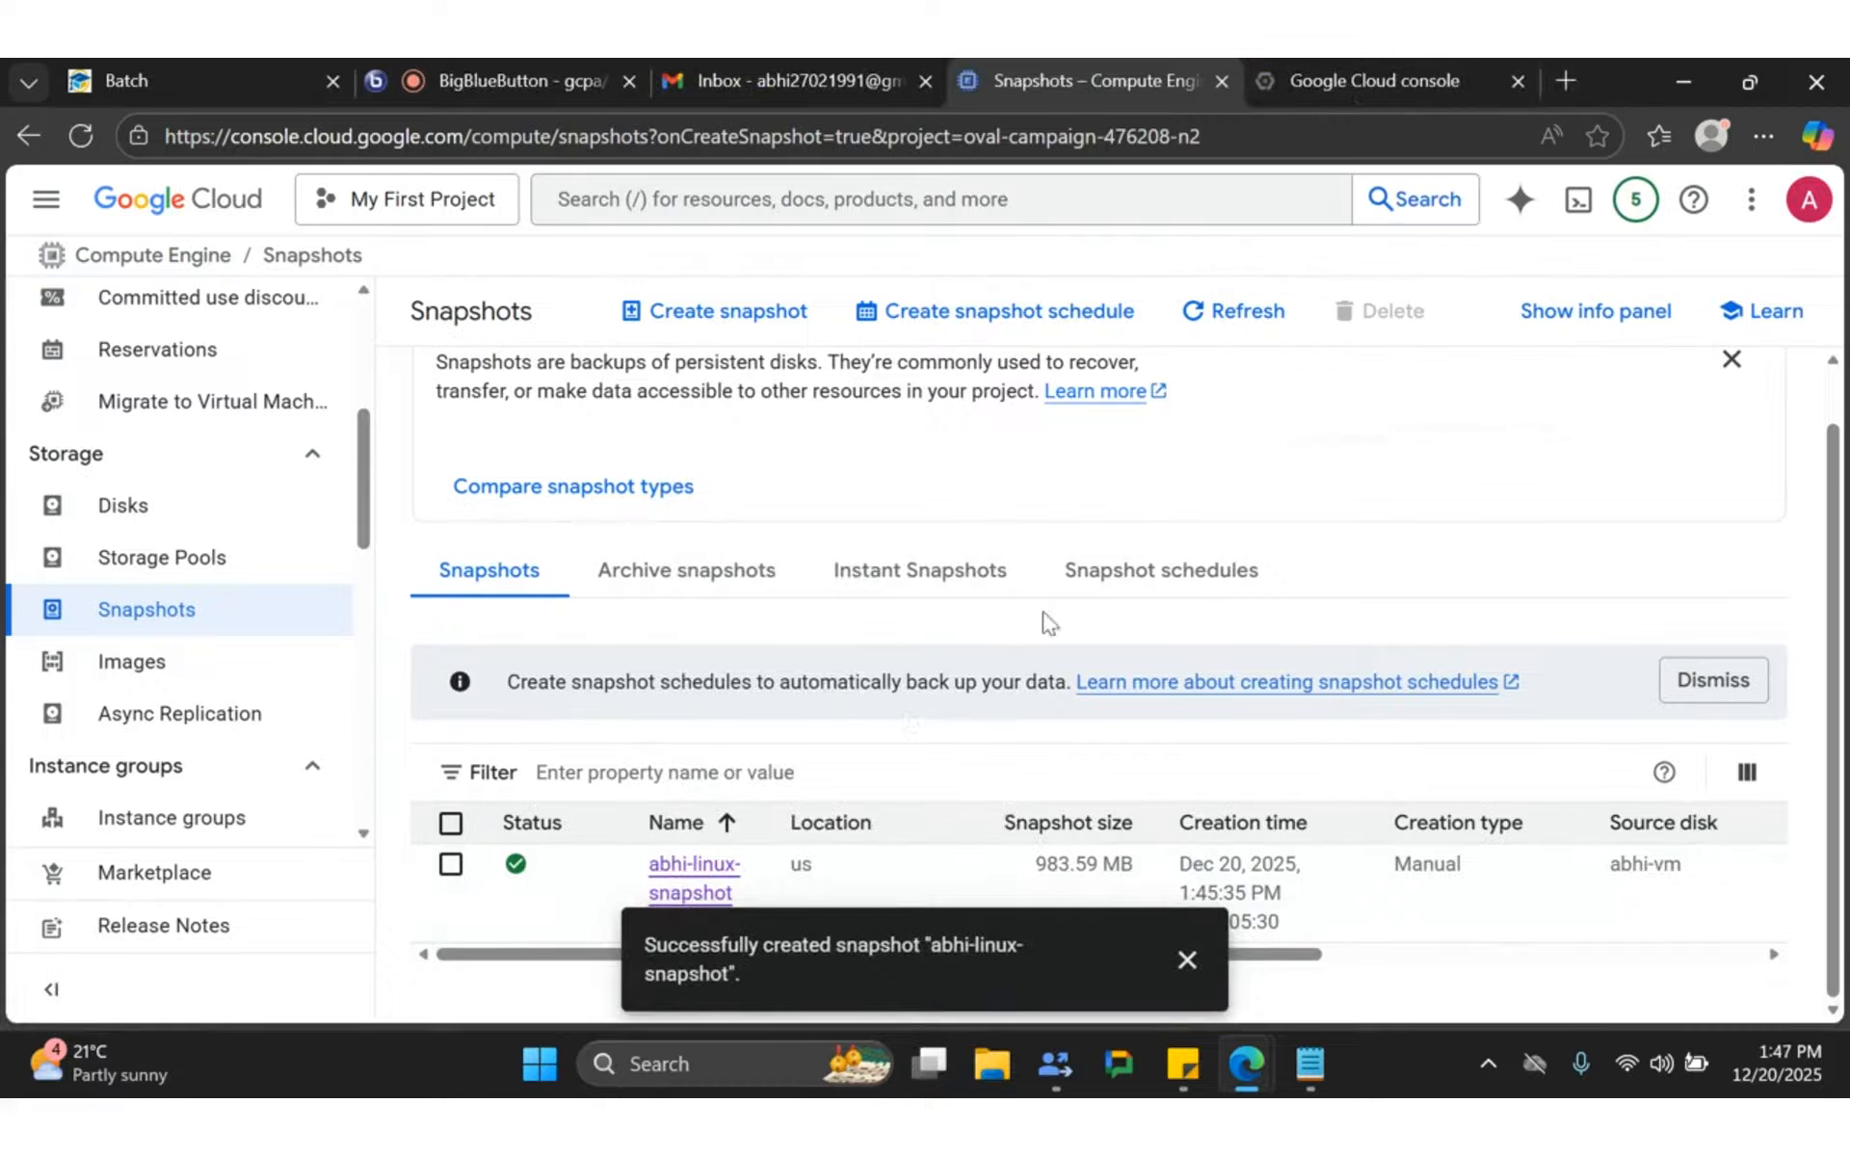
click(1231, 316)
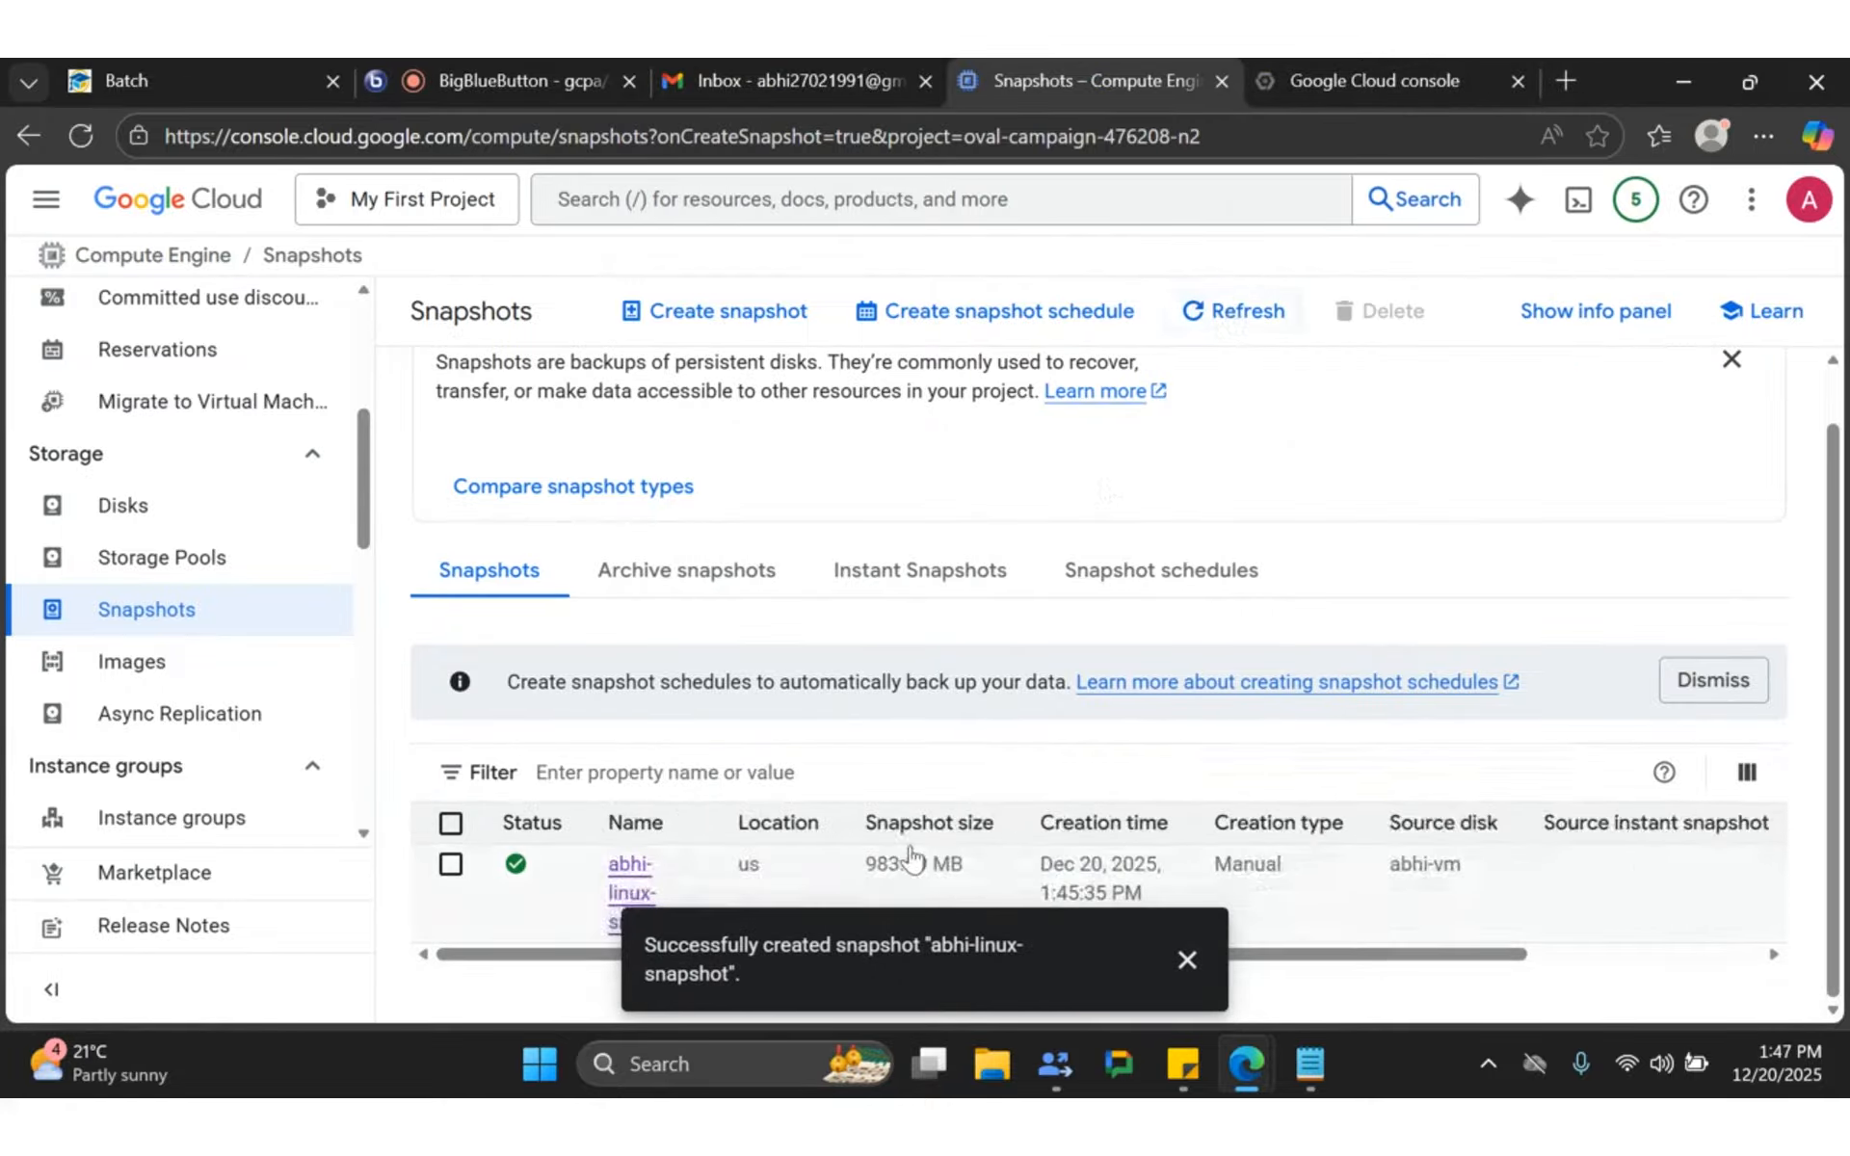
click(1303, 82)
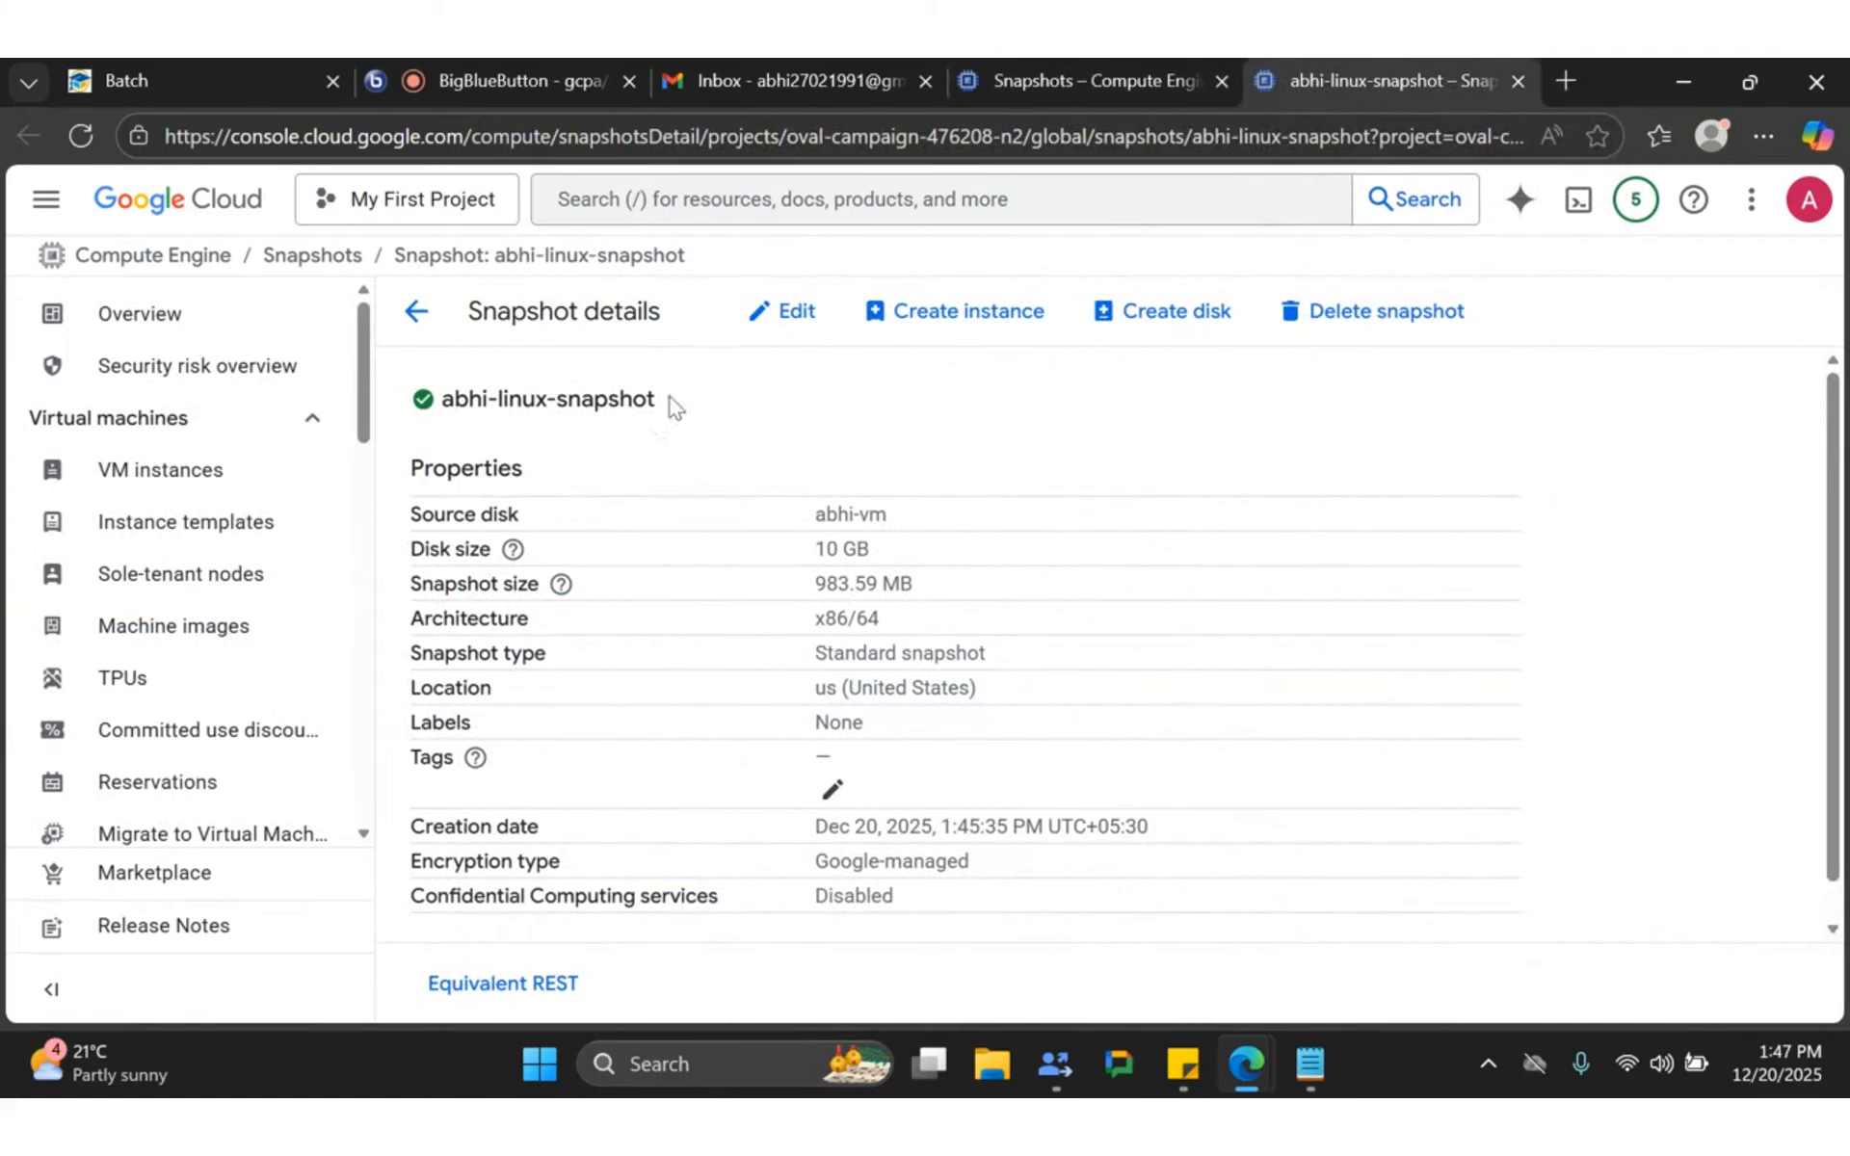
drag(672, 402, 443, 400)
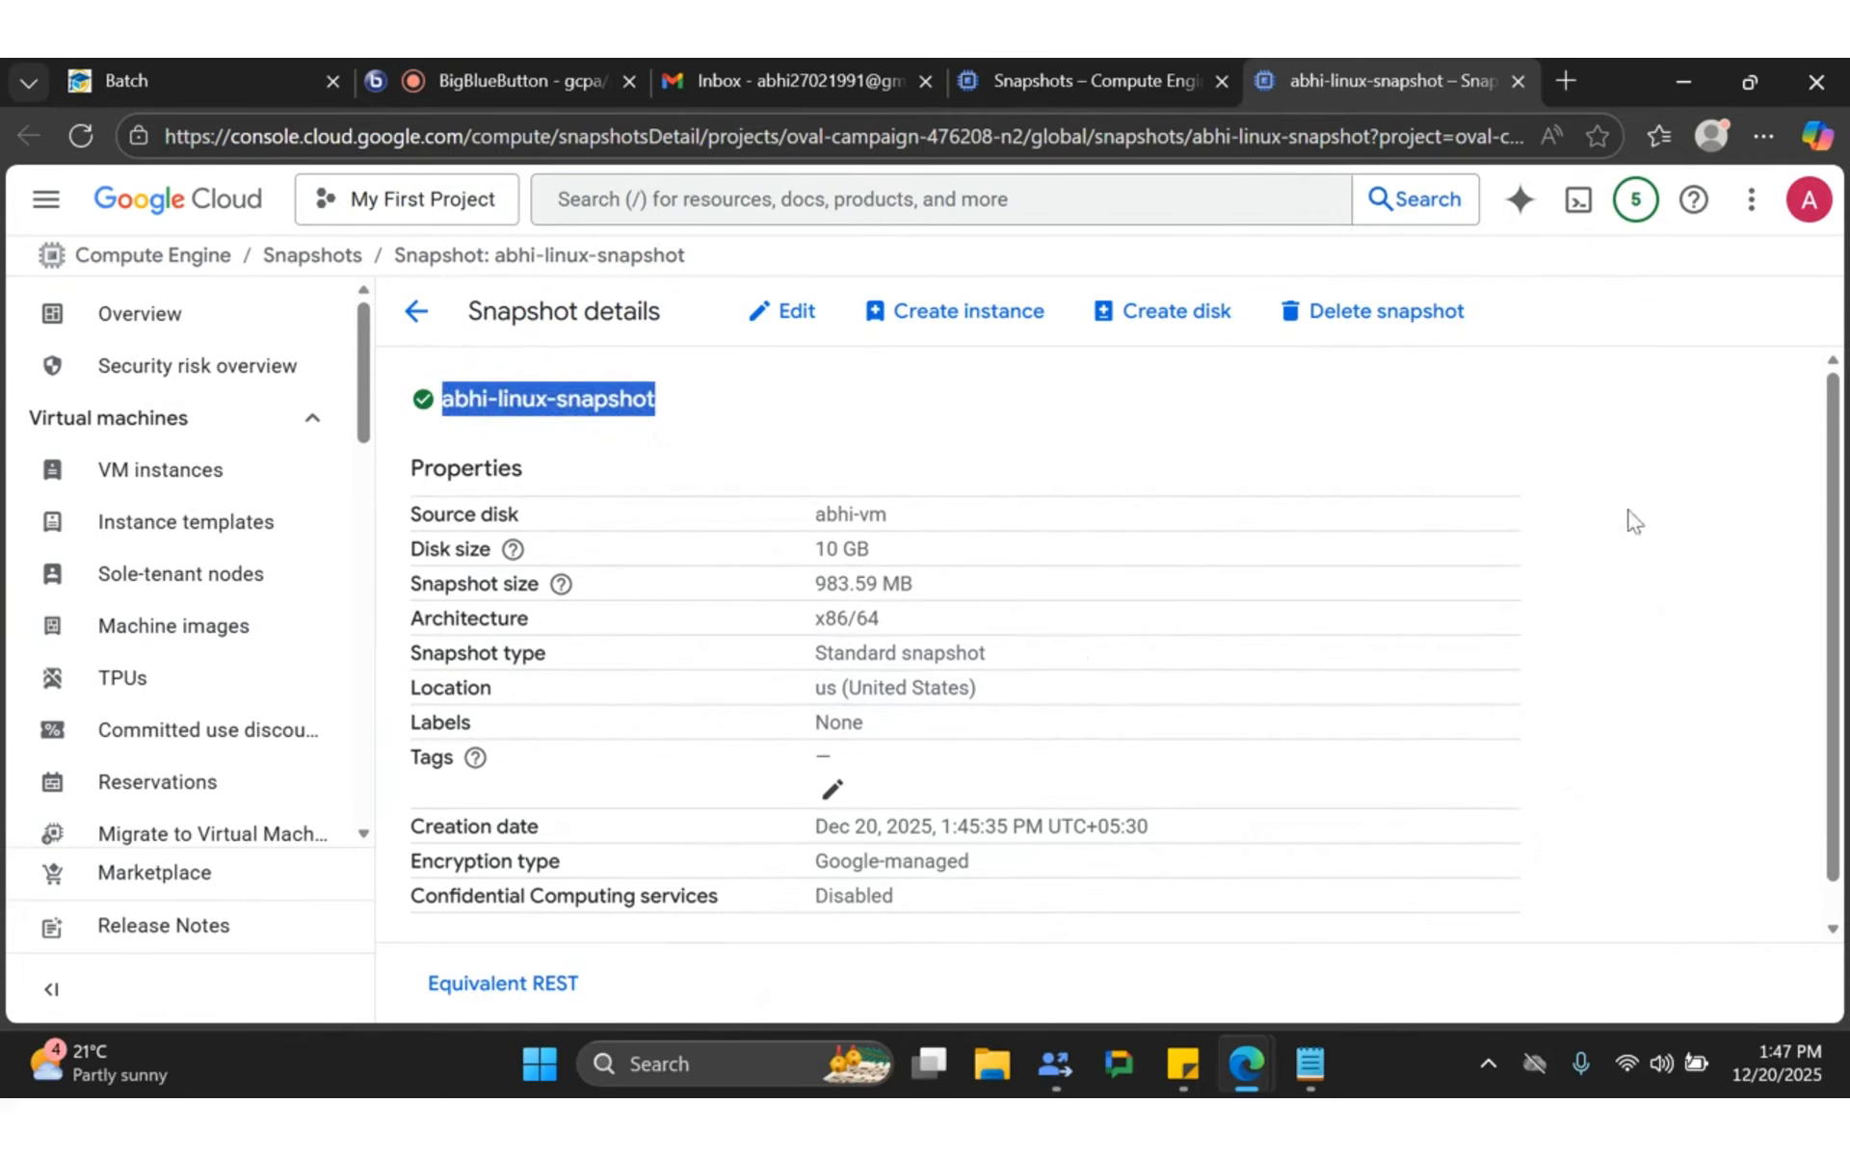
scroll(758, 645, down, 1)
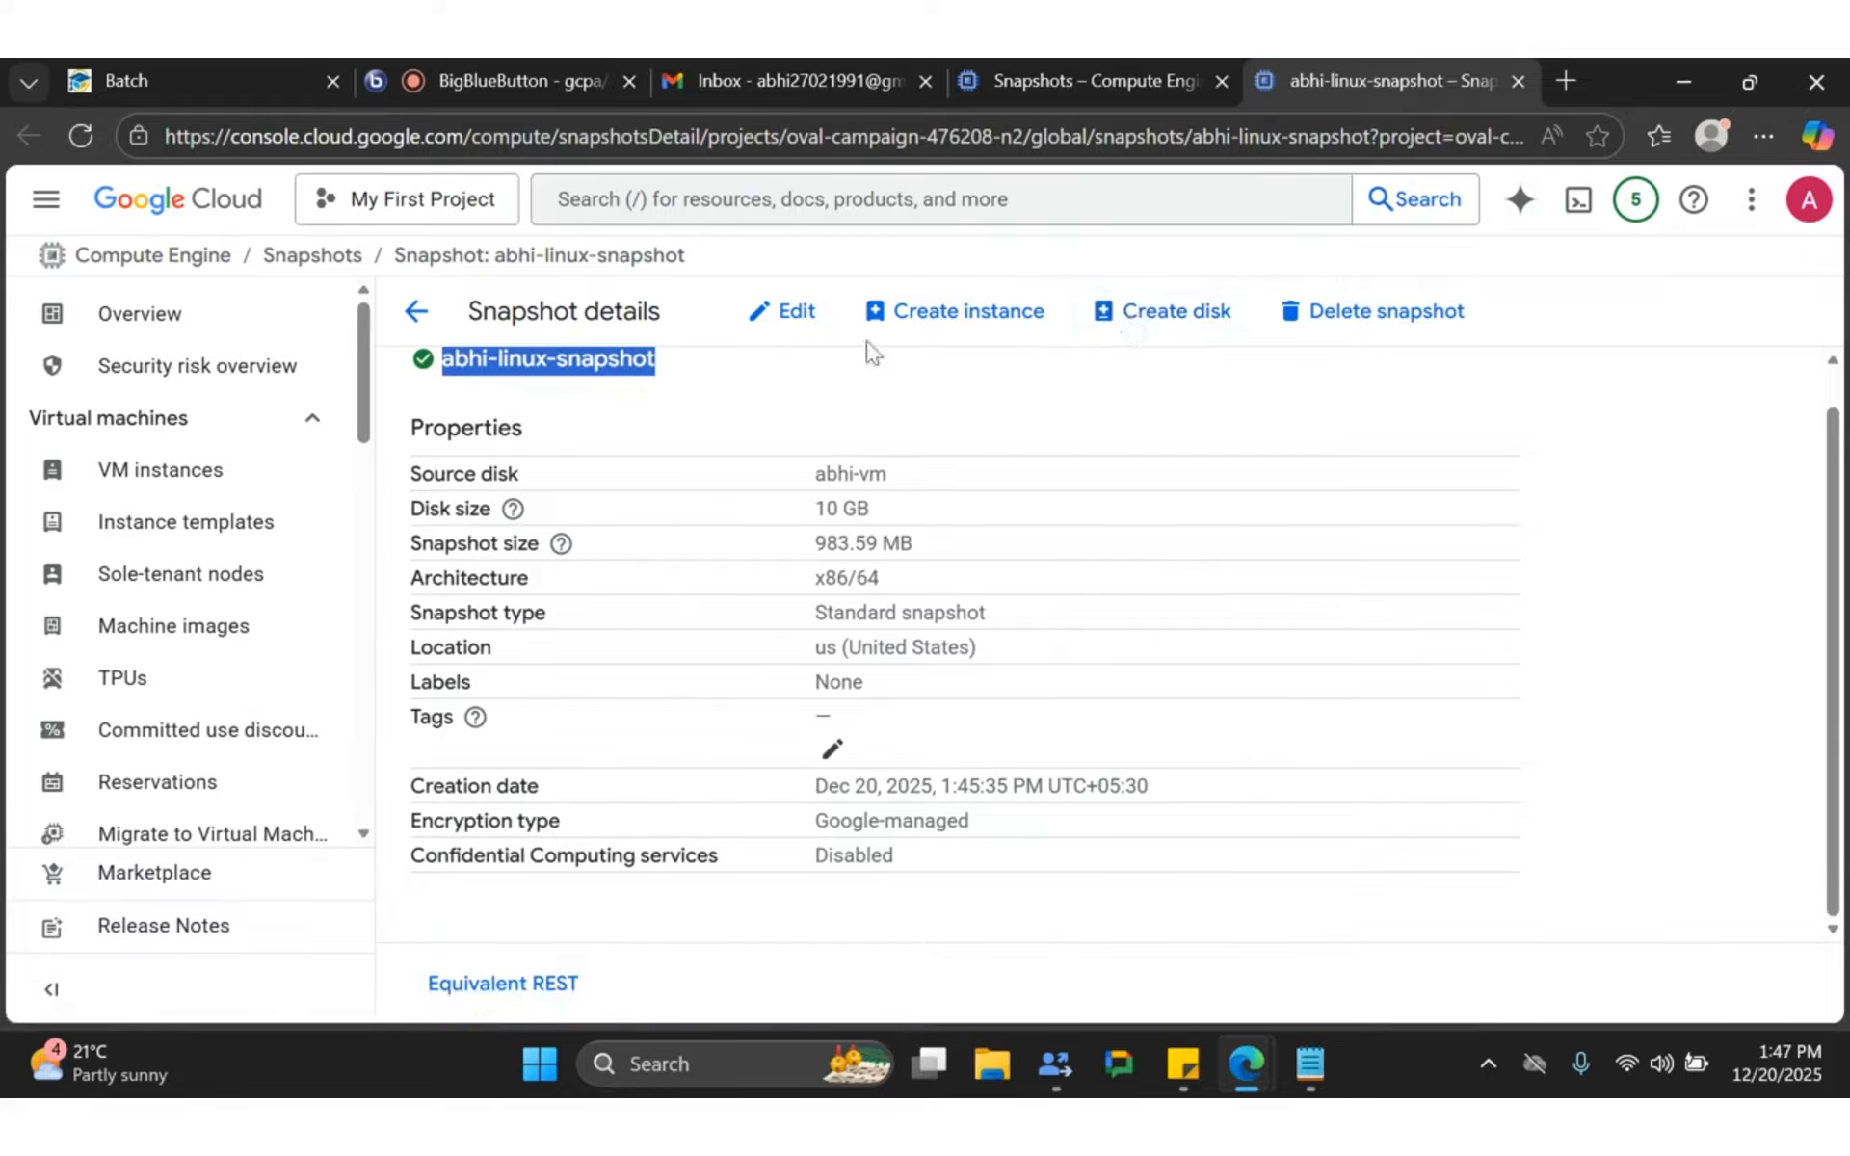
Create a VM instance from abhi-linux-snapshot with data protection set to No backups.
click(927, 327)
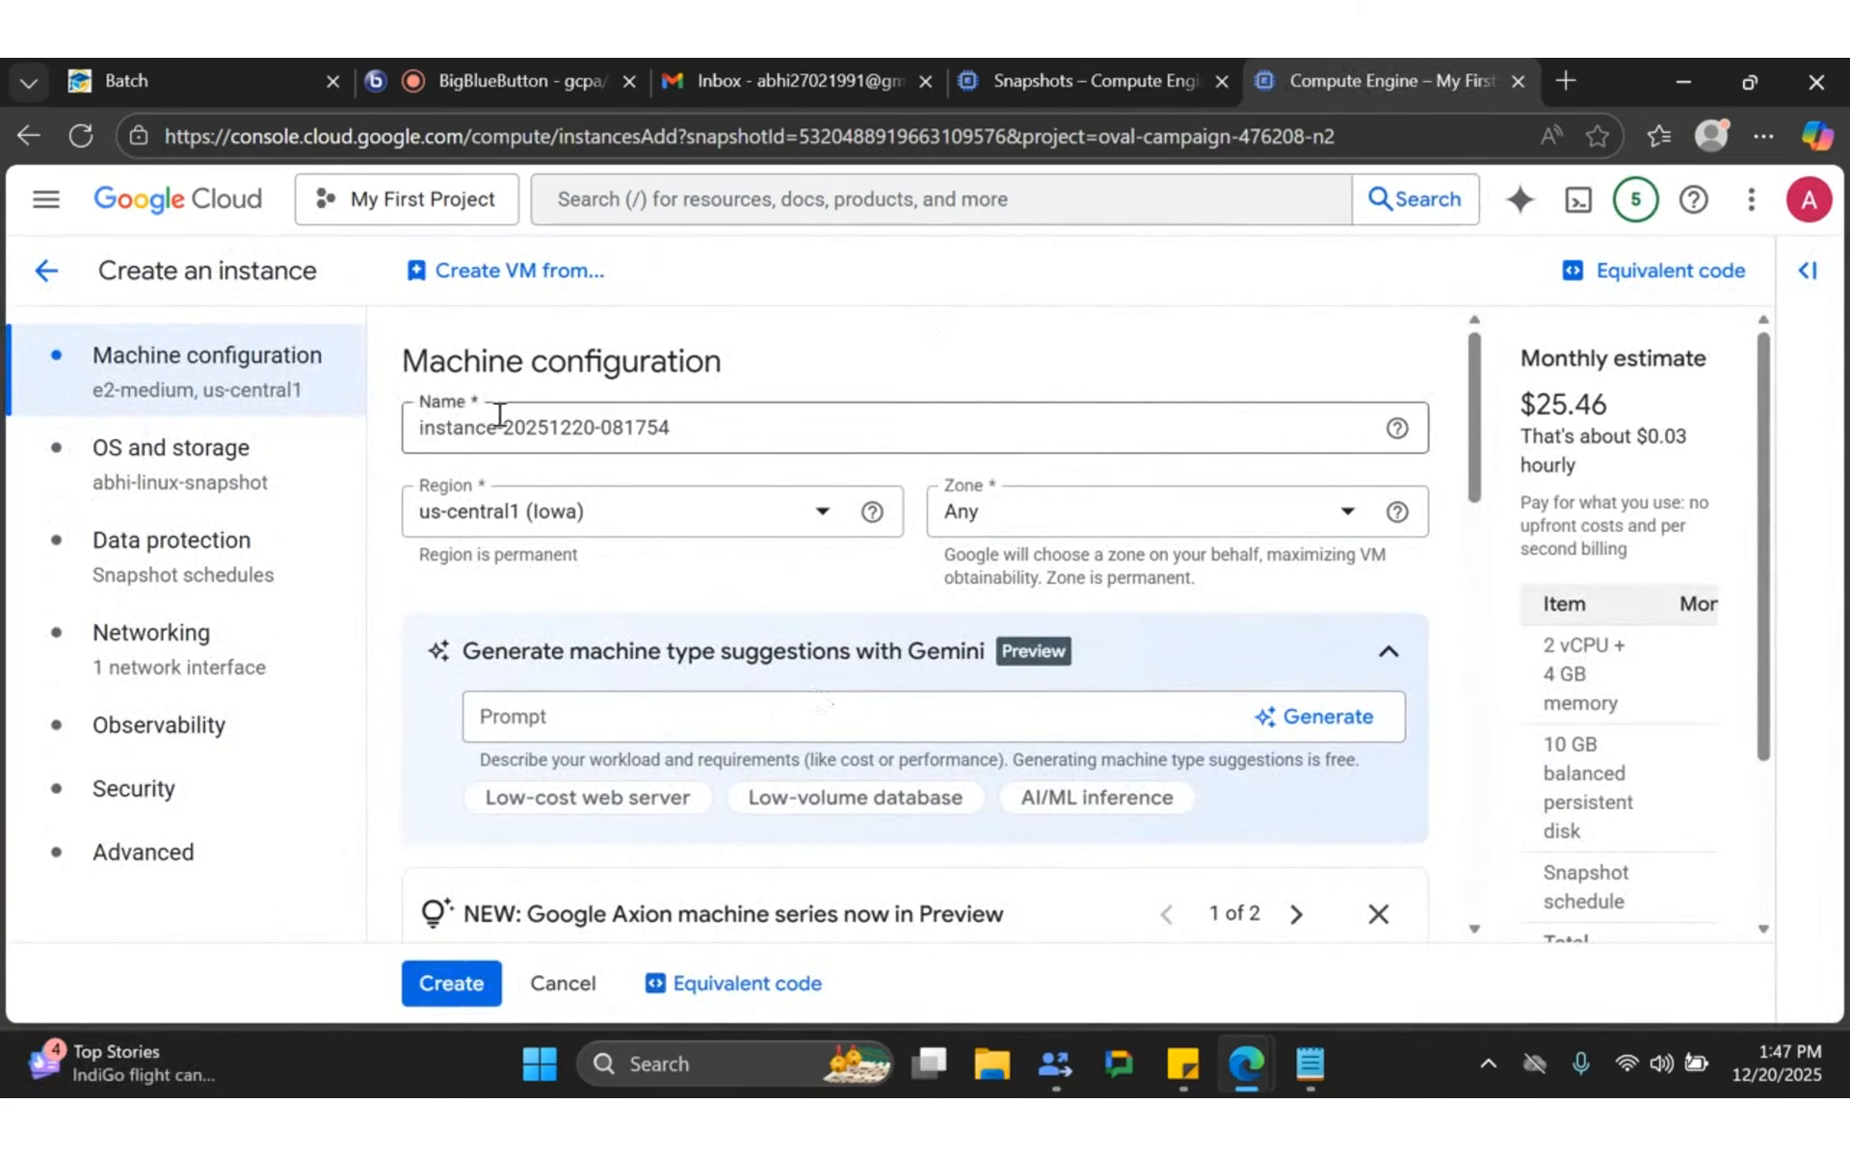
scroll(732, 655, down, 2)
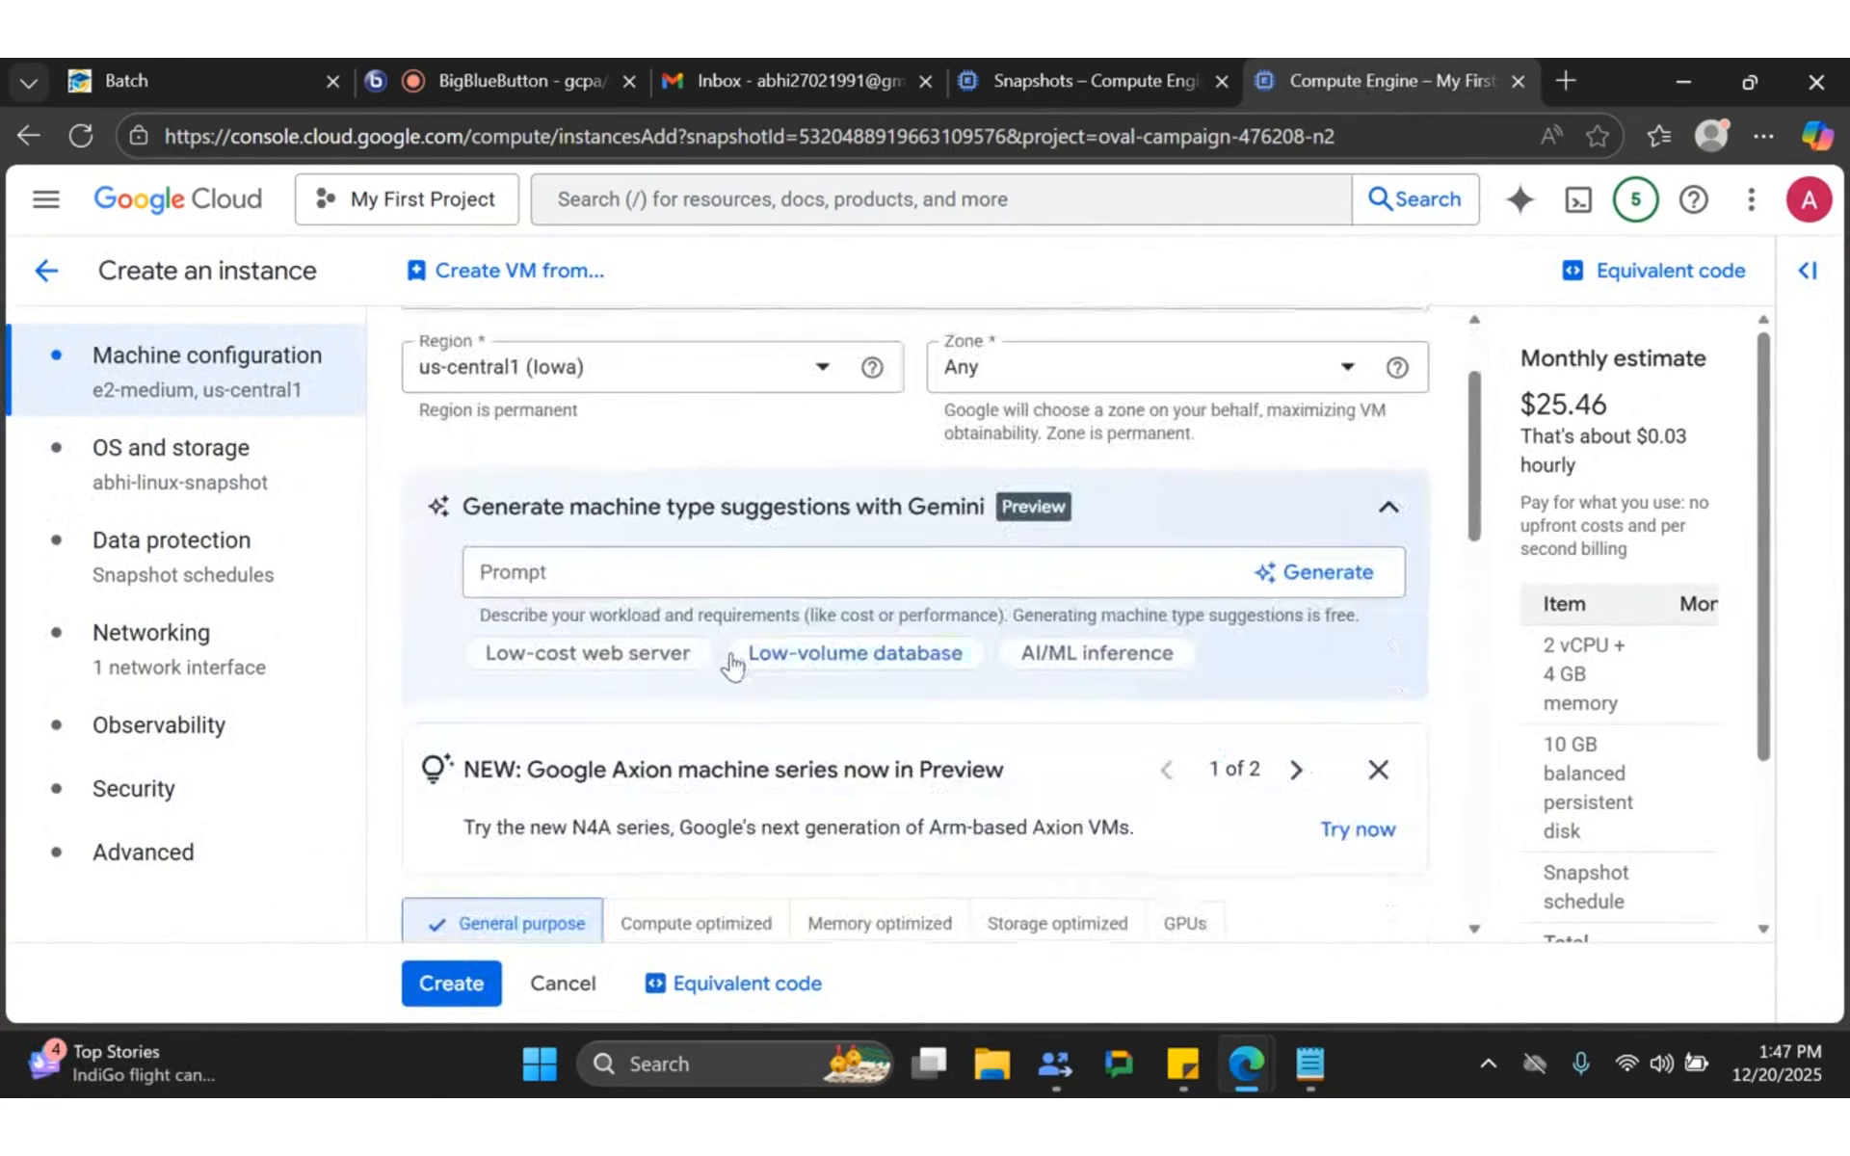
scroll(733, 665, down, 2)
scroll(730, 663, down, 1)
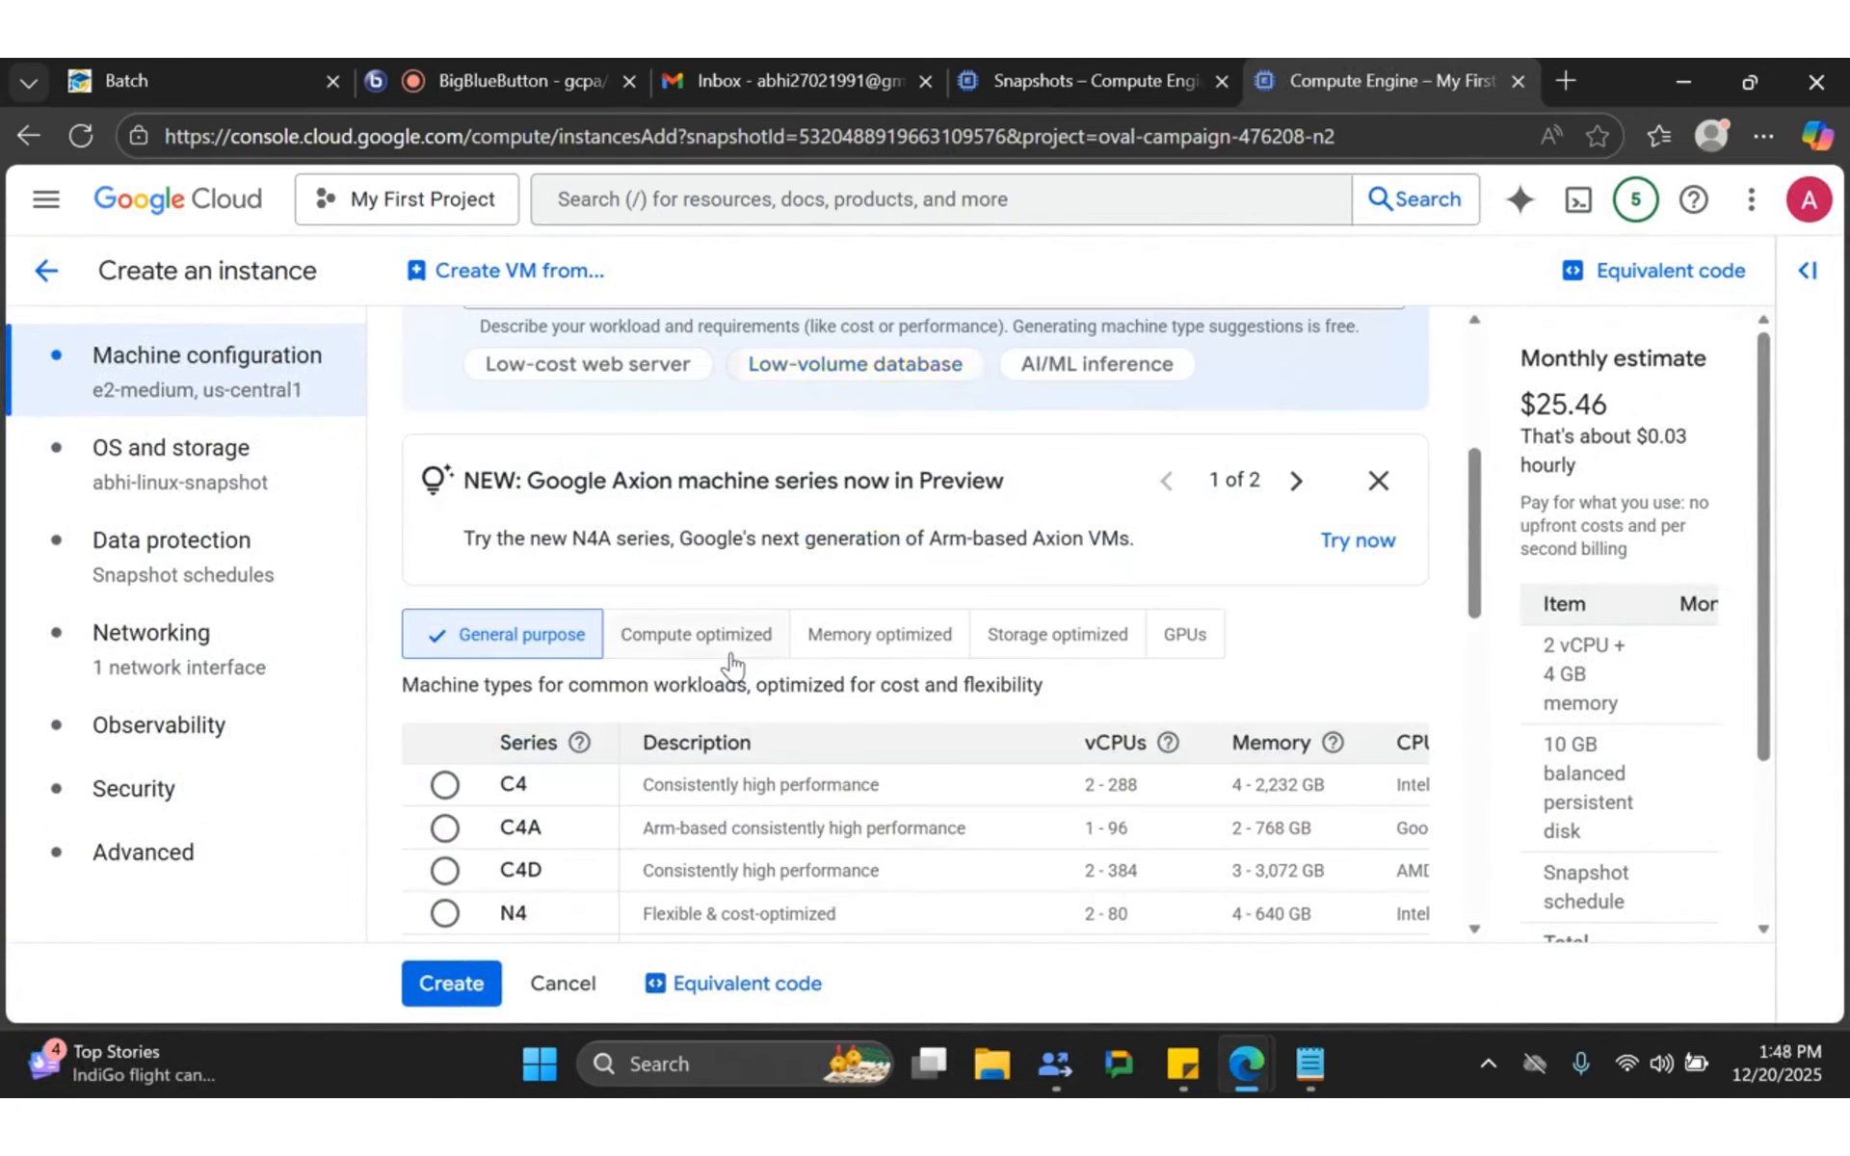
scroll(732, 662, down, 5)
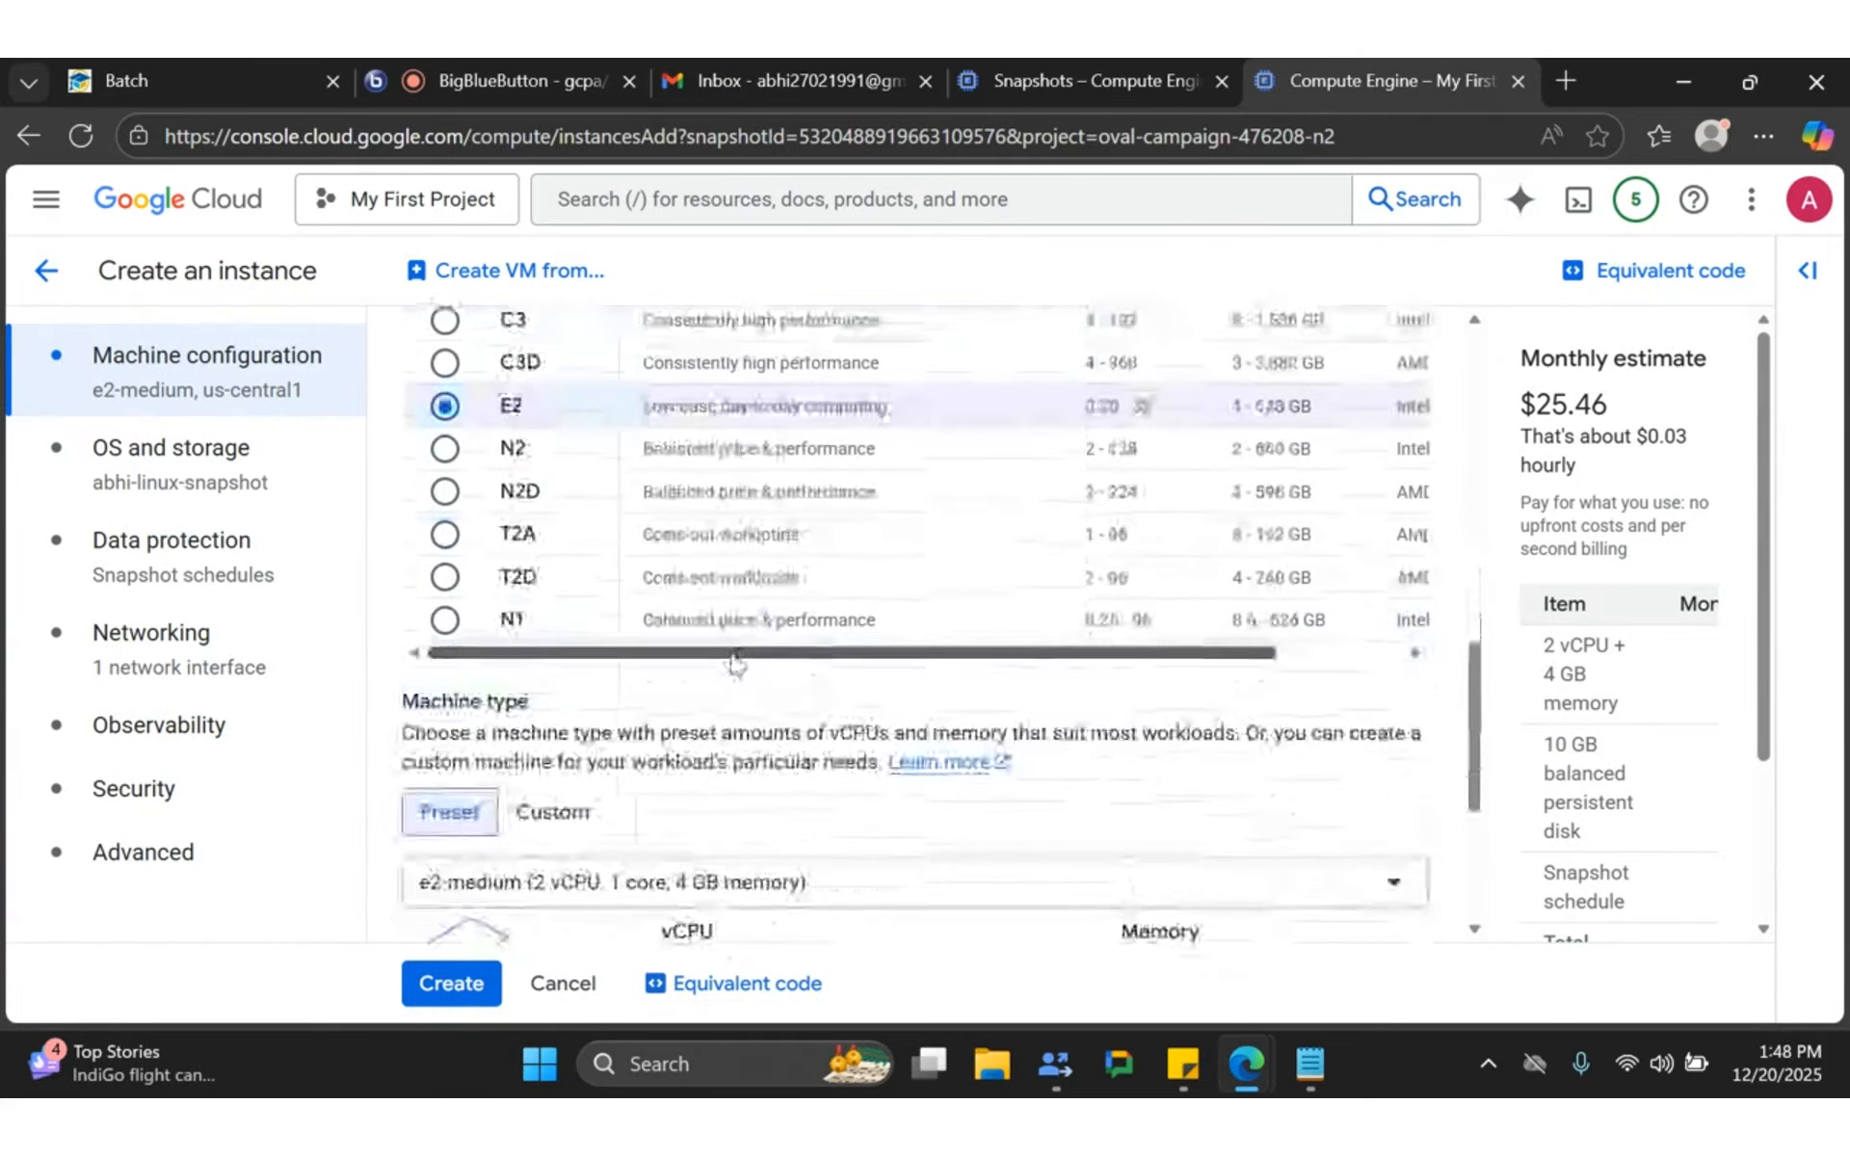
scroll(734, 662, down, 3)
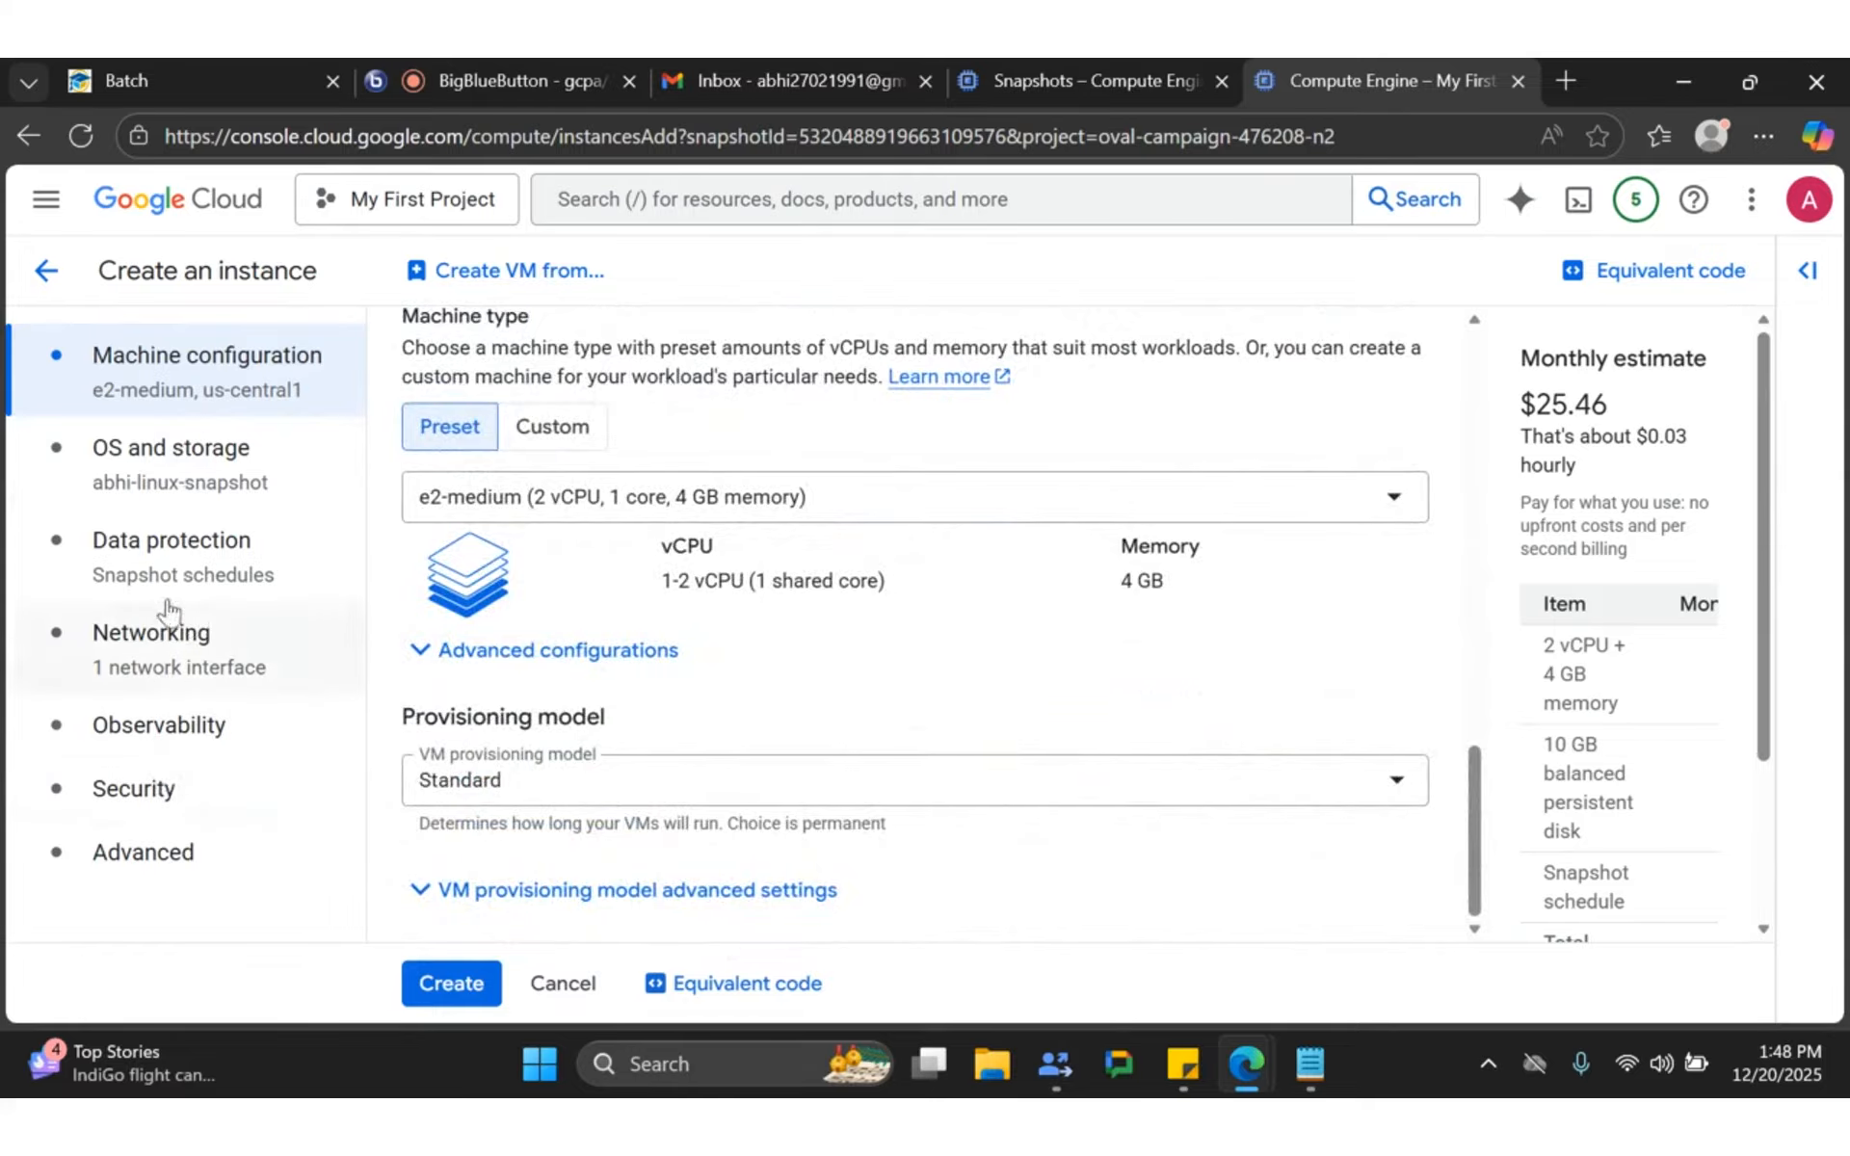
click(185, 536)
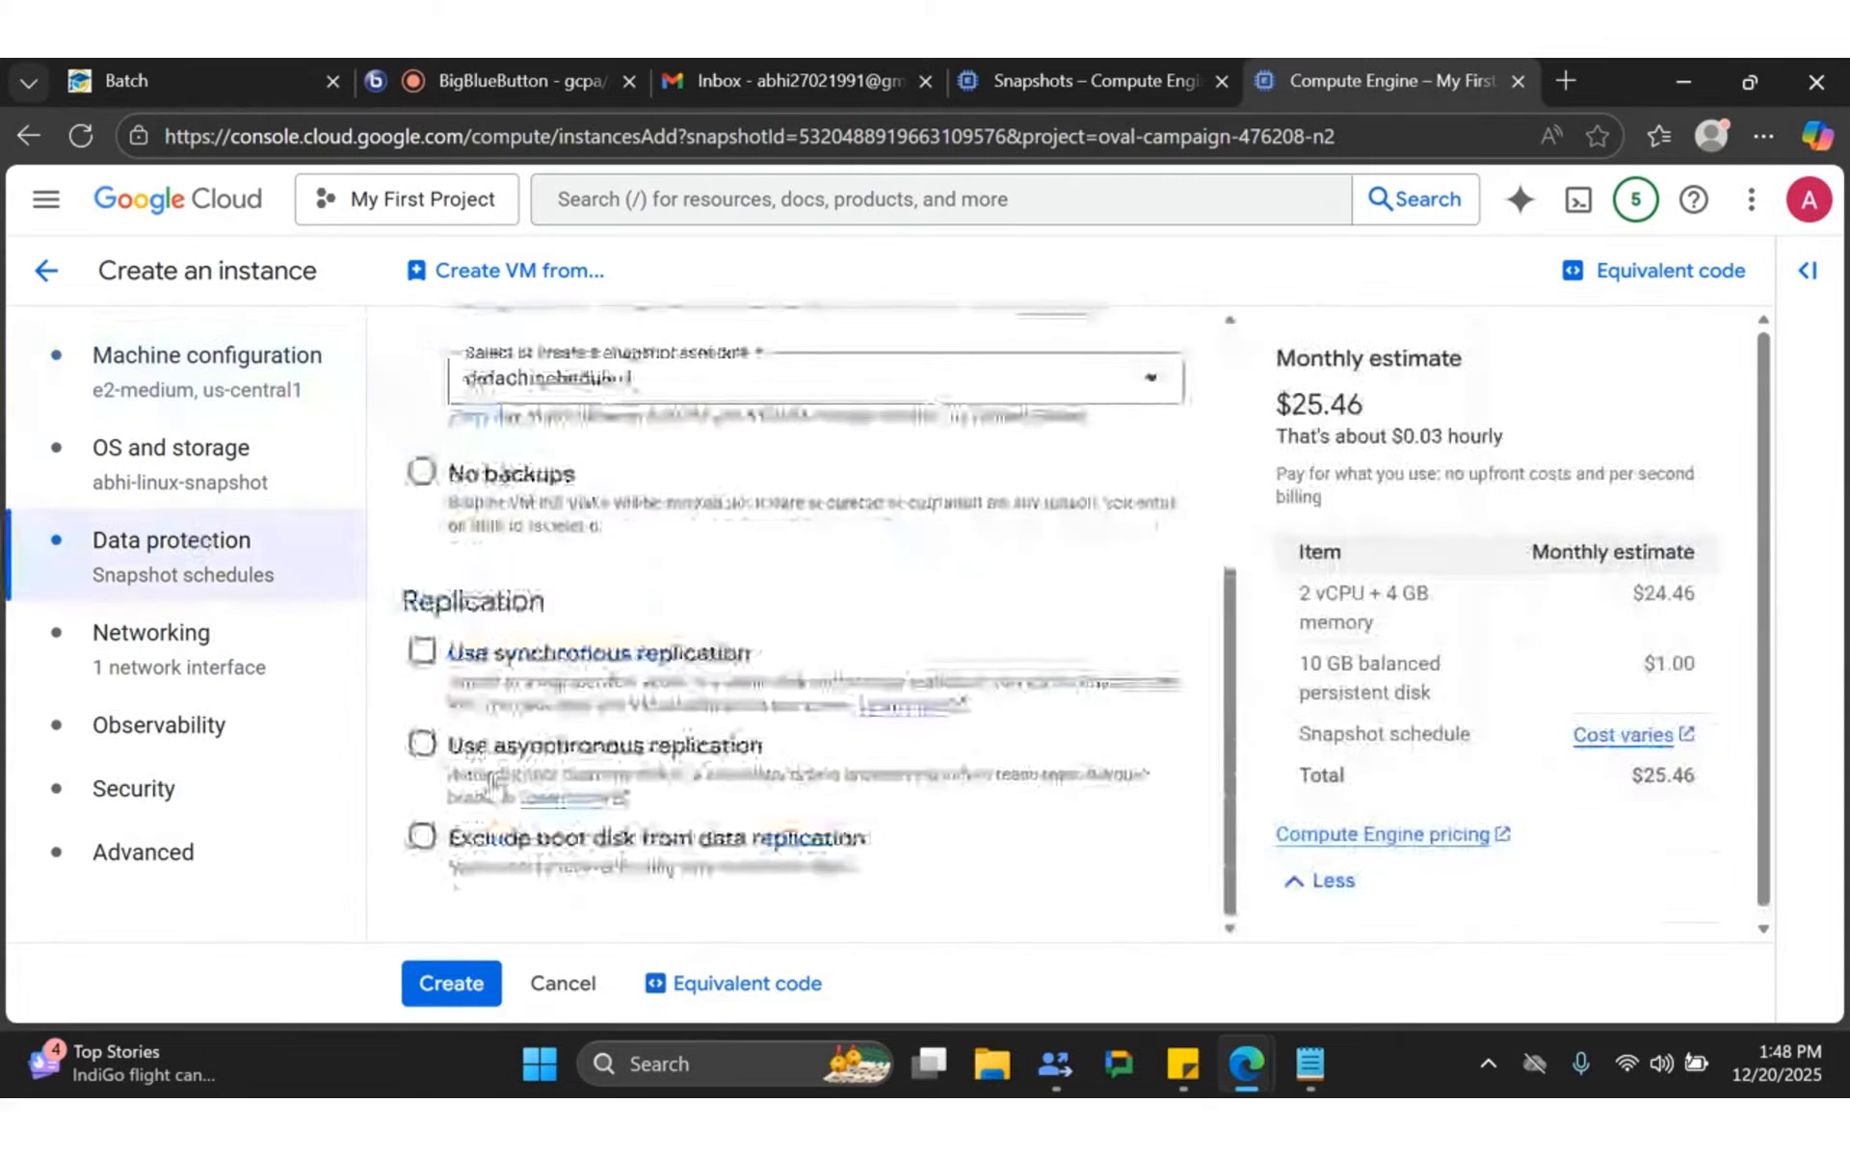
click(421, 472)
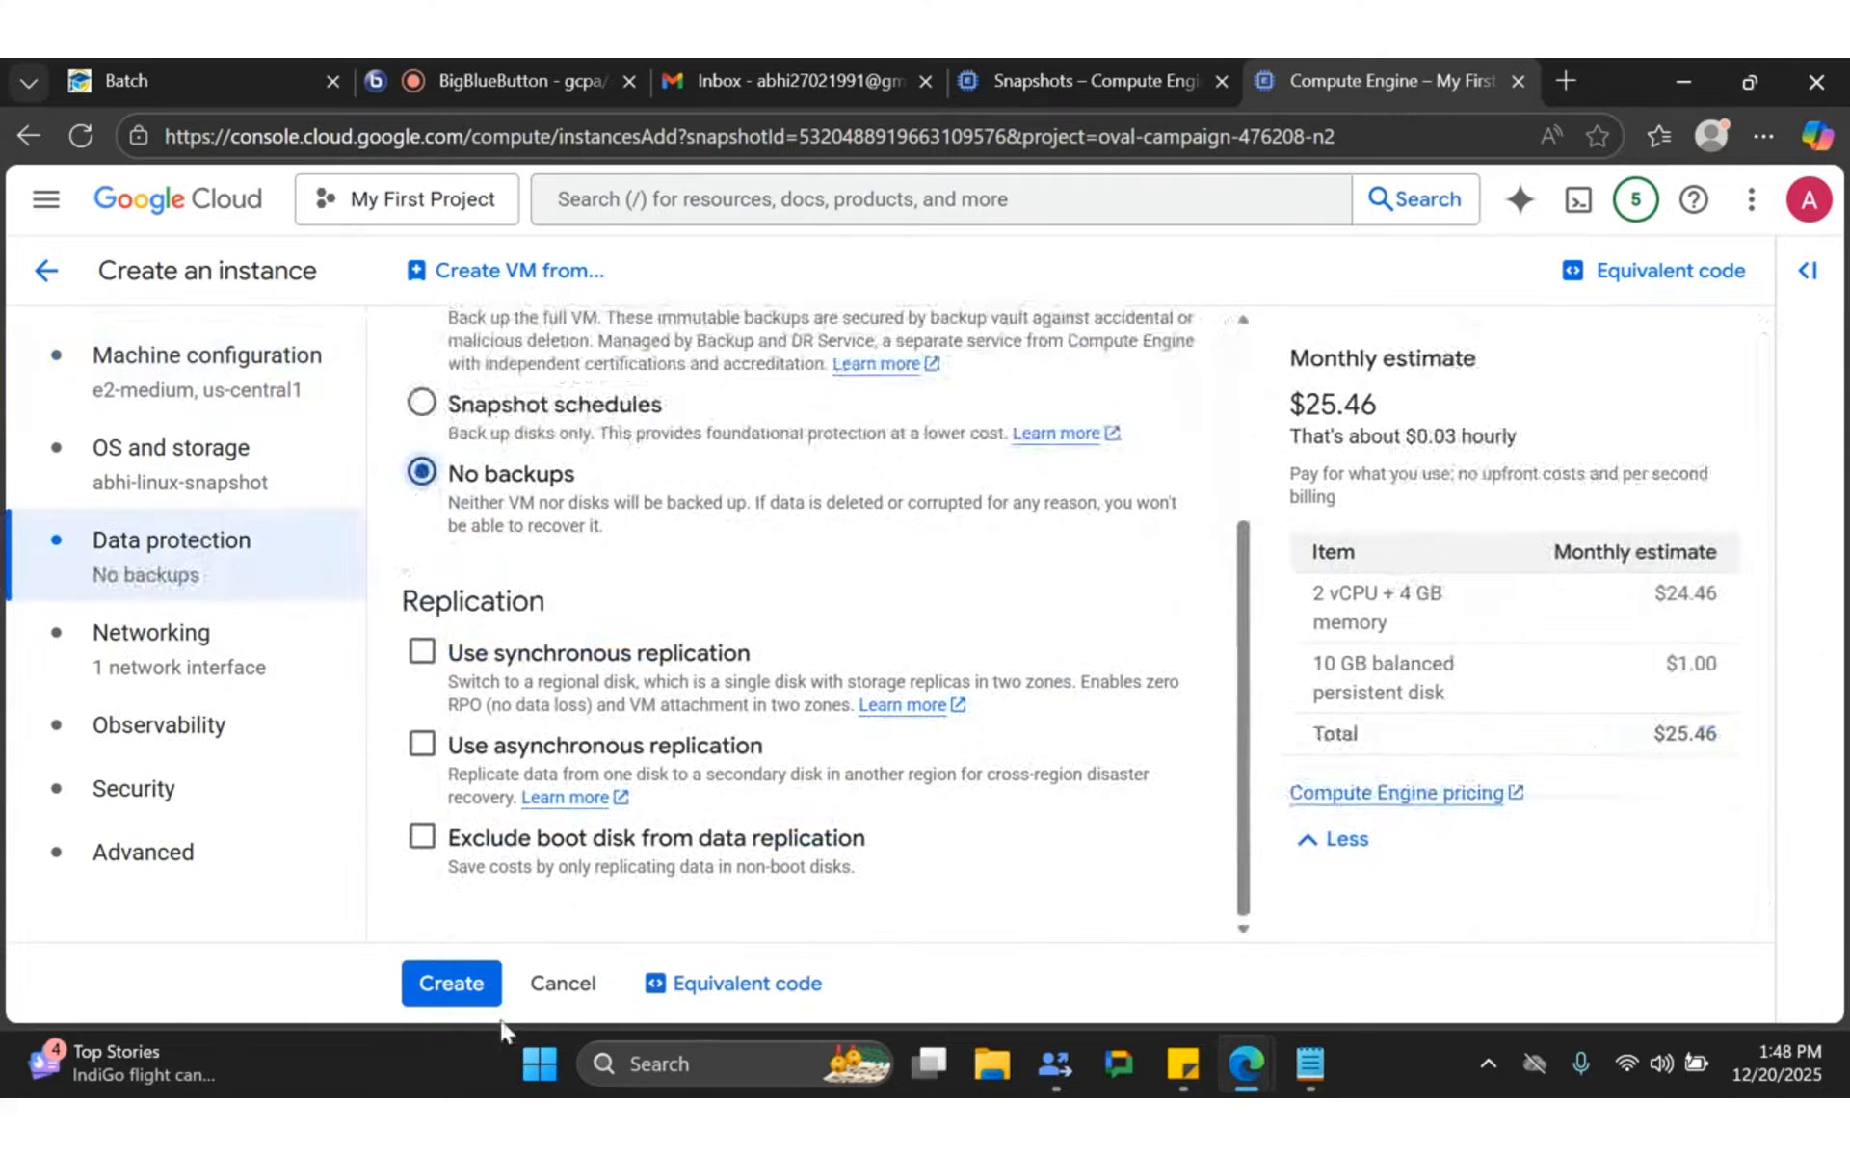
click(453, 983)
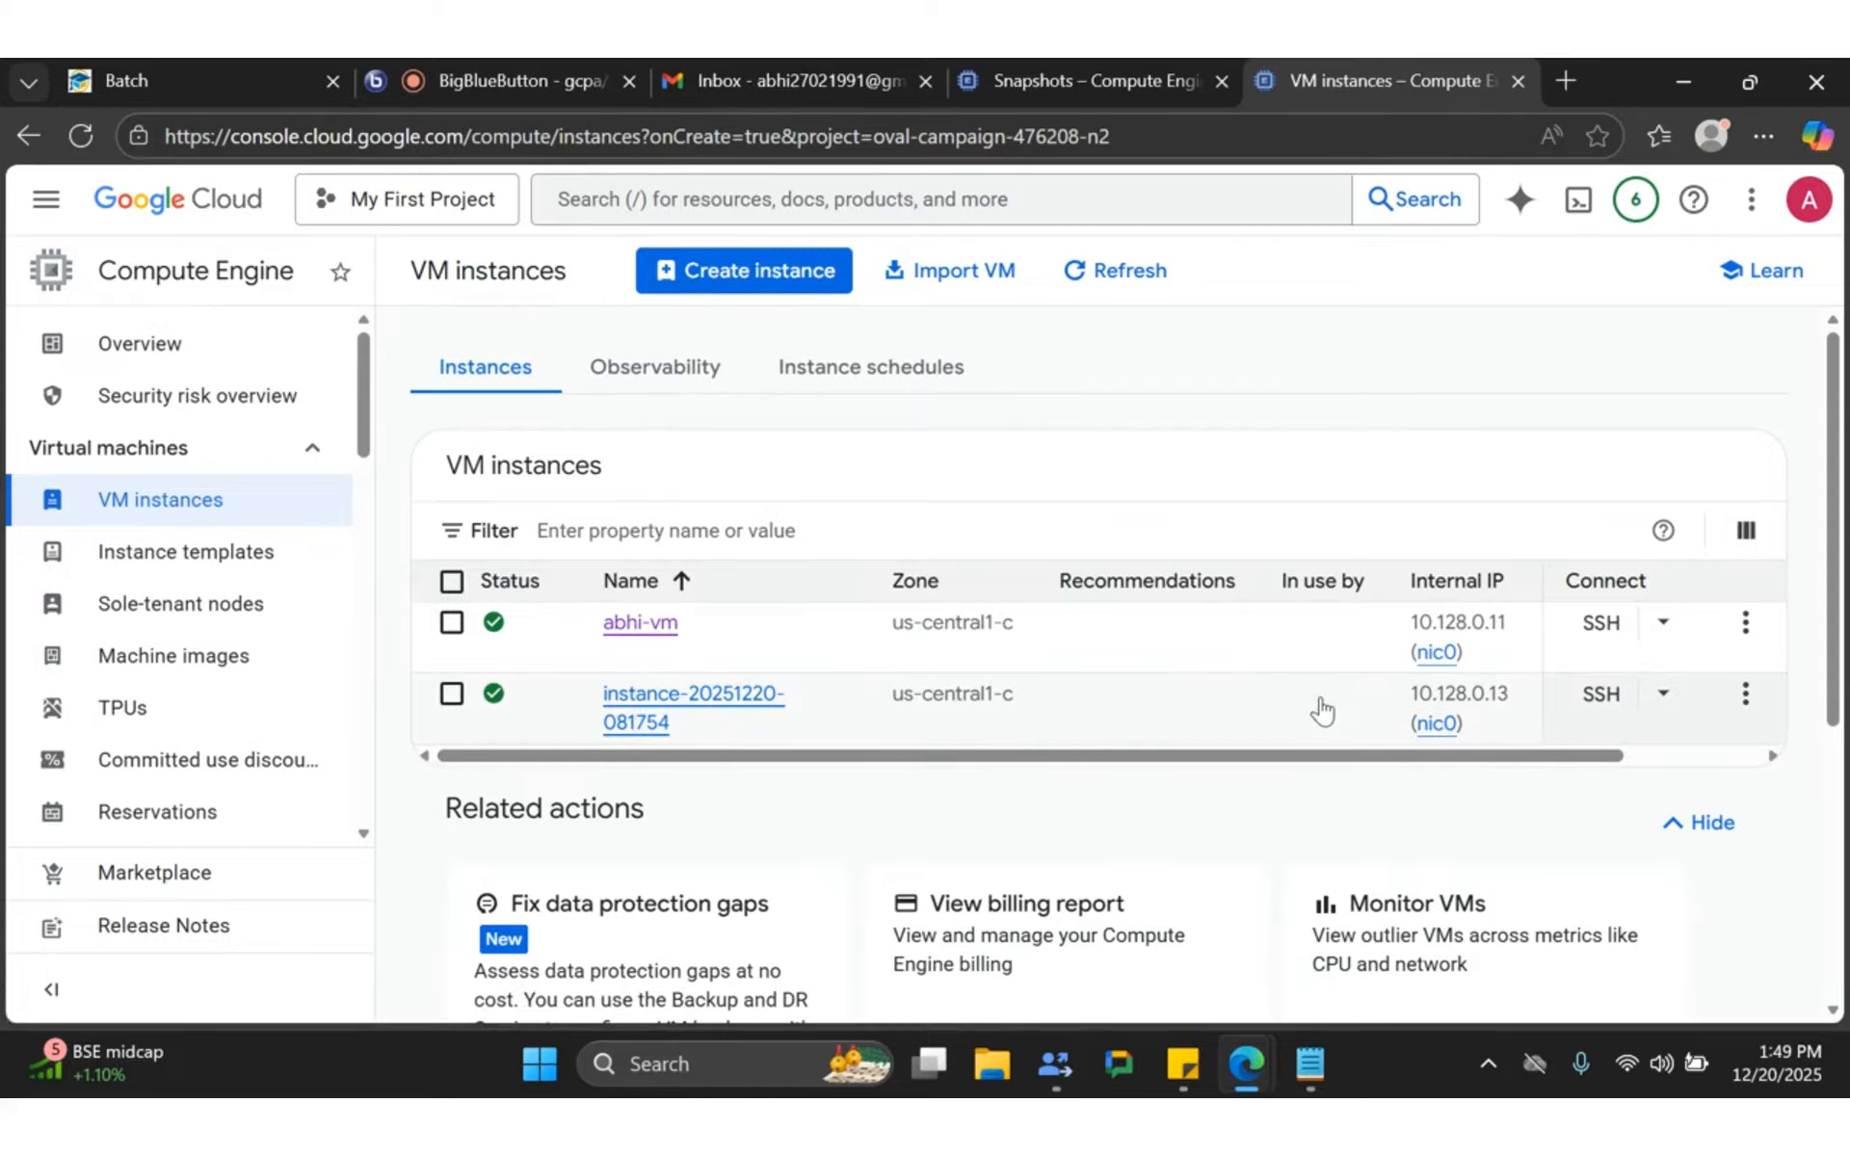
Copy the new instance's external IP 34.122.56.100 and open a blank browser tab.
scroll(1322, 711, right, 3)
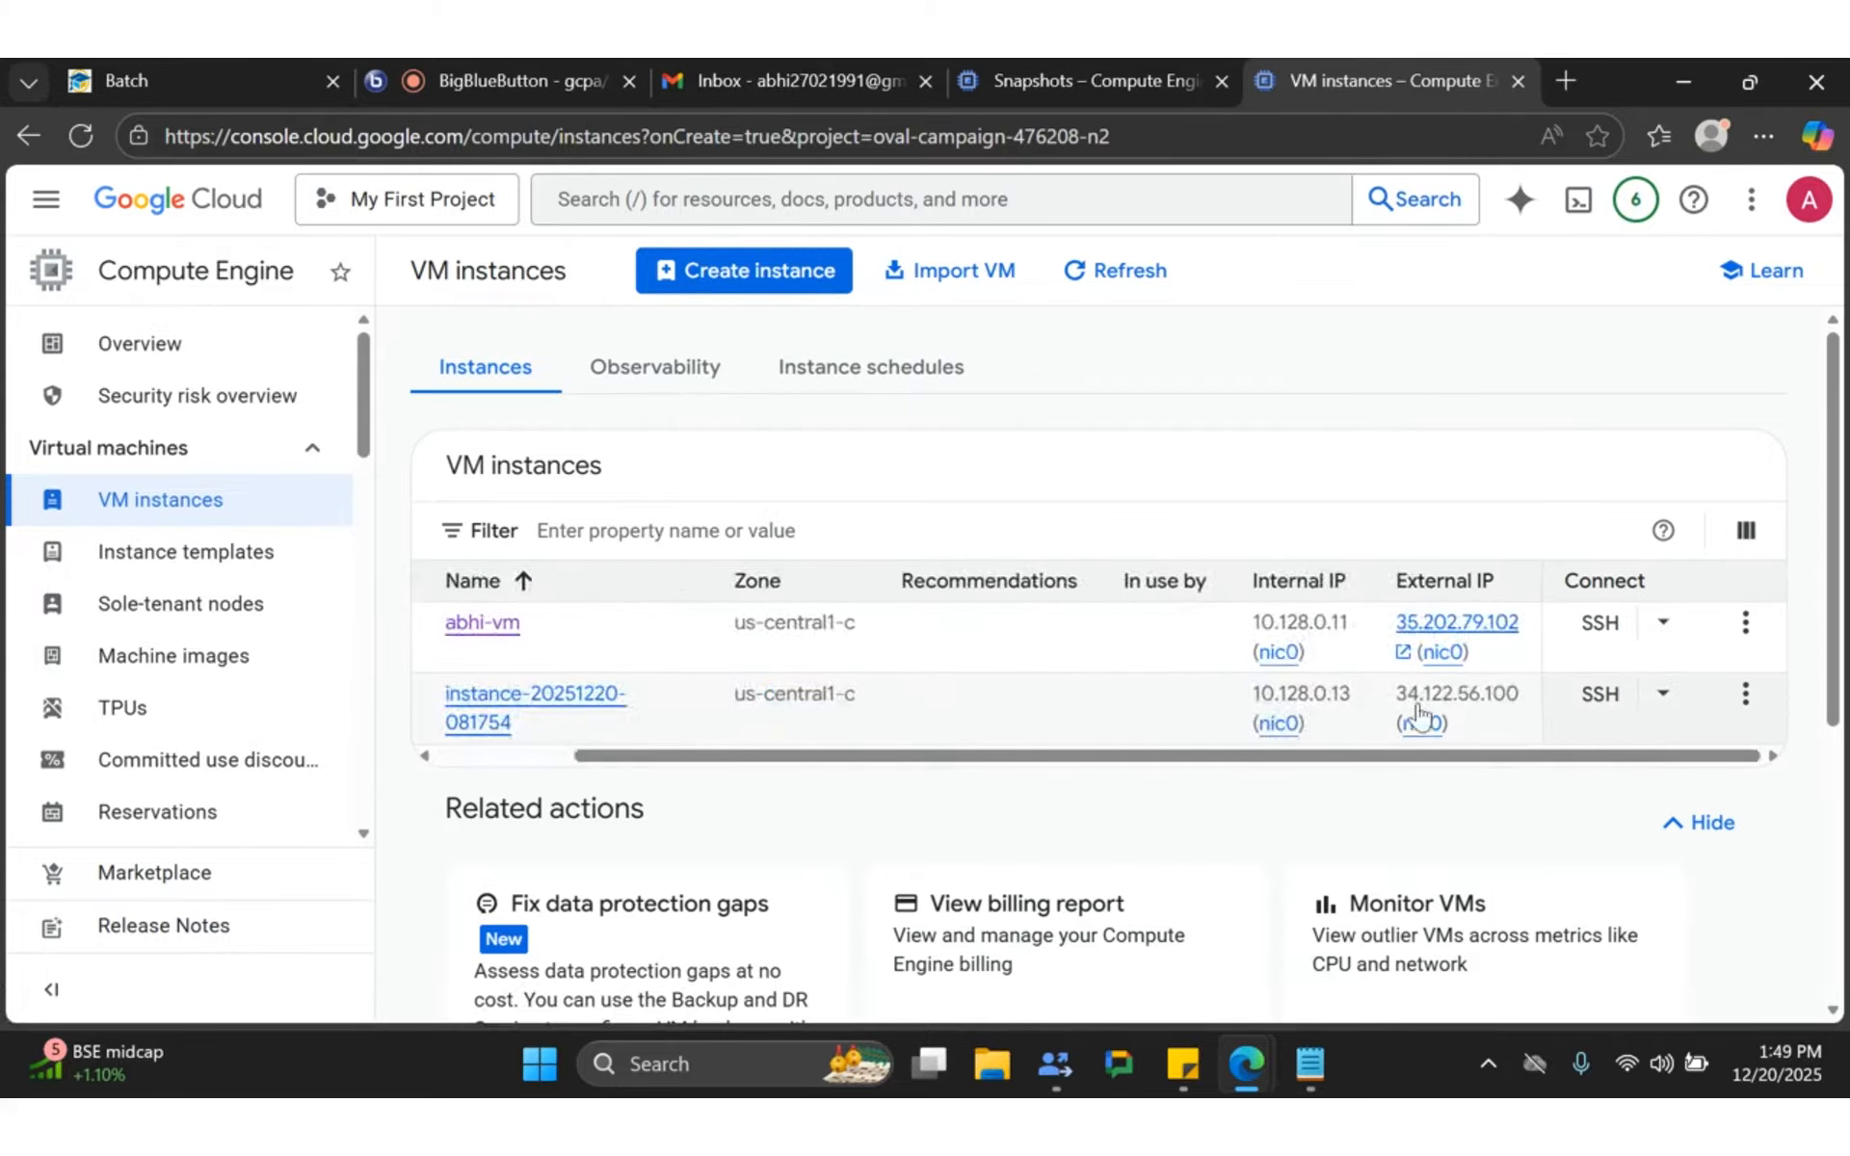
click(1469, 723)
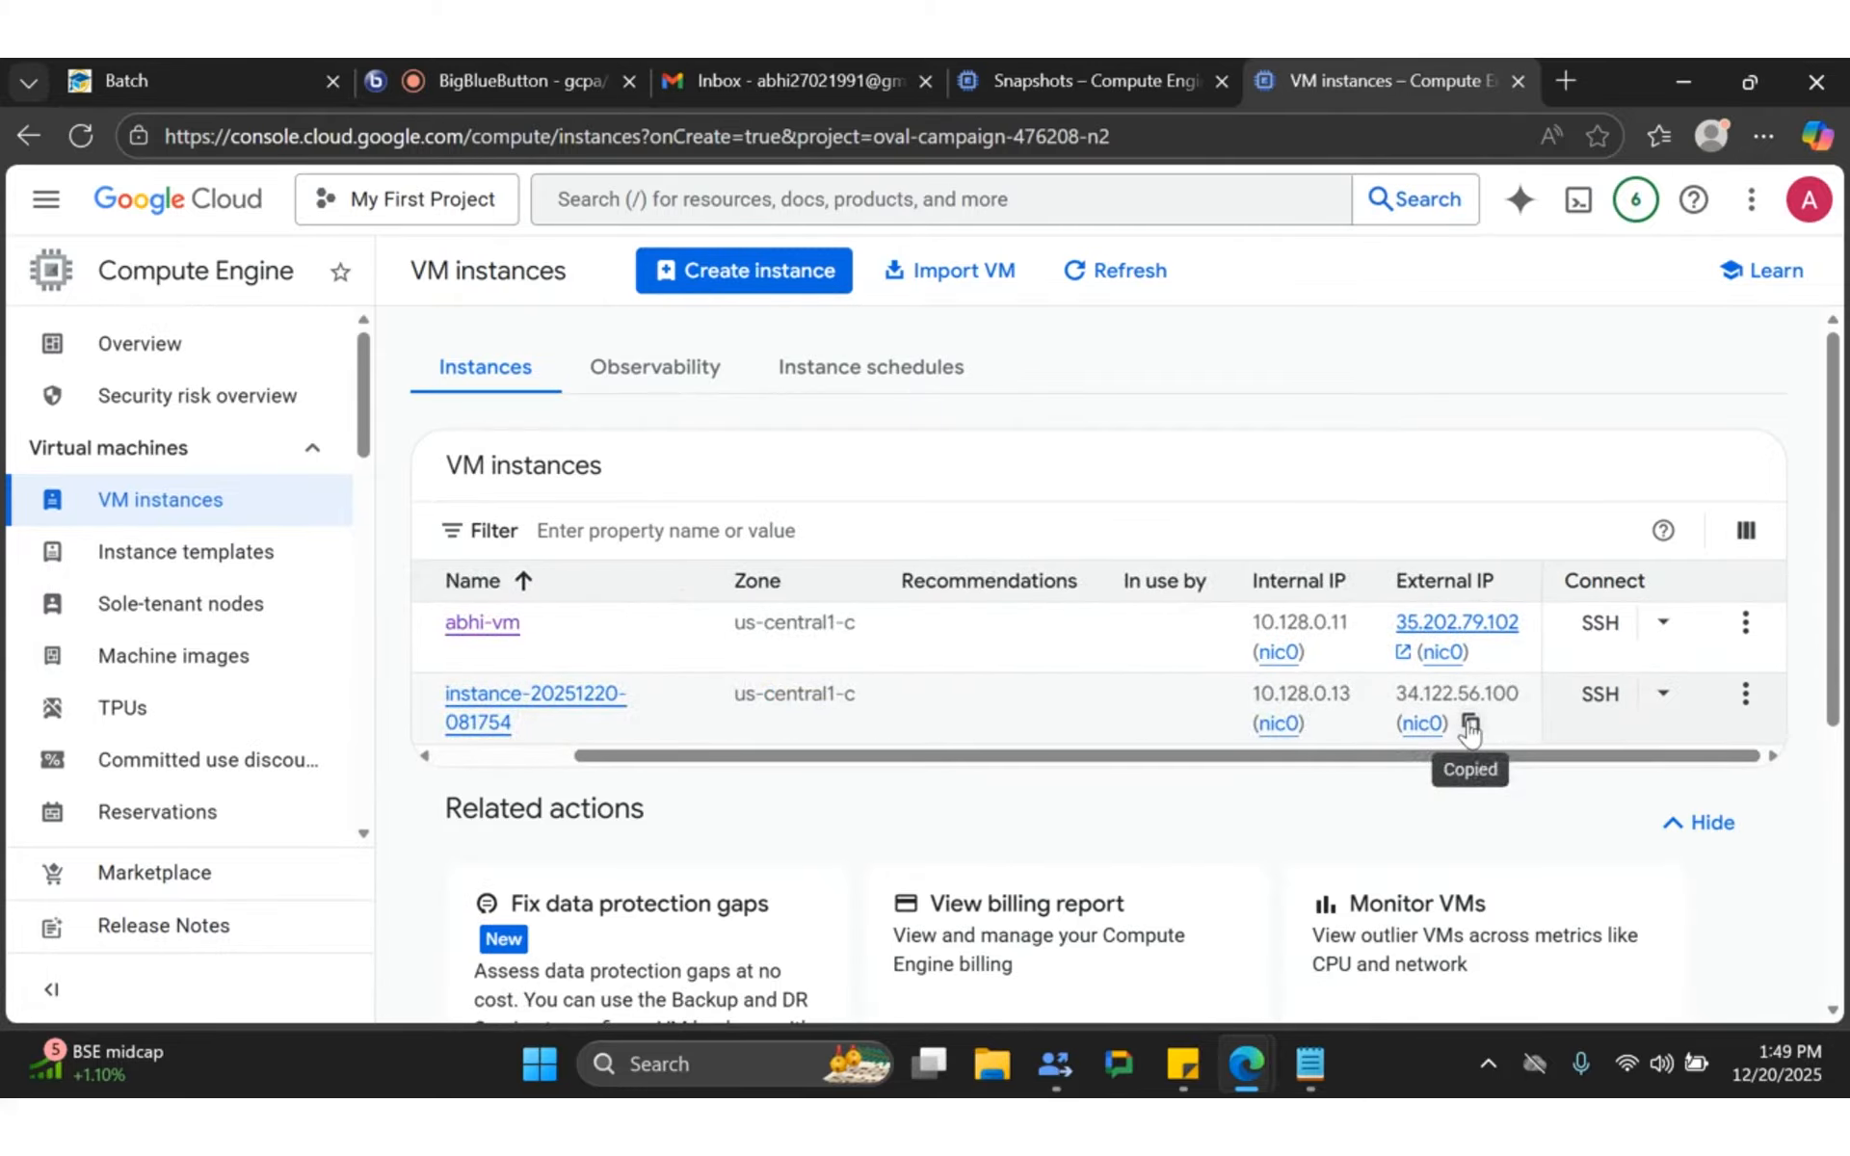
click(1565, 81)
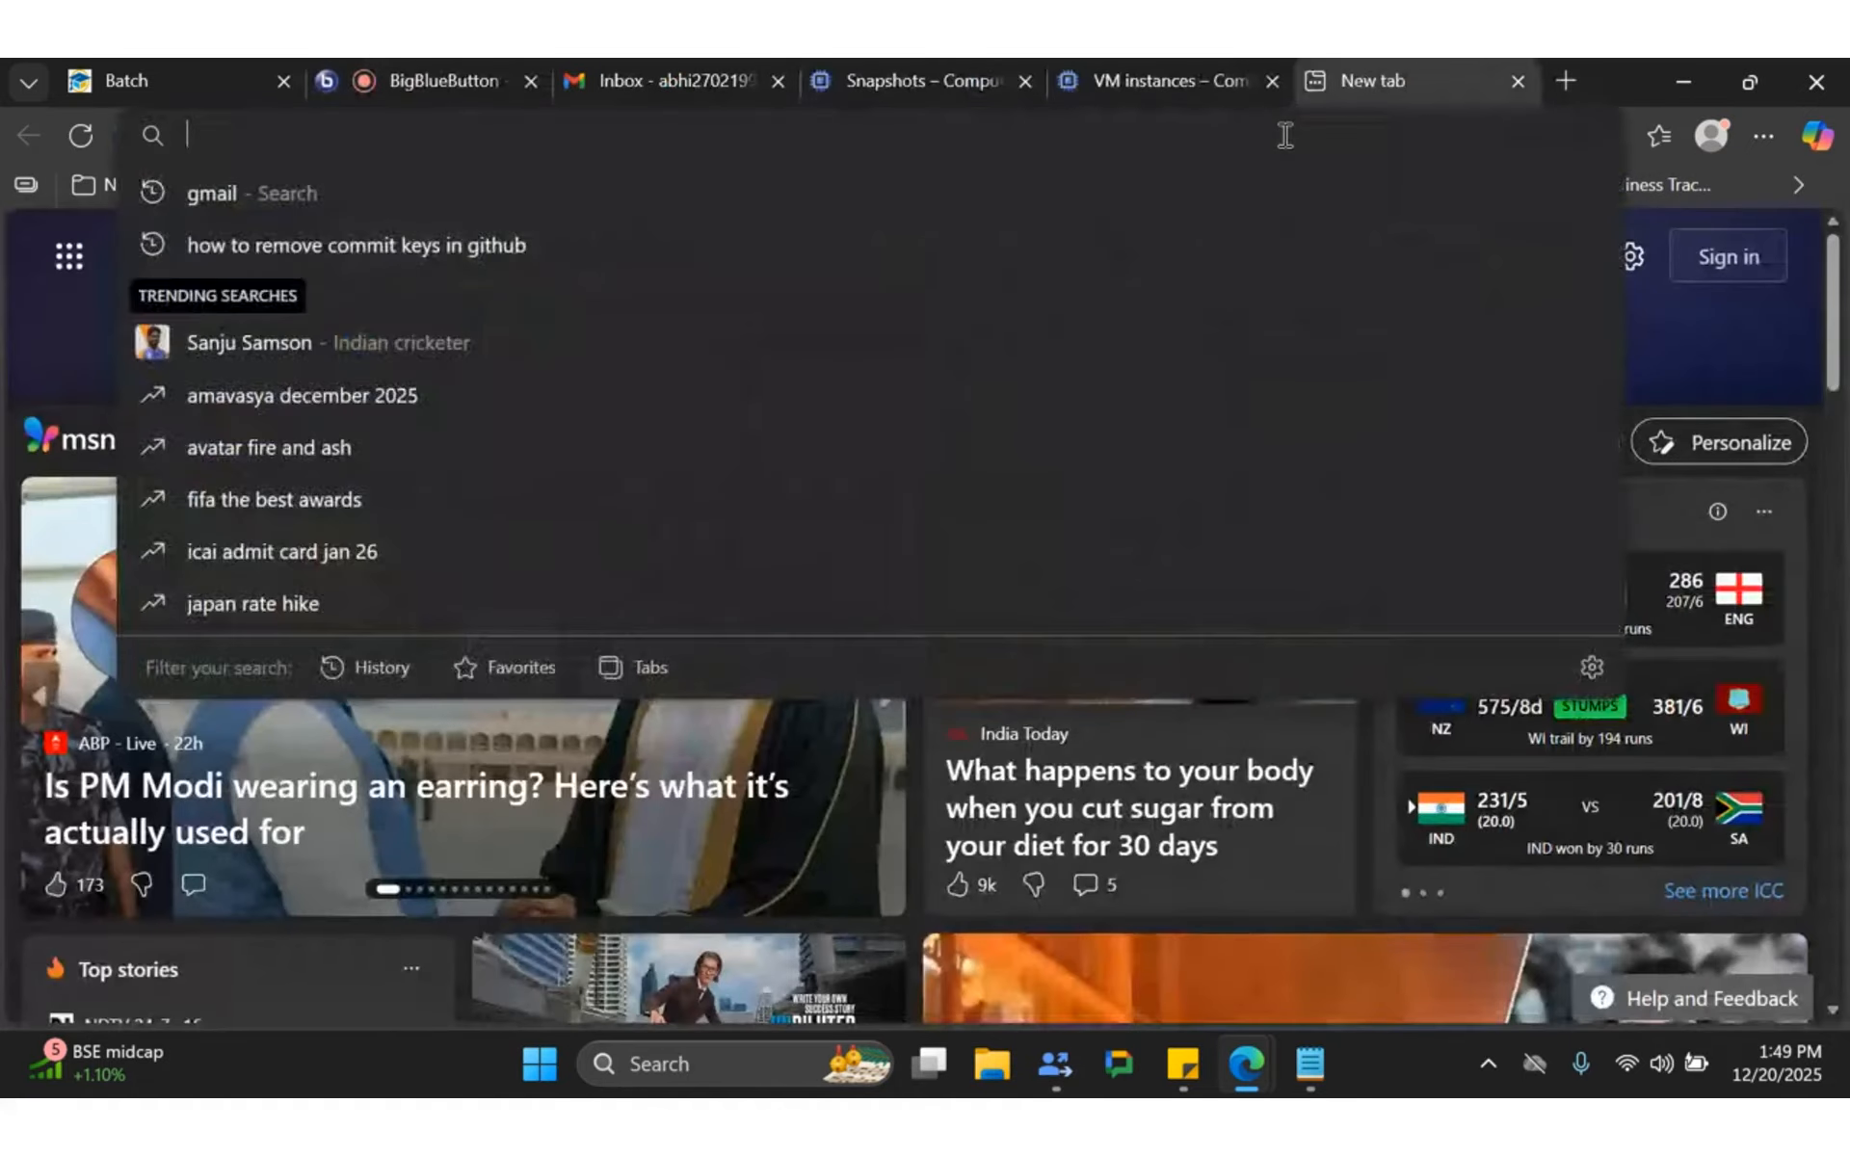
Load 34.122.56.100 in the browser, retrying once after it times out.
key(ctrl+v)
key(Return)
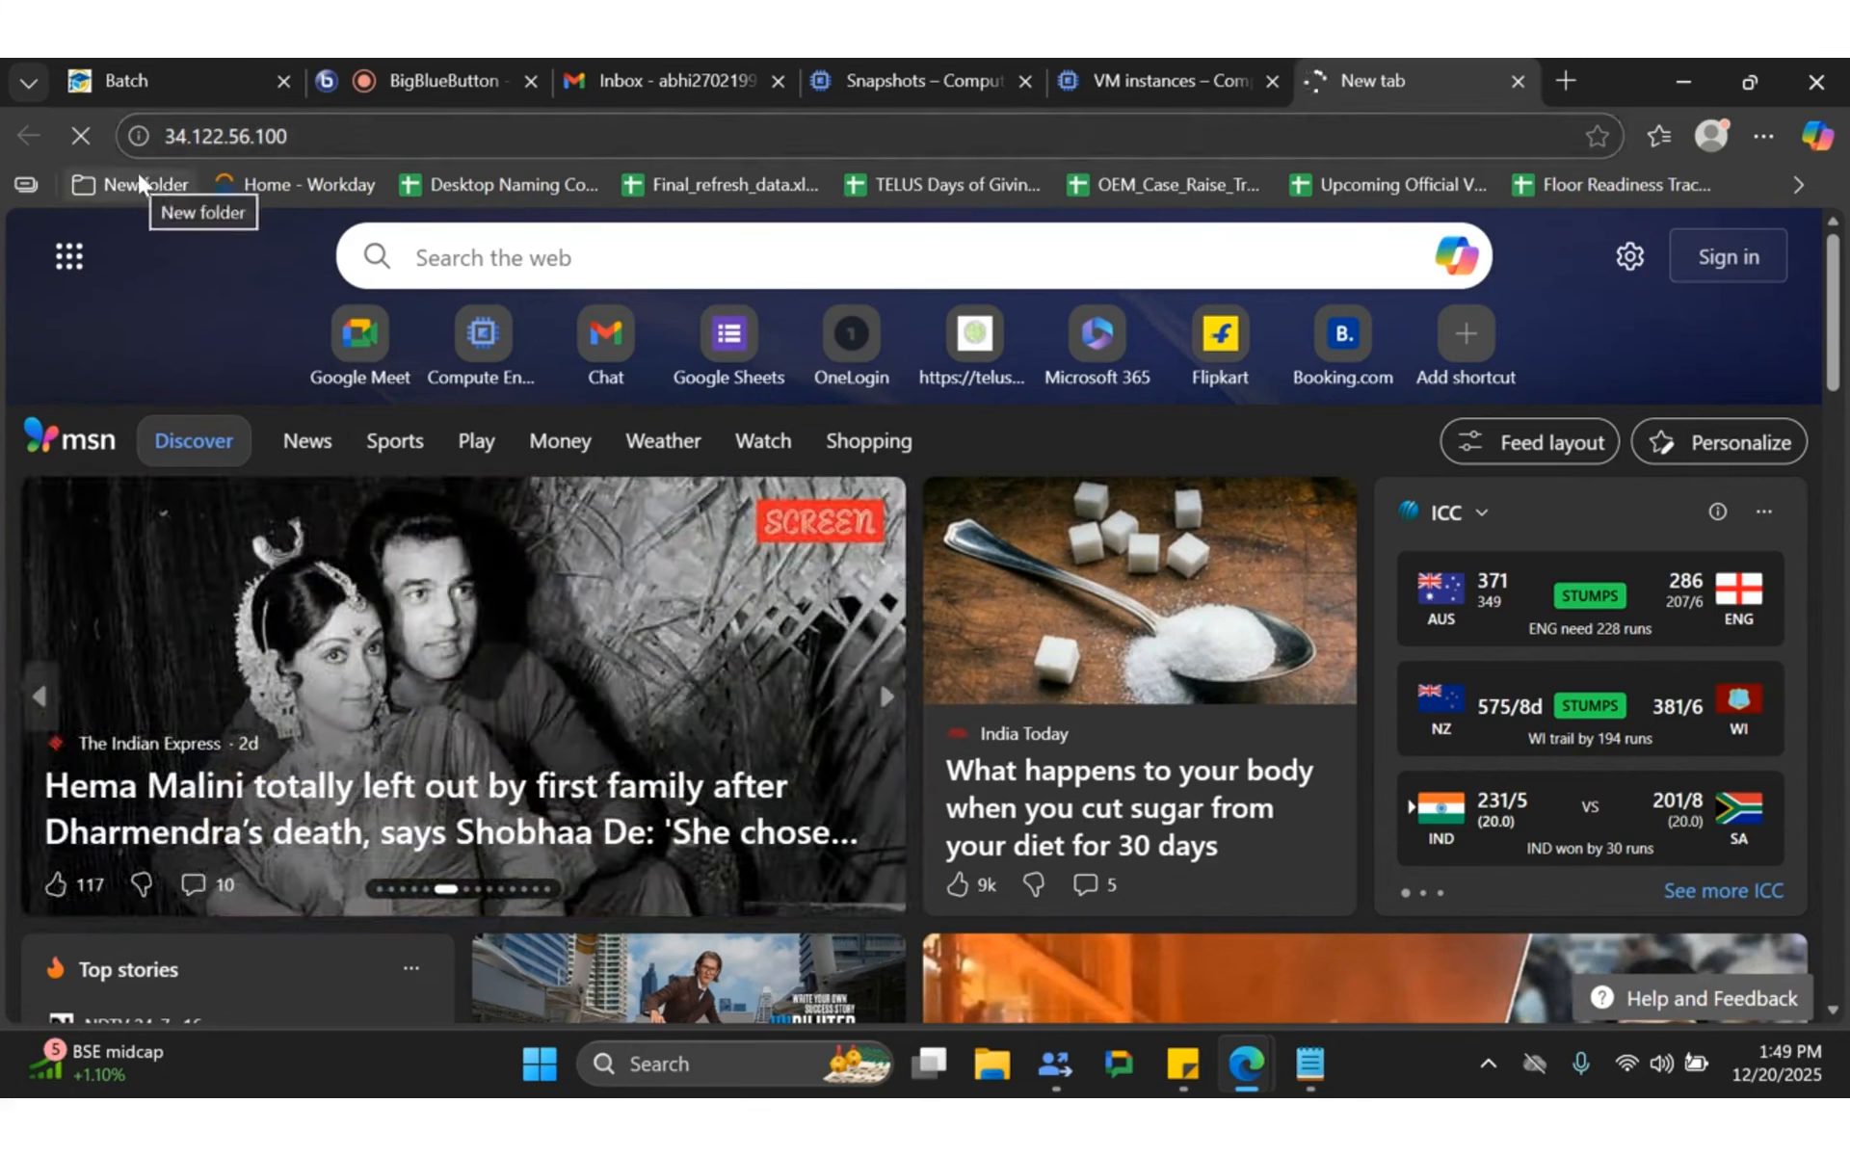
click(451, 140)
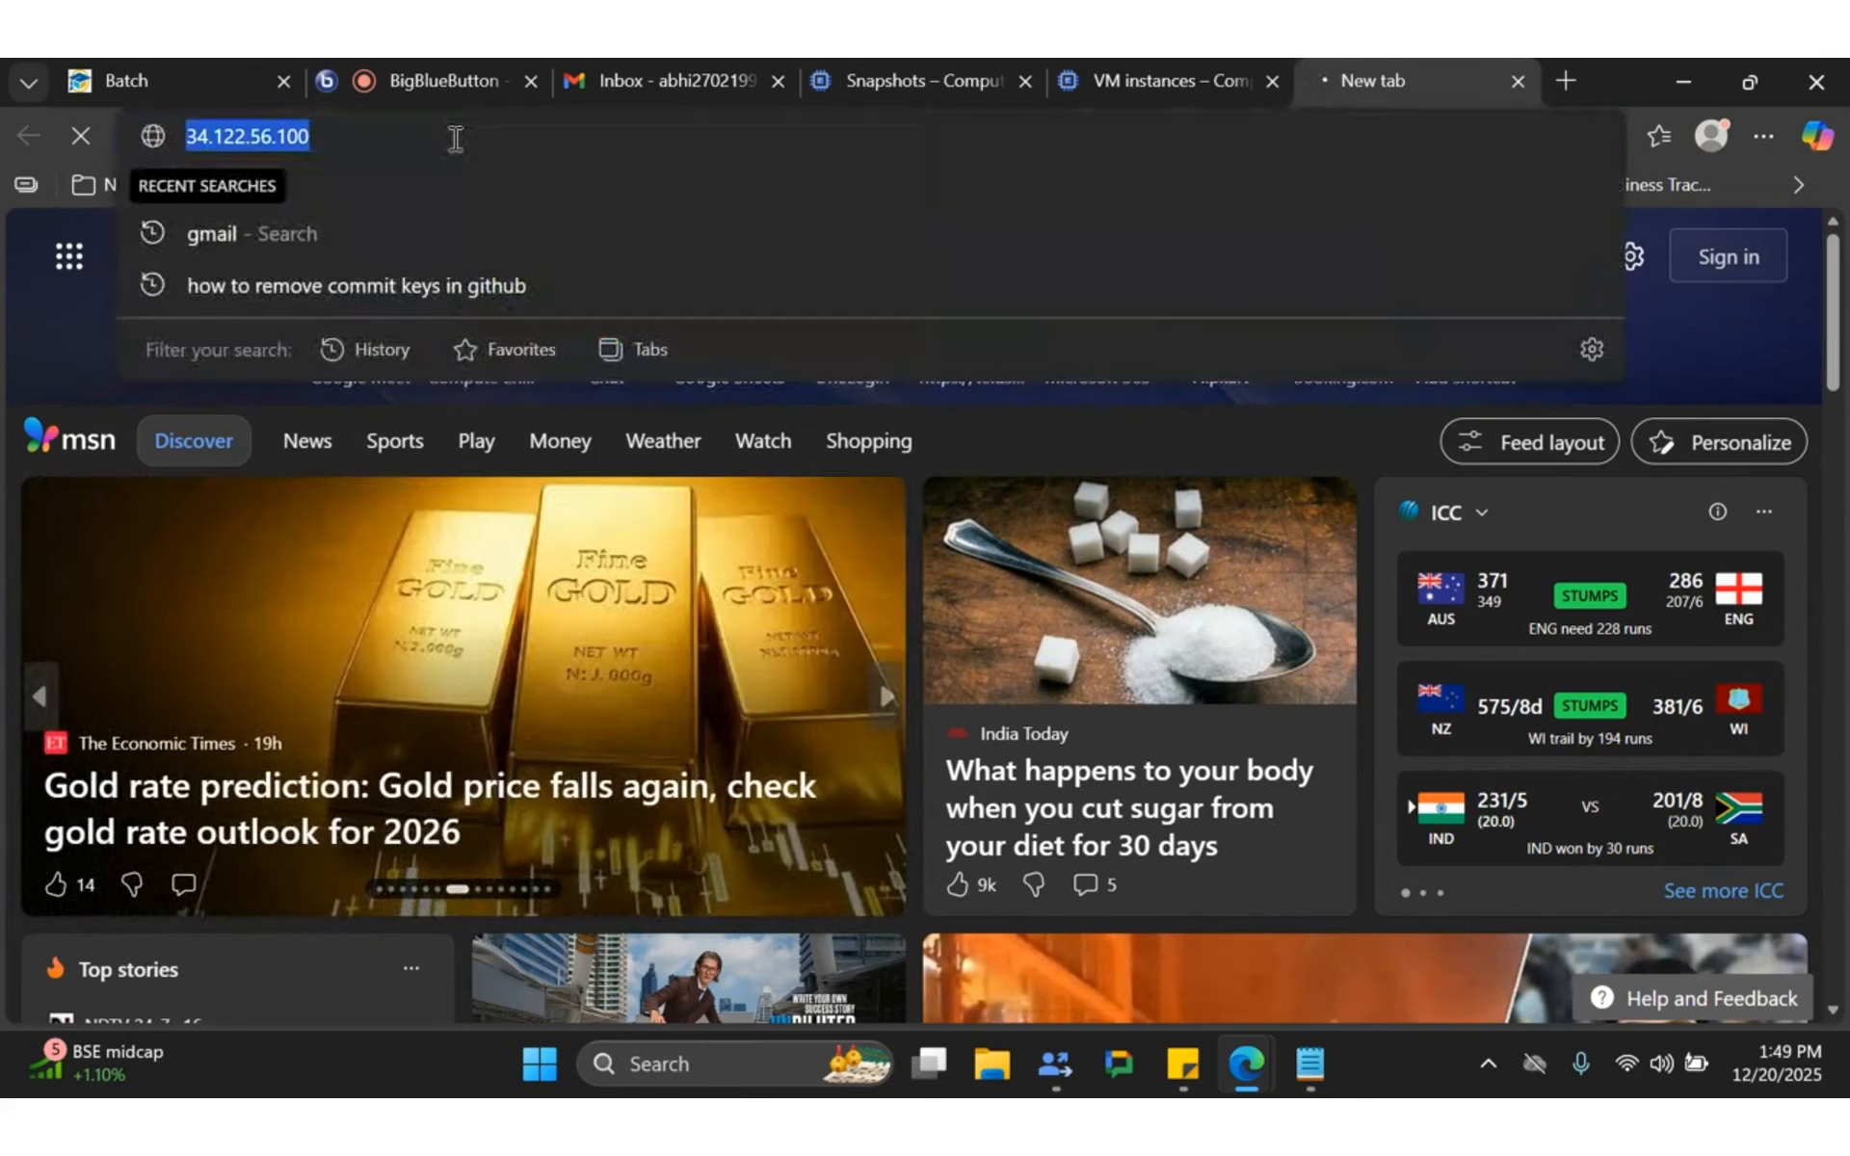
key(Return)
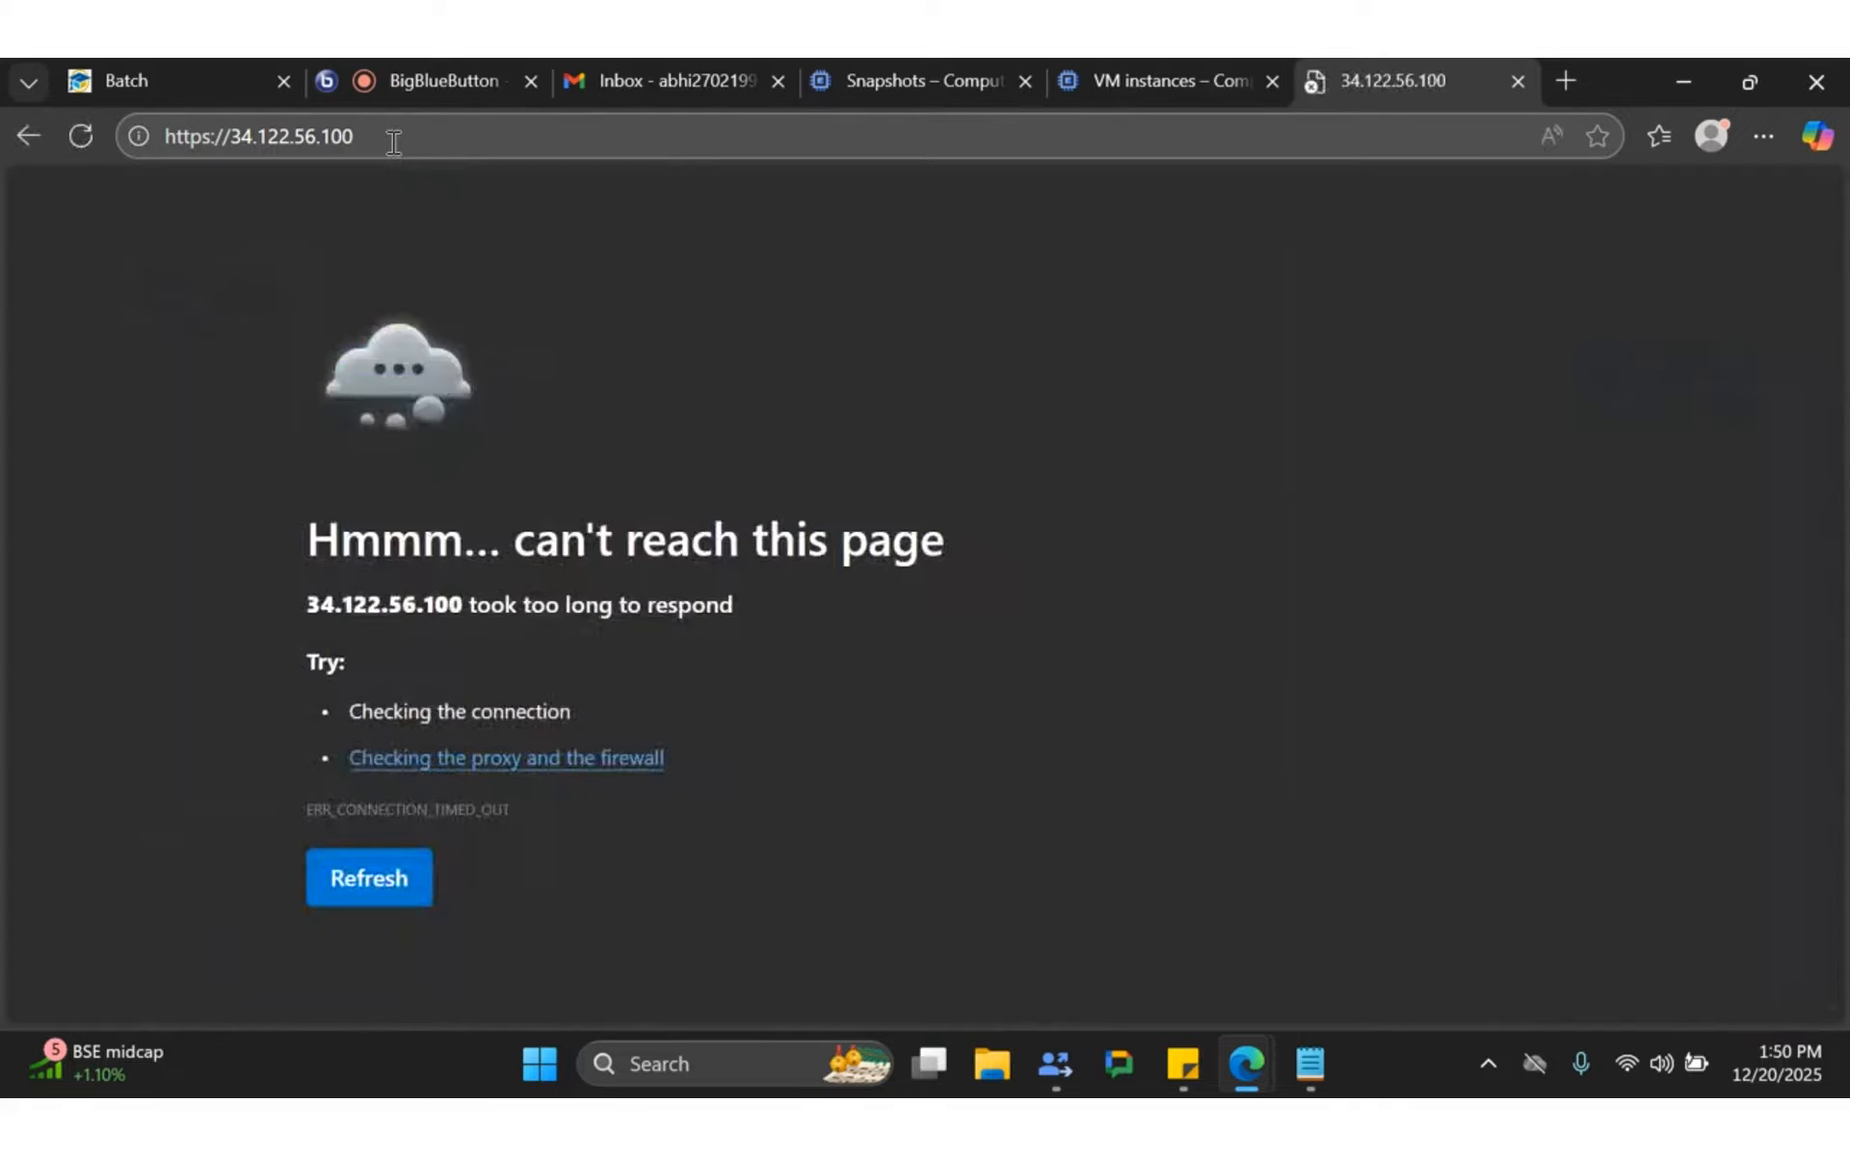
Recopy the external IP, load it as a plain address without https, then return to VM instances.
key(alt+Tab)
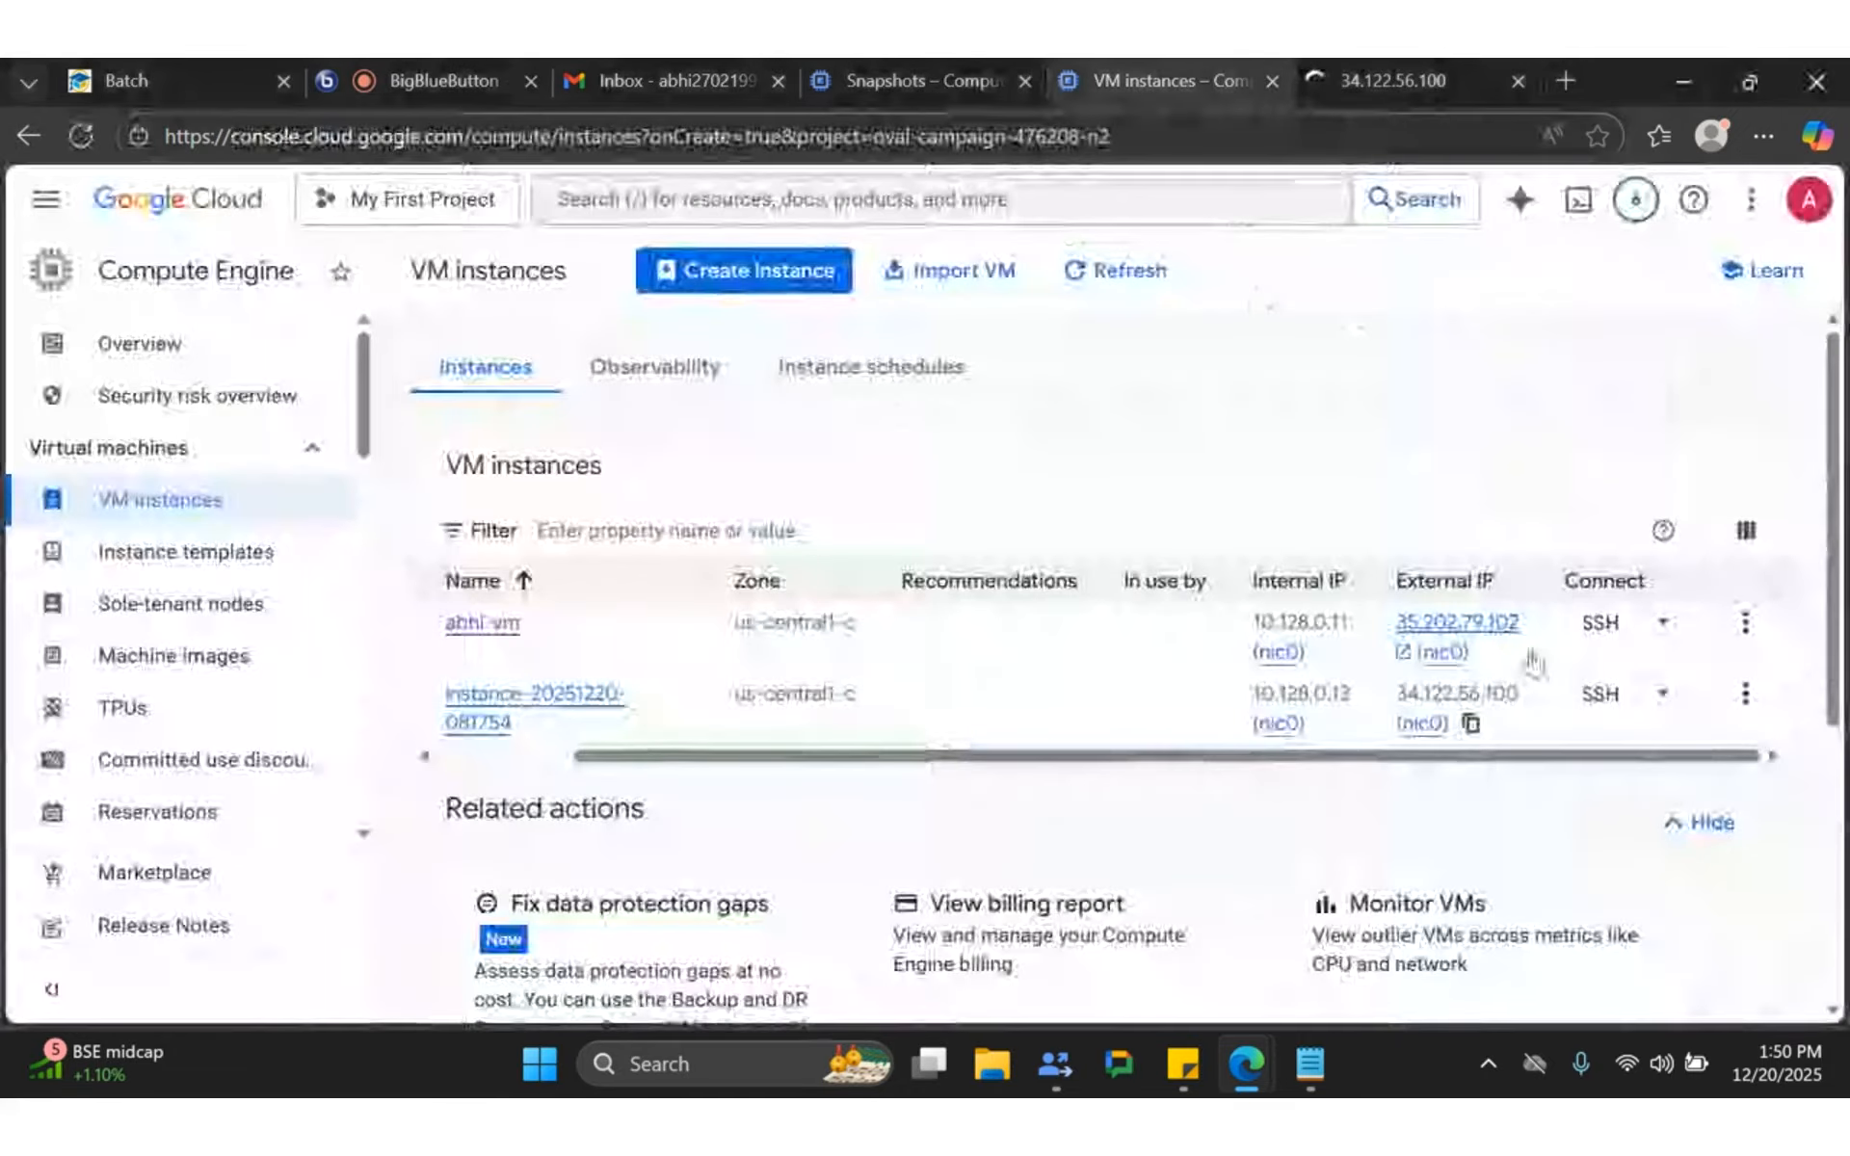
click(1472, 723)
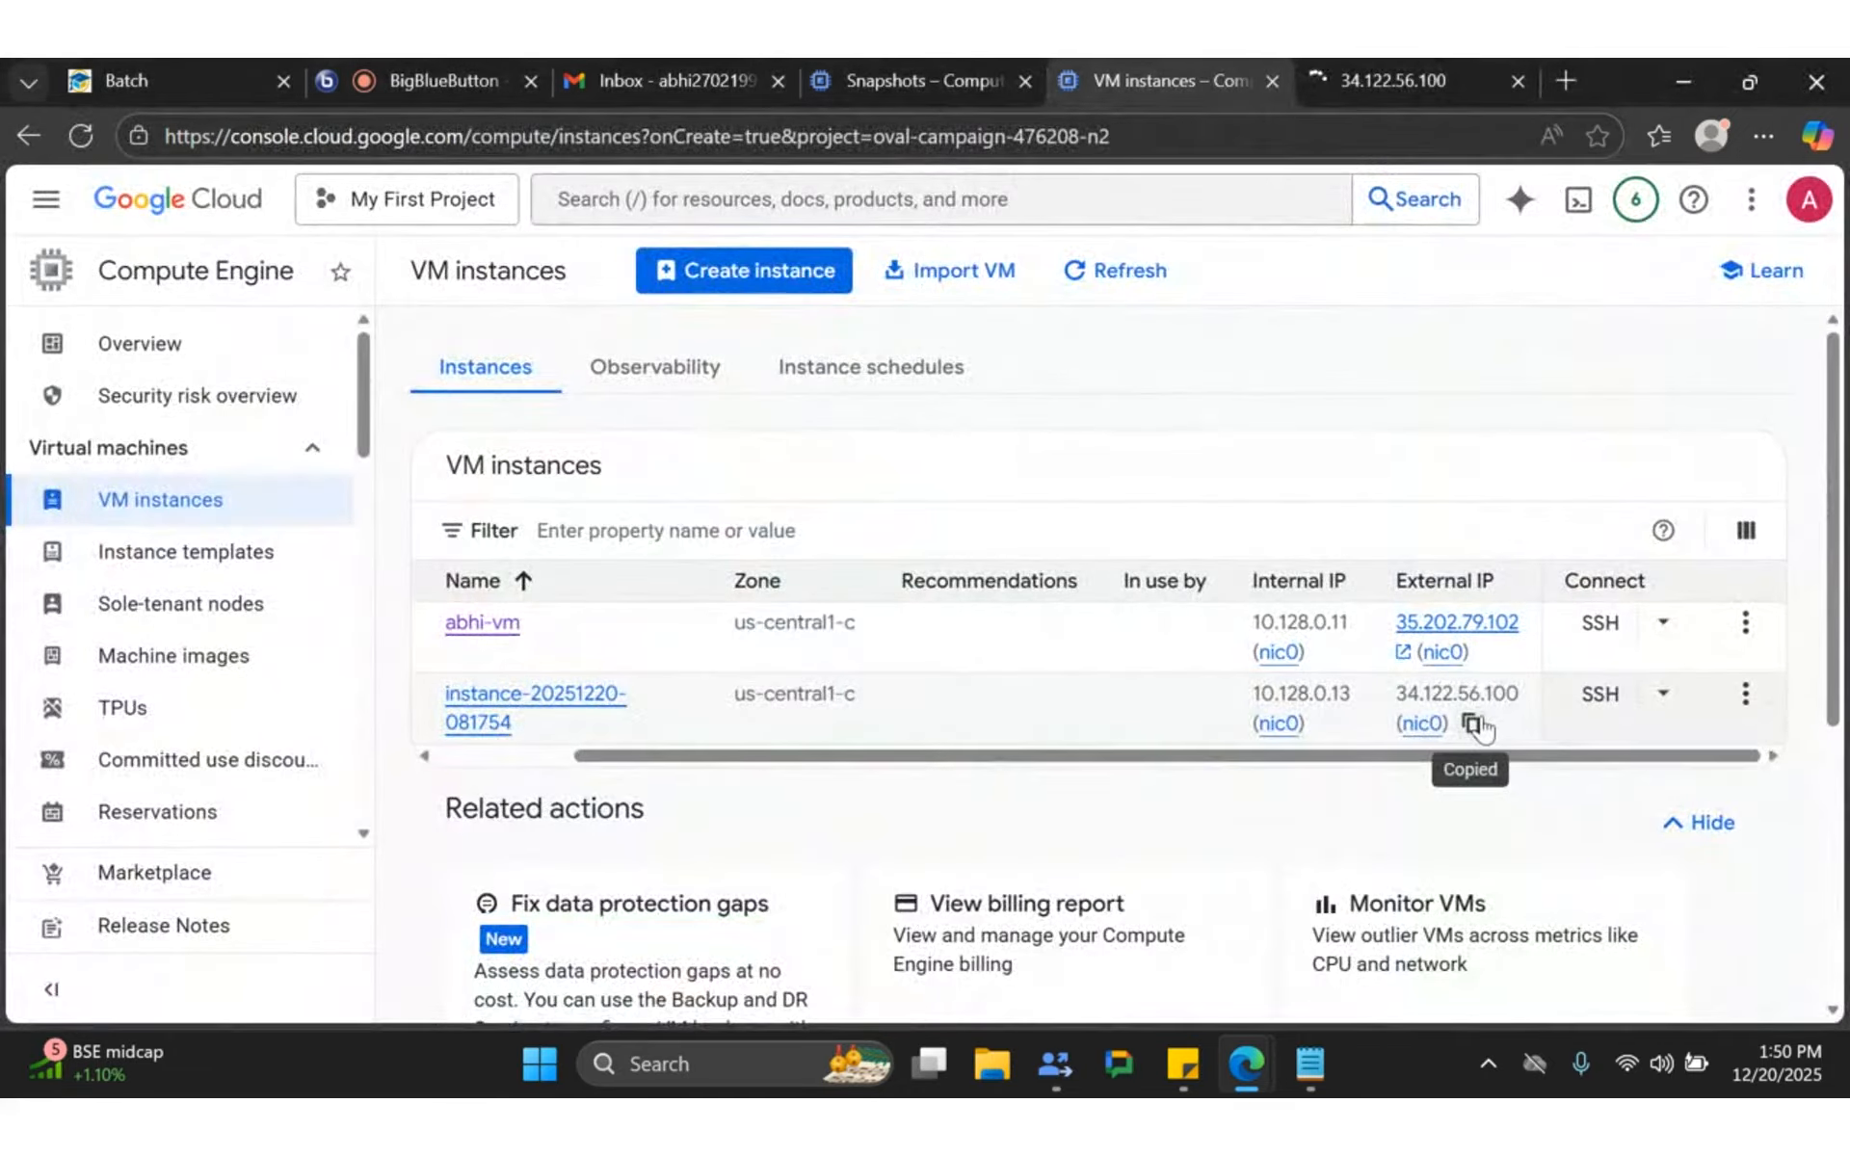
click(1471, 723)
click(1404, 82)
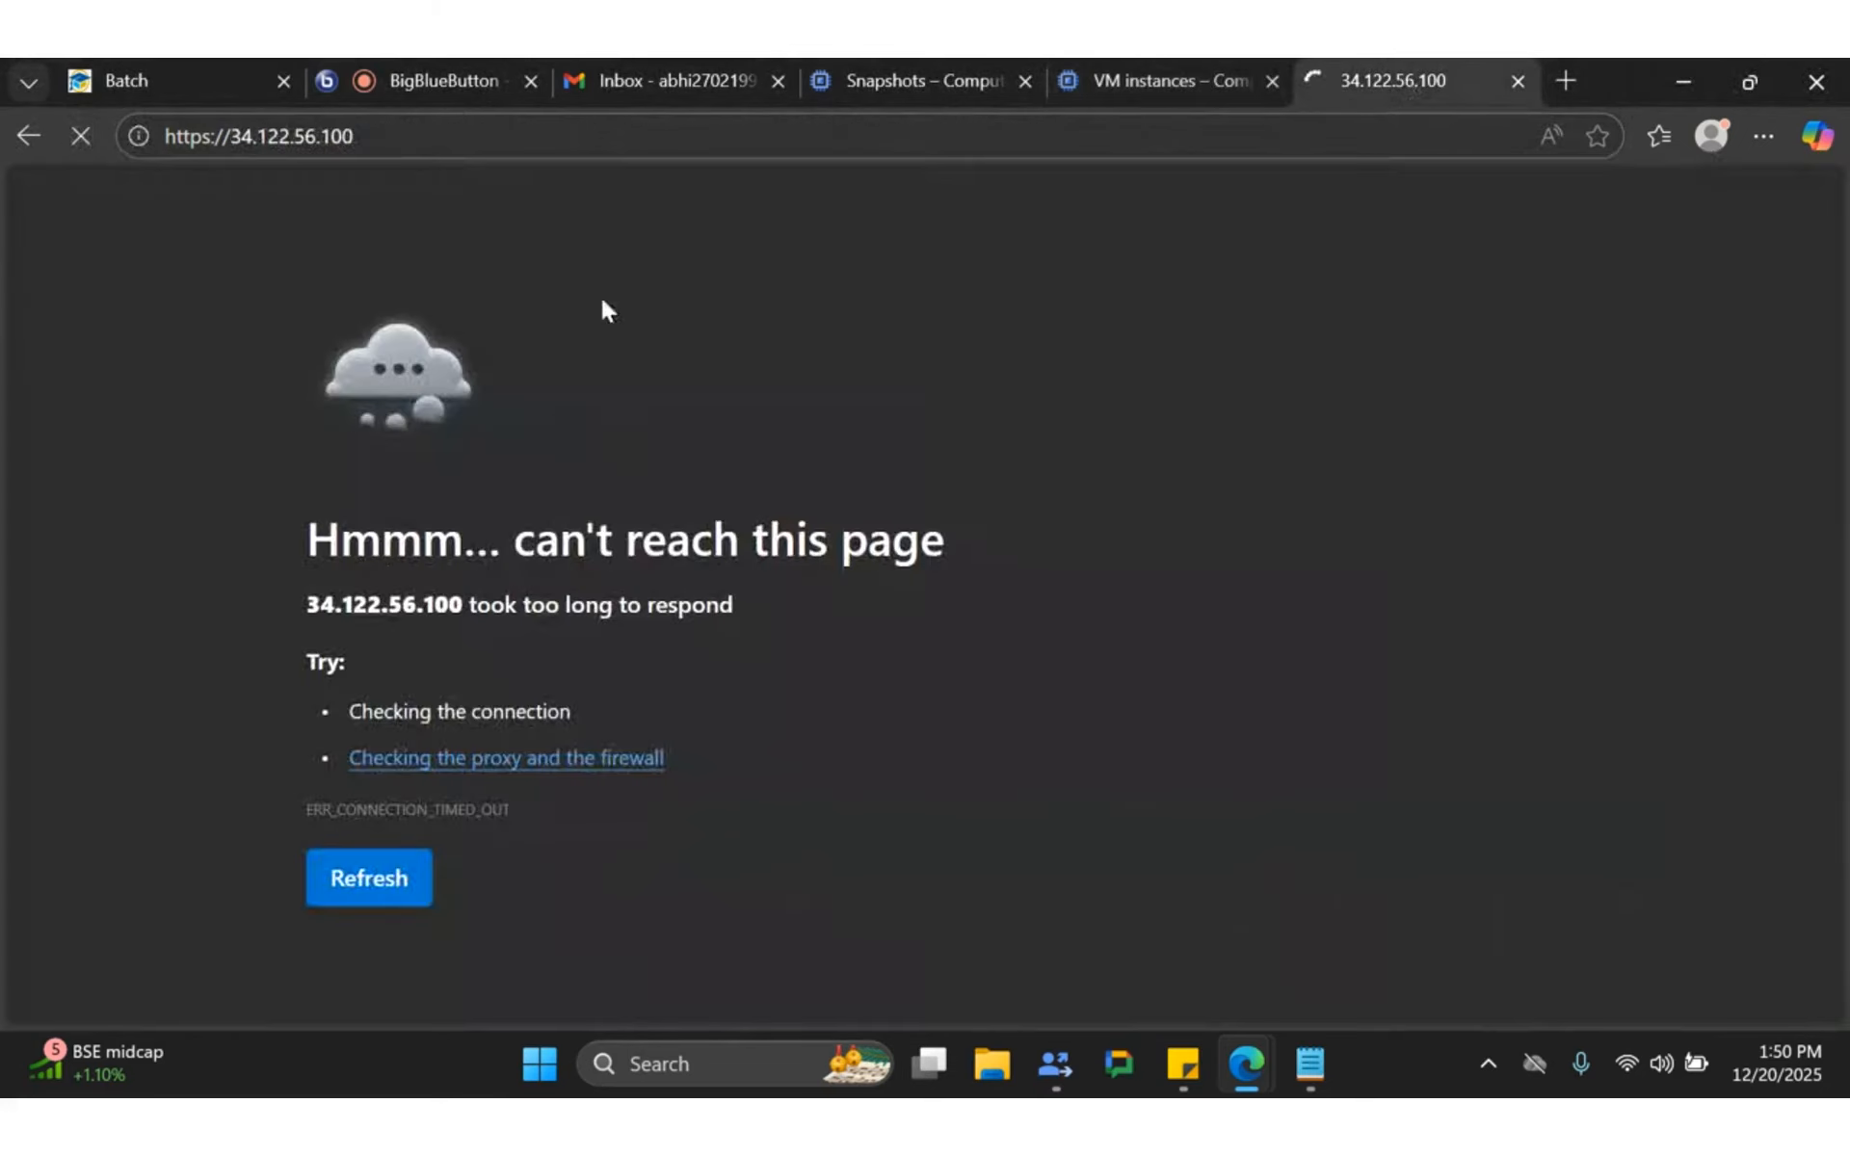
click(601, 131)
key(ctrl+v)
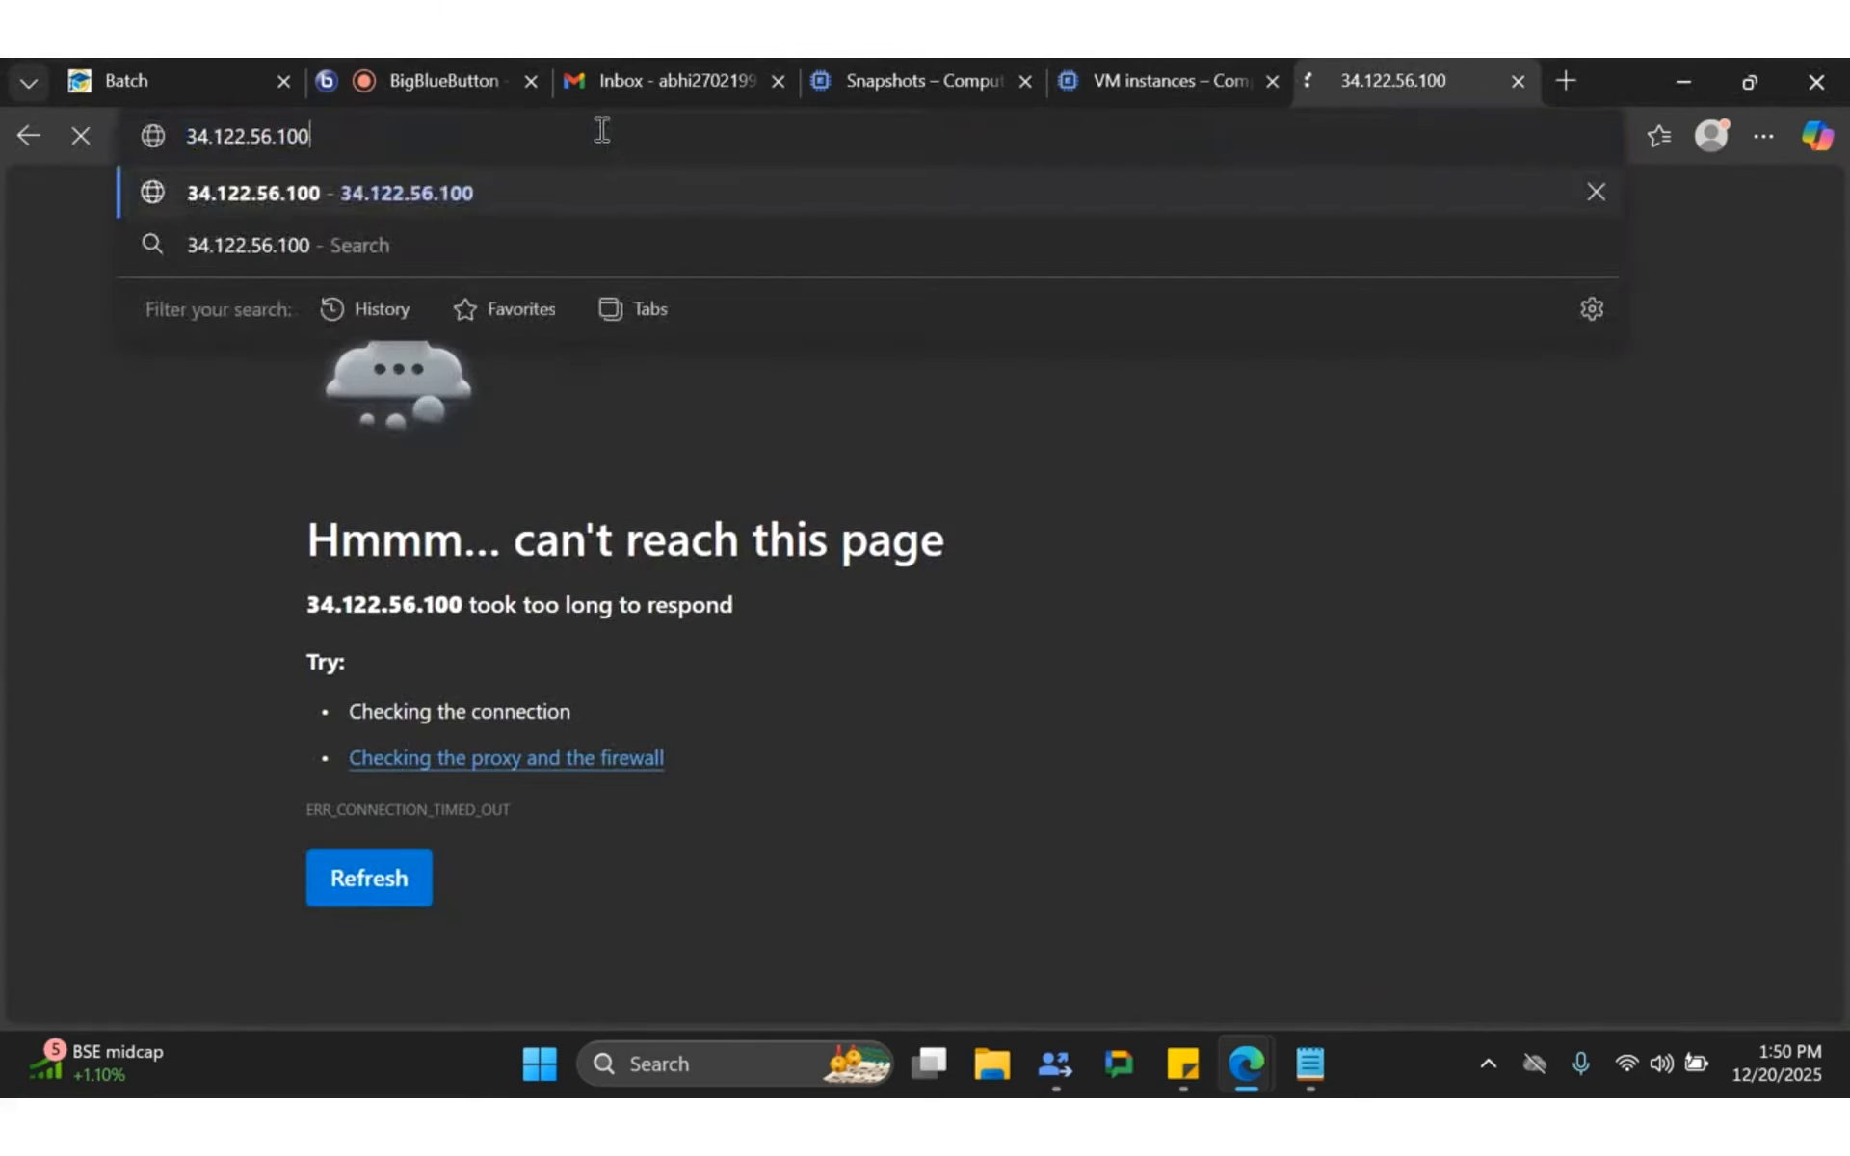
key(Return)
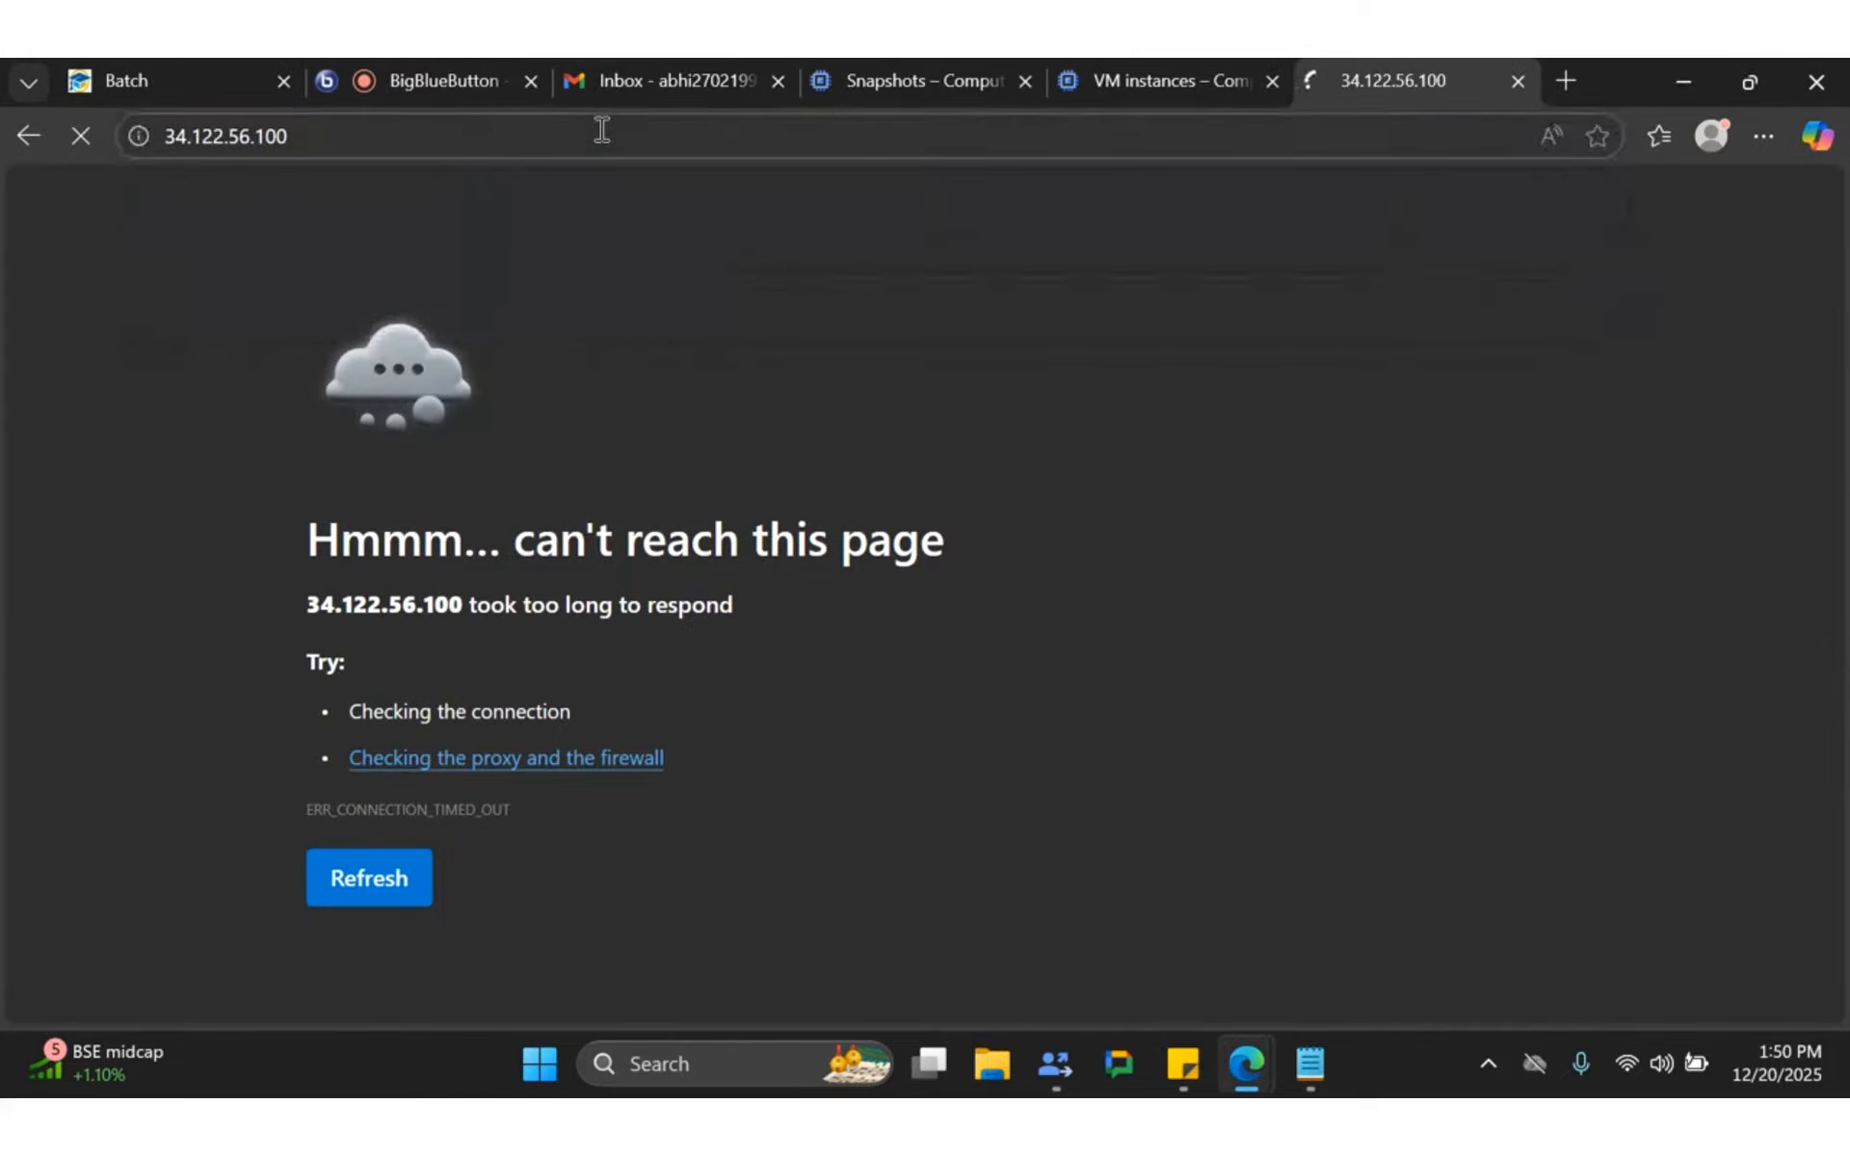
click(1143, 80)
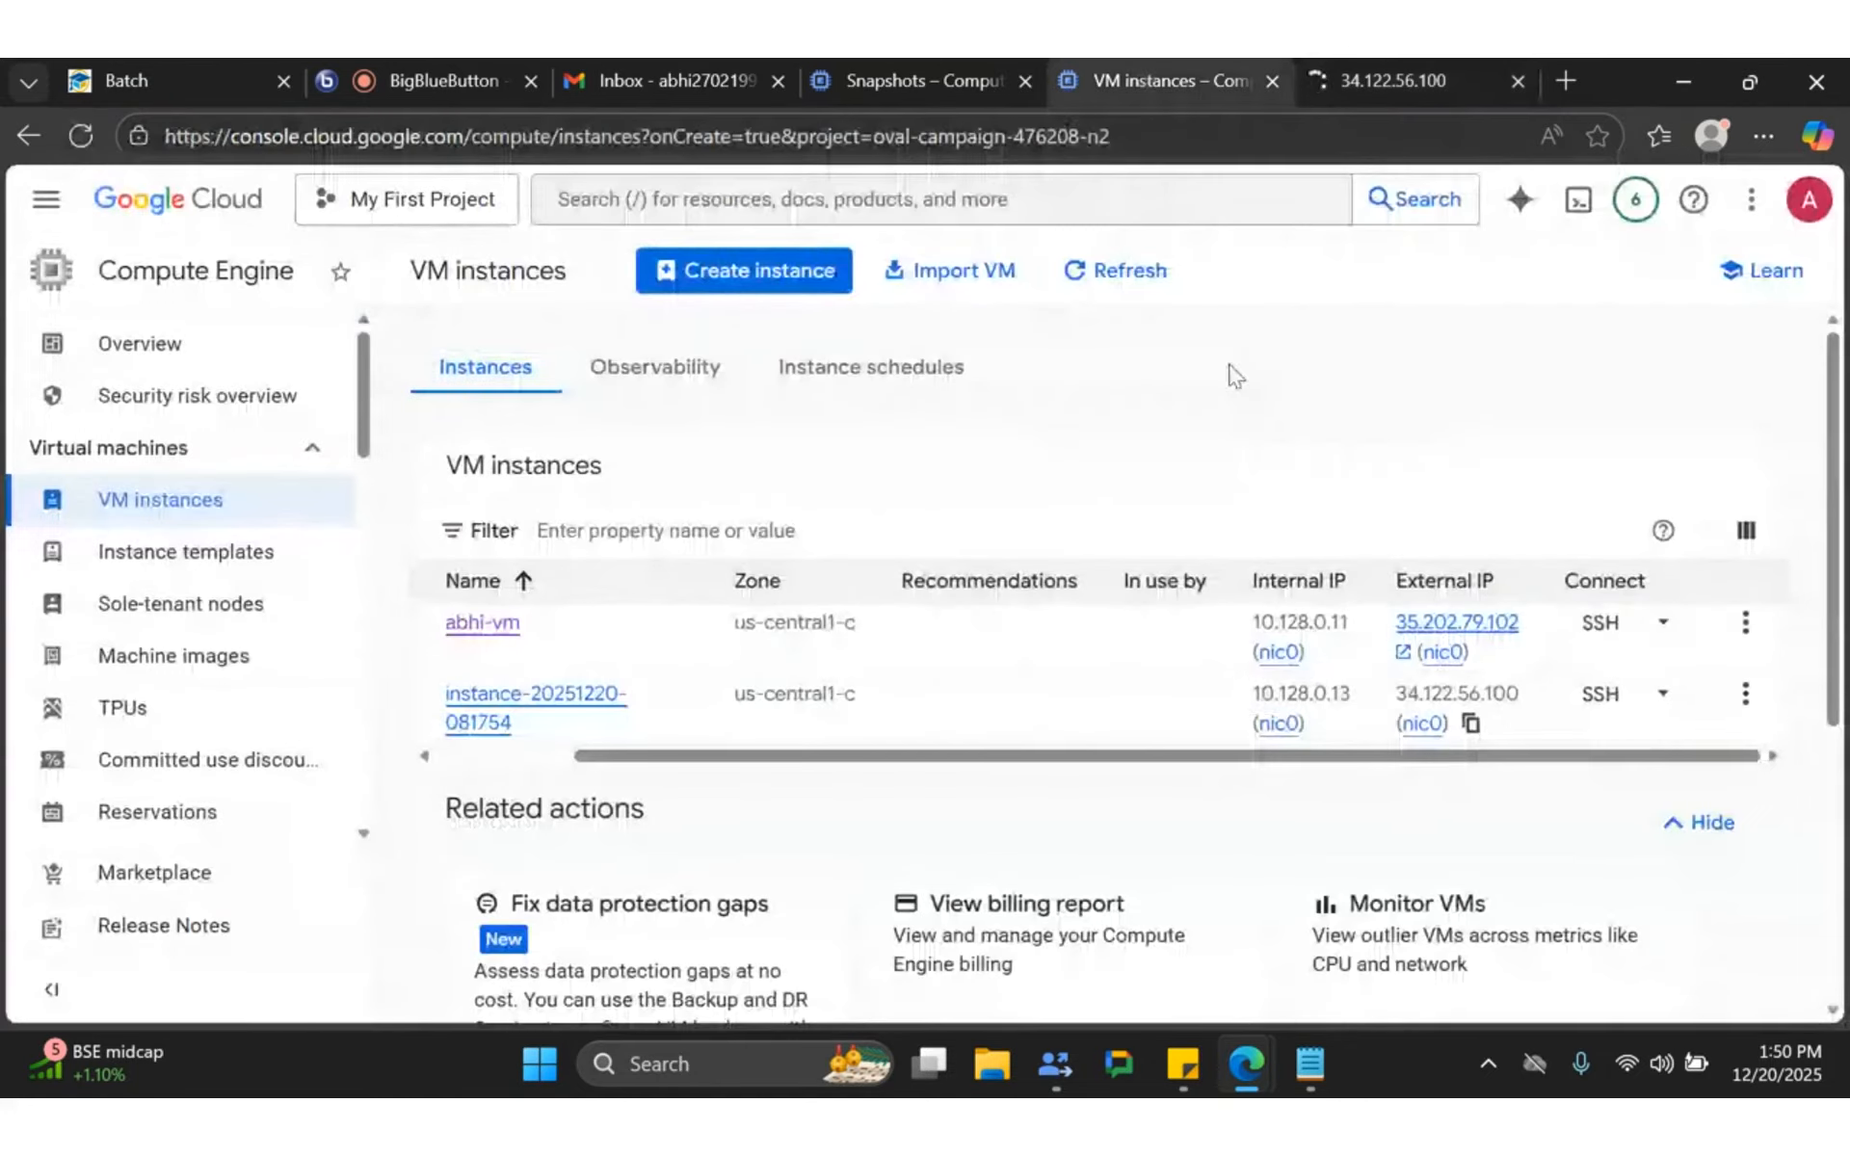
click(1598, 710)
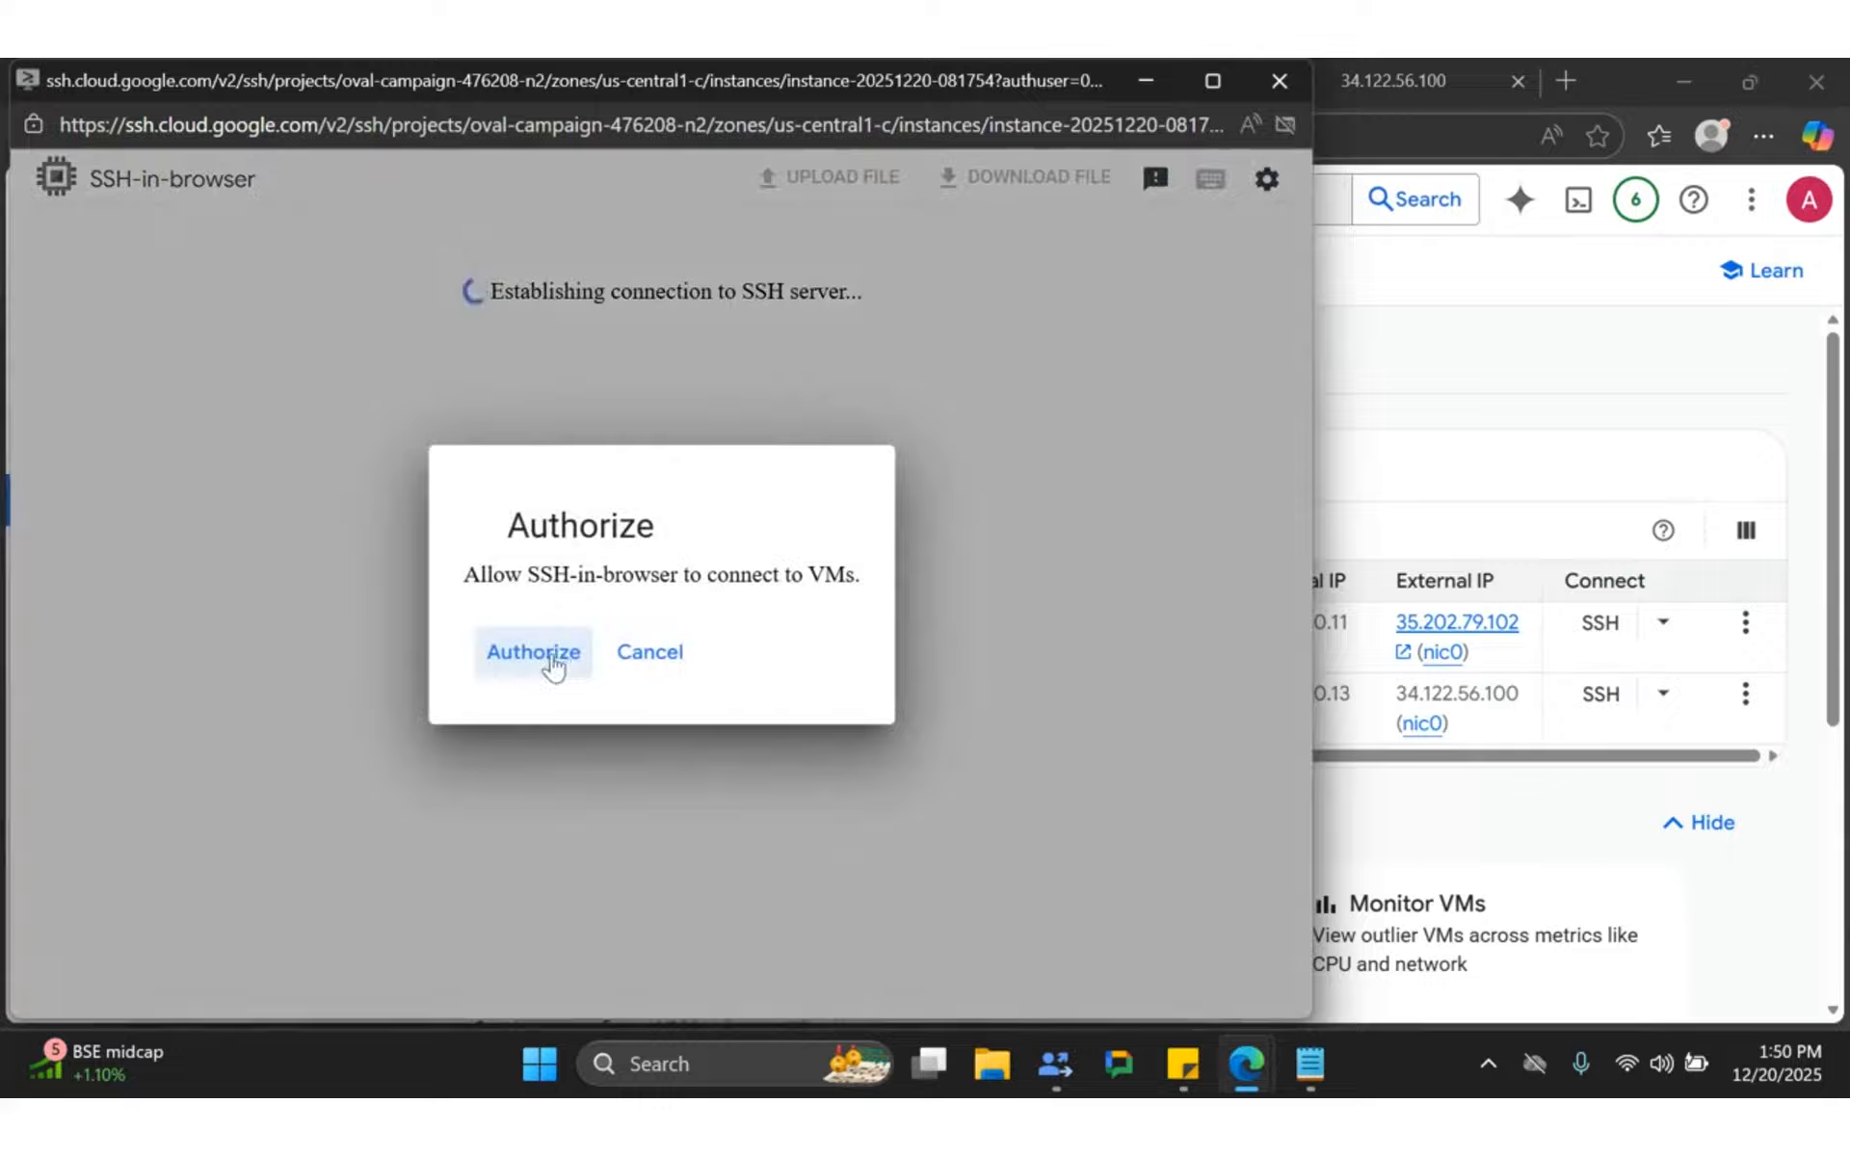
click(532, 652)
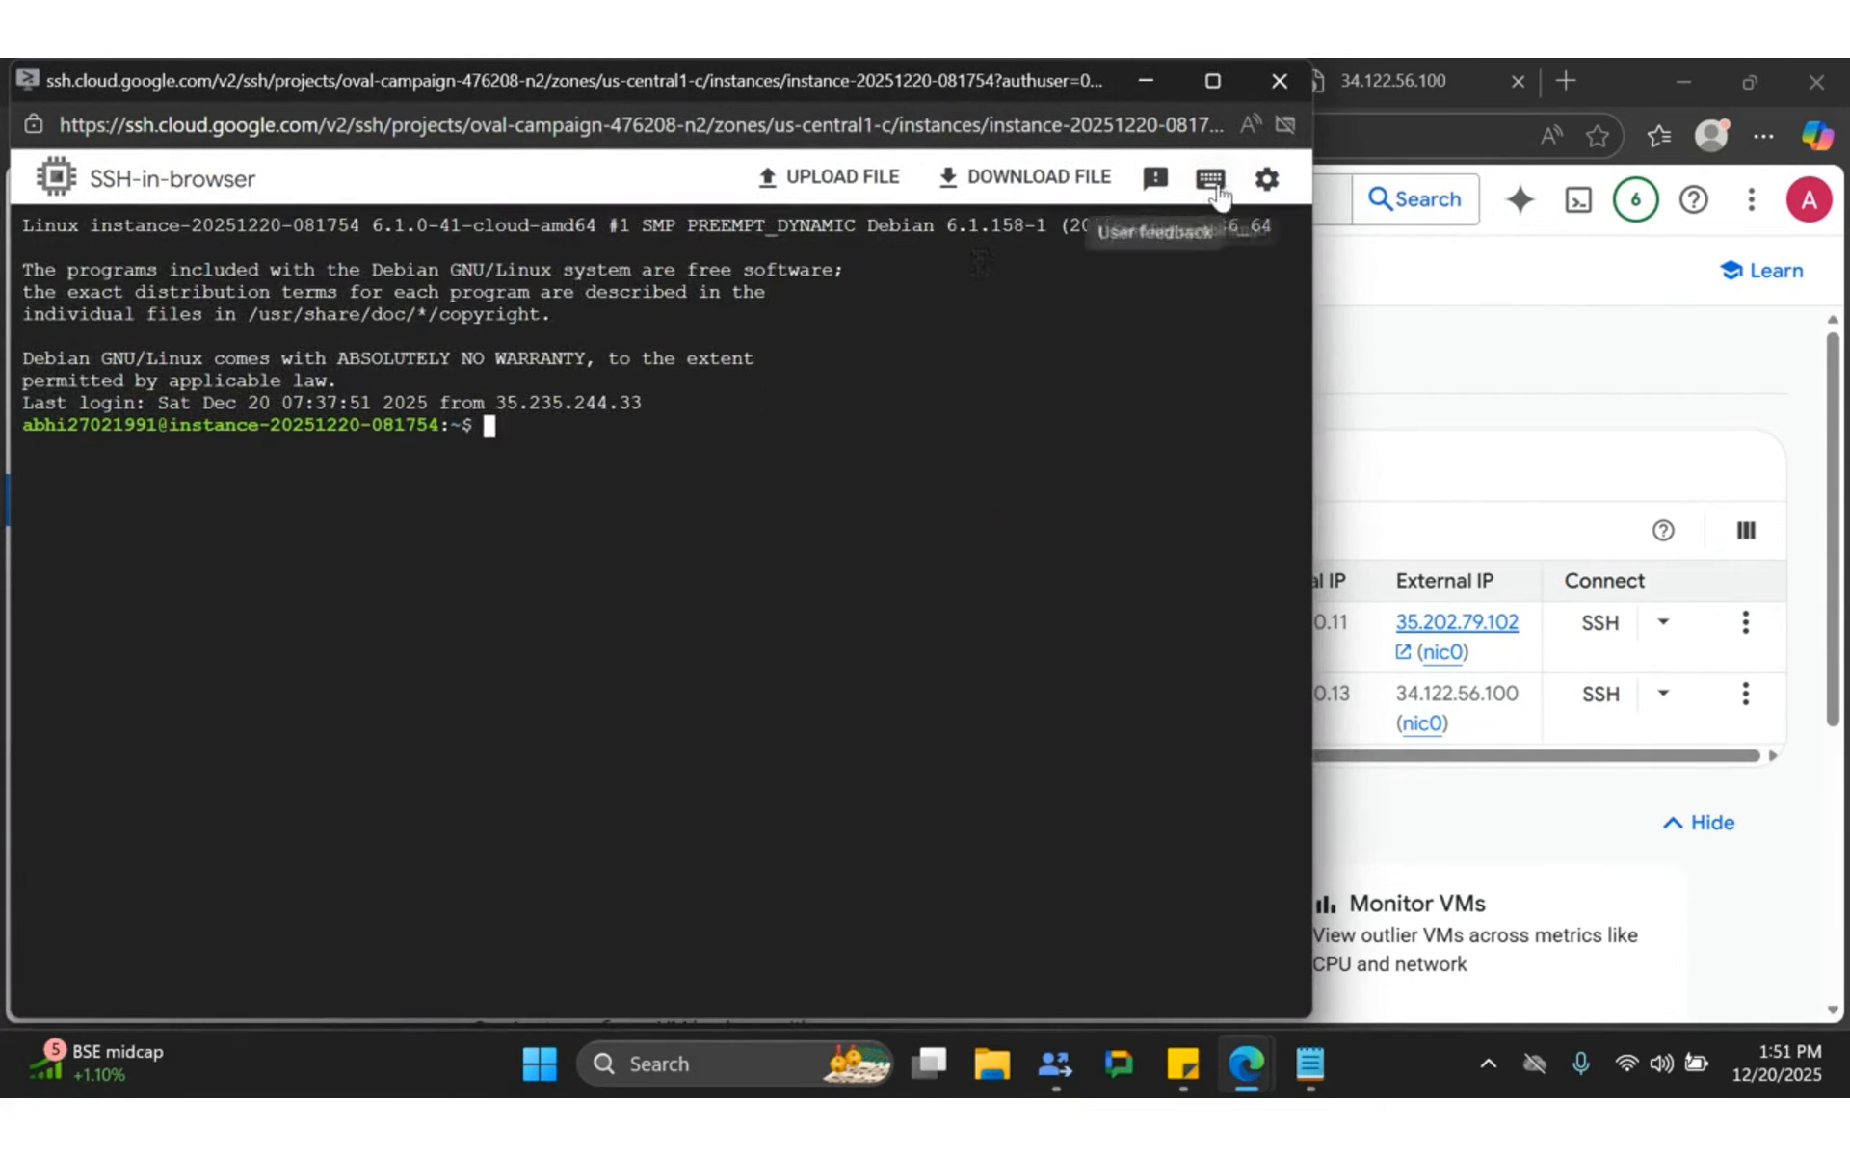
click(1460, 82)
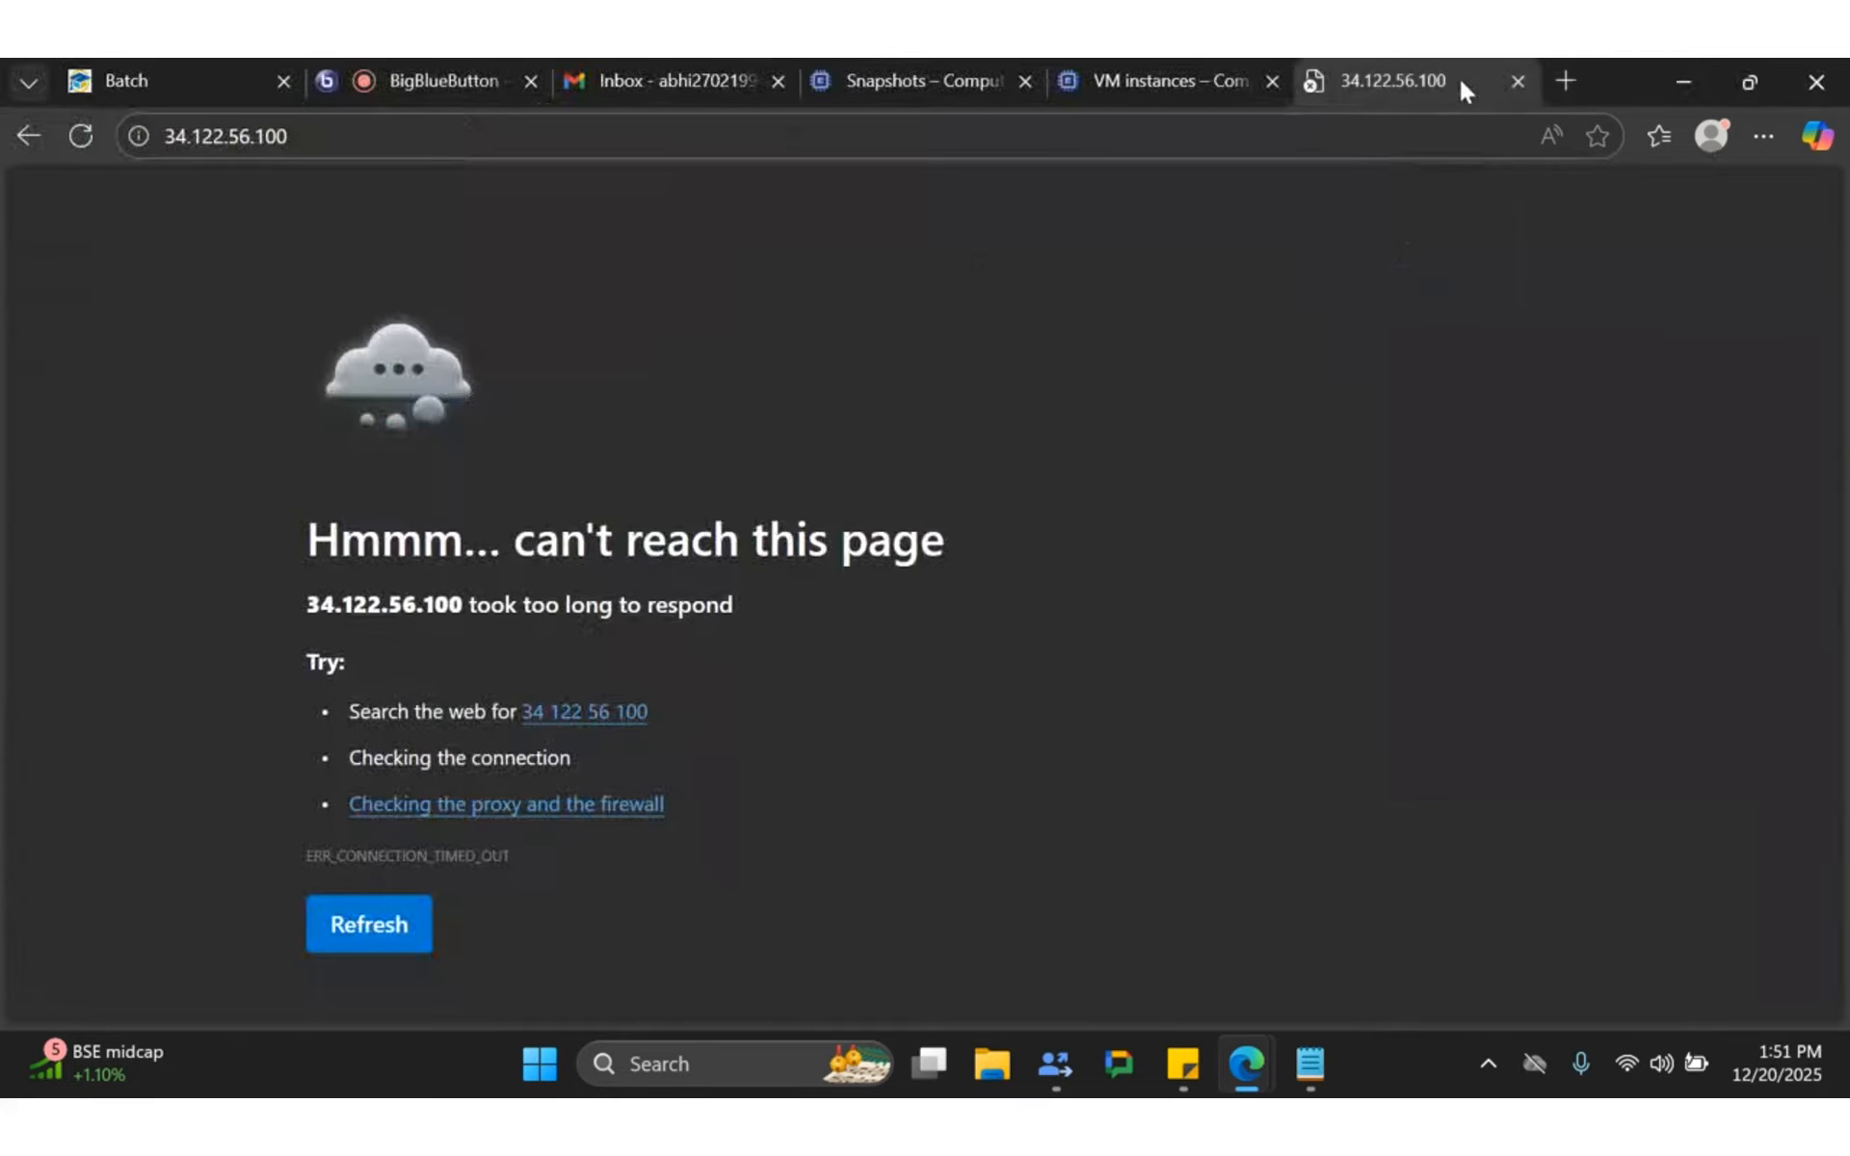
click(1518, 81)
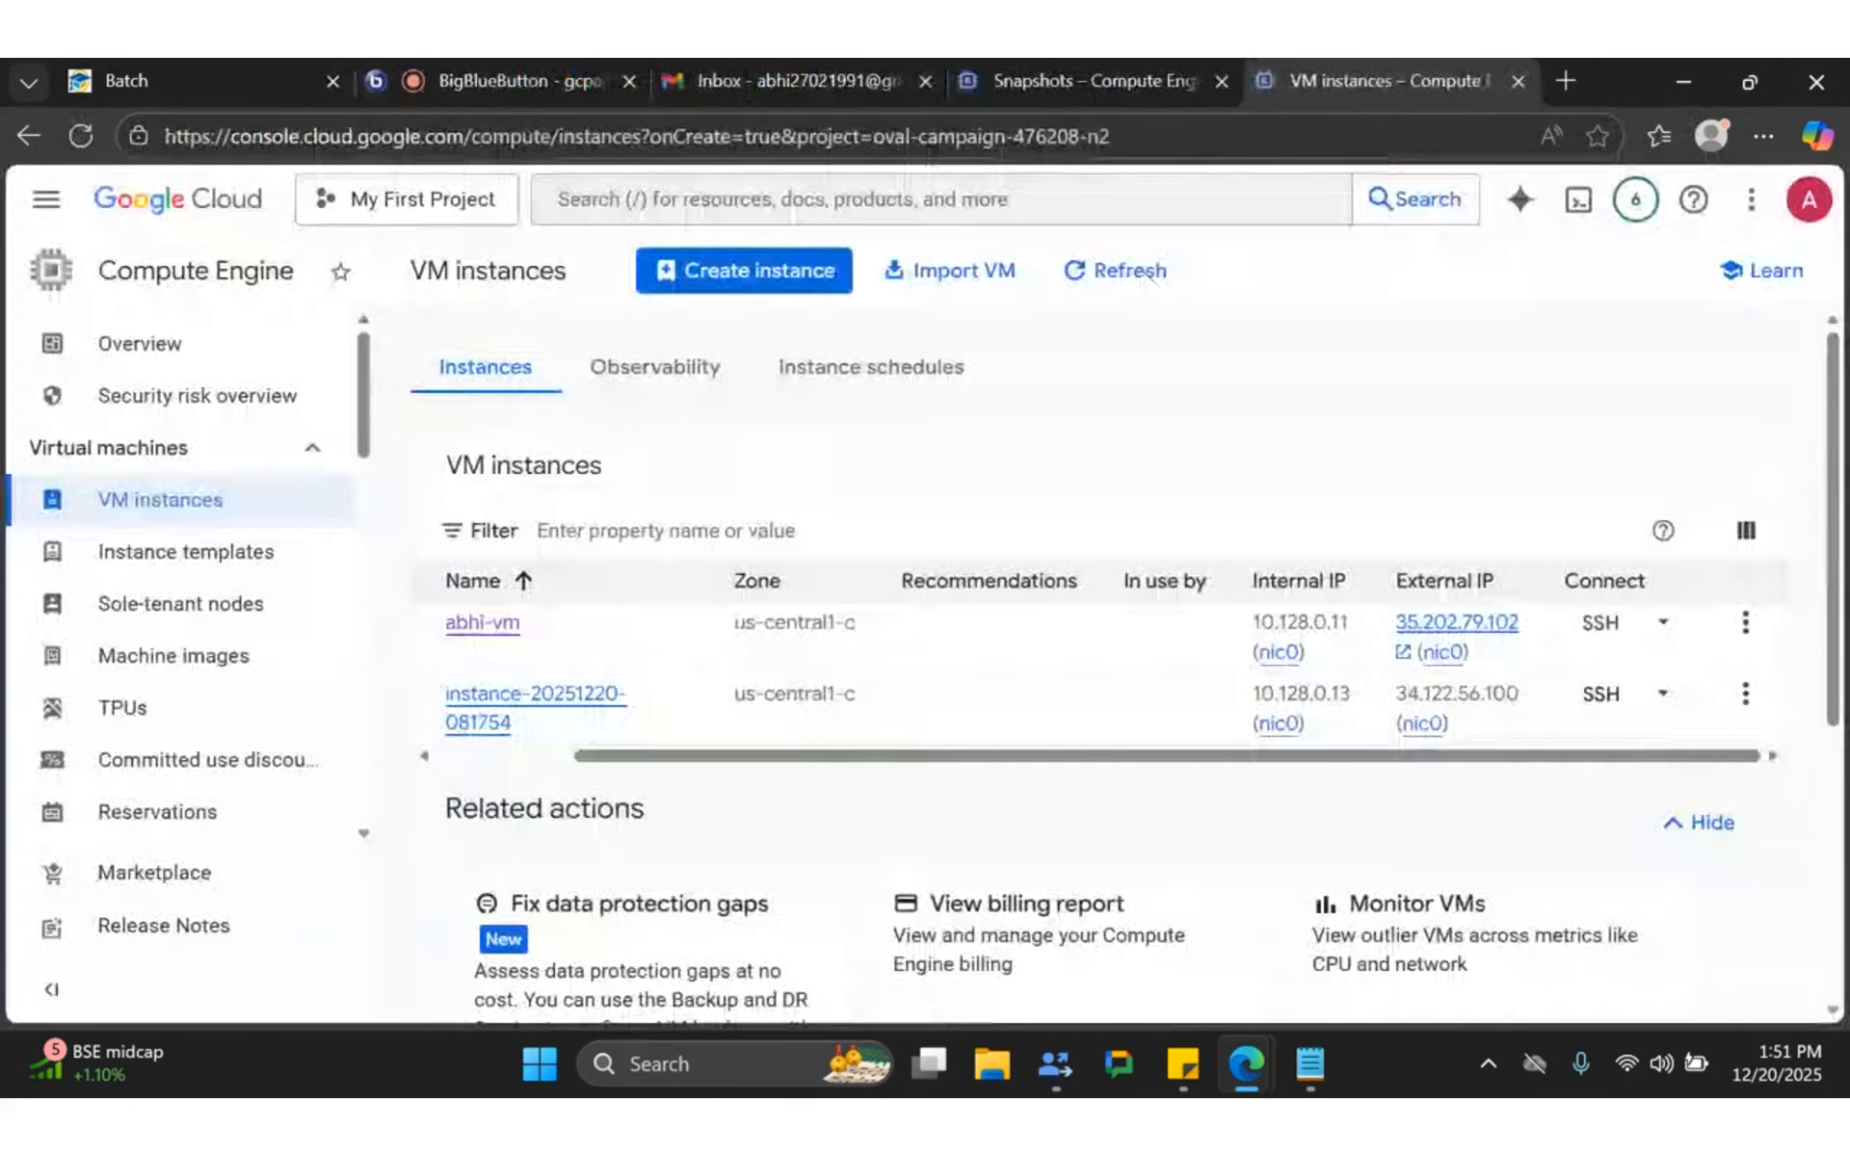
mouse_move(1245, 1064)
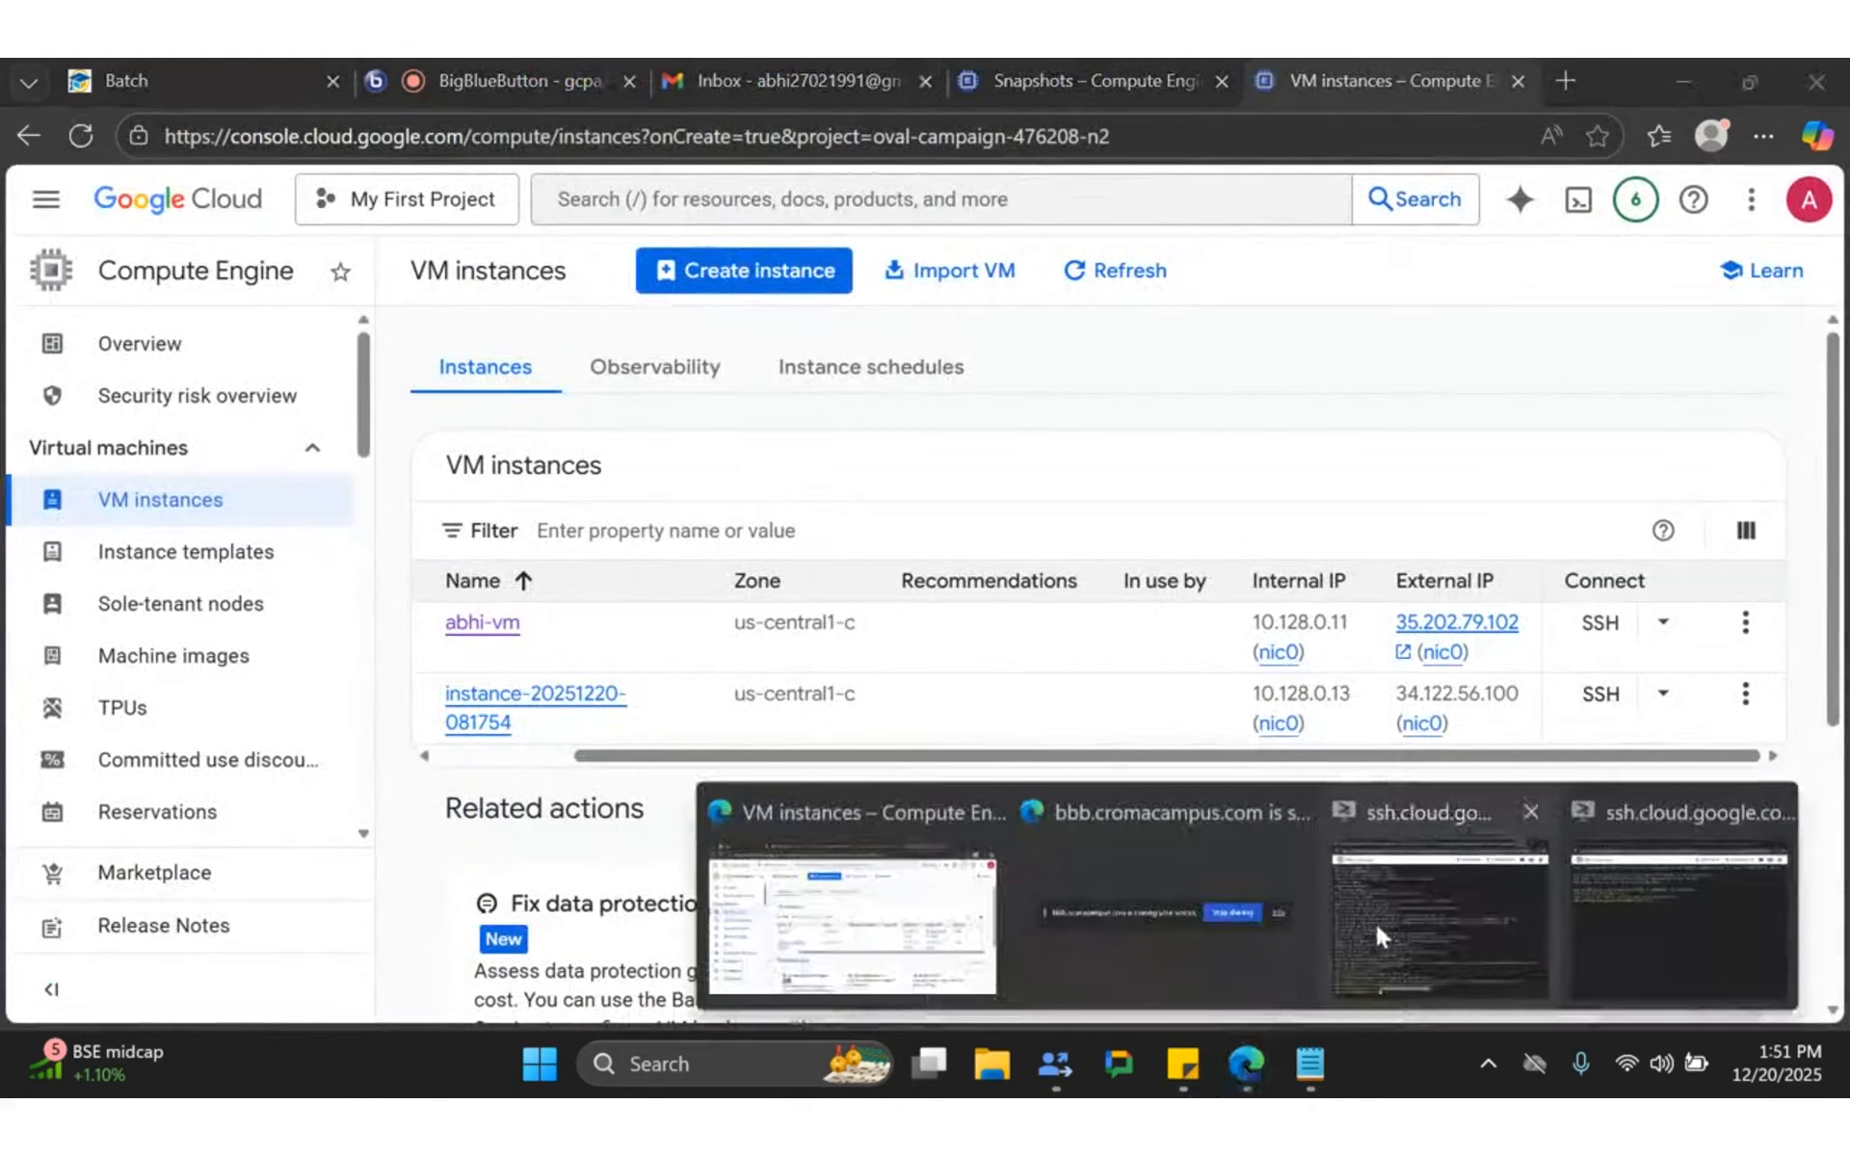
click(1373, 919)
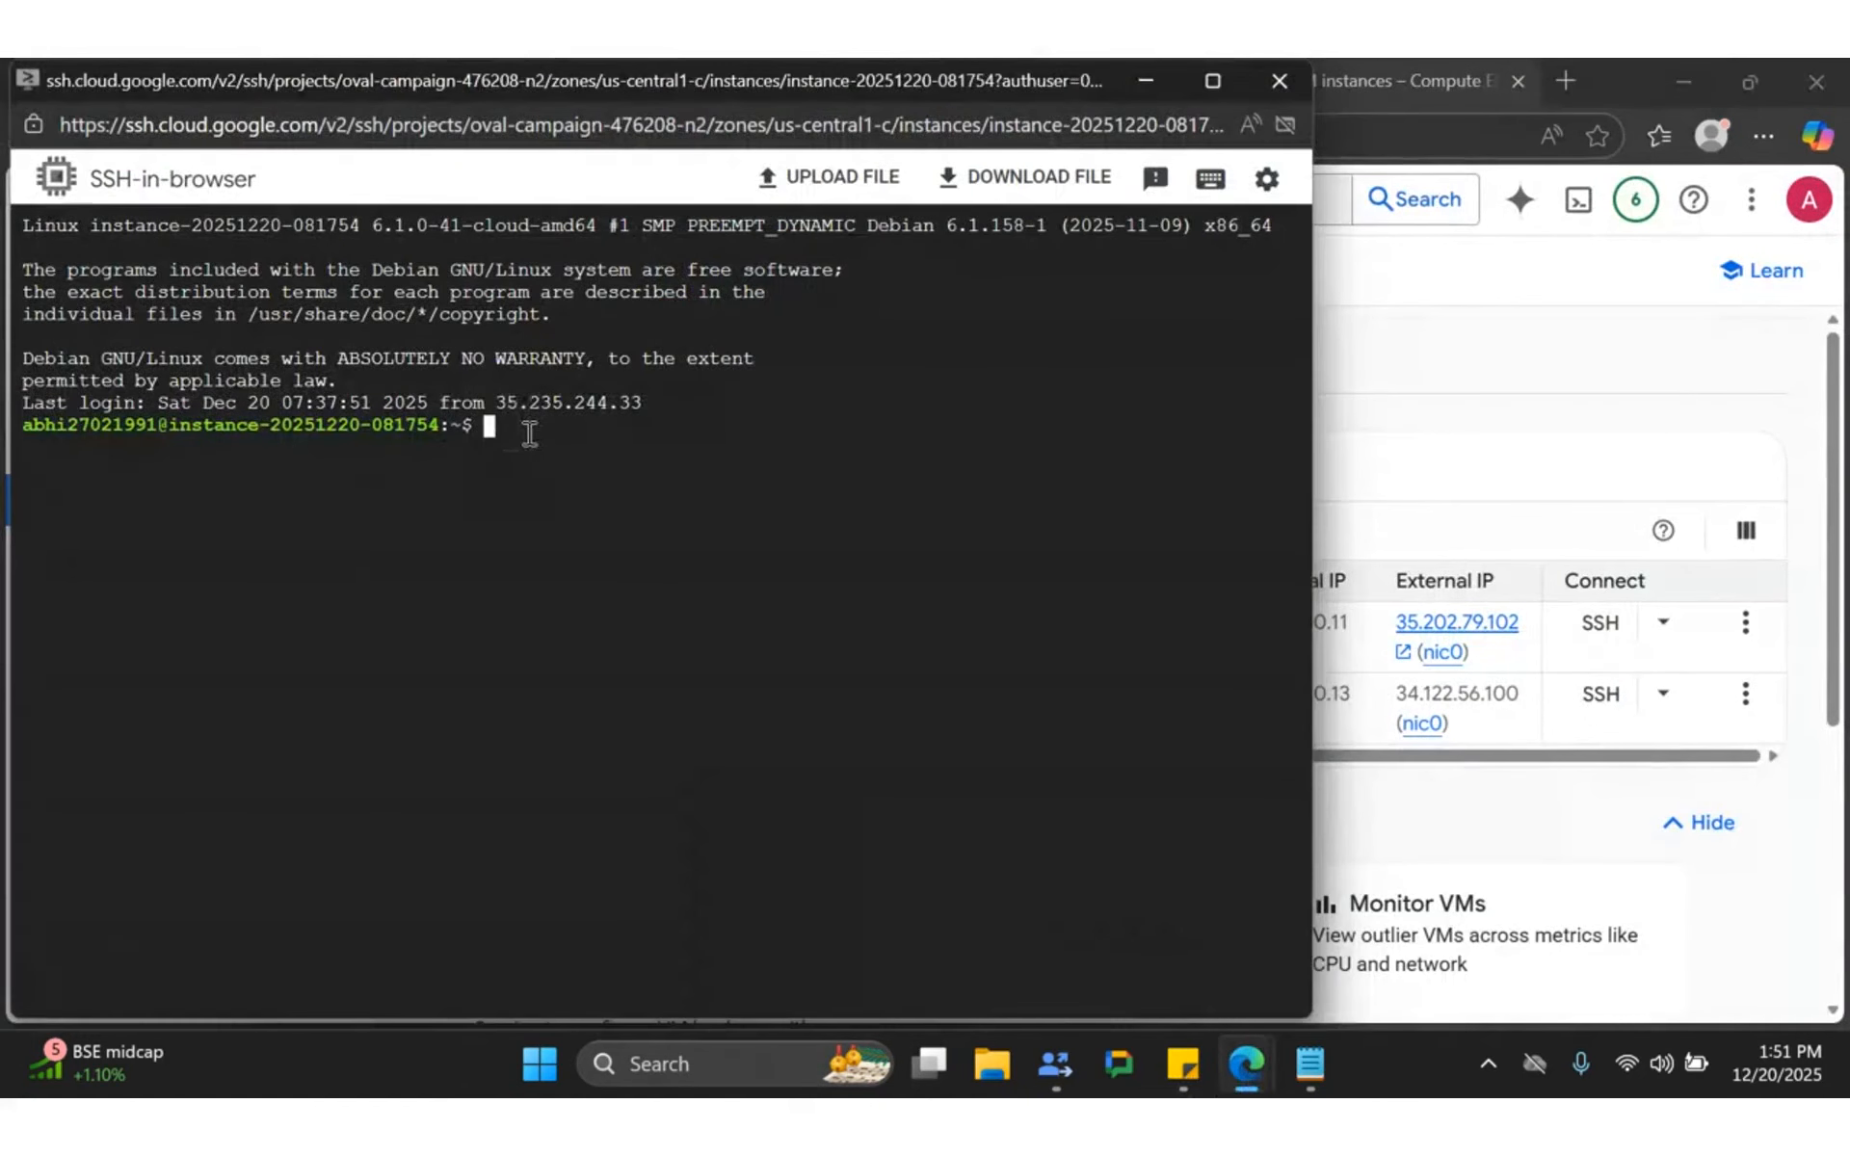
Run curl localhost in the SSH terminal to print the nginx welcome page.
right_click(528, 435)
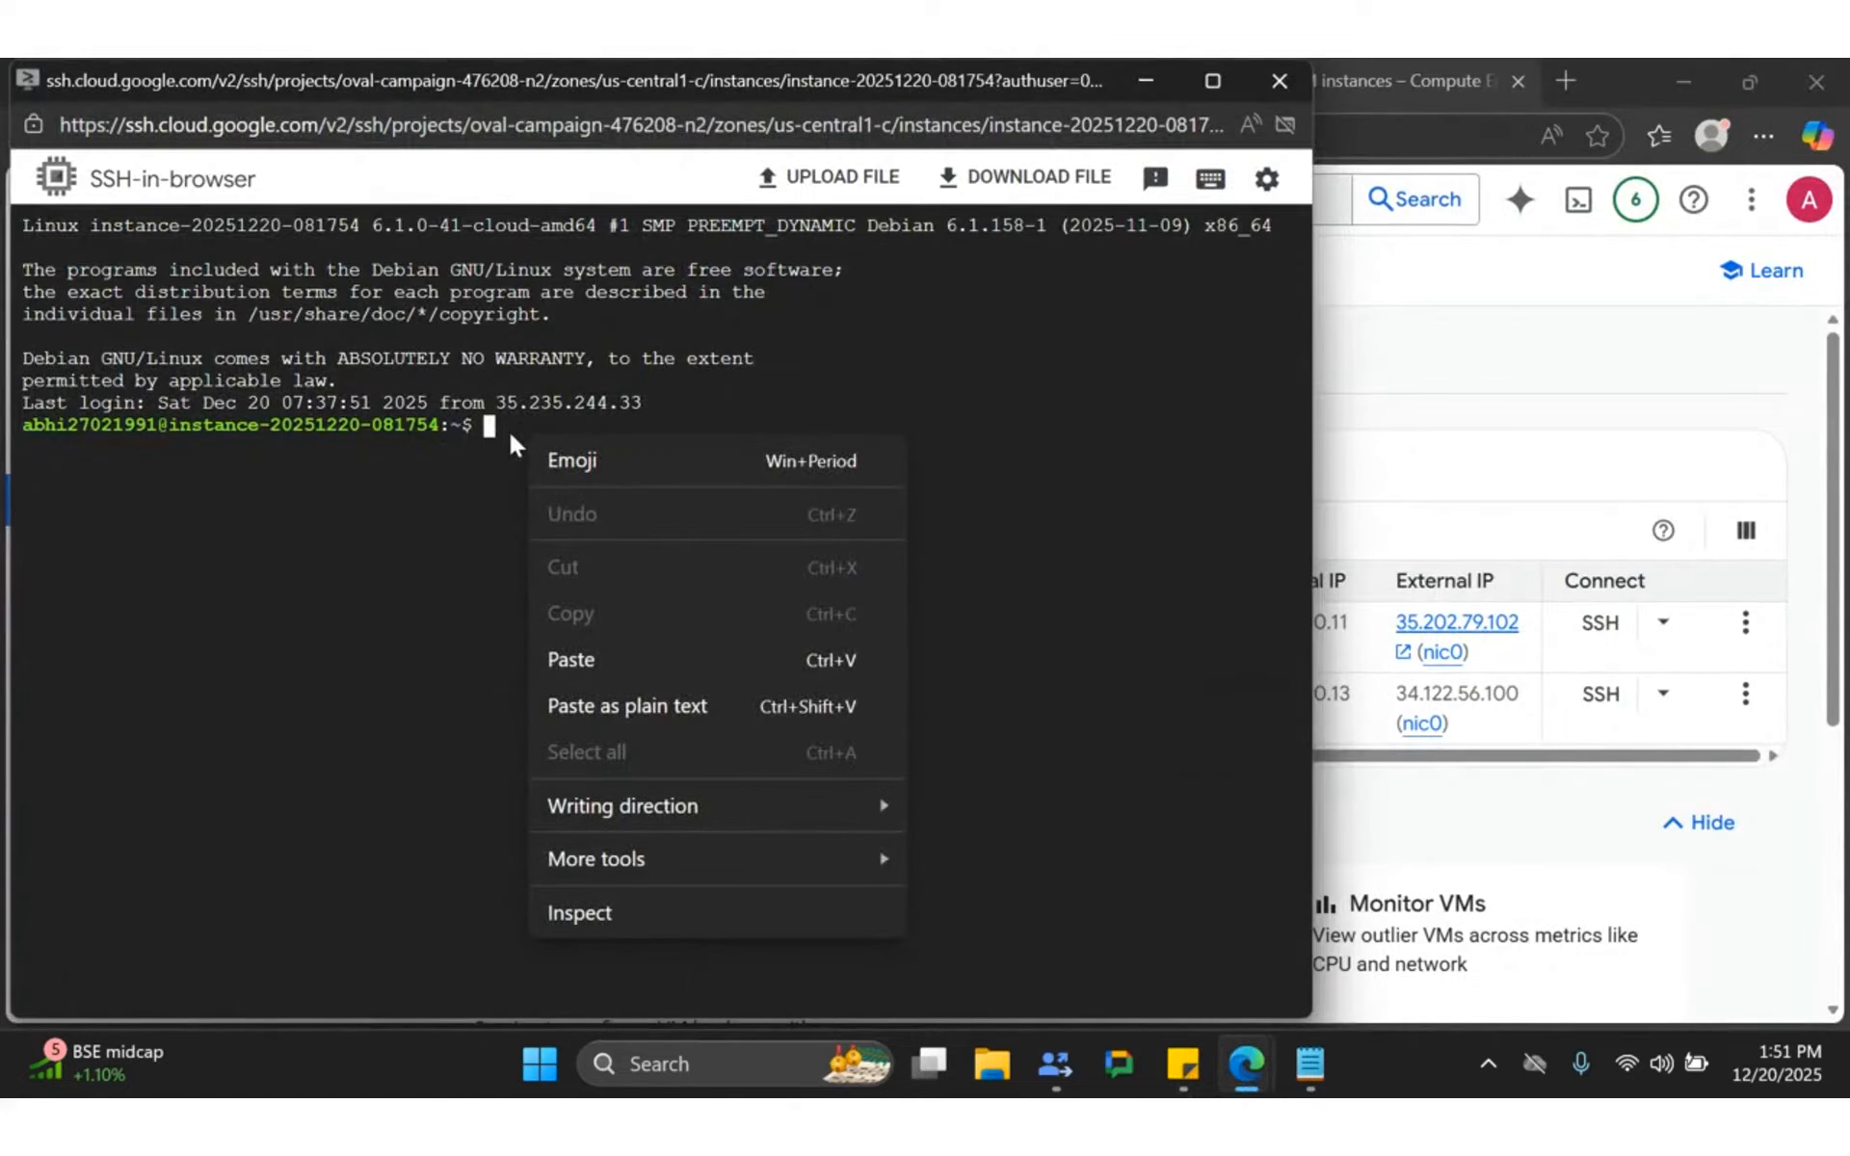
click(499, 428)
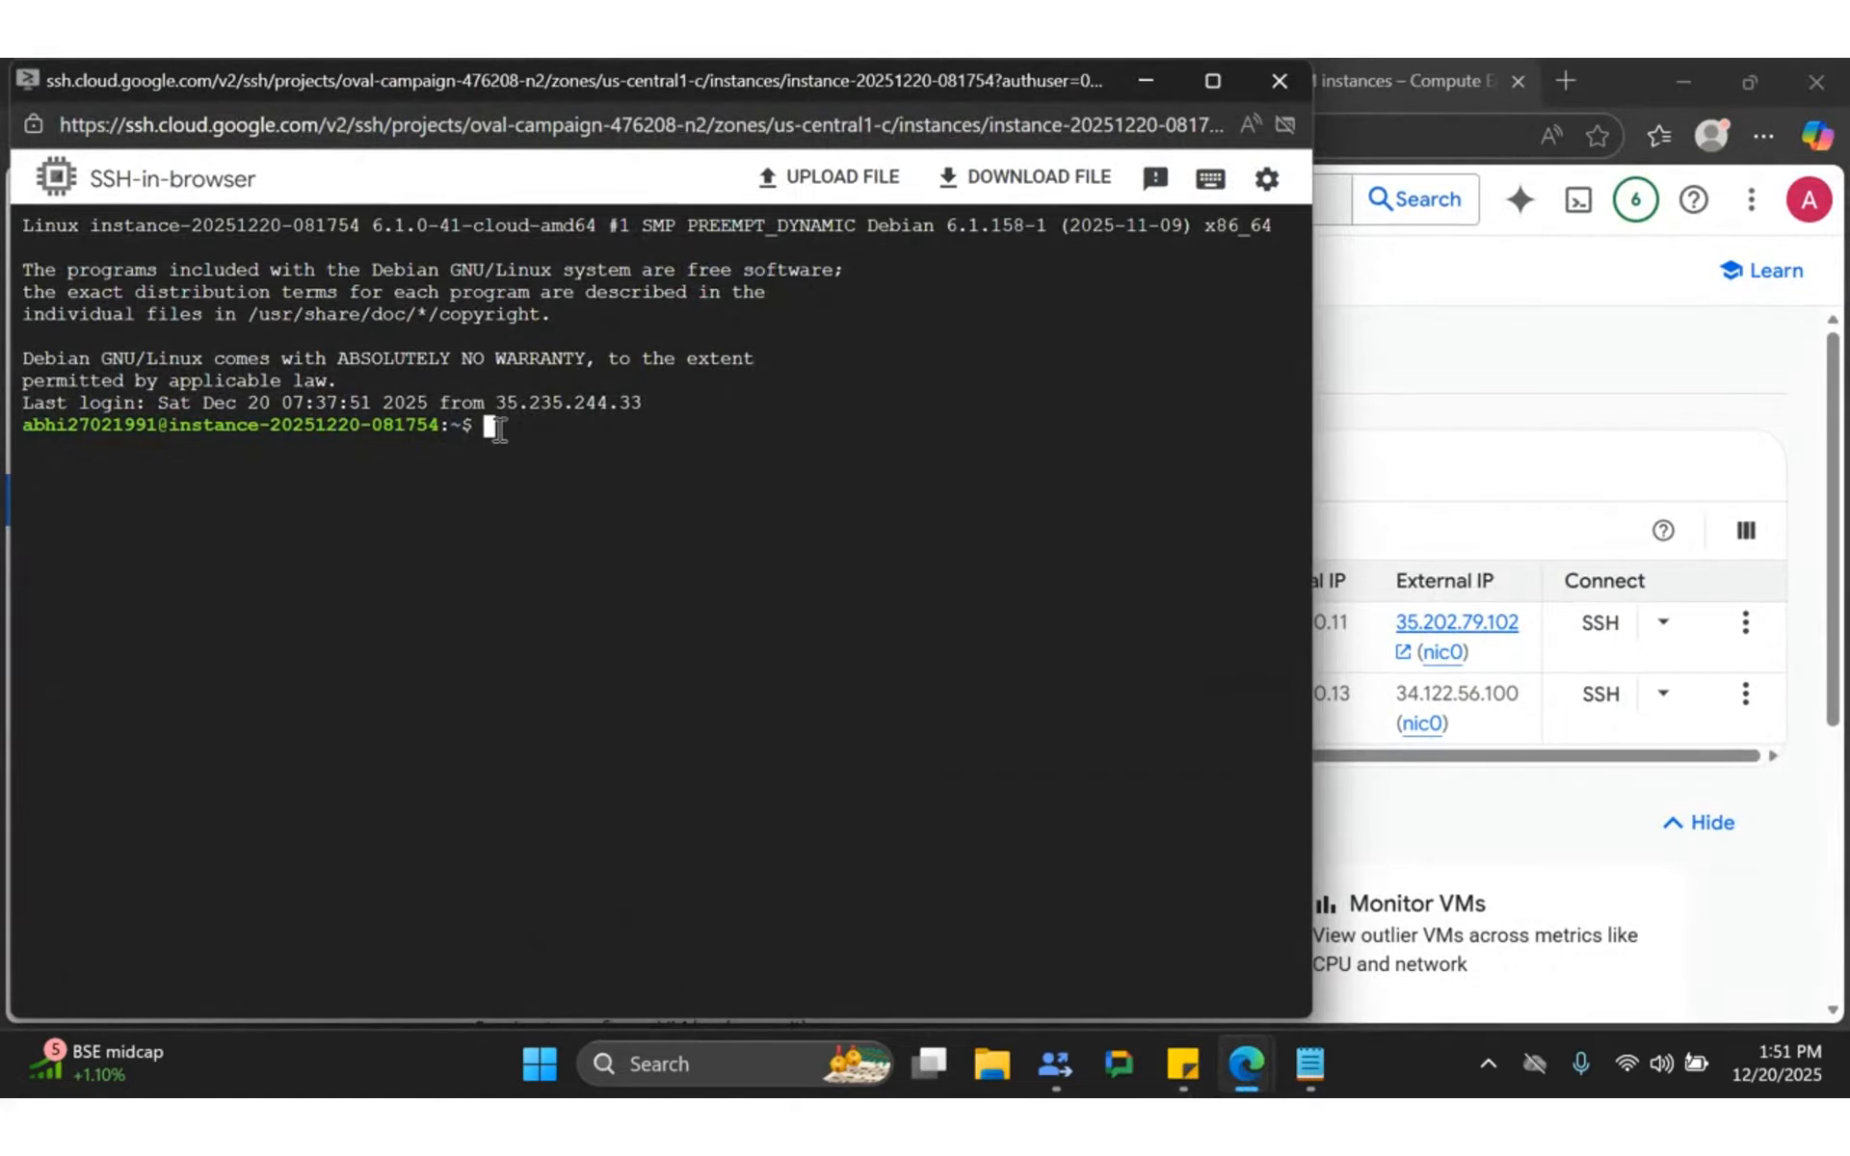
text(local)
key(BackSpace)
key(BackSpace)
key(BackSpace)
key(BackSpace)
key(BackSpace)
text(l)
right_click(533, 443)
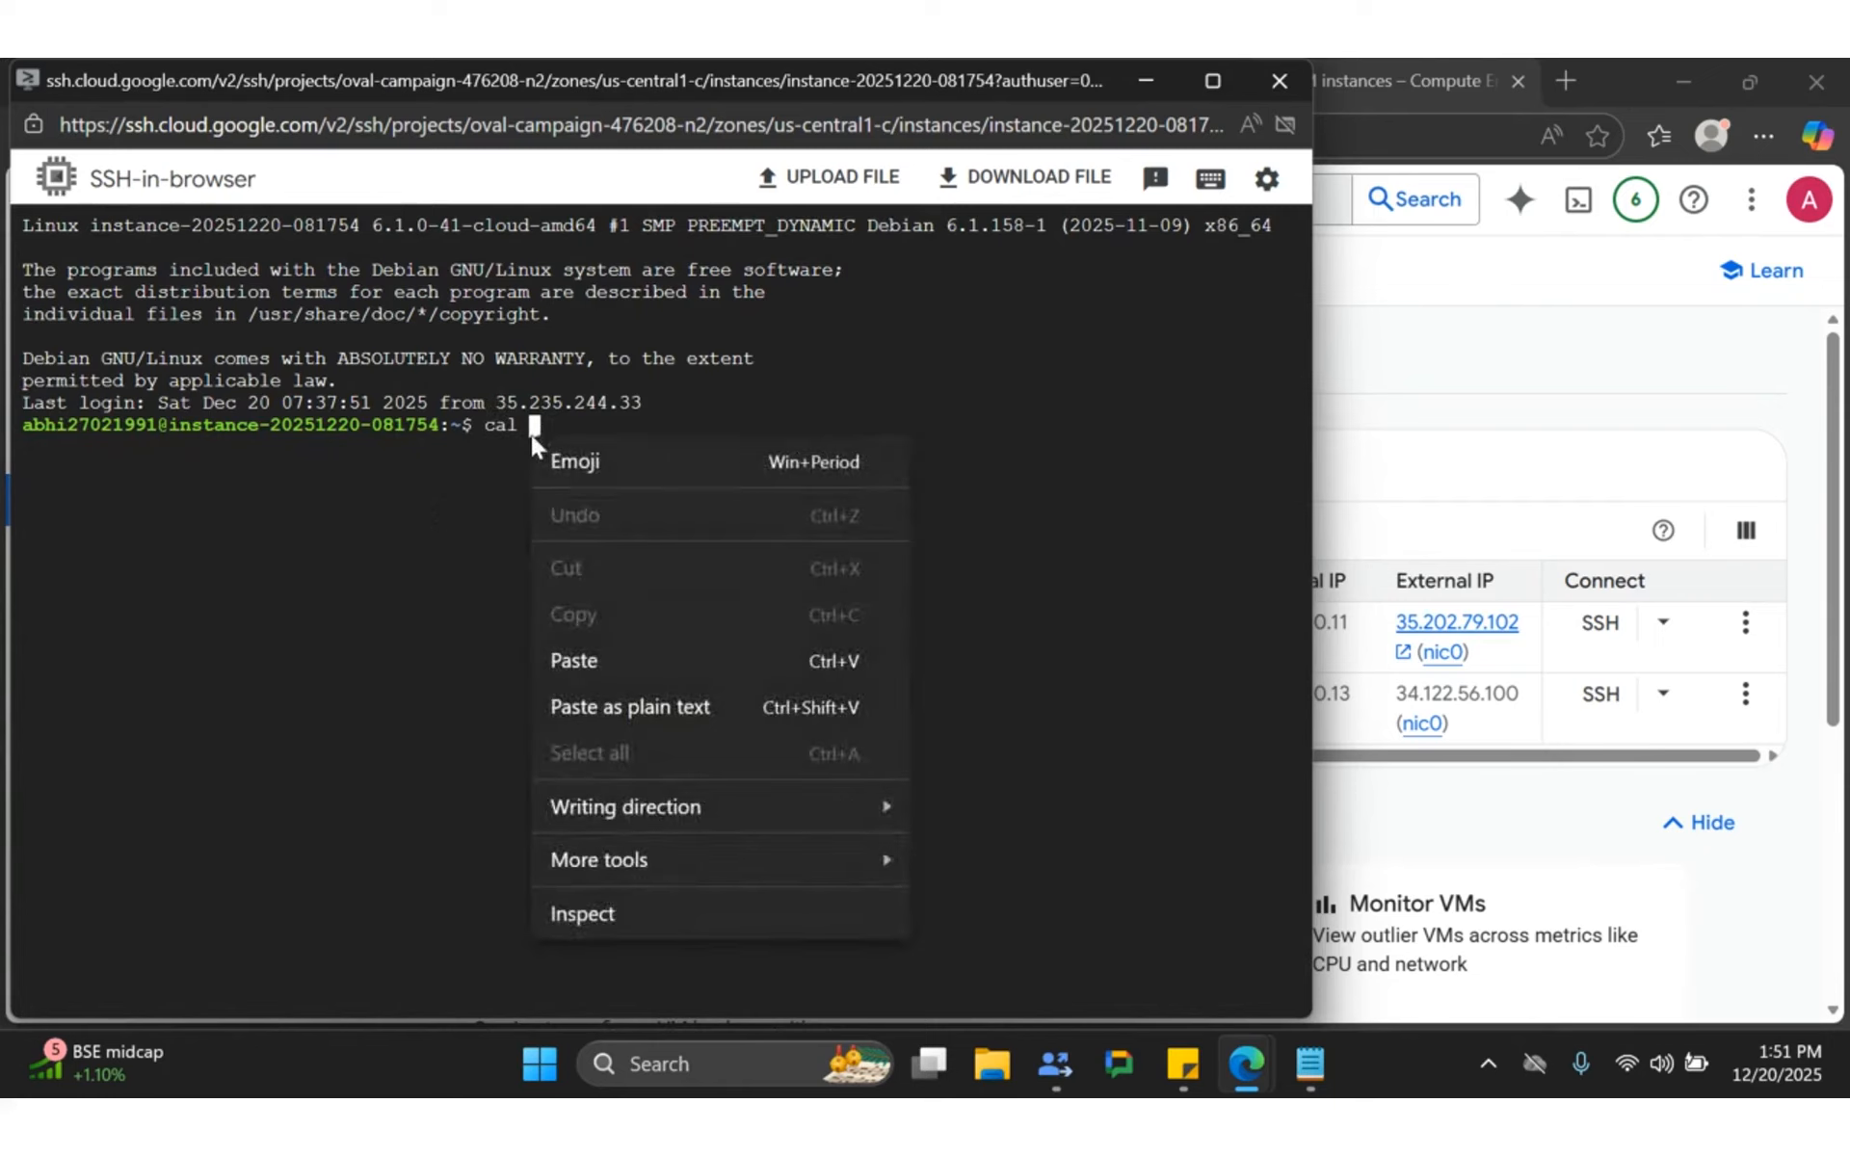
key(Escape)
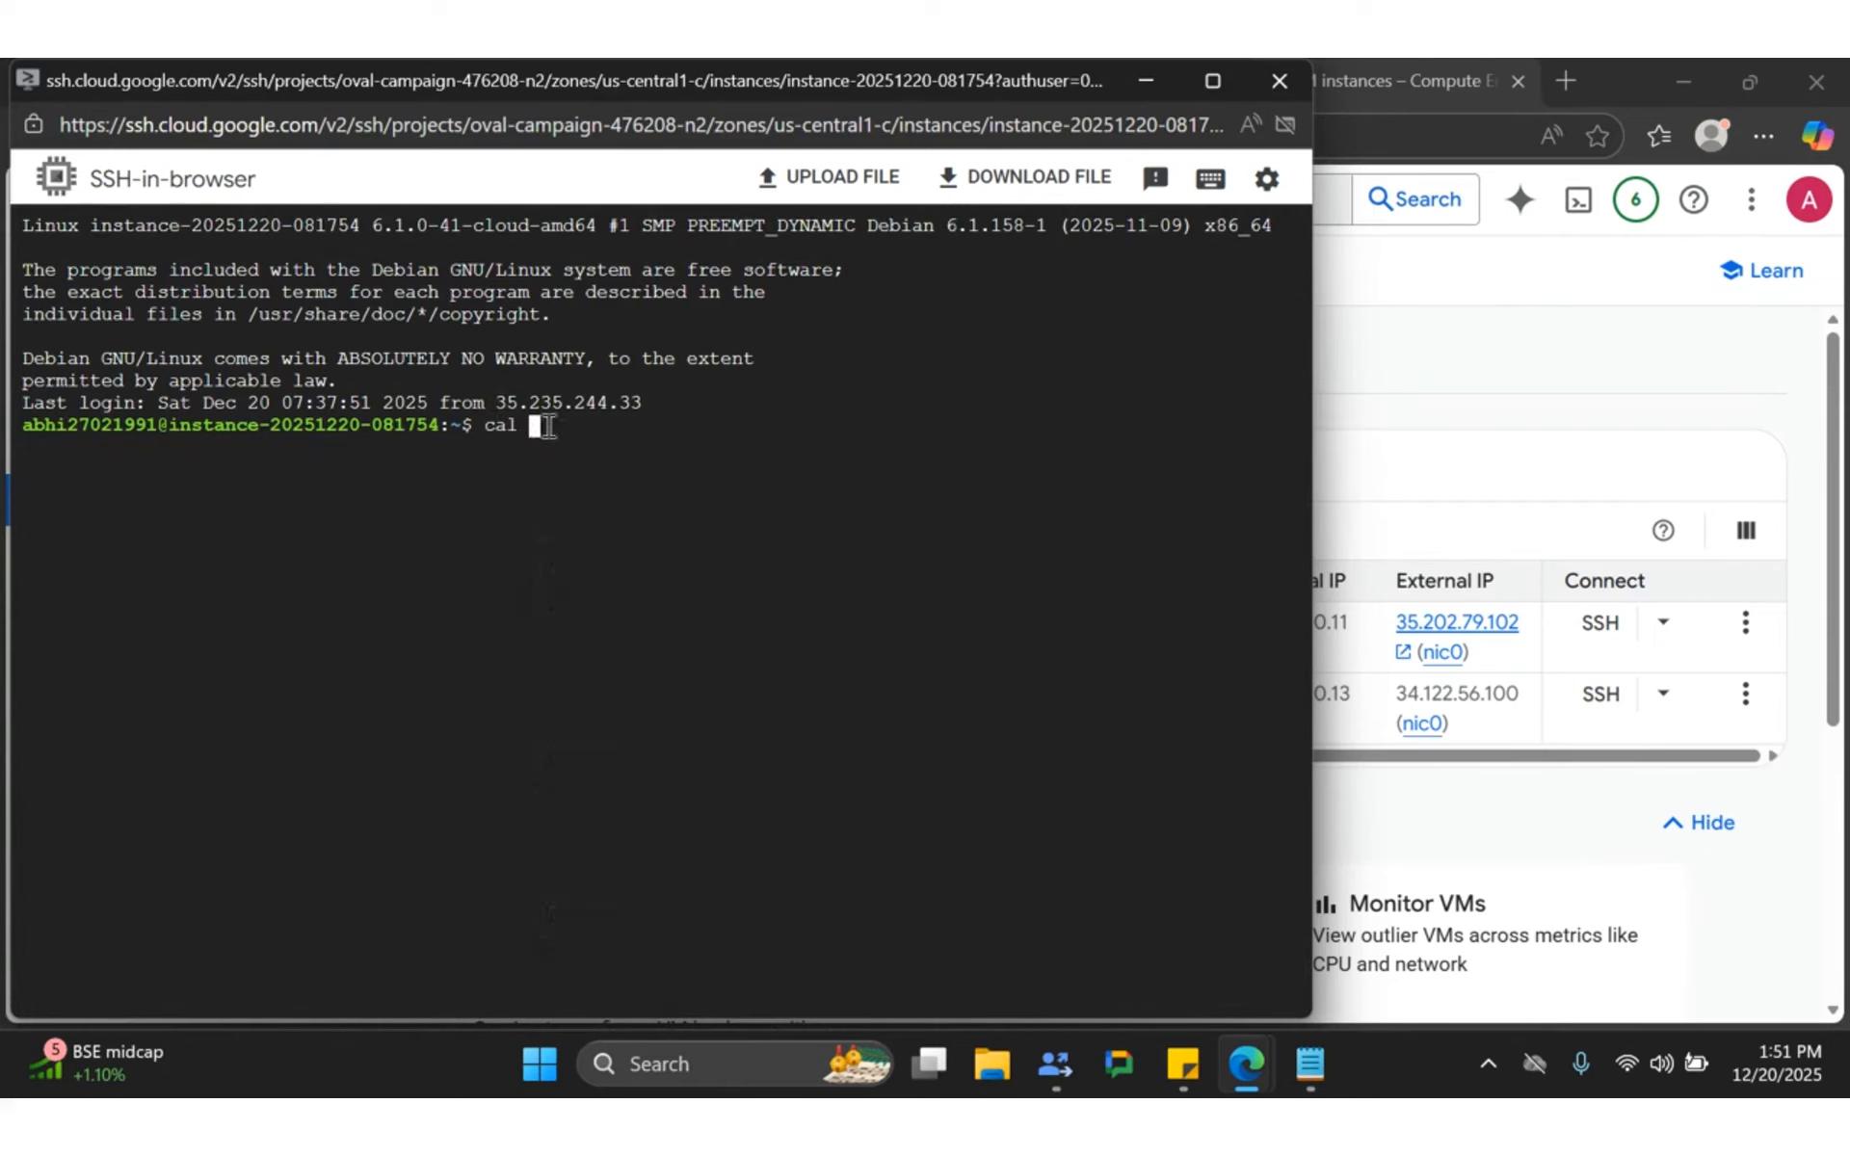
key(BackSpace)
key(BackSpace)
key(BackSpace)
key(BackSpace)
text(curl localhost)
key(Return)
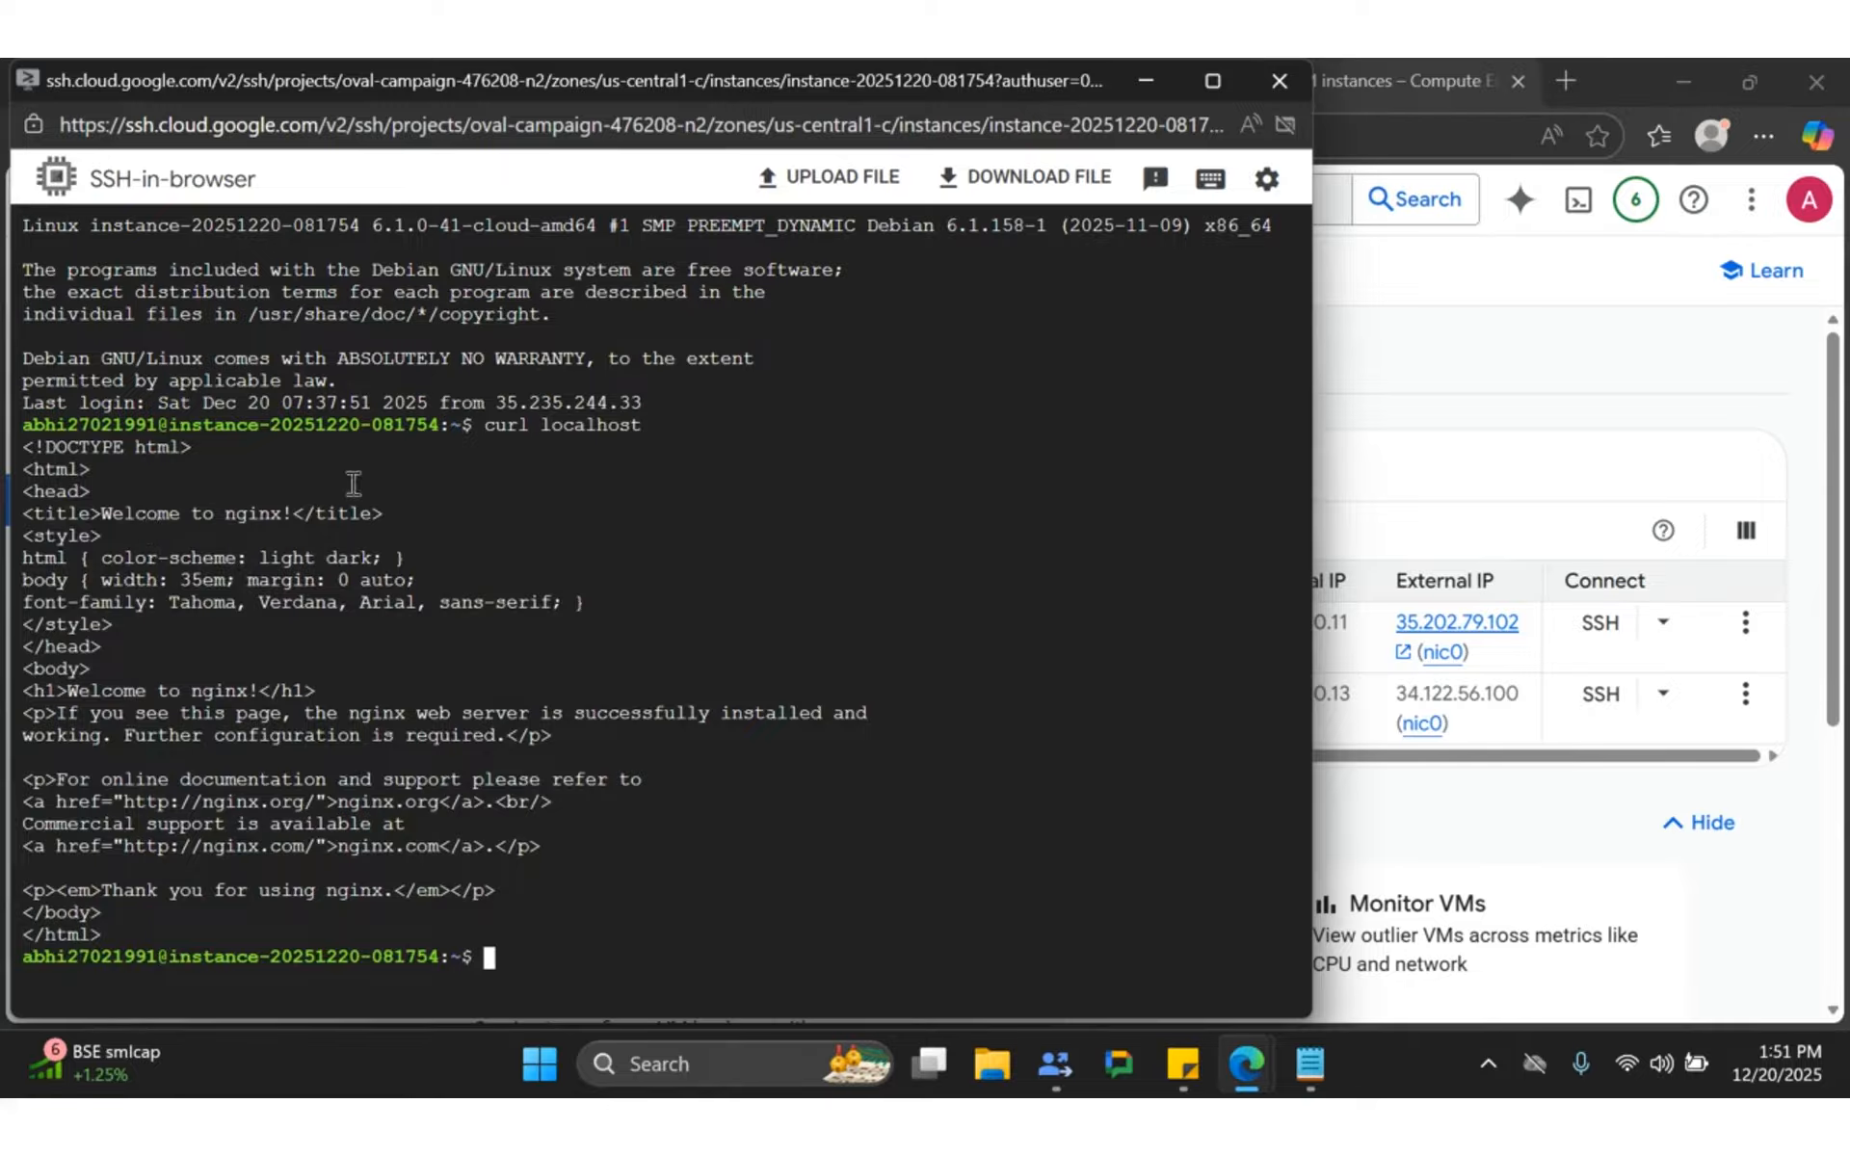
click(1137, 72)
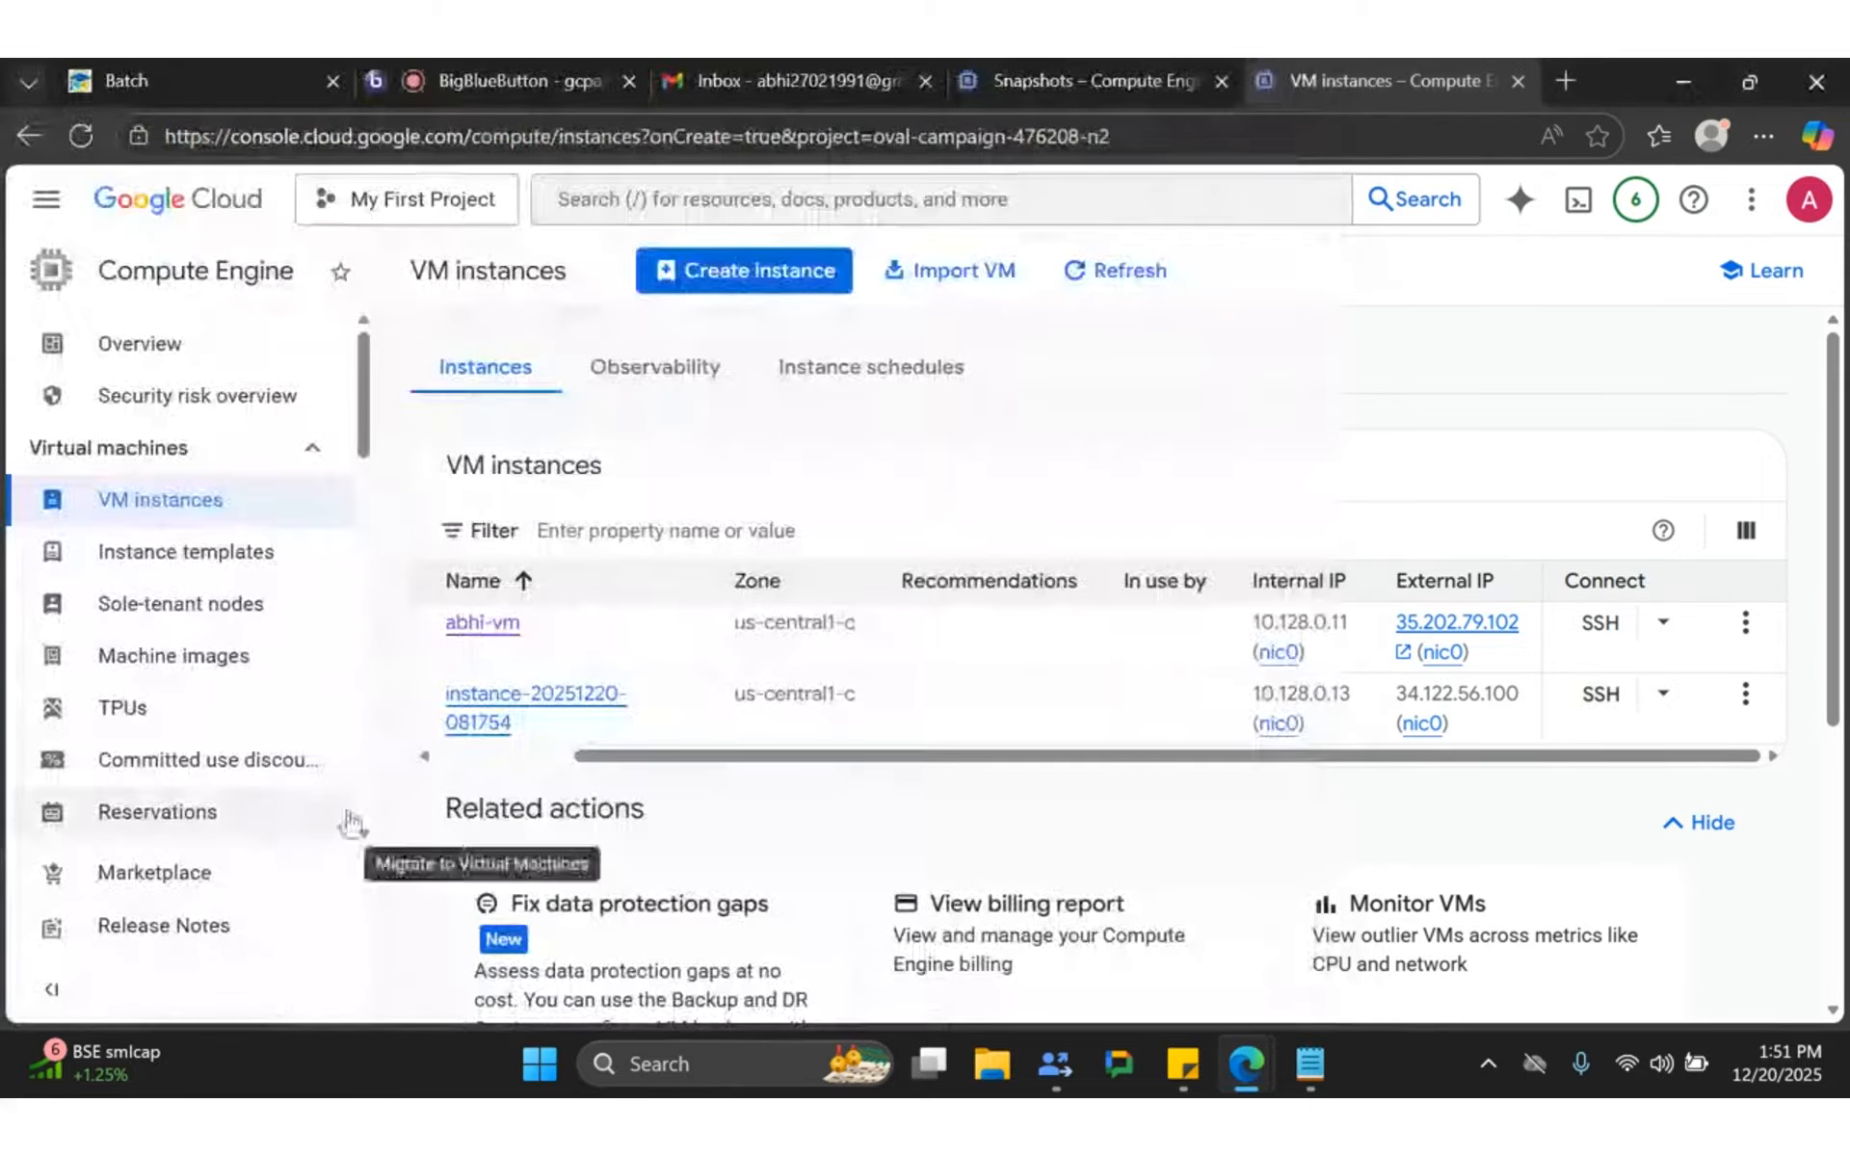
click(492, 707)
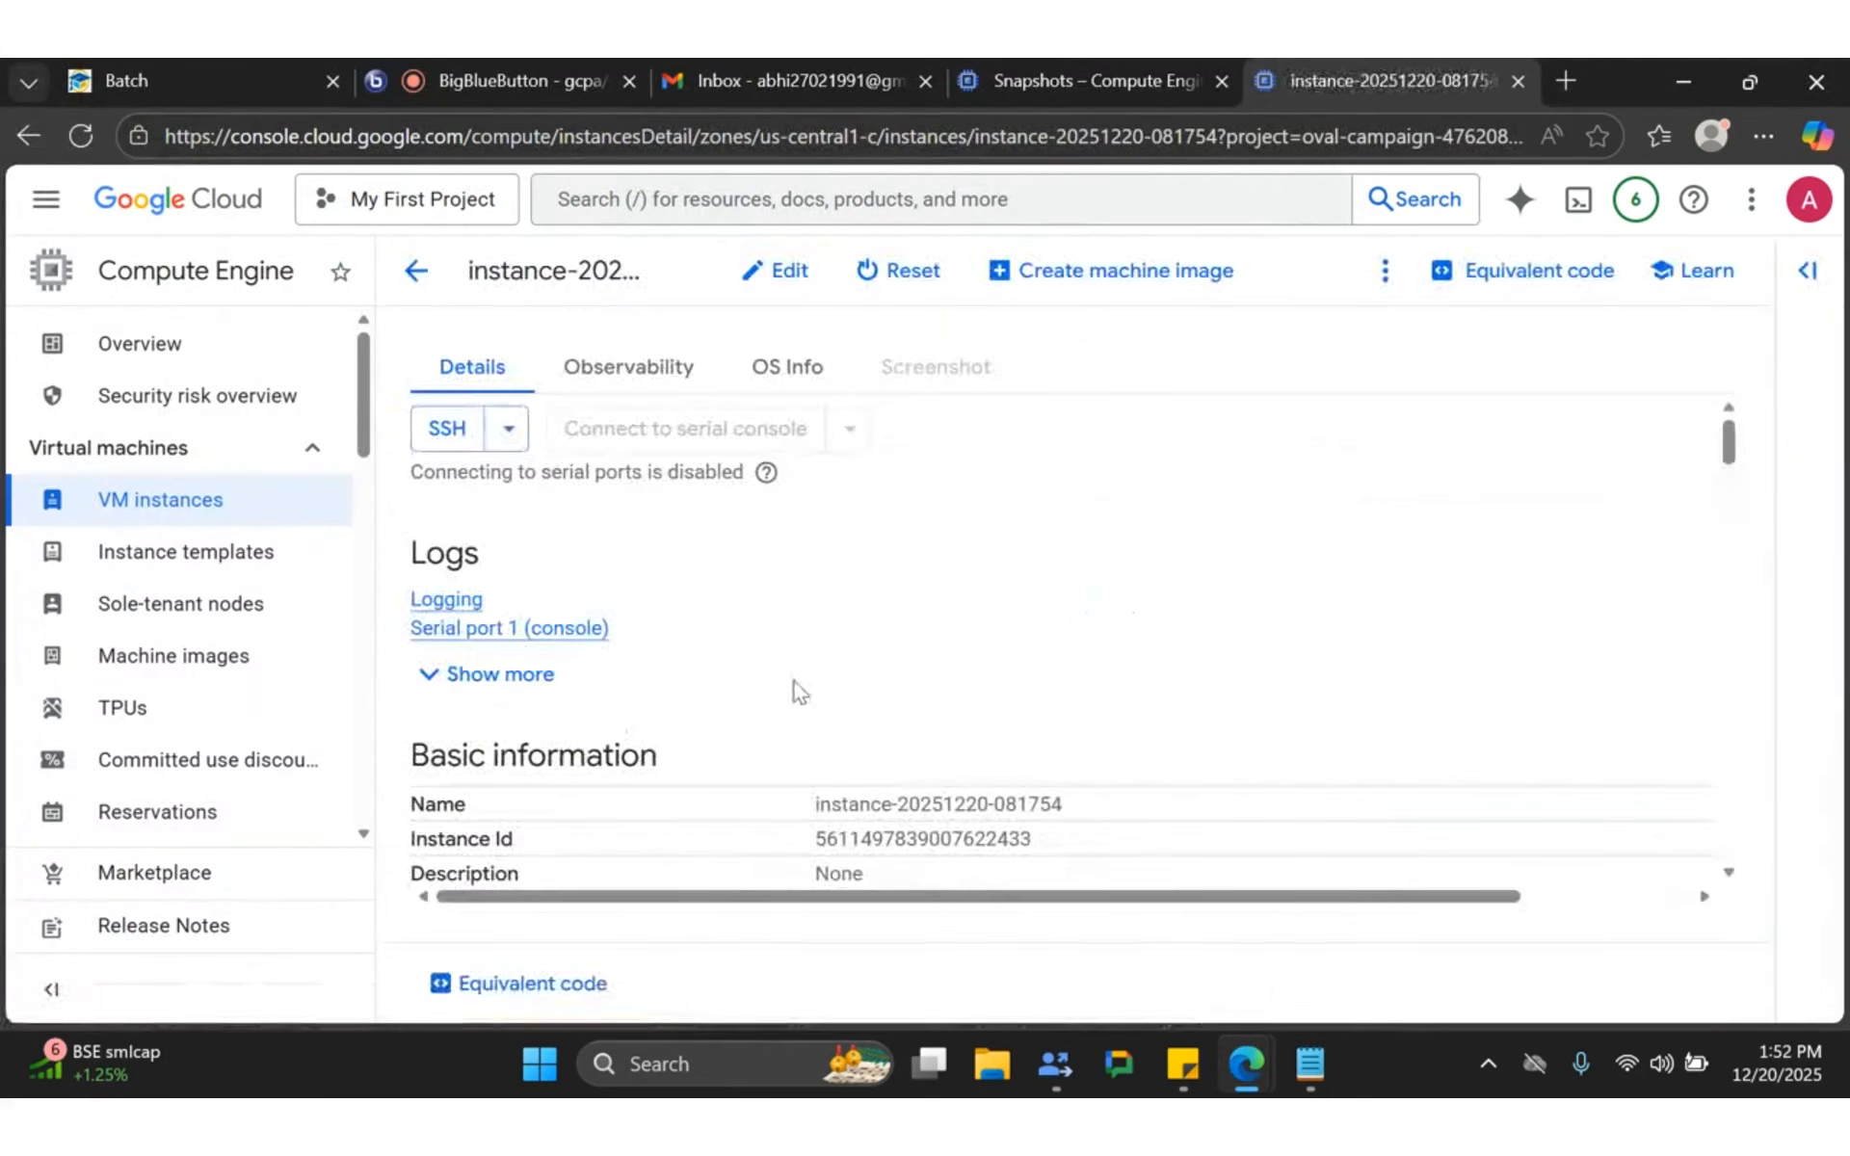
scroll(798, 692, down, 2)
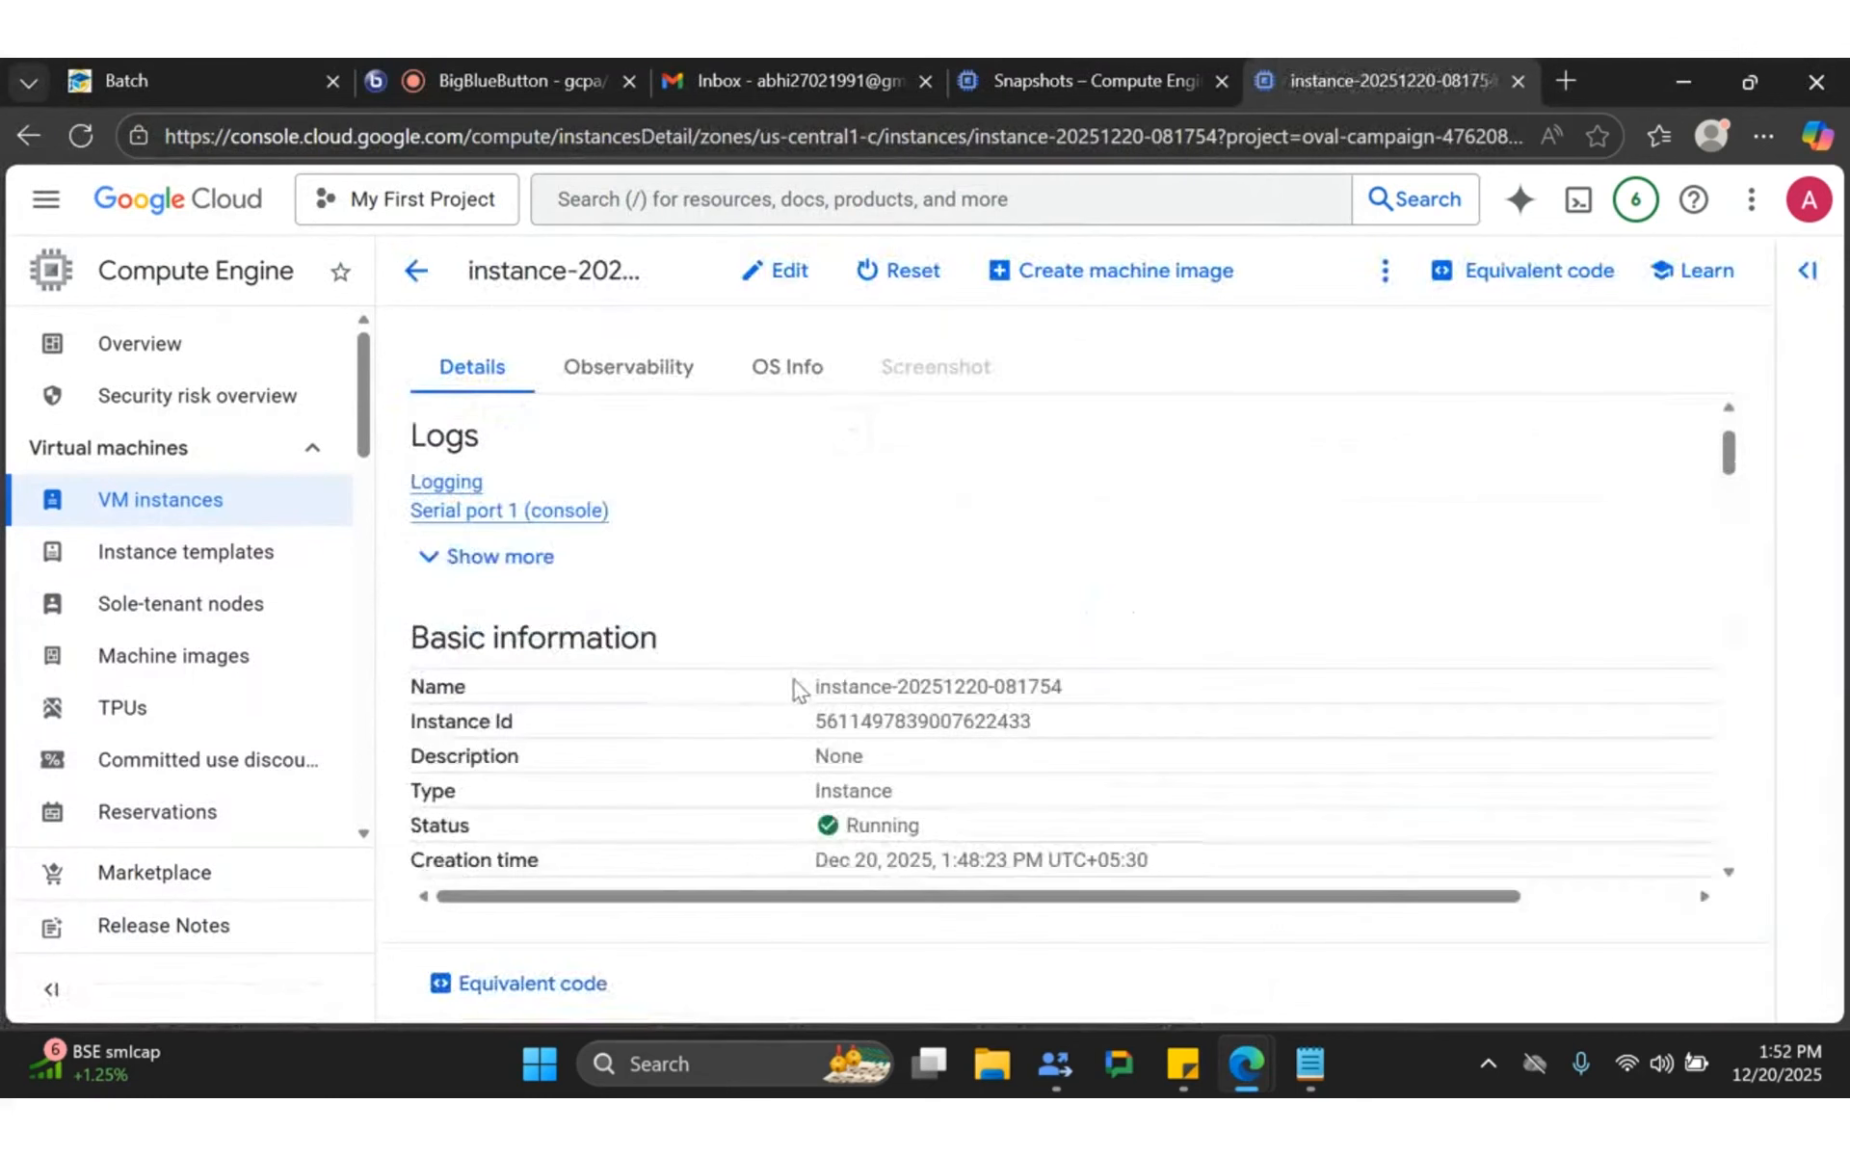
click(773, 272)
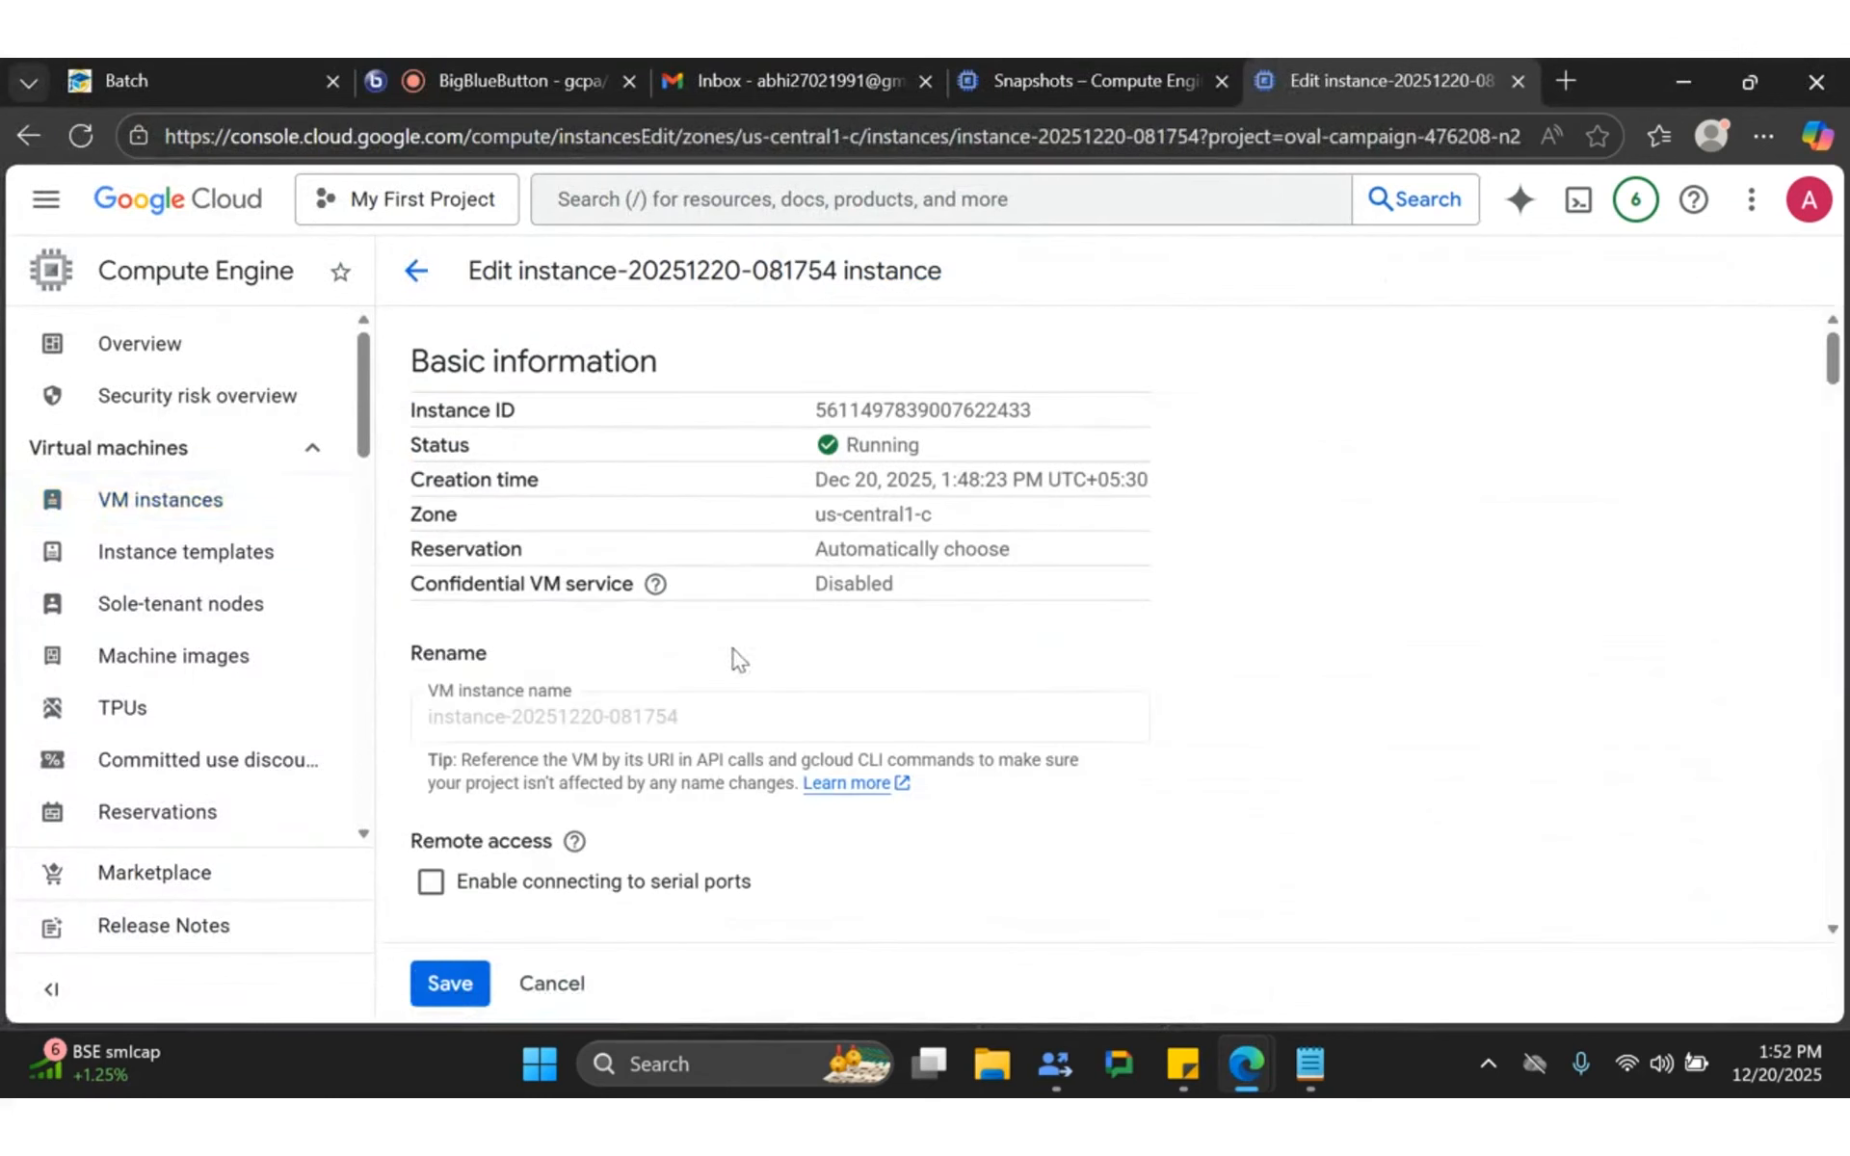
scroll(732, 660, down, 8)
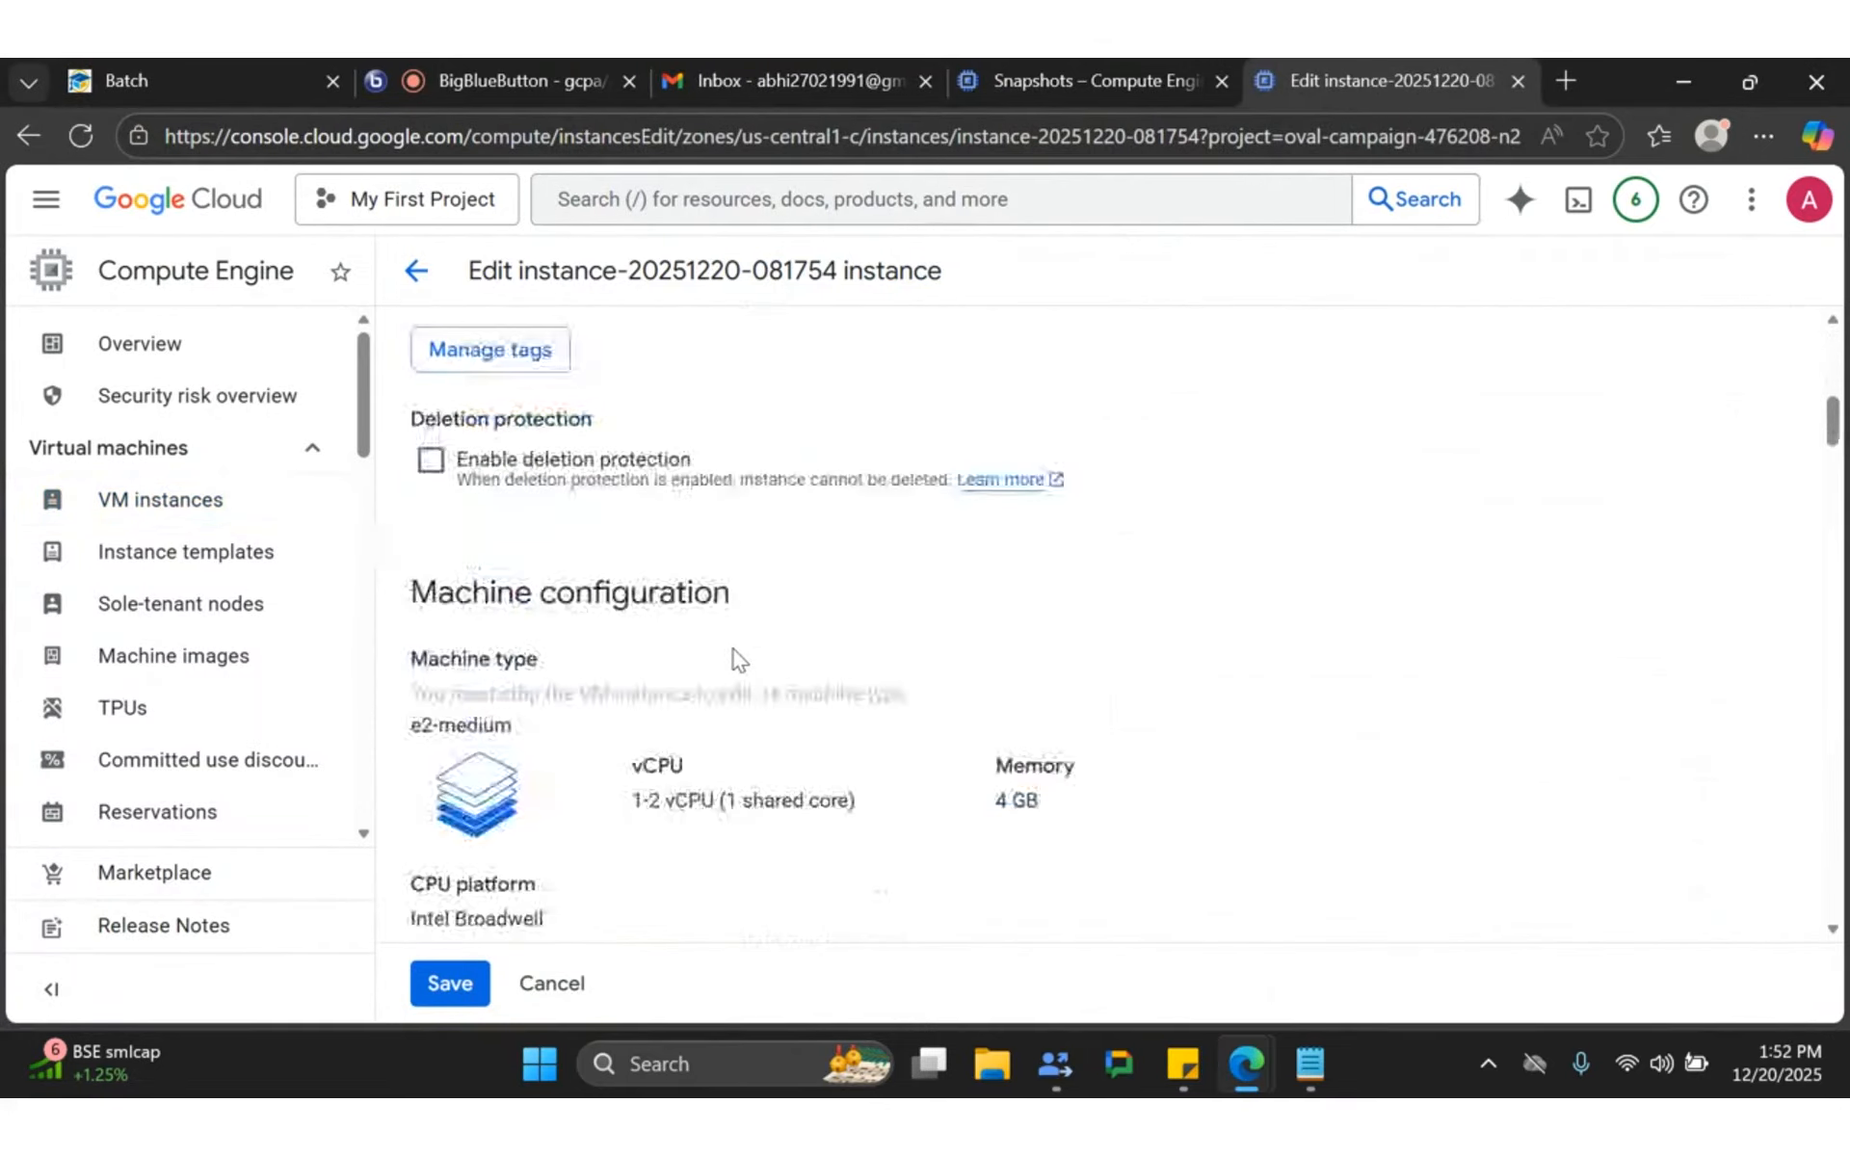
scroll(737, 660, down, 8)
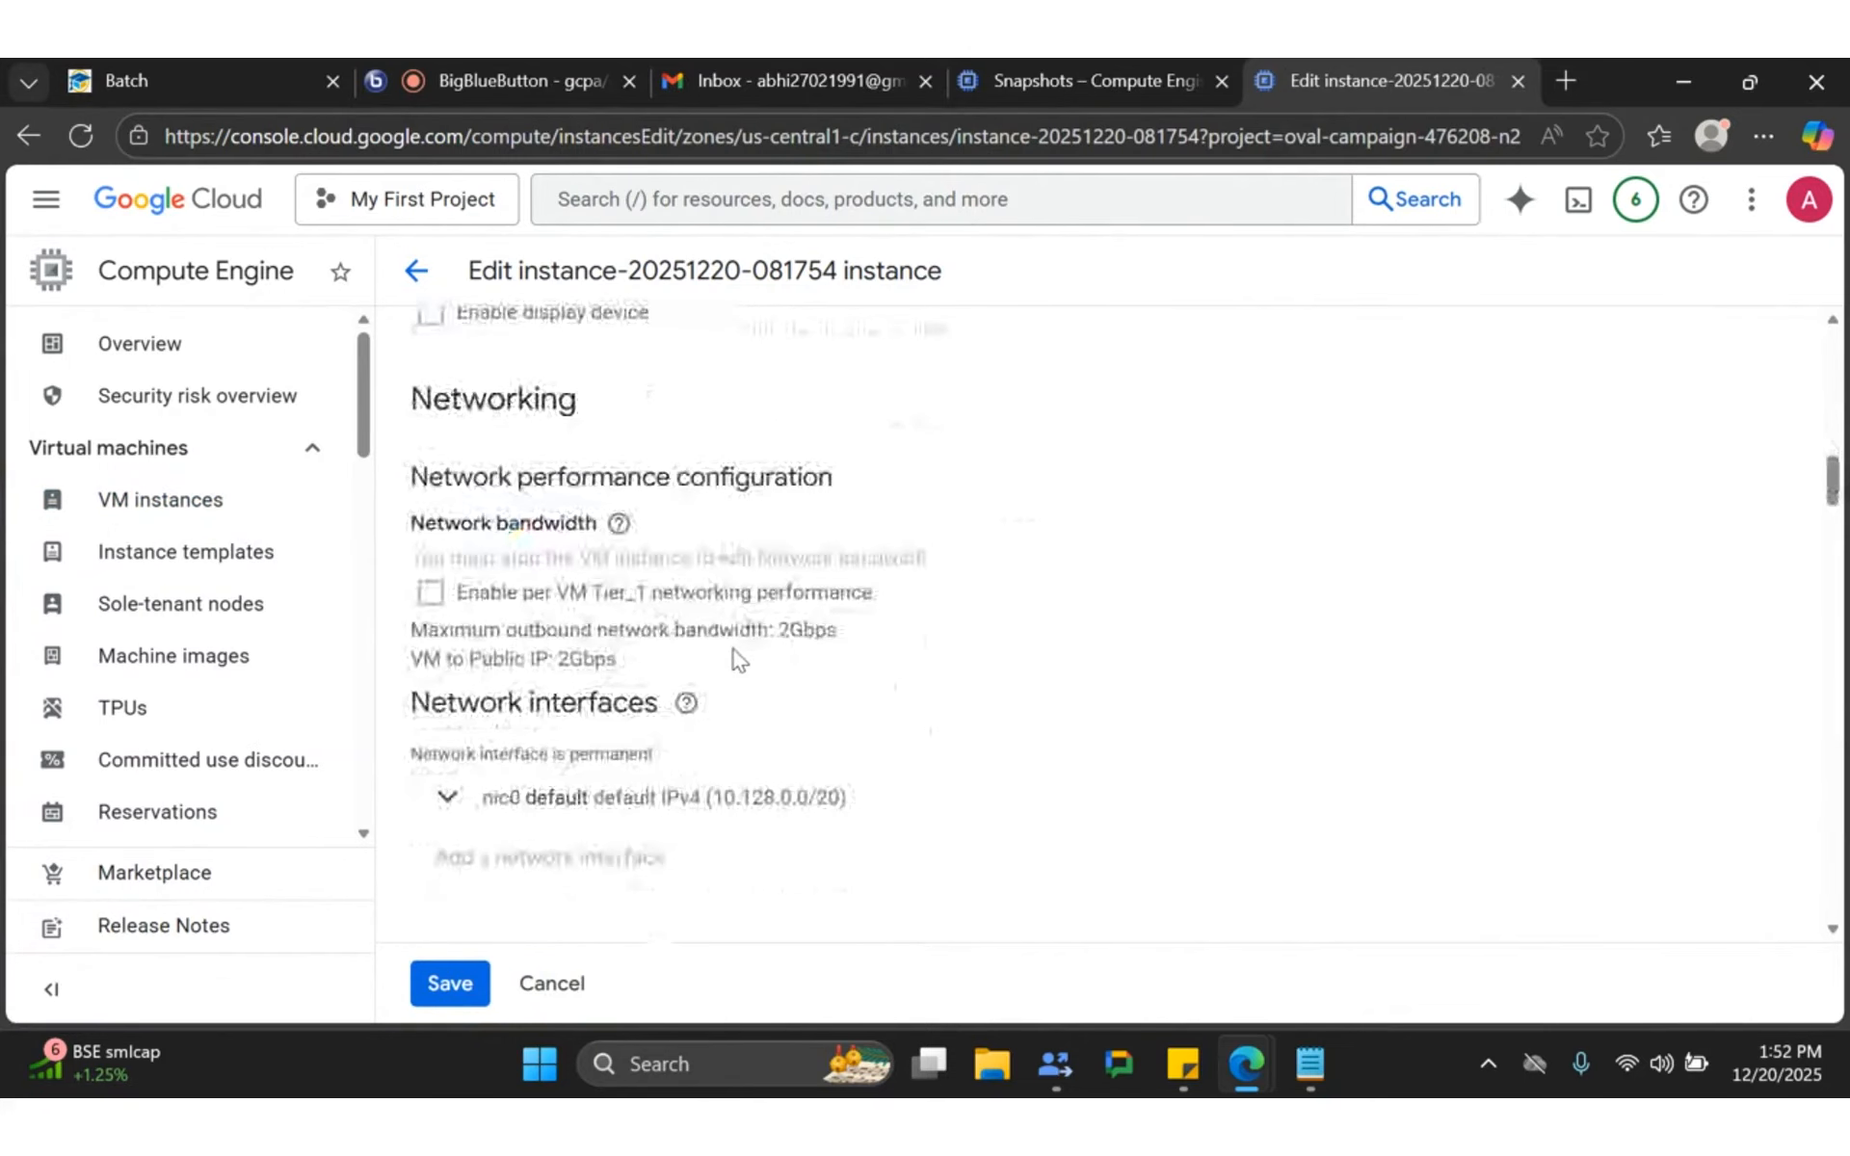
scroll(737, 660, down, 5)
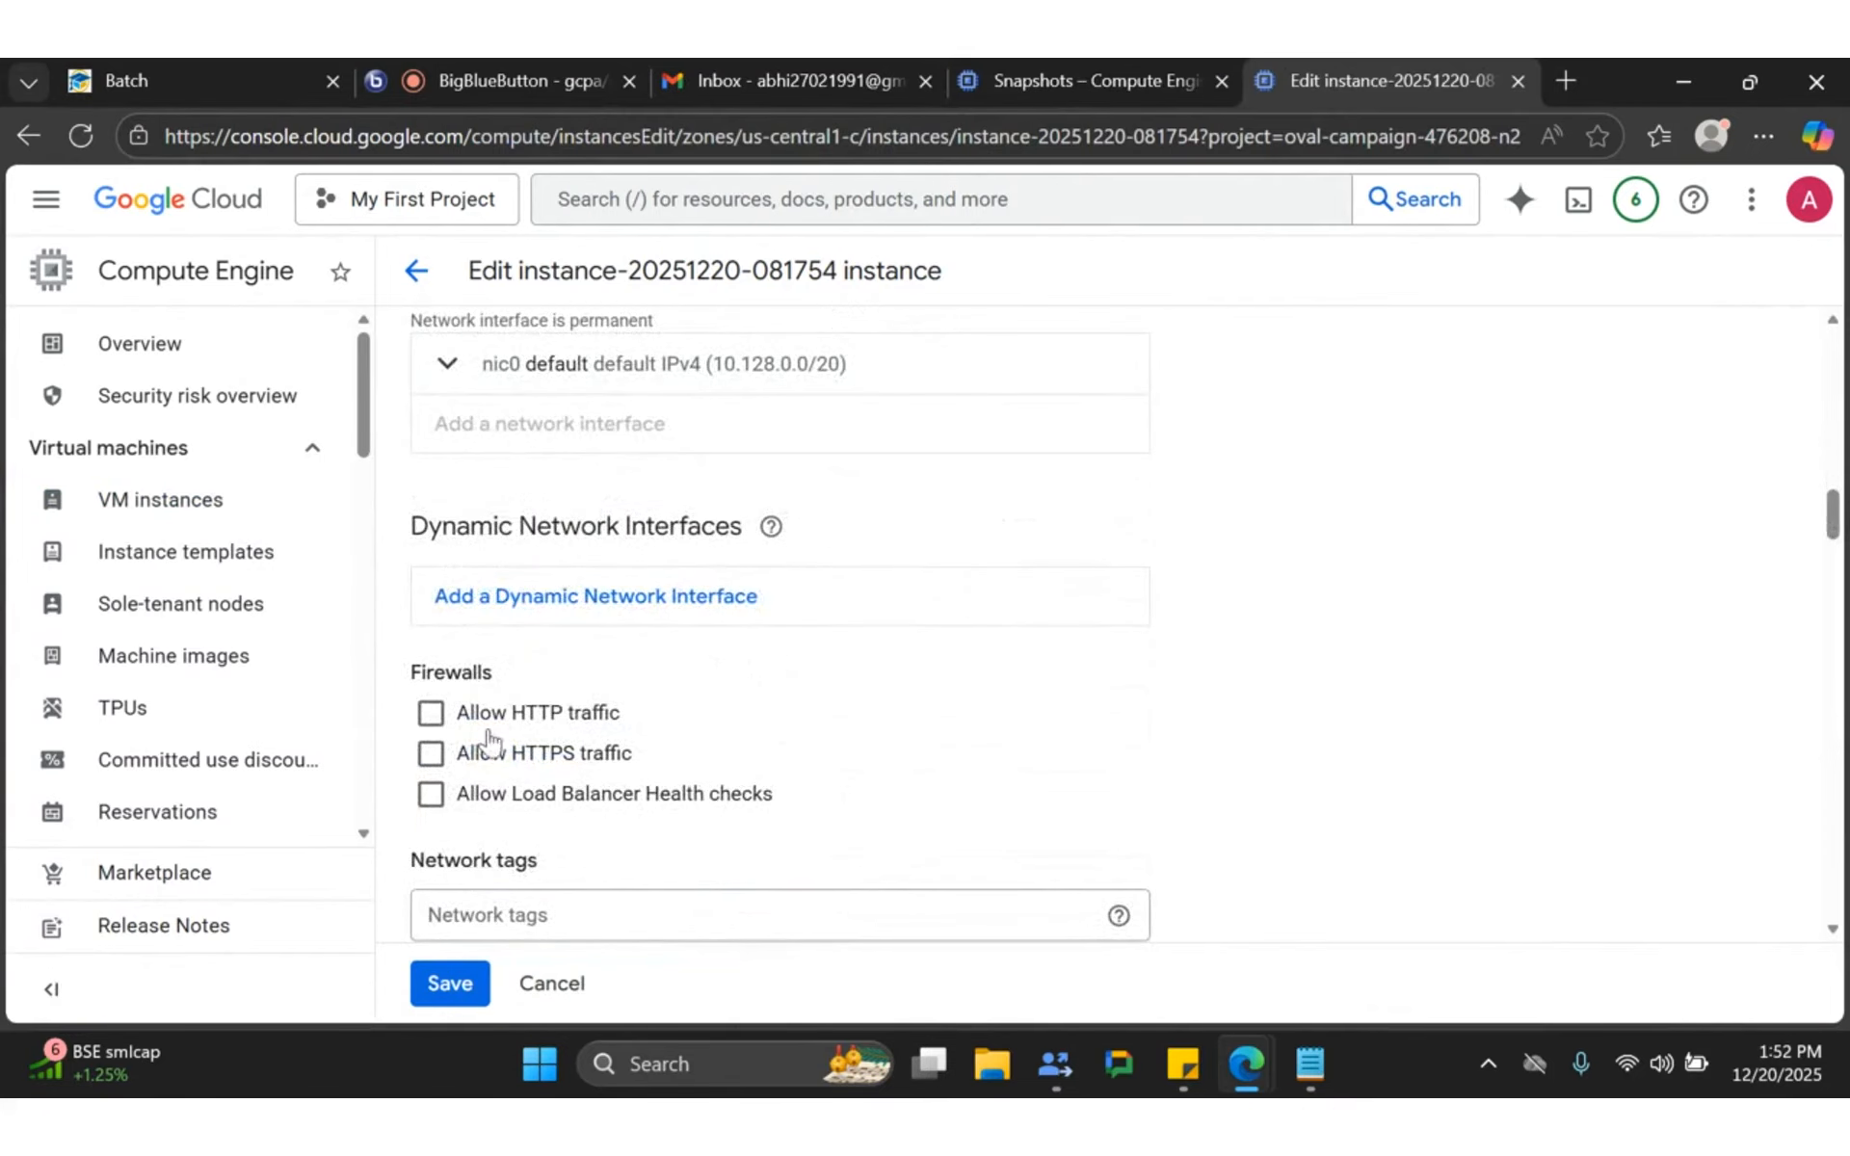
click(430, 713)
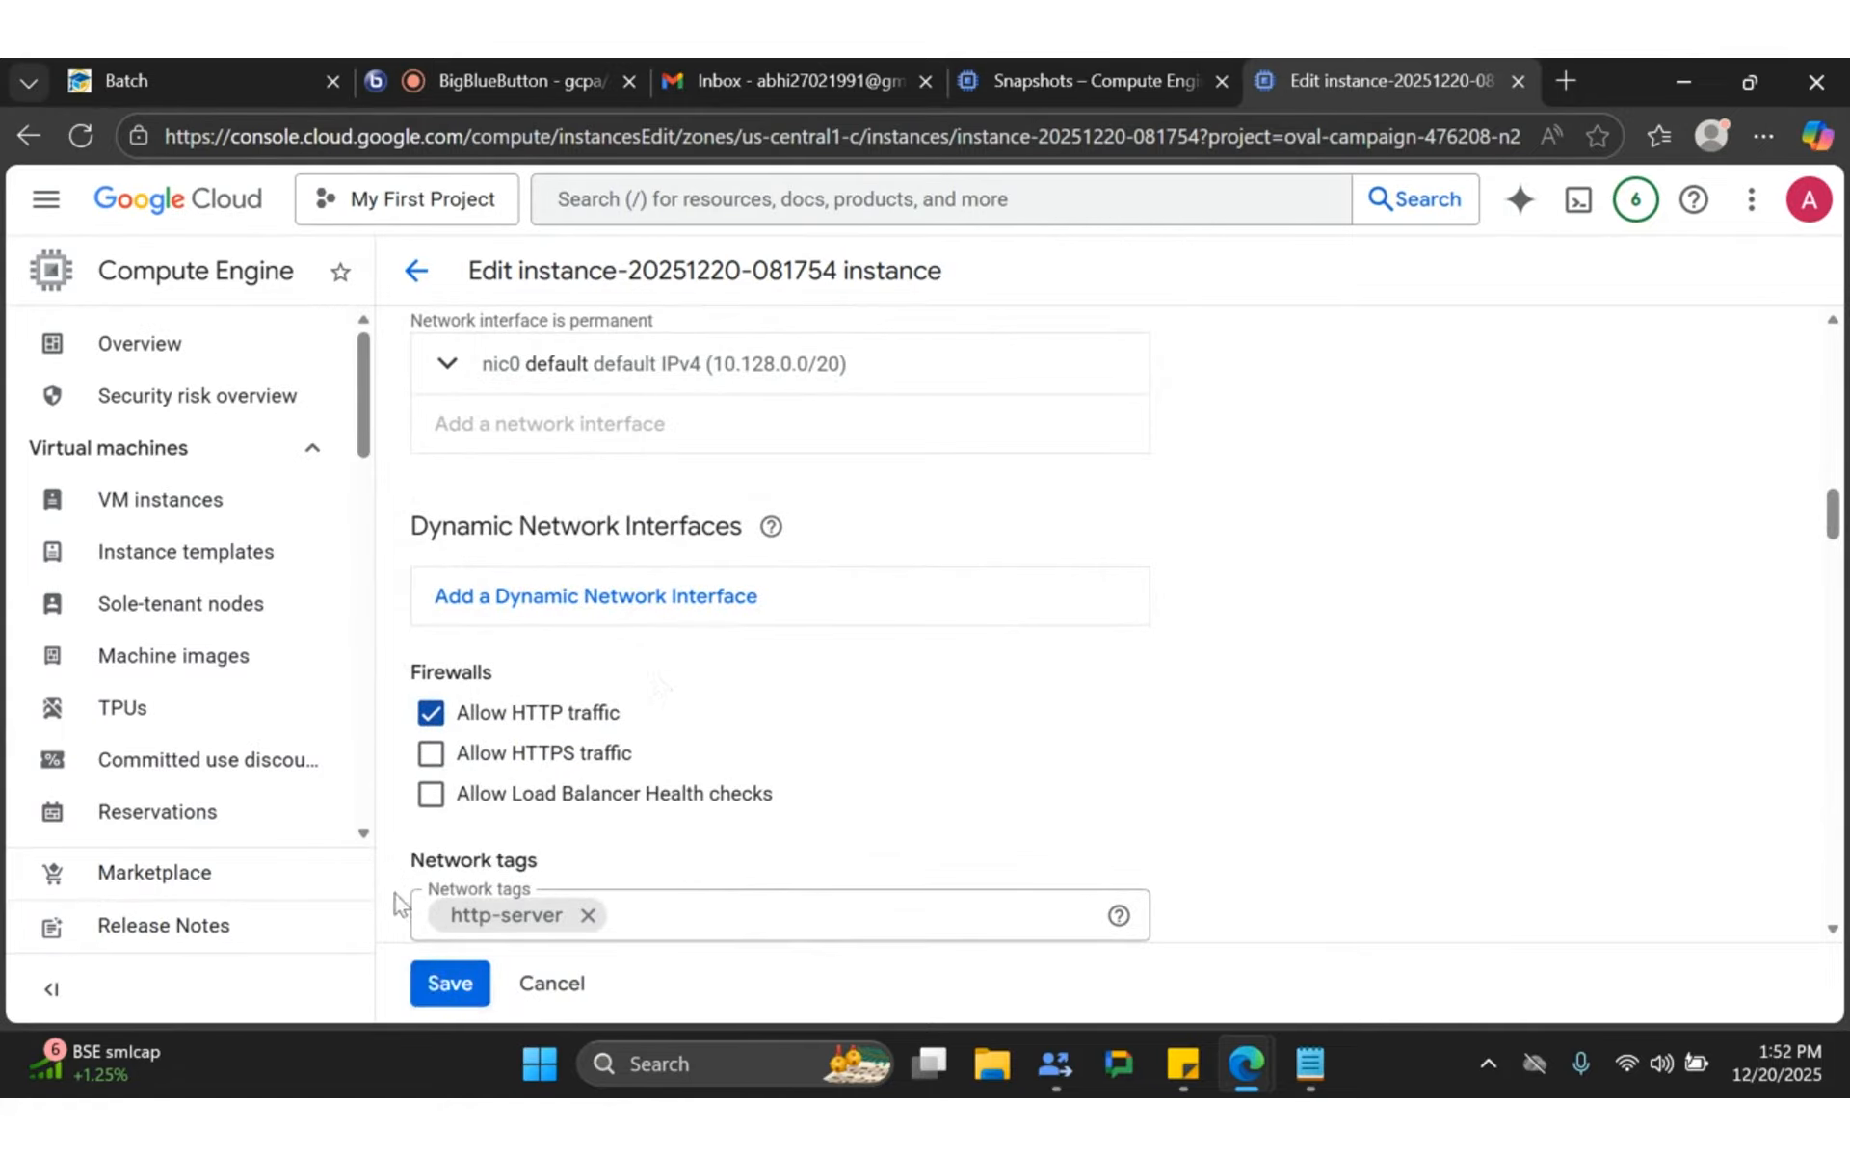
click(454, 992)
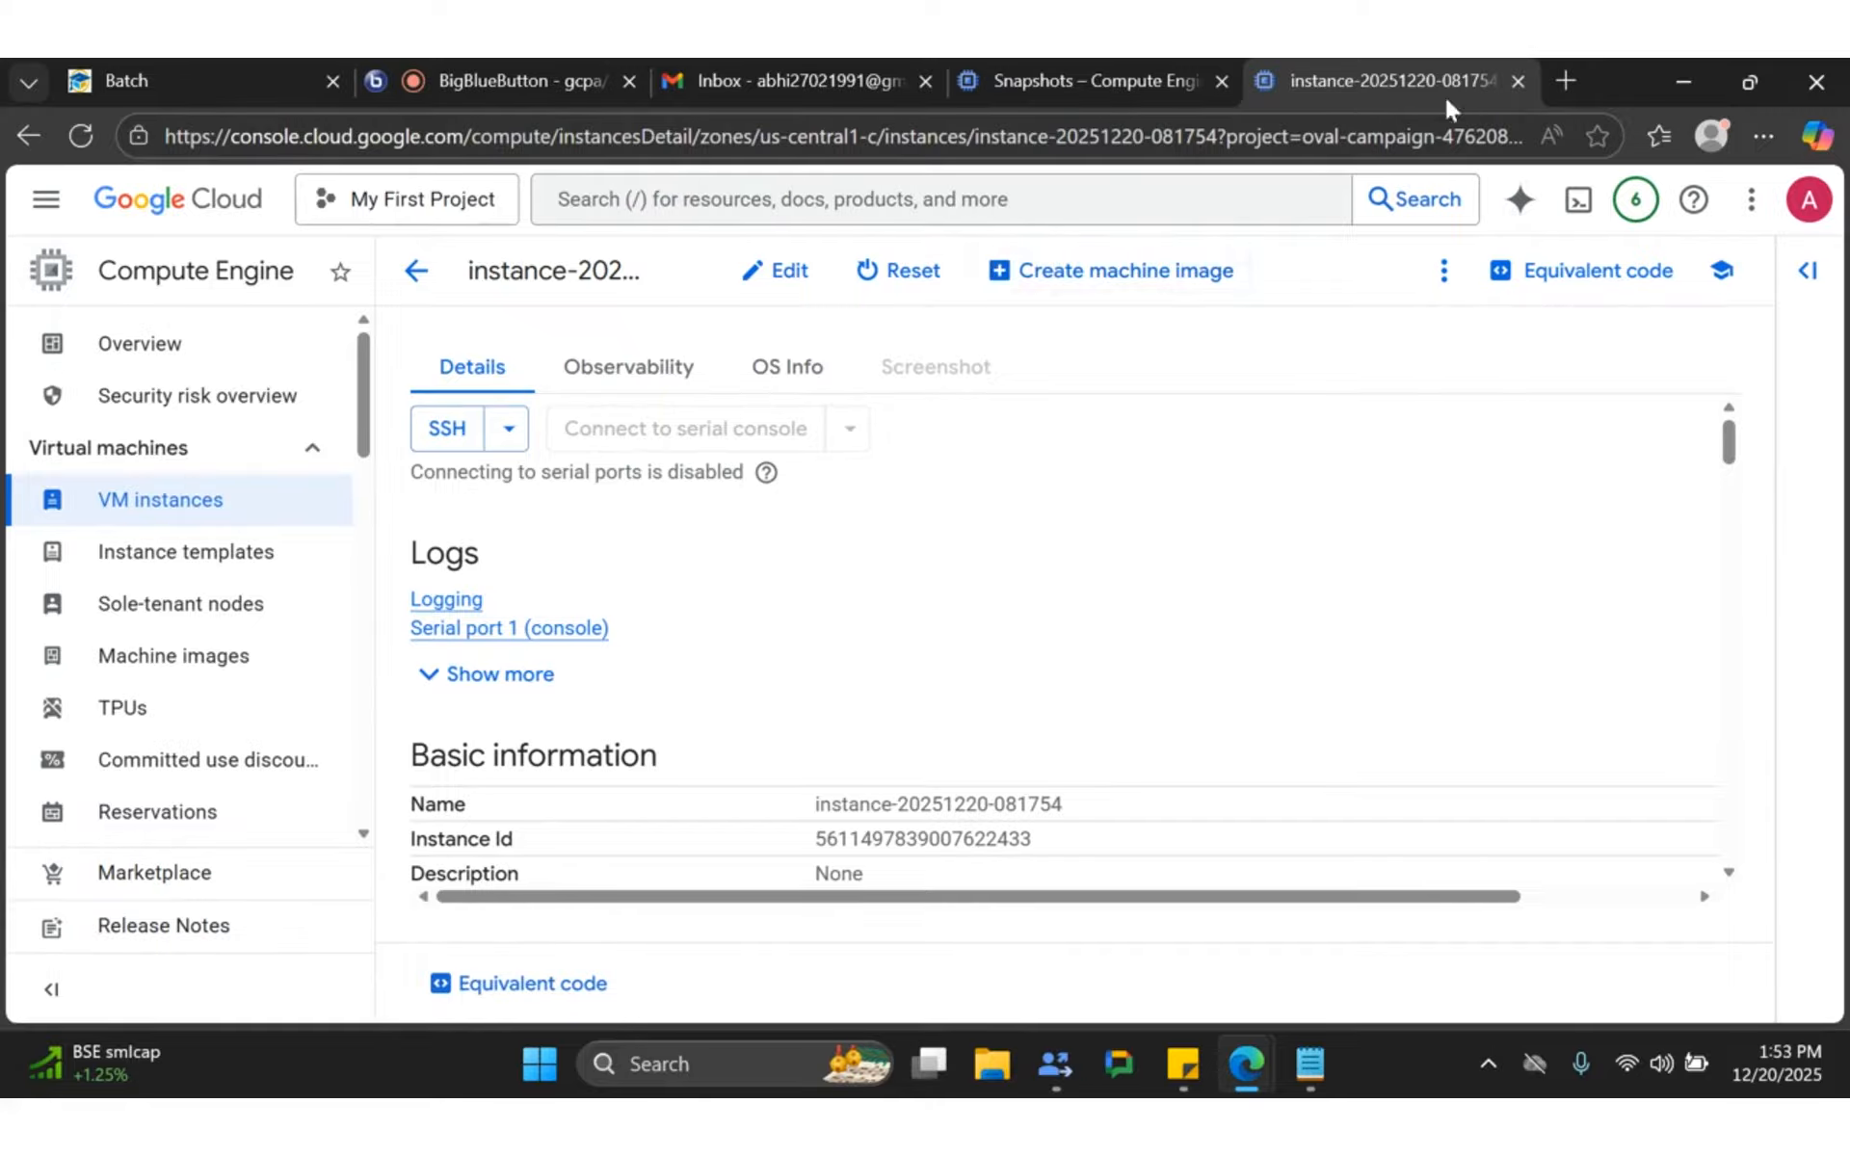
click(1568, 85)
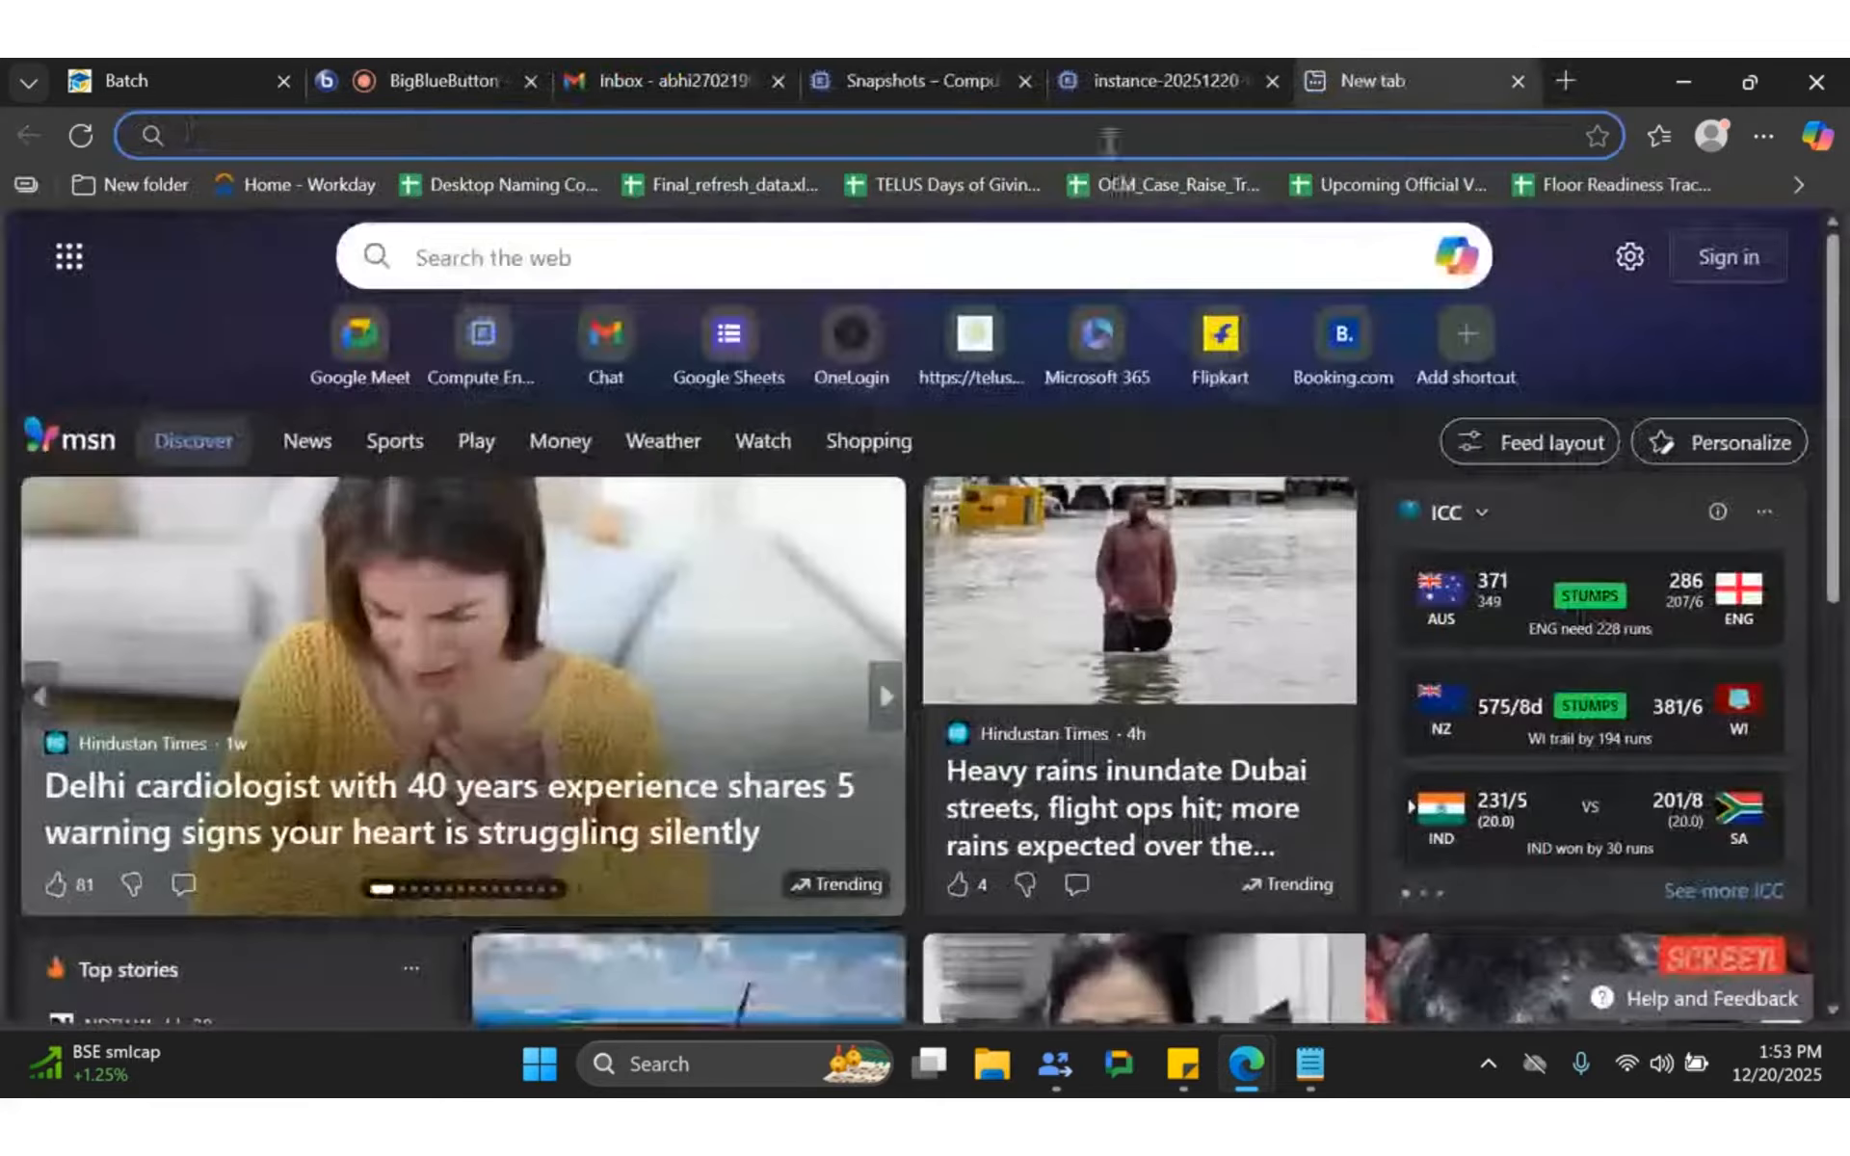
click(1109, 139)
text(34.122.56.100)
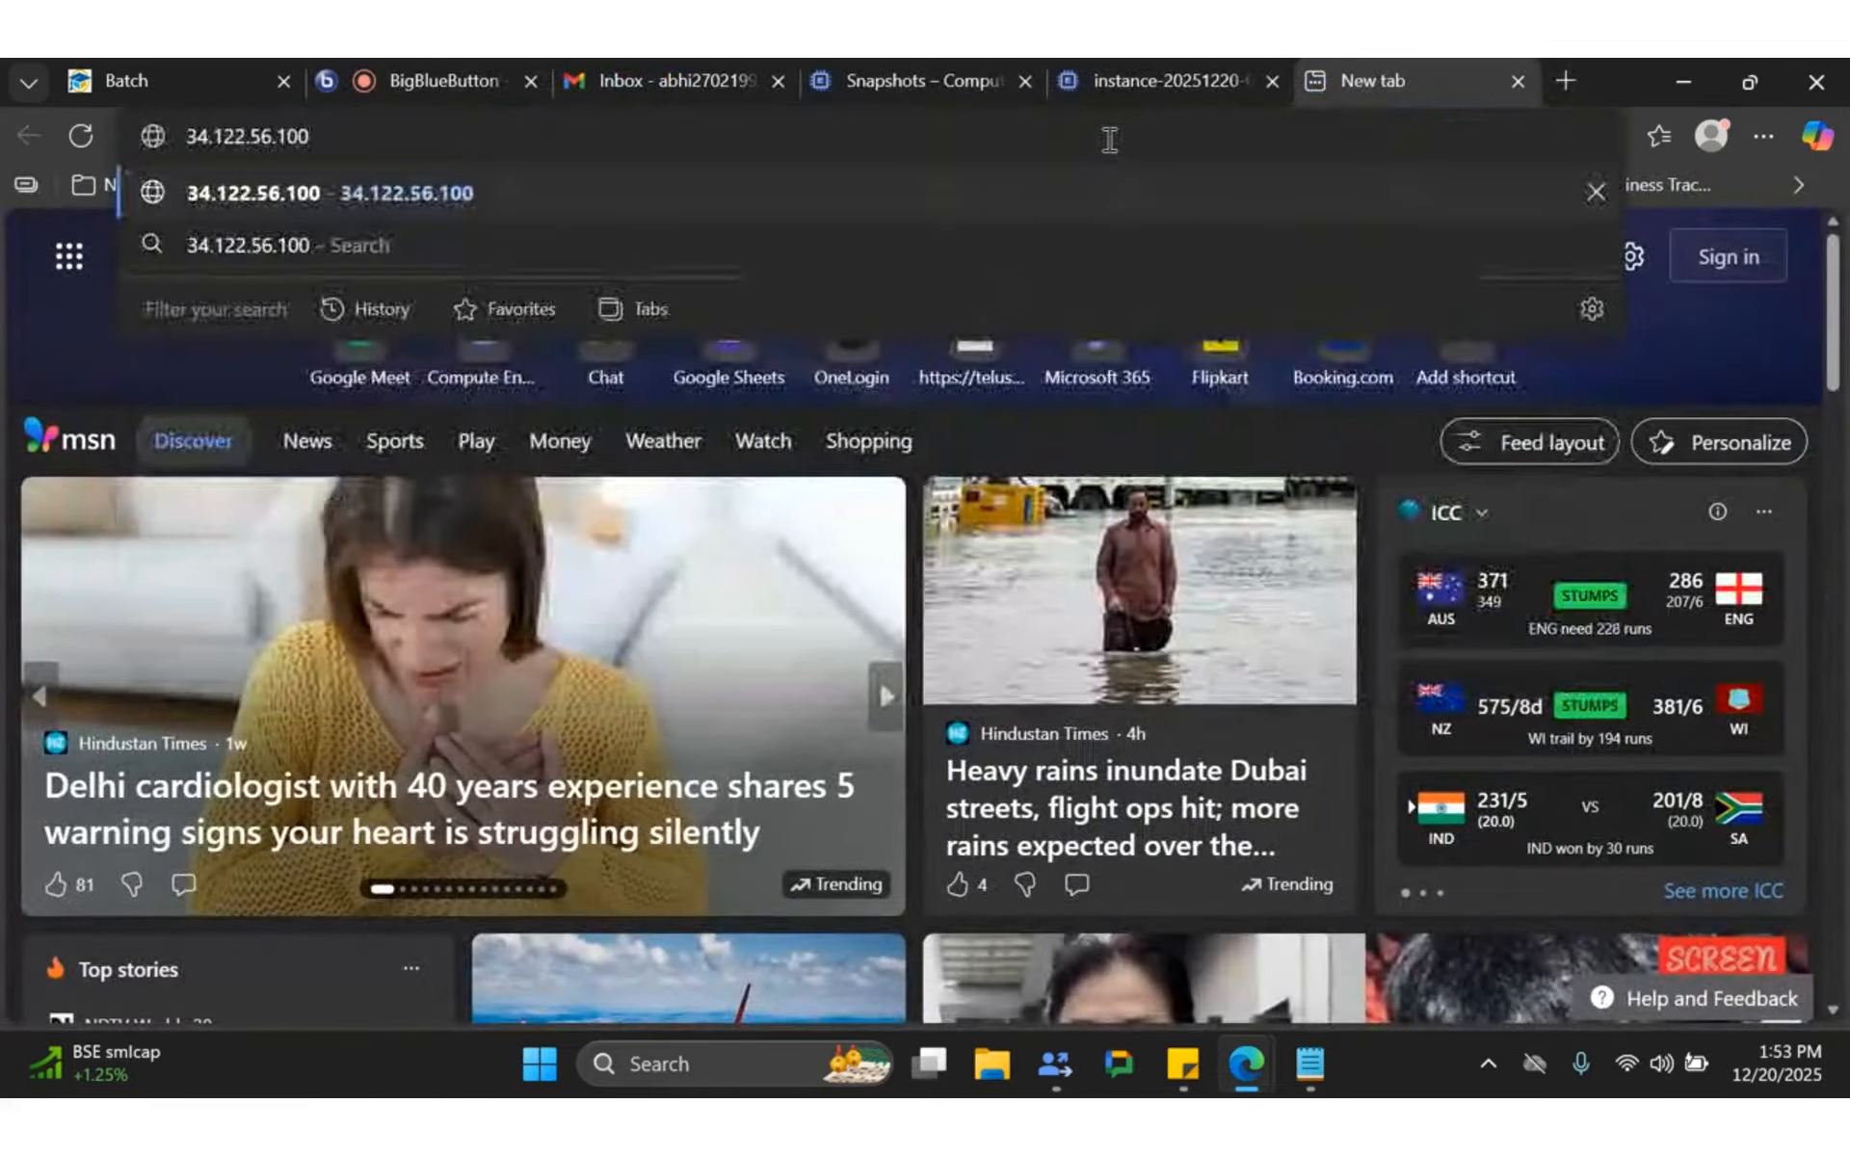
key(Return)
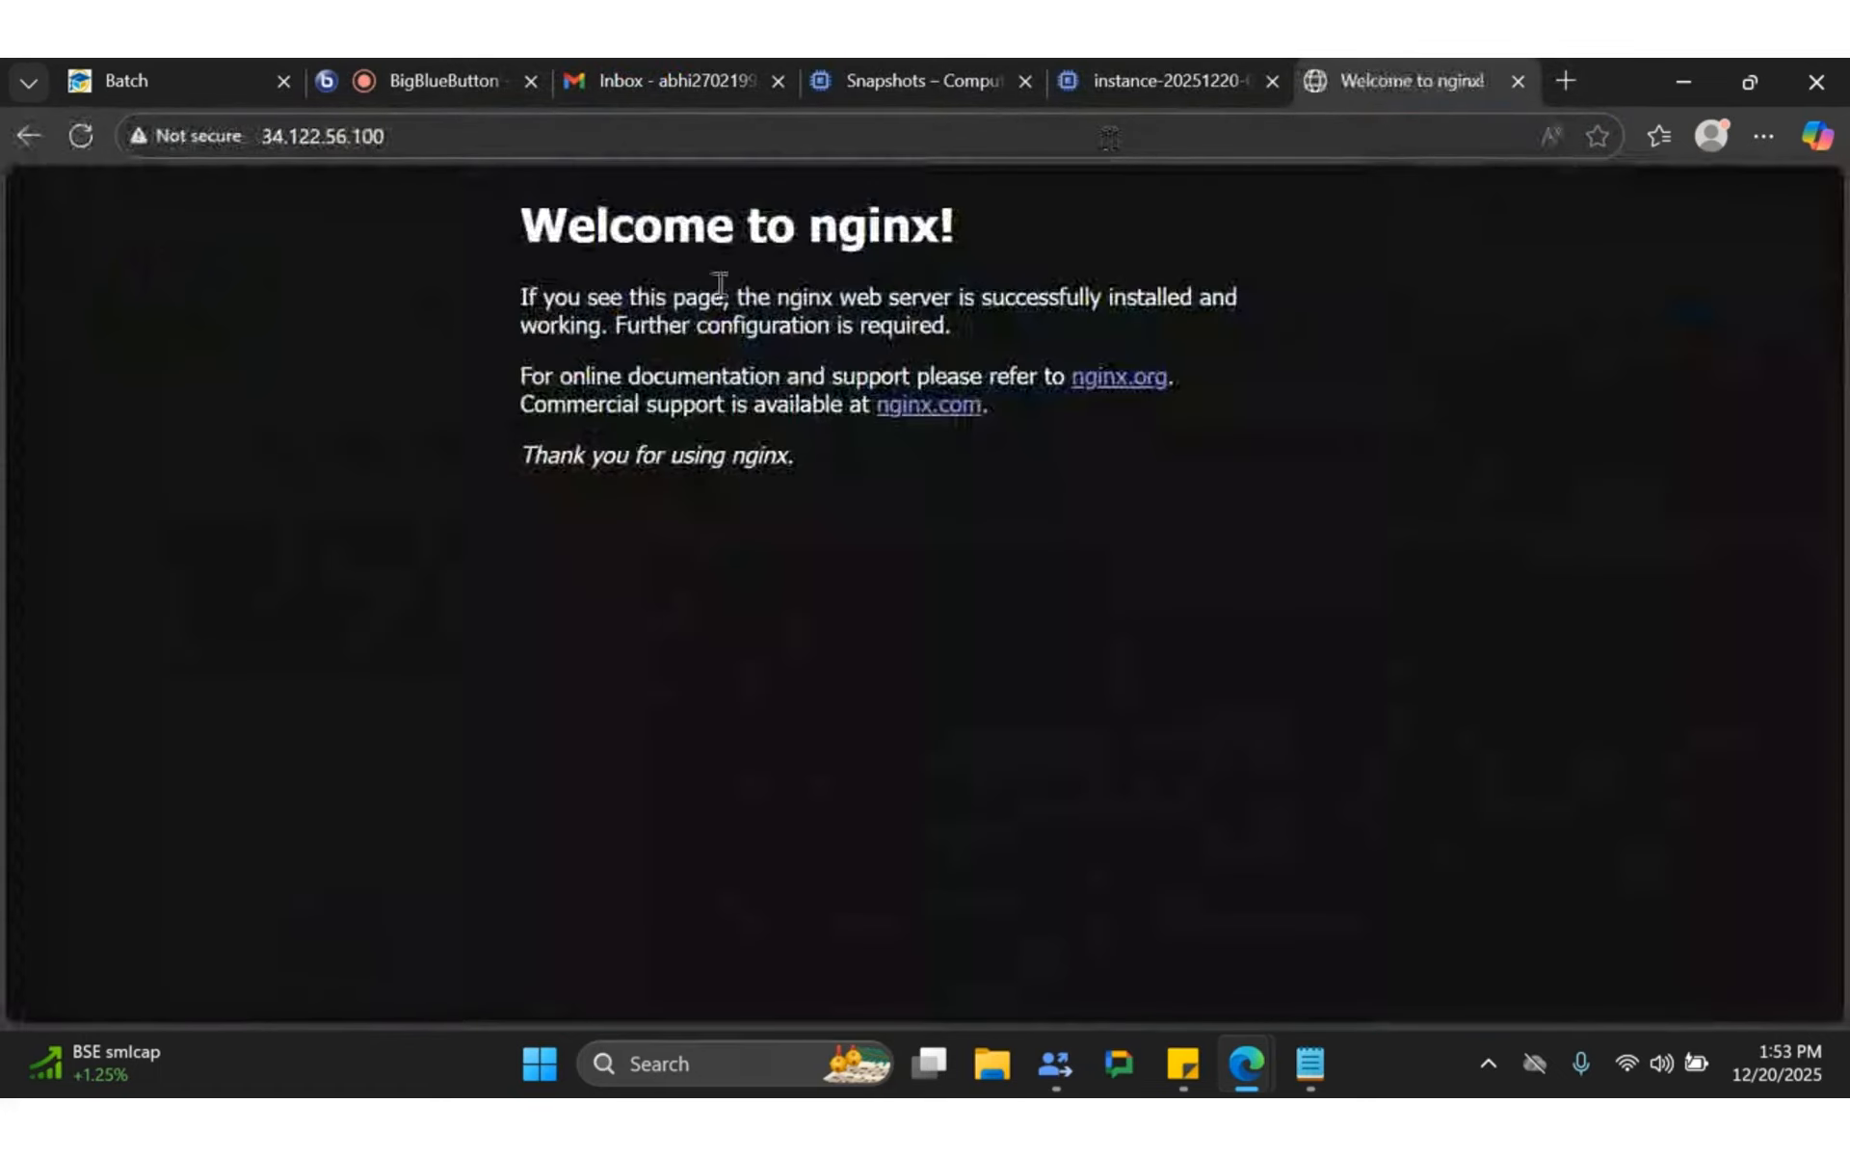
drag(507, 236, 1050, 231)
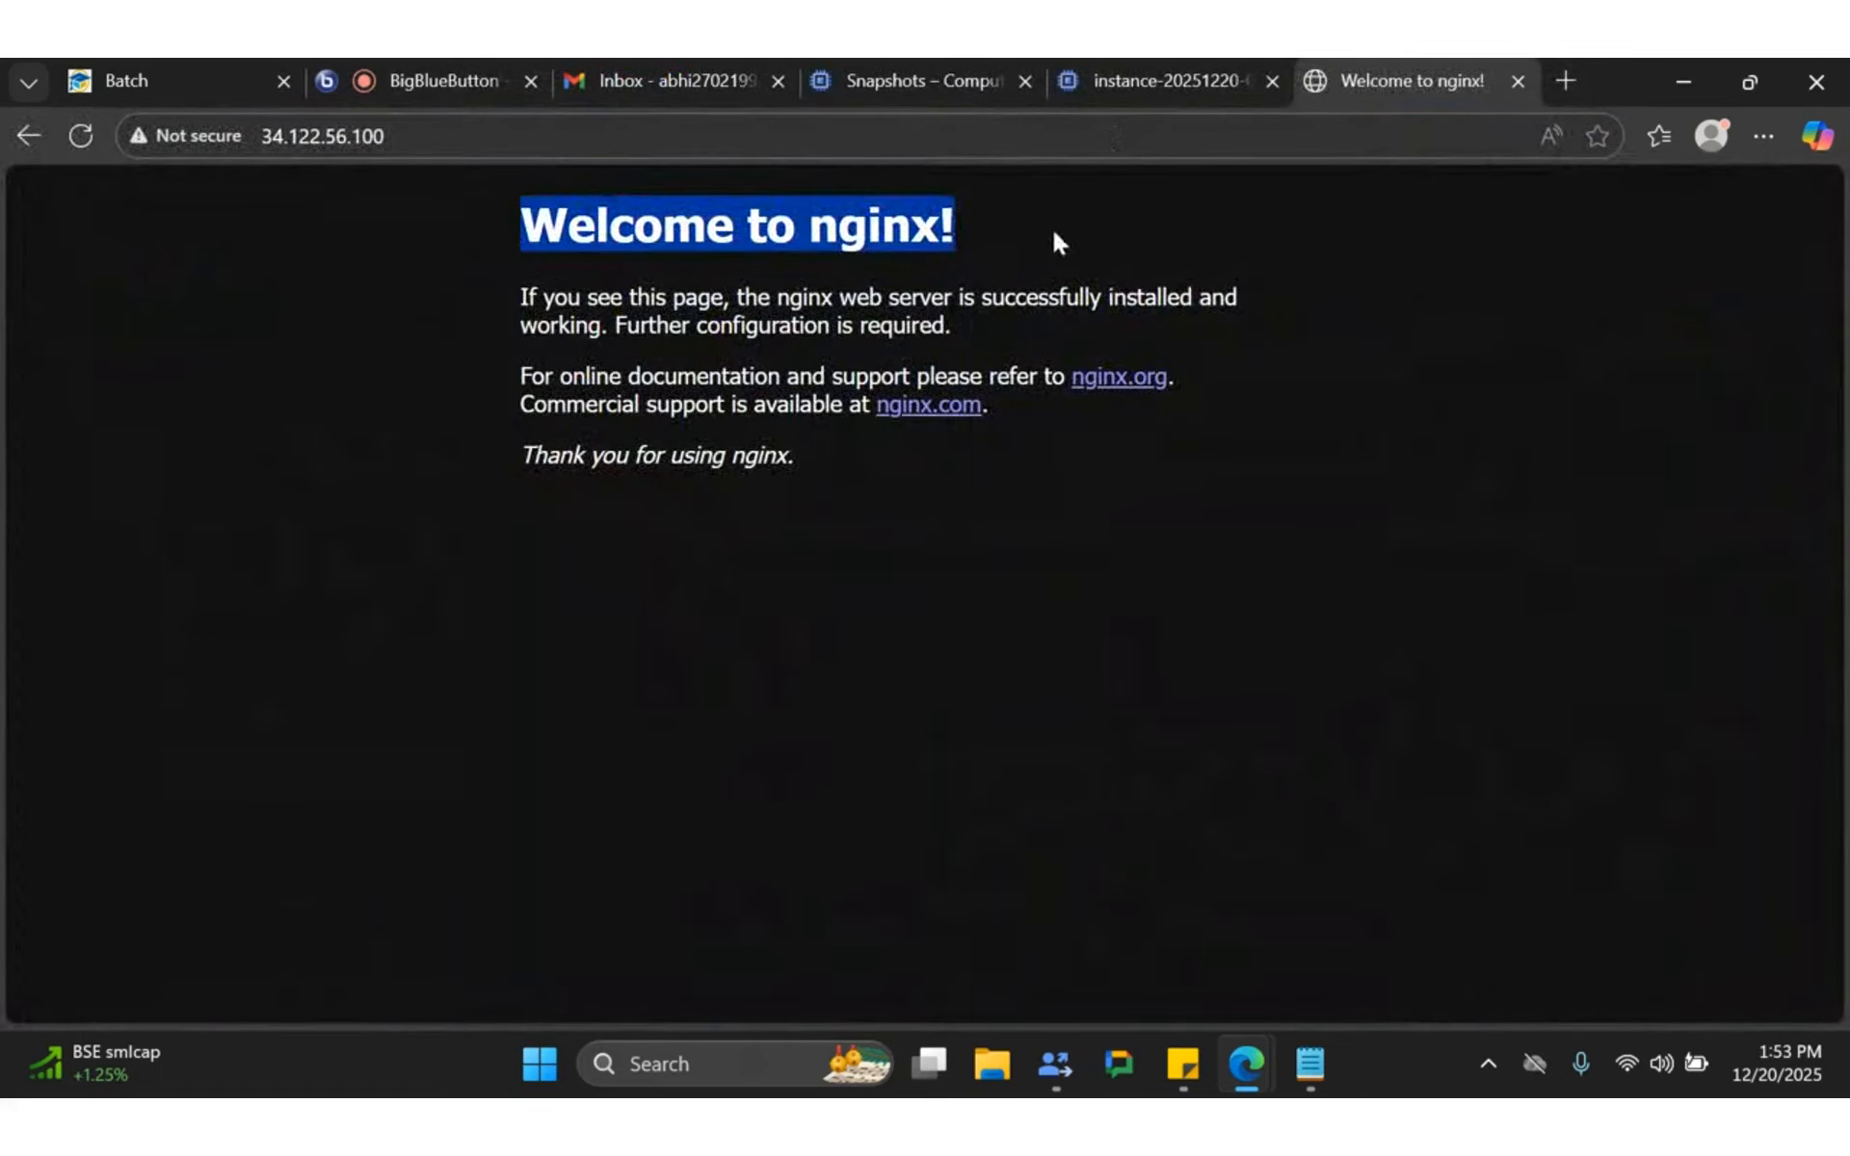
drag(865, 482, 344, 154)
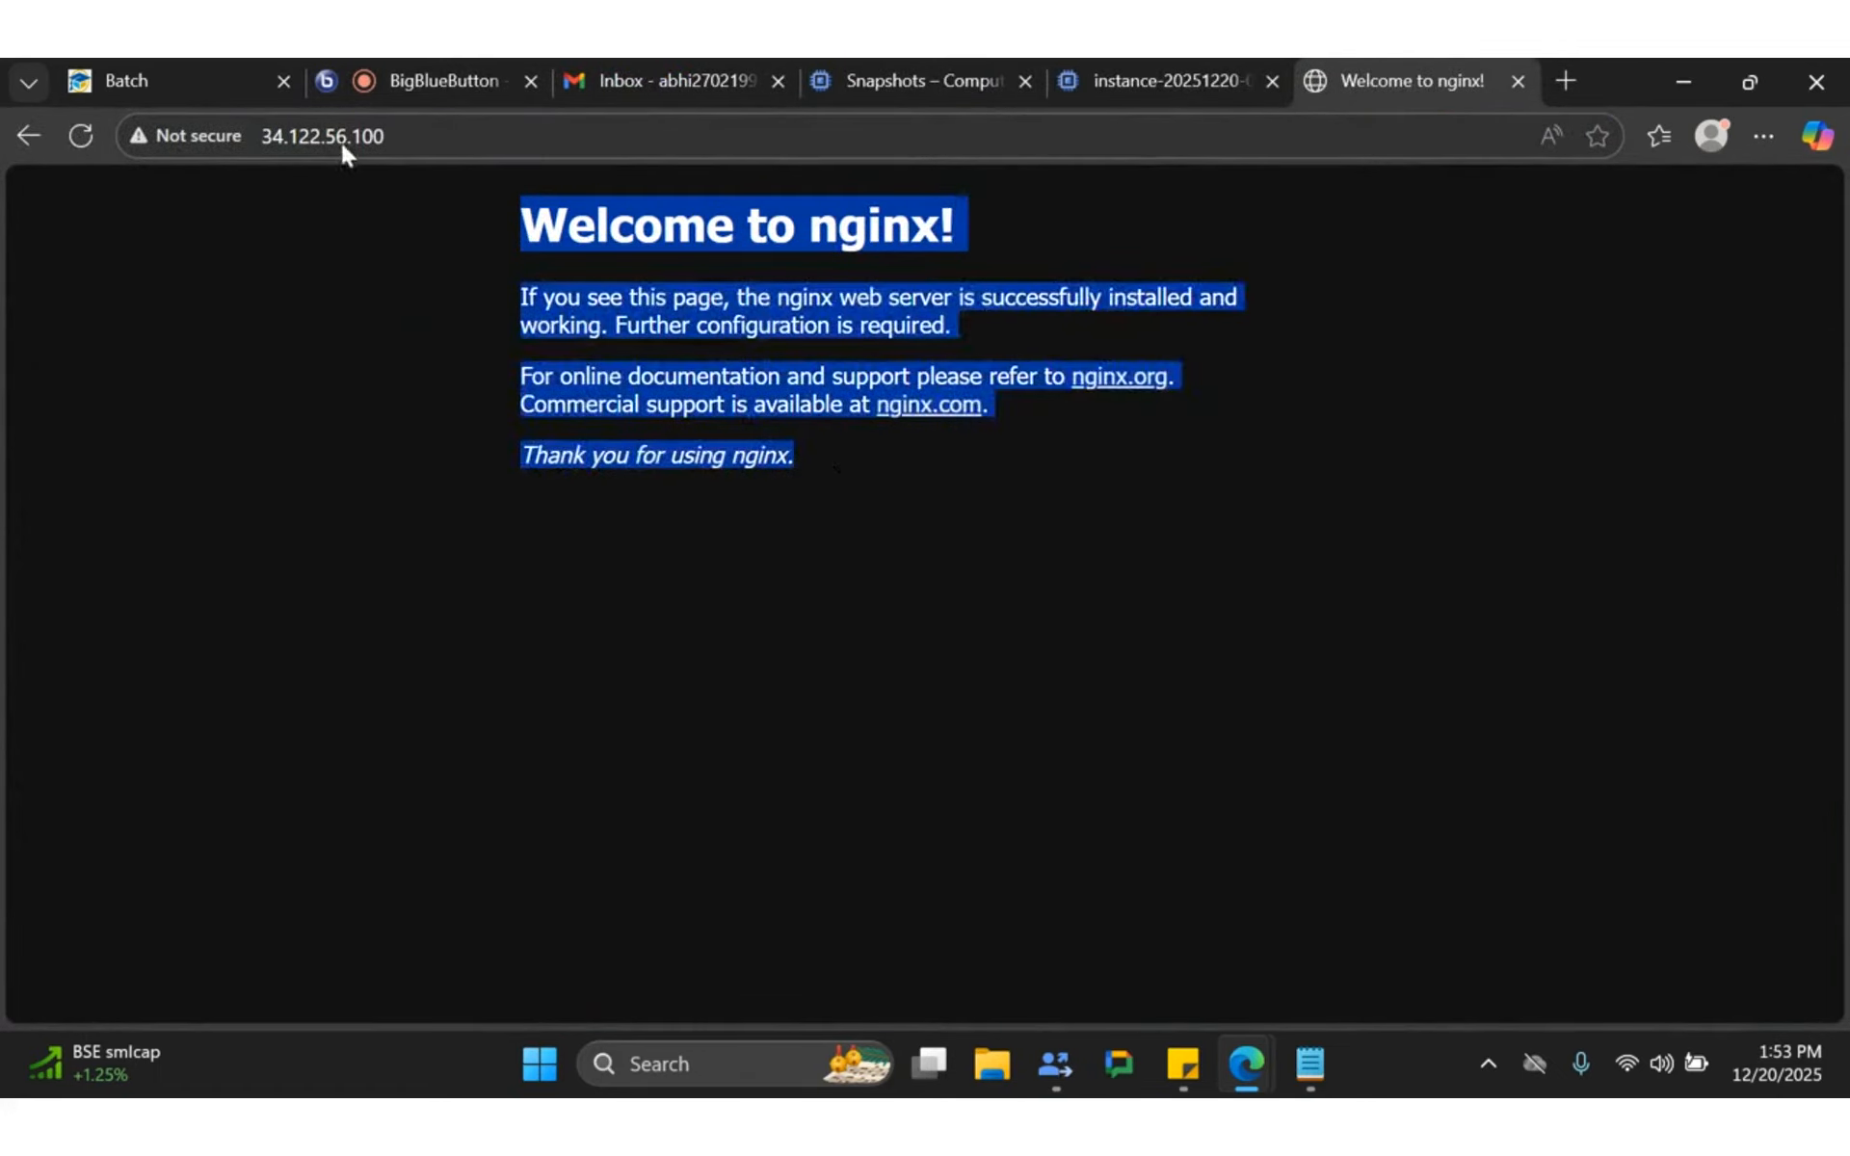
mouse_move(1173, 84)
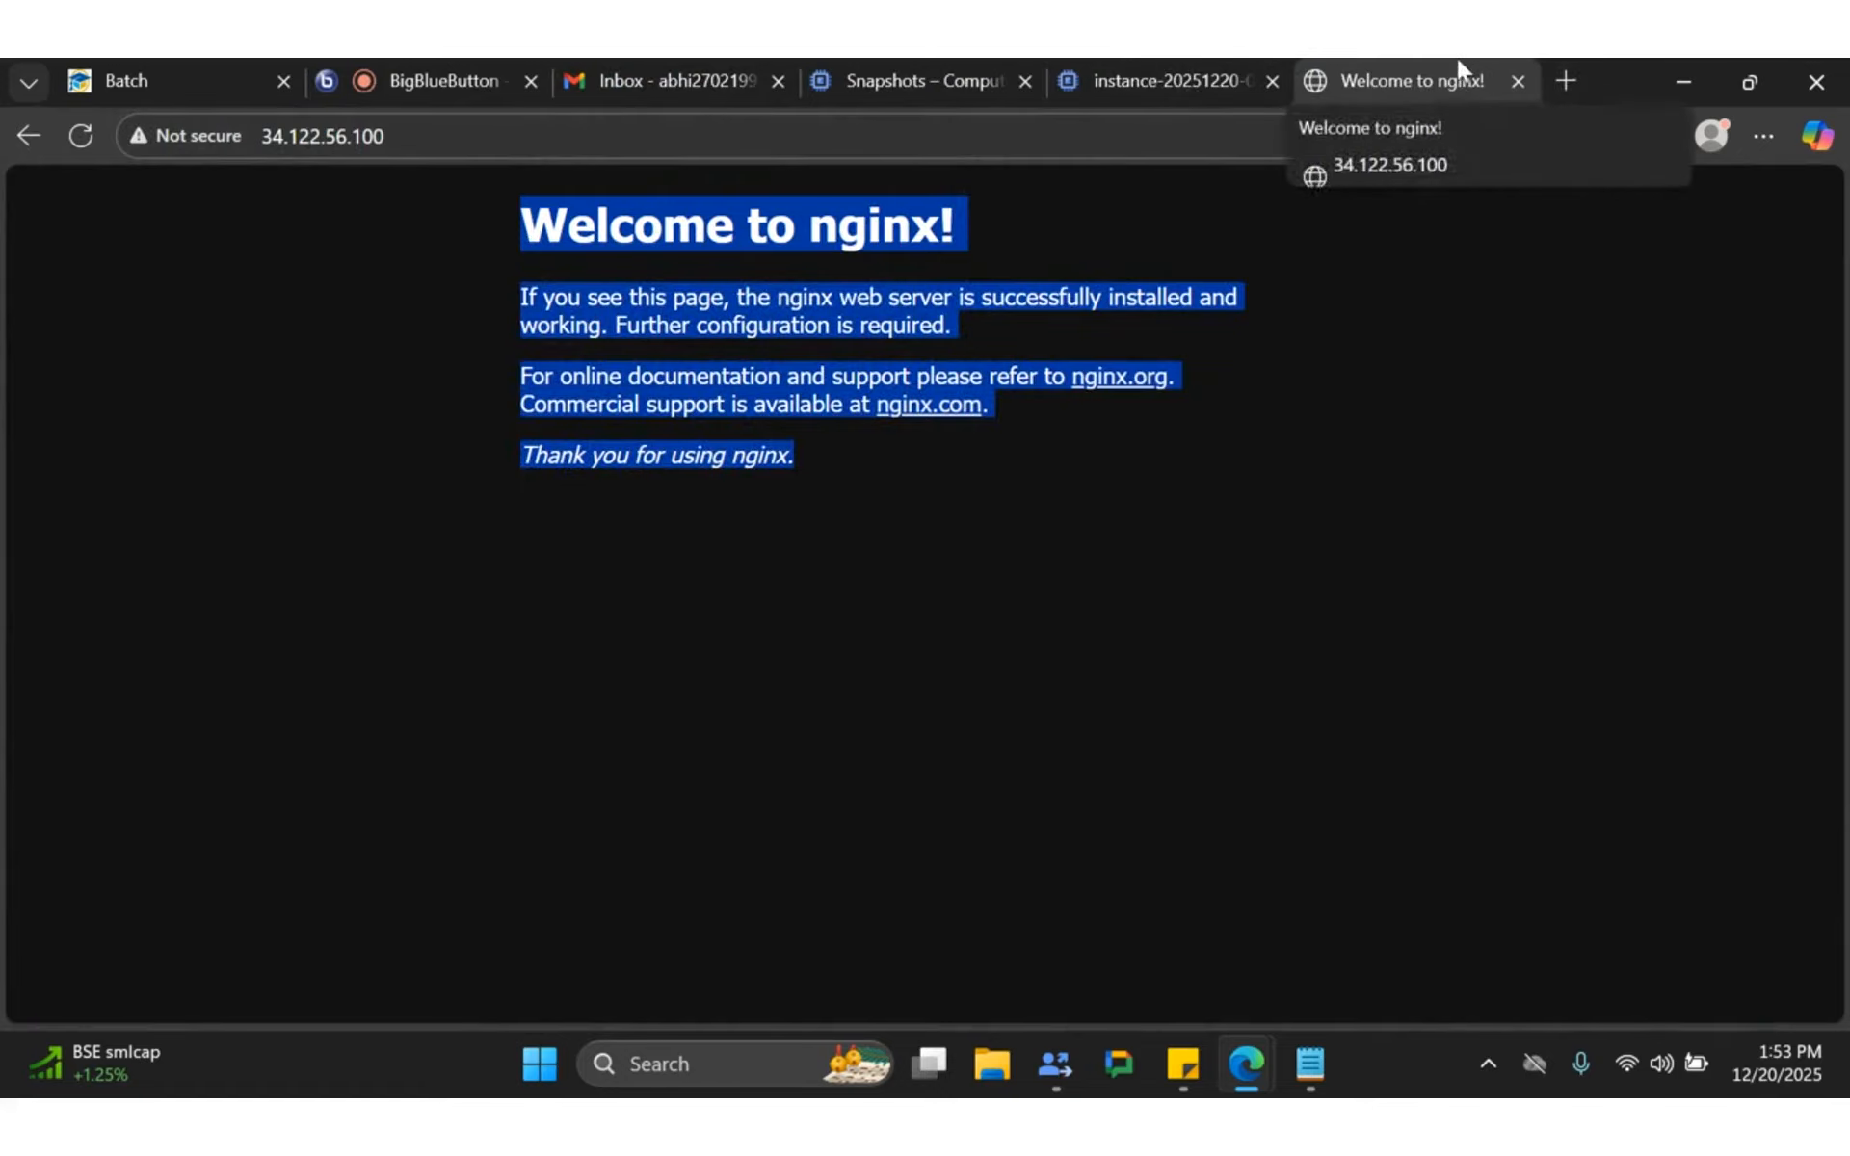
click(1517, 82)
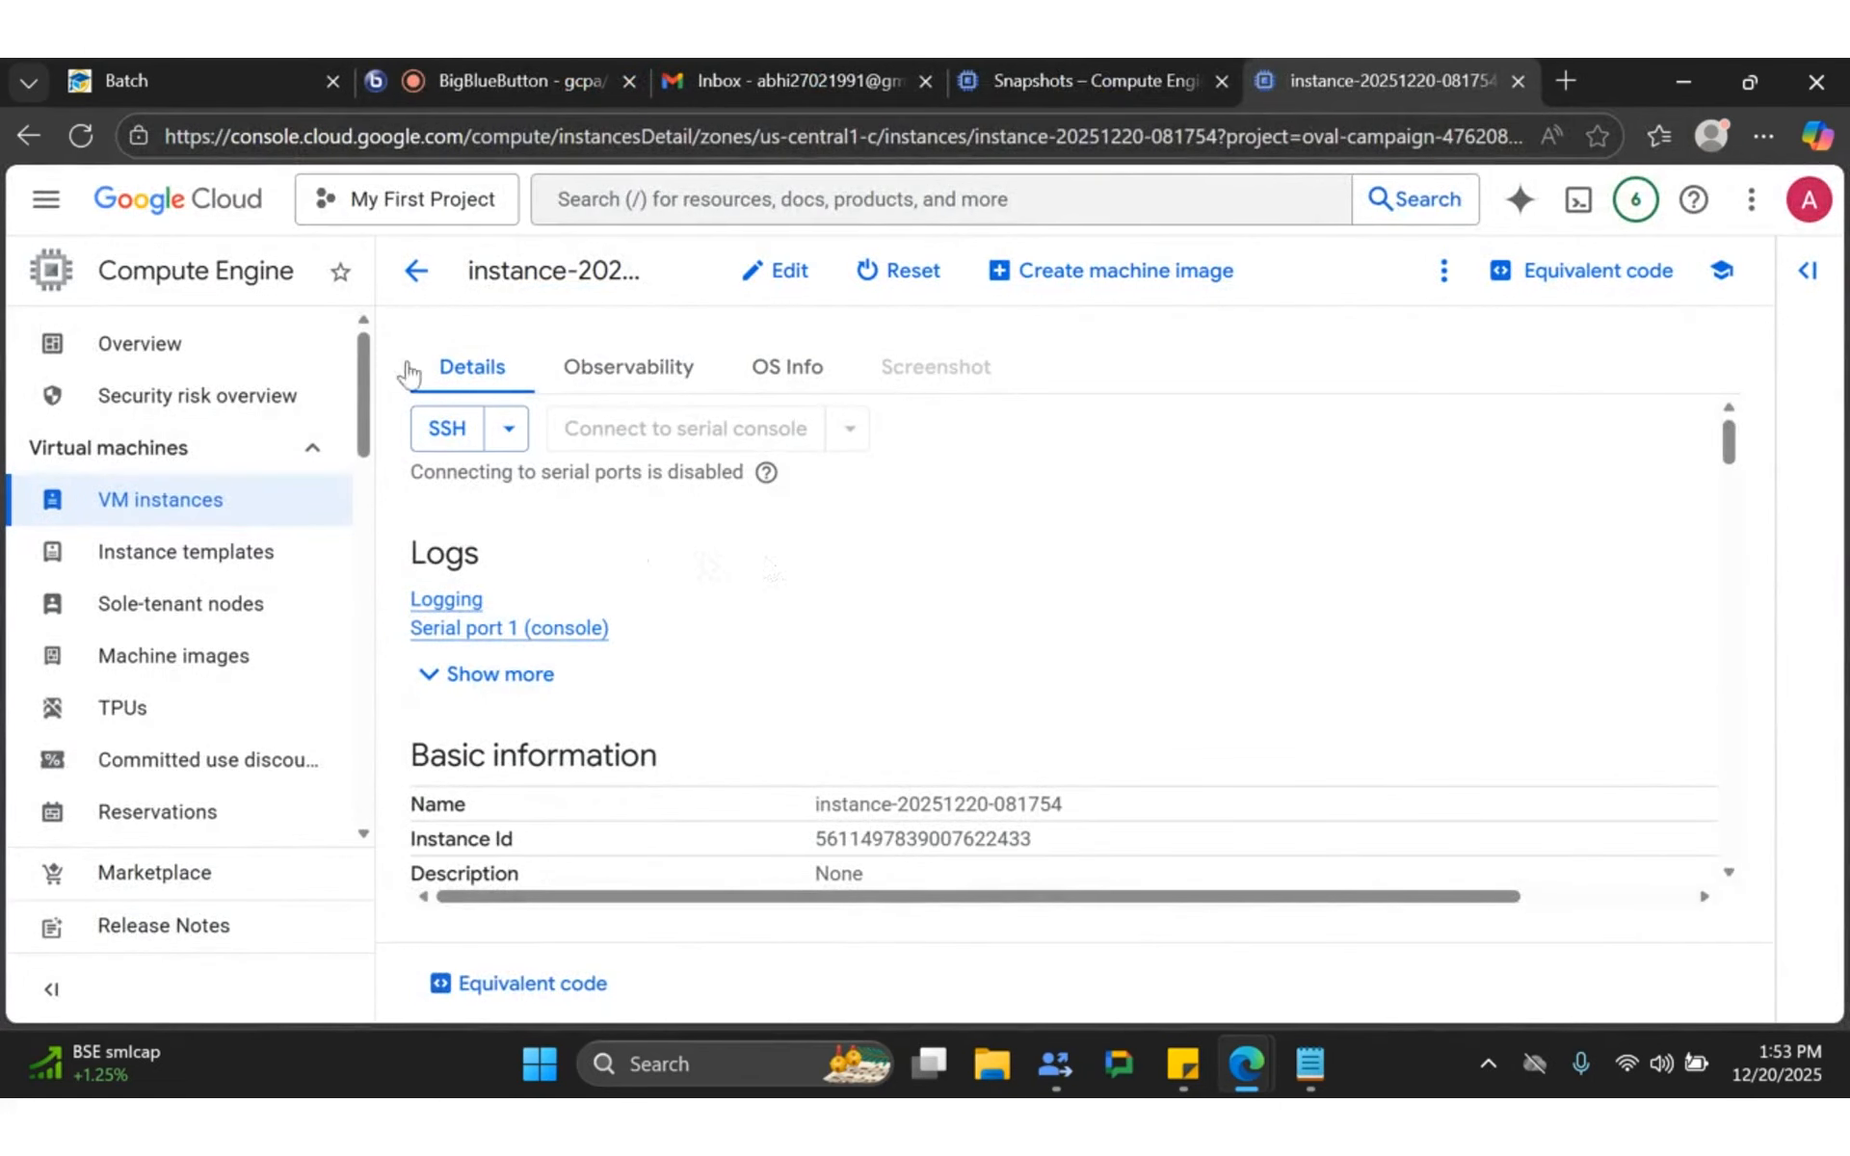
click(414, 279)
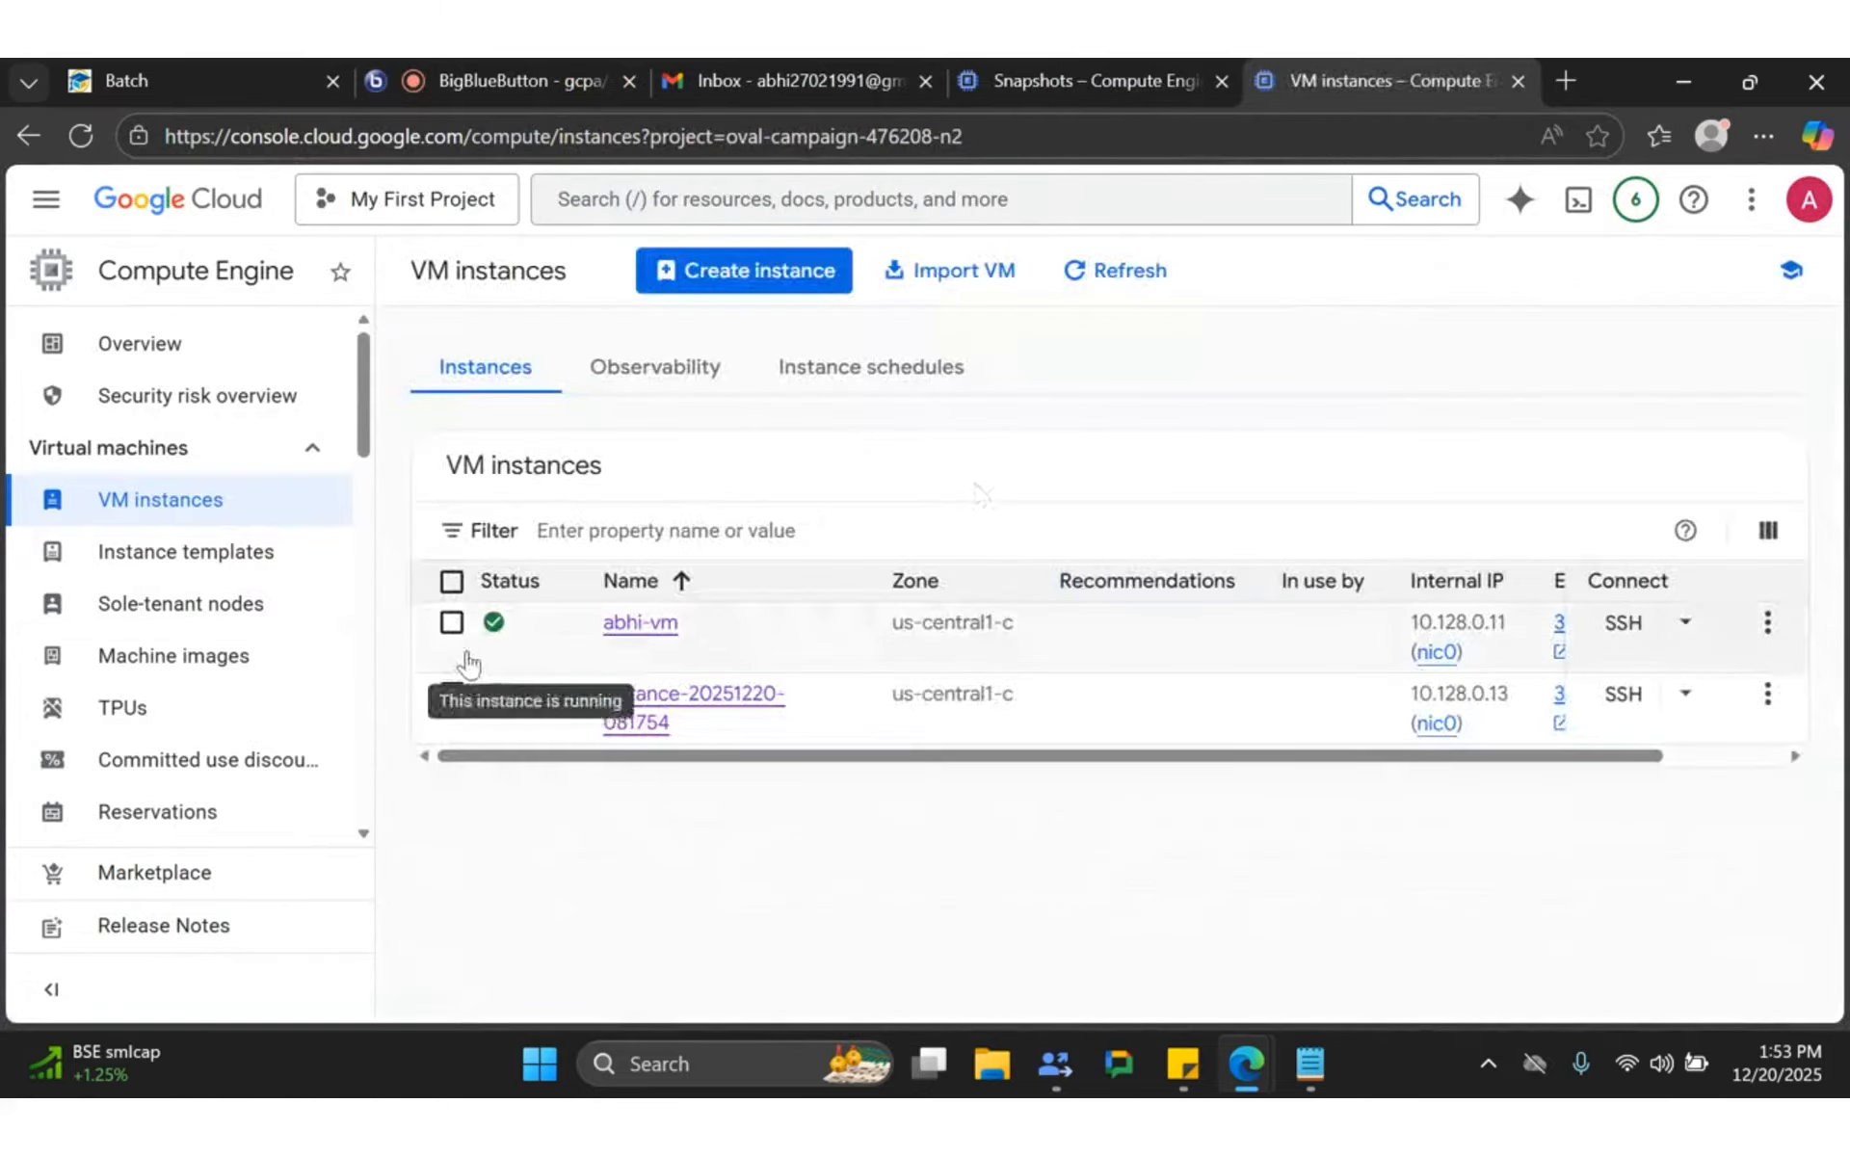
click(452, 693)
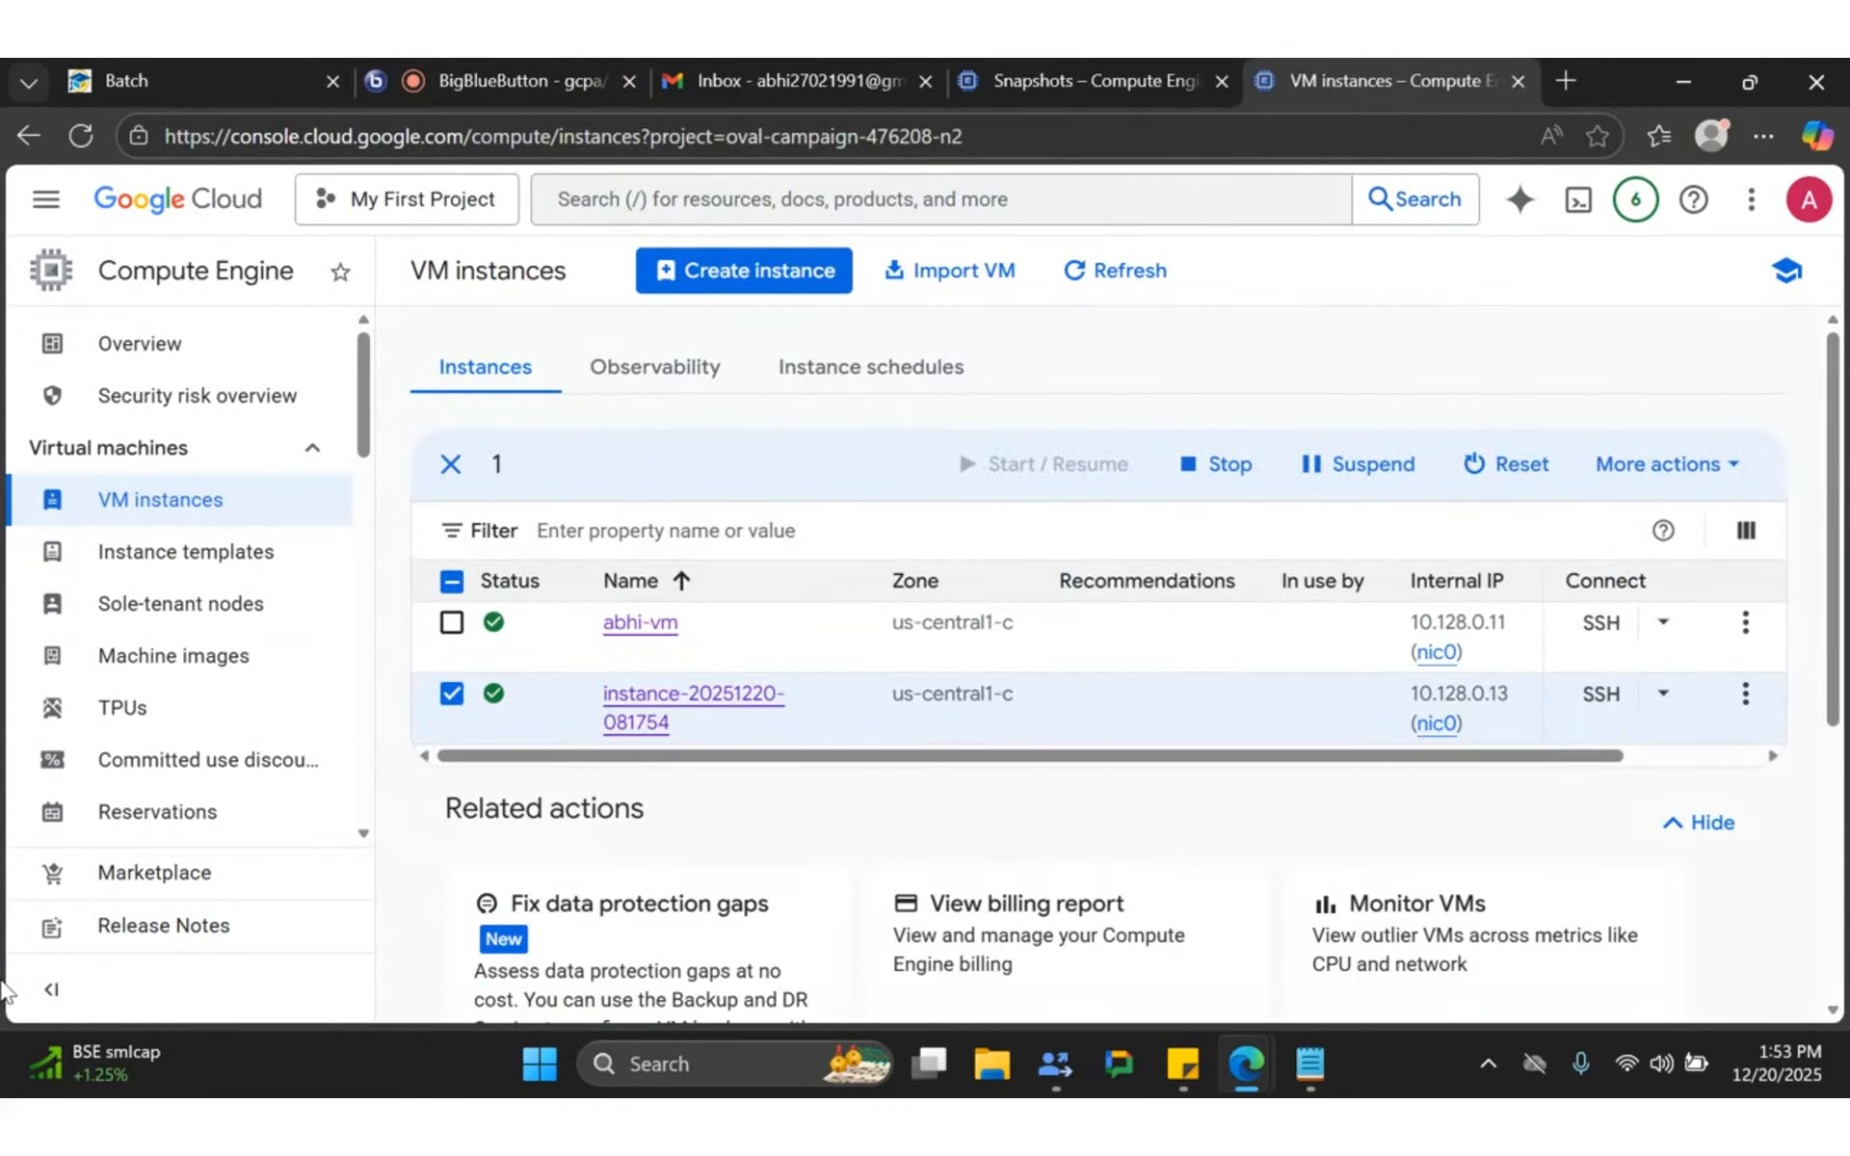
click(1746, 694)
click(1450, 786)
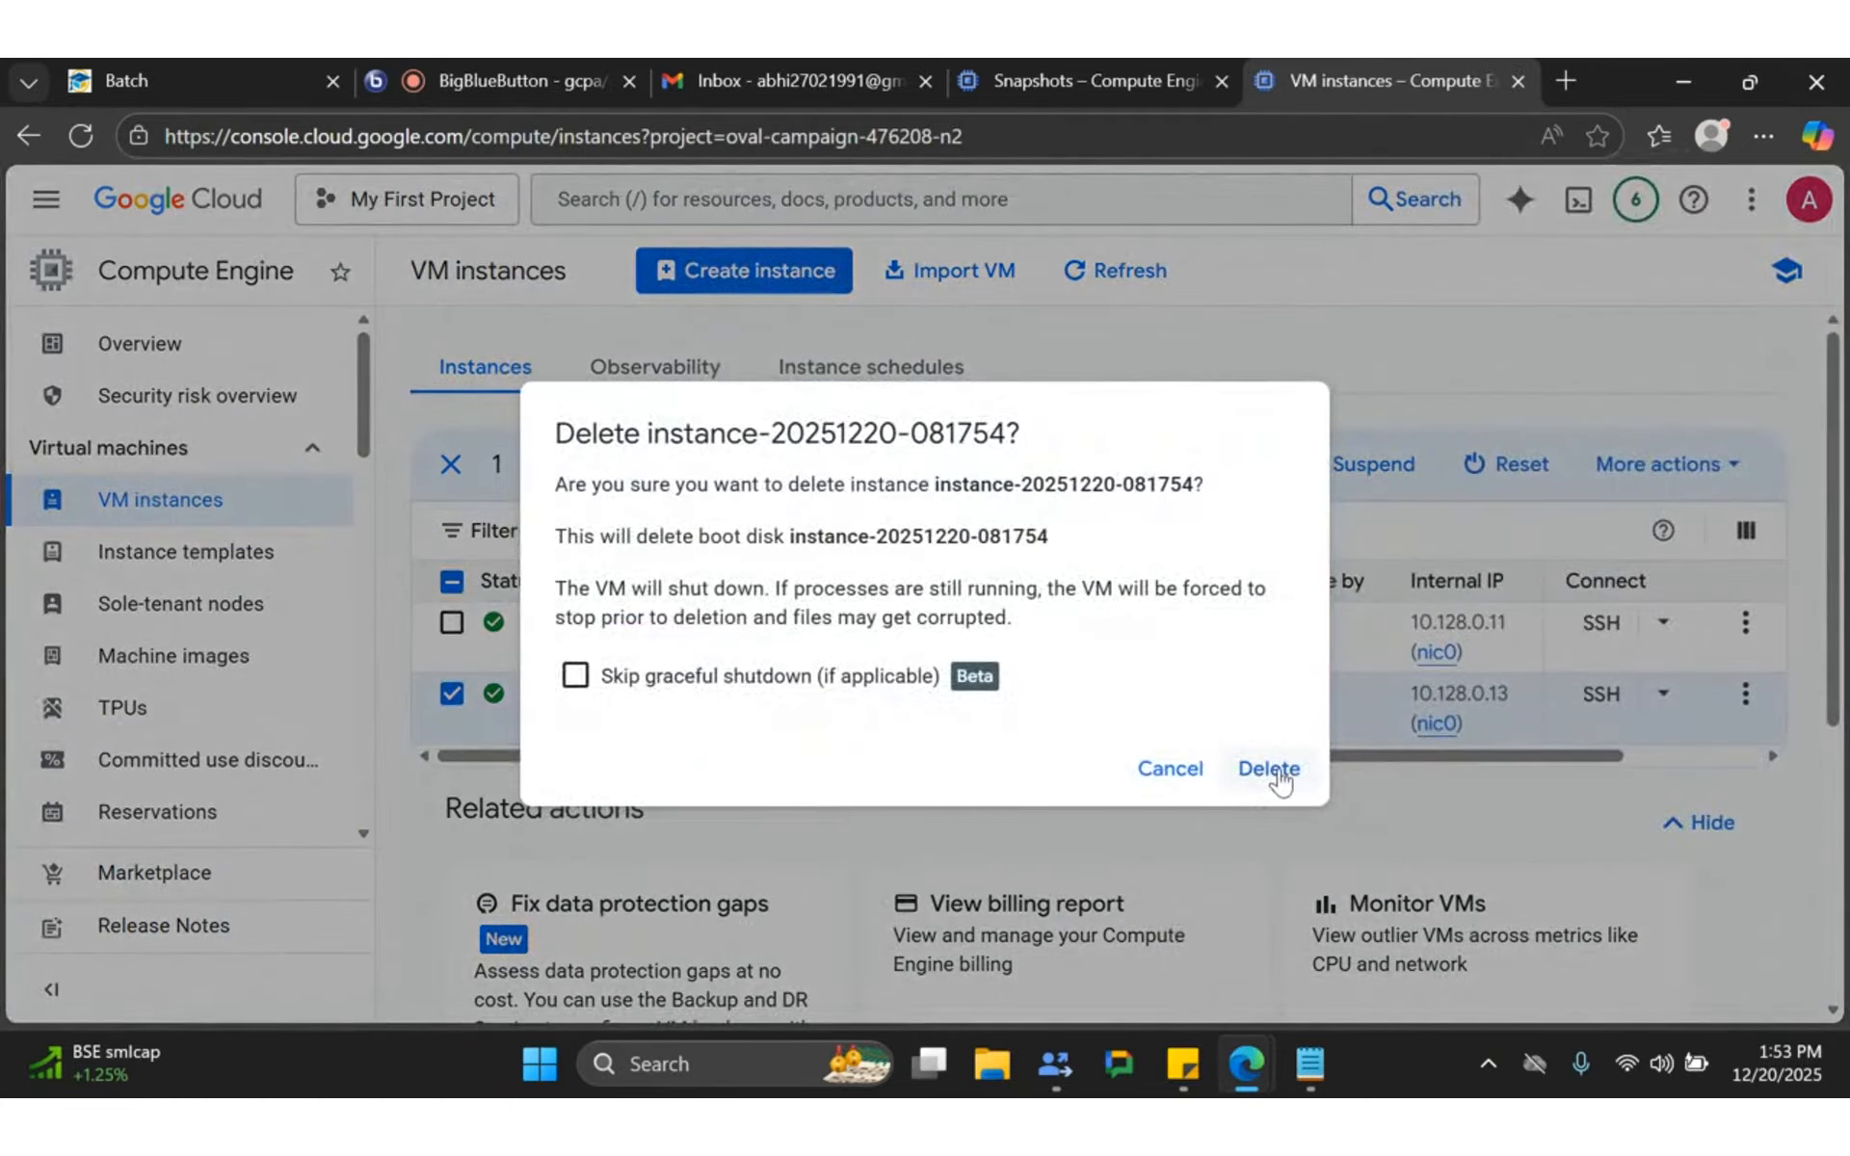
click(1088, 77)
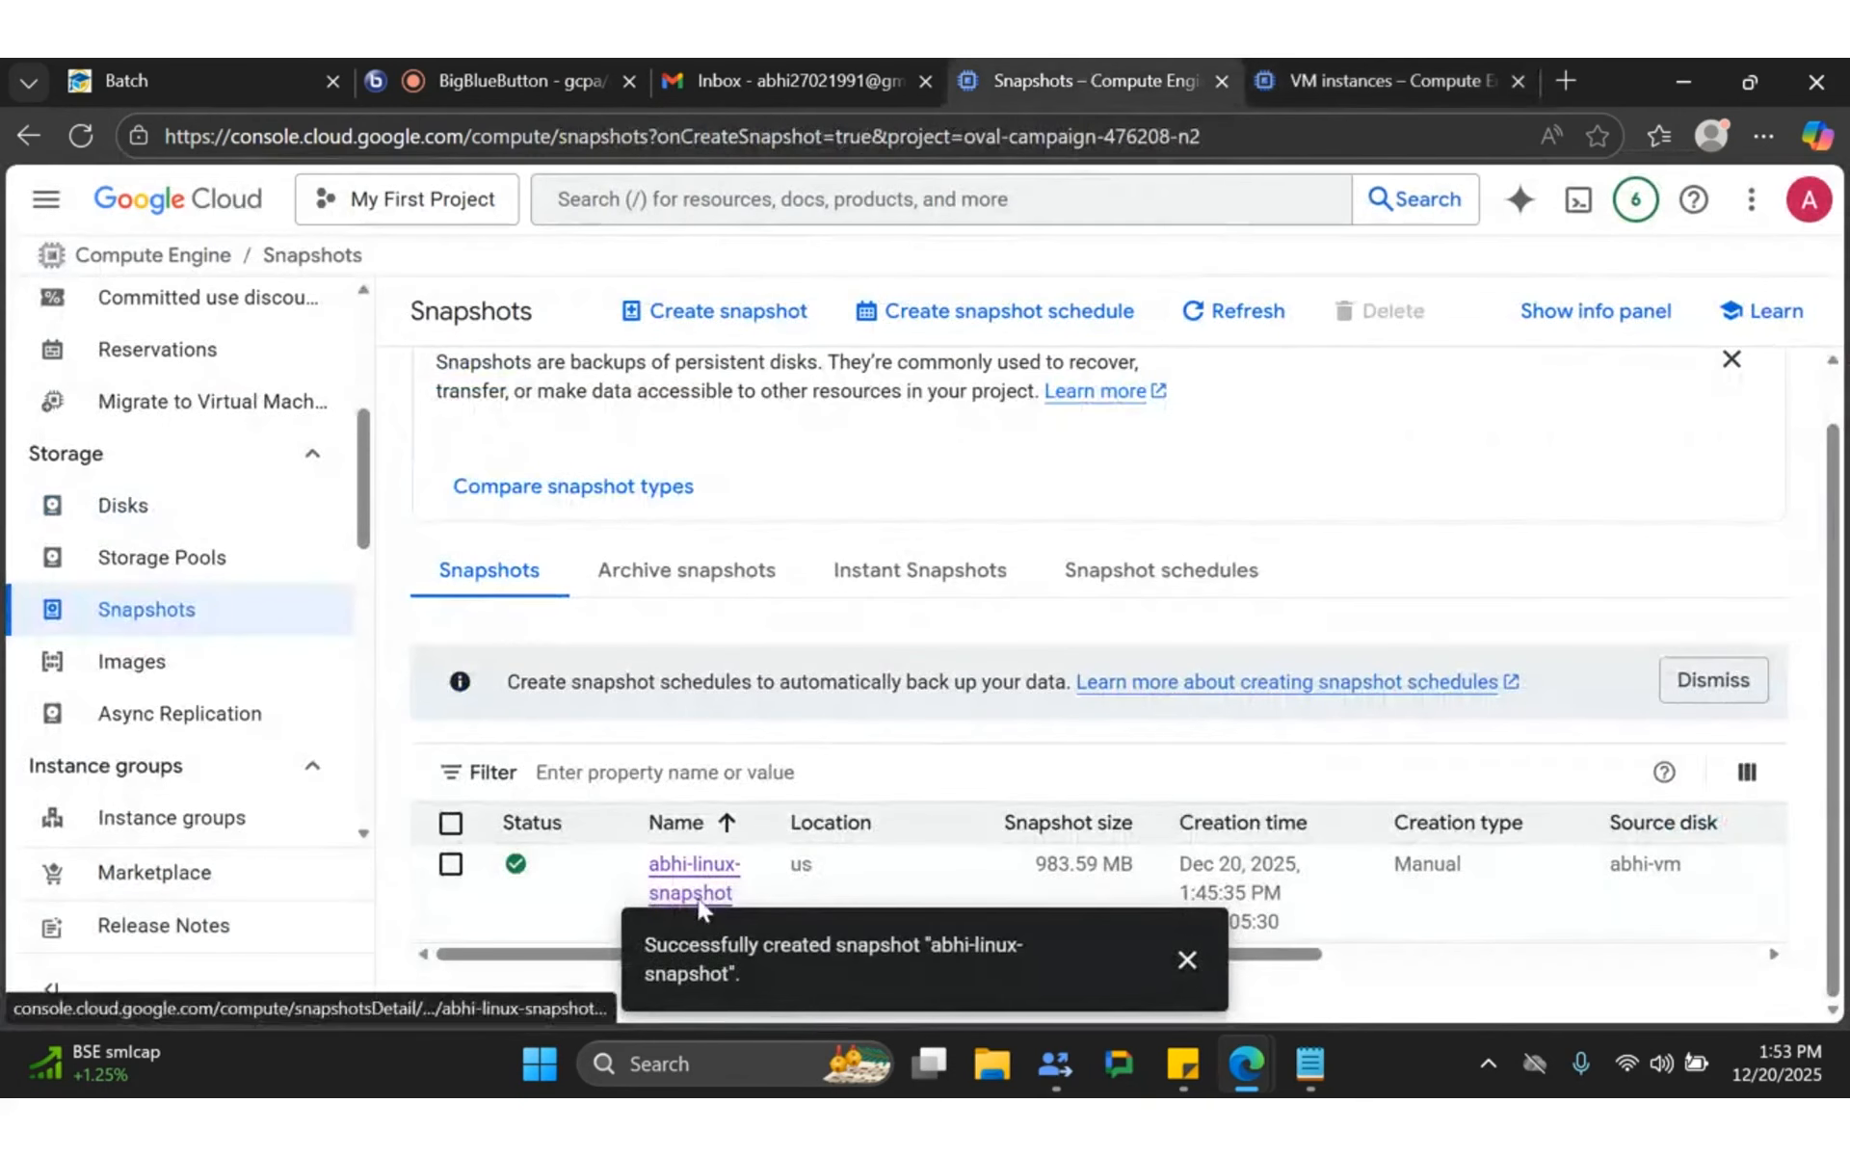
click(1375, 79)
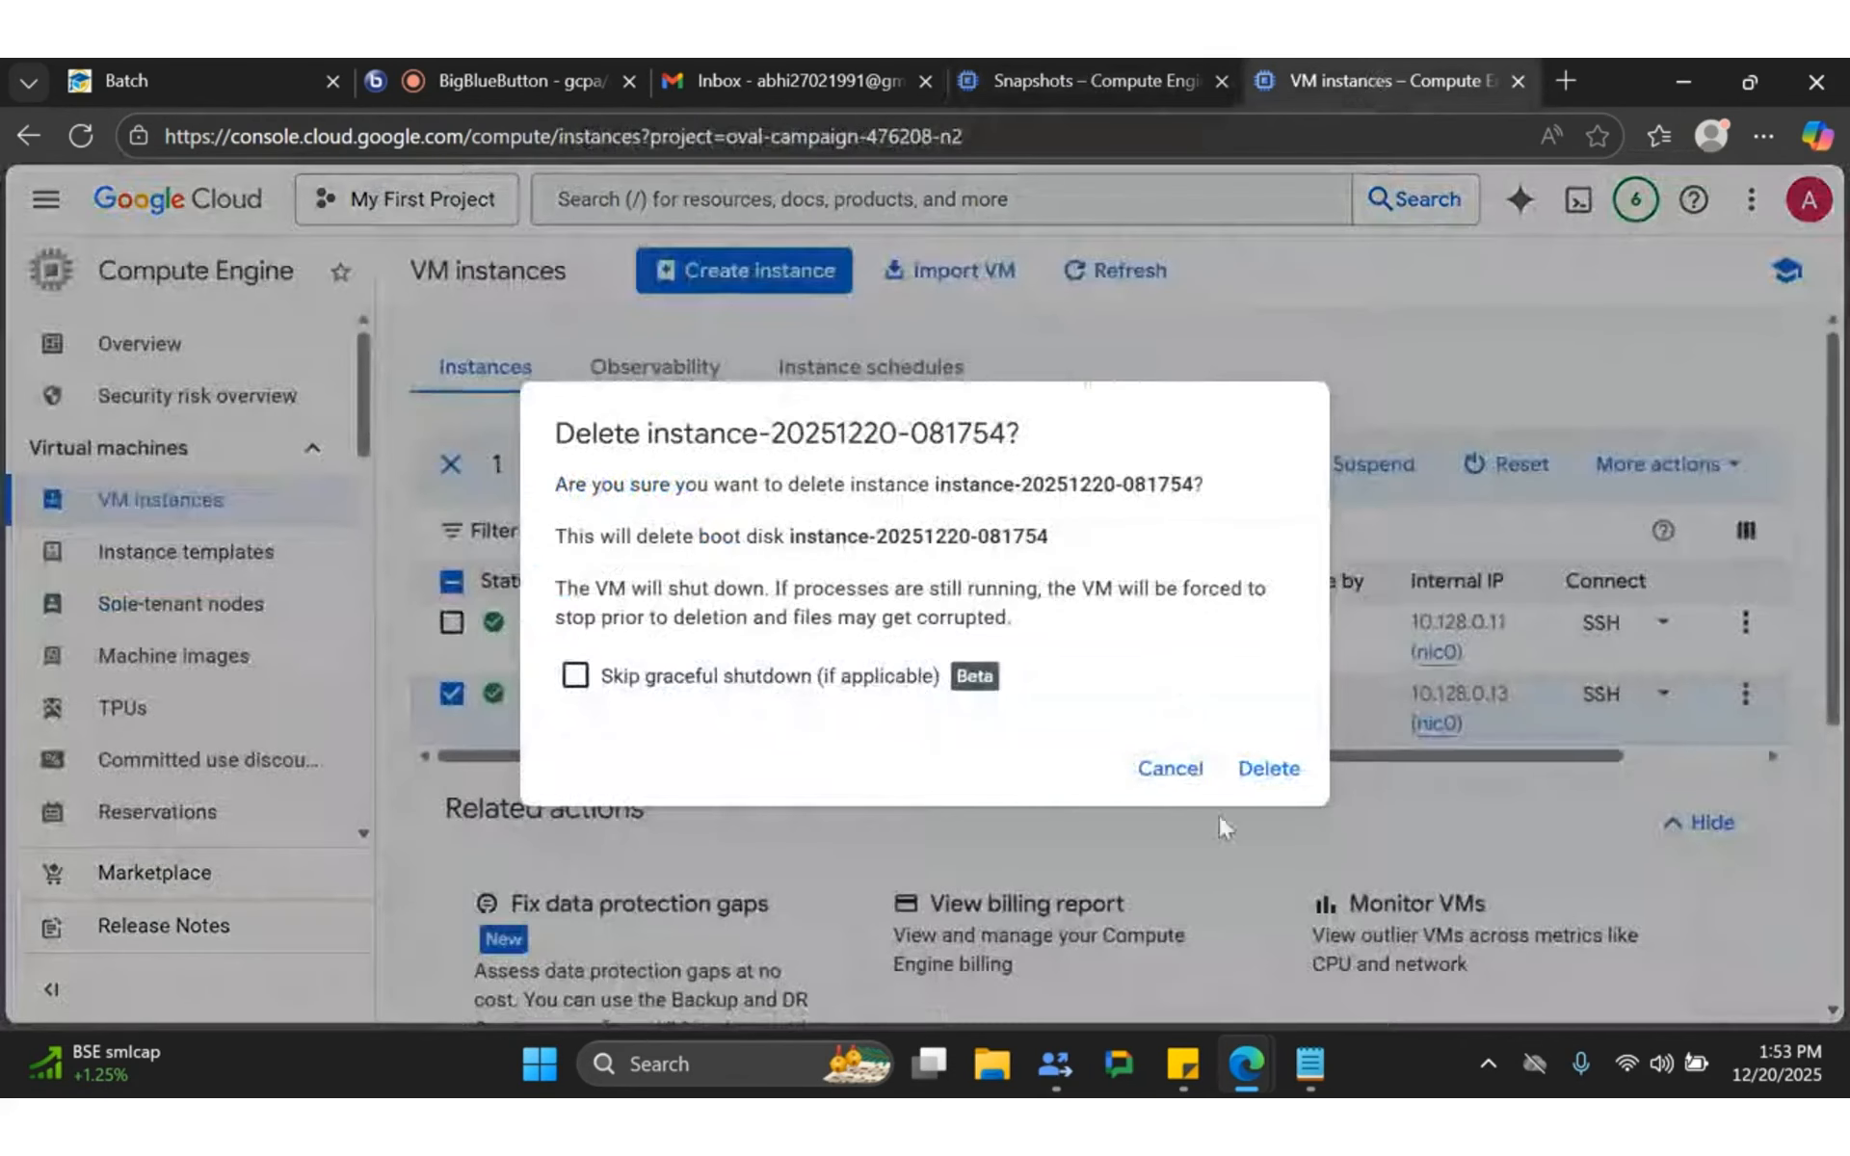
click(1245, 771)
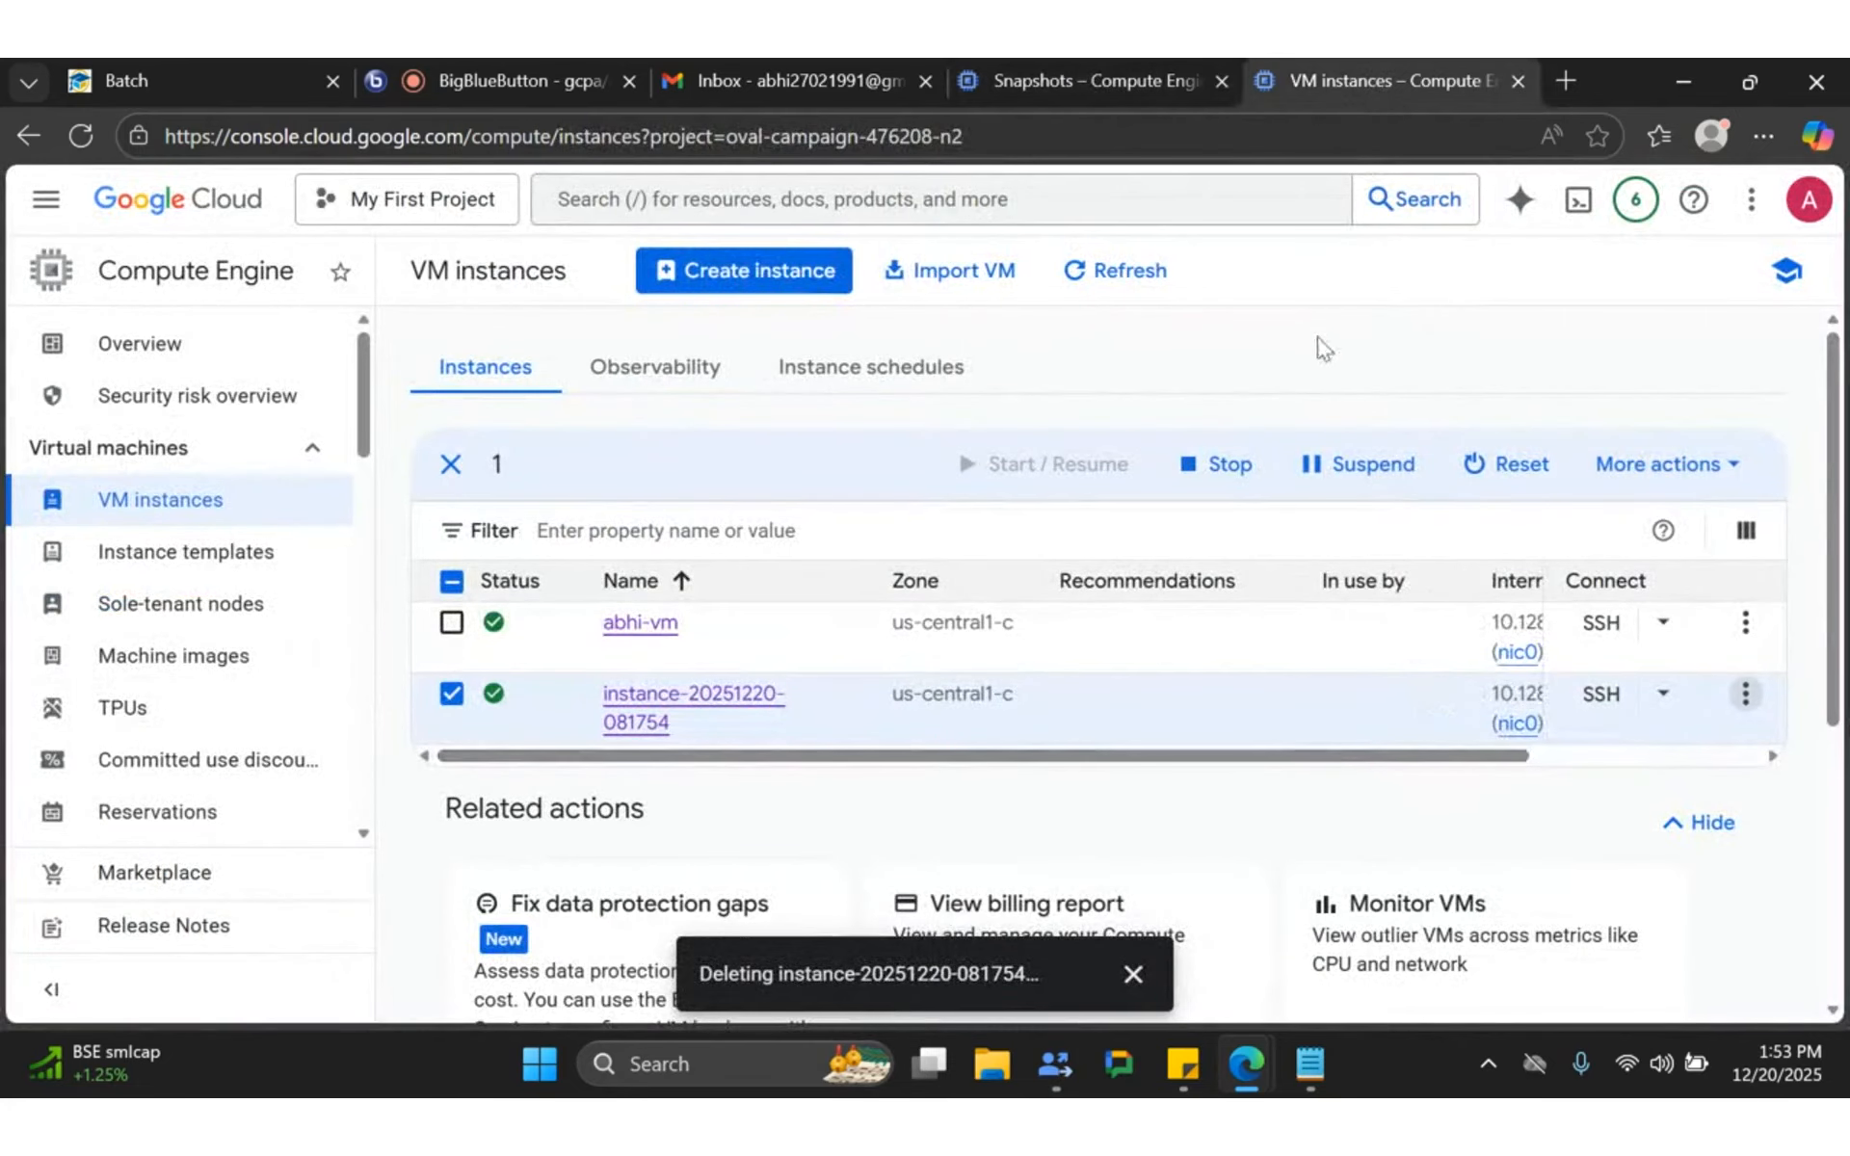
Refresh the instance list until only abhi-vm remains, then return to the Snapshots page.
click(1146, 280)
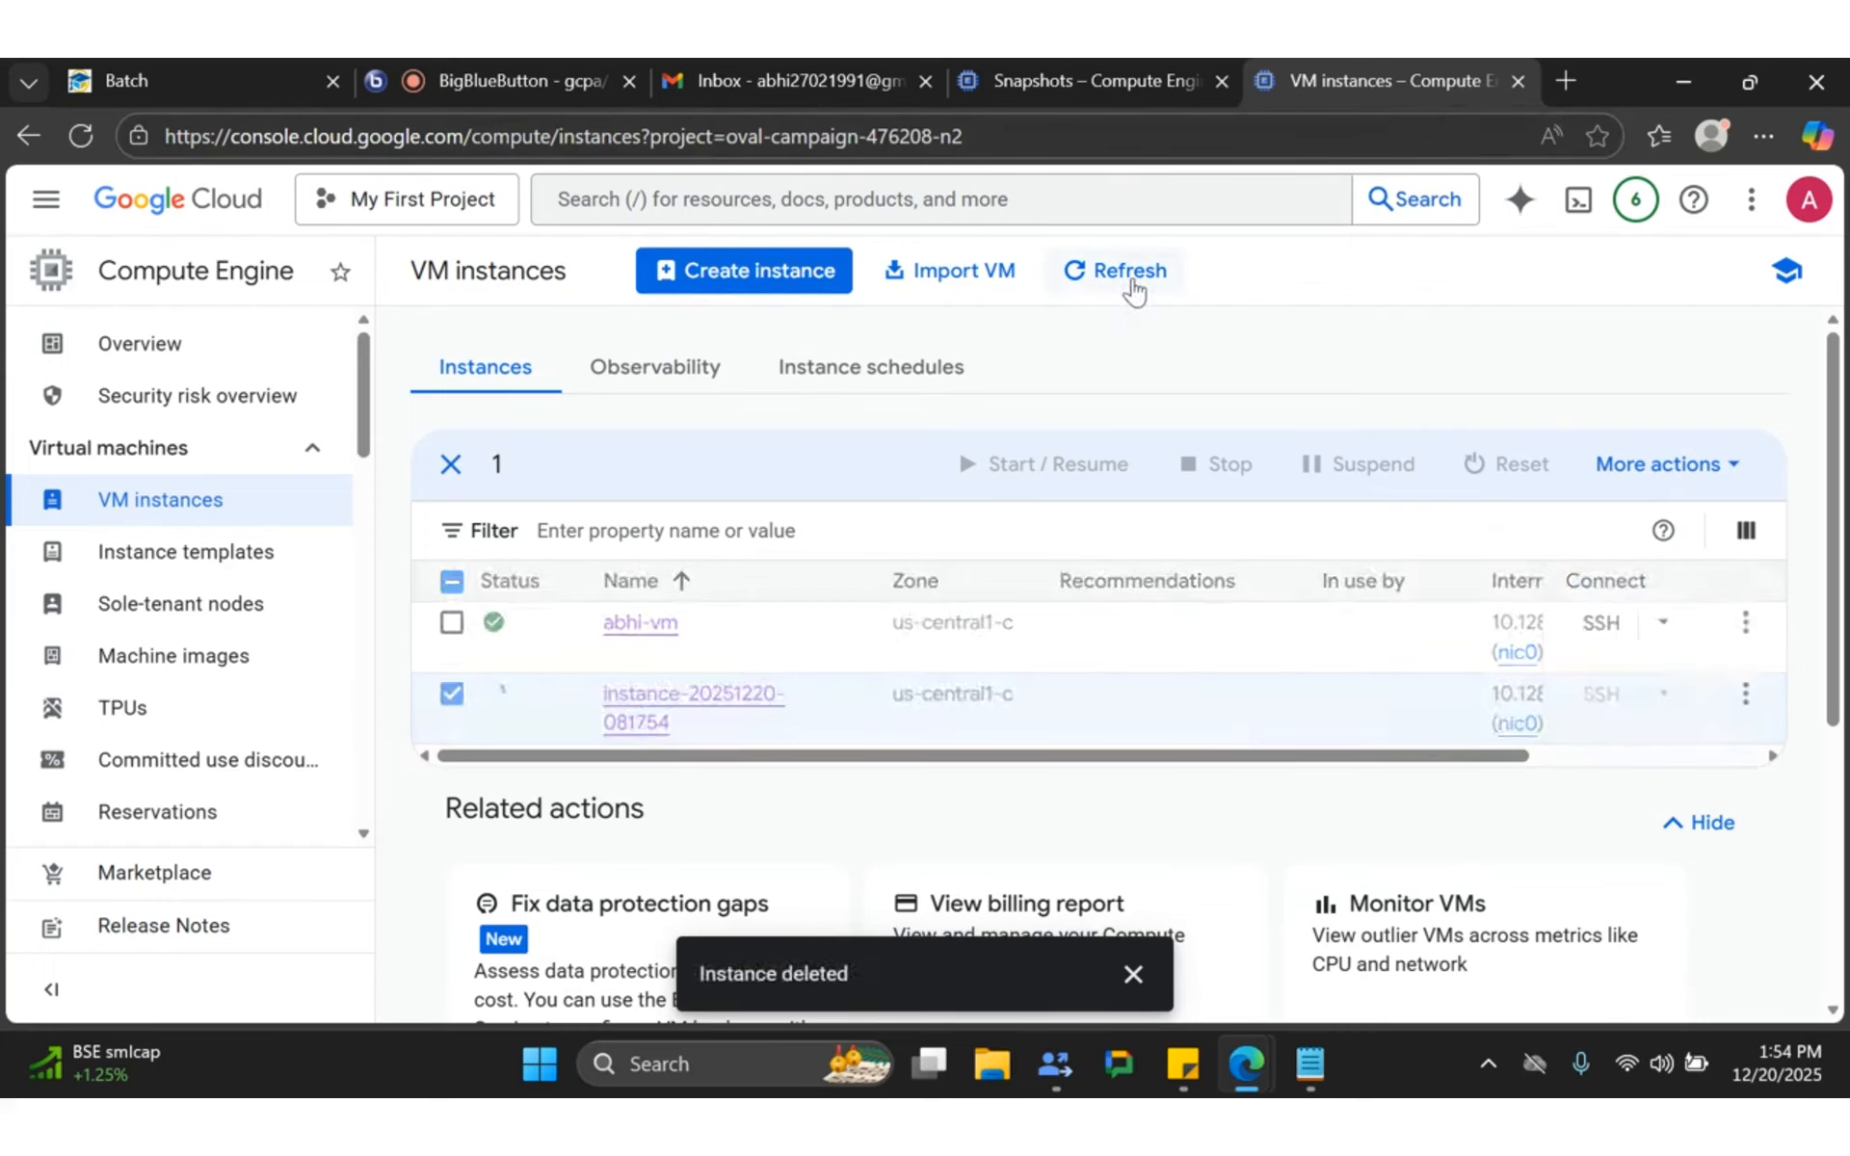
click(1134, 291)
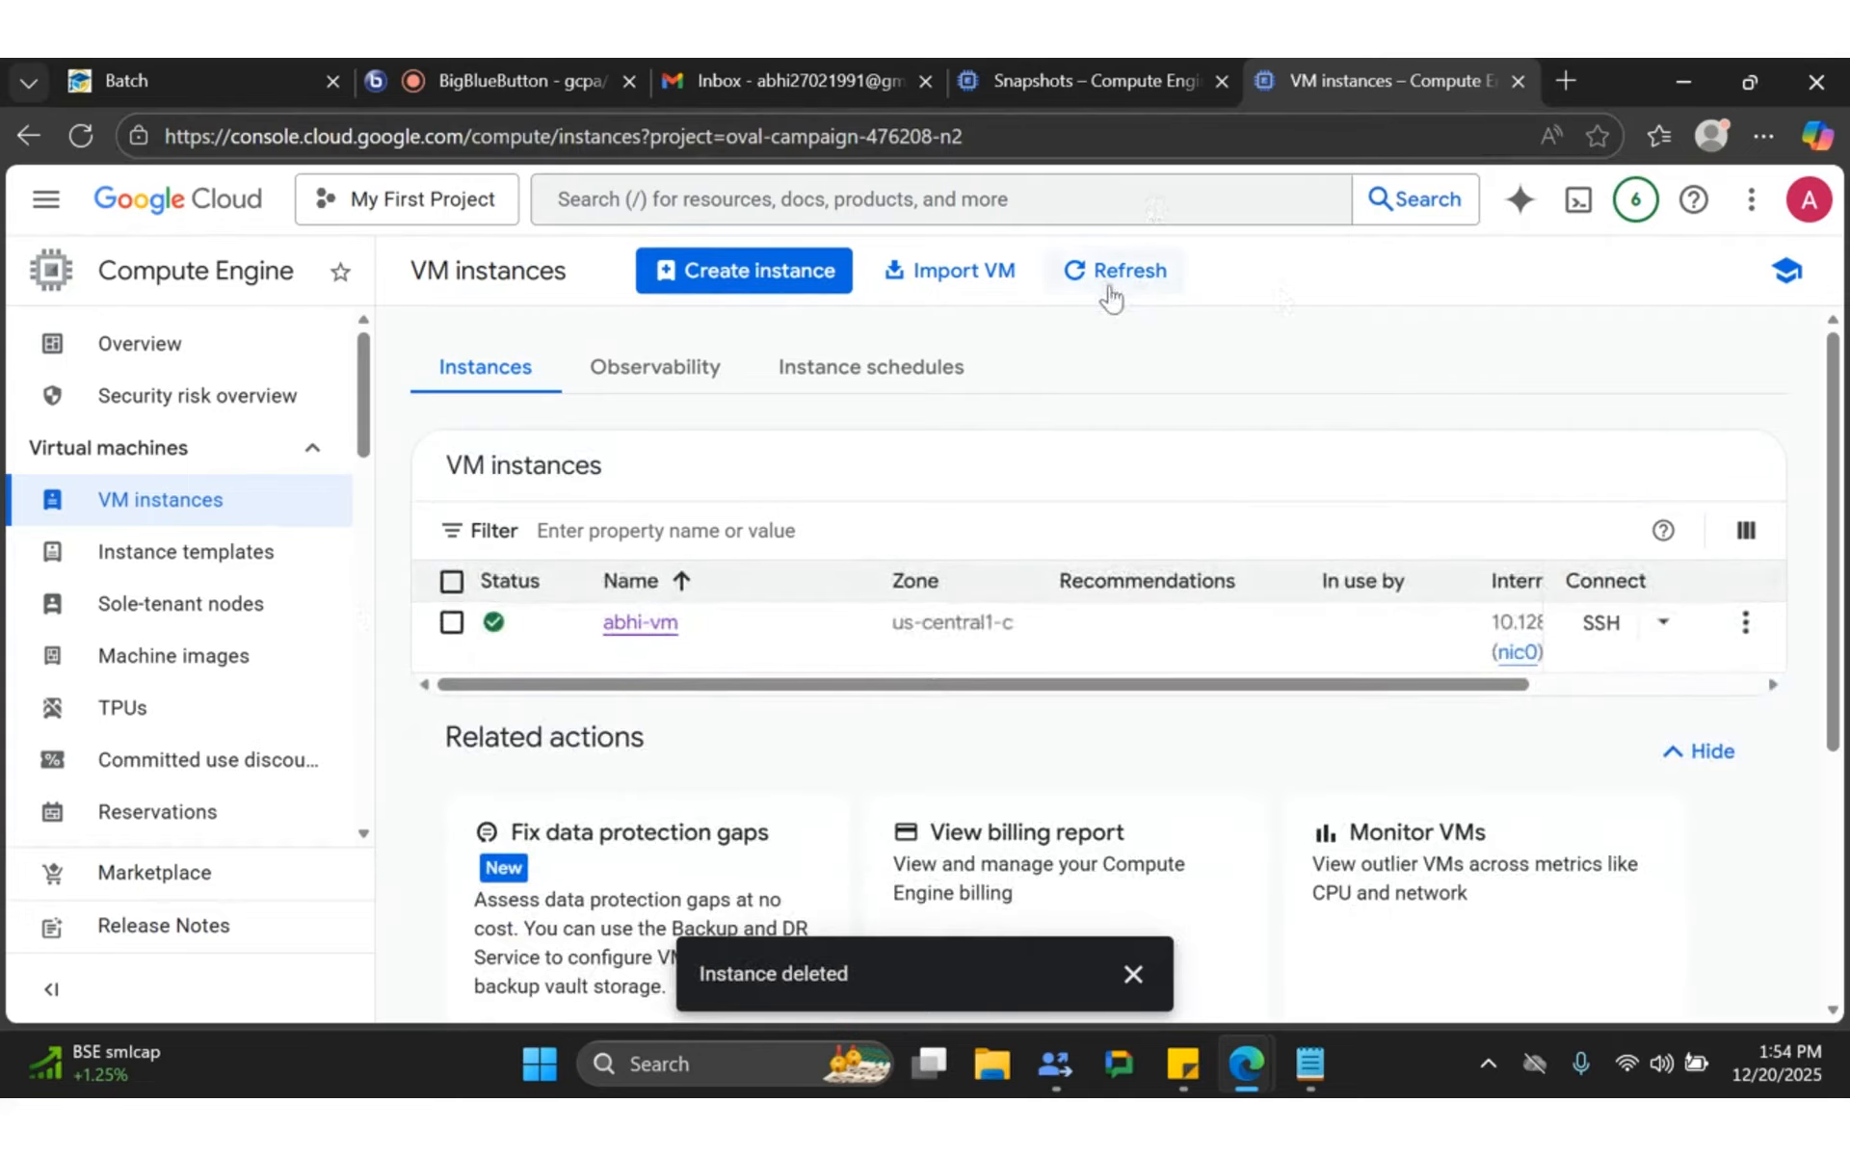
click(1113, 273)
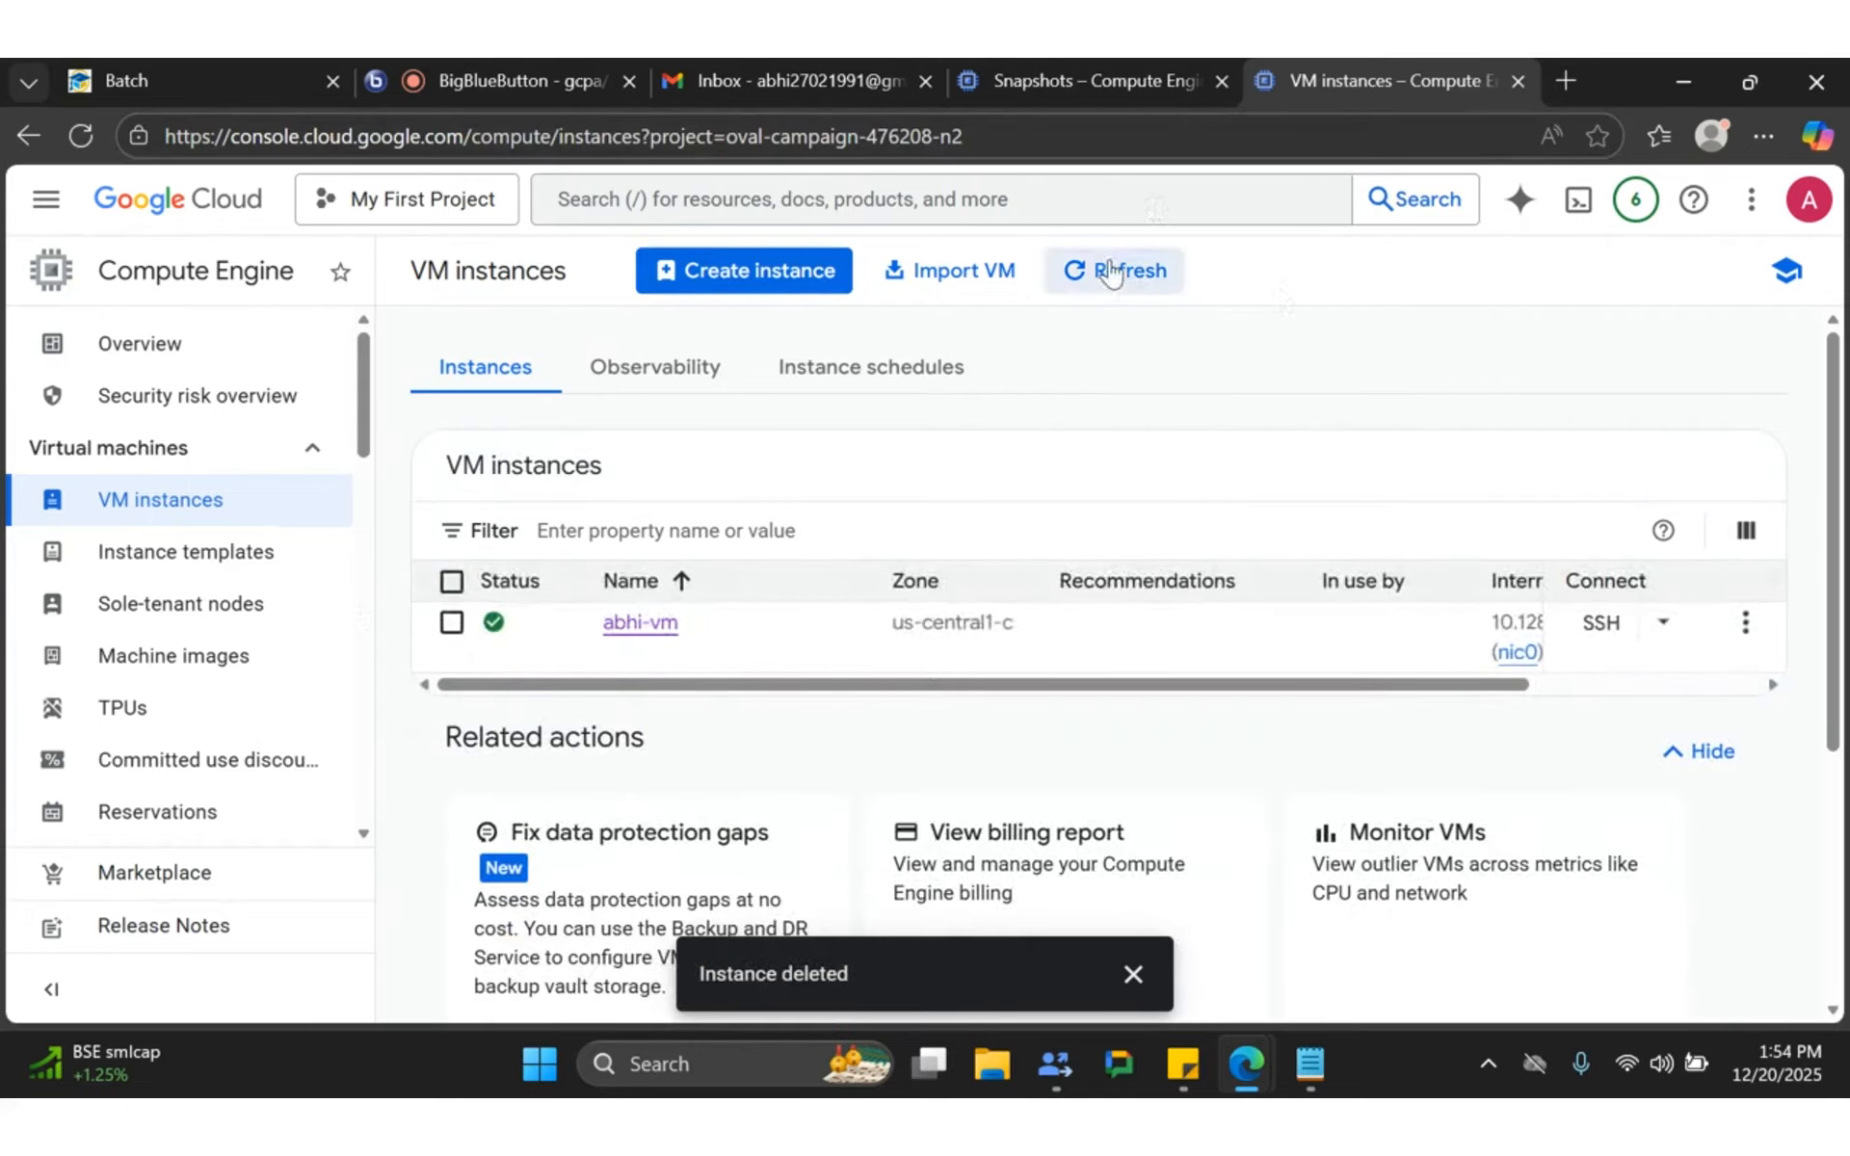
click(1108, 82)
Select and delete abhi-linux-snapshot, confirm it, then close the Snapshots tab.
click(449, 863)
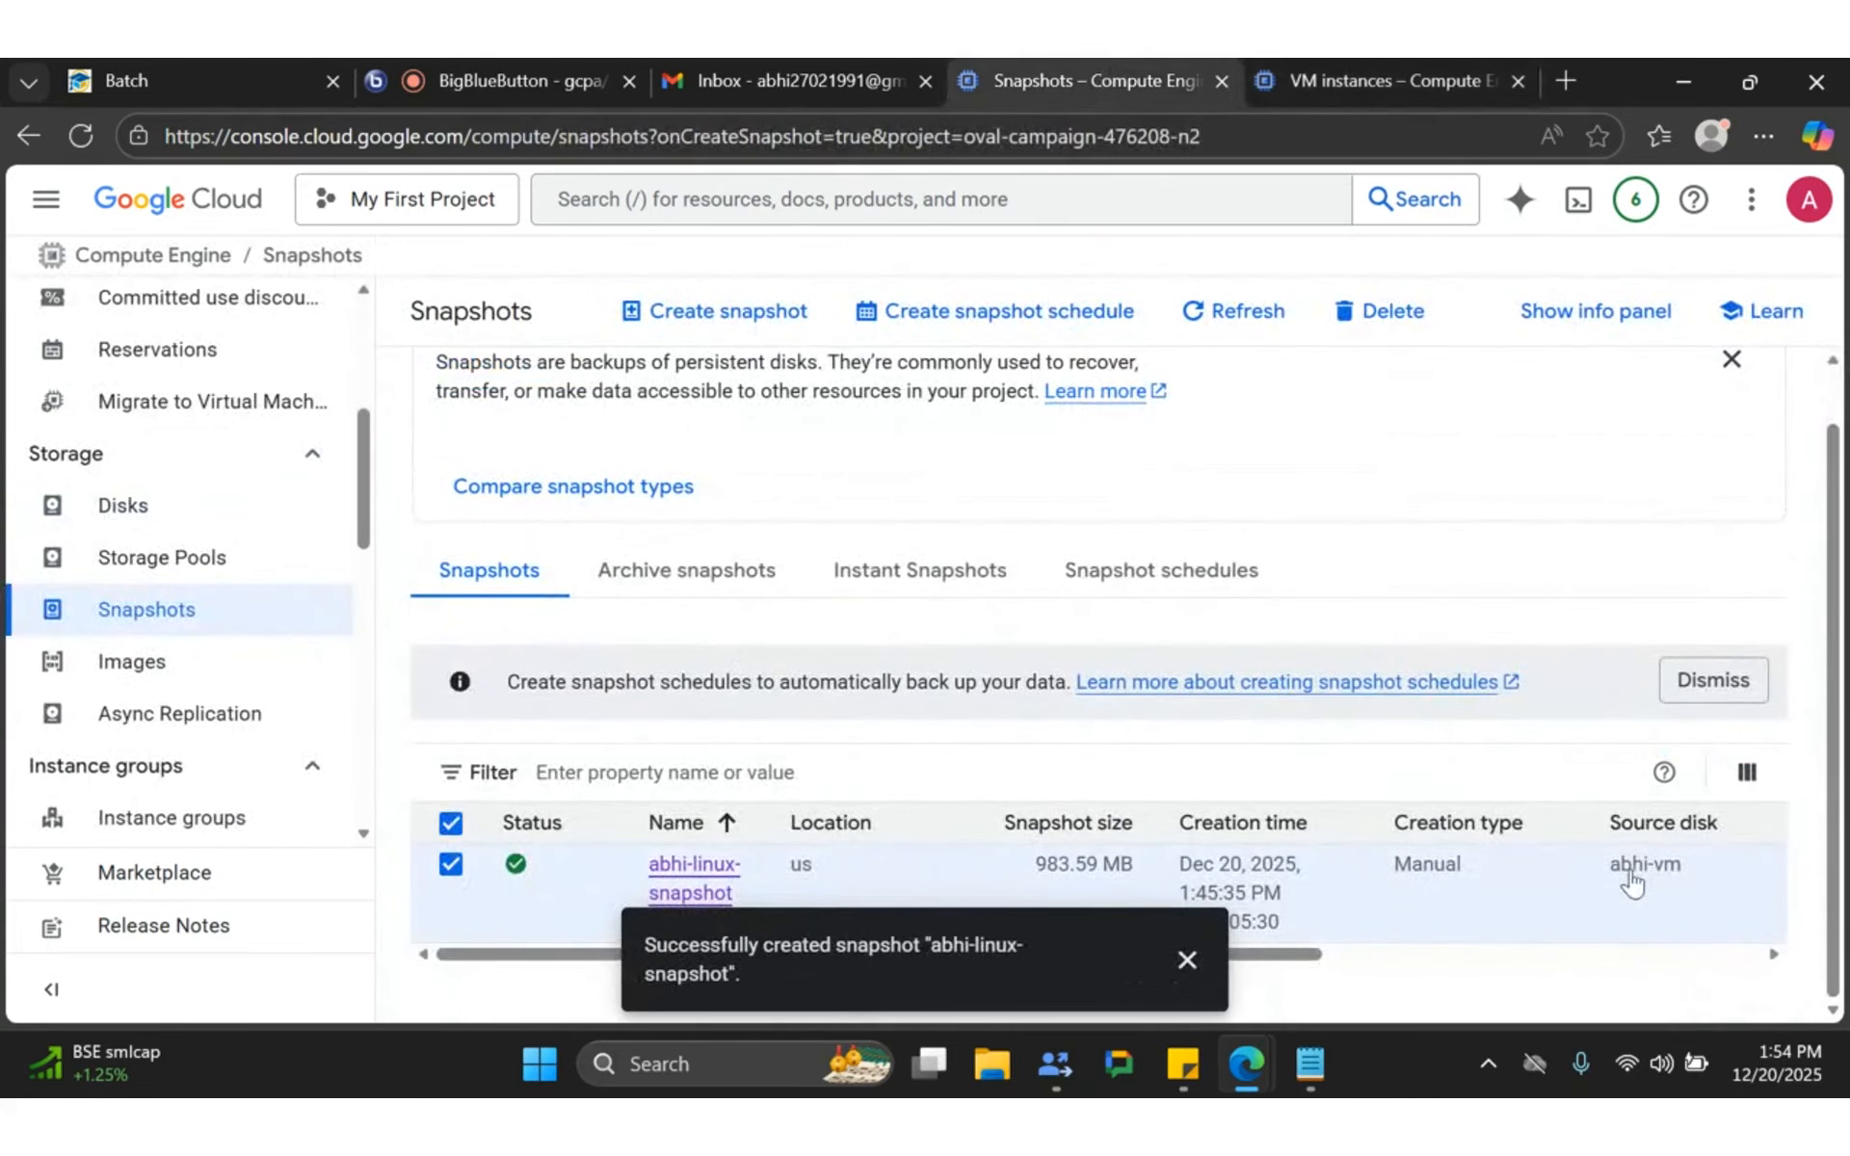
scroll(1630, 882, right, 5)
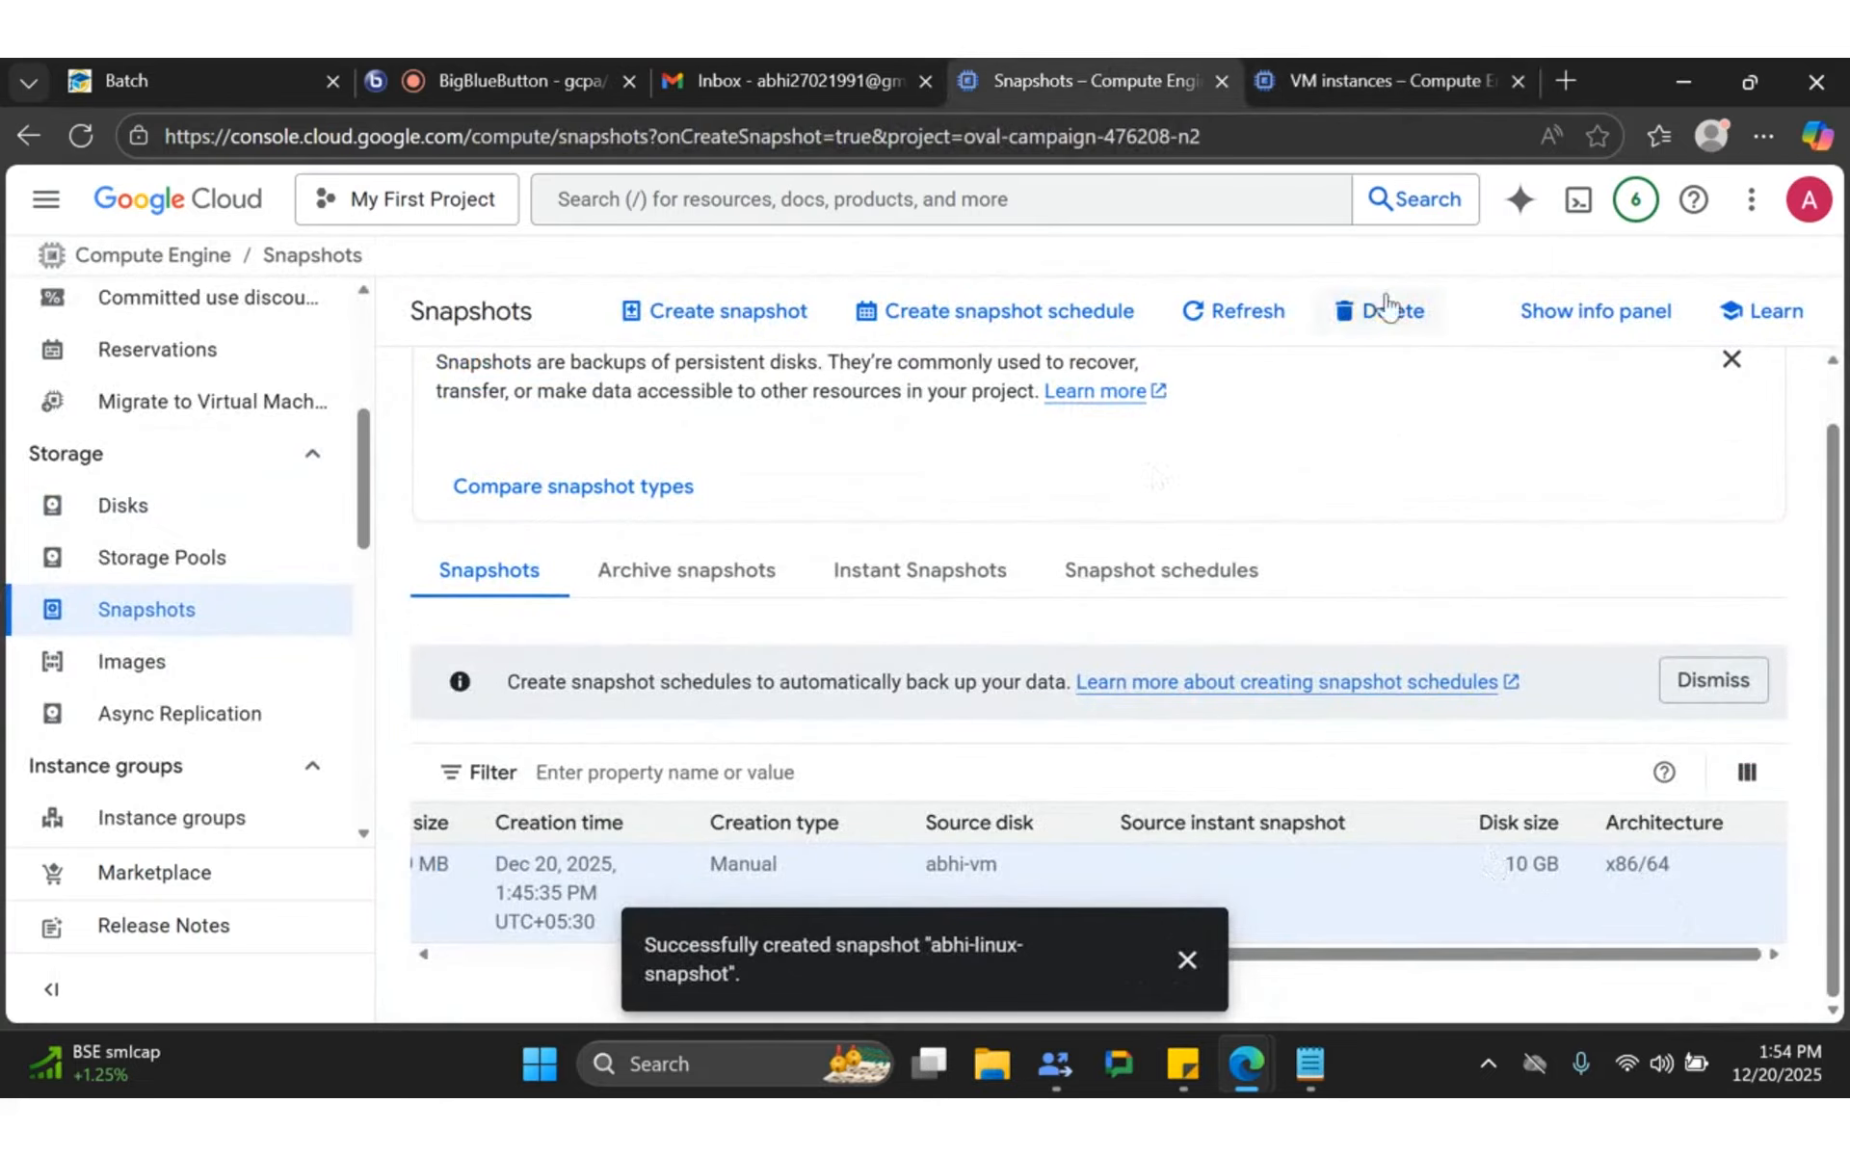
scroll(1053, 867, left, 5)
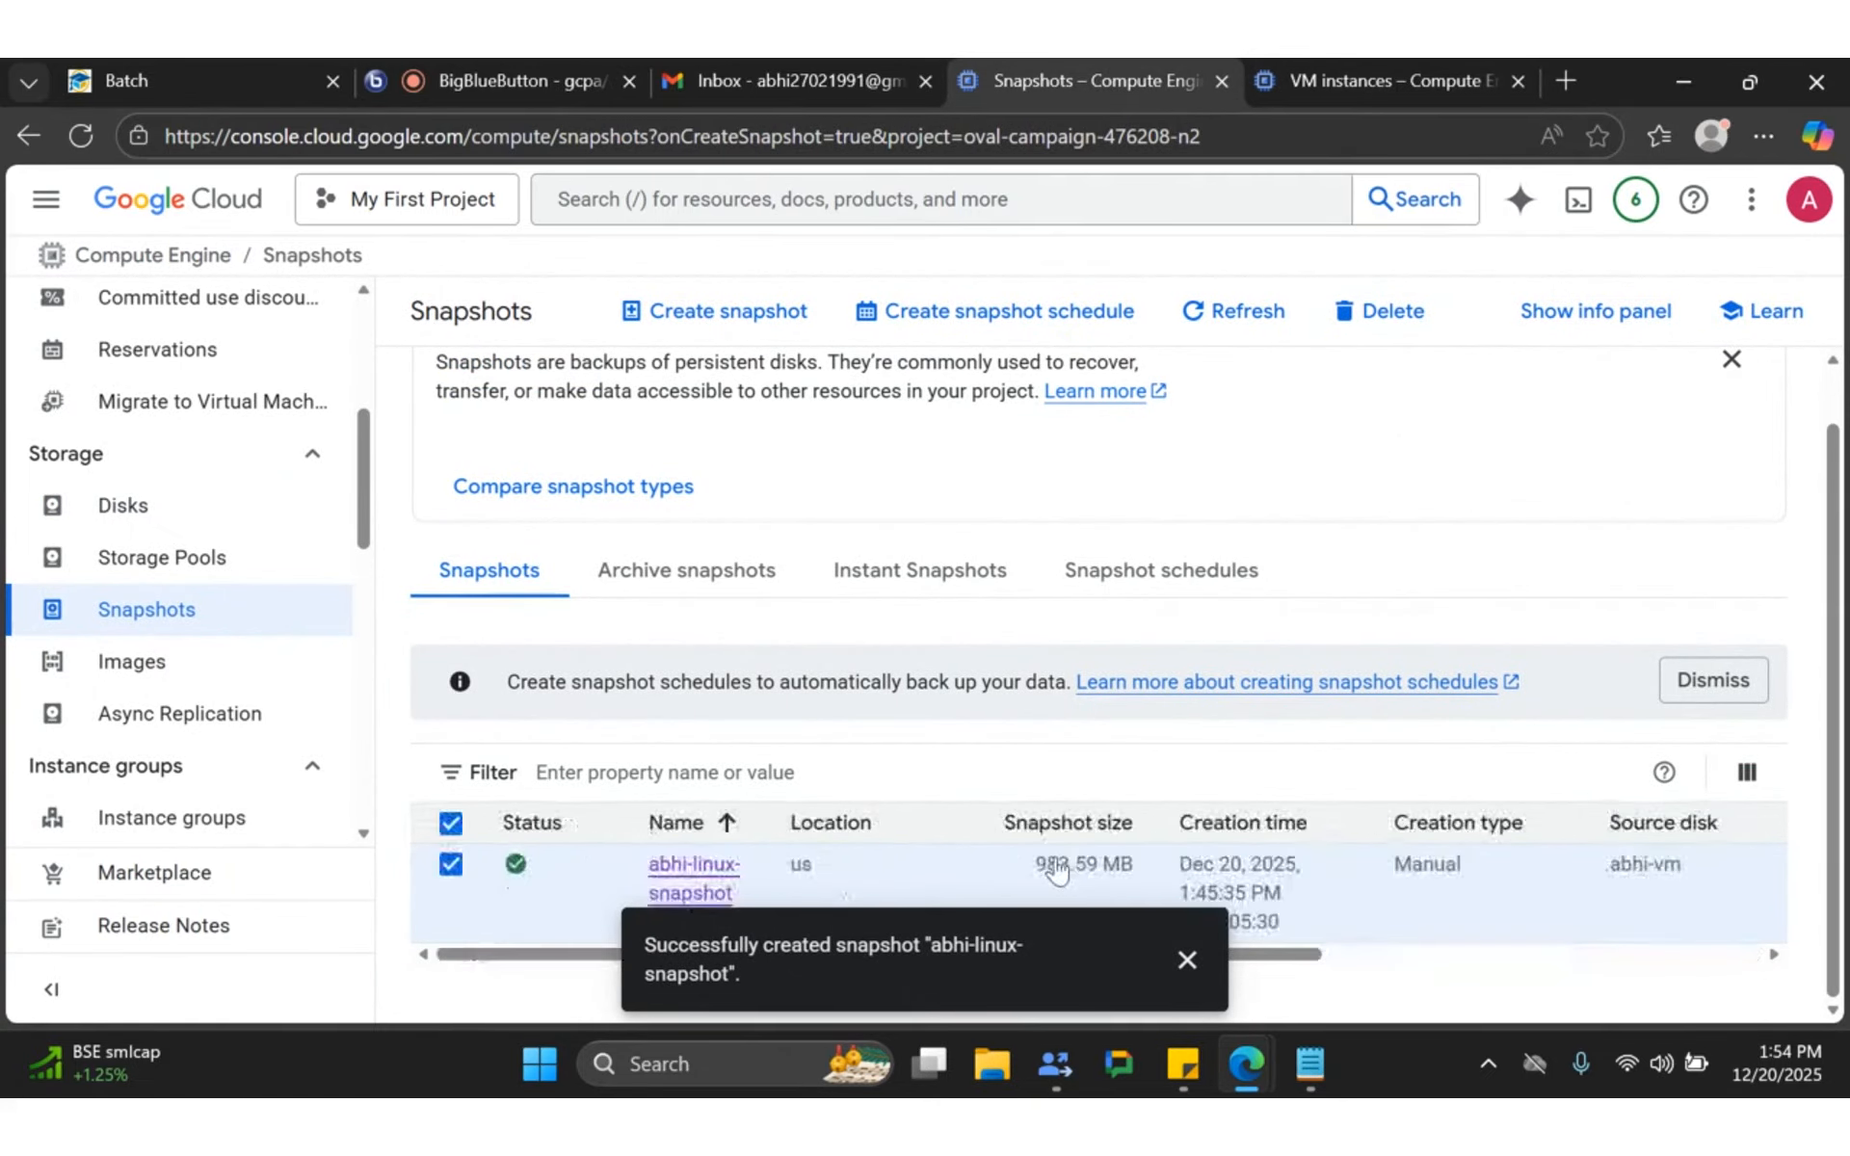
click(1393, 322)
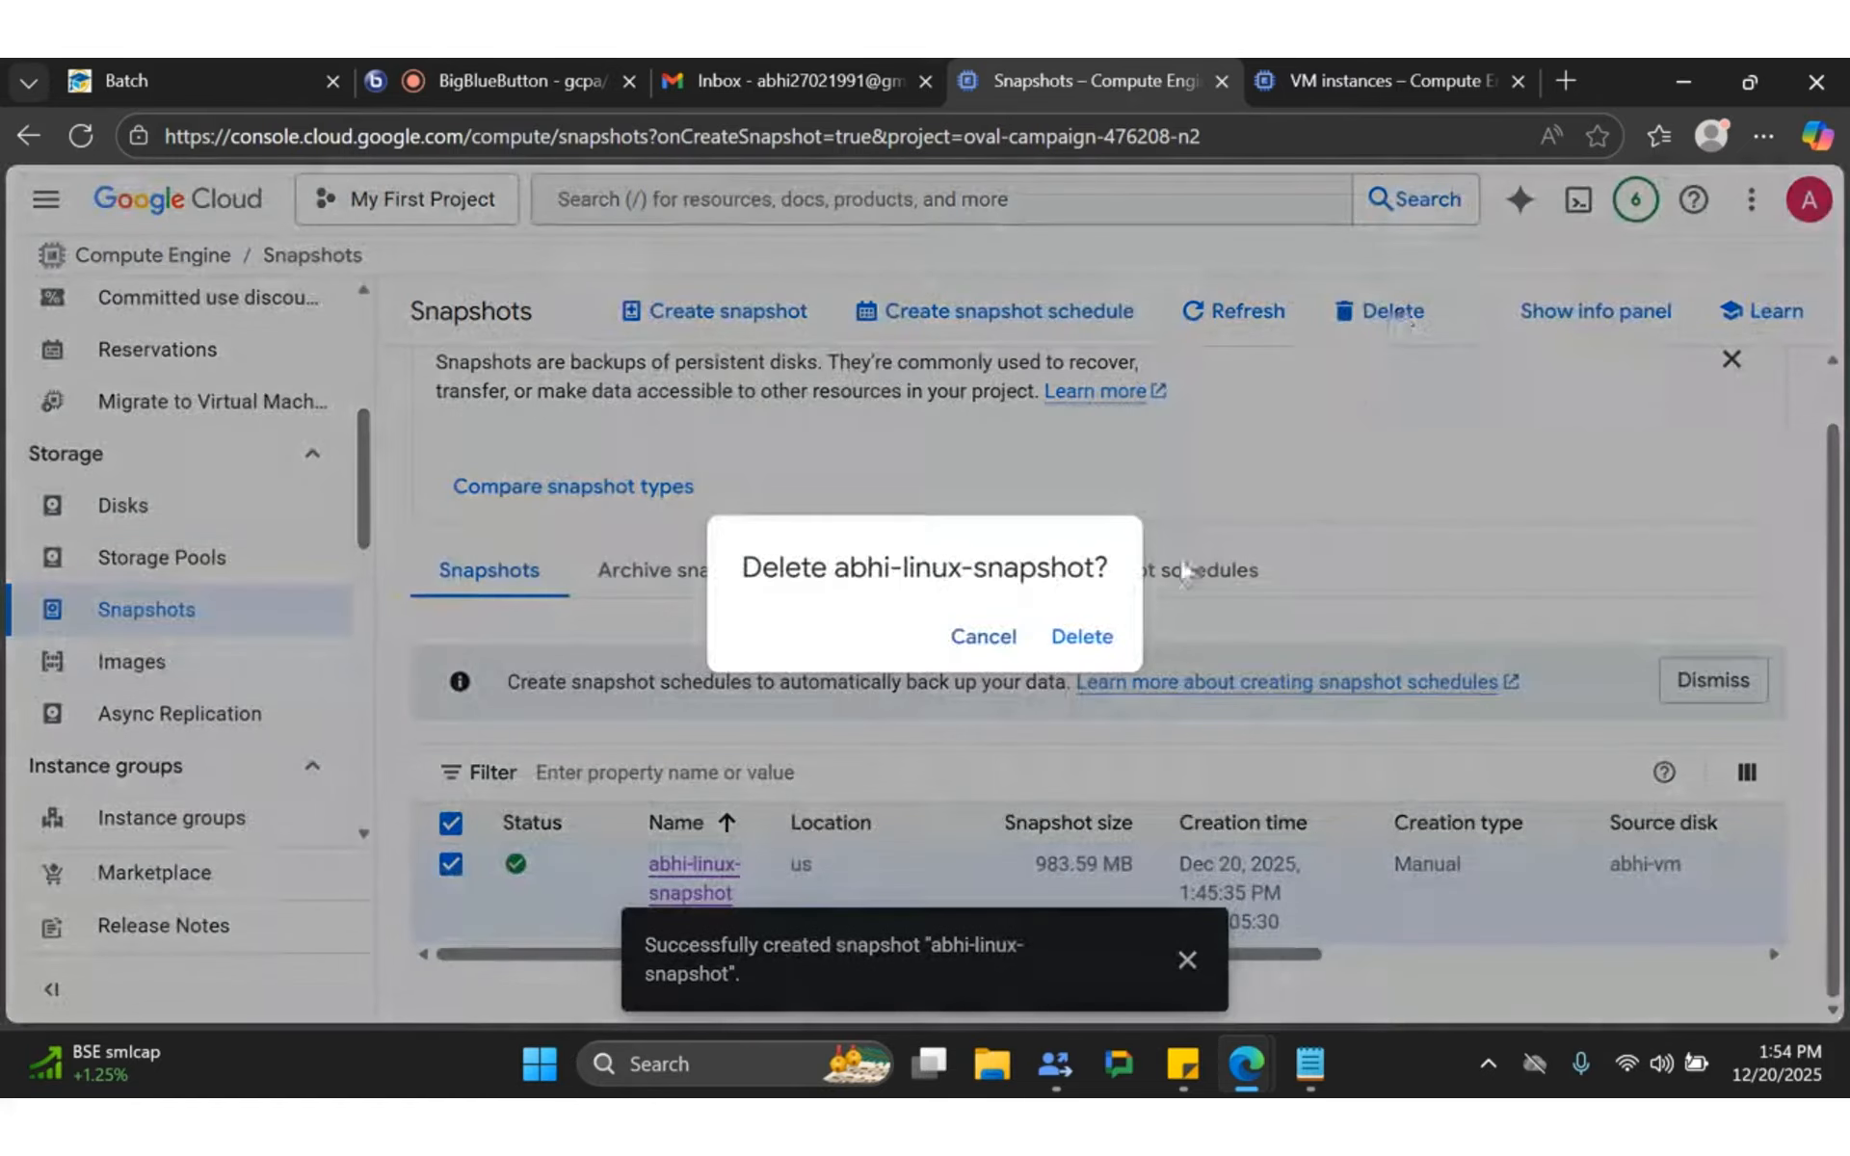
click(1095, 649)
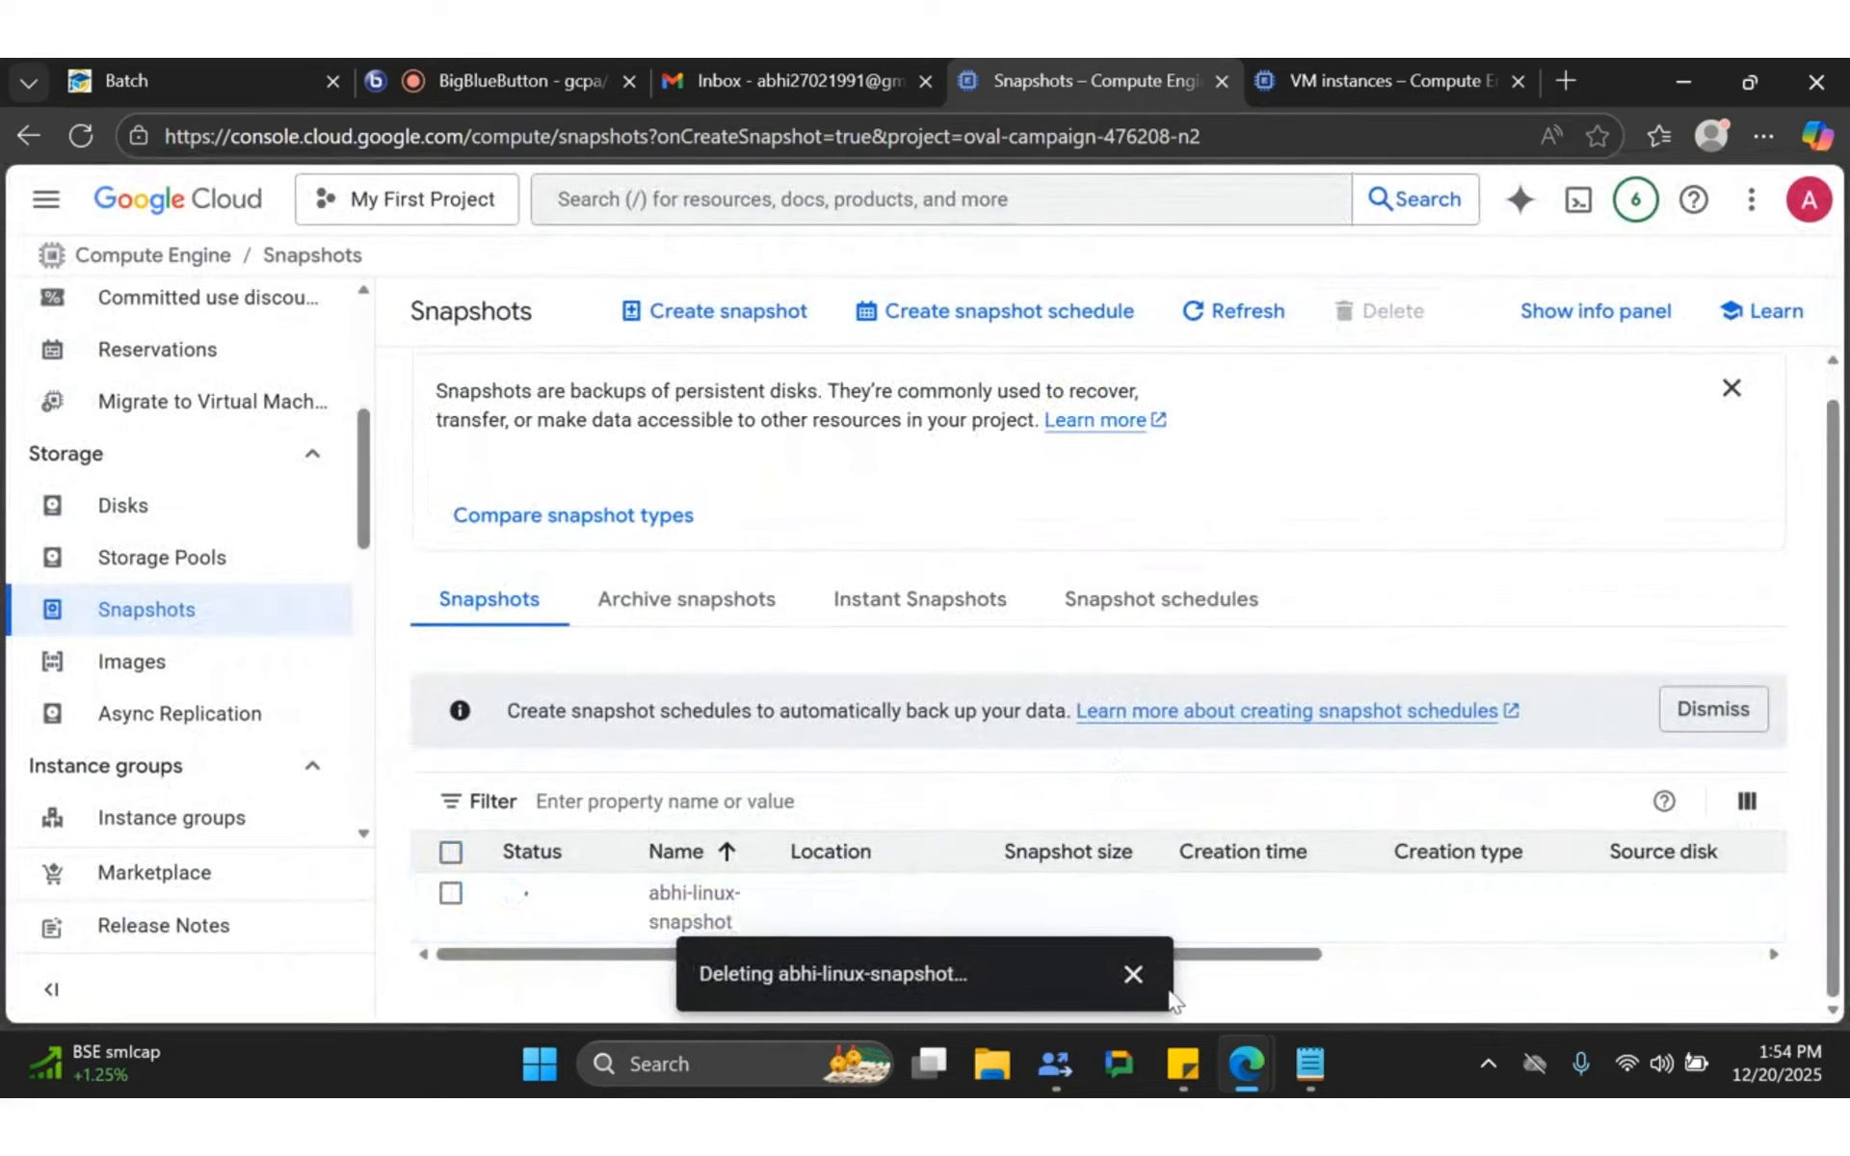
click(1135, 976)
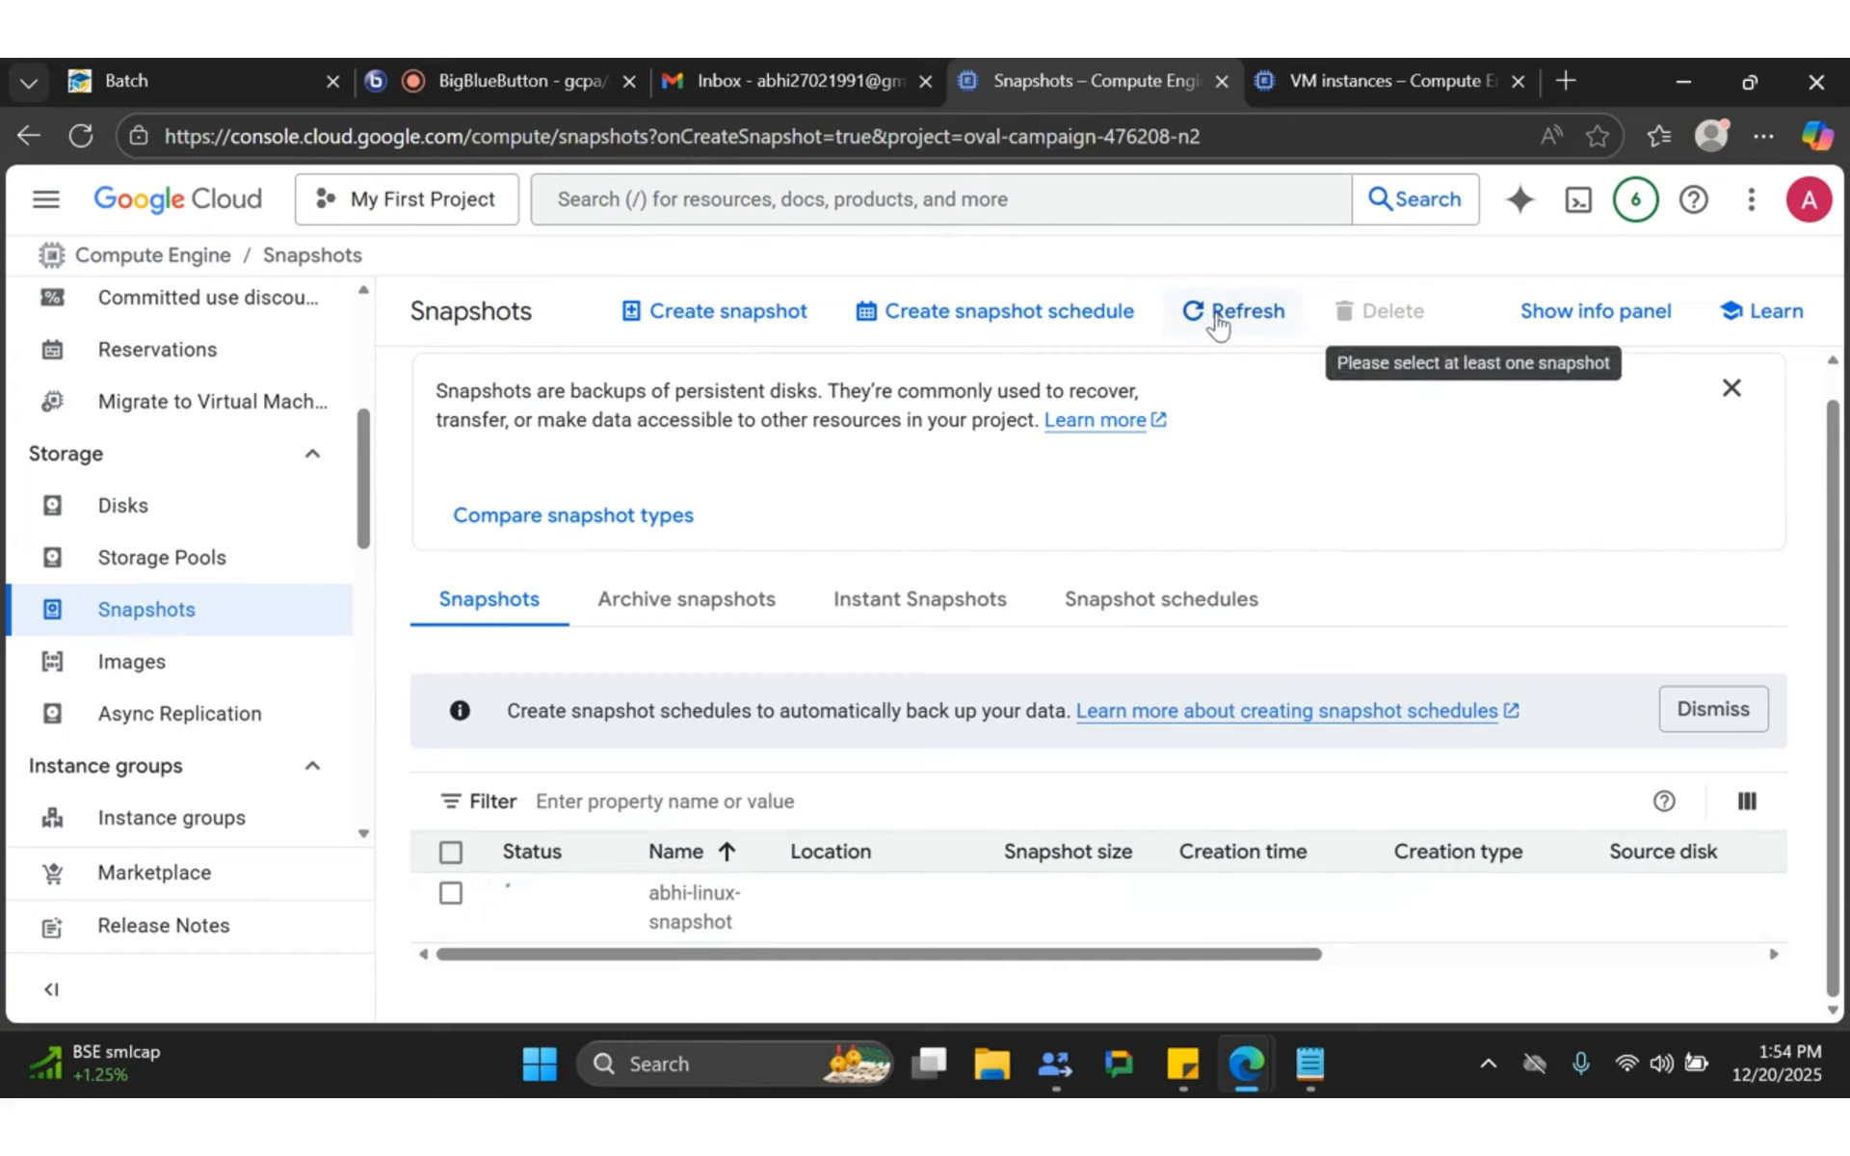
scroll(1219, 325, down, 1)
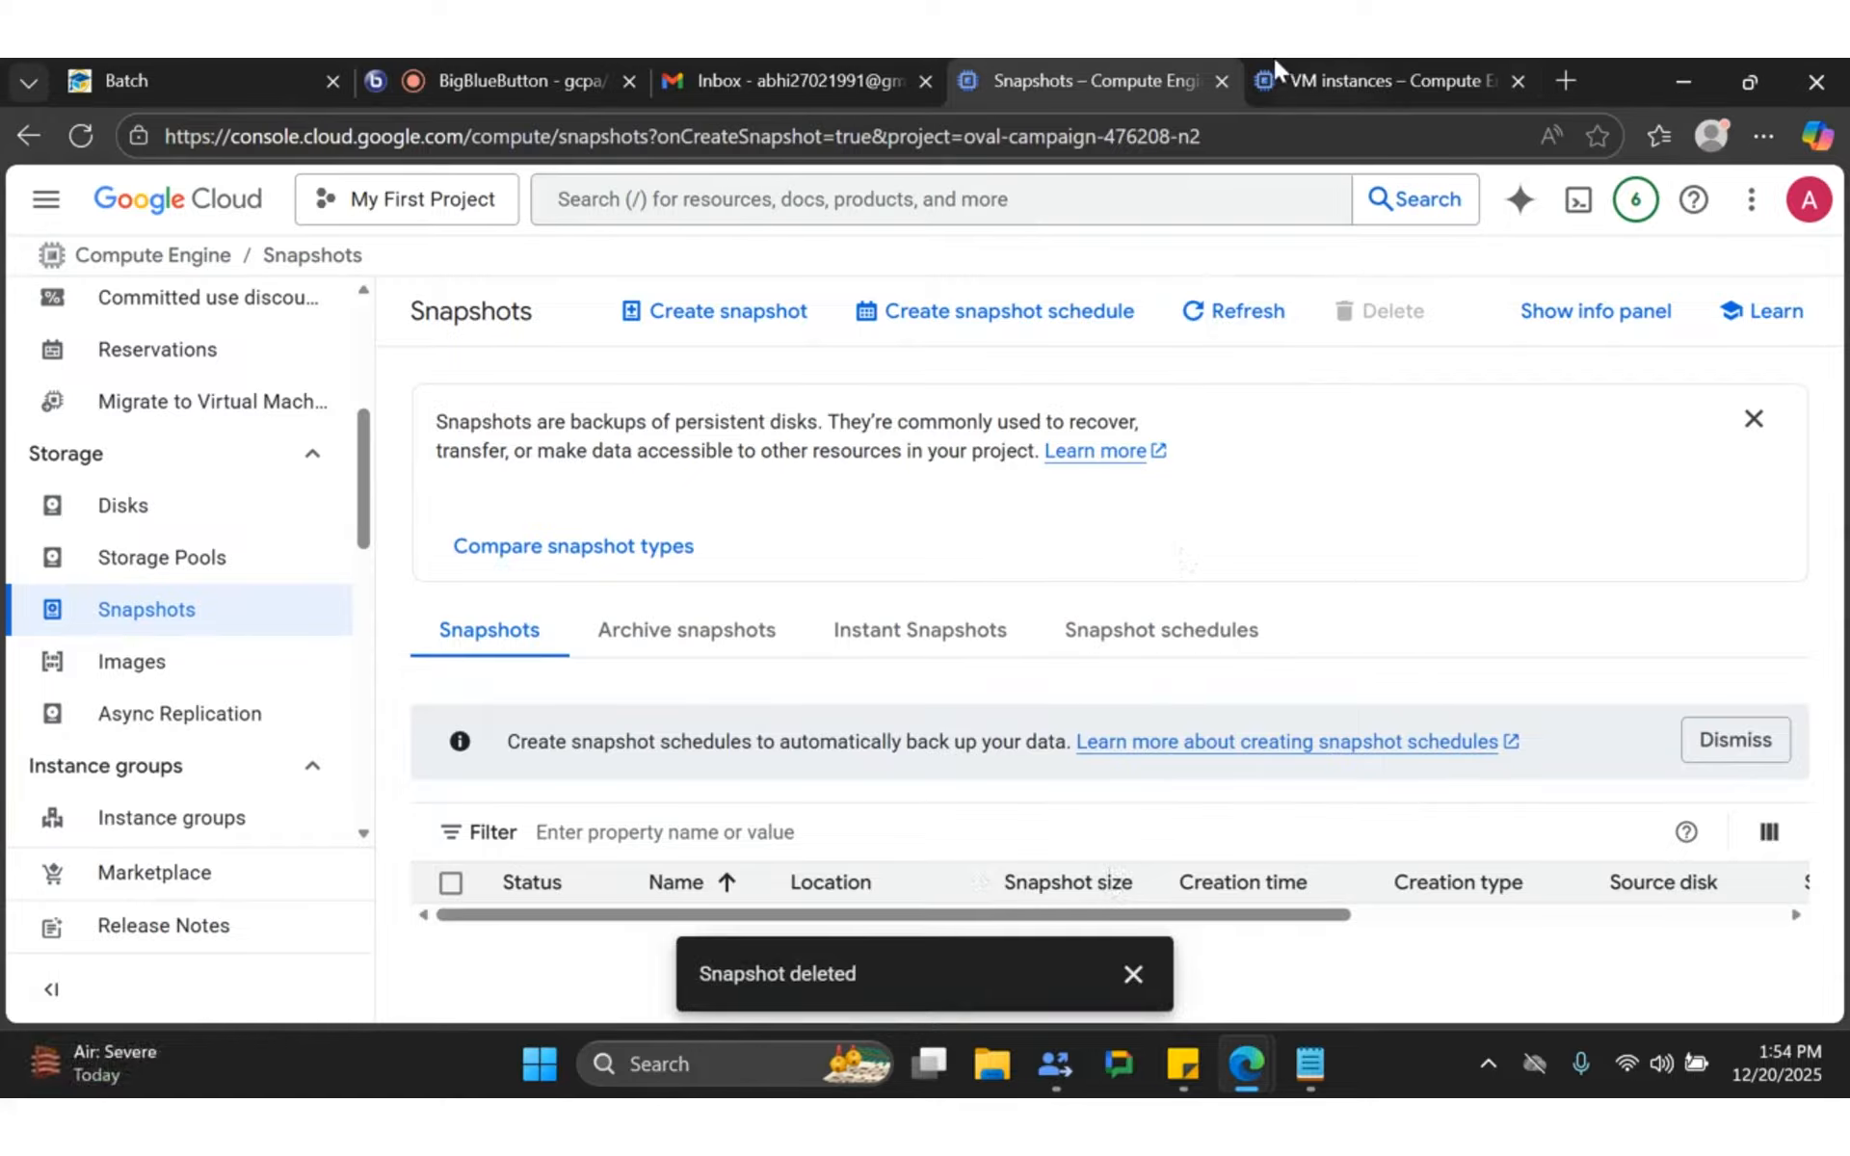
click(1220, 83)
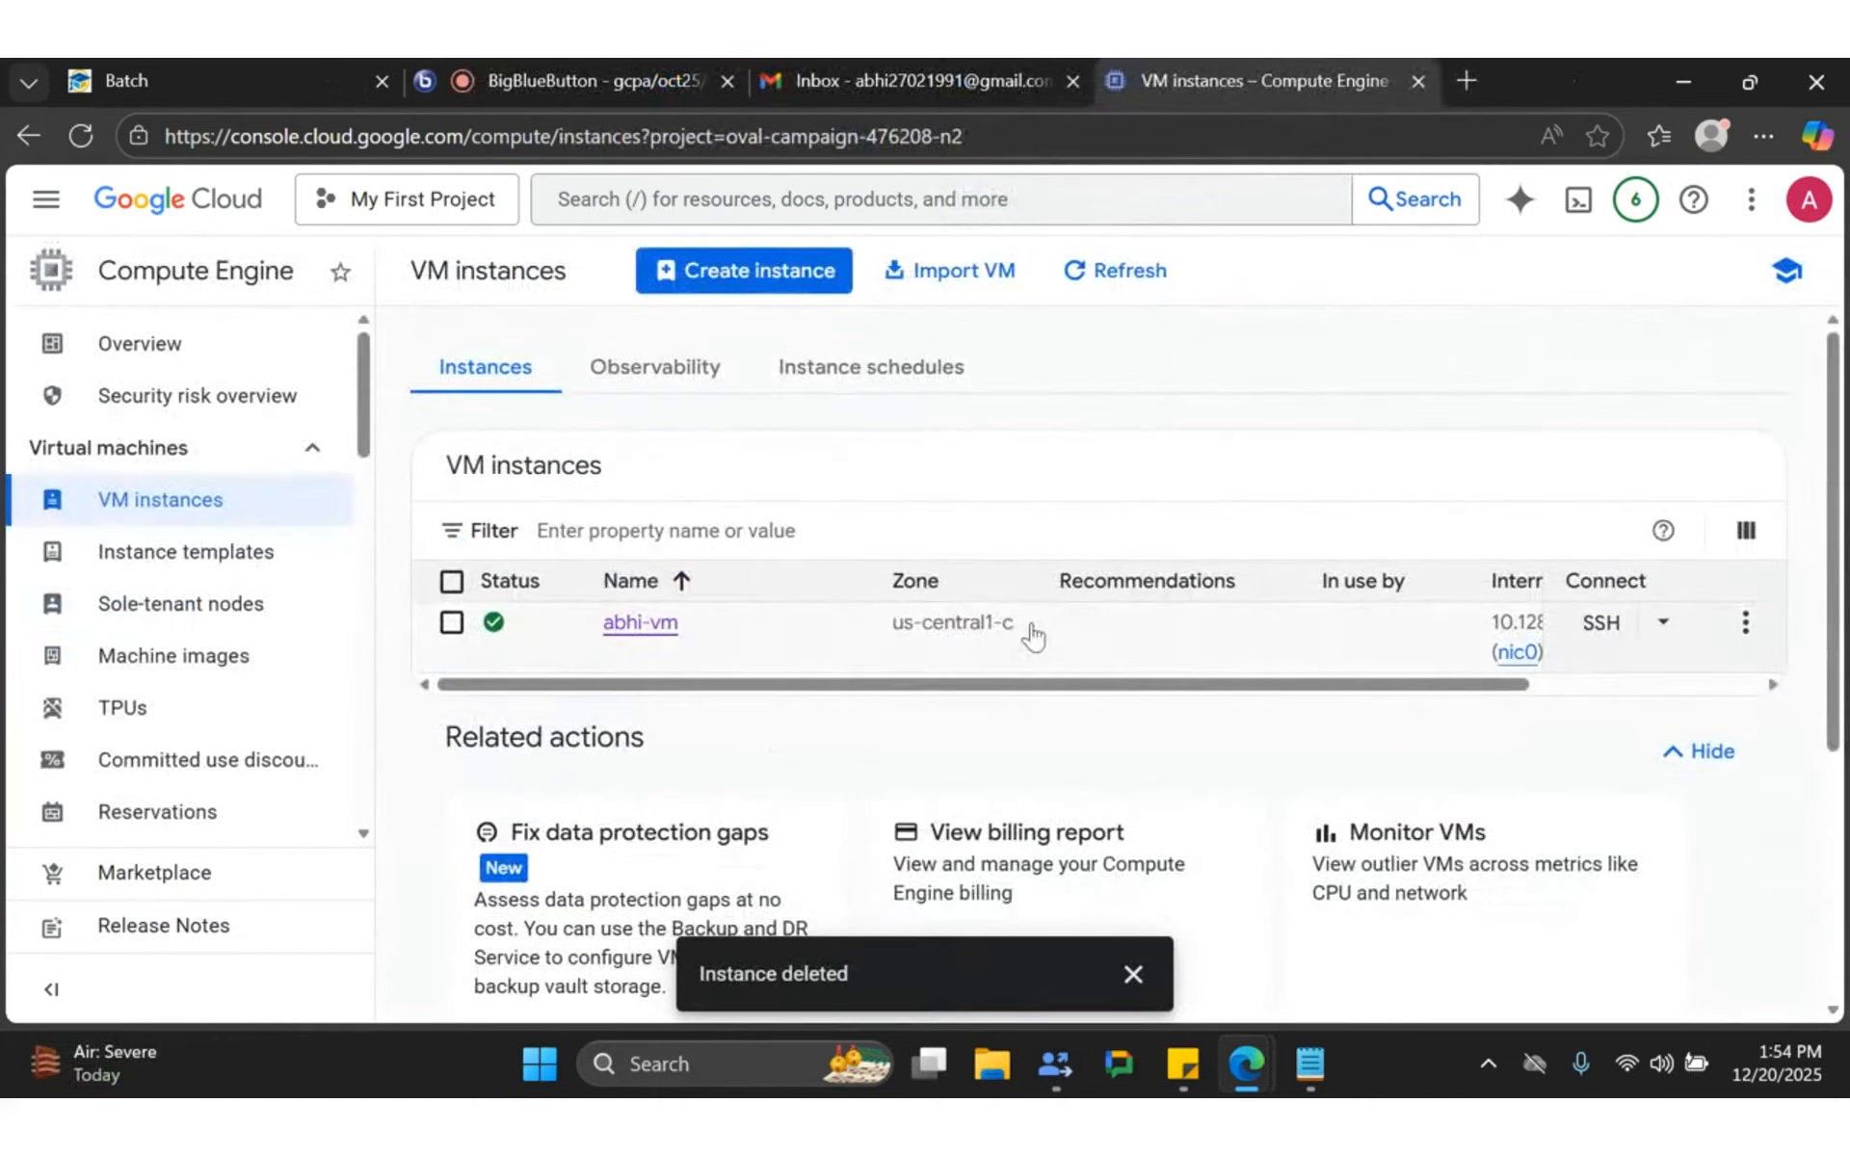
Close both ssh.cloud.google.com windows and bring the BigBlueButton meeting tab to the front.
mouse_move(1246, 1063)
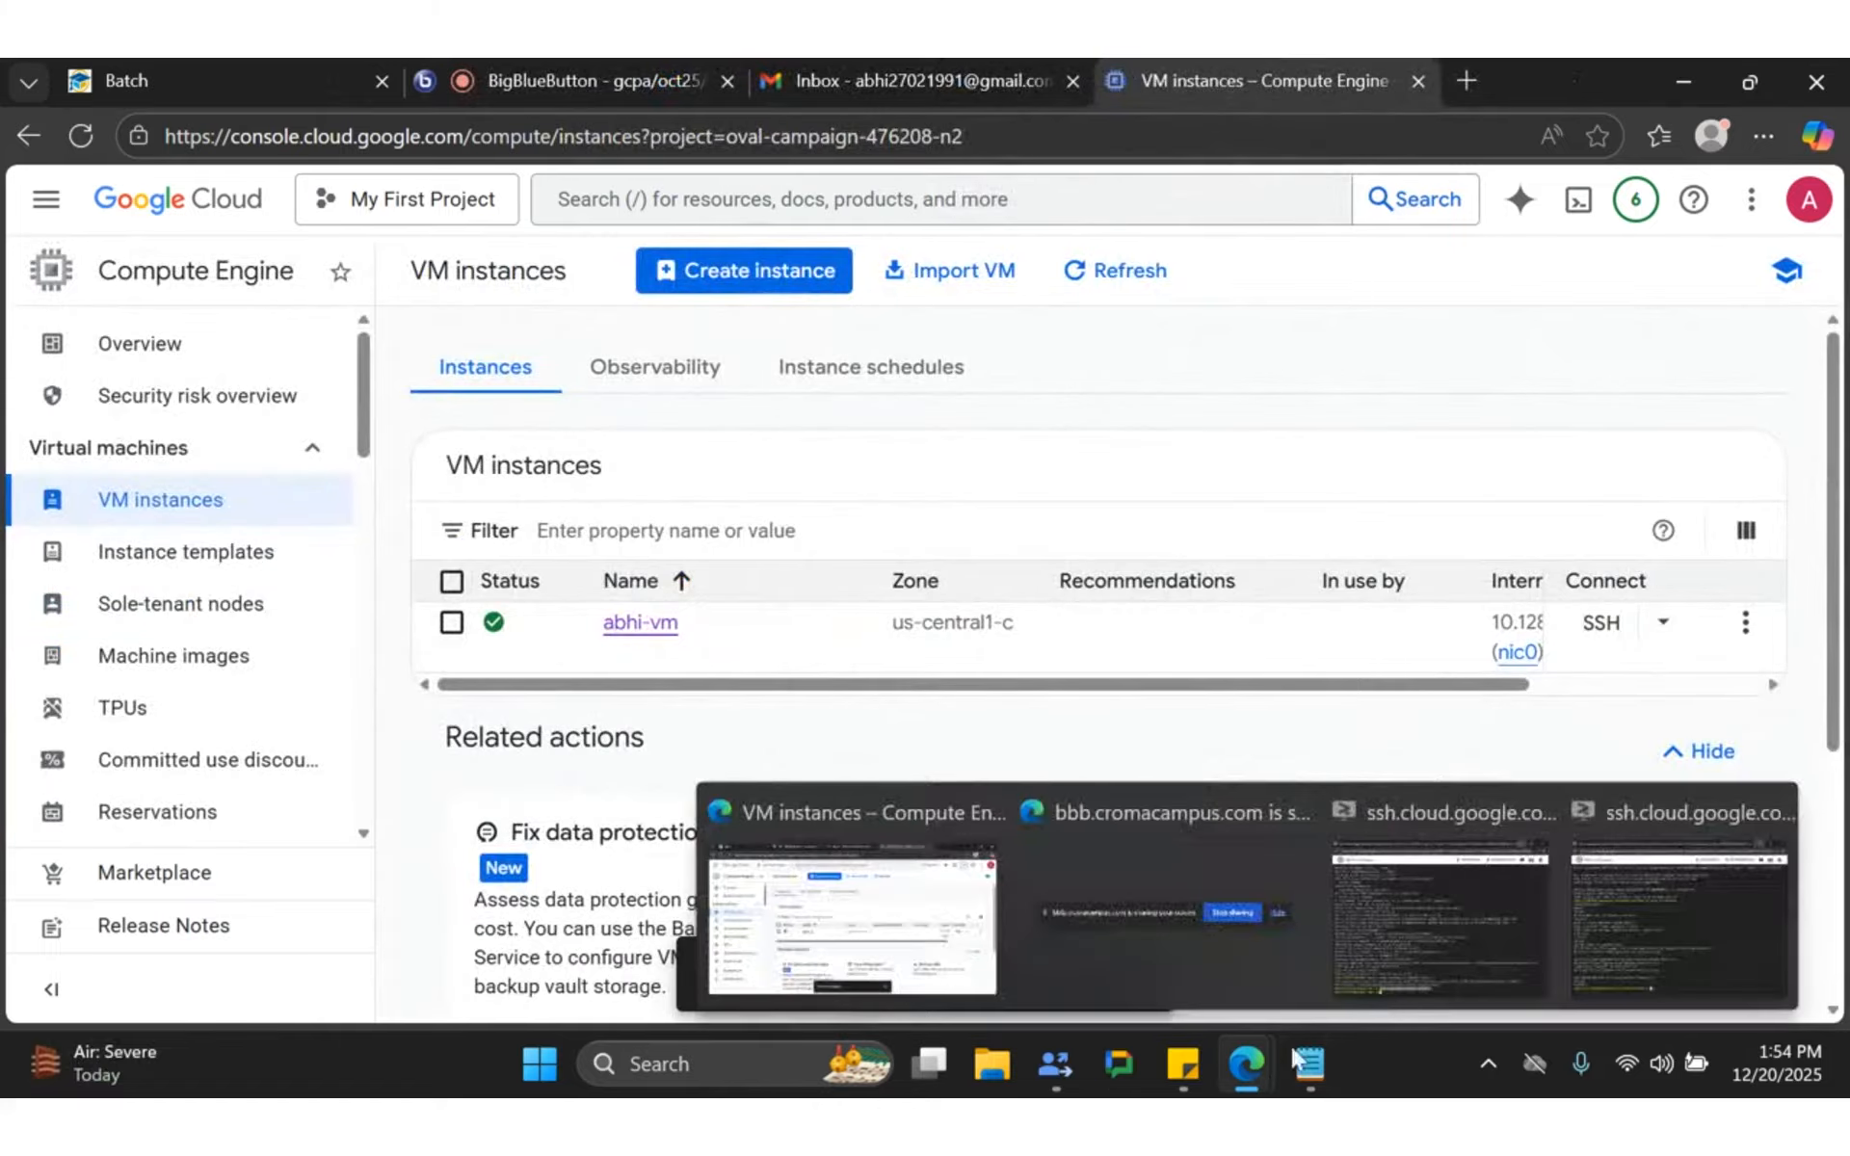
click(1768, 817)
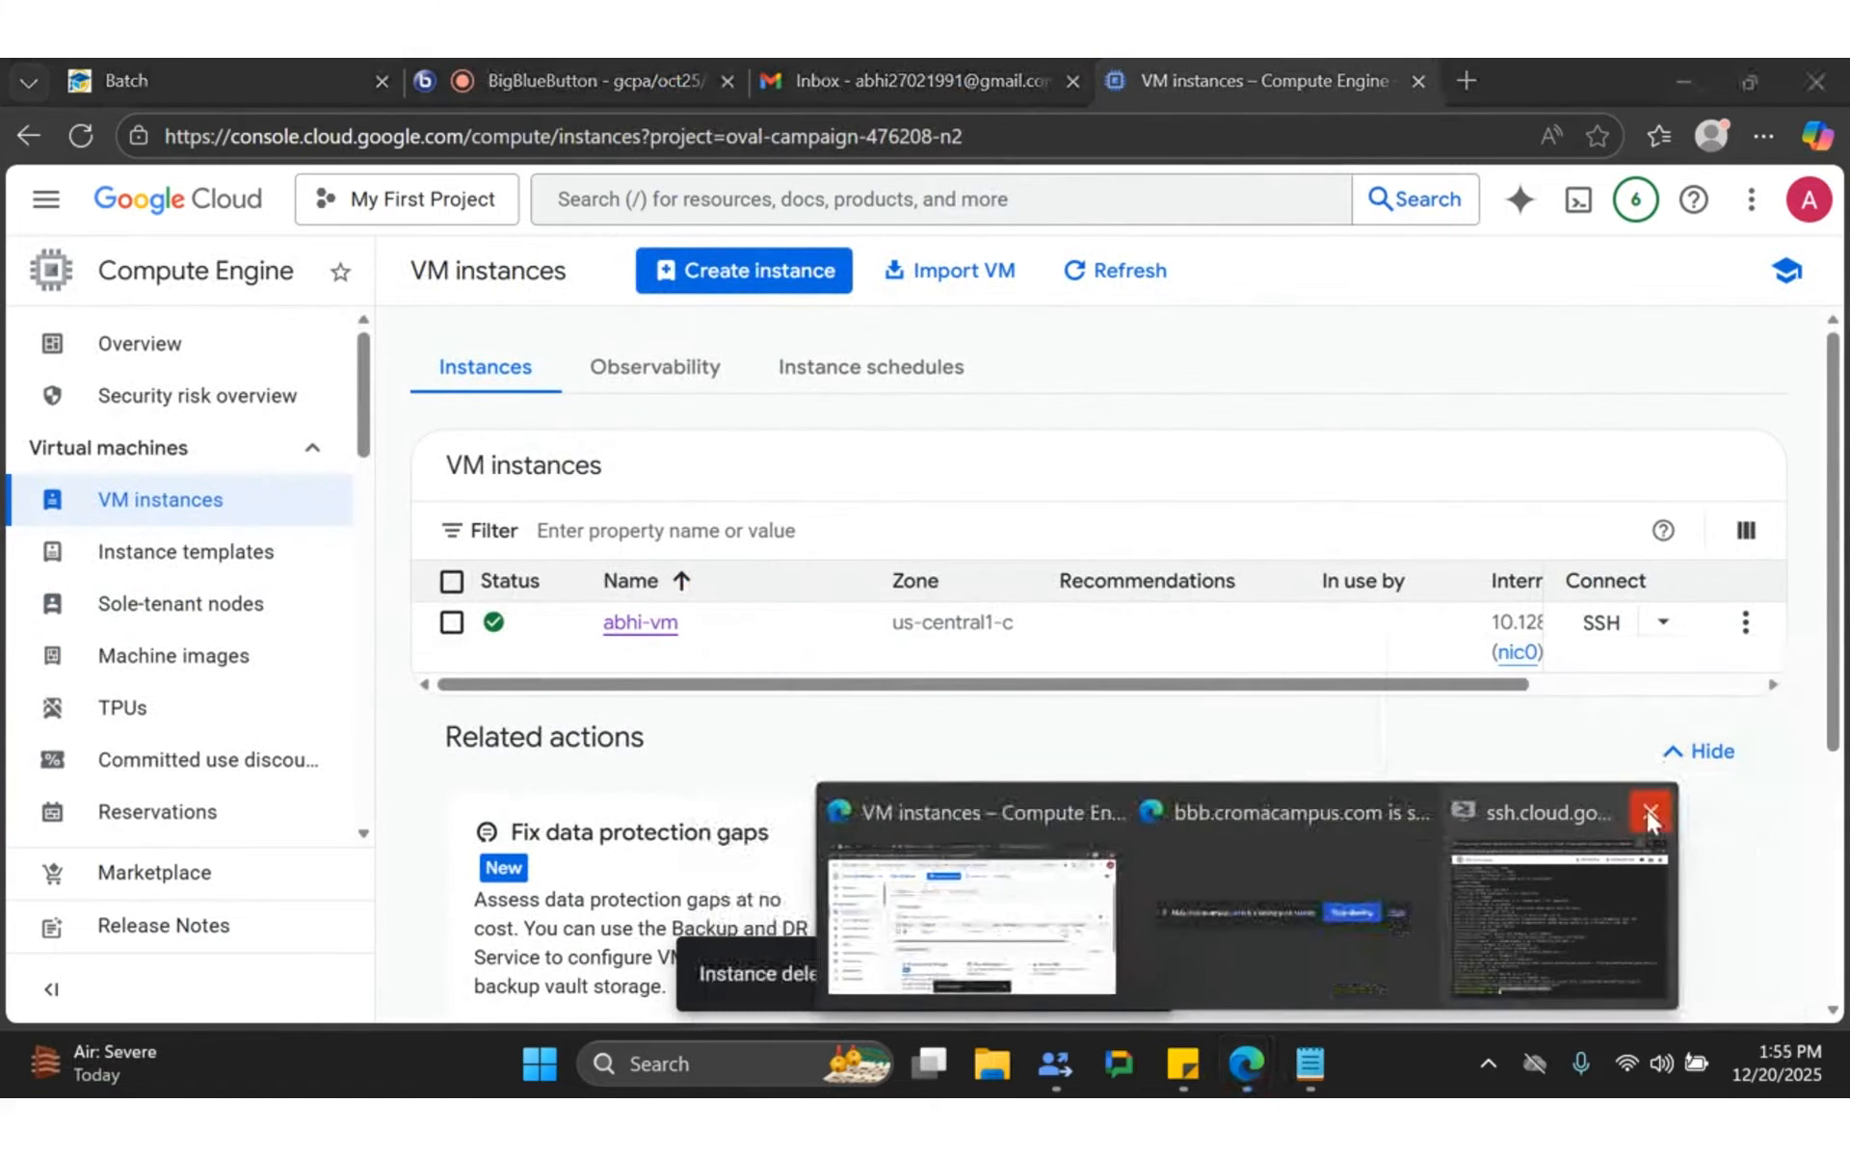
click(1651, 816)
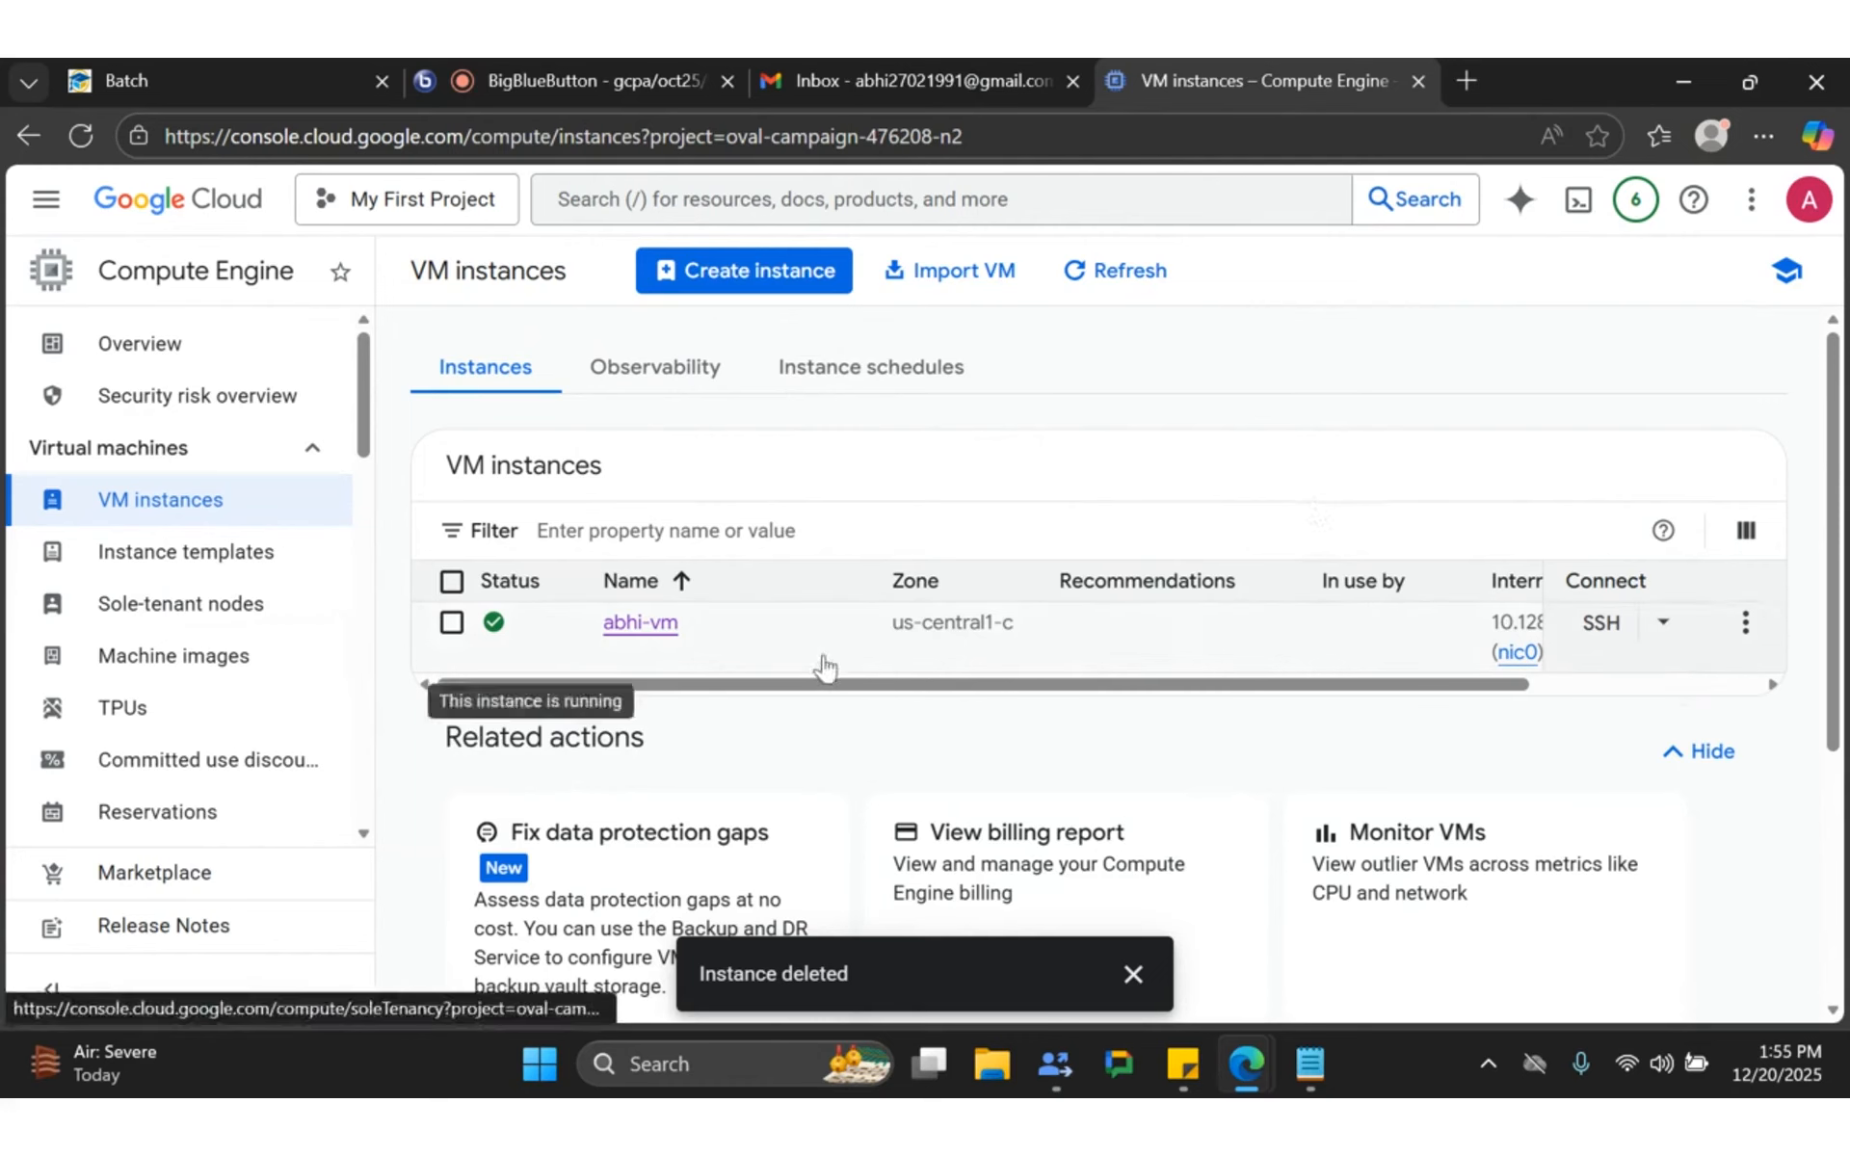
click(566, 81)
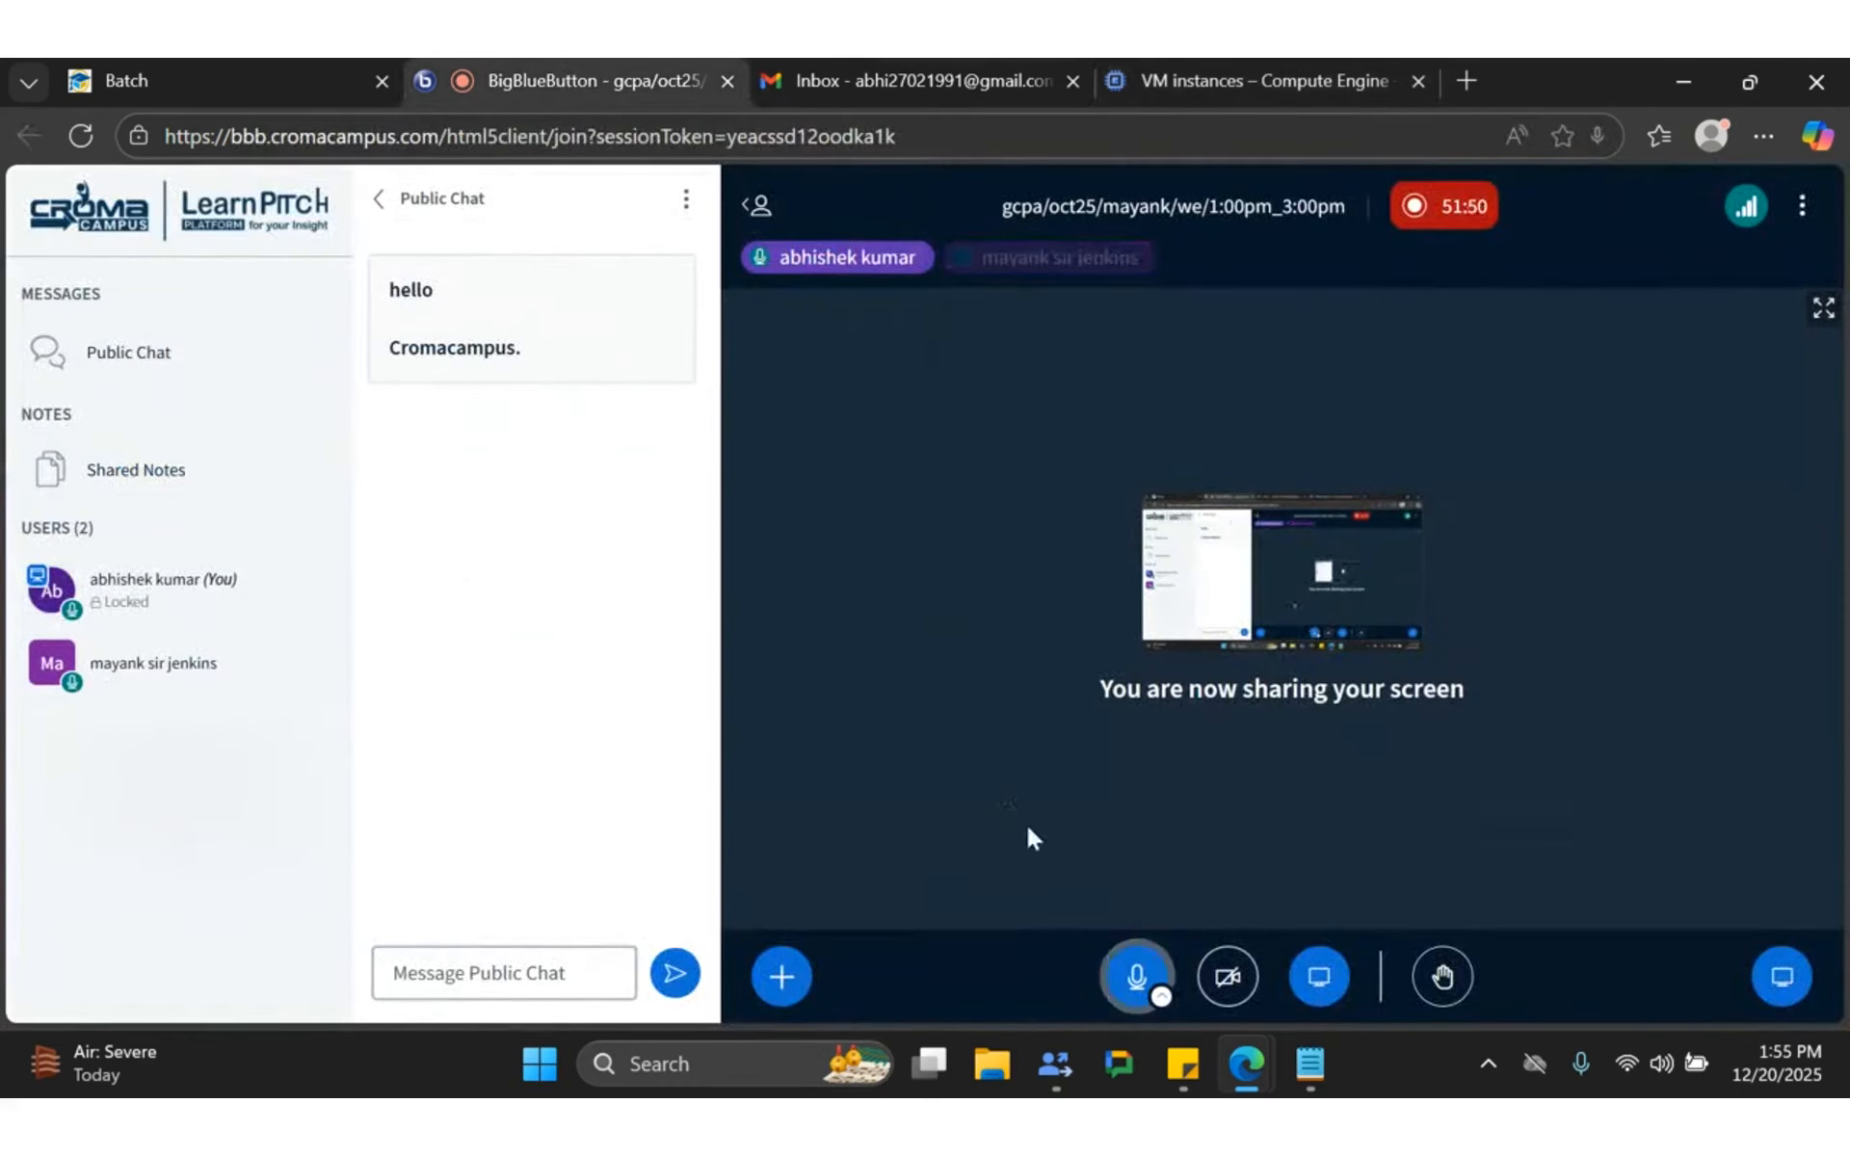
Unmute the BigBlueButton microphone twice for short remarks, leaving it muted at the end.
click(1139, 983)
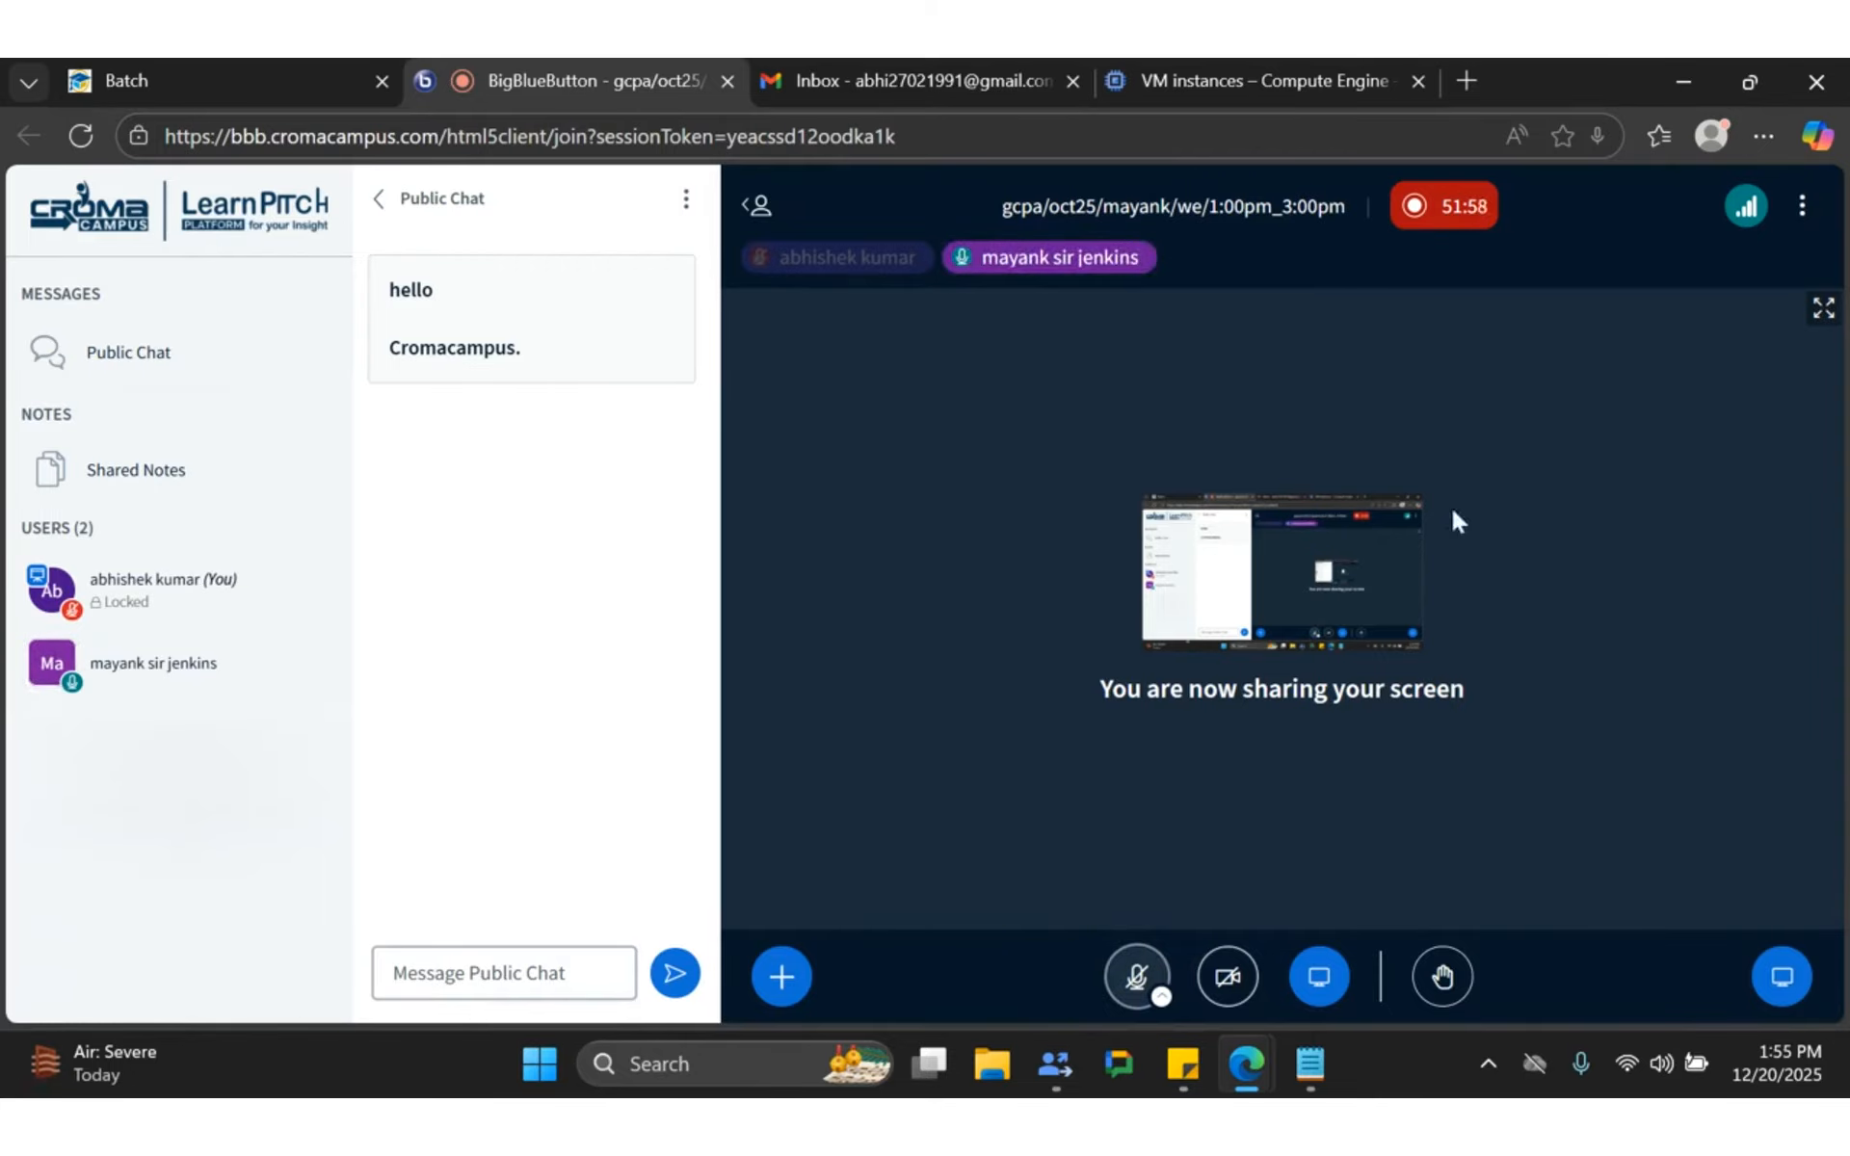
click(1135, 992)
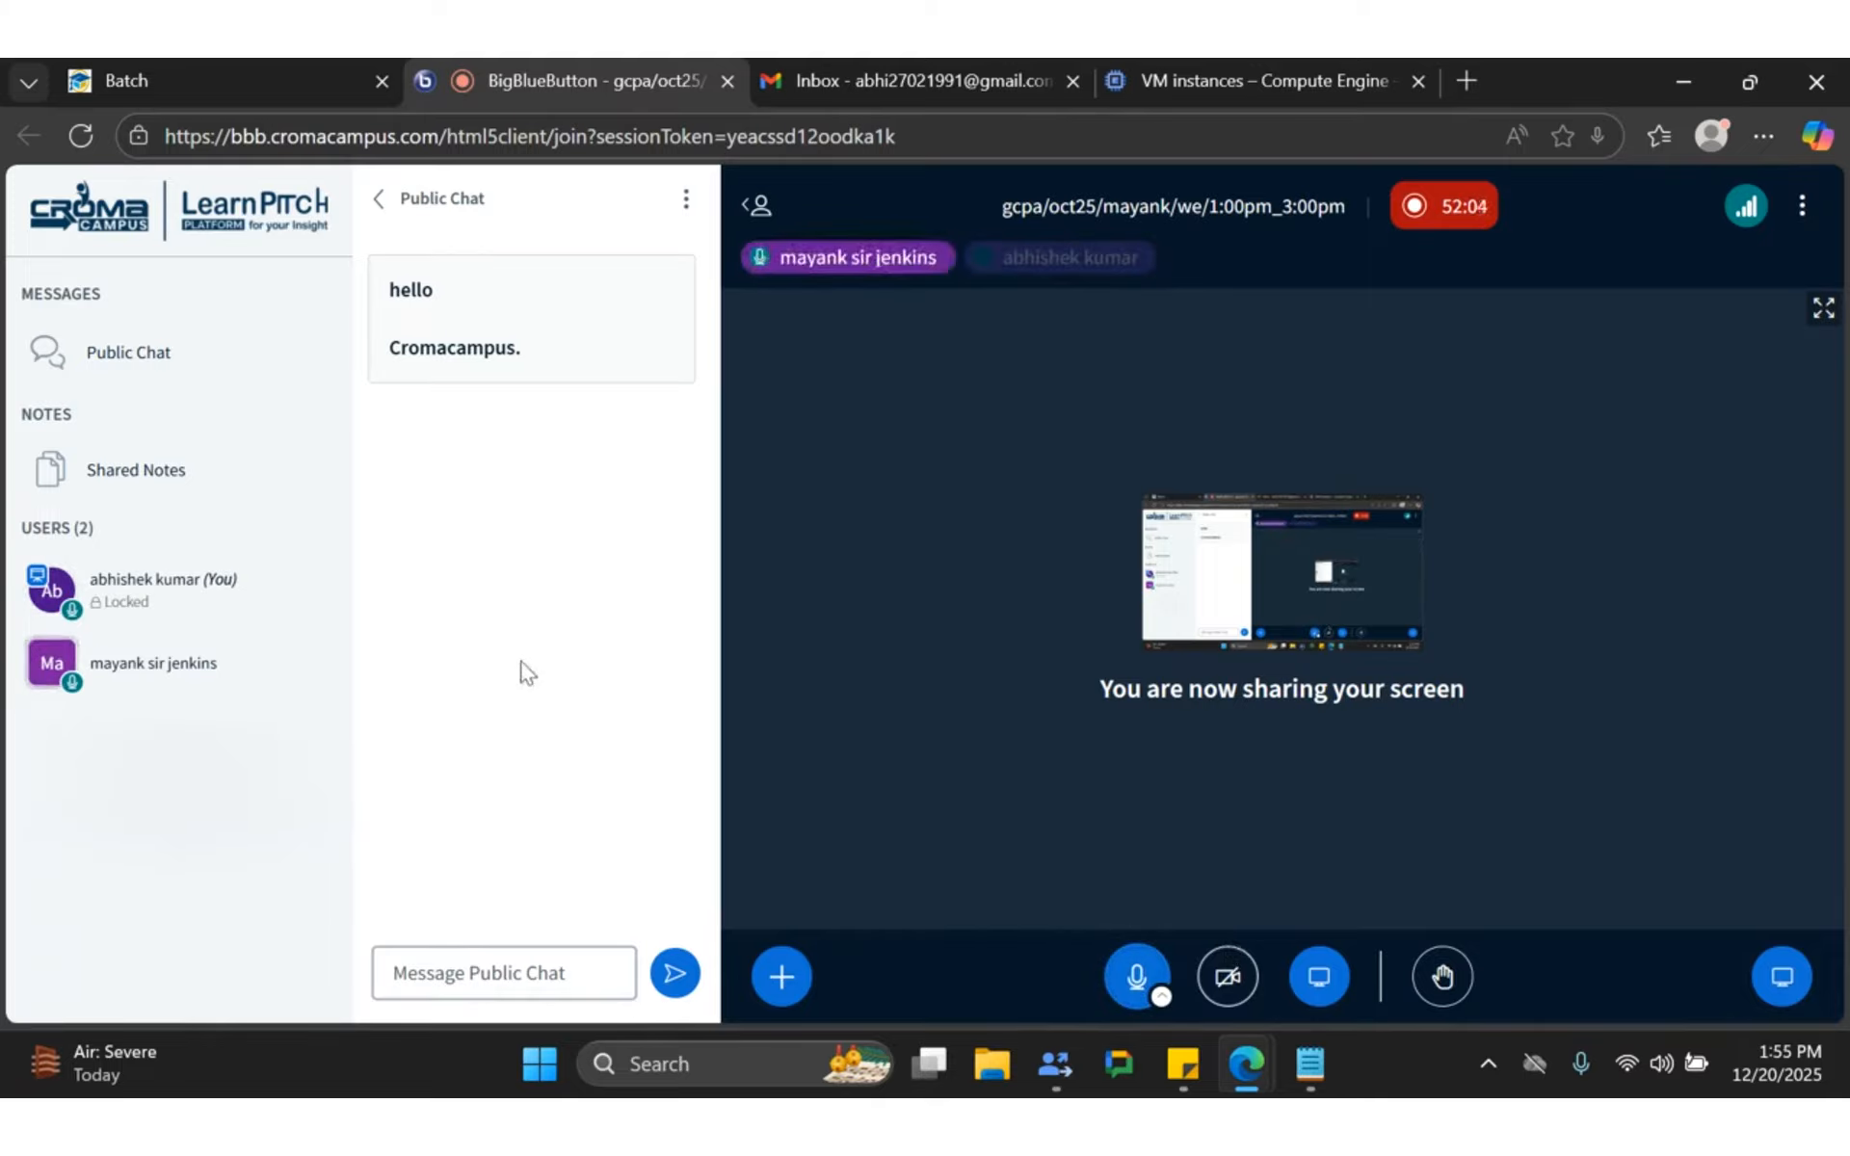
click(1134, 982)
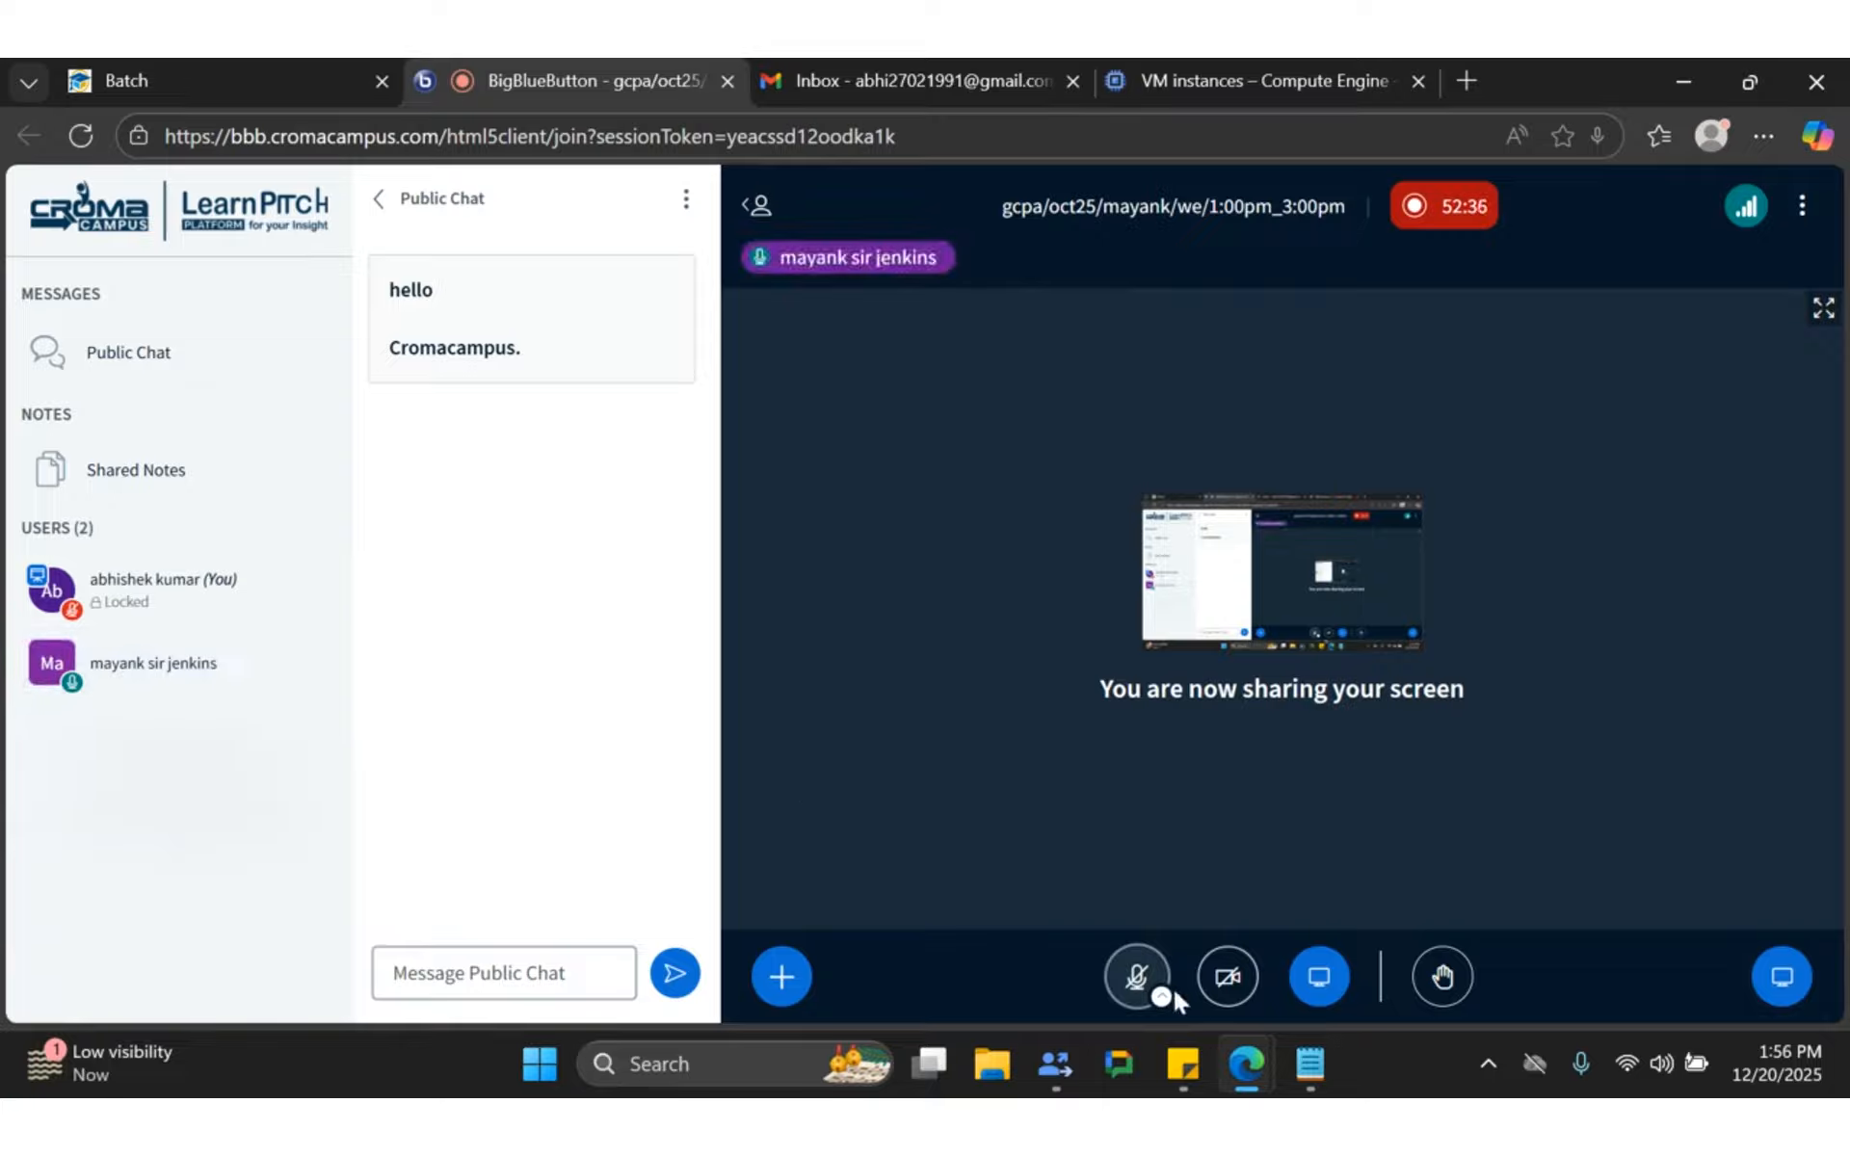
click(1144, 983)
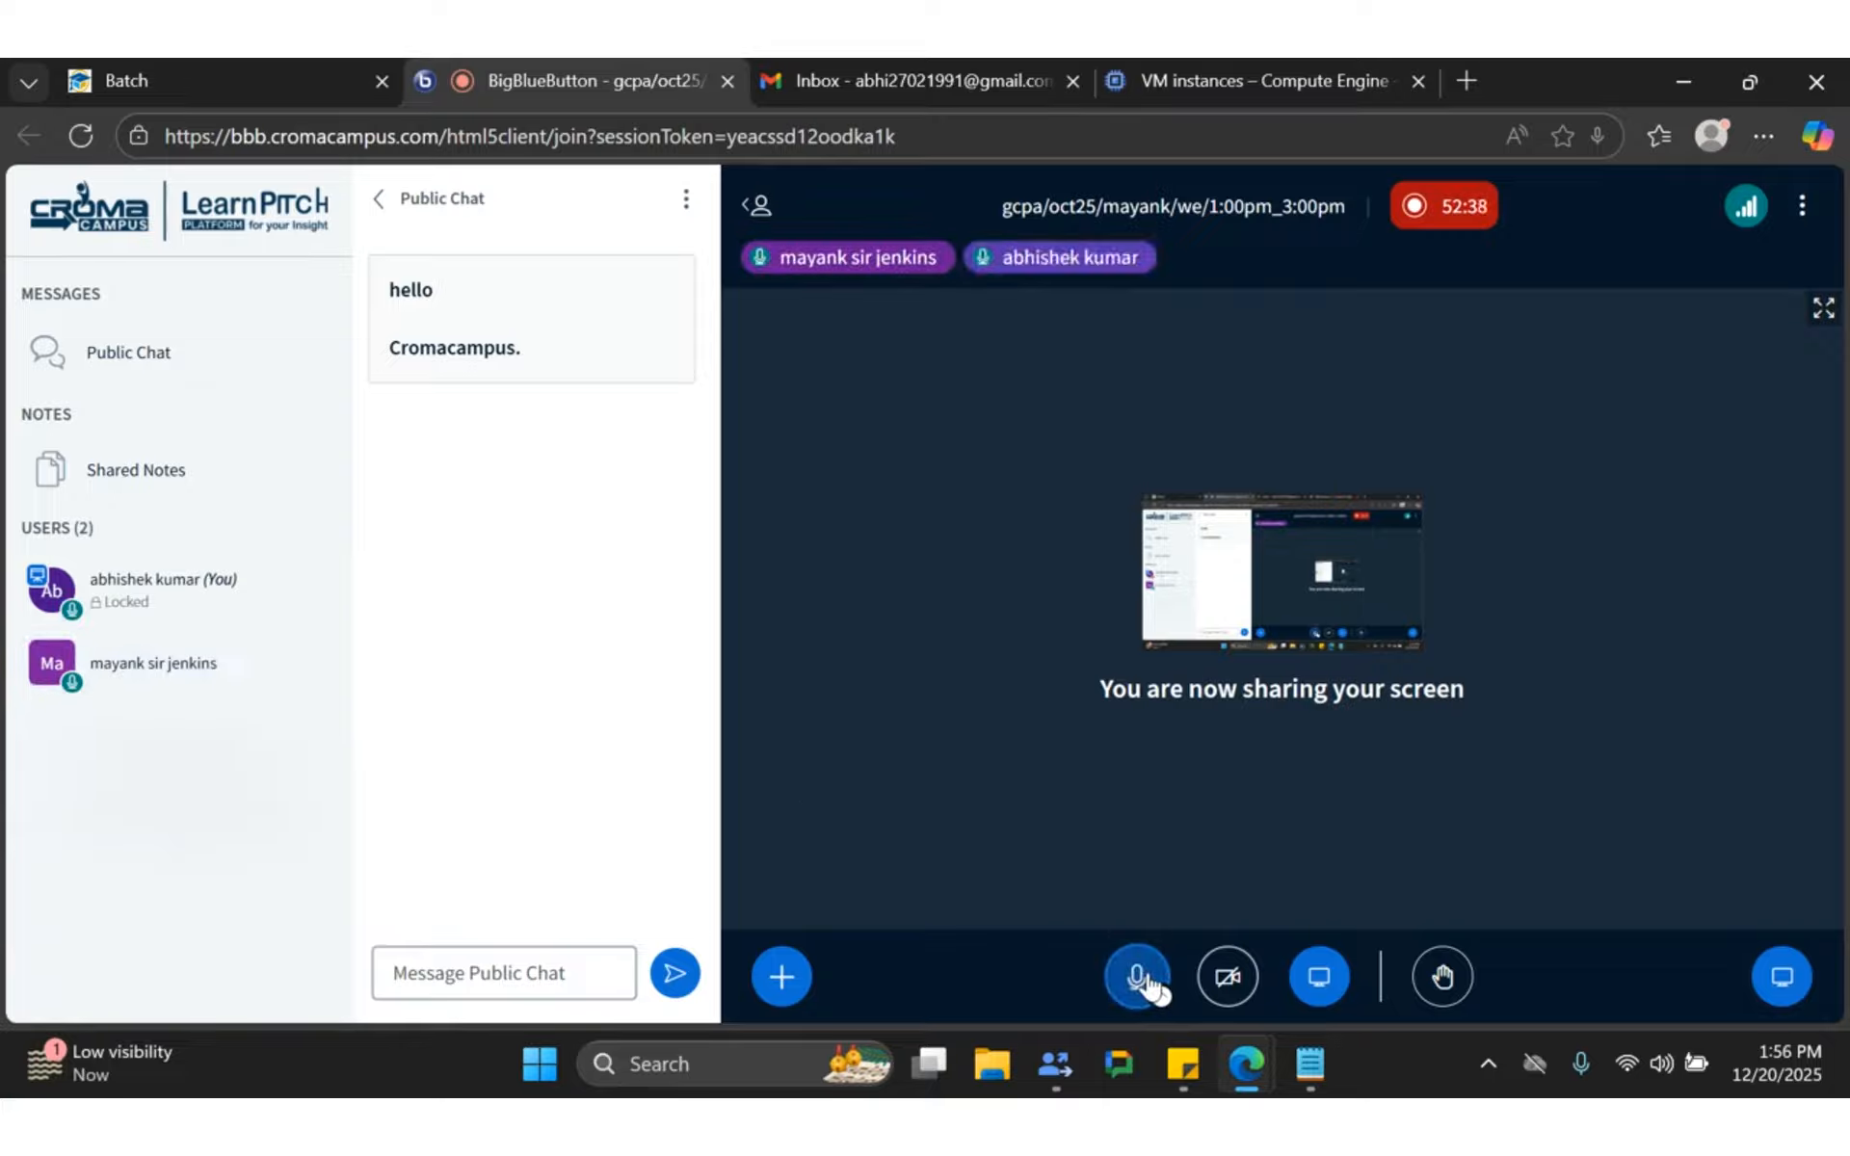
click(1139, 979)
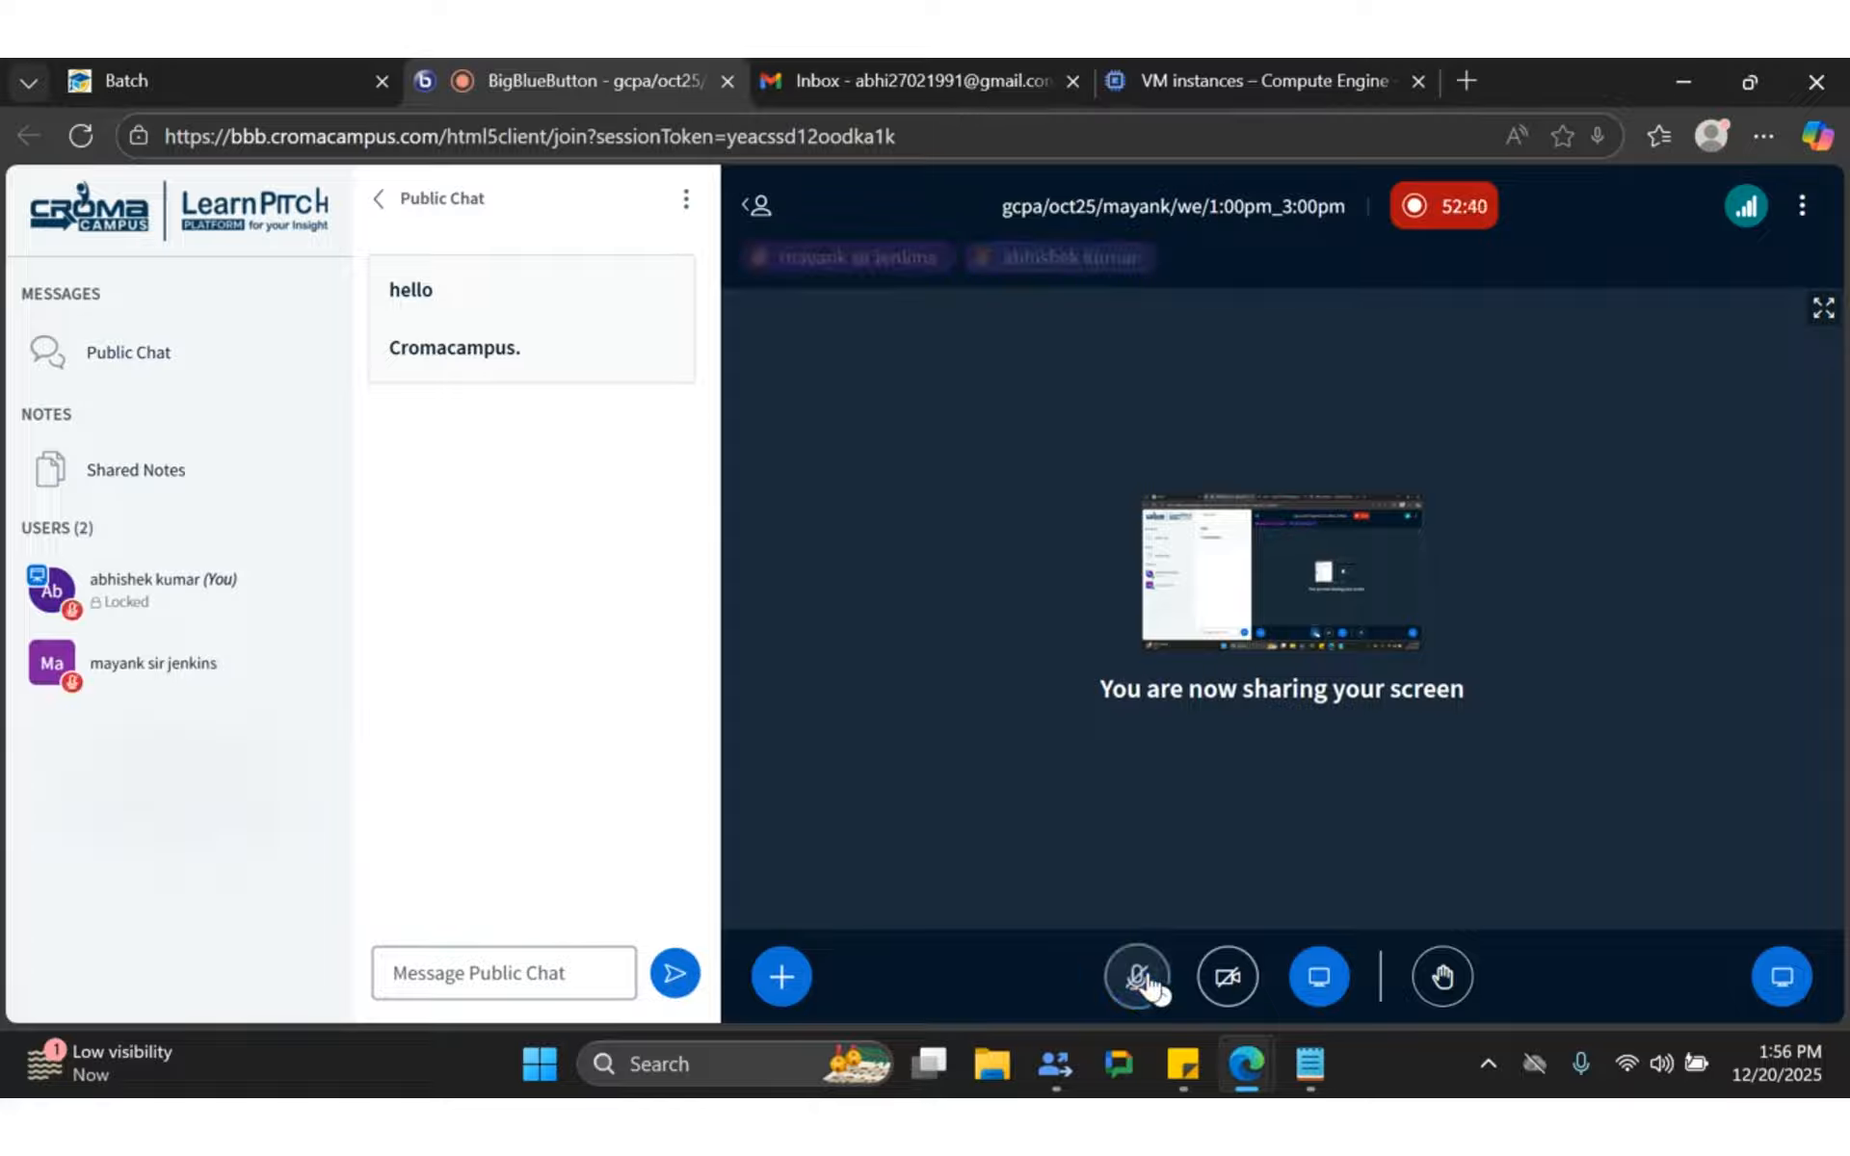
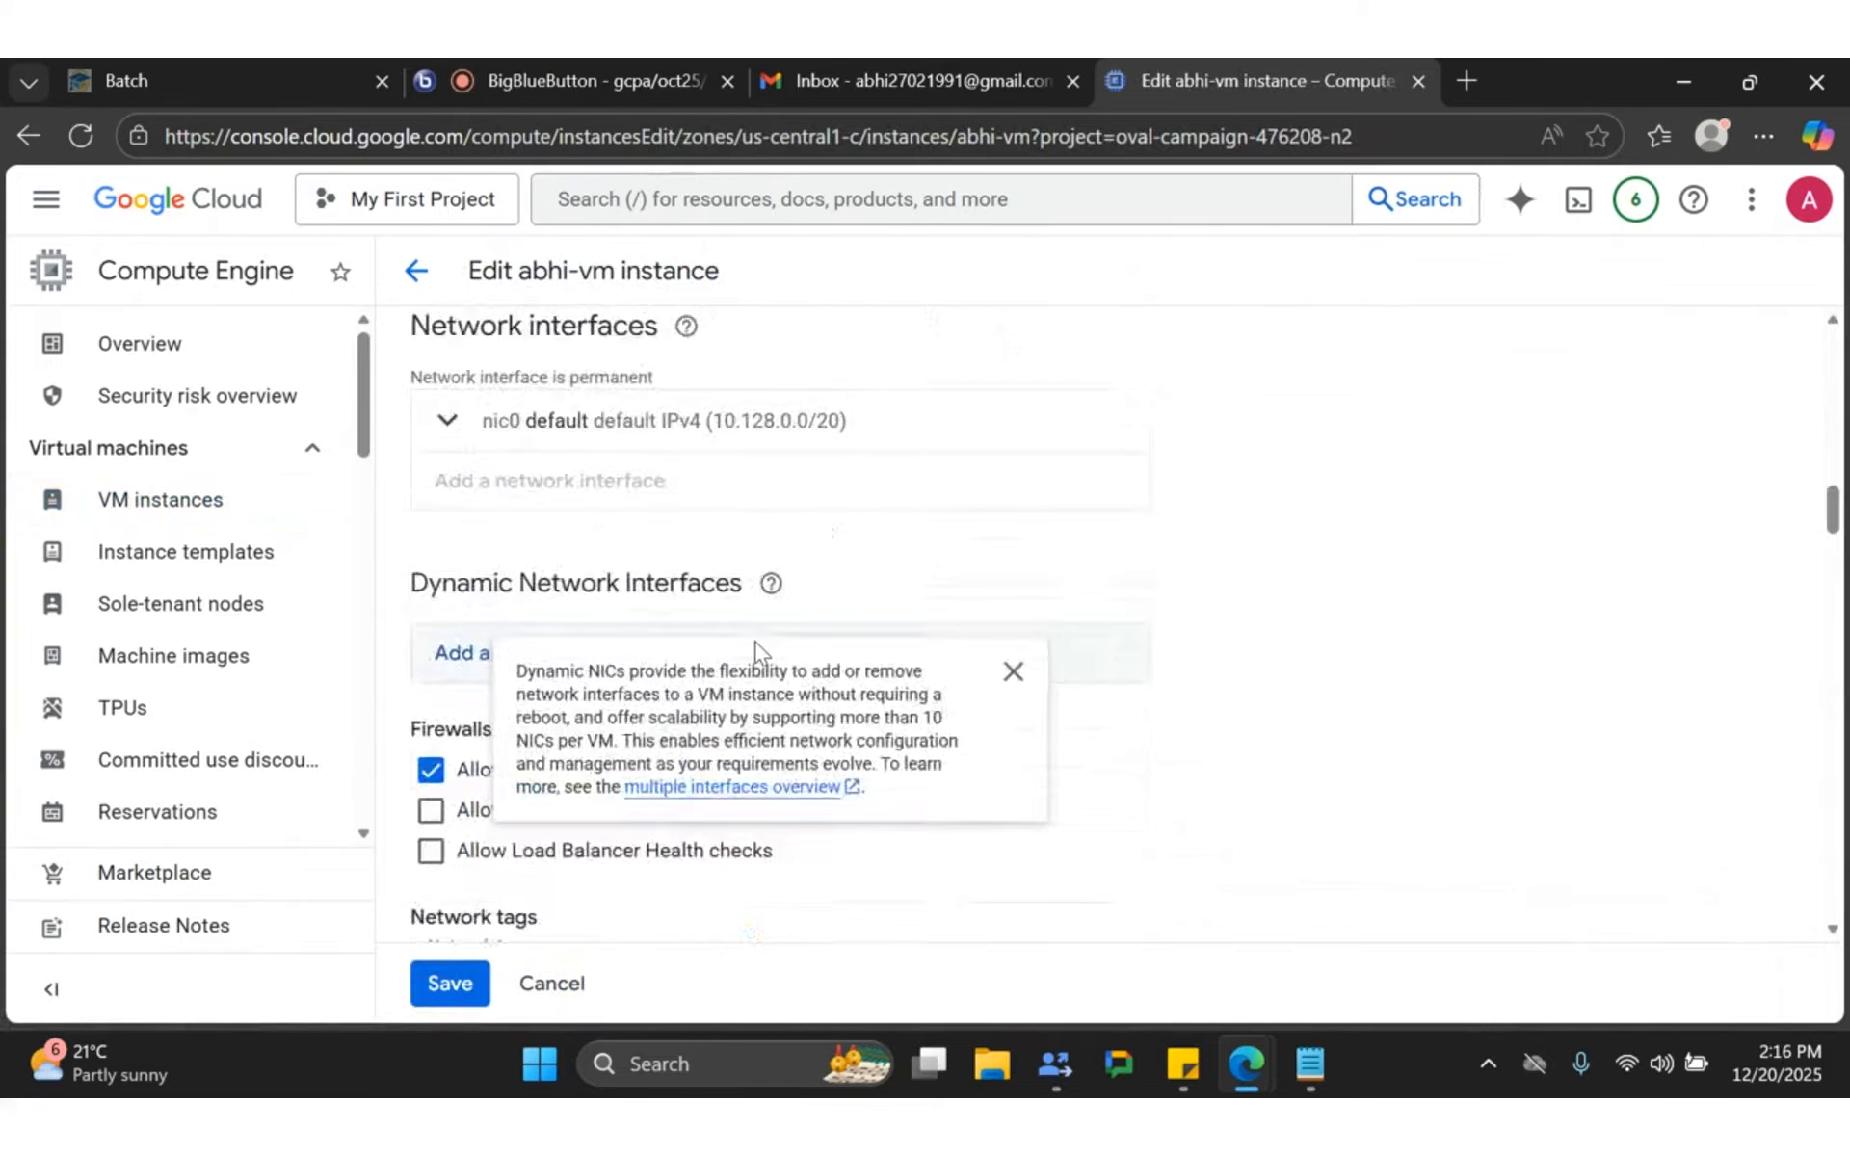
Open the Existing disk form under abhi-vm's Storage > Additional disks.
scroll(803, 718, down, 5)
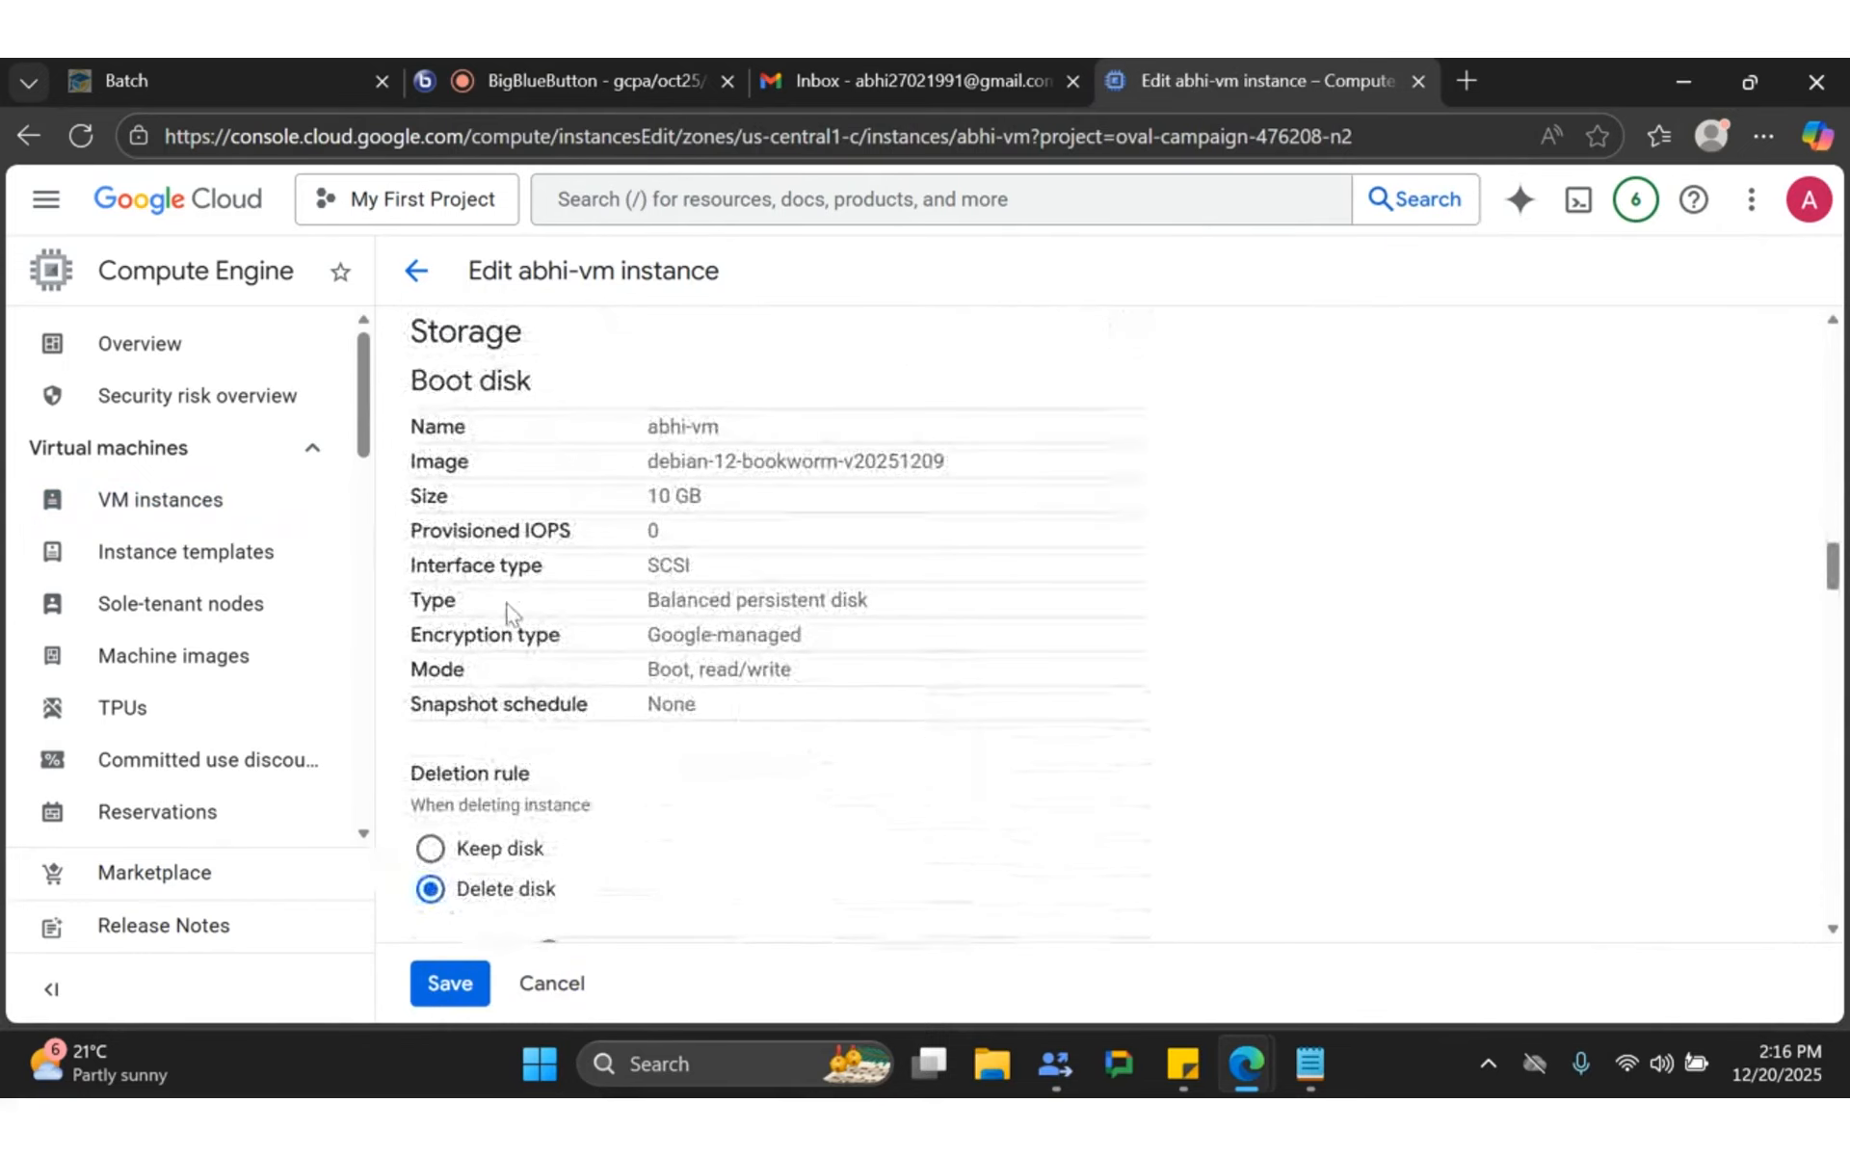
scroll(607, 588, down, 2)
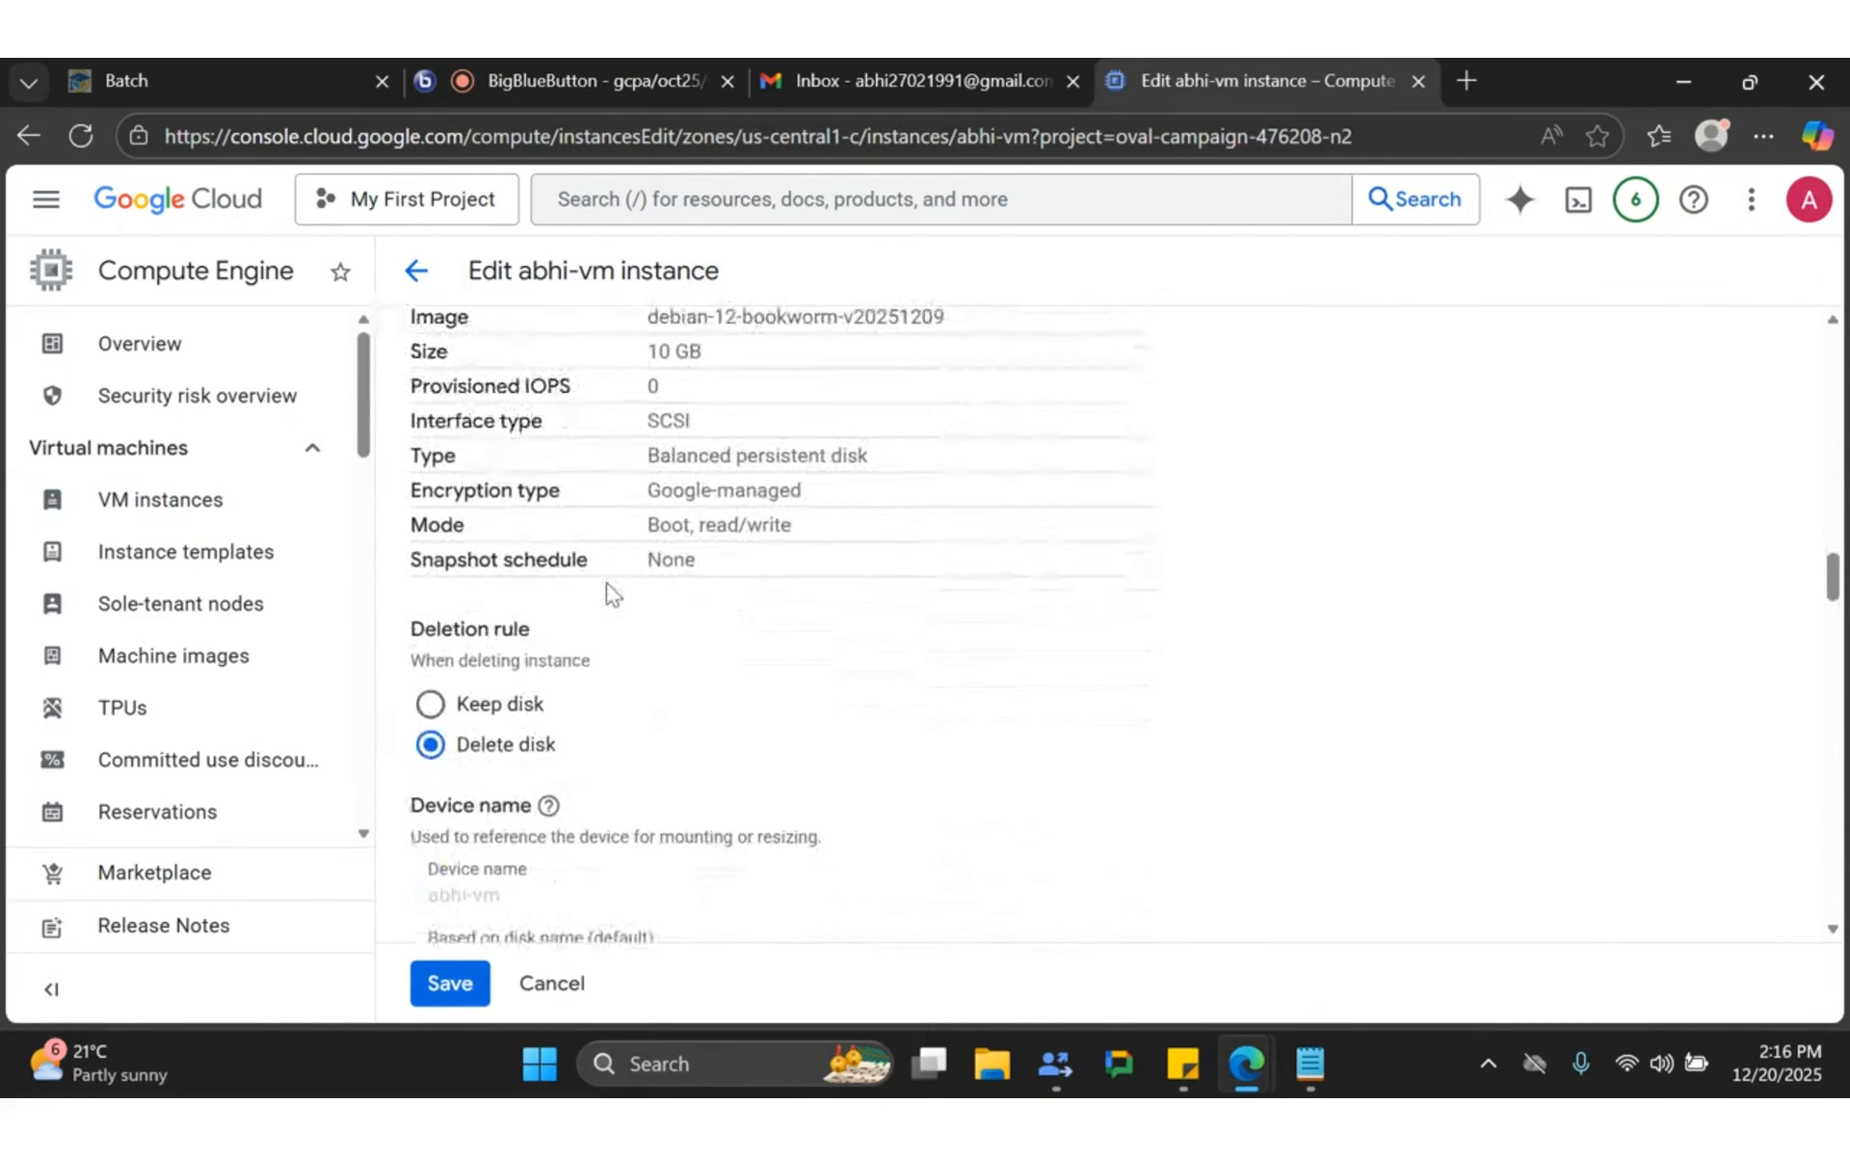
scroll(607, 583, down, 3)
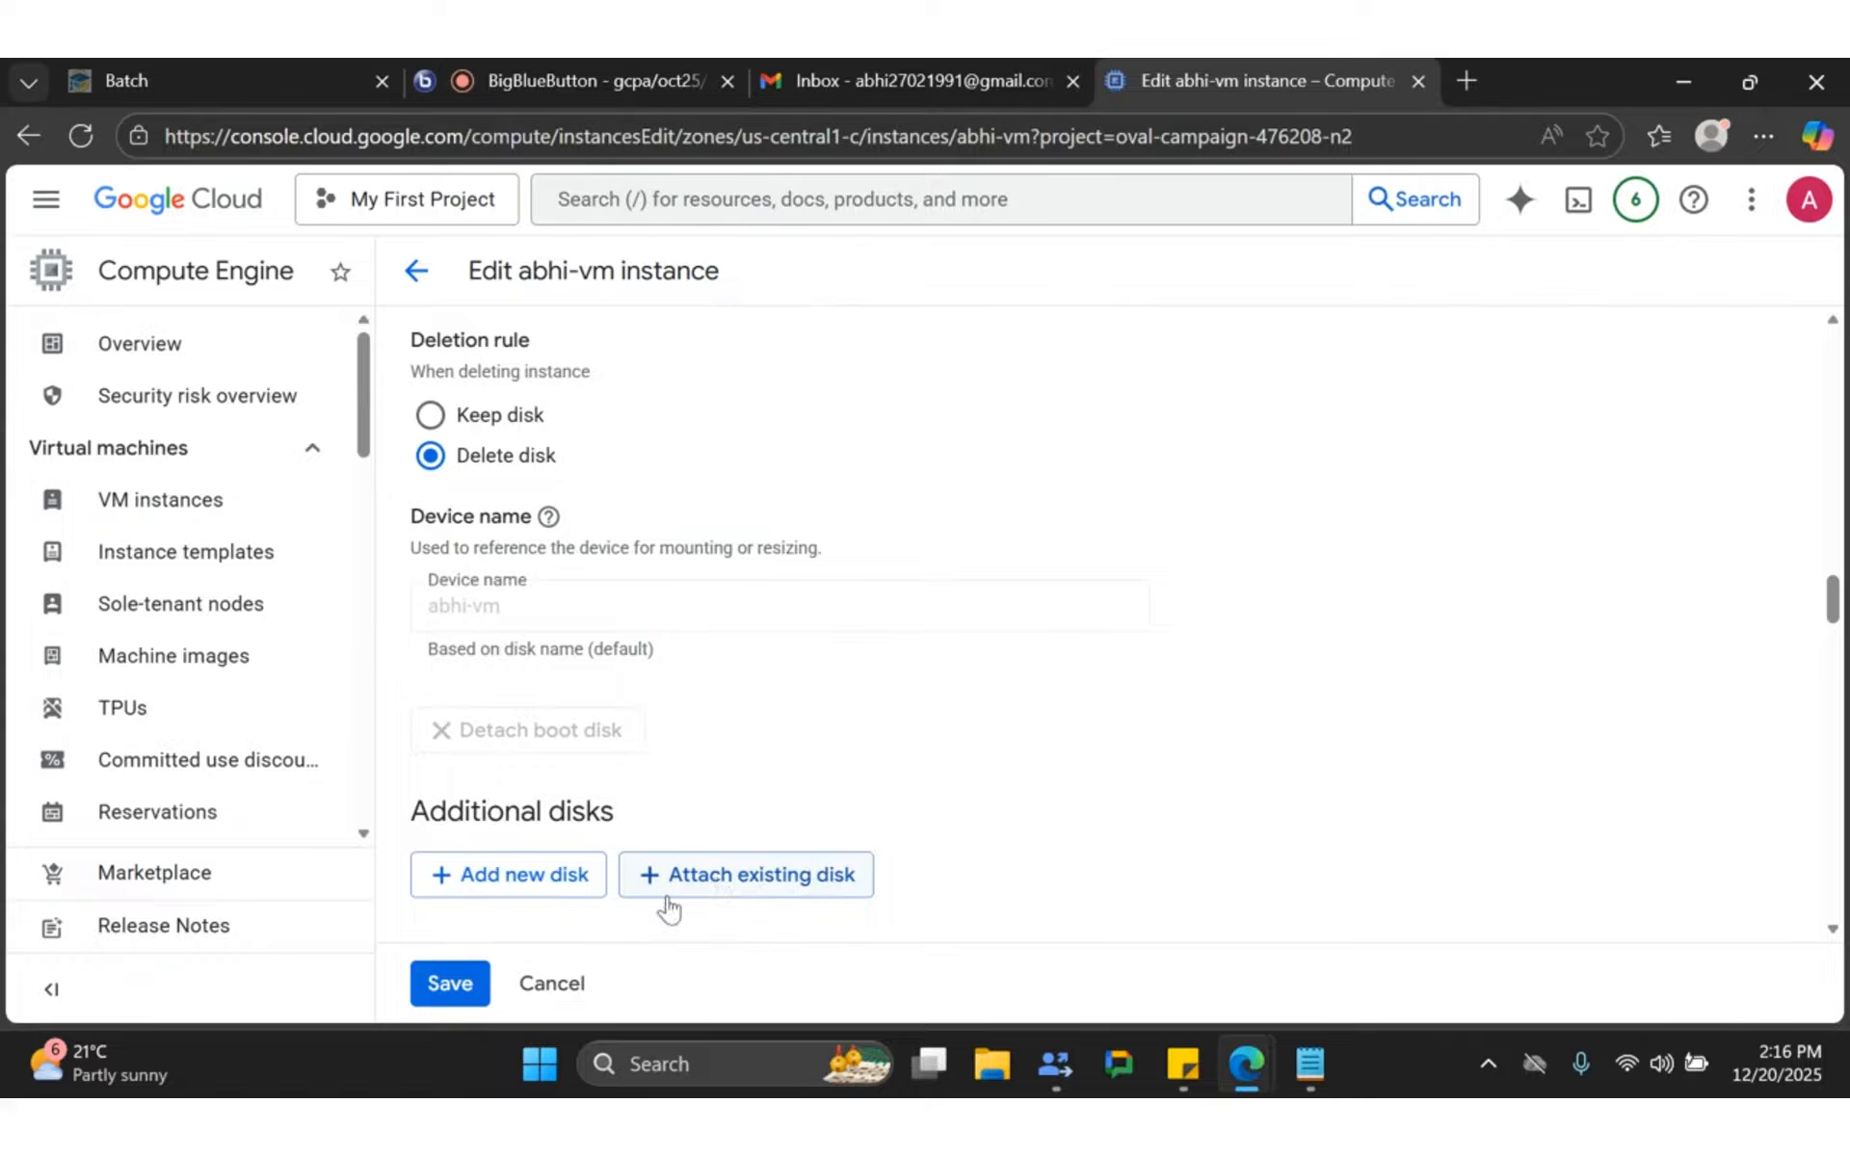
click(771, 878)
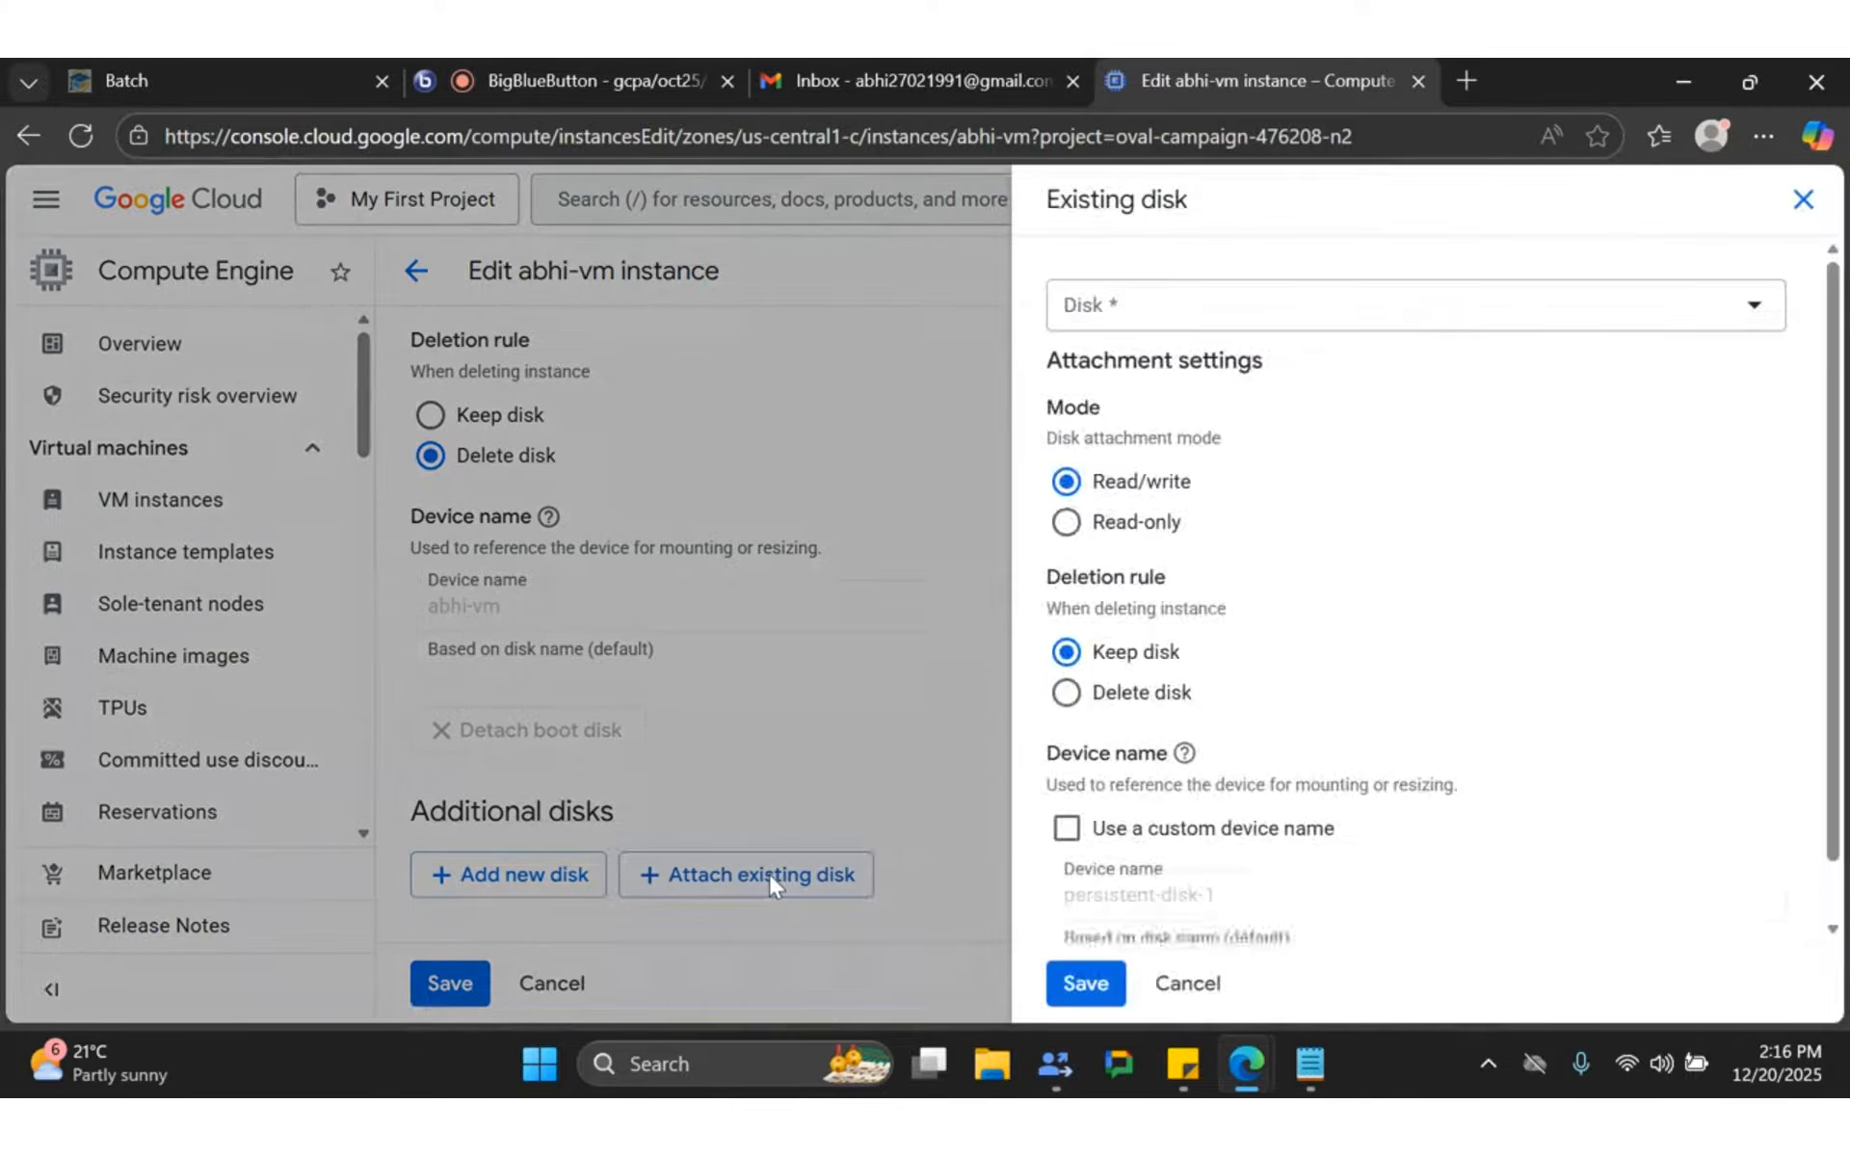
Filter the Disk list for 'abh', find no attachable disk, and close the Existing disk panel.
click(1240, 321)
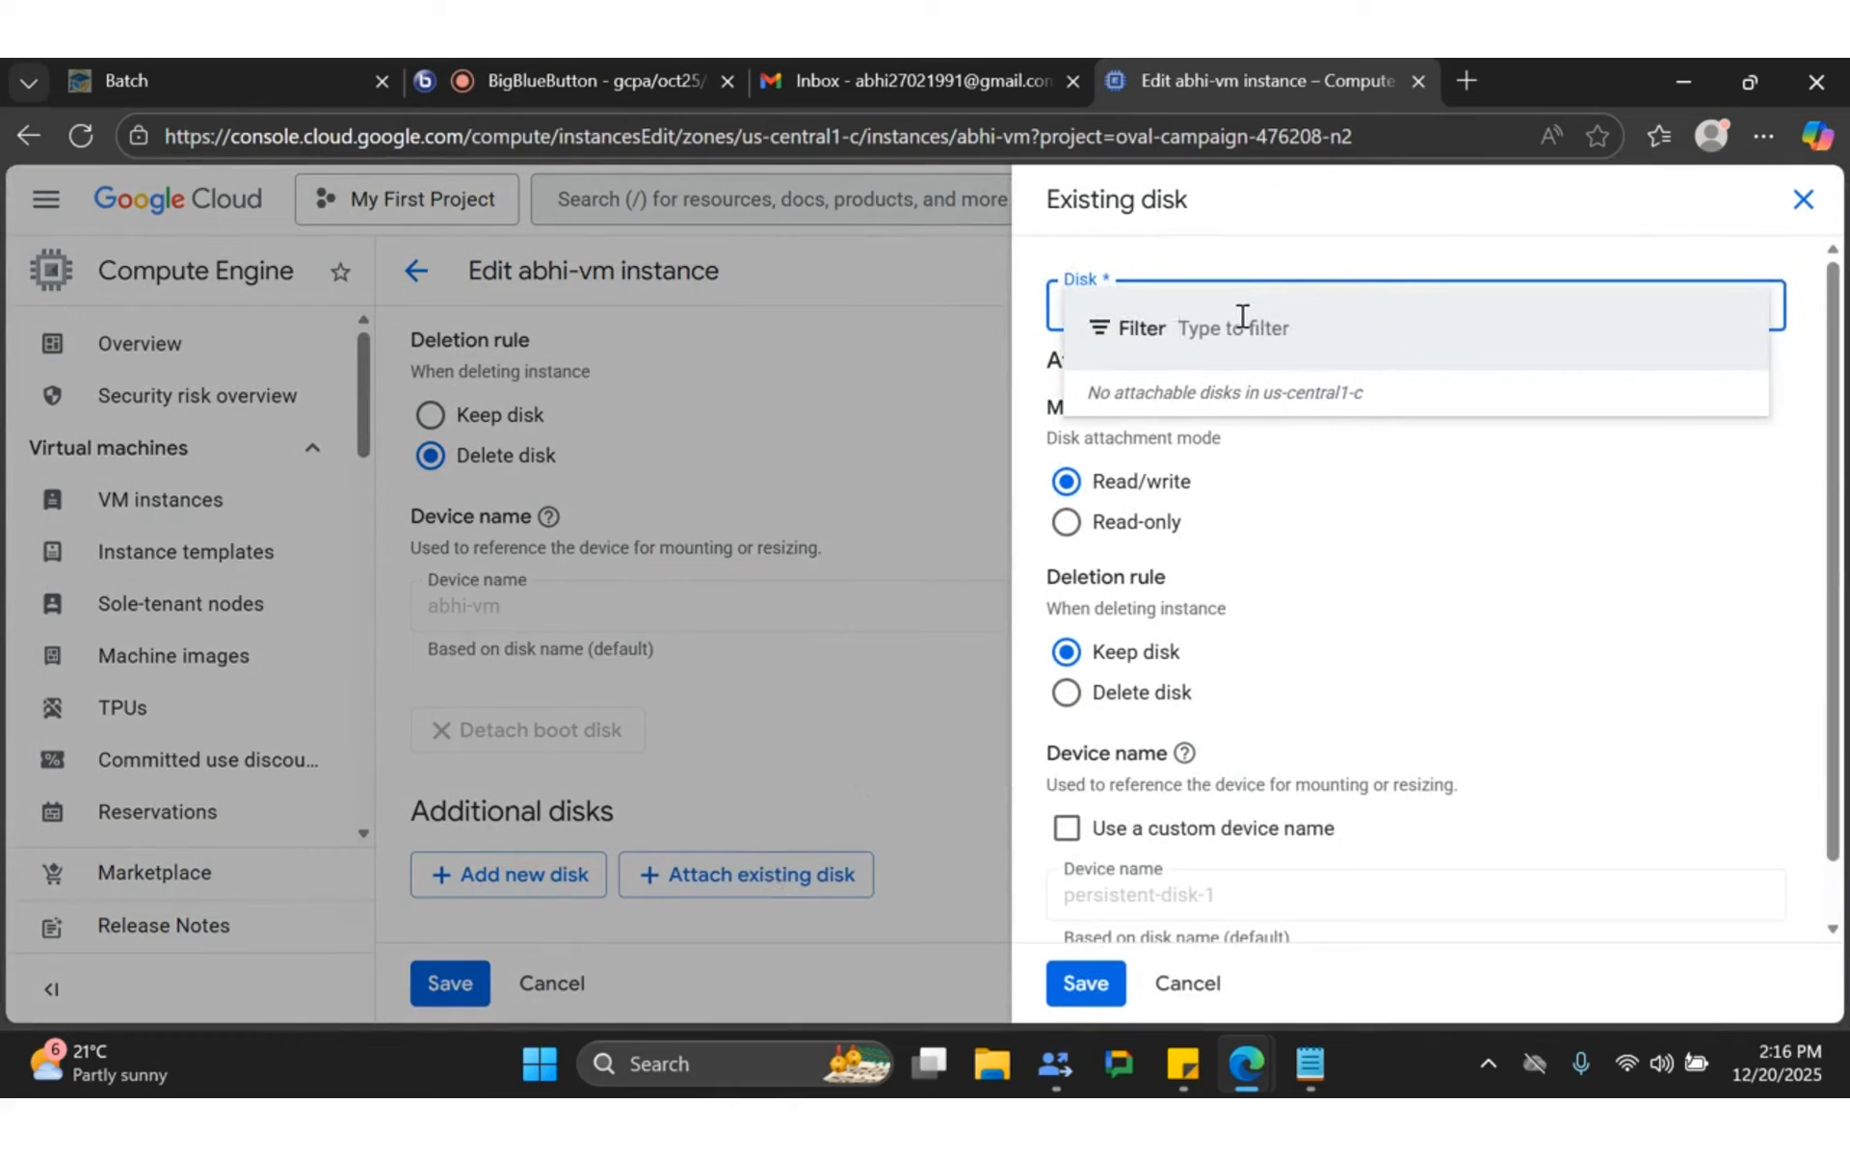
text(abh)
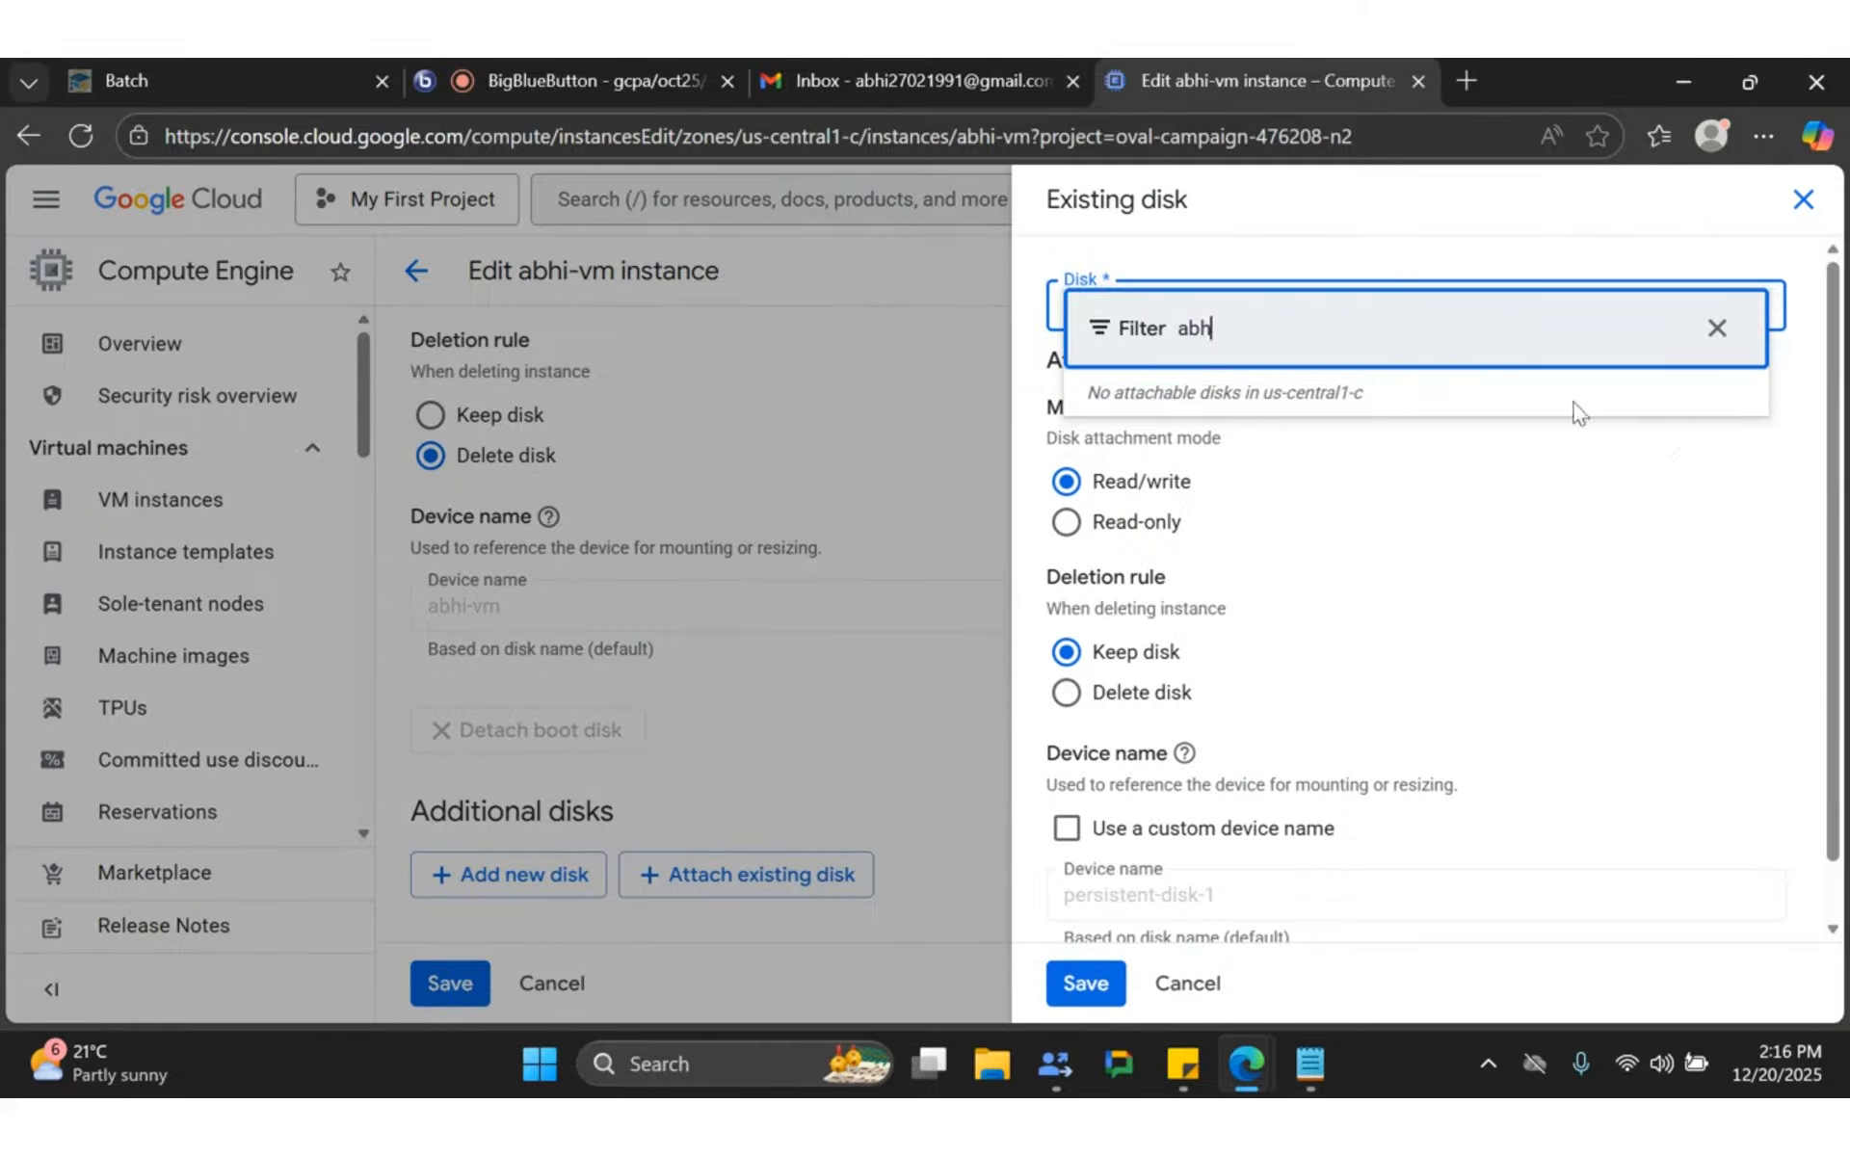
key(BackSpace)
key(BackSpace)
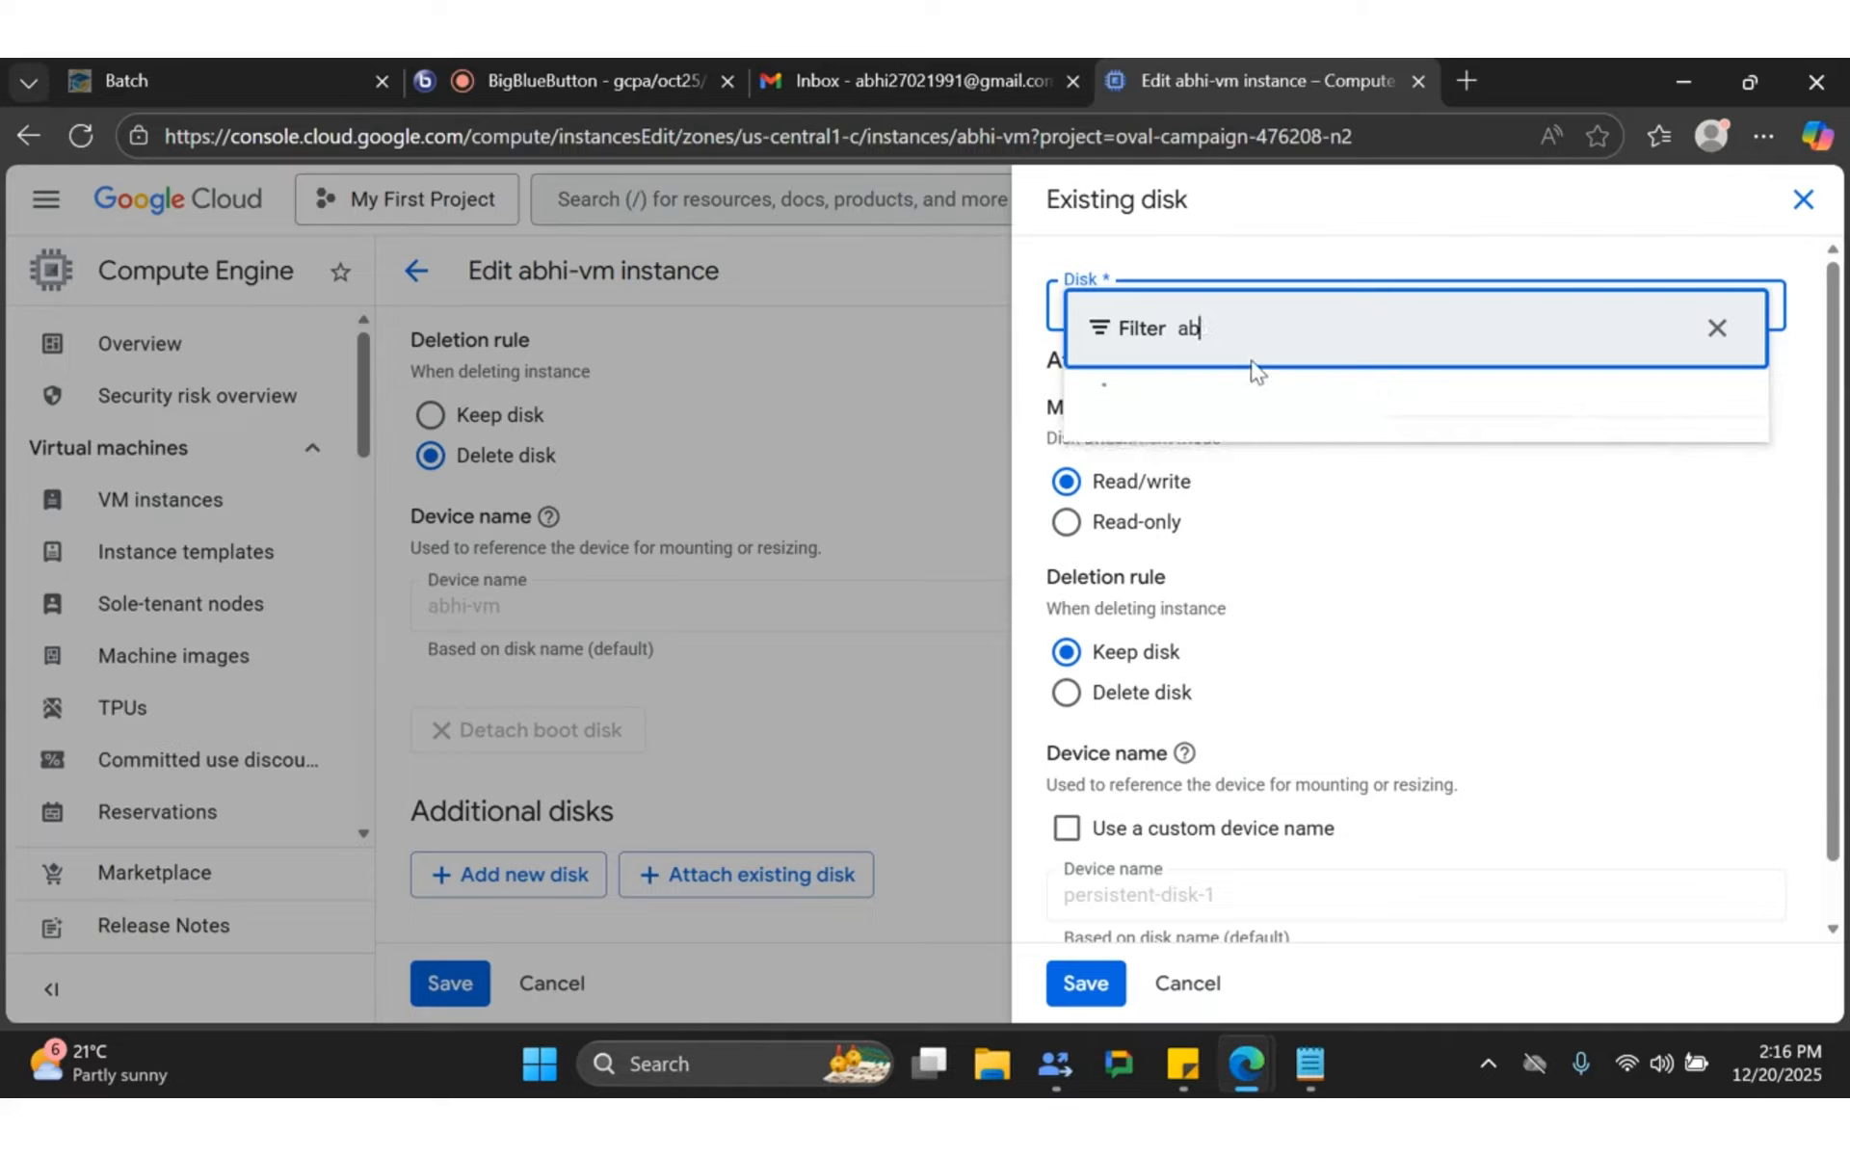
key(BackSpace)
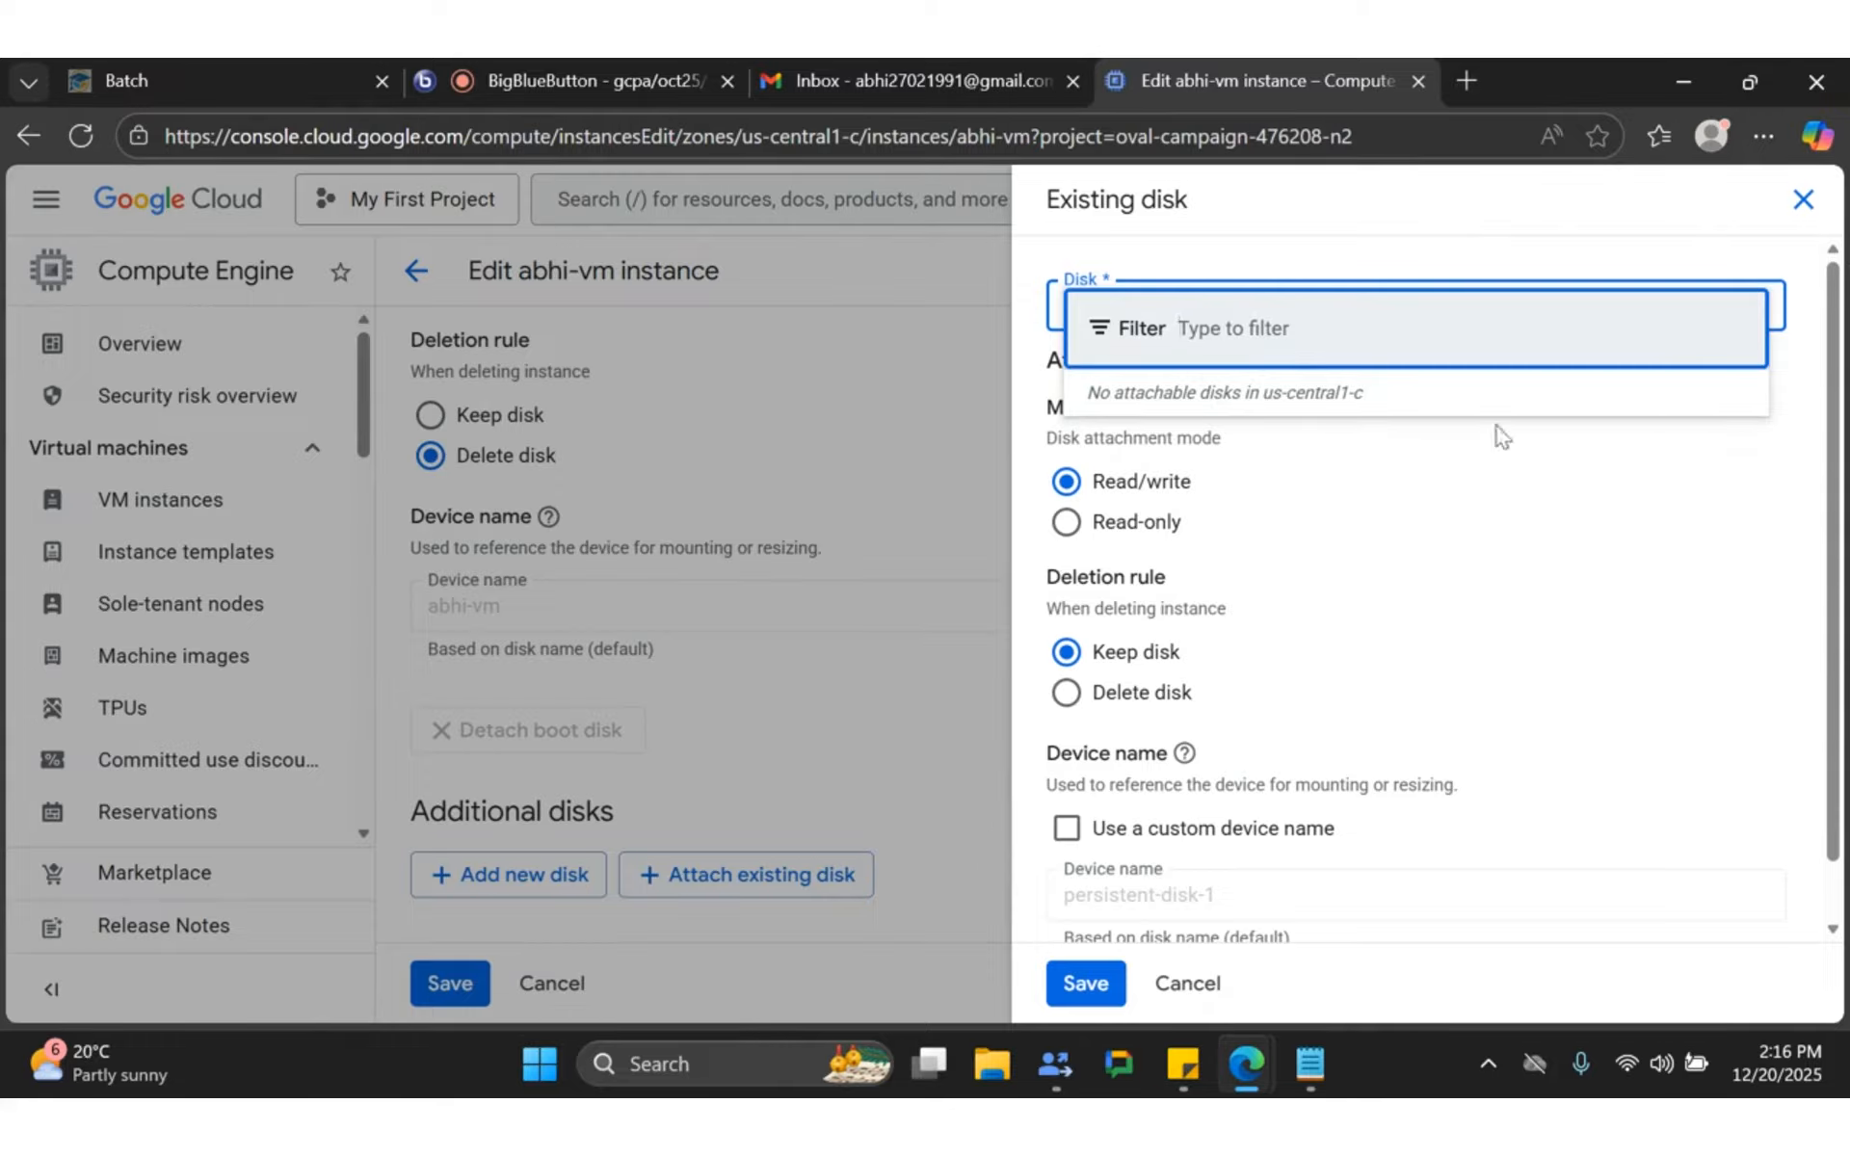
click(1804, 204)
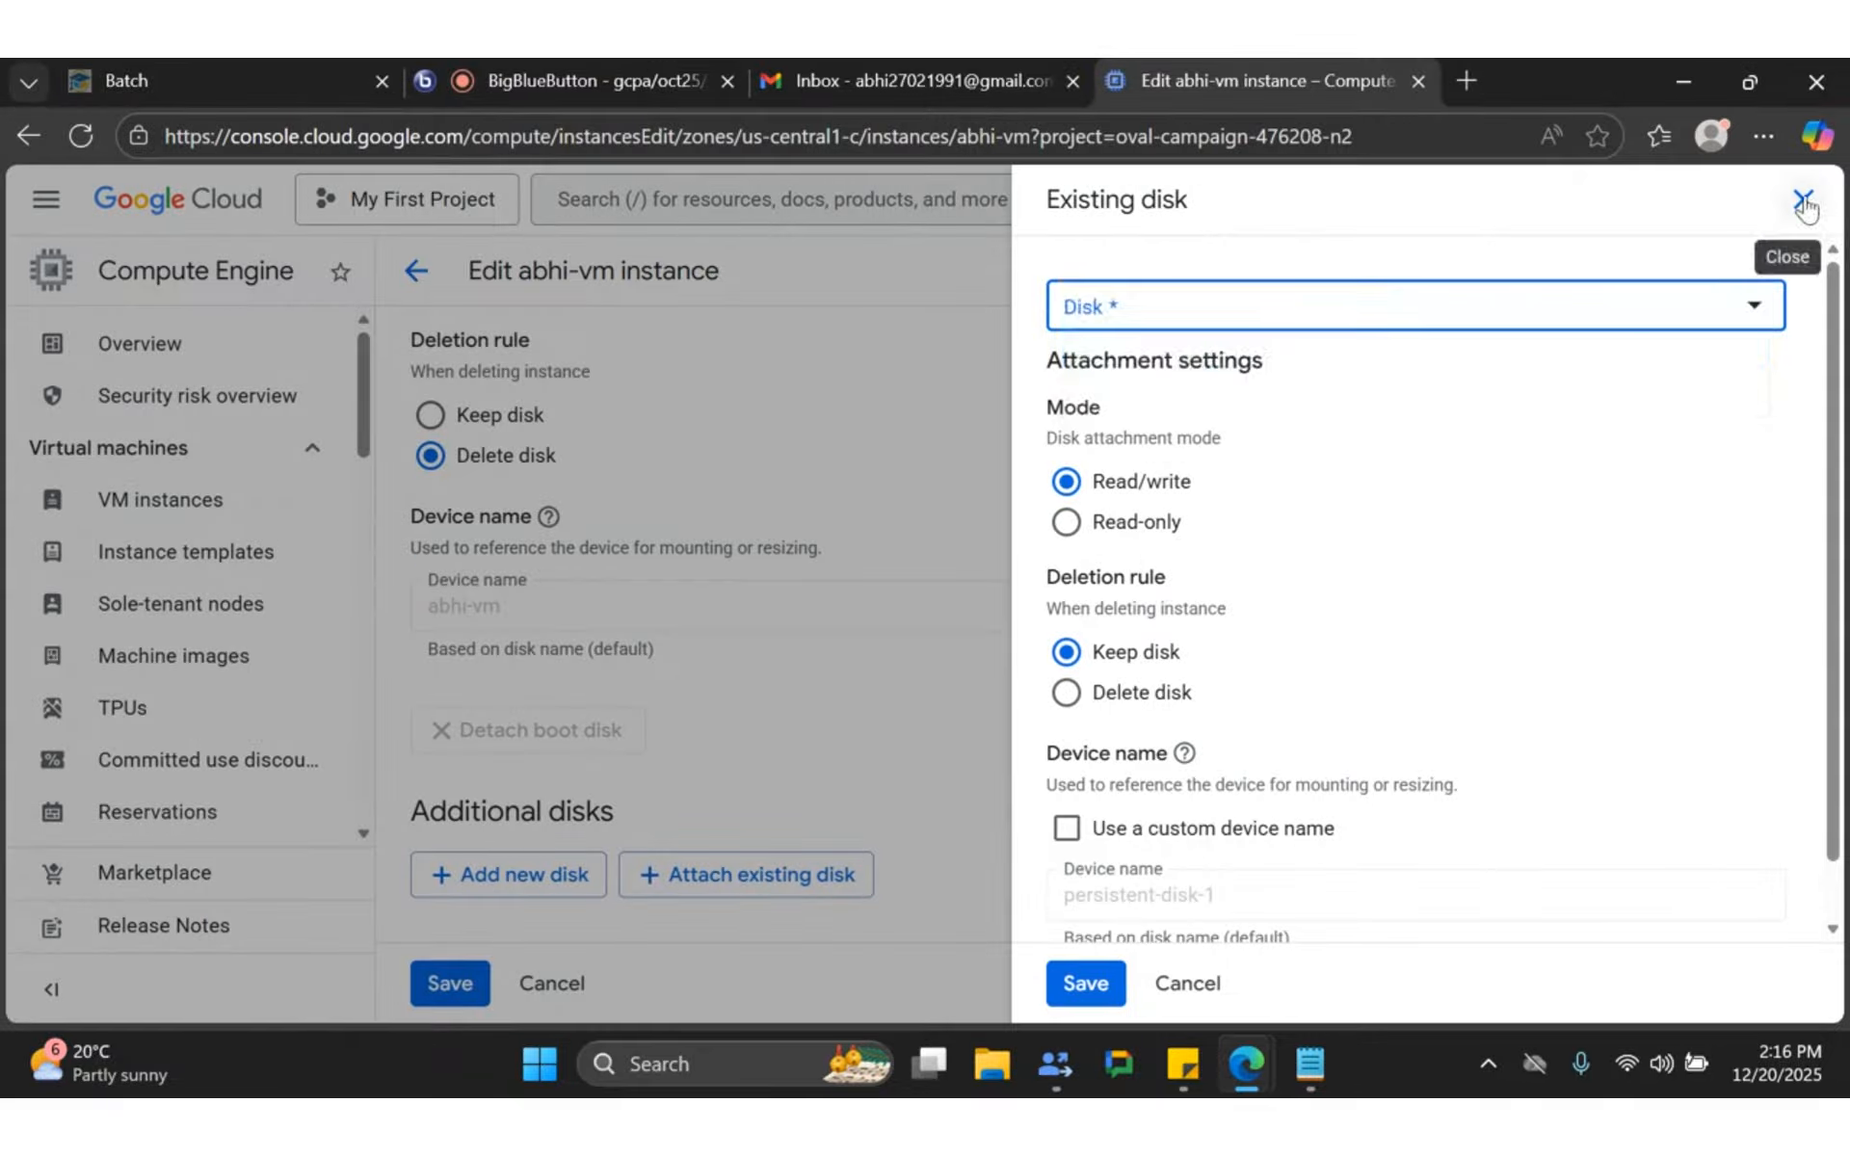
click(1804, 204)
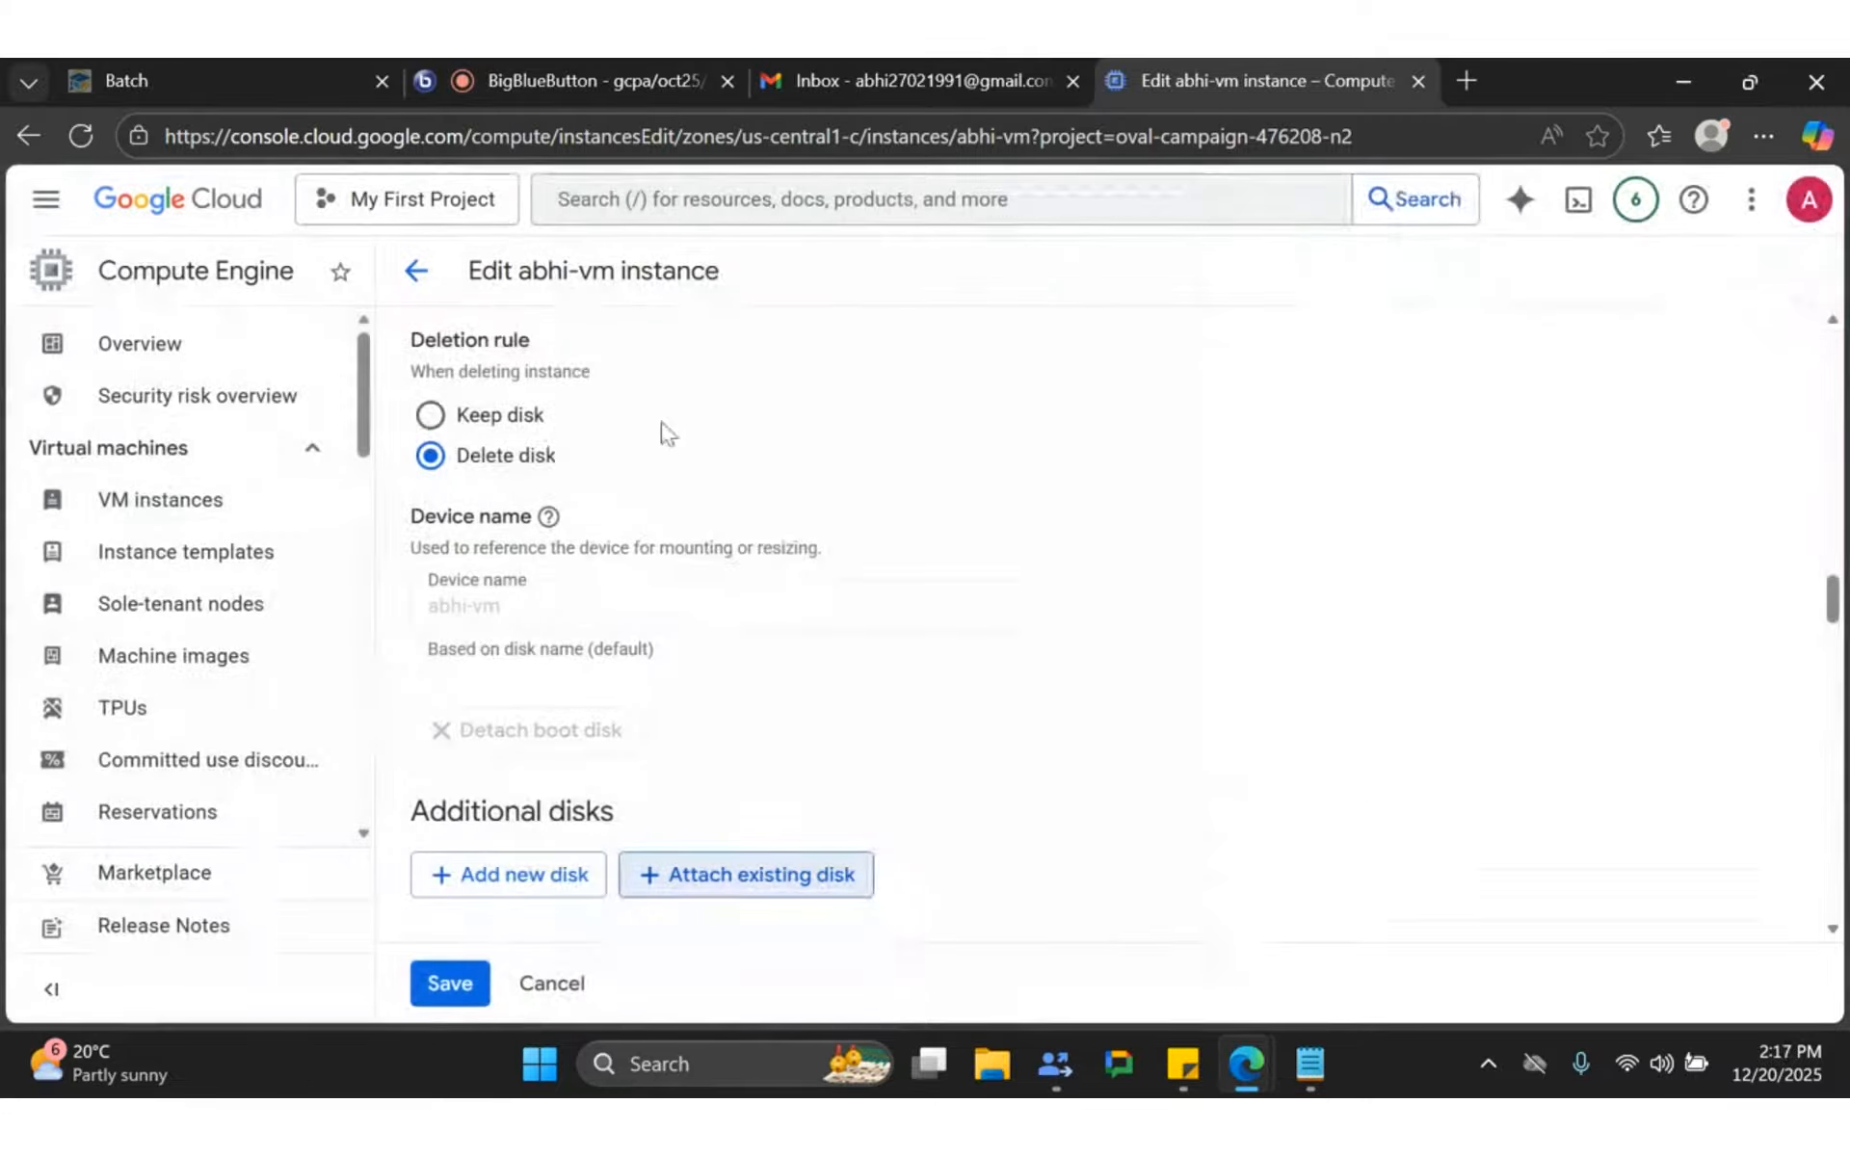
Confirm abhi-vm runs in zone us-central1-c and duplicate the edit page into a second tab.
scroll(782, 530, up, 3)
scroll(782, 530, up, 6)
scroll(782, 530, down, 4)
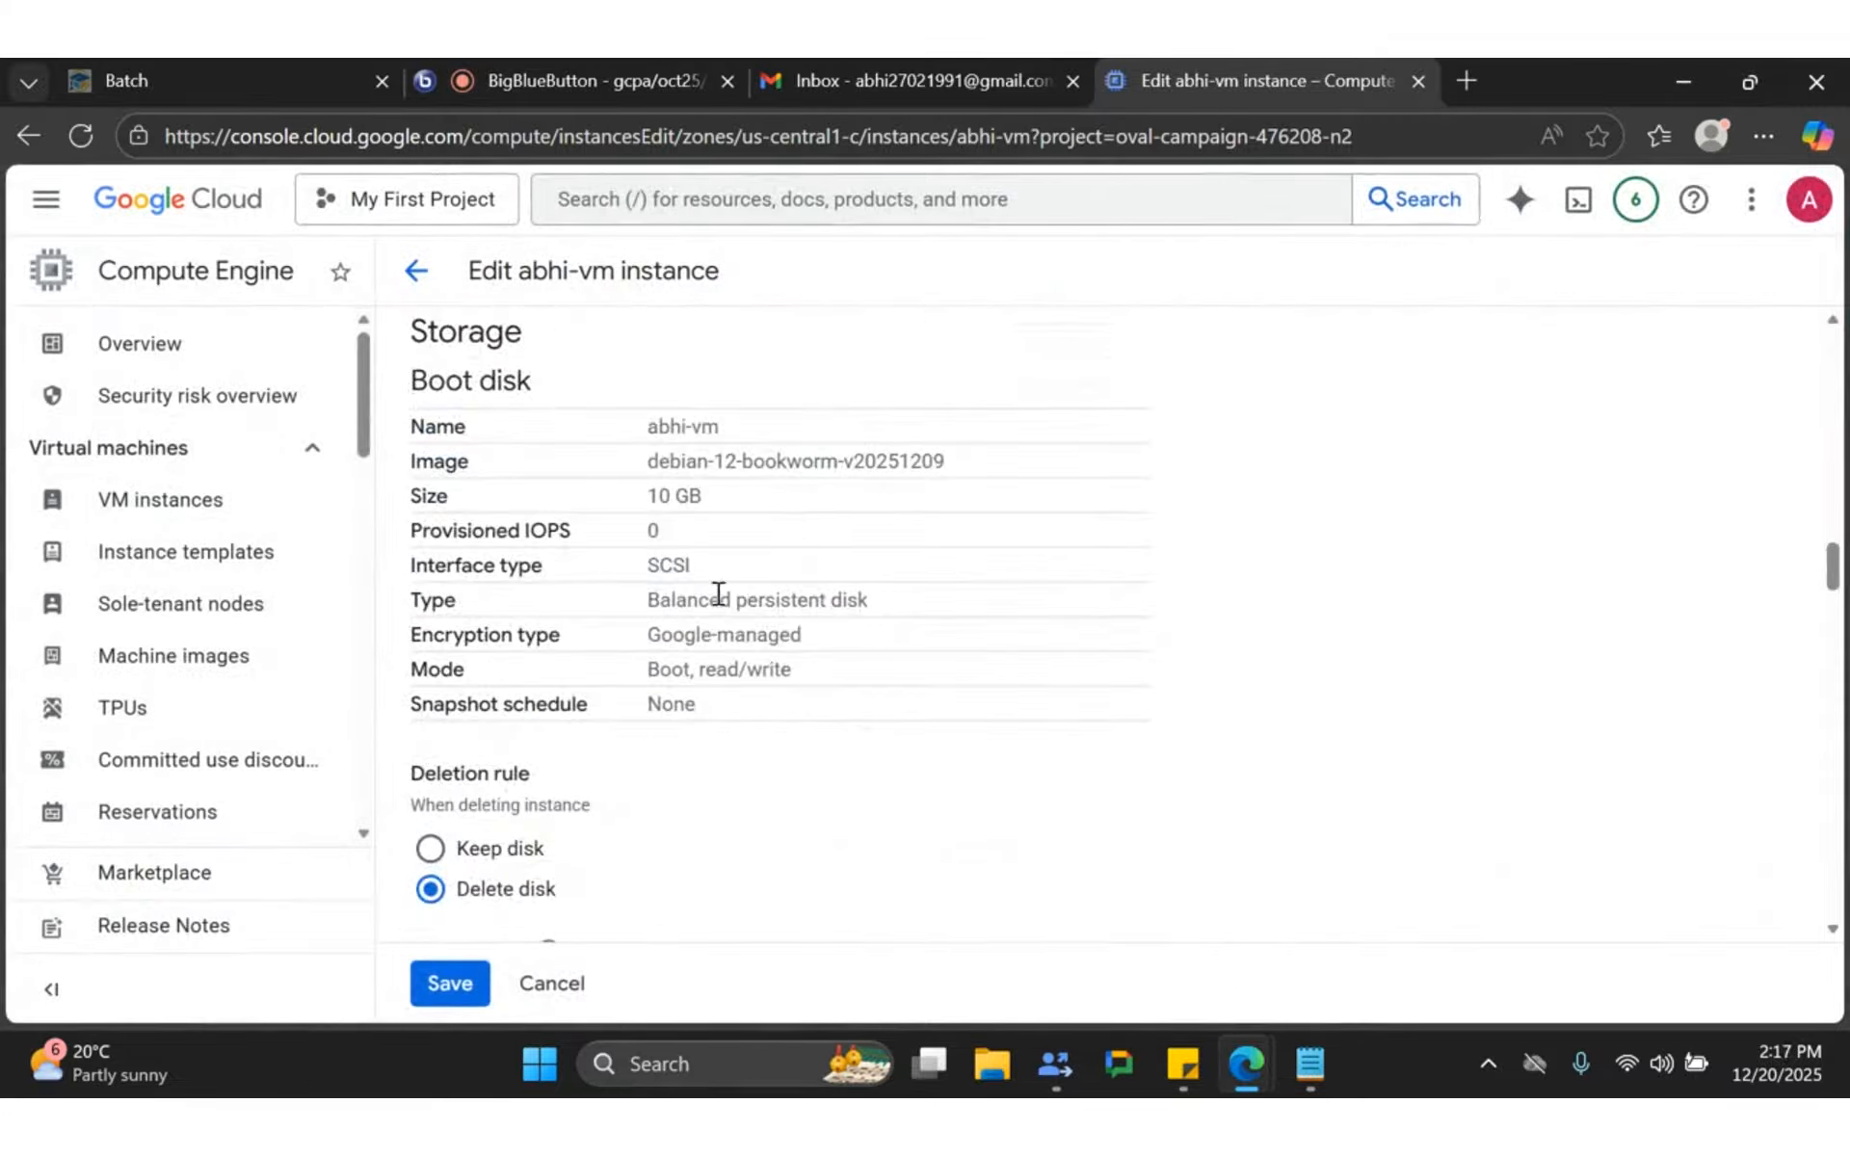
scroll(727, 587, up, 3)
scroll(725, 576, up, 8)
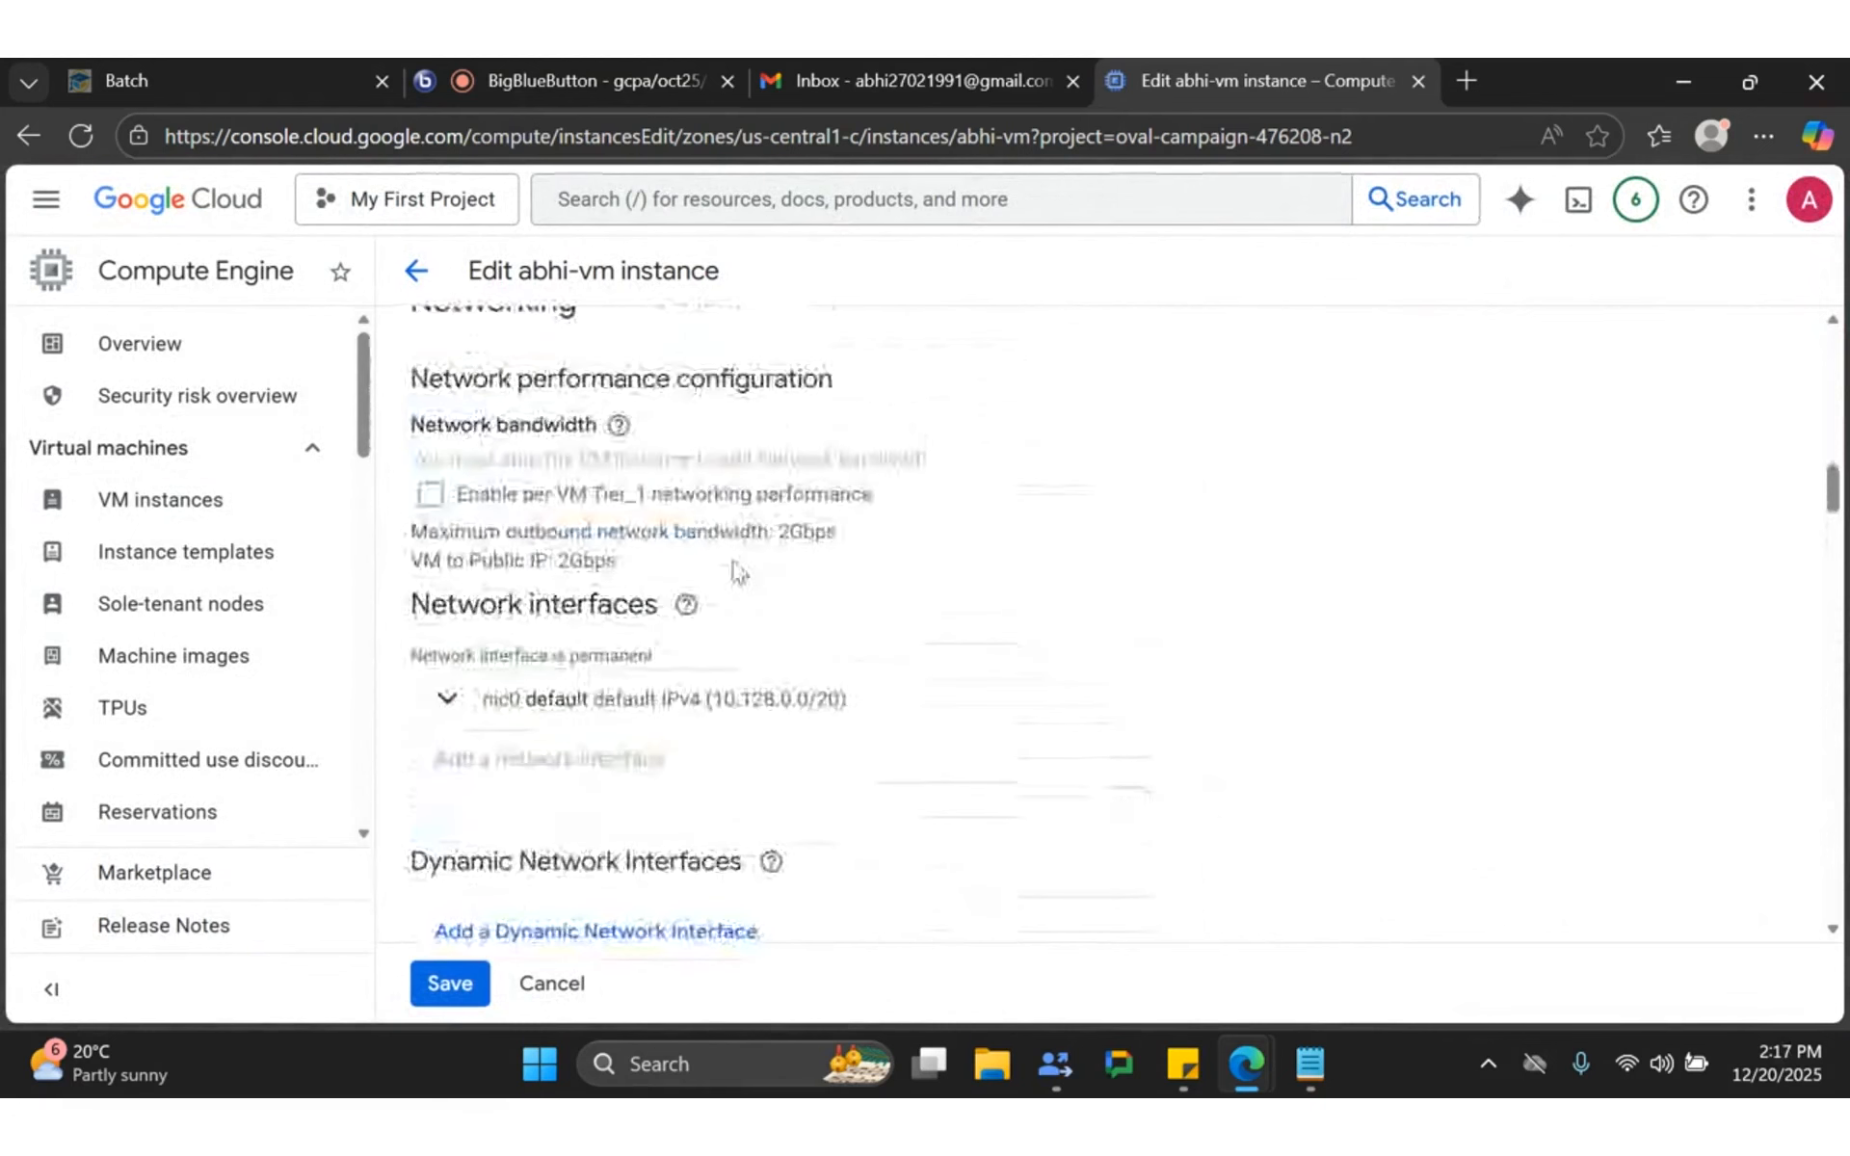
scroll(738, 572, up, 8)
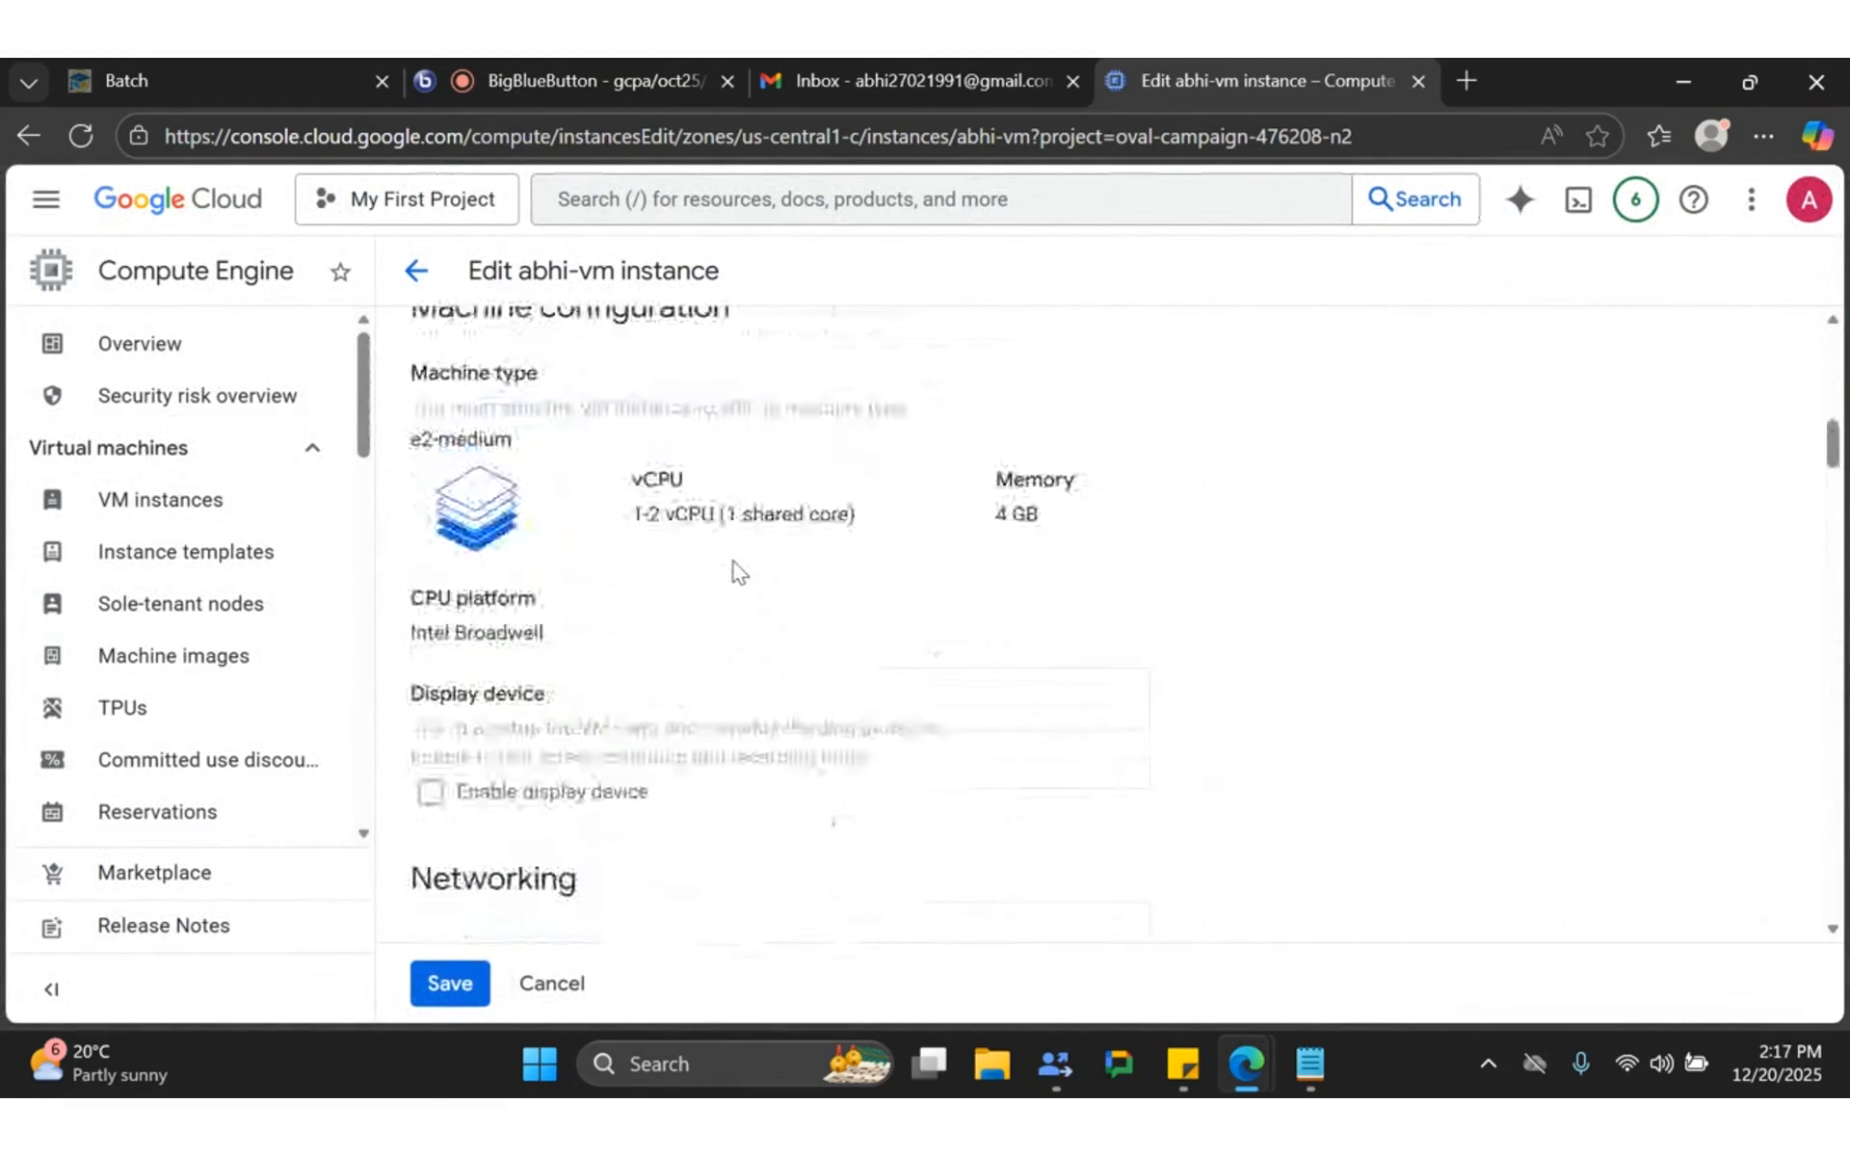
scroll(738, 572, up, 6)
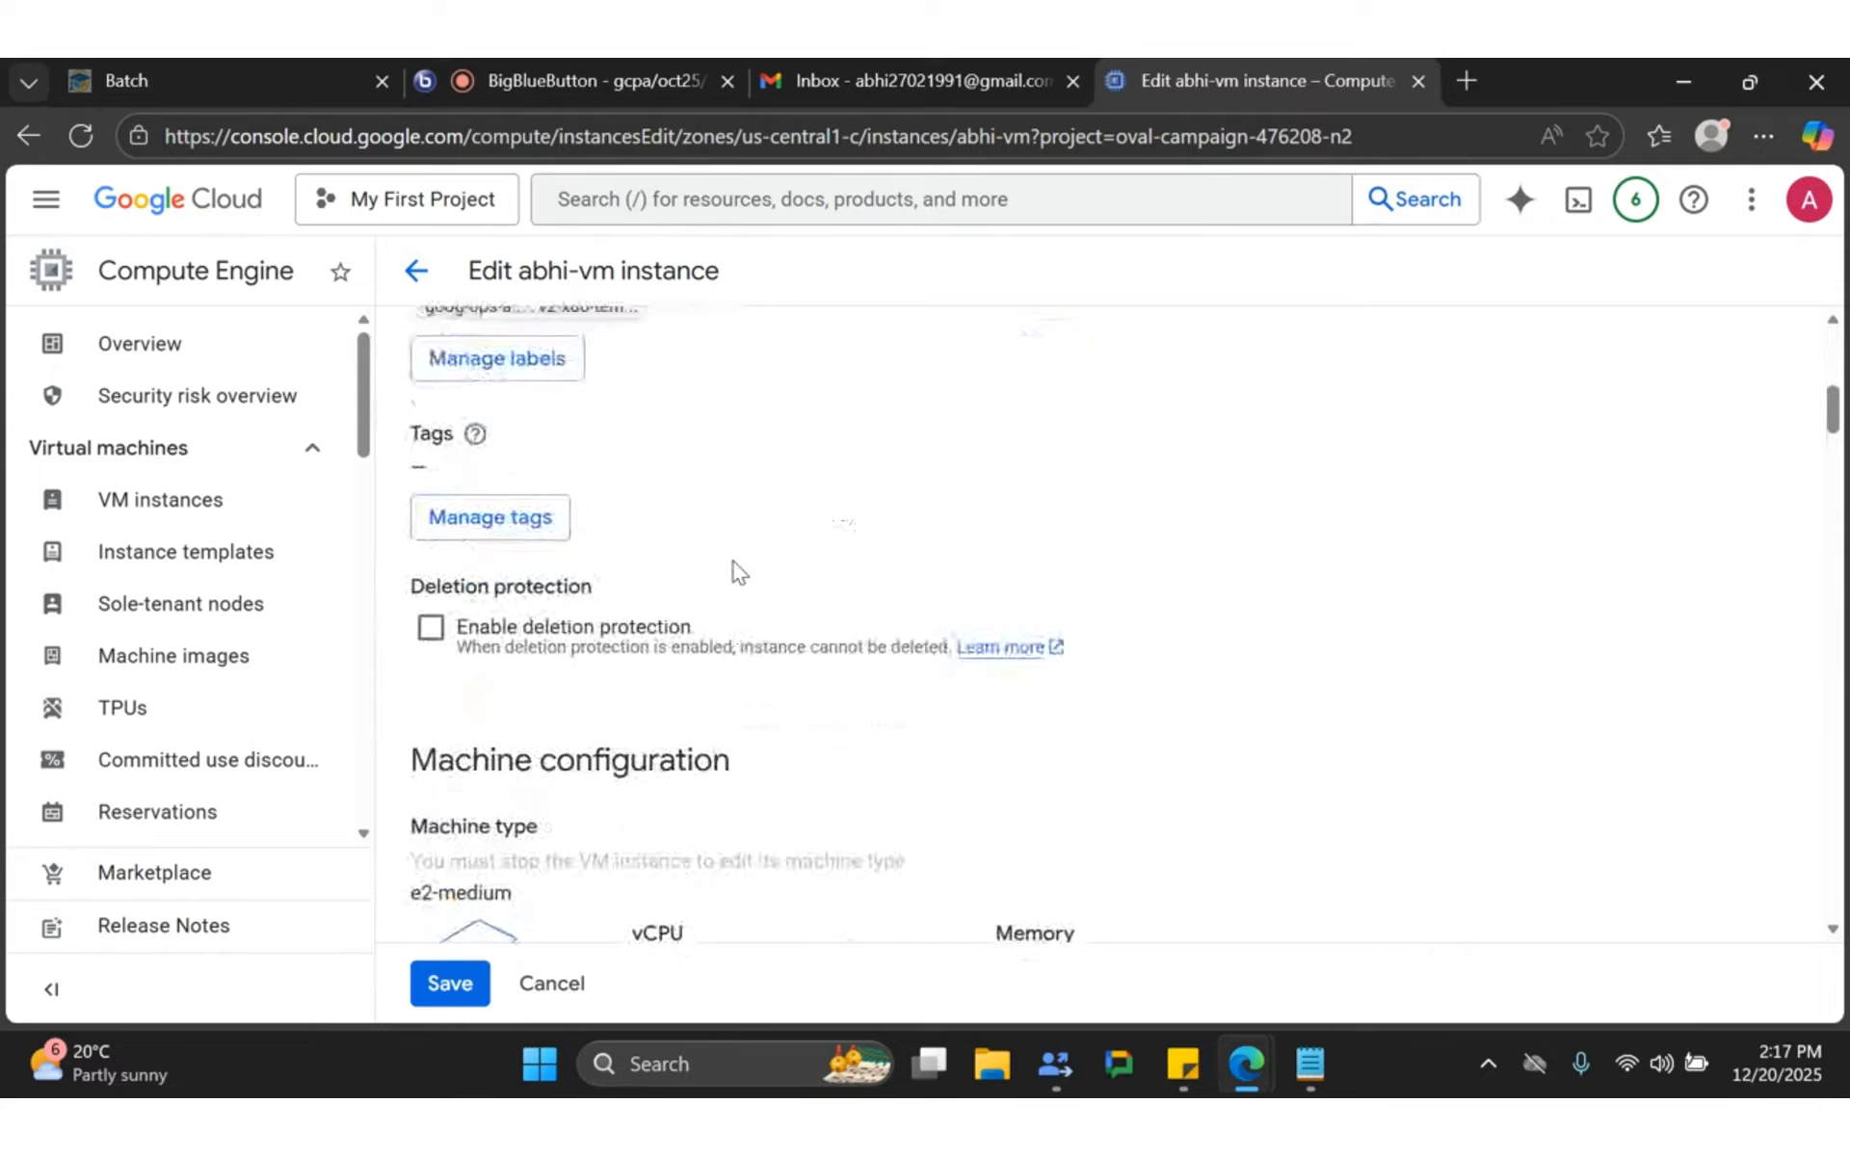
scroll(738, 572, up, 5)
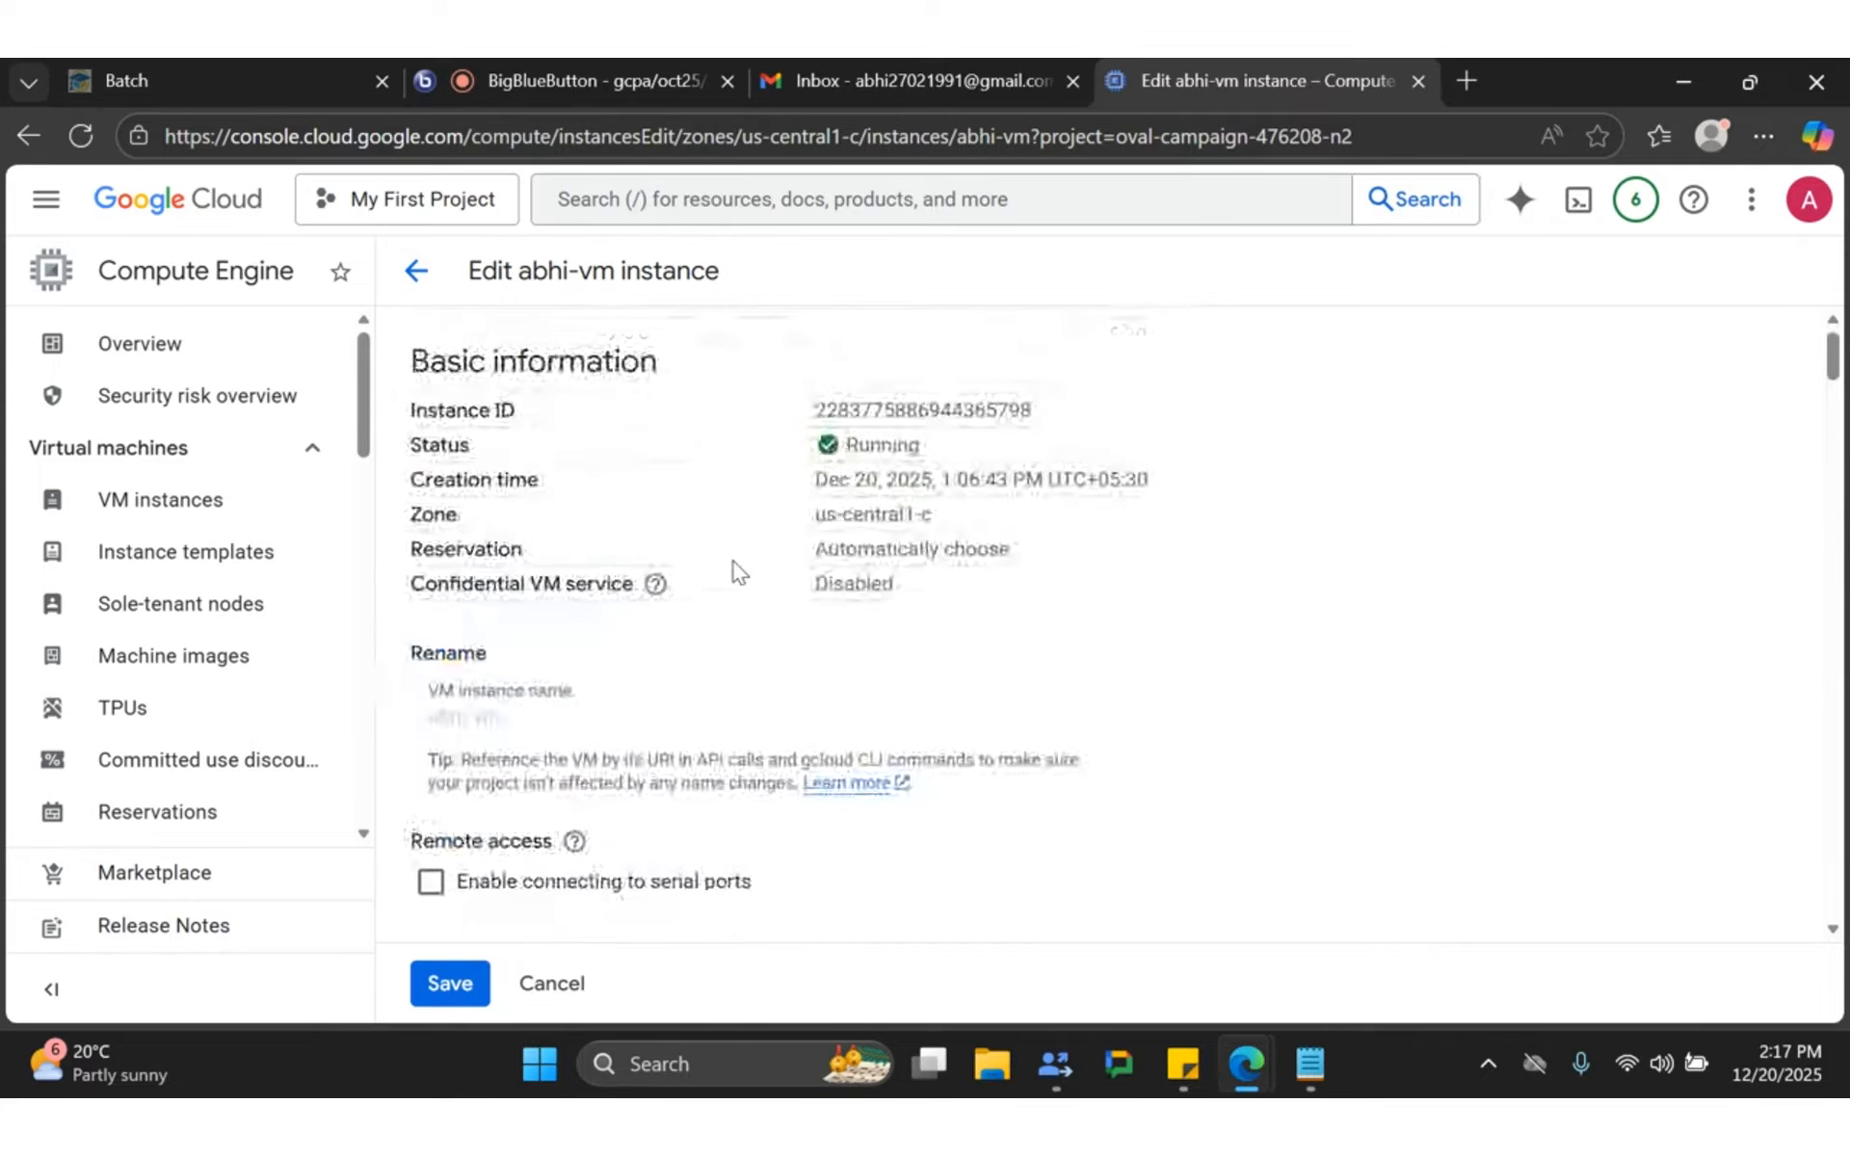
drag(934, 513, 793, 525)
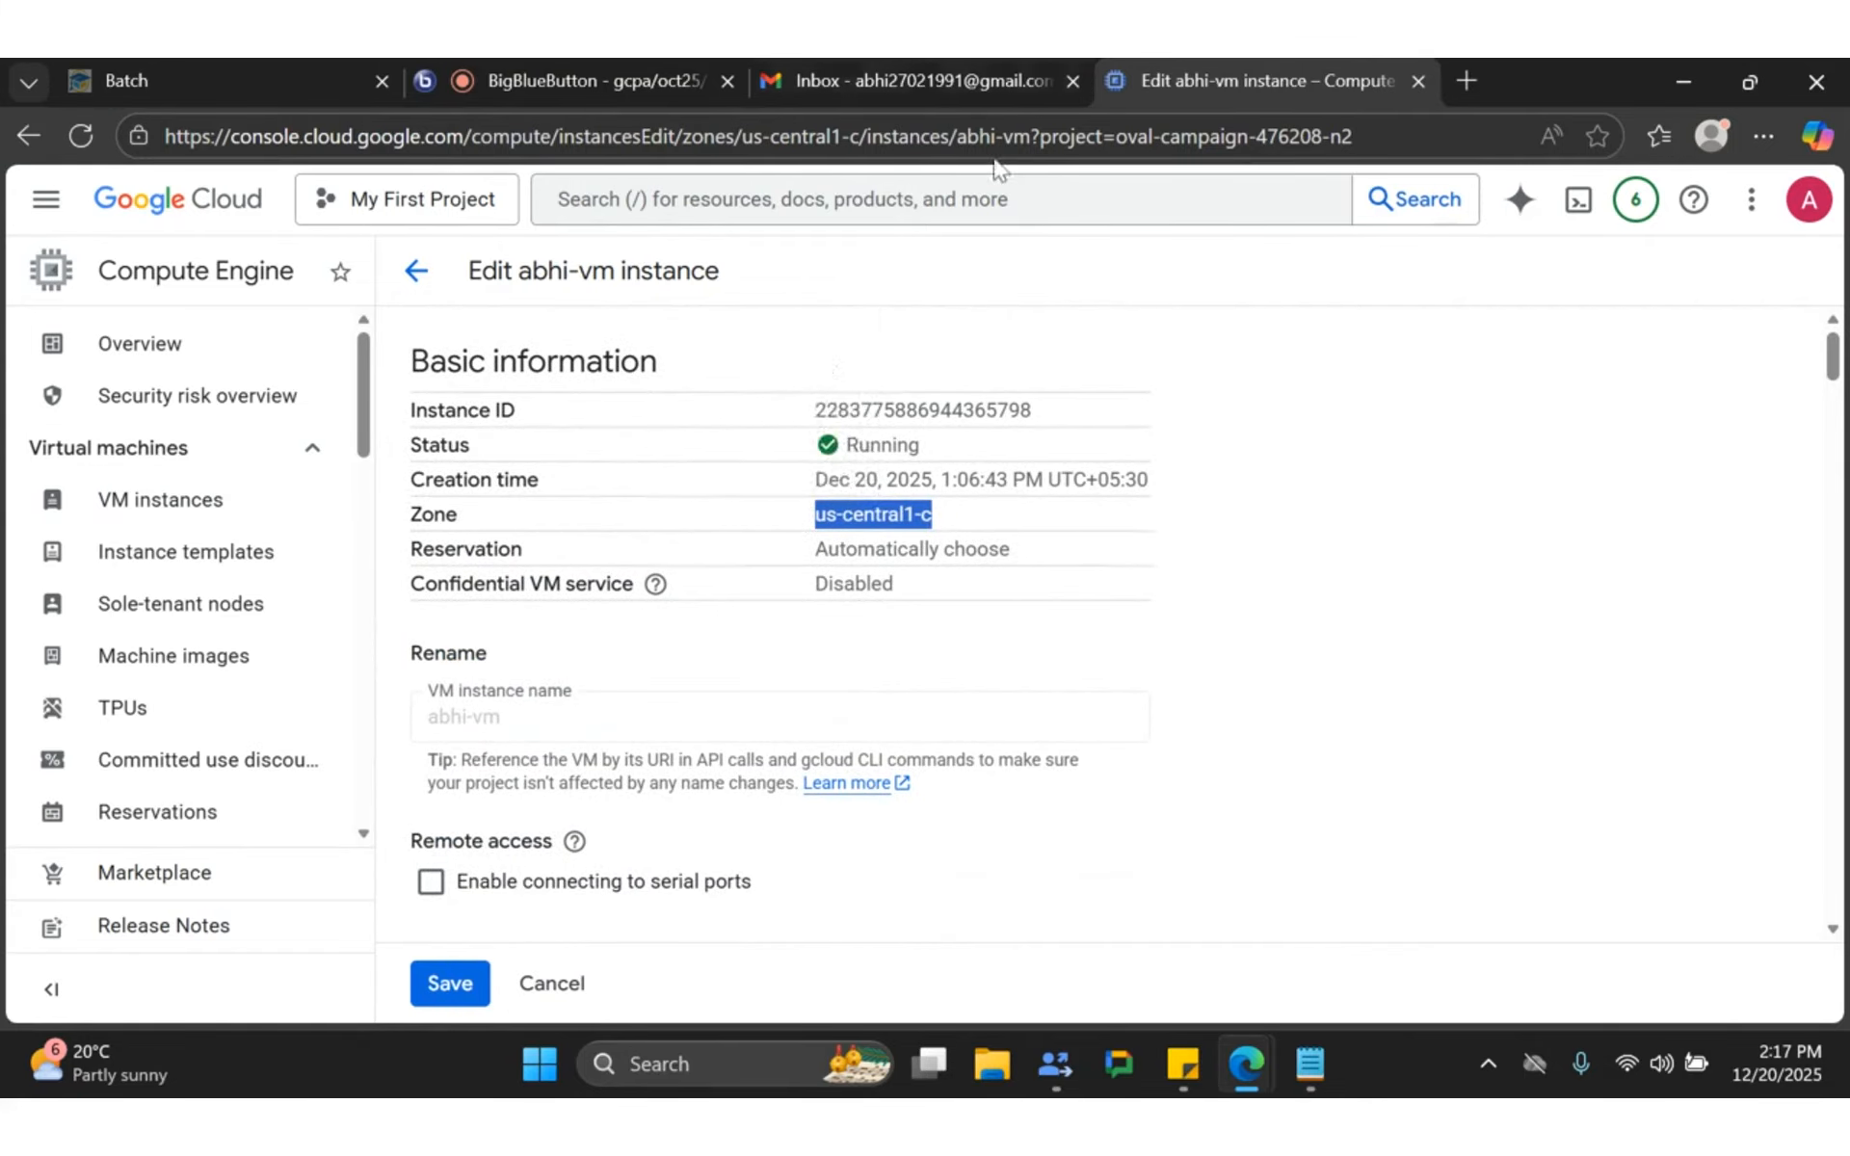
right_click(1228, 82)
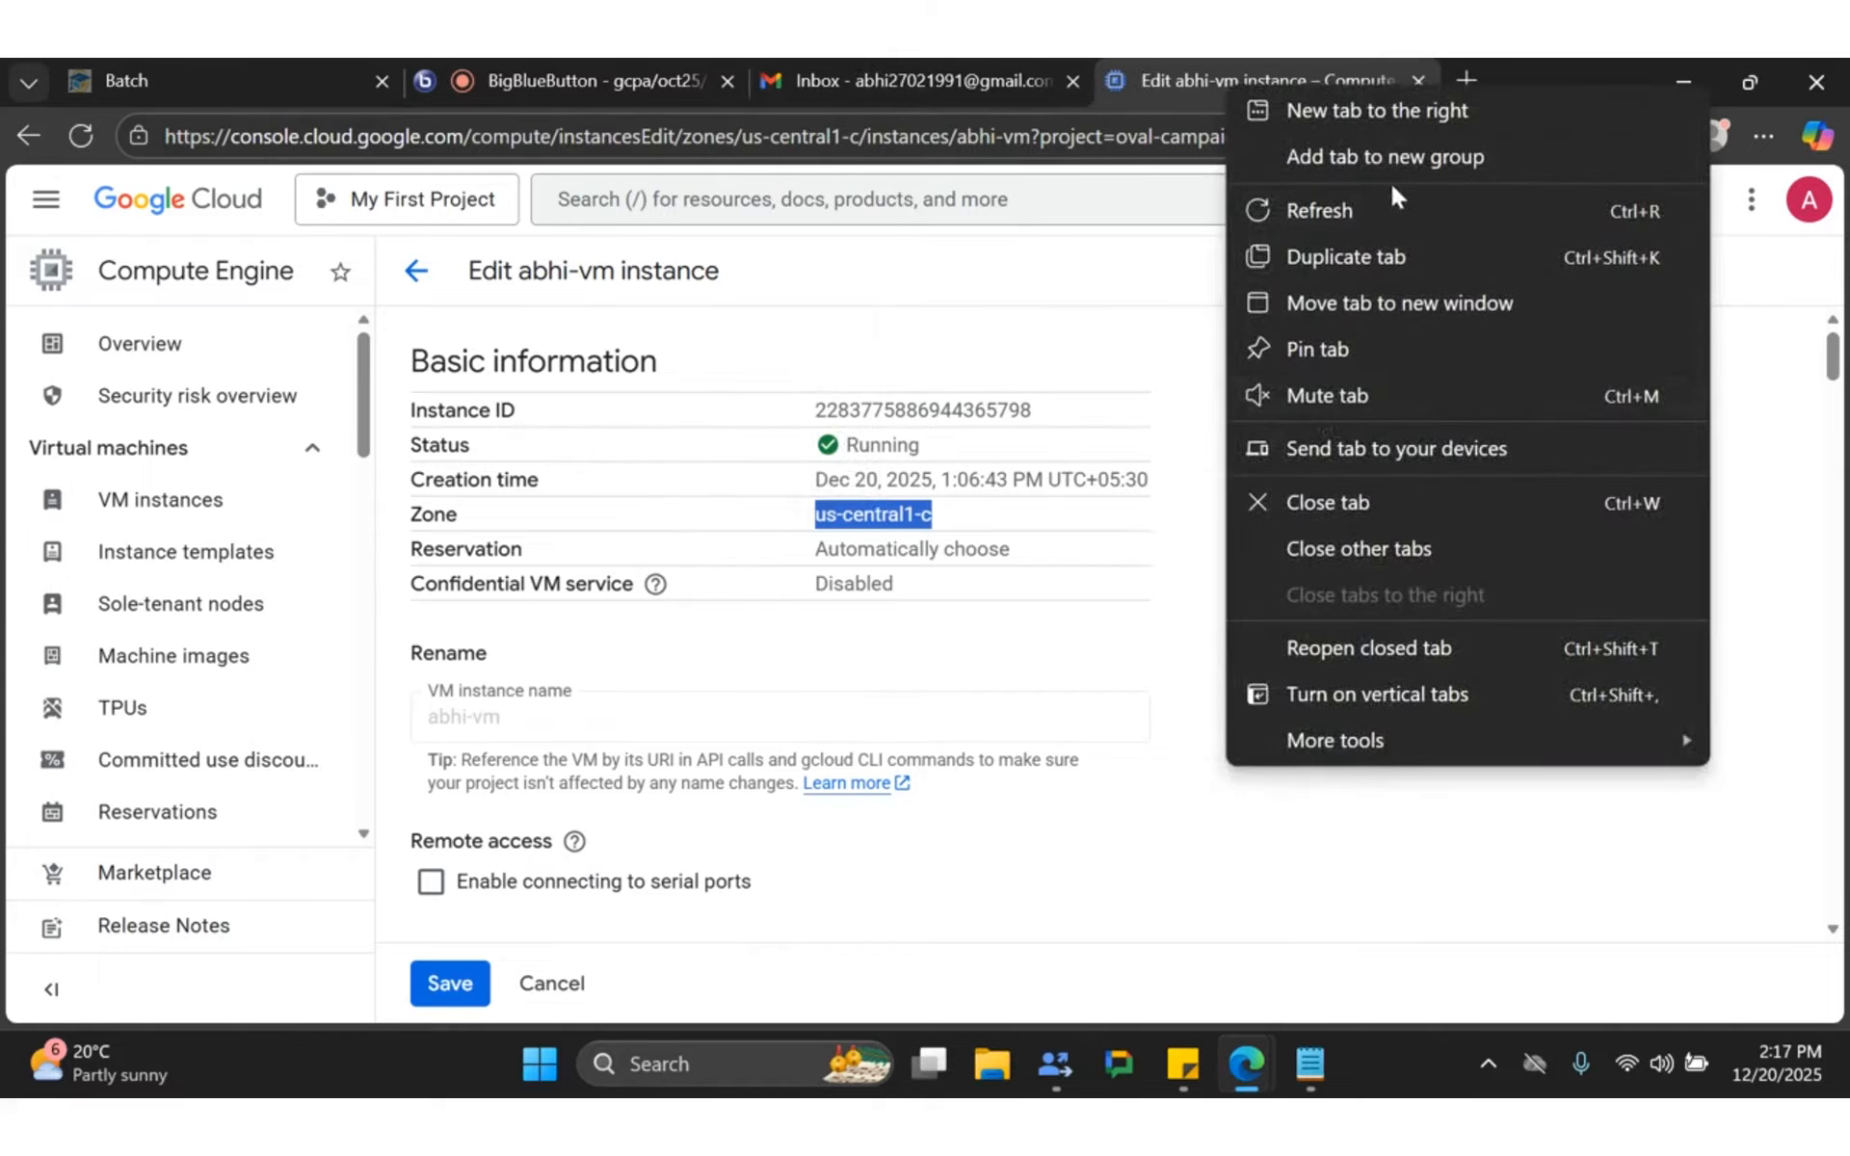
click(1370, 256)
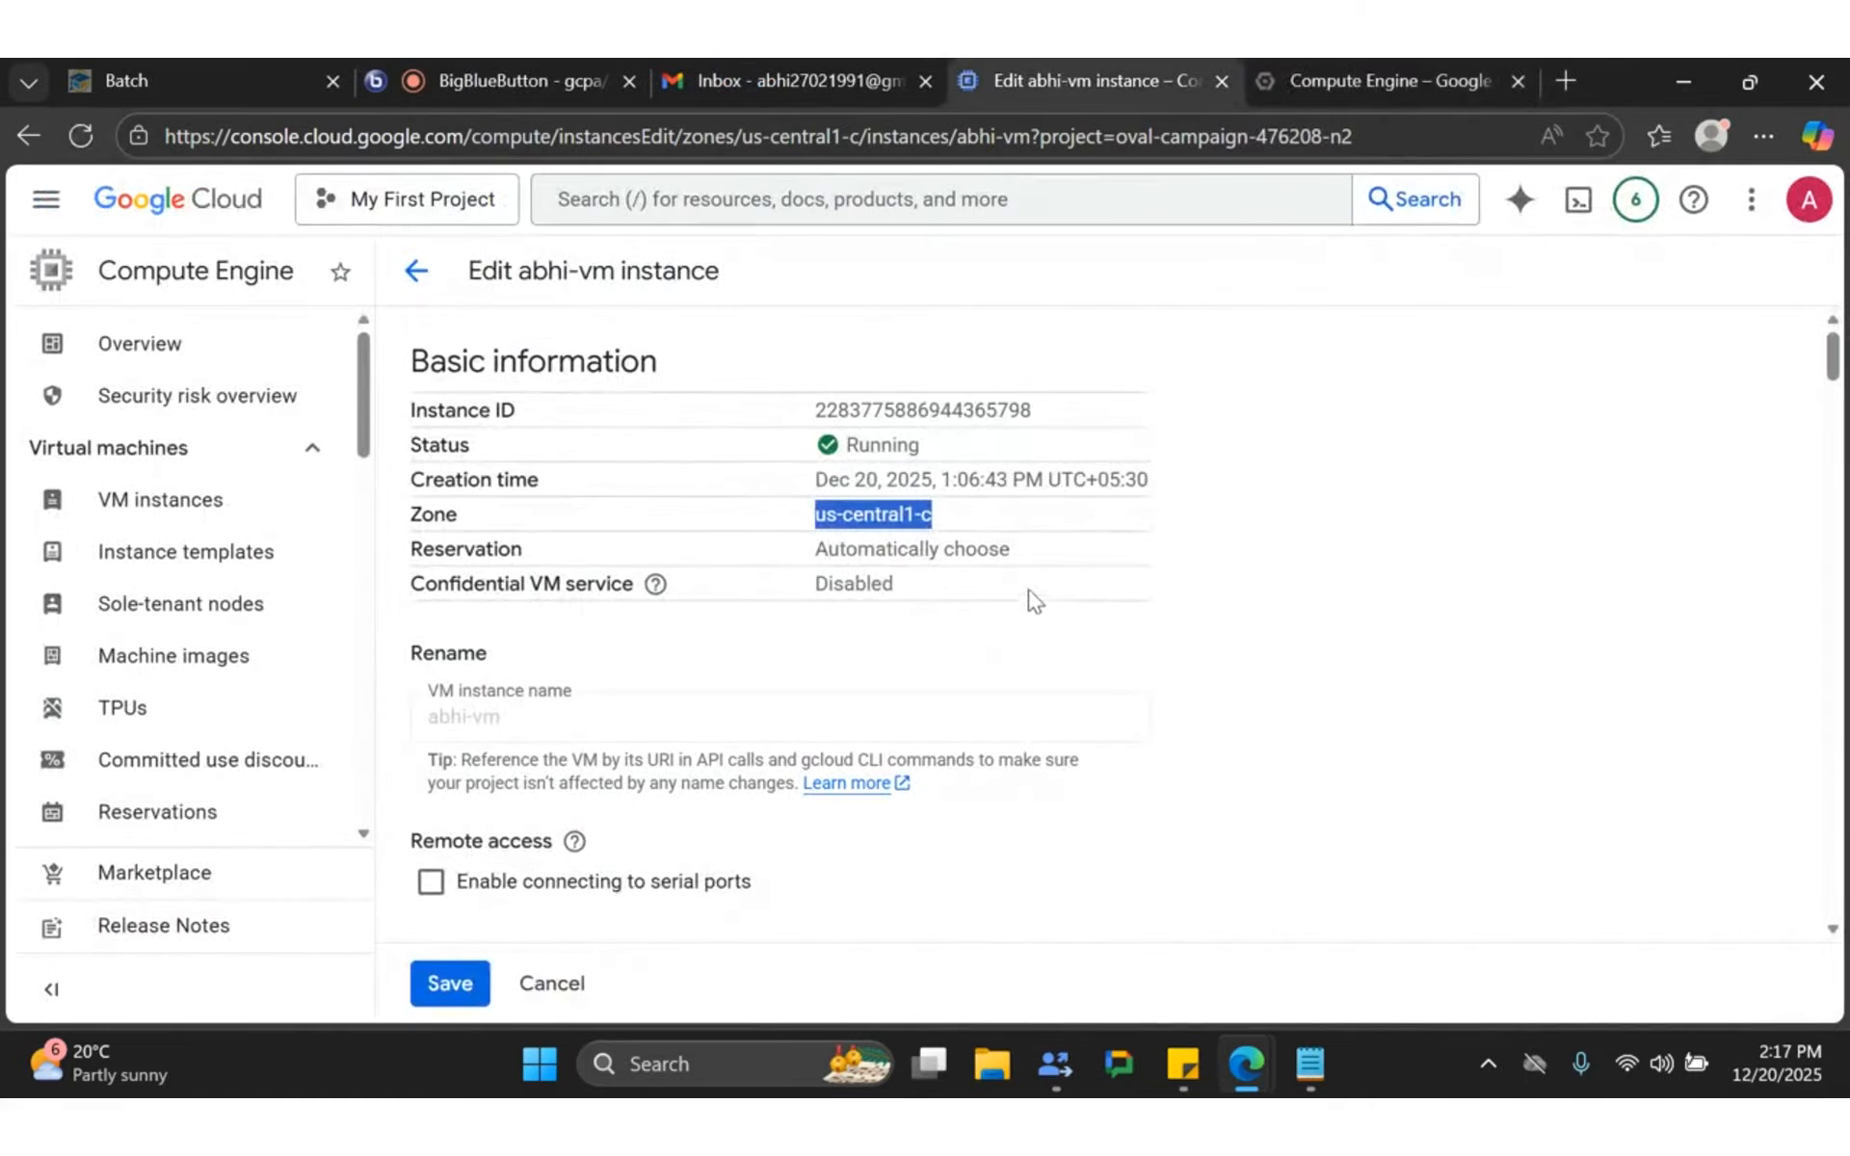
click(1364, 77)
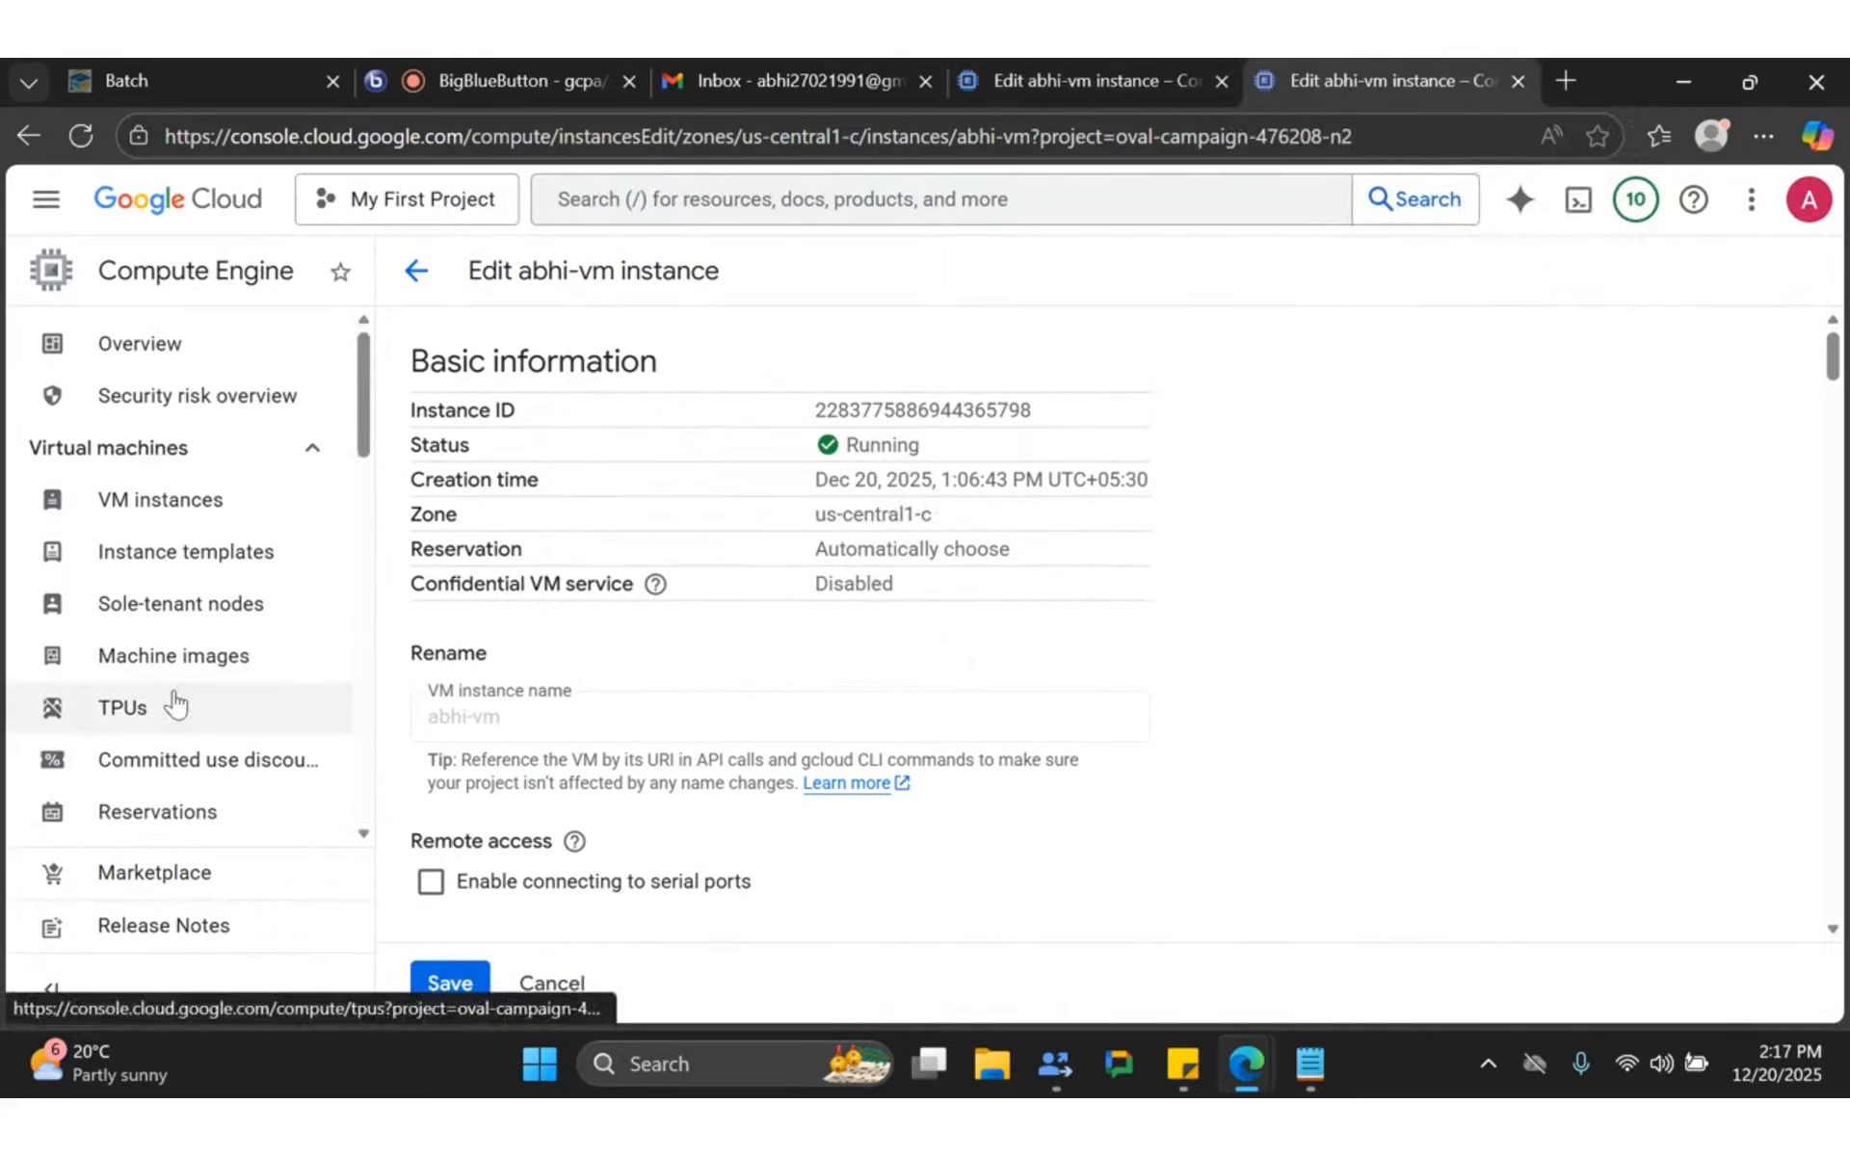
scroll(175, 705, down, 5)
click(139, 535)
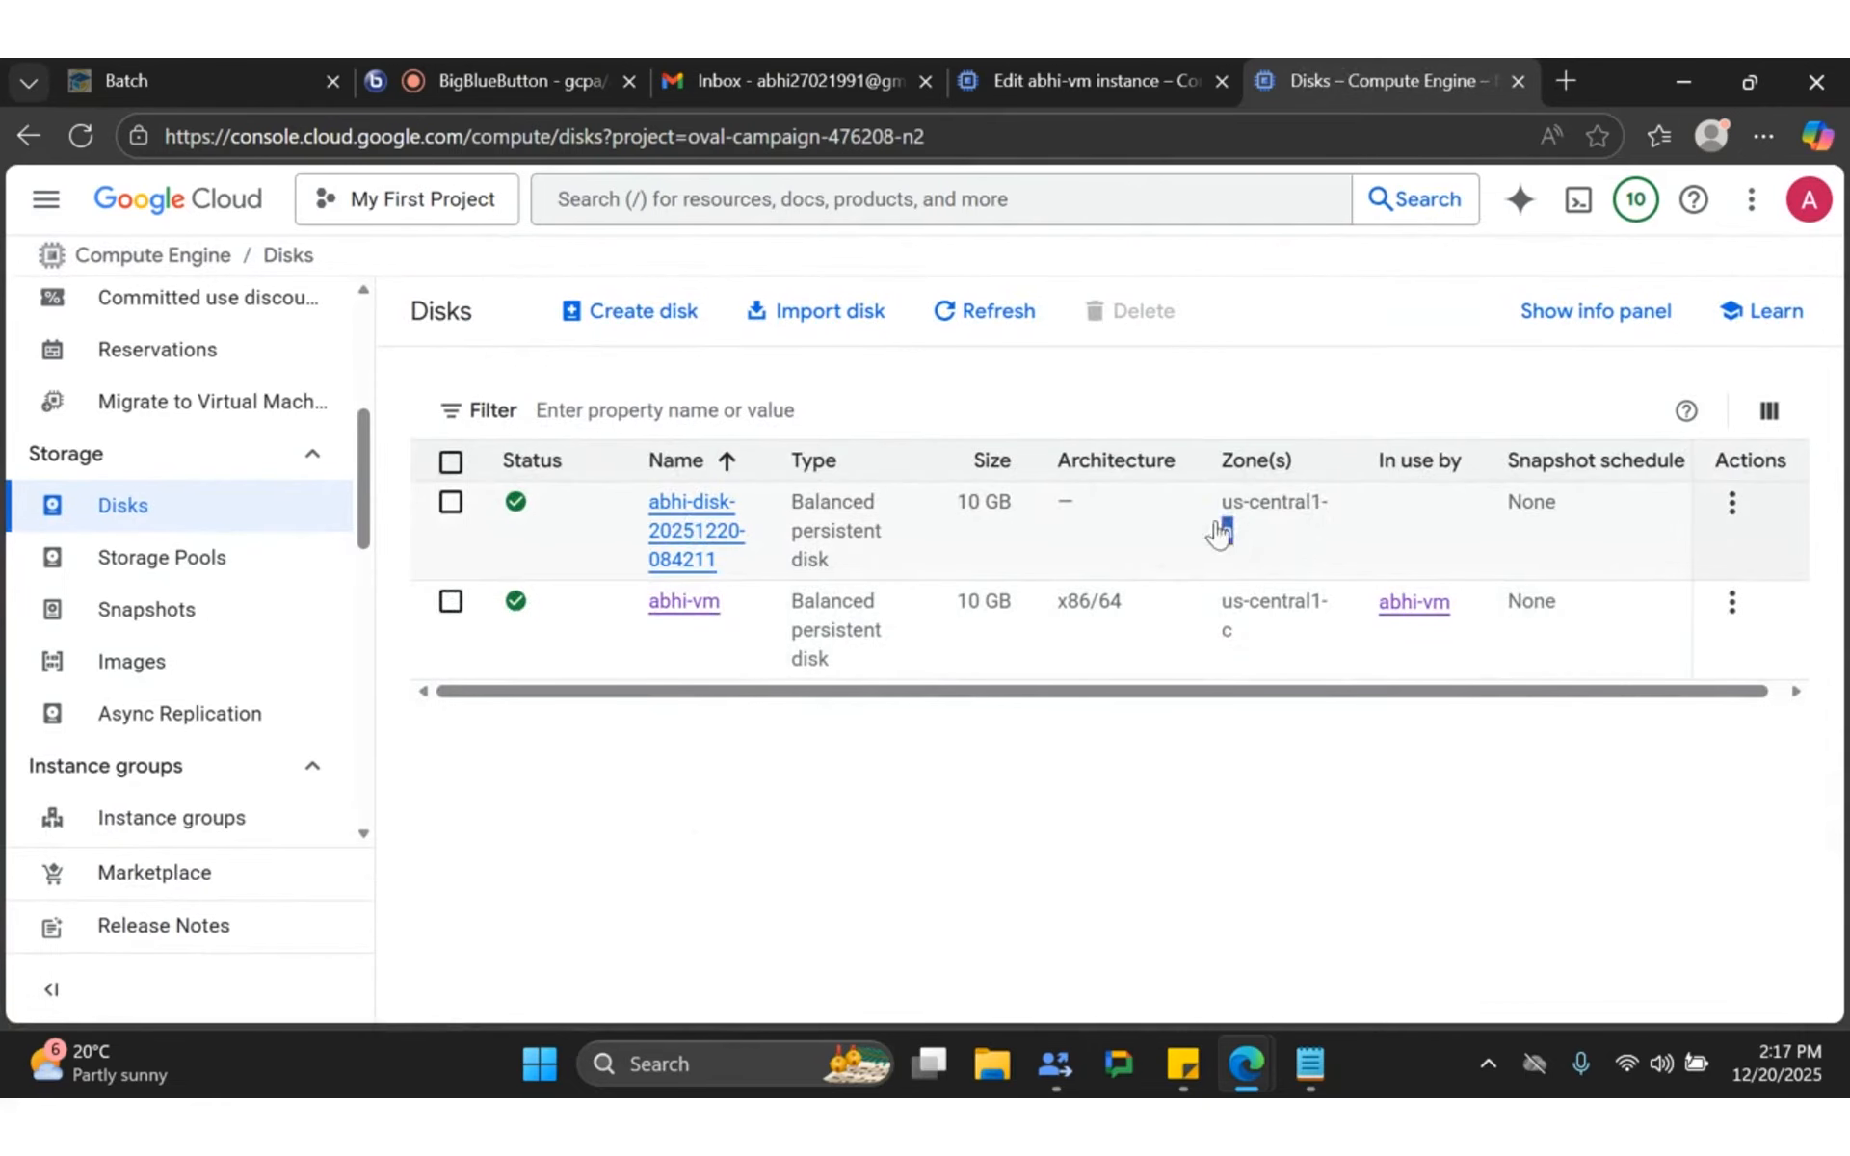
drag(1225, 530, 1204, 514)
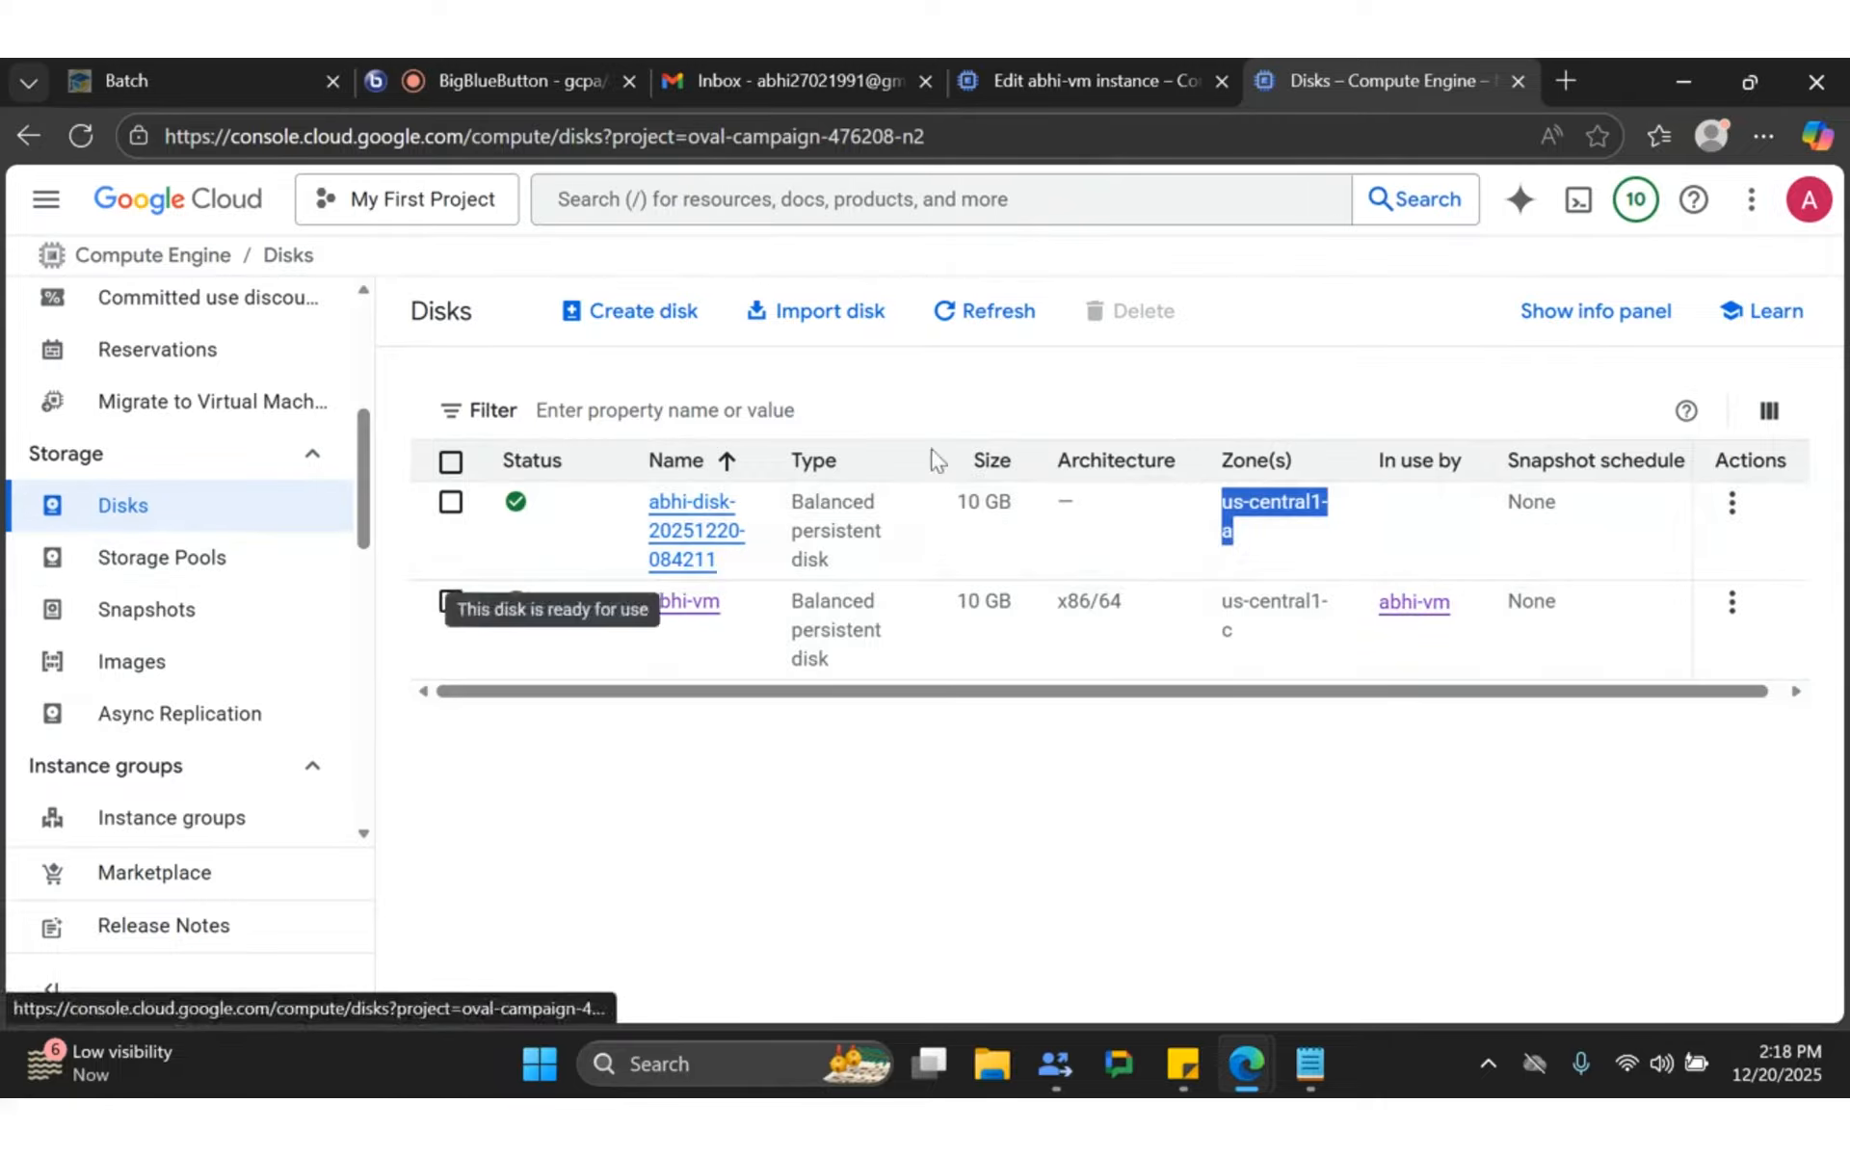
click(1732, 502)
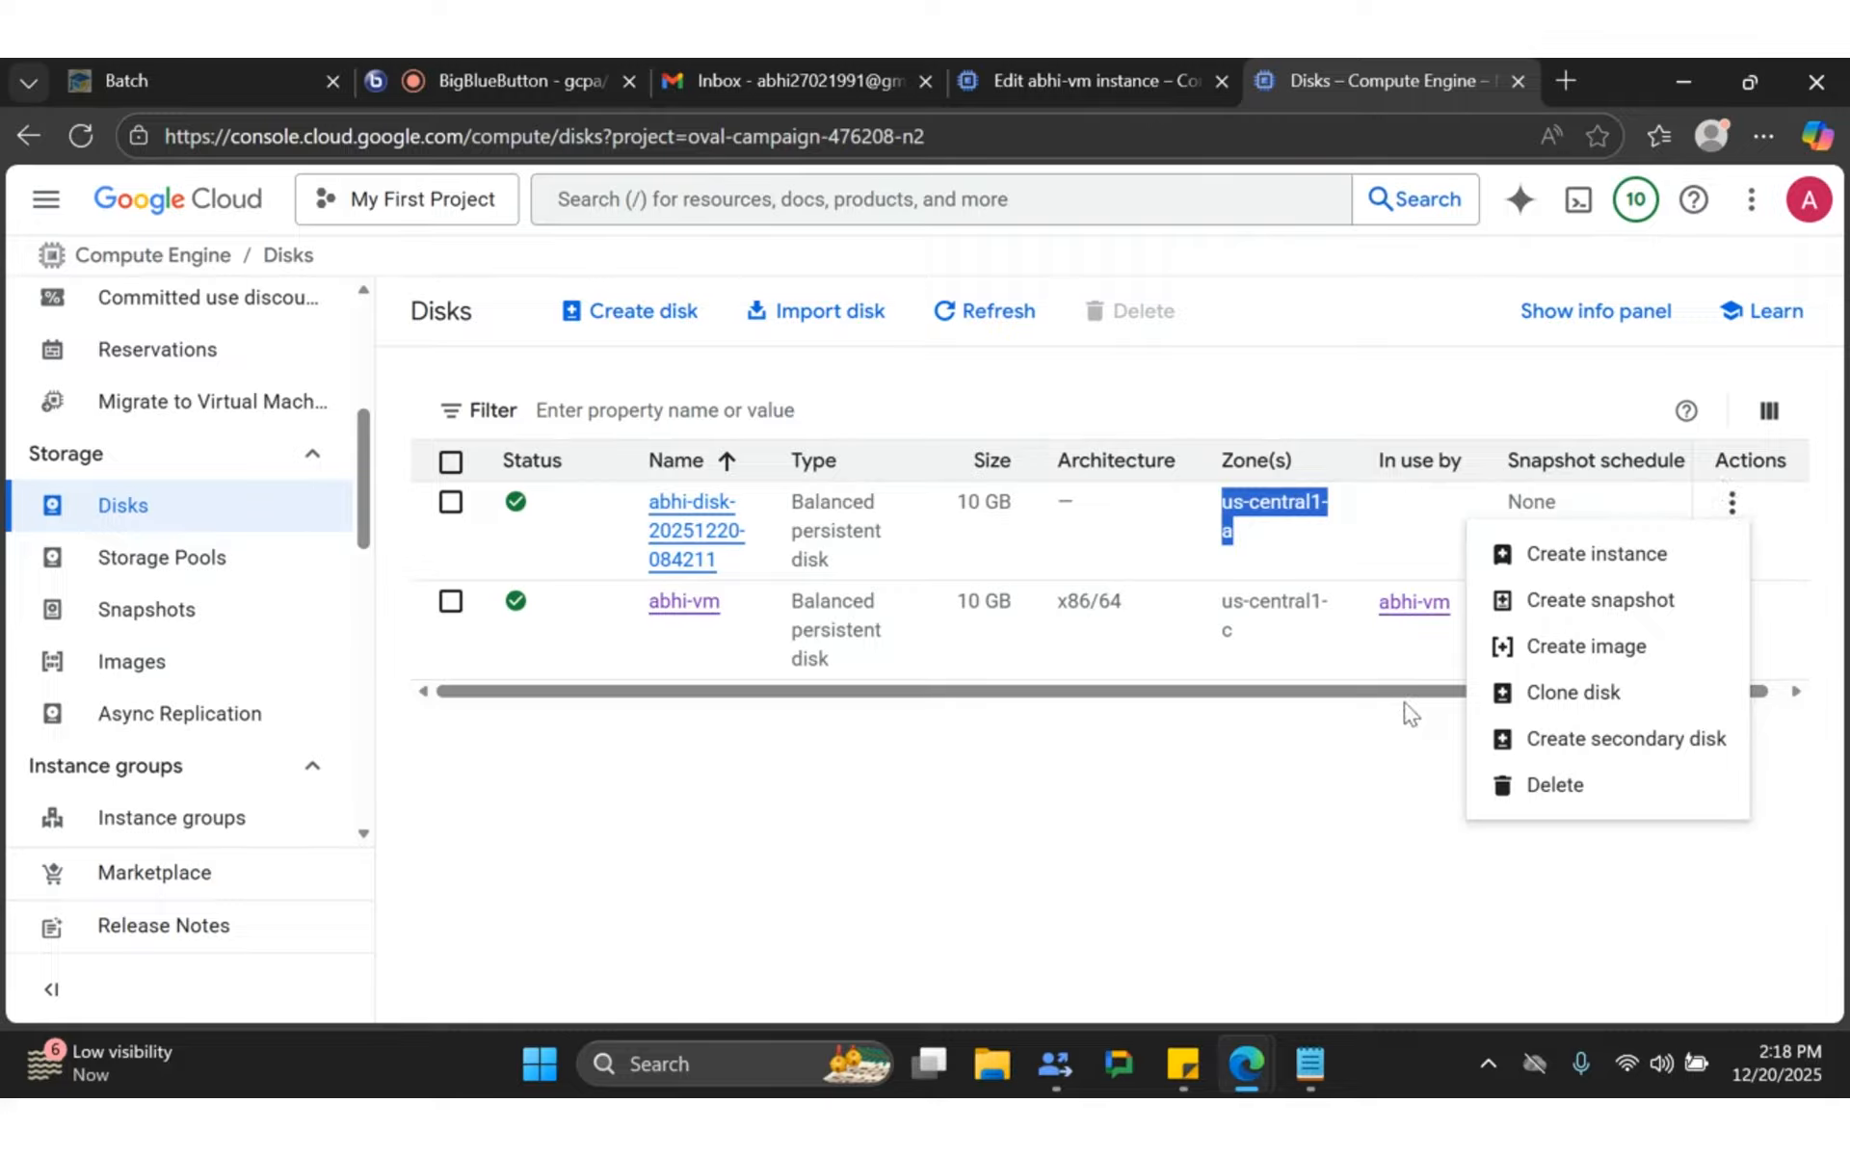
click(455, 517)
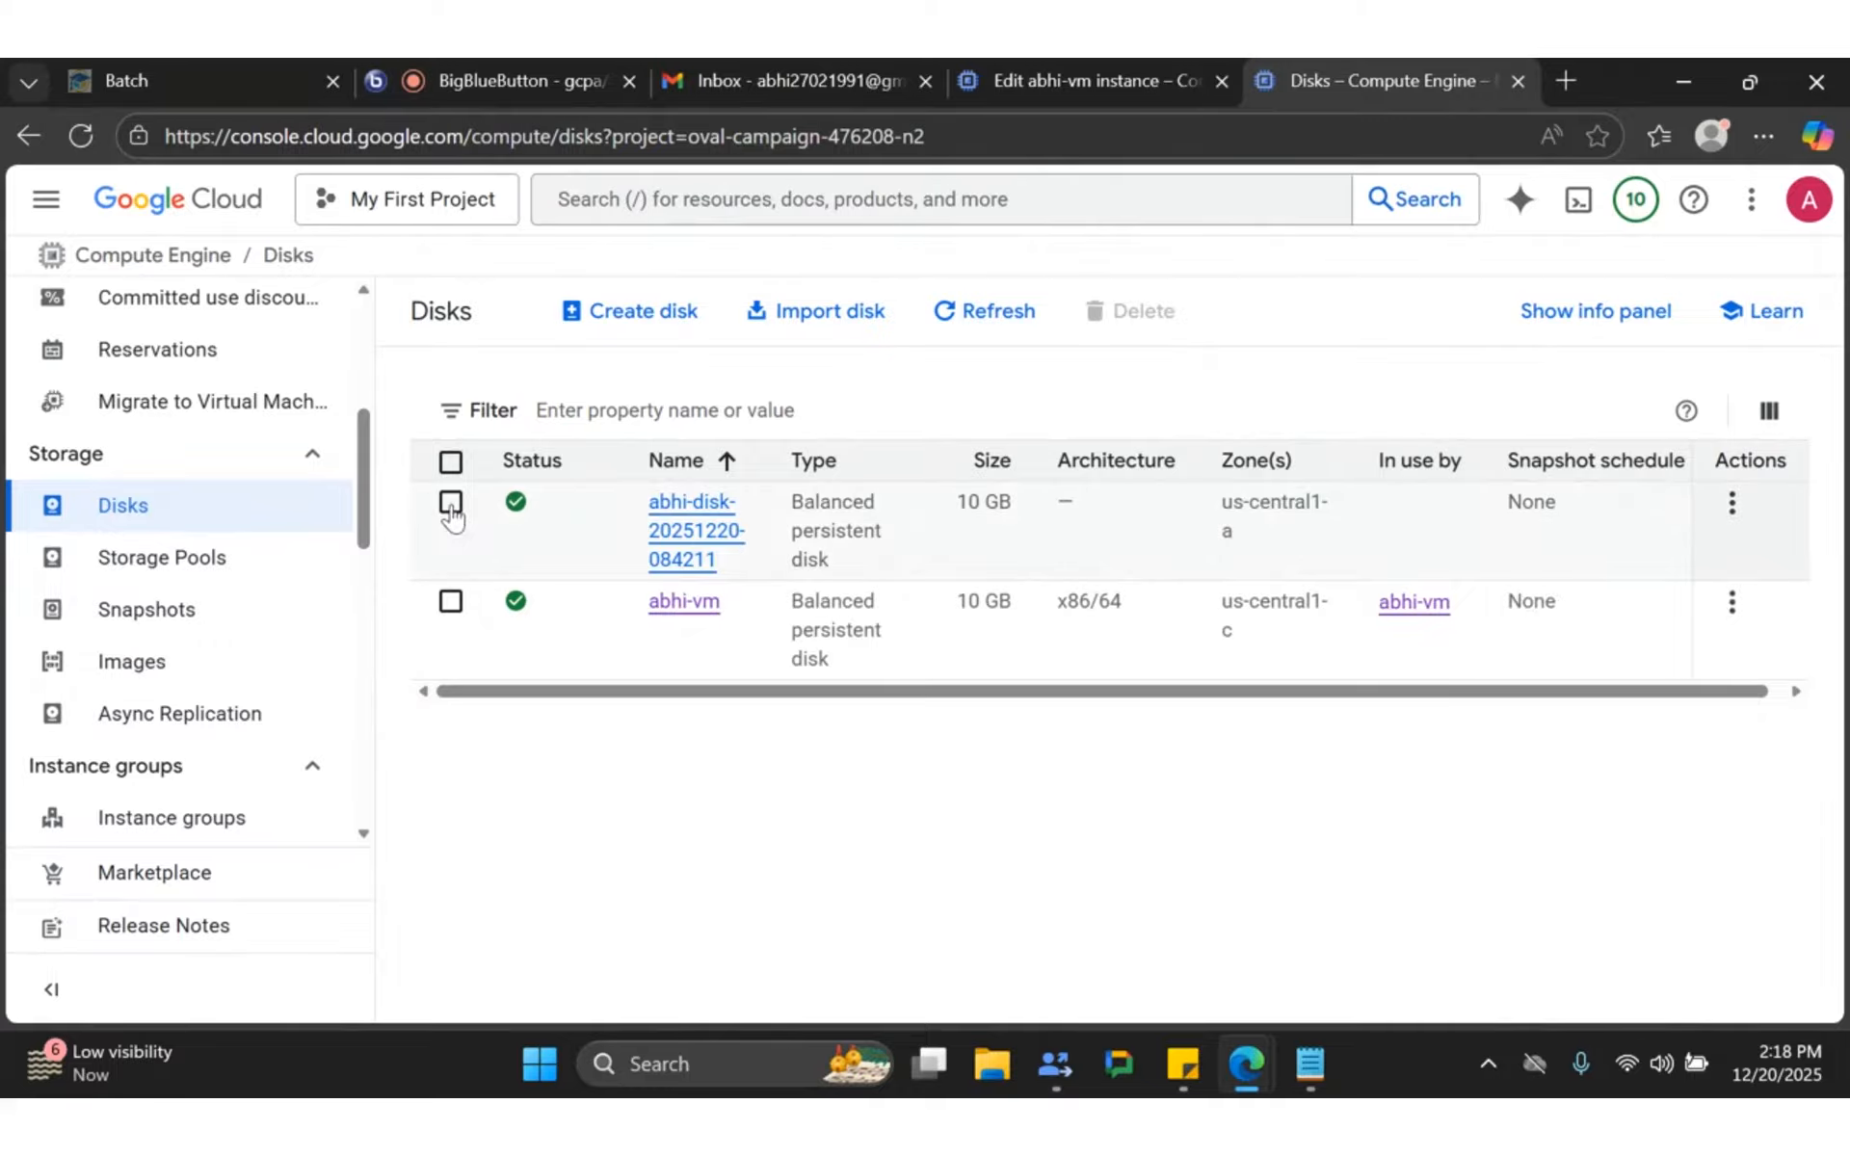
click(451, 504)
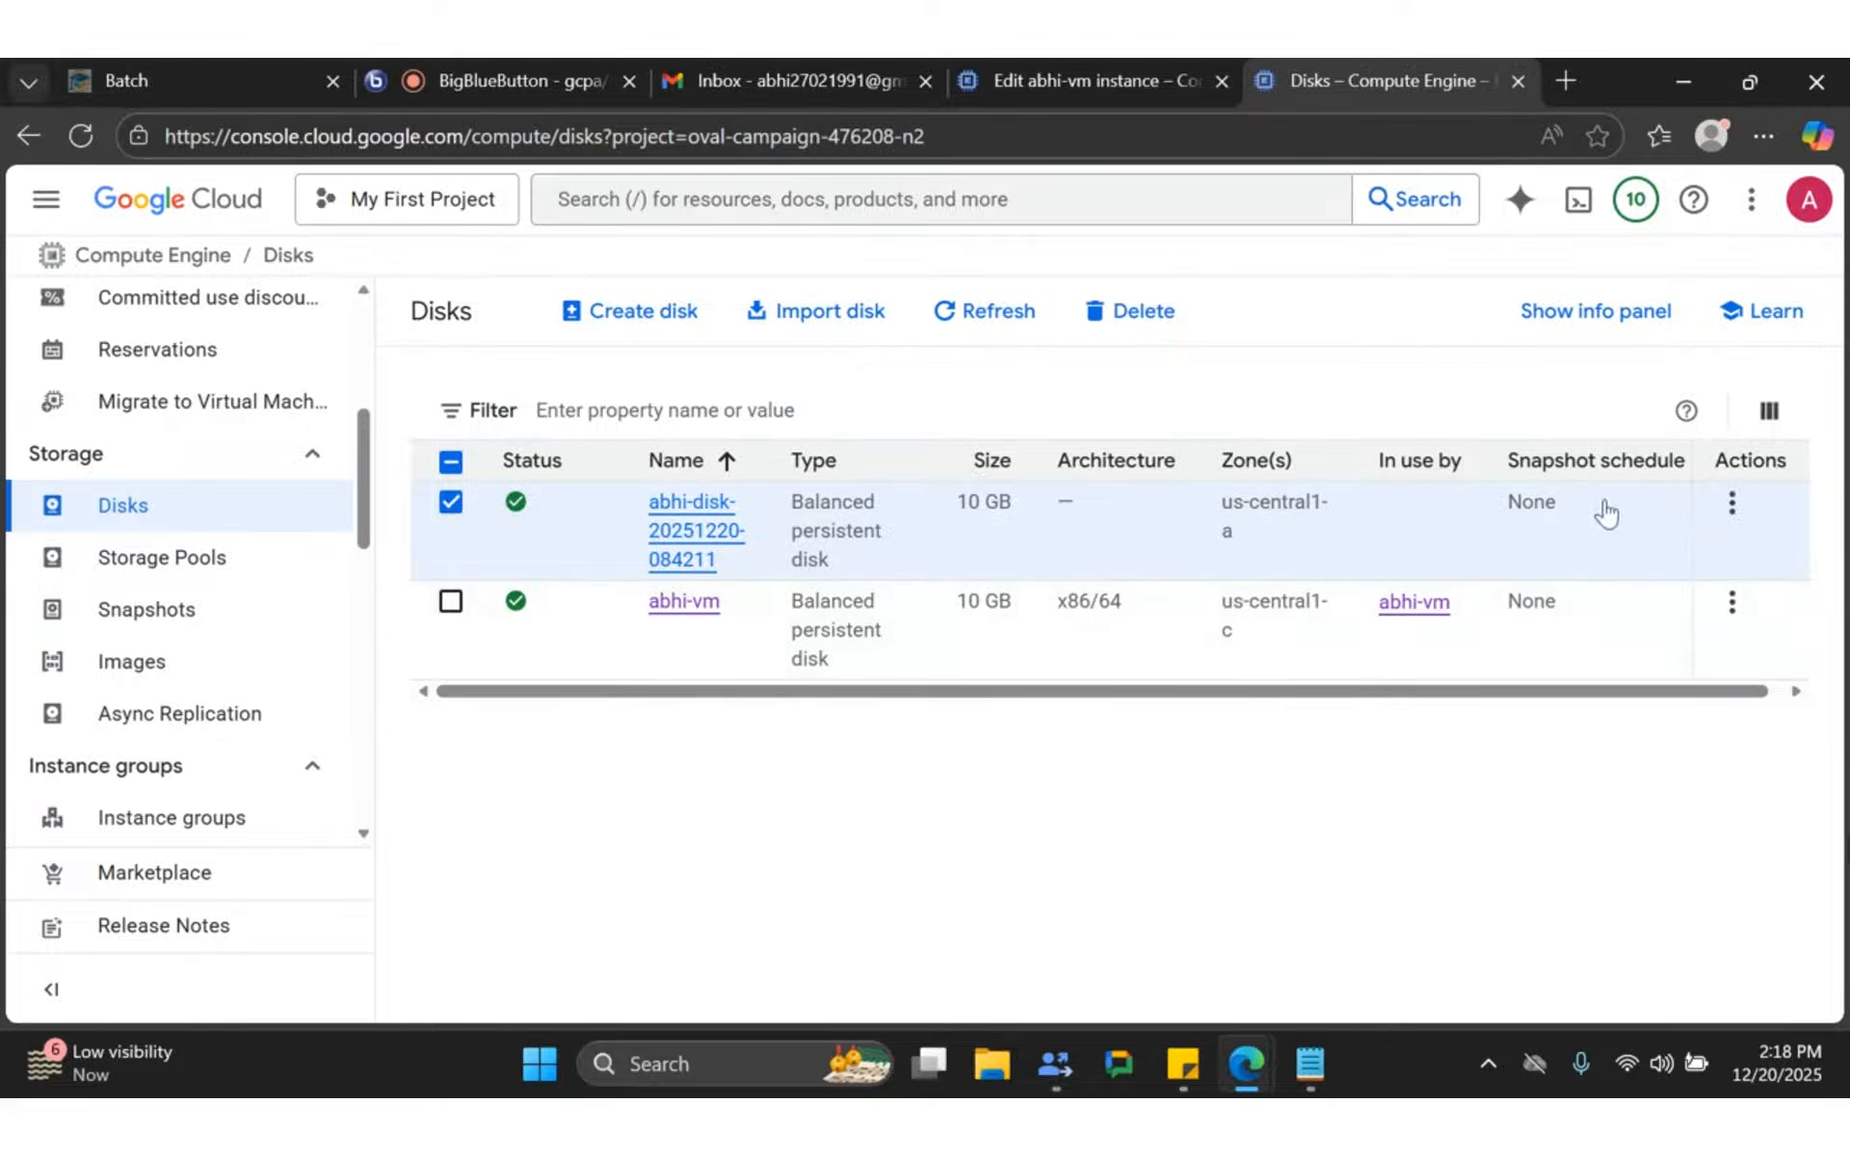
click(1122, 314)
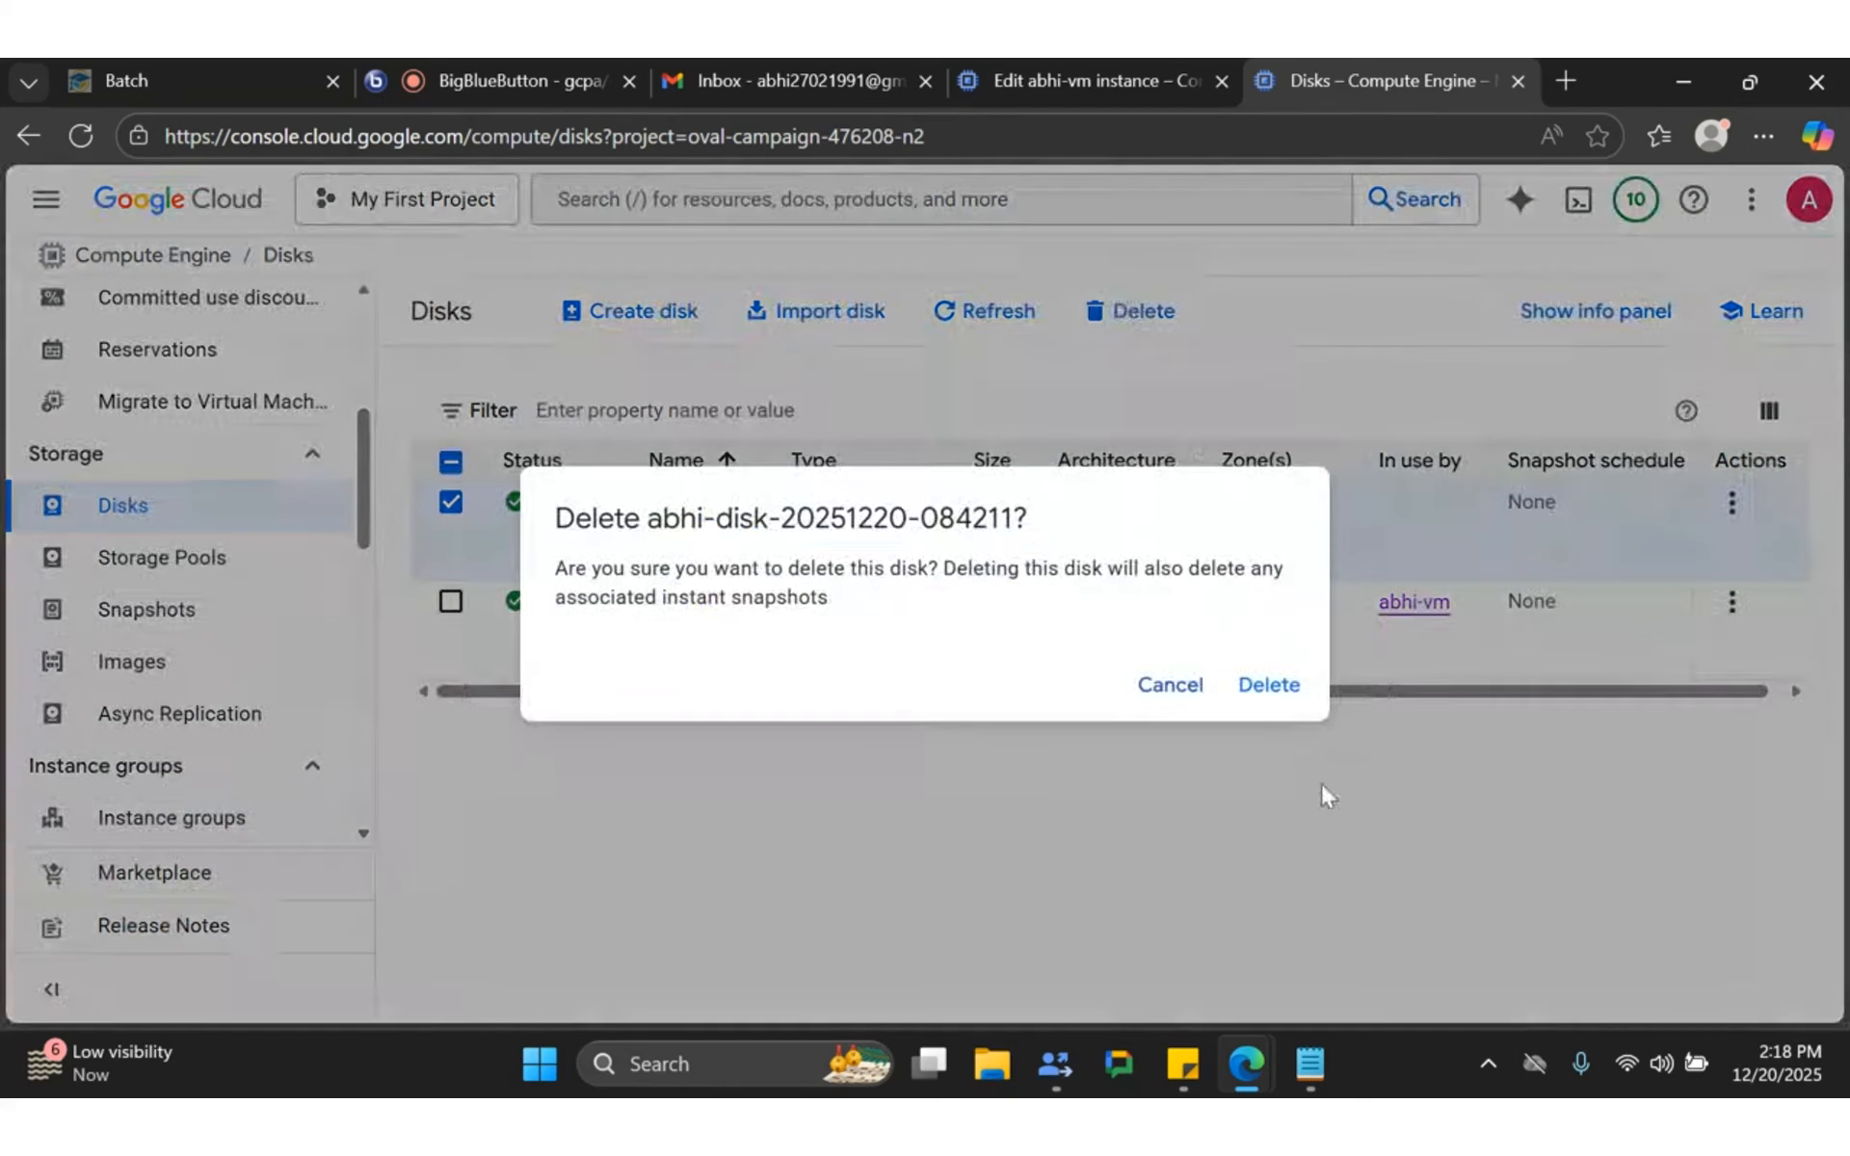
click(1287, 690)
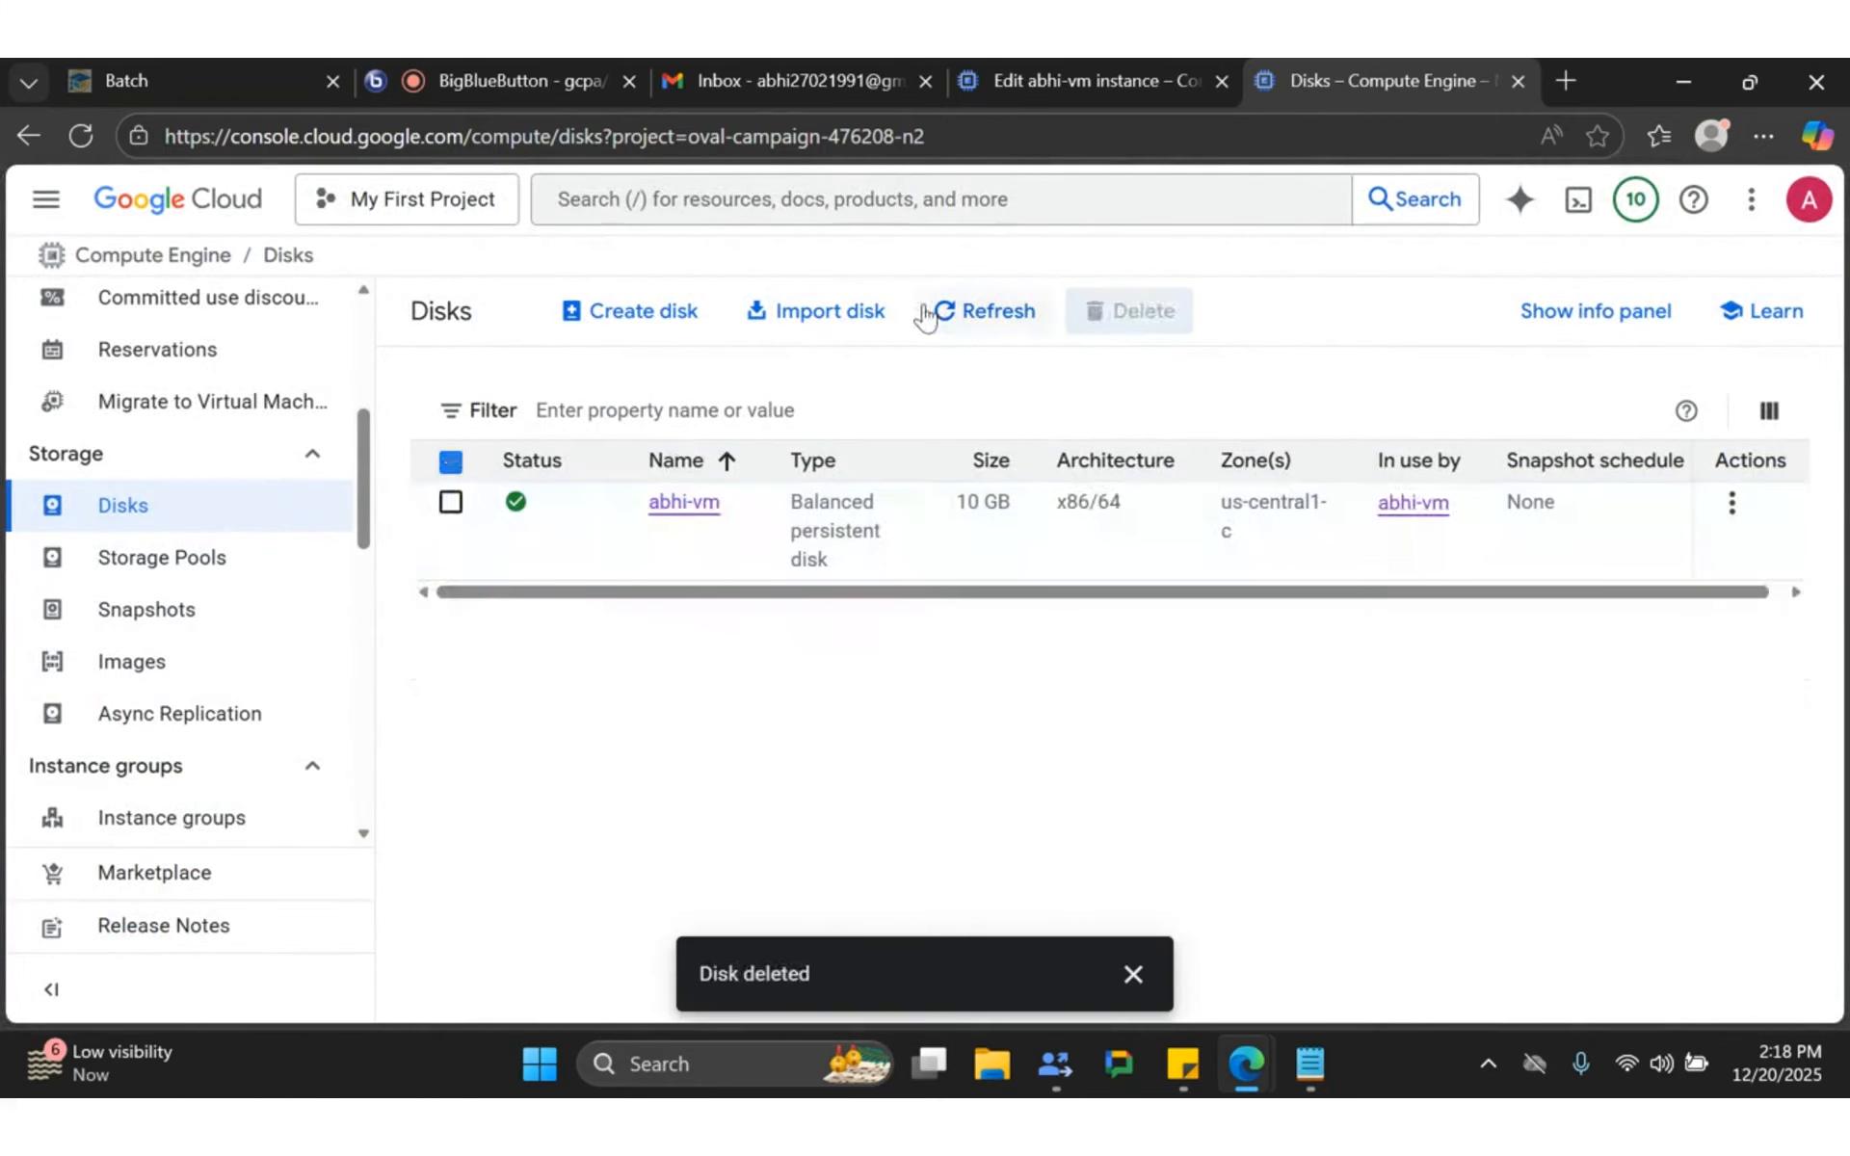
click(977, 326)
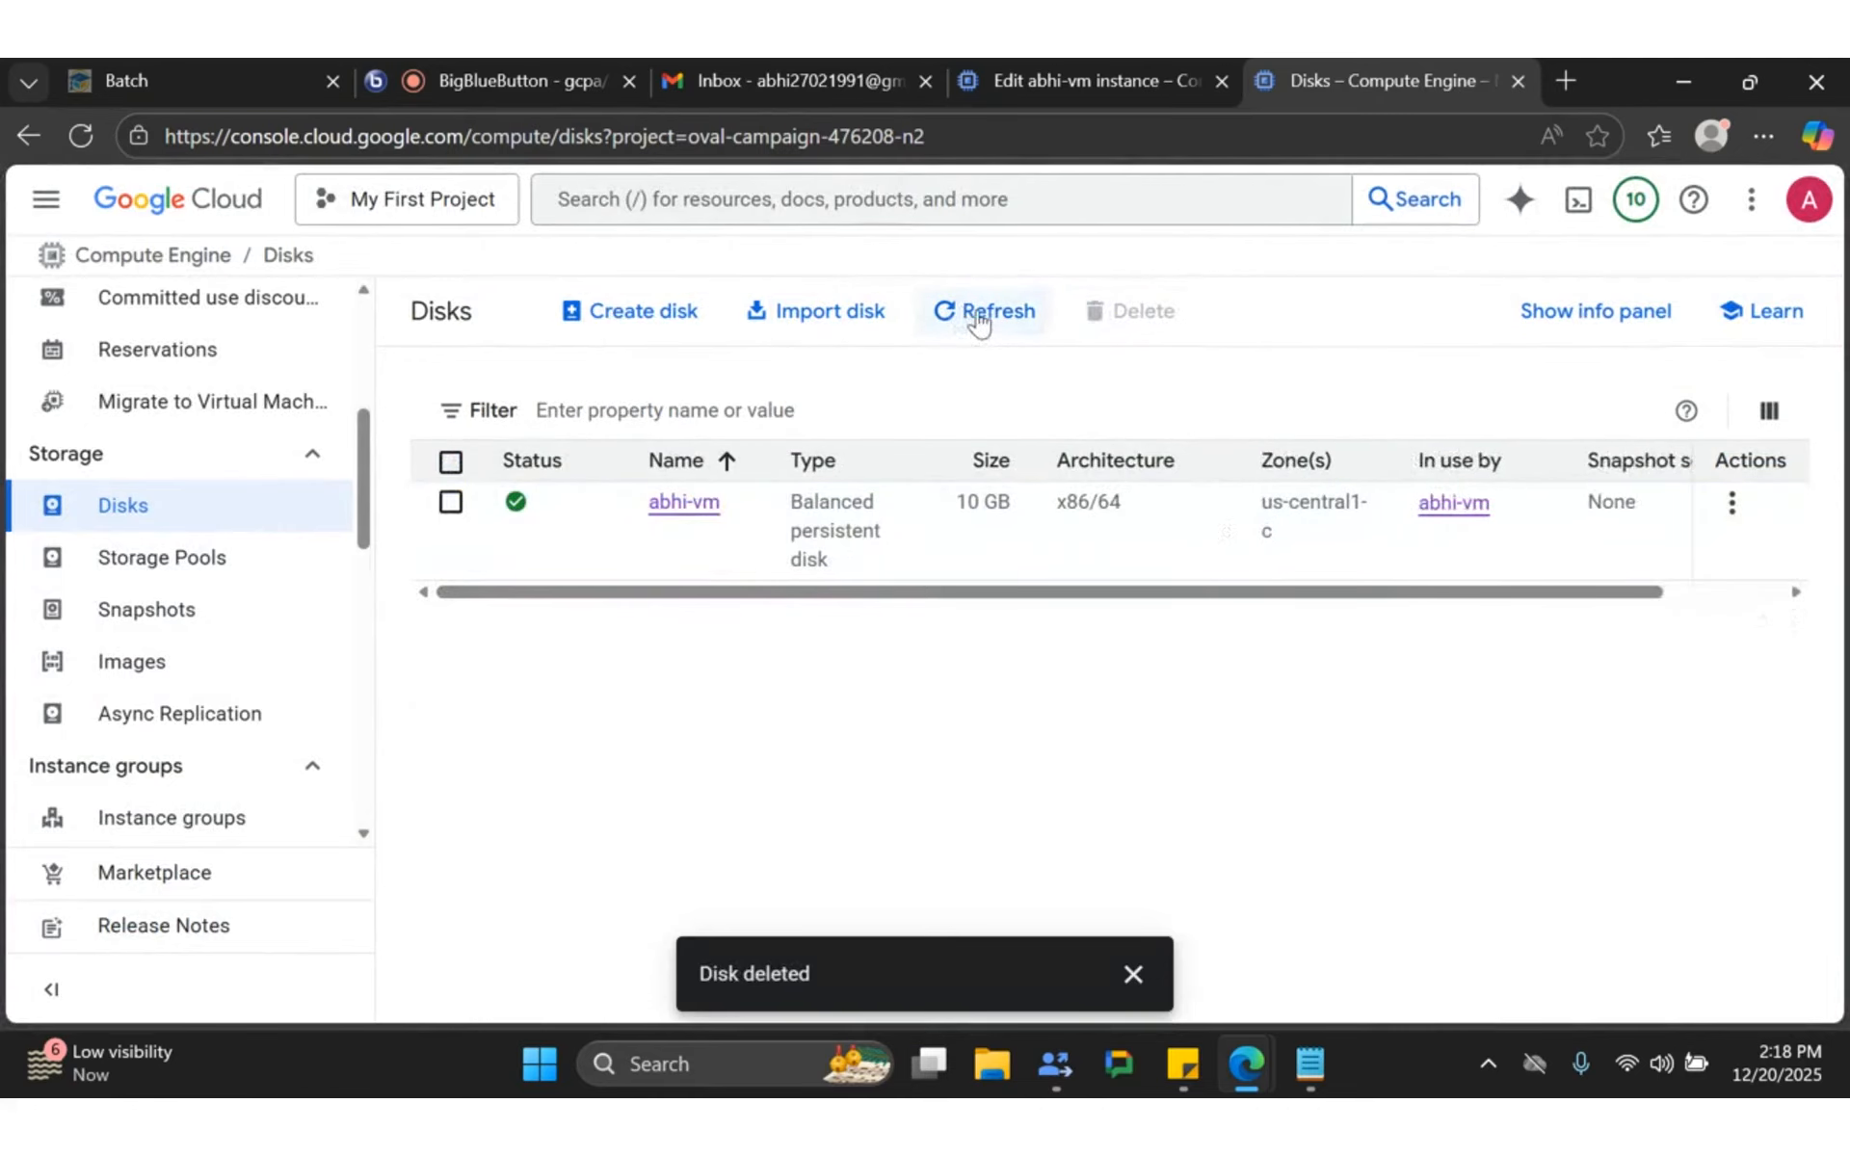
click(977, 323)
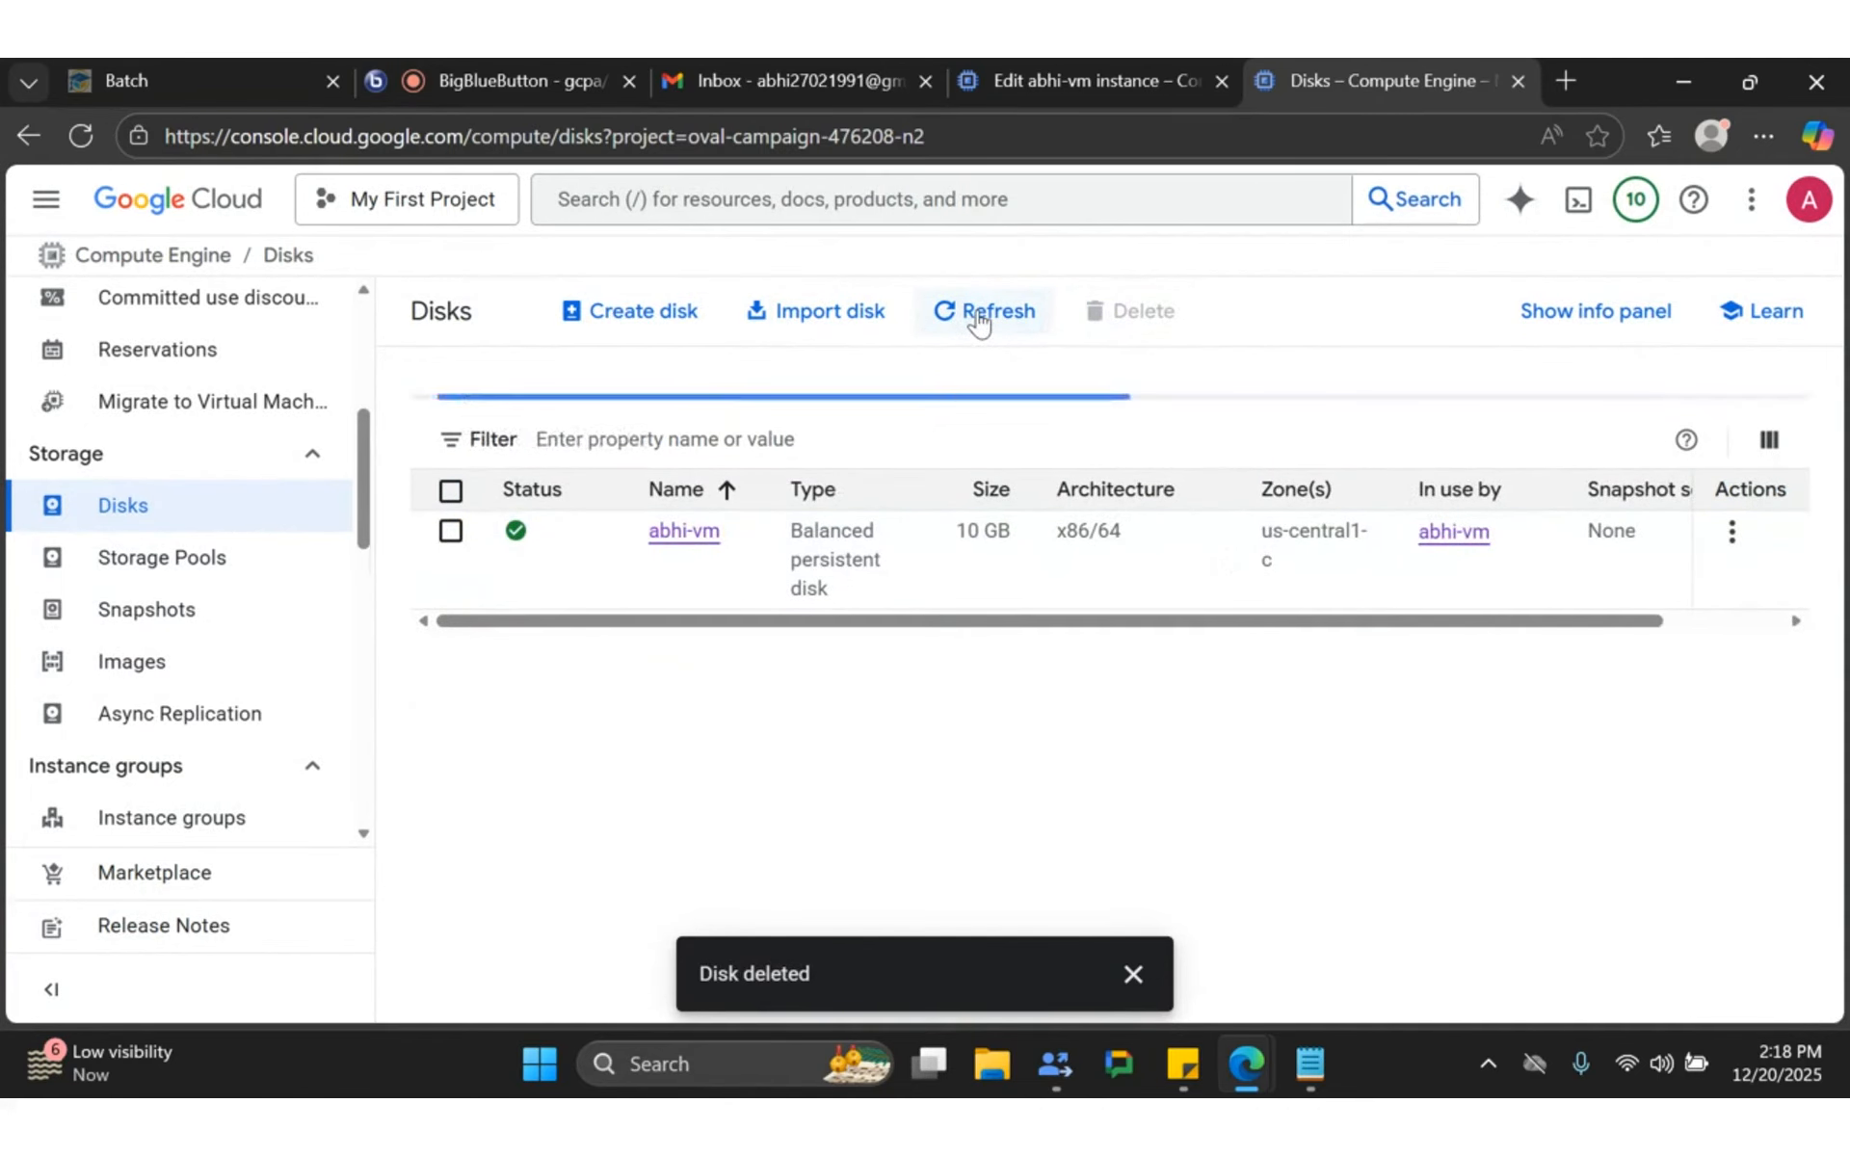
click(636, 310)
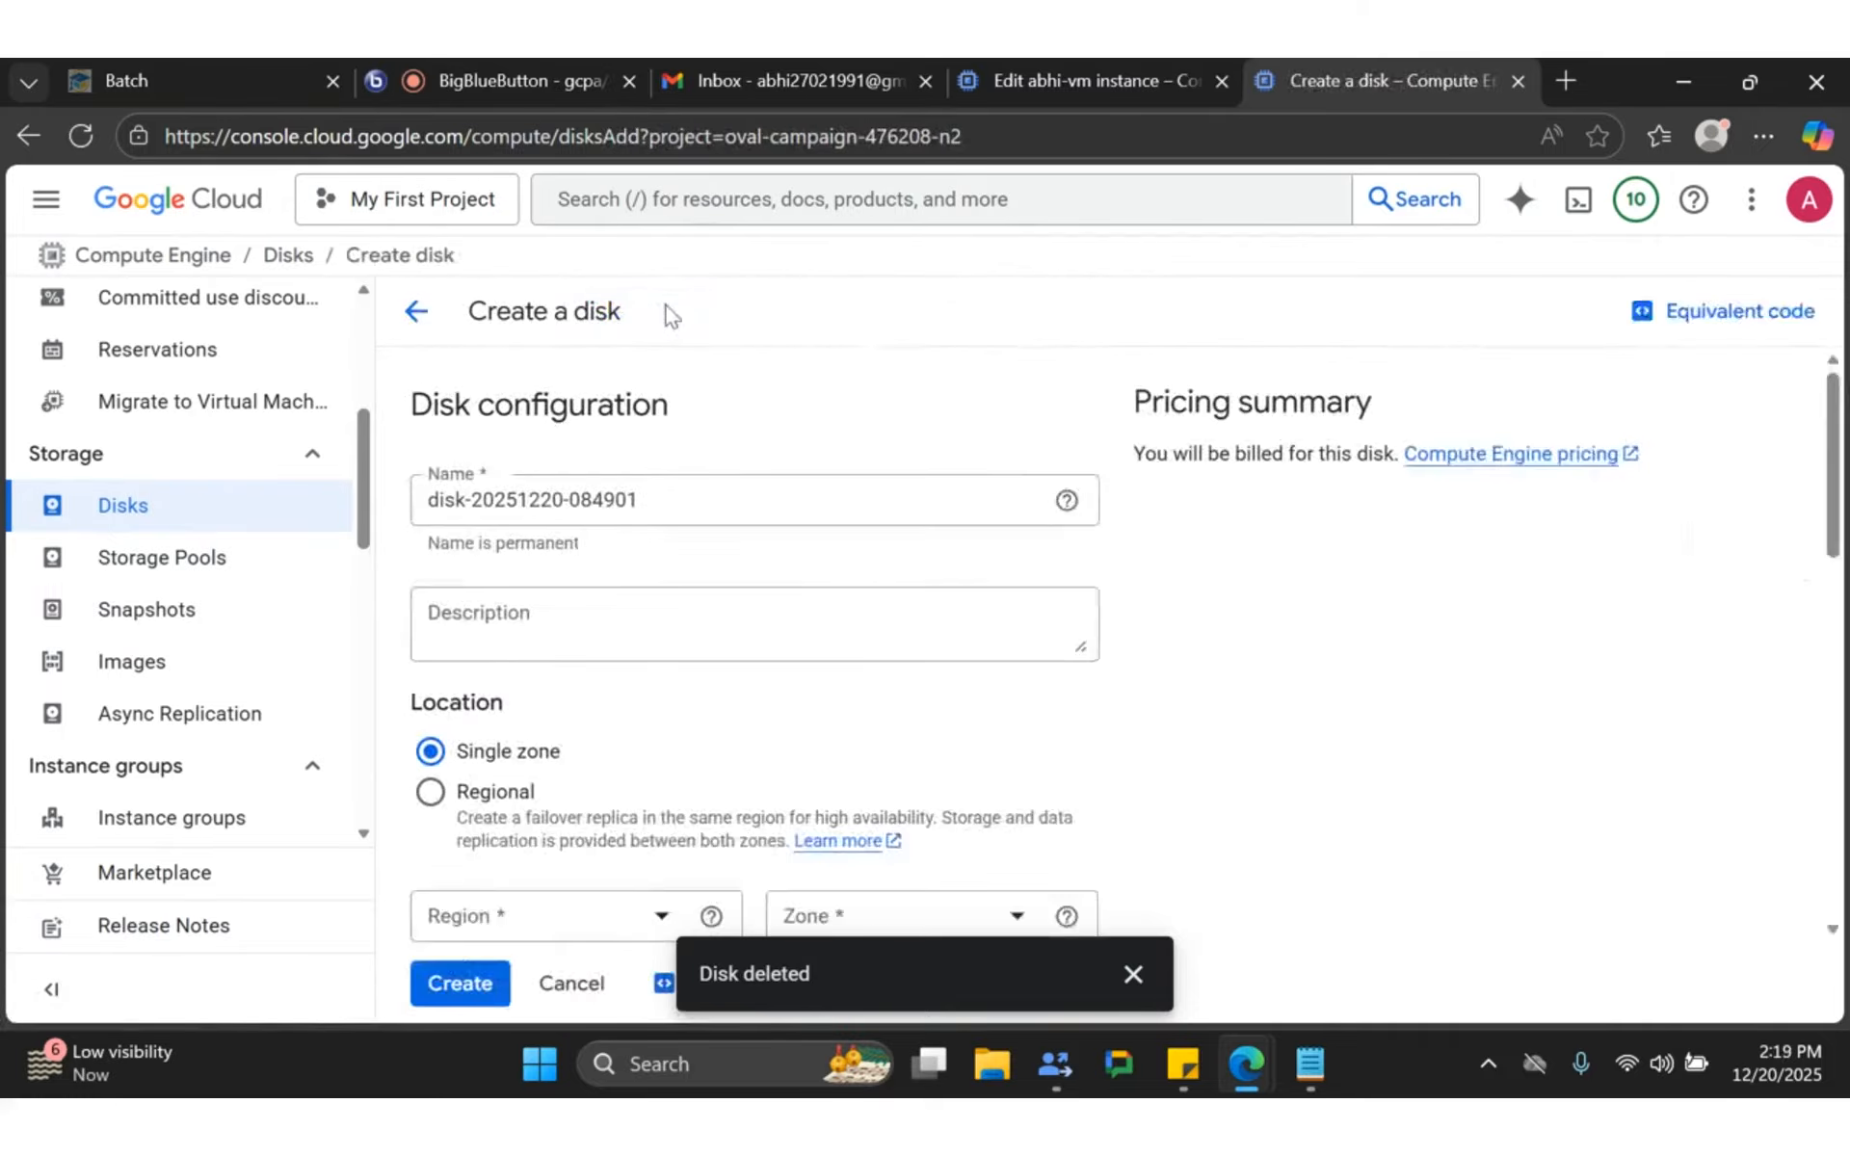
click(424, 506)
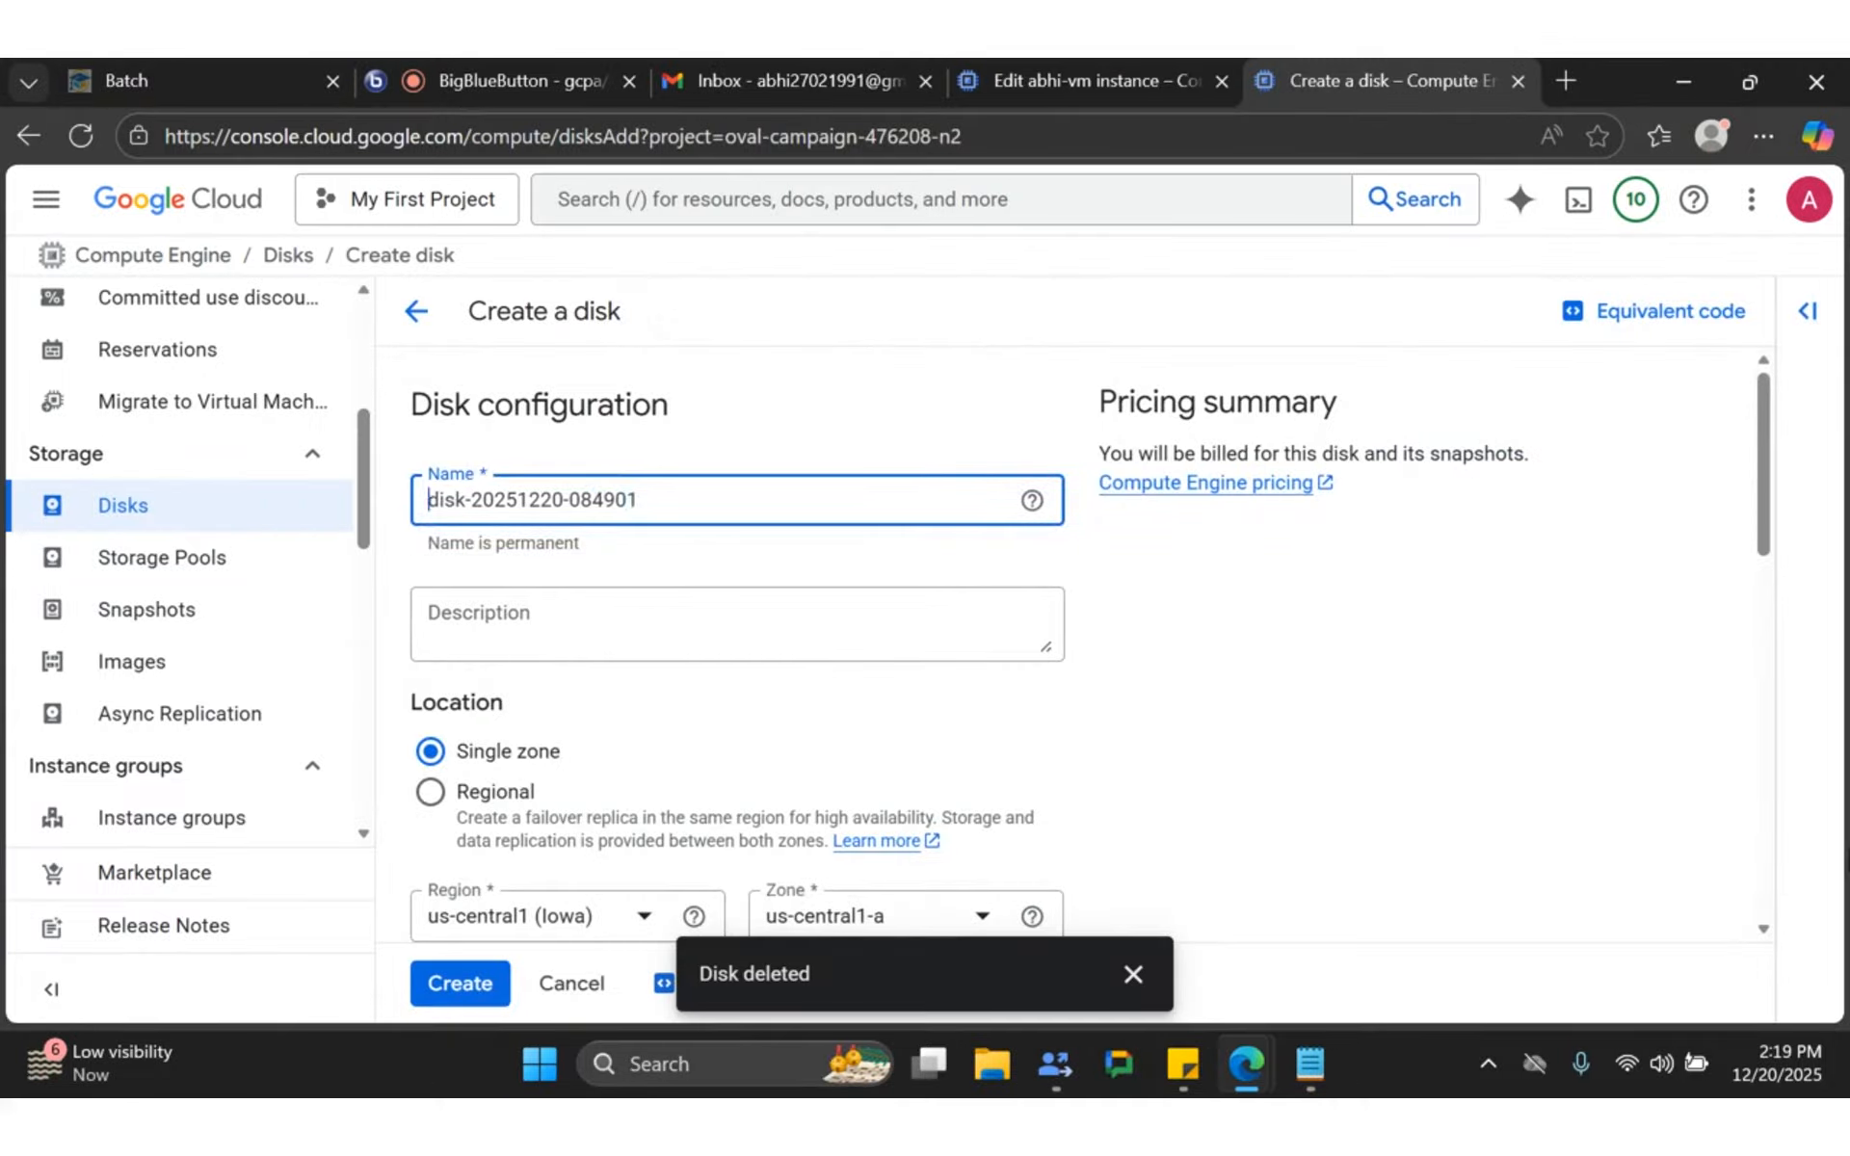
text(abhi)
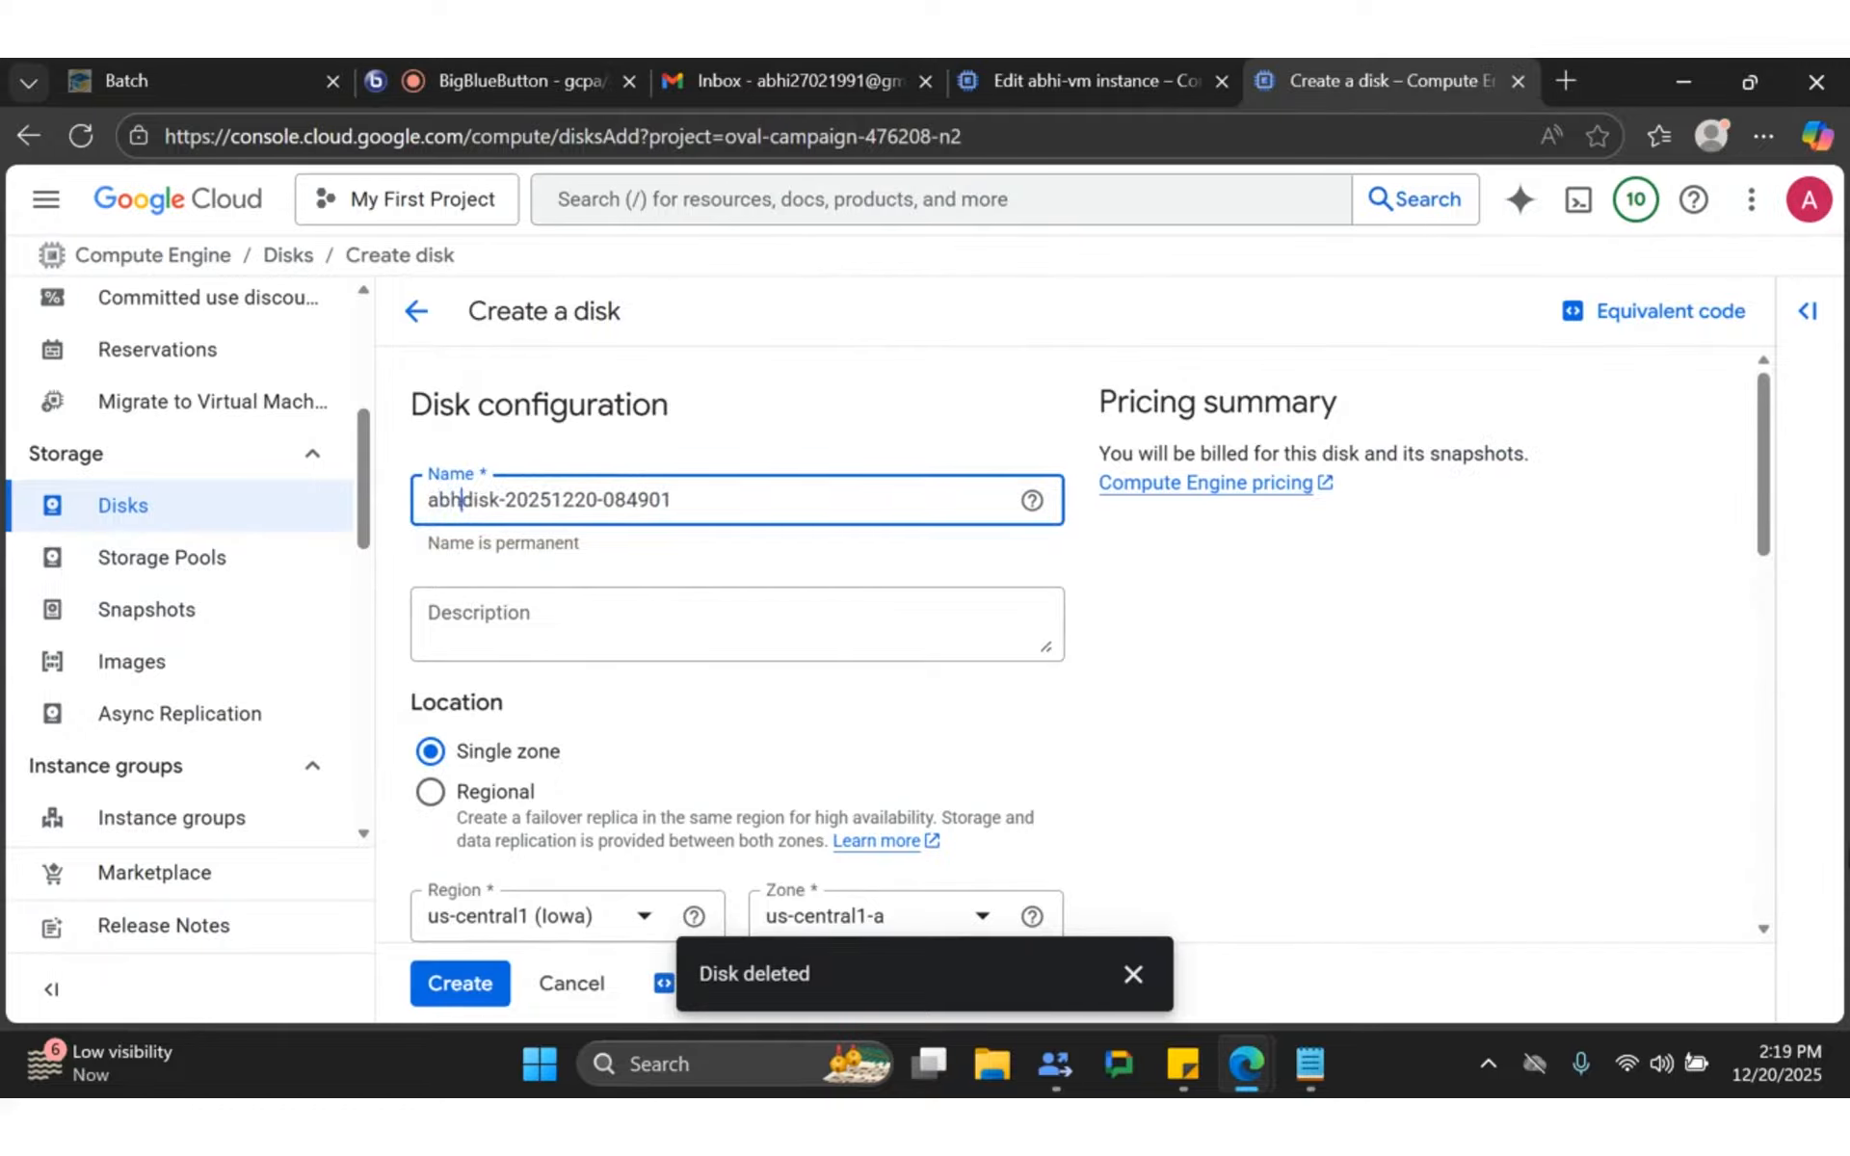
text(-)
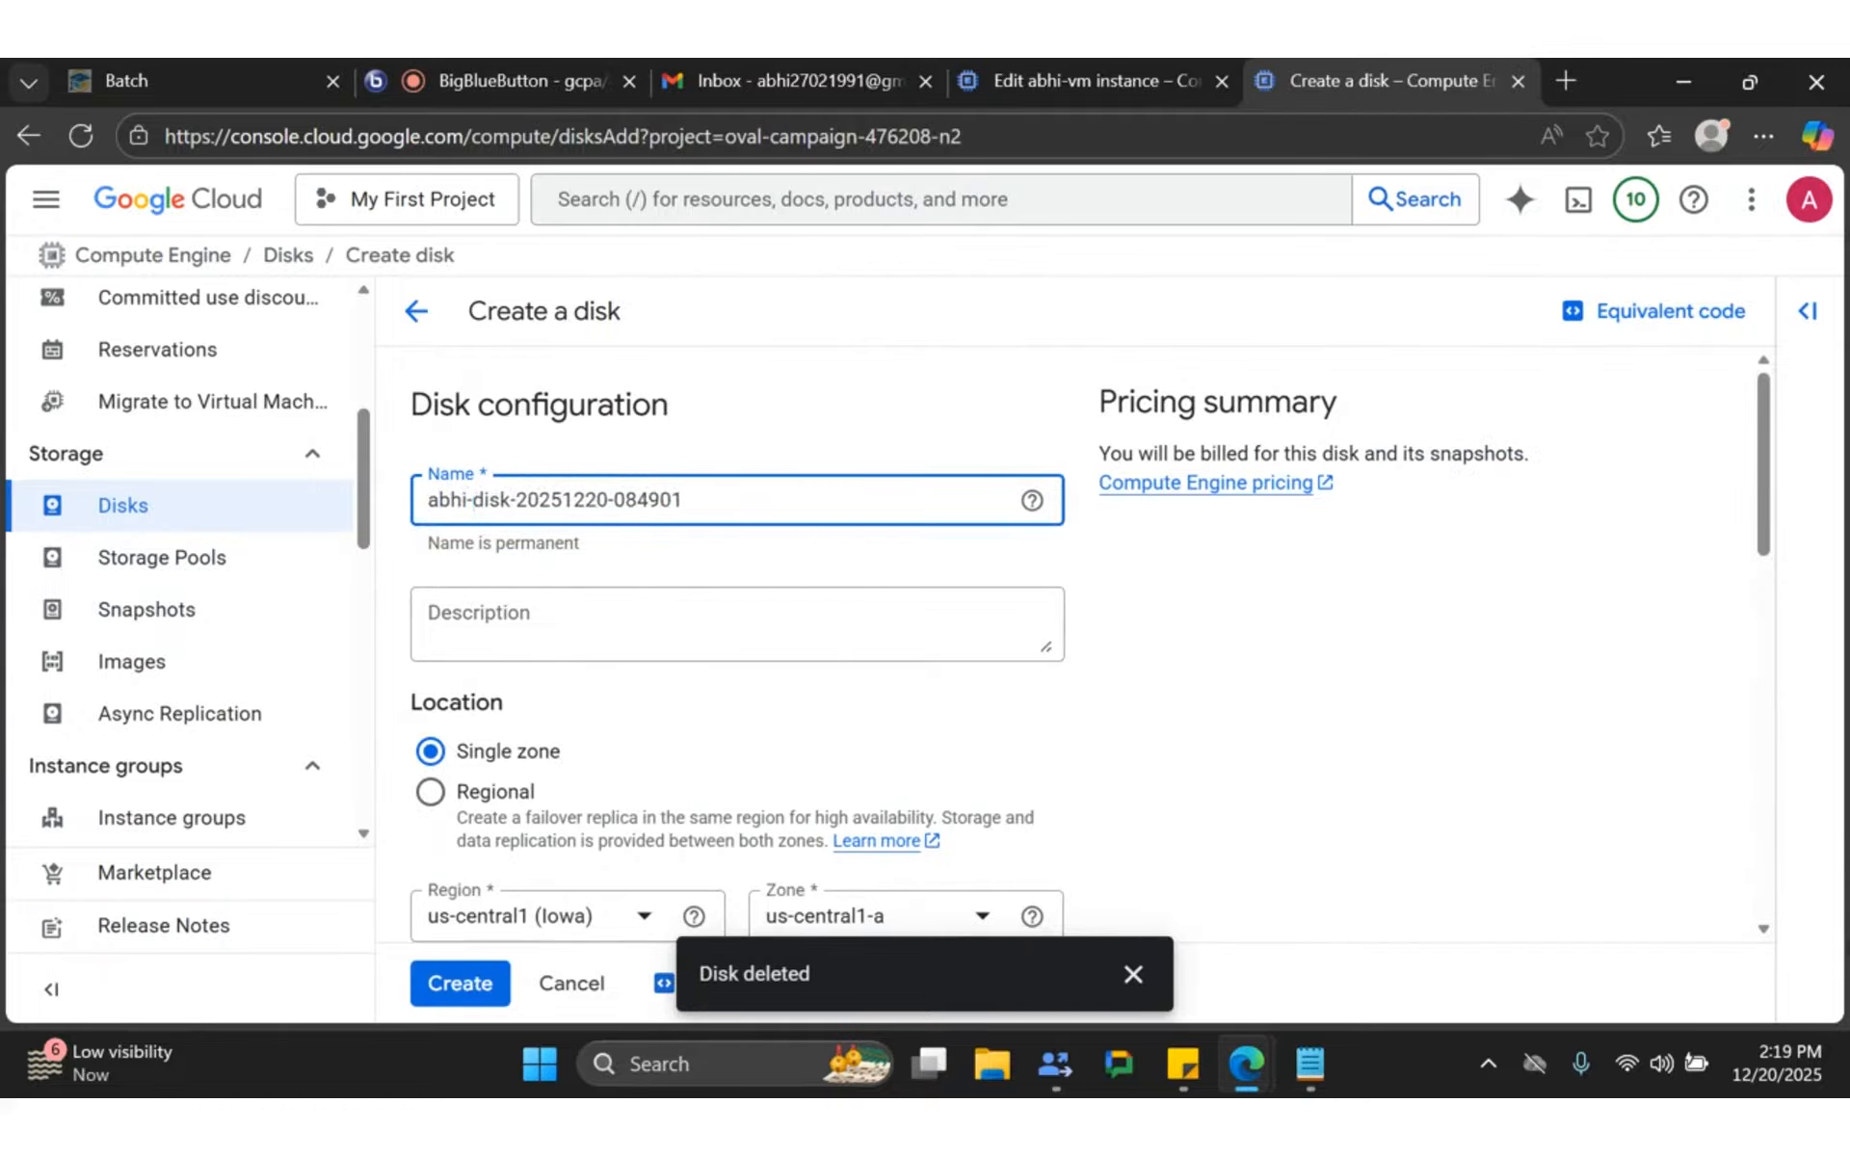
scroll(1305, 578, down, 3)
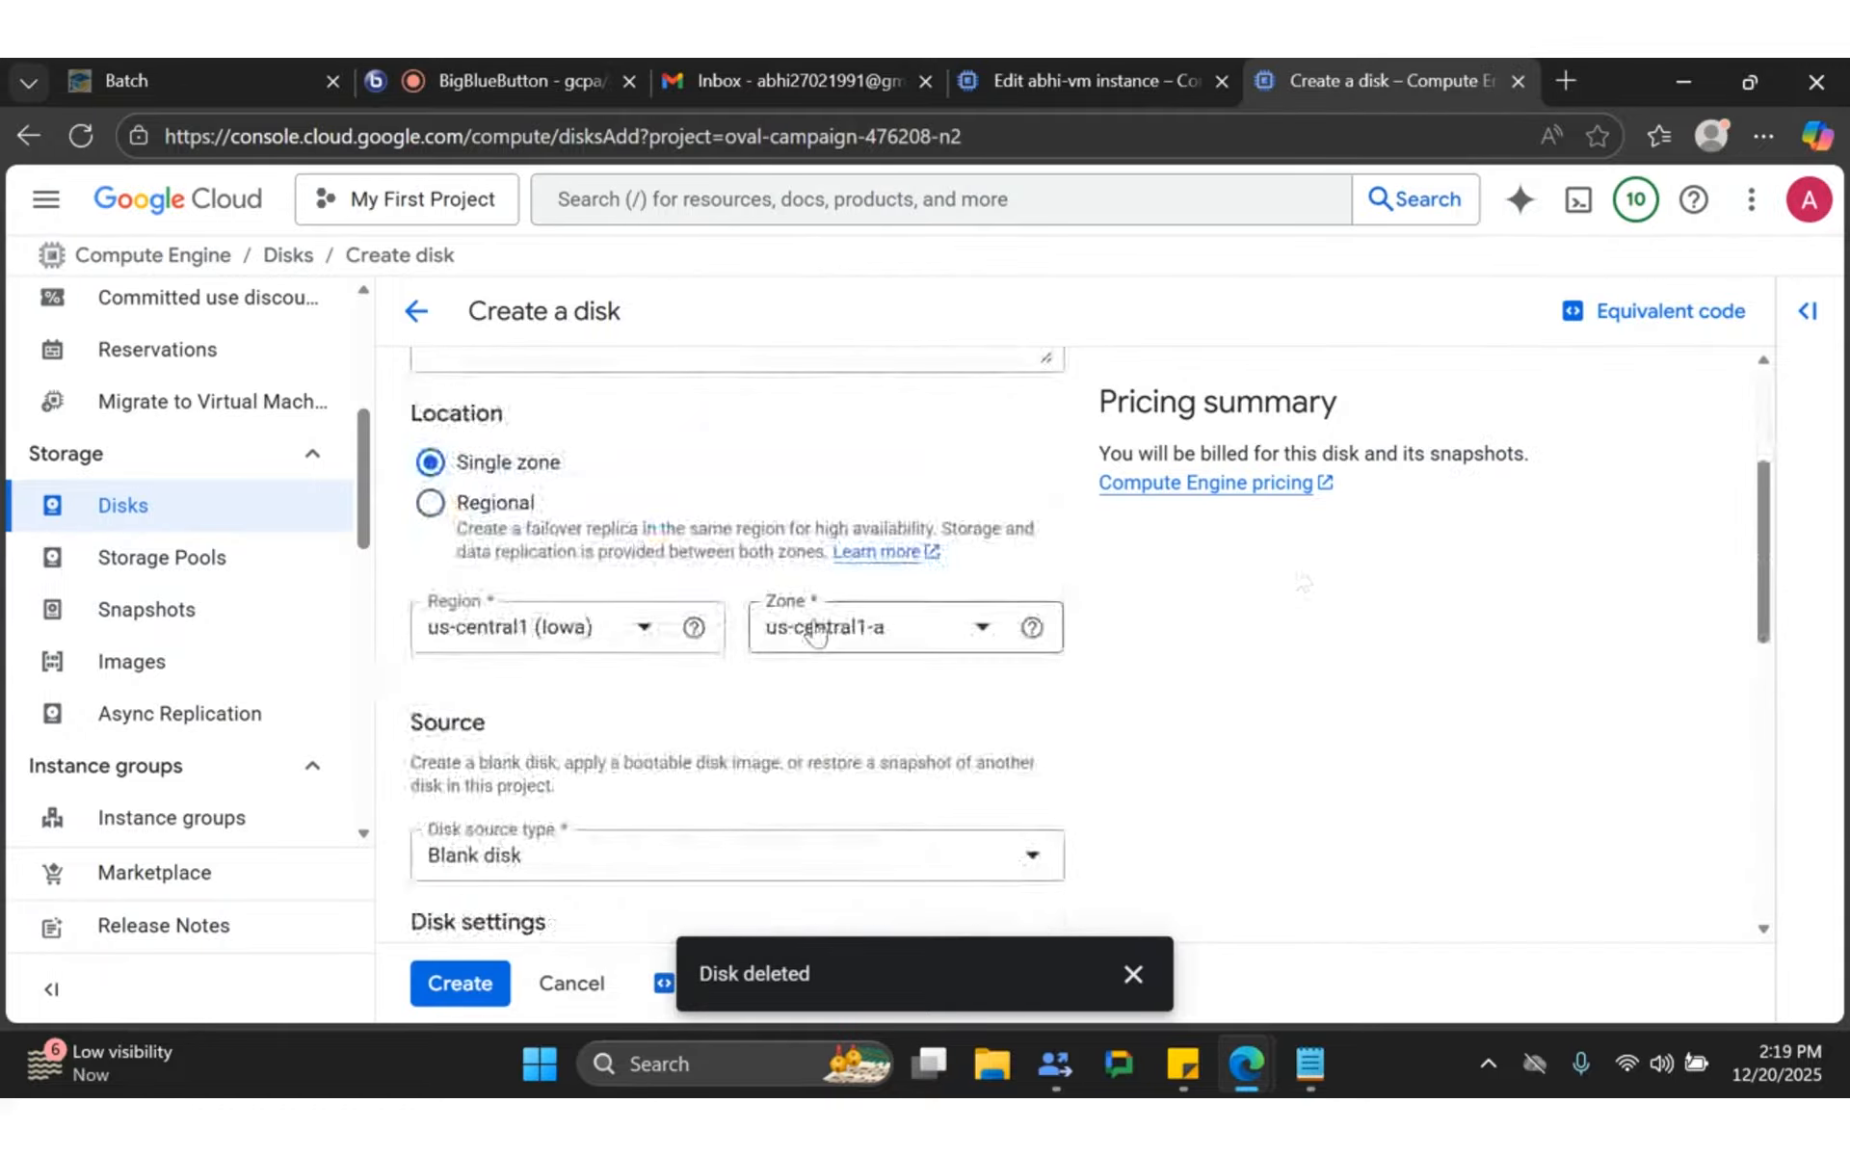
click(977, 627)
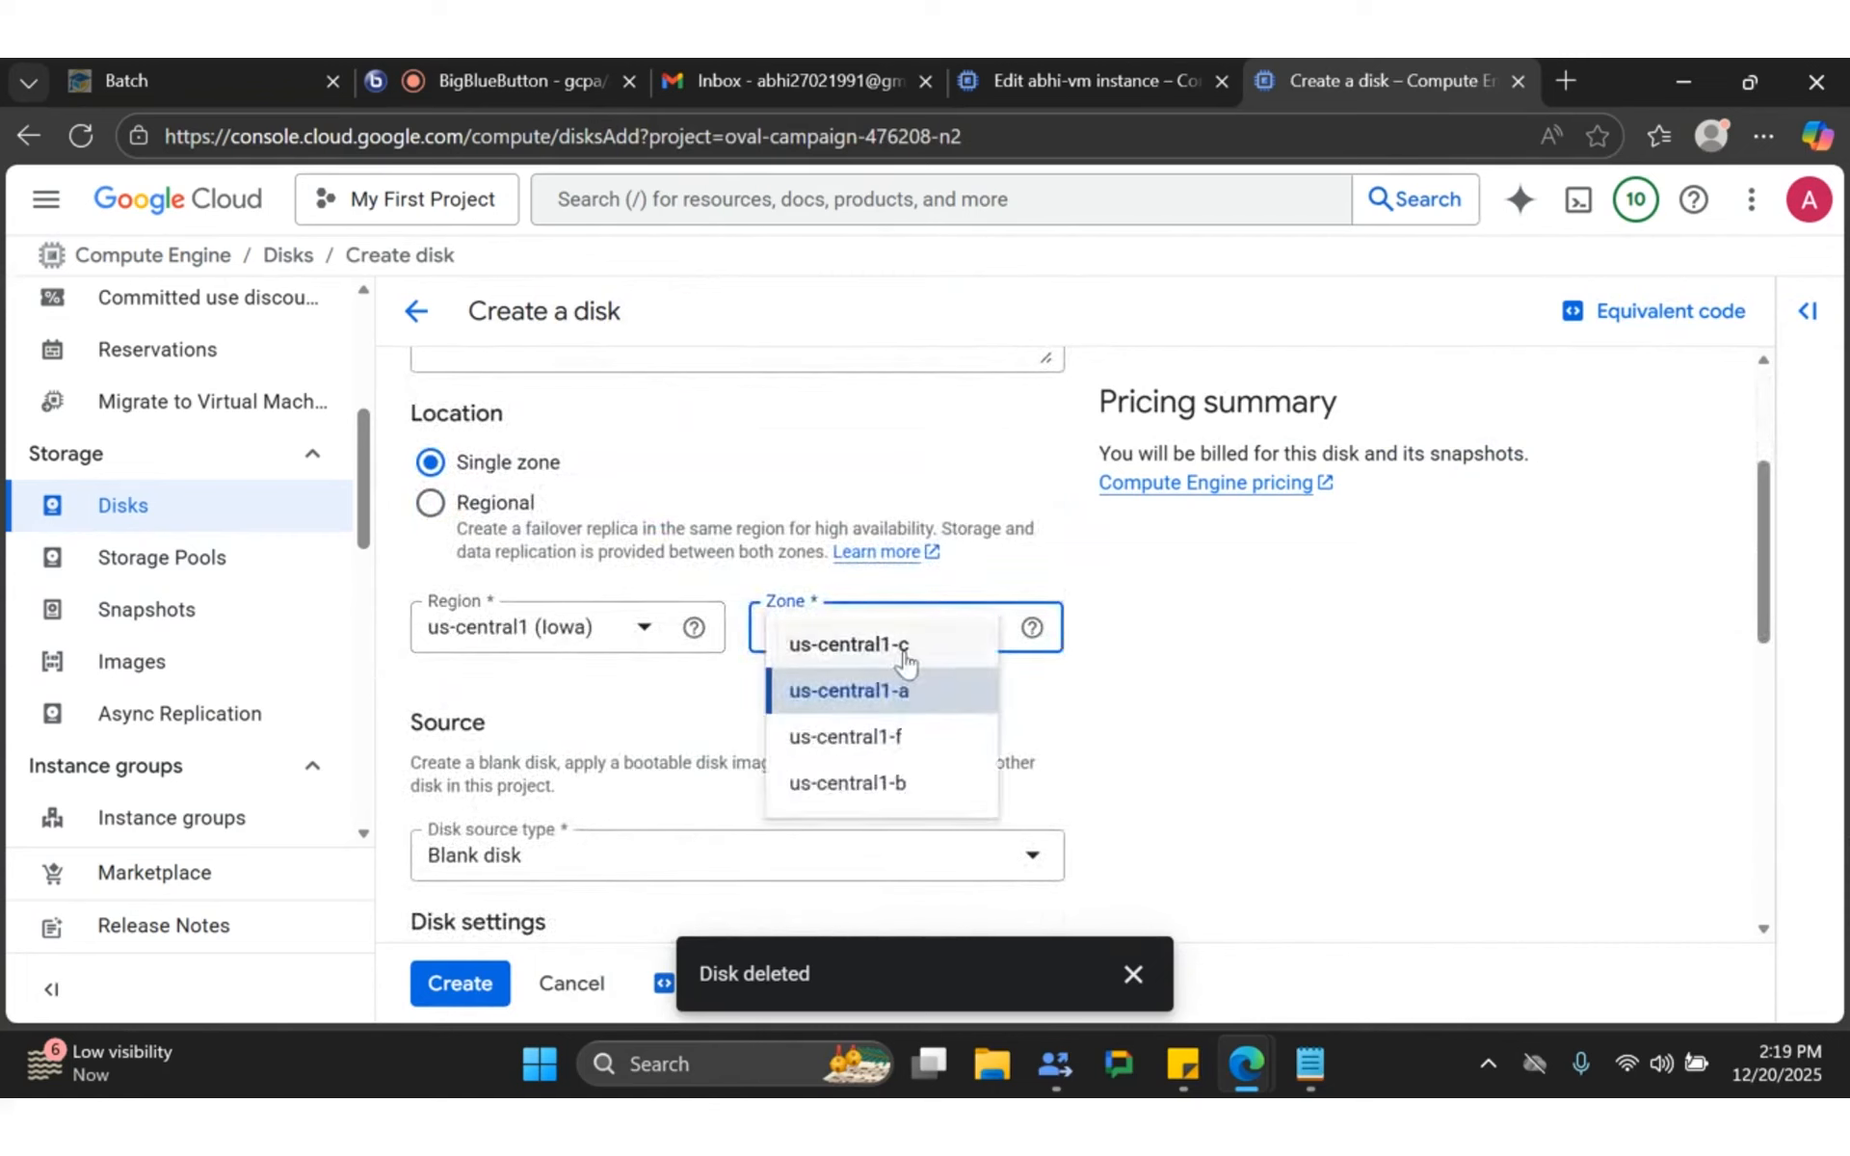
click(906, 646)
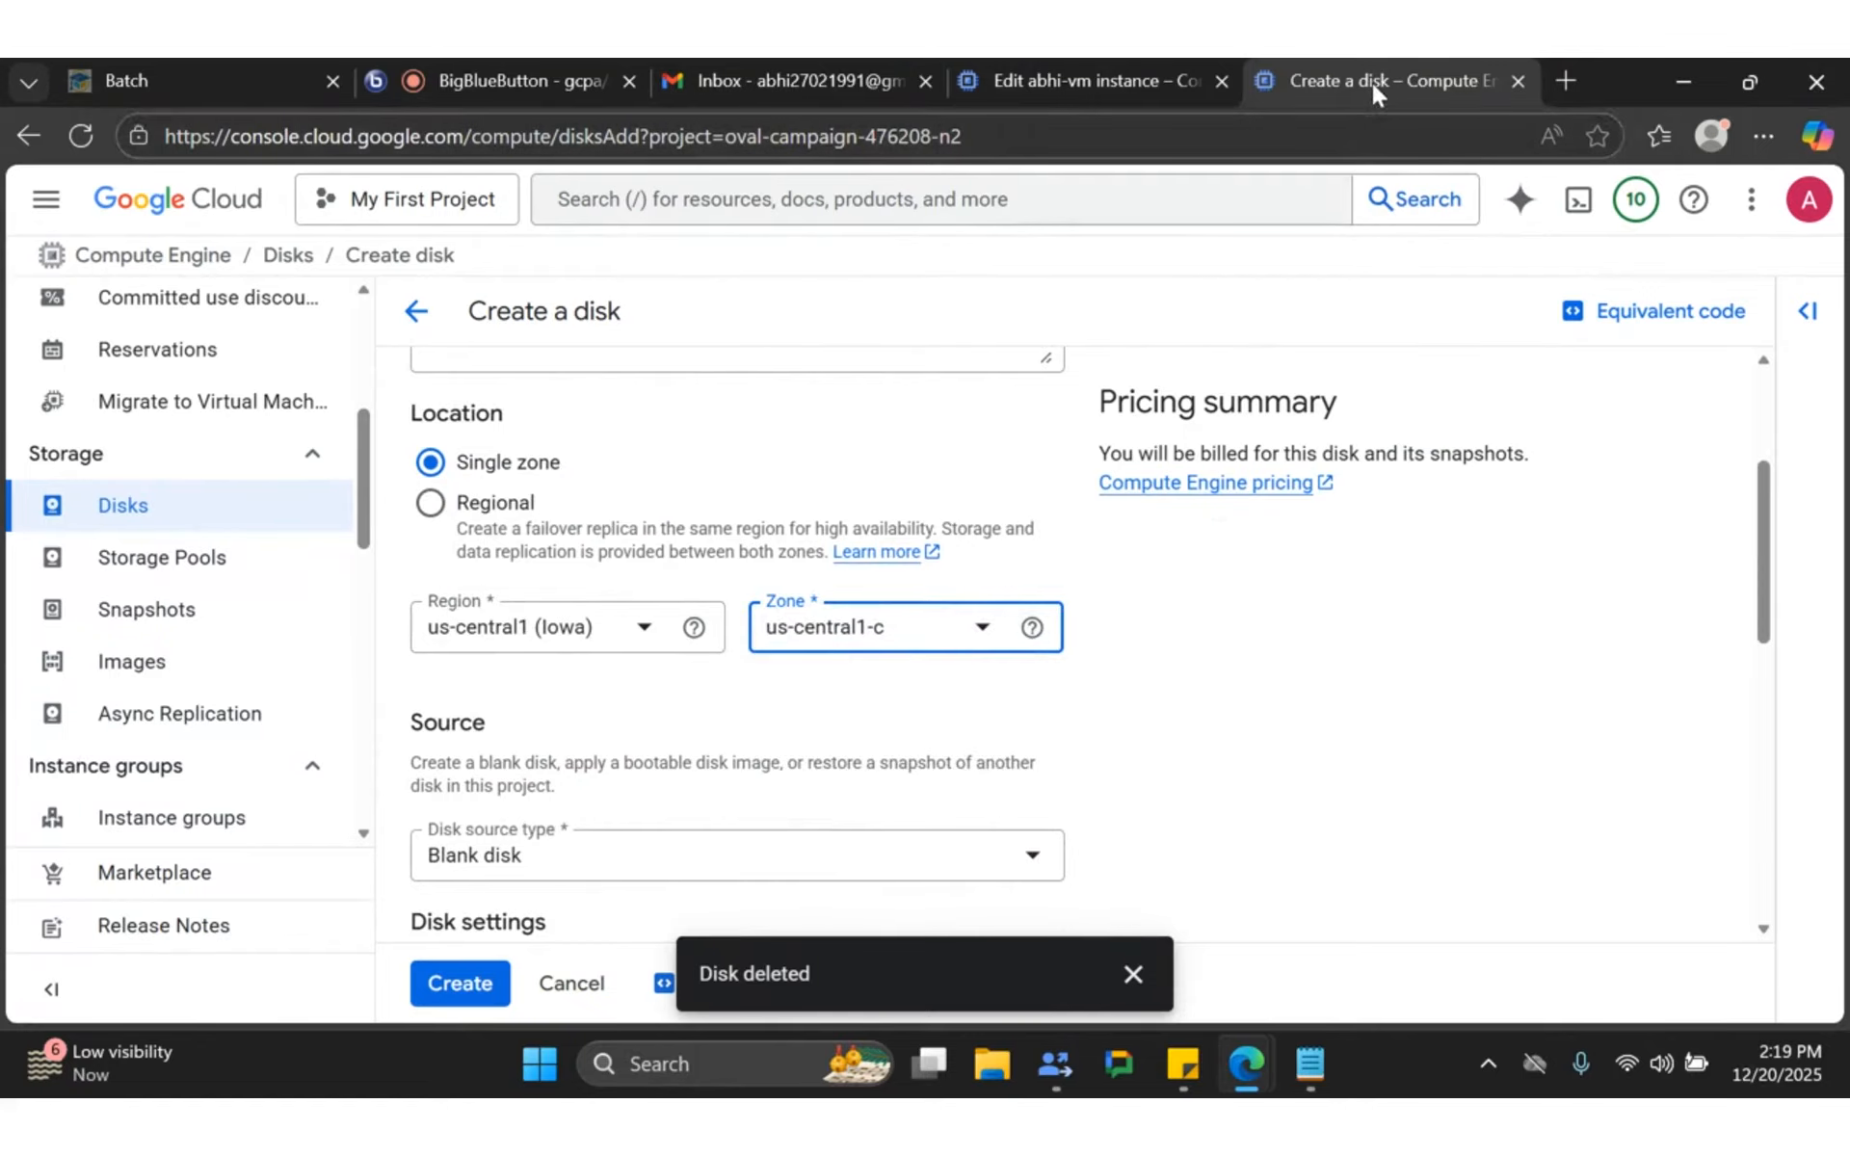
click(1068, 75)
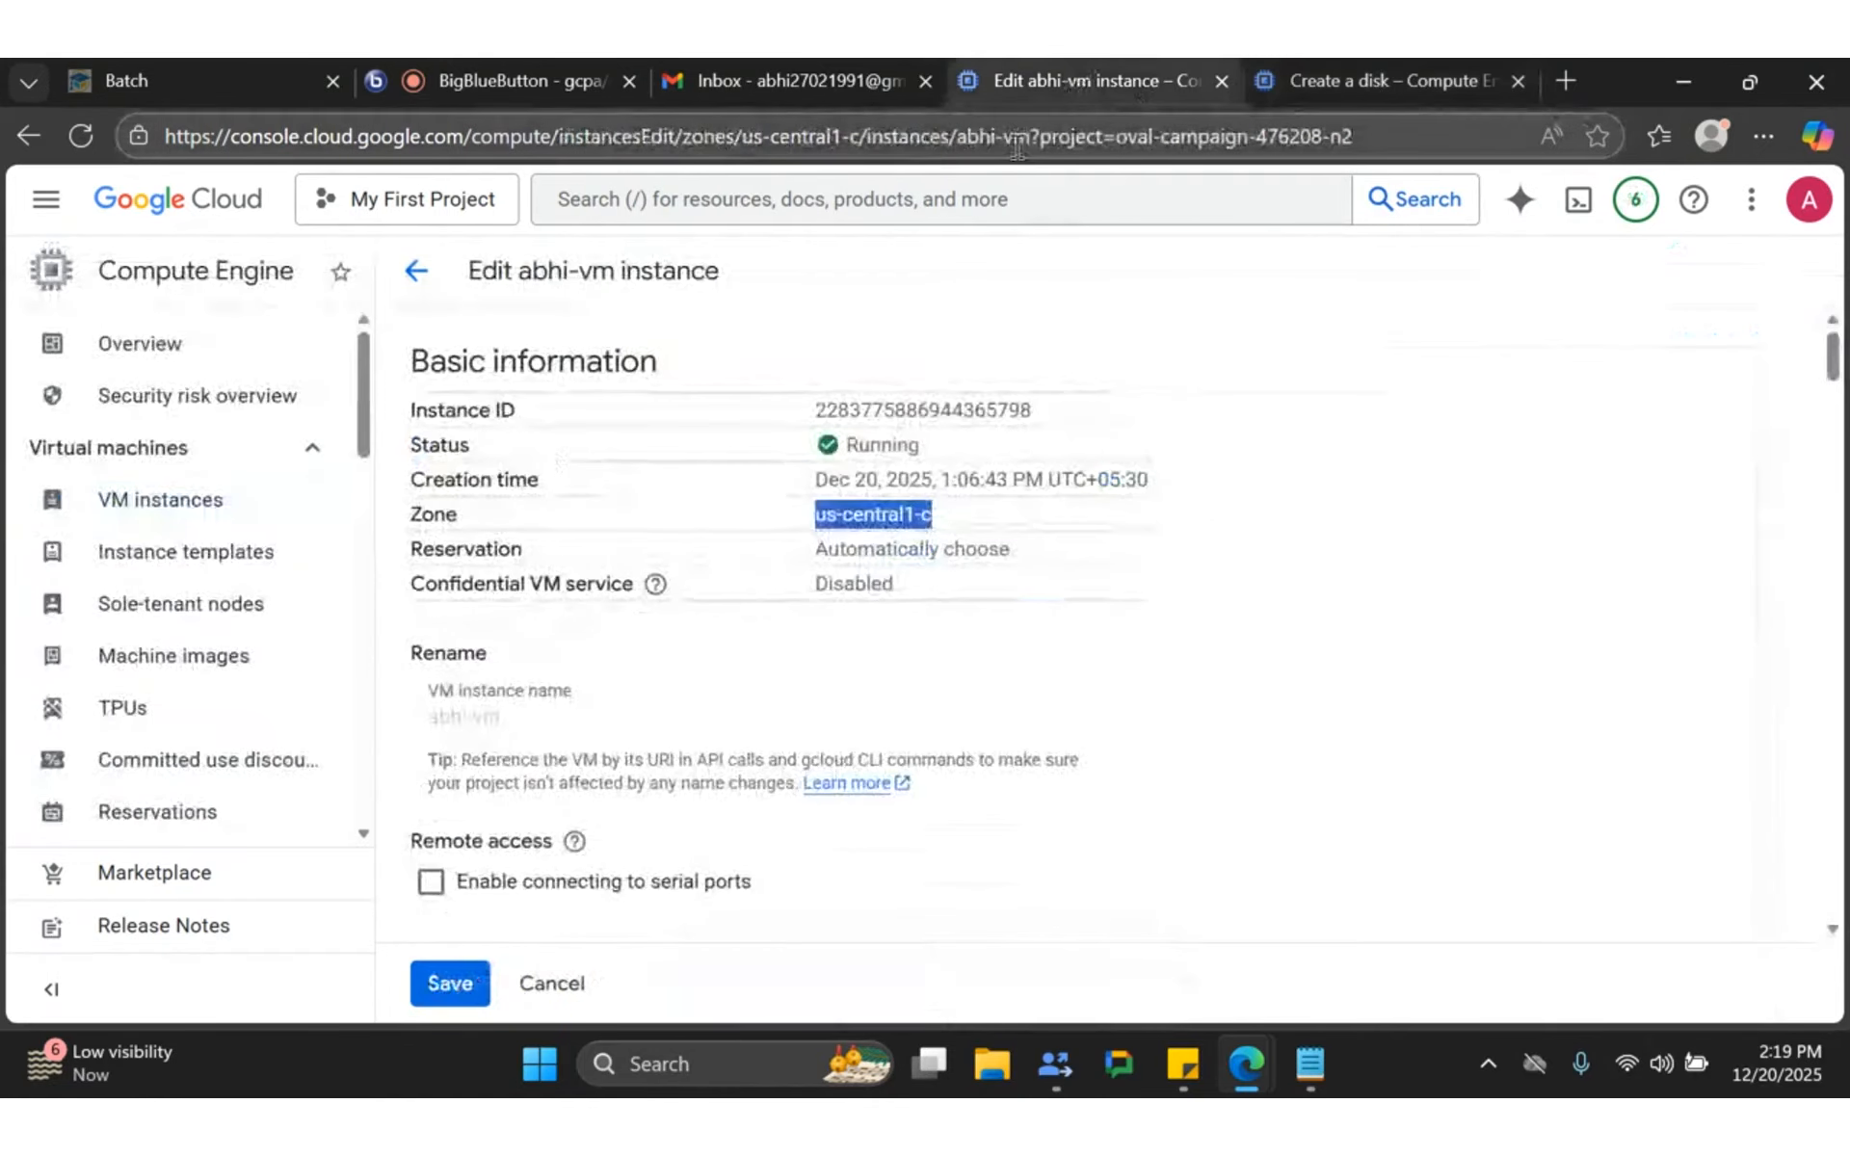
click(1383, 86)
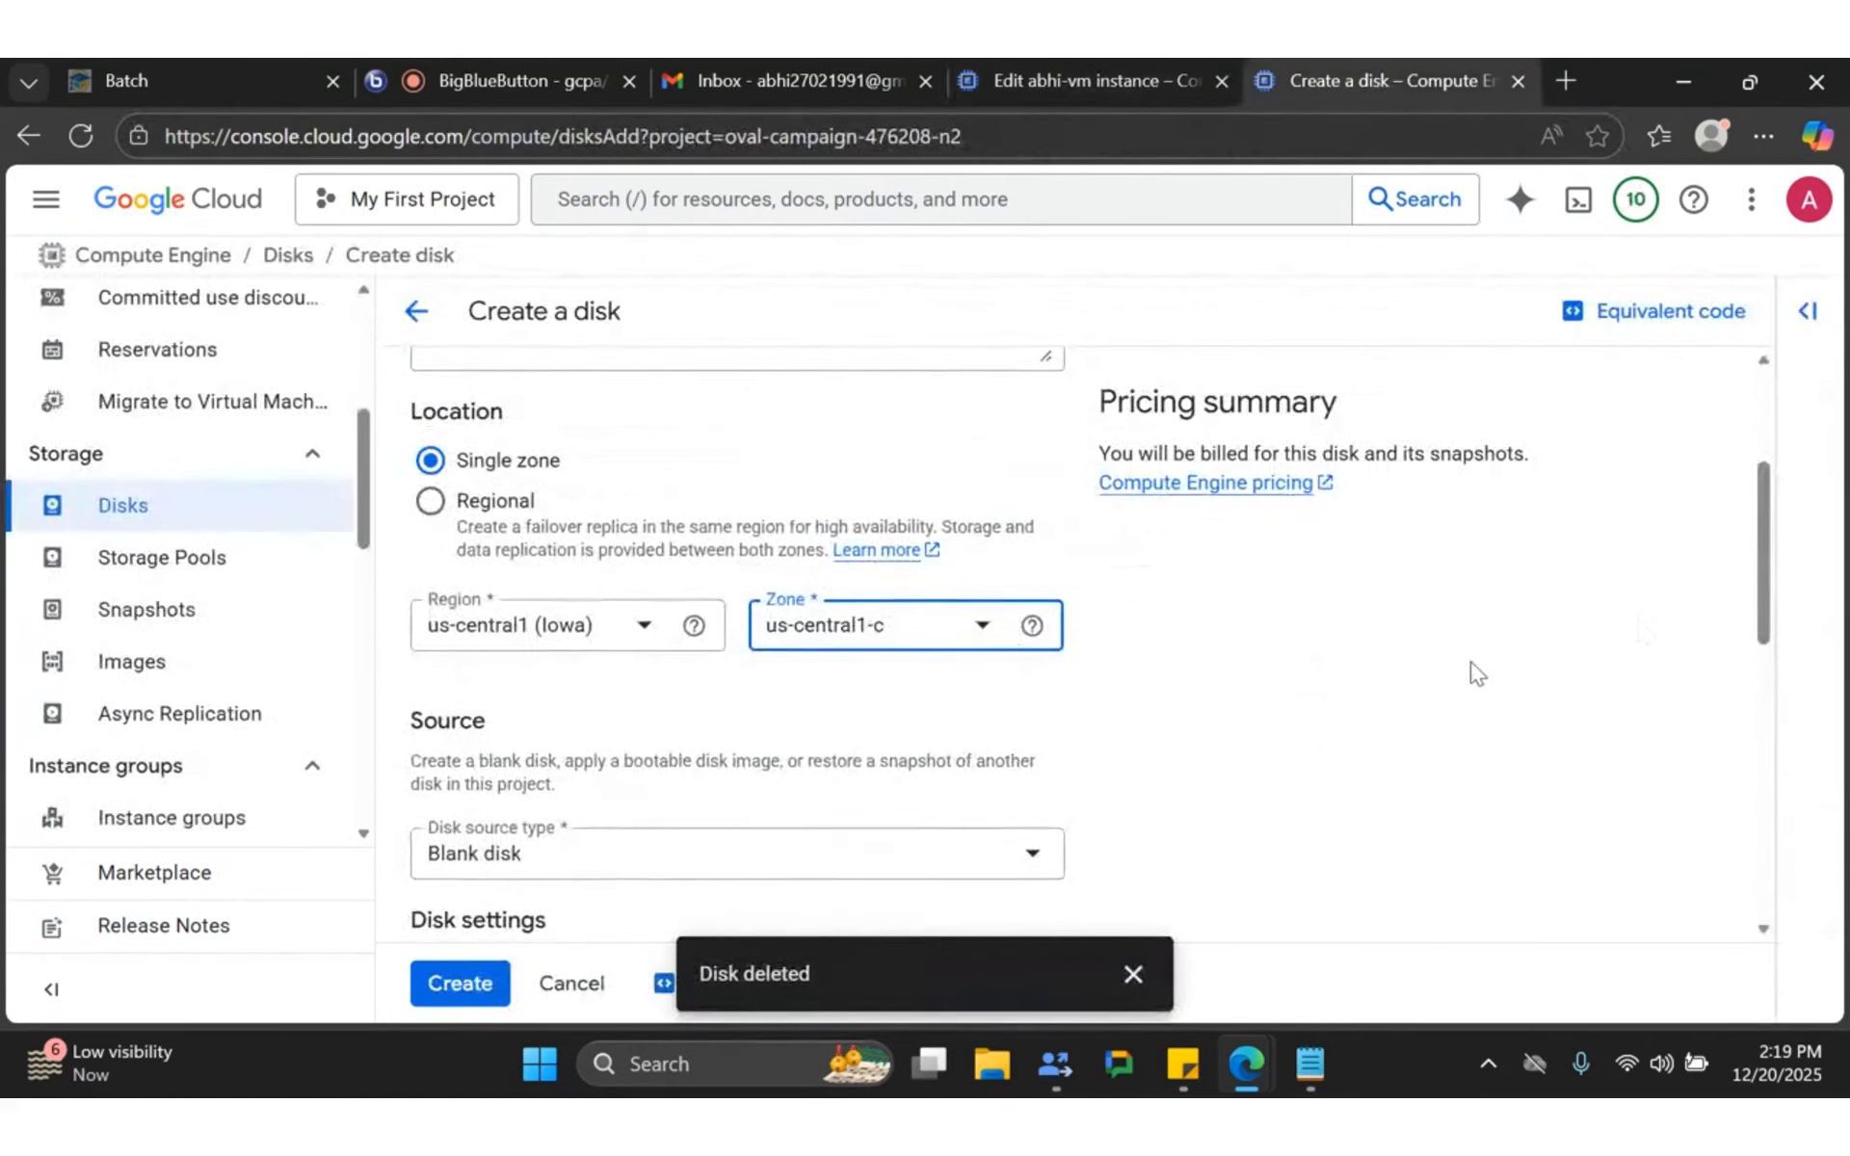
Set the disk size to 10 GB, disable the snapshot schedule, and create the disk.
scroll(1470, 661, down, 1)
scroll(1470, 661, down, 3)
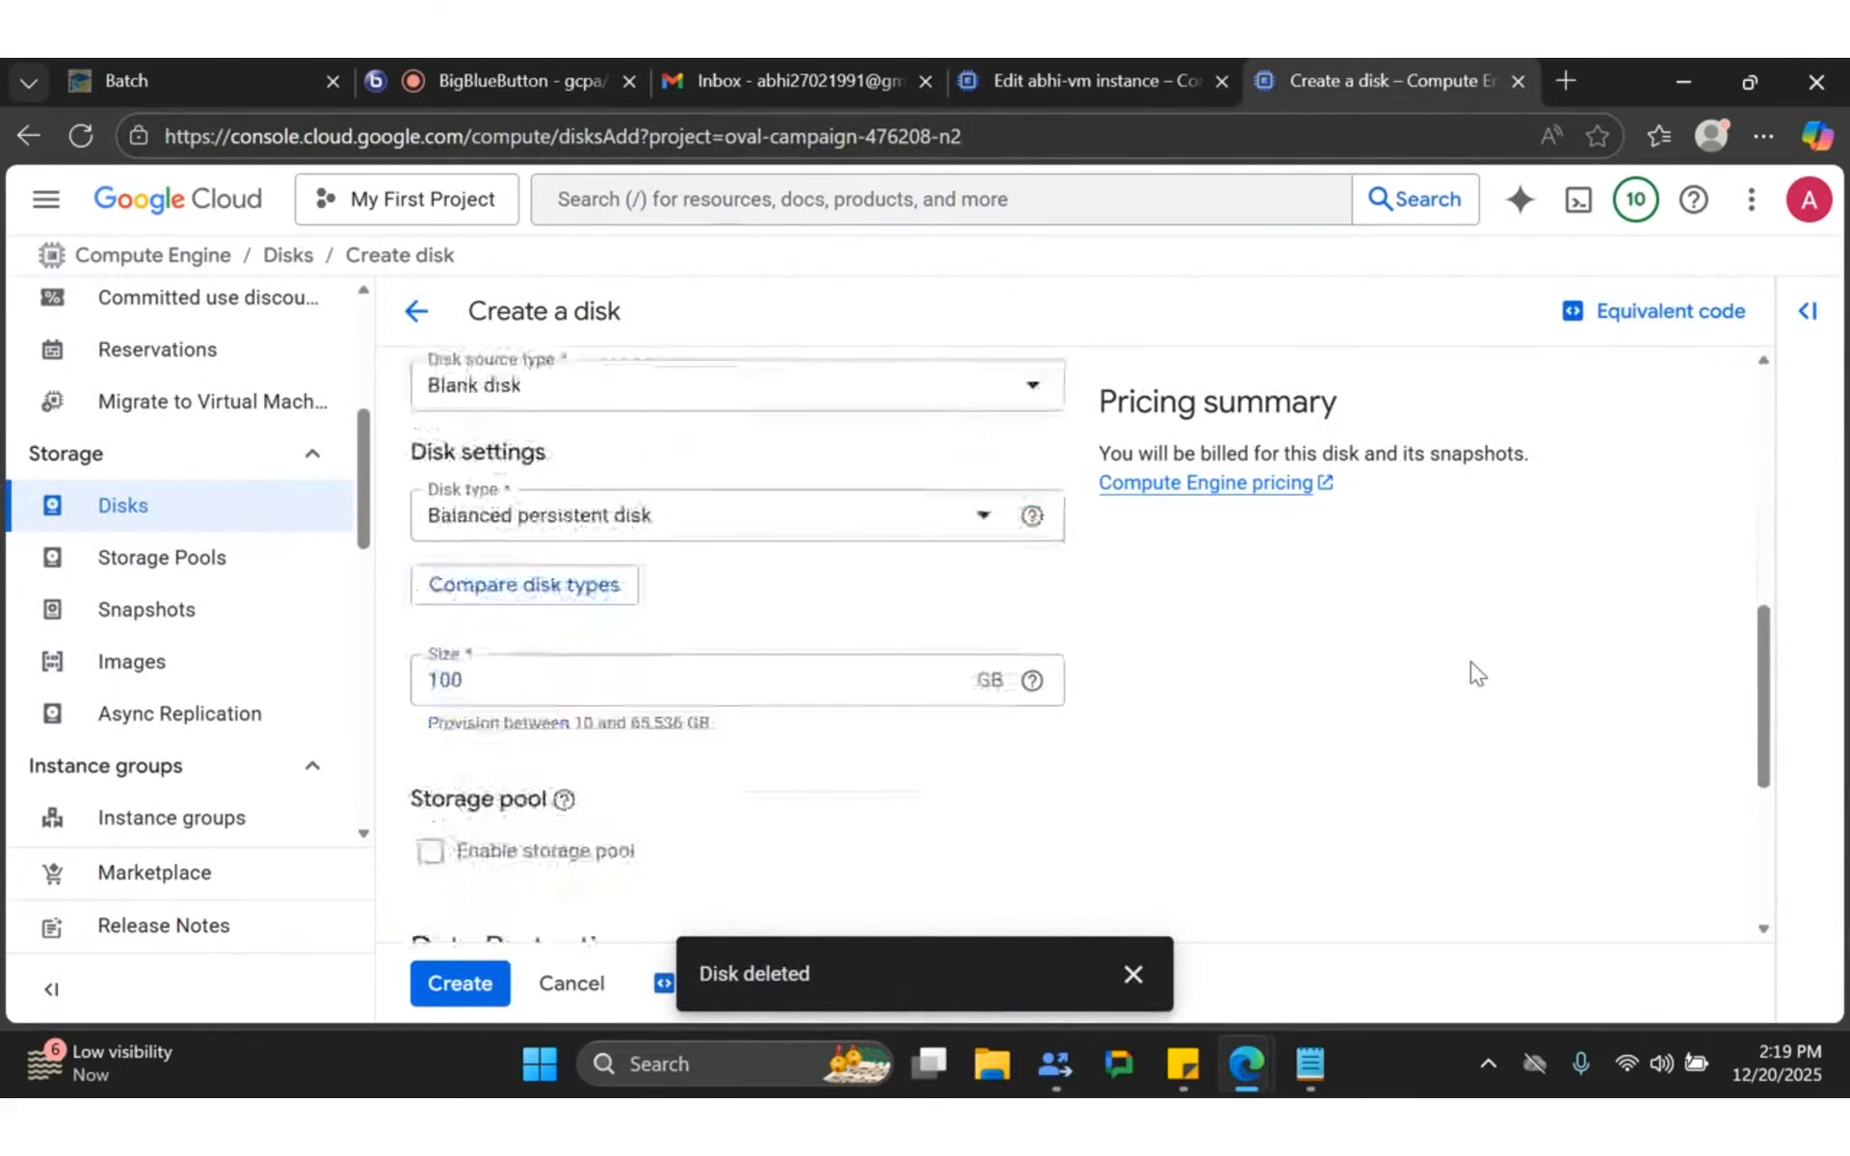
click(474, 565)
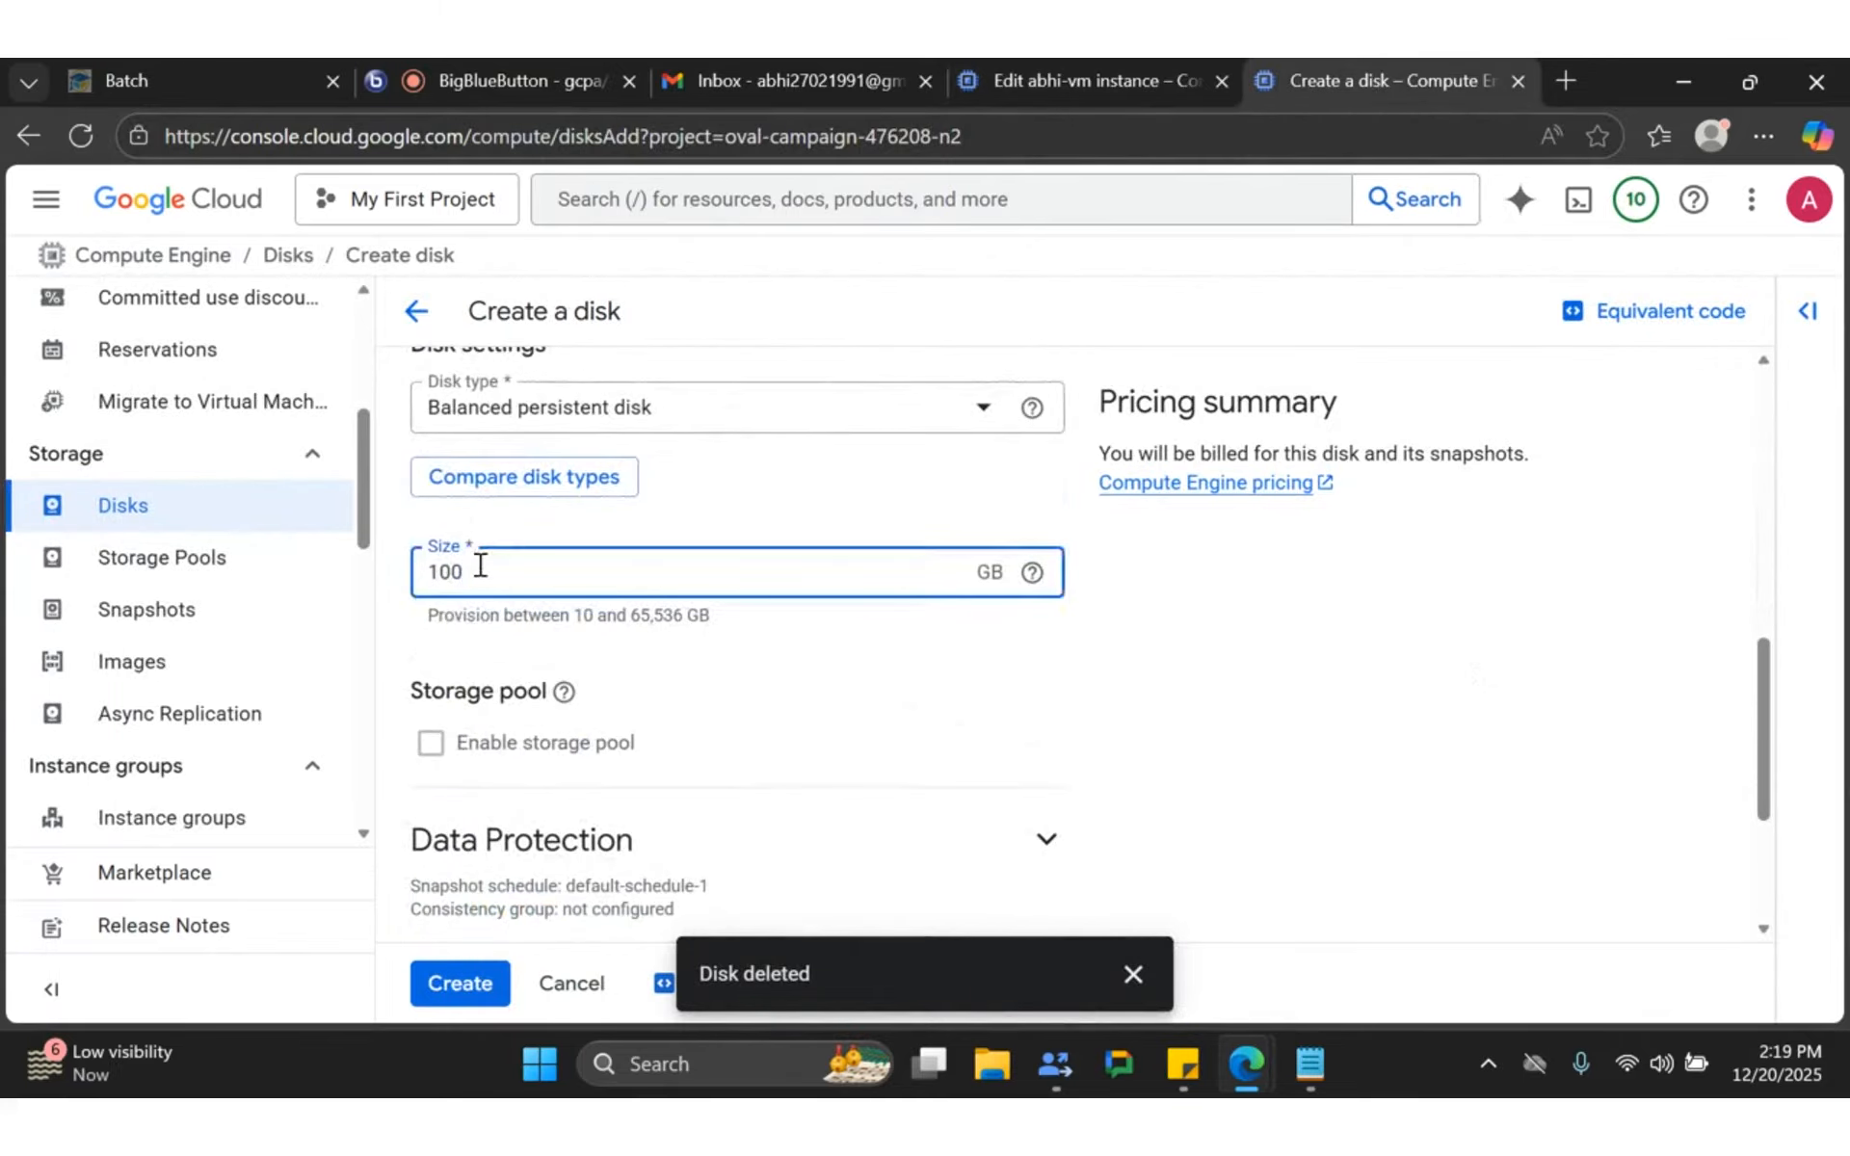
key(BackSpace)
scroll(612, 640, down, 2)
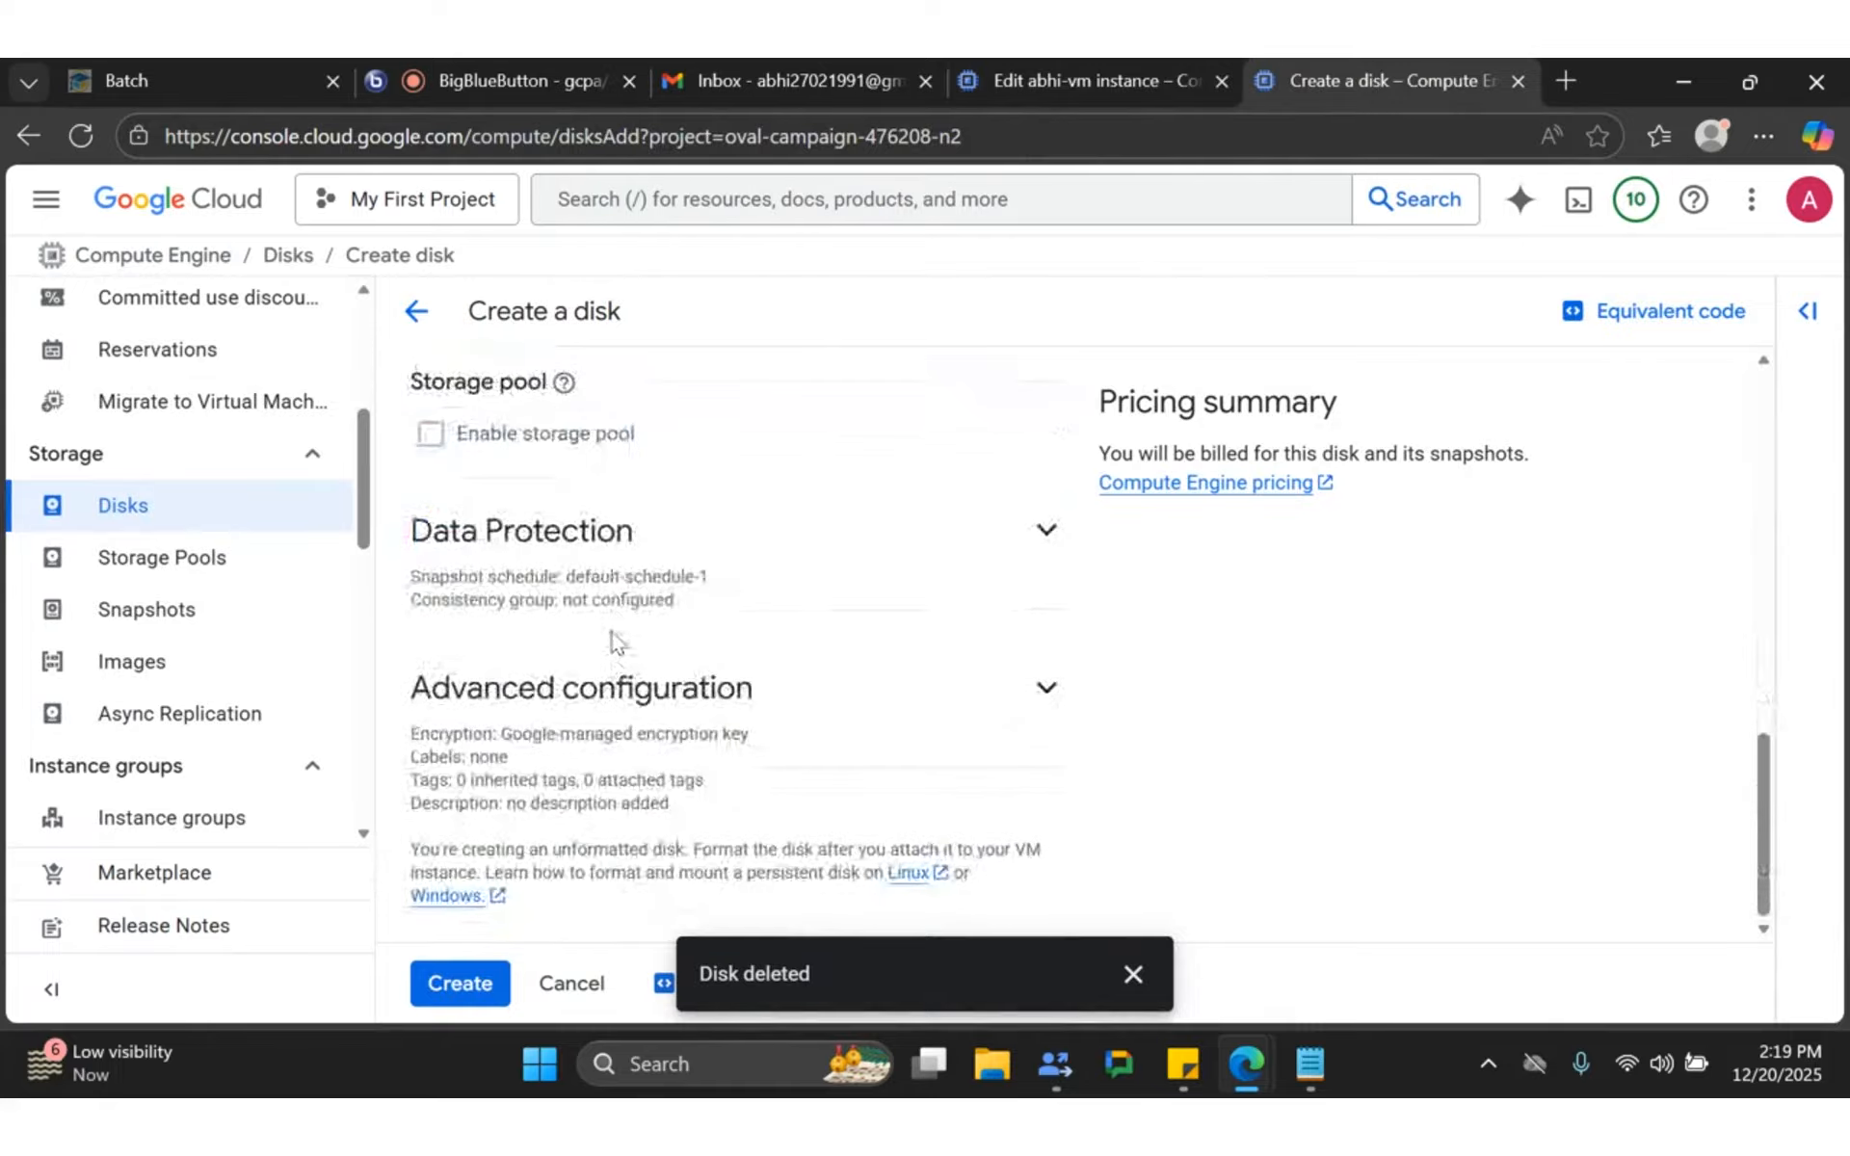
click(1053, 538)
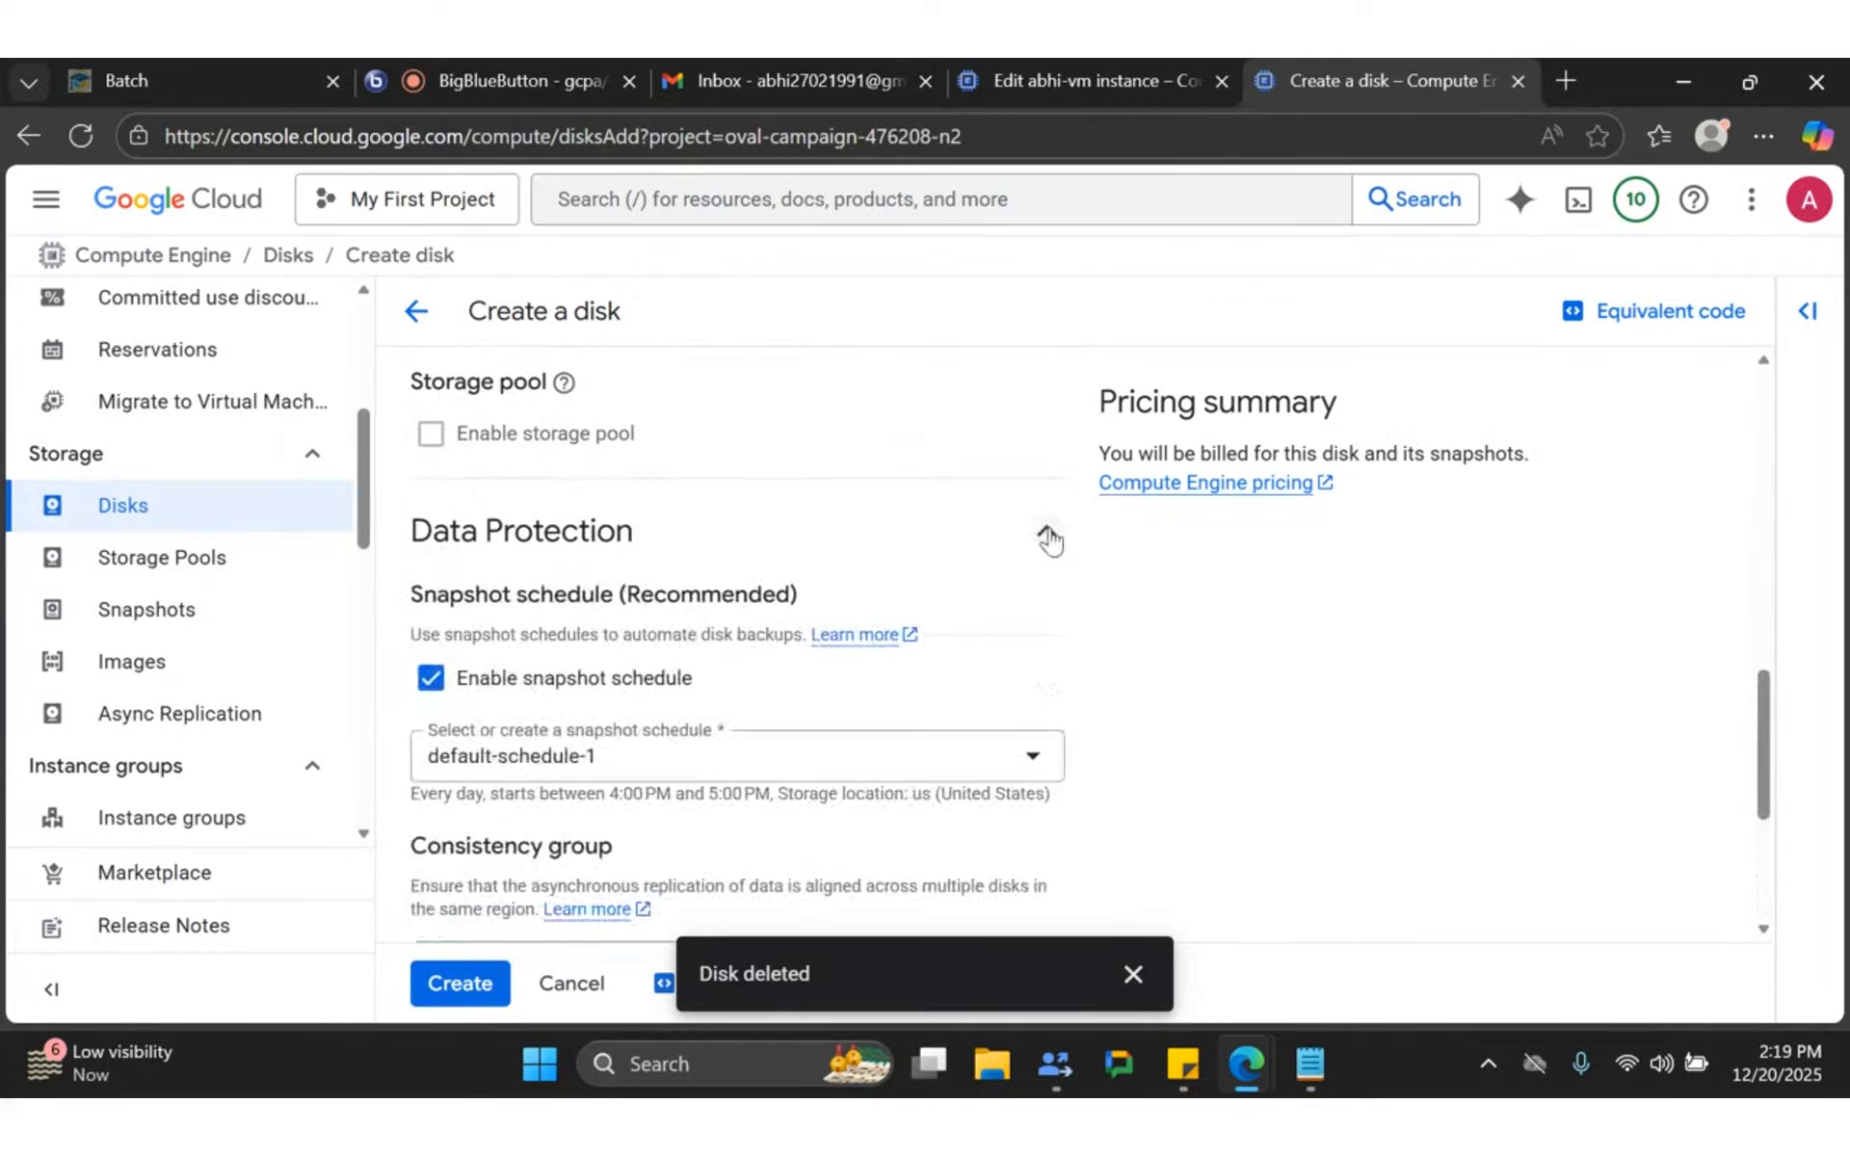
click(431, 682)
scroll(1119, 591, down, 3)
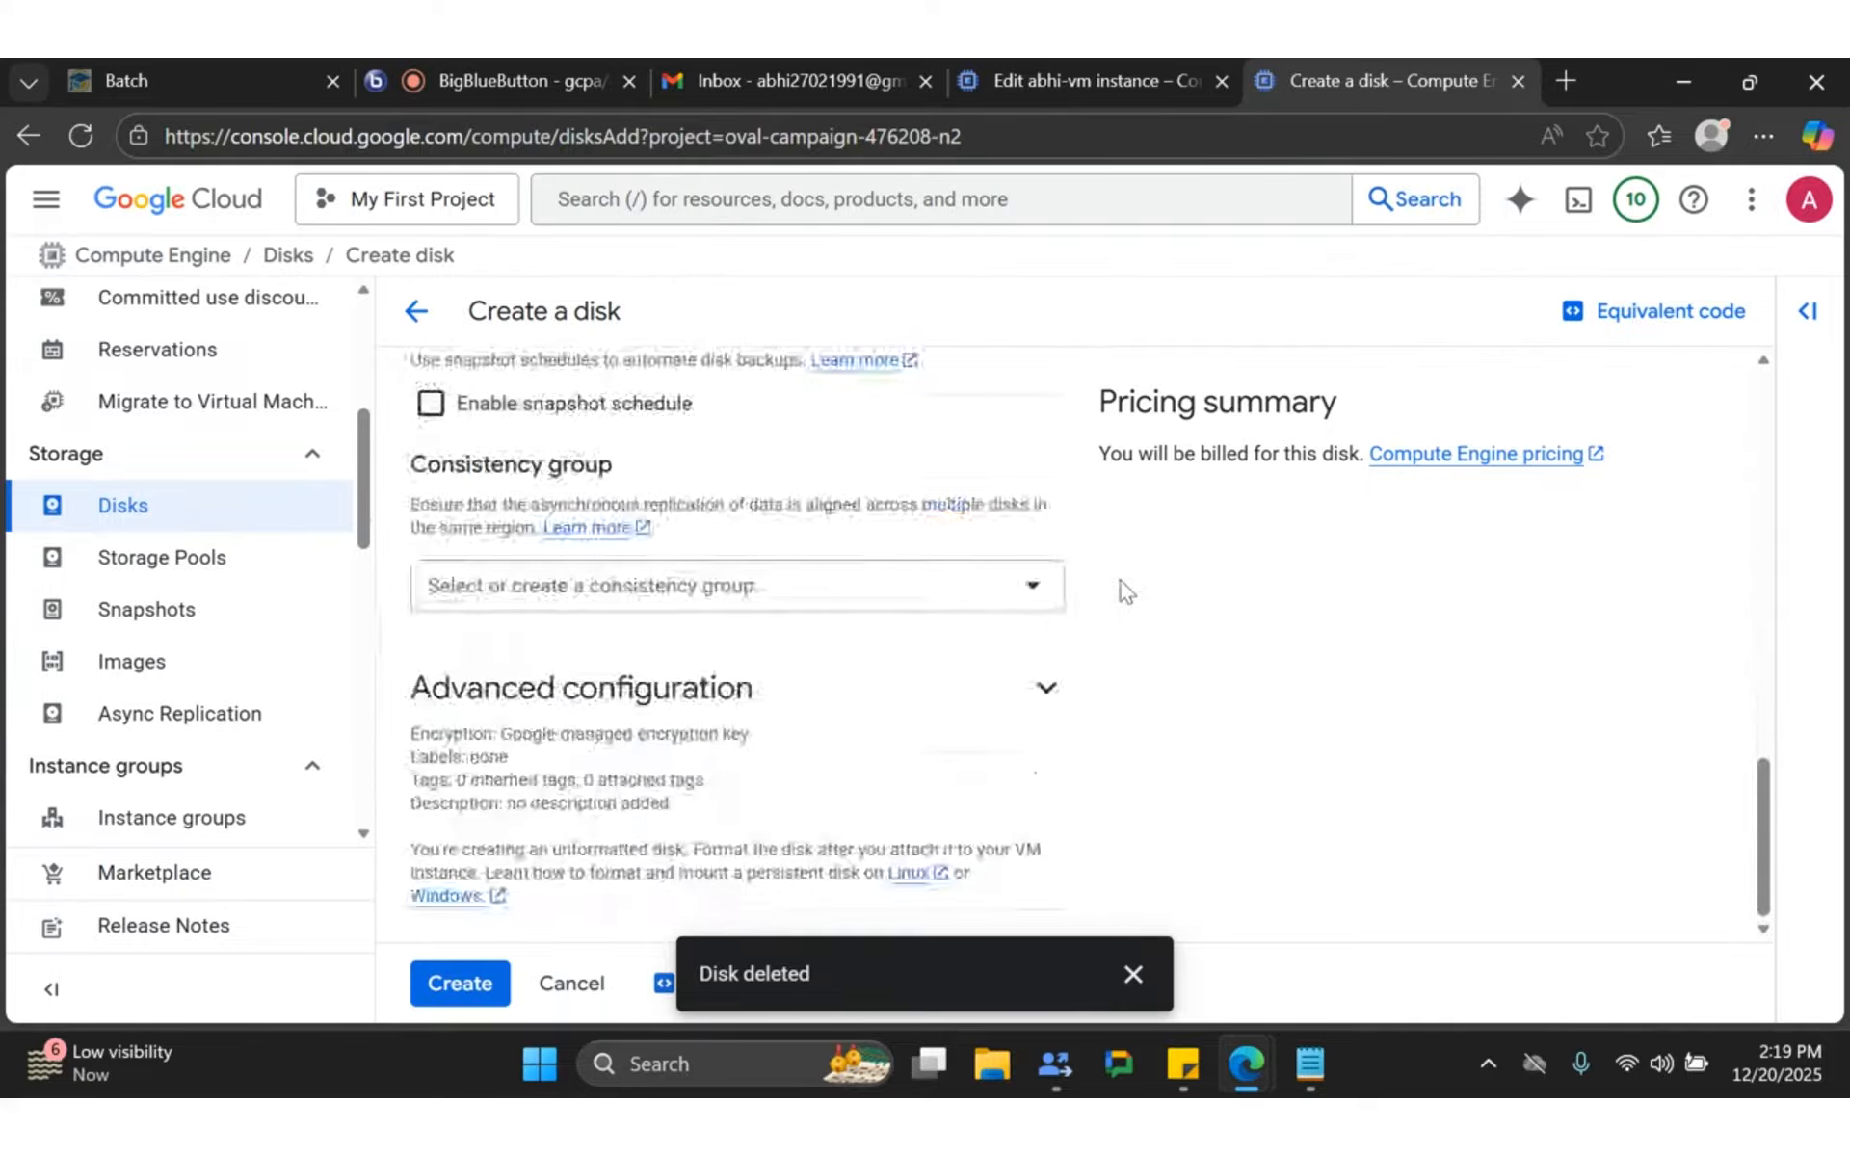
click(478, 981)
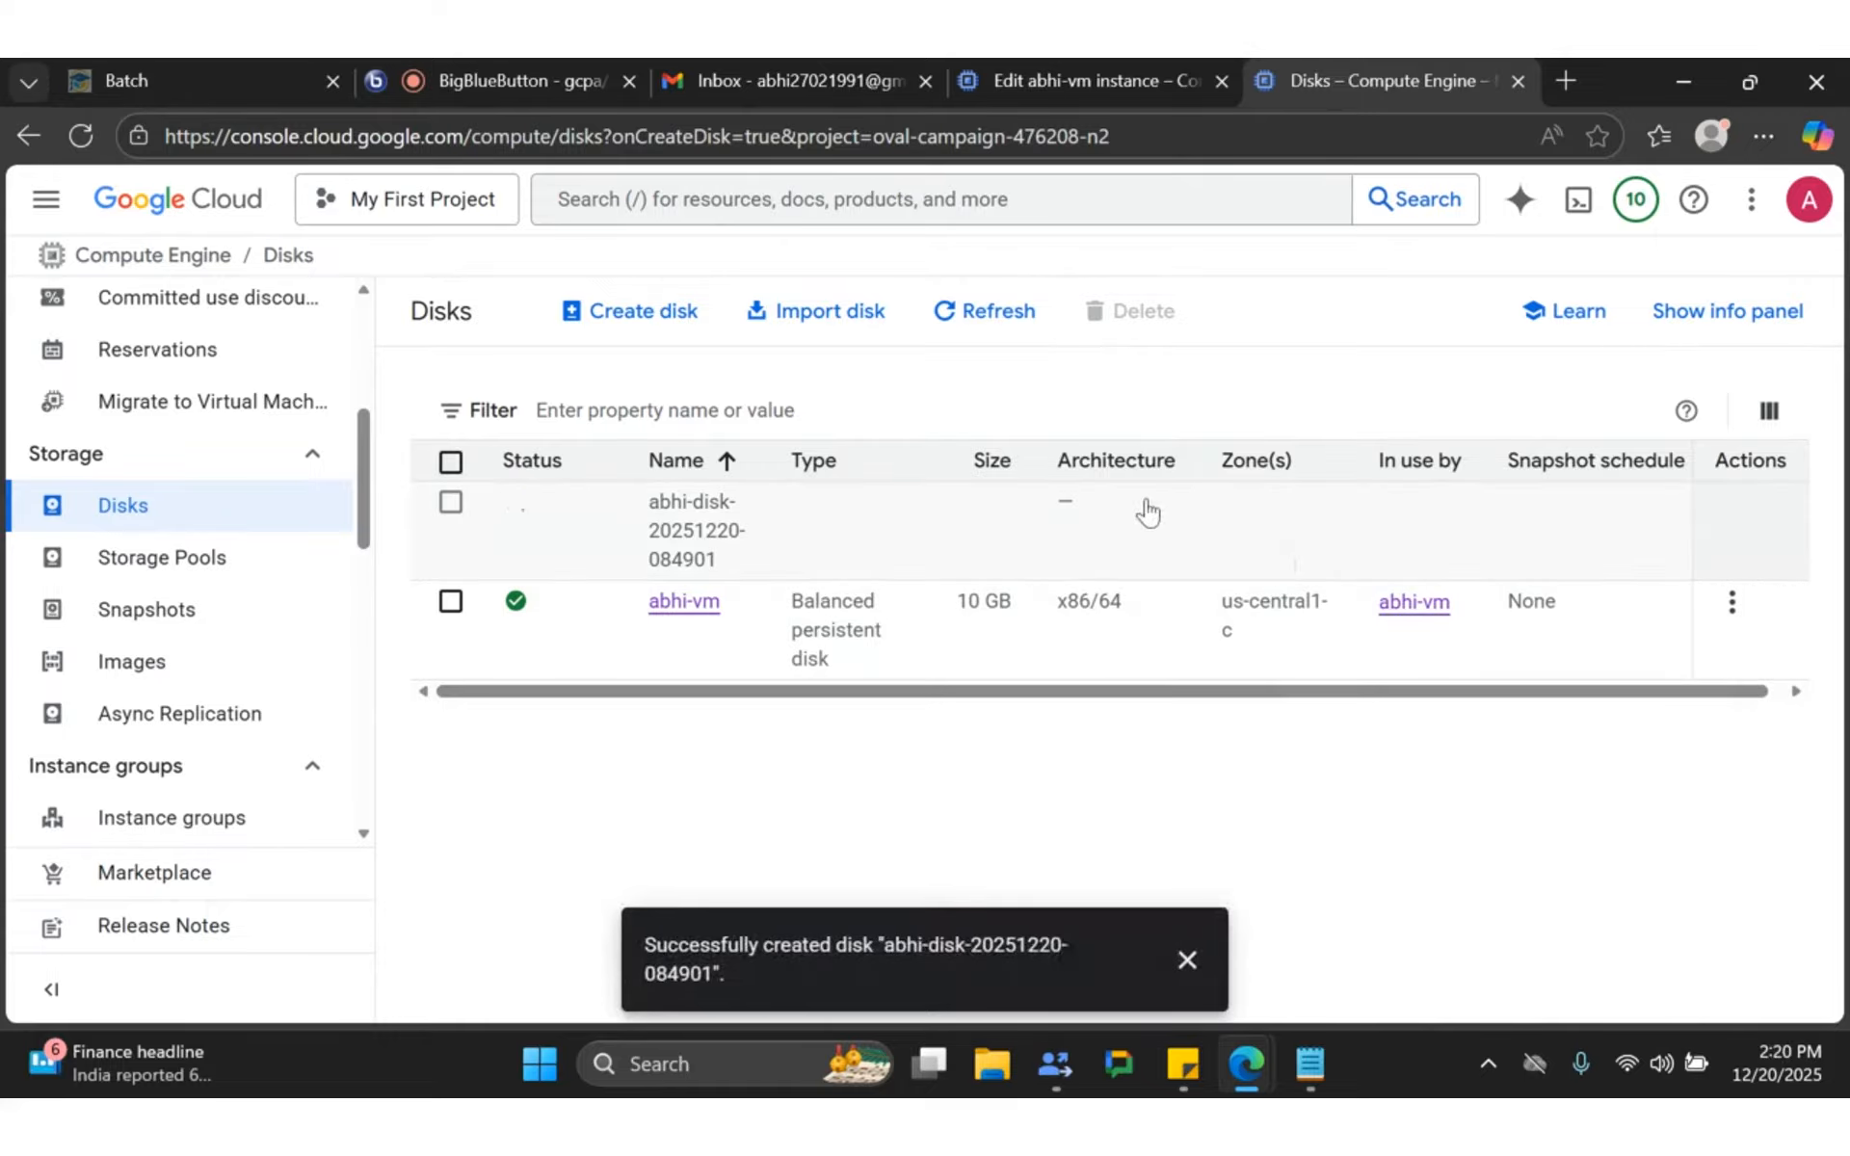
click(987, 327)
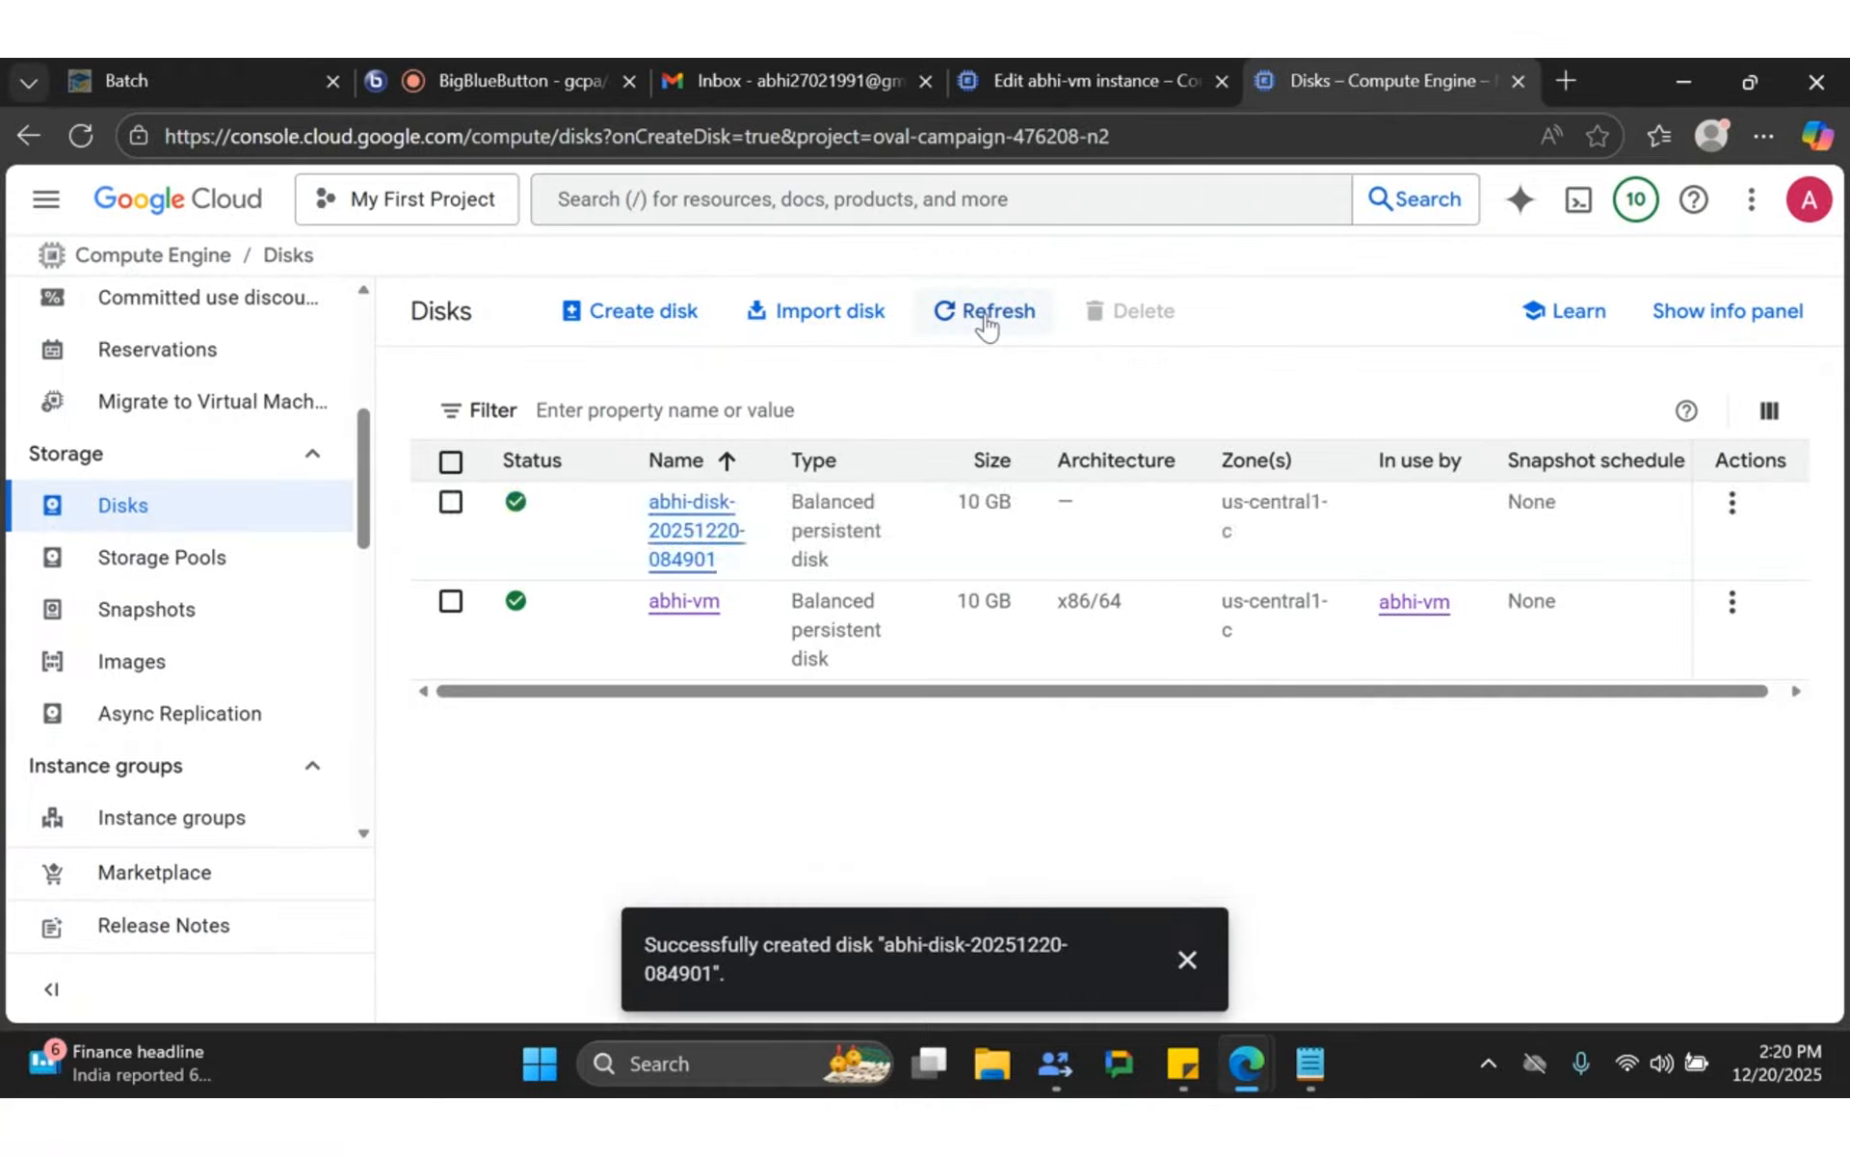
click(987, 326)
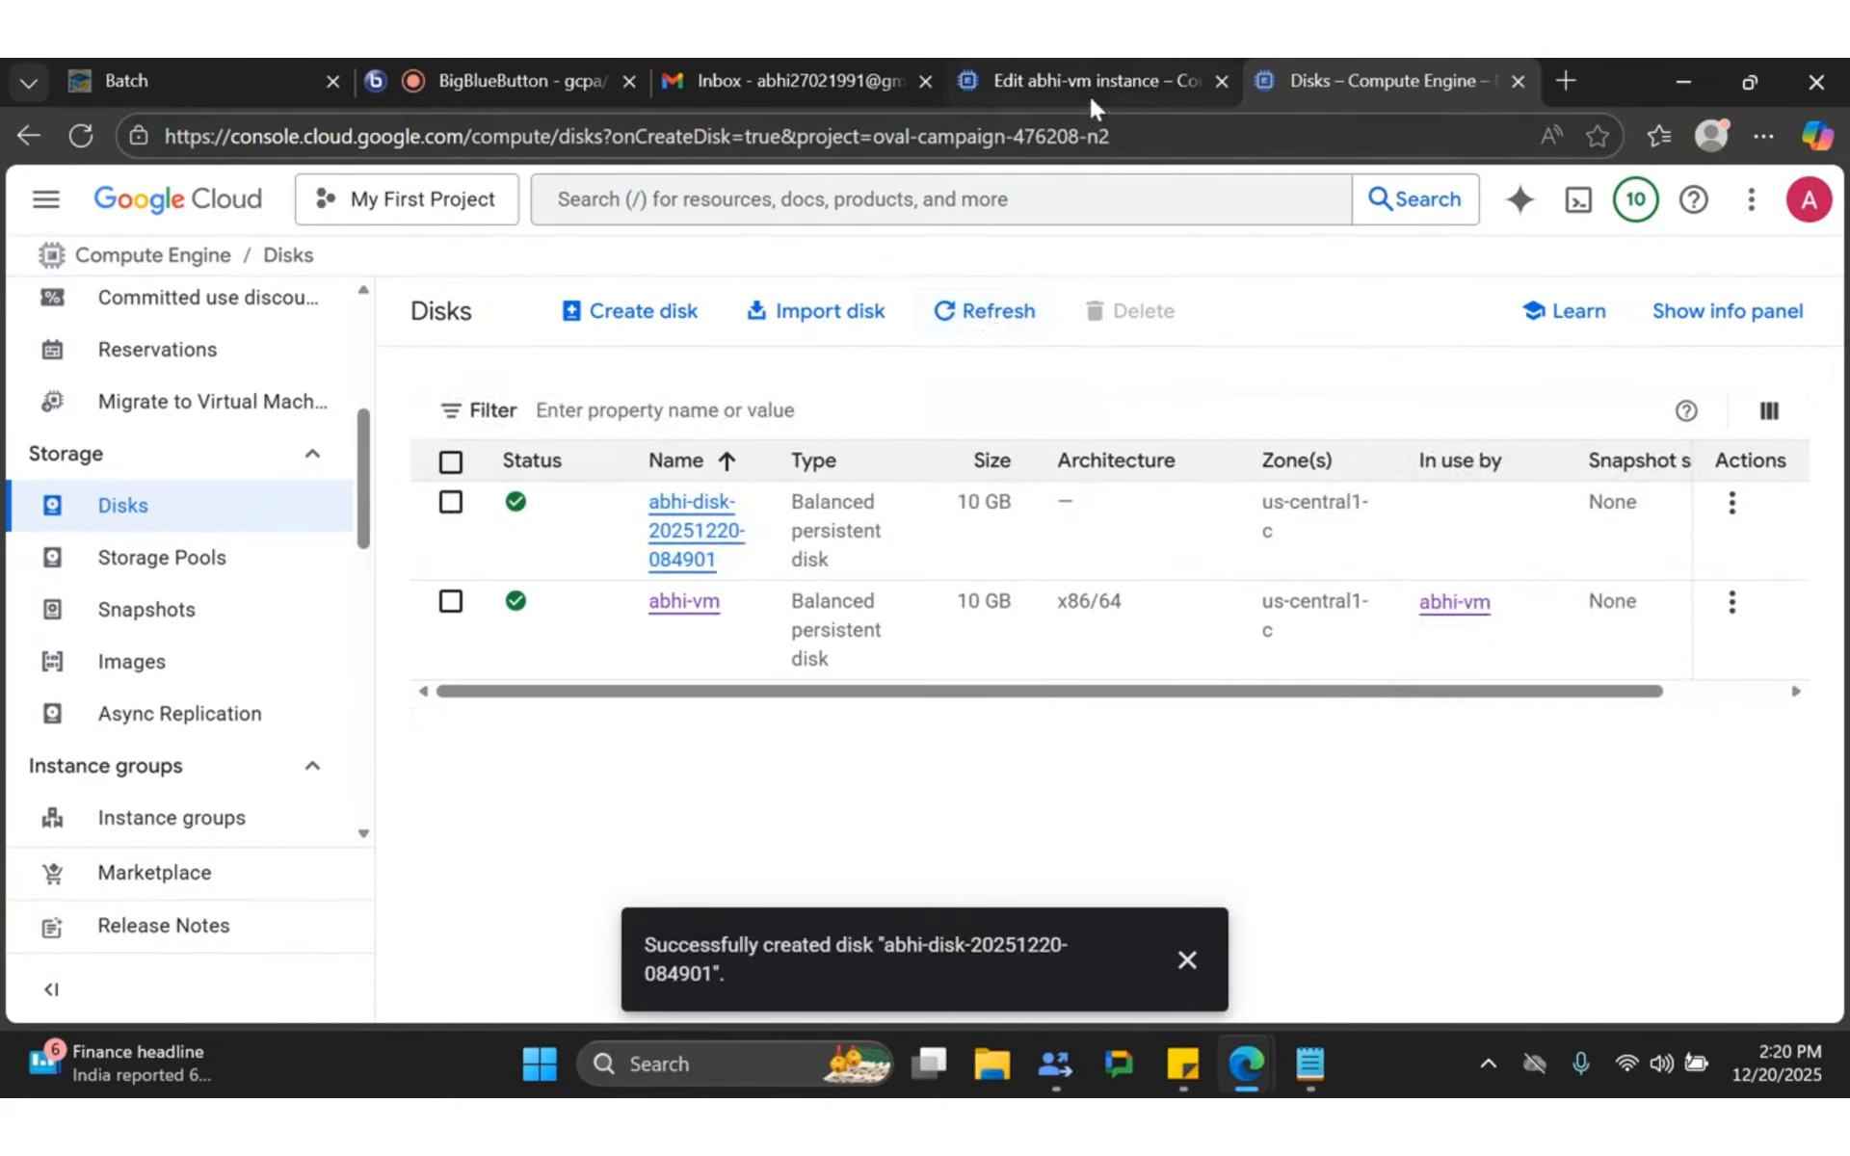
click(1089, 90)
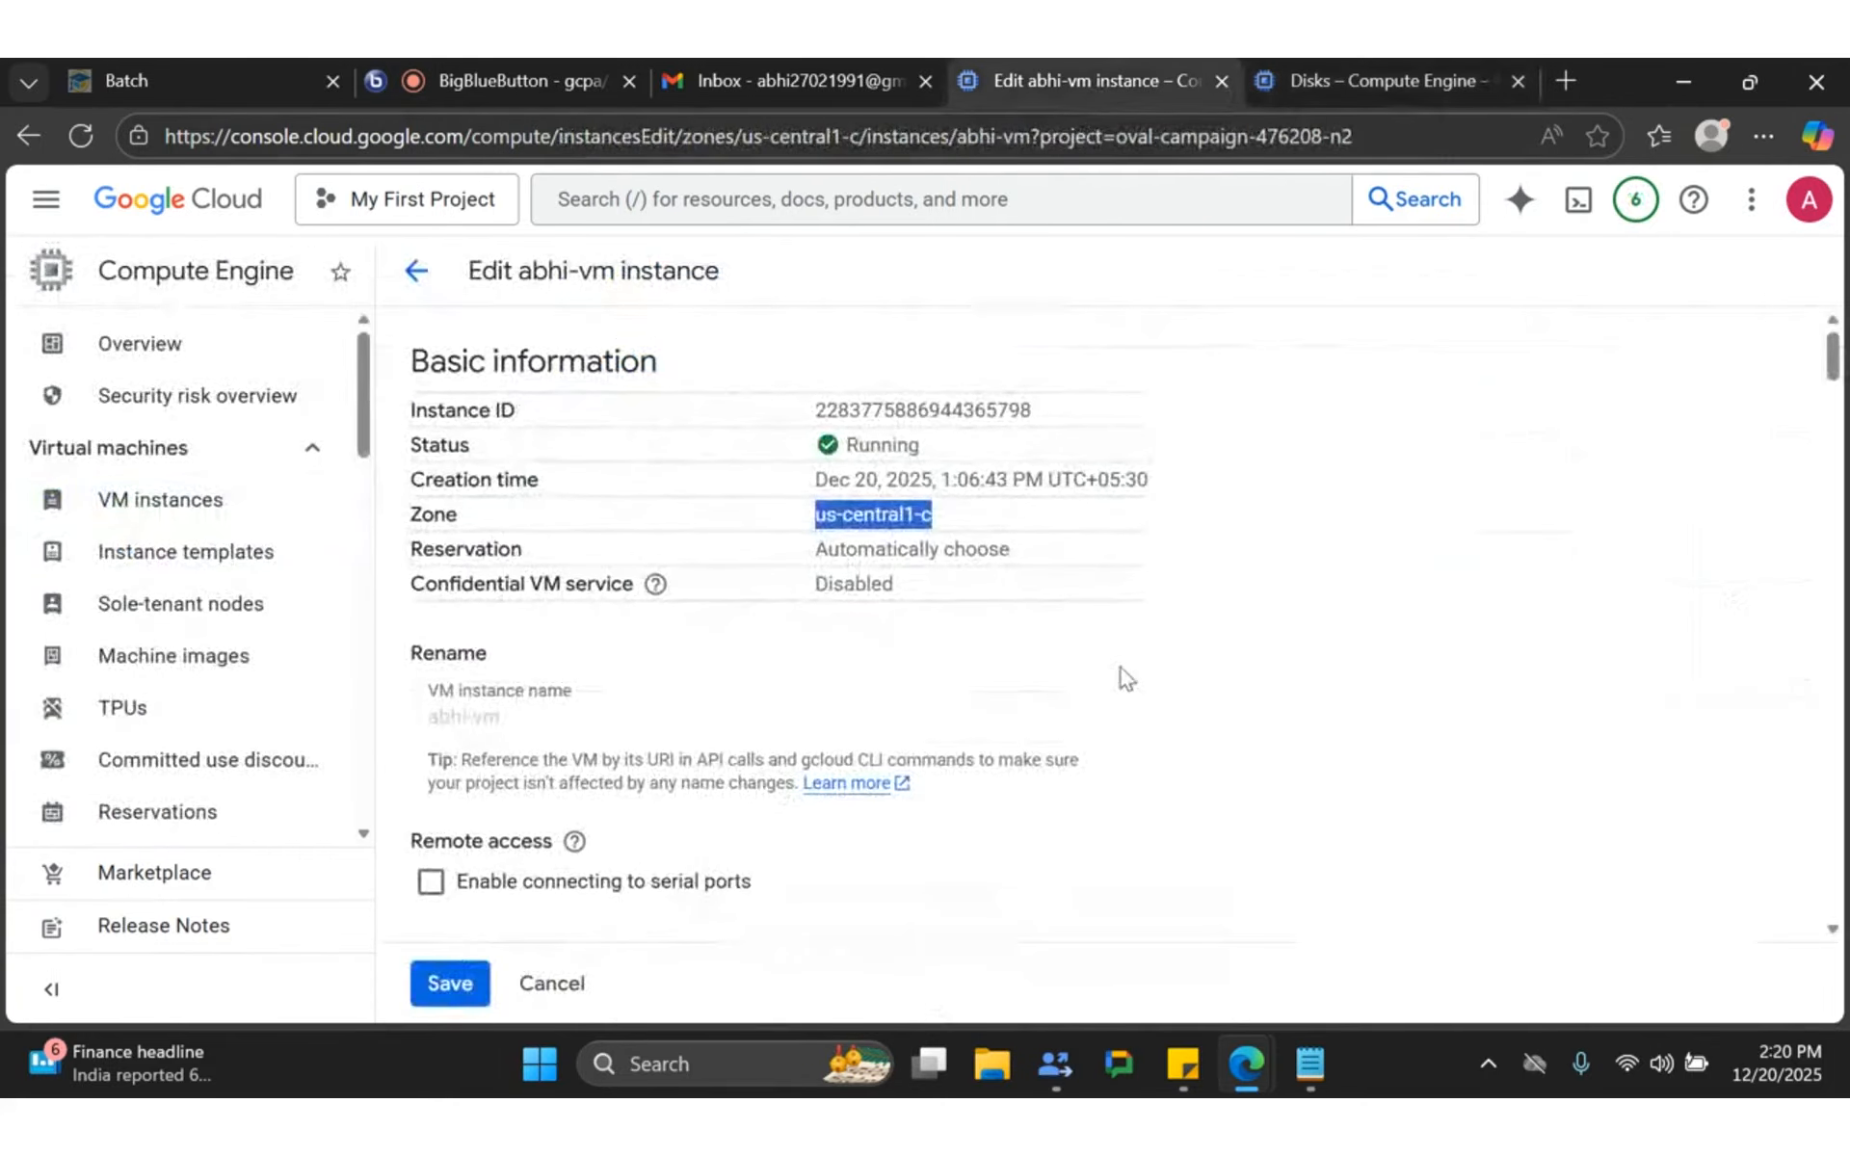
scroll(1125, 677, down, 10)
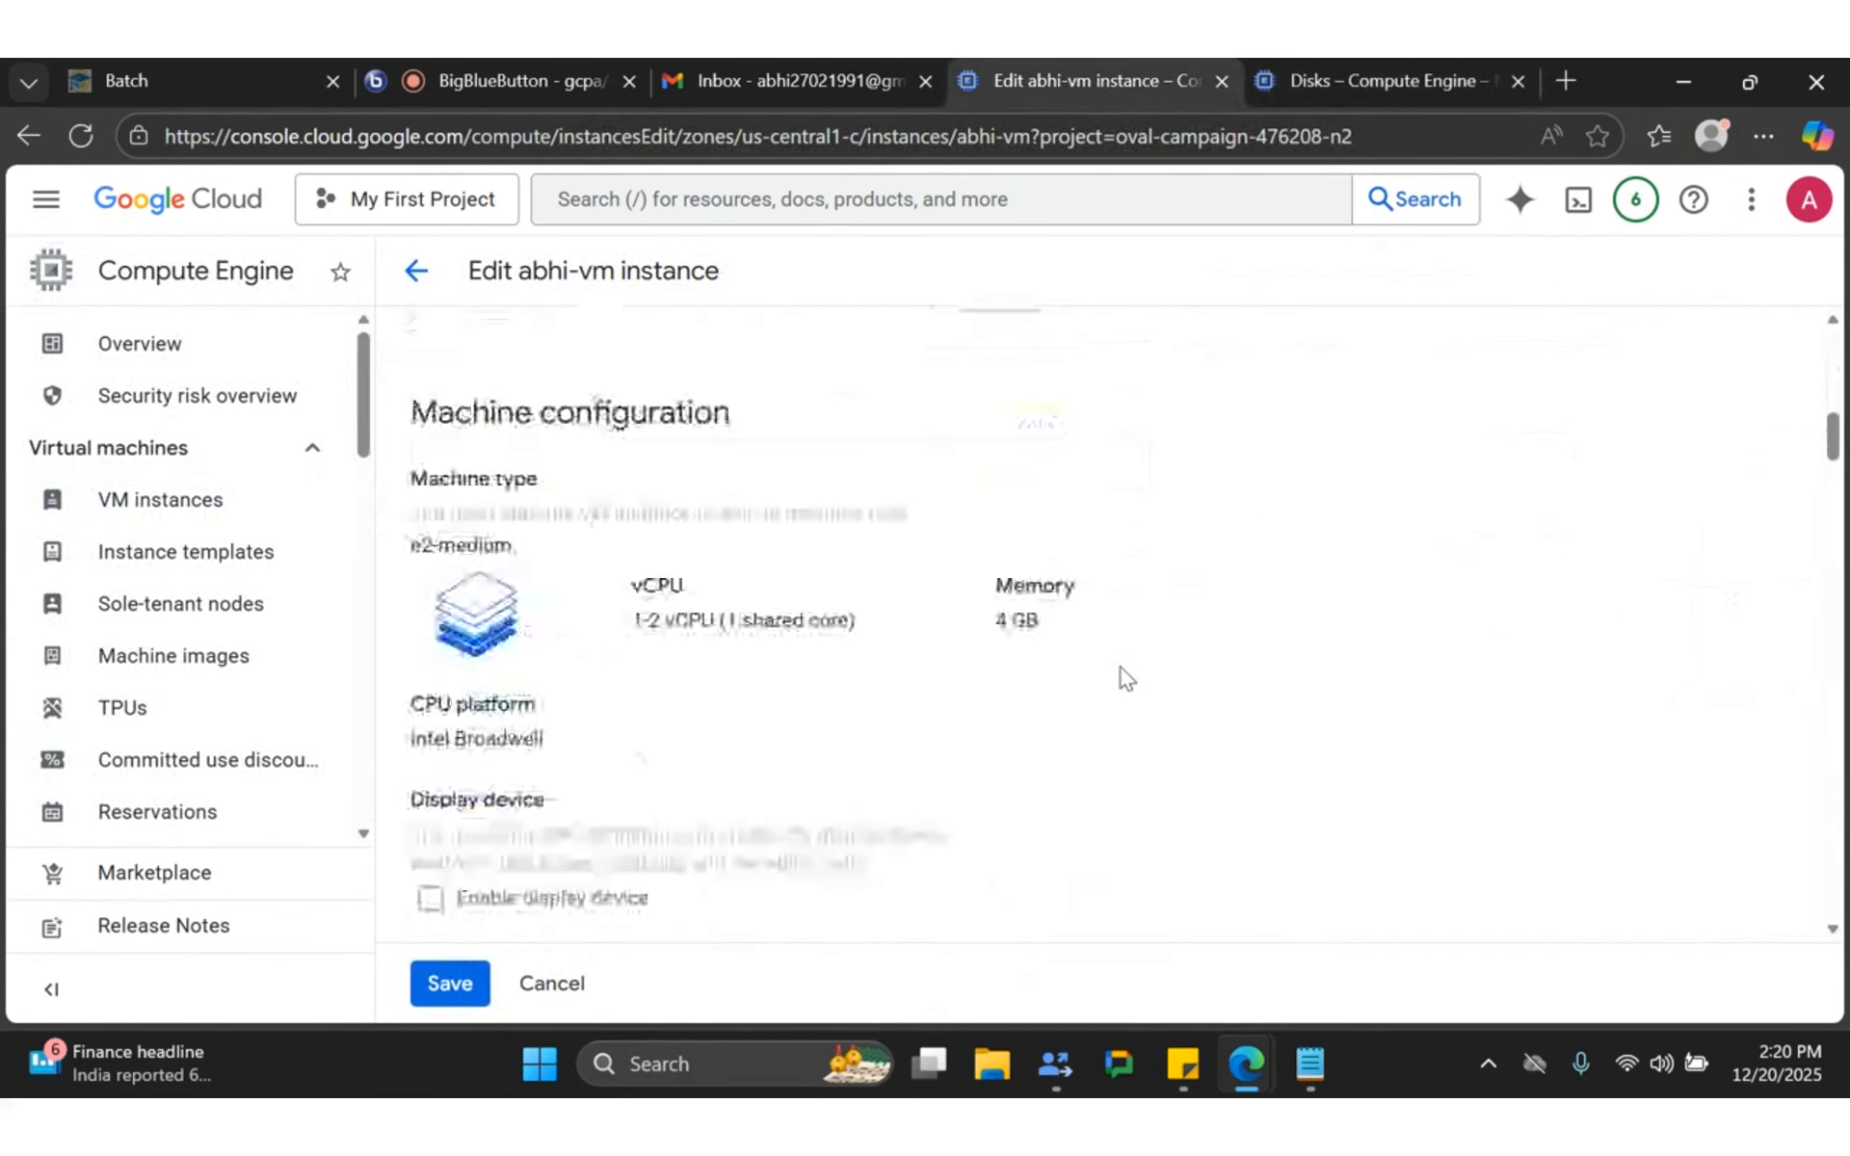
scroll(1125, 677, down, 10)
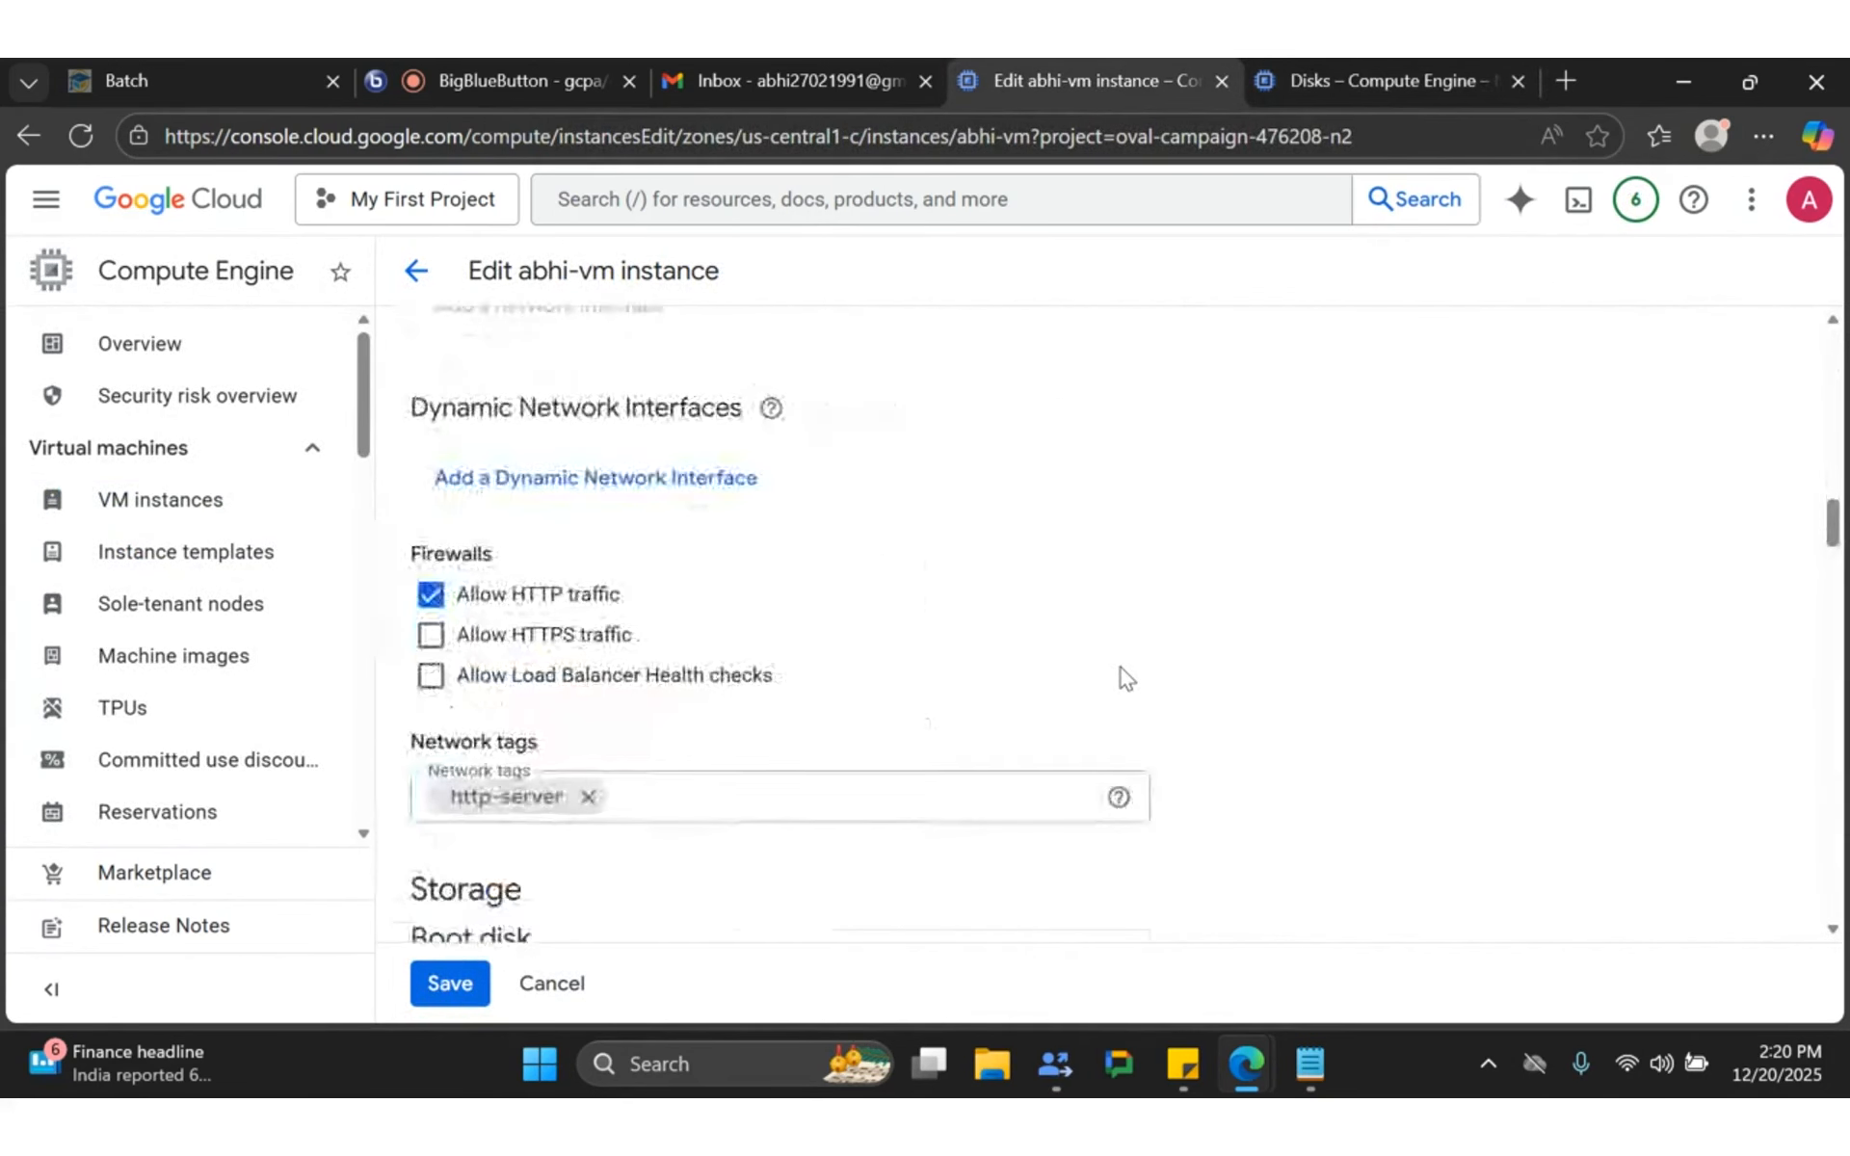
scroll(1125, 677, down, 10)
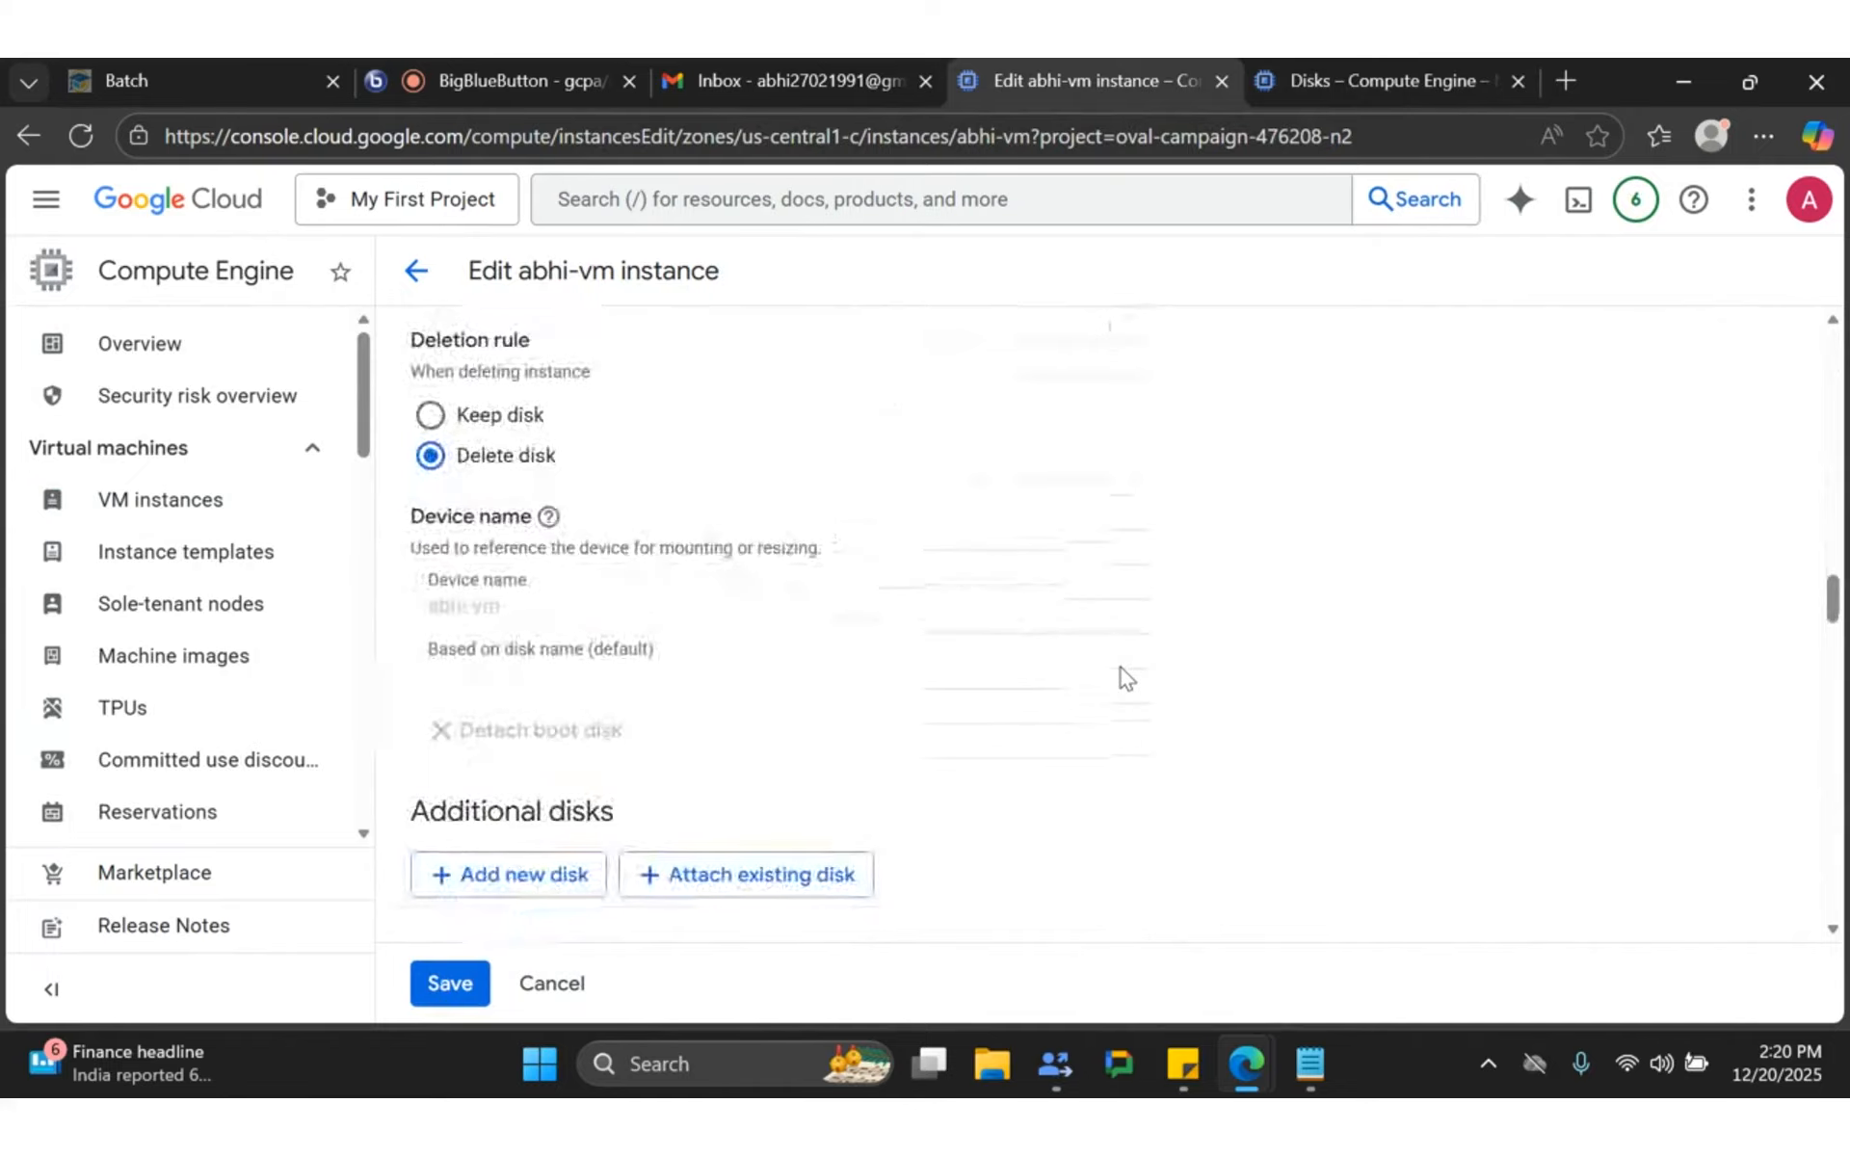
click(785, 876)
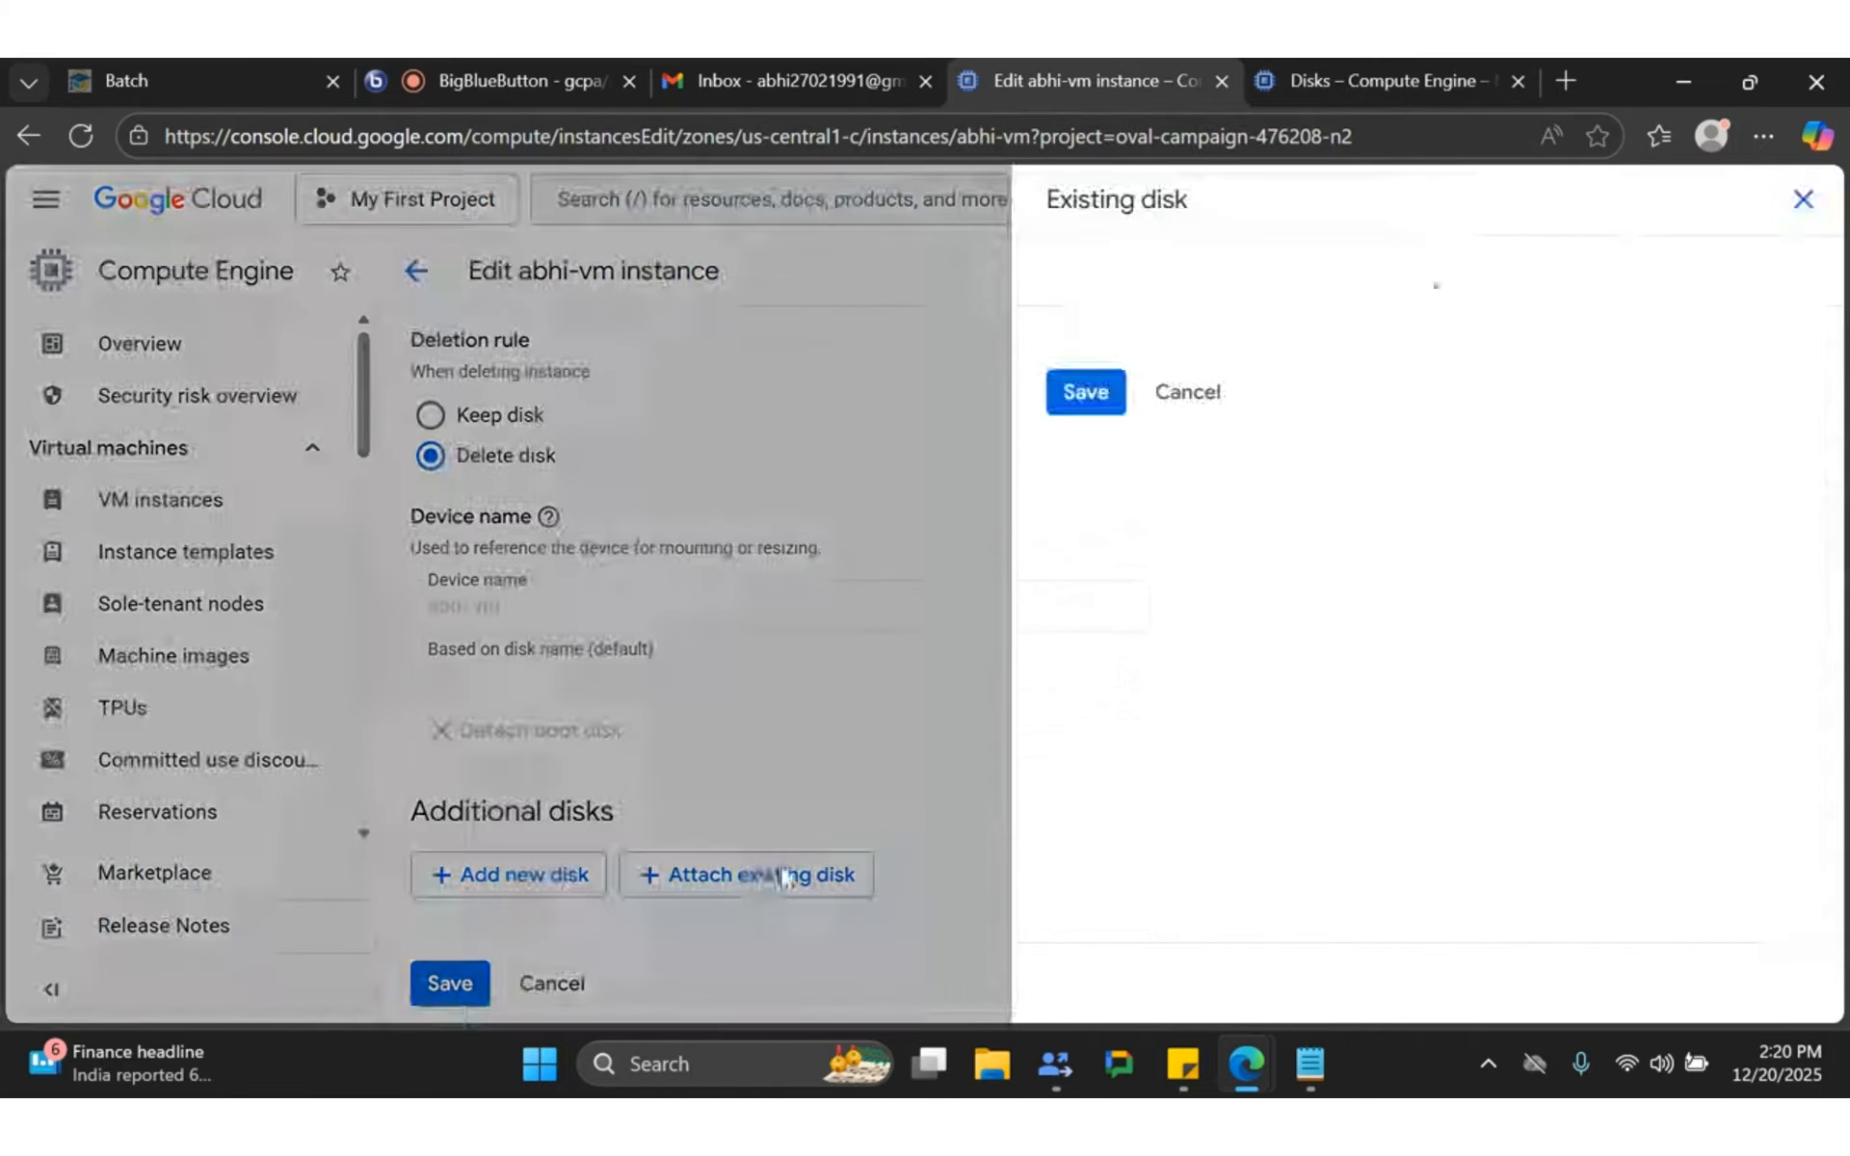
click(1344, 320)
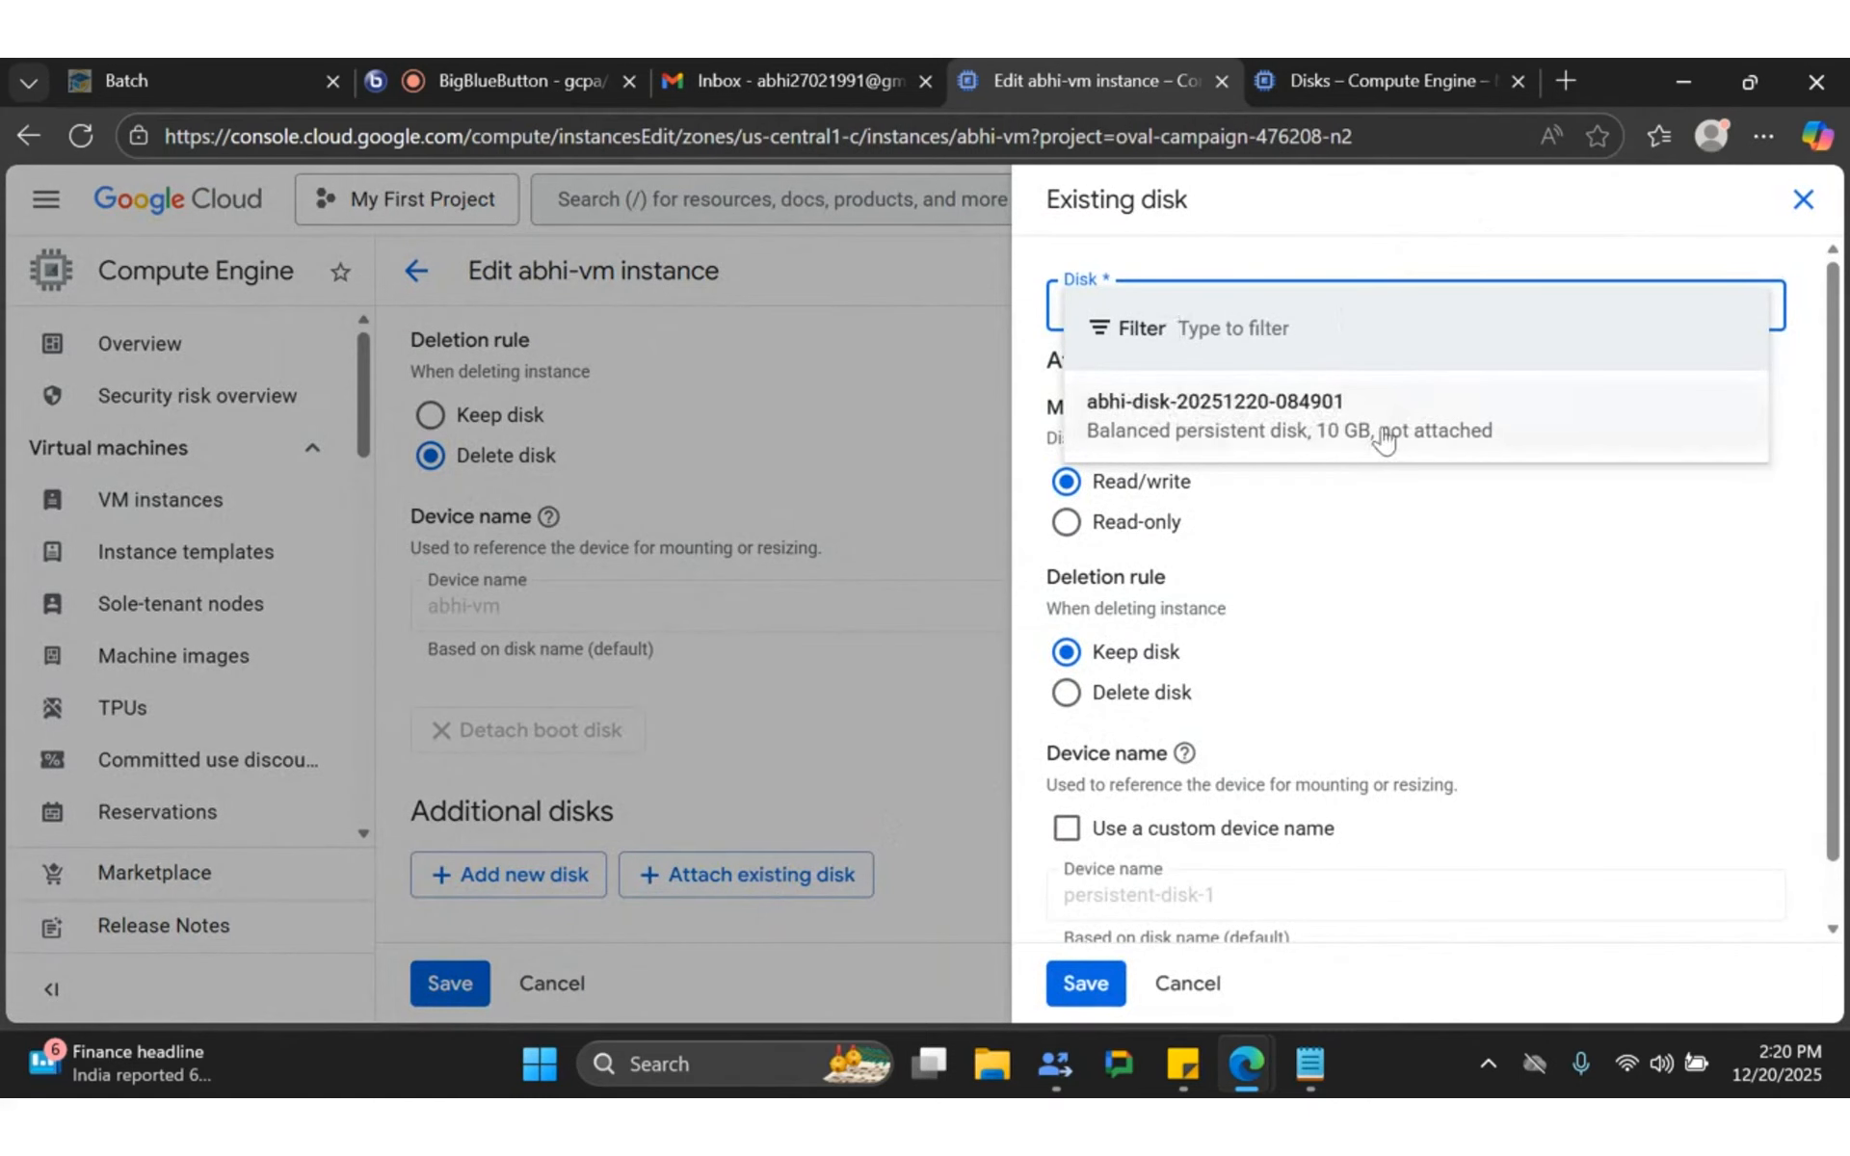
click(1384, 440)
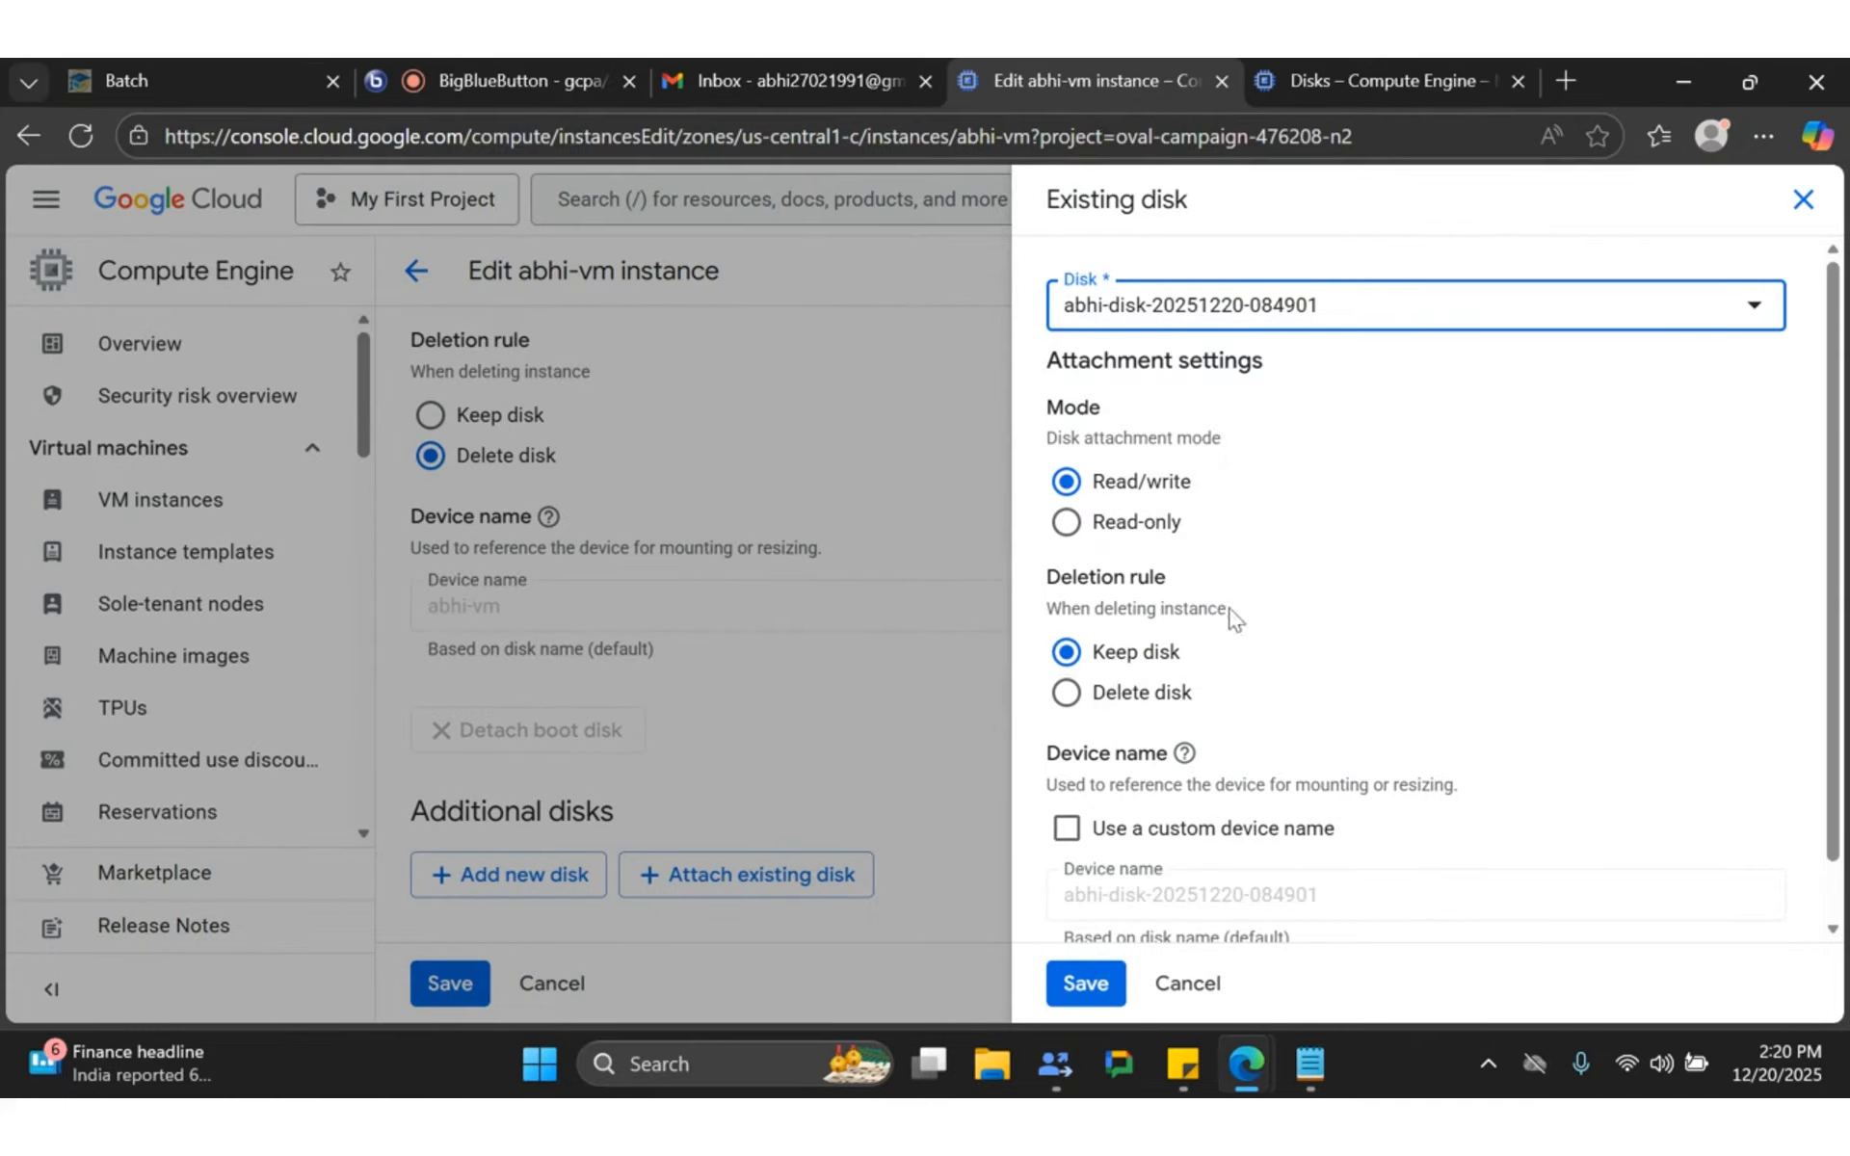
Set the disk to be deleted with the instance and confirm the attachment.
drag(1226, 609, 1031, 616)
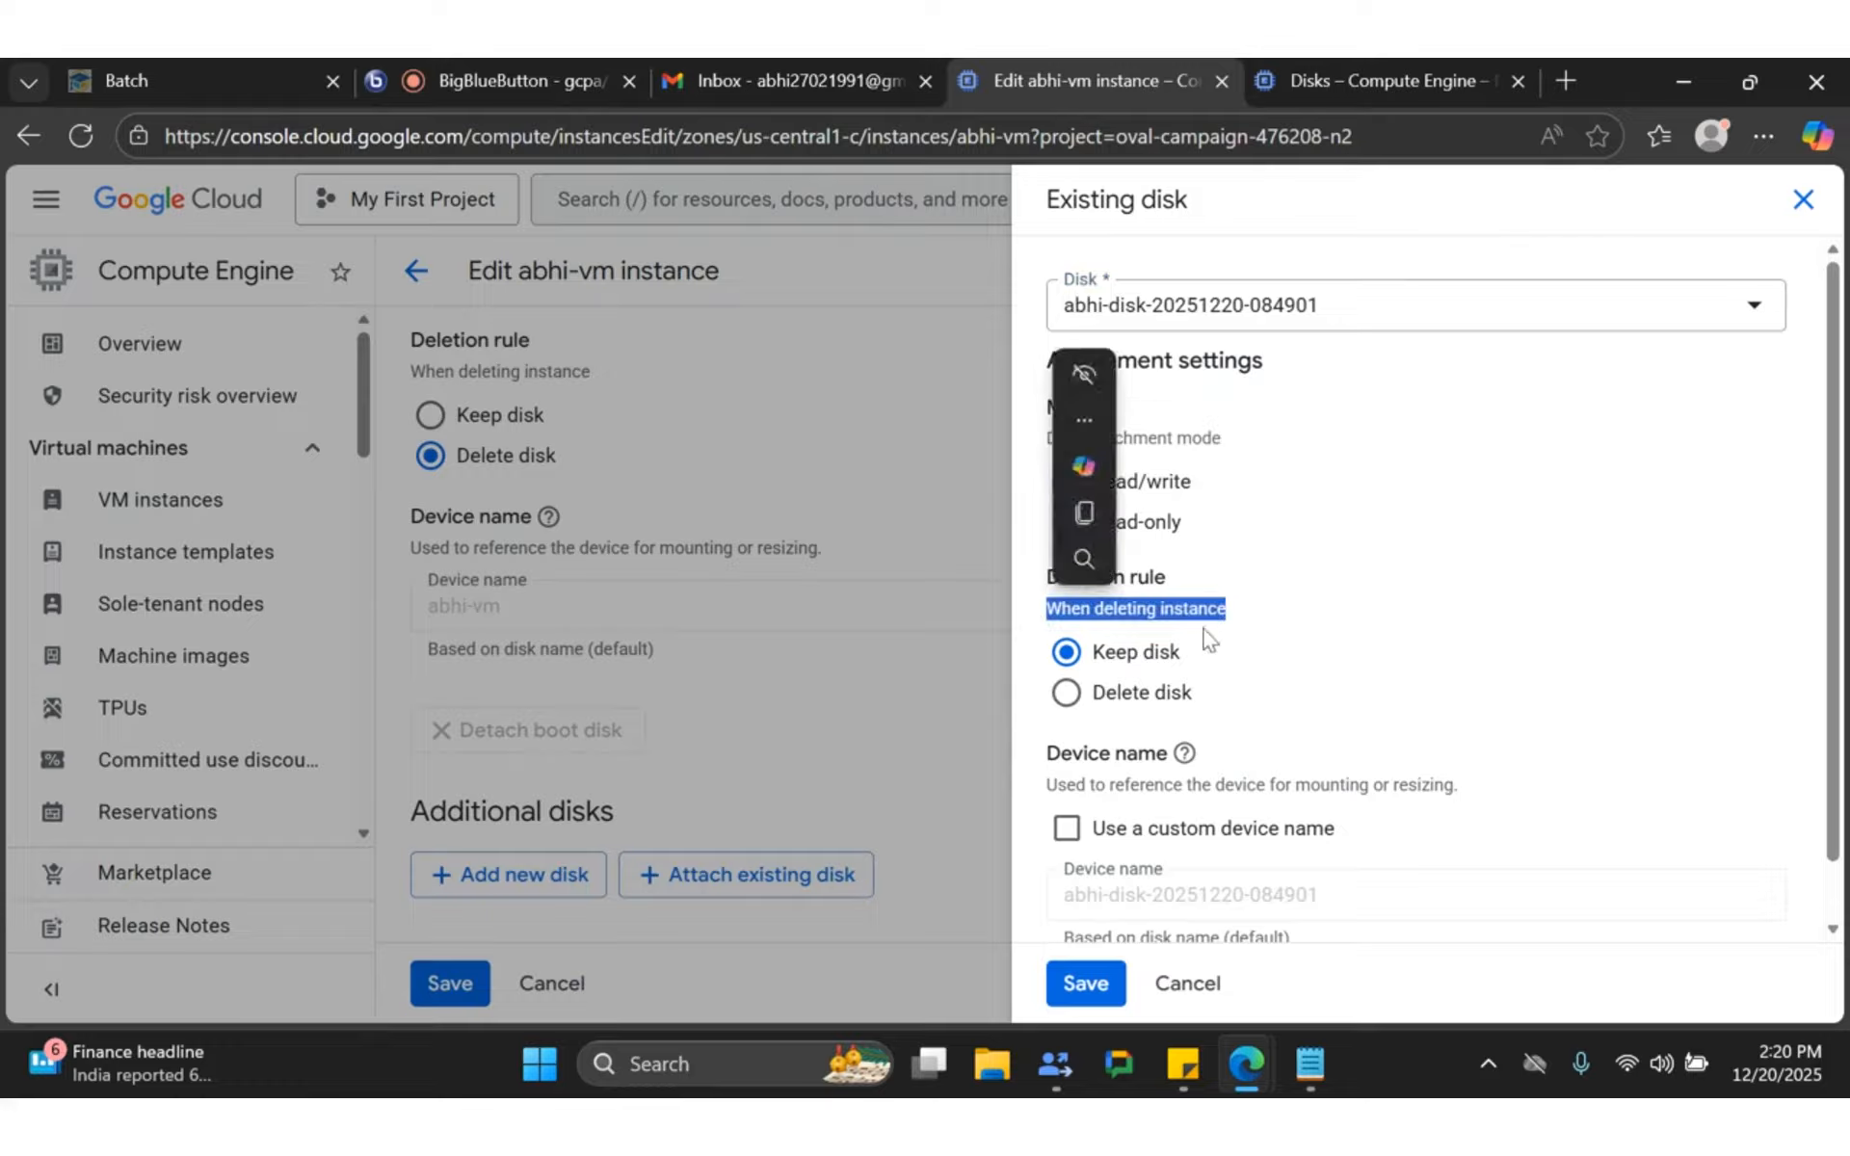
click(1310, 647)
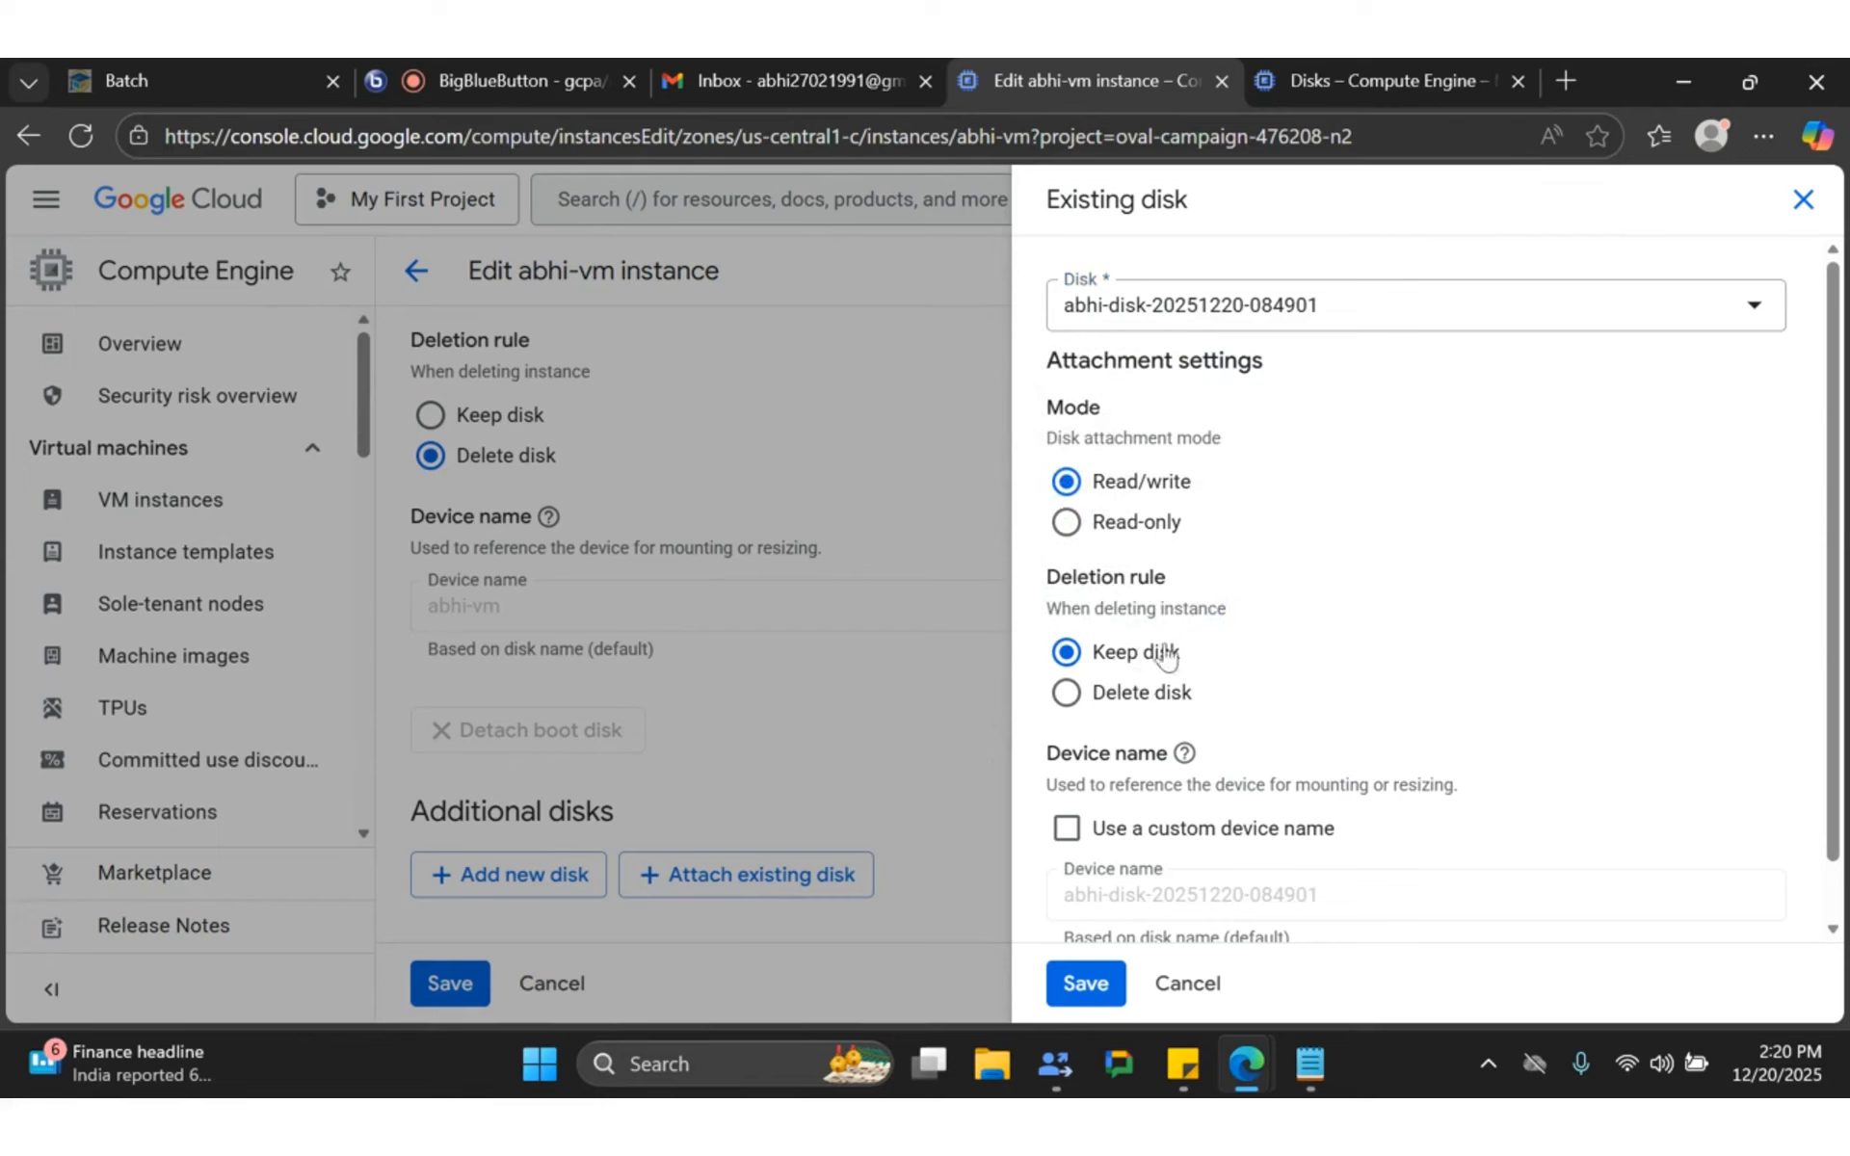
click(1066, 696)
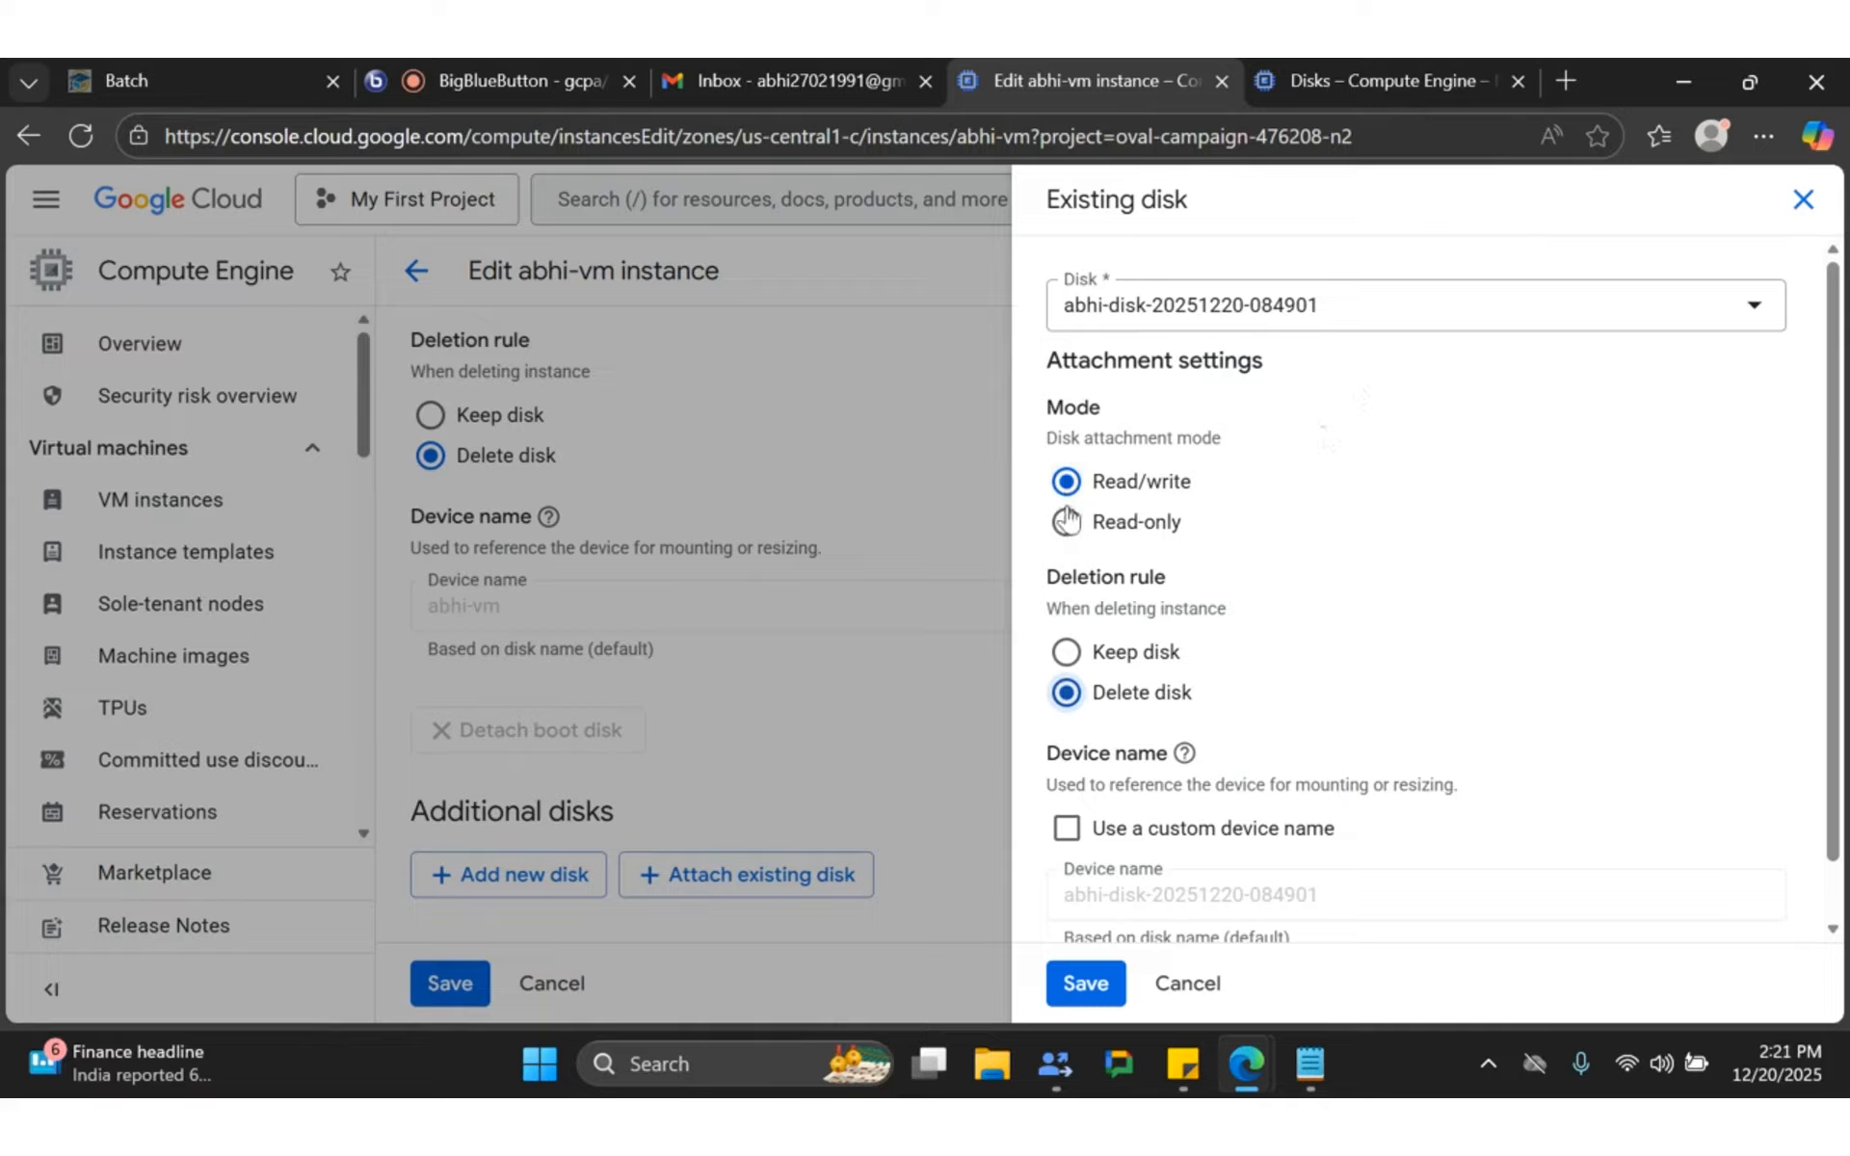
scroll(1257, 662, down, 1)
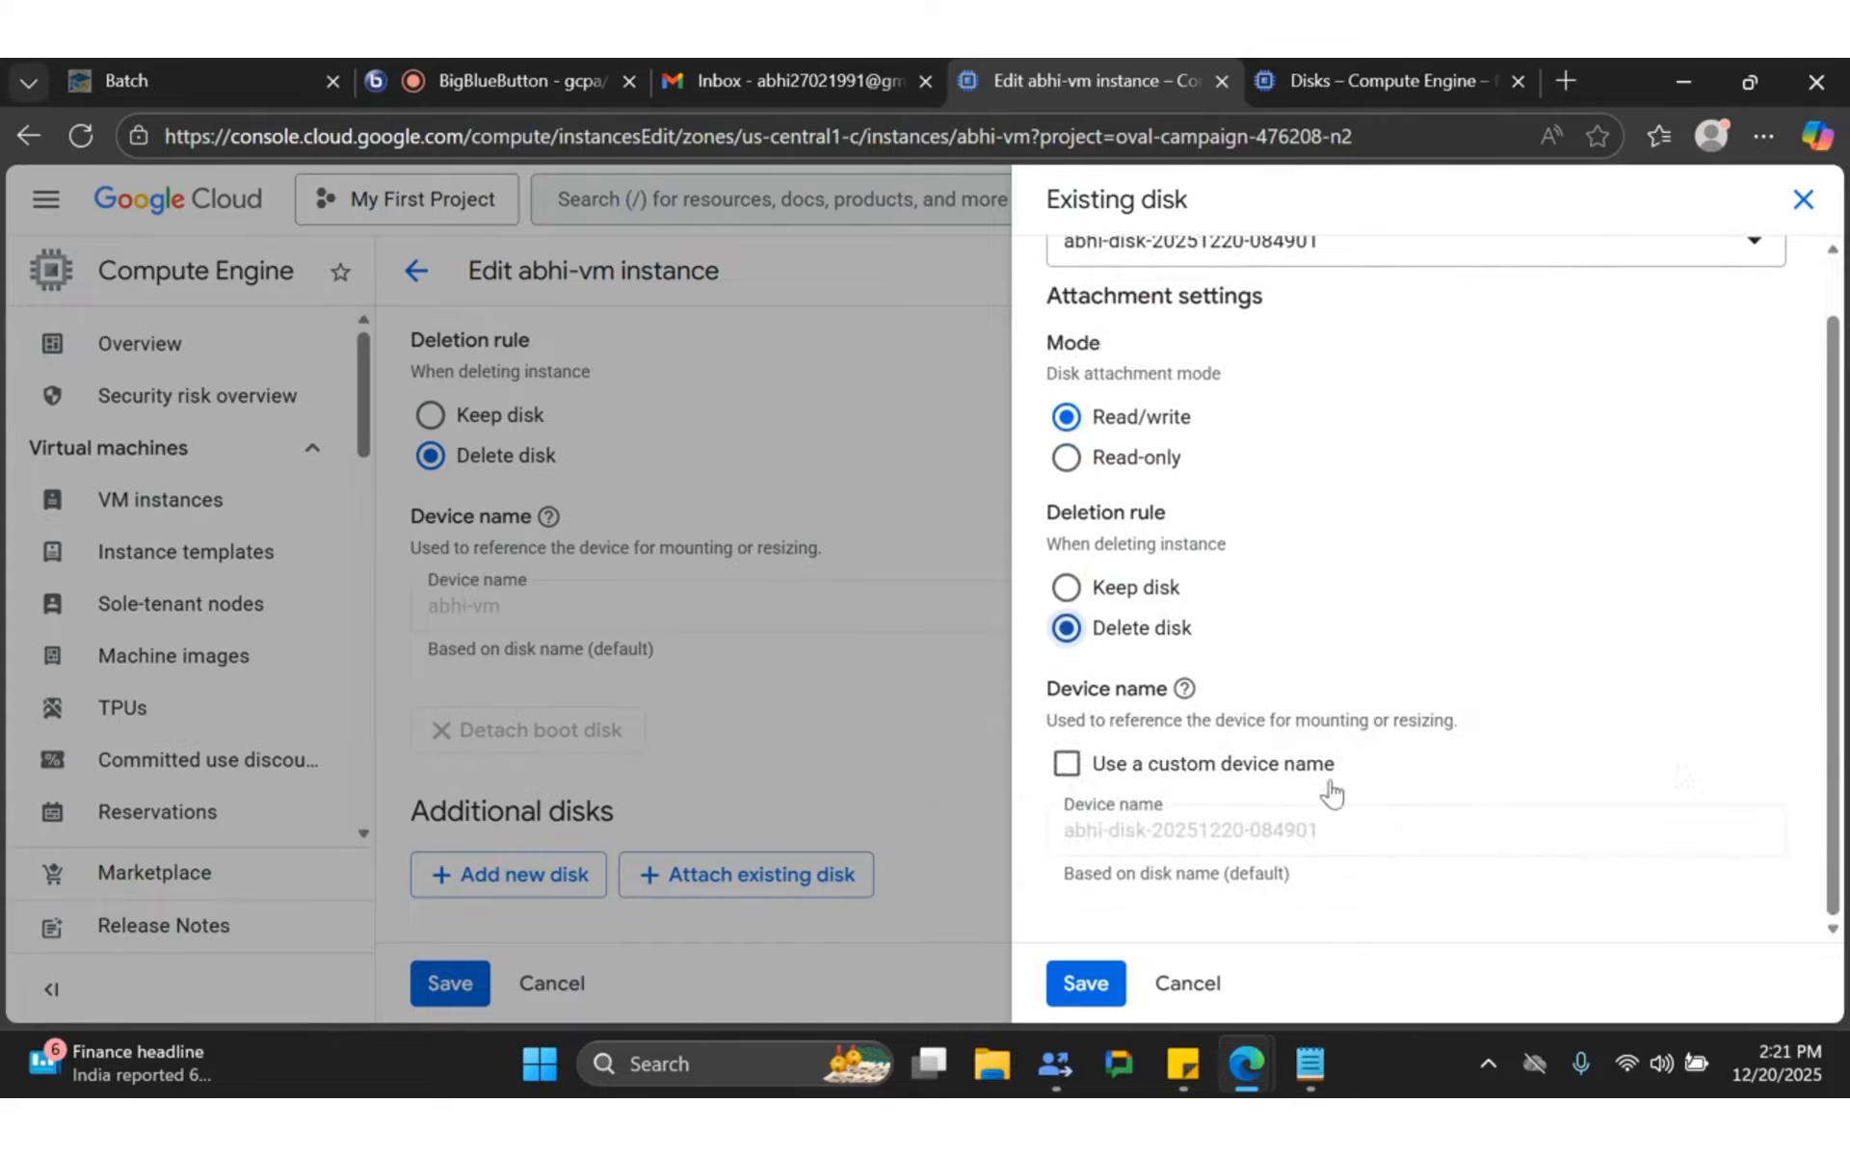
click(1086, 984)
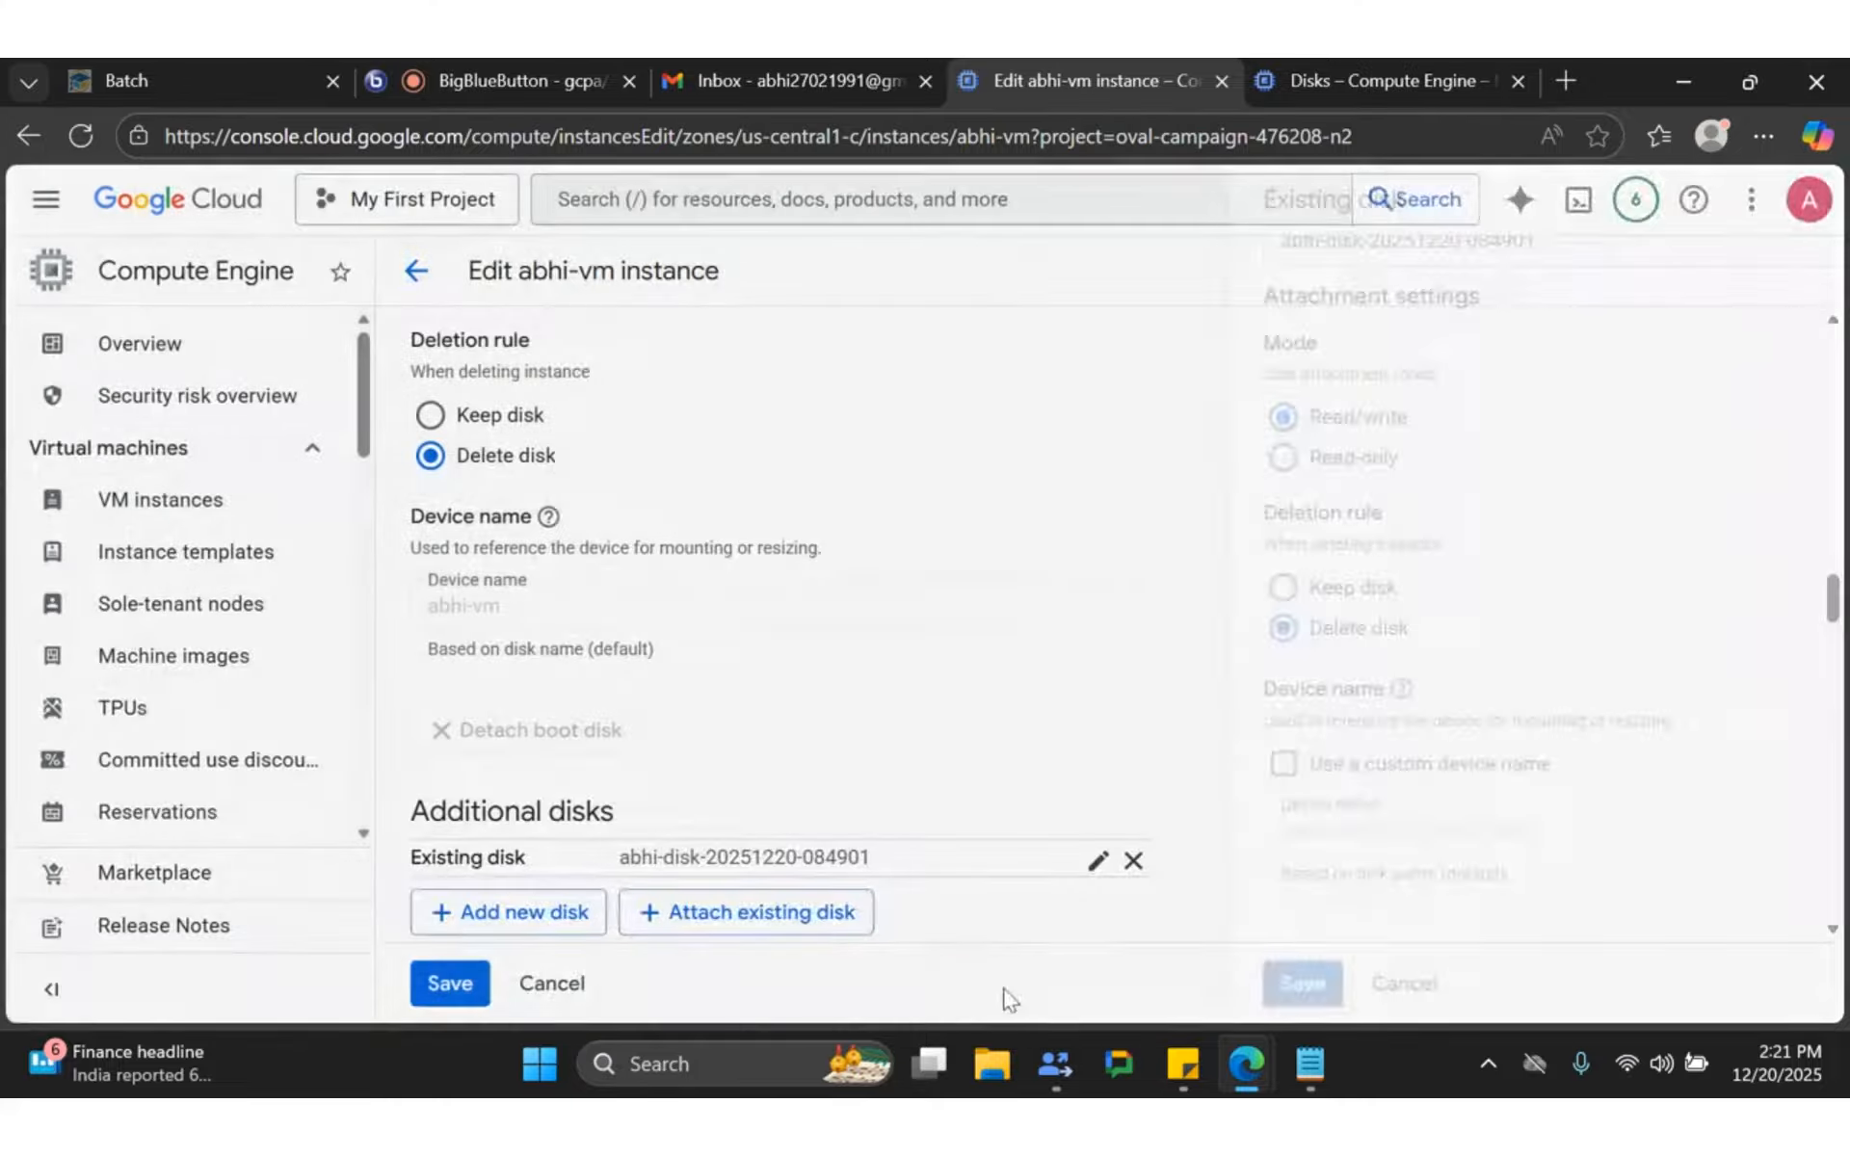